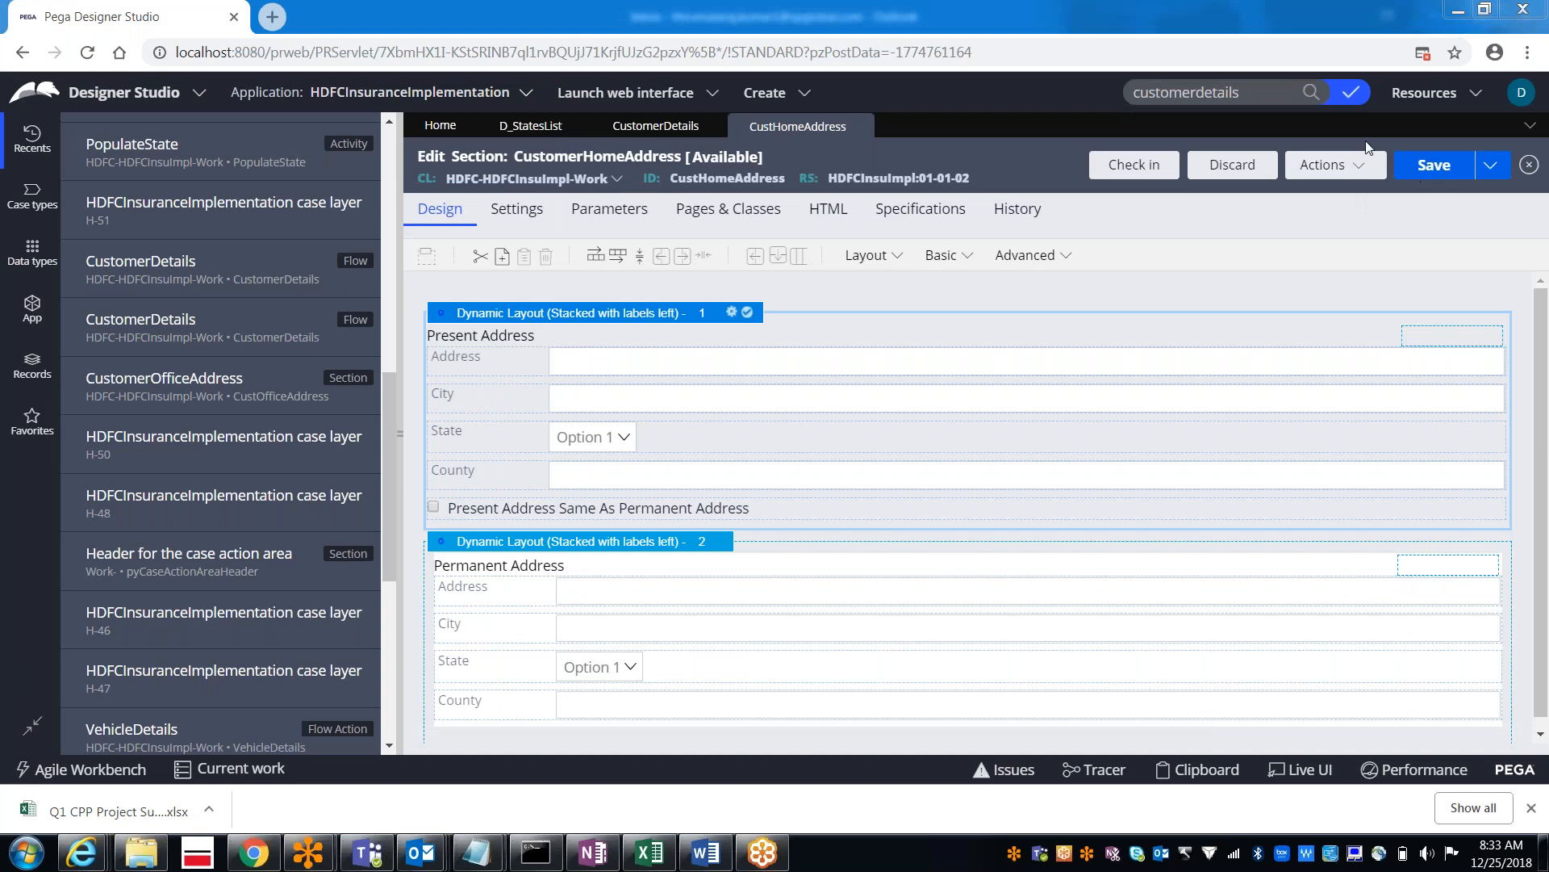
Step: Save the CustomerHomeAddress section and browse the user pages of its thread in the Clipboard viewer
click(1430, 170)
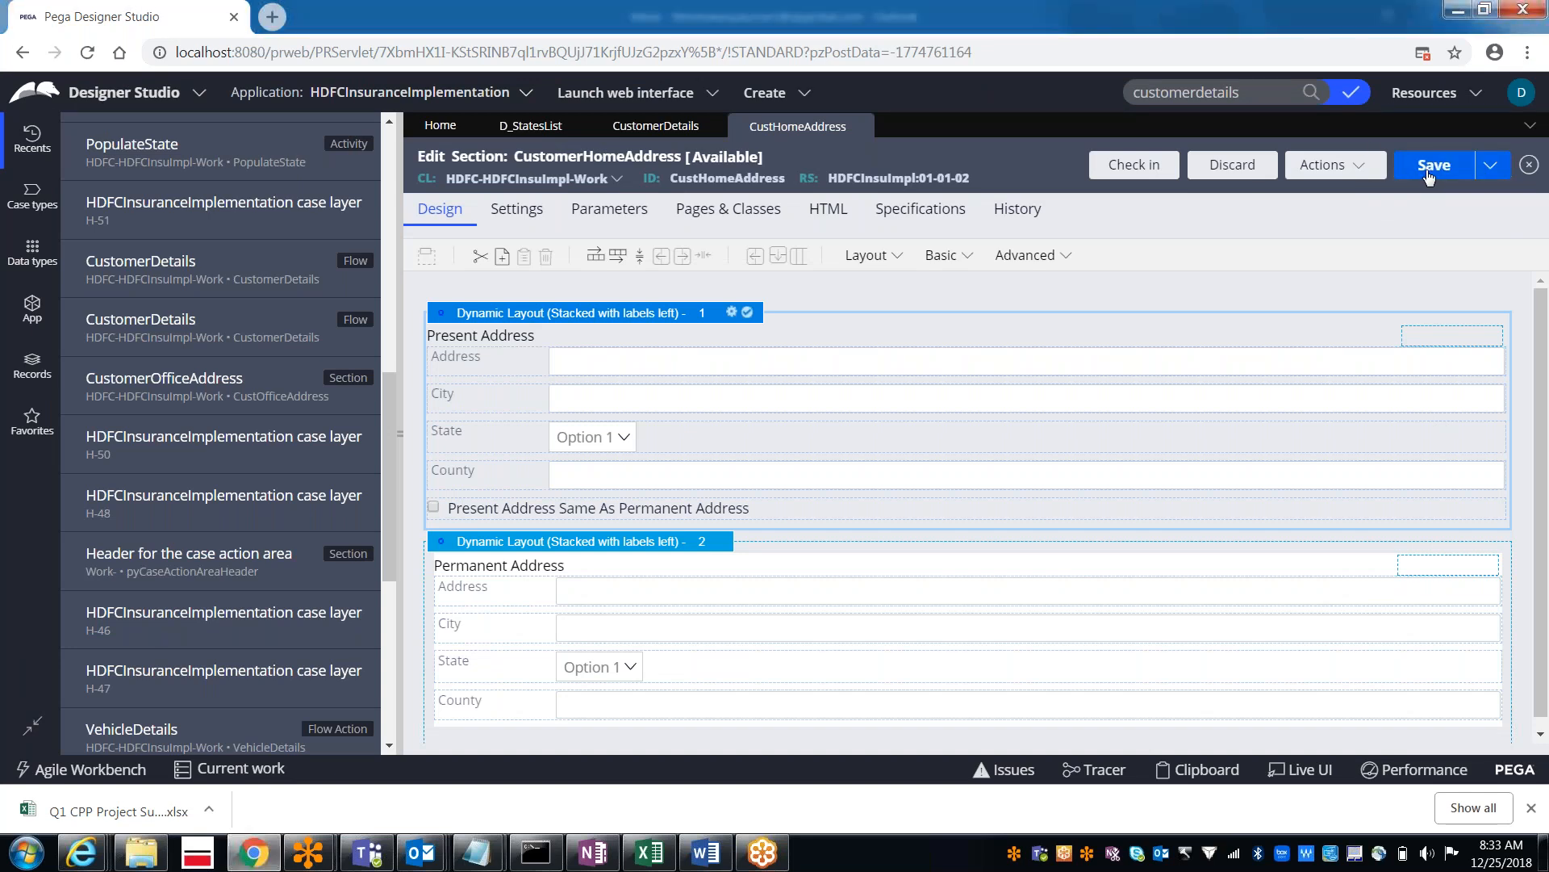
click(1430, 171)
click(1218, 769)
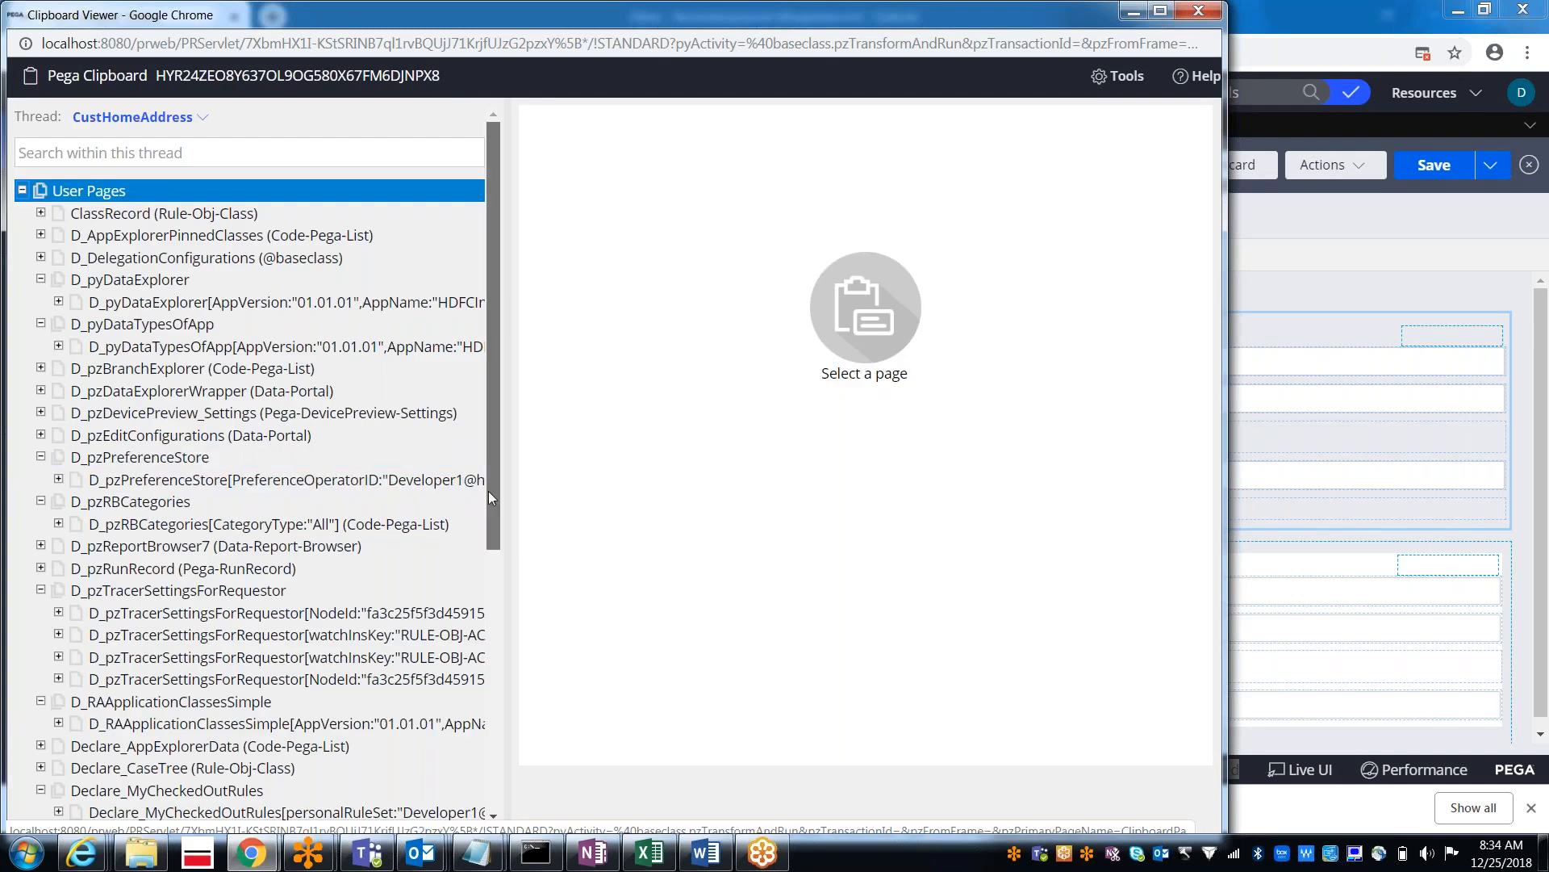
drag(490, 497, 438, 724)
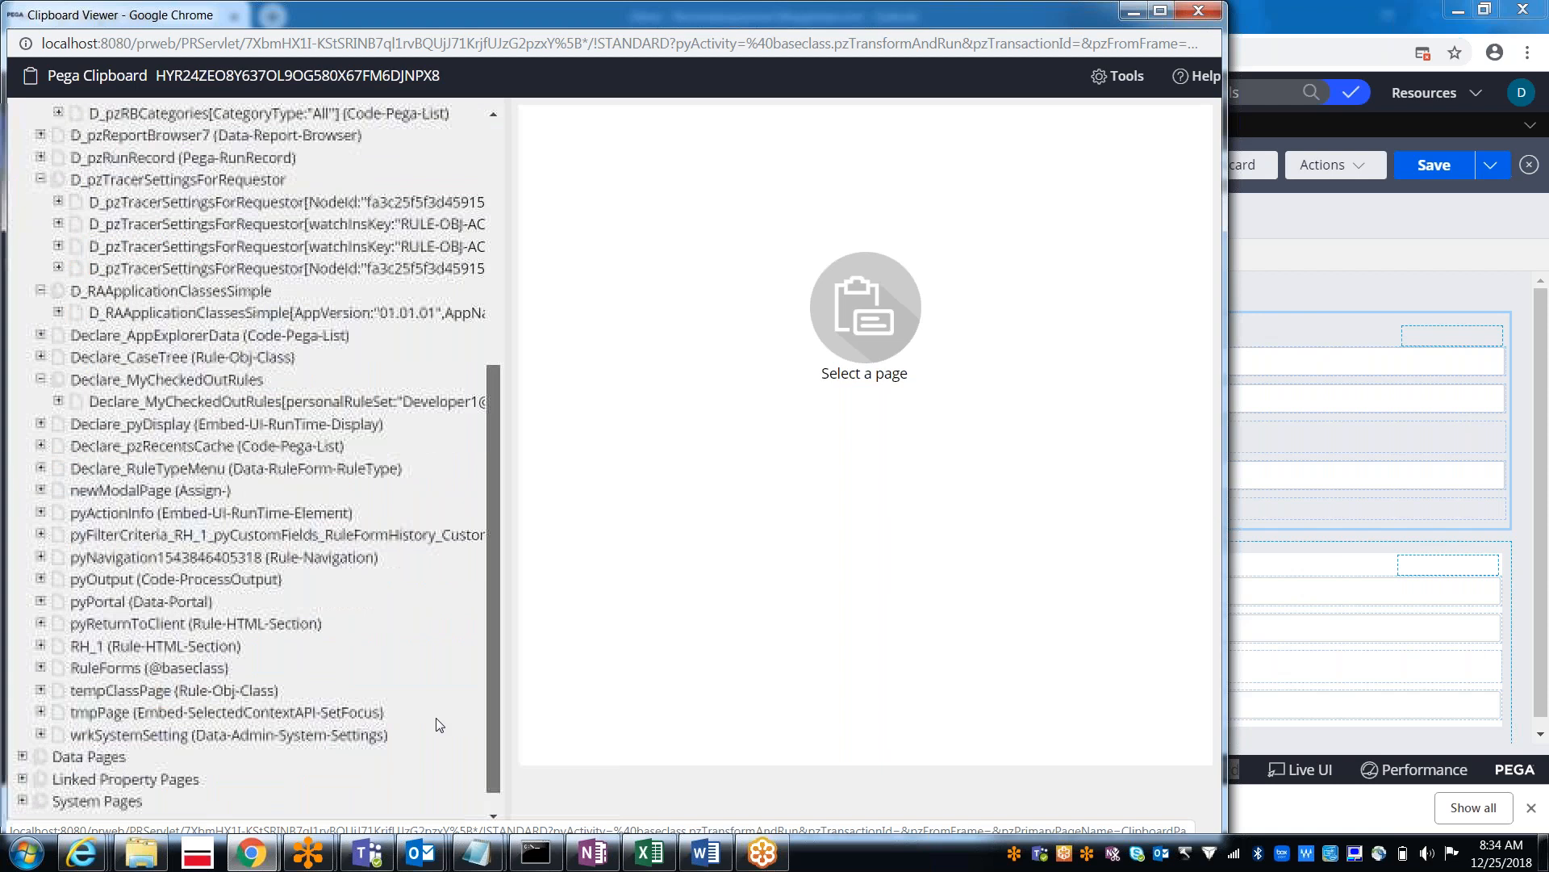
click(436, 719)
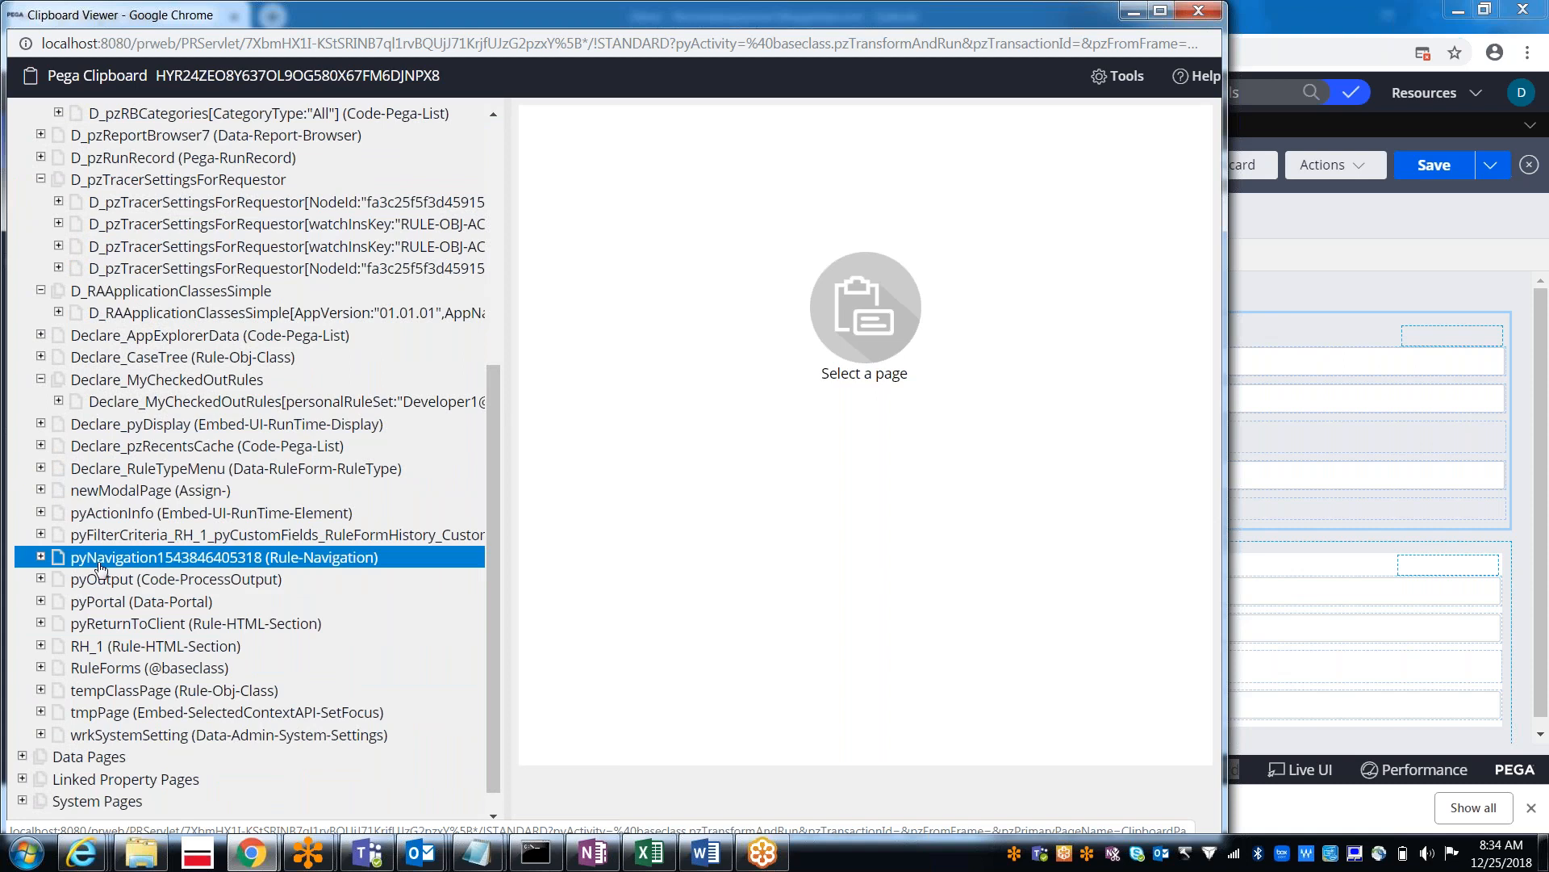
click(1321, 269)
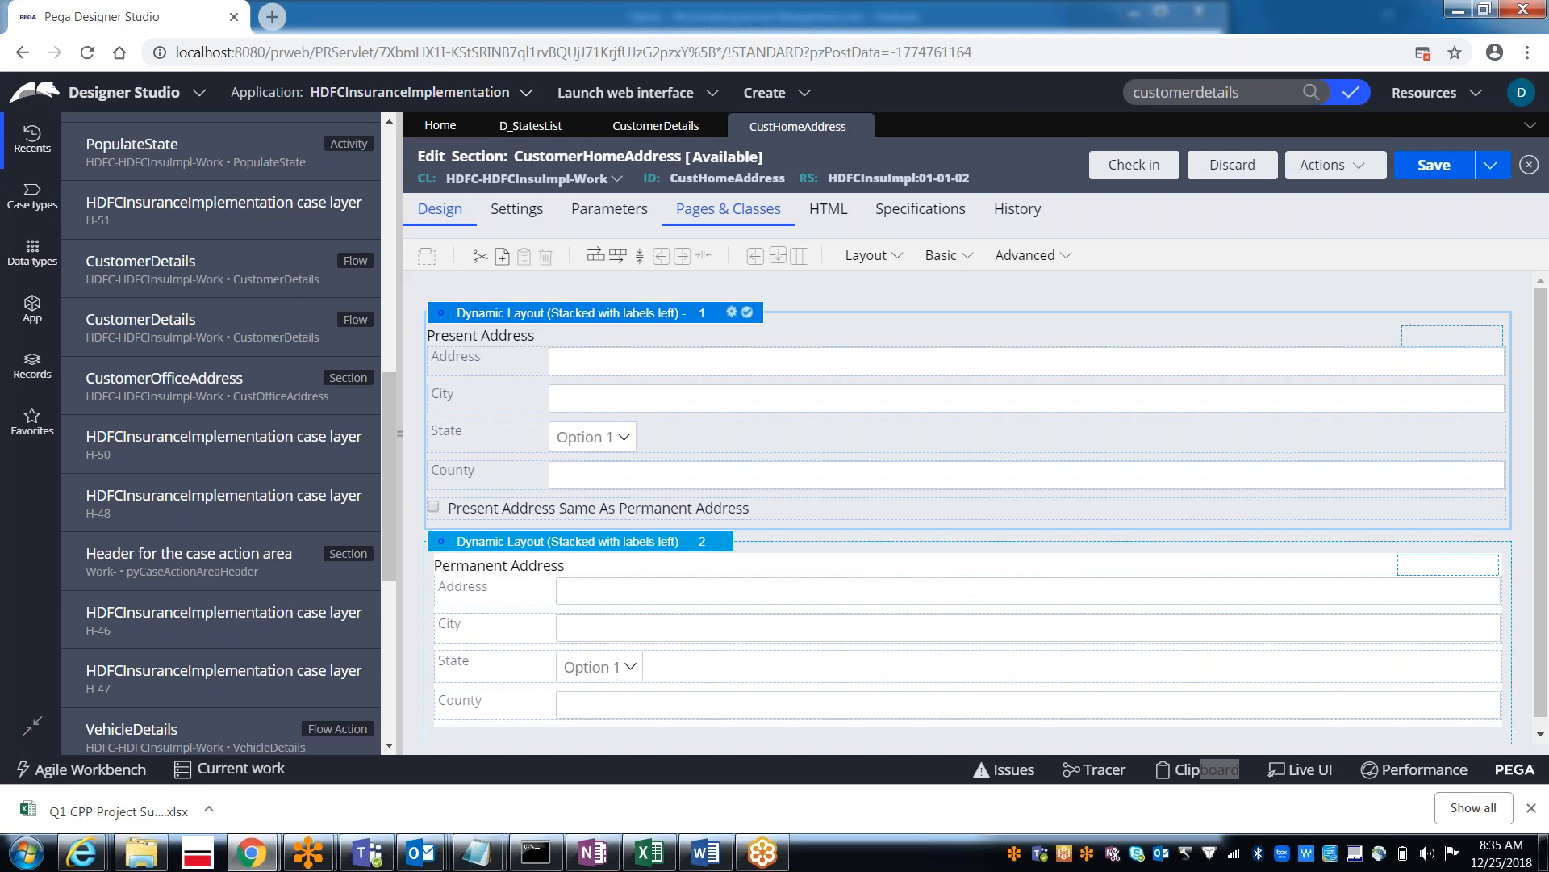
Step: Start the Tracer and review the events, break conditions and event types in its enlarged settings
click(1104, 771)
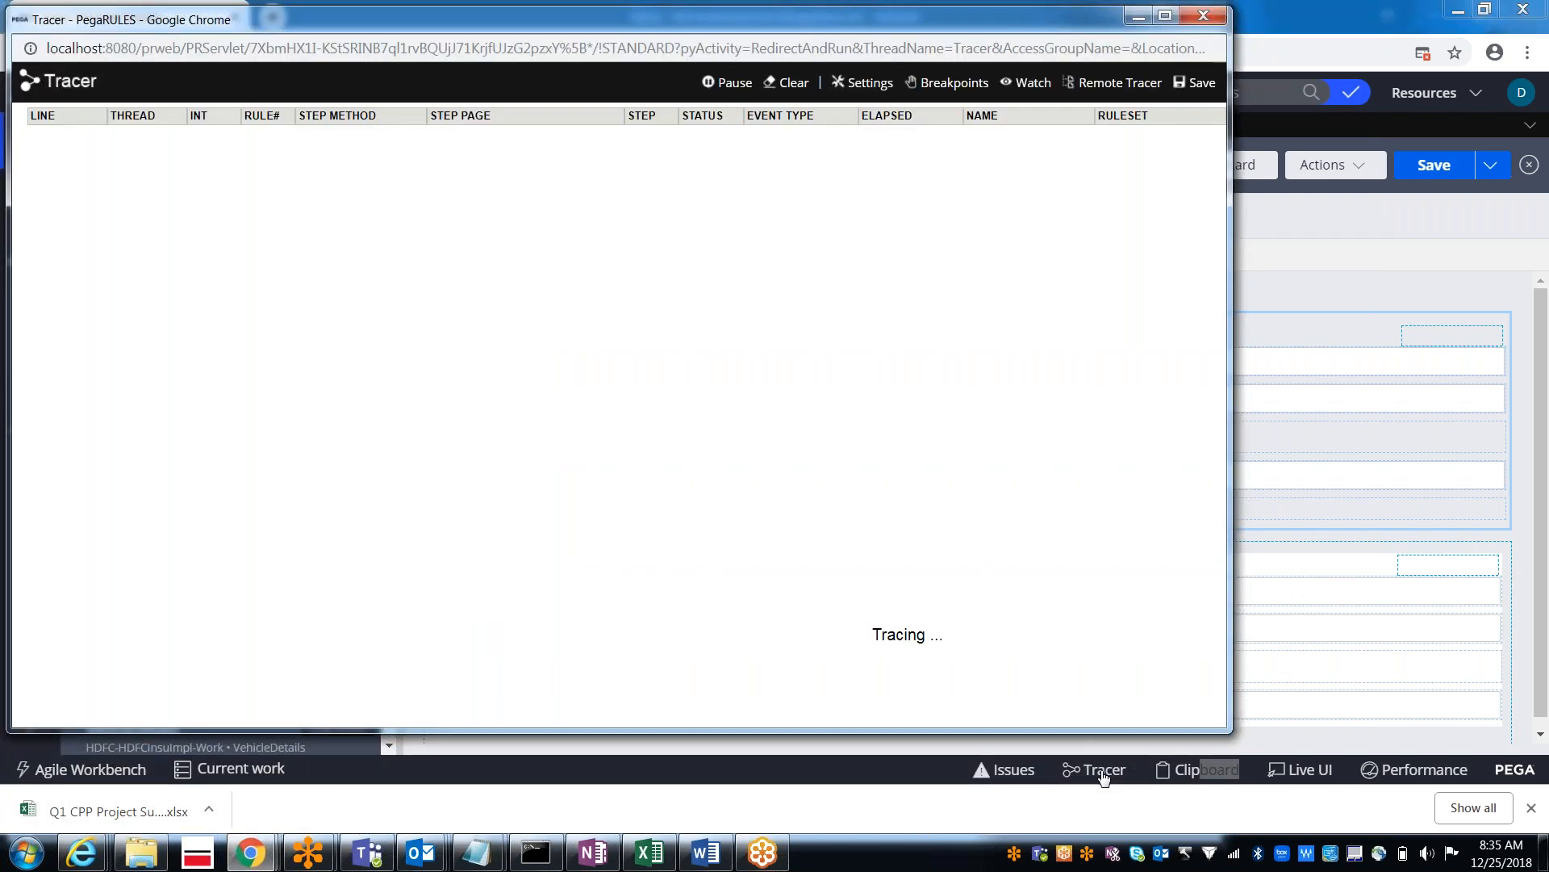
click(860, 89)
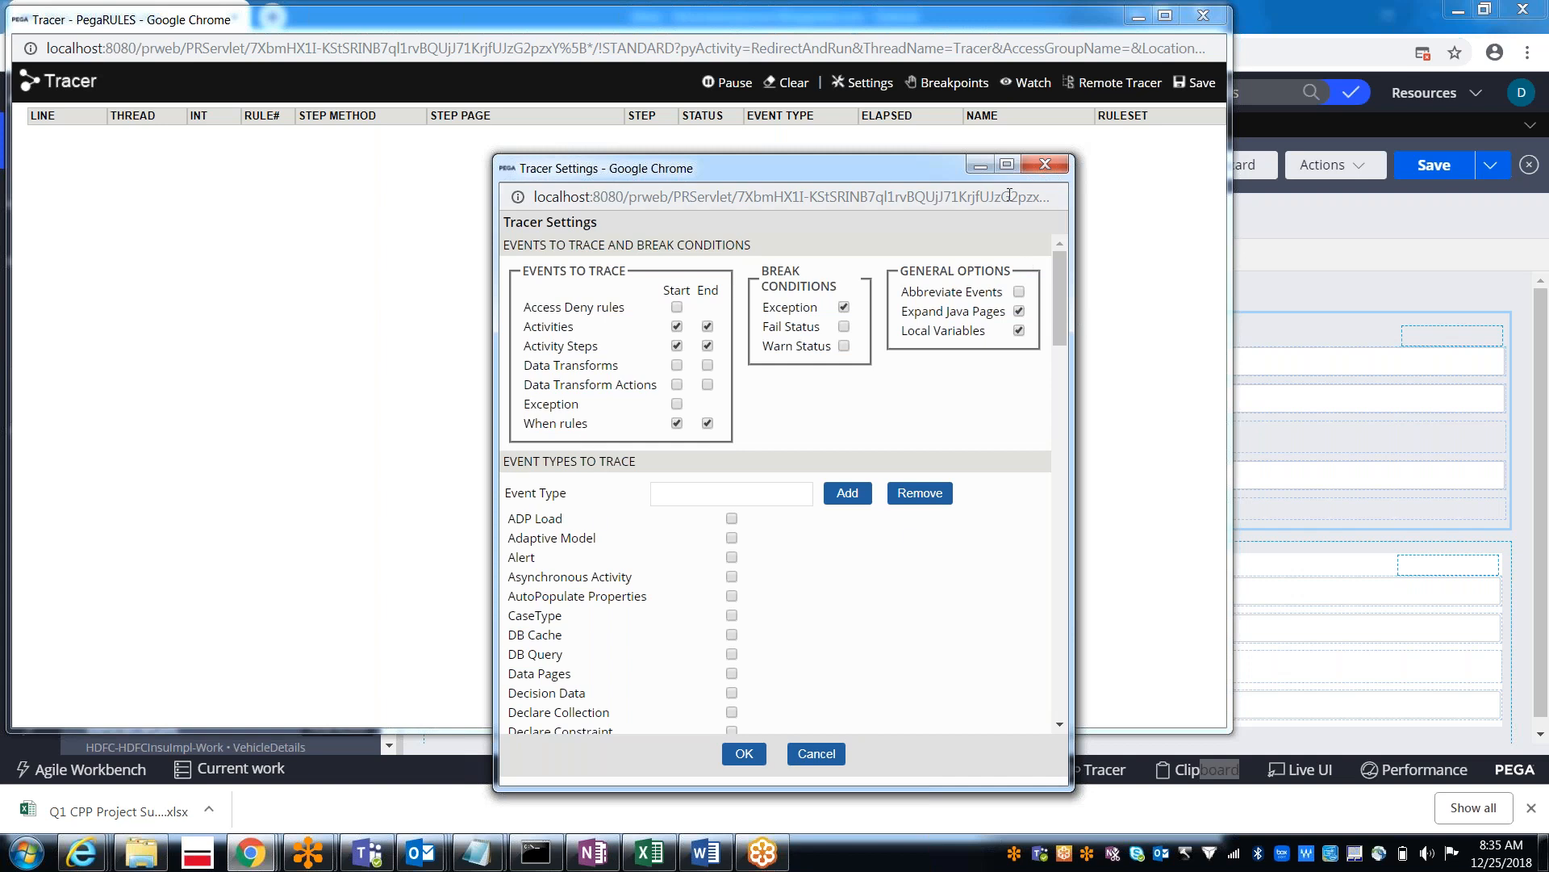
click(1005, 166)
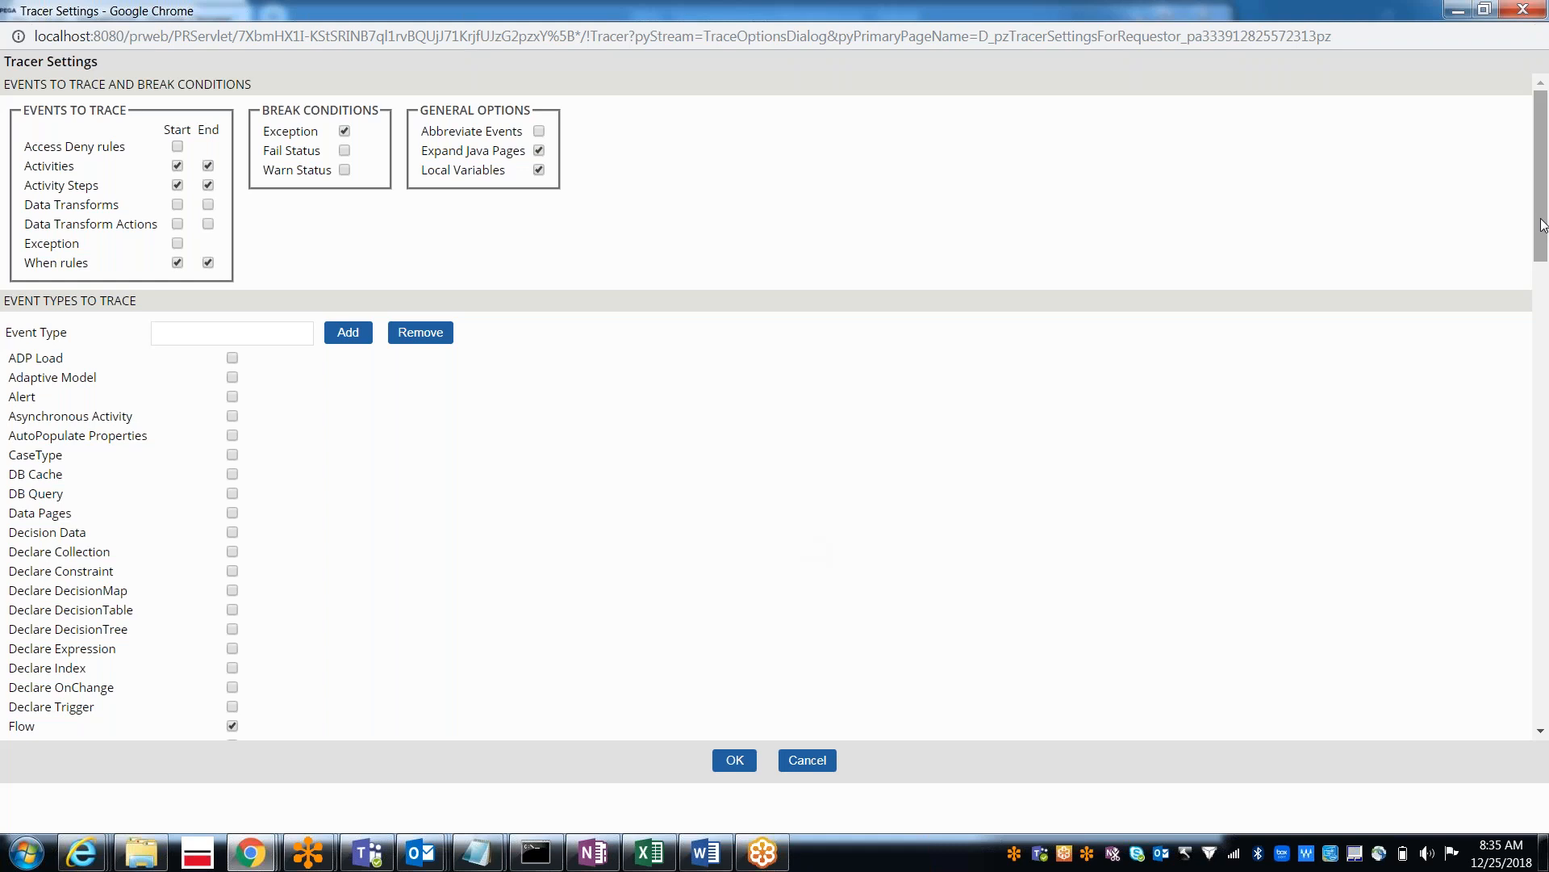
drag(1543, 225, 1526, 323)
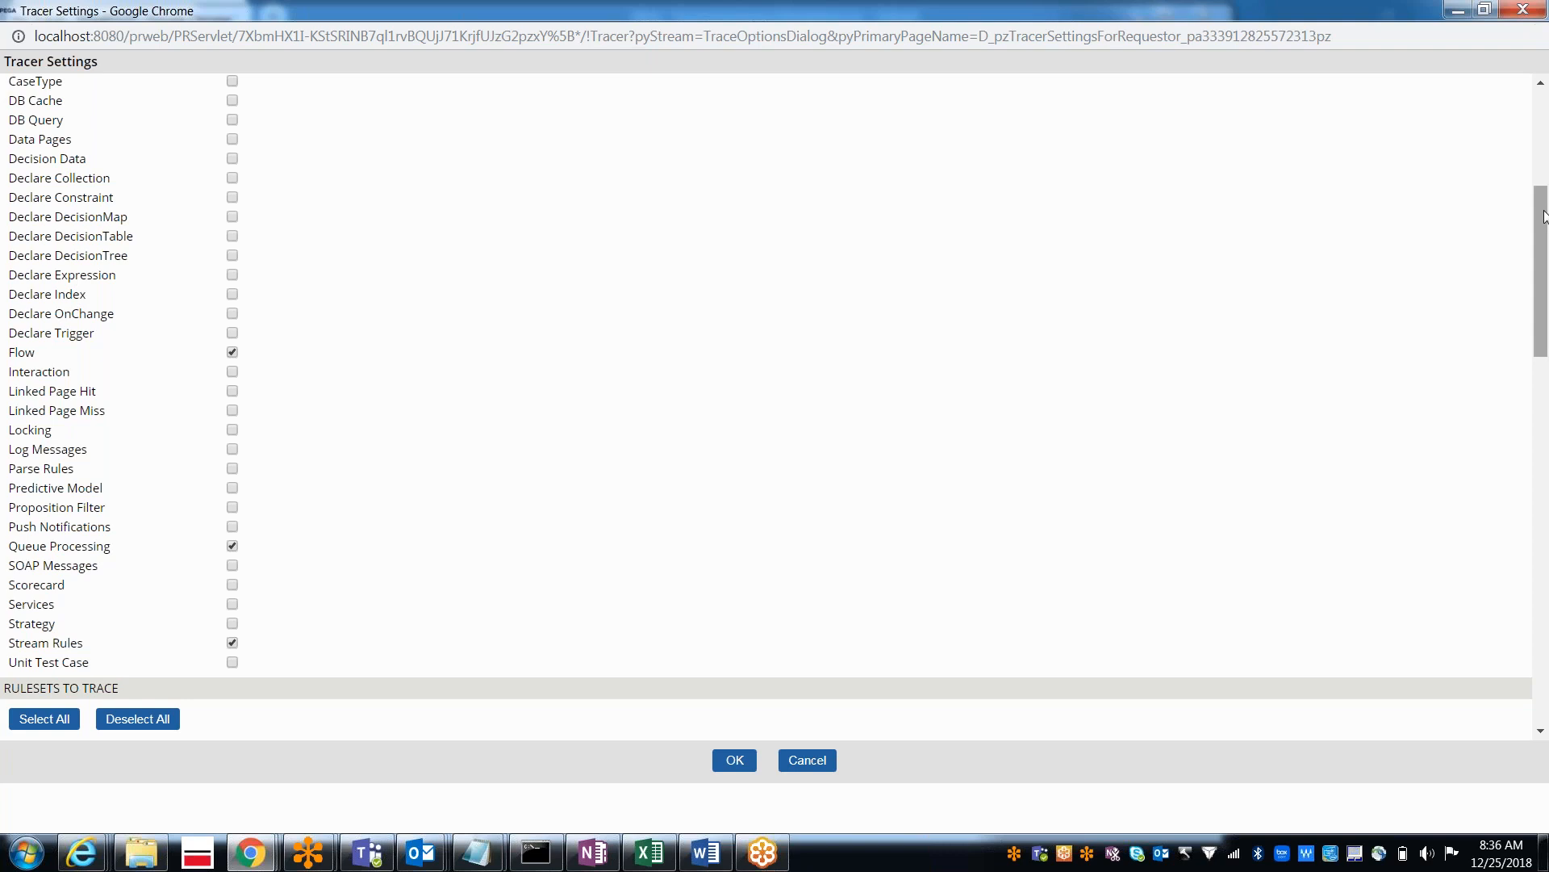
drag(1544, 216, 1493, 387)
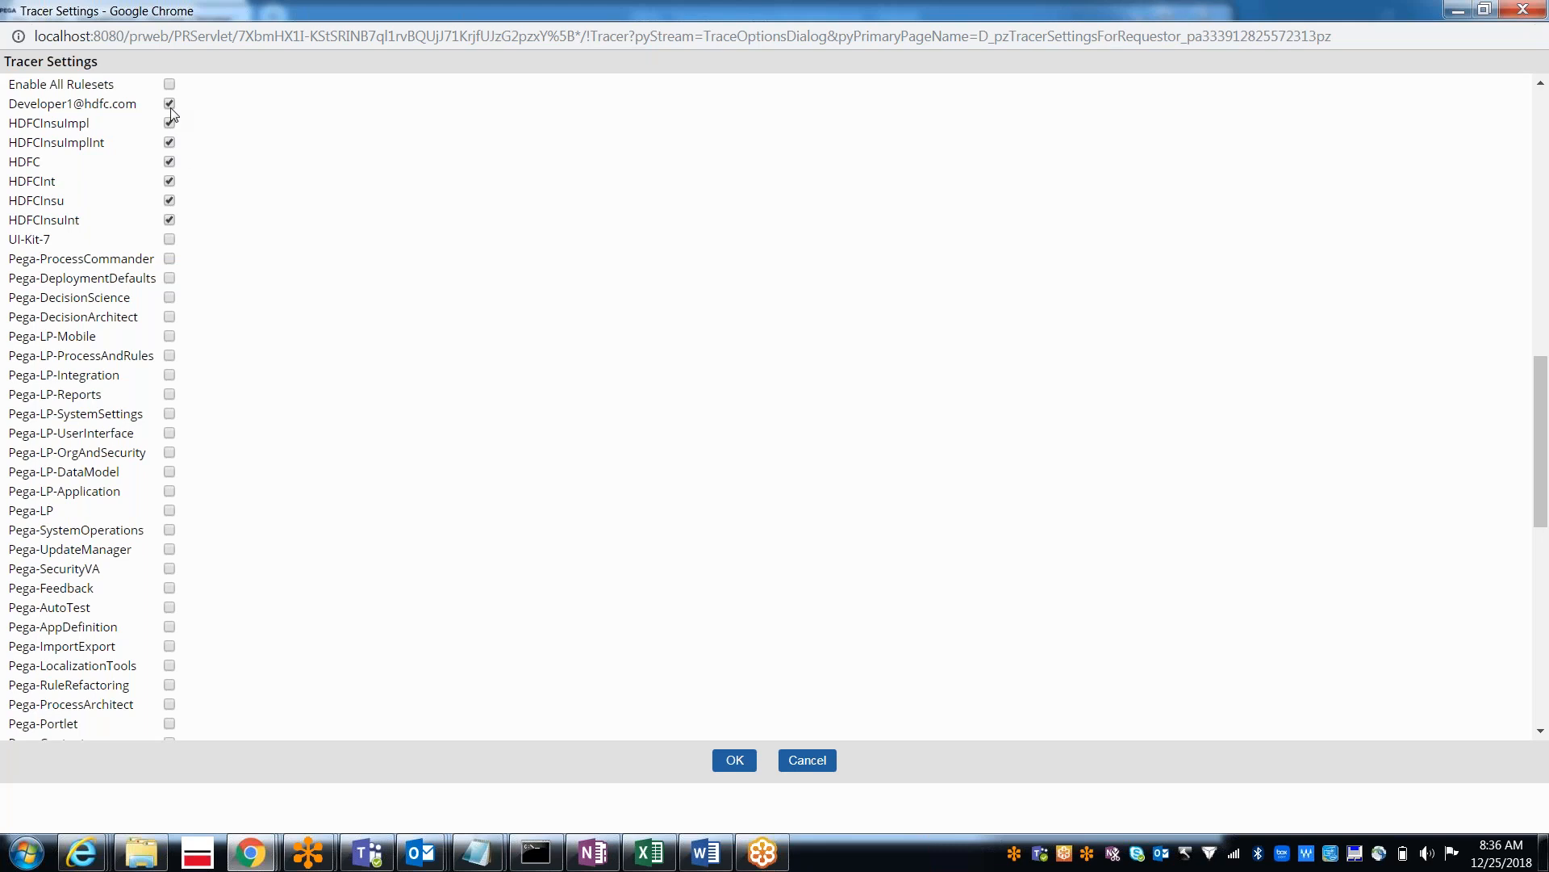
Step: Review the traced rulesets, set Max Trace Events to Display to 50000 and apply the Tracer settings
click(169, 218)
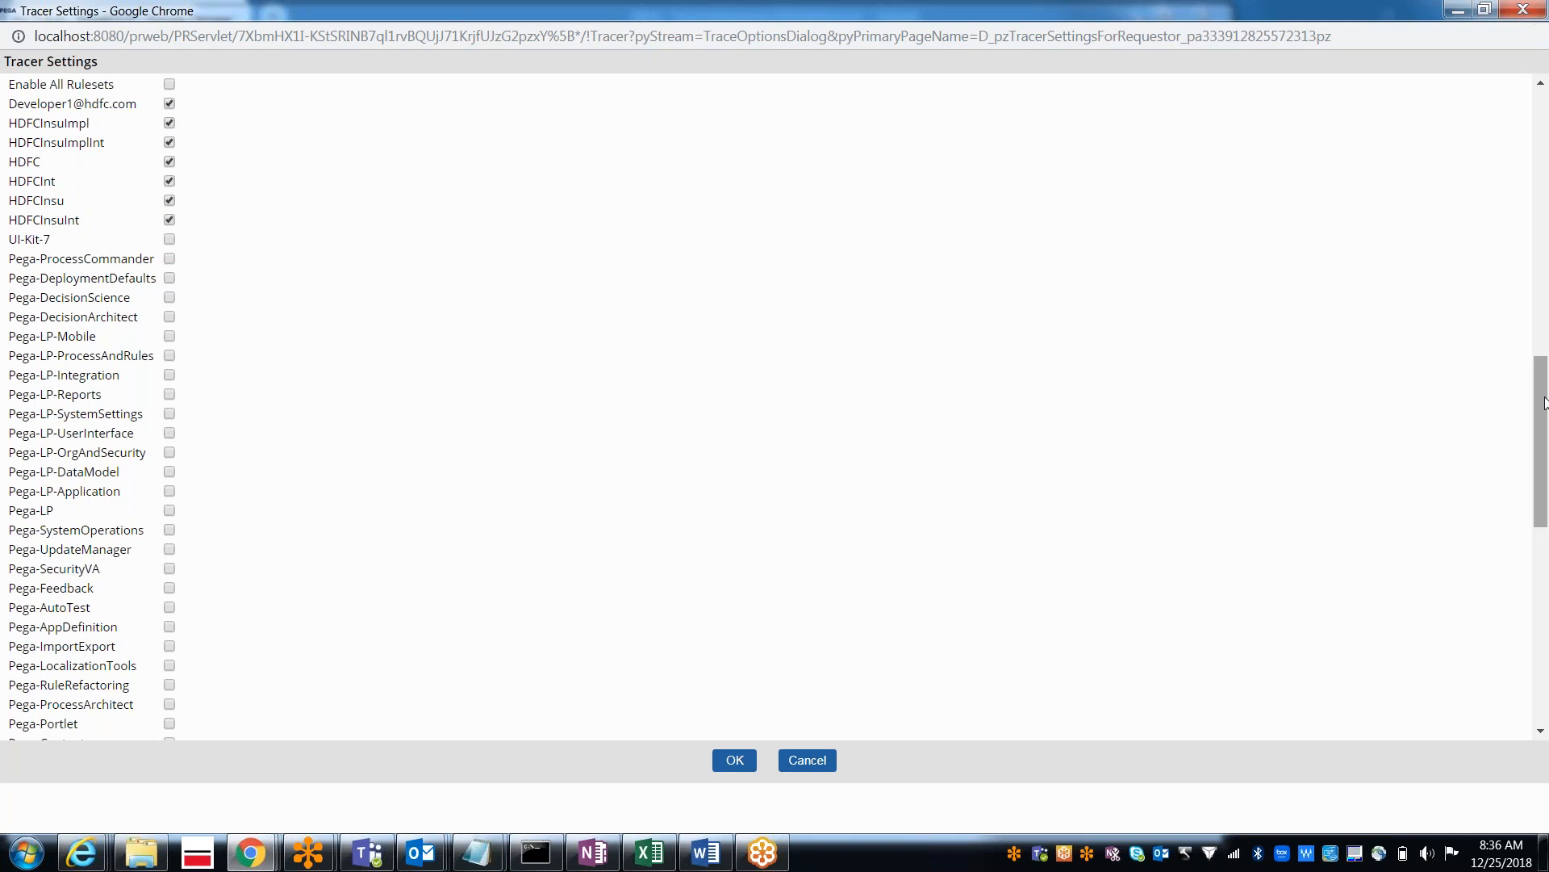
scroll(1518, 477, down, 7)
scroll(1472, 583, down, 3)
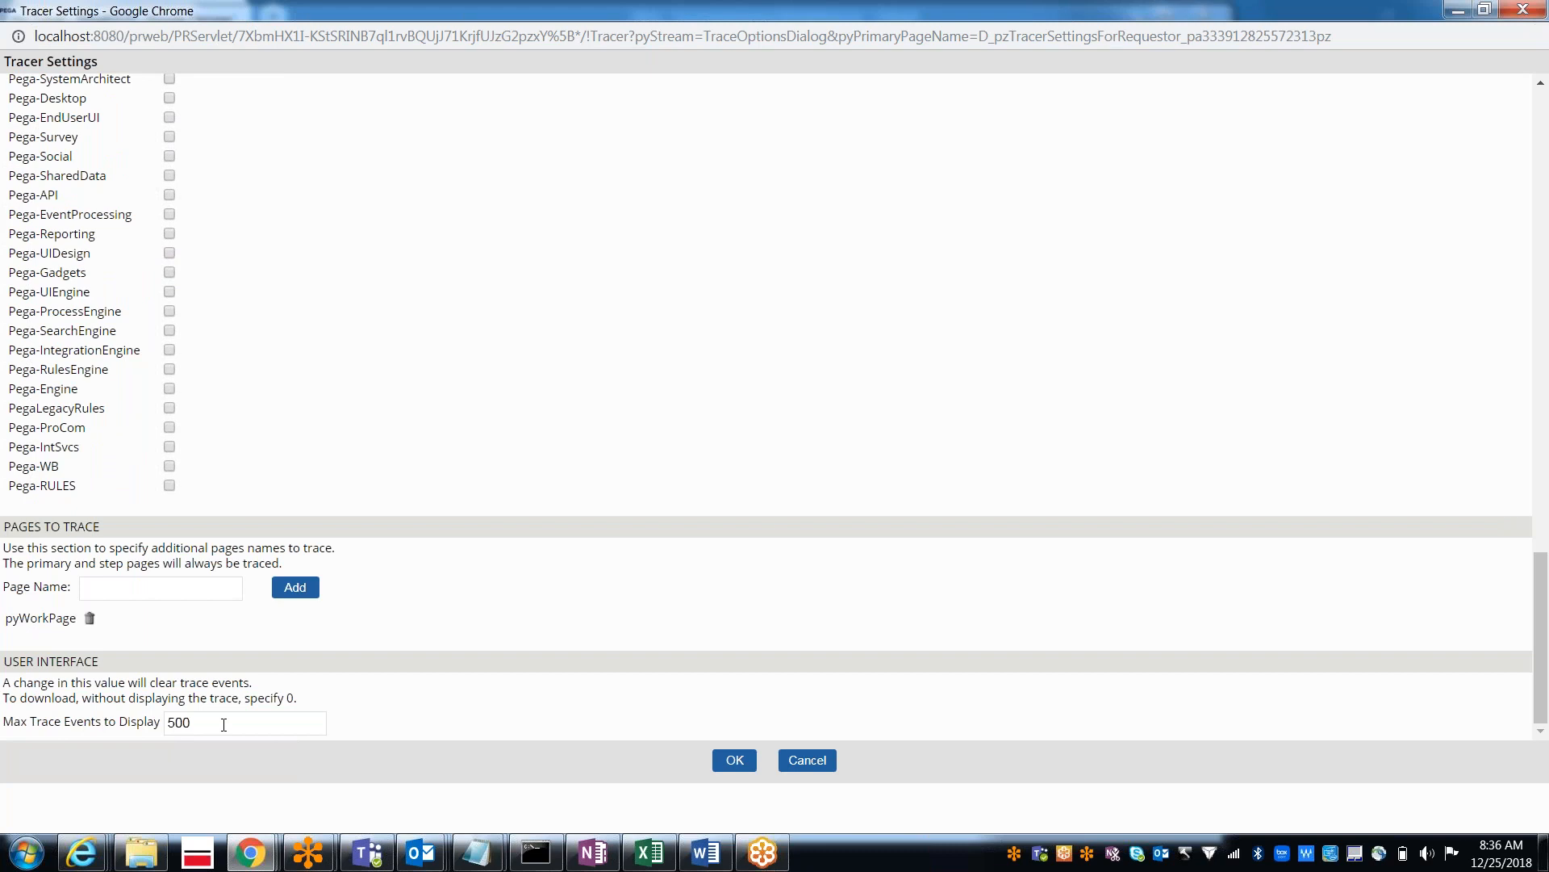
click(224, 724)
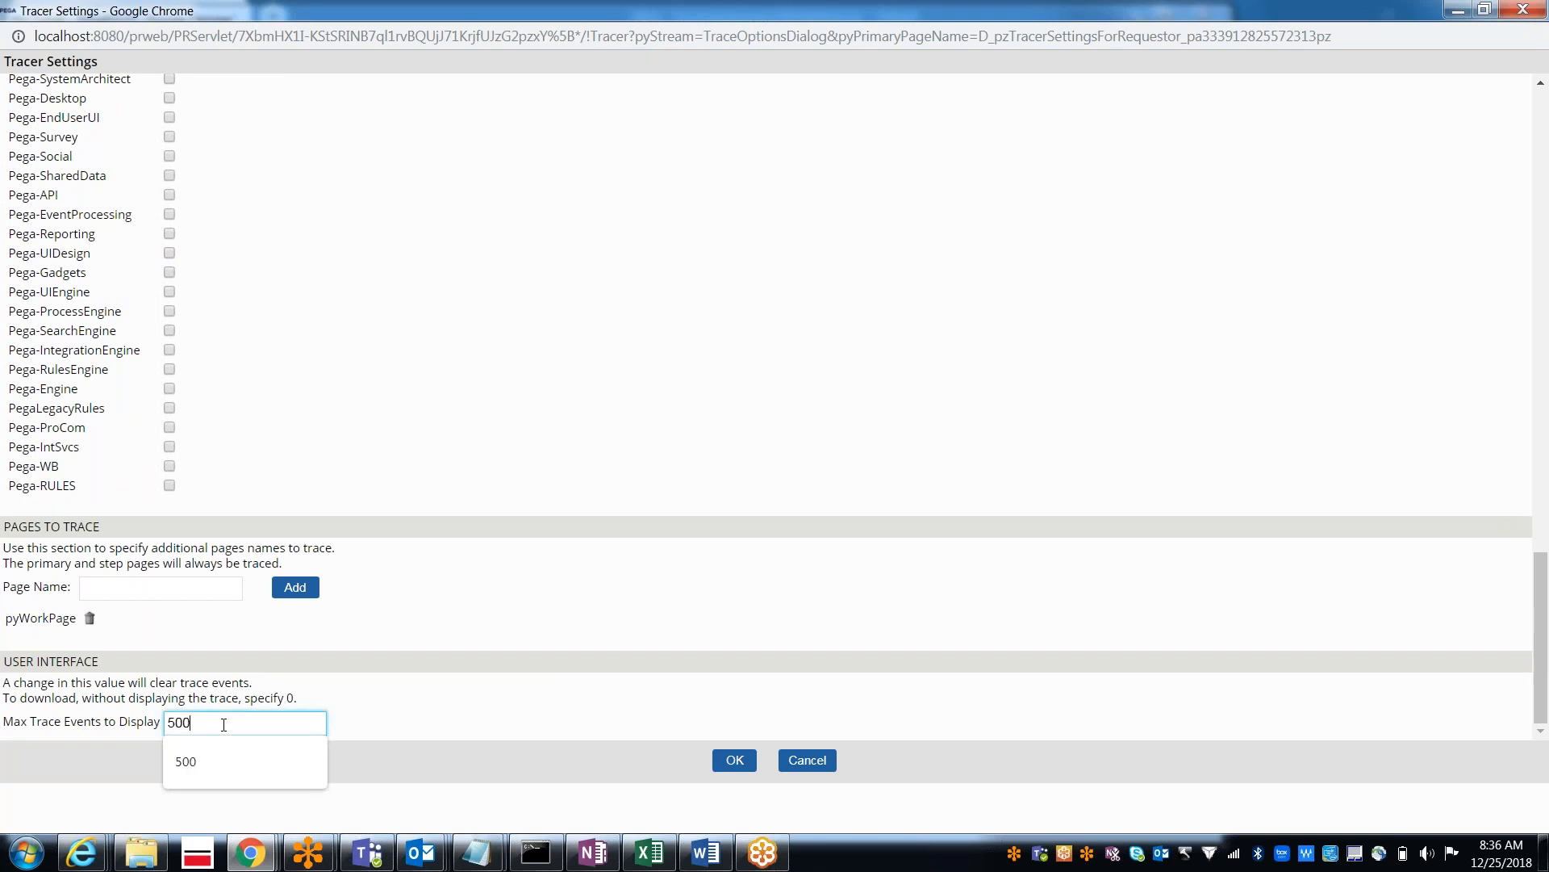
text(000)
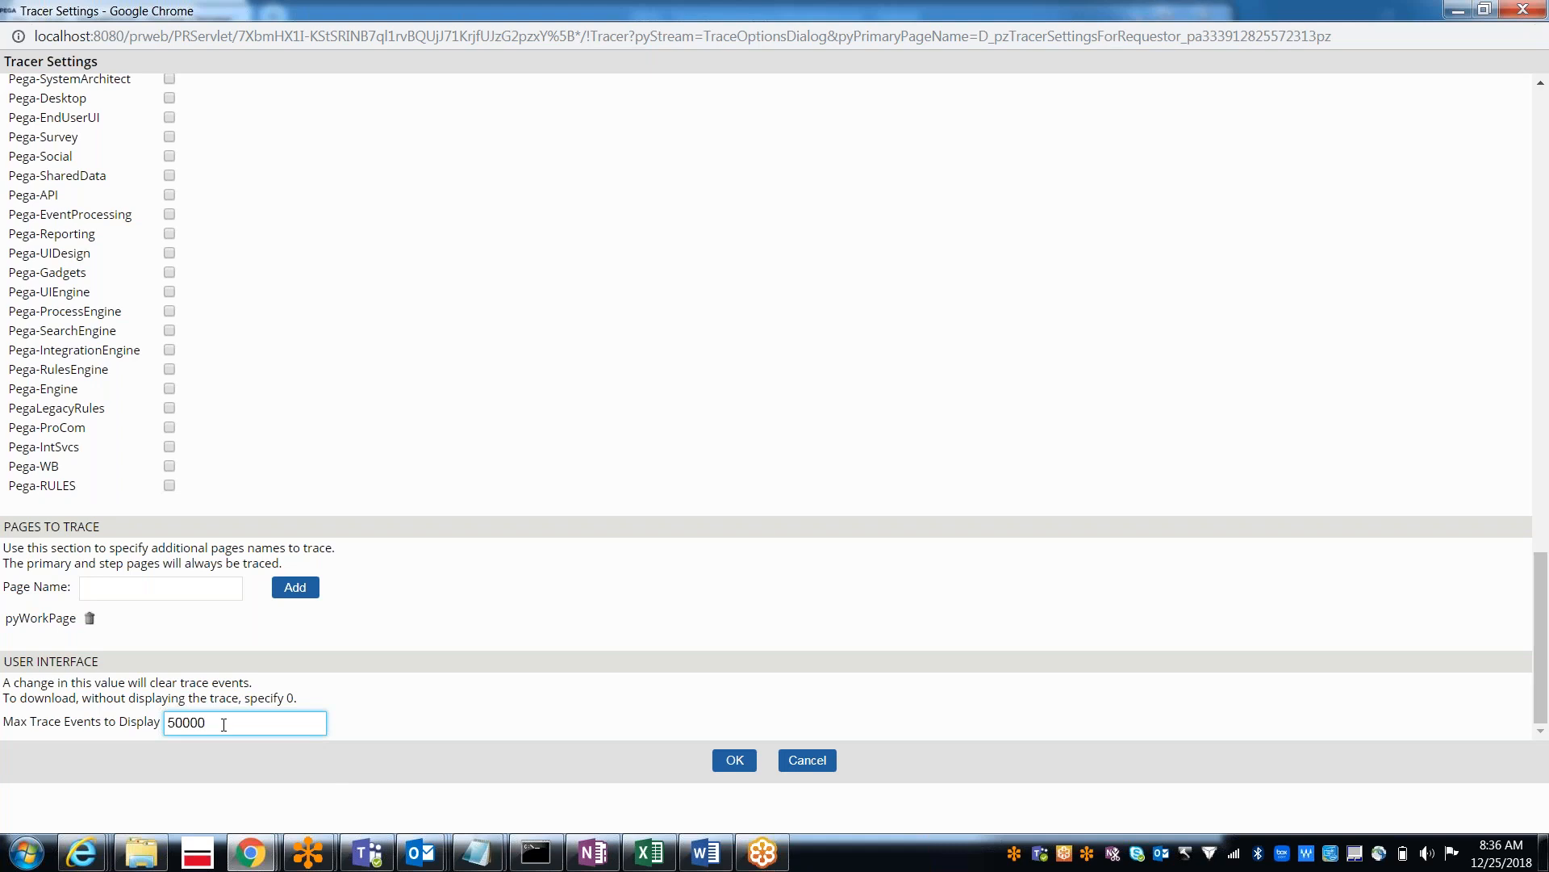
click(734, 760)
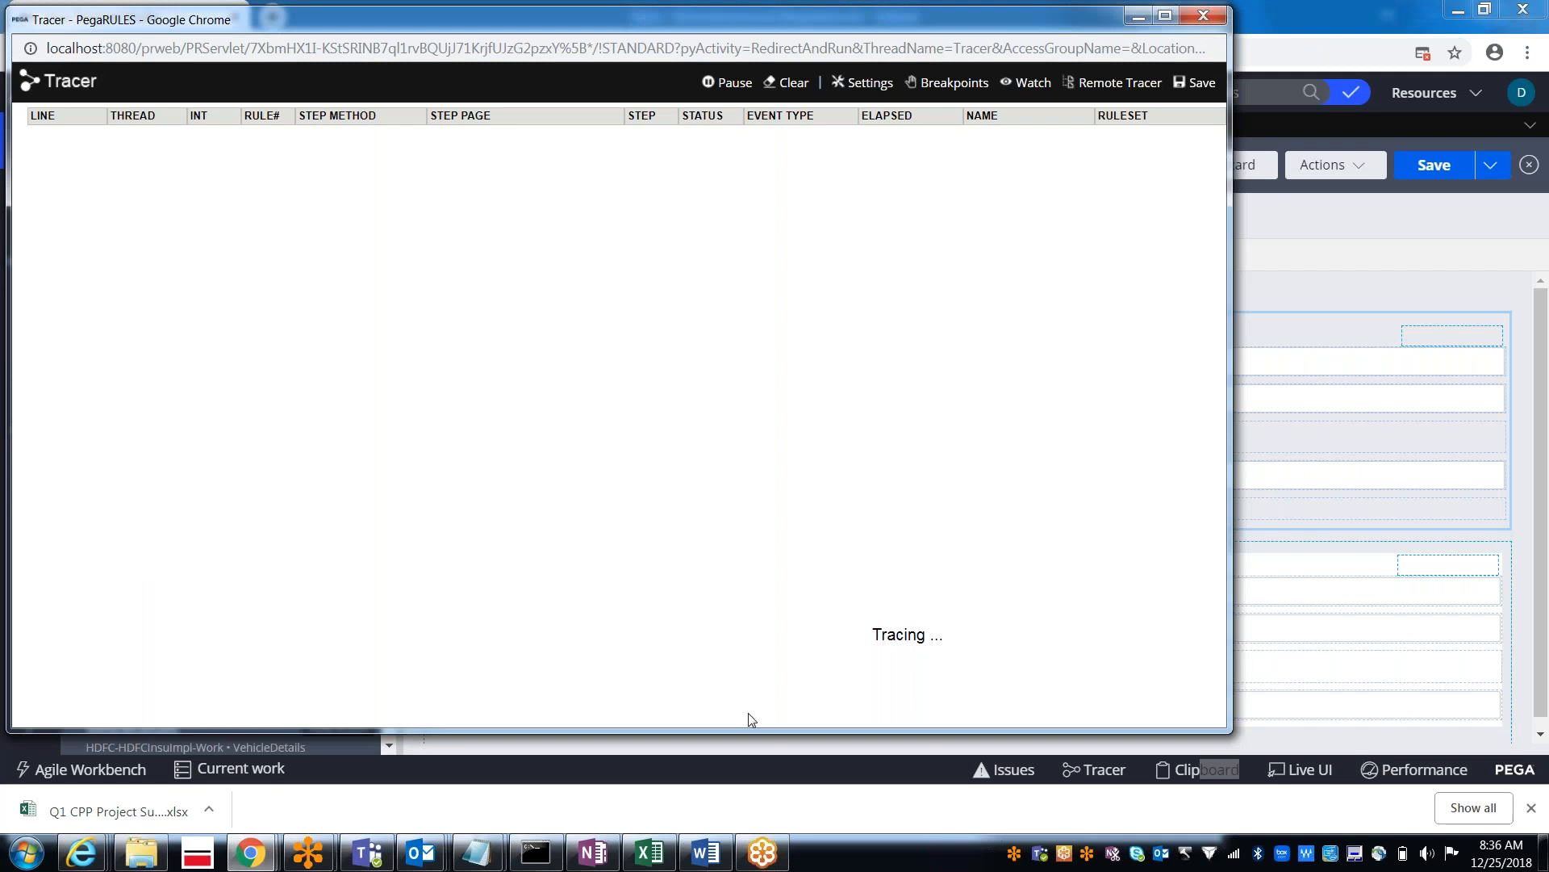
Step: Return to Designer Studio and run the CustomerDetails flow to start a new case
click(1271, 11)
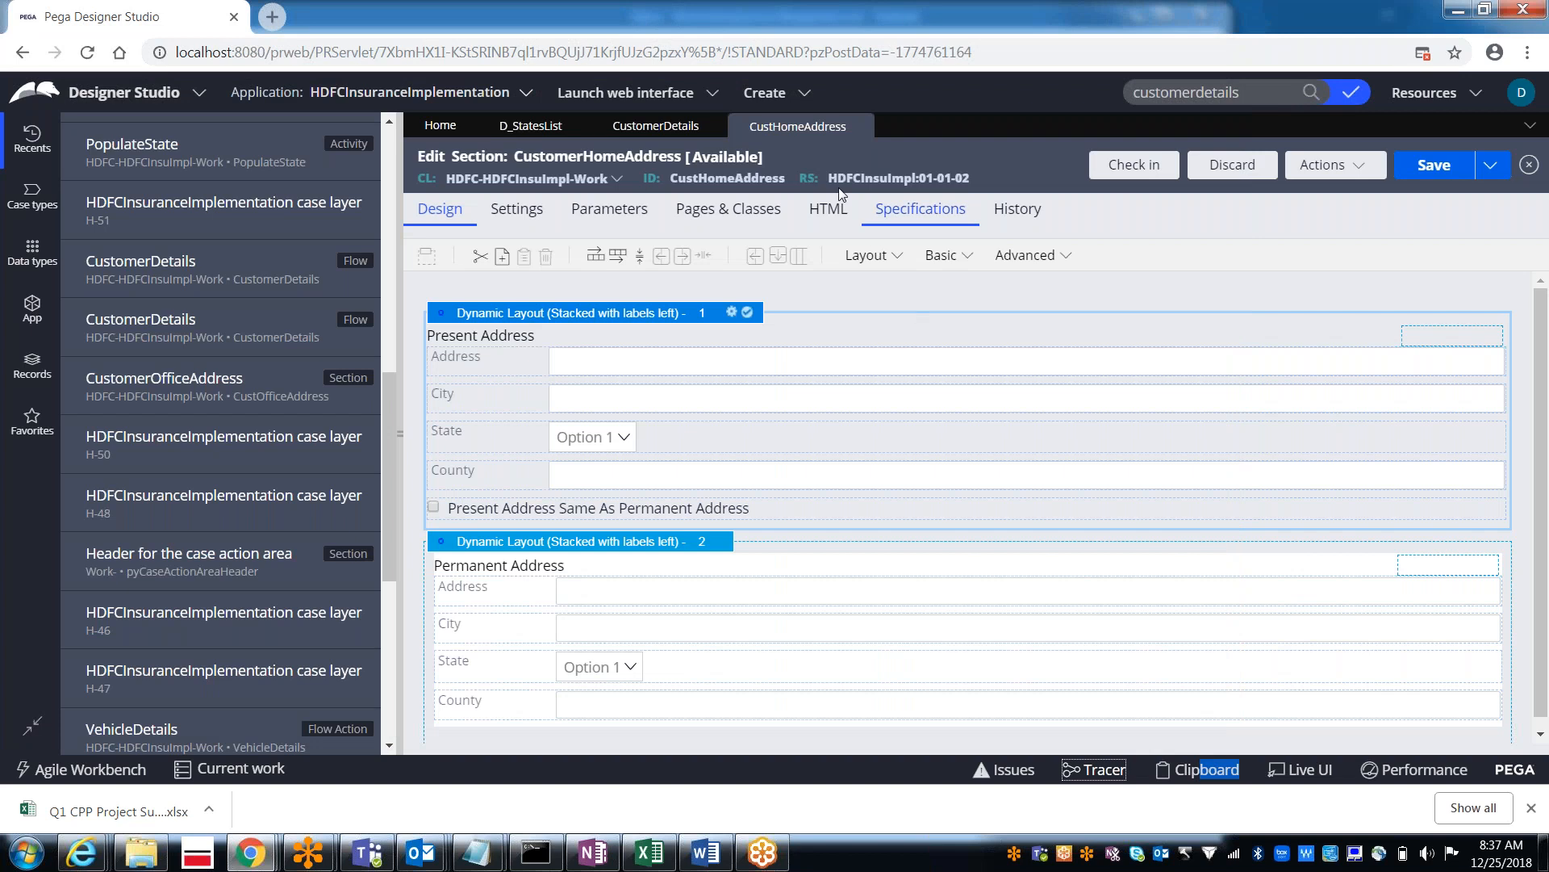
click(665, 134)
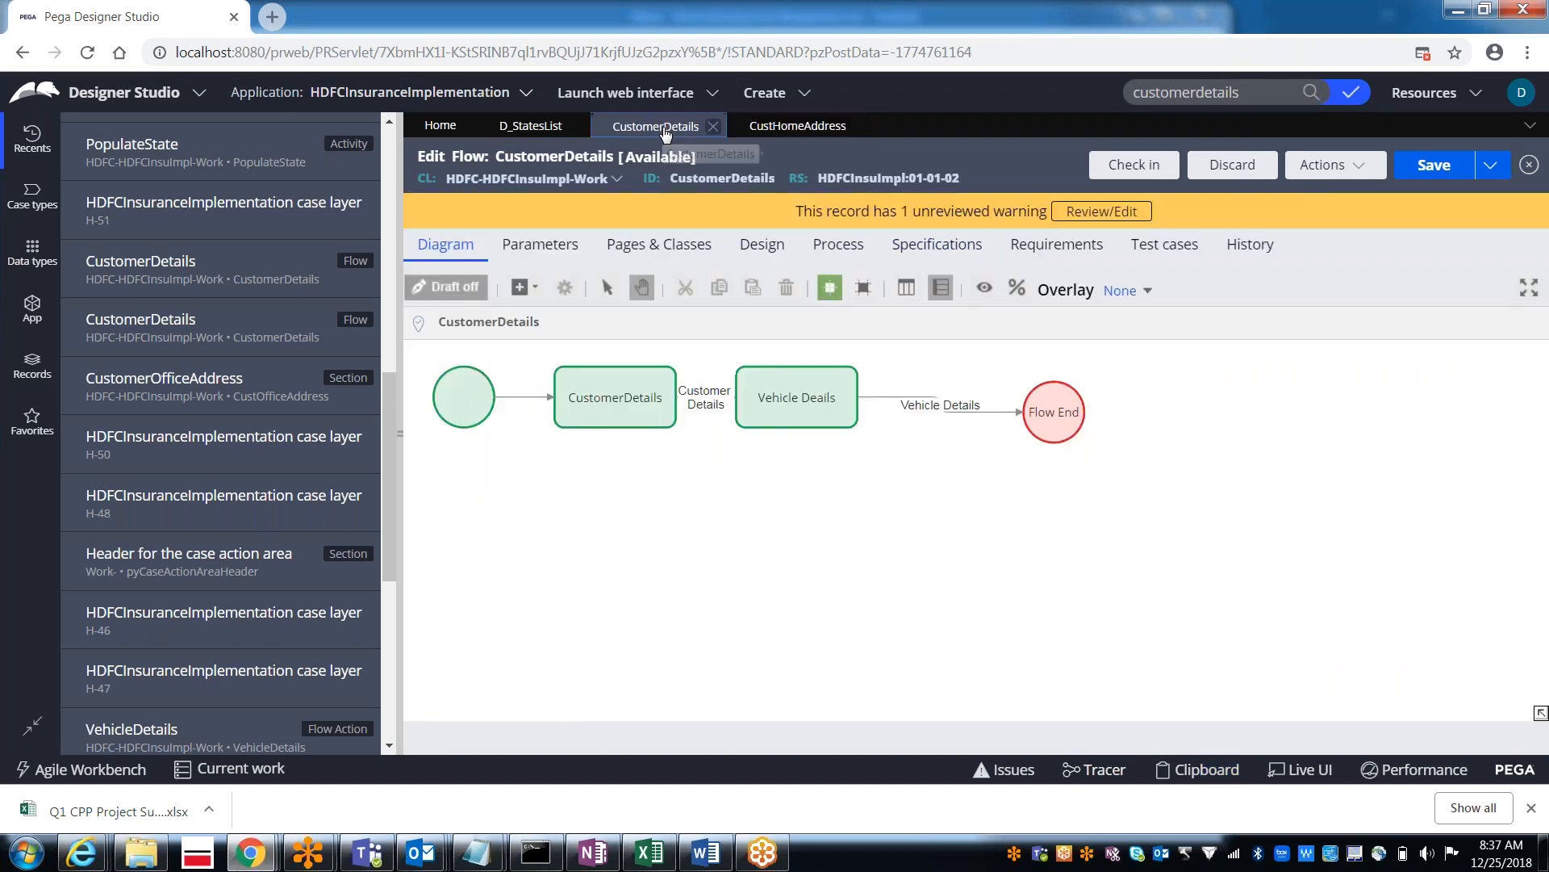
click(1330, 168)
click(1311, 286)
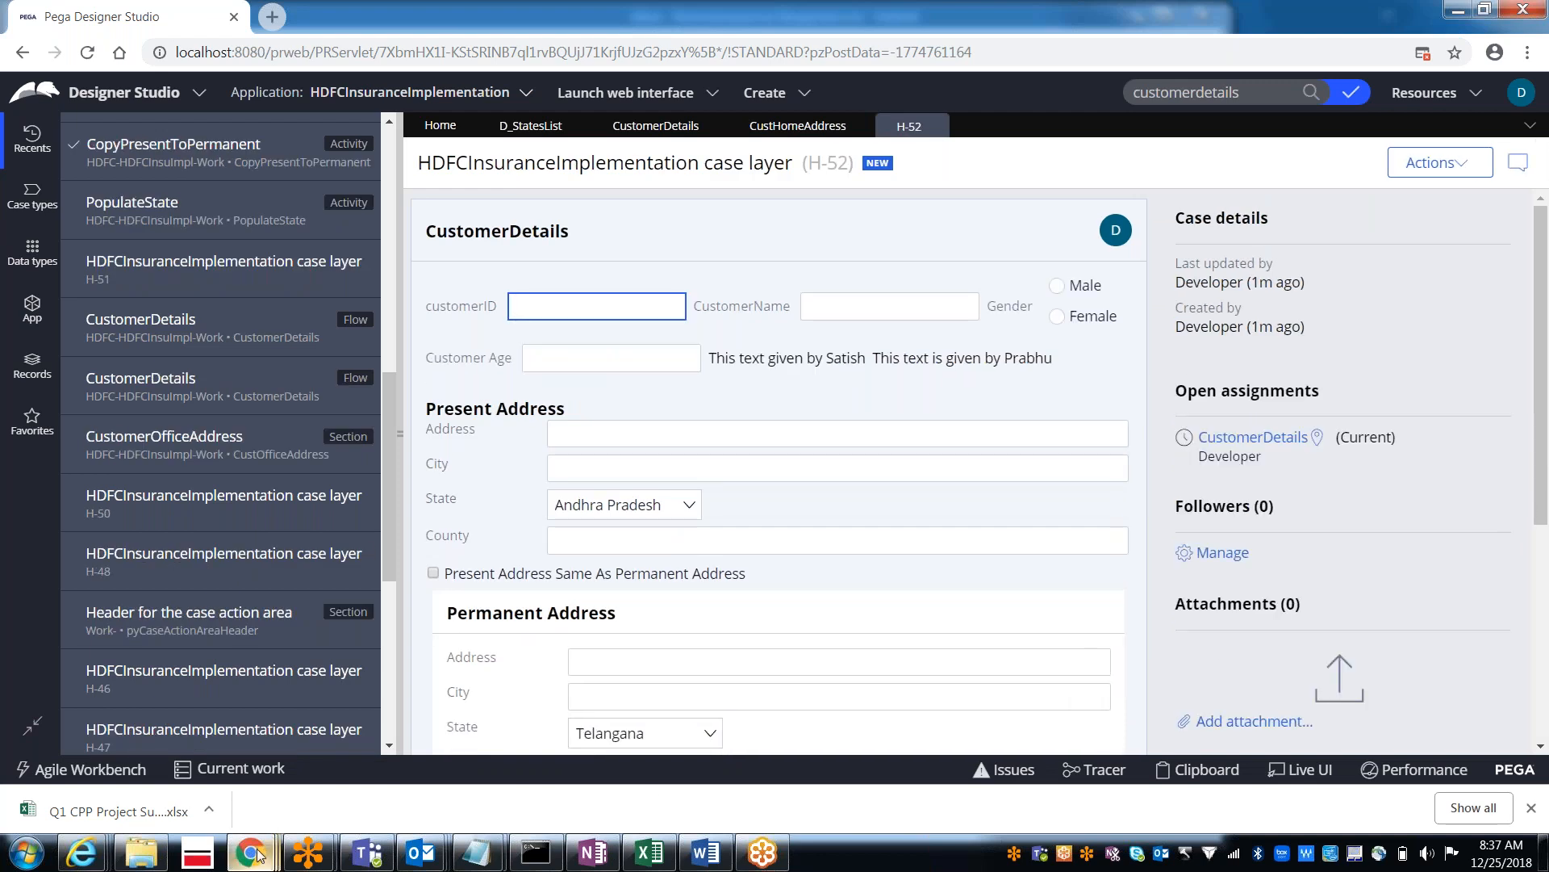
Step: Inspect the Obj-Browse Step End event and its parameter page in the Tracer, closing the detail windows
mouse_move(257, 853)
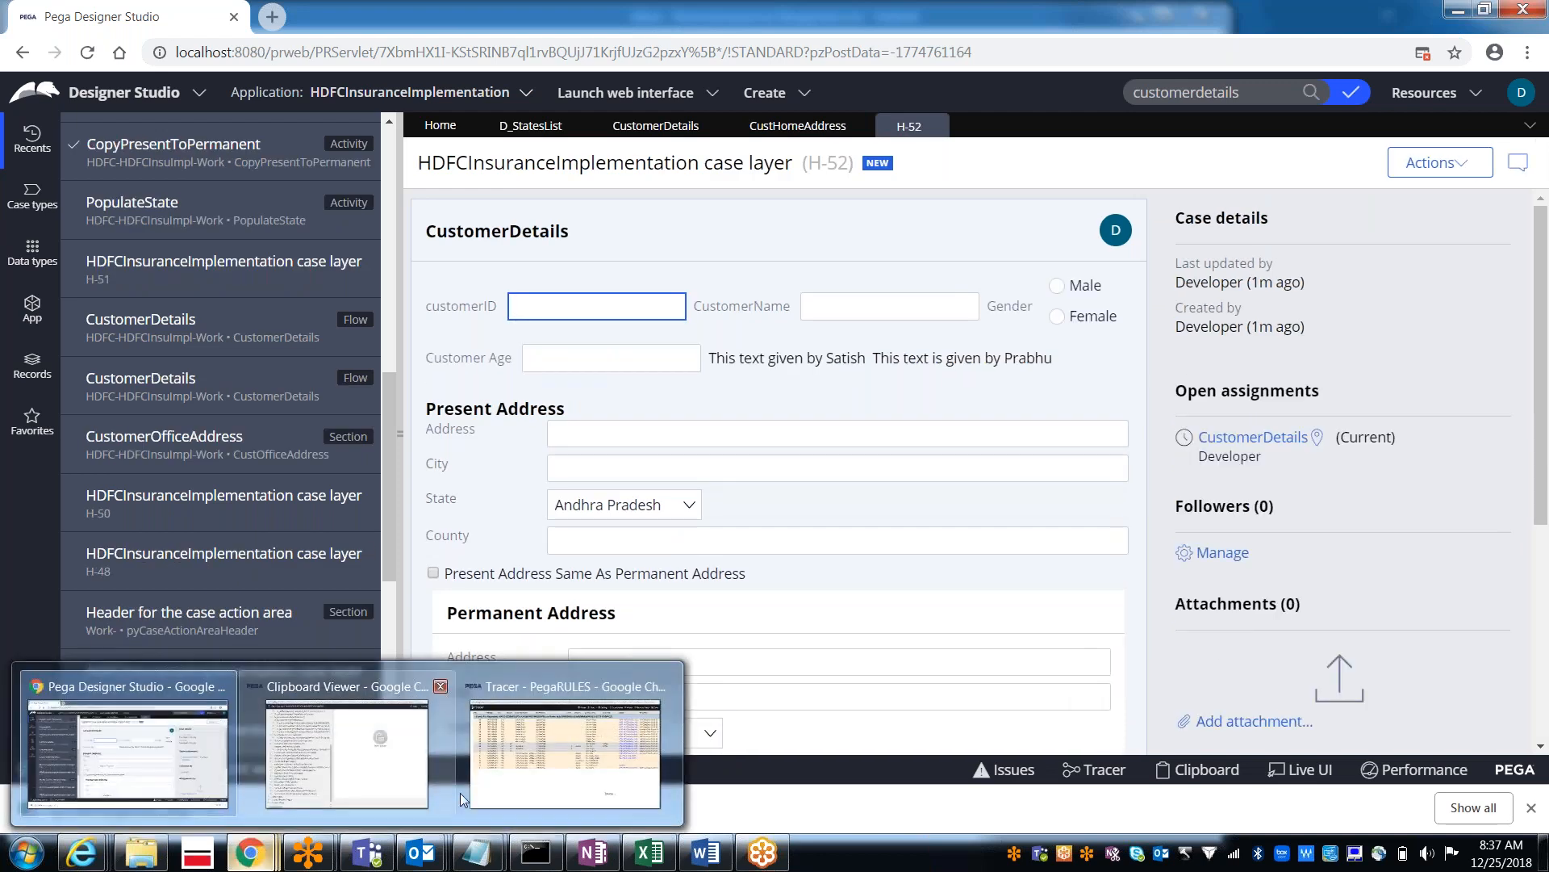
click(506, 801)
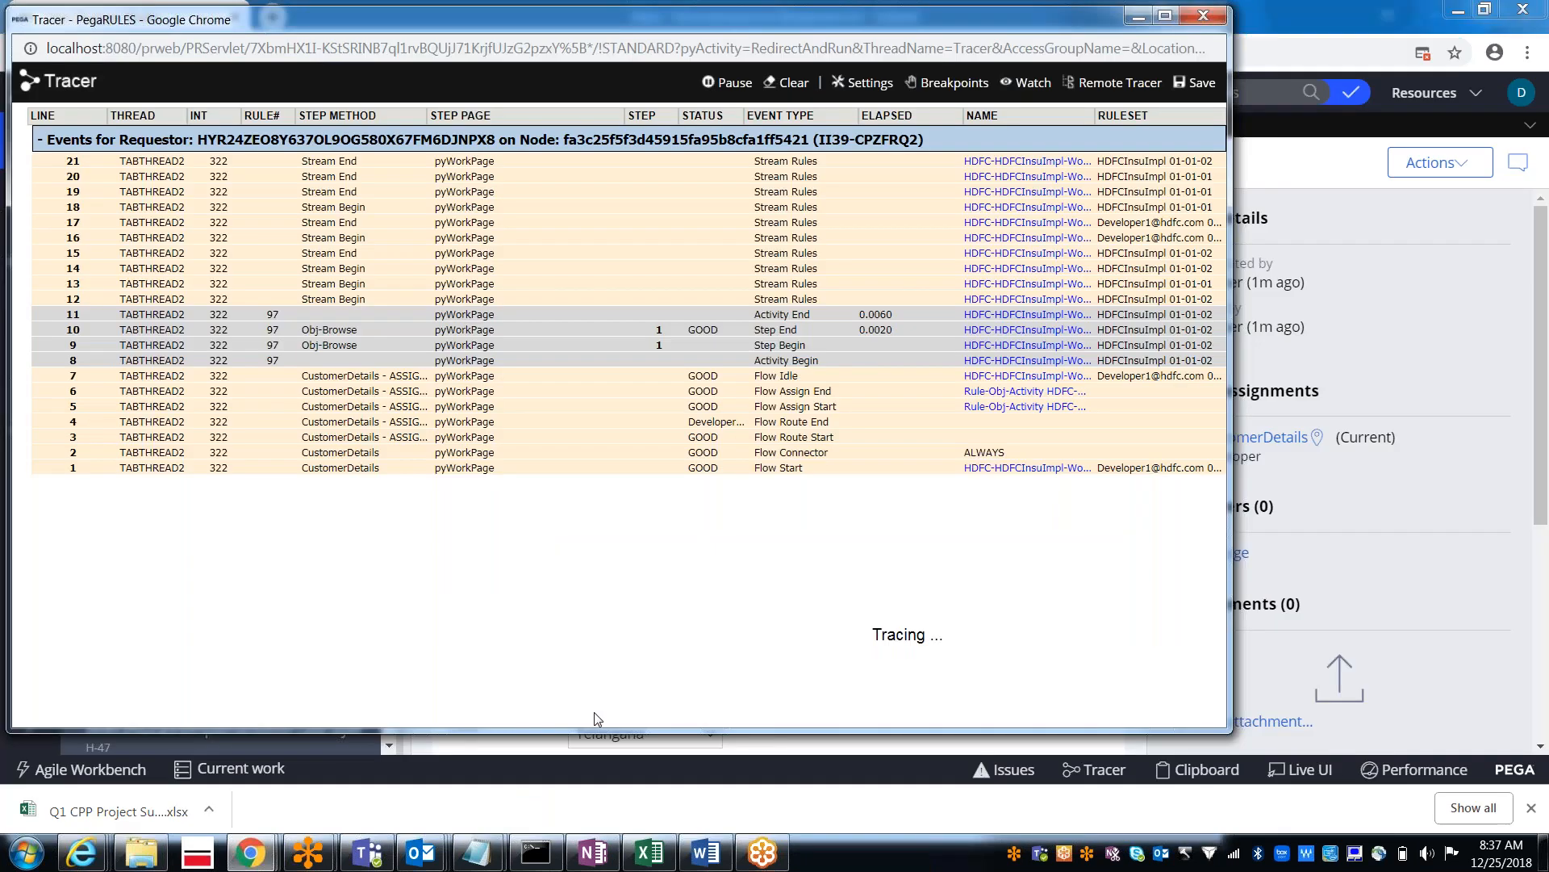
click(335, 331)
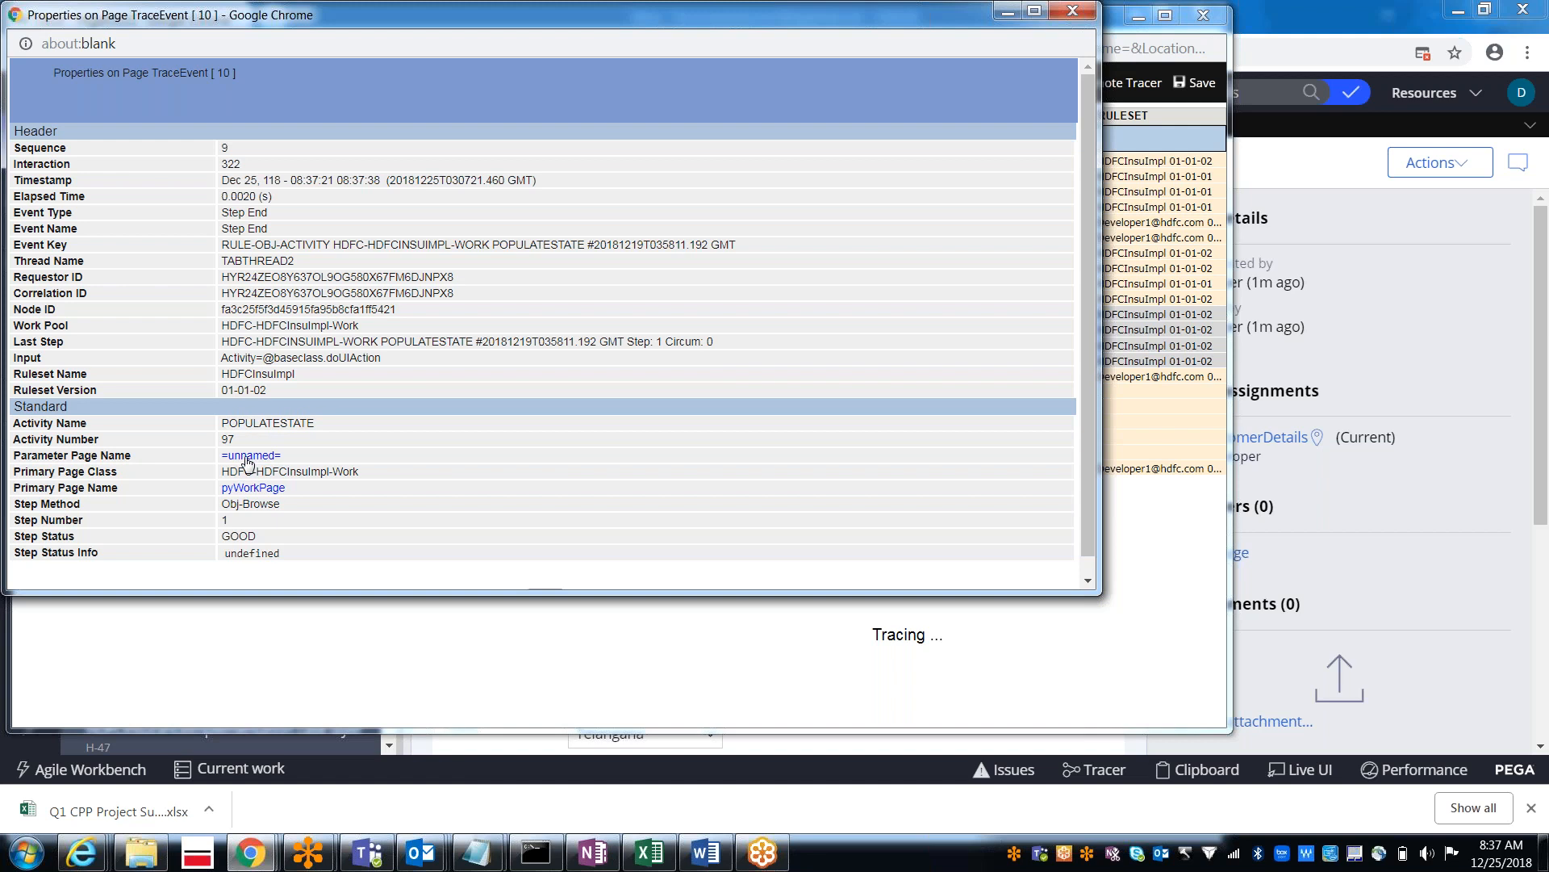
click(248, 457)
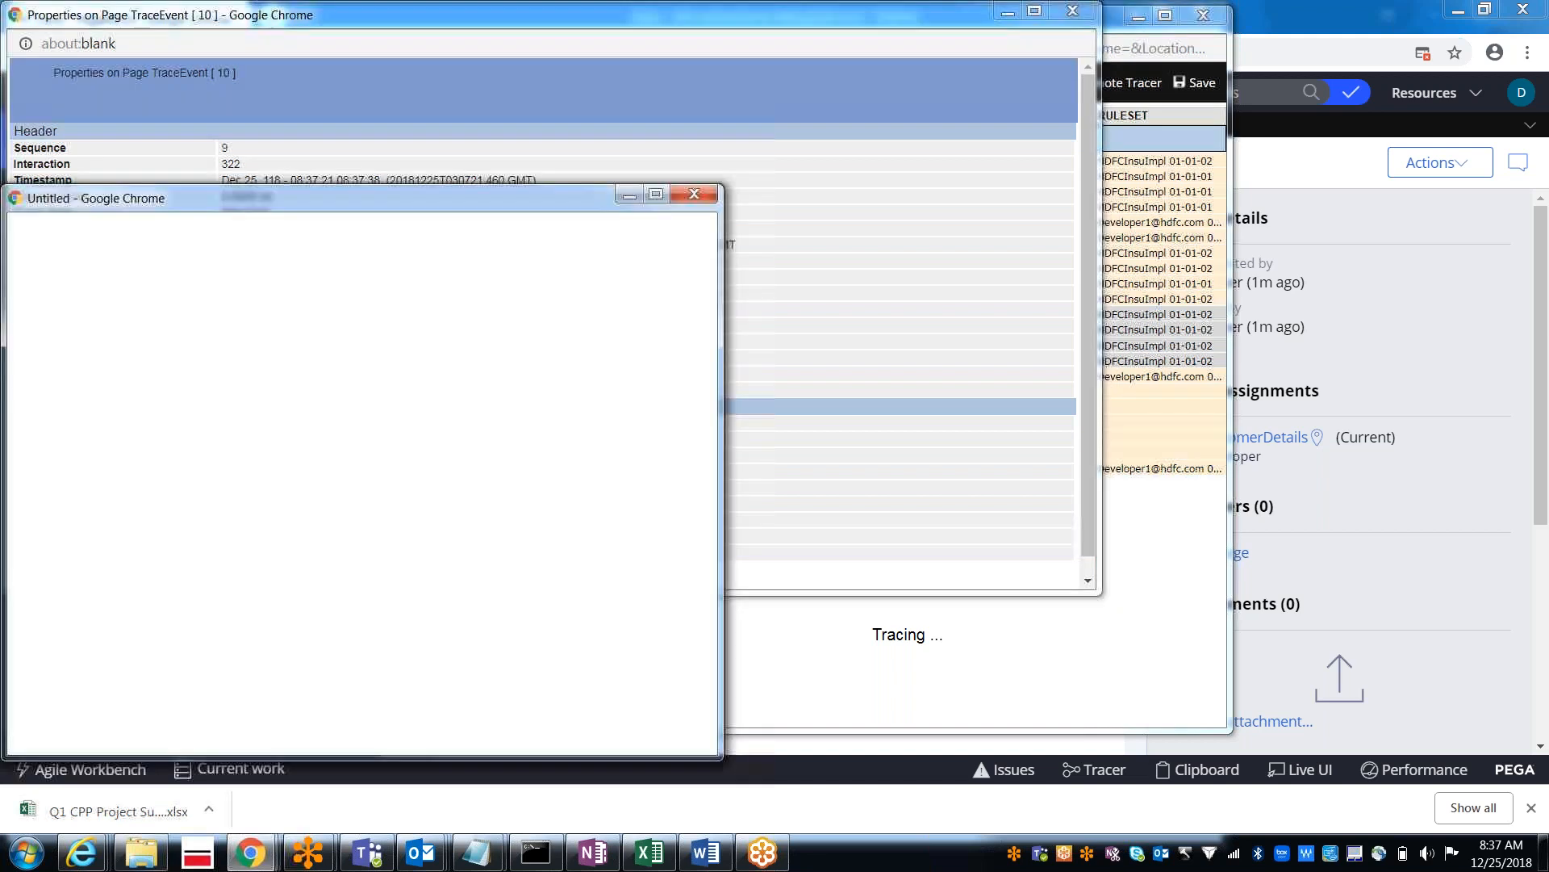
click(694, 194)
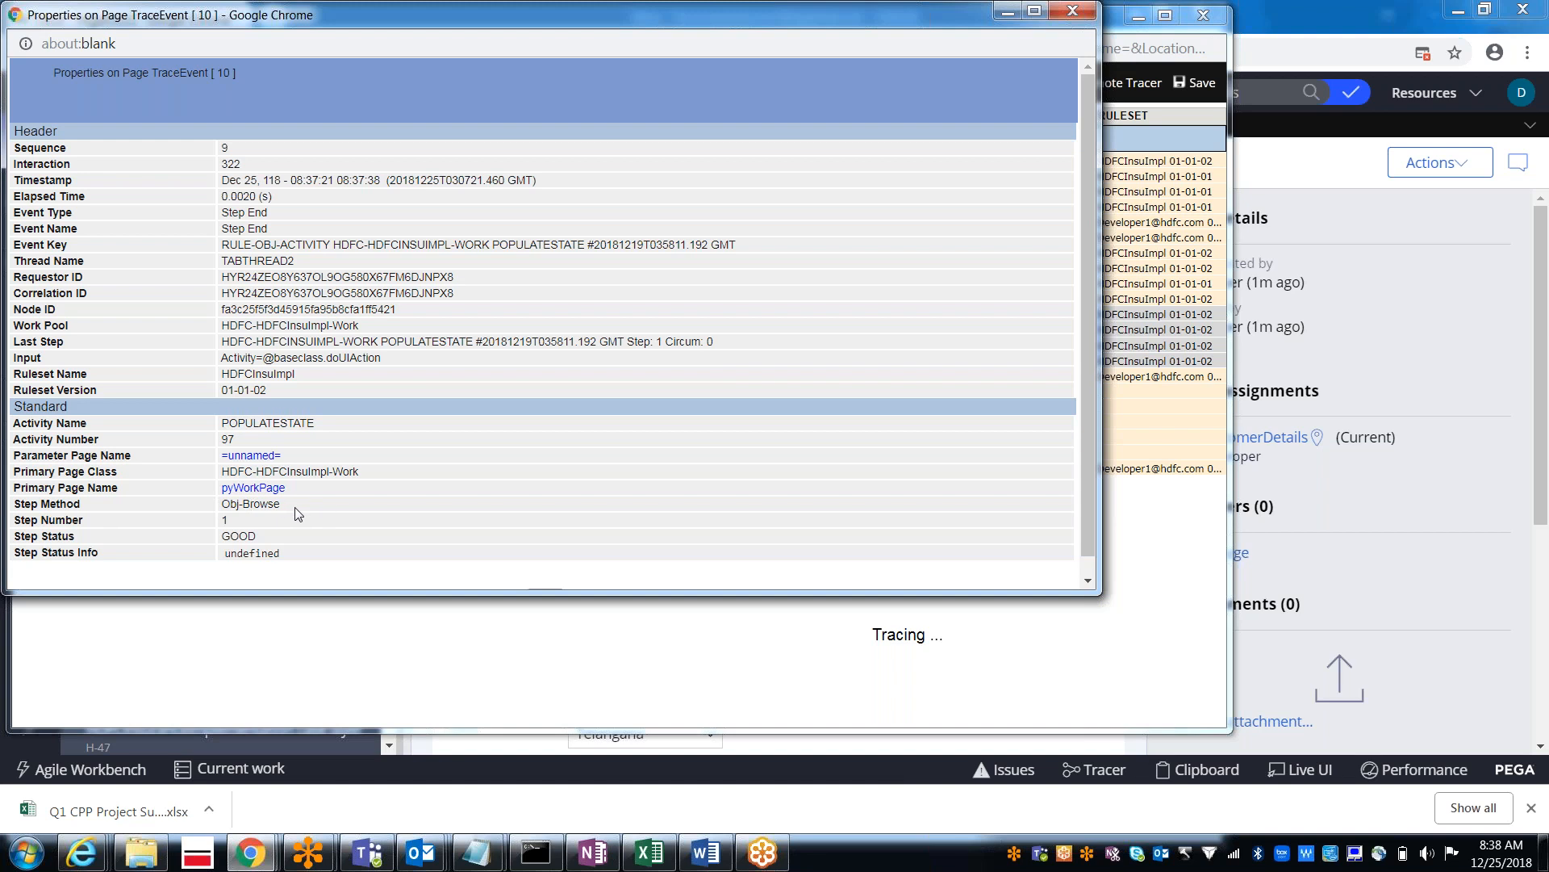
click(1071, 15)
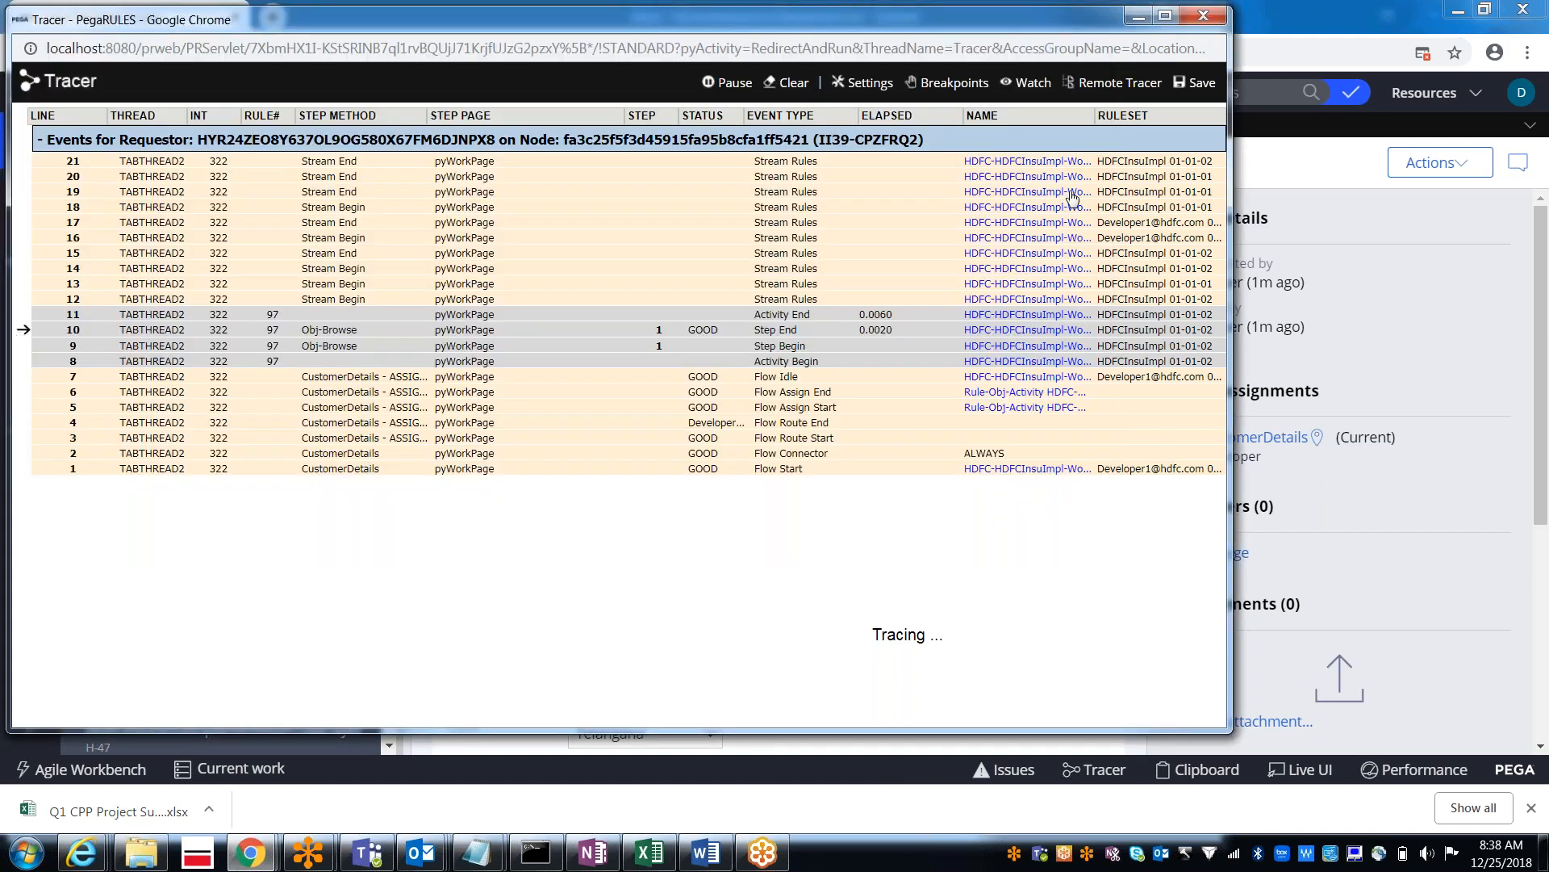
Step: Open the PopulateState activity from its Obj-Browse trace event and review its parameters and local variables
click(1034, 338)
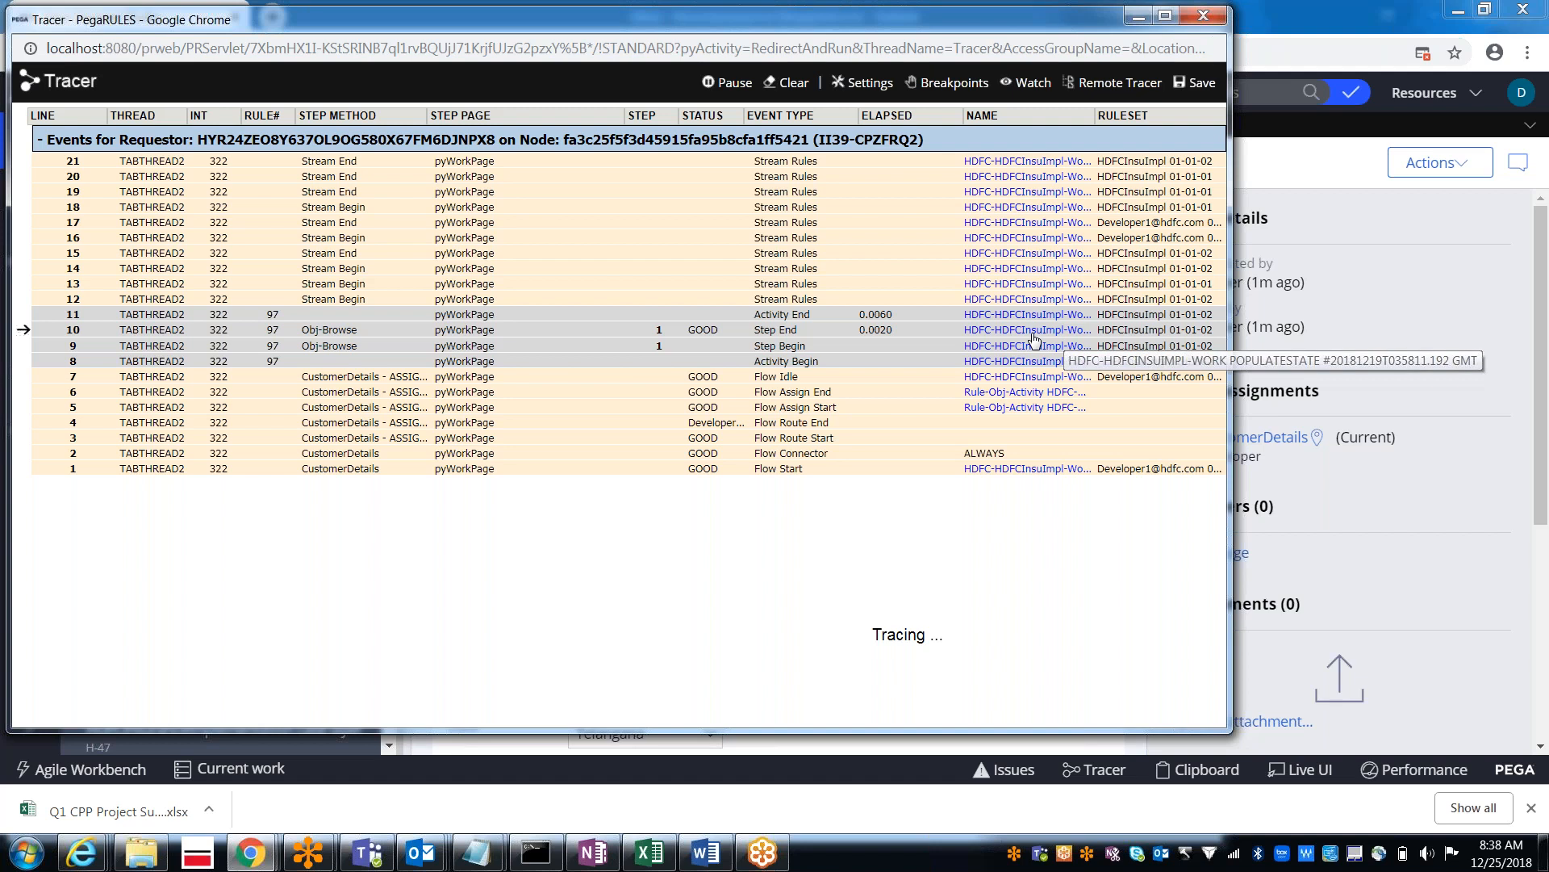
click(1137, 16)
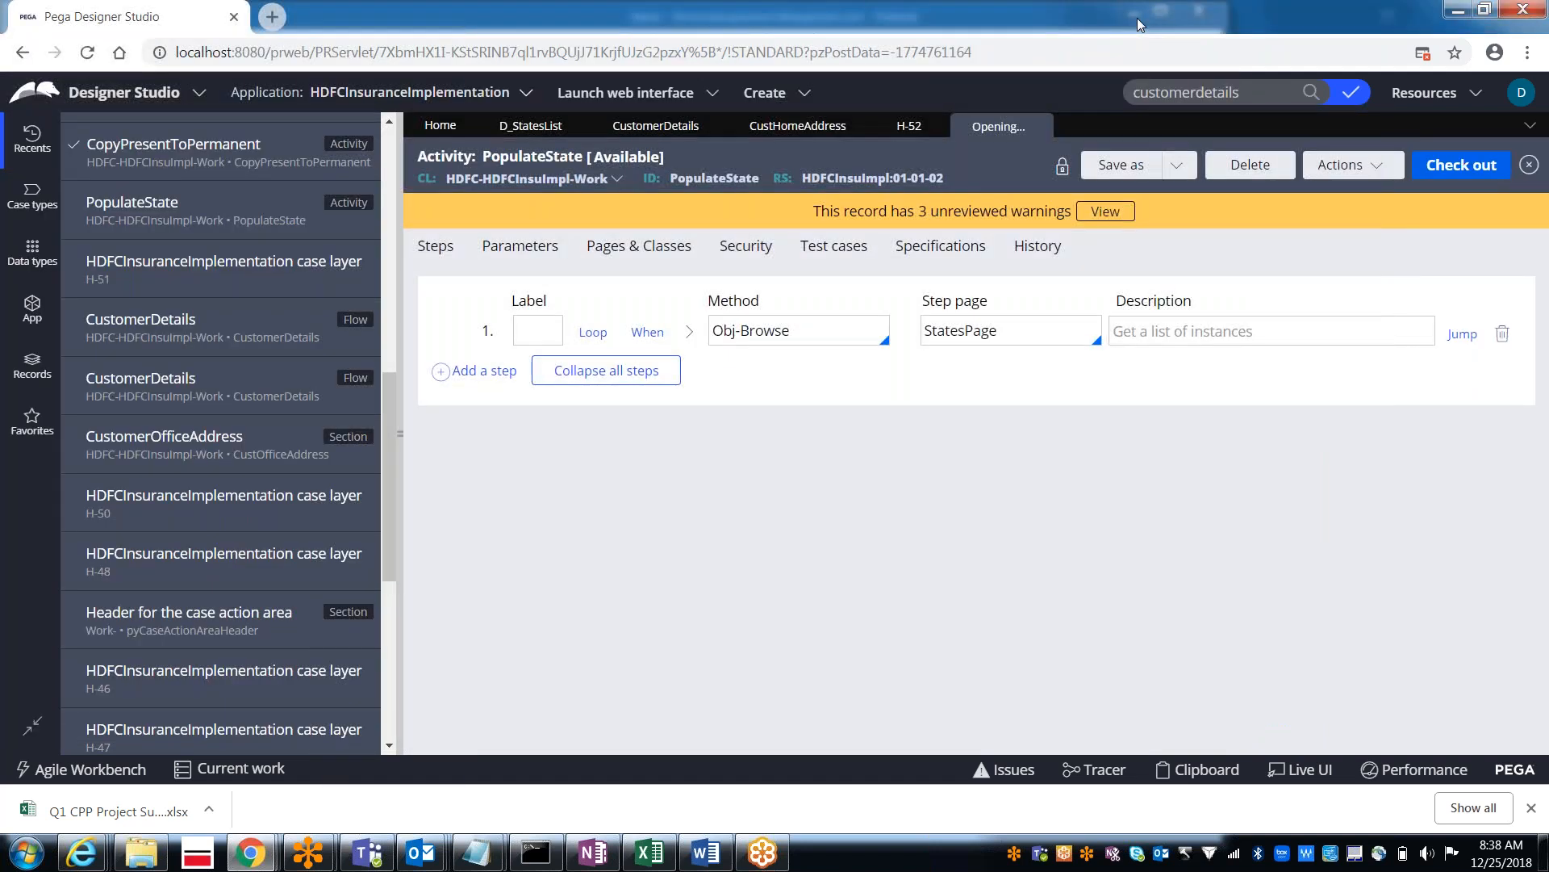
click(526, 254)
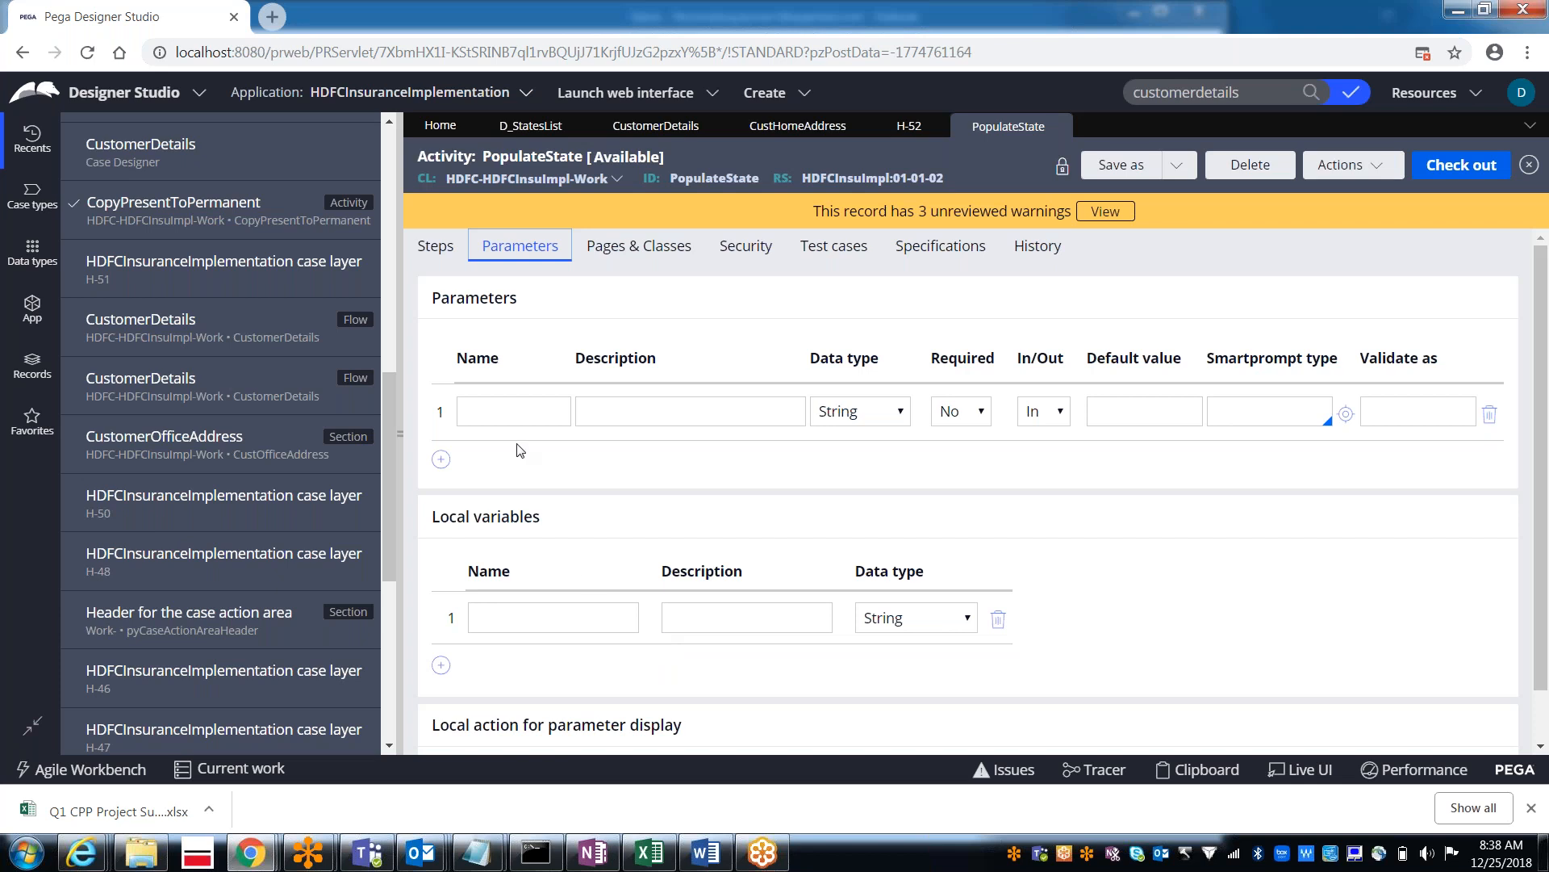
click(523, 611)
click(1000, 373)
Step: Compare the list source settings of the Present Address and Permanent Address State dropdowns in the CustomerHomeAddress section without changing them
click(791, 129)
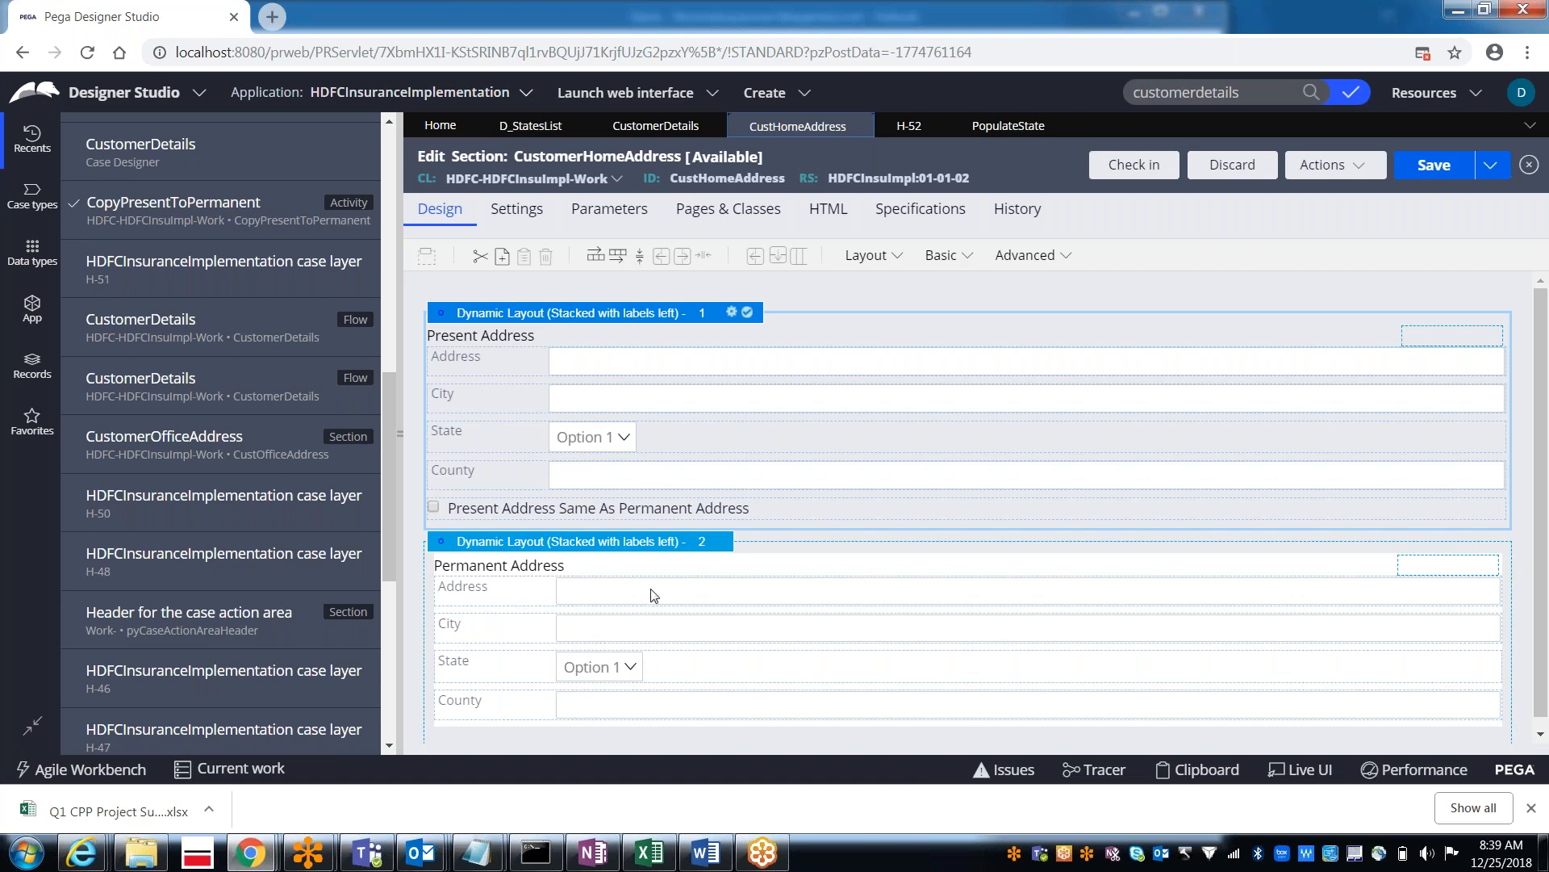
click(587, 454)
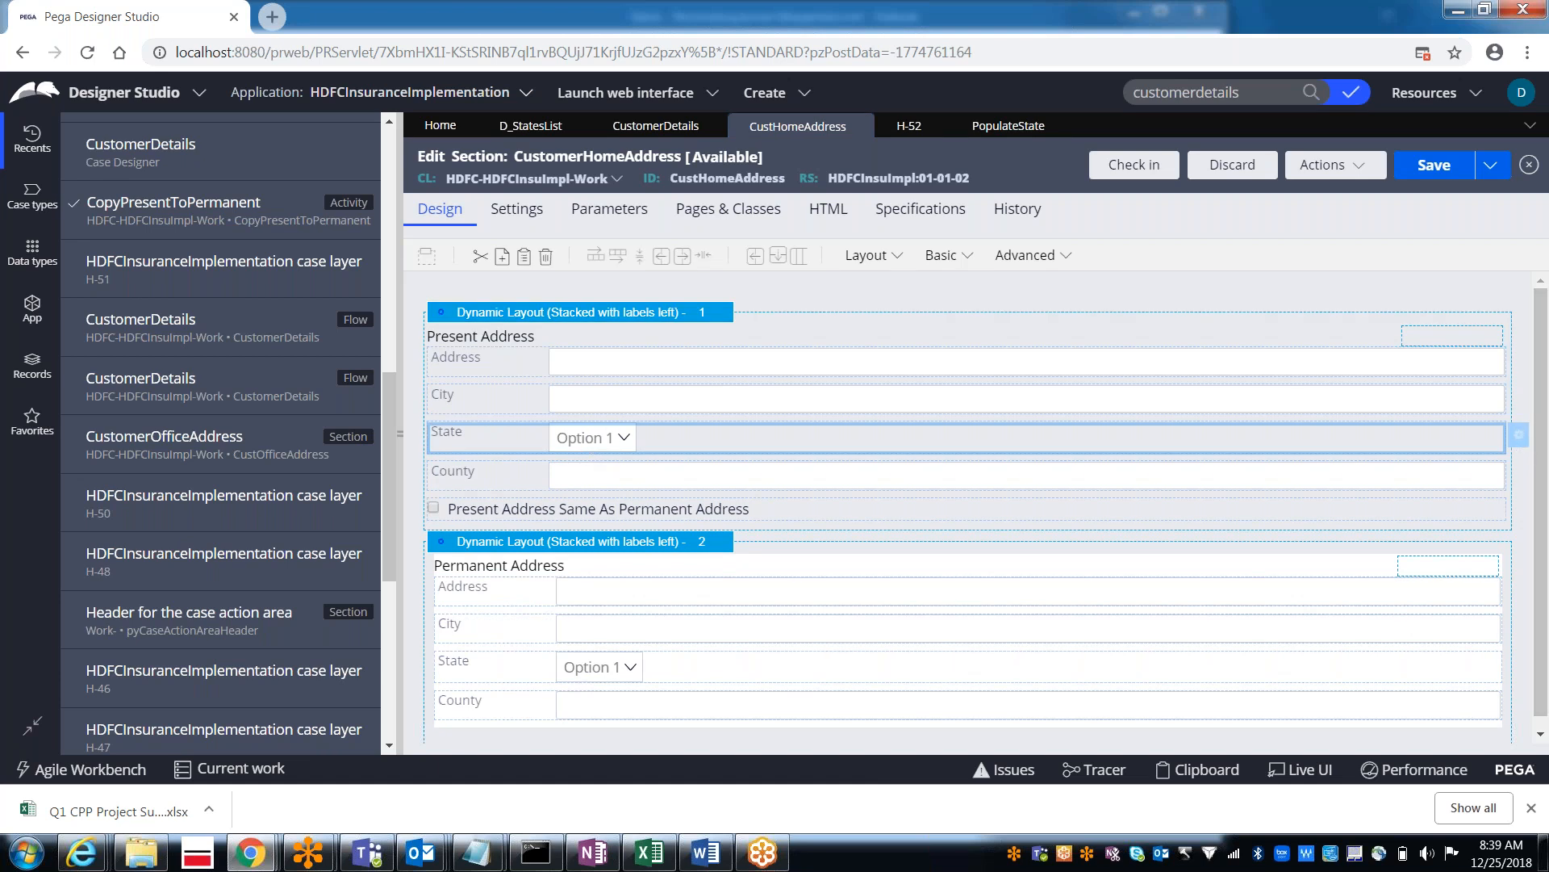
click(1522, 445)
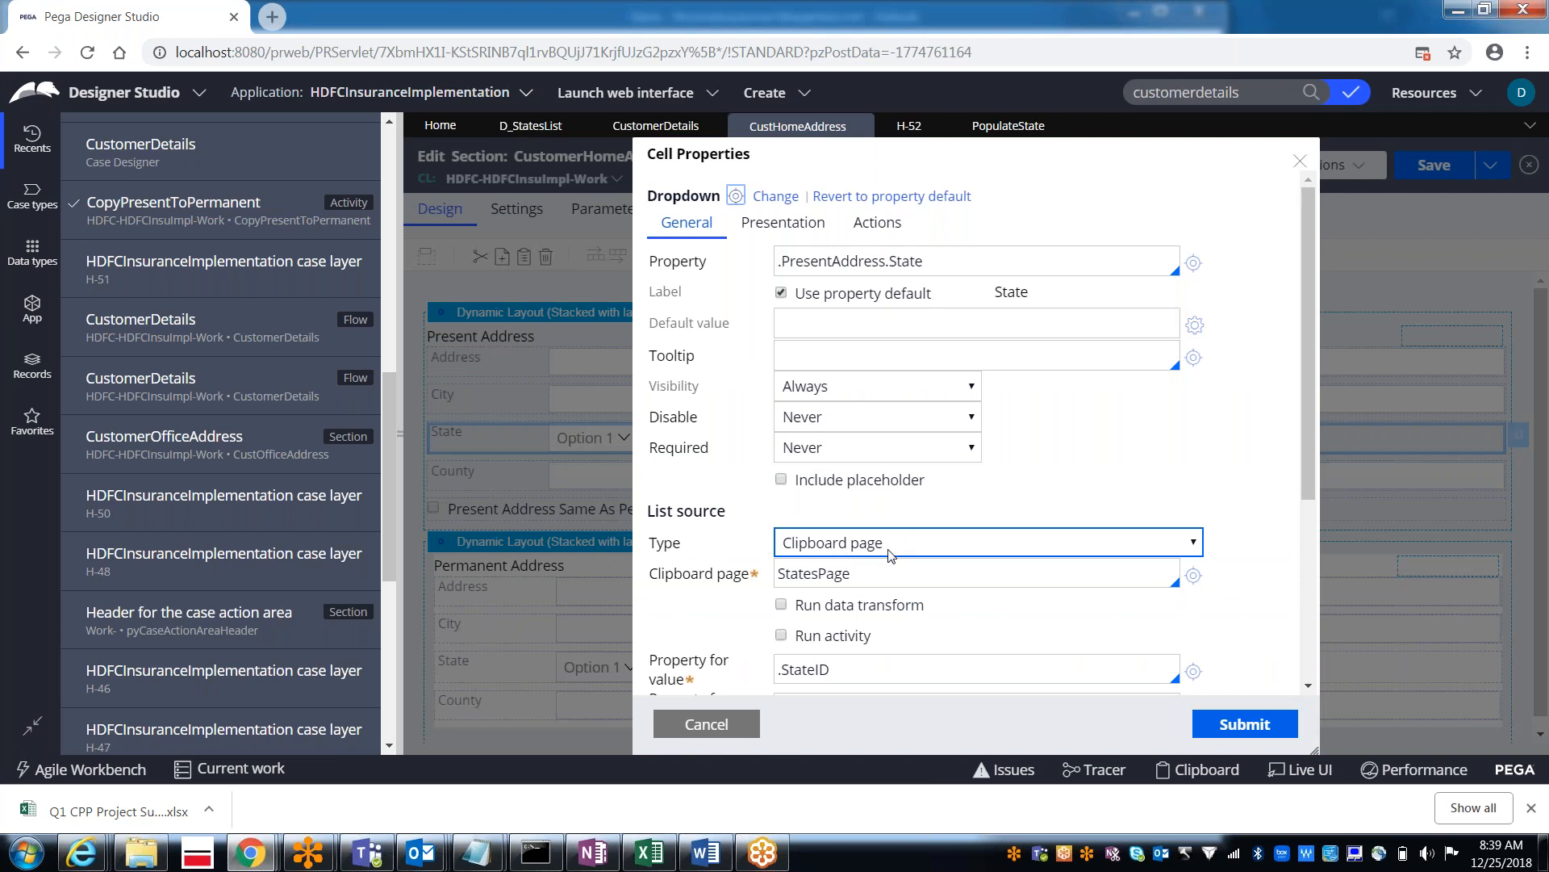
click(858, 577)
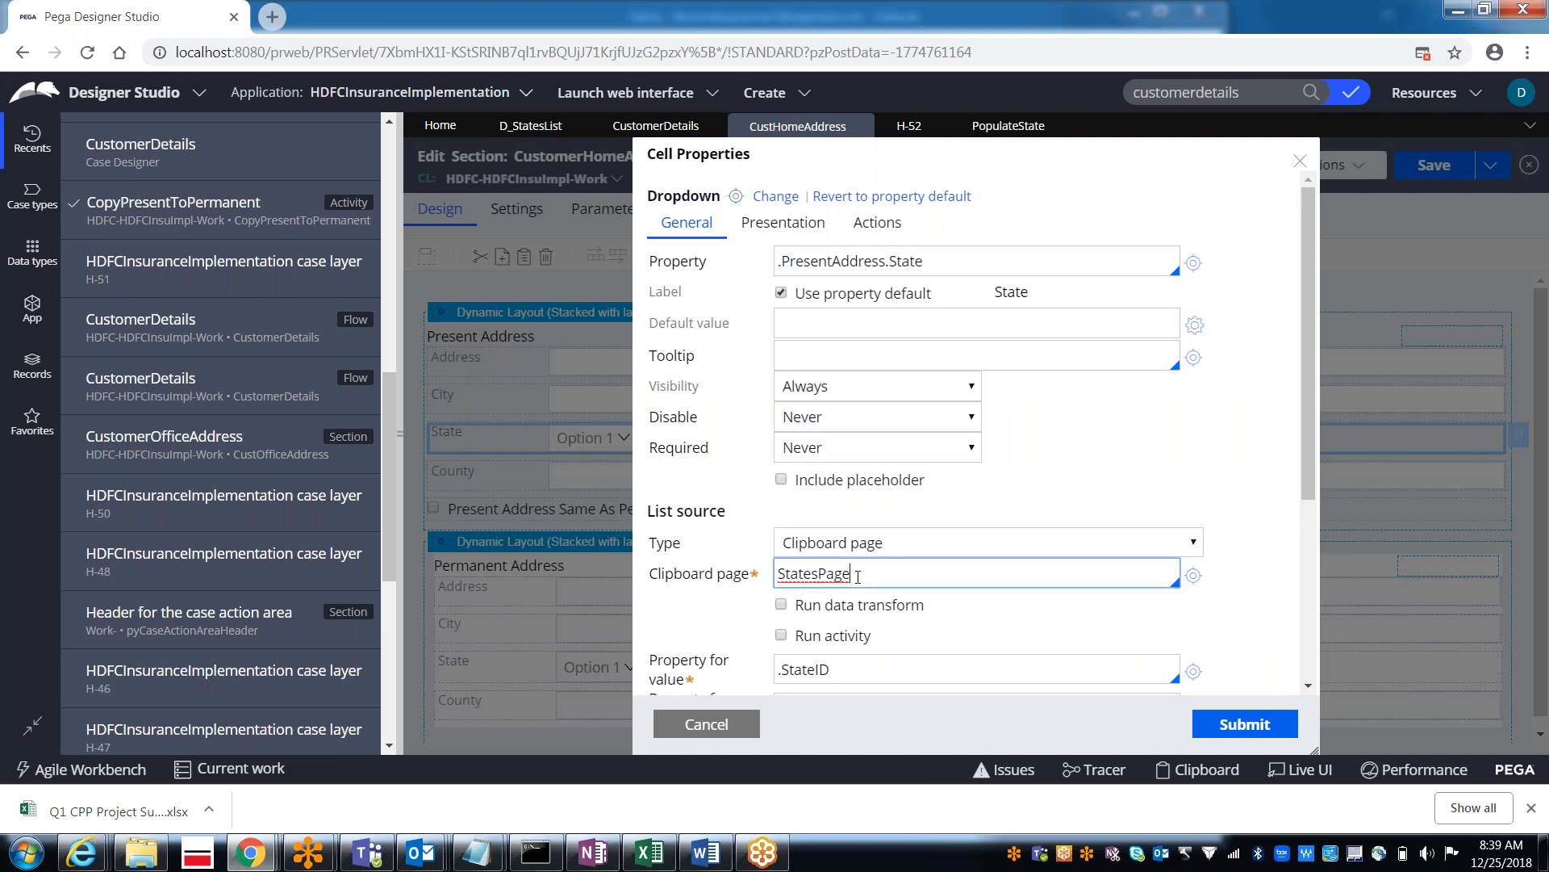
click(707, 726)
double_click(615, 670)
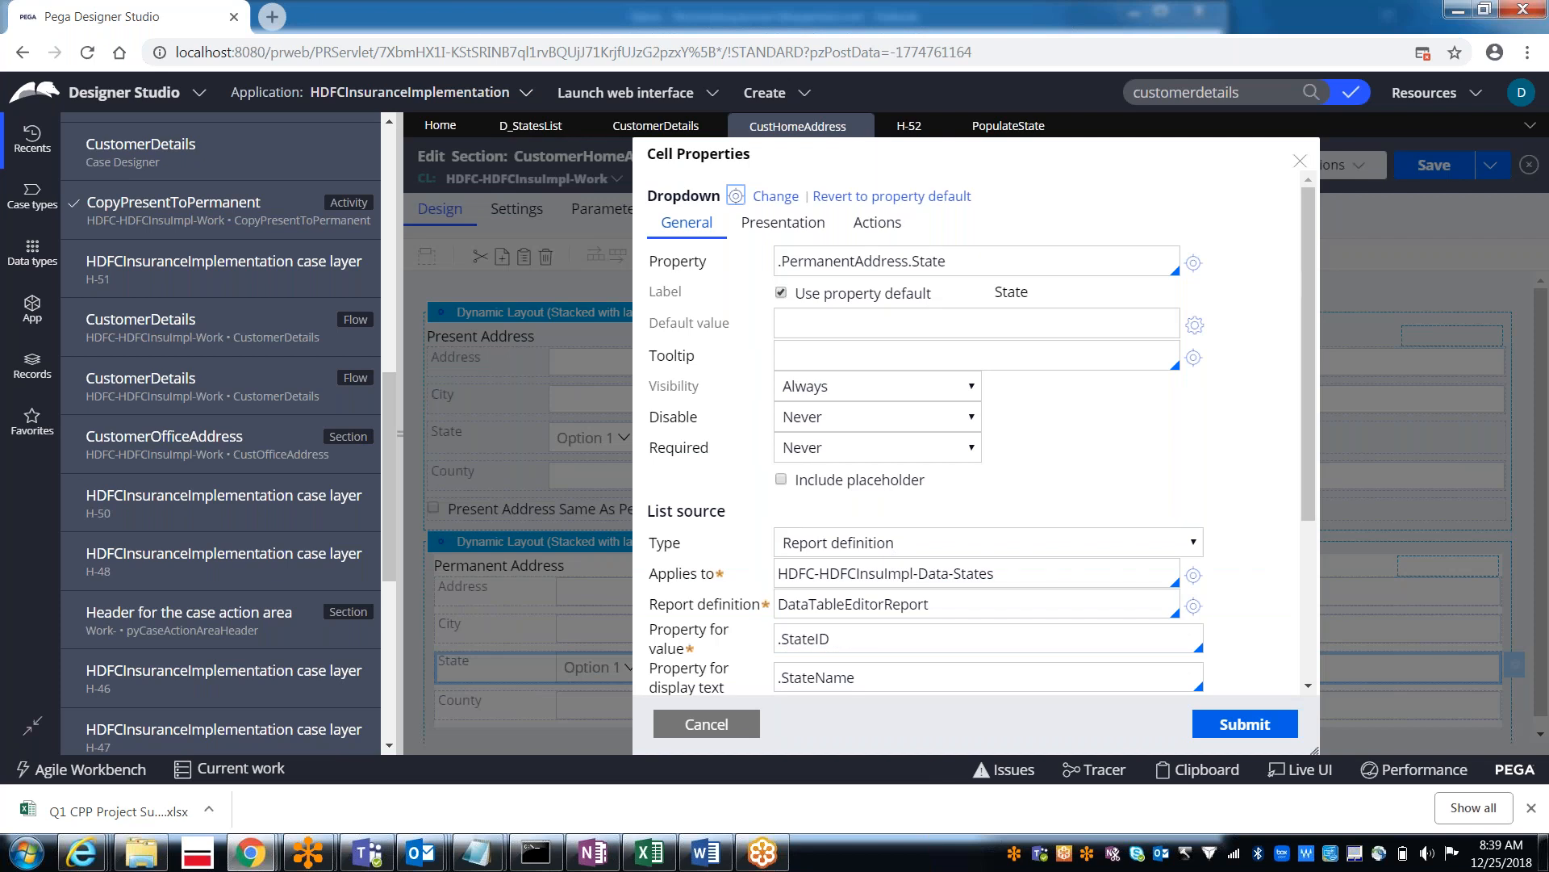
click(707, 724)
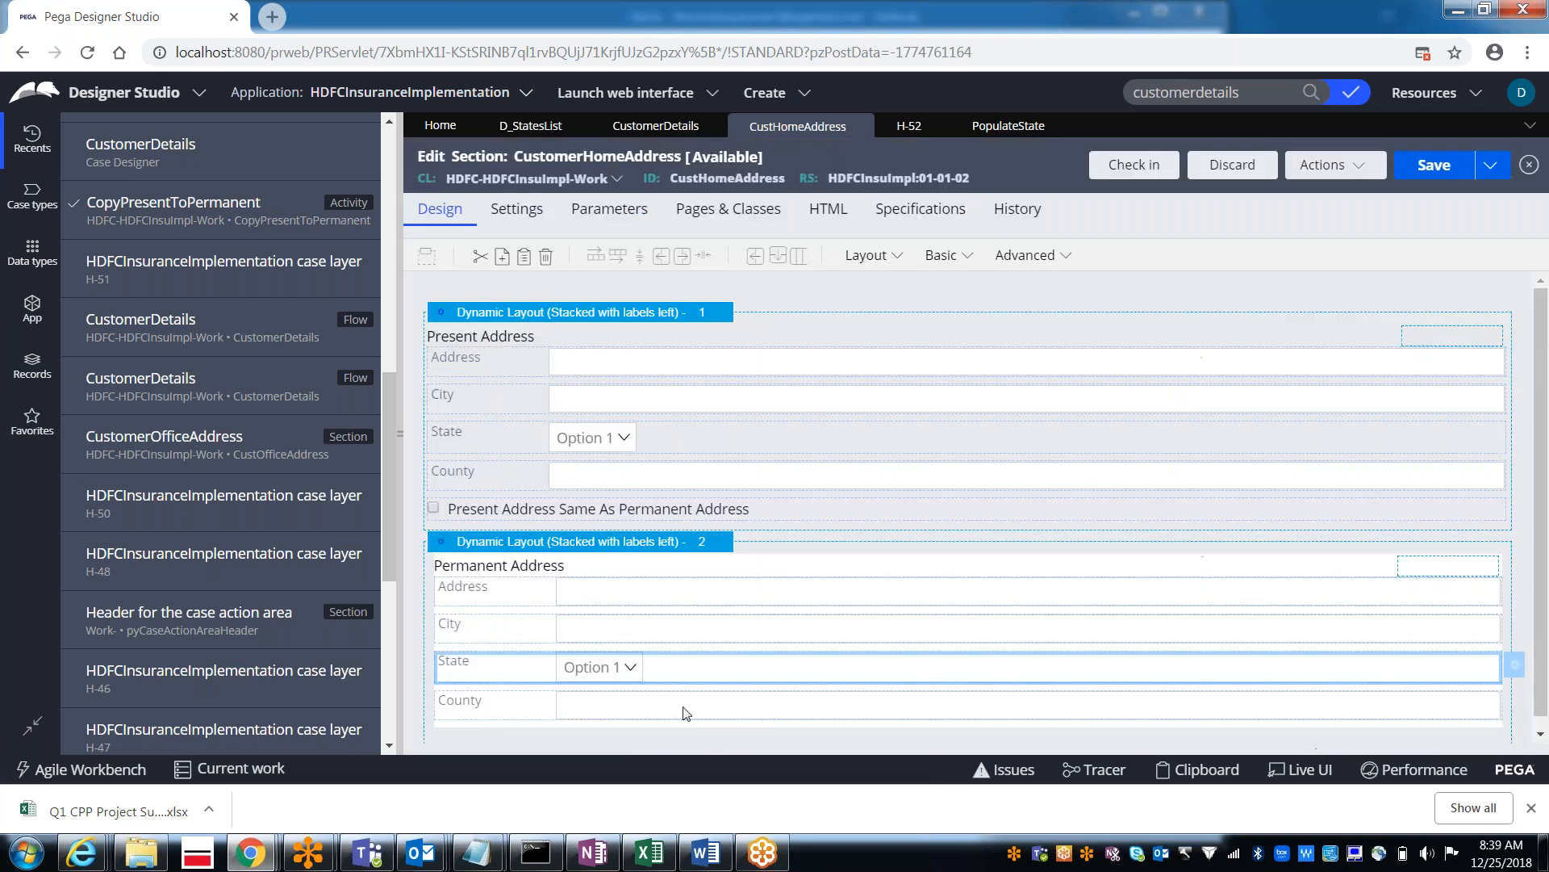
Step: Review the Cell Properties of the Present Address State dropdown and the Permanent Address State dropdown, cancelling each dialog without changes
click(606, 446)
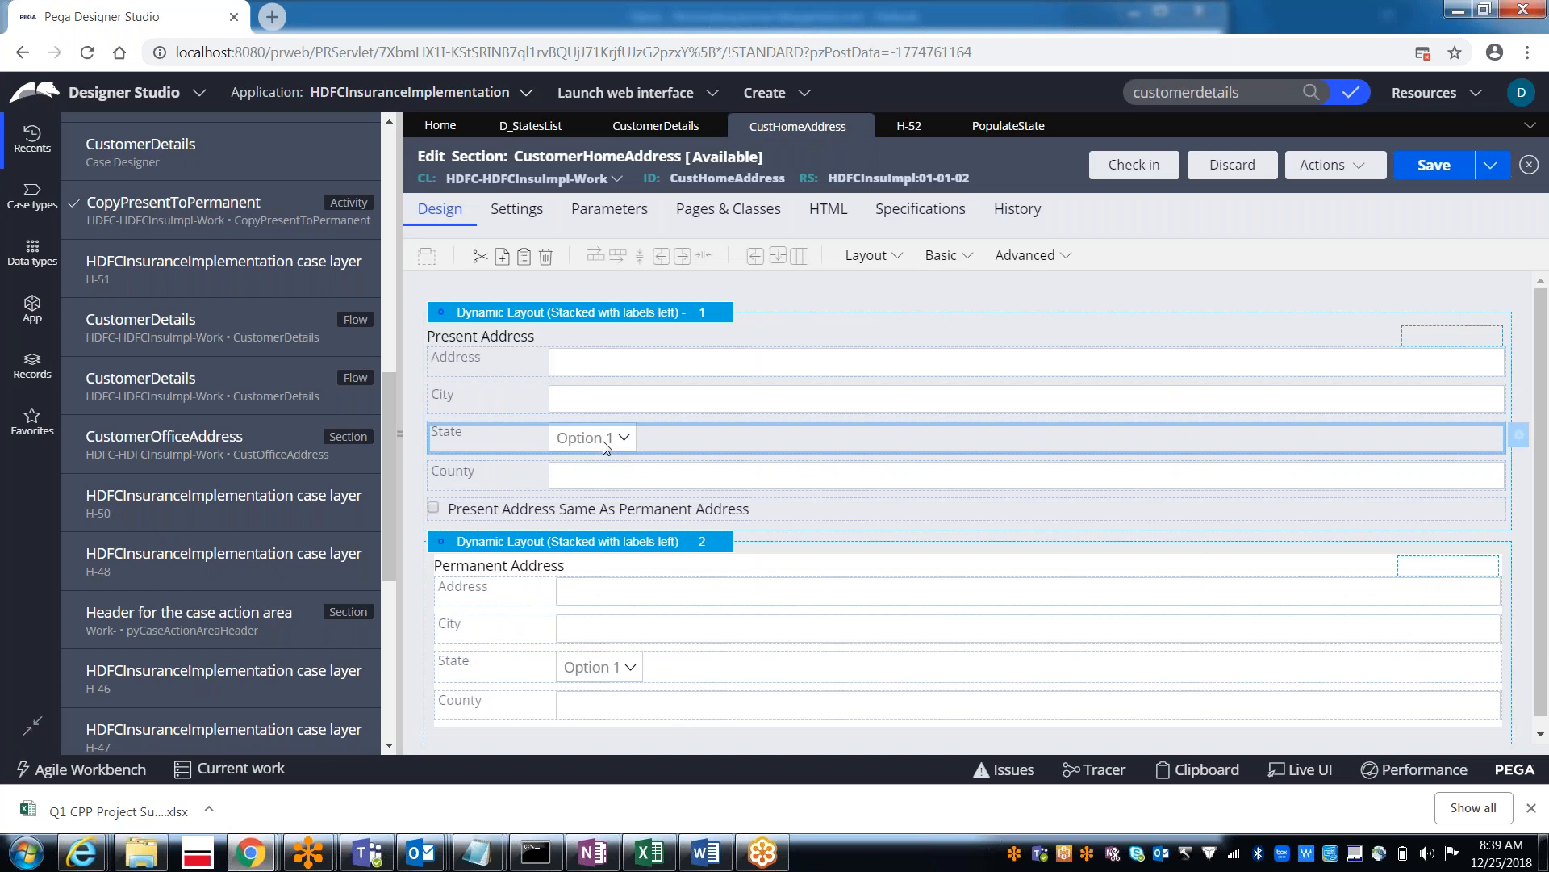
double_click(603, 443)
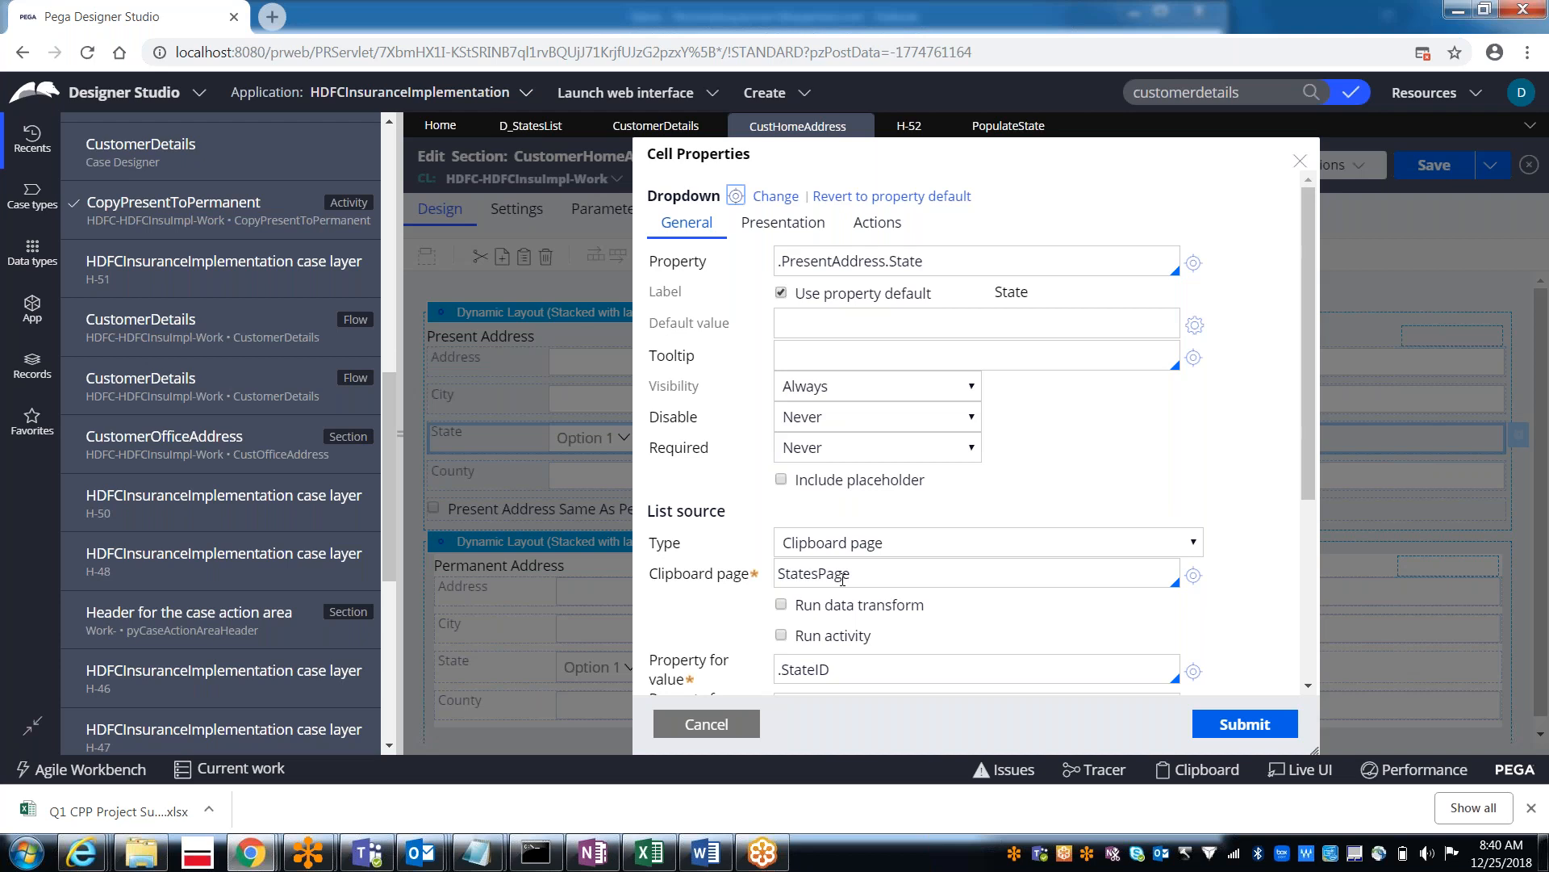
click(706, 724)
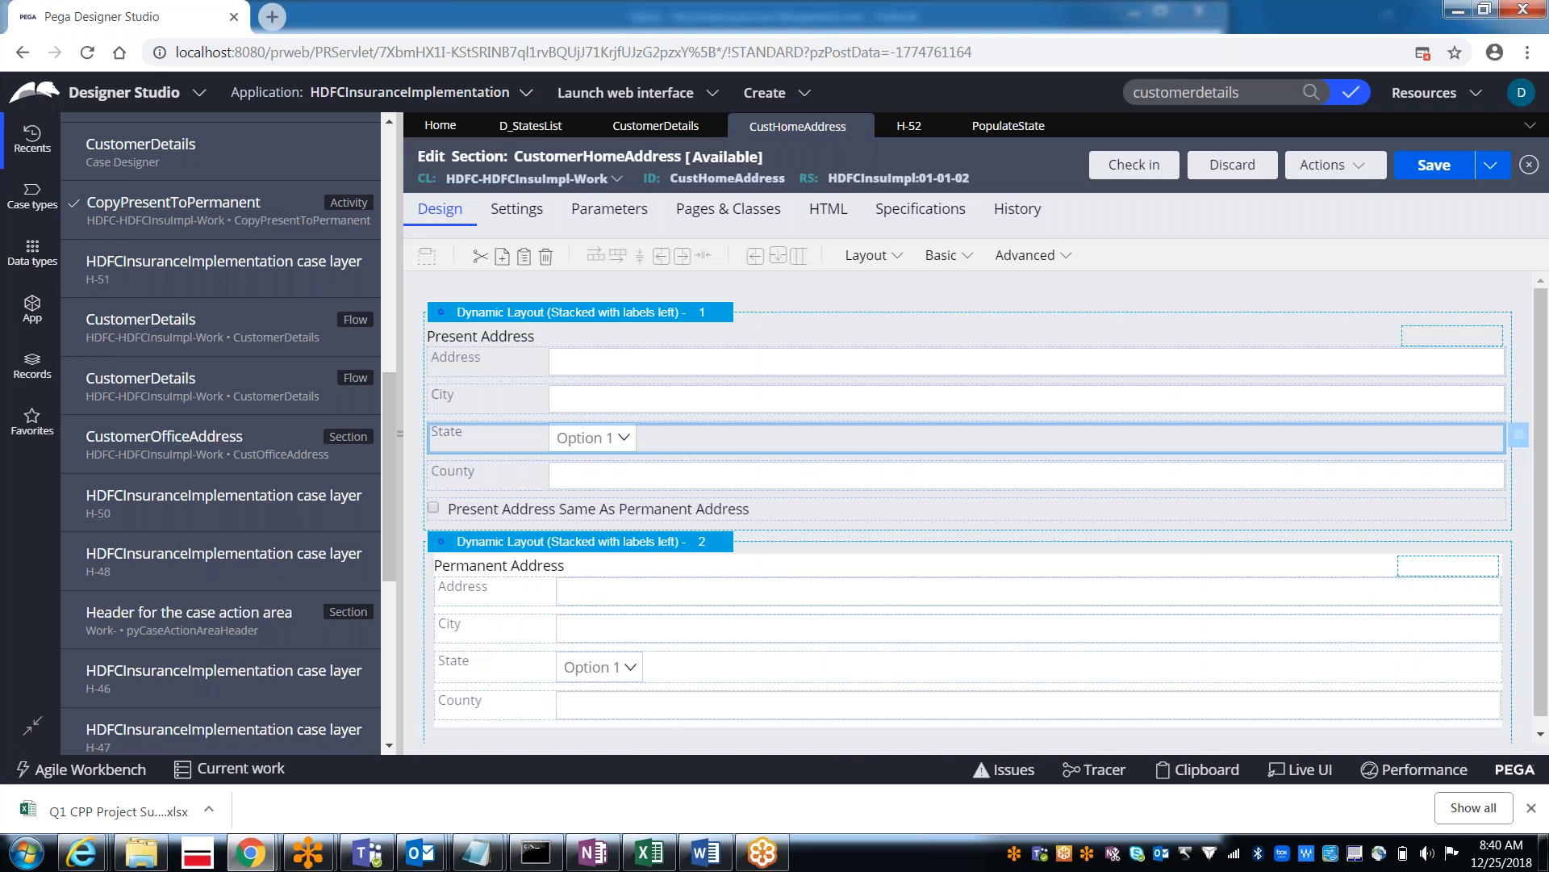
click(667, 673)
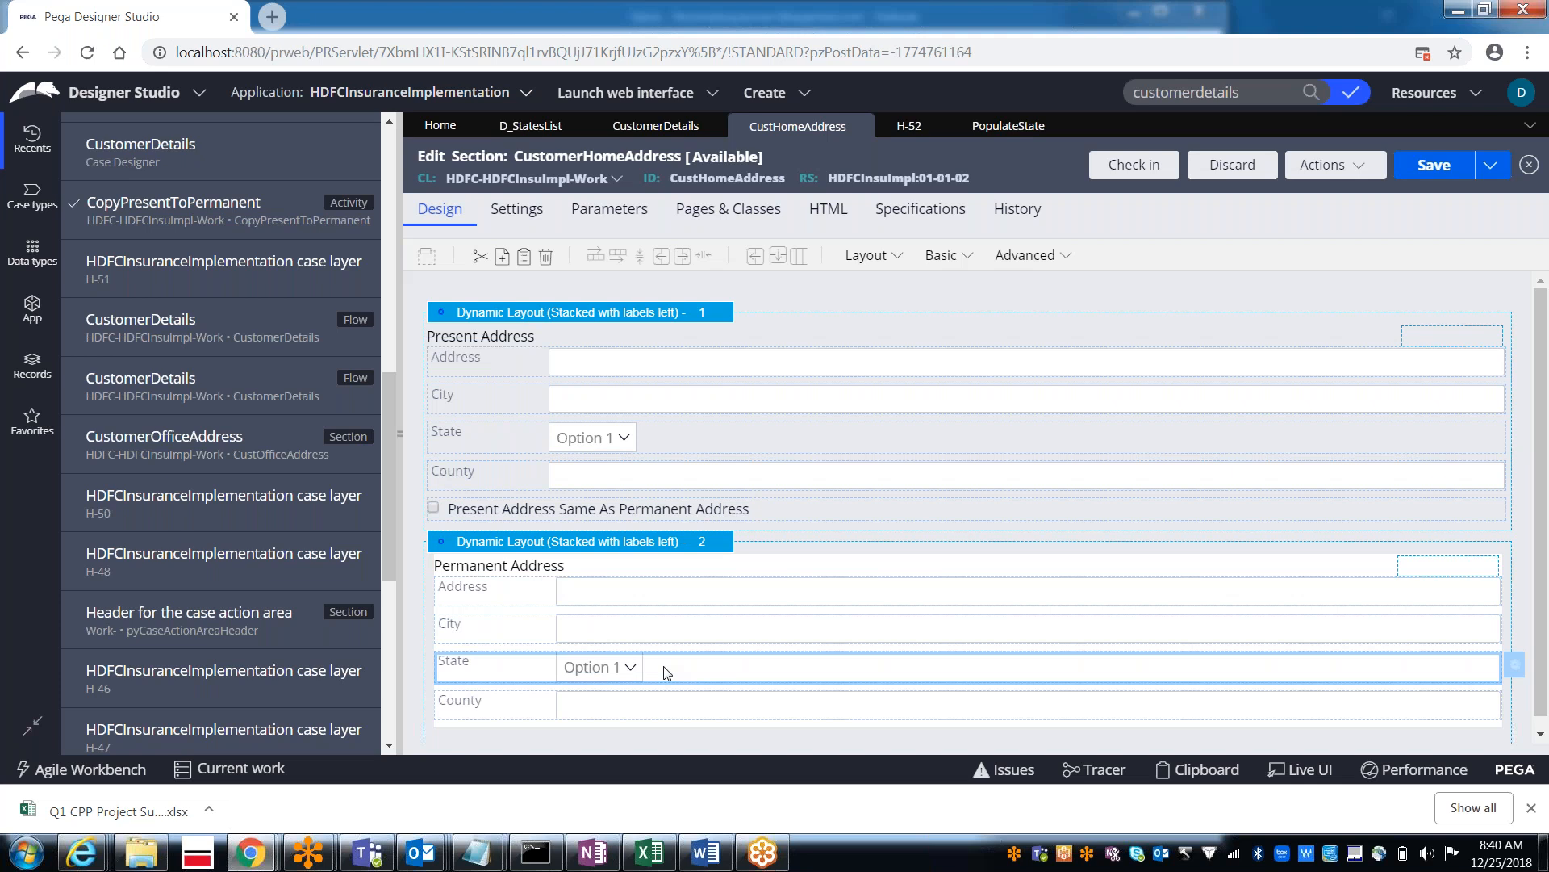
double_click(667, 673)
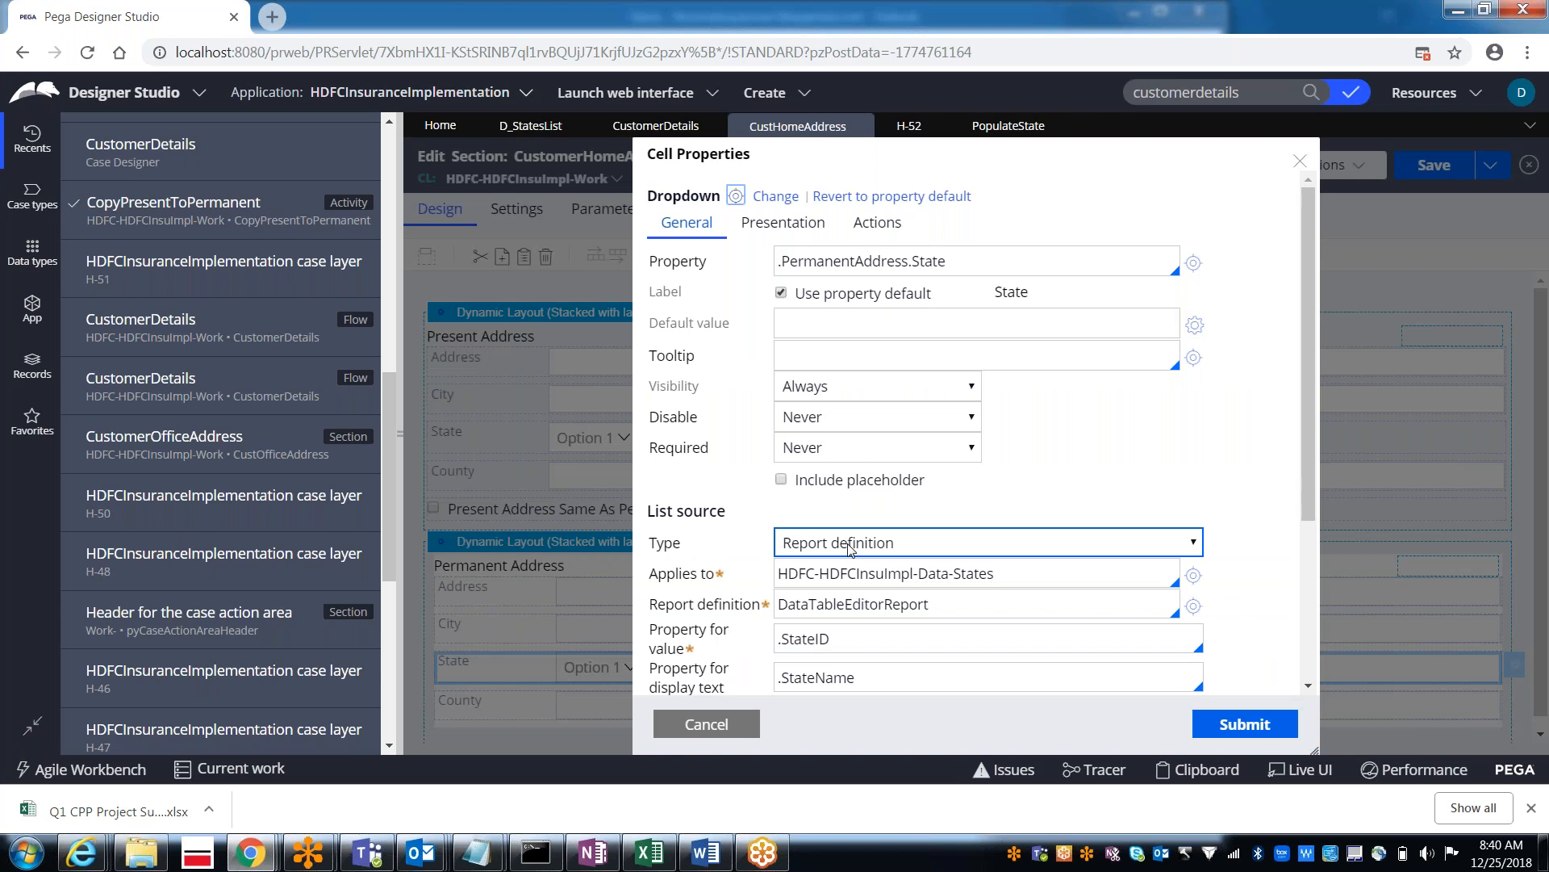
click(704, 727)
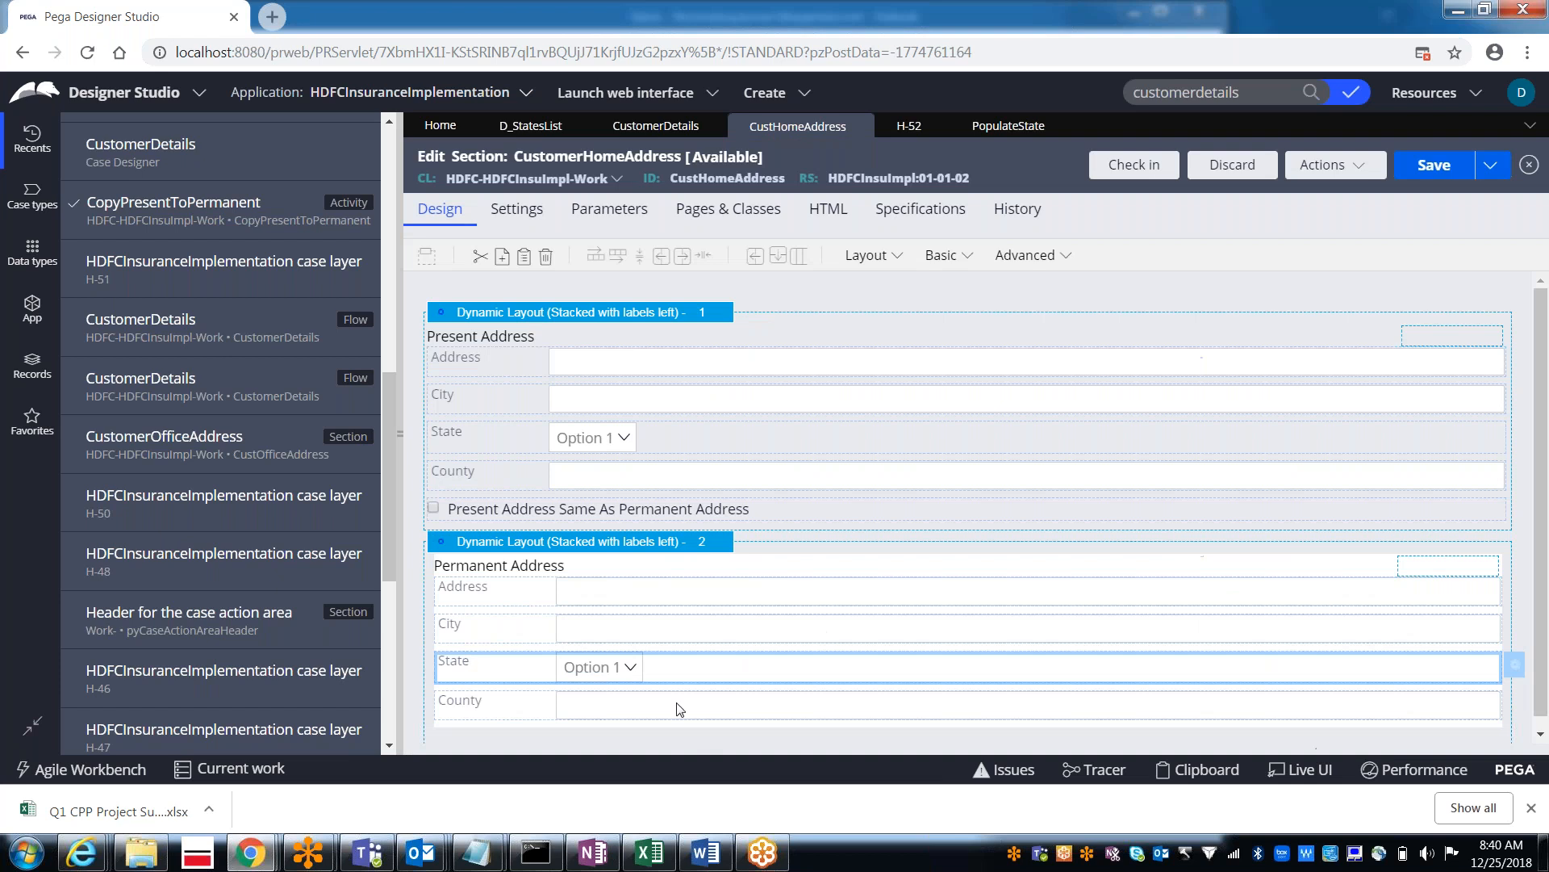
Step: Examine the list source type options of the Present Address State dropdown, keep Clipboard page selected, and cancel the dialog
double_click(615, 440)
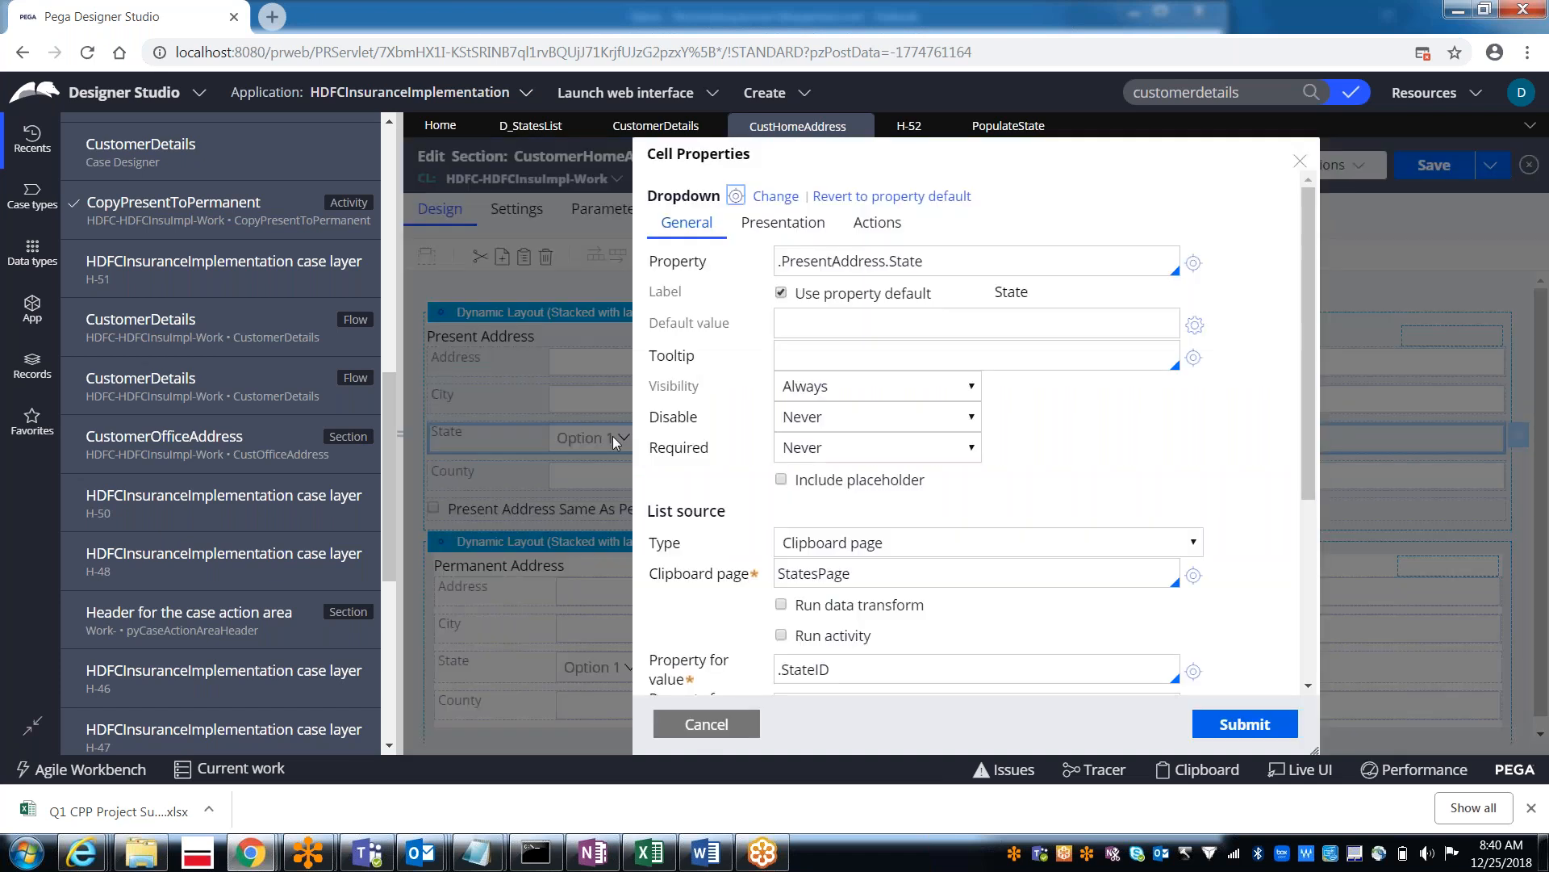
click(882, 548)
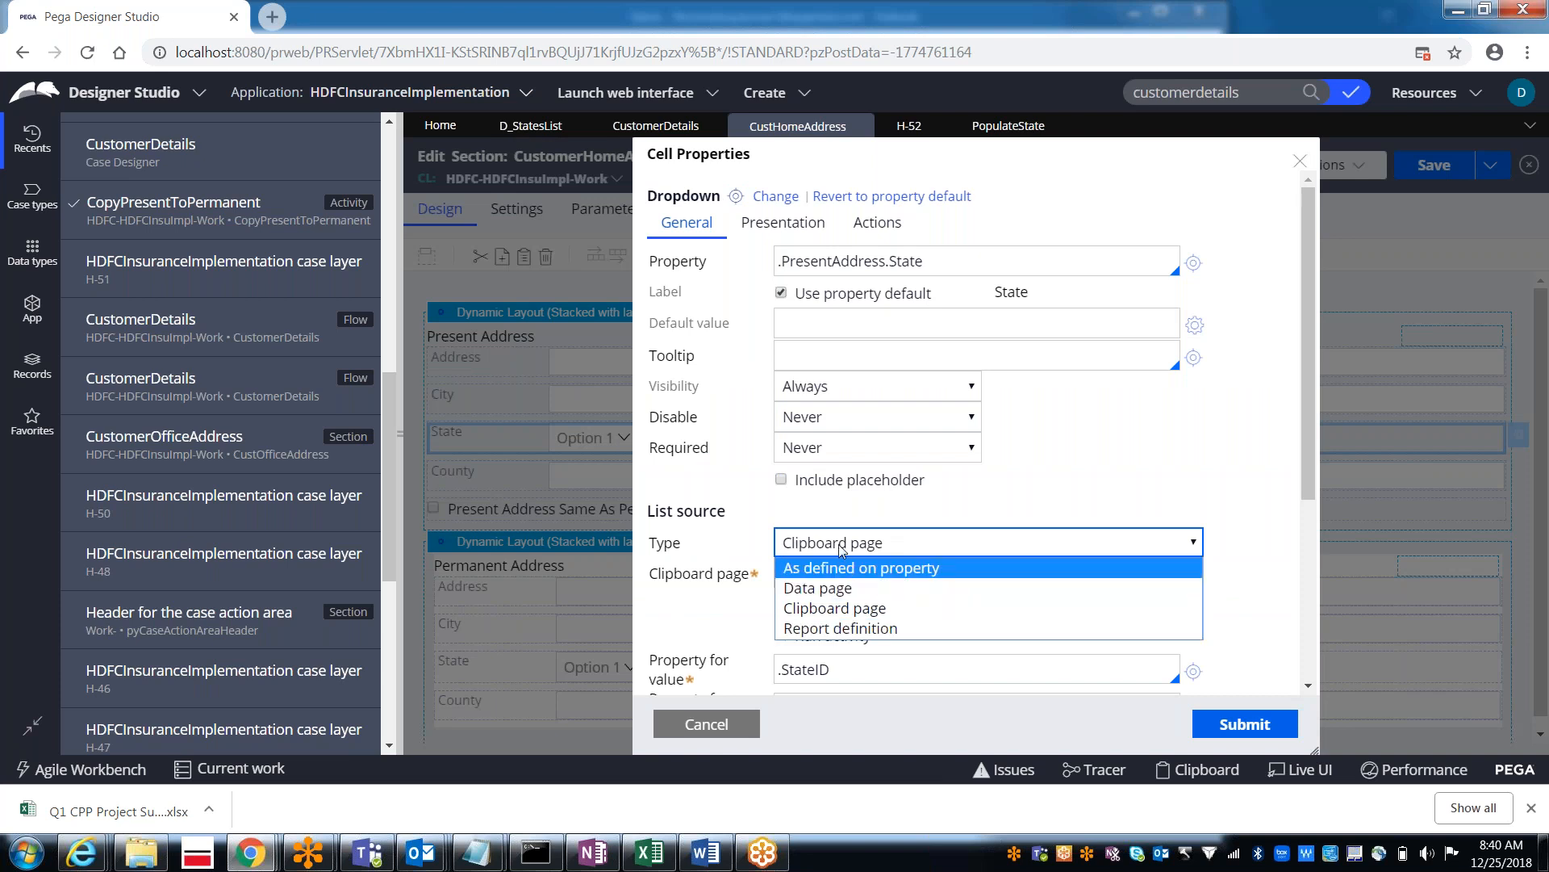
click(824, 616)
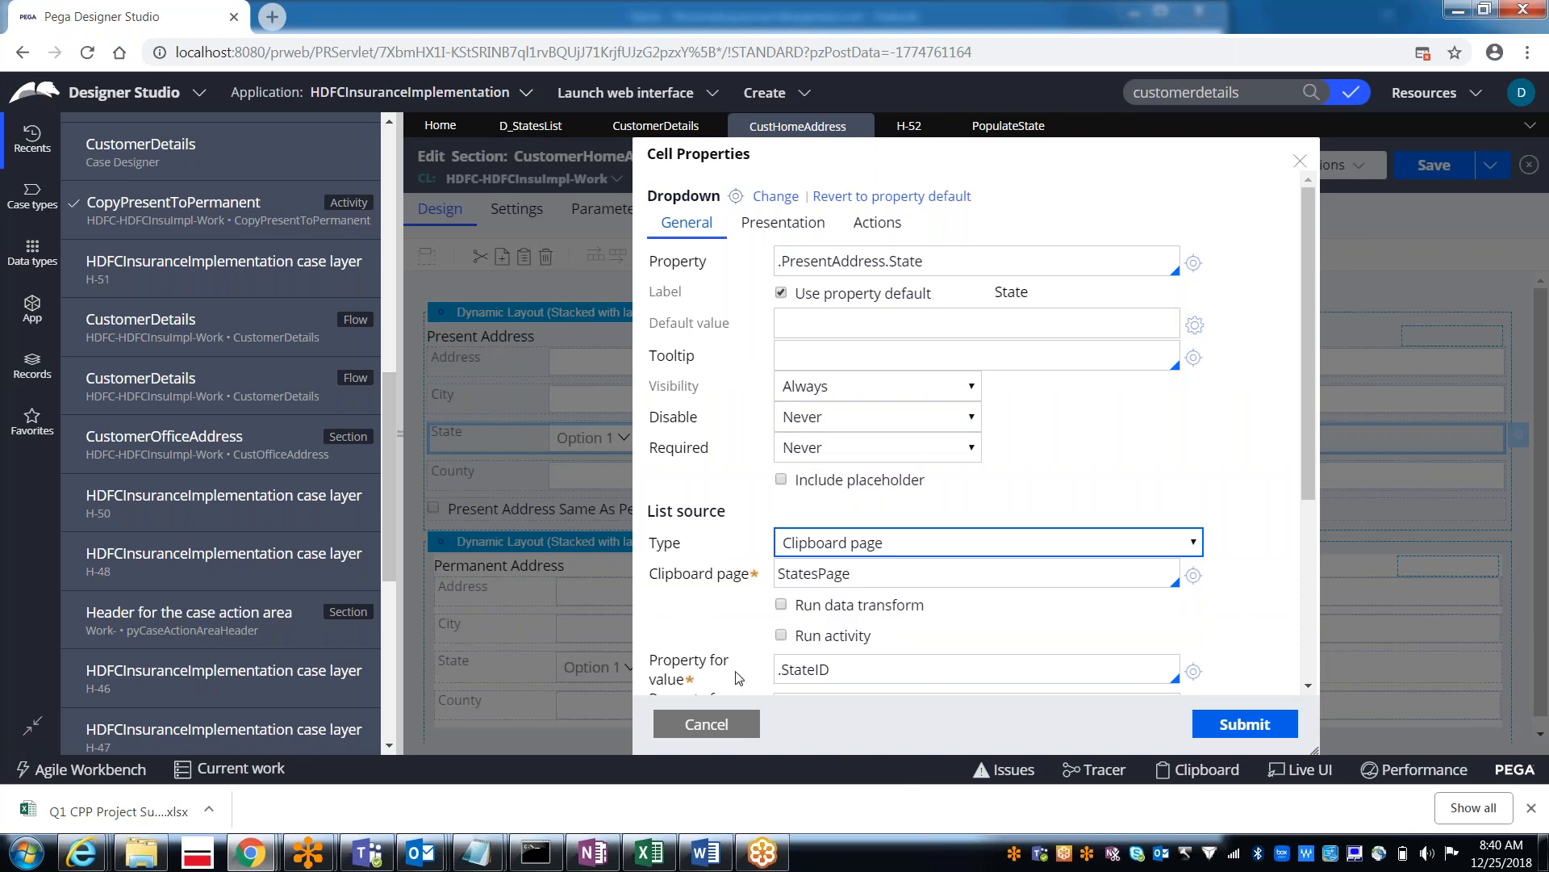
click(702, 724)
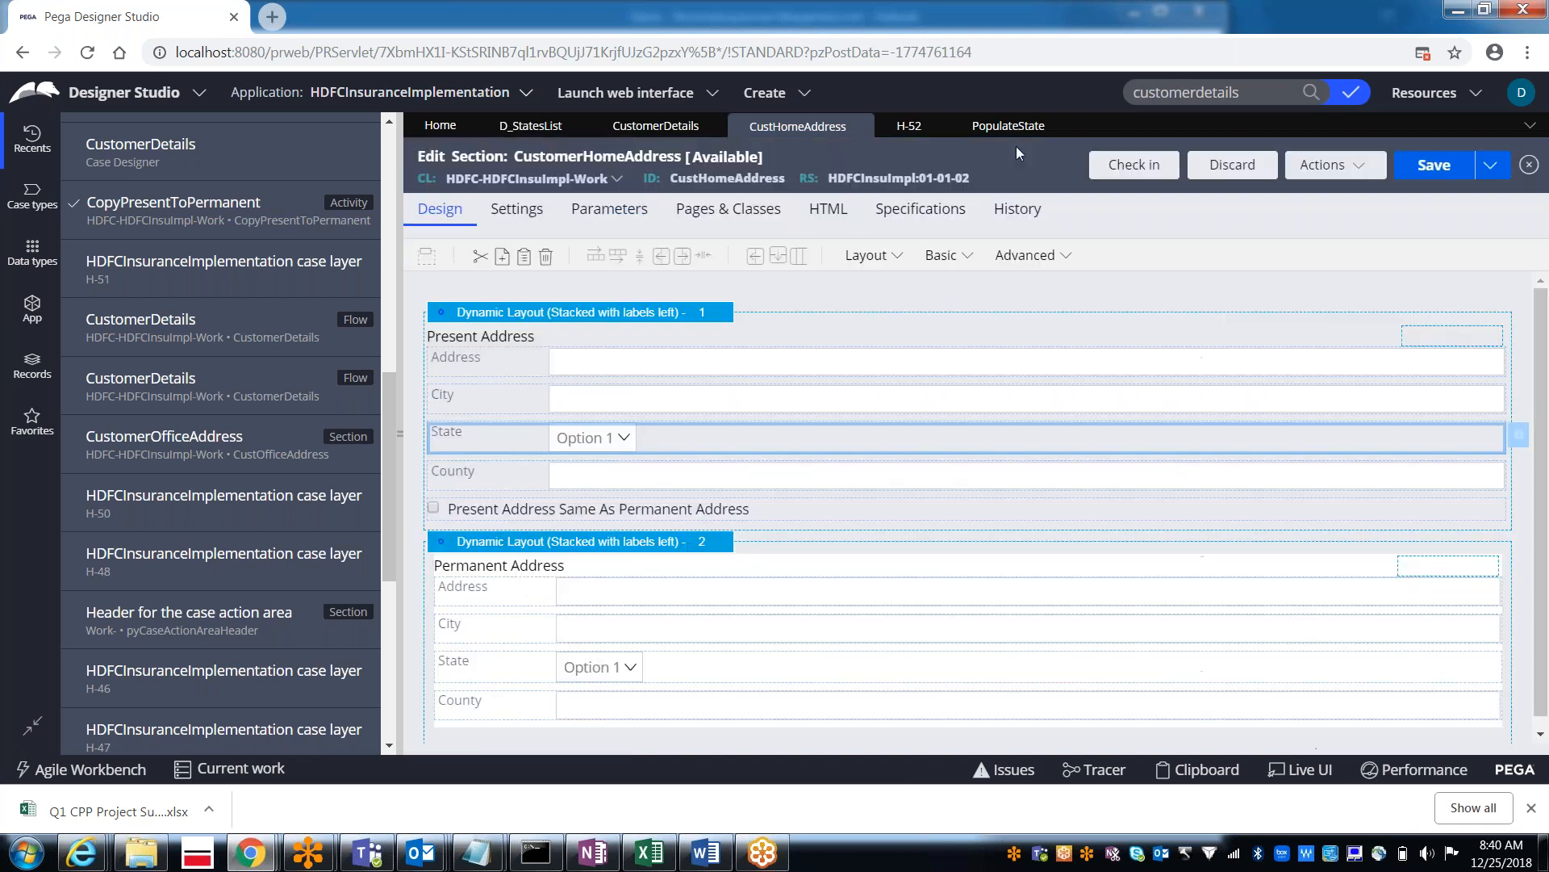
Step: Expand the Obj-Browse step of the PopulateState activity and examine its PageName method parameter
click(1008, 130)
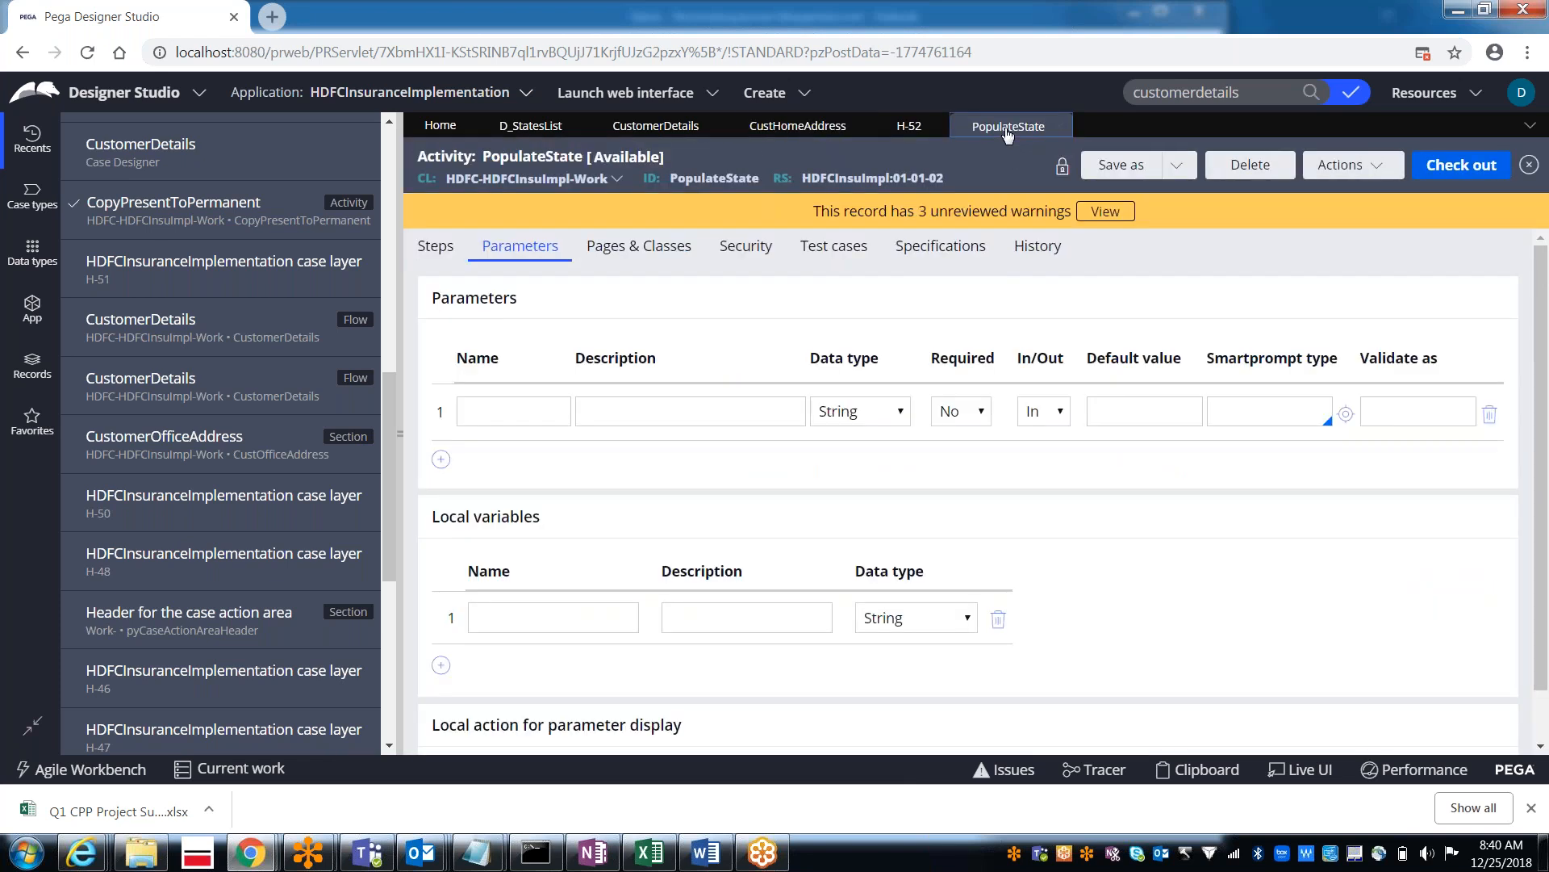
click(440, 250)
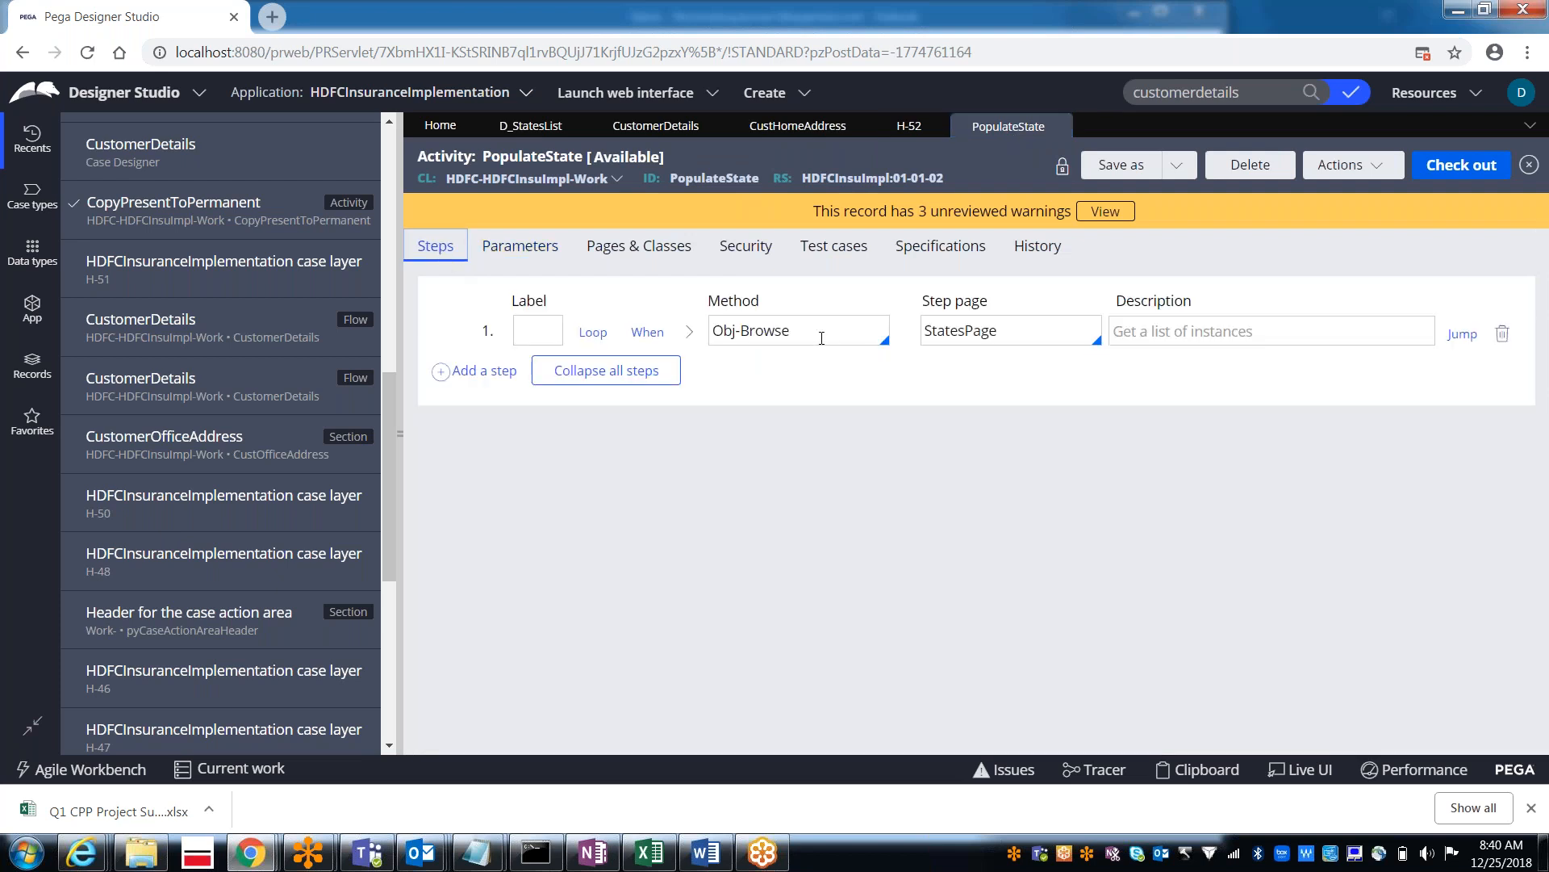
click(691, 337)
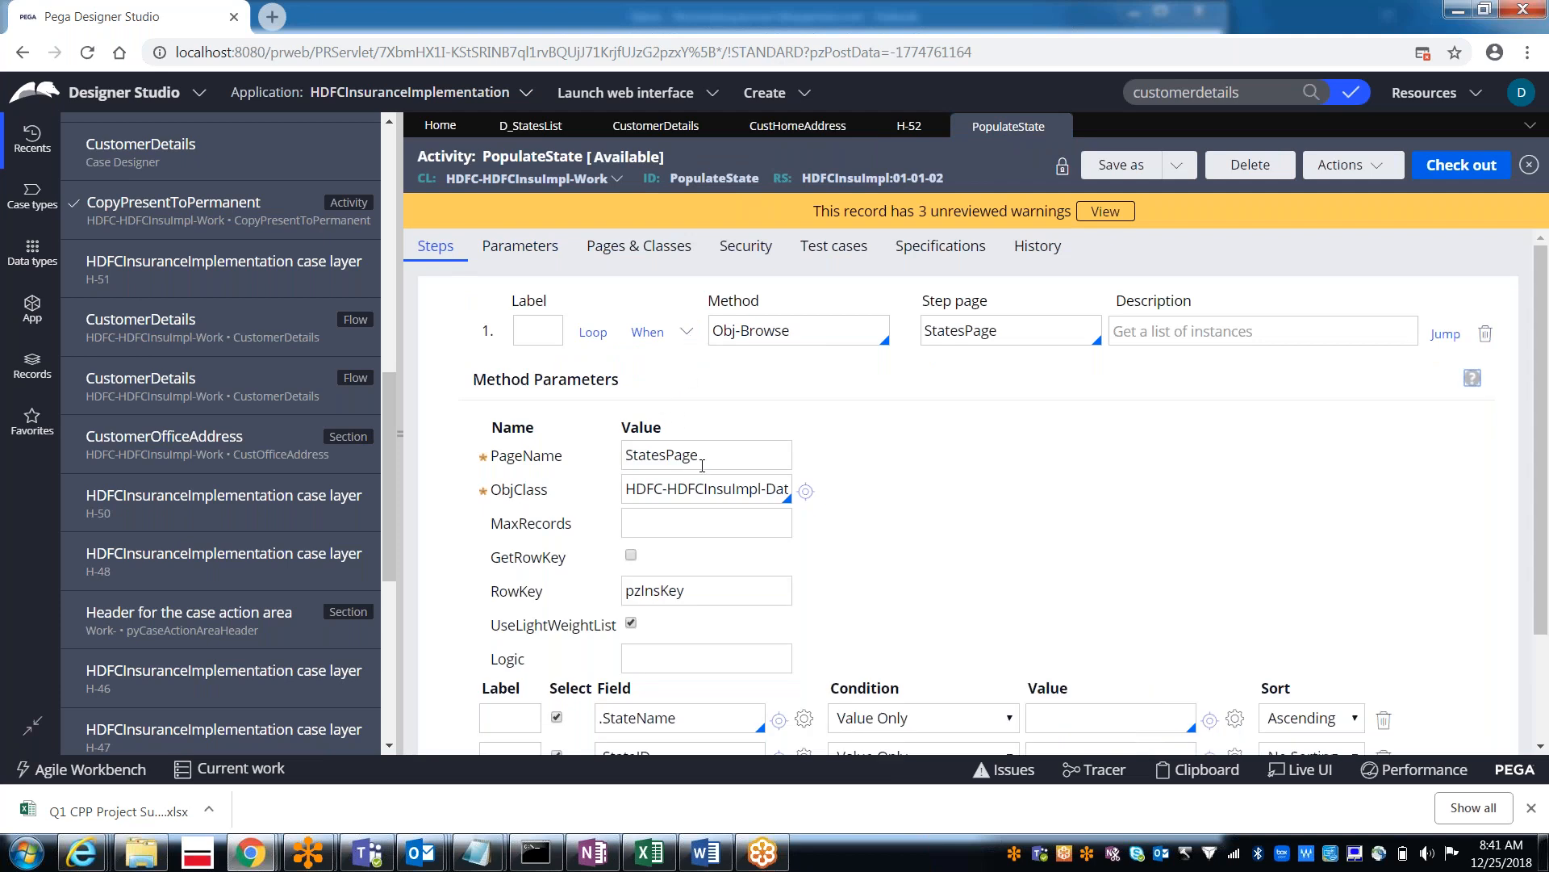
double_click(707, 460)
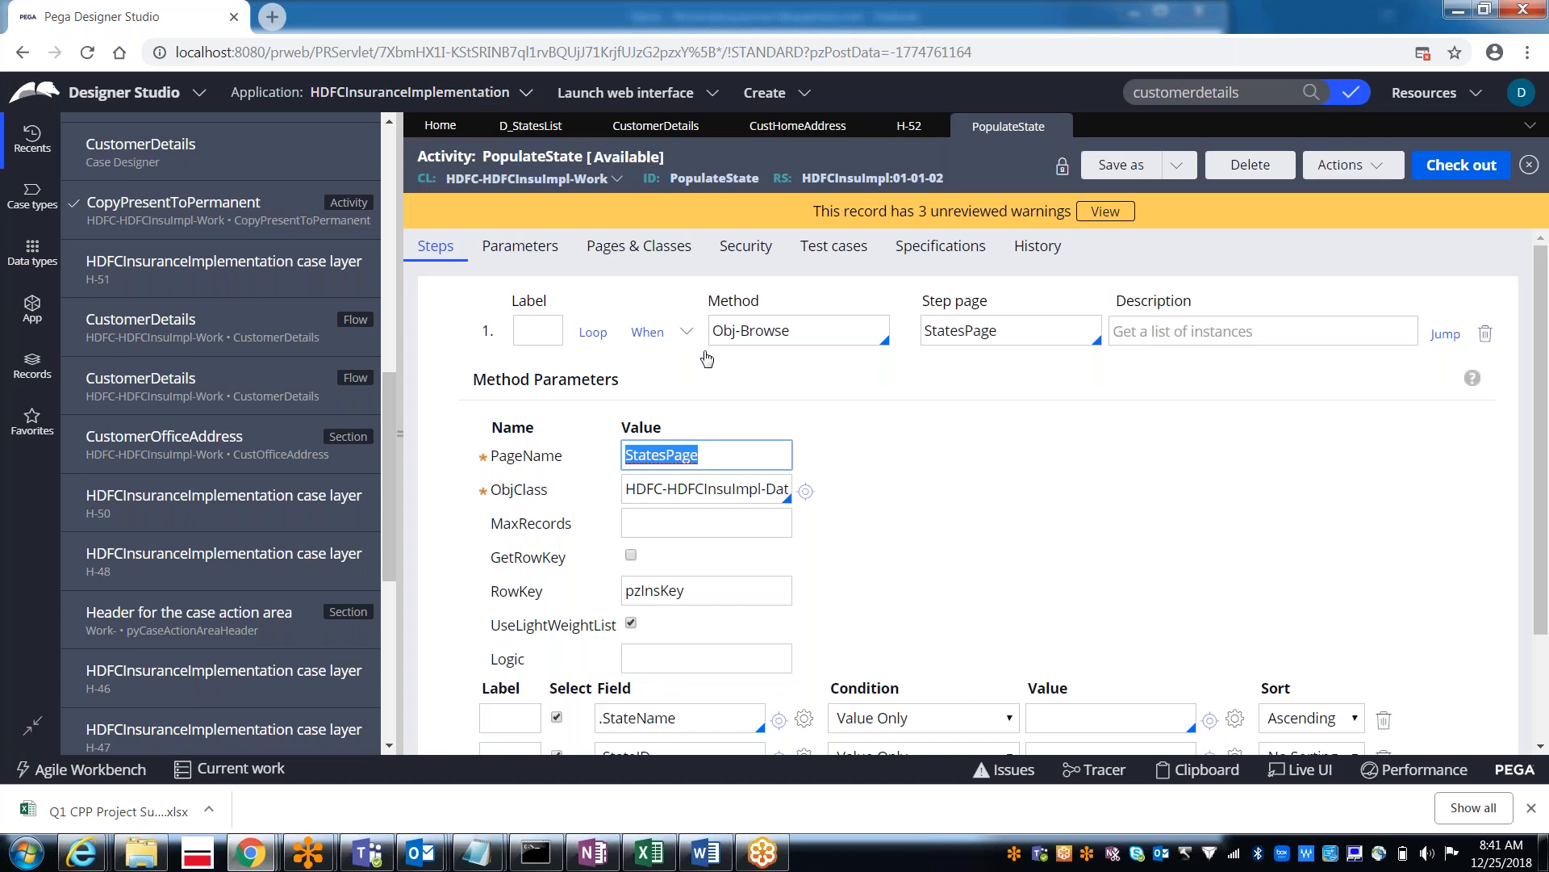
Step: Compare the Present Address State dropdown's clipboard page source with the page name in the PopulateState activity, closing the cell properties unchanged
click(772, 129)
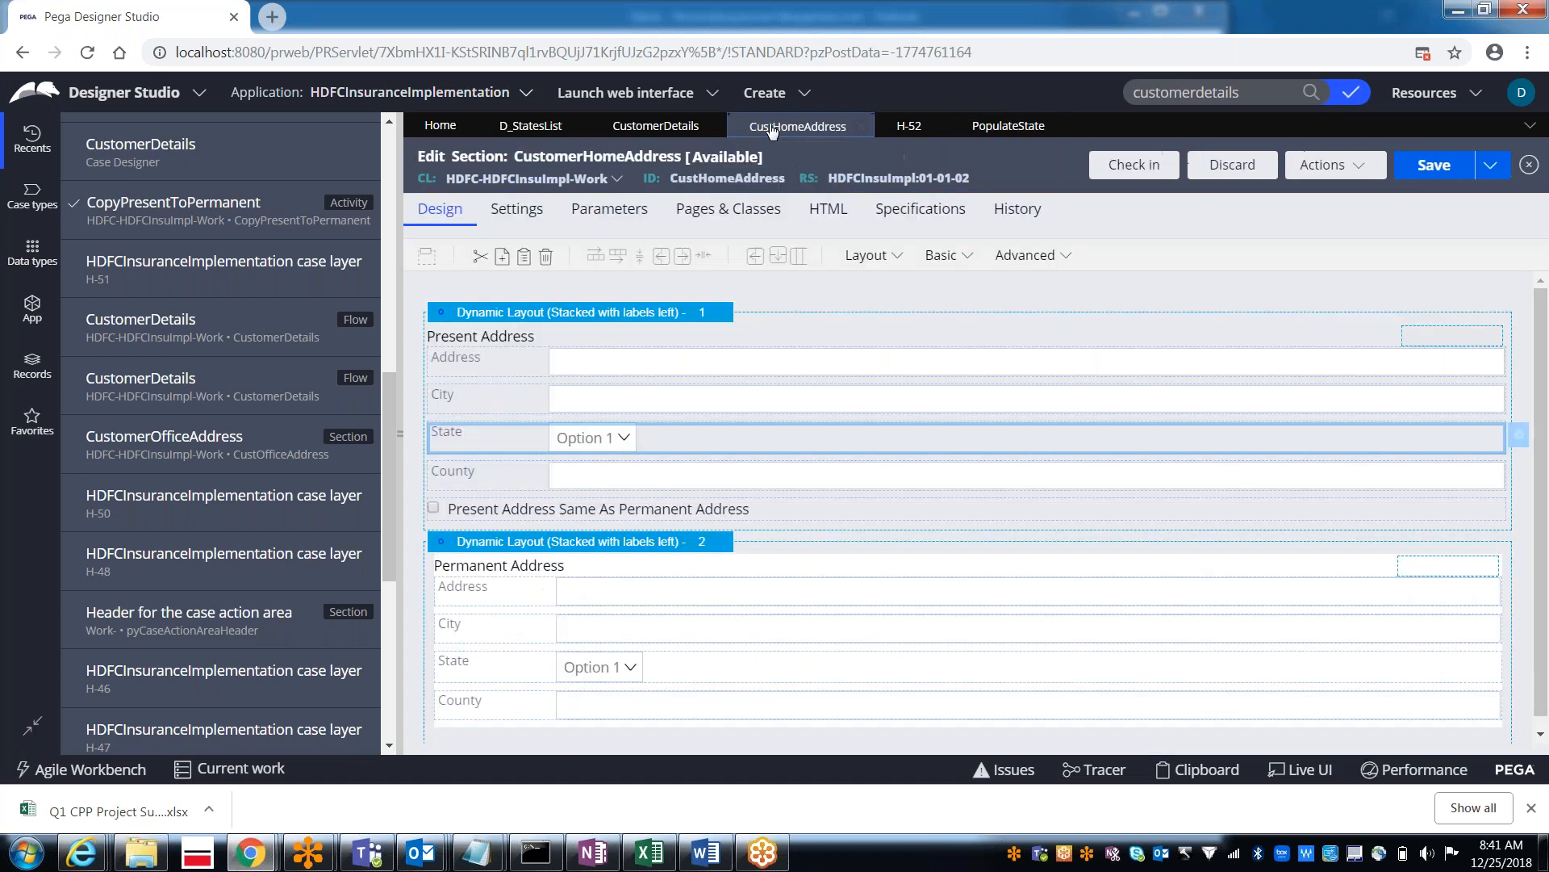
double_click(666, 433)
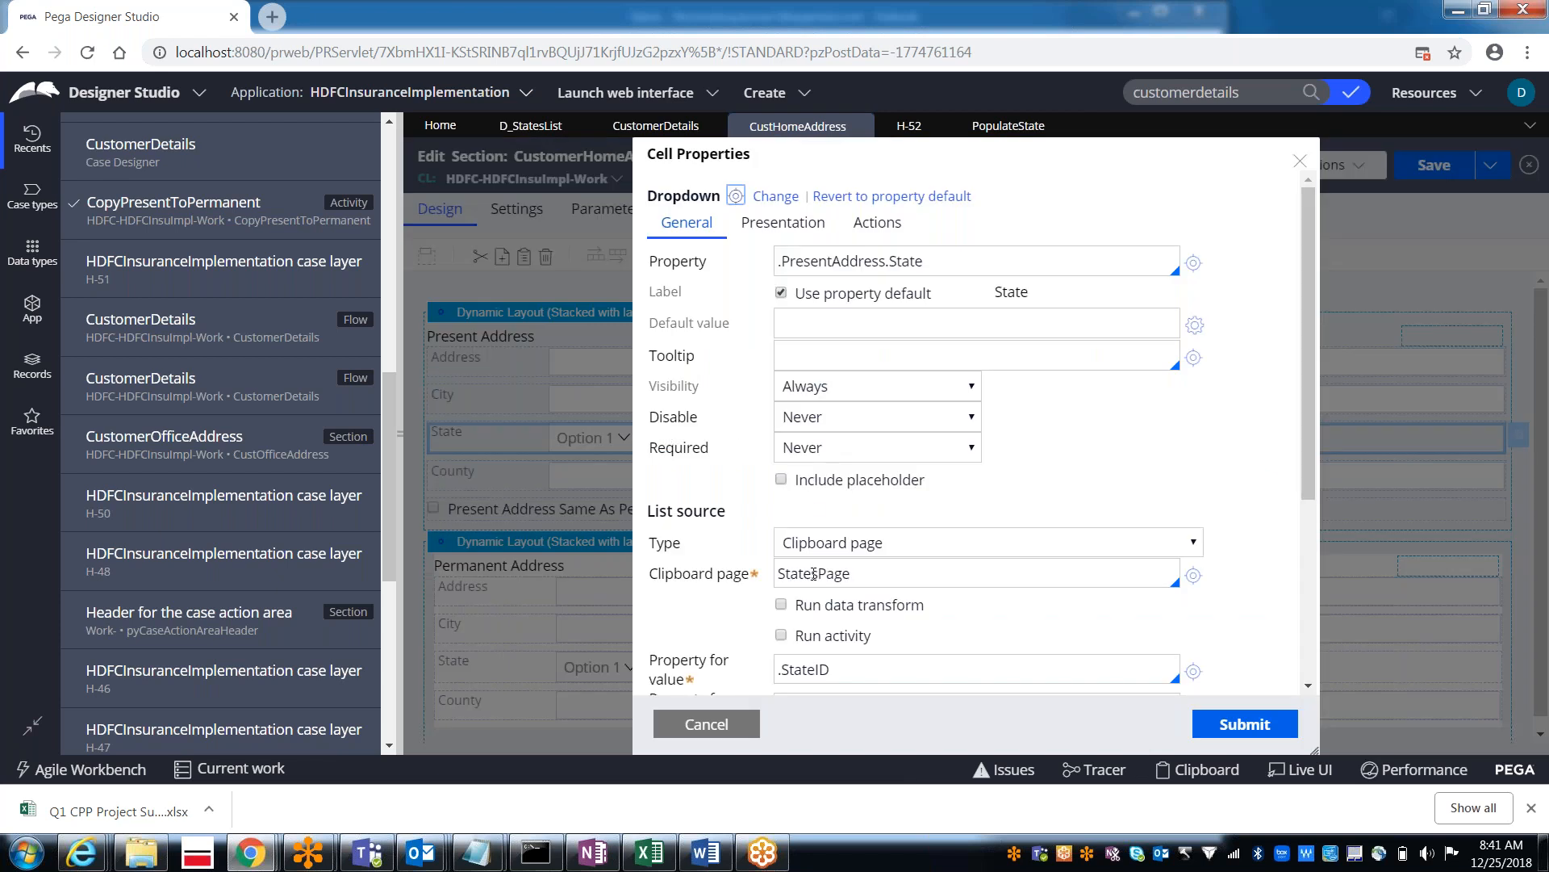
click(1013, 128)
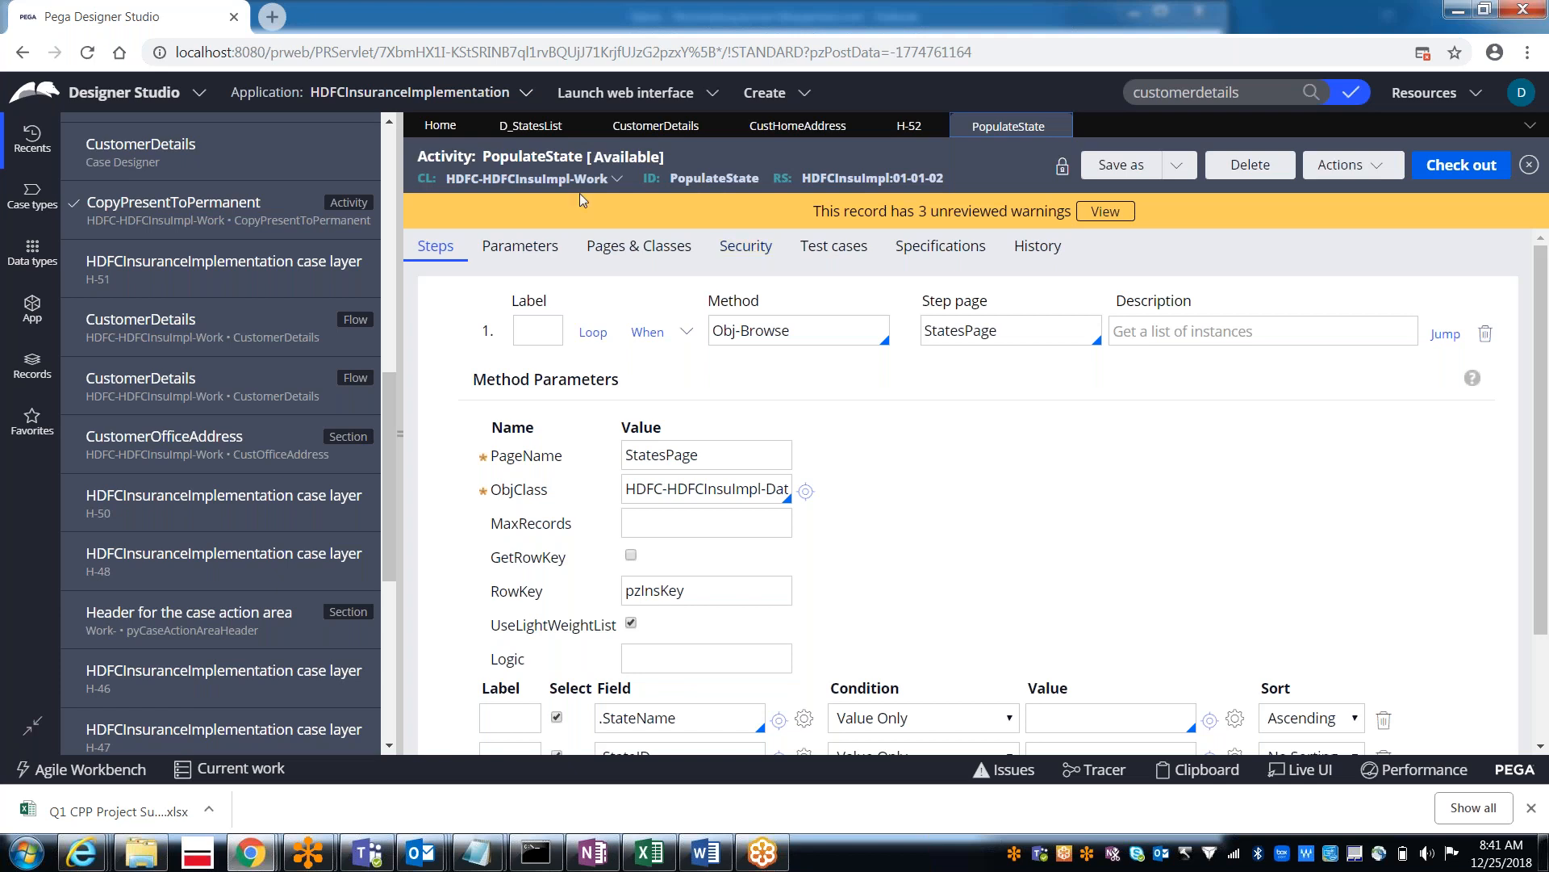
click(812, 127)
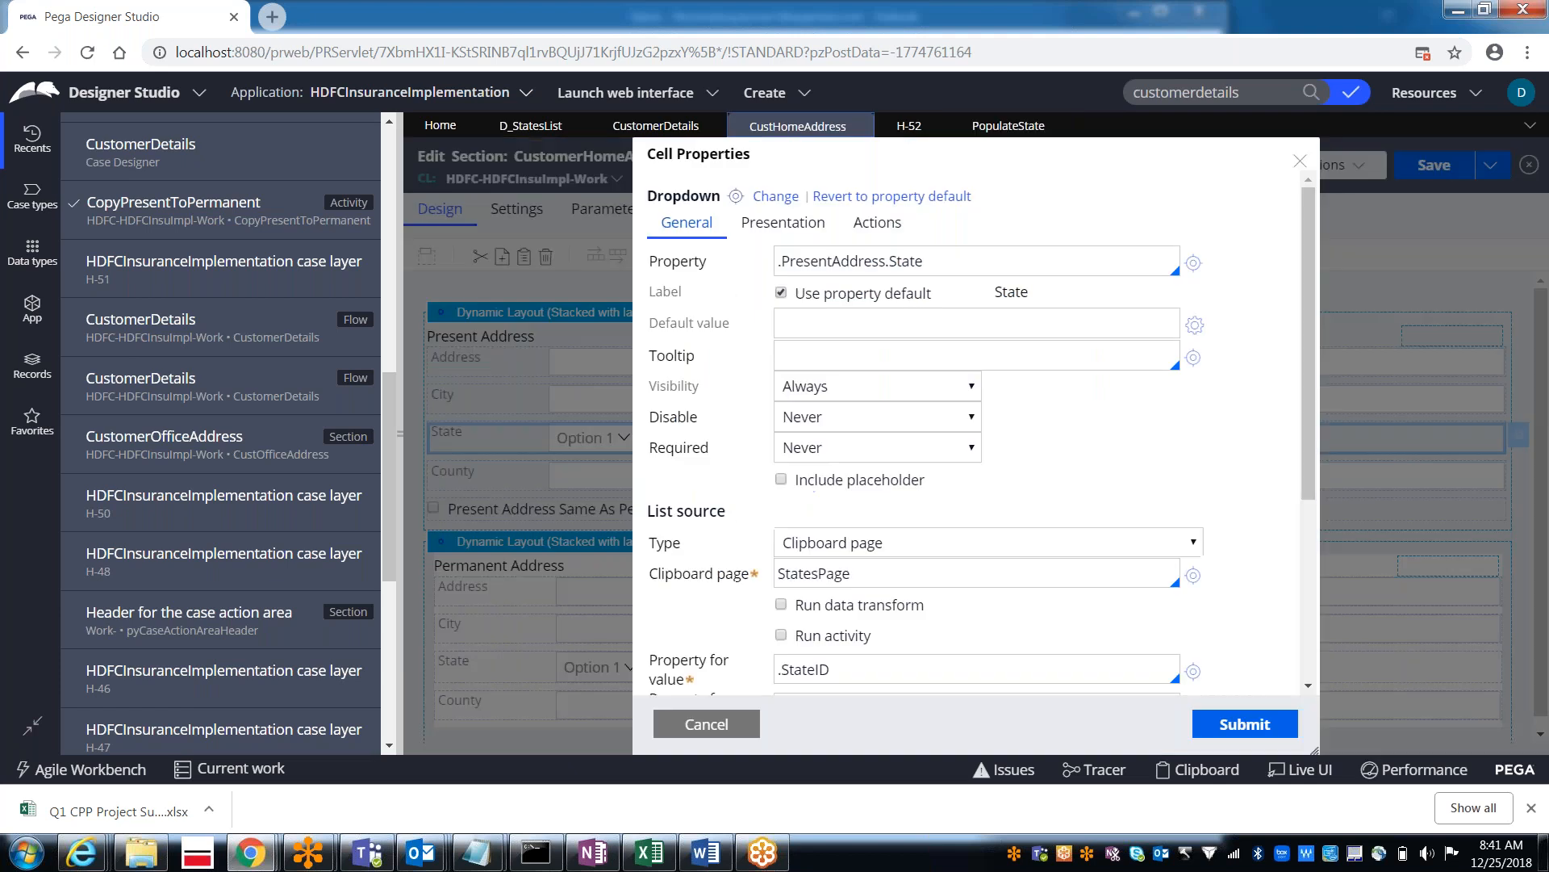
click(706, 725)
Step: Check the Permanent Address State dropdown's report definition source, and compare the Present Address State source with the PopulateState activity again
double_click(621, 670)
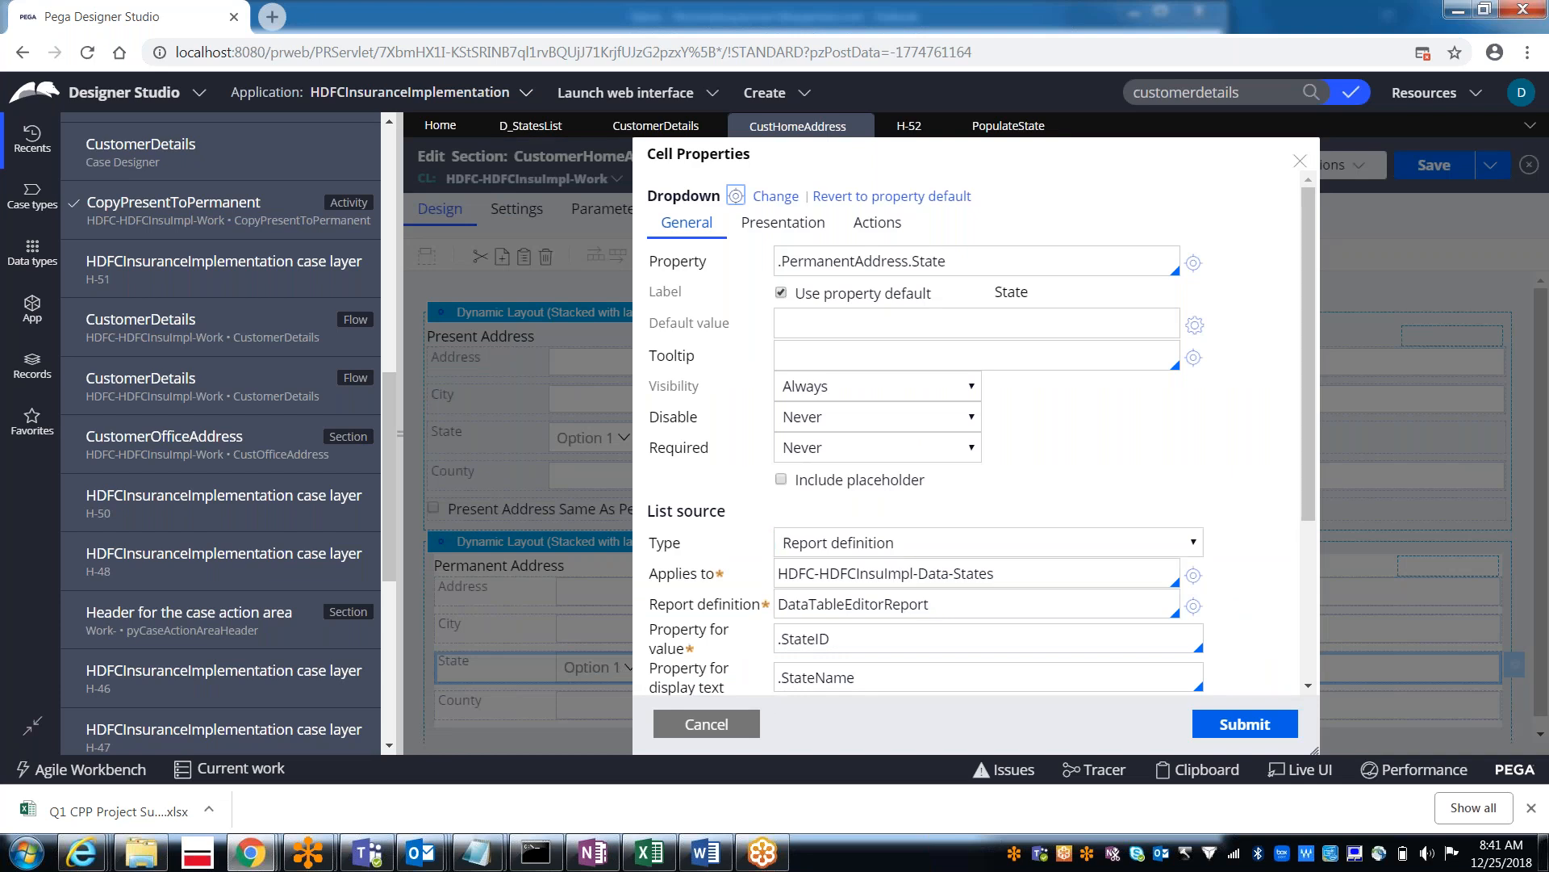
click(706, 724)
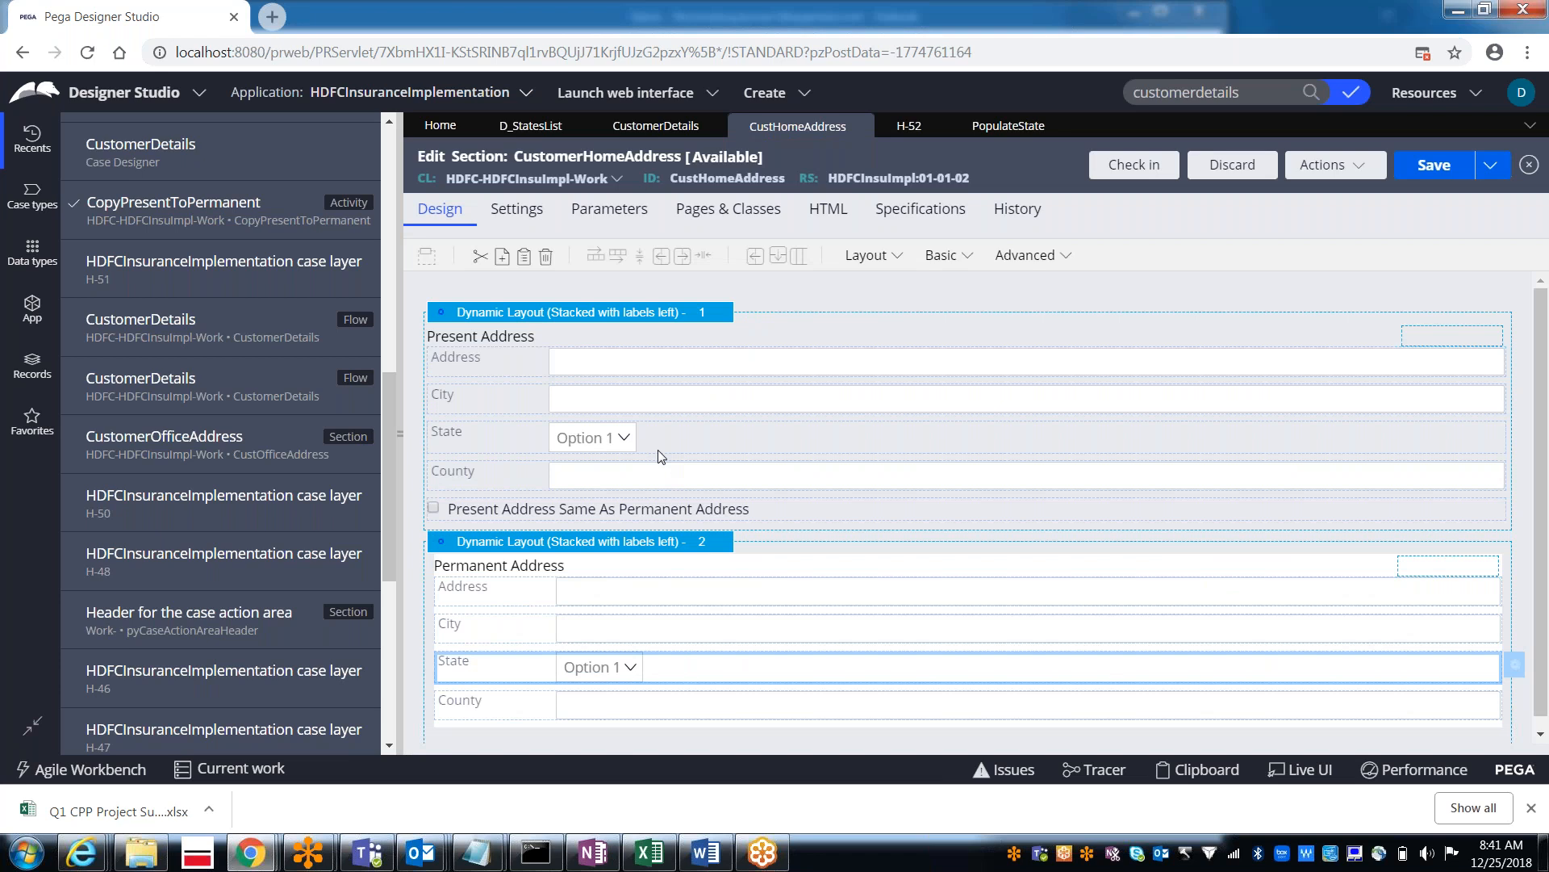
double_click(636, 448)
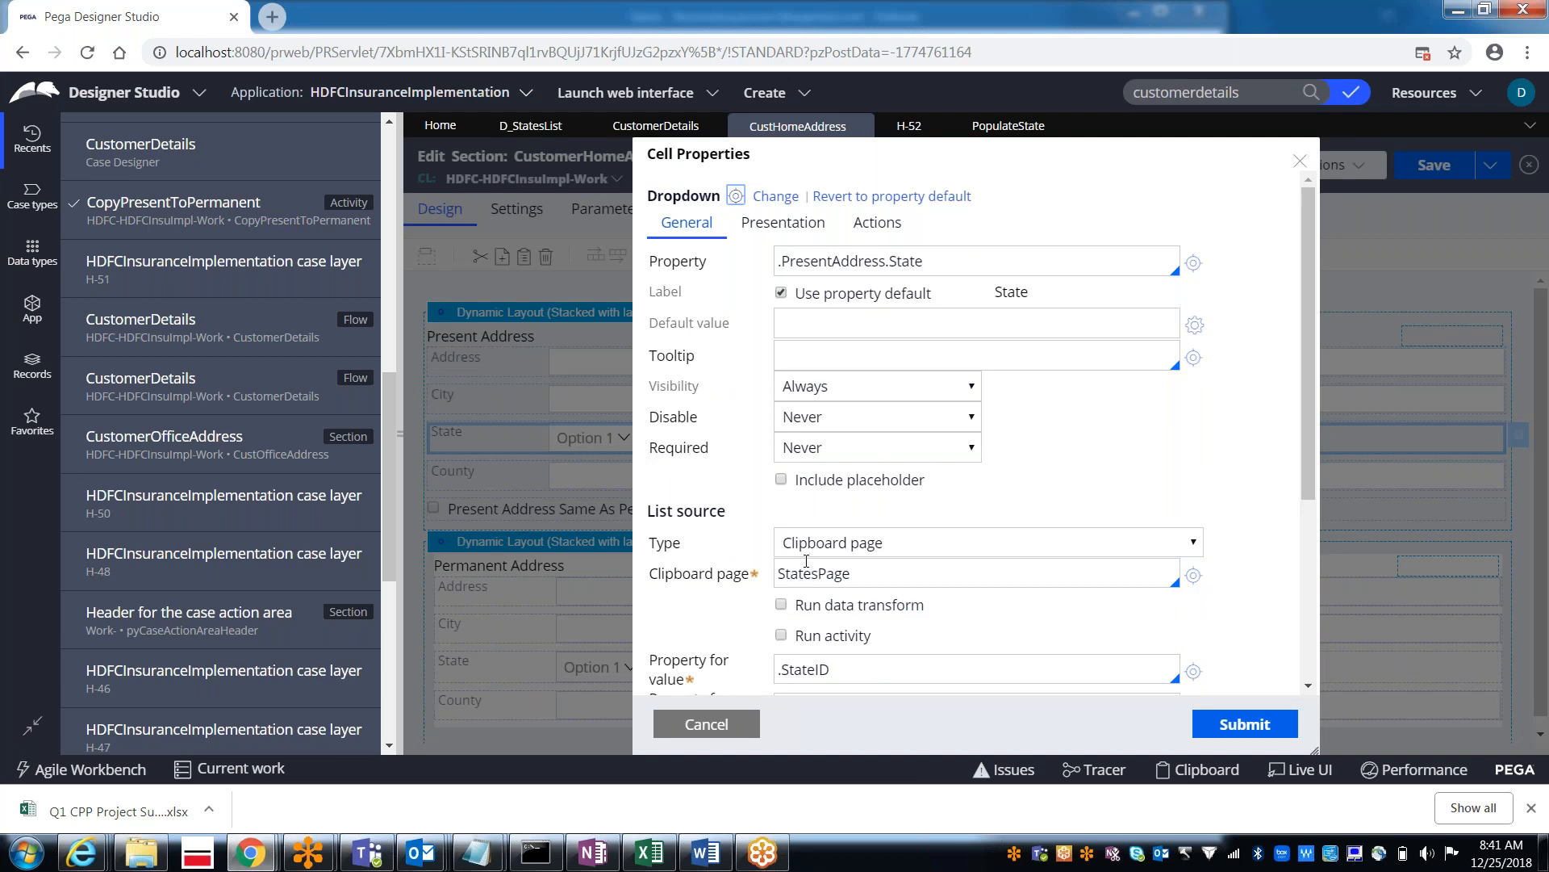
click(1053, 128)
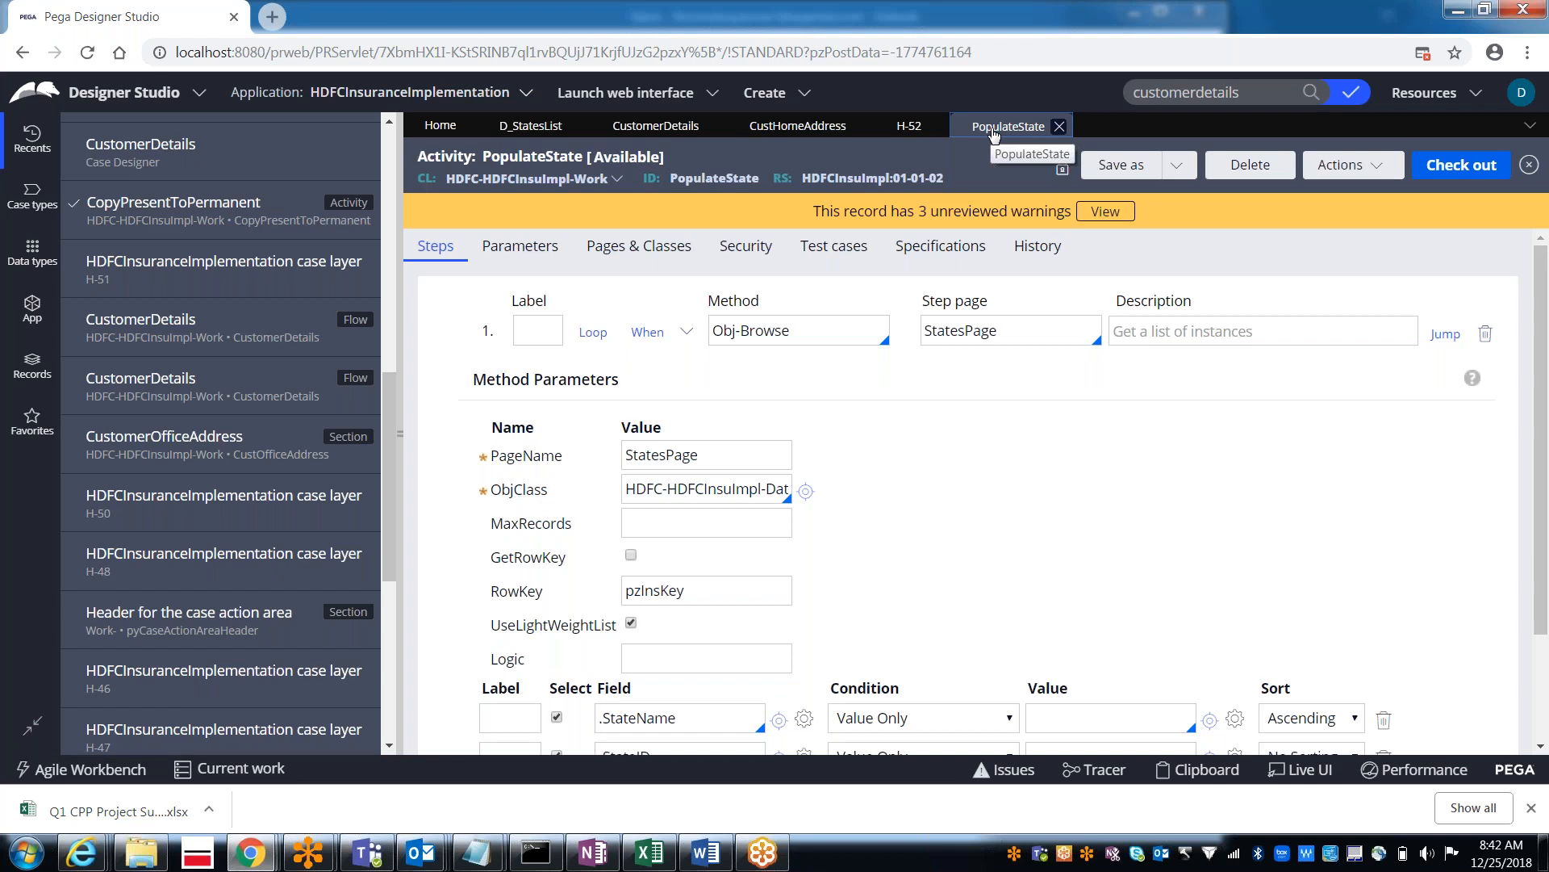
Step: Open the flow action behind the Customer Details connector in the CustomerDetails flow and examine its pre-processing activity
click(636, 129)
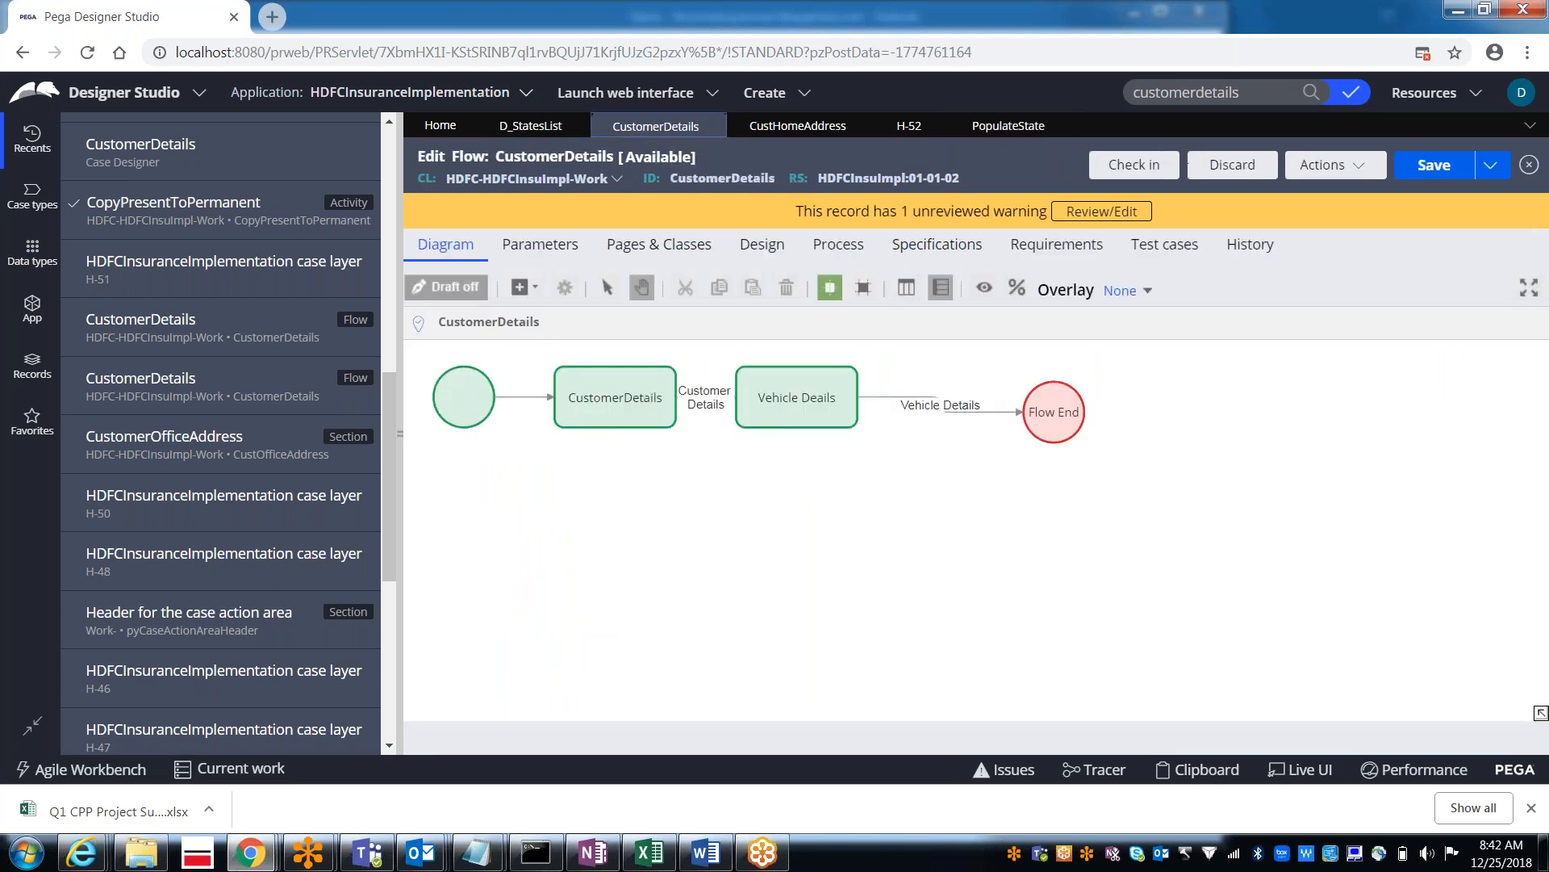
click(695, 399)
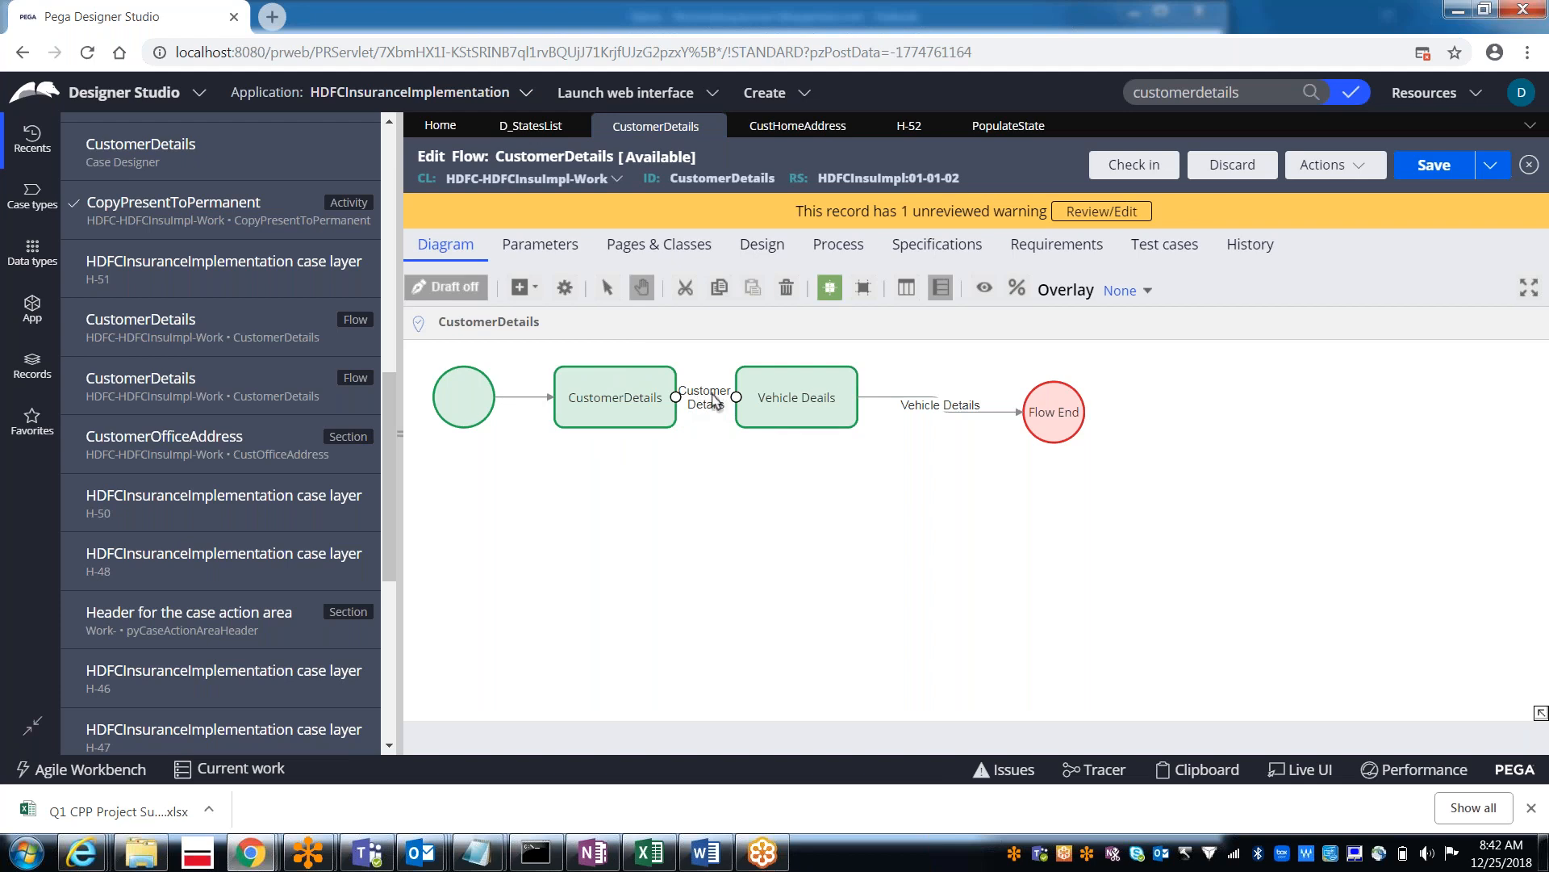
double_click(715, 401)
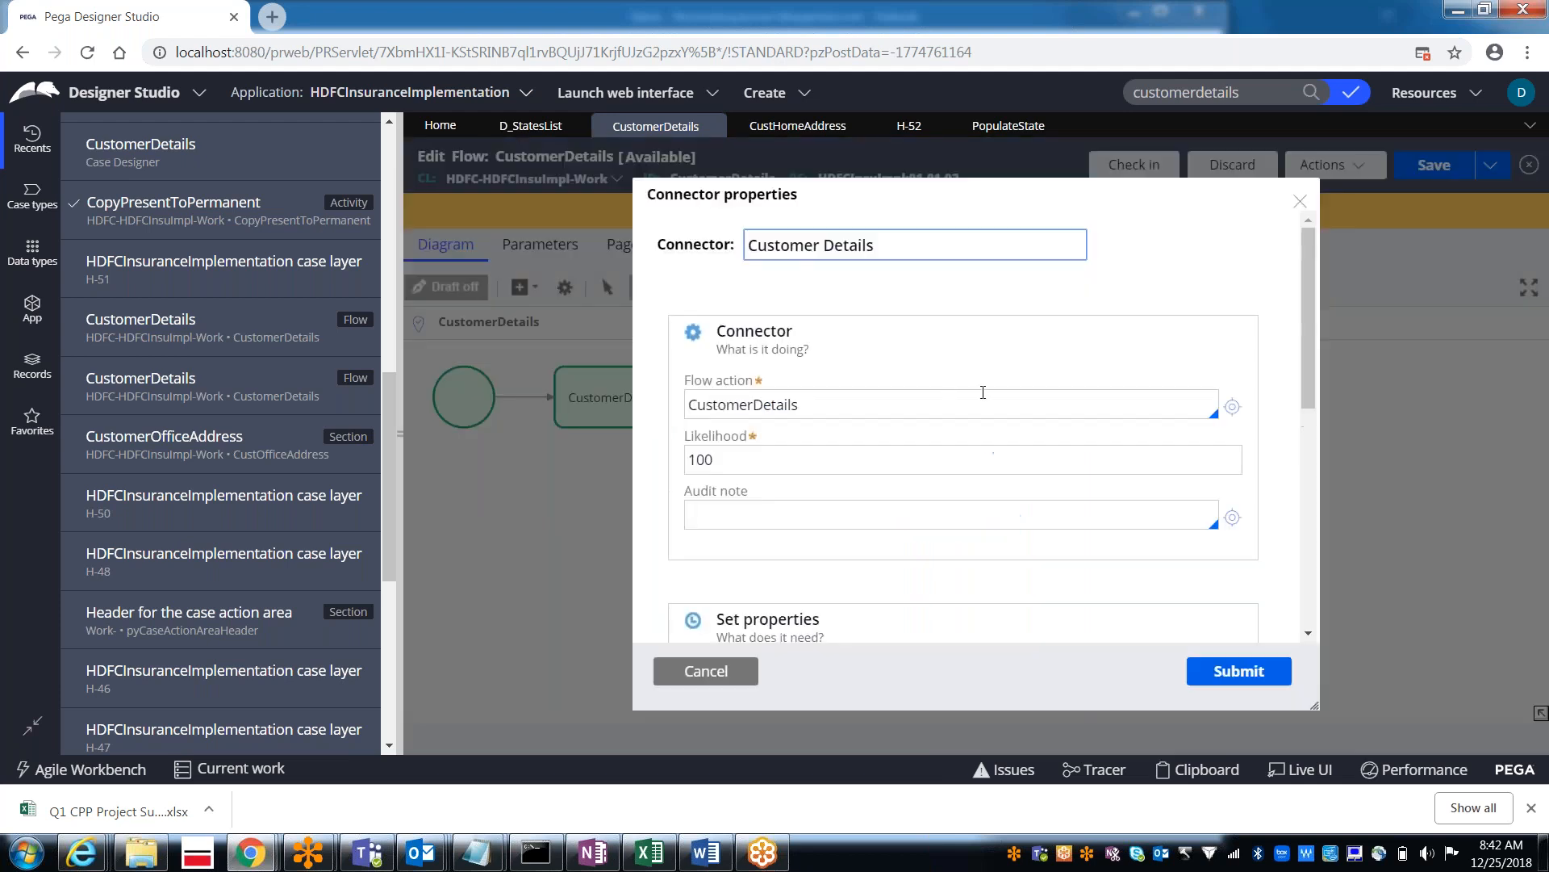
click(1232, 406)
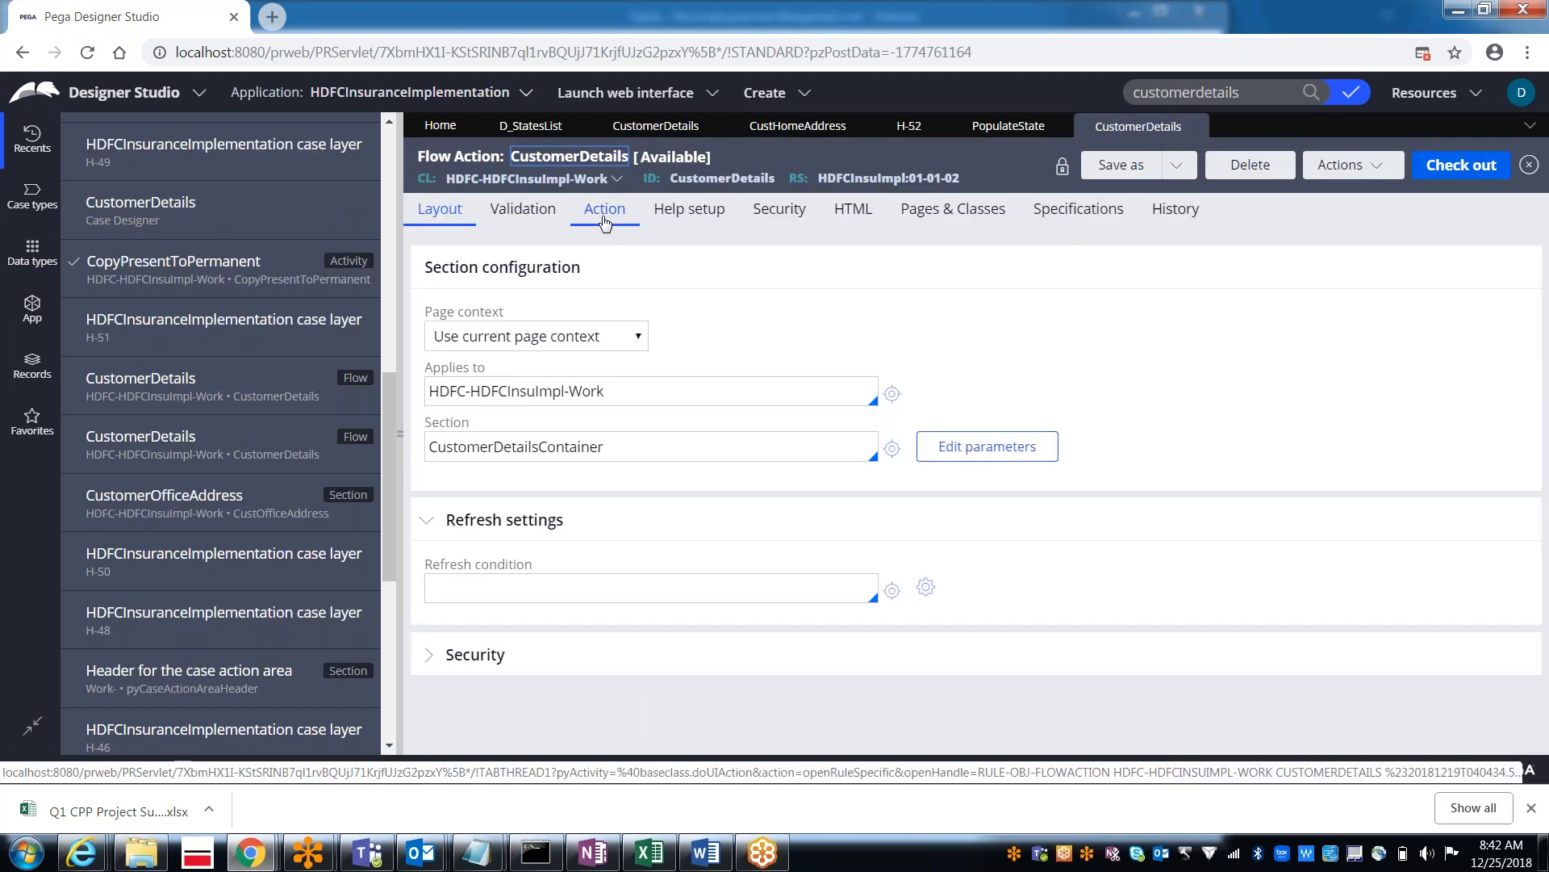
click(604, 216)
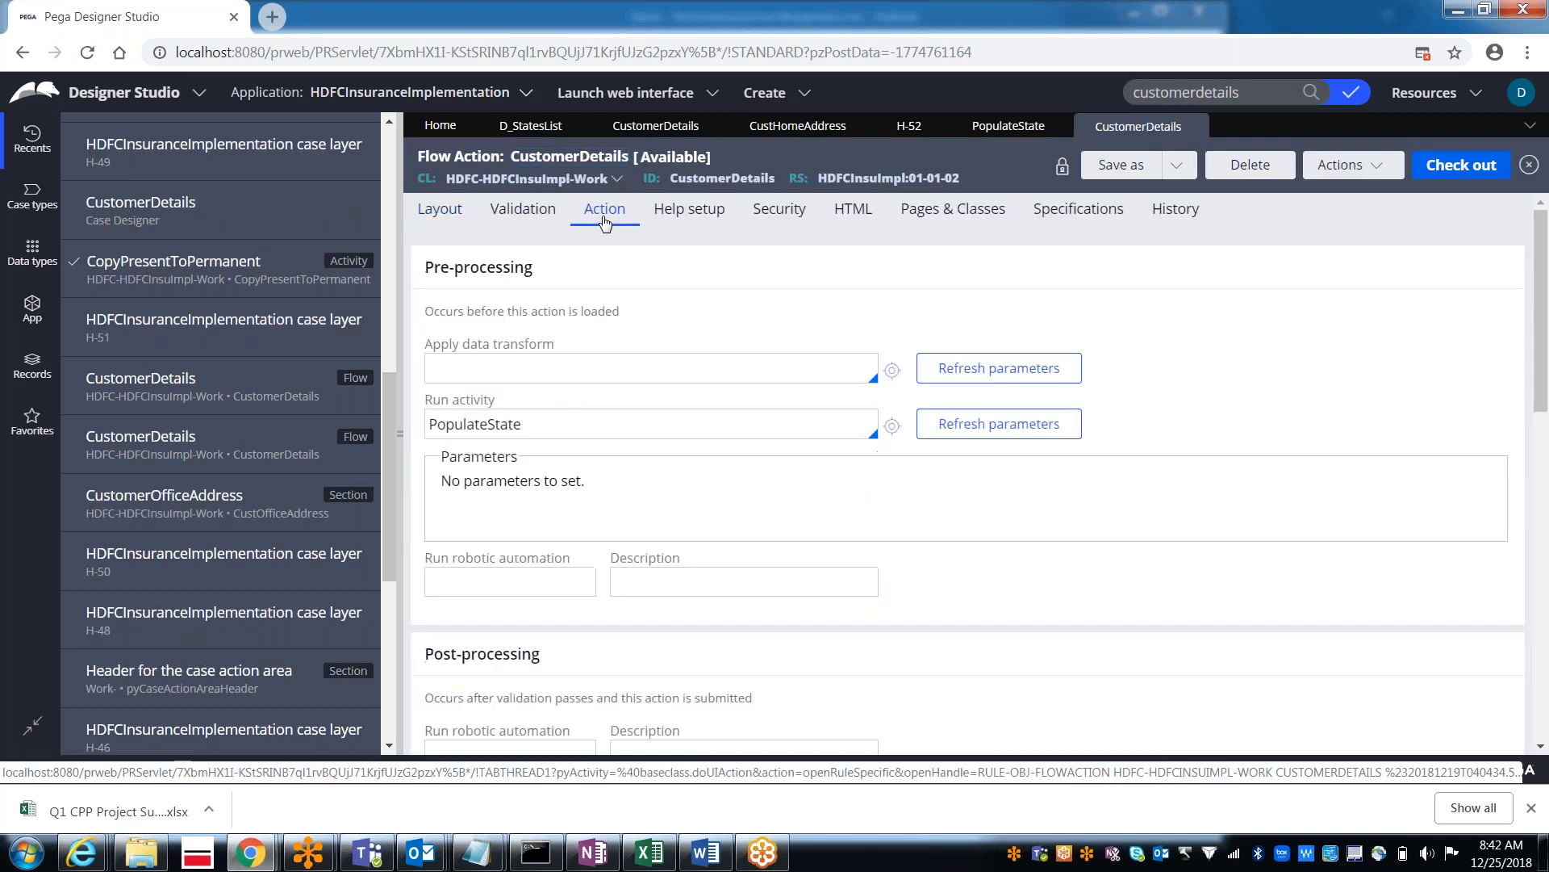
click(546, 422)
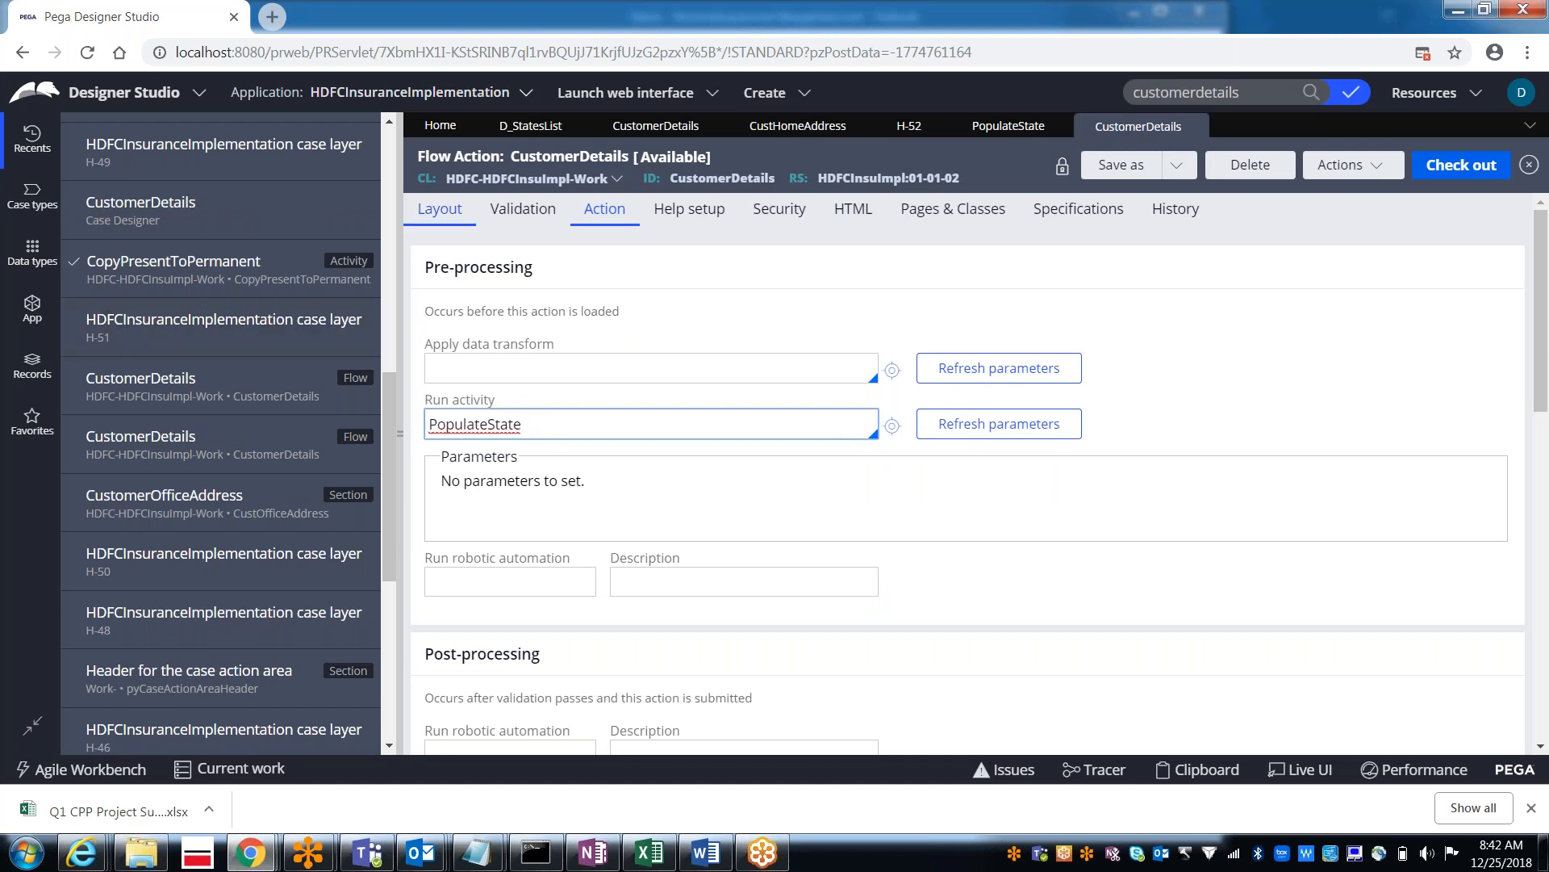
Step: Cancel the flow's connector properties and return to the CustomerDetails flow action to recheck the activity run before loading
click(645, 130)
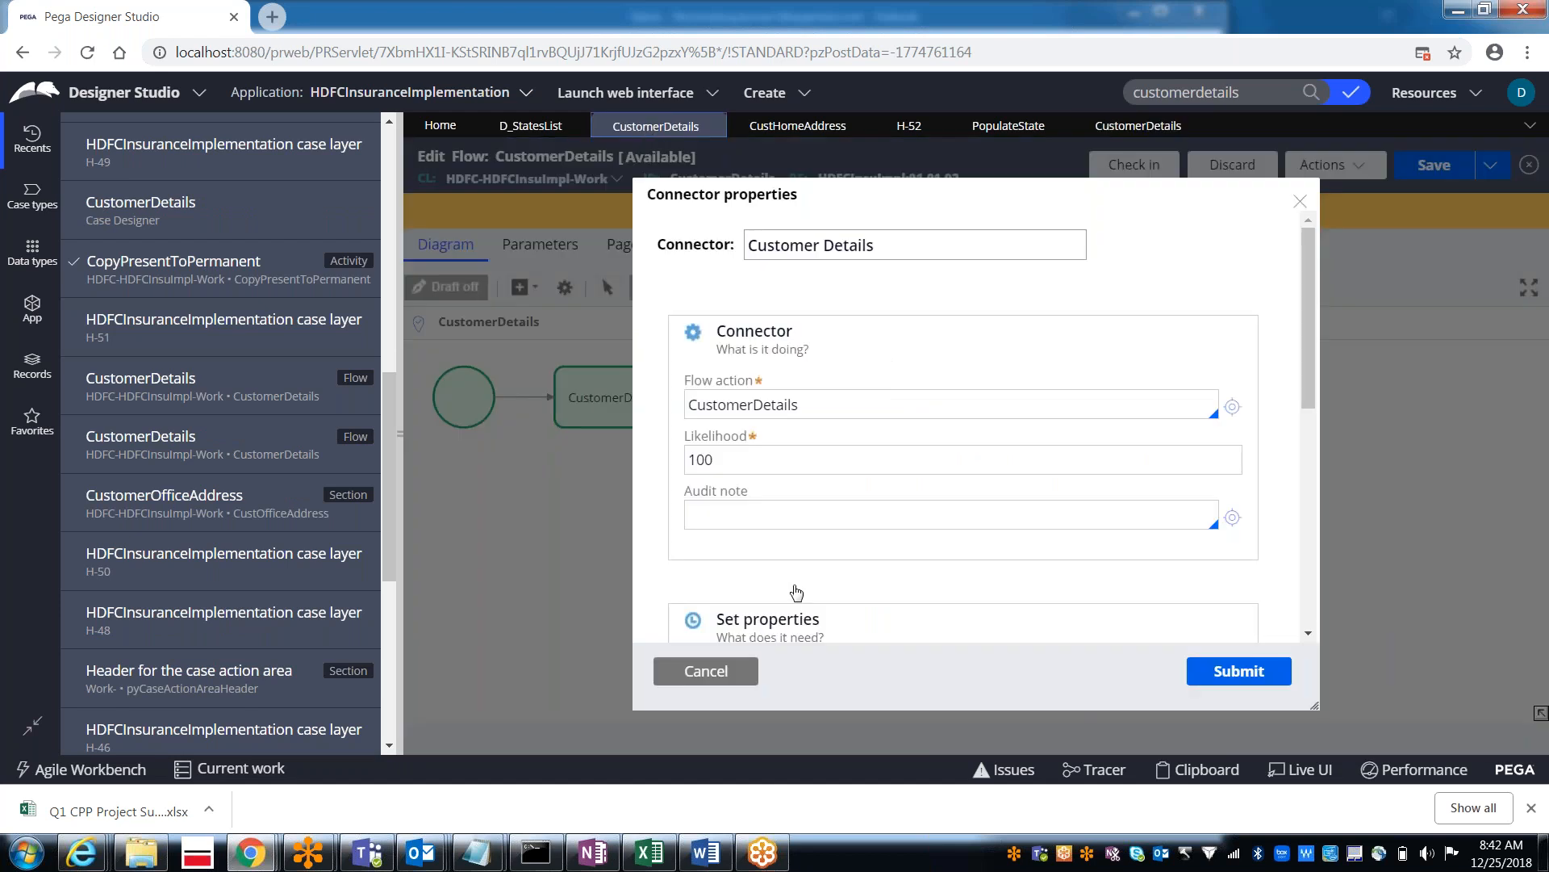
click(706, 670)
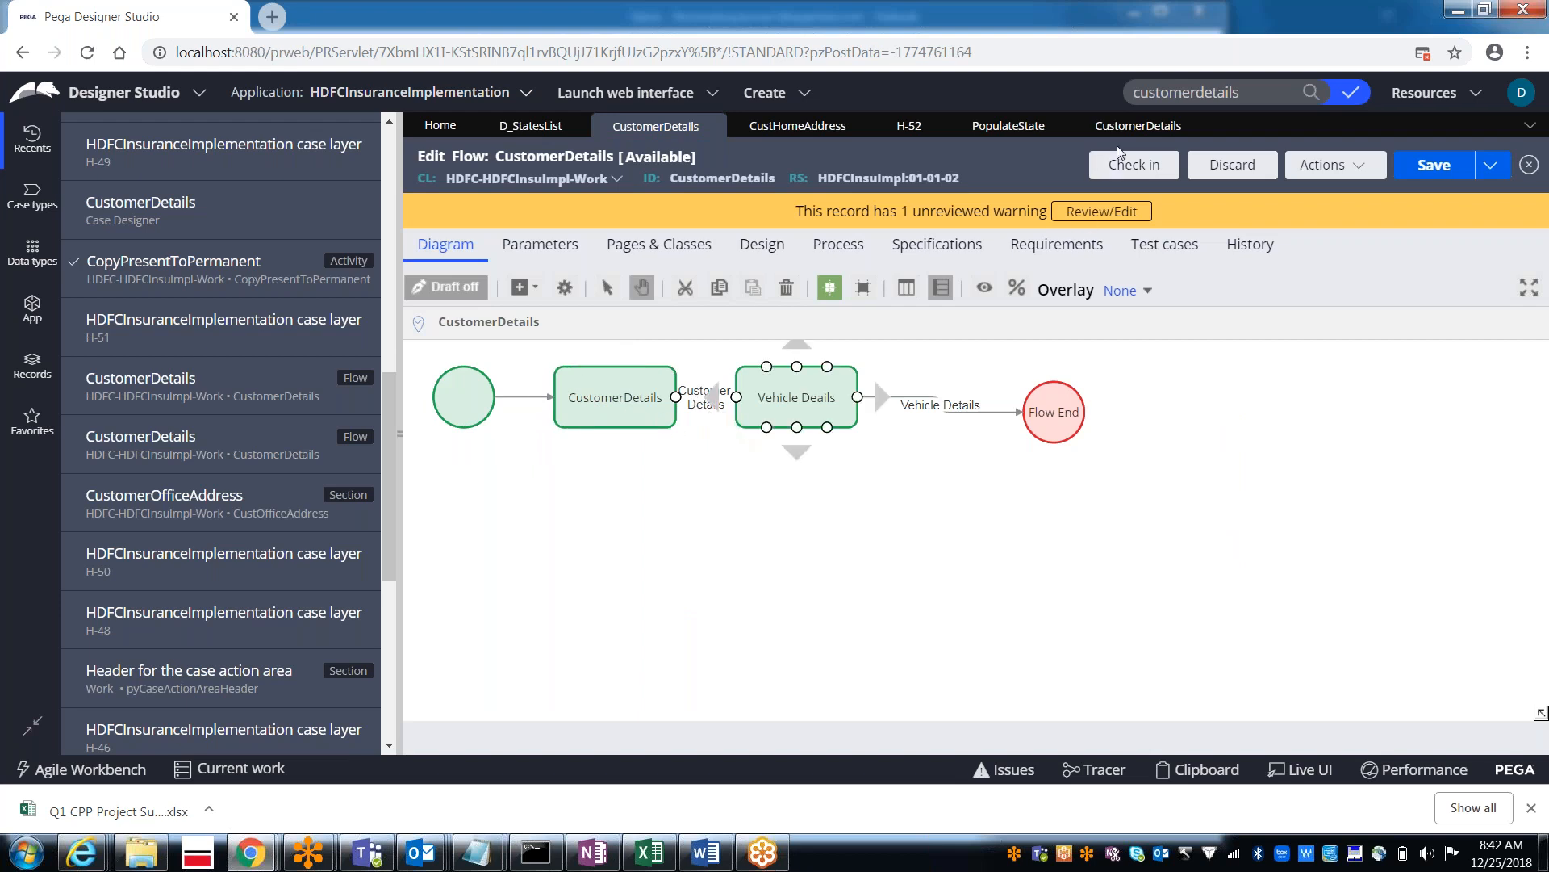
click(1196, 127)
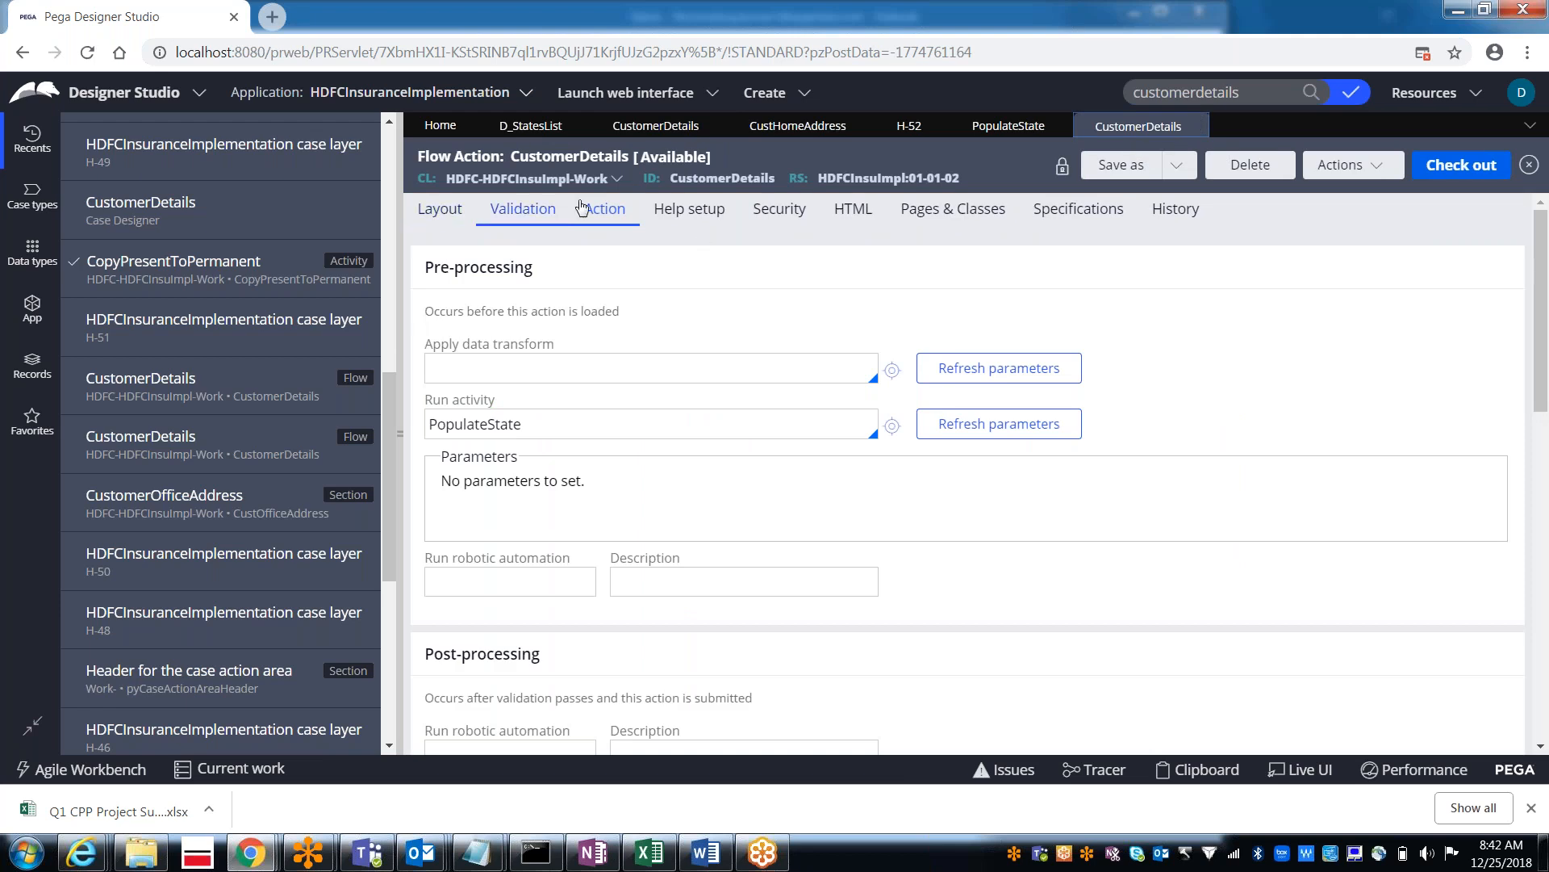
click(532, 421)
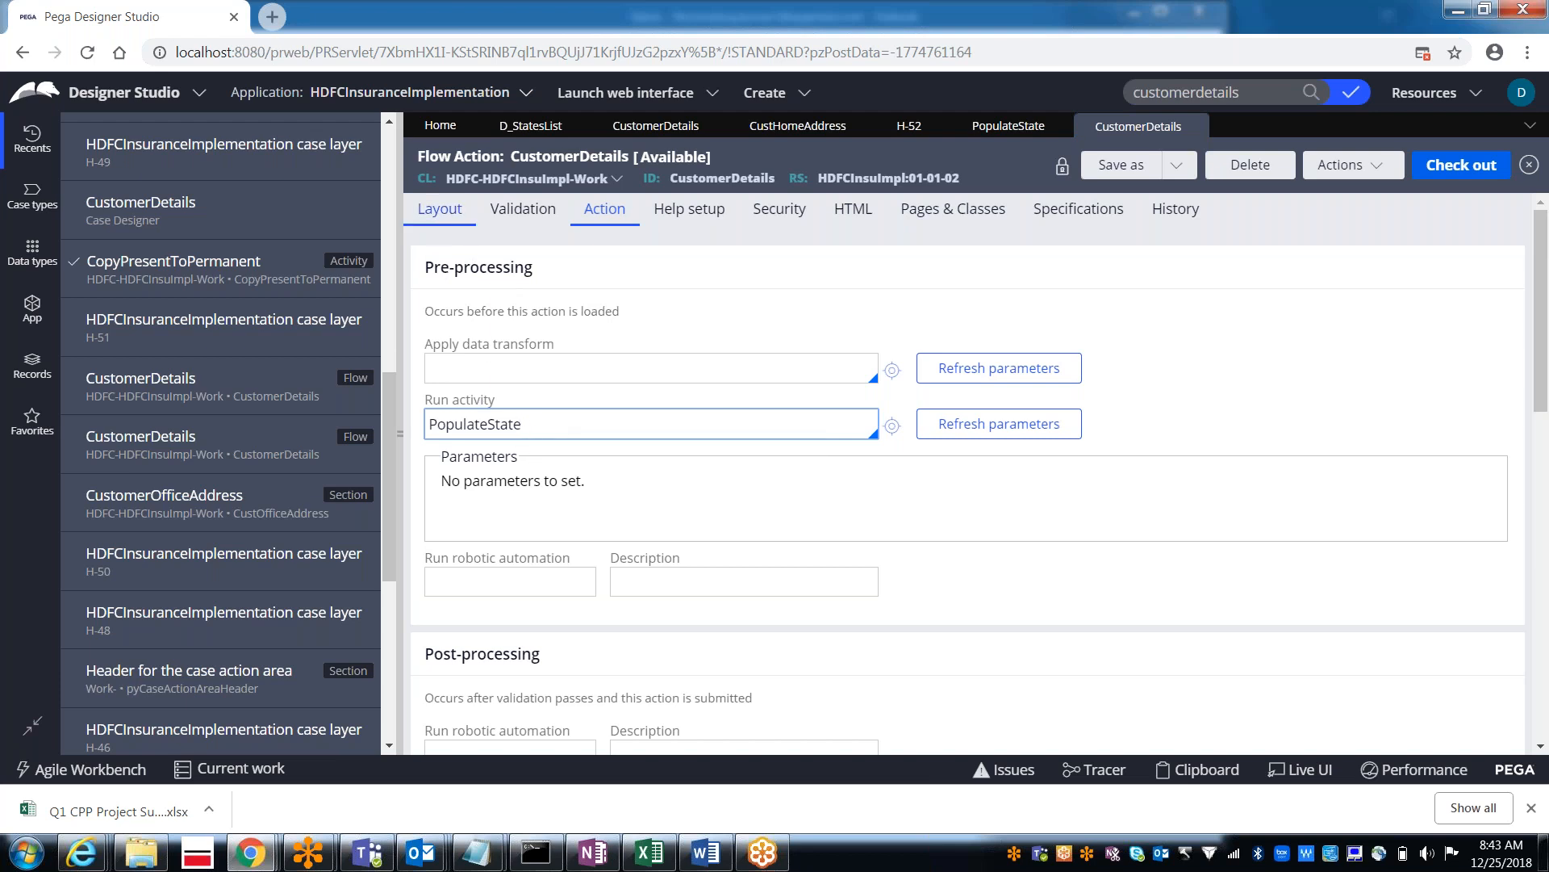
Step: Check which section the CustomerDetails flow action uses, and return to the Present Address State cell properties in CustomerHomeAddress
click(440, 218)
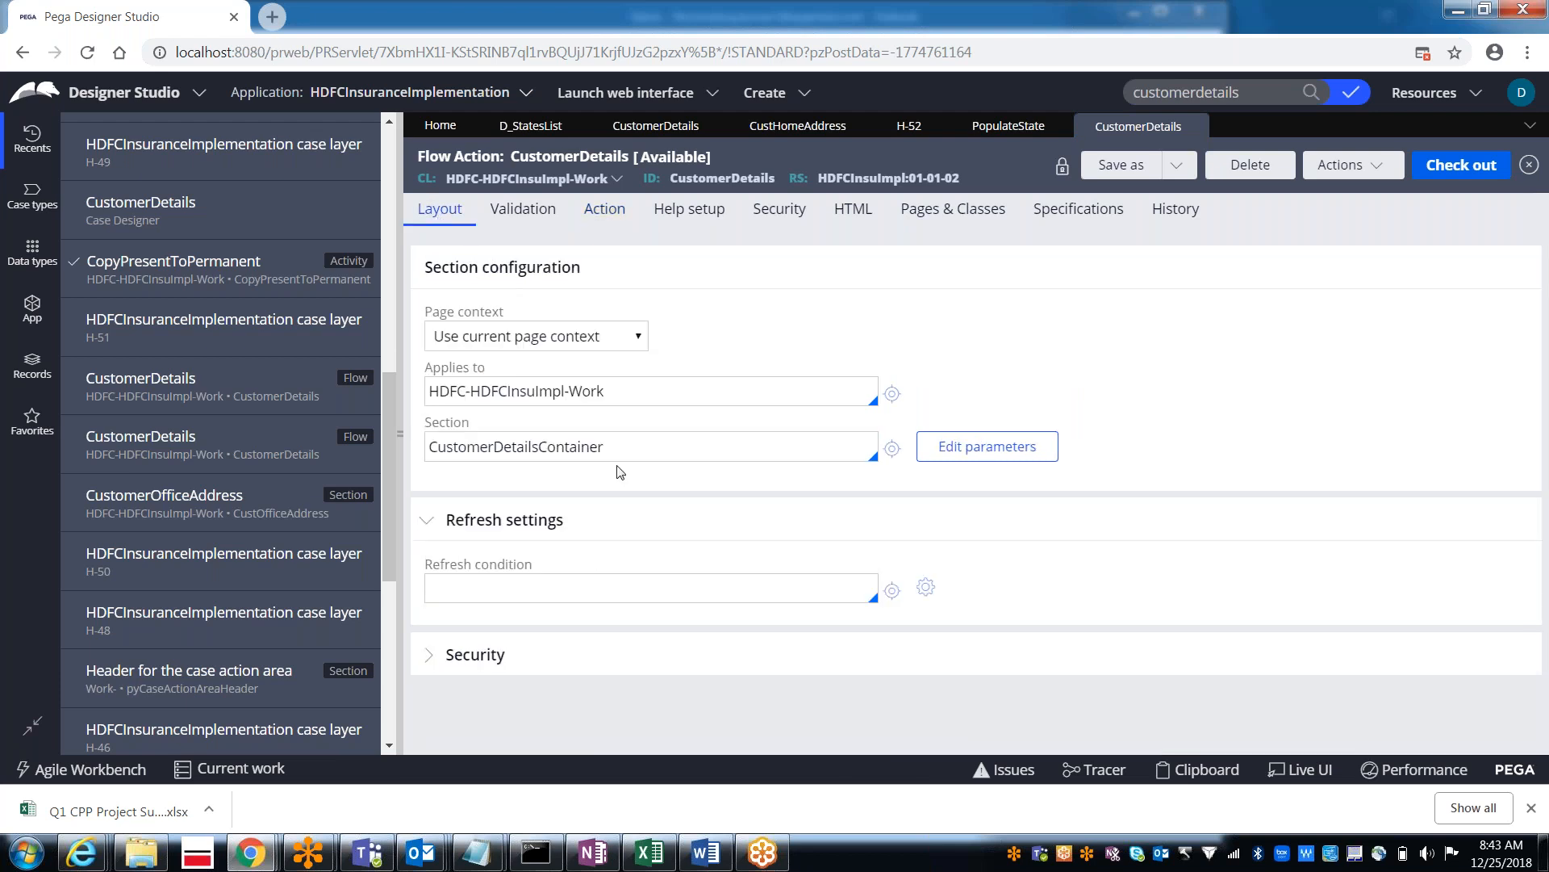
click(673, 453)
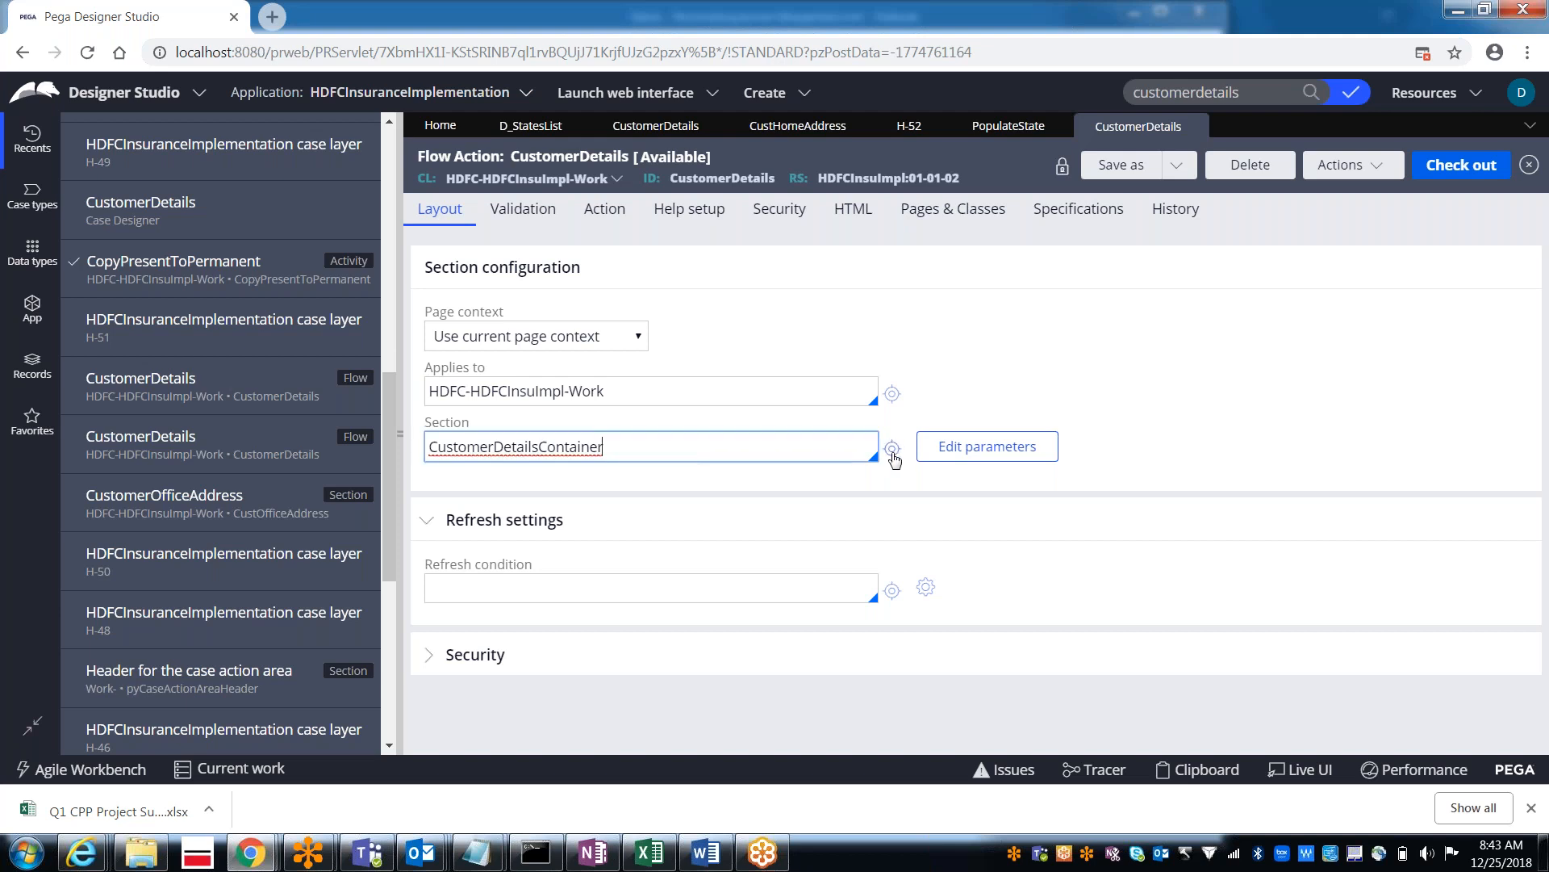
click(792, 130)
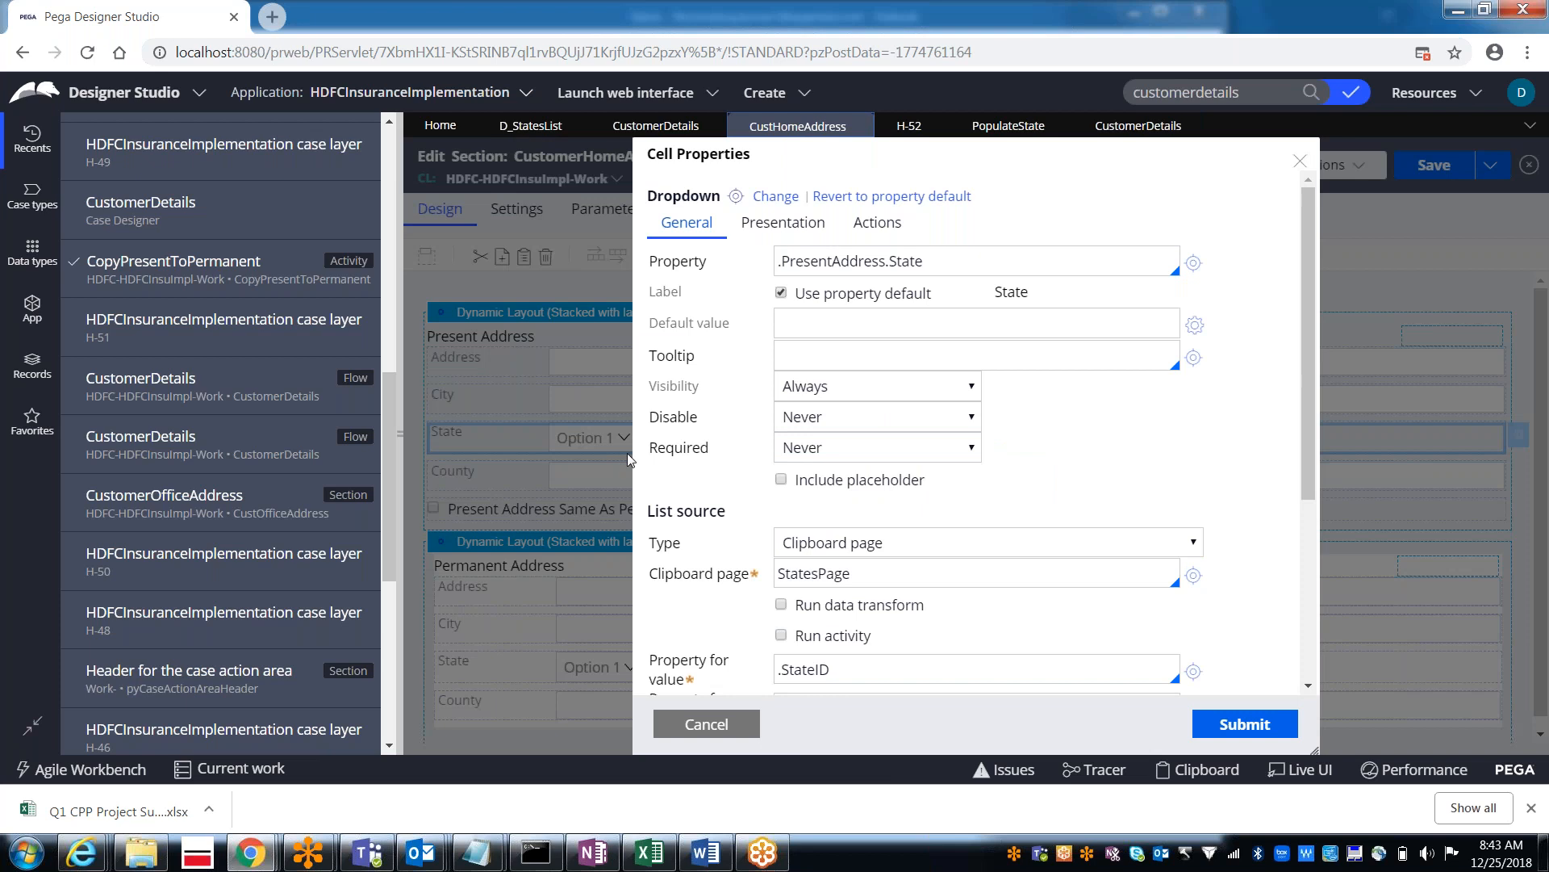
Step: Check the clipboard page source of the Present Address State dropdown, and view that dropdown's options in case H-52
click(853, 576)
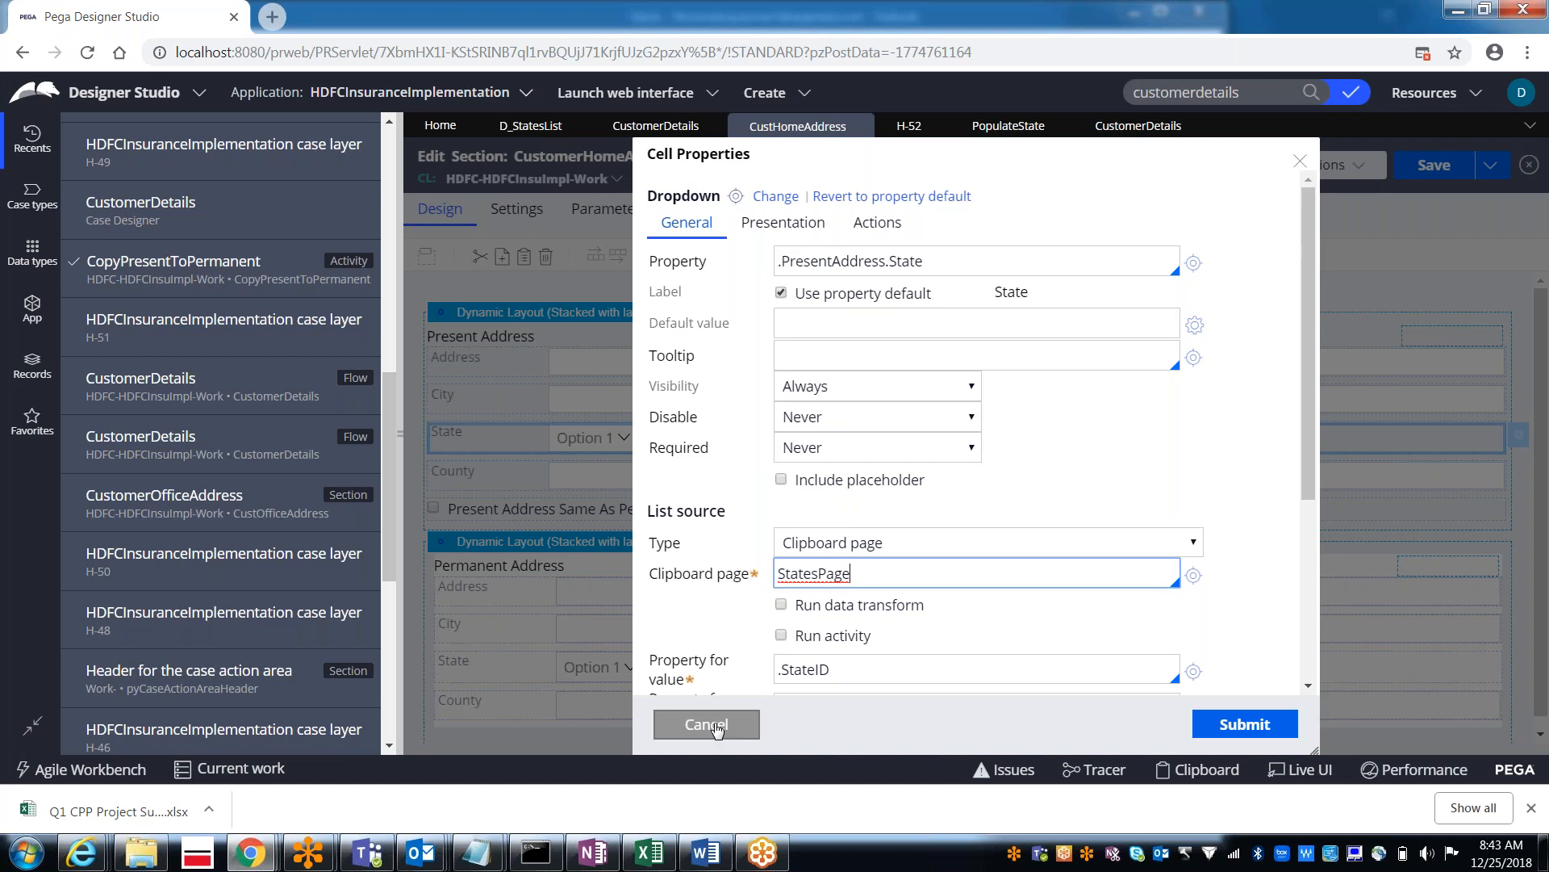
click(910, 129)
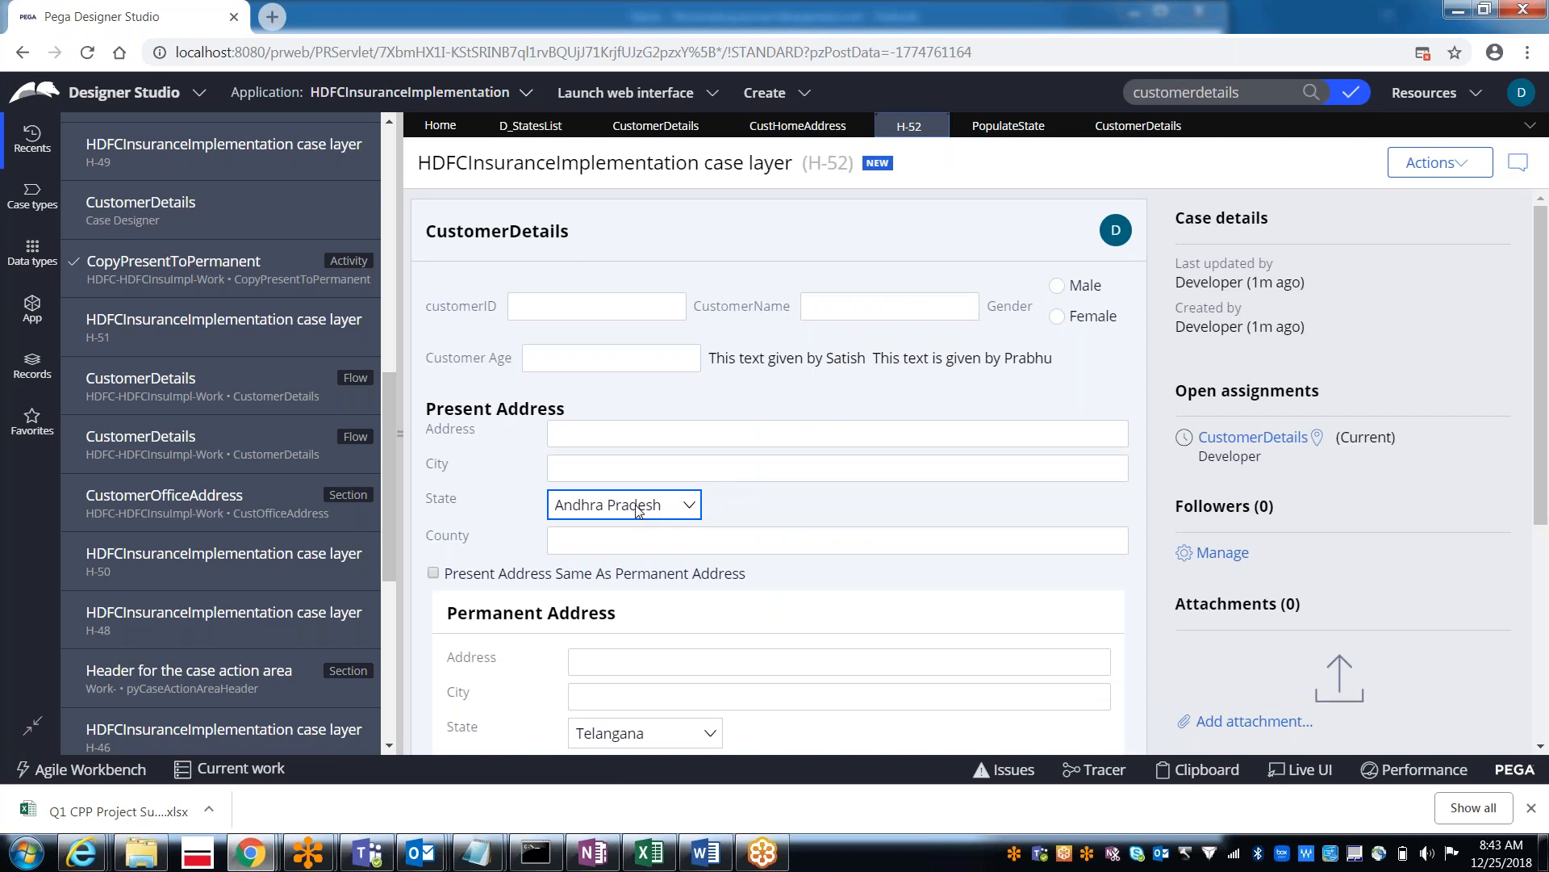
click(636, 507)
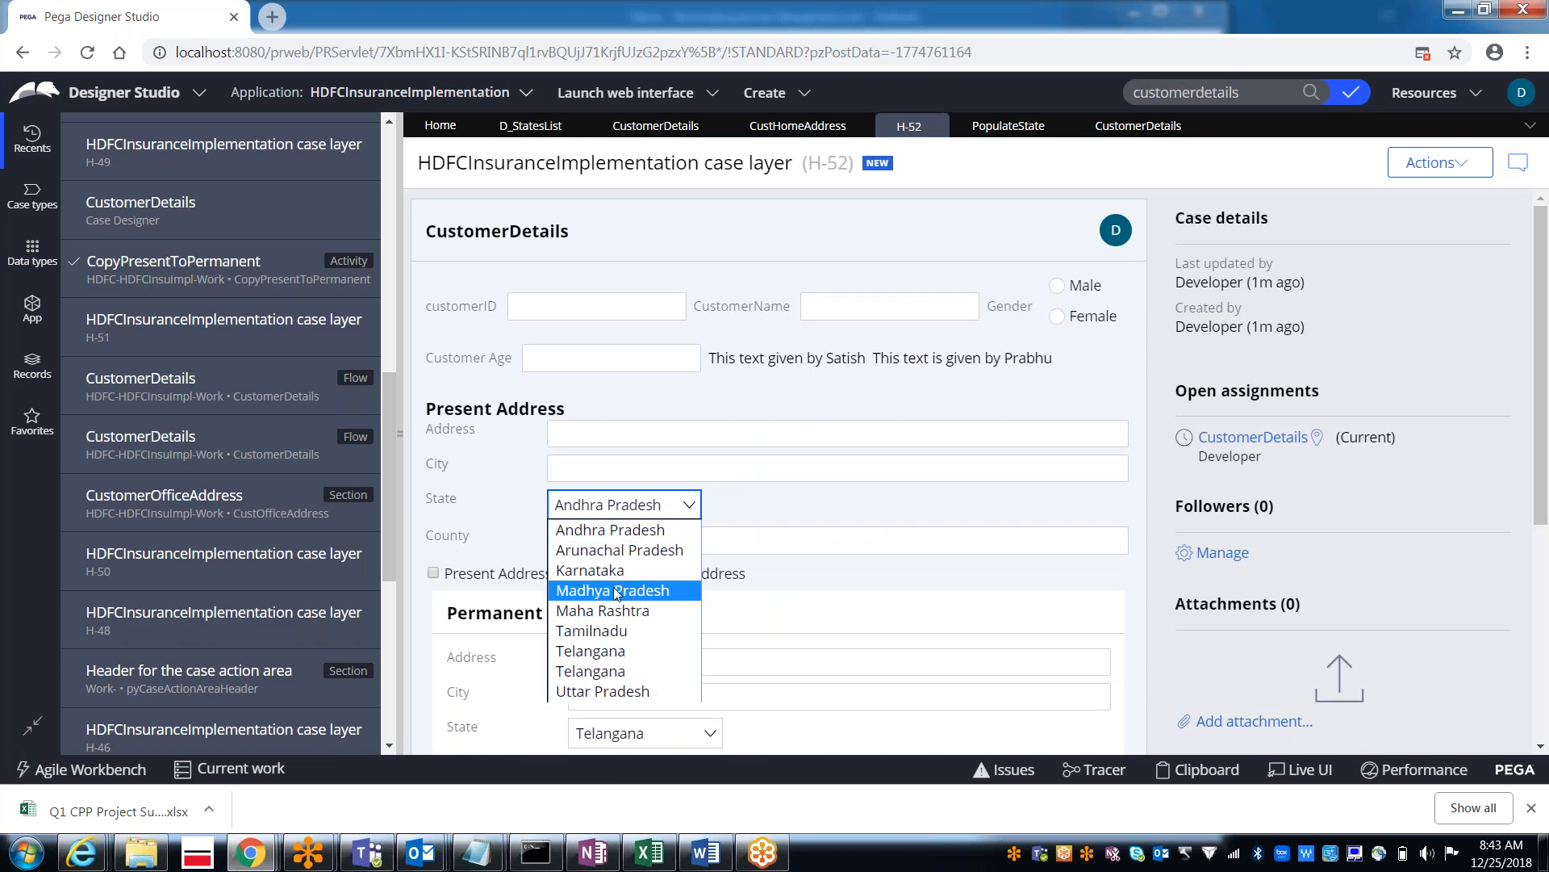
click(617, 509)
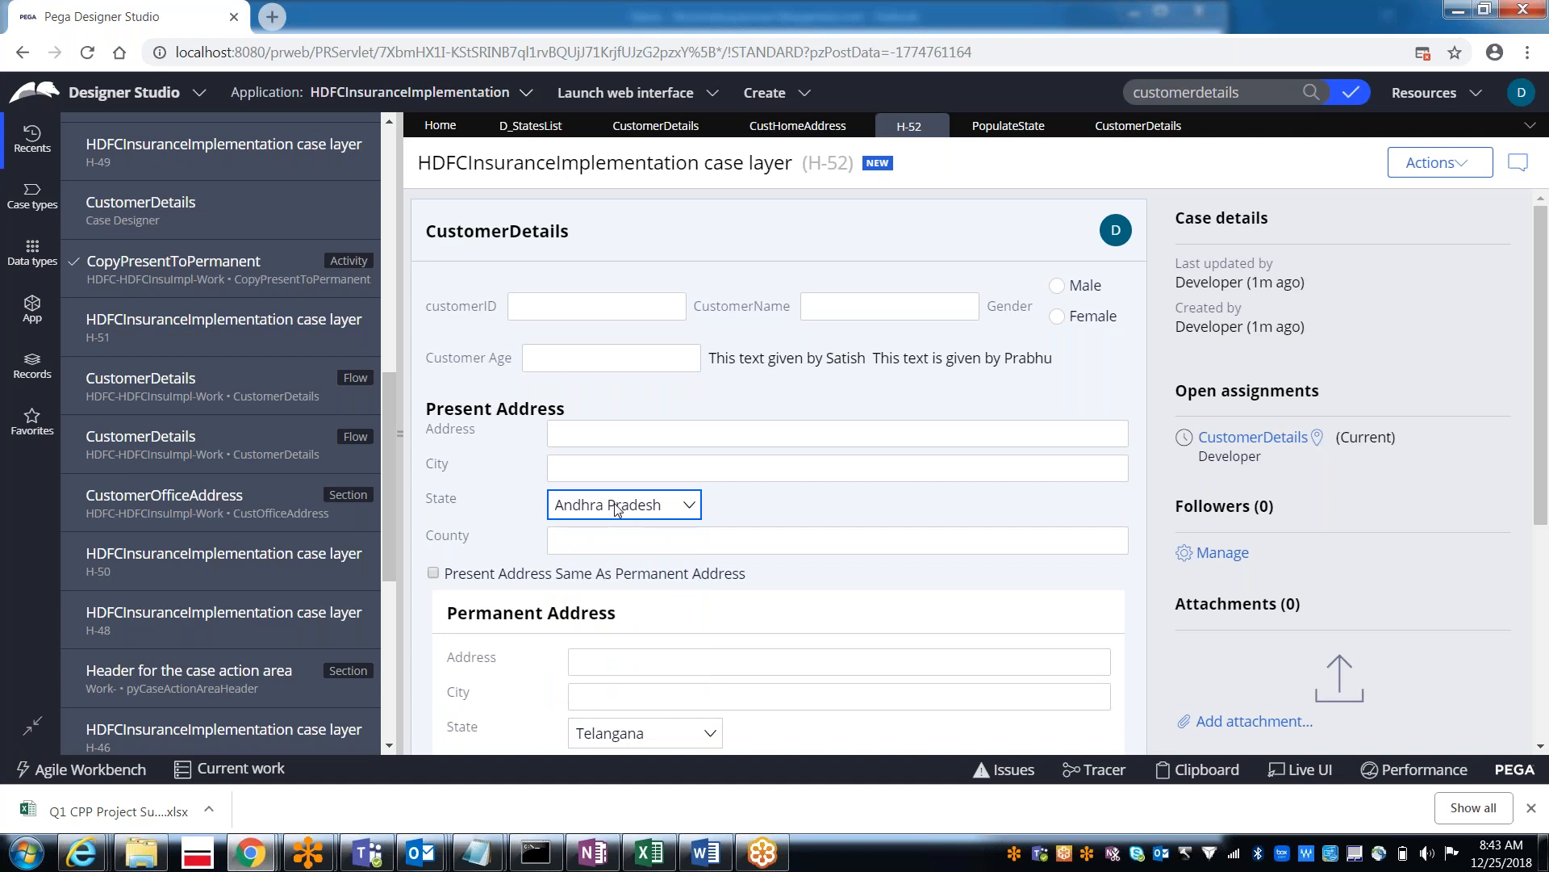
Step: Compare the order of the options in the Permanent Address and Present Address State dropdowns of case H-52
click(600, 739)
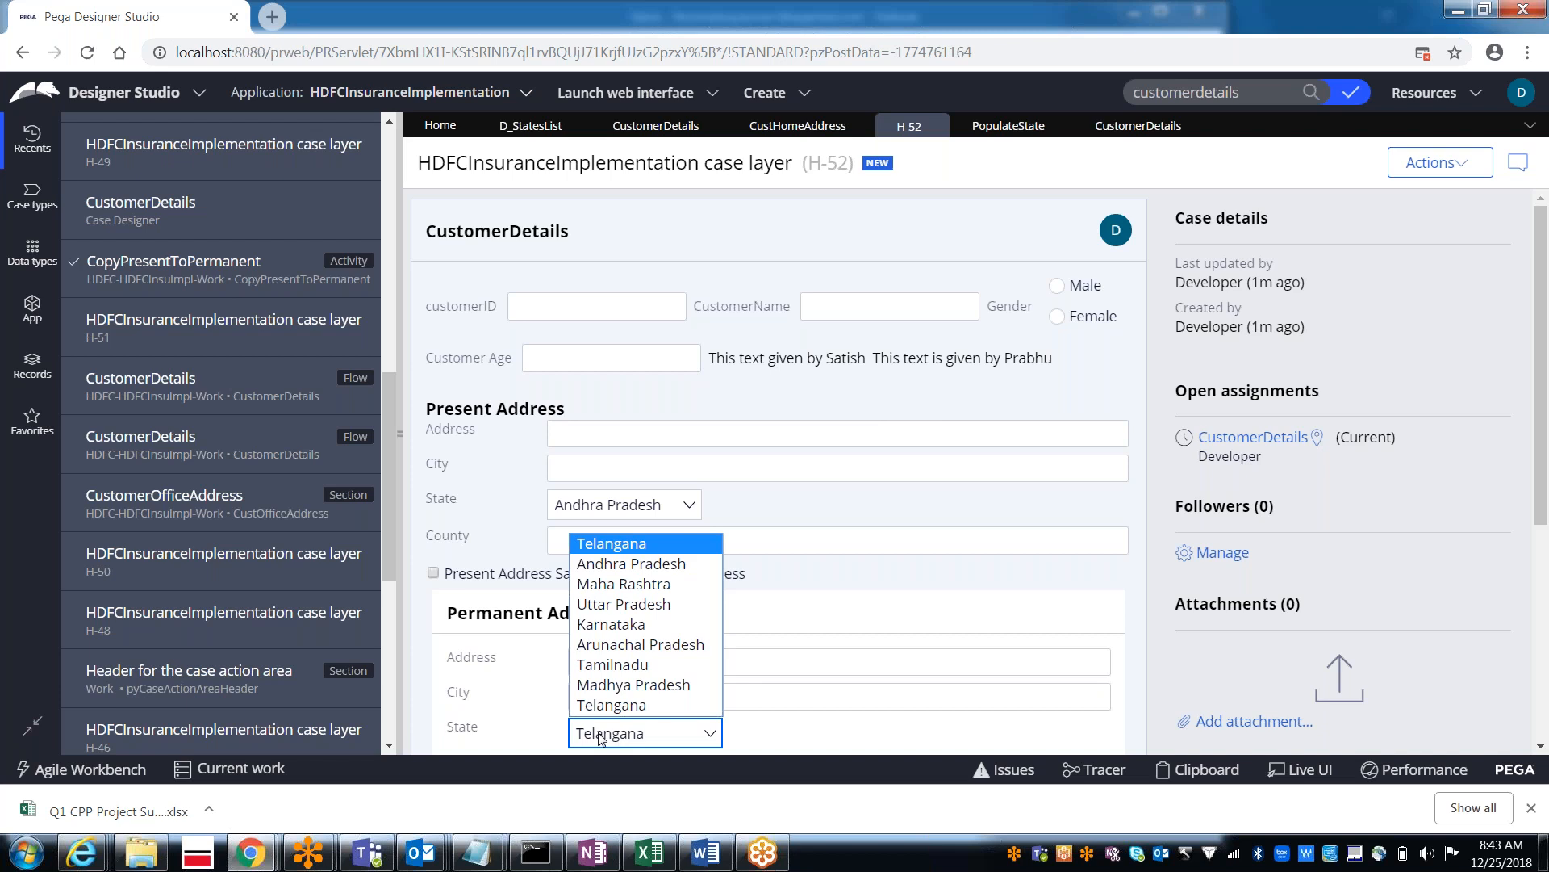
click(597, 504)
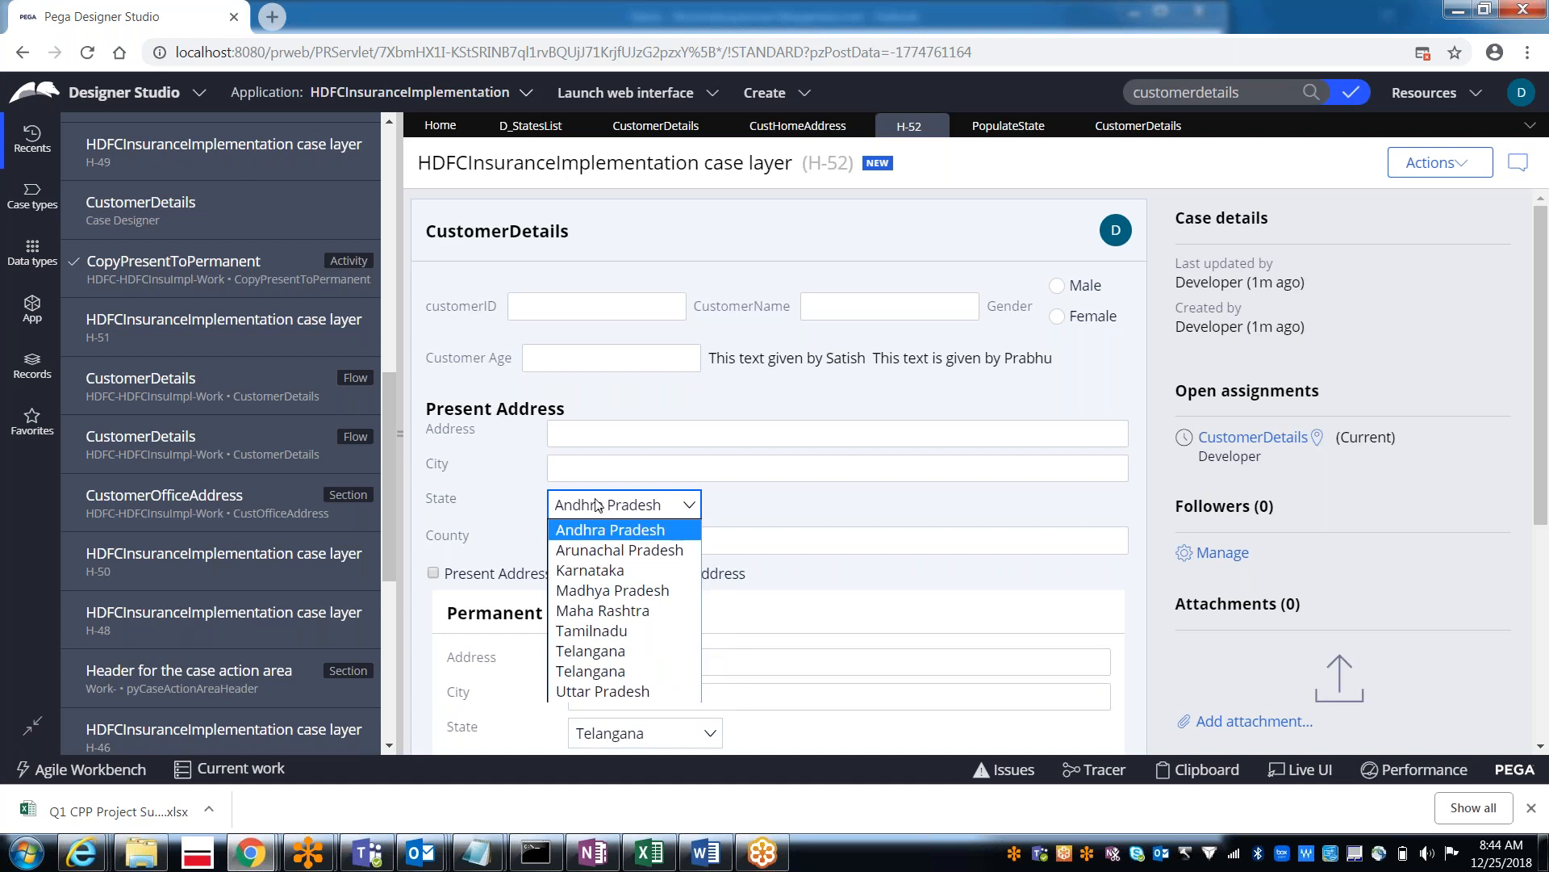
click(744, 504)
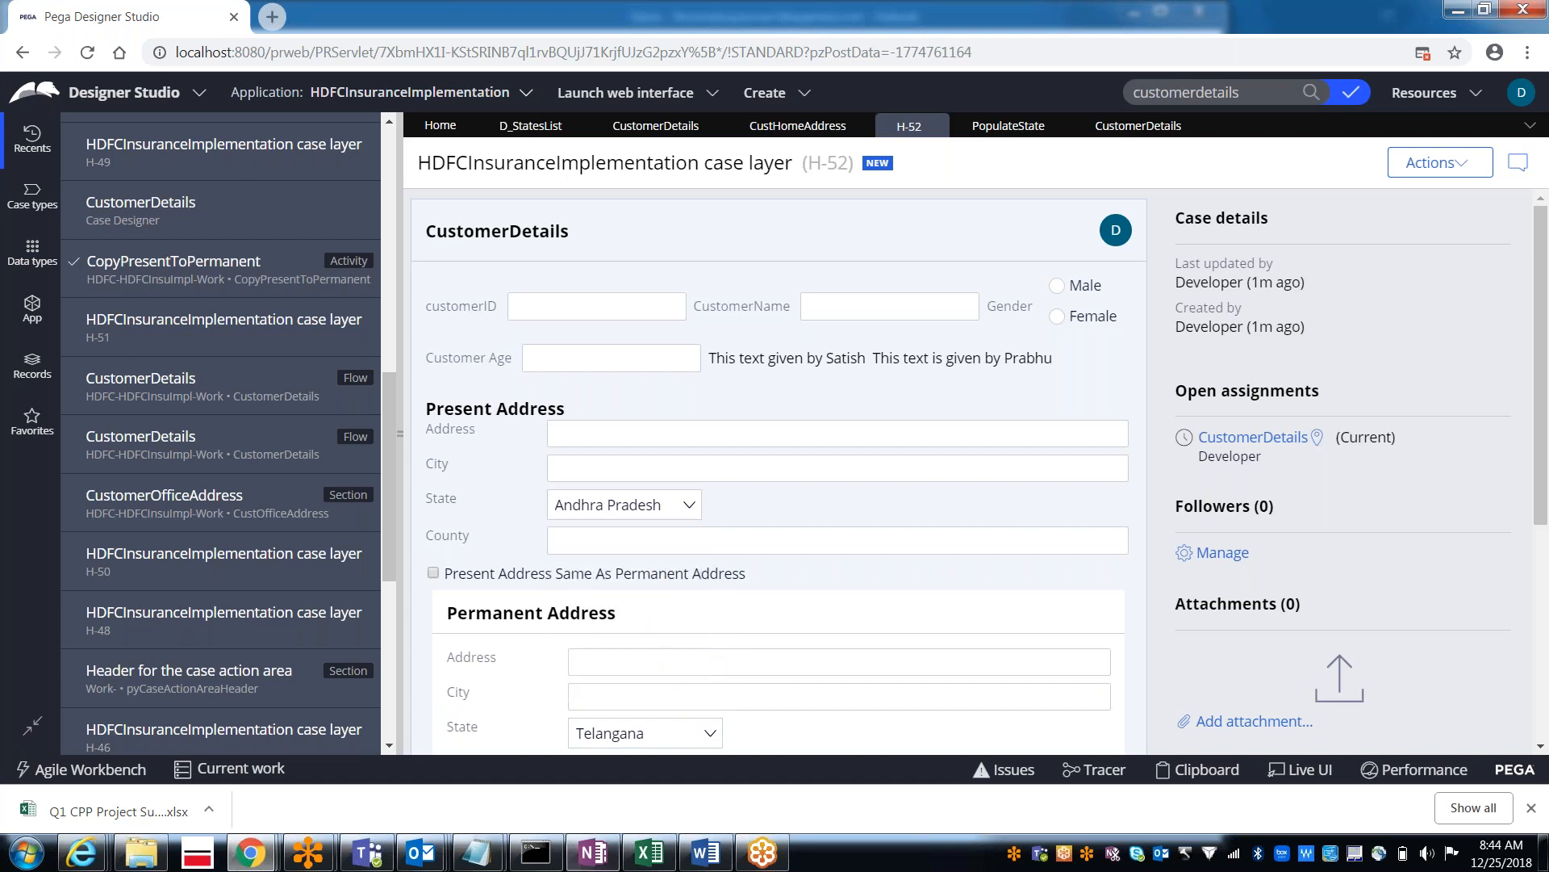
click(617, 738)
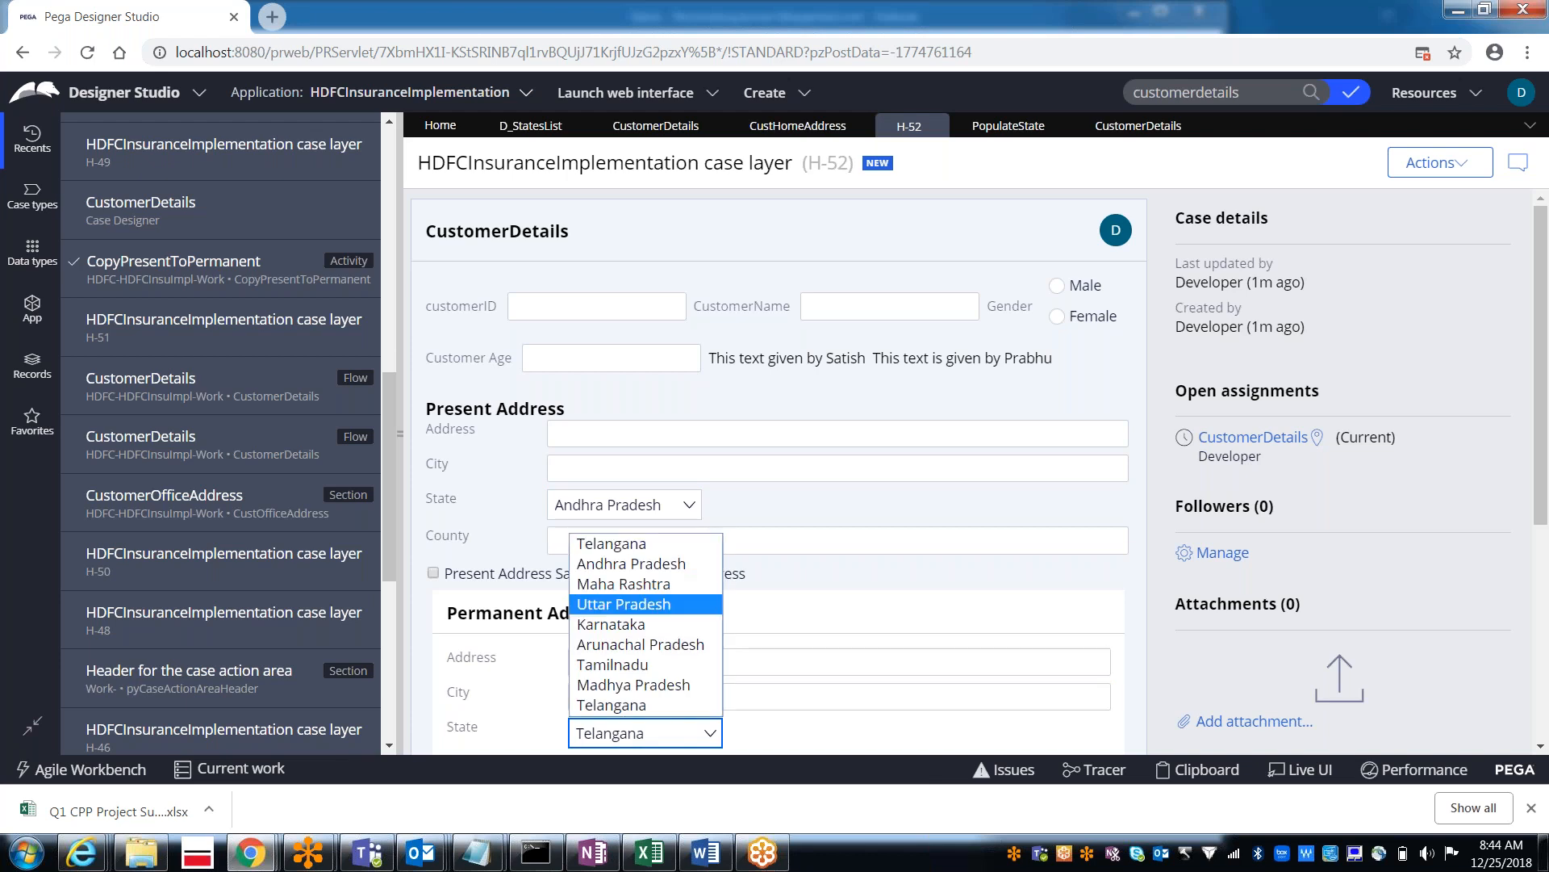
click(797, 503)
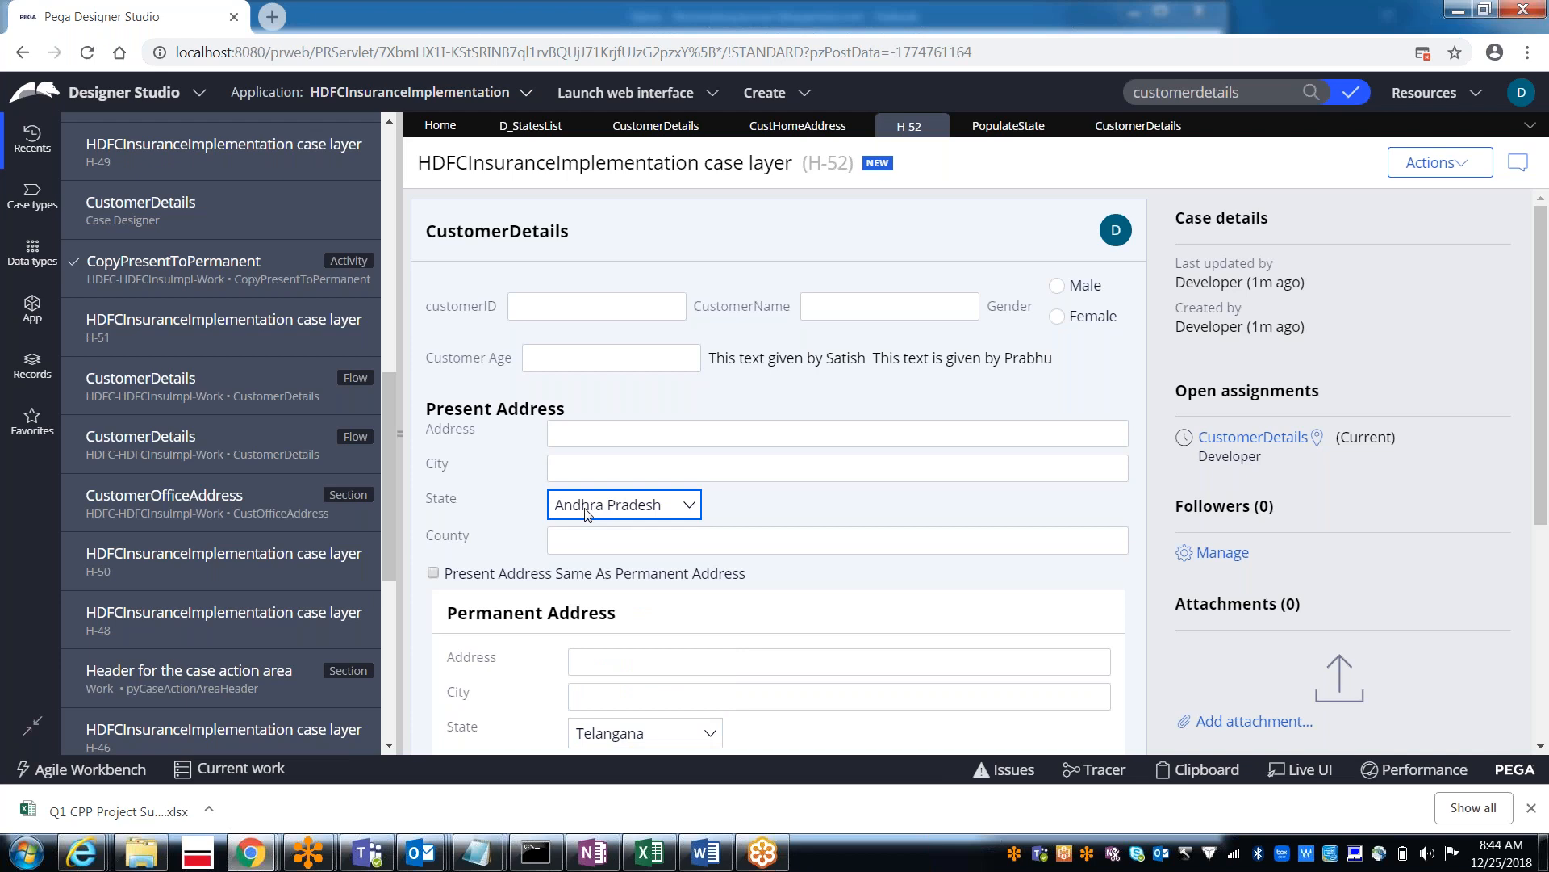
click(586, 464)
Step: Look up the States data type and its data pages, and collapse its entry
click(33, 264)
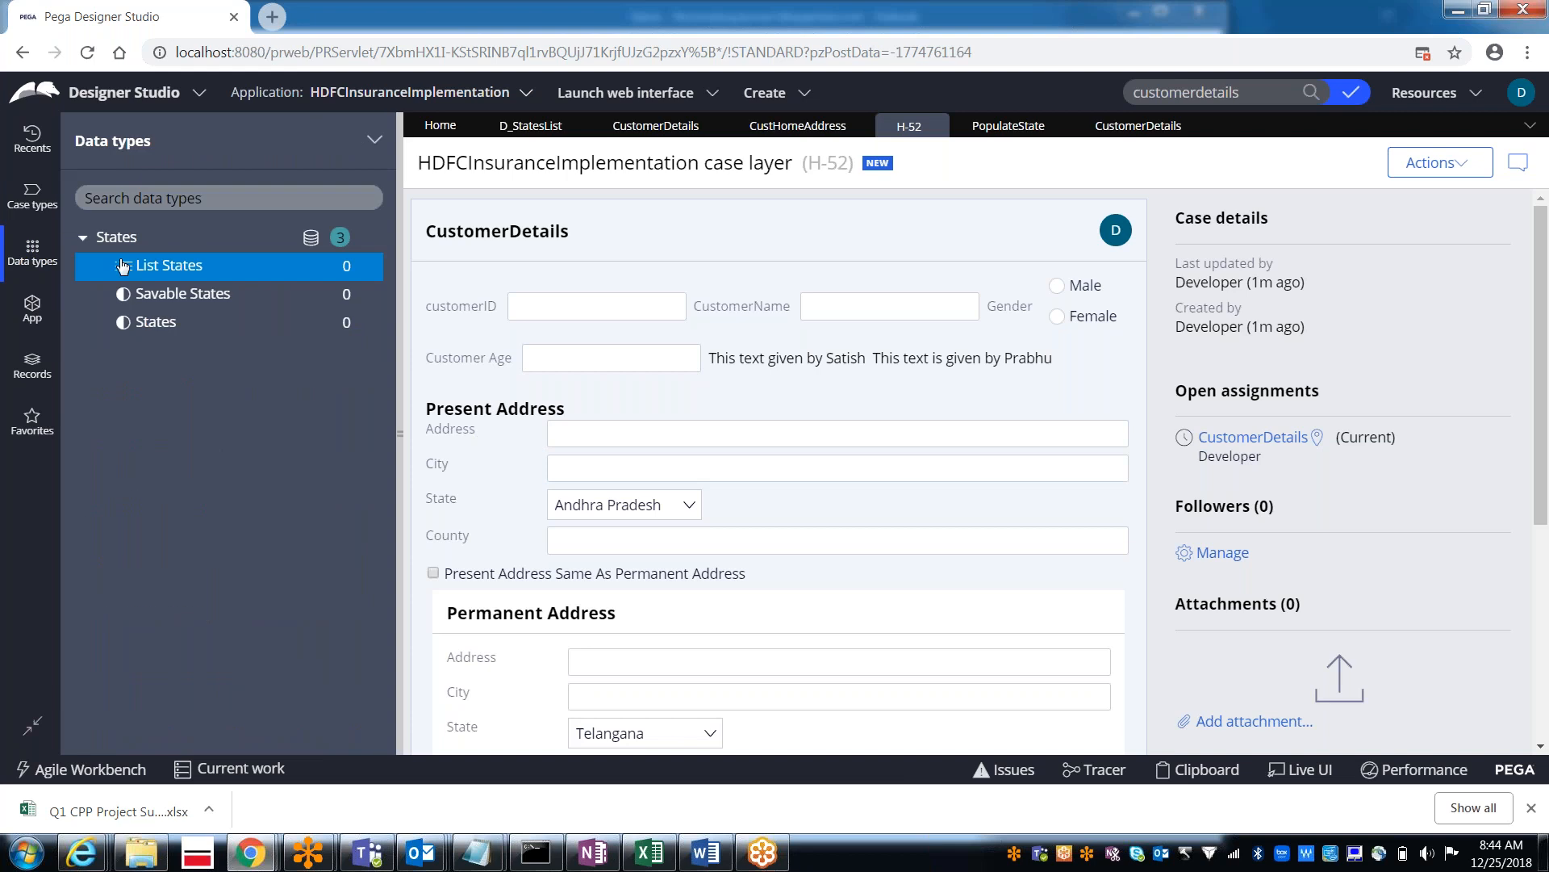
click(84, 240)
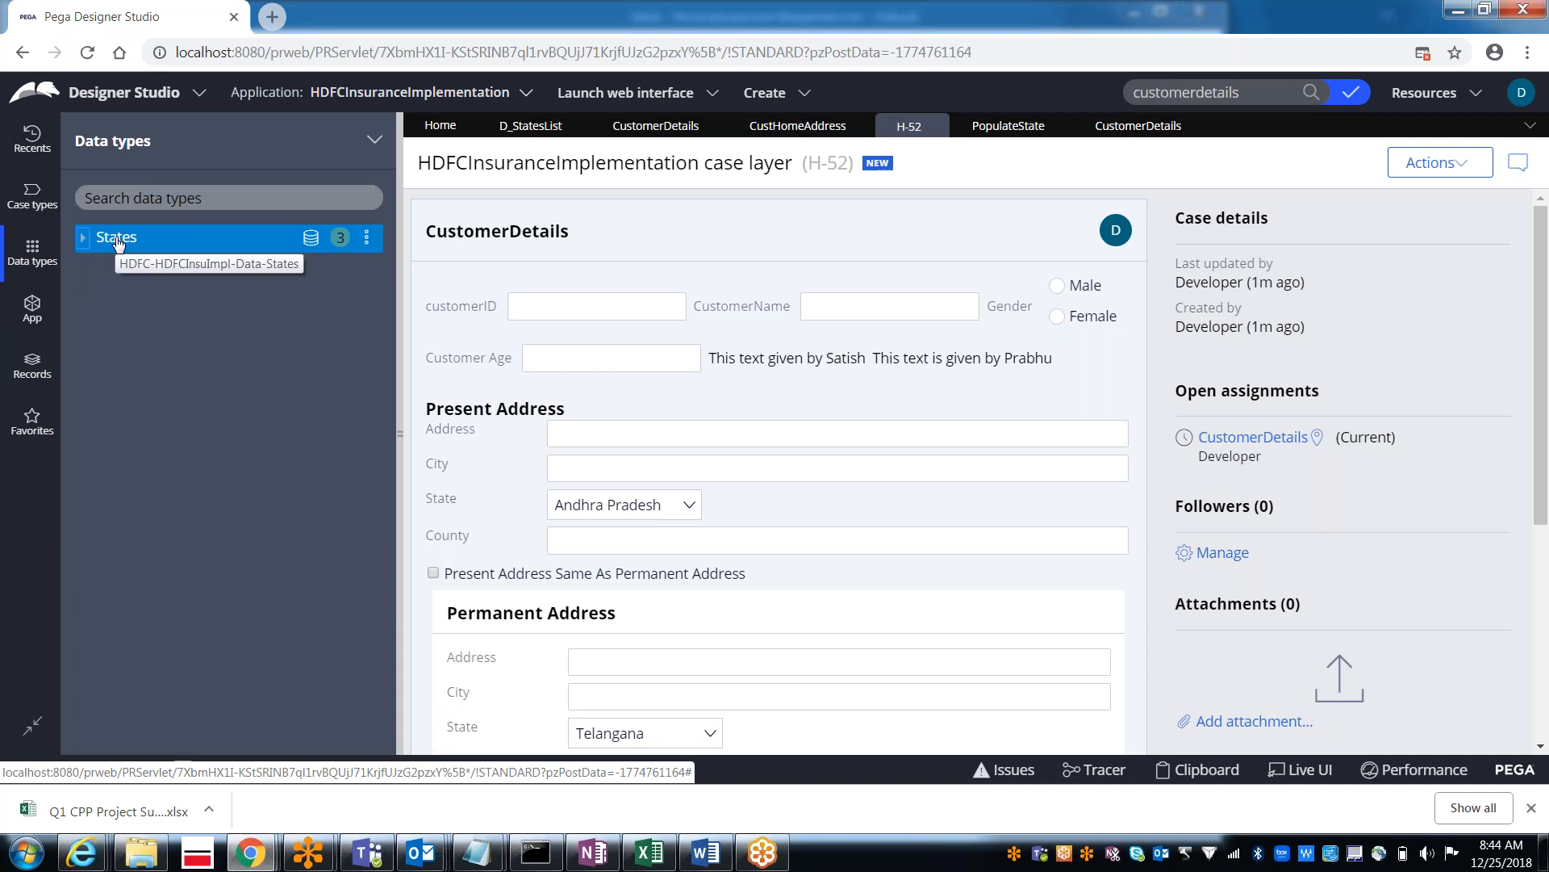
Step: Switch to a blank Excel workbook and start a table titled State in B1, with the headers StateID and StateName in row 2
key(super+r)
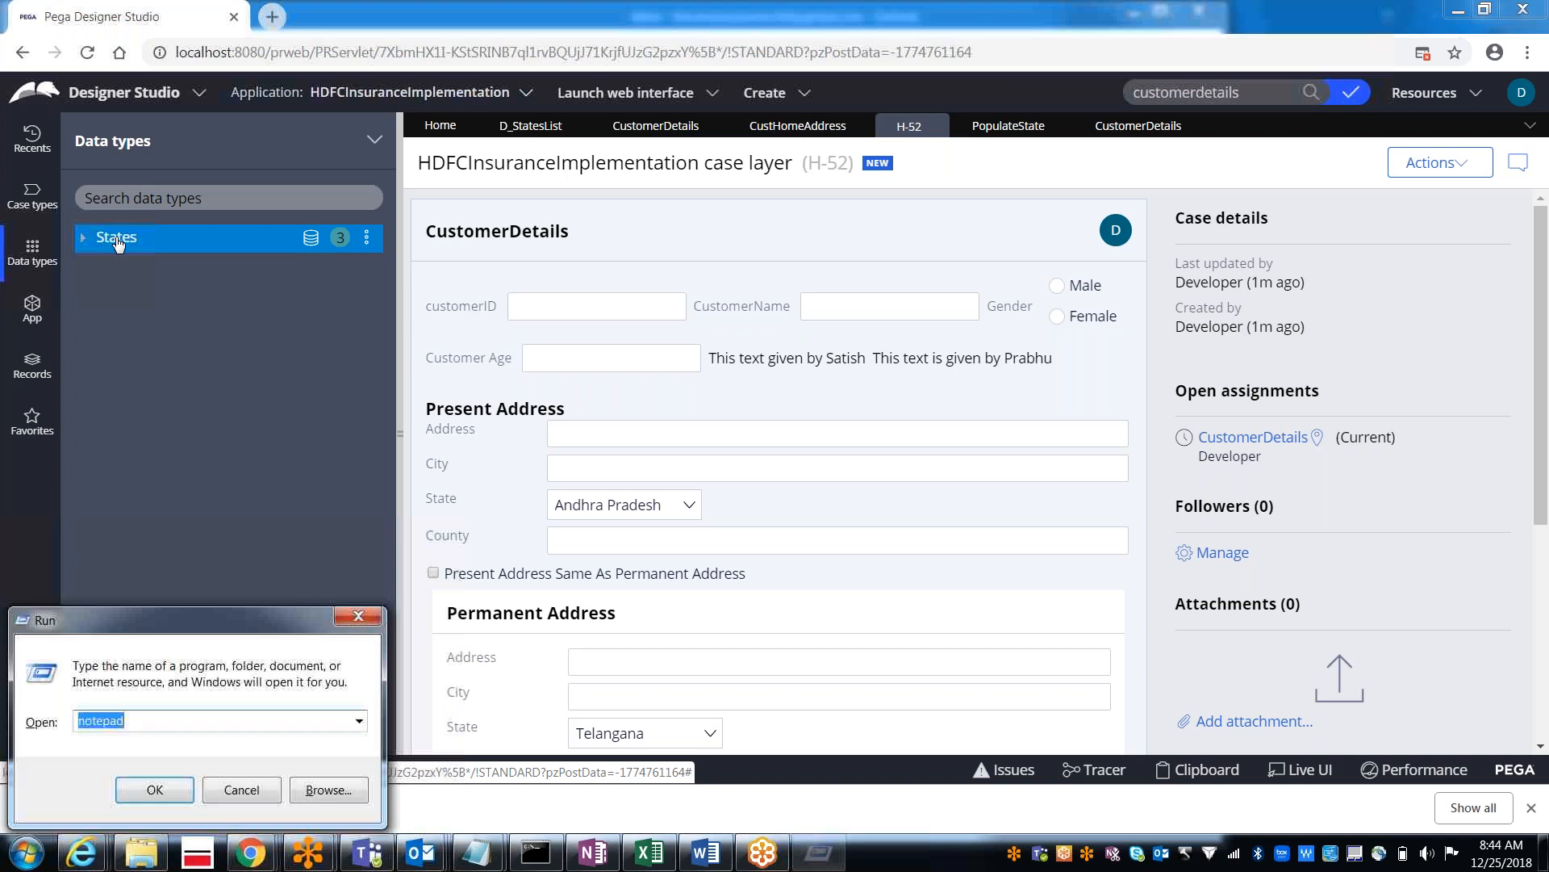
key(Escape)
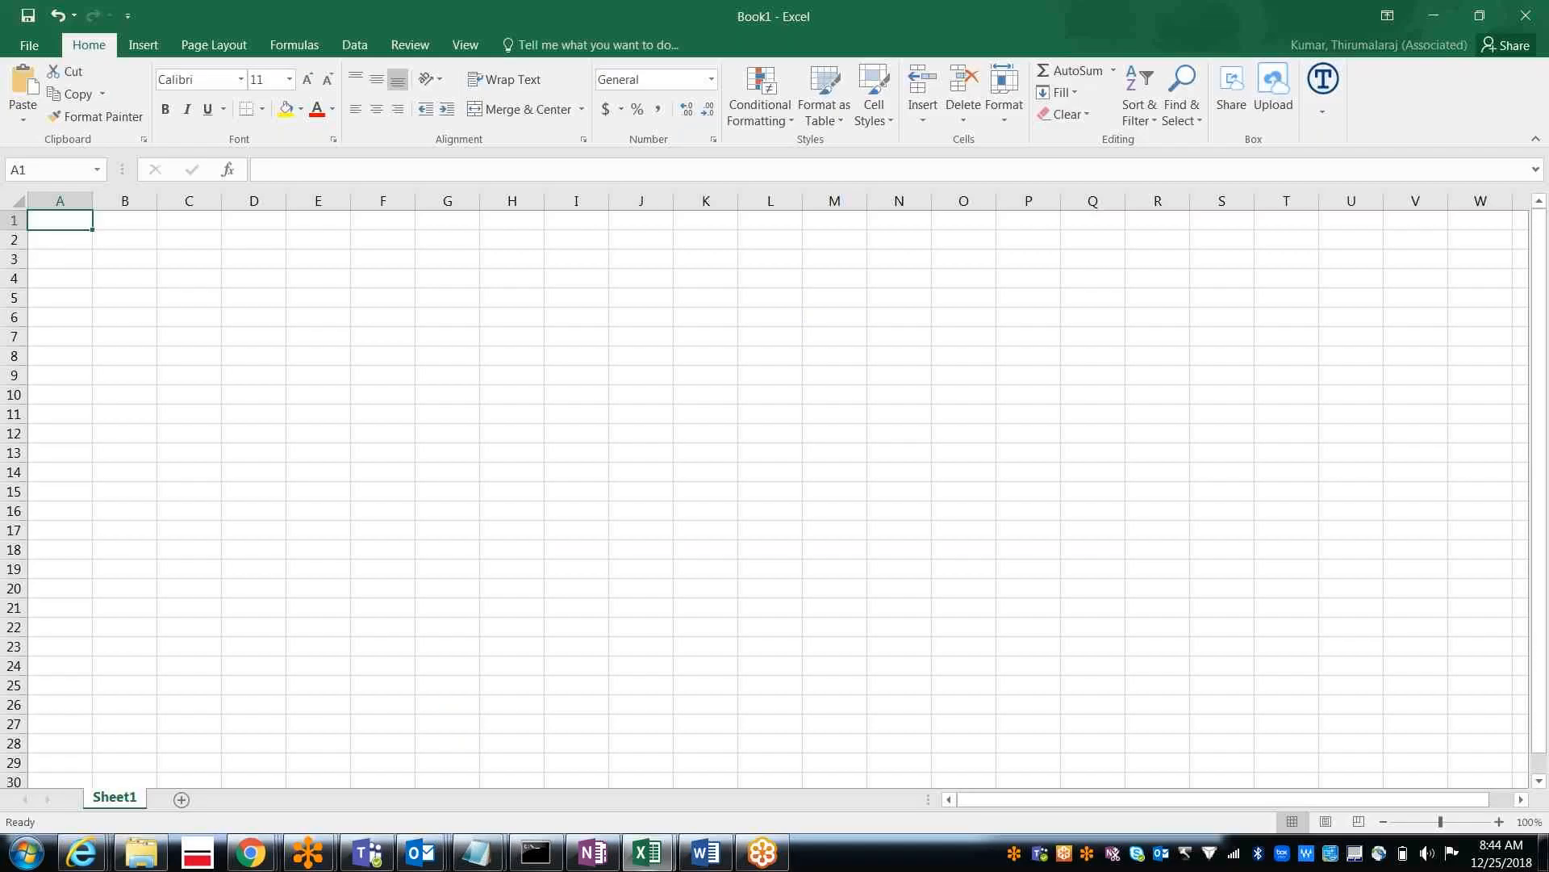
click(125, 219)
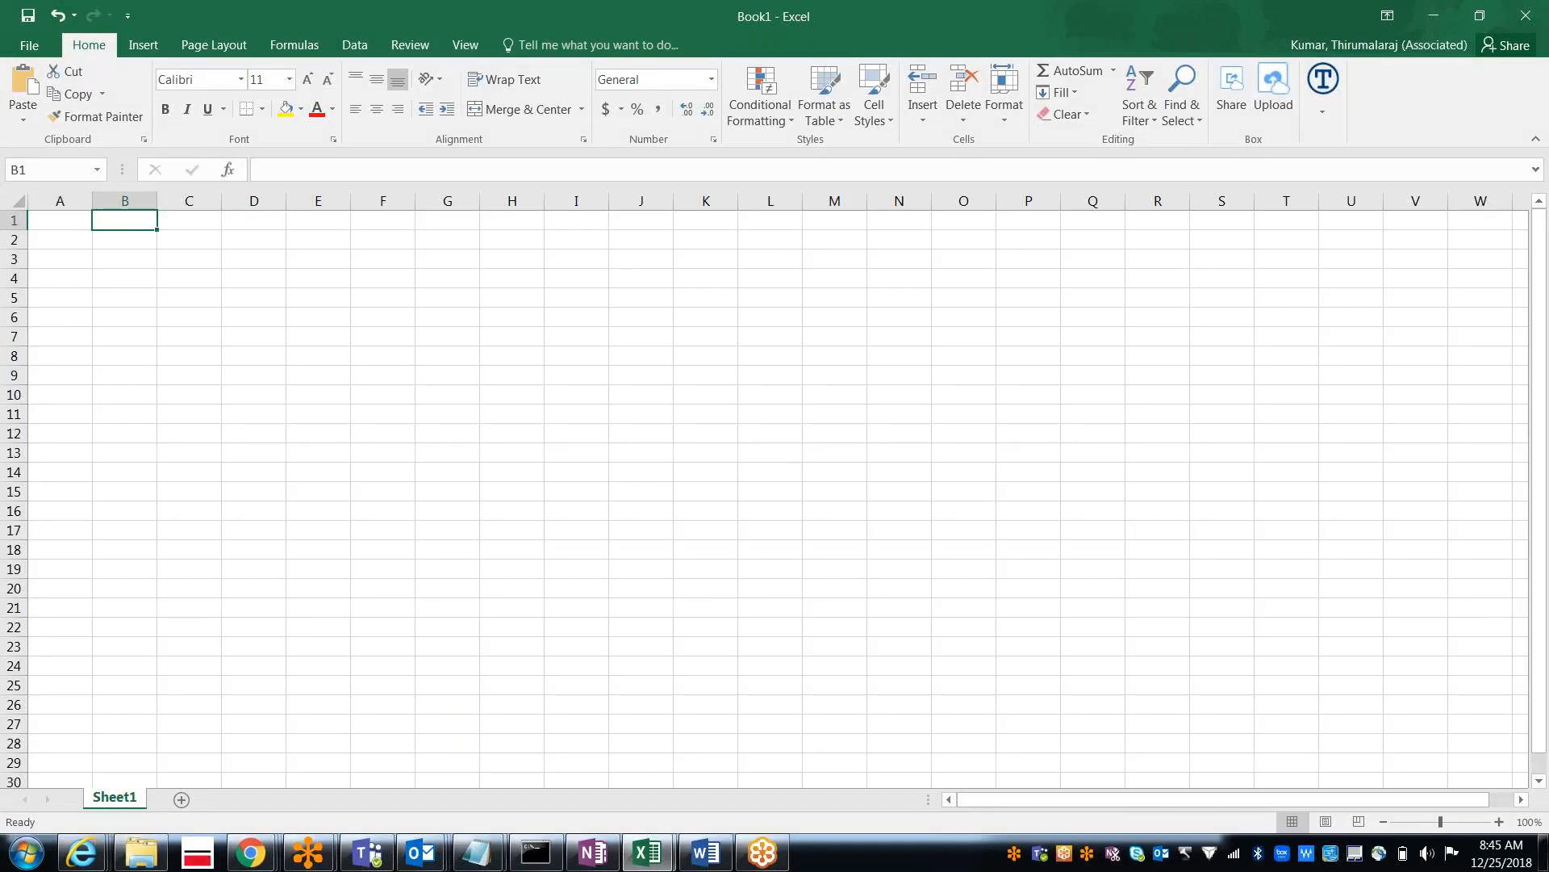
text(State)
key(Return)
text(StateID)
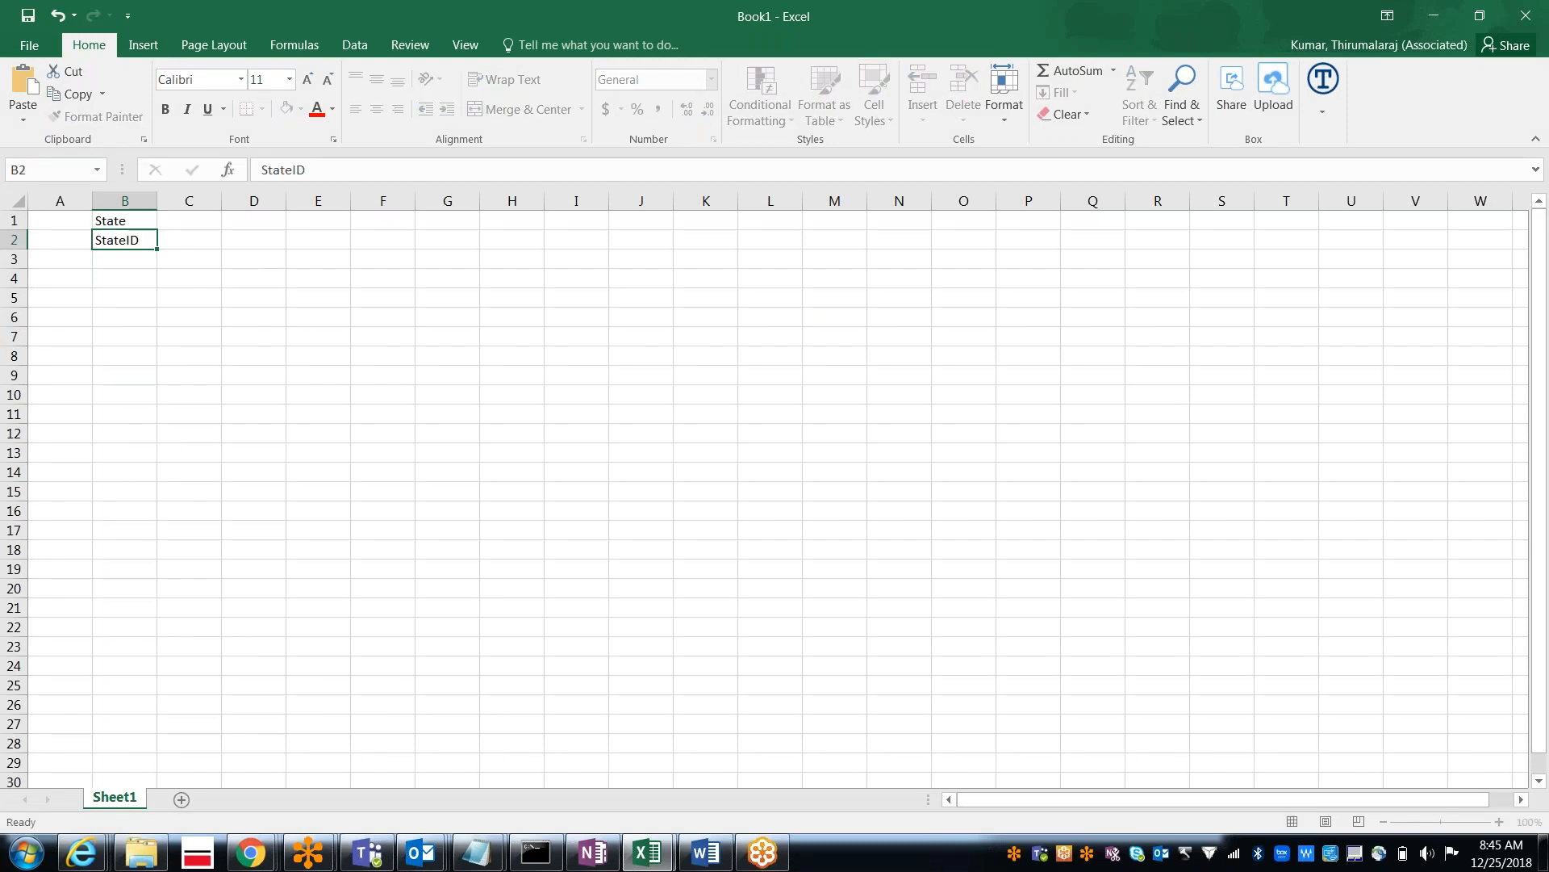
key(Tab)
text(StateName)
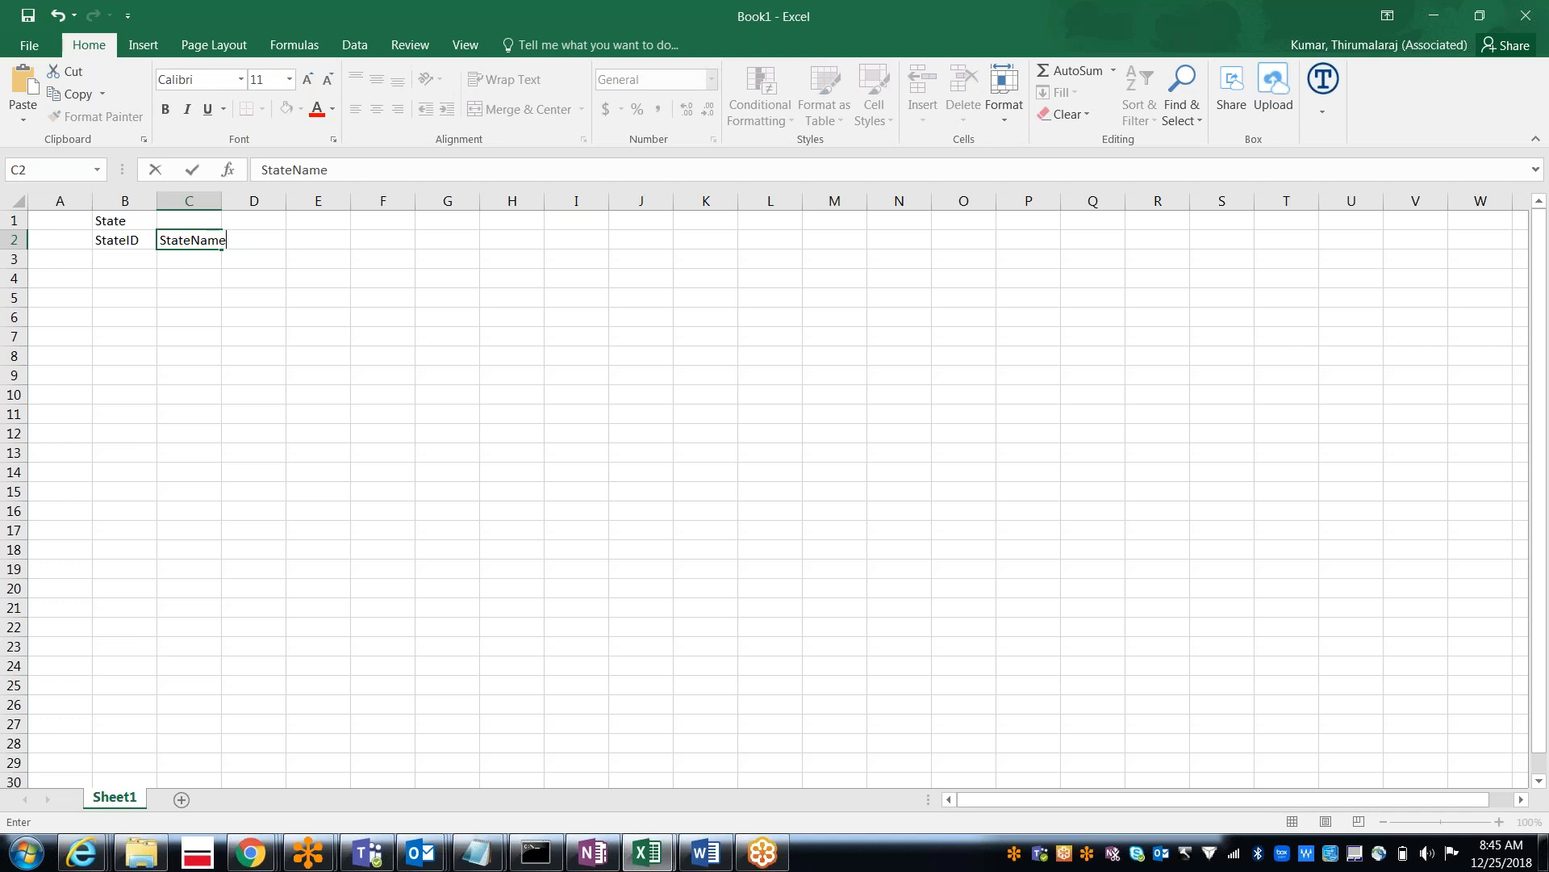
key(Return)
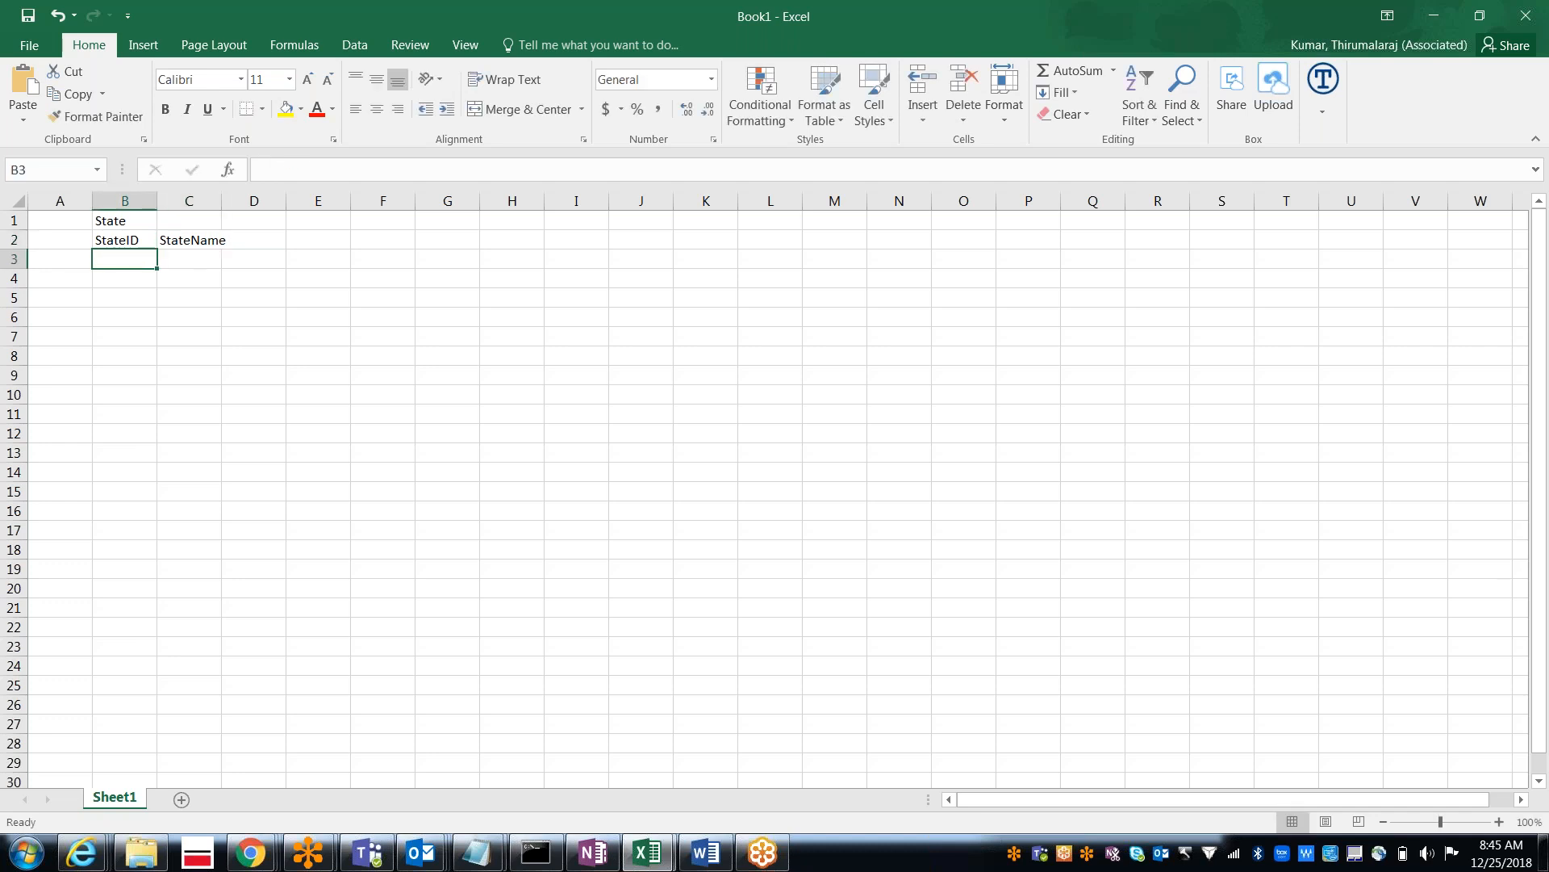
Step: Fill the first two rows of the State table with TG, Telangana and AP, Andhra Pradesh
text(TG)
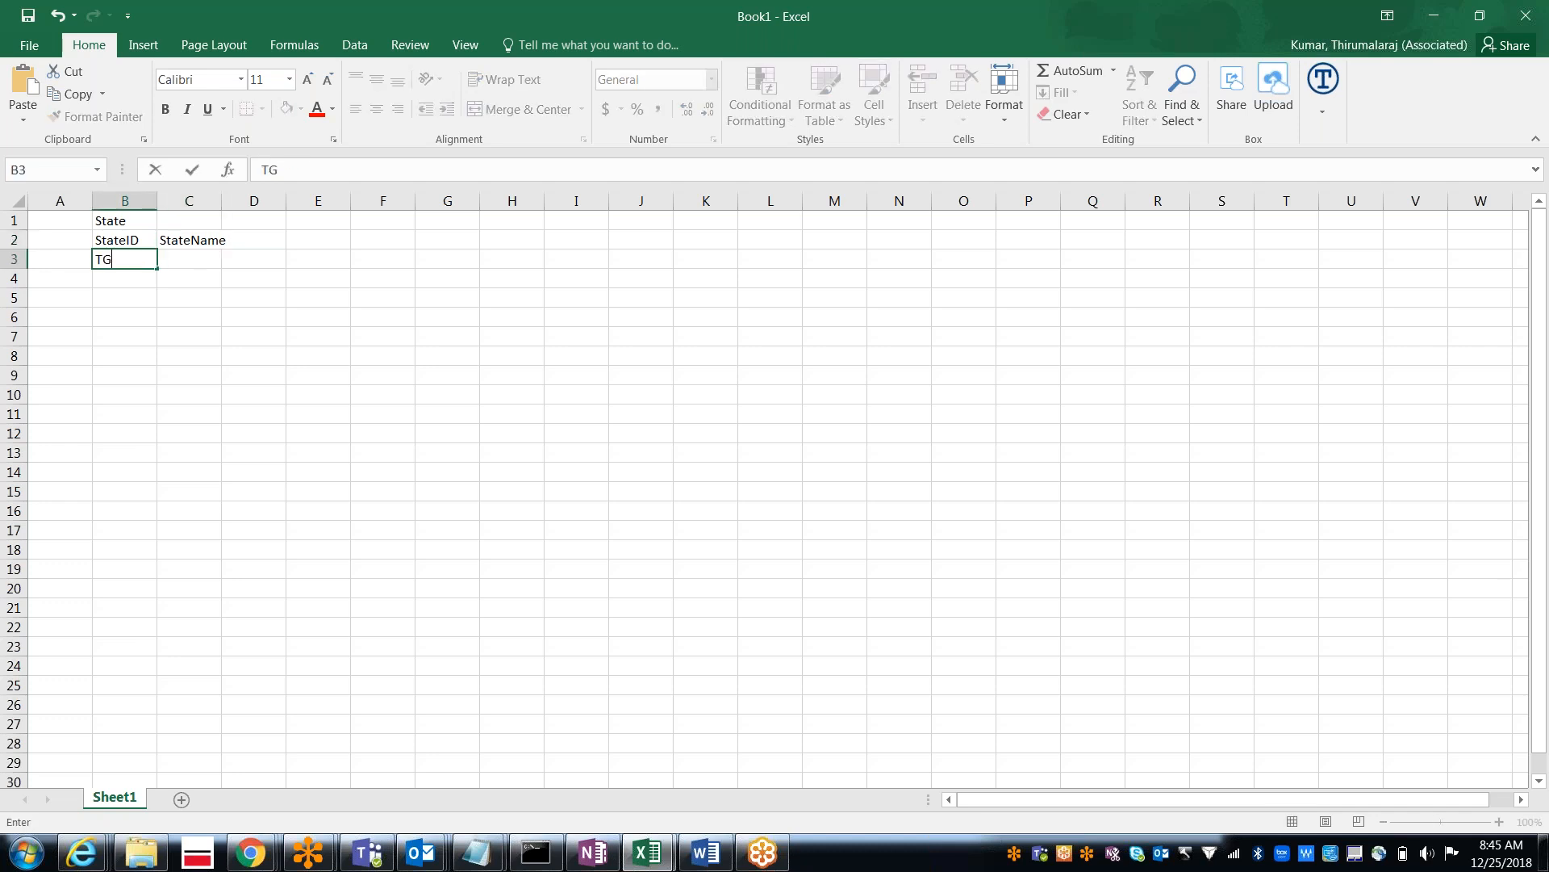
key(Tab)
text(Te)
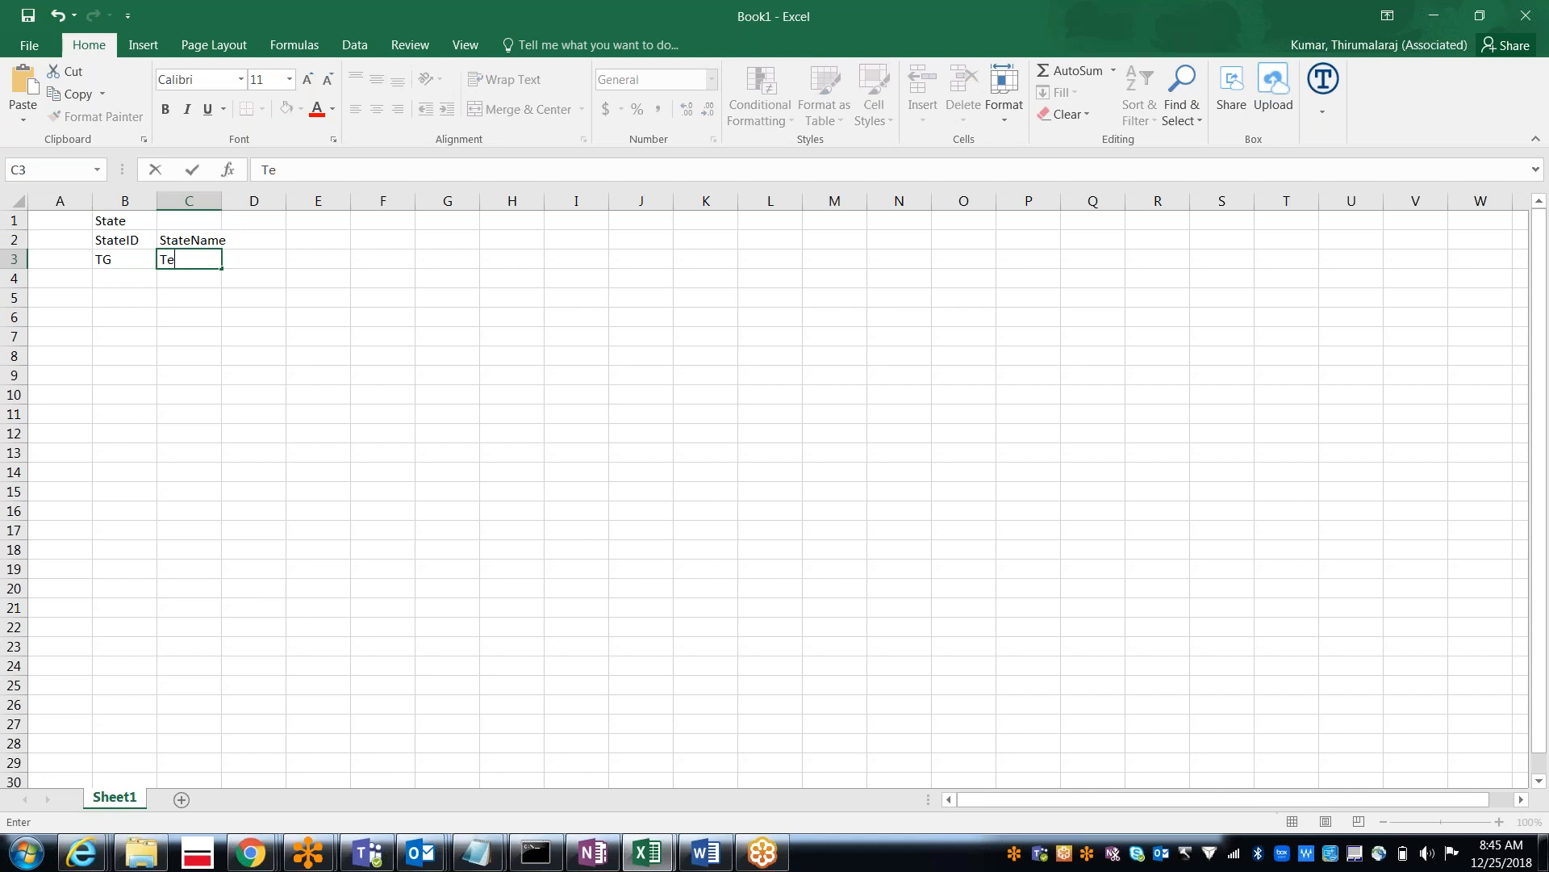
text(langana)
key(Return)
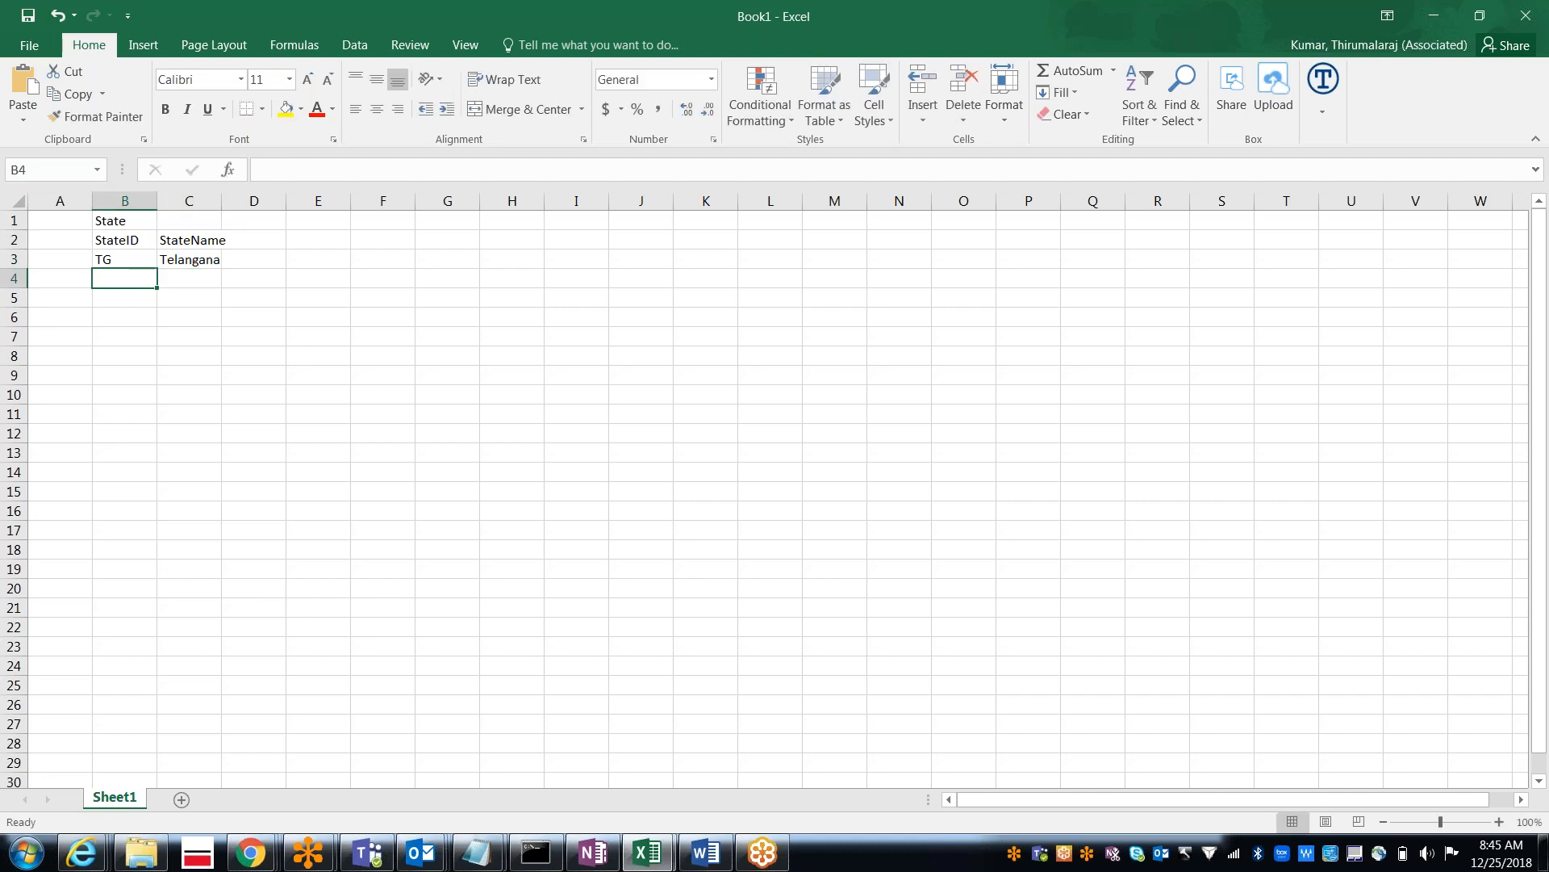
text(AP)
key(Tab)
text(A)
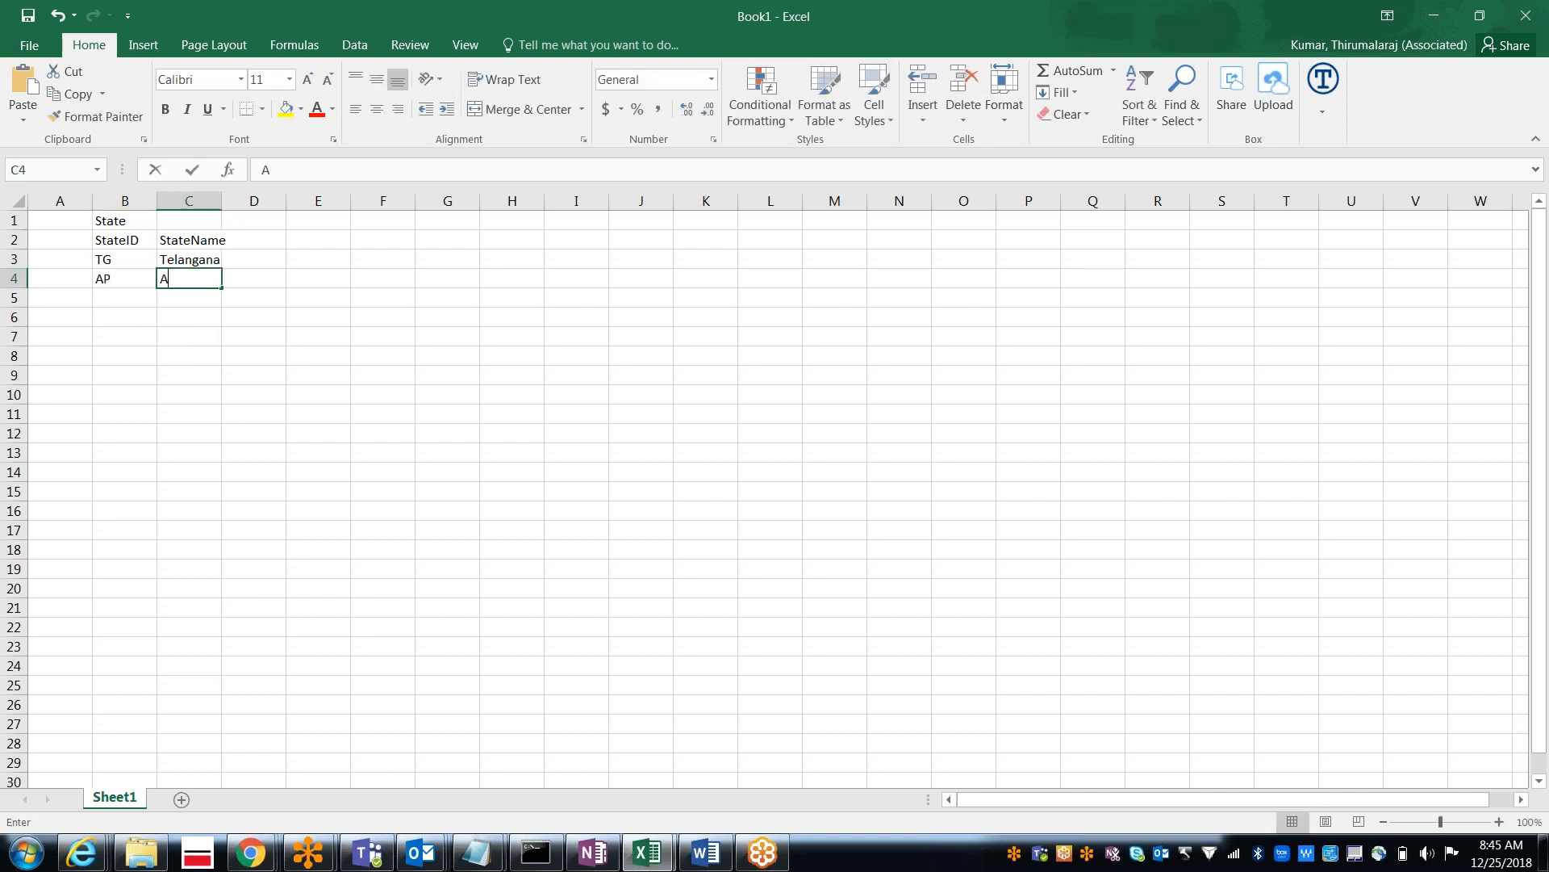
text(ndhra Pra)
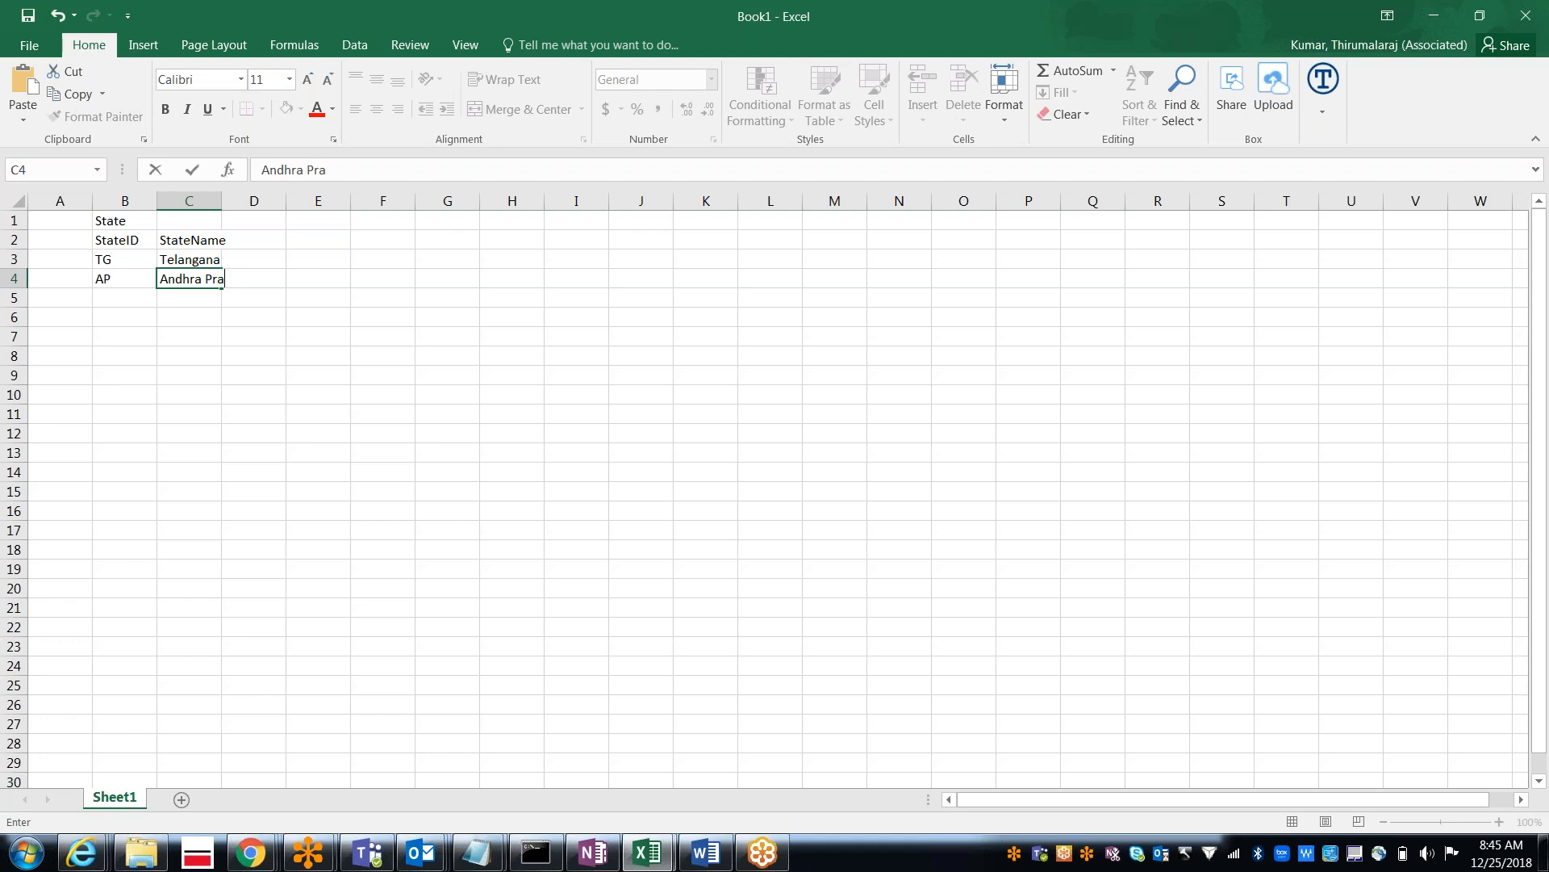
text(desh)
key(Return)
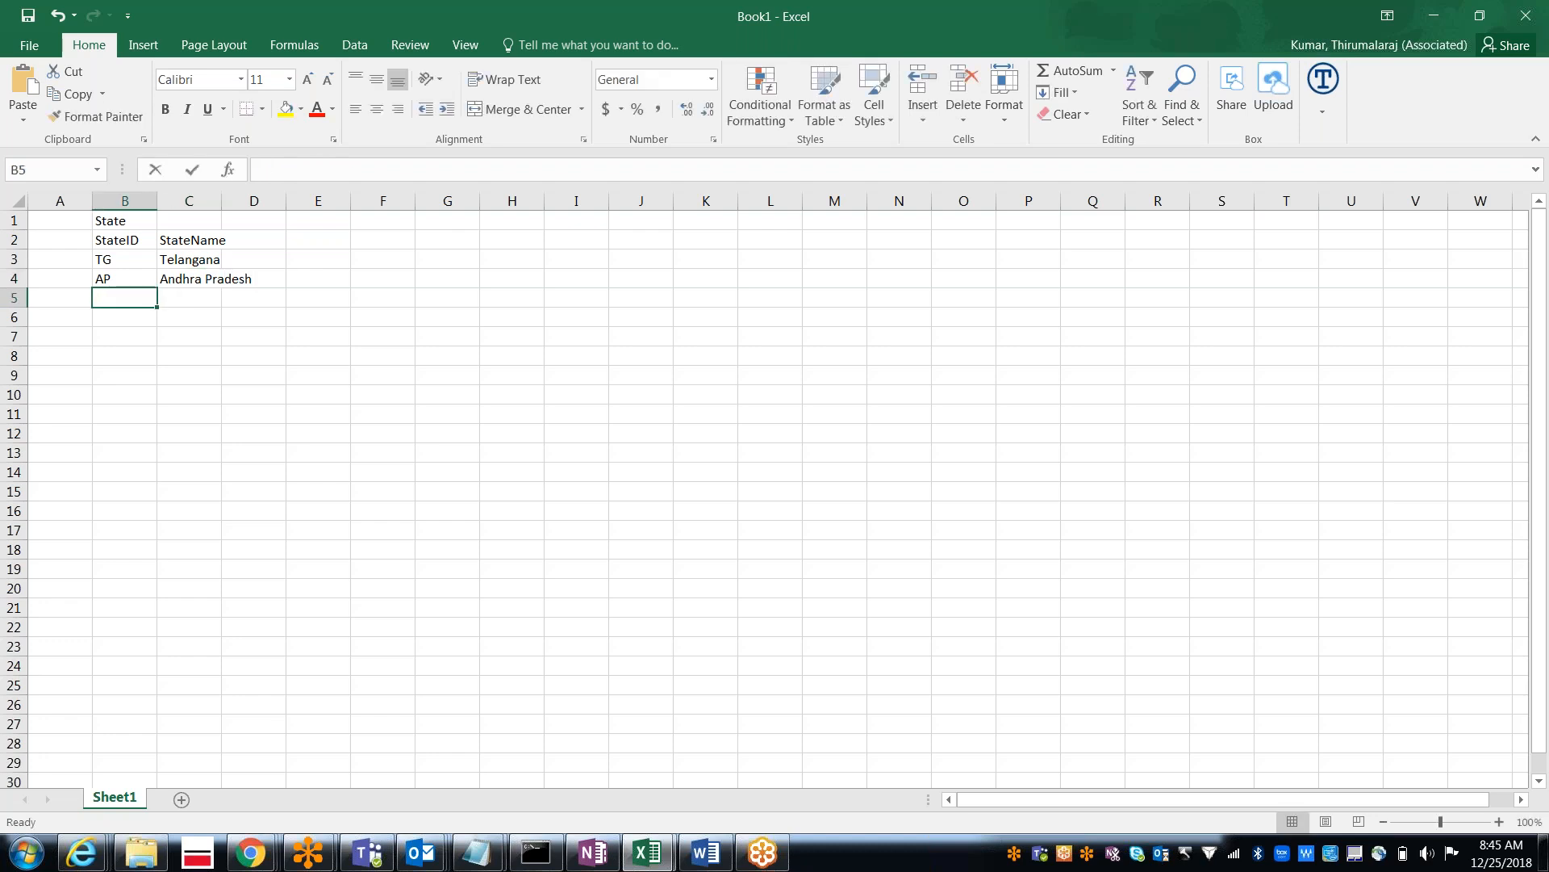
Step: Add the rows KA, Karnataka and MH, Maharashtra to the State table
text(KA)
key(Tab)
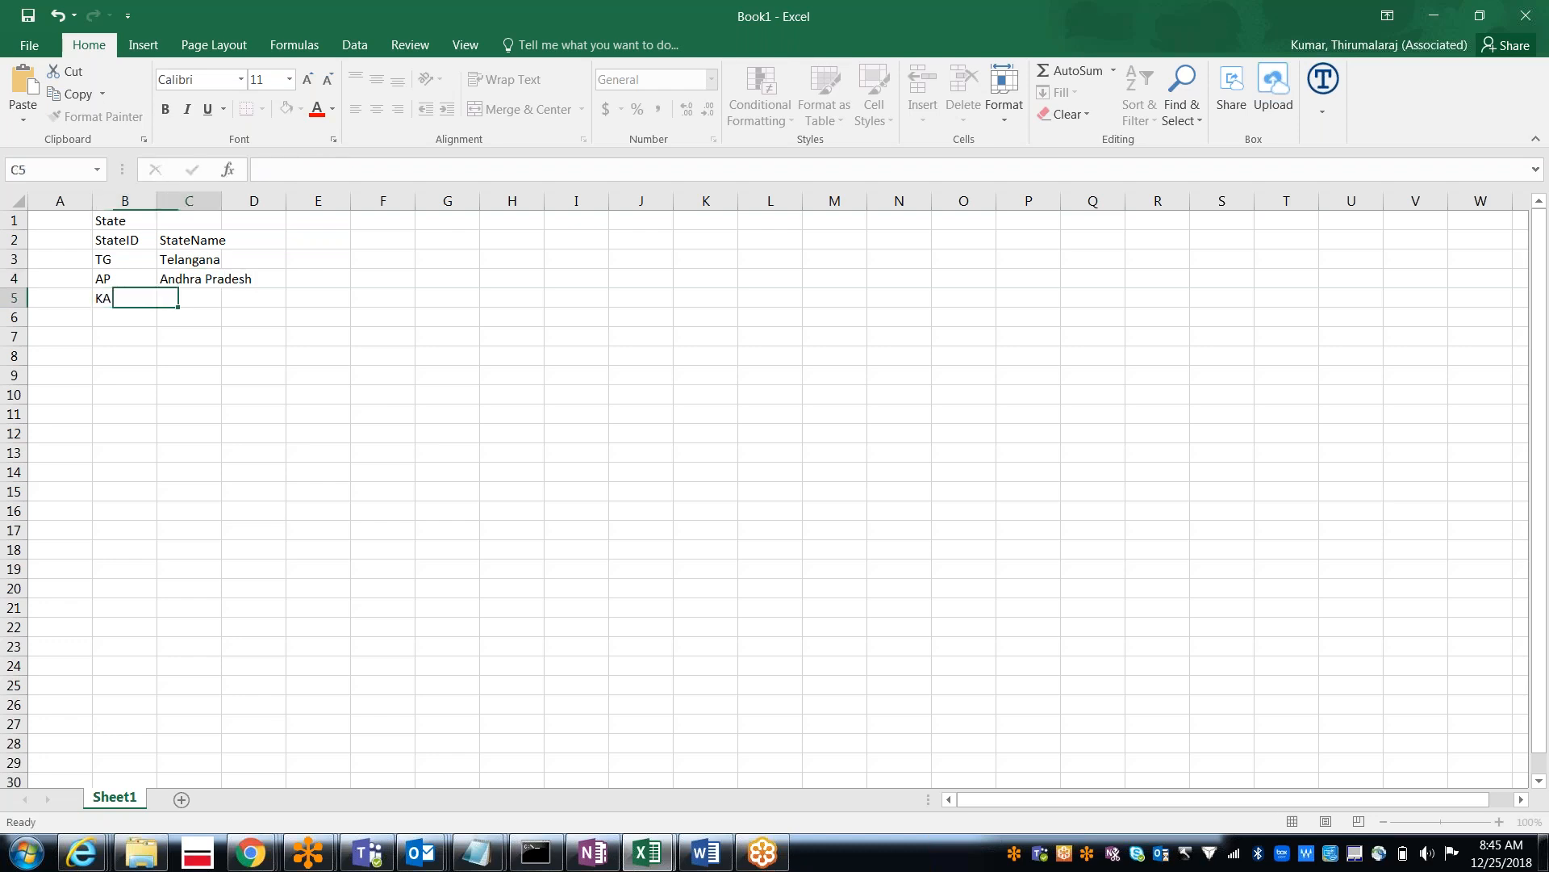
text(Karnataka)
key(Return)
text(MH)
key(ctrl+Return)
key(Tab)
text(Maharashtra)
key(Return)
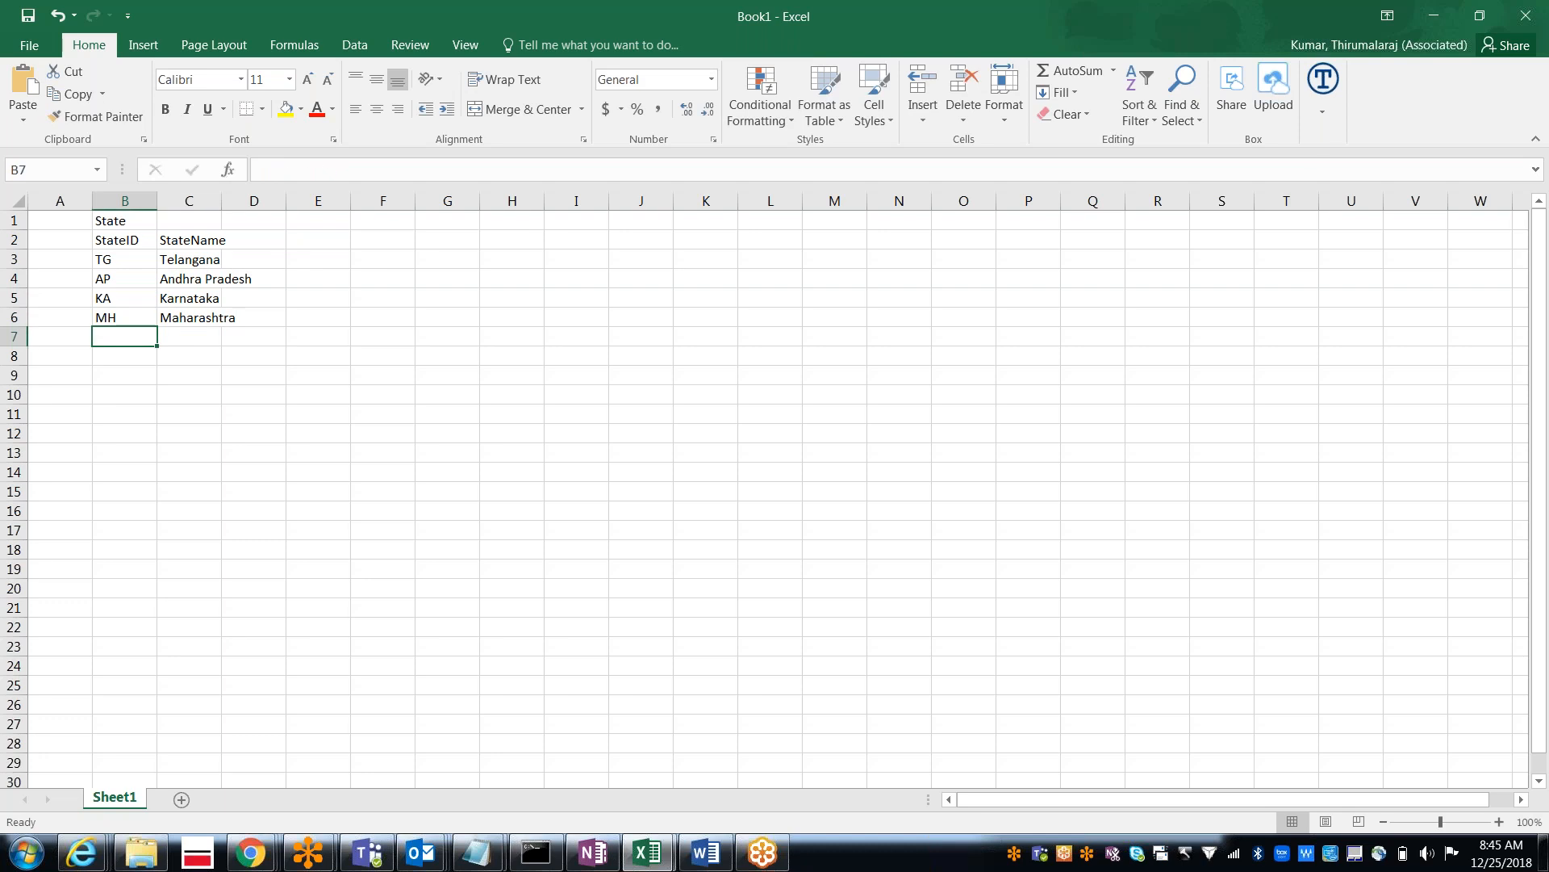
Step: Add the row UP, Uttar Pradesh to the State table and fit column C's width to its contents
text(UP)
key(Tab)
text(Ut)
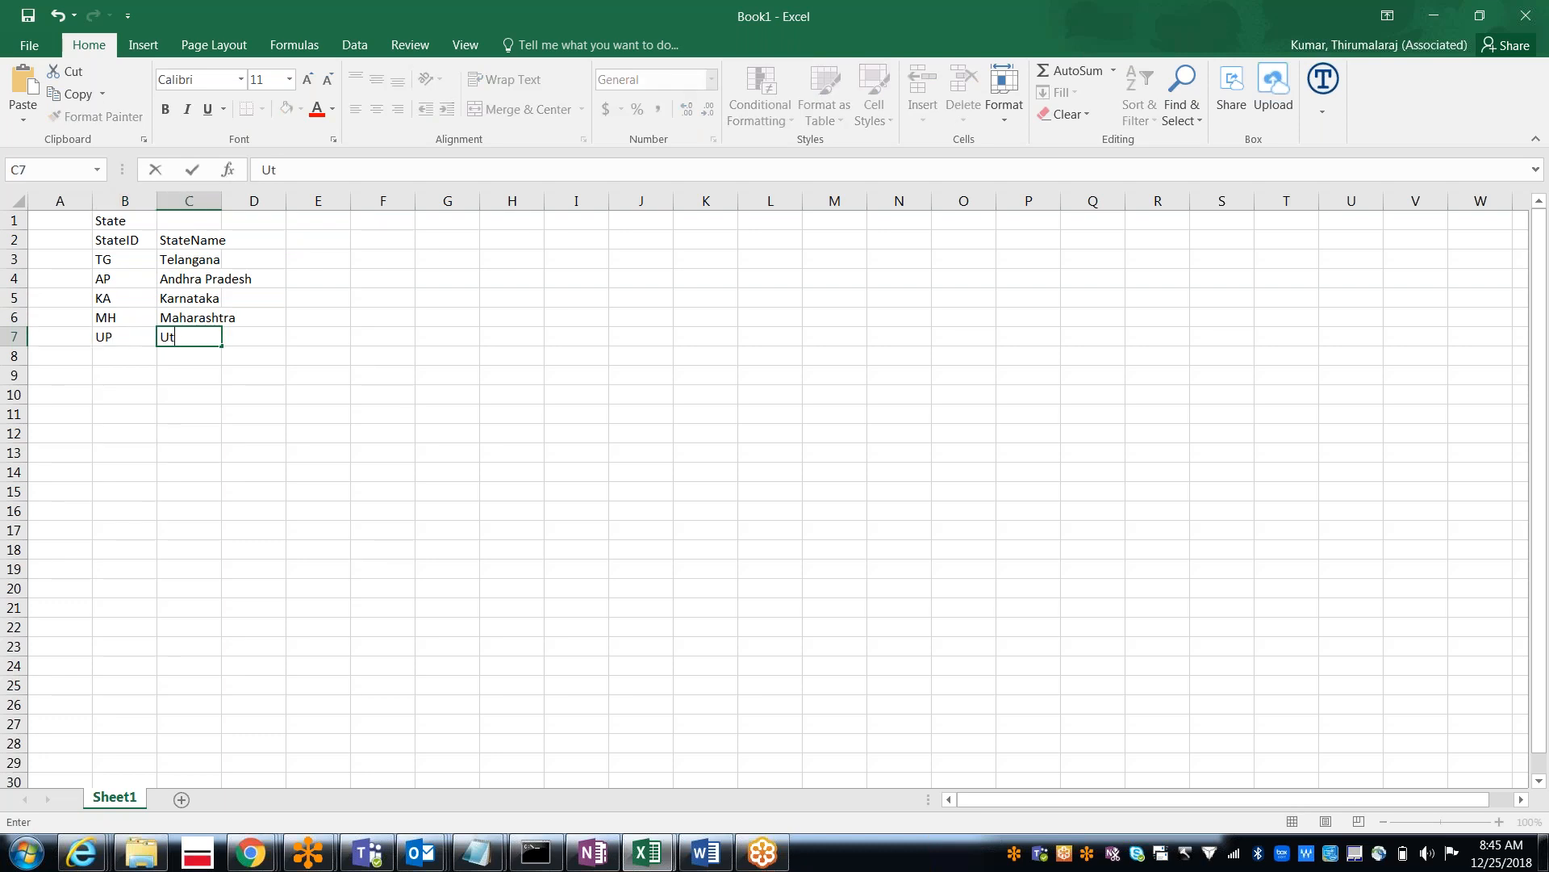
text(tar Pradesh)
key(Return)
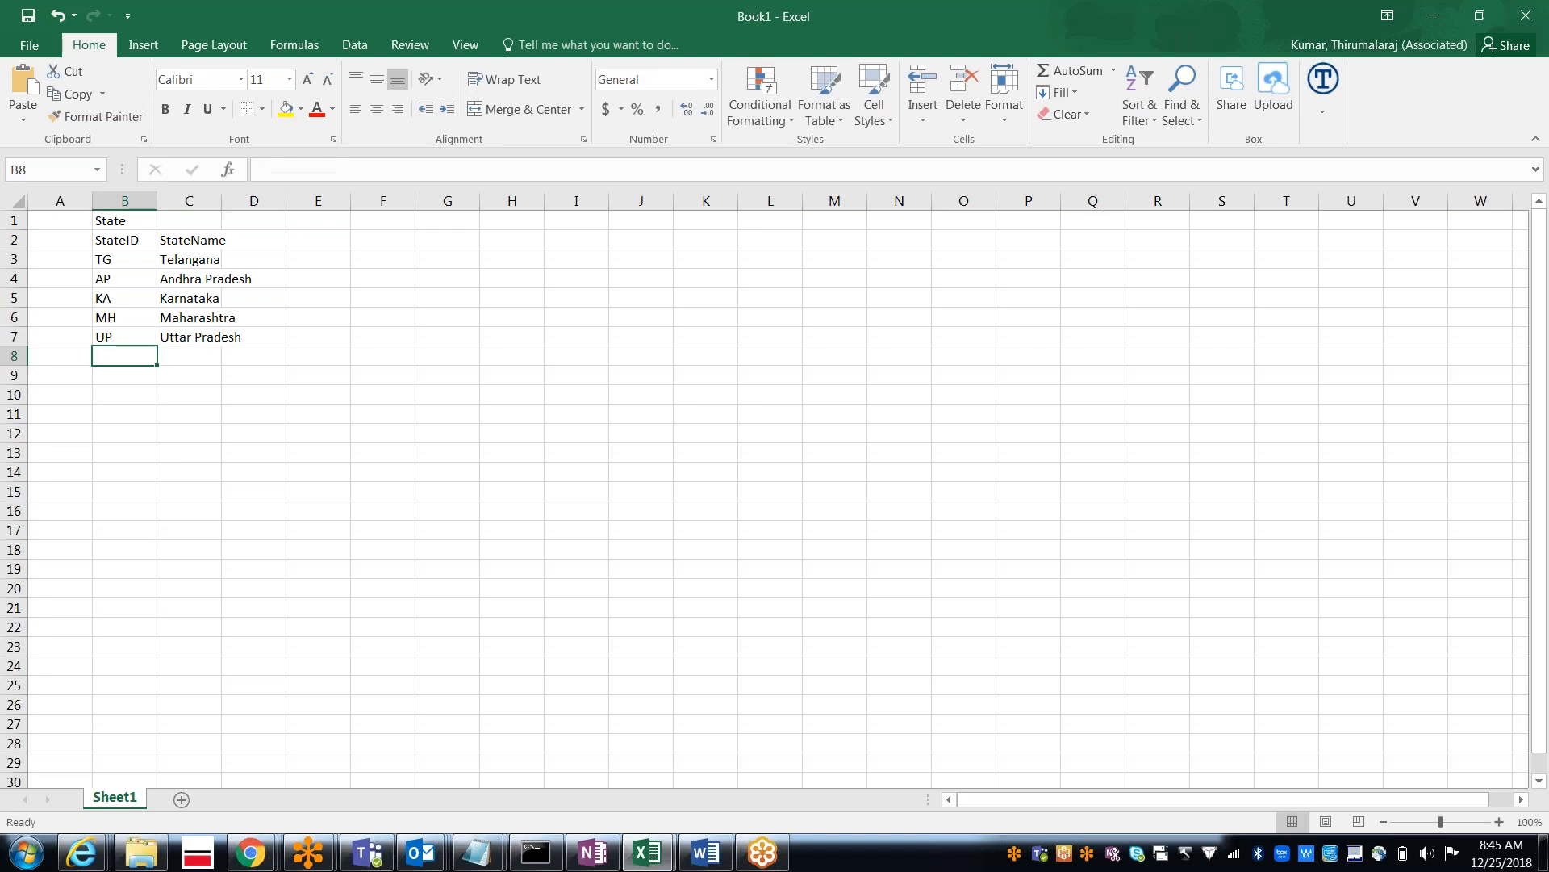
double_click(222, 204)
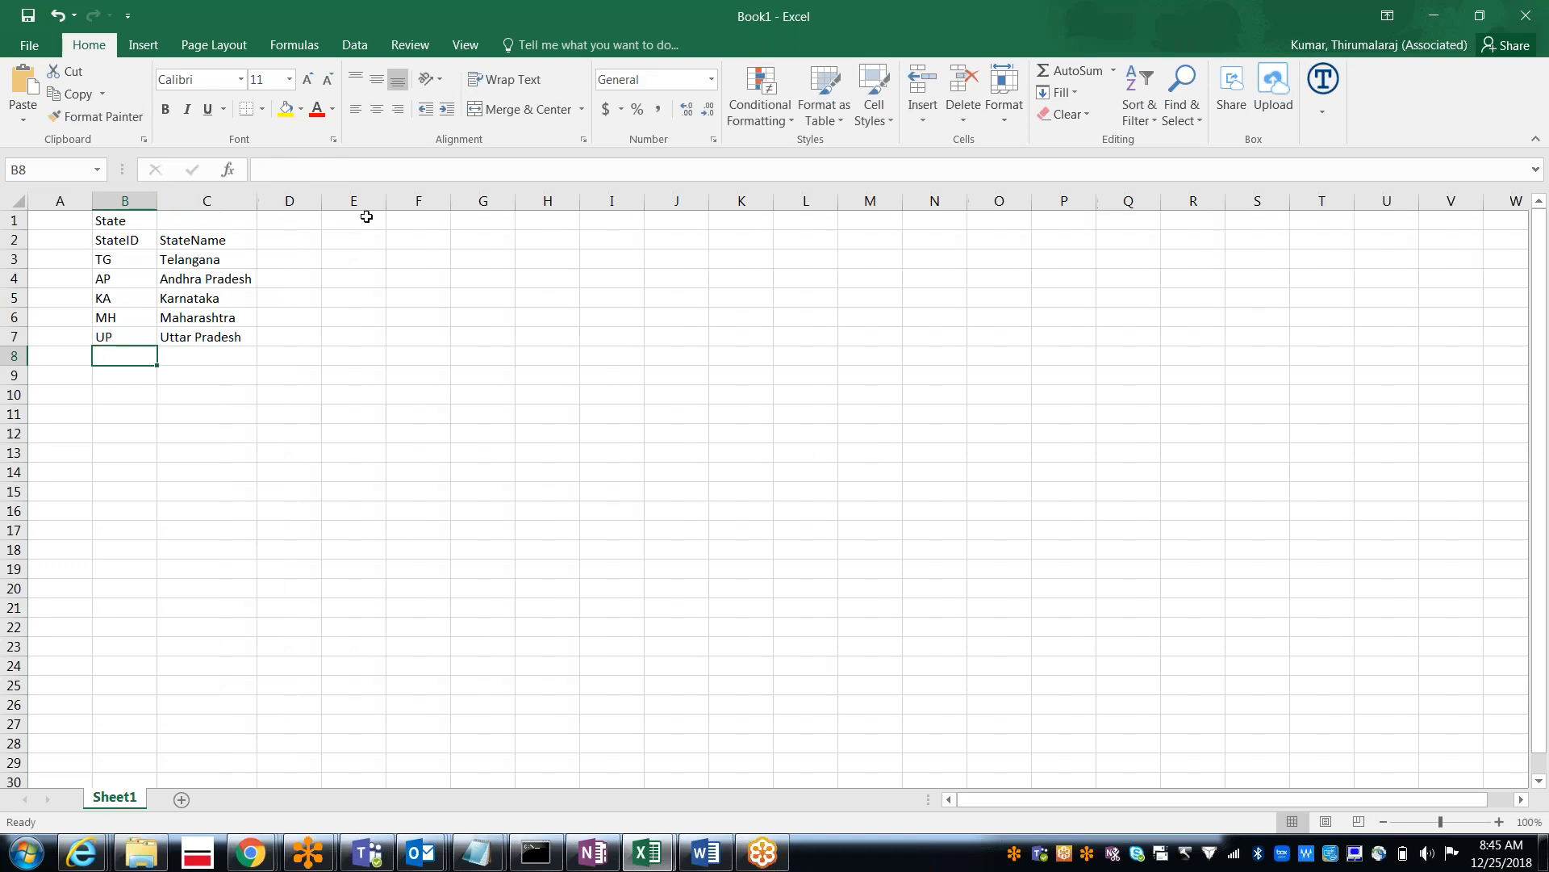
Step: Start a second table titled City in G1, with the headers CityID, CityName and StateID in row 2
click(467, 222)
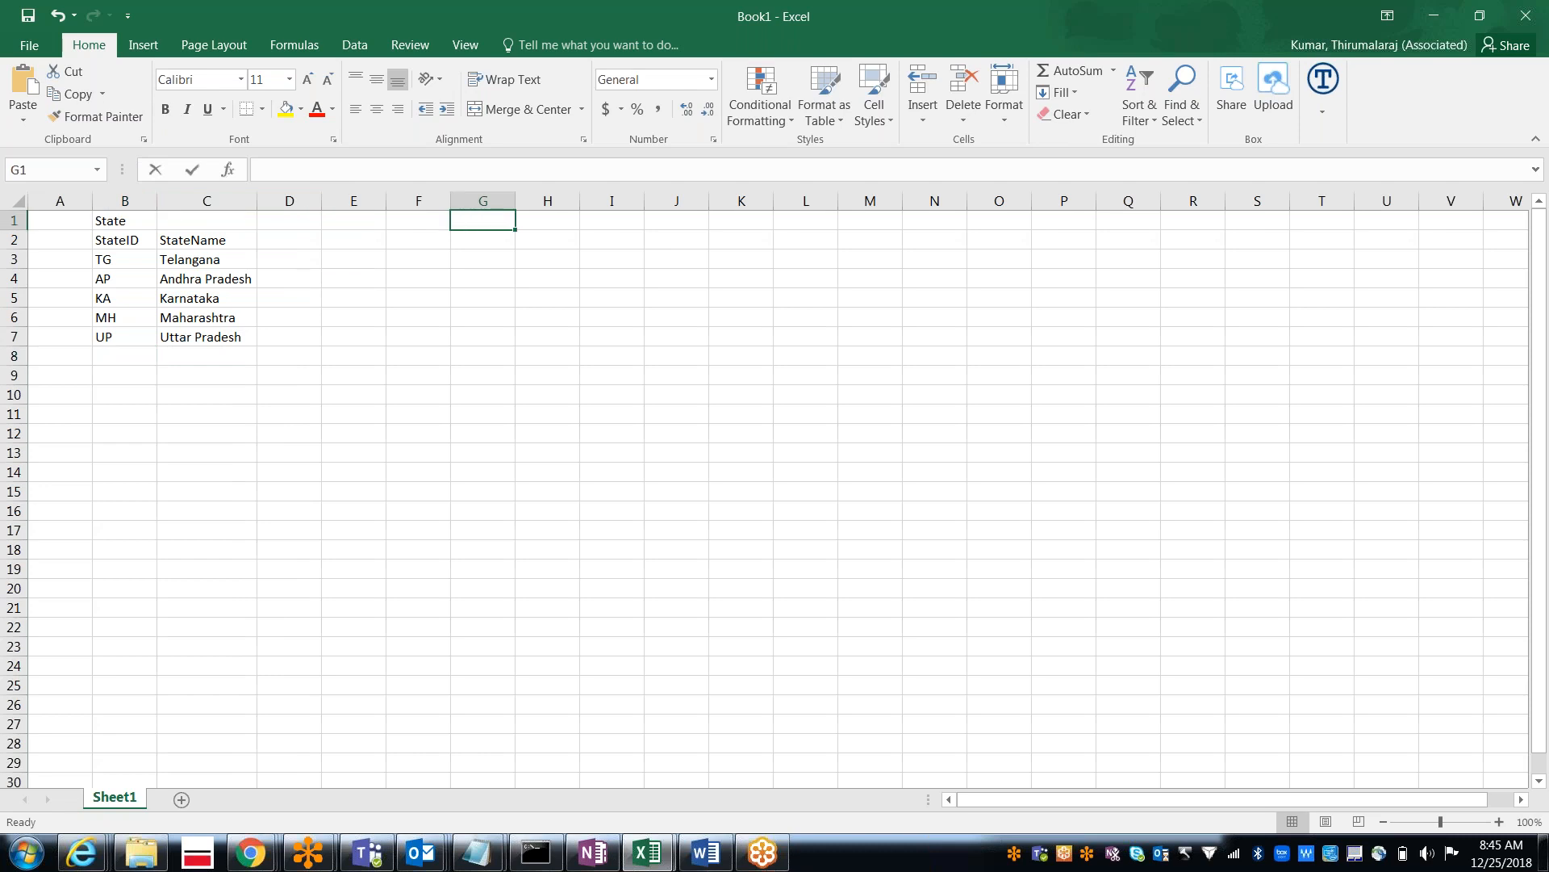
text(City)
key(Return)
text(CityID)
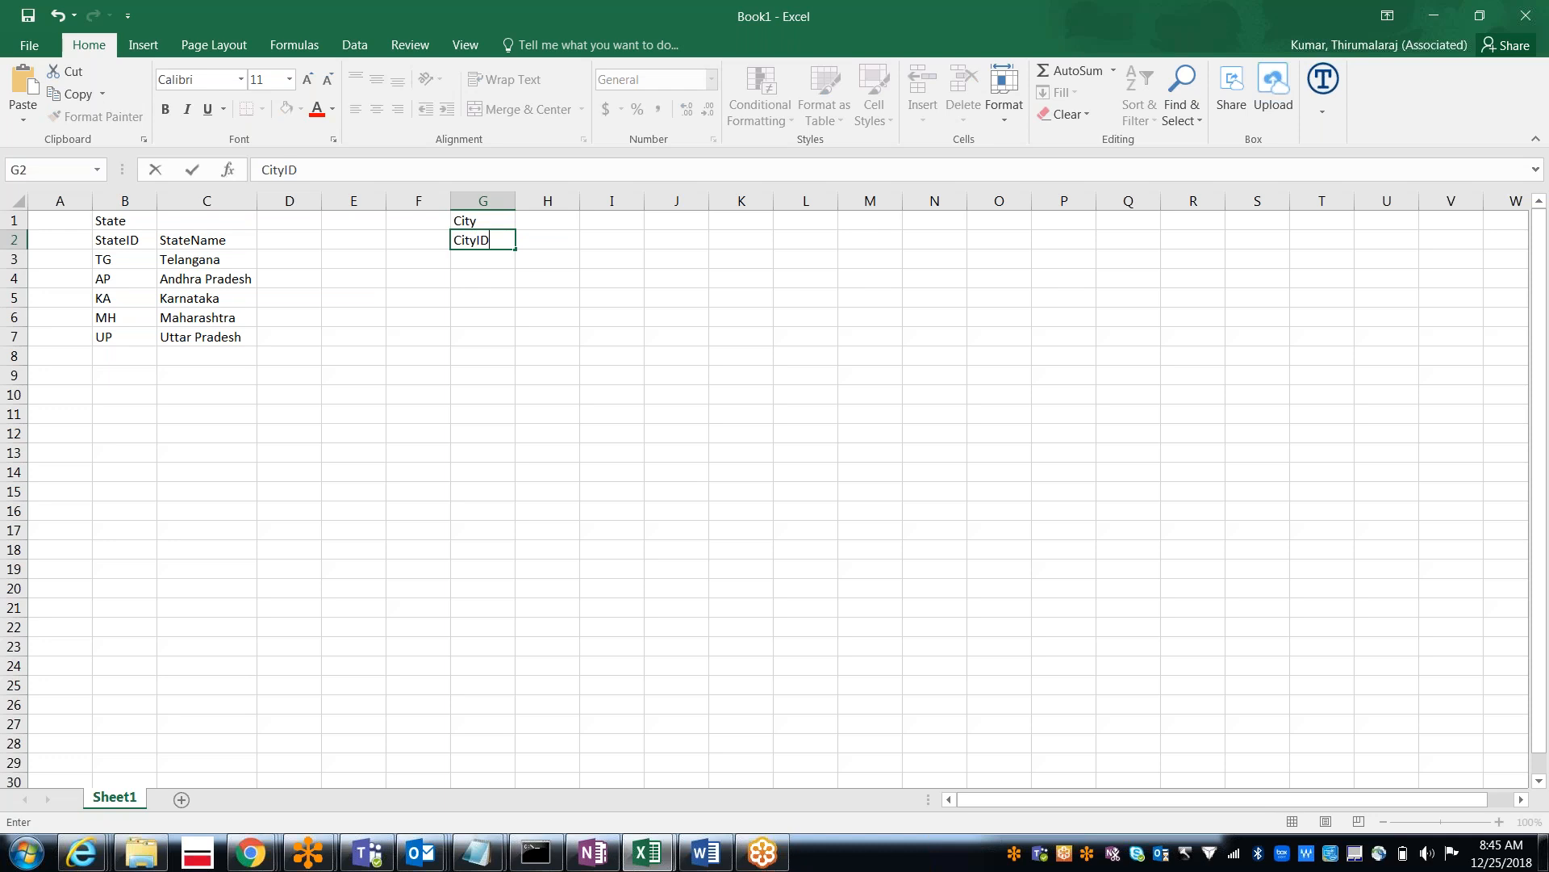
key(Tab)
text(CityName)
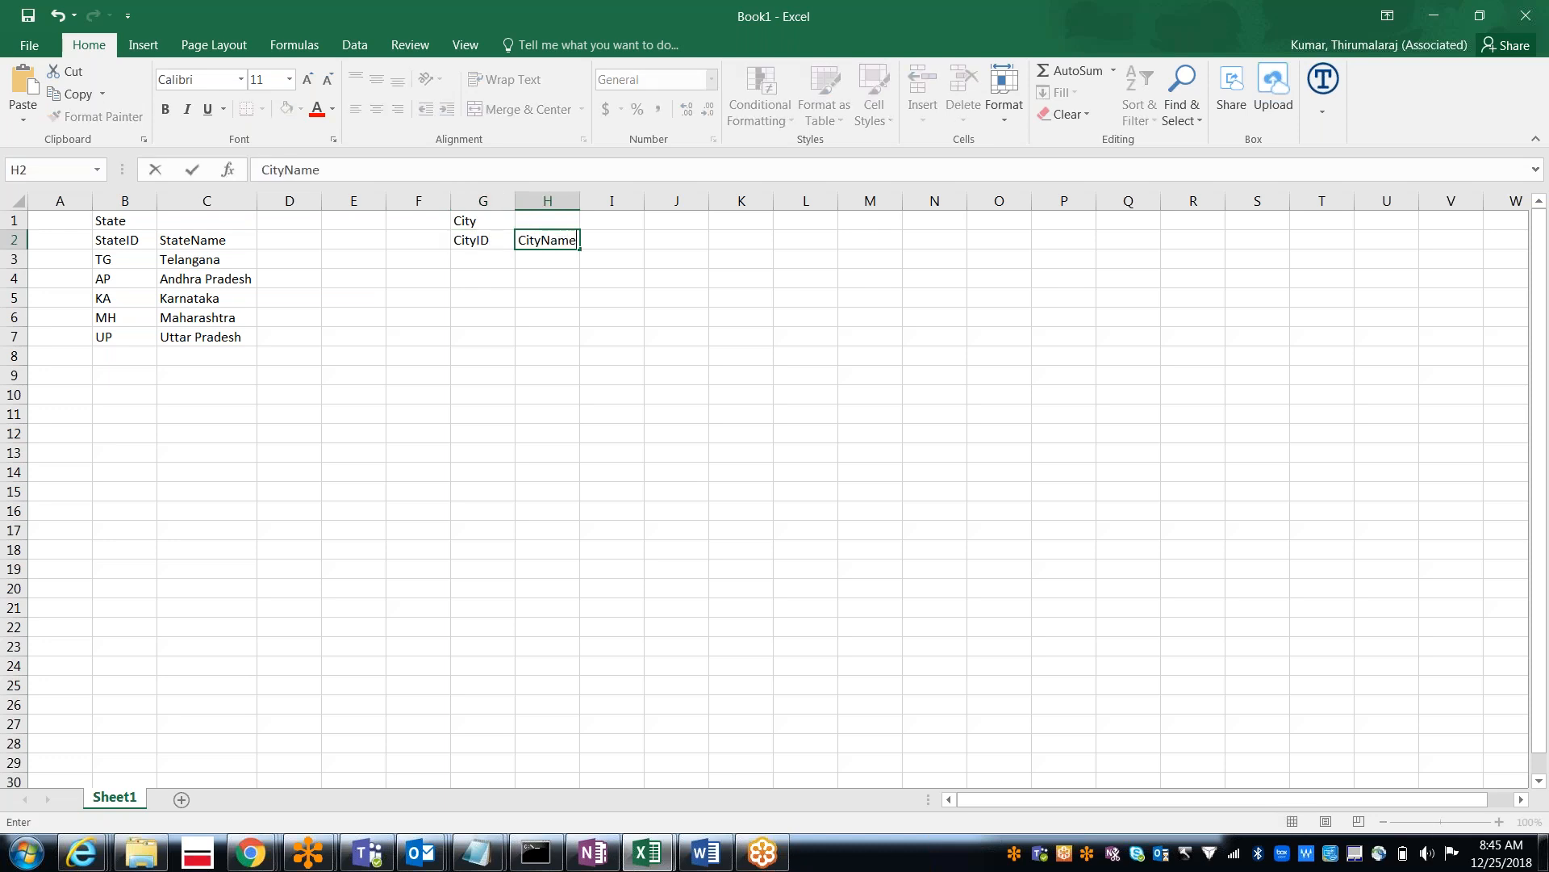
key(Tab)
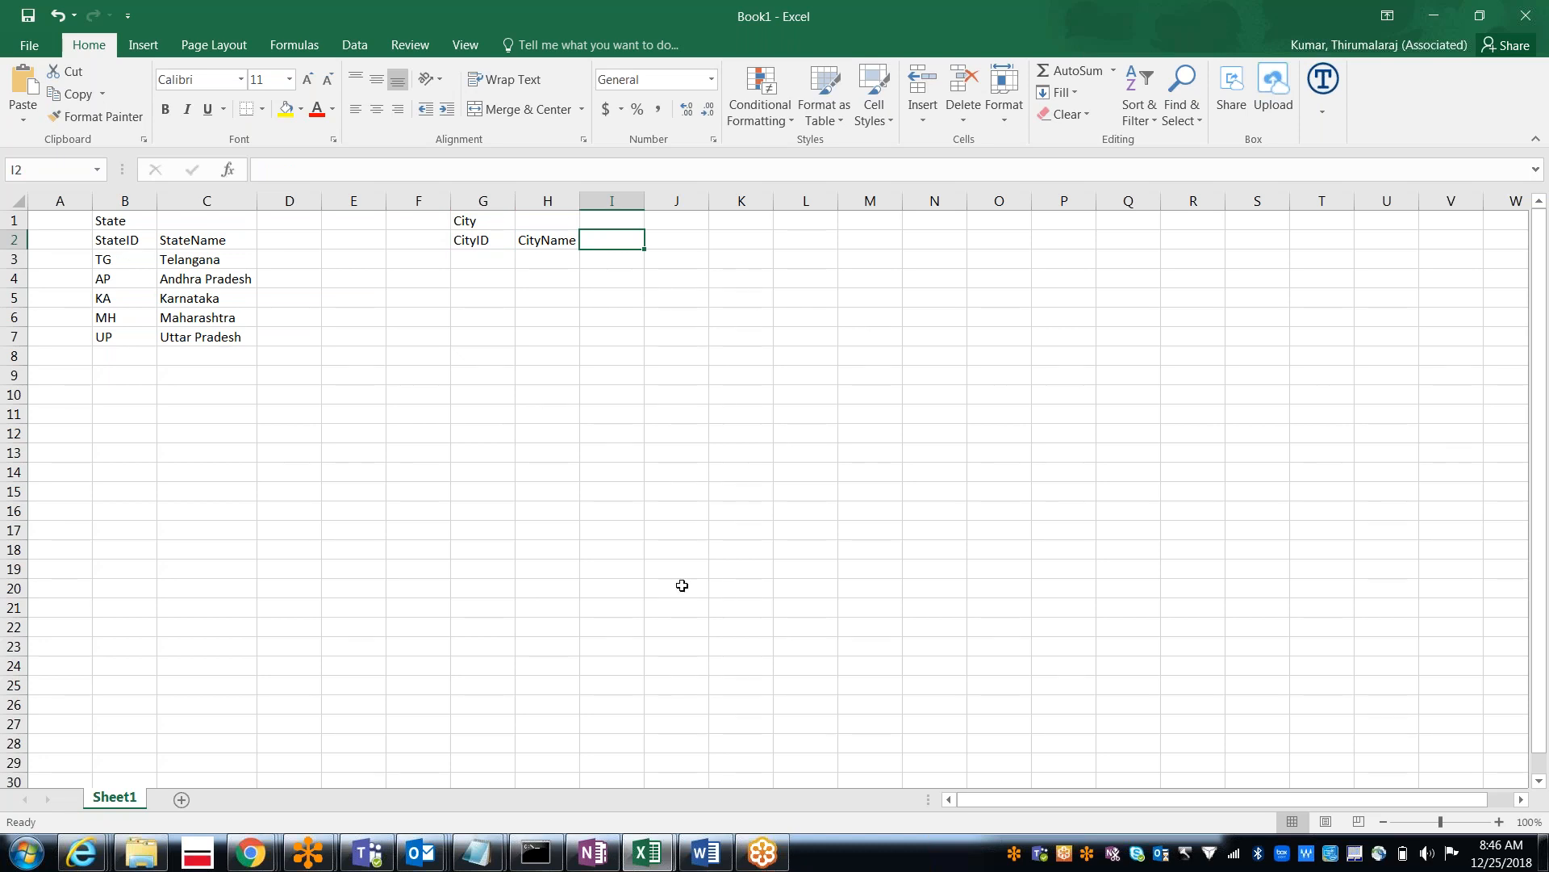
text(State)
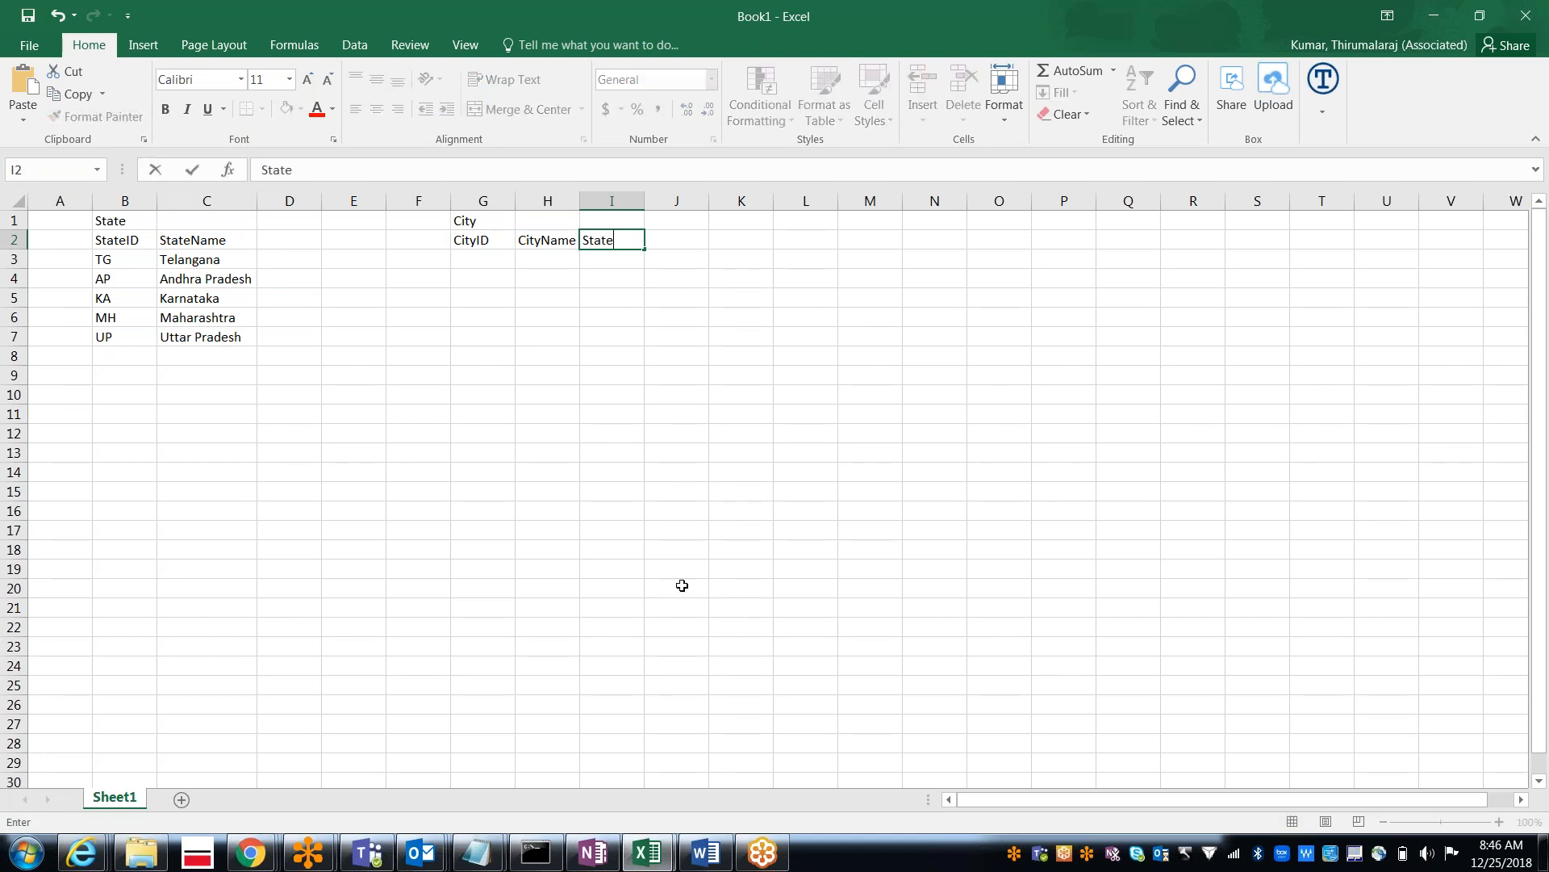
text(ID)
key(Return)
Step: Fill the first row of the City table with Hyd, Hyderabad and StateID TG
text(Hyd)
key(Tab)
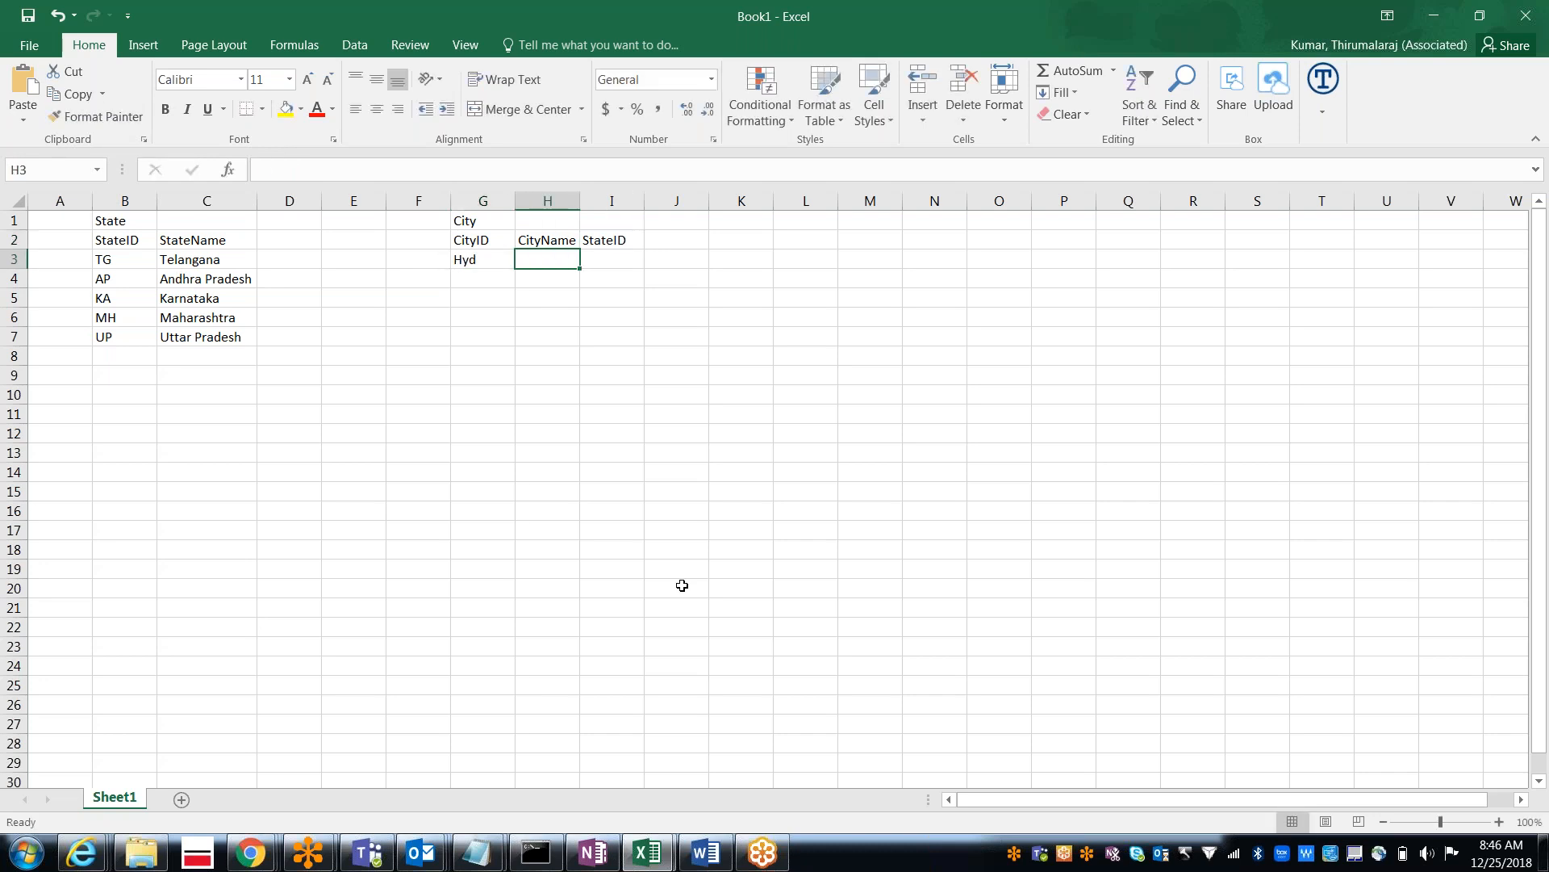
text(Hyderabad)
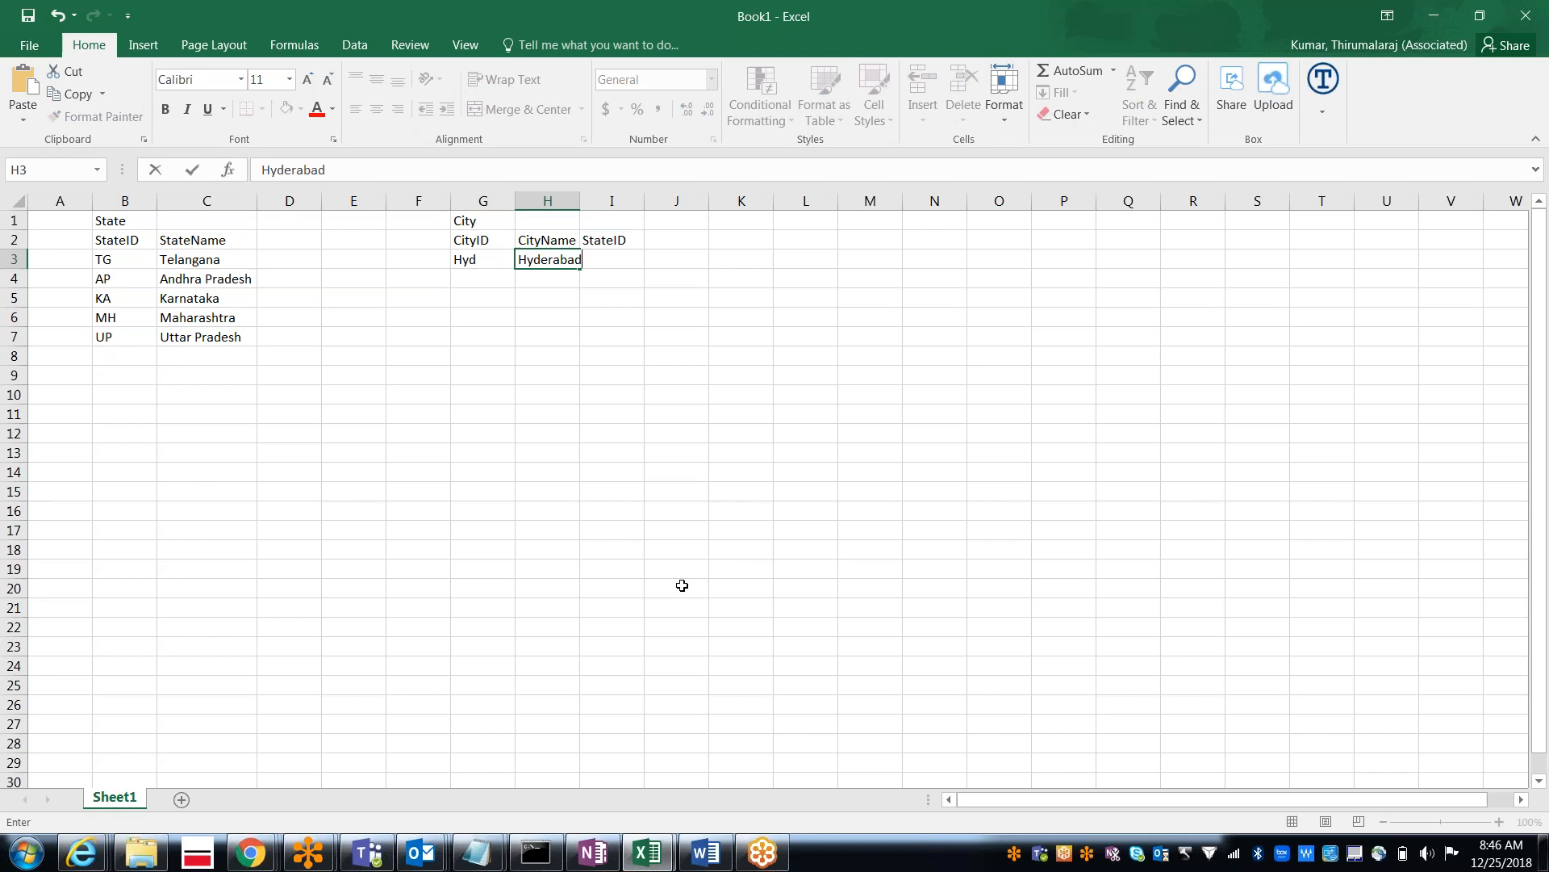
key(Tab)
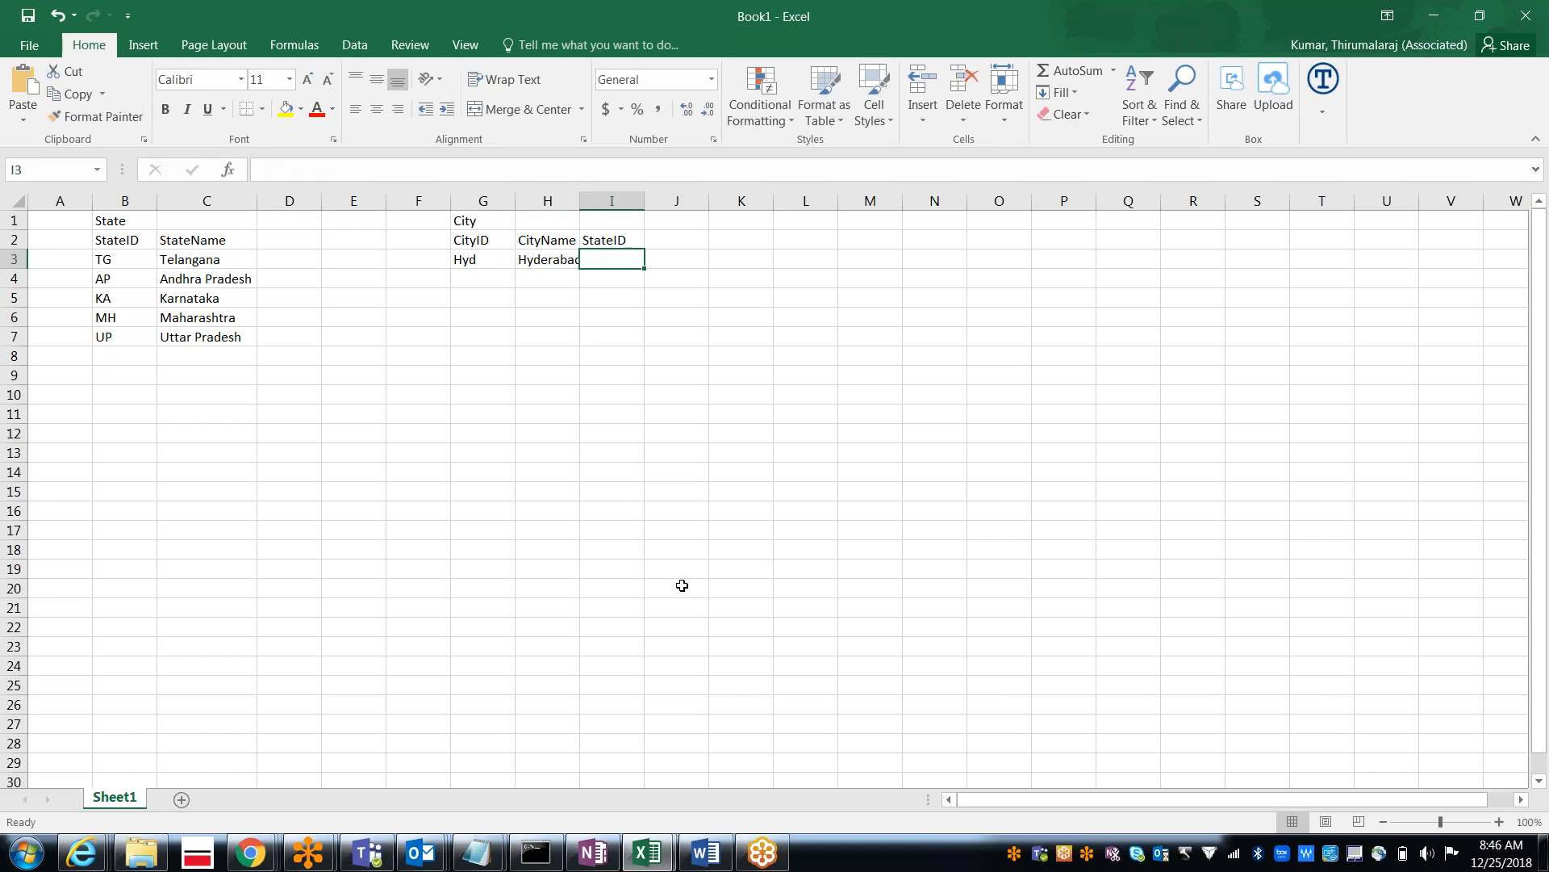
text(TG)
key(Return)
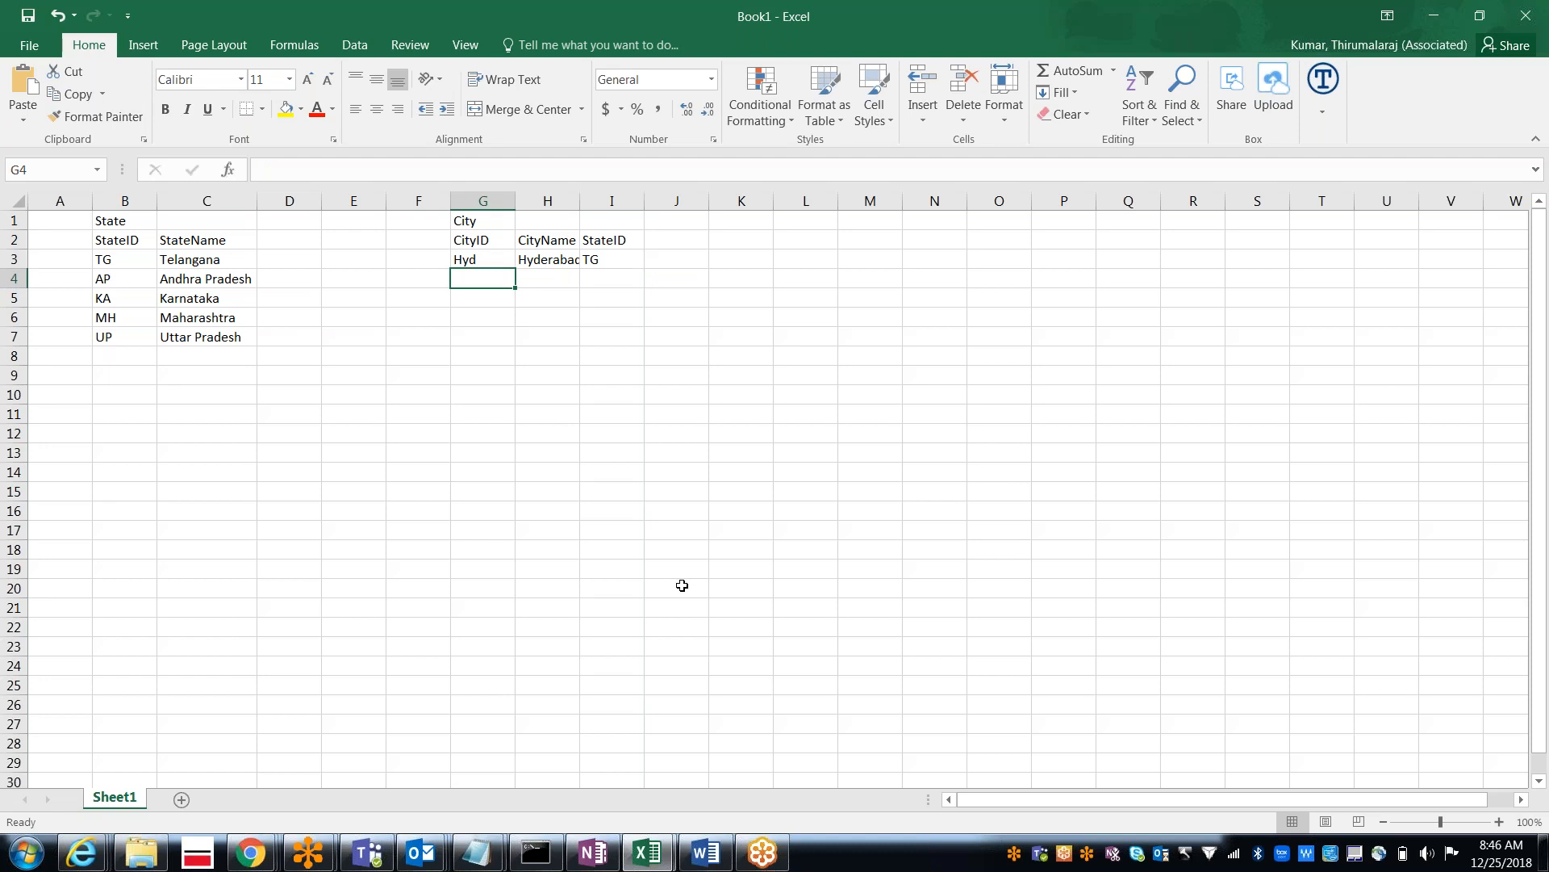
Step: Add the row Sec, Secunderabad, TG to the City table
text(Sec)
key(Tab)
text(Se)
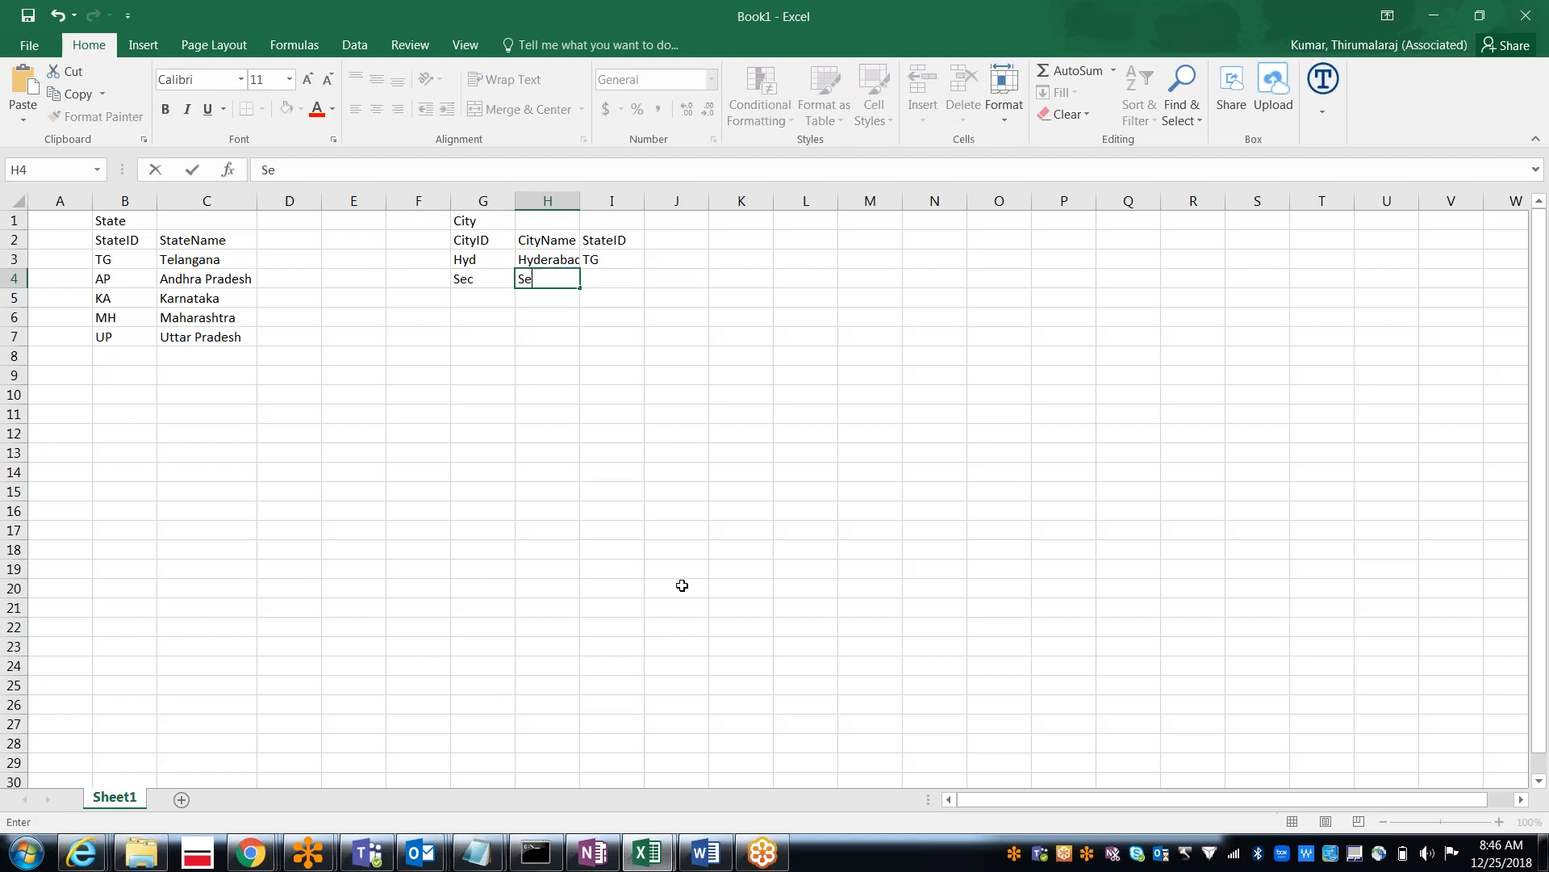
text(cunderabad)
key(Tab)
text(TG)
key(Return)
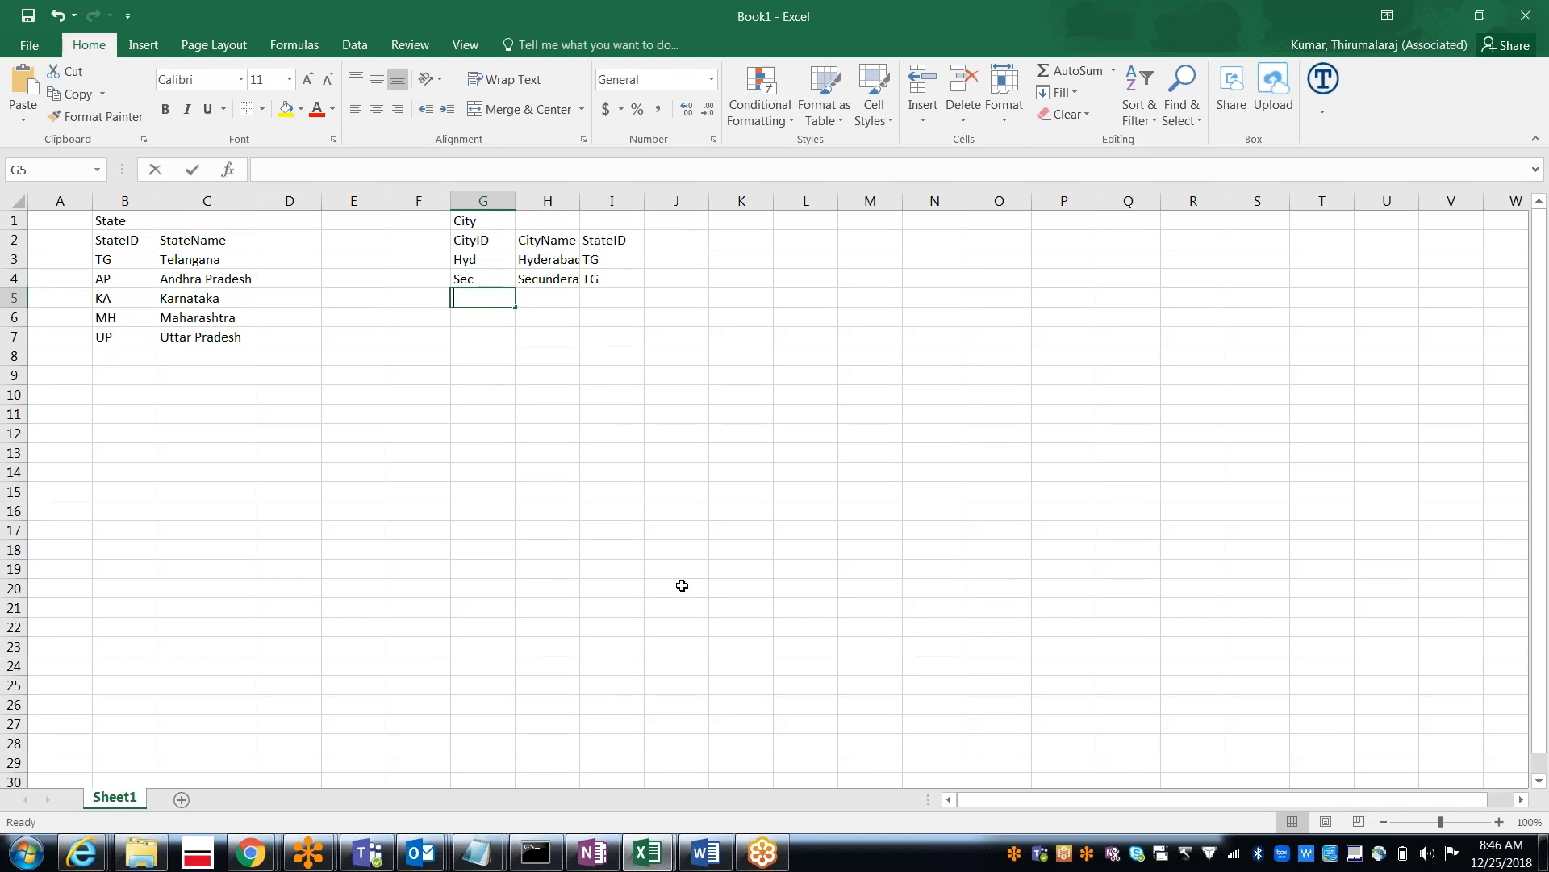
Step: Enter KA and Kammam in the next City row without a StateID, and fit column H's width to its contents
text(KA)
key(Tab)
text(Kamm)
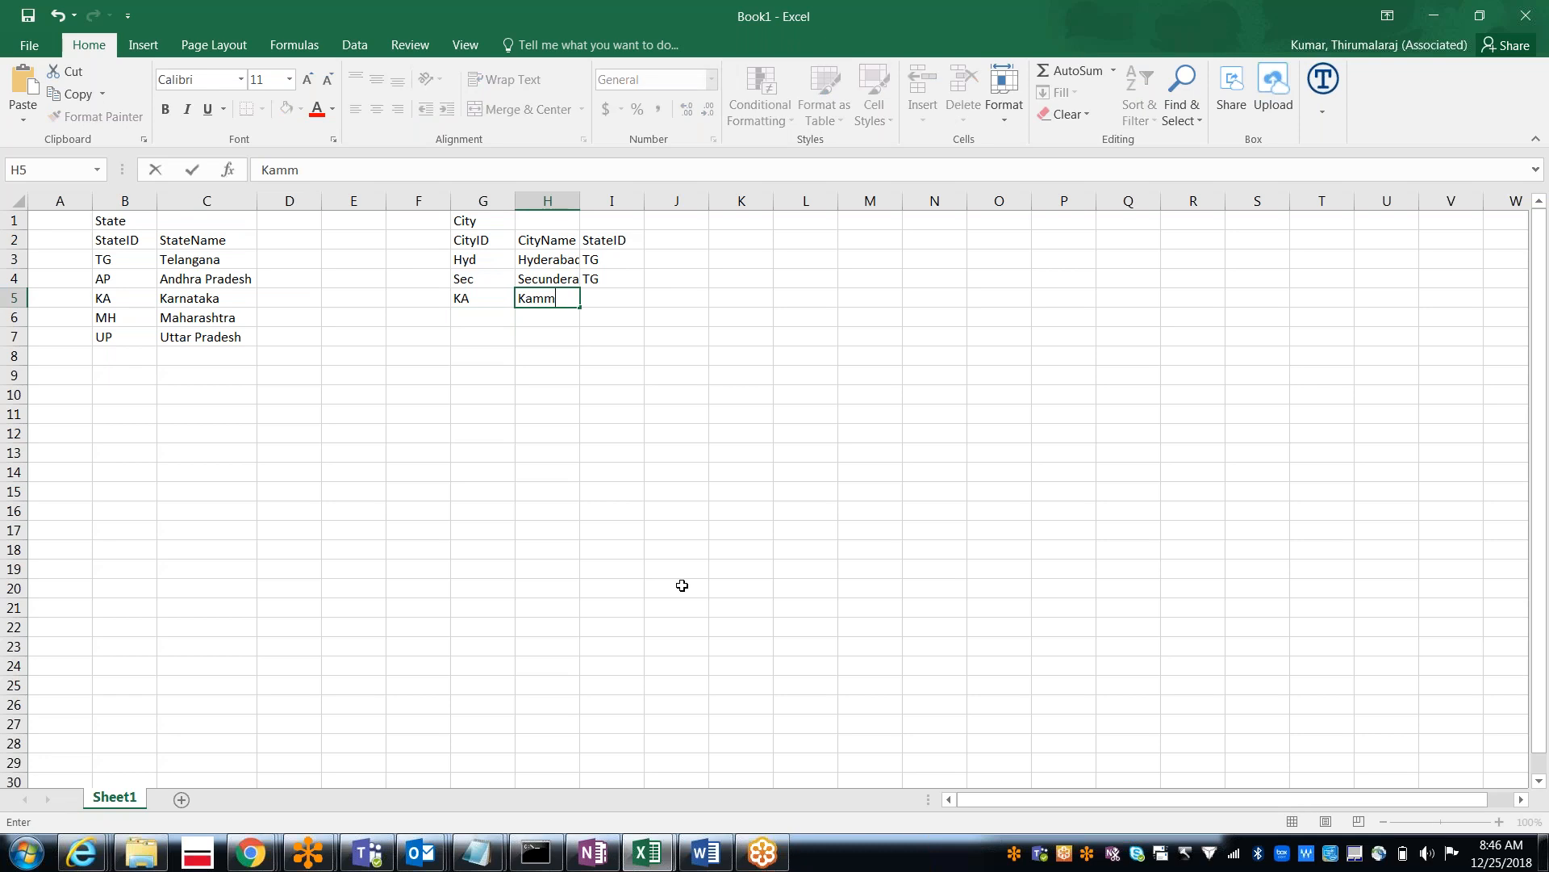
text(am)
key(Return)
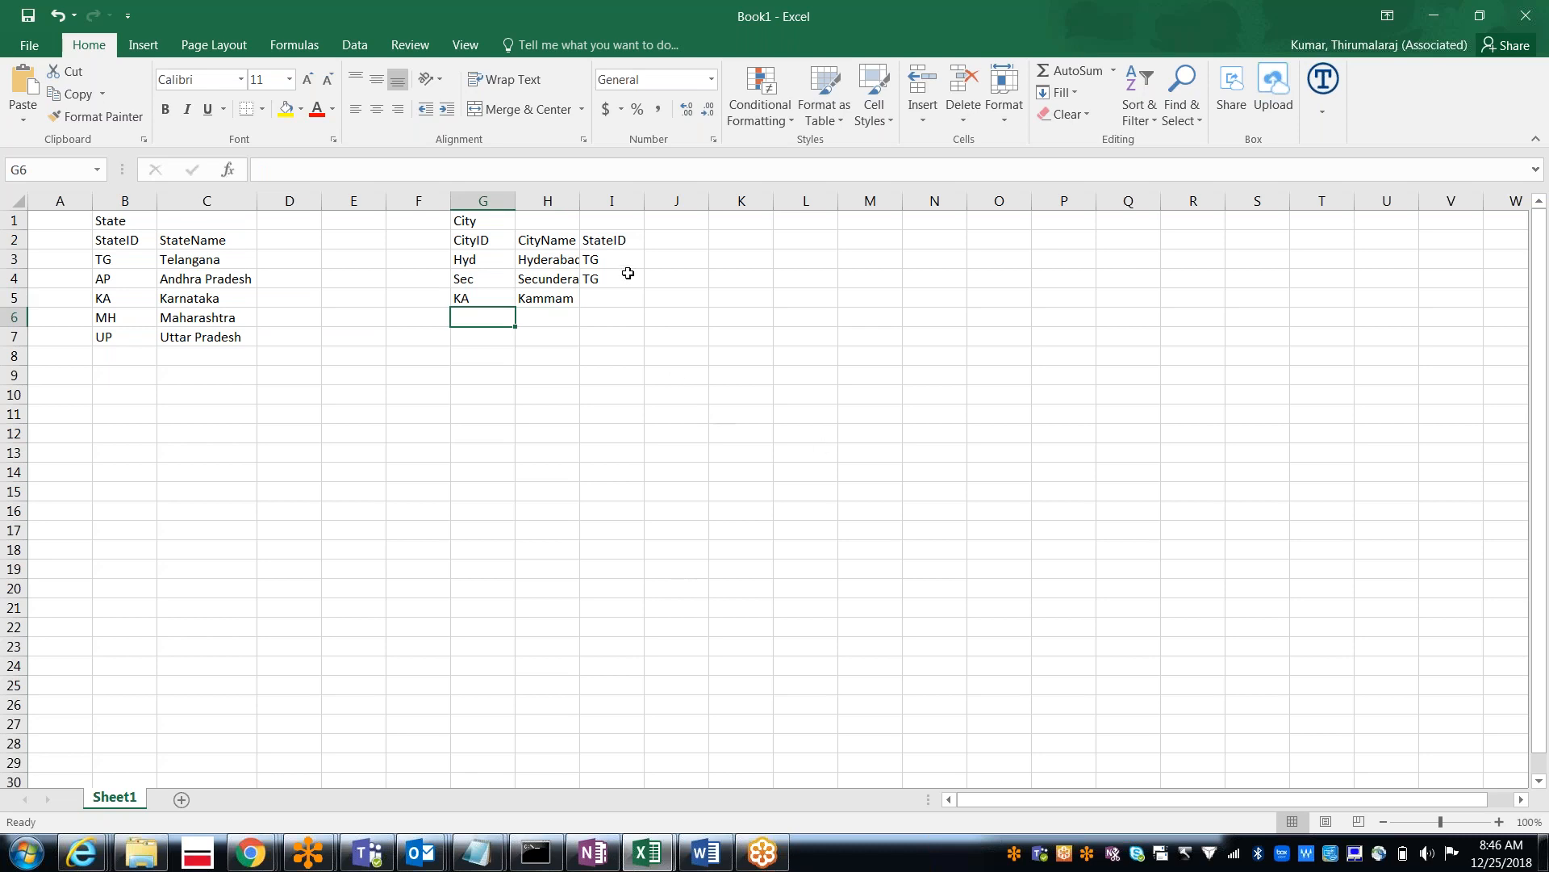
double_click(578, 205)
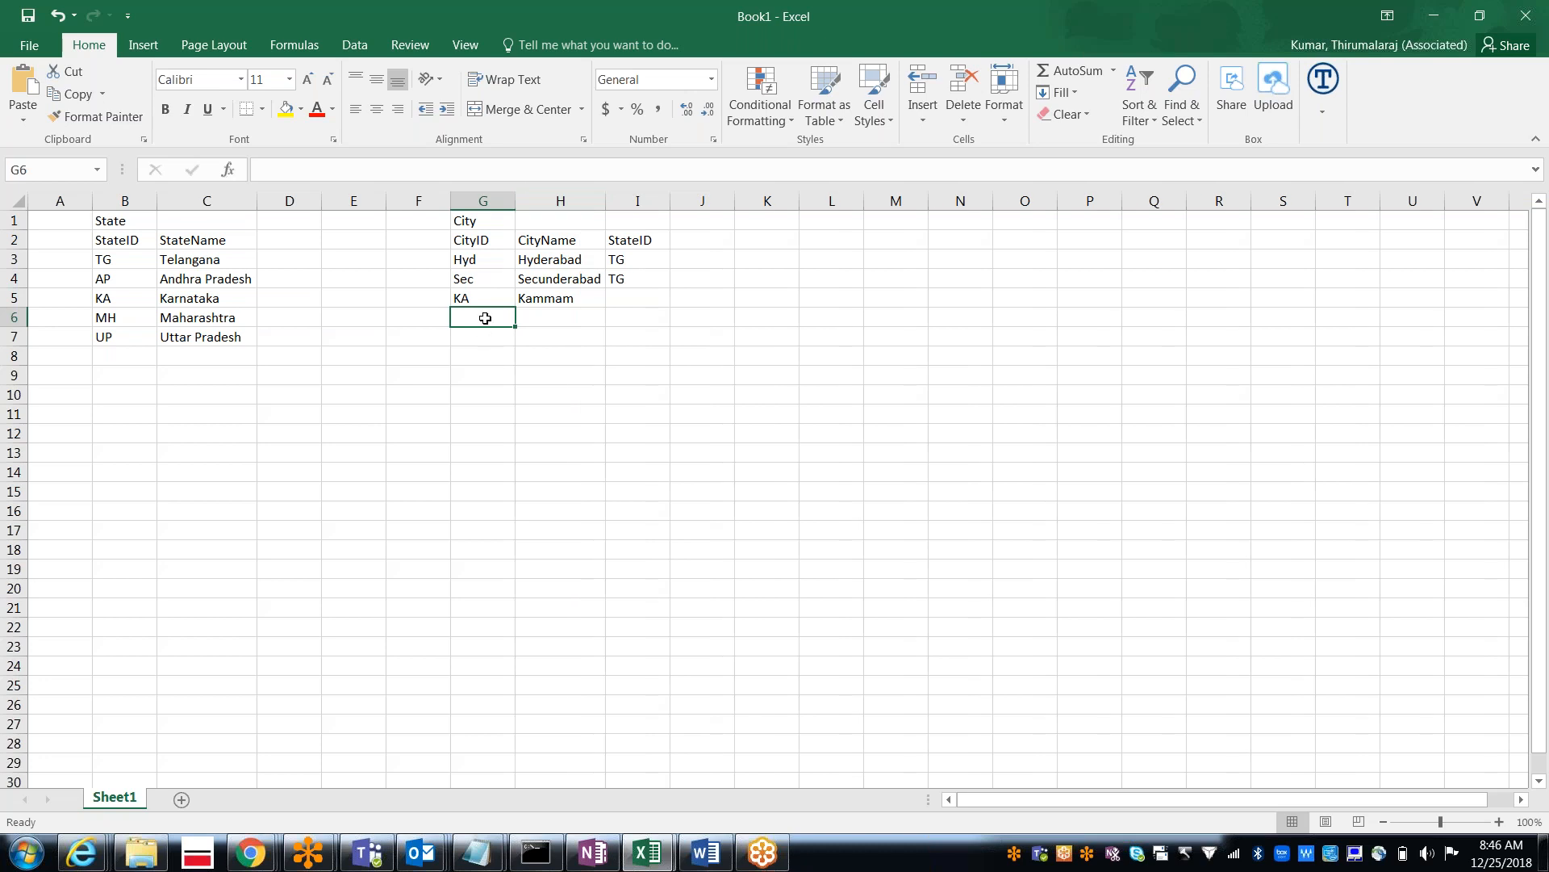
Step: Add the row PN, Pune, MH to the City table
text(Pune)
key(BackSpace)
key(BackSpace)
key(BackSpace)
text(N)
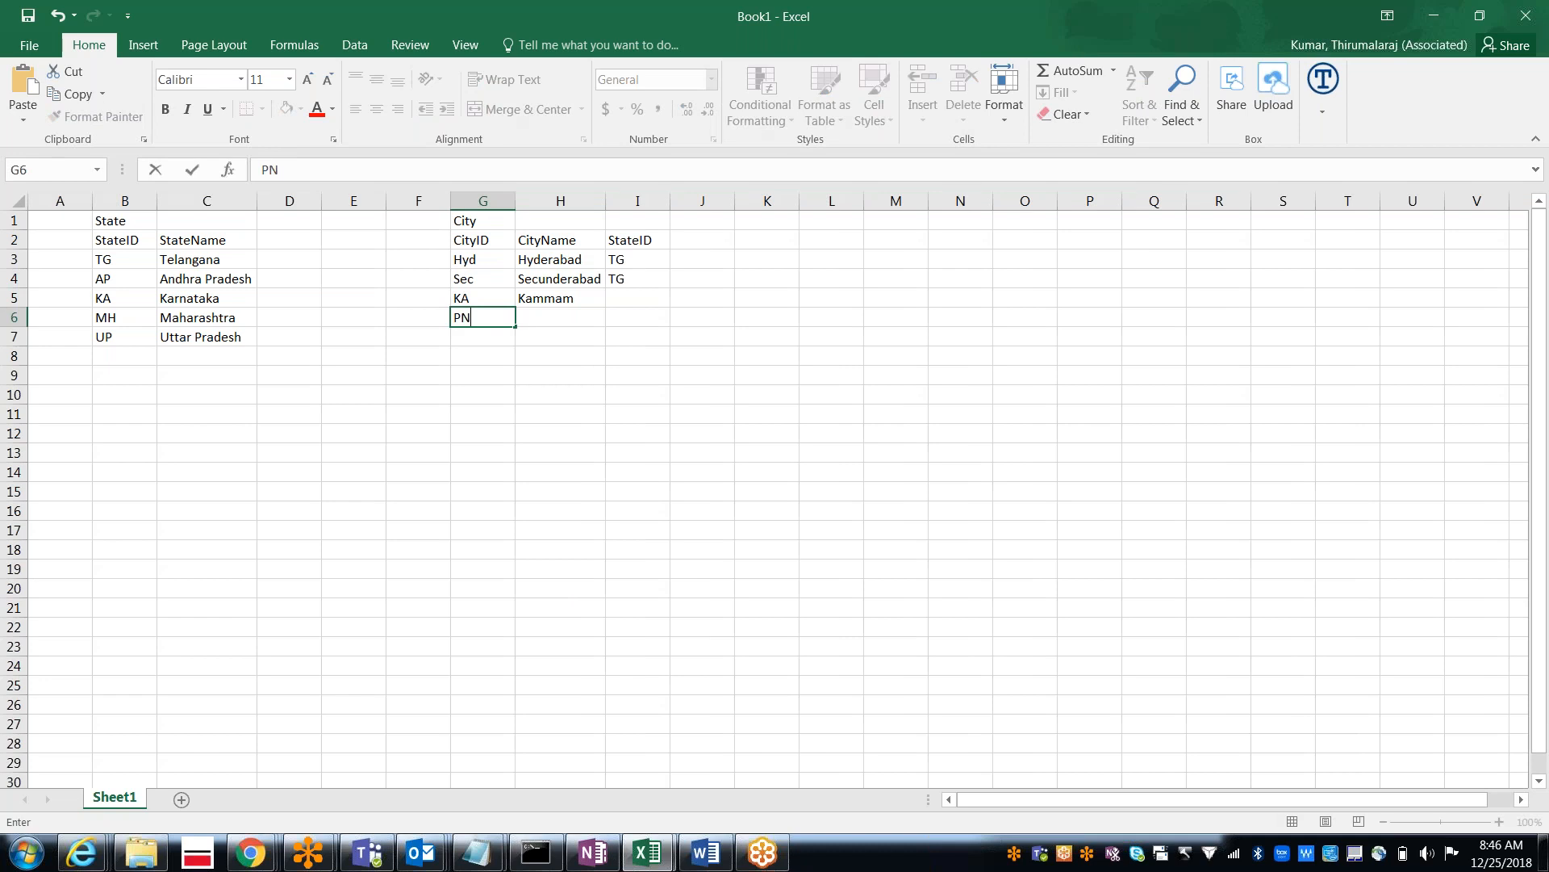
key(Tab)
text(Pune)
key(Tab)
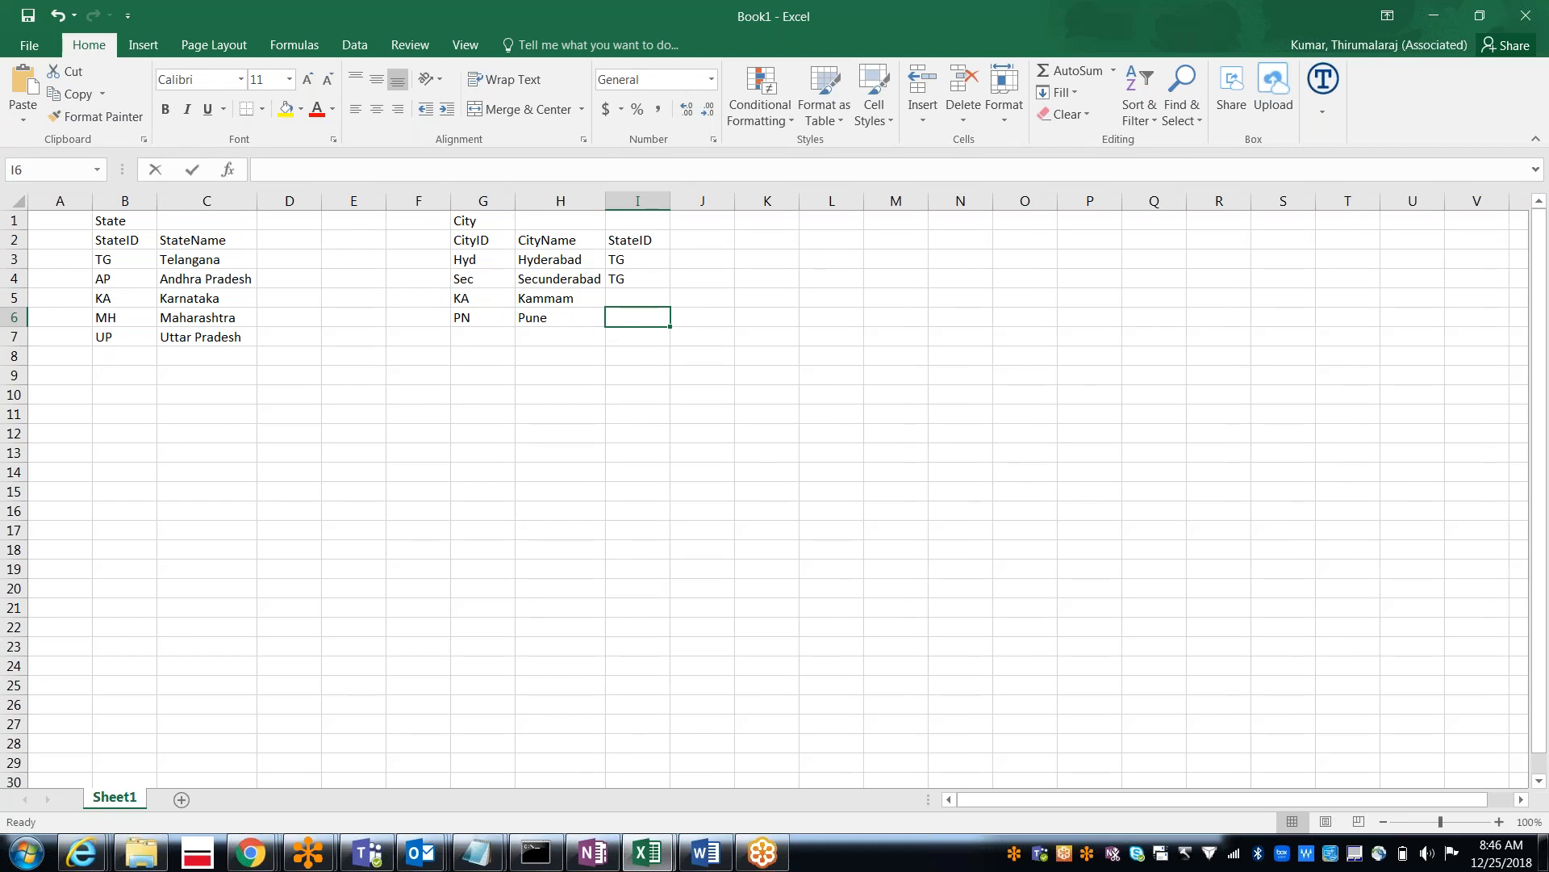
text(MH)
Step: Fill in the missing StateID of the Kammam row with TG
key(Up)
text(TG)
key(Return)
Step: Add the row Mu, Mumbai, MH to the City table
key(Return)
key(Left)
key(Left)
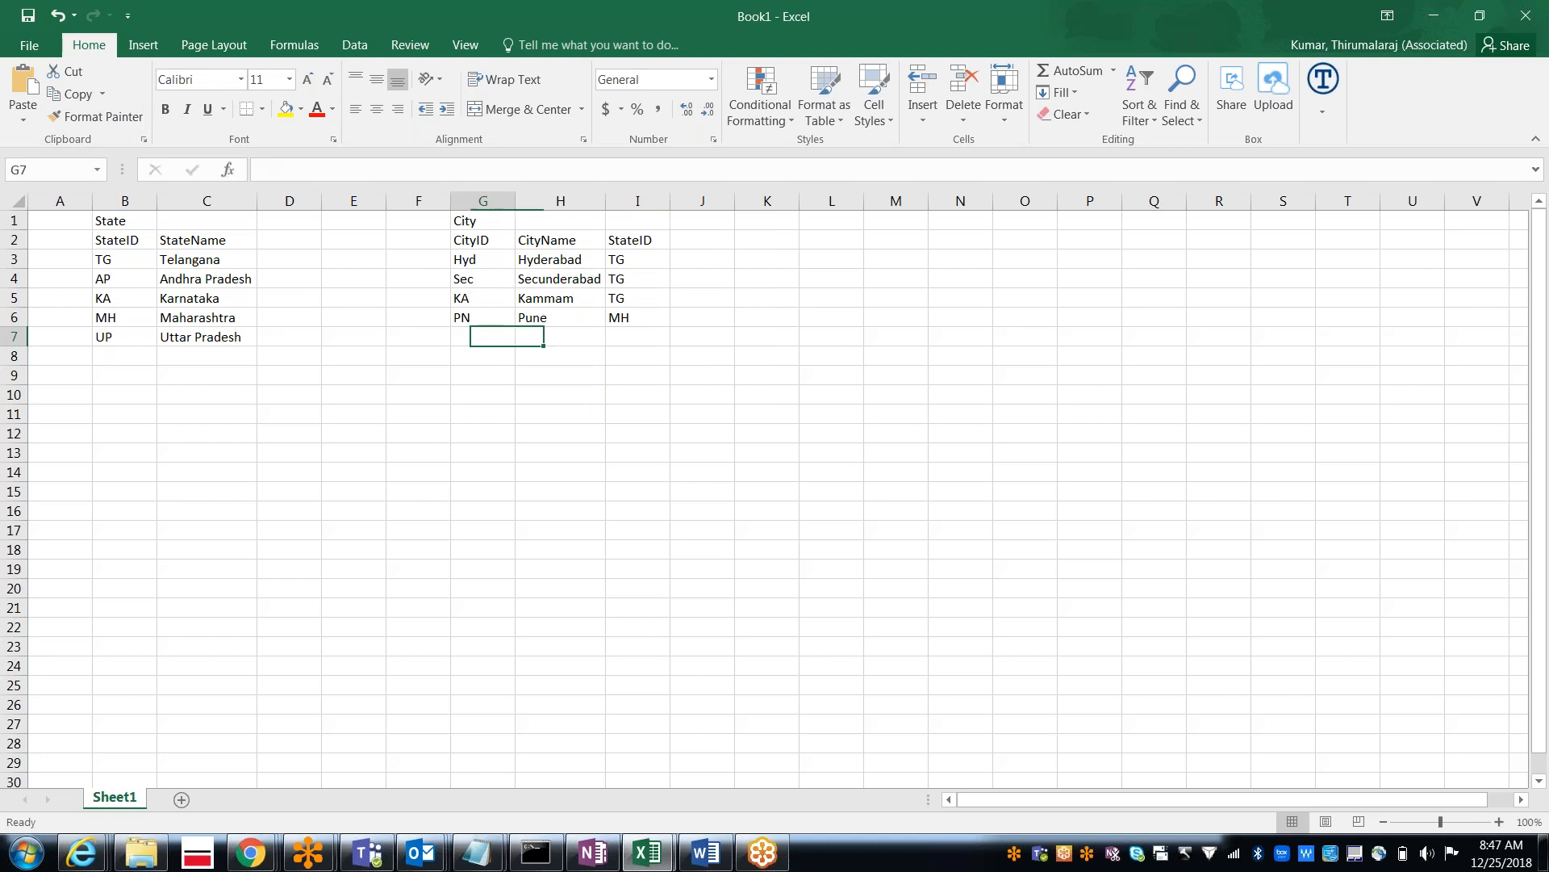
text(M)
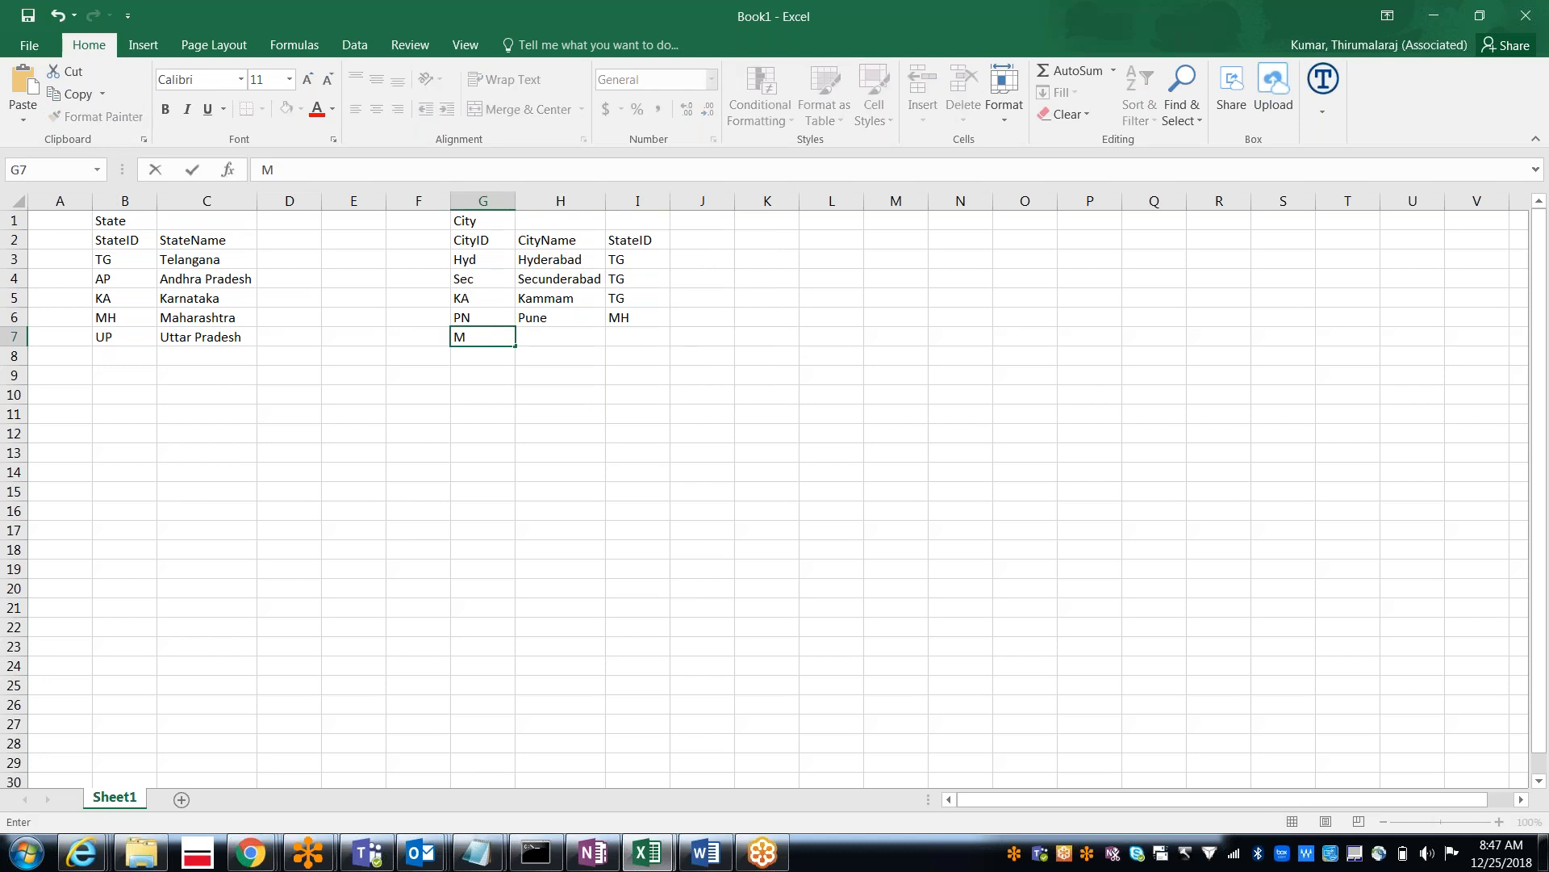
text(u)
key(Tab)
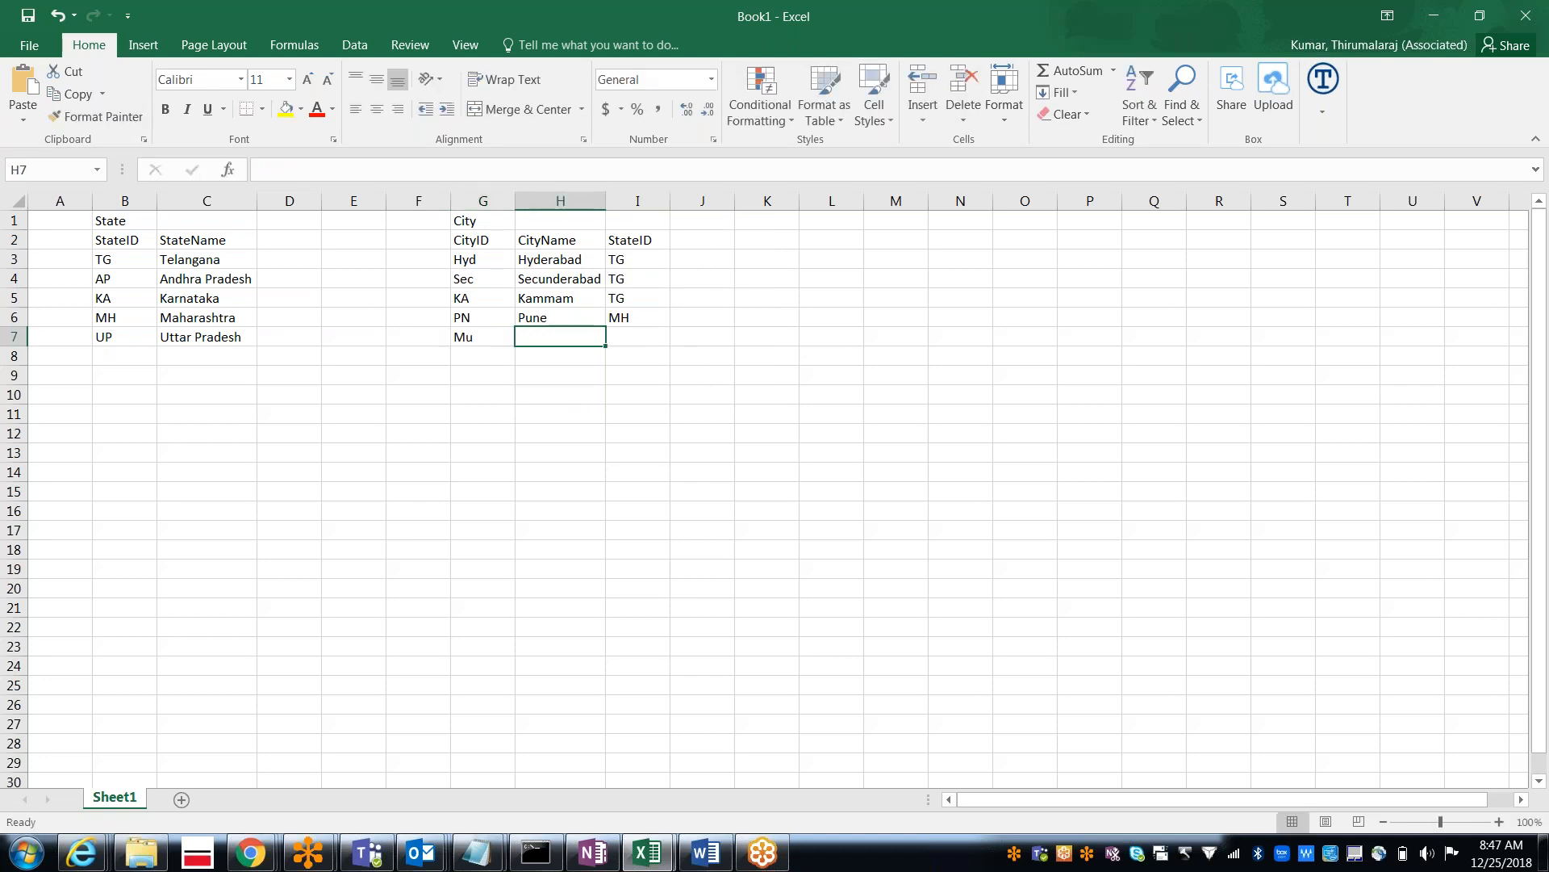
text(Mum)
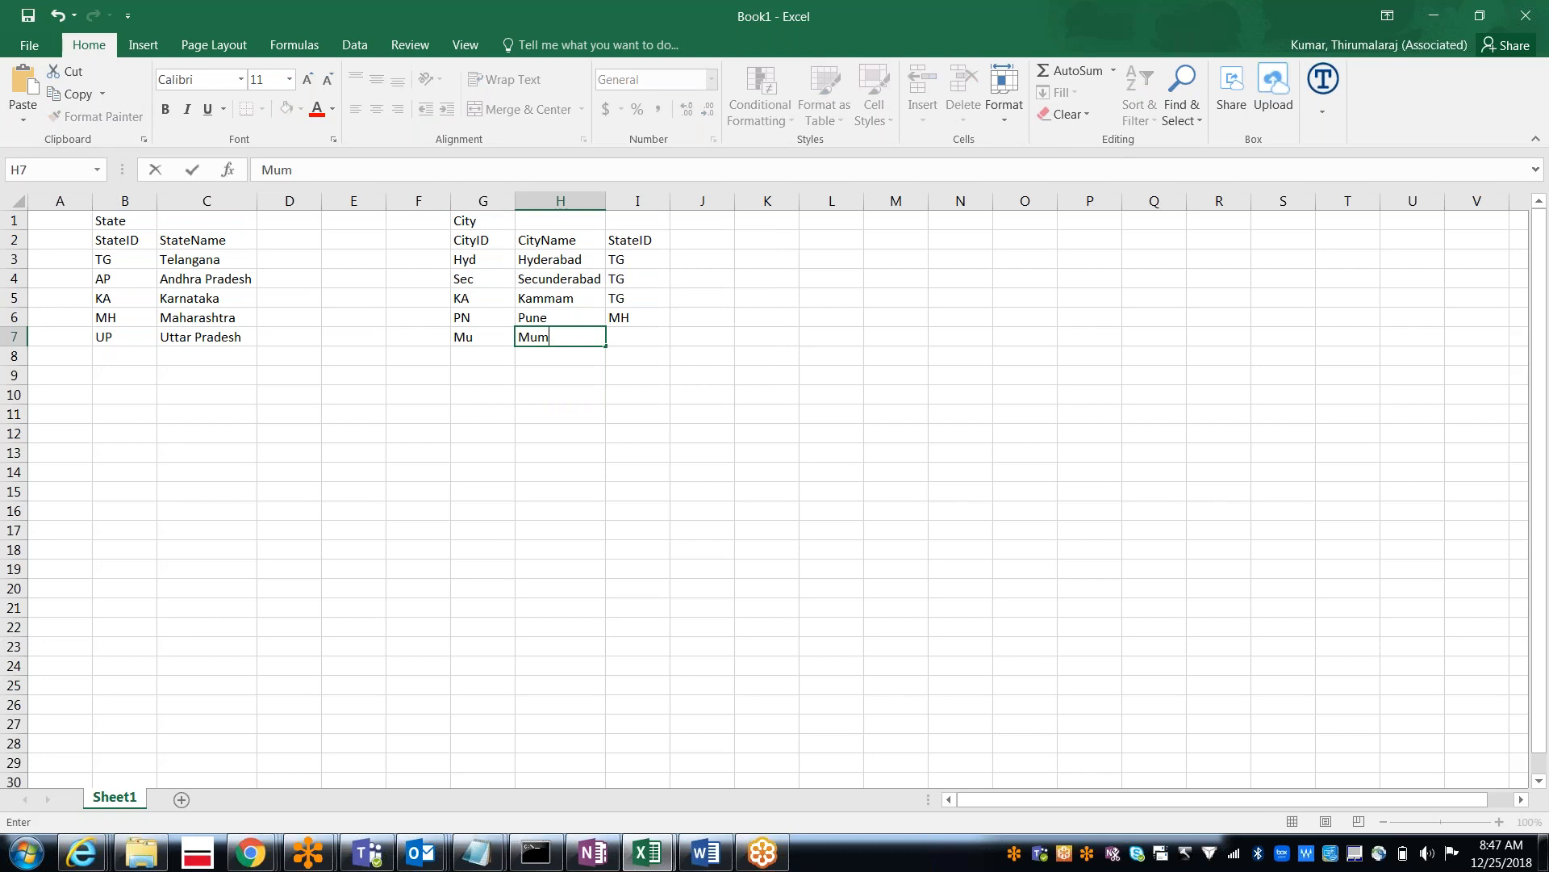
text(bai)
key(Tab)
text(MH)
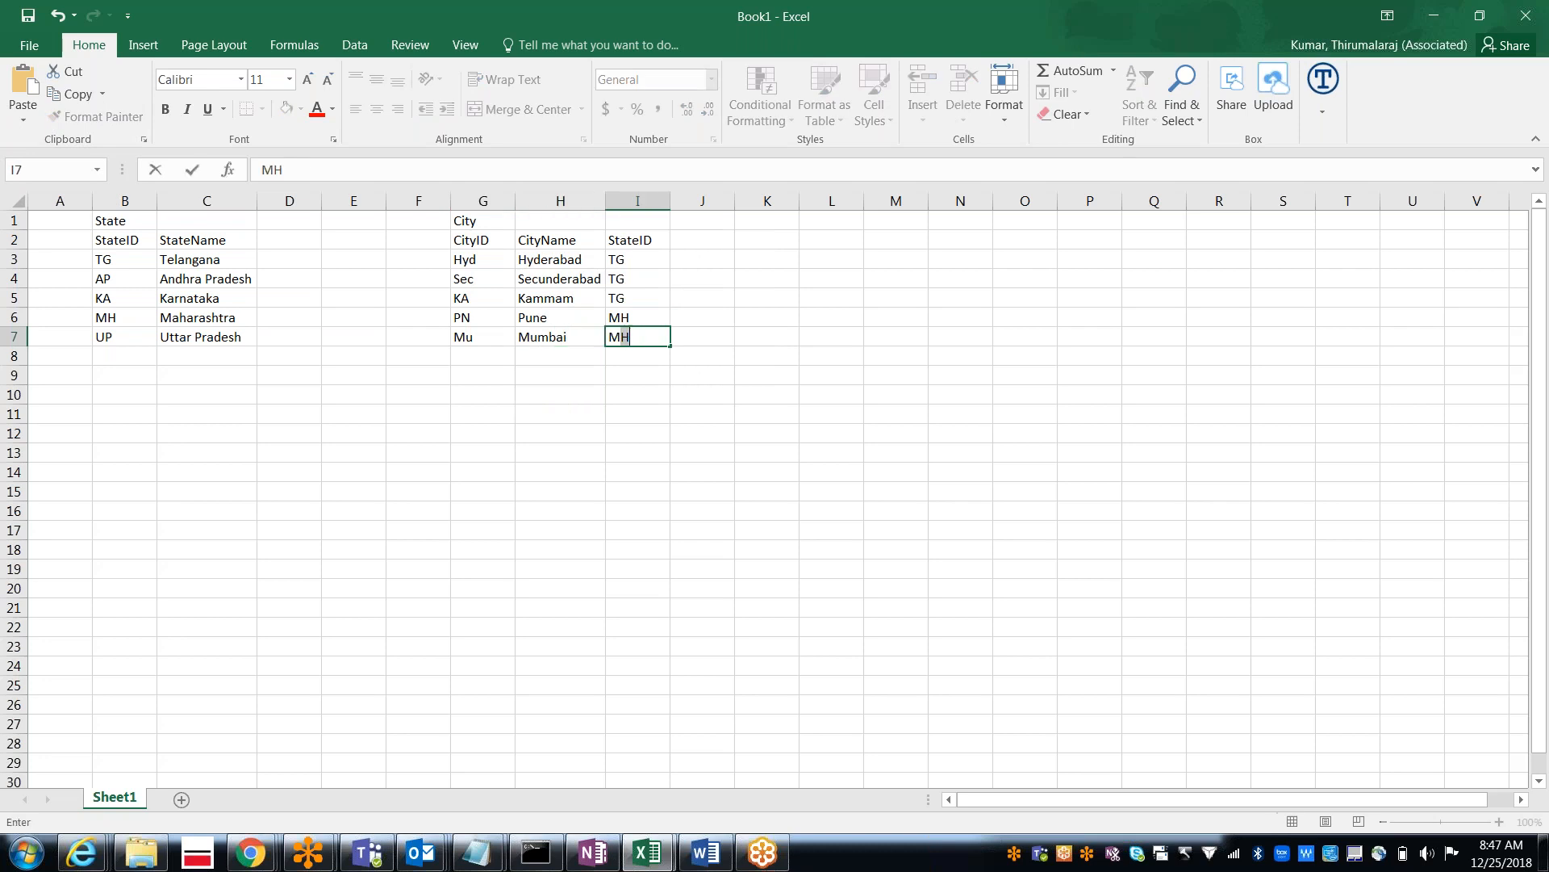
key(Return)
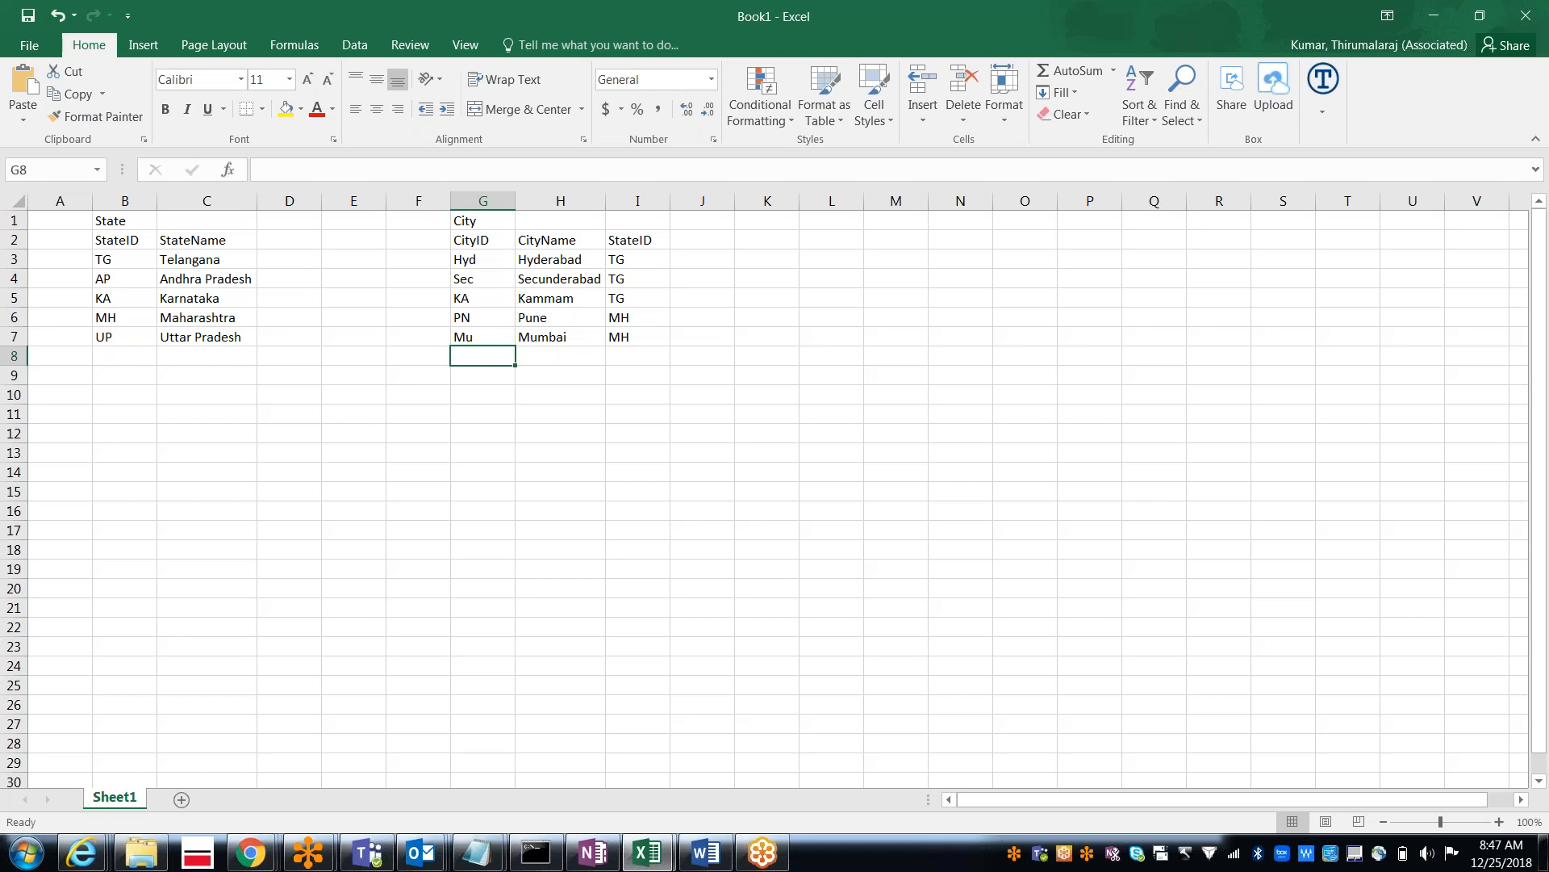
Step: Add the row Th, Thane, MH to the City table
text(Tha)
key(BackSpace)
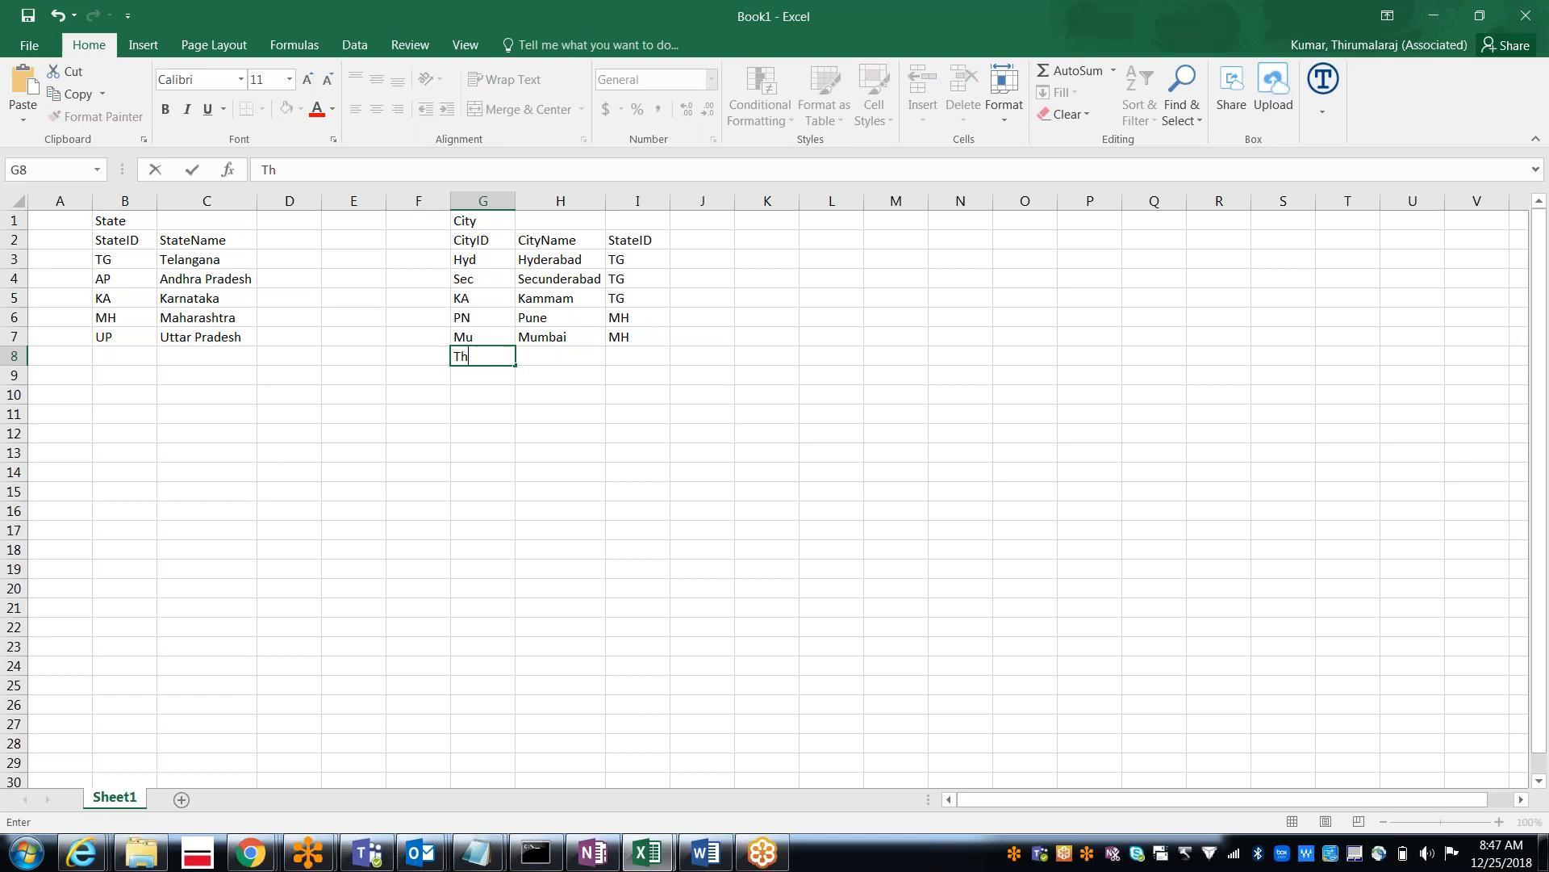
key(Tab)
text(Thane)
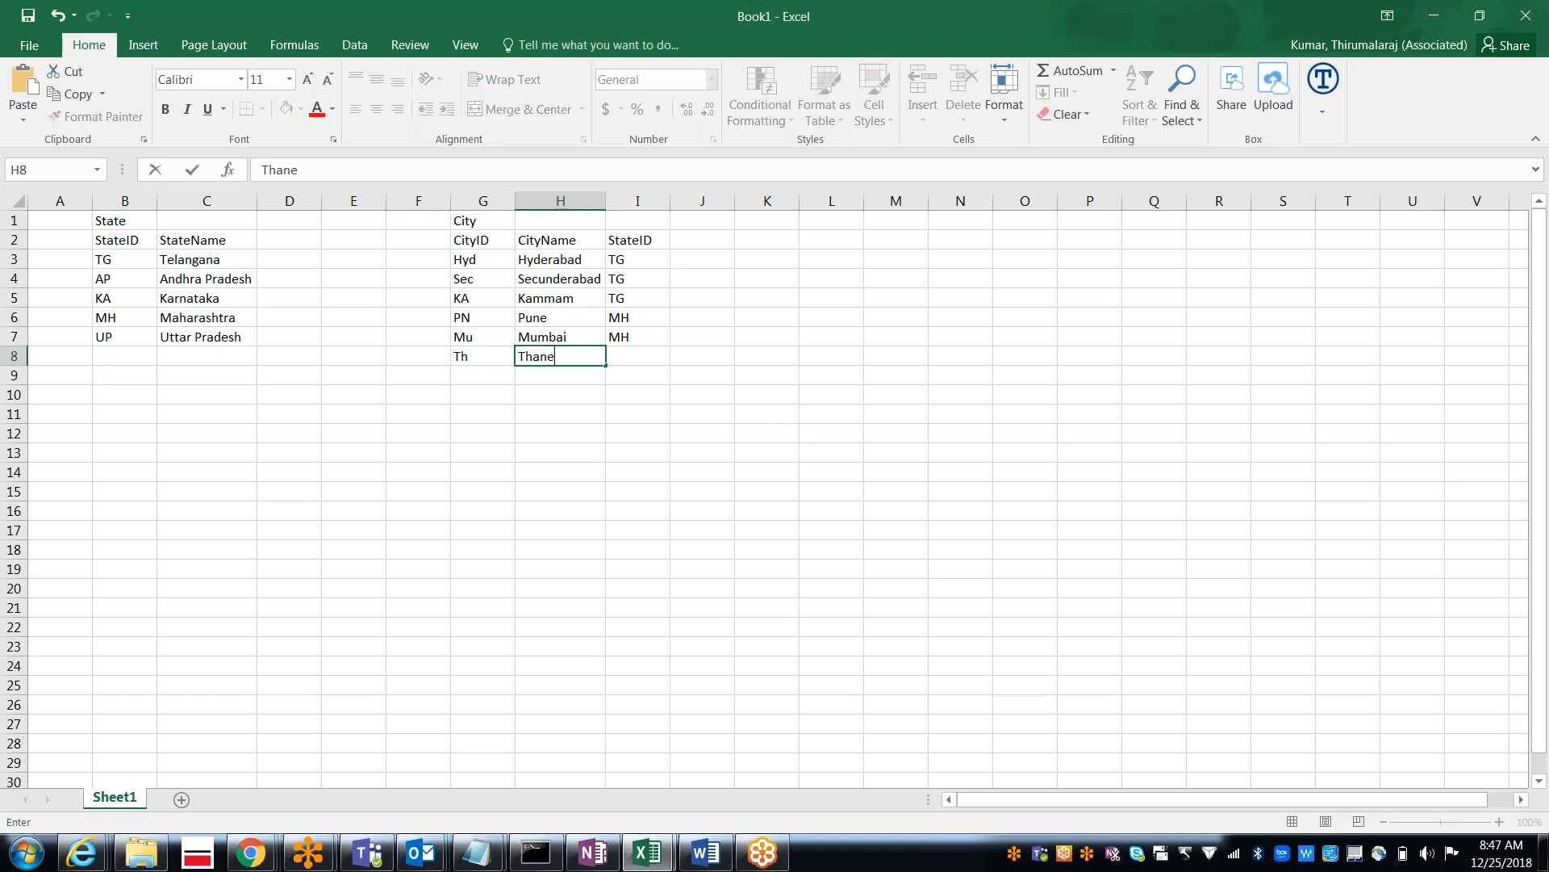
key(Tab)
text(MH)
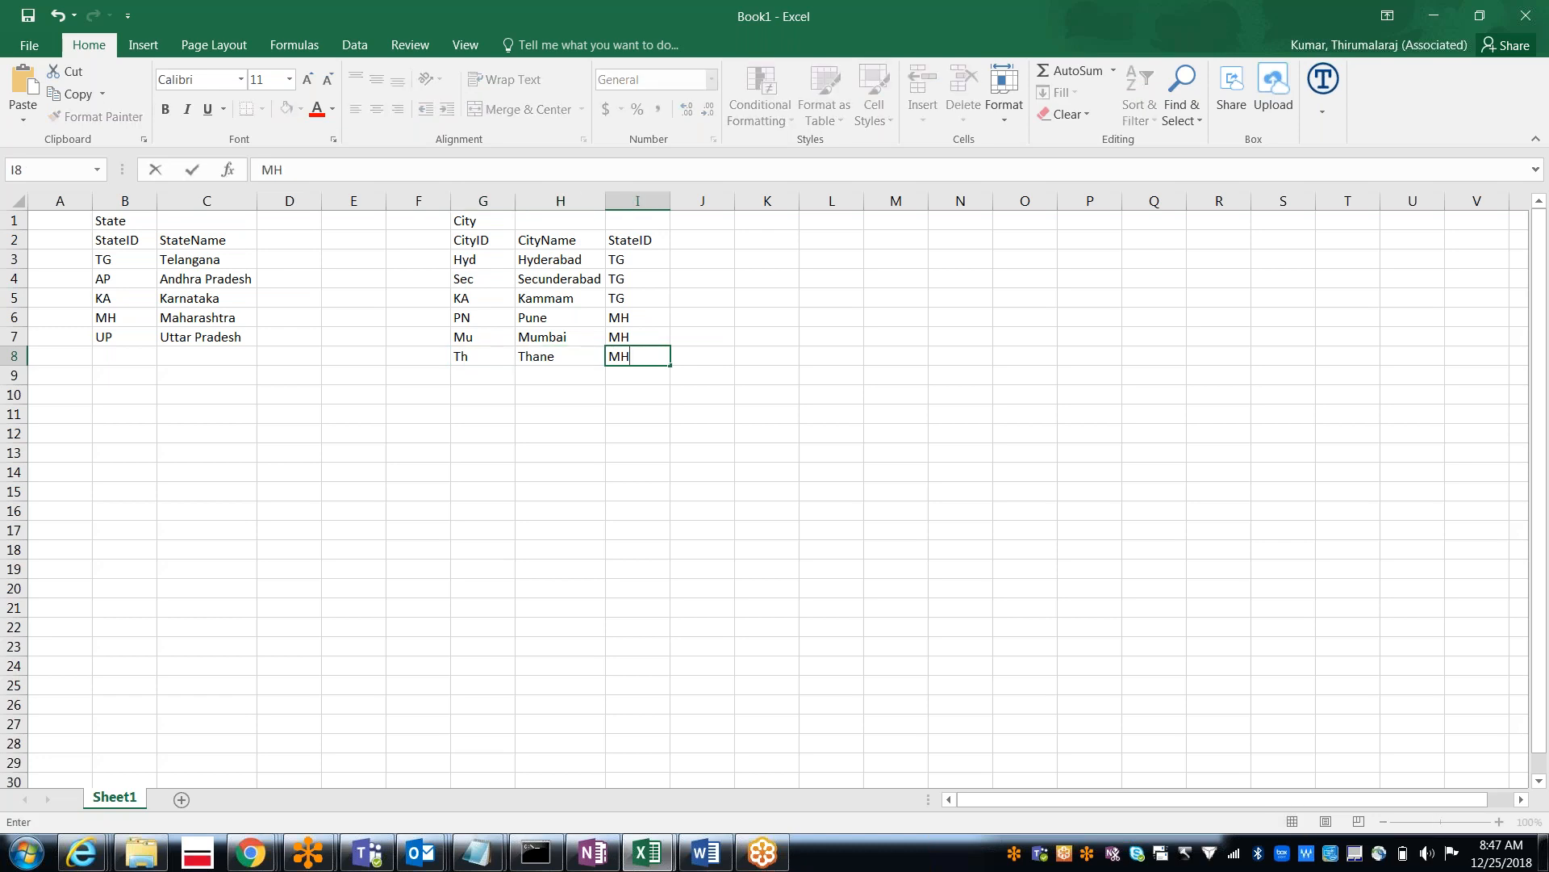
key(Return)
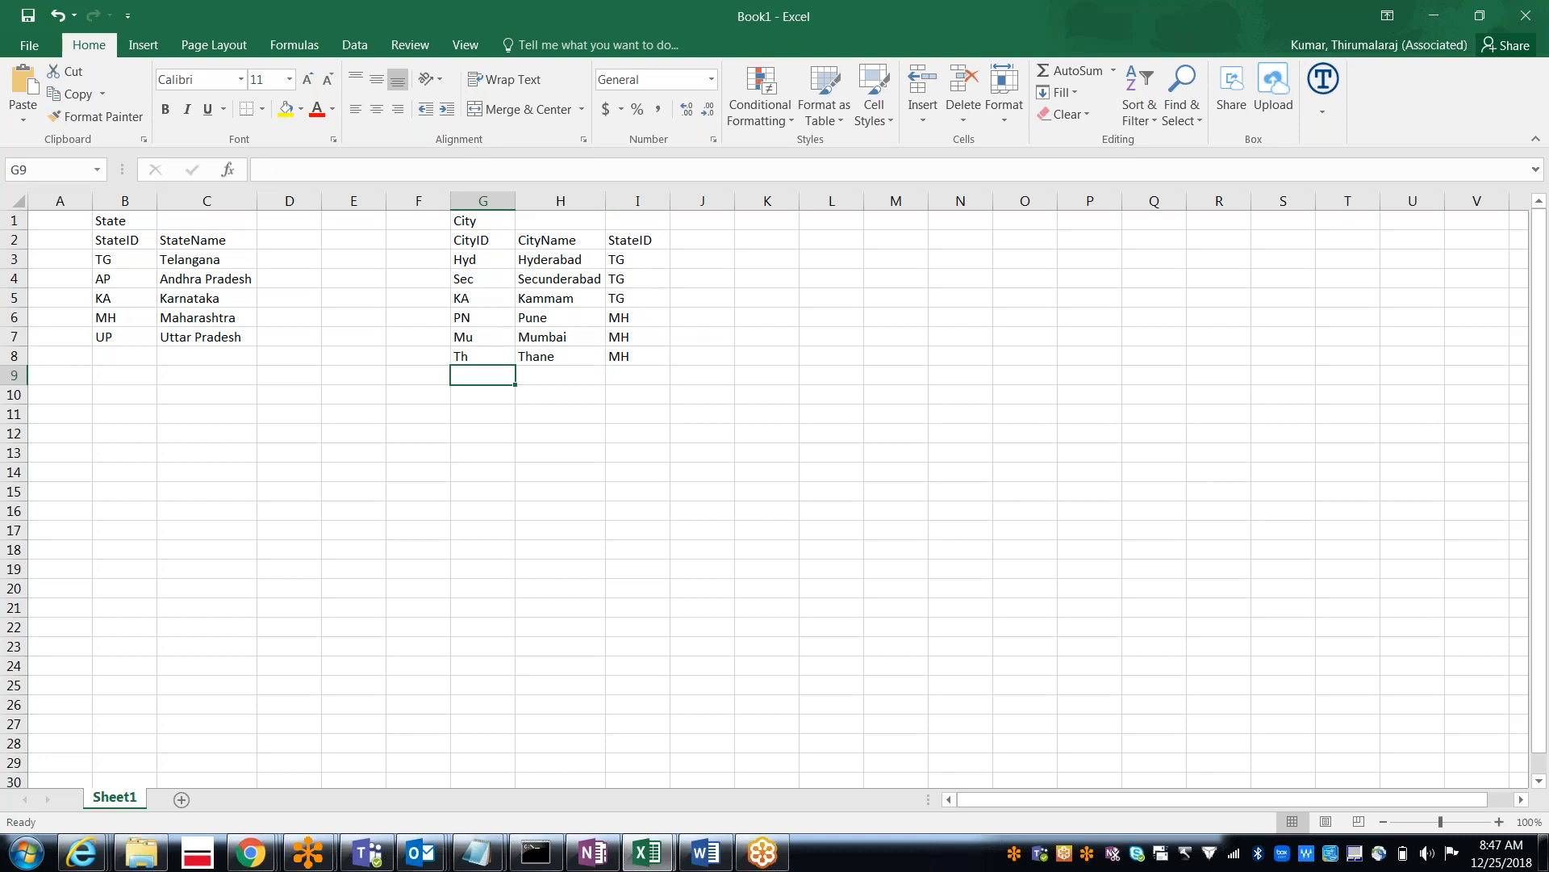
Step: Add the row Vj, Vijayawada, AP to the City table
text(Vij)
key(Tab)
text(Vijayawada)
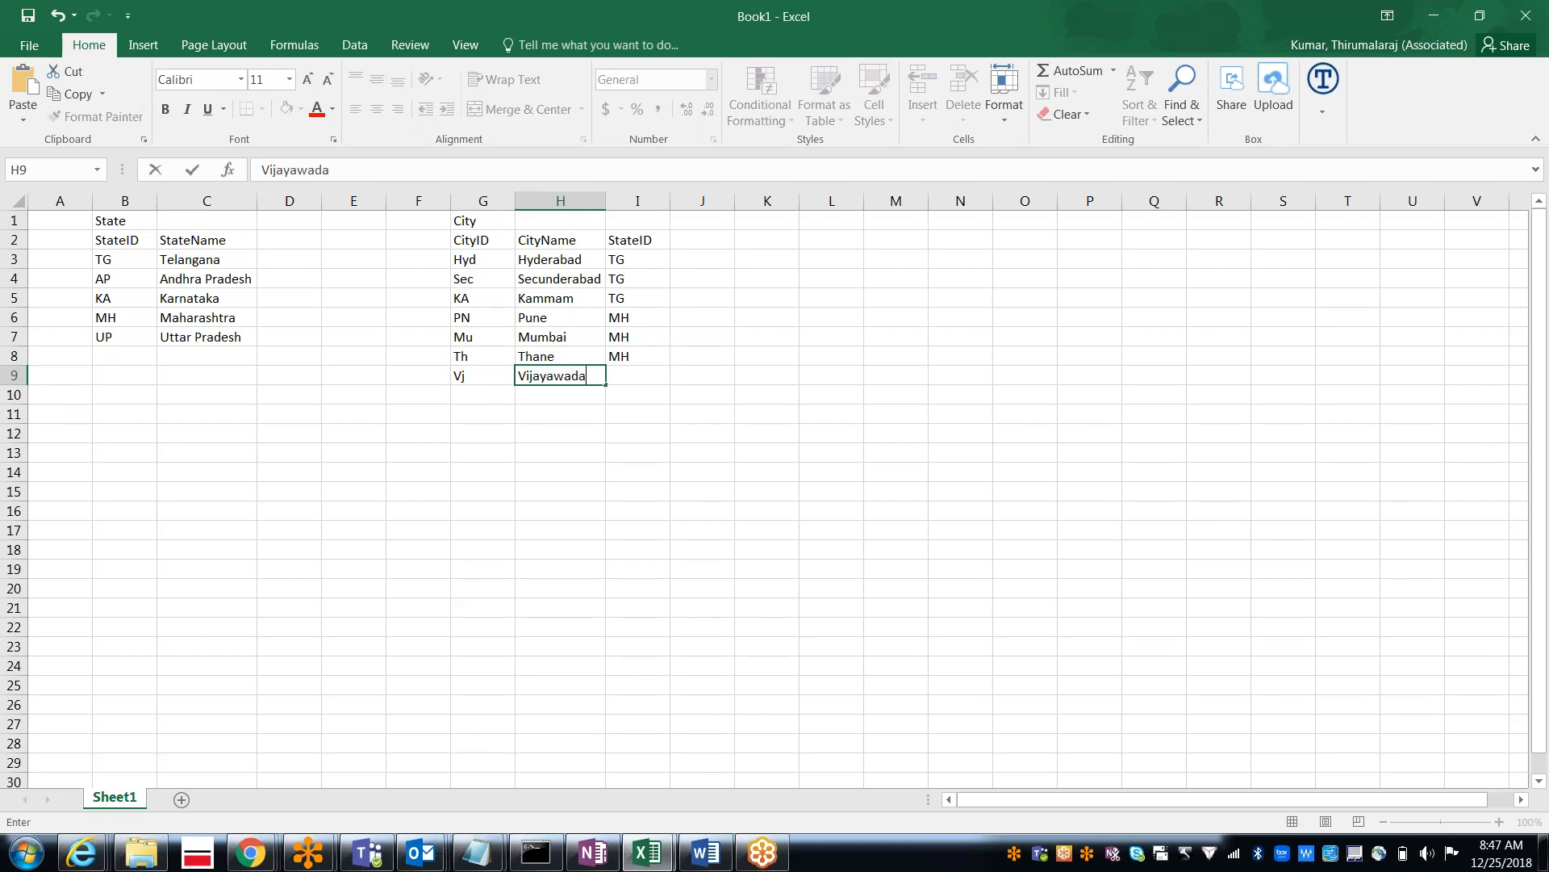
key(Tab)
text(AP)
key(Return)
Step: Add the row KNL, Kurnool, AP to the City table
text(KA)
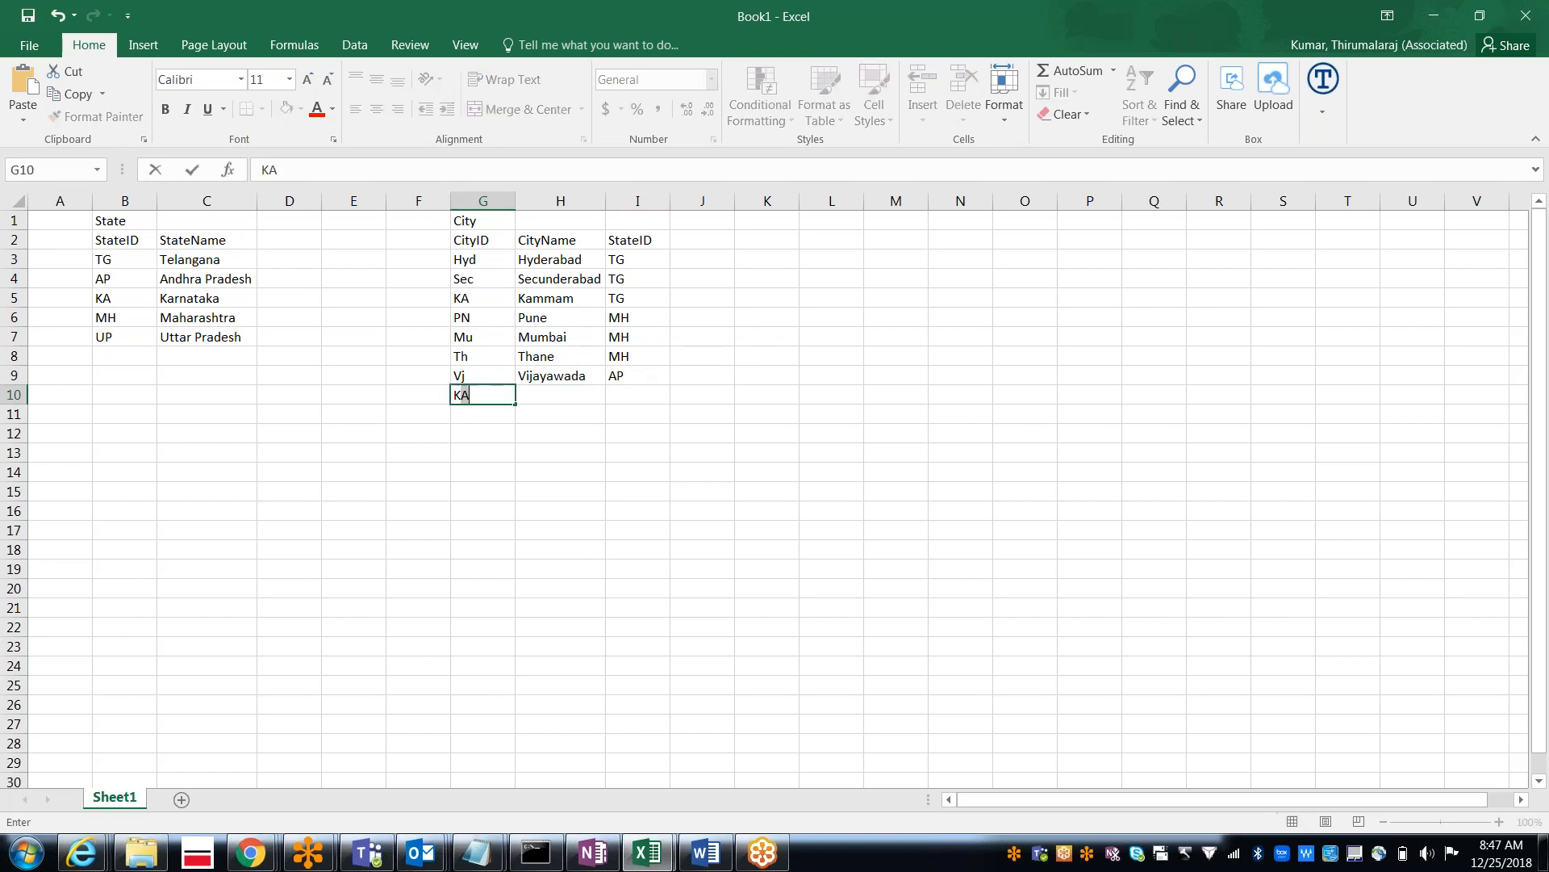
text(NL)
key(Tab)
text(Kurnool)
key(Tab)
text(AP)
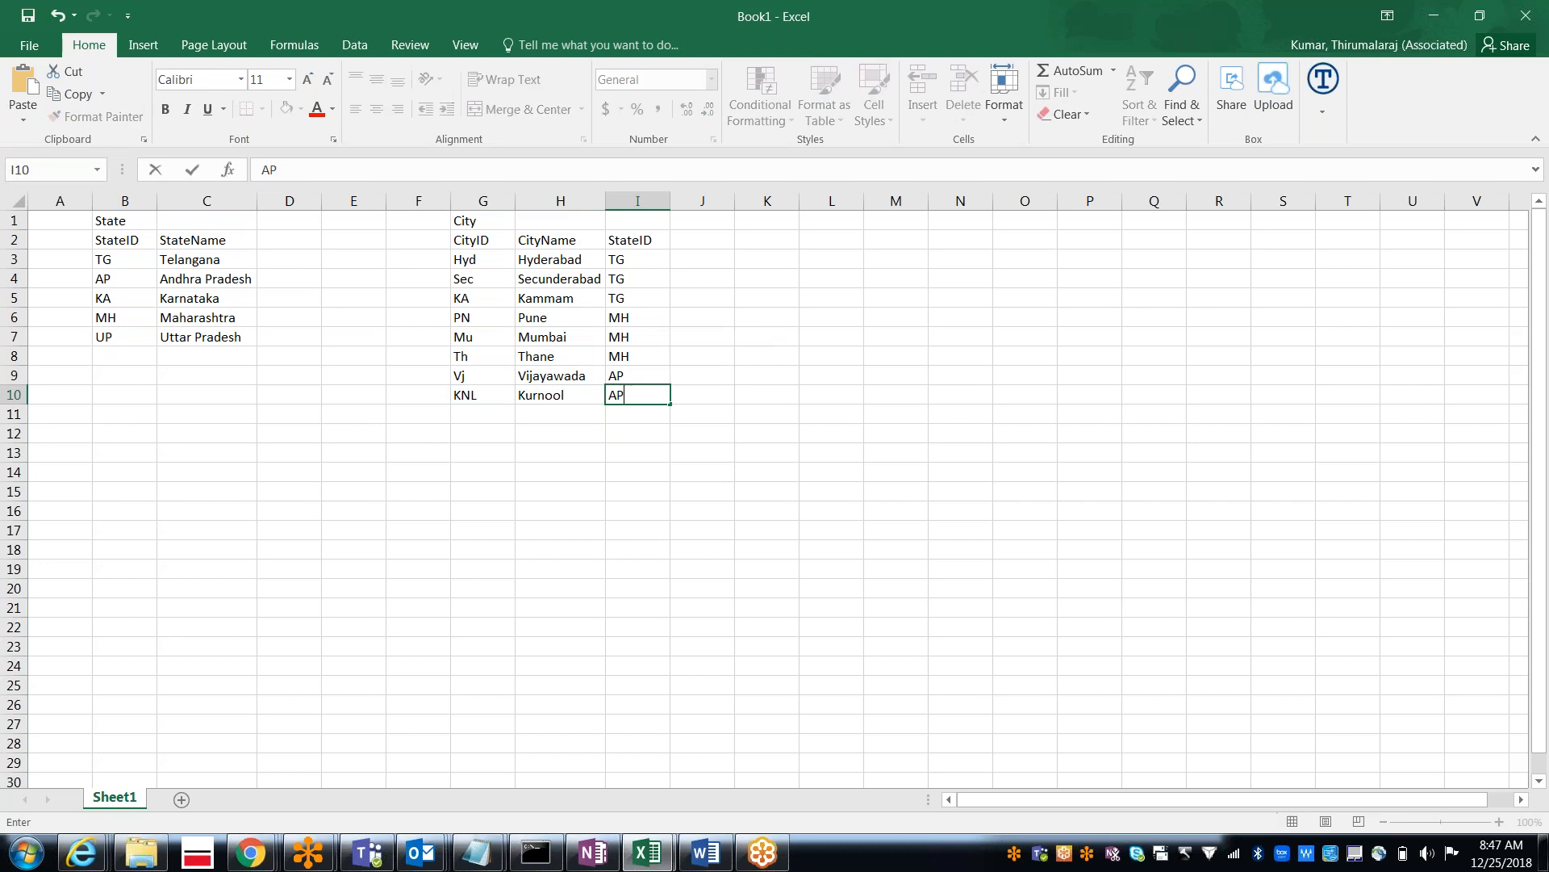
key(Return)
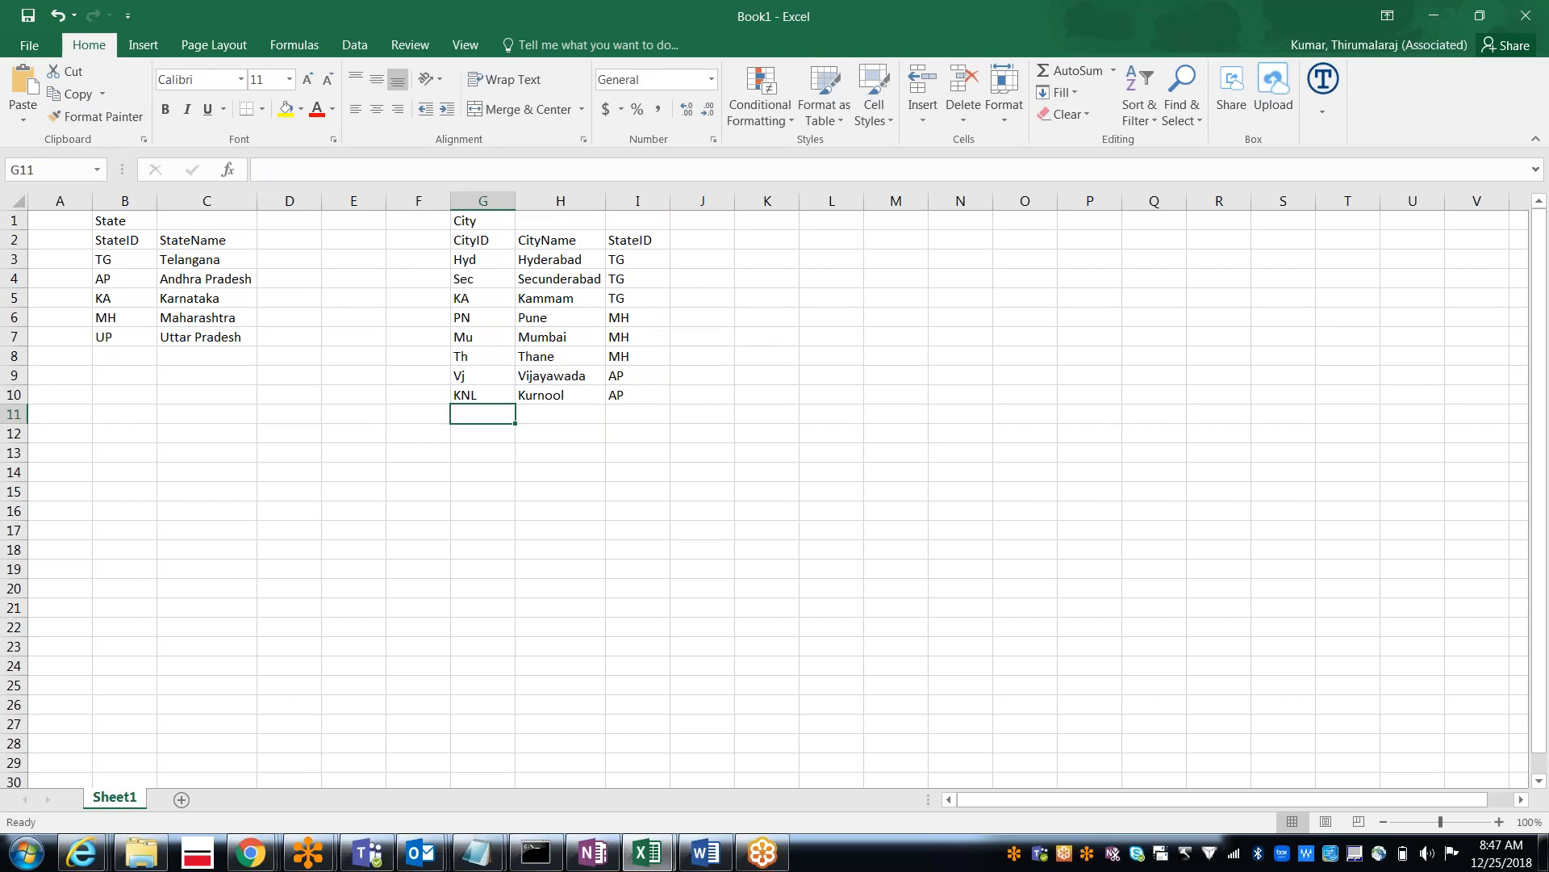
Step: Add the row GN, Guntur, AP to the City table
text(GN)
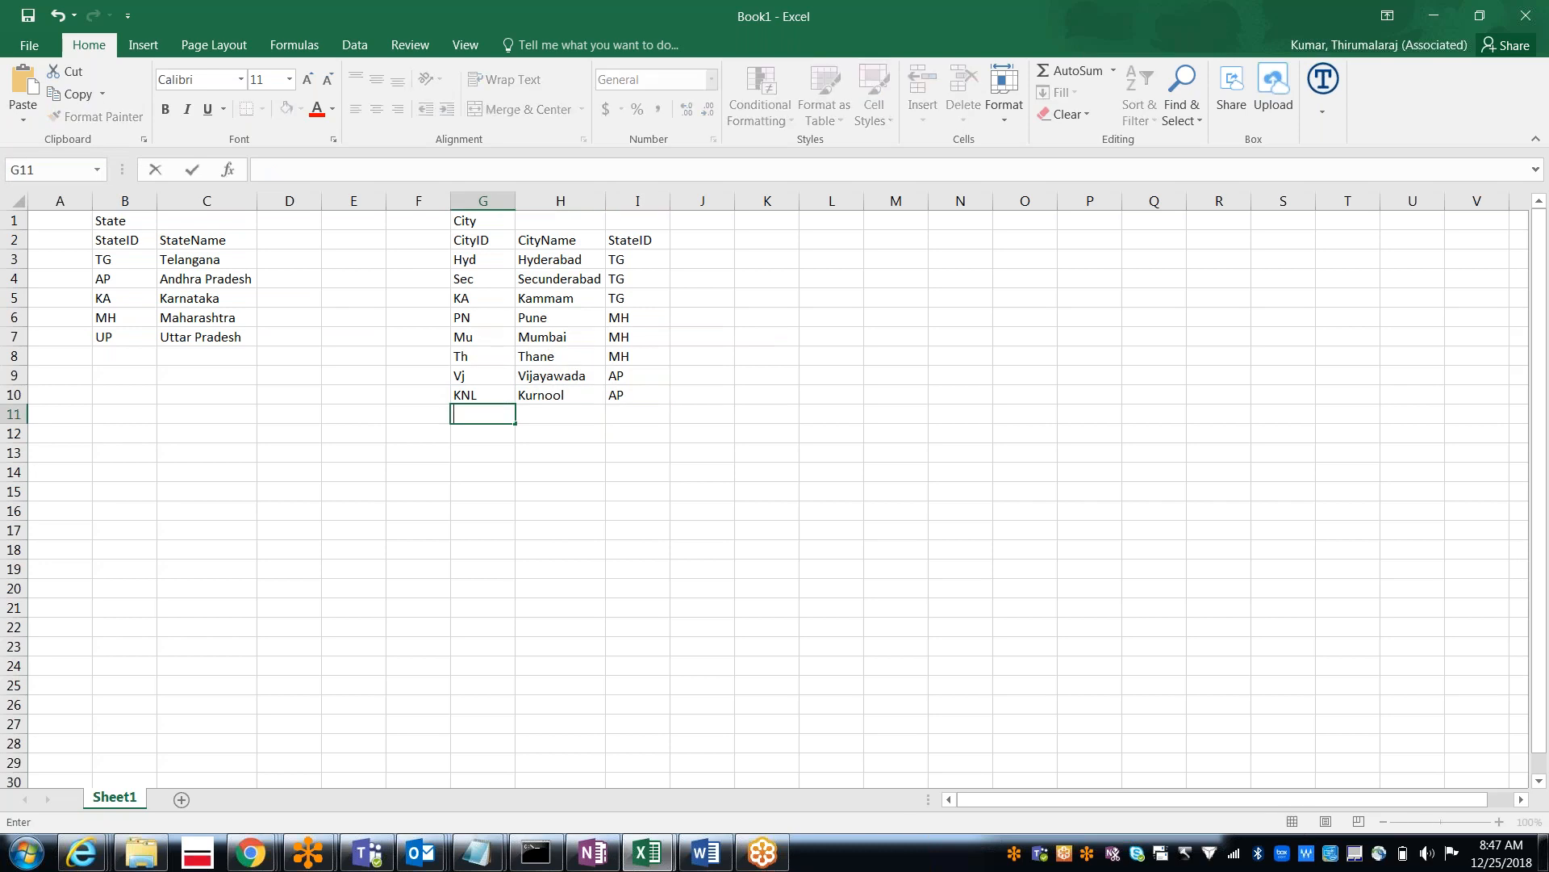
key(Tab)
text(Guntur)
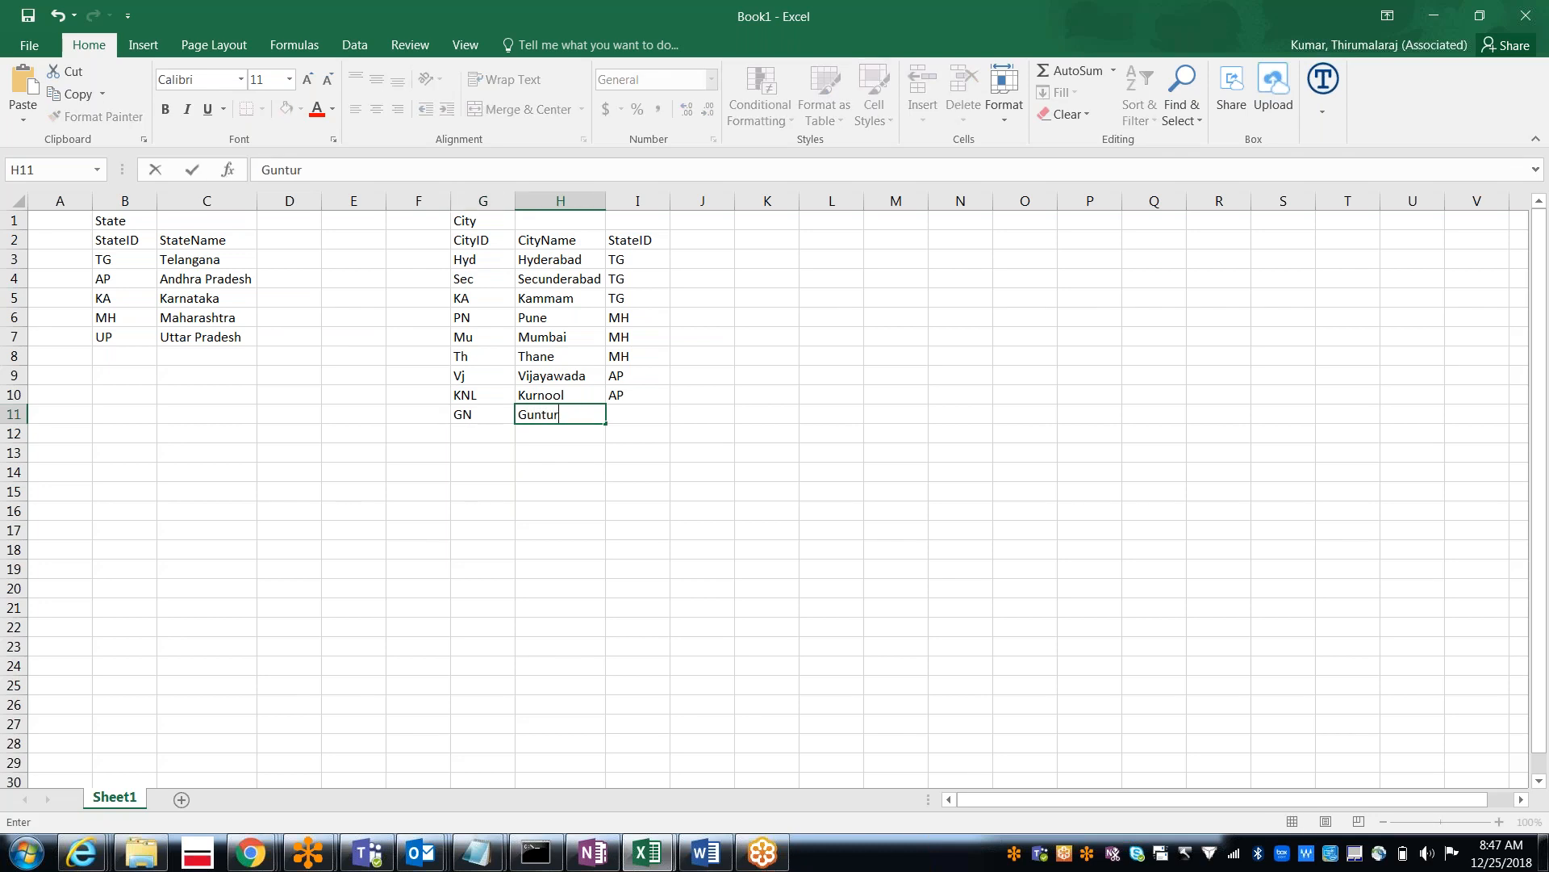
key(Tab)
text(AP)
key(Return)
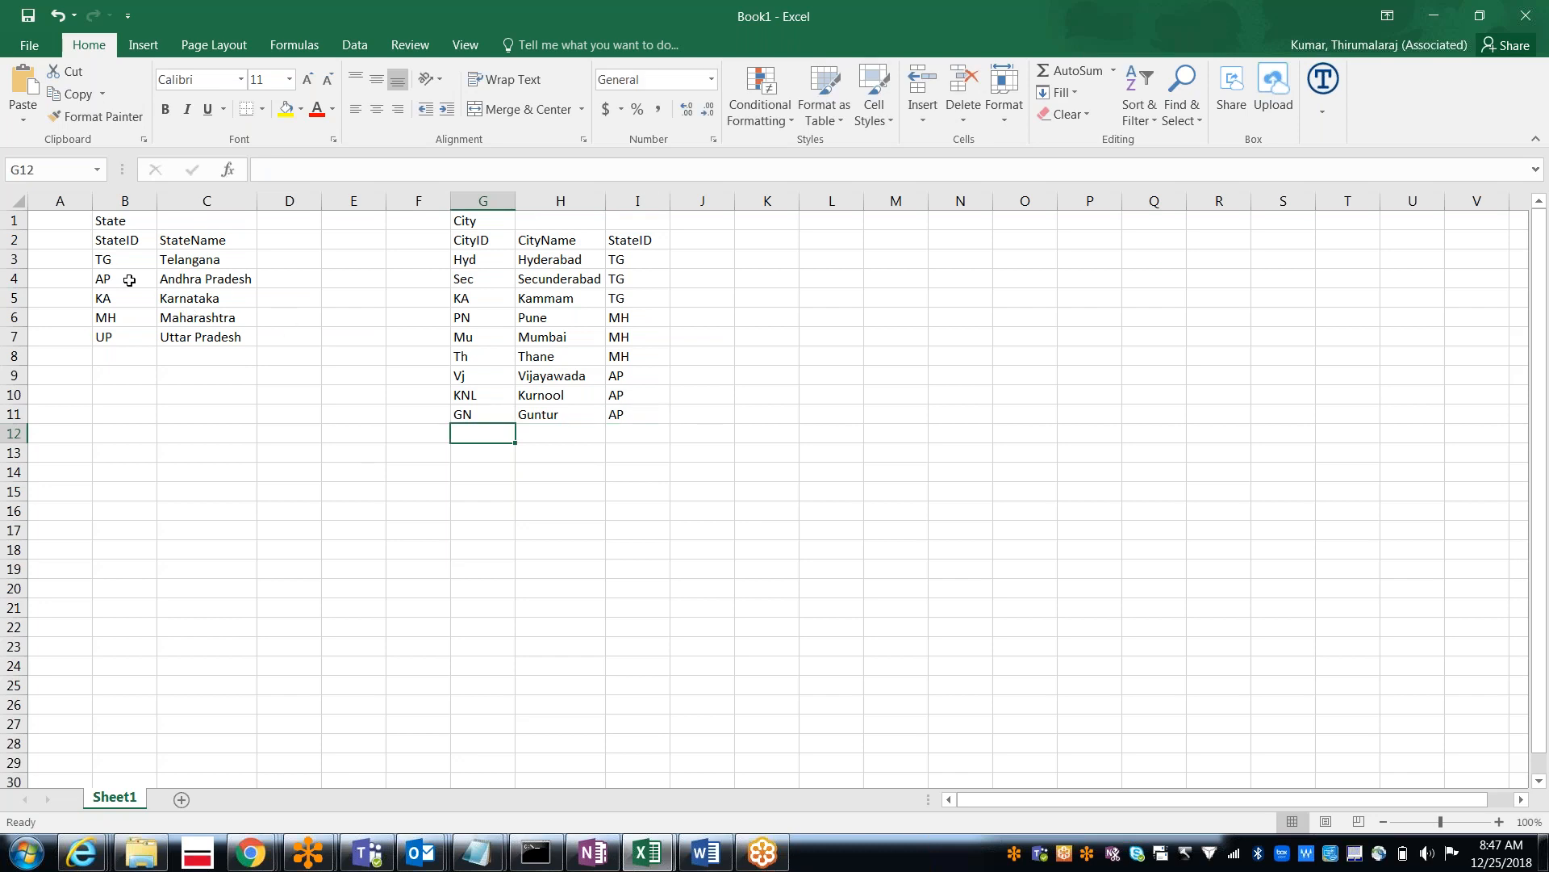
Step: Trace Andhra Pradesh and its StateID AP to the matching cities by selecting Vijayawada, Kurnool and Guntur
click(187, 278)
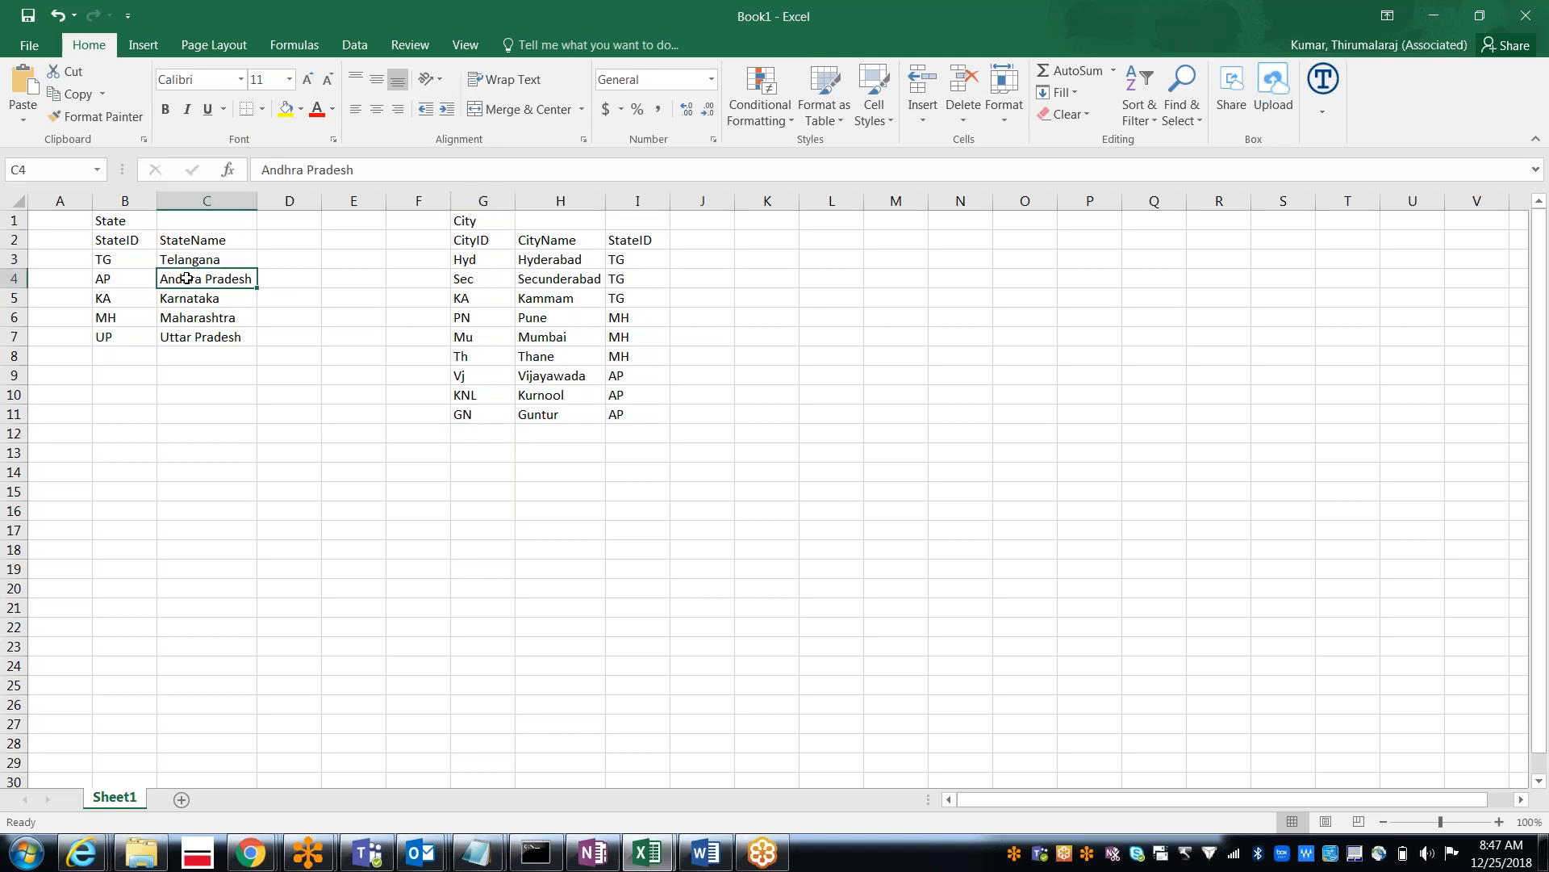
click(115, 279)
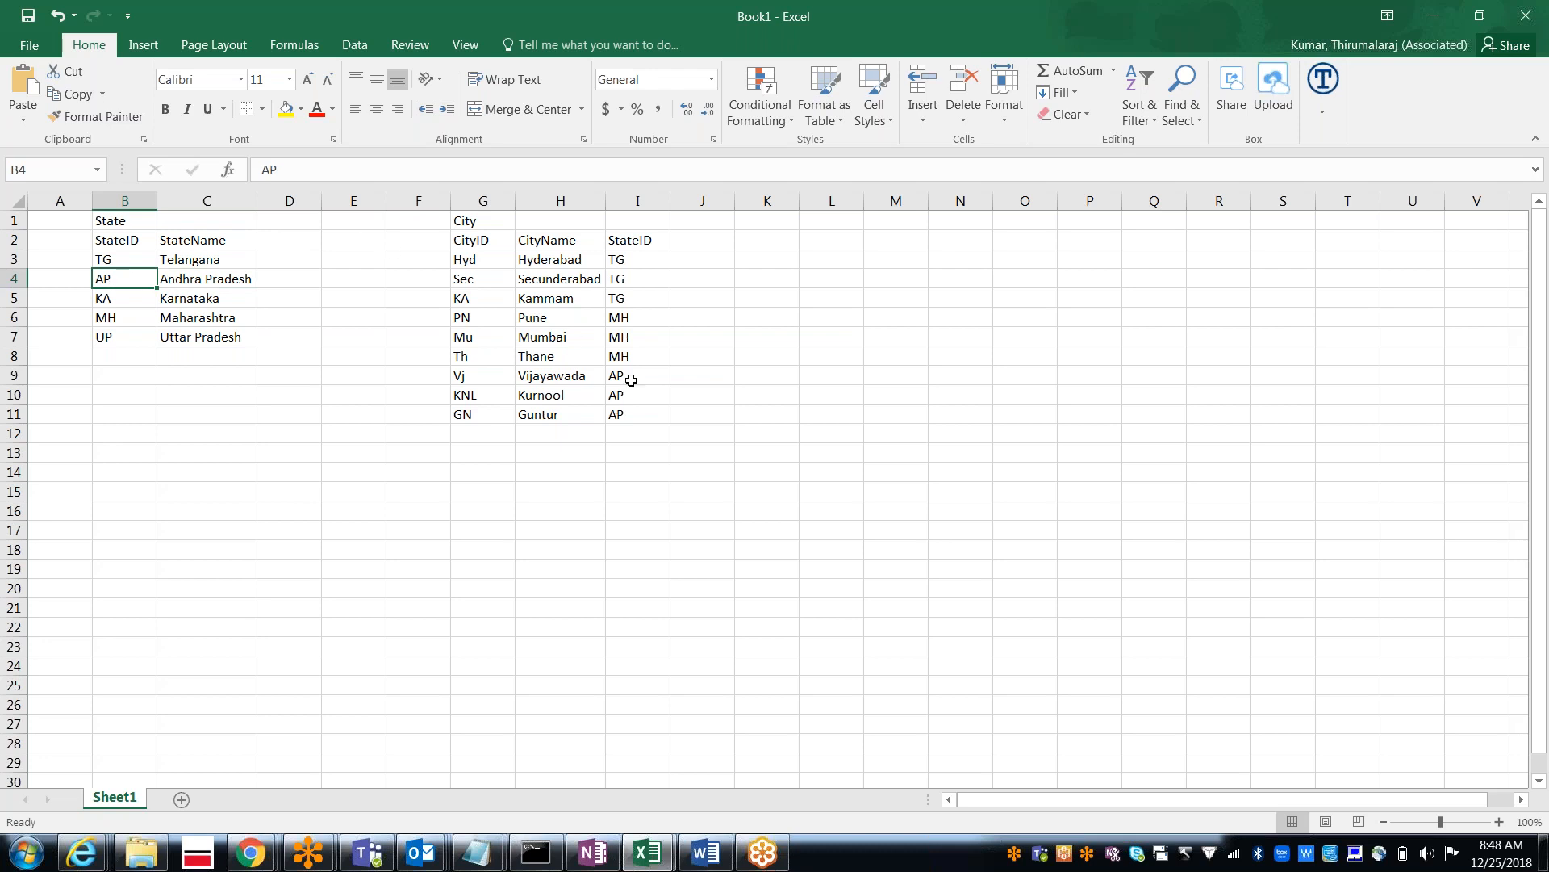
click(544, 377)
key(shift+Down)
key(shift+Down)
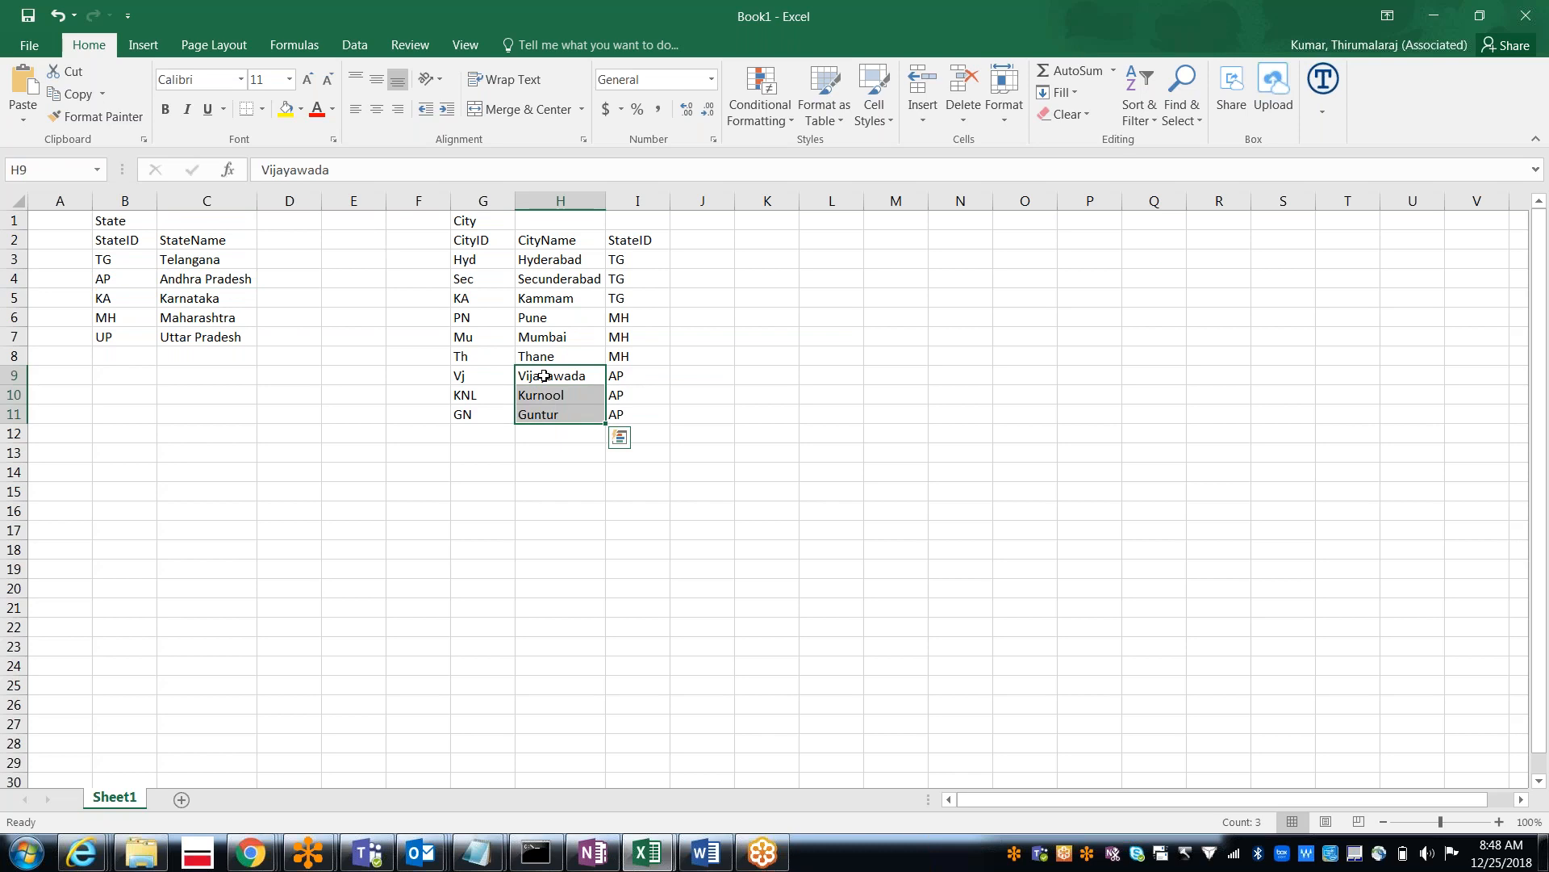
Step: Trace Telangana to its matching cities by selecting Hyderabad, Secunderabad and Kammam
click(187, 261)
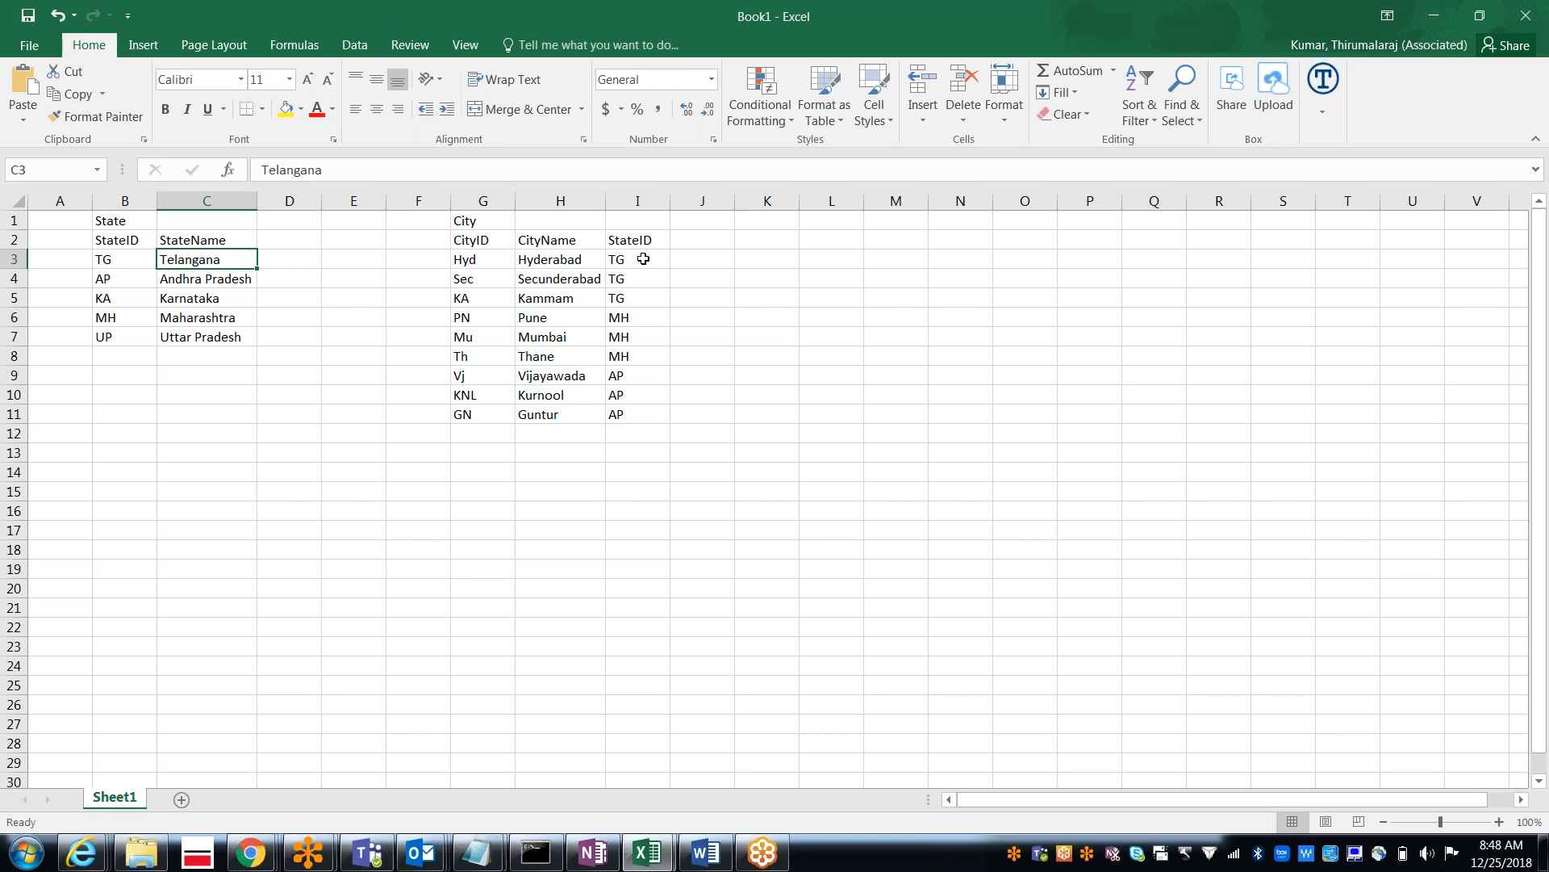
click(528, 261)
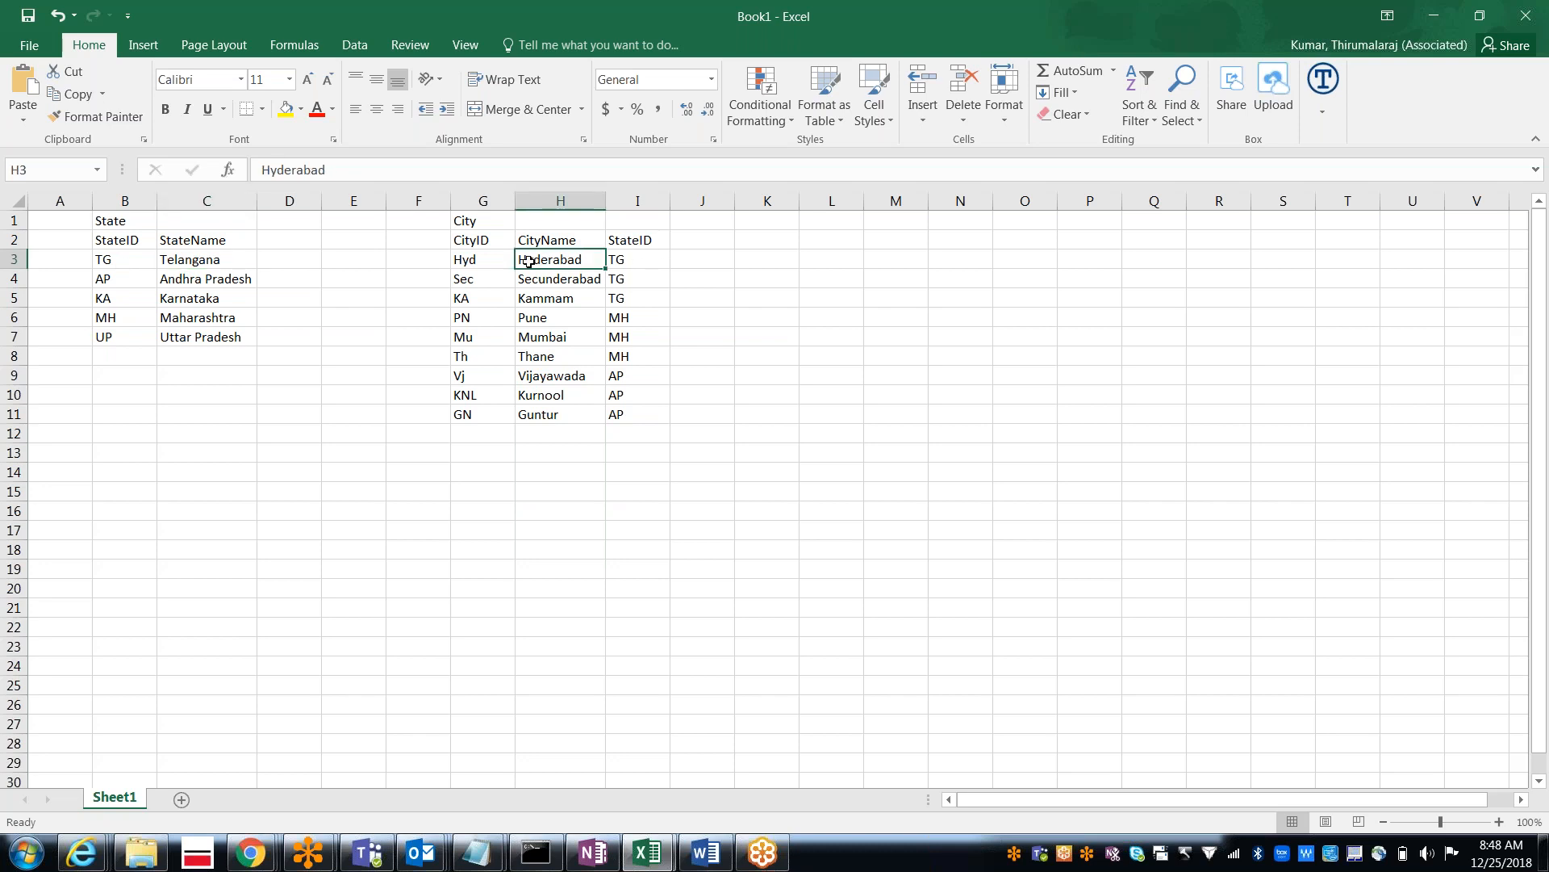
key(shift+Down)
key(shift+Down)
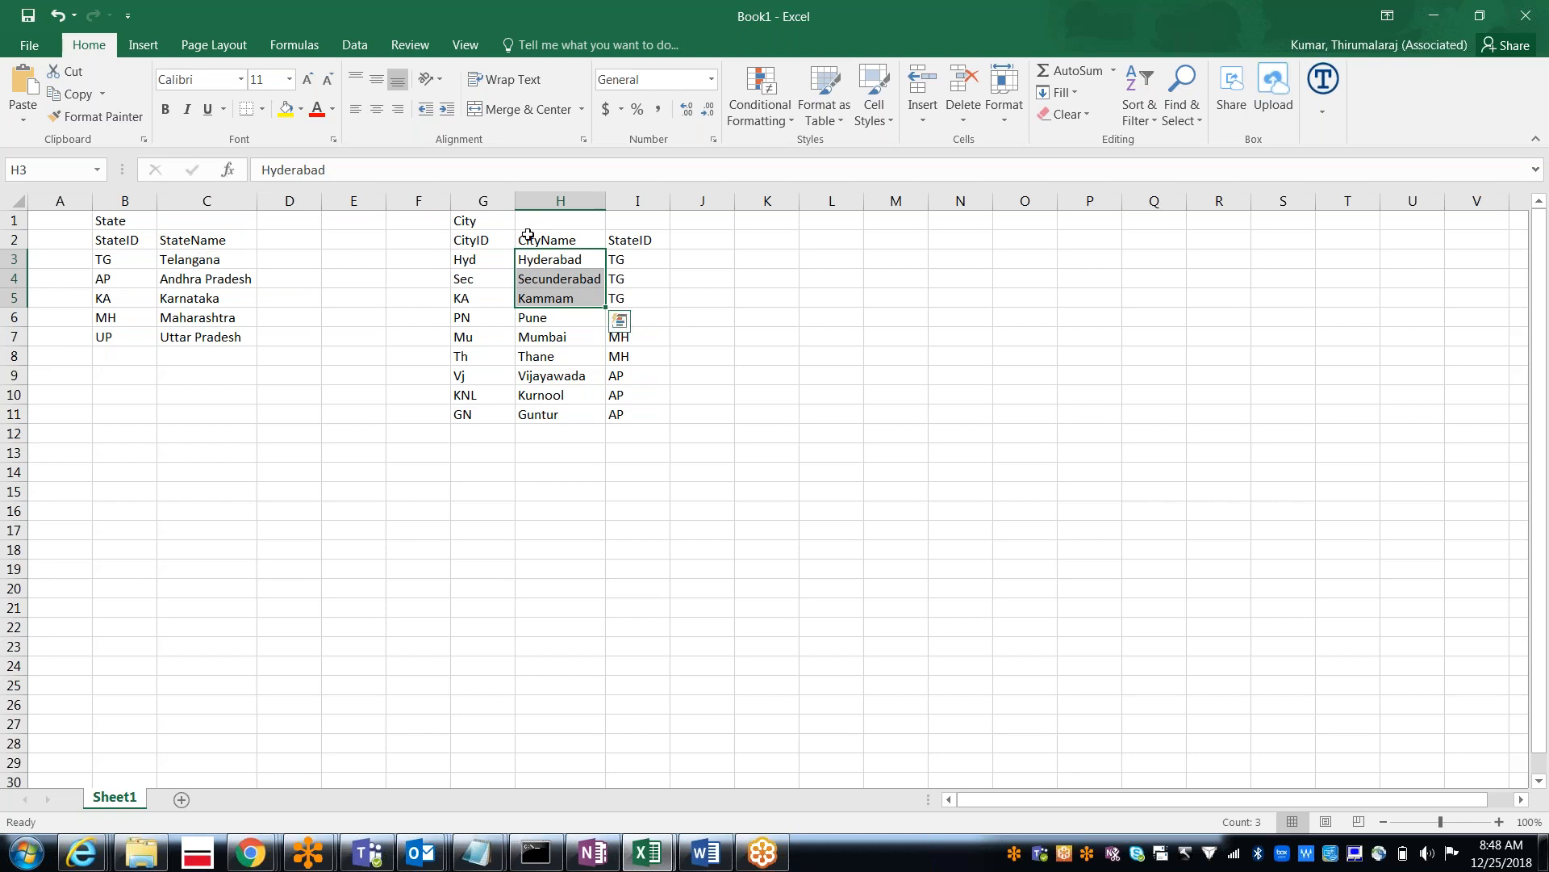
click(773, 222)
text(Country)
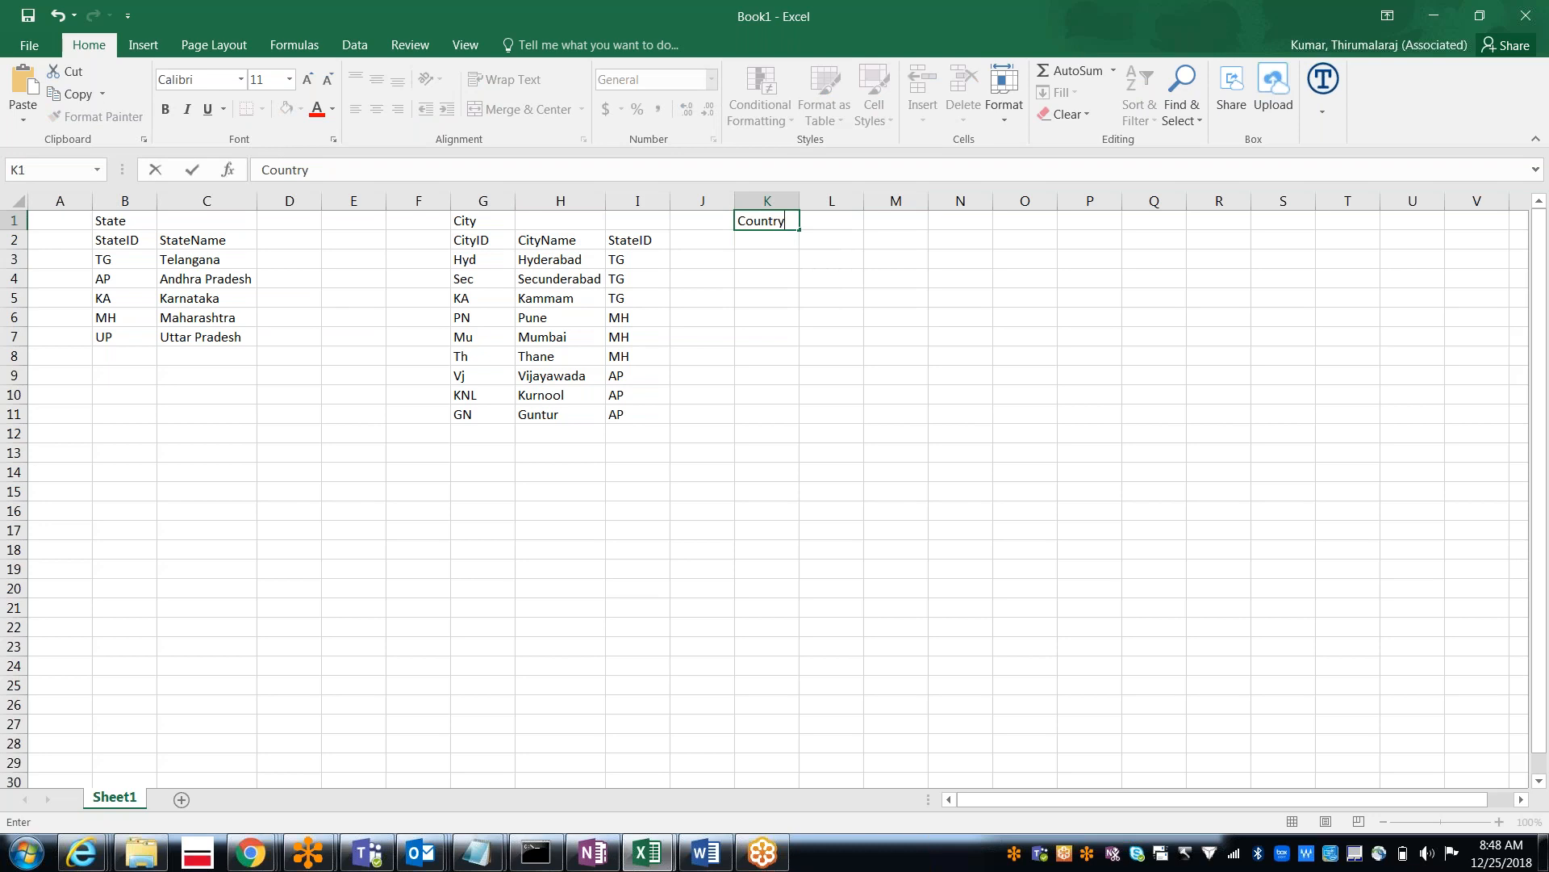
key(BackSpace)
key(BackSpace)
key(BackSpace)
key(BackSpace)
key(BackSpace)
key(BackSpace)
key(BackSpace)
click(153, 240)
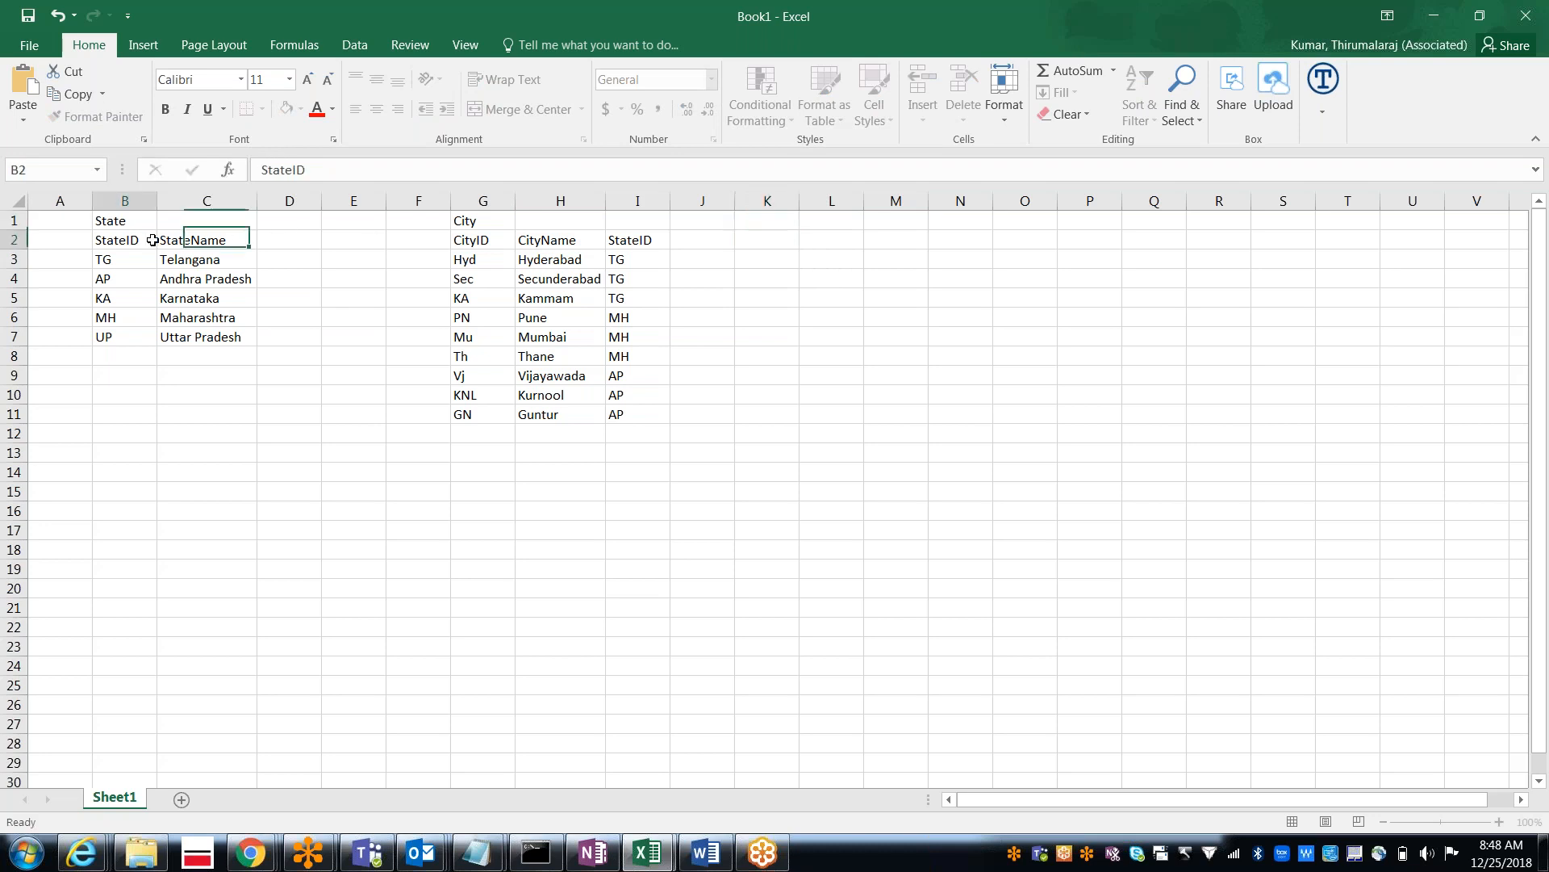
Step: Insert three blank columns before the State table, ahead of column A
click(63, 200)
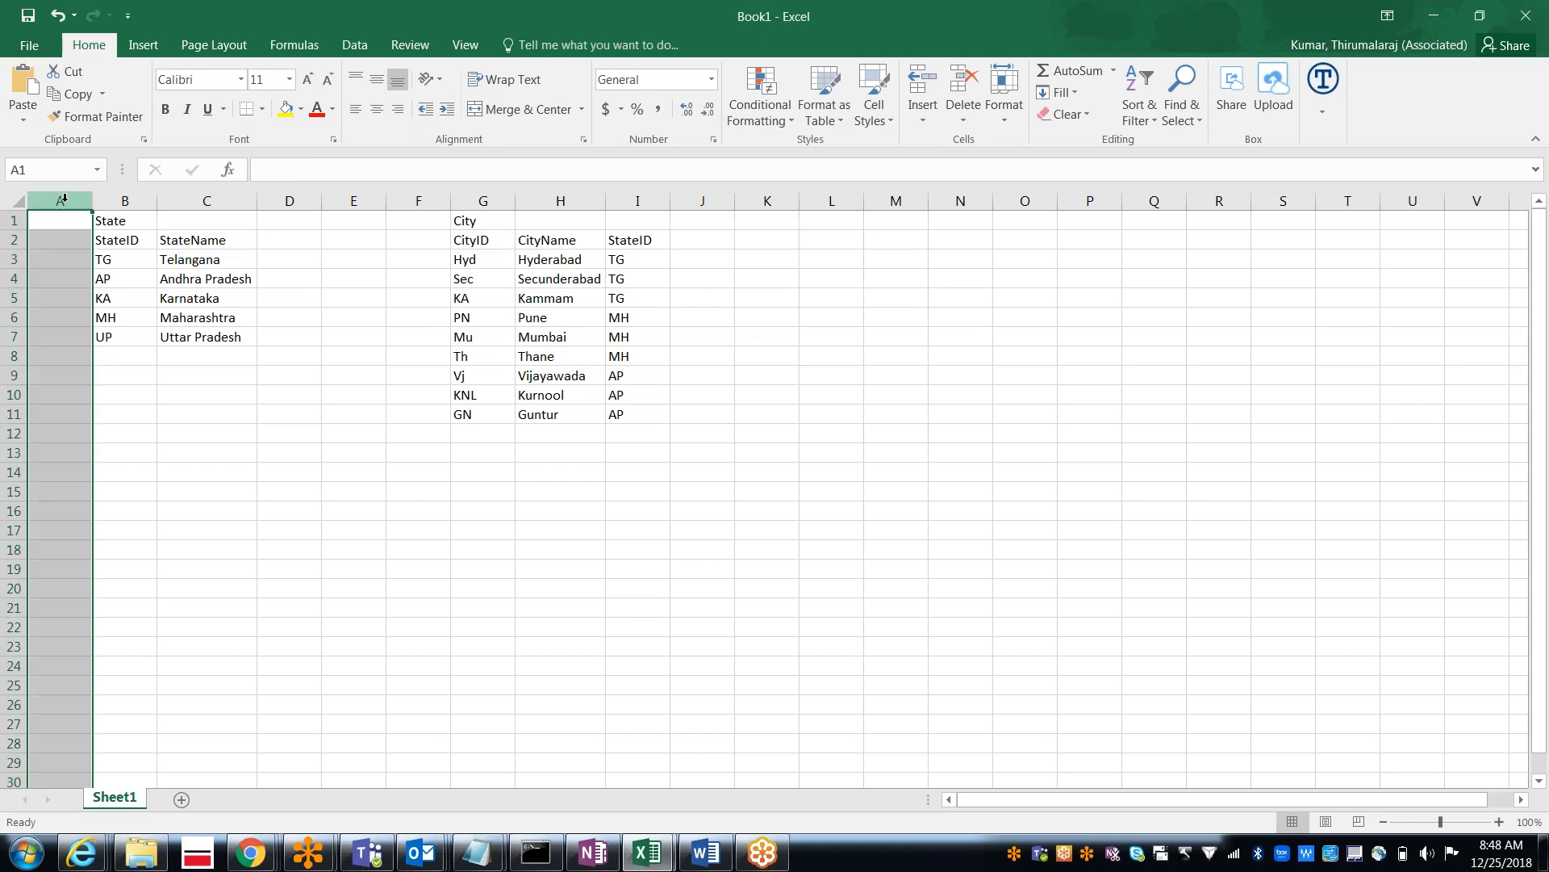
drag(63, 201, 199, 200)
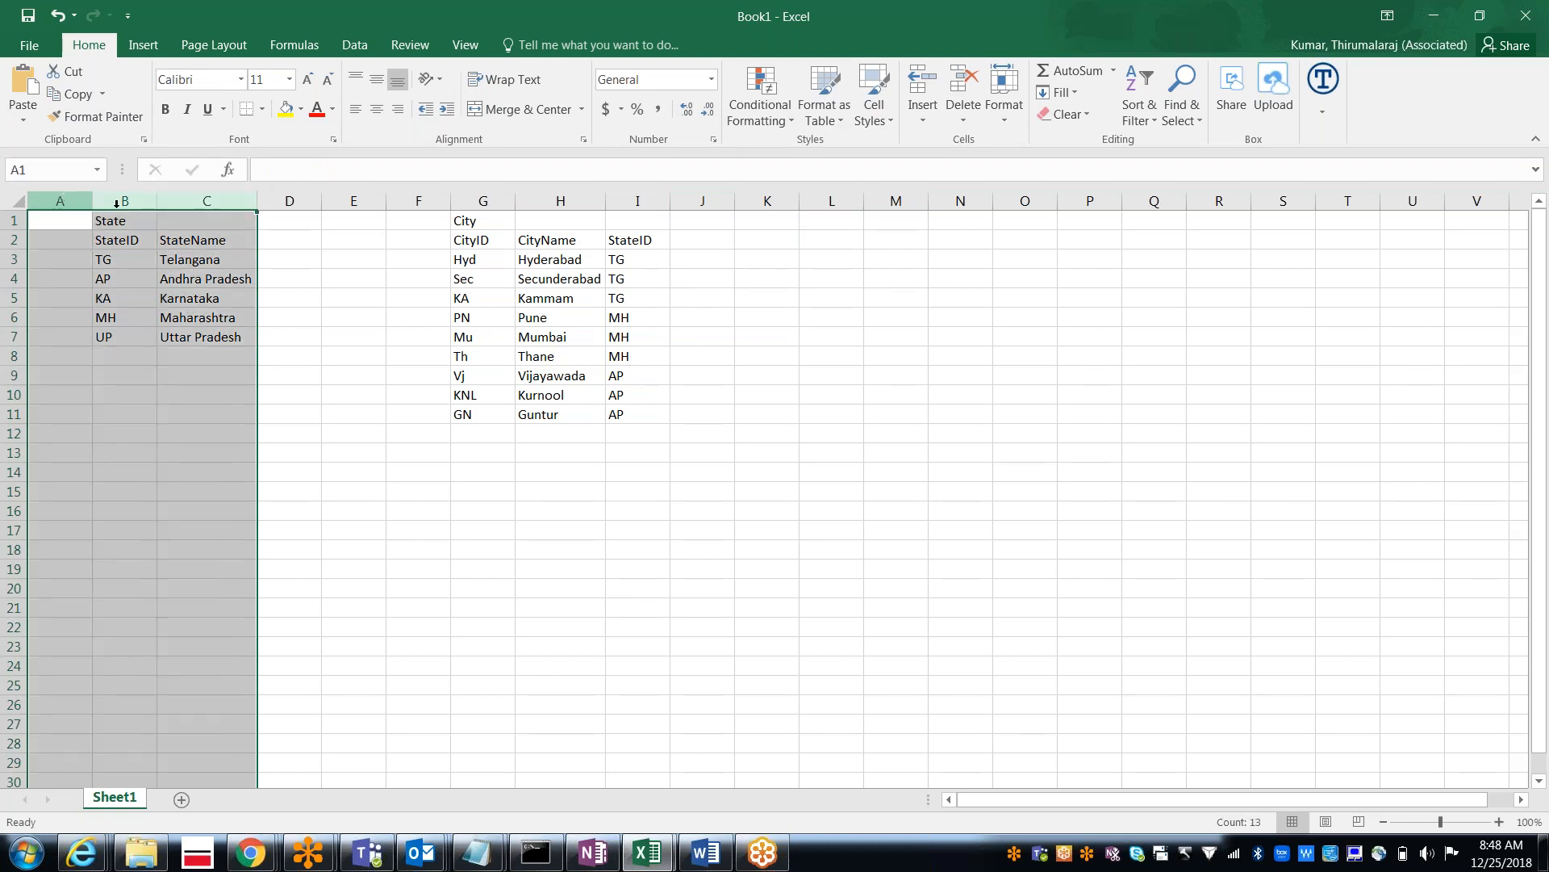
right_click(199, 200)
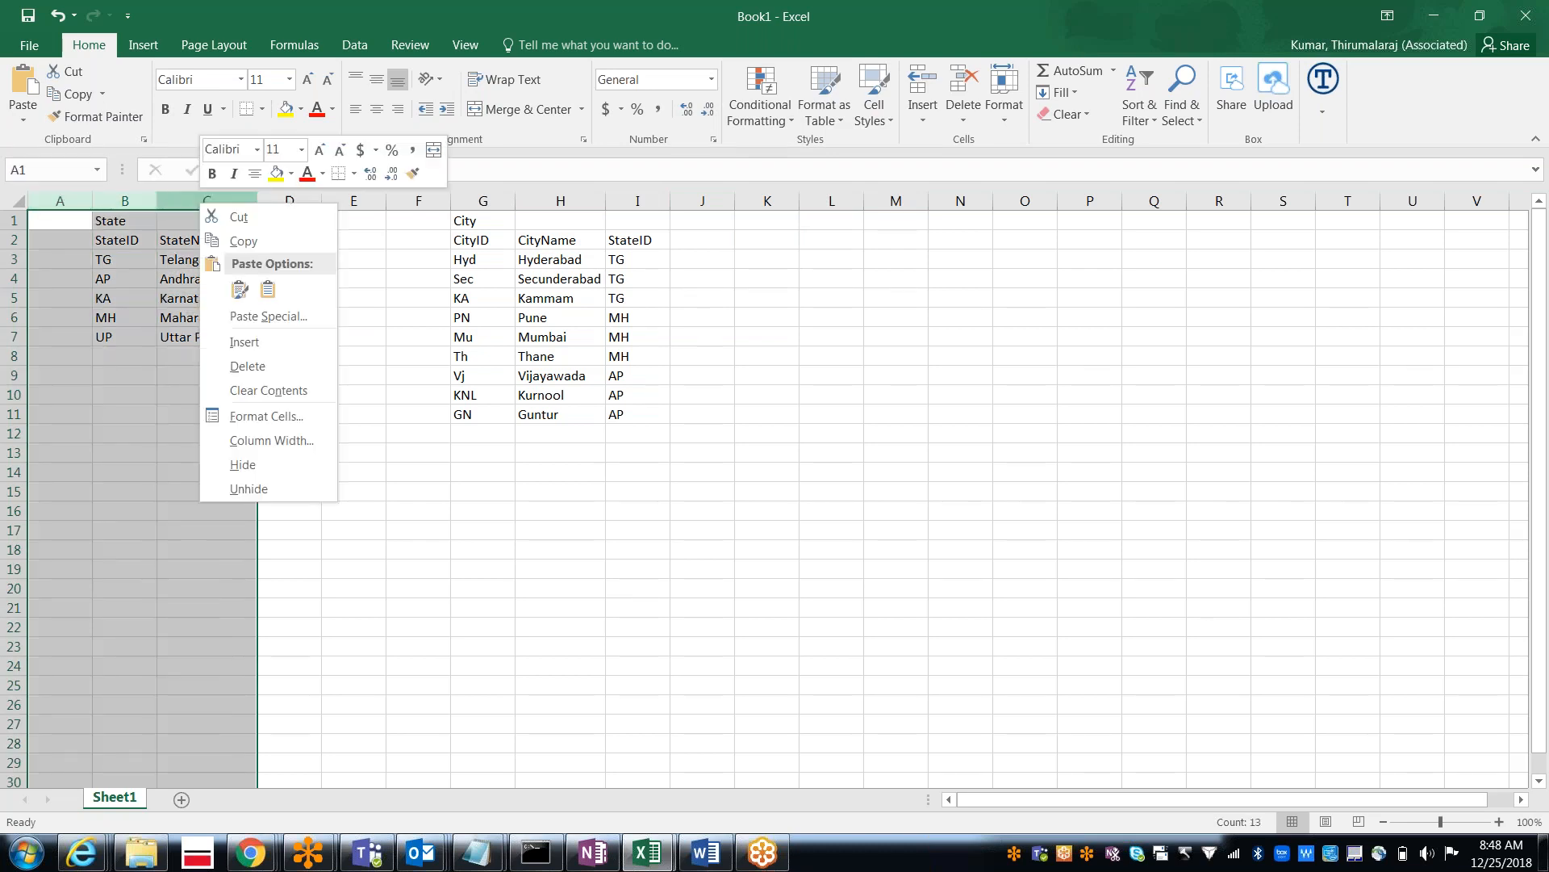
click(260, 344)
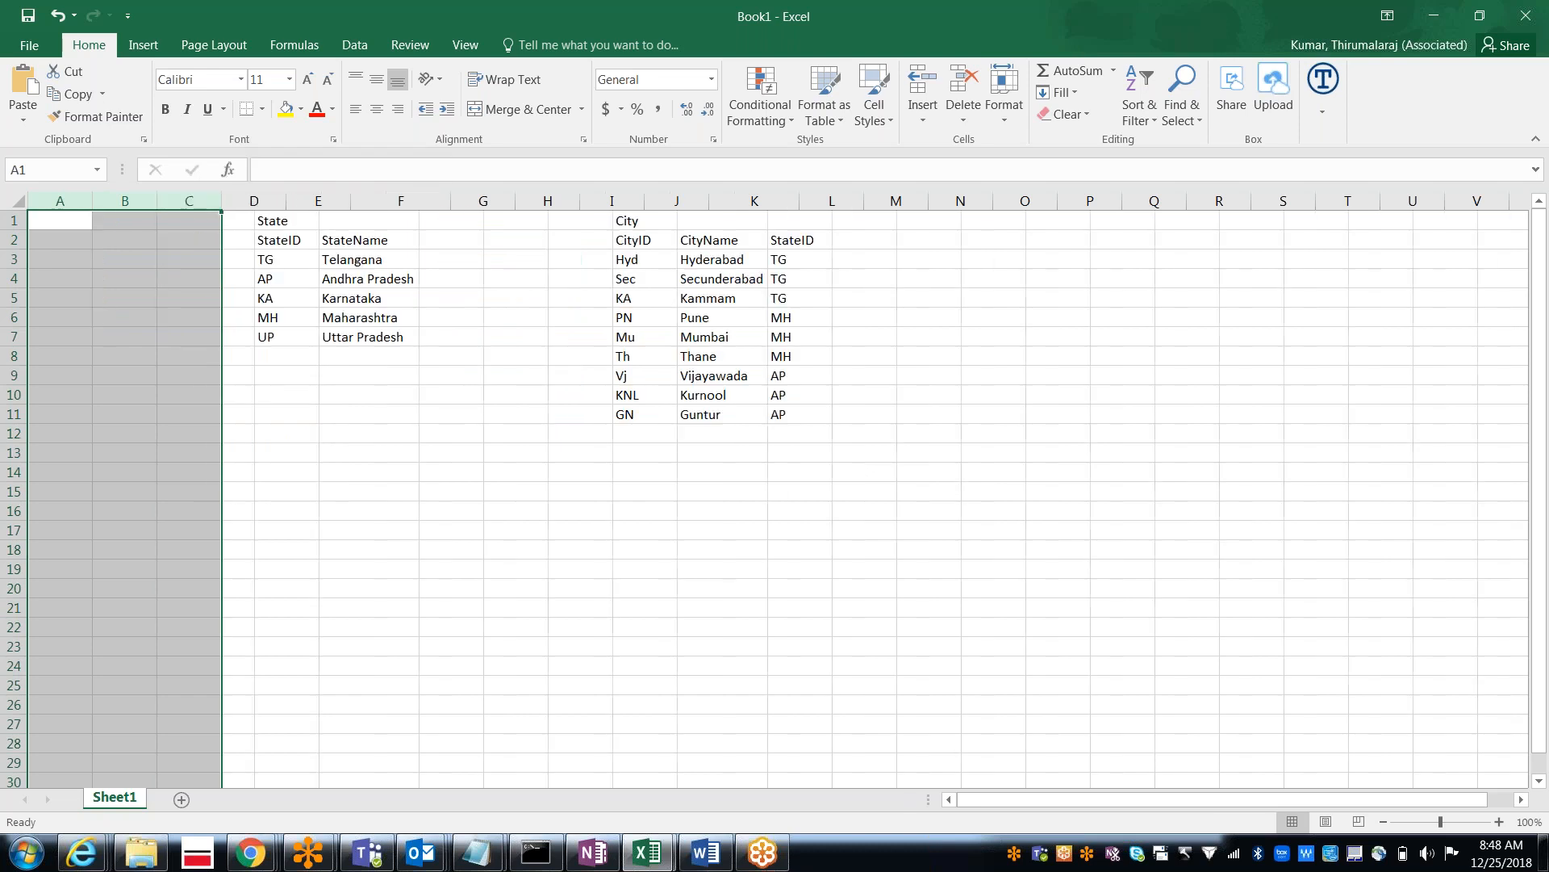
Step: Start a Country table with the title Country in A1 and the headers CountryID and CountryName in A3 and B3
click(60, 221)
text(Country)
key(Return)
click(60, 259)
text(CountryID)
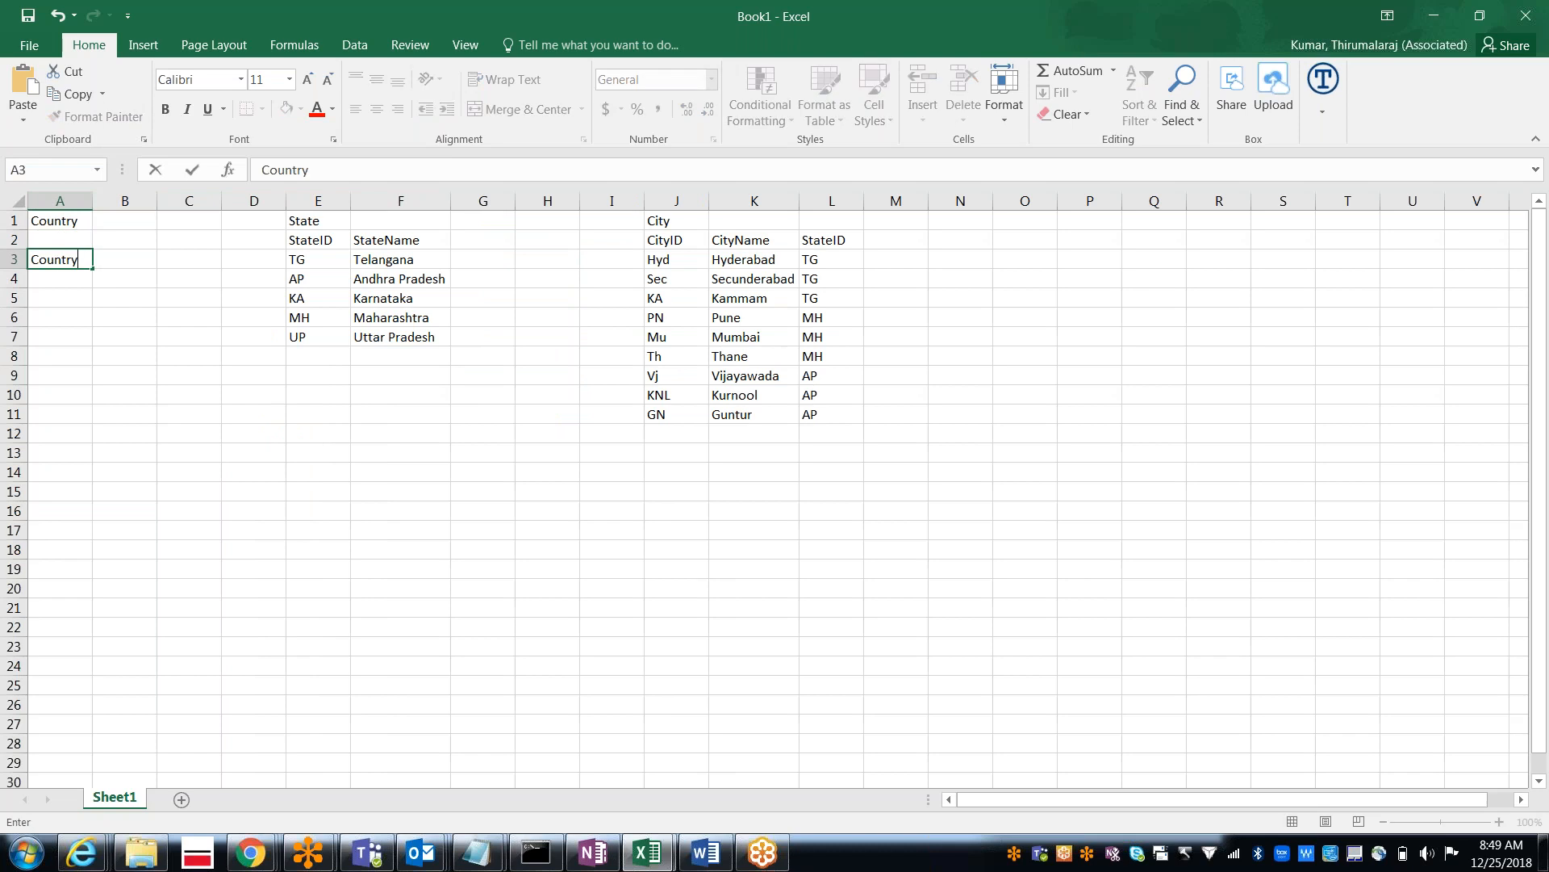
key(Tab)
text(Coun)
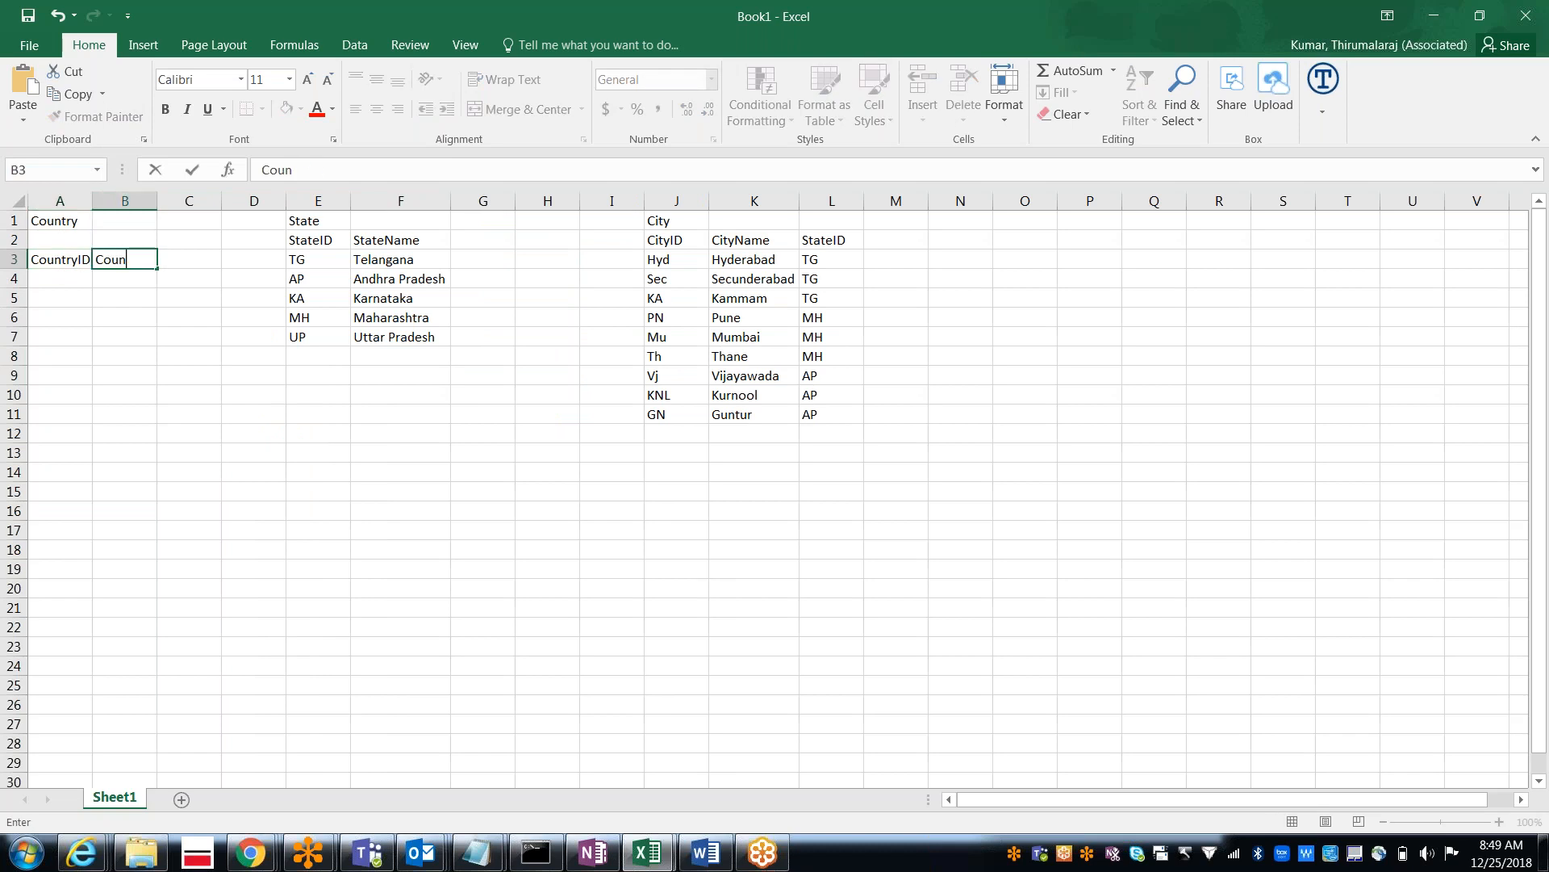
text(tryName)
key(Return)
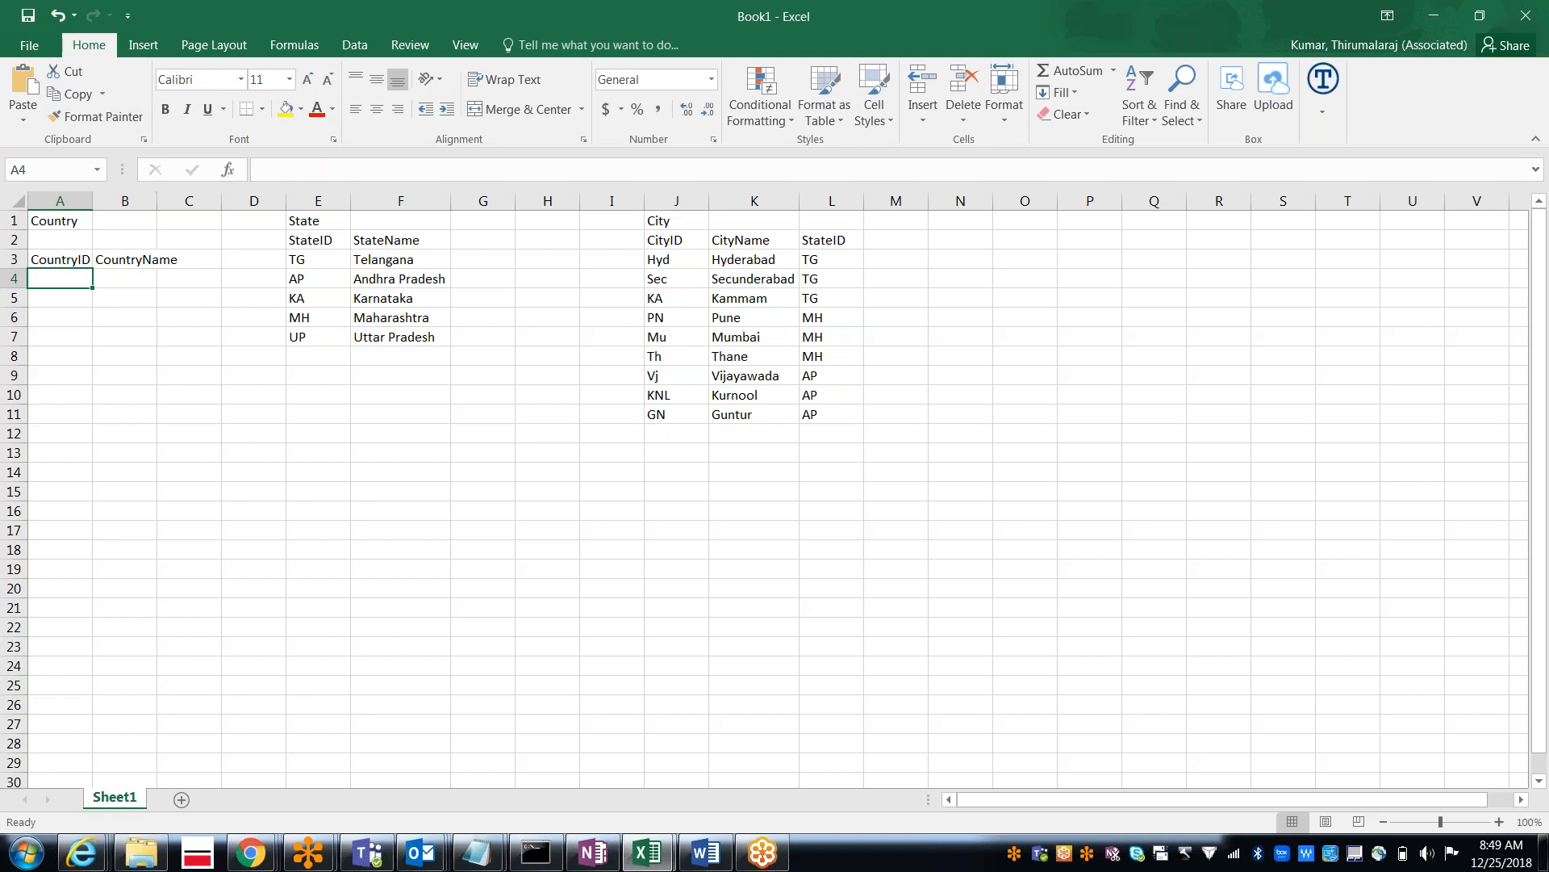
Step: Add the row IN, India to the Country table
text(IN)
key(Tab)
text(I)
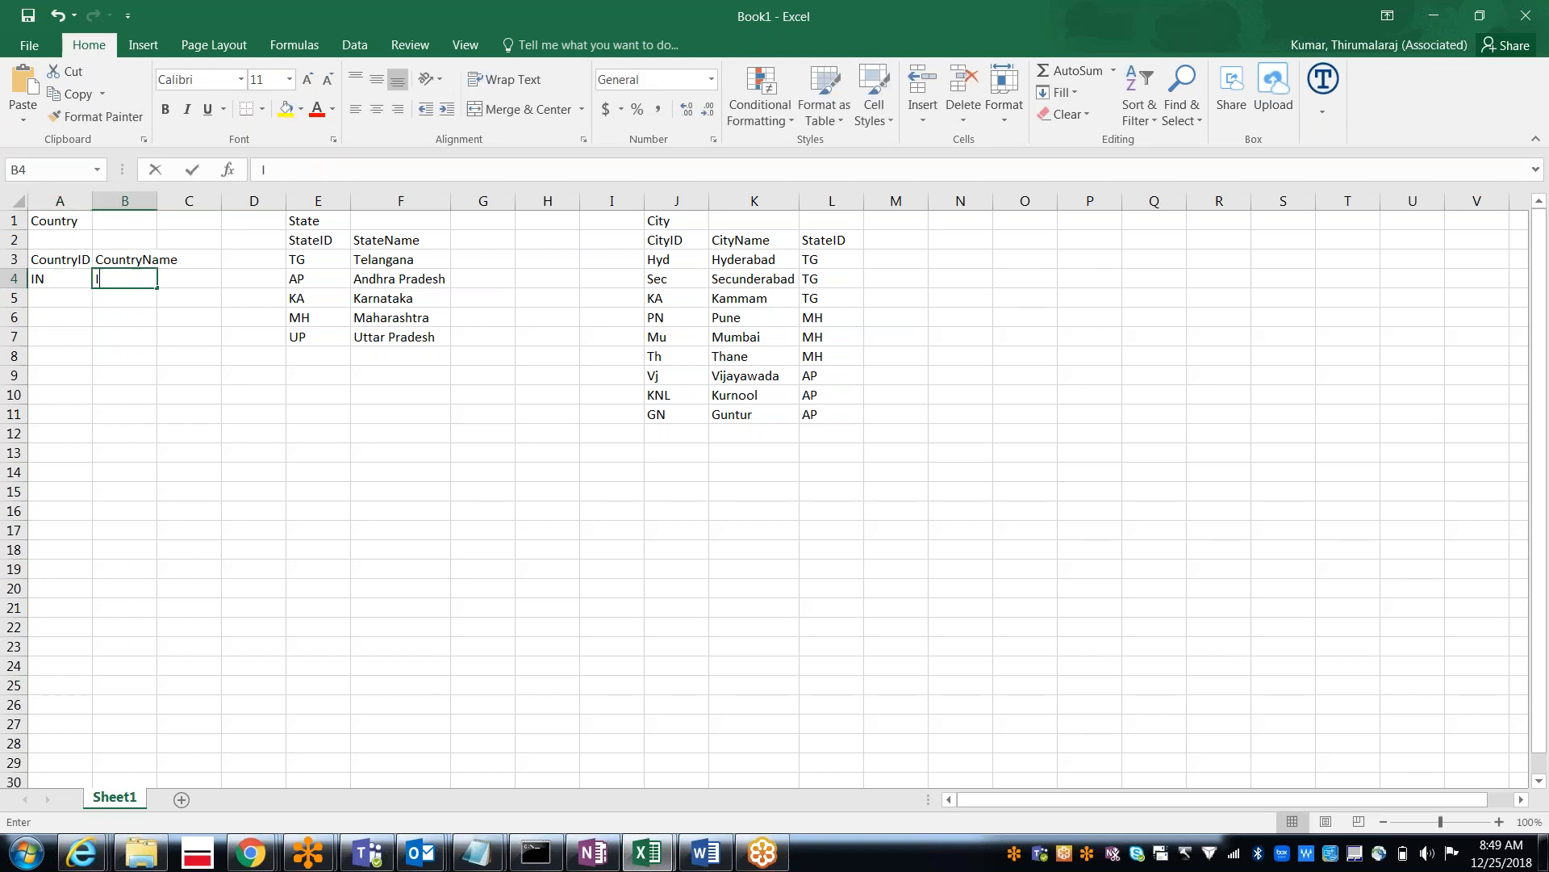
text(ndia)
key(Return)
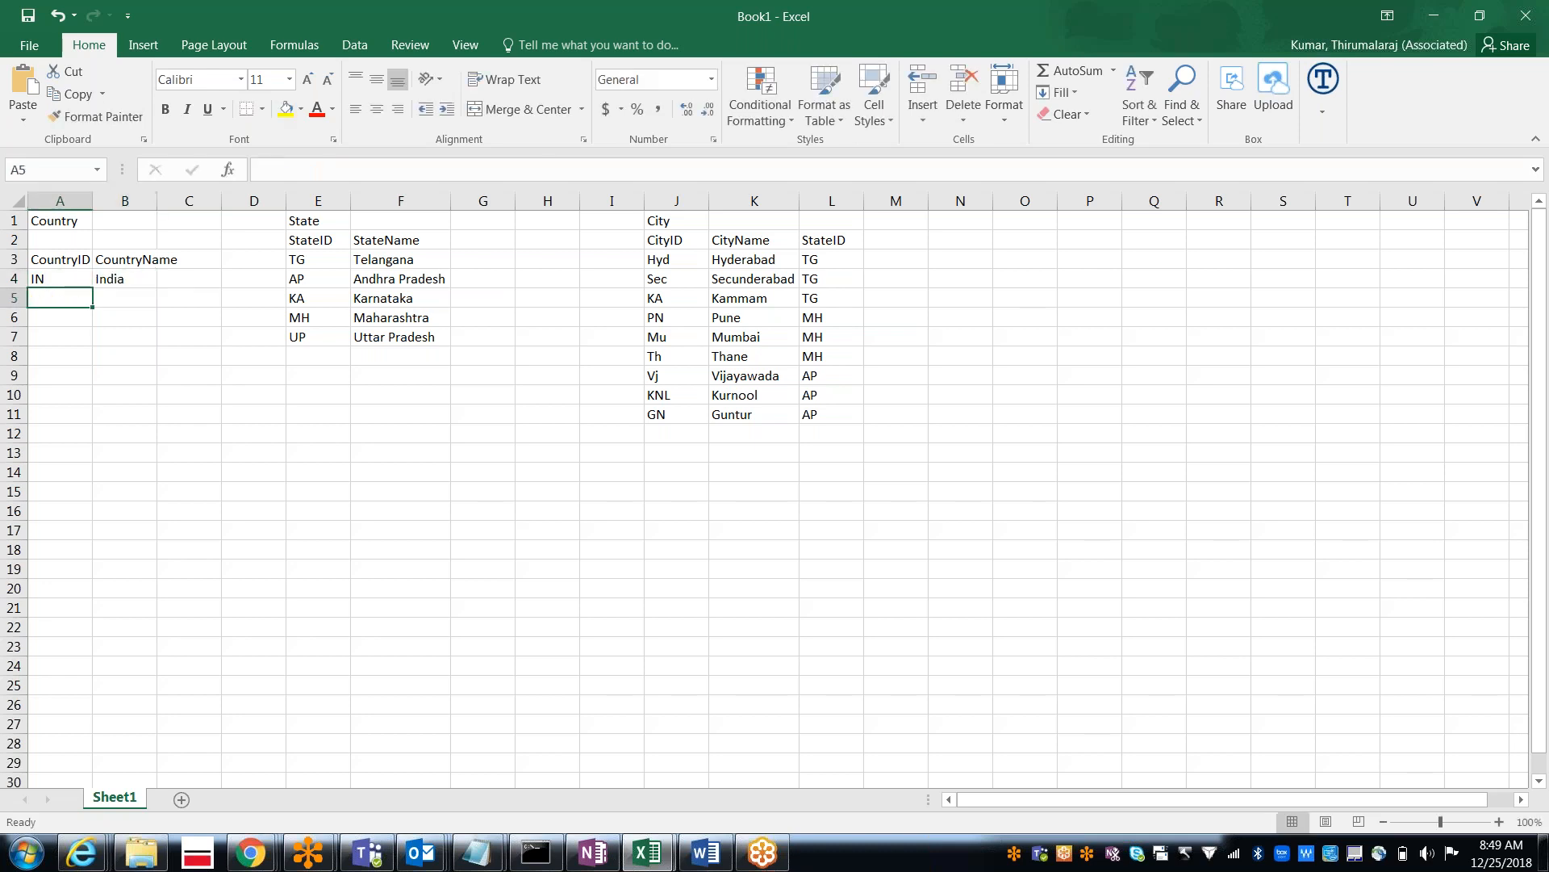
Step: Add the row US, United States to the Country table
text(US)
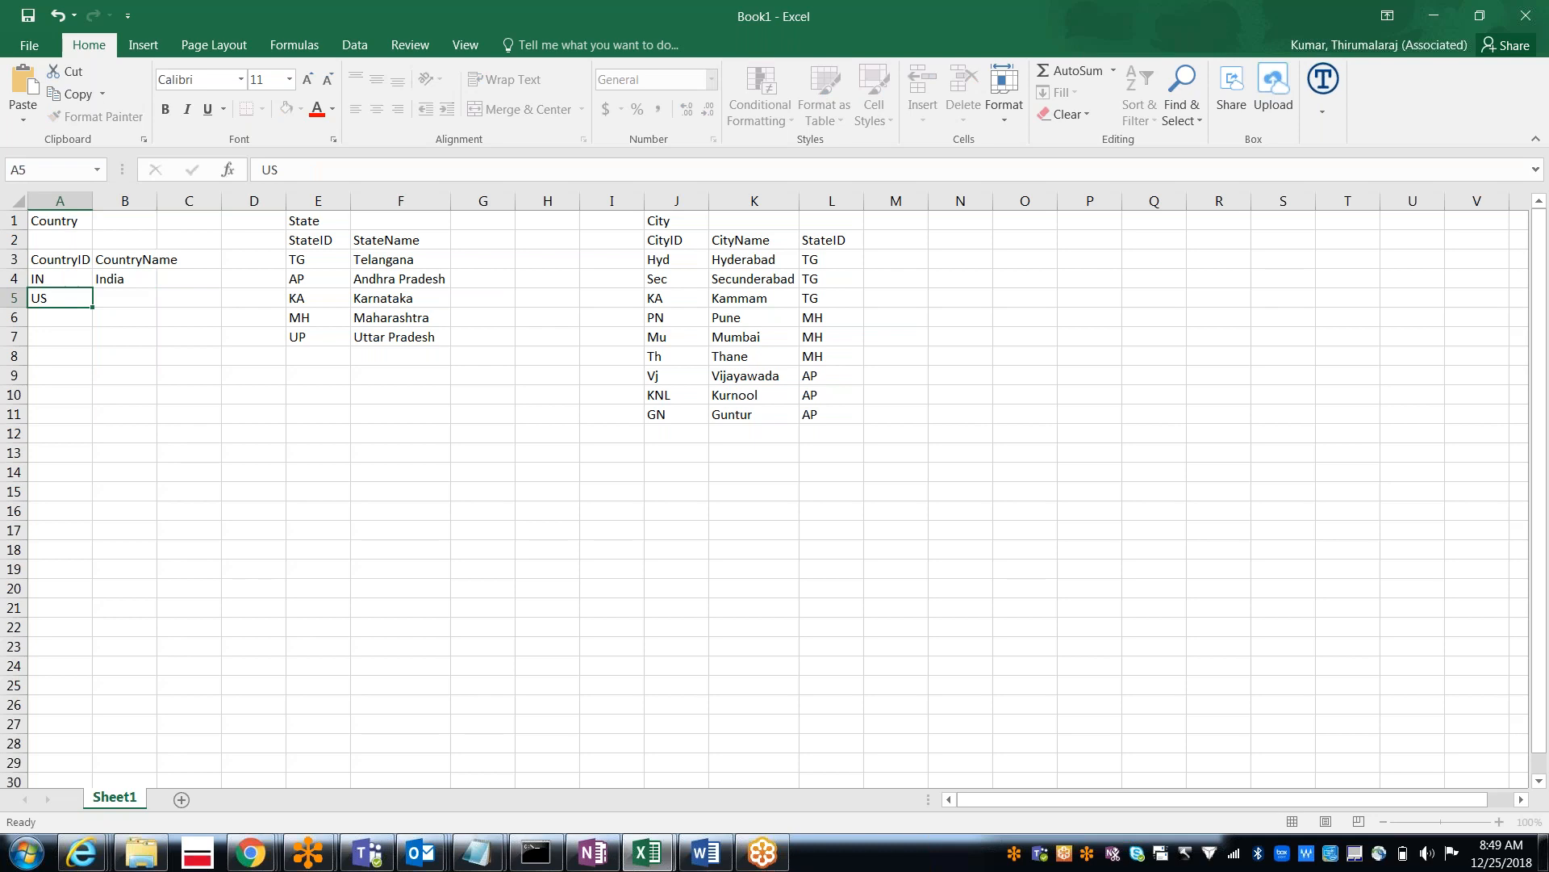
key(Tab)
text(UnitedState)
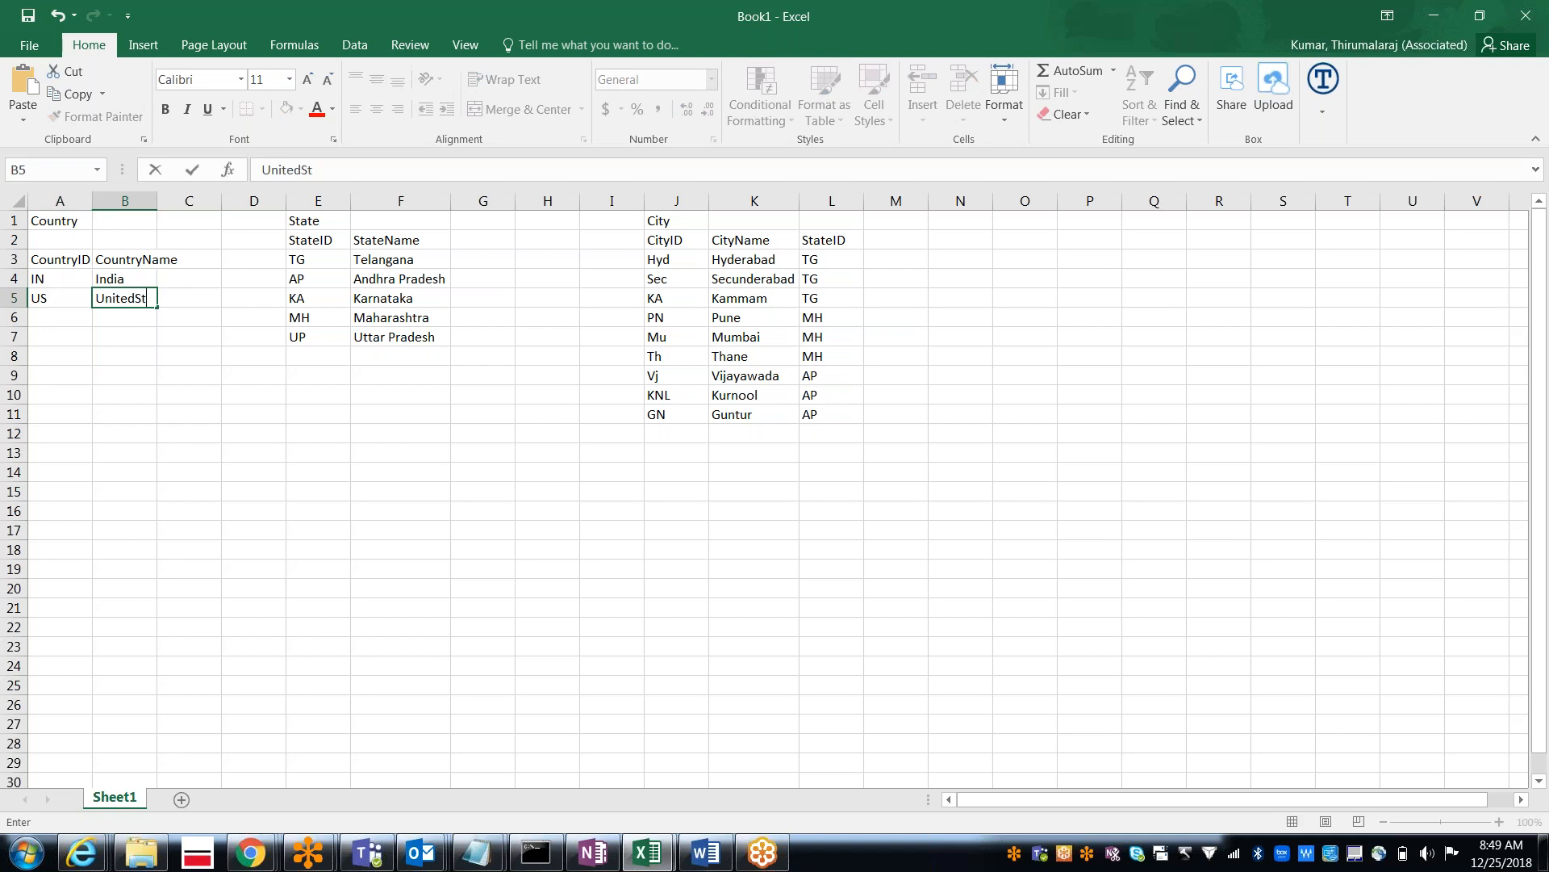
key(shift+Left)
key(shift+Left)
key(shift+Left)
key(shift+Left)
key(shift+Left)
text(States)
key(Return)
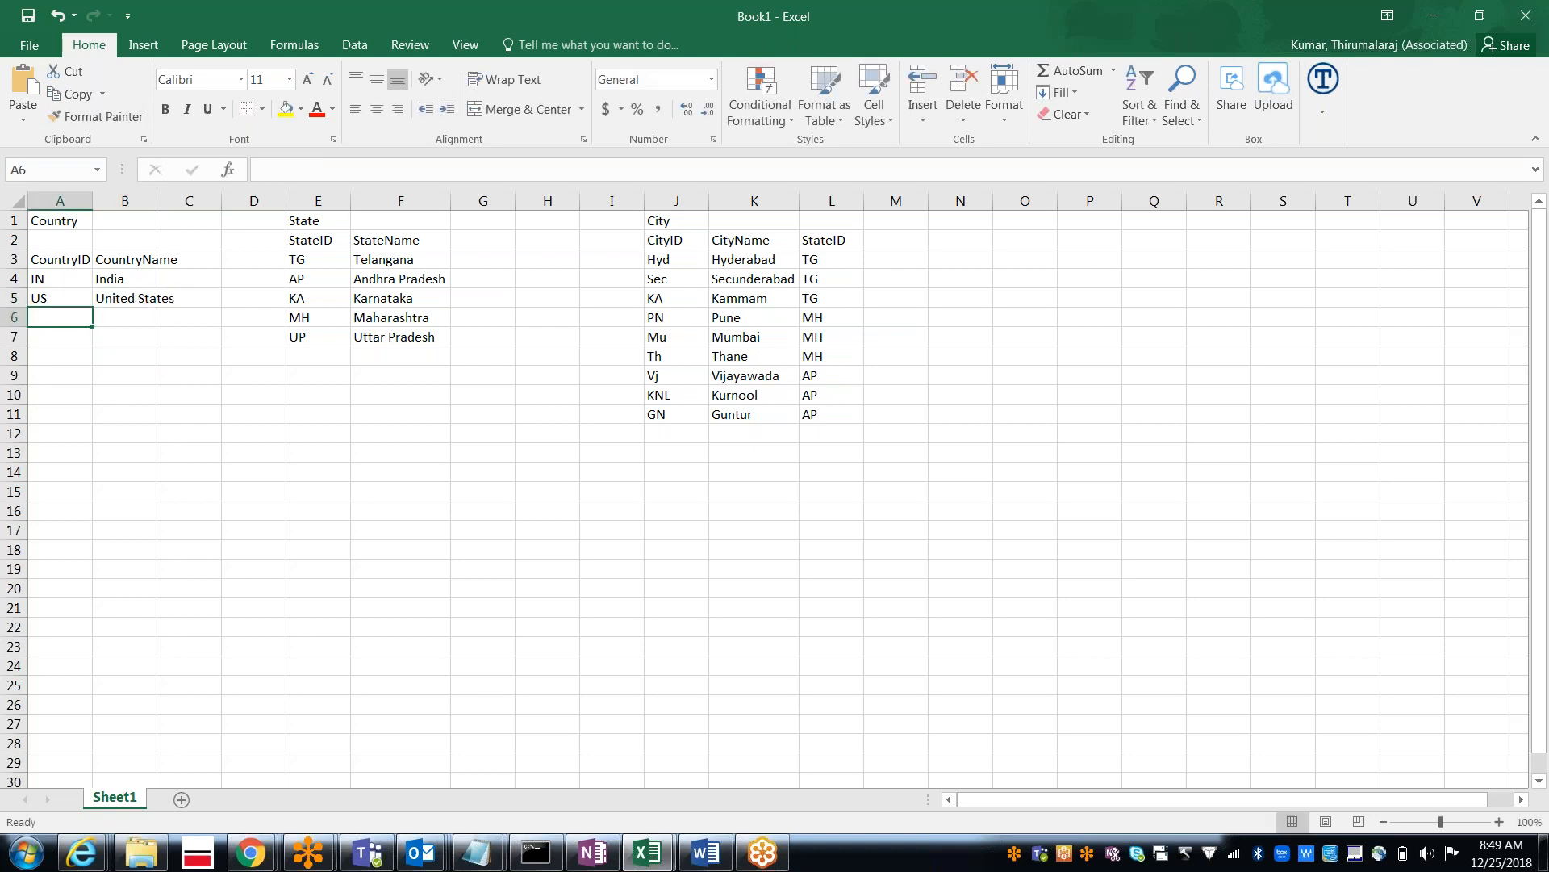
Step: Add the row JP, Japan to the Country table
text(JP)
key(Tab)
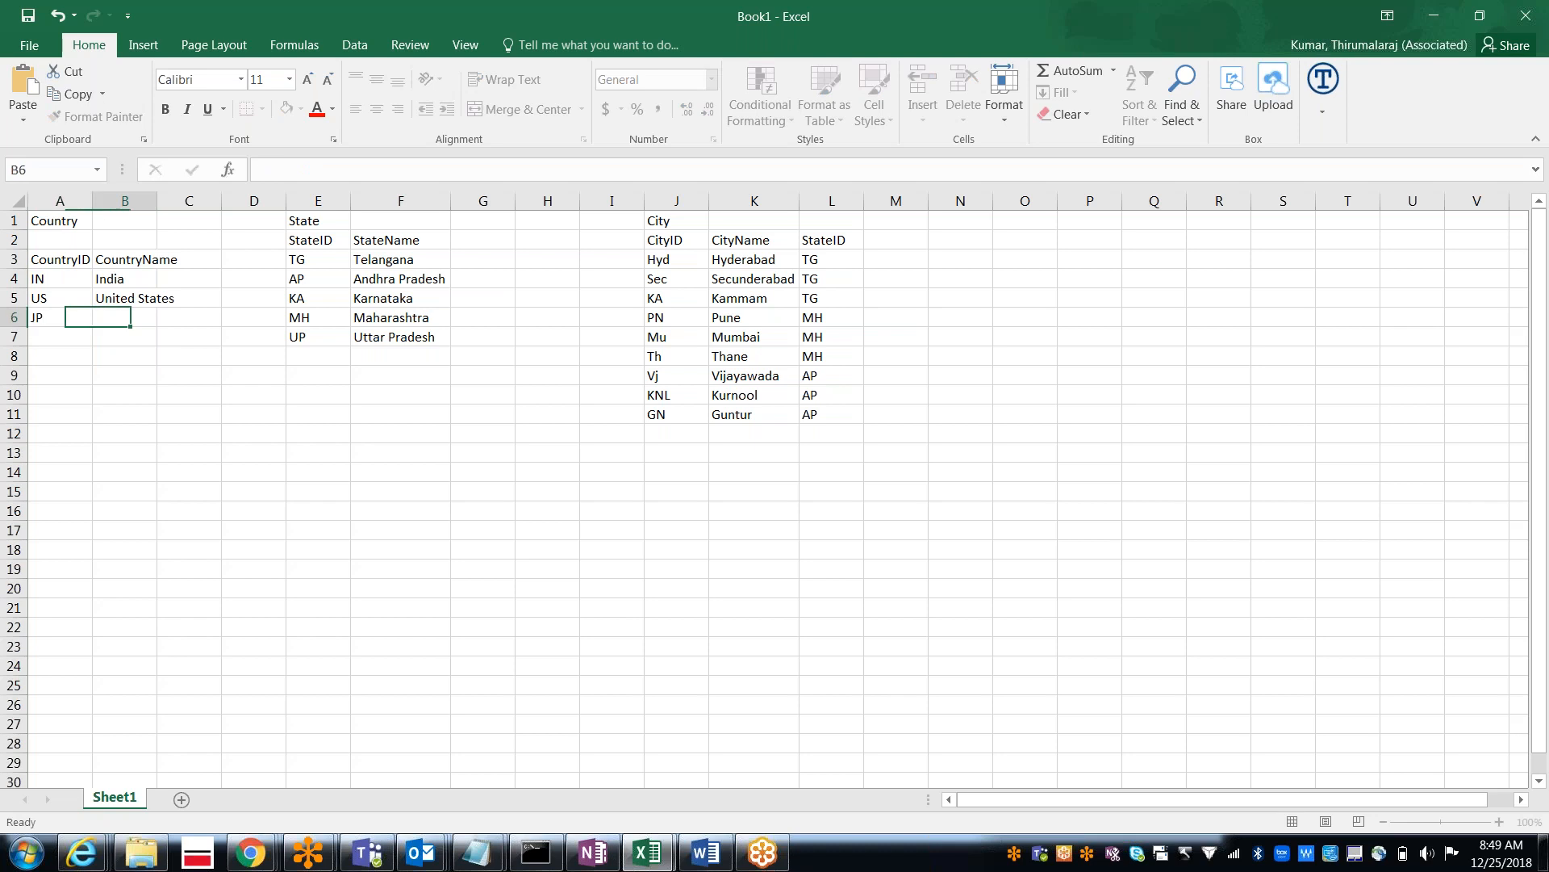
text(Japan)
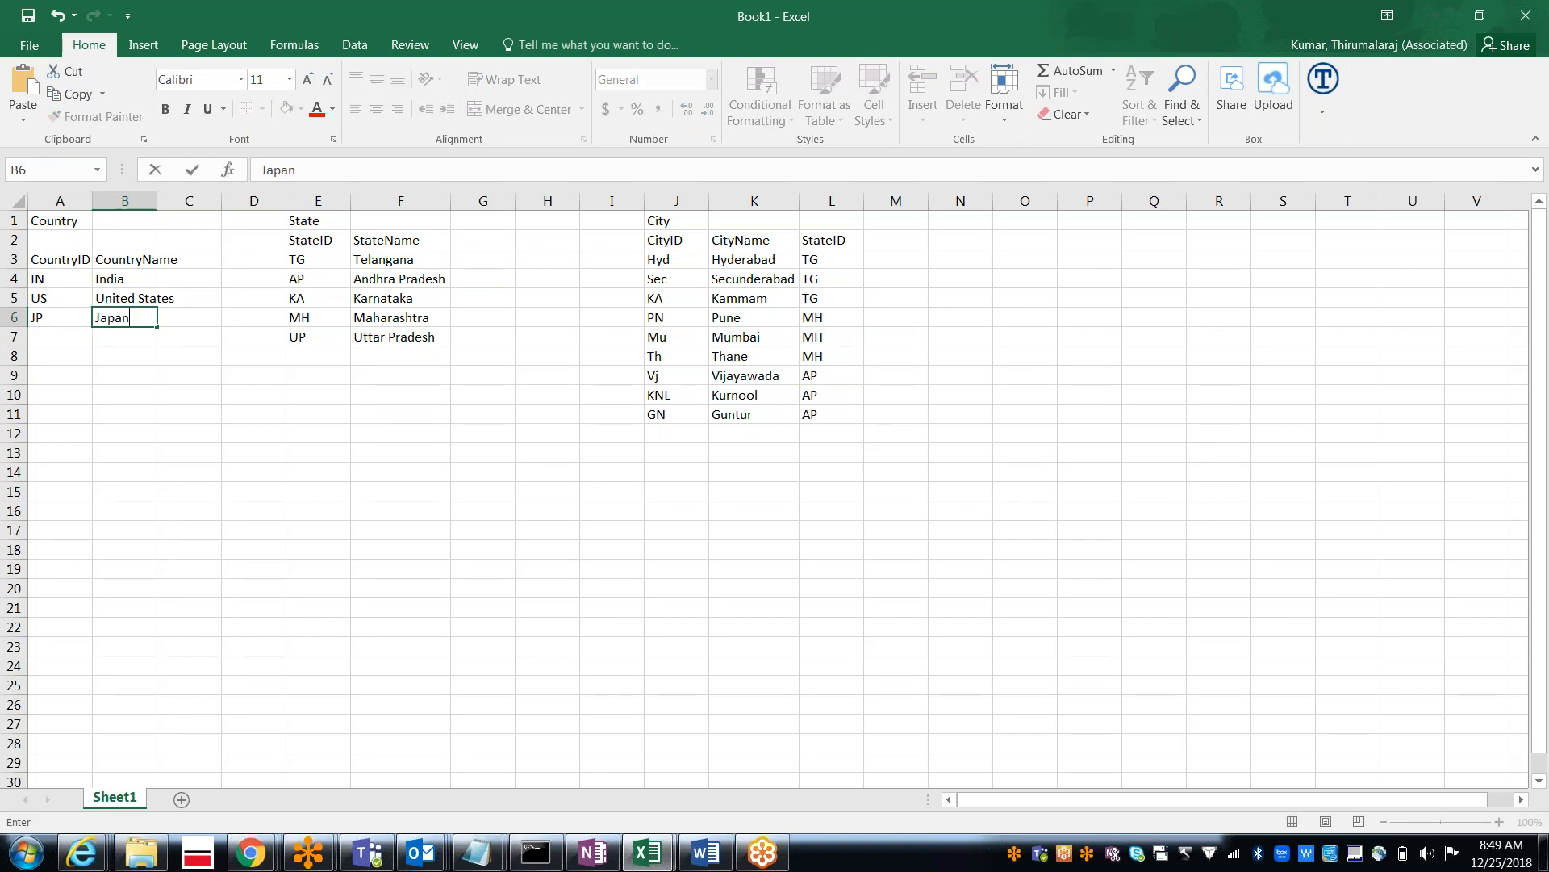
key(Return)
Step: Add the row UK, United Kingdom to the Country table
text(UK)
key(Tab)
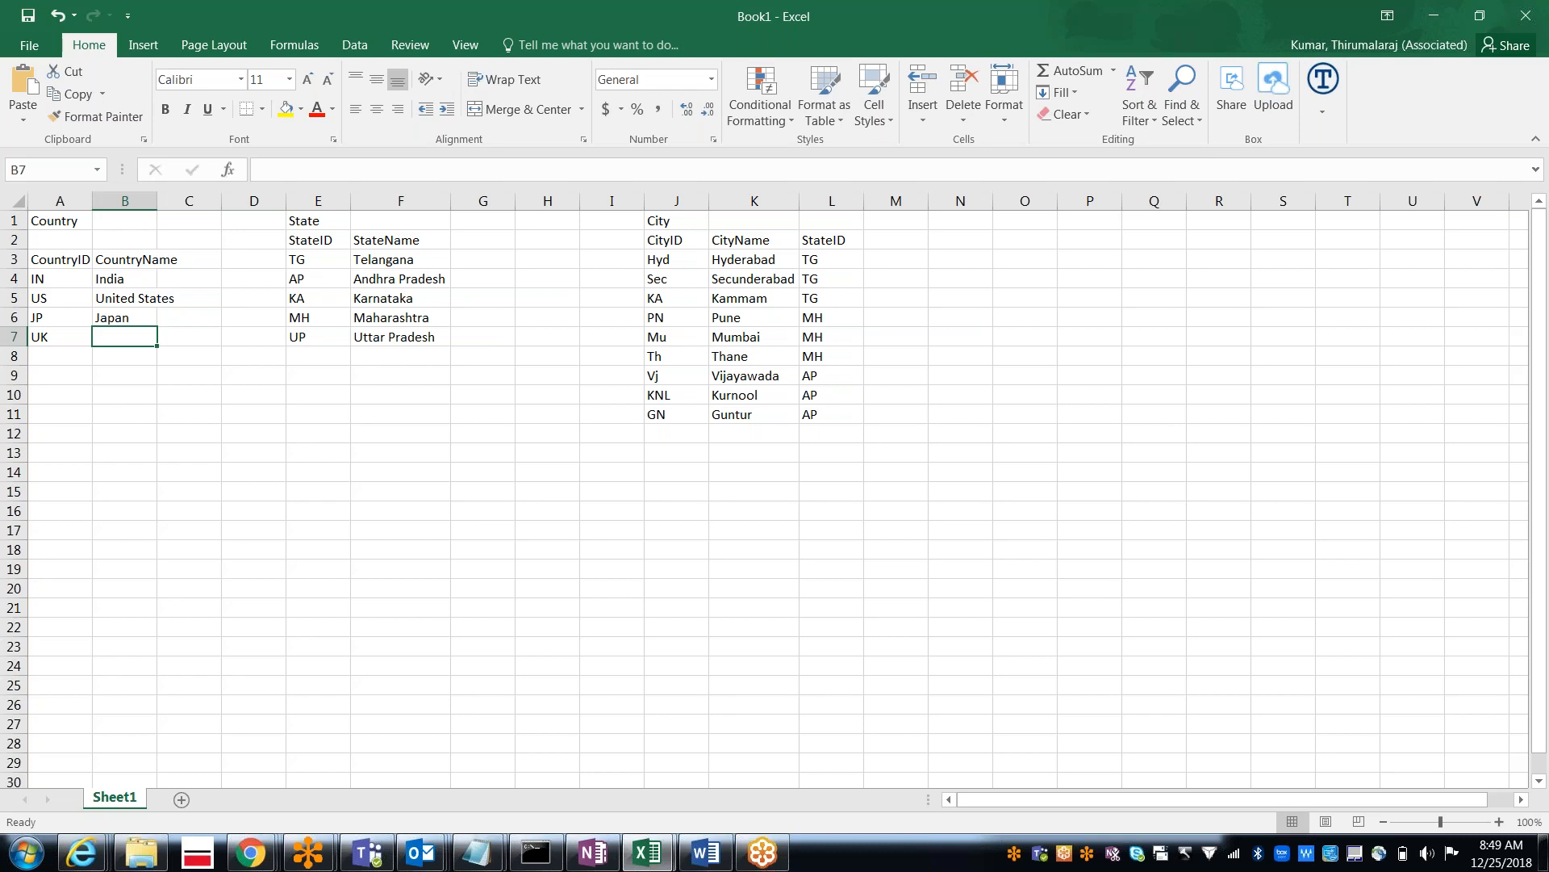
text(United)
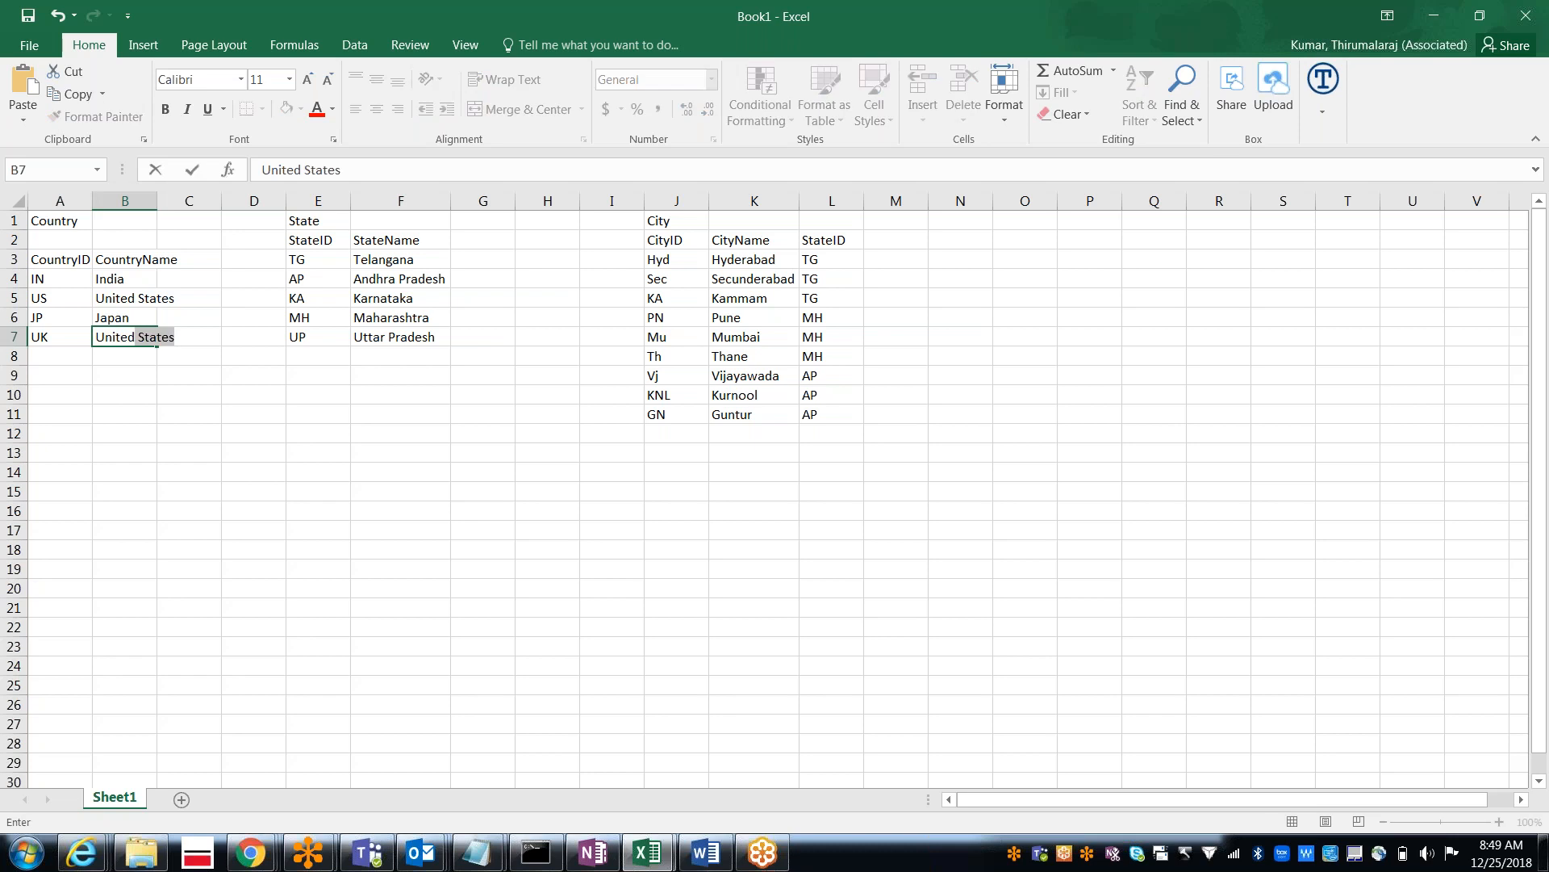
text( Kingdom)
key(Return)
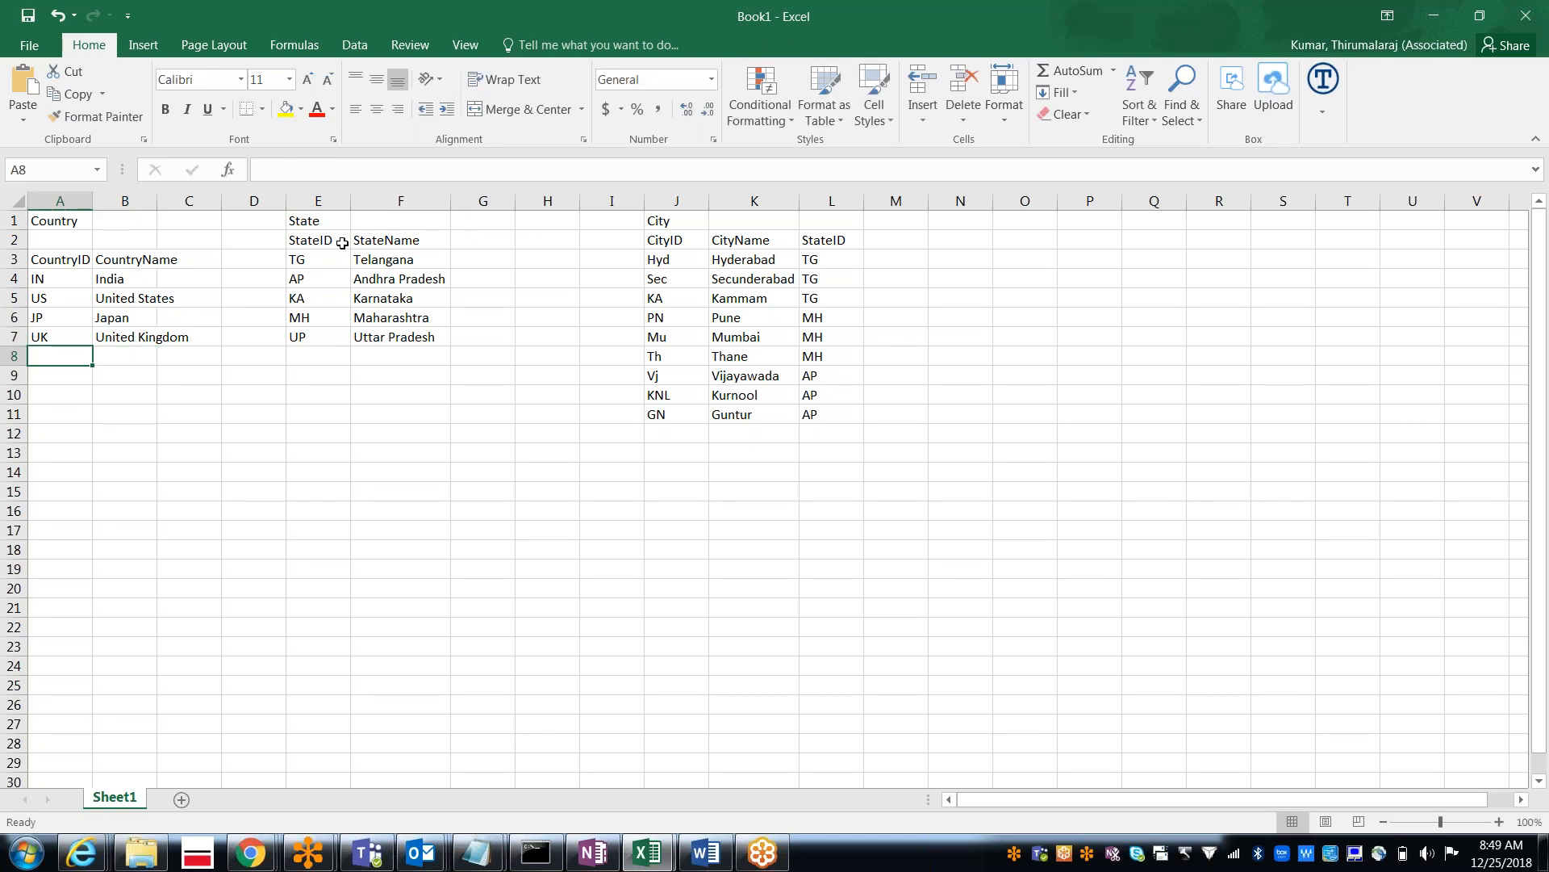
Step: Add a CountryID column to the State table and enter IN for all five states from Telangana to Uttar Pradesh
click(468, 239)
text(CountryID)
key(Return)
text(IN)
key(Return)
text(IN)
key(Return)
text(IN)
key(Return)
text(OIN)
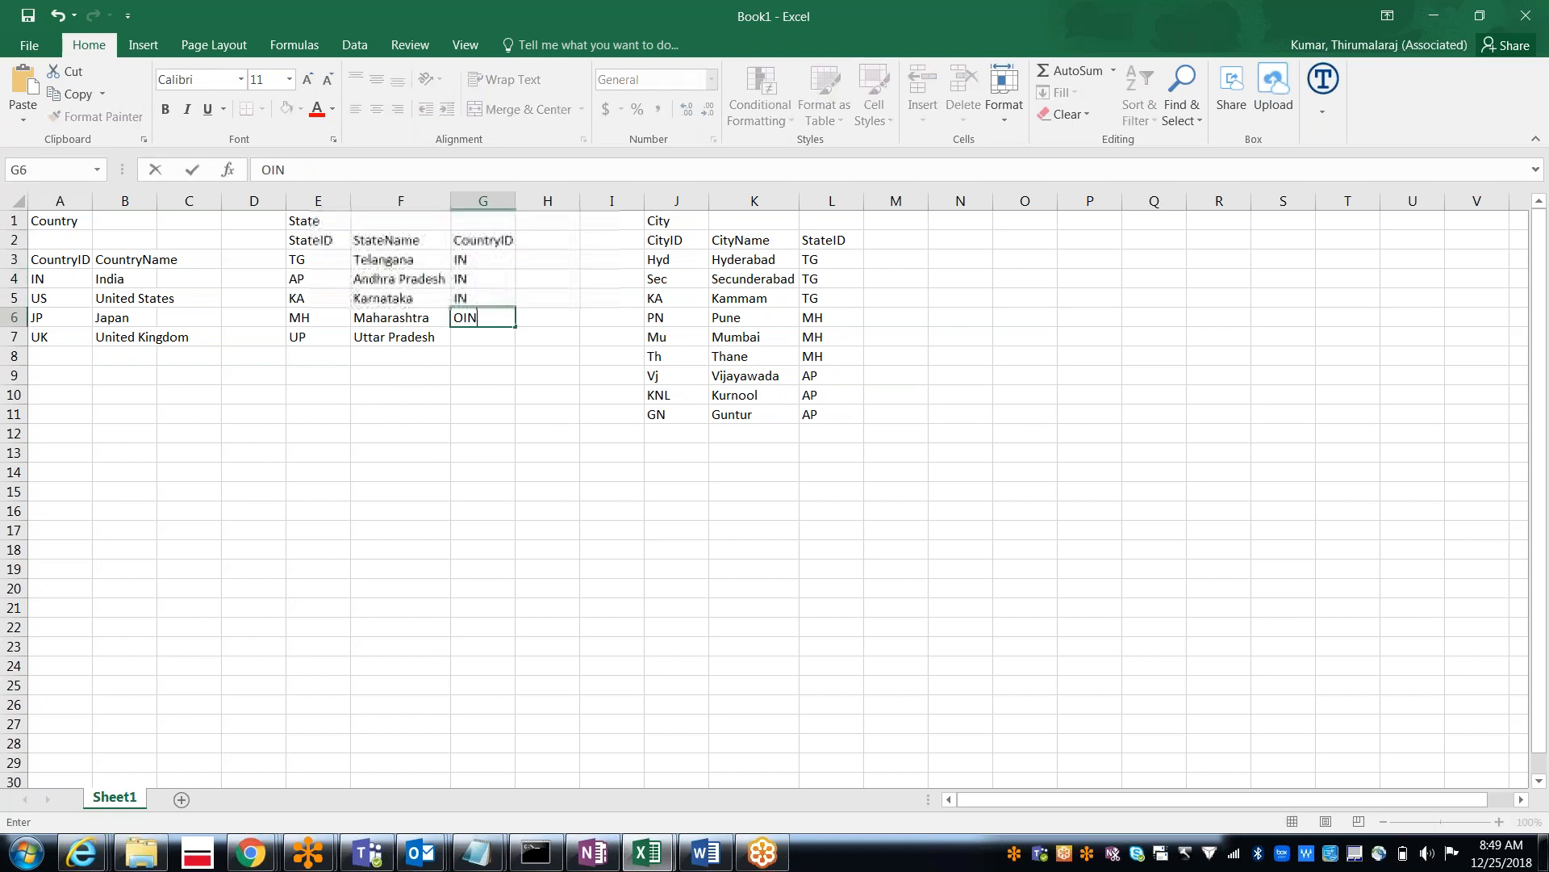
key(Return)
text(IN)
click(482, 317)
text(IN)
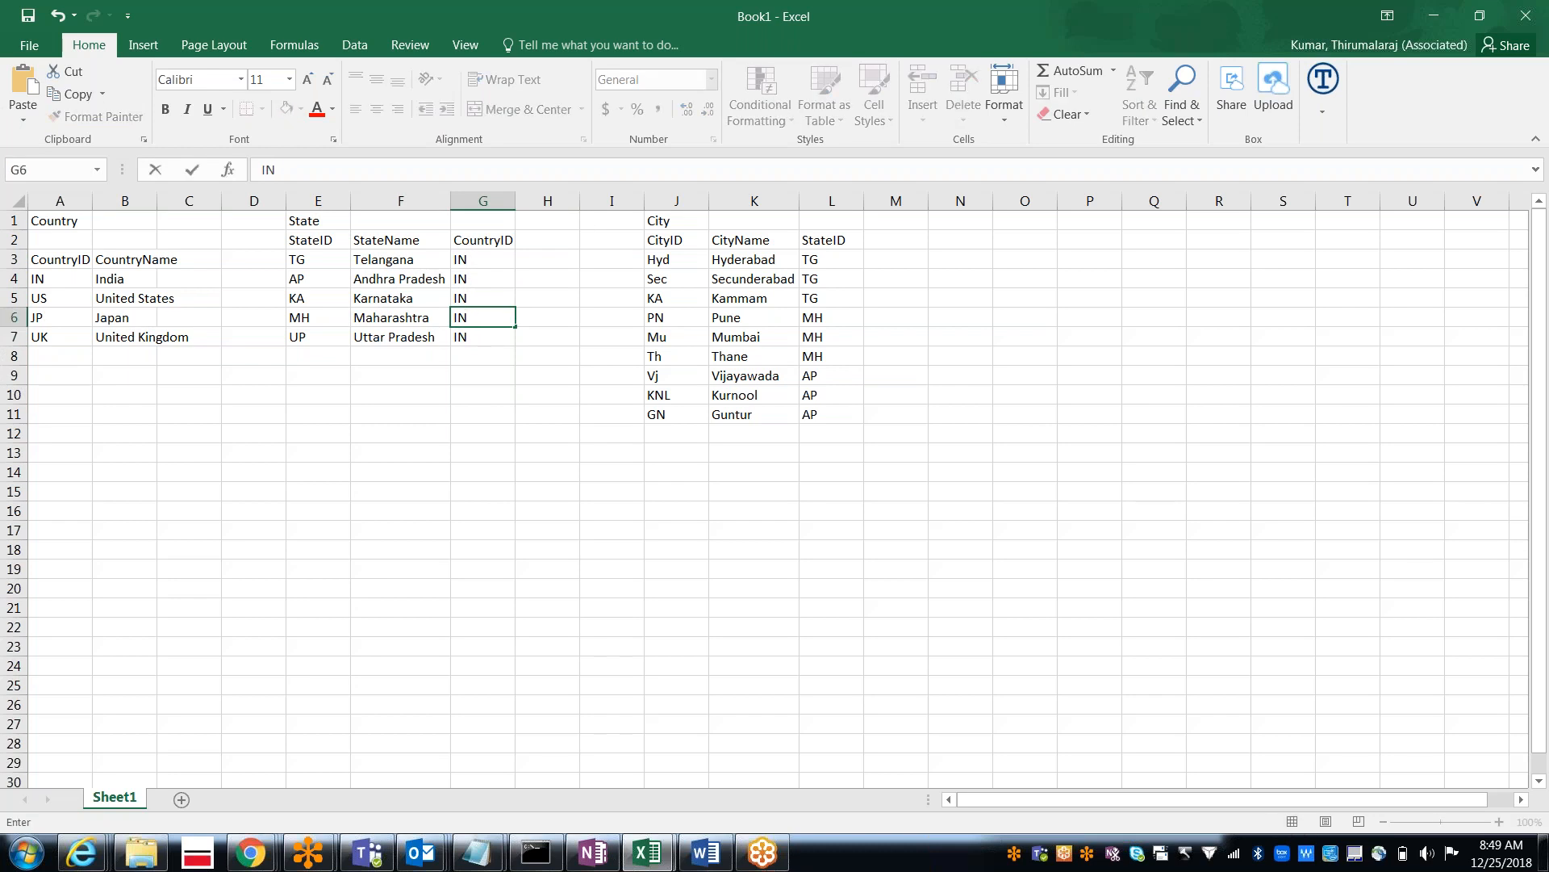
key(Return)
Step: Add the row CL, California, US to the State table
key(Down)
key(Left)
key(Left)
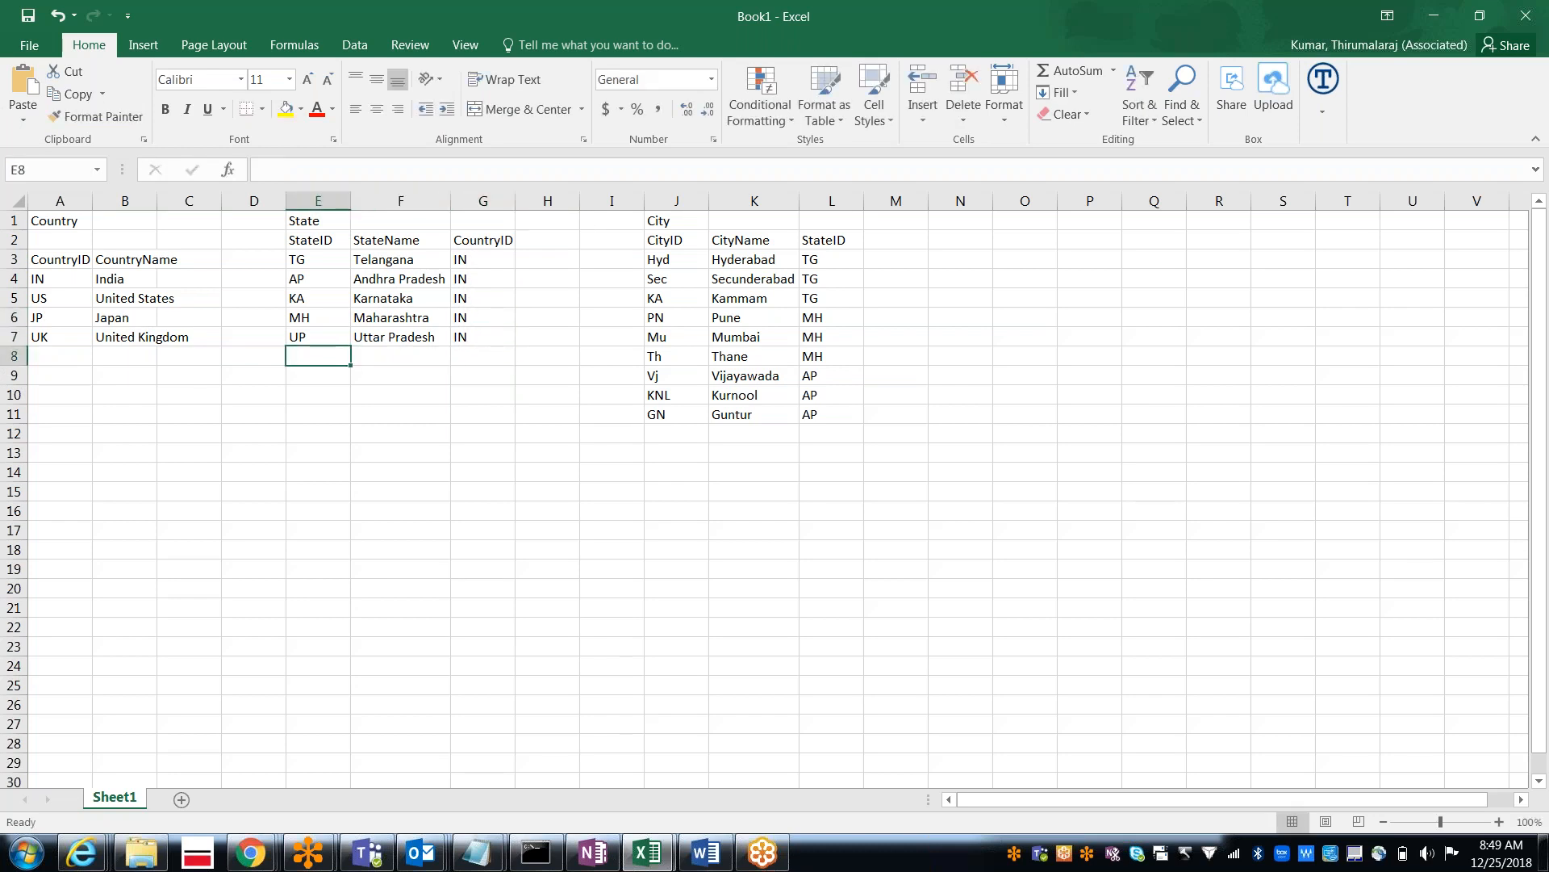
text(CL)
text(Ca)
key(BackSpace)
key(BackSpace)
key(Tab)
text(California)
key(Tab)
text(US)
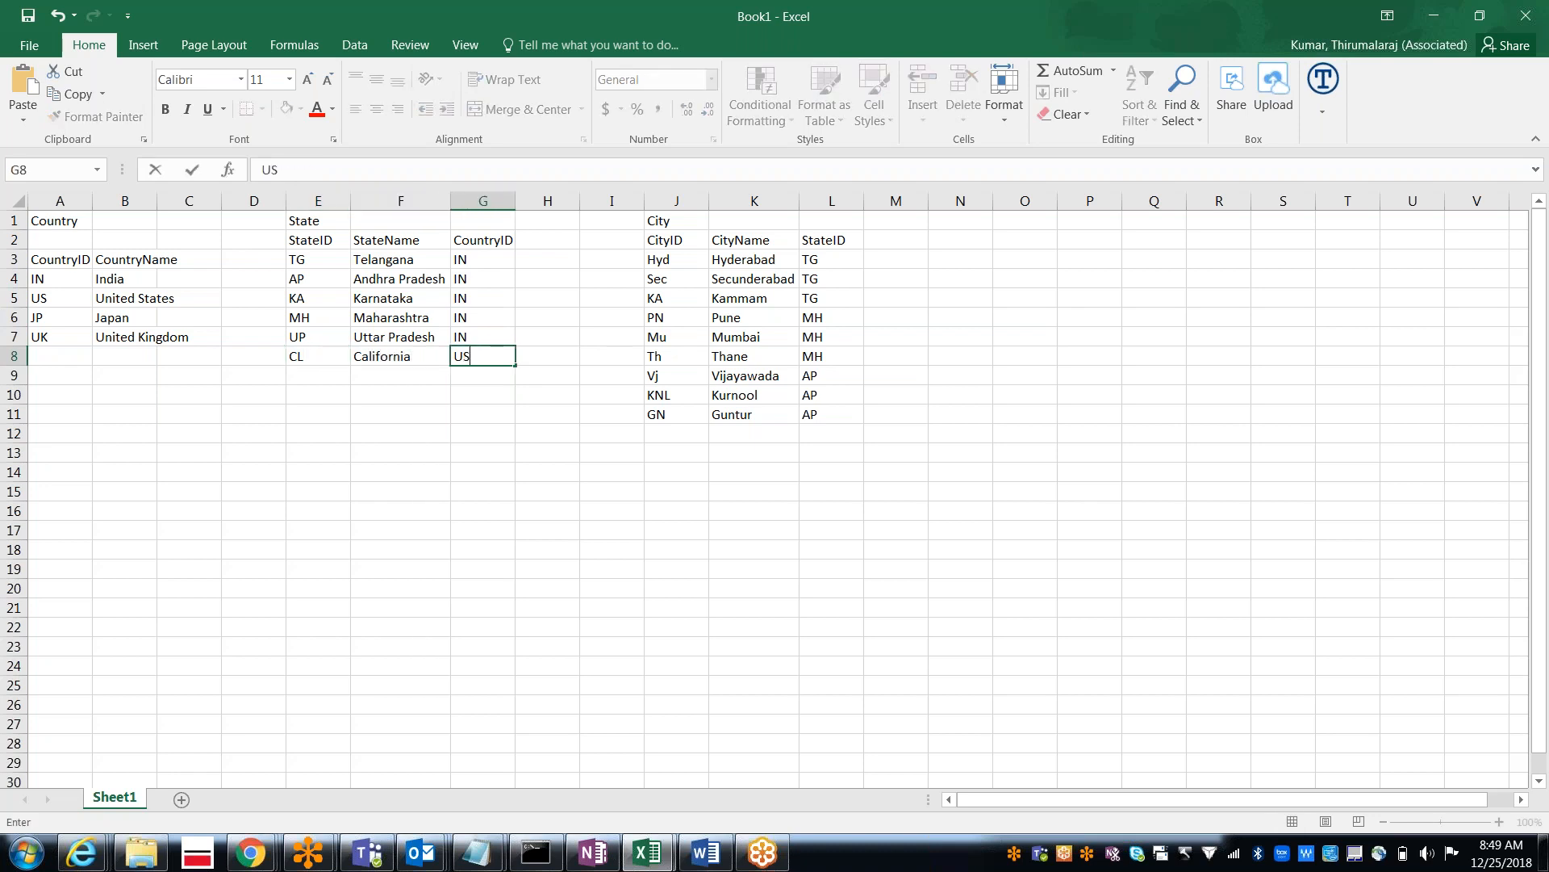
key(Return)
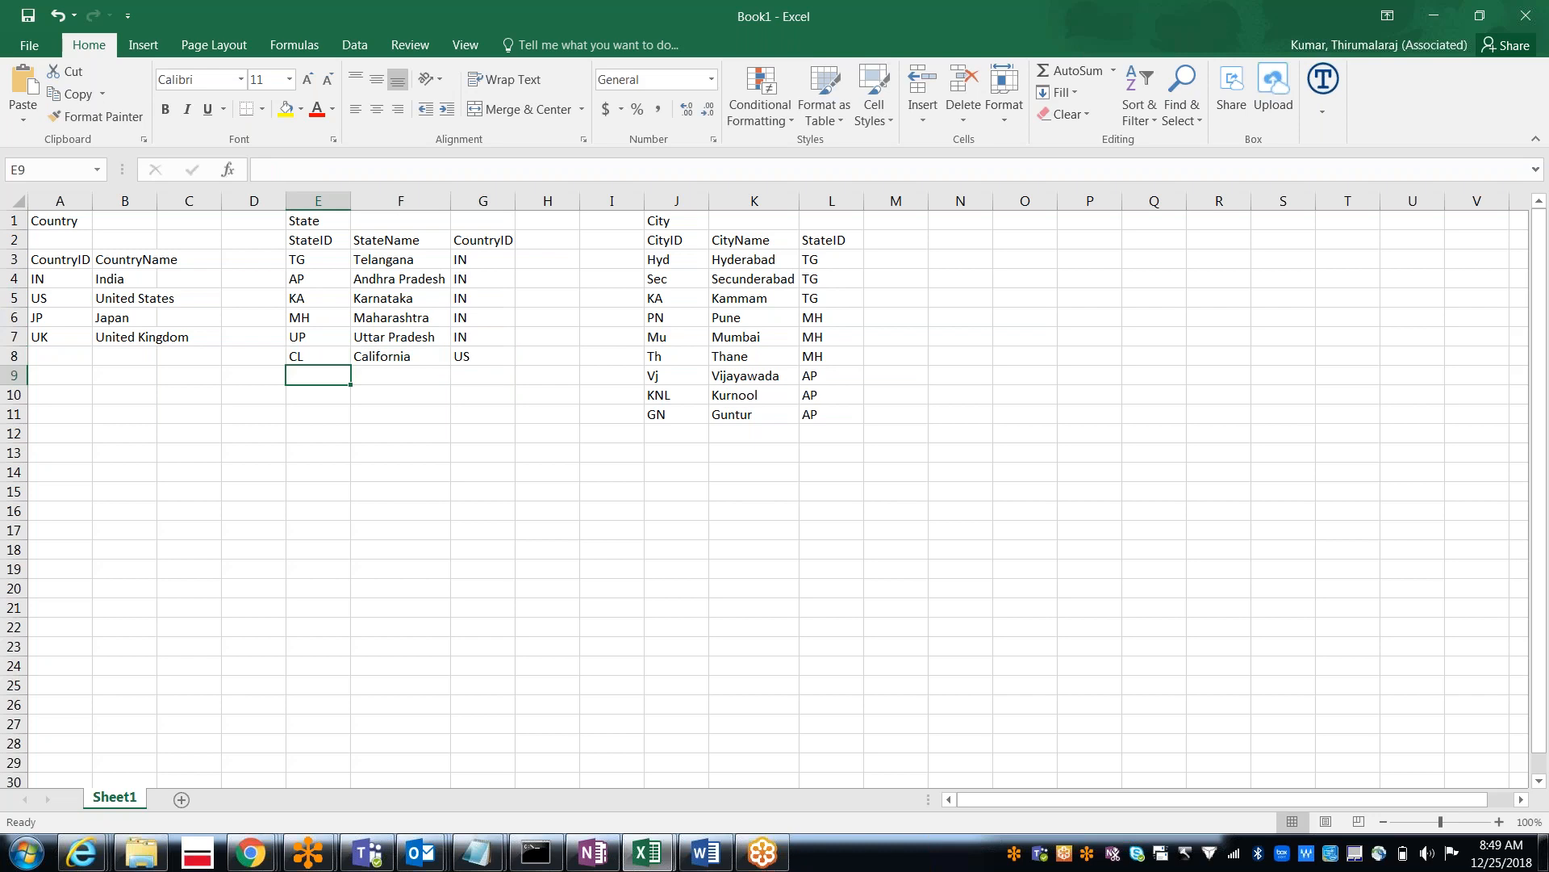
Step: Add the row TX, Texas, US to the State table
text(TX)
key(Tab)
text(T)
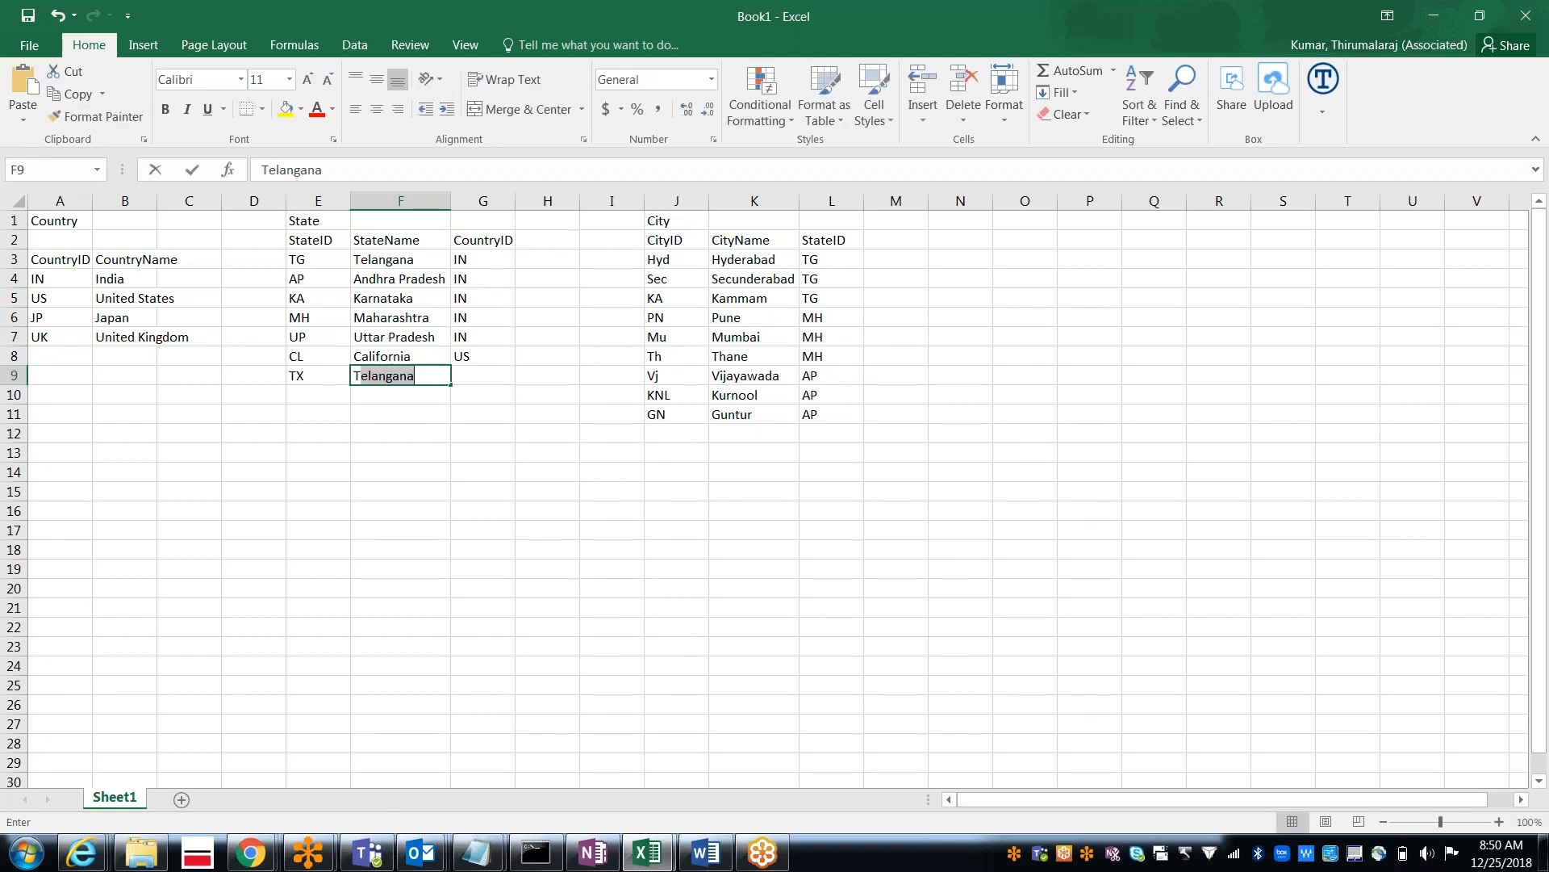
text(e)
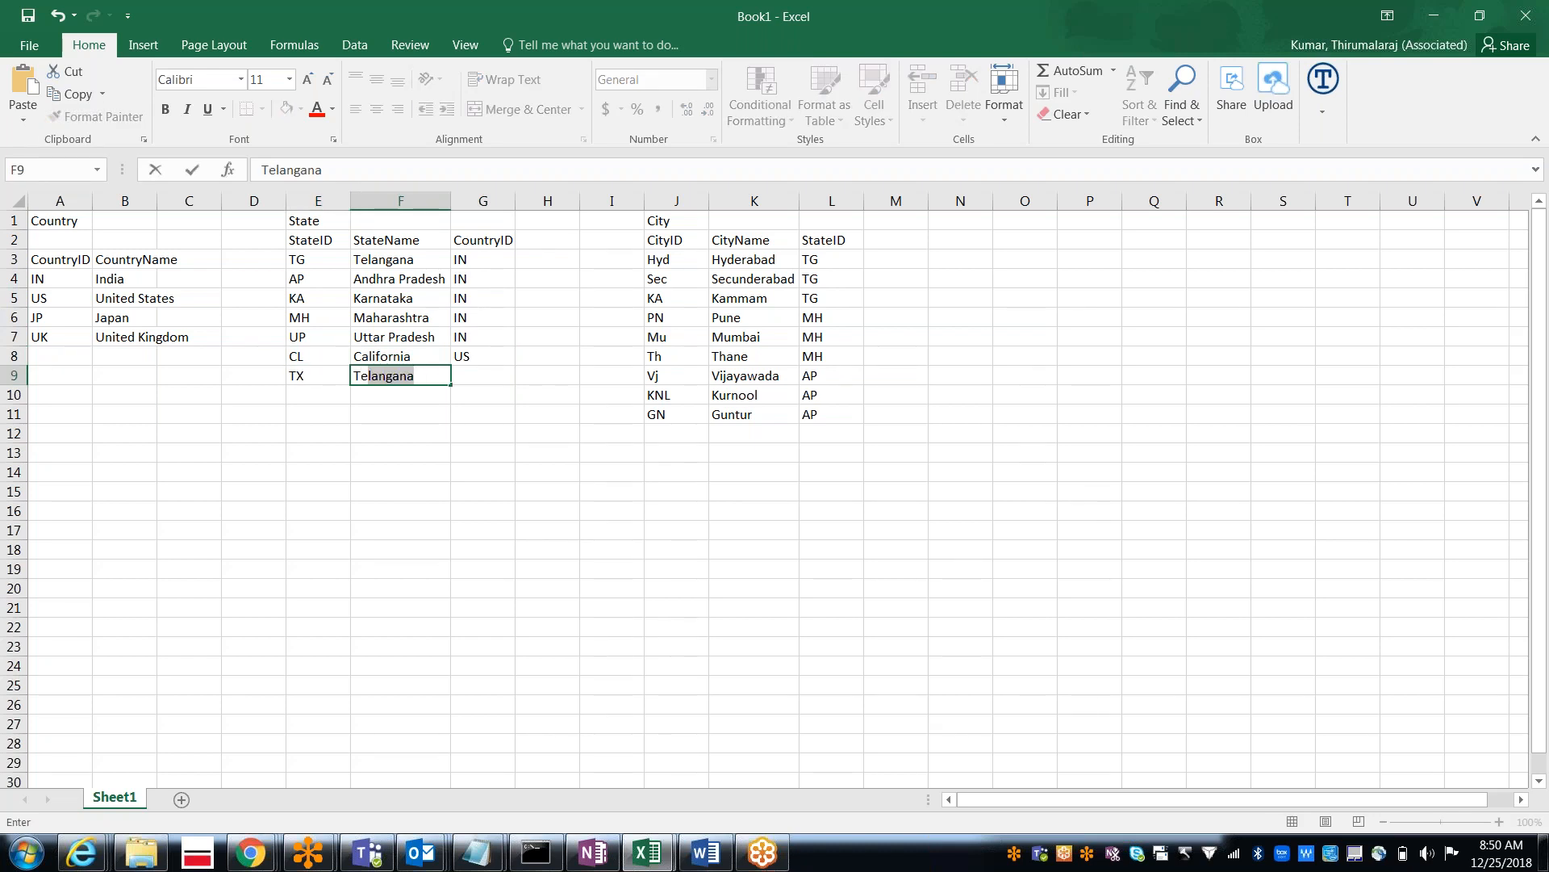
text(xas)
key(Tab)
text(US)
key(ctrl+Return)
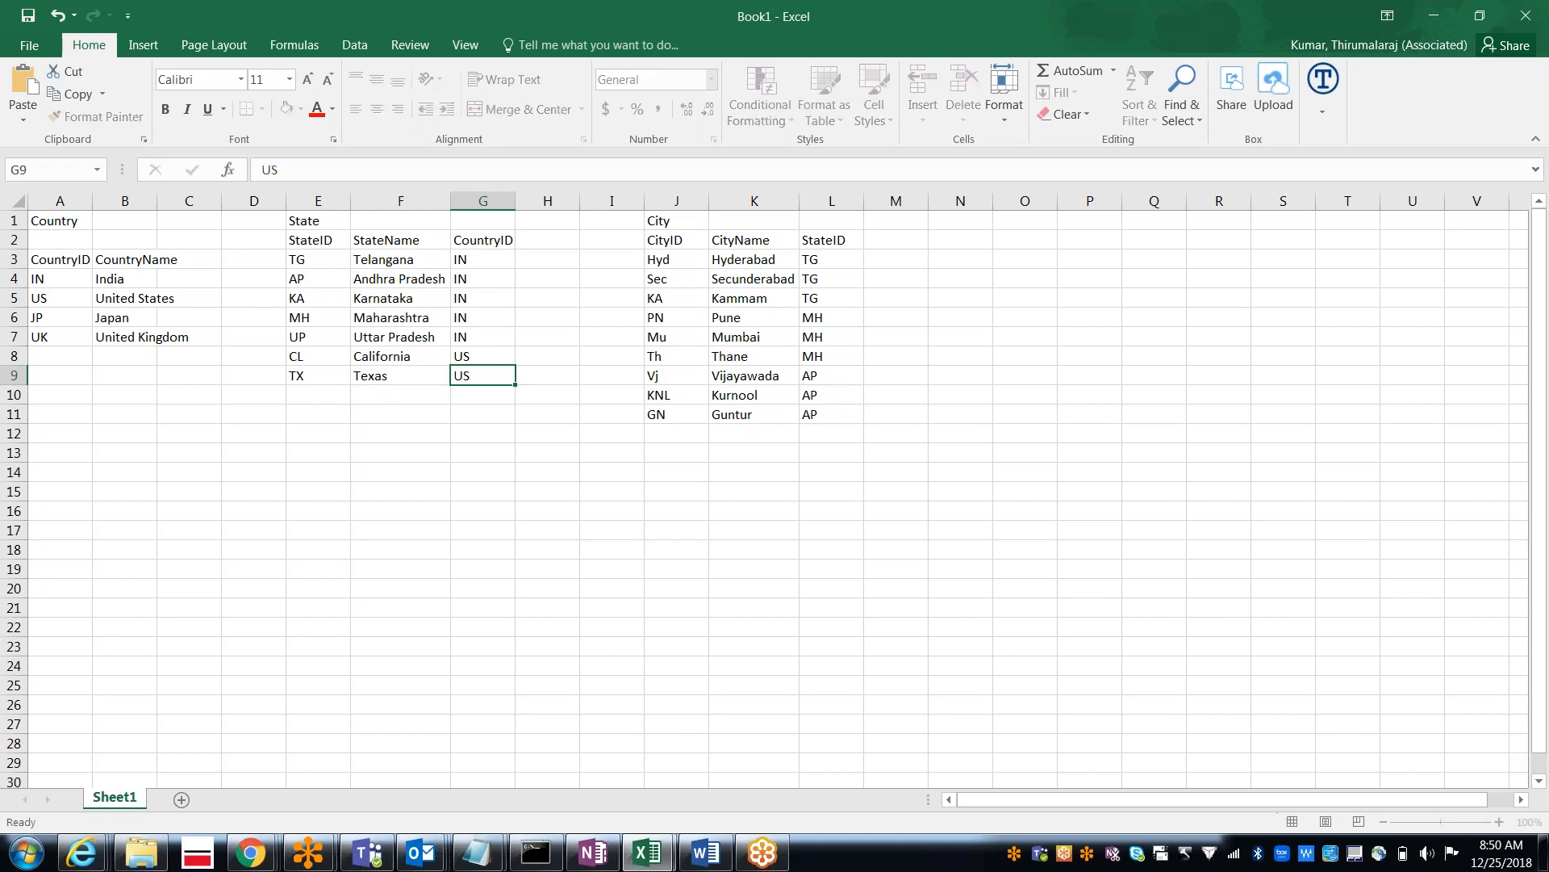
key(Return)
Step: Add the row FL, Florida, US to the State table
text(FL)
key(Tab)
text(F)
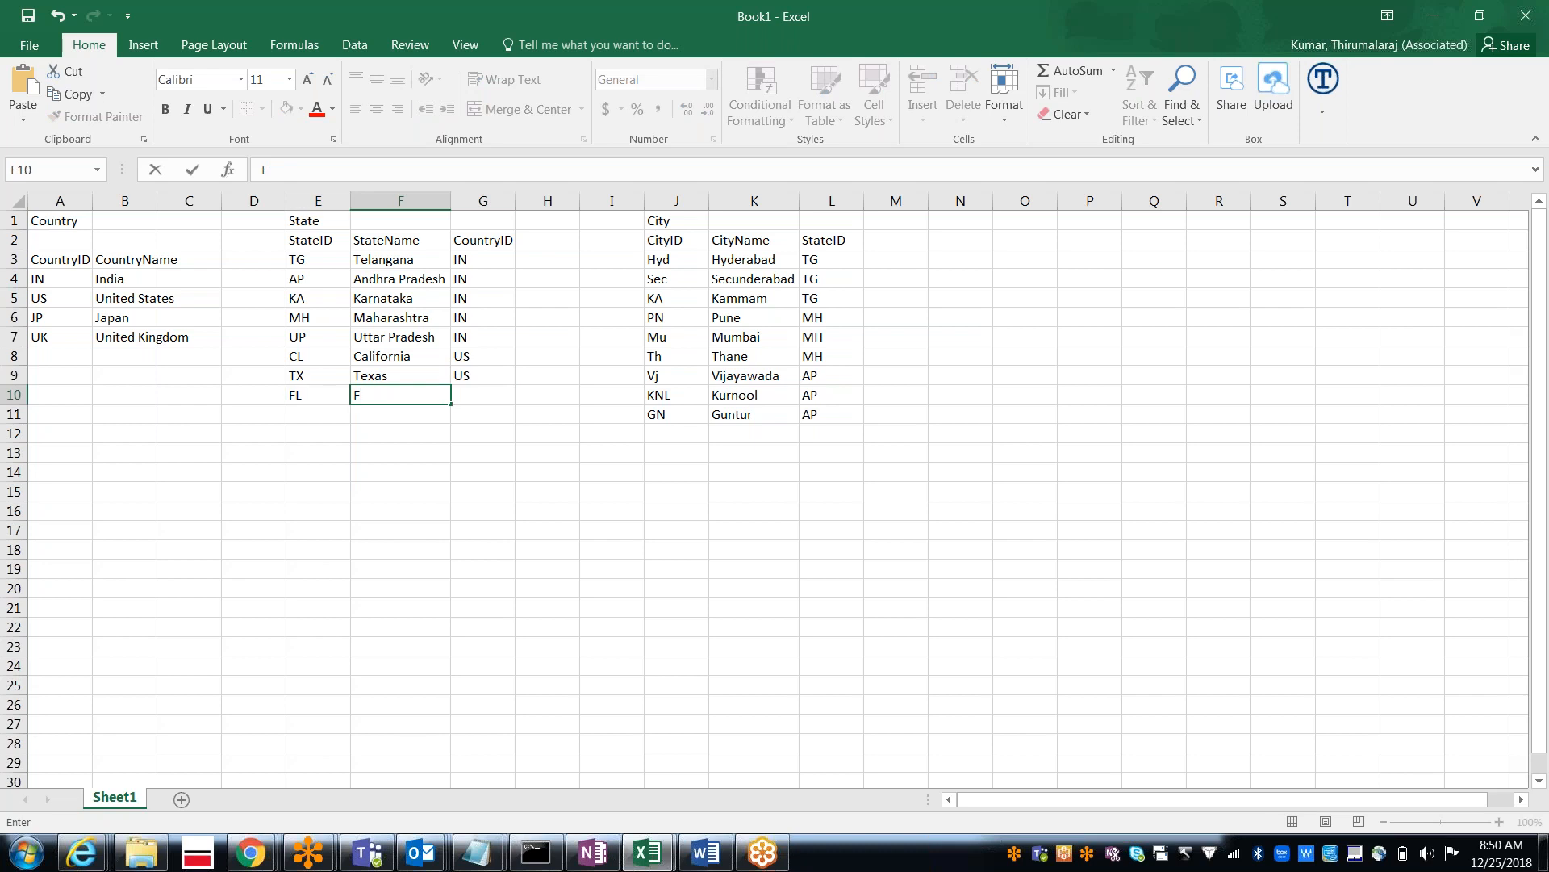
text(lorida)
key(Tab)
text(US)
key(Return)
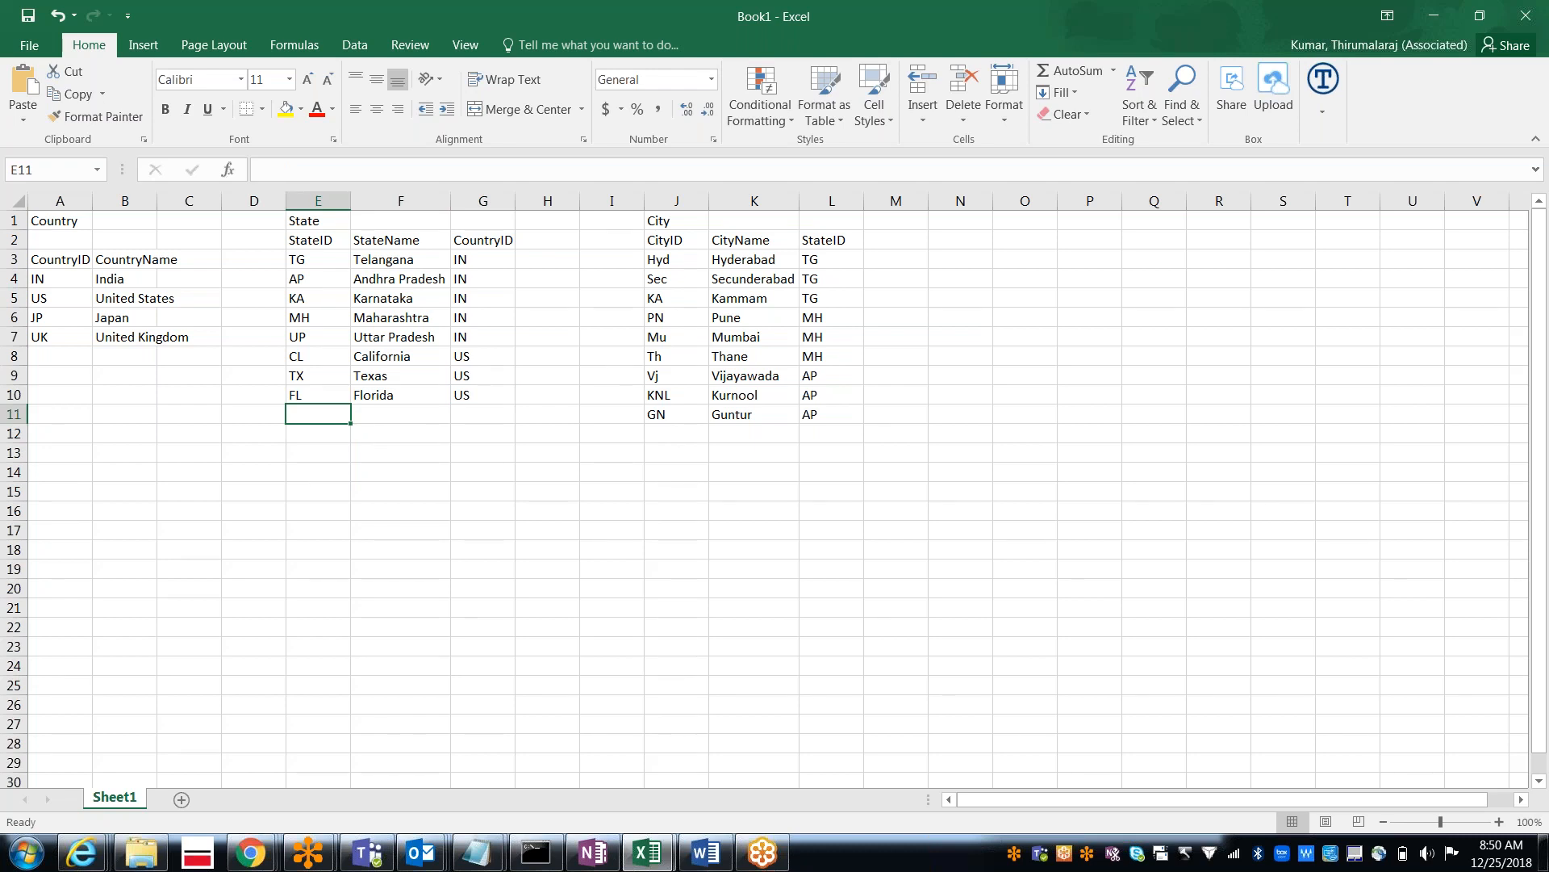
Step: Trace United States to its matching states by selecting California, Texas and Florida
click(120, 300)
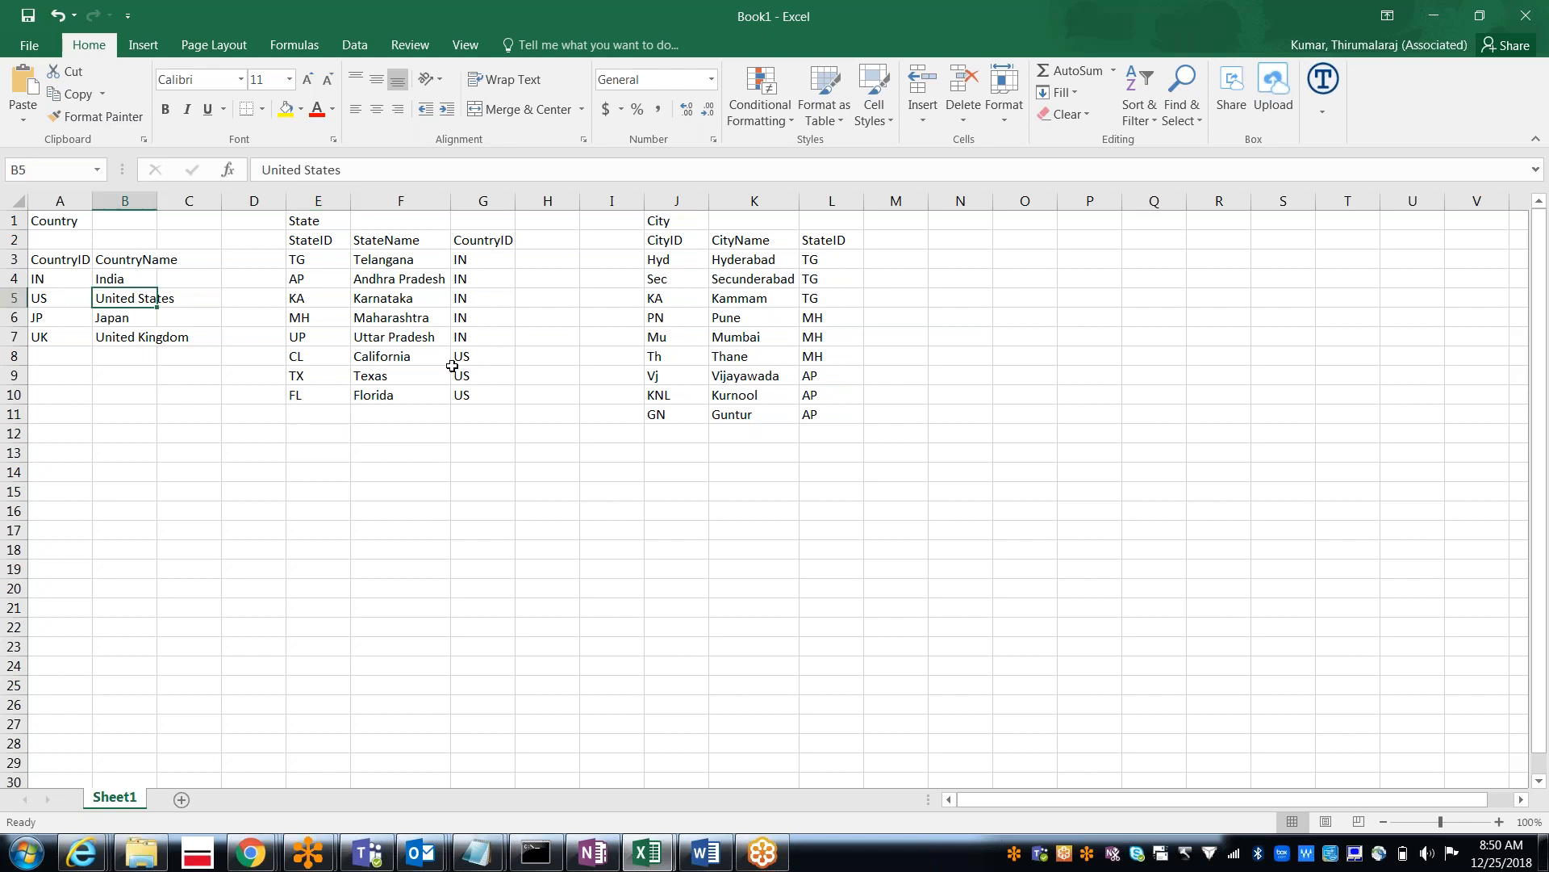
click(368, 355)
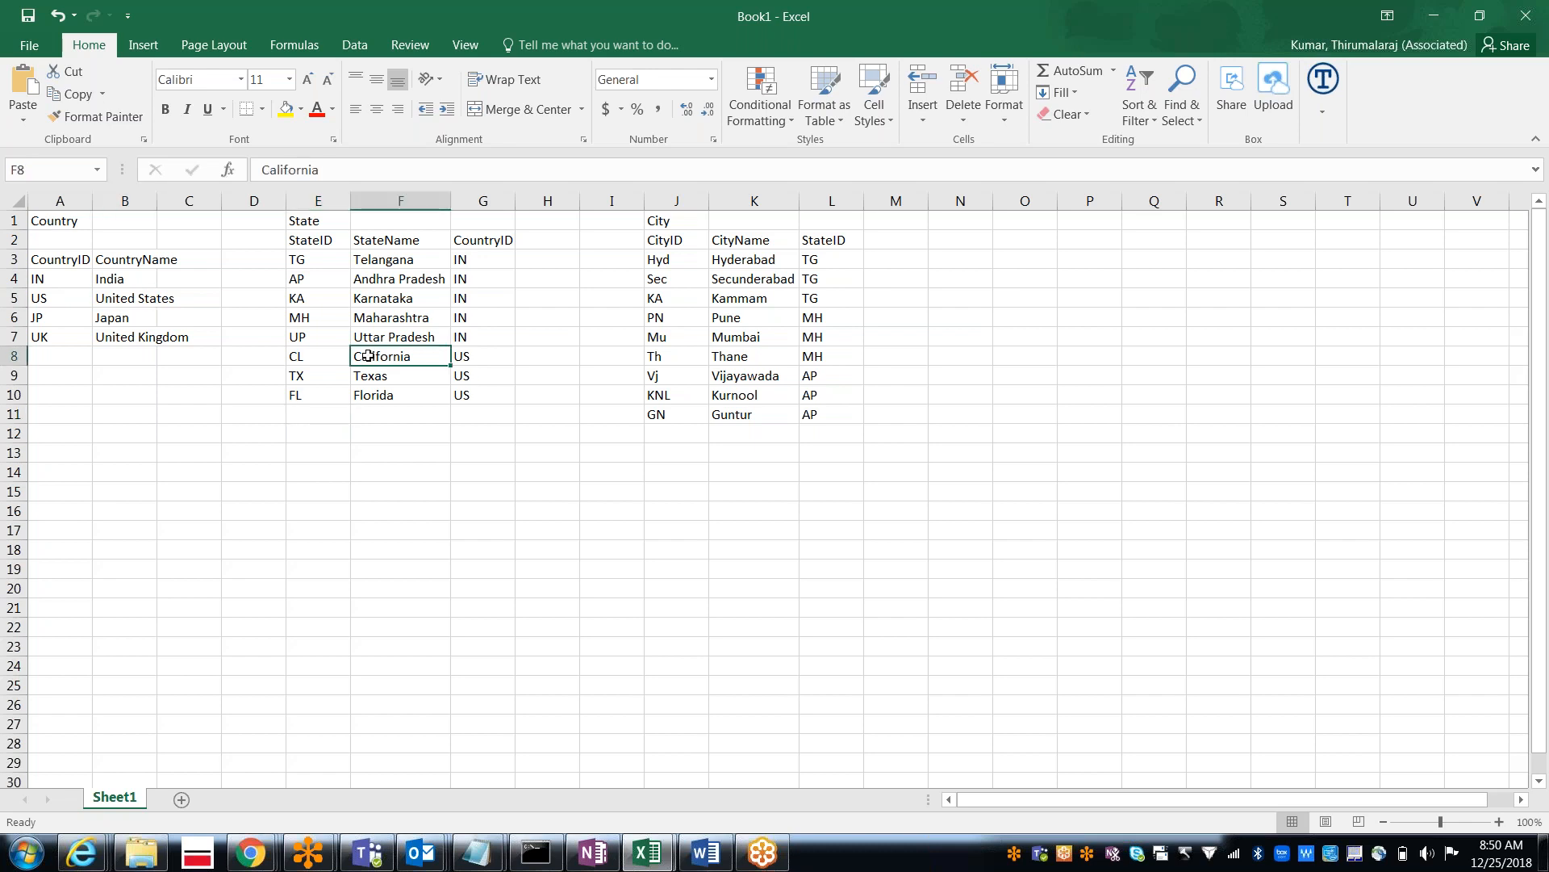
key(shift+Down)
key(shift+Down)
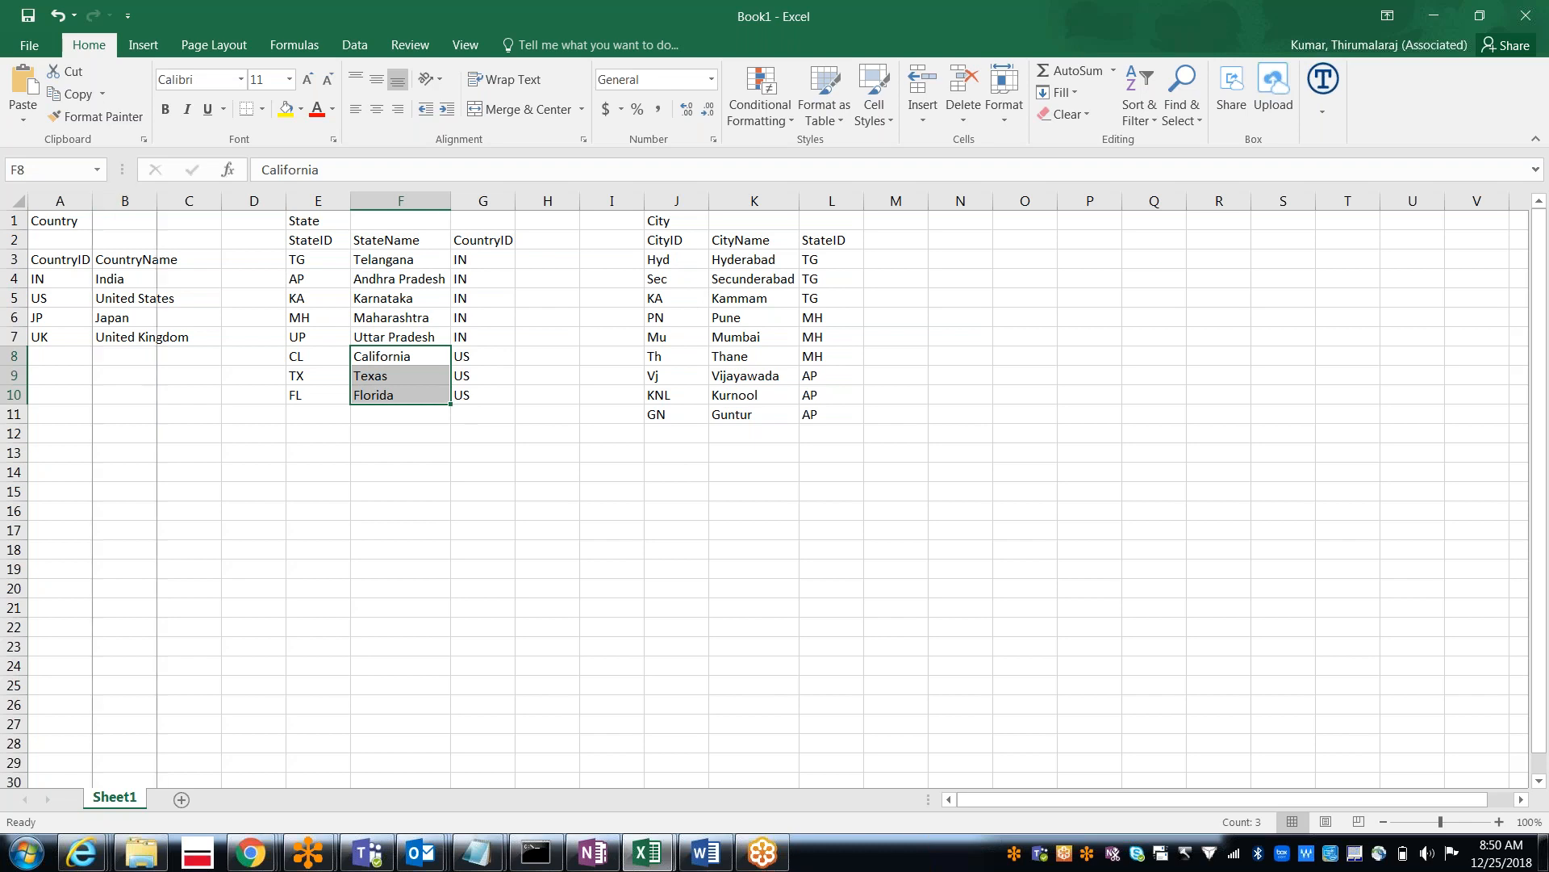
Step: Fit the width of the CountryName column to its contents
double_click(155, 204)
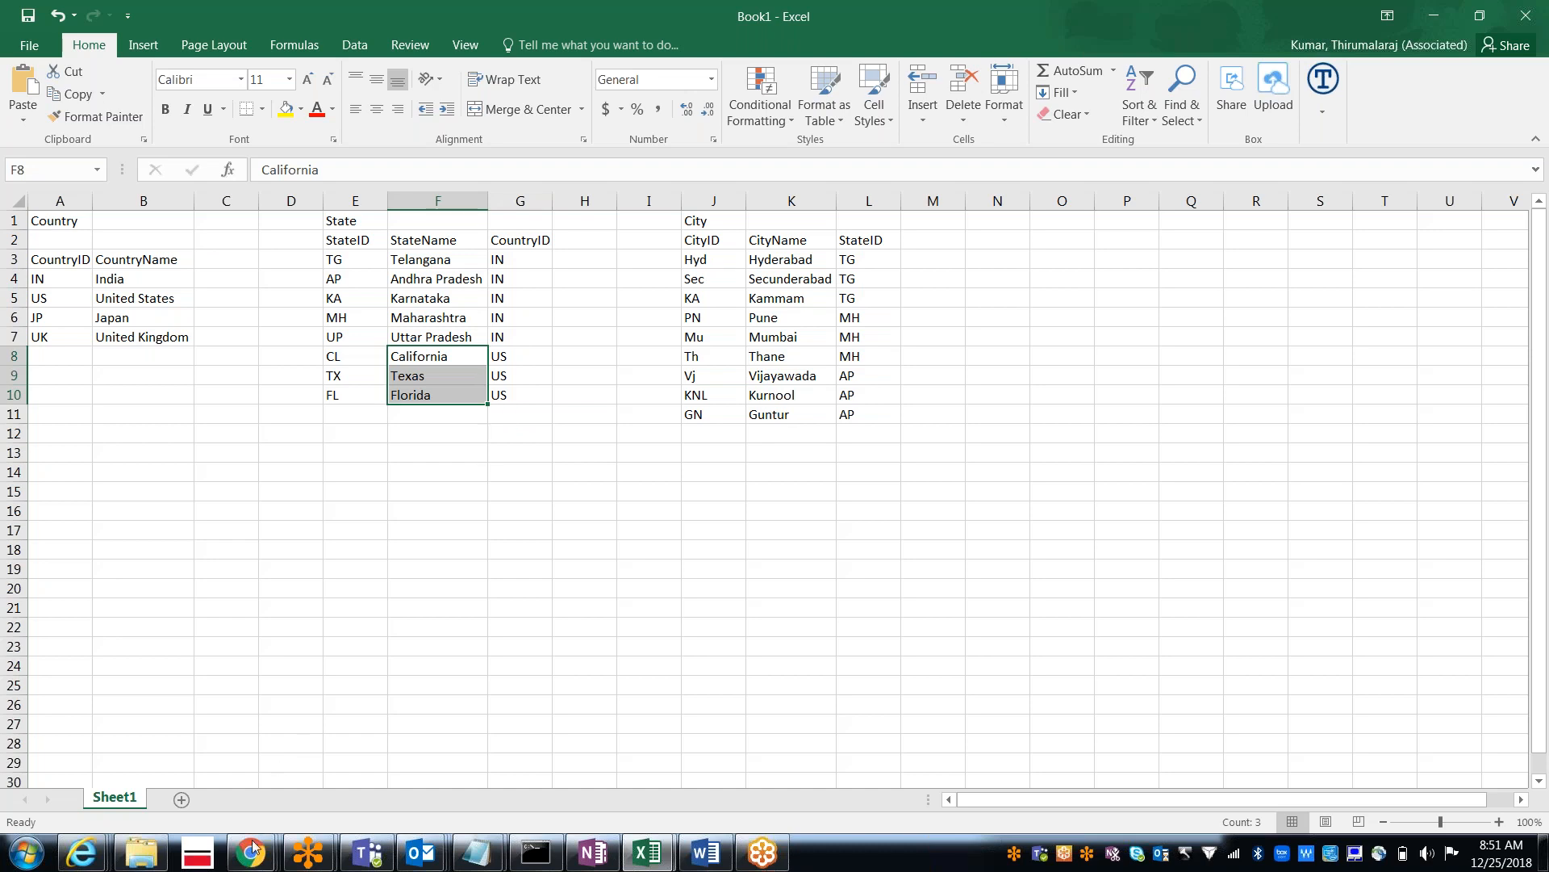
Step: Switch to the Pega Designer Studio window in Chrome with the CustomerDetails form of case H-52
mouse_move(262, 853)
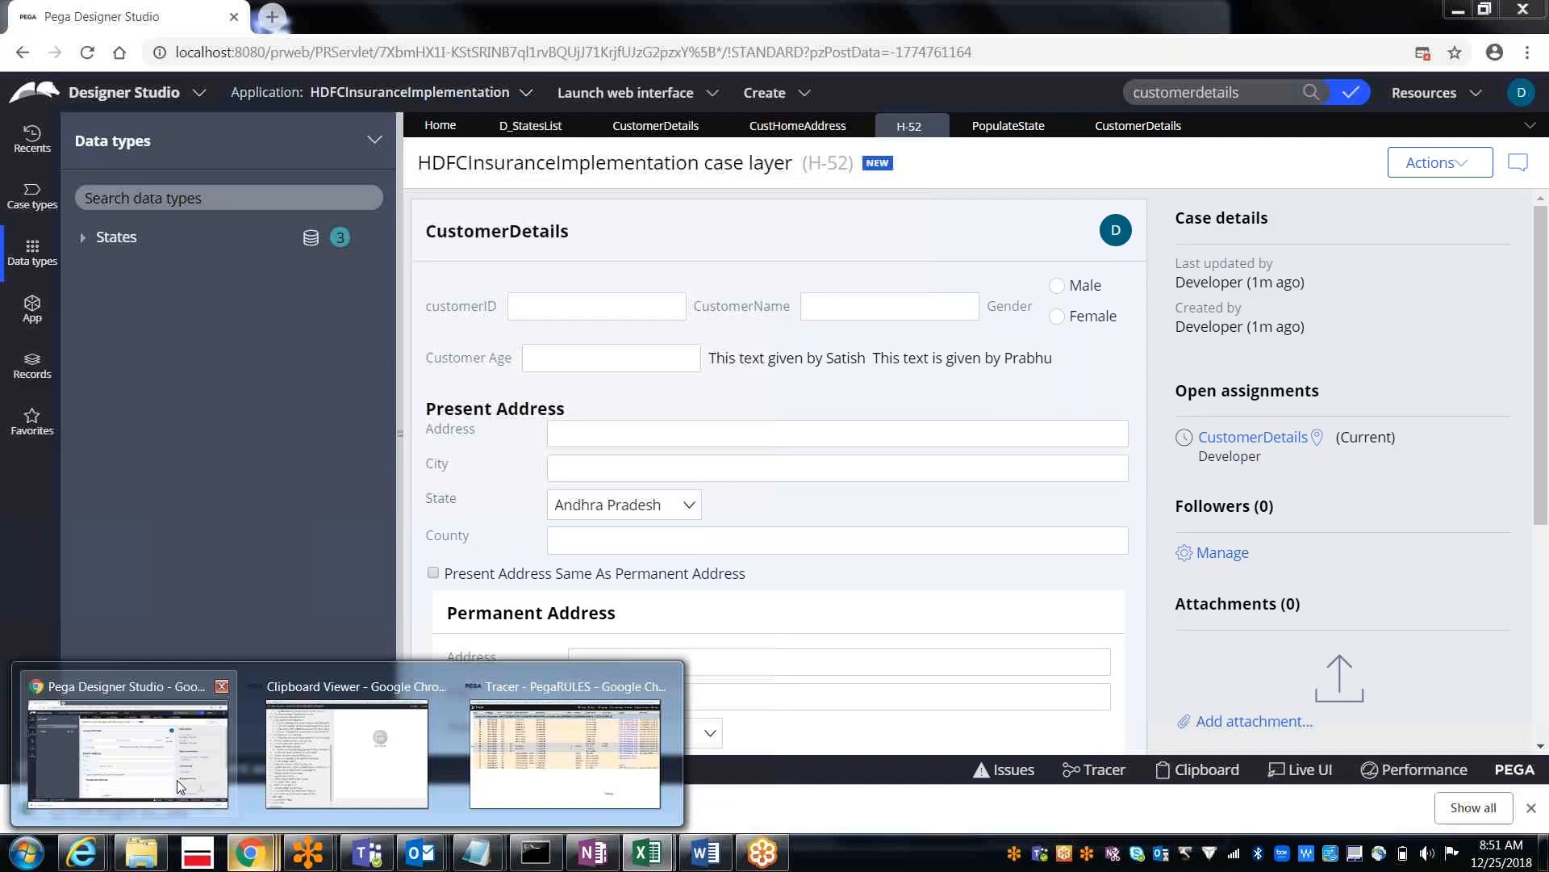
click(177, 779)
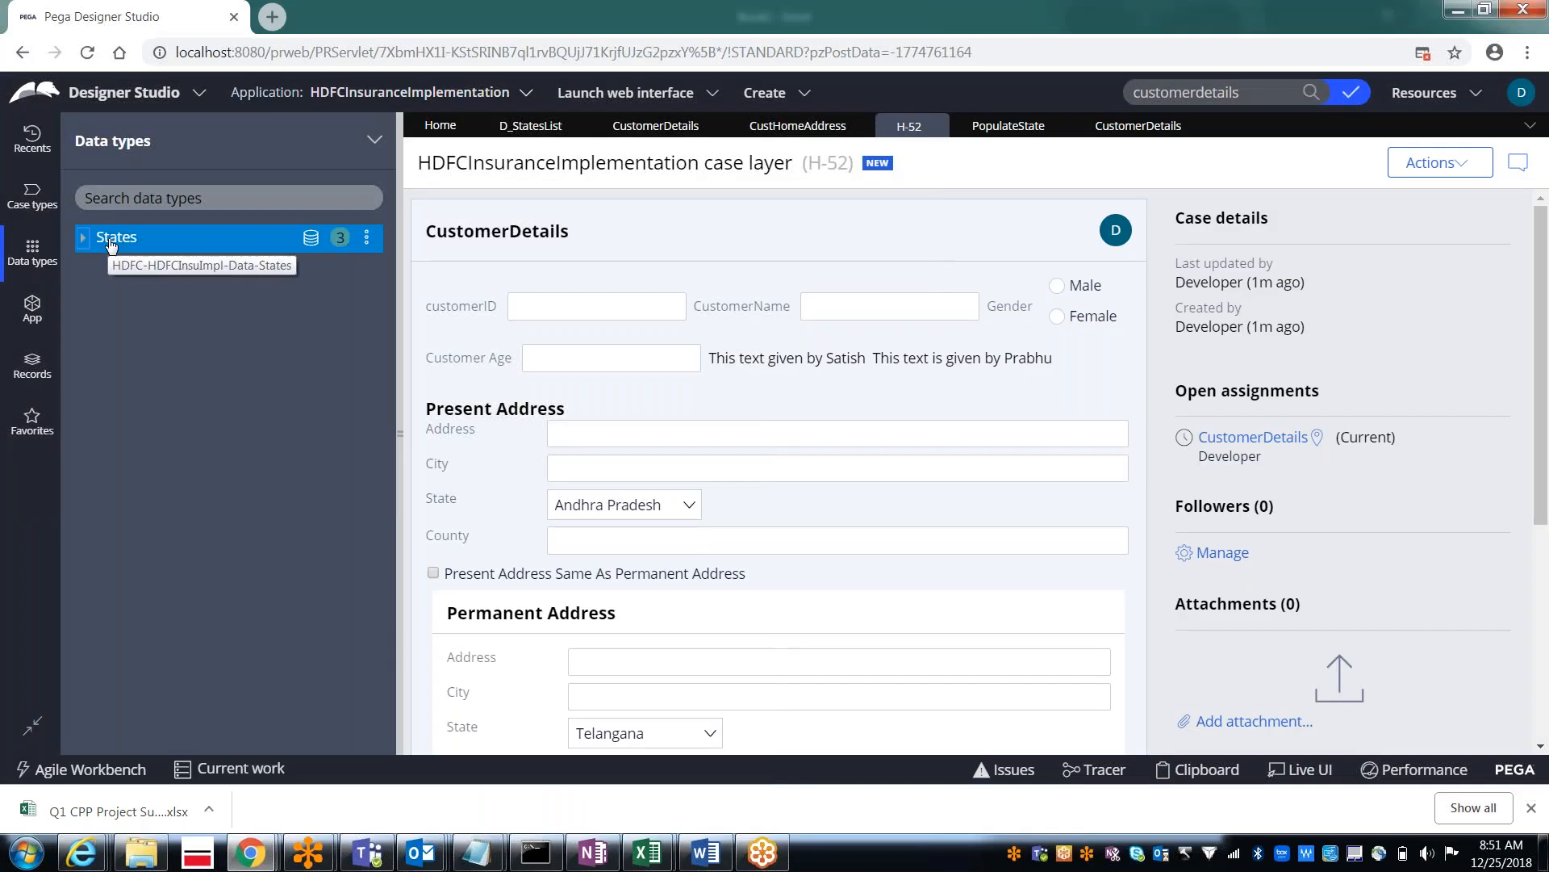
Step: Open the records of the States data type and compare them with the StateID codes, starting at TG, in the Excel State table
click(117, 237)
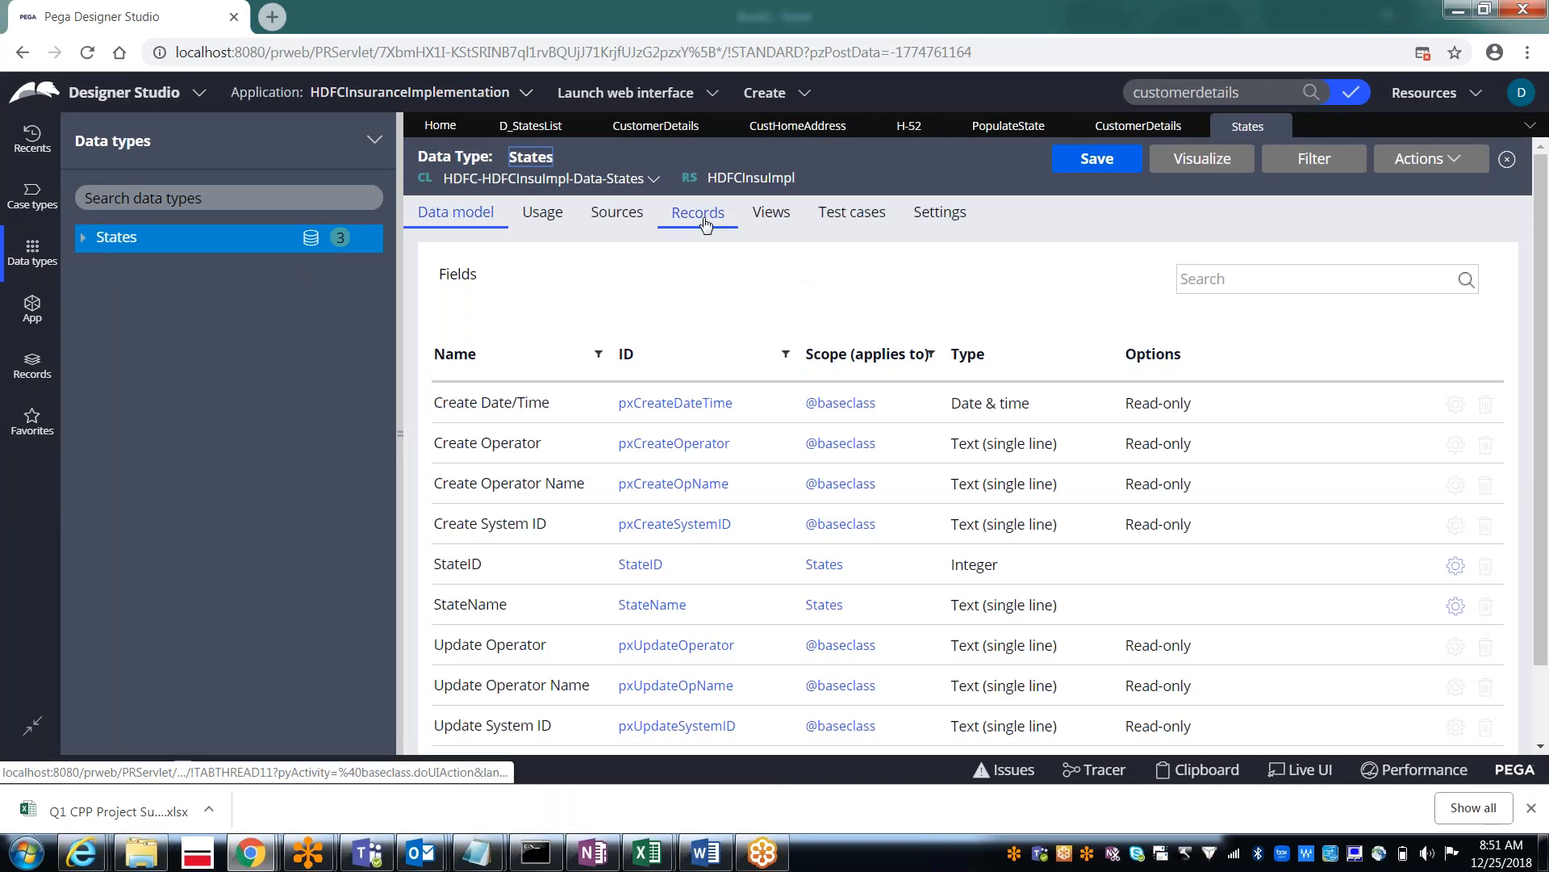
click(703, 222)
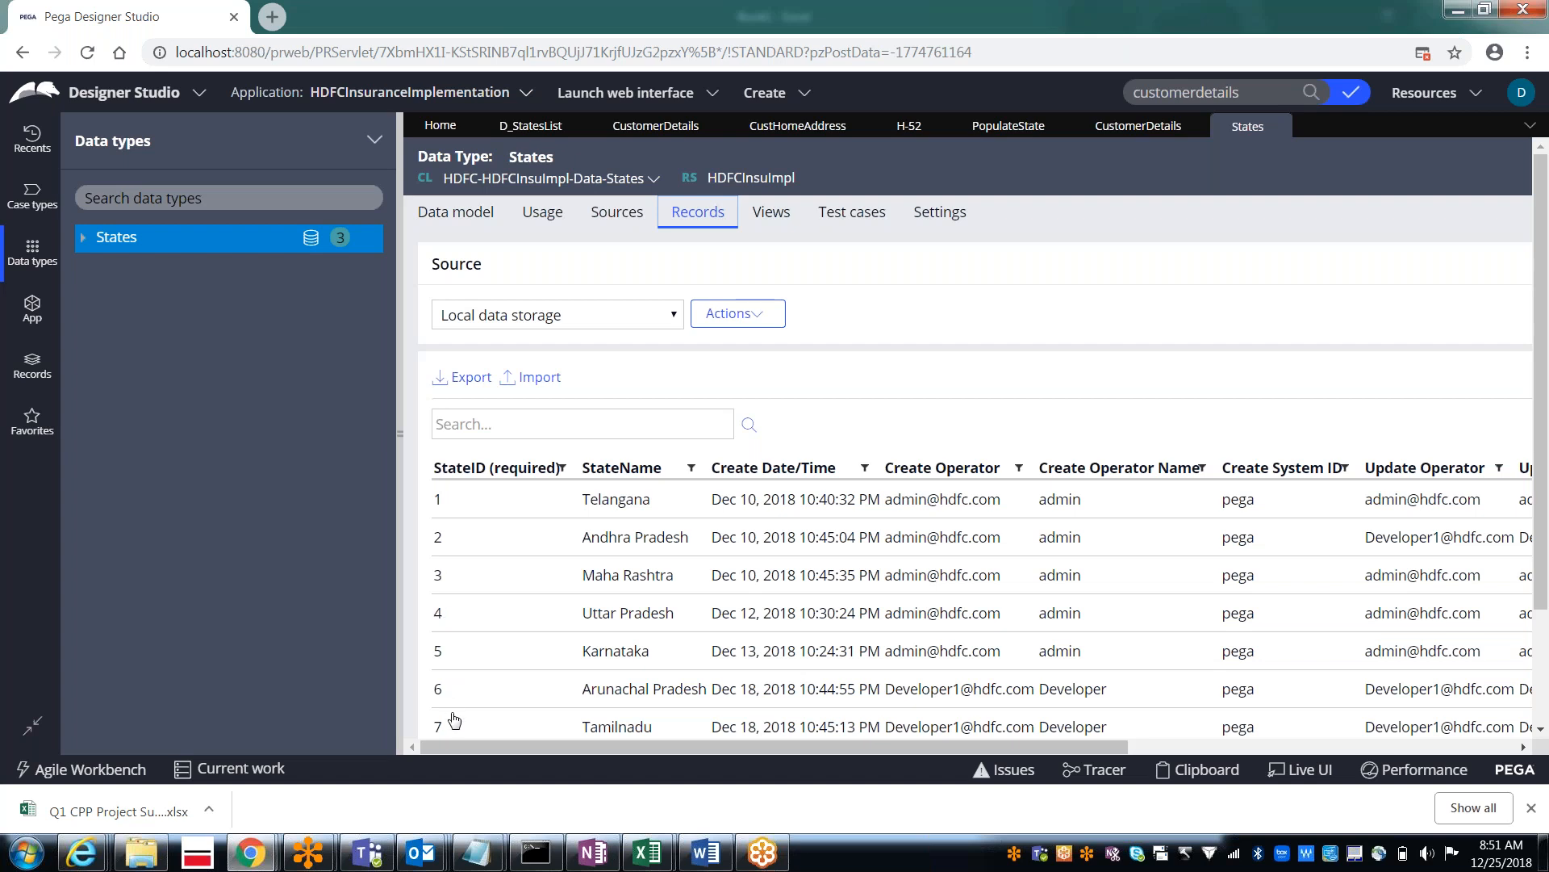
key(alt+Tab)
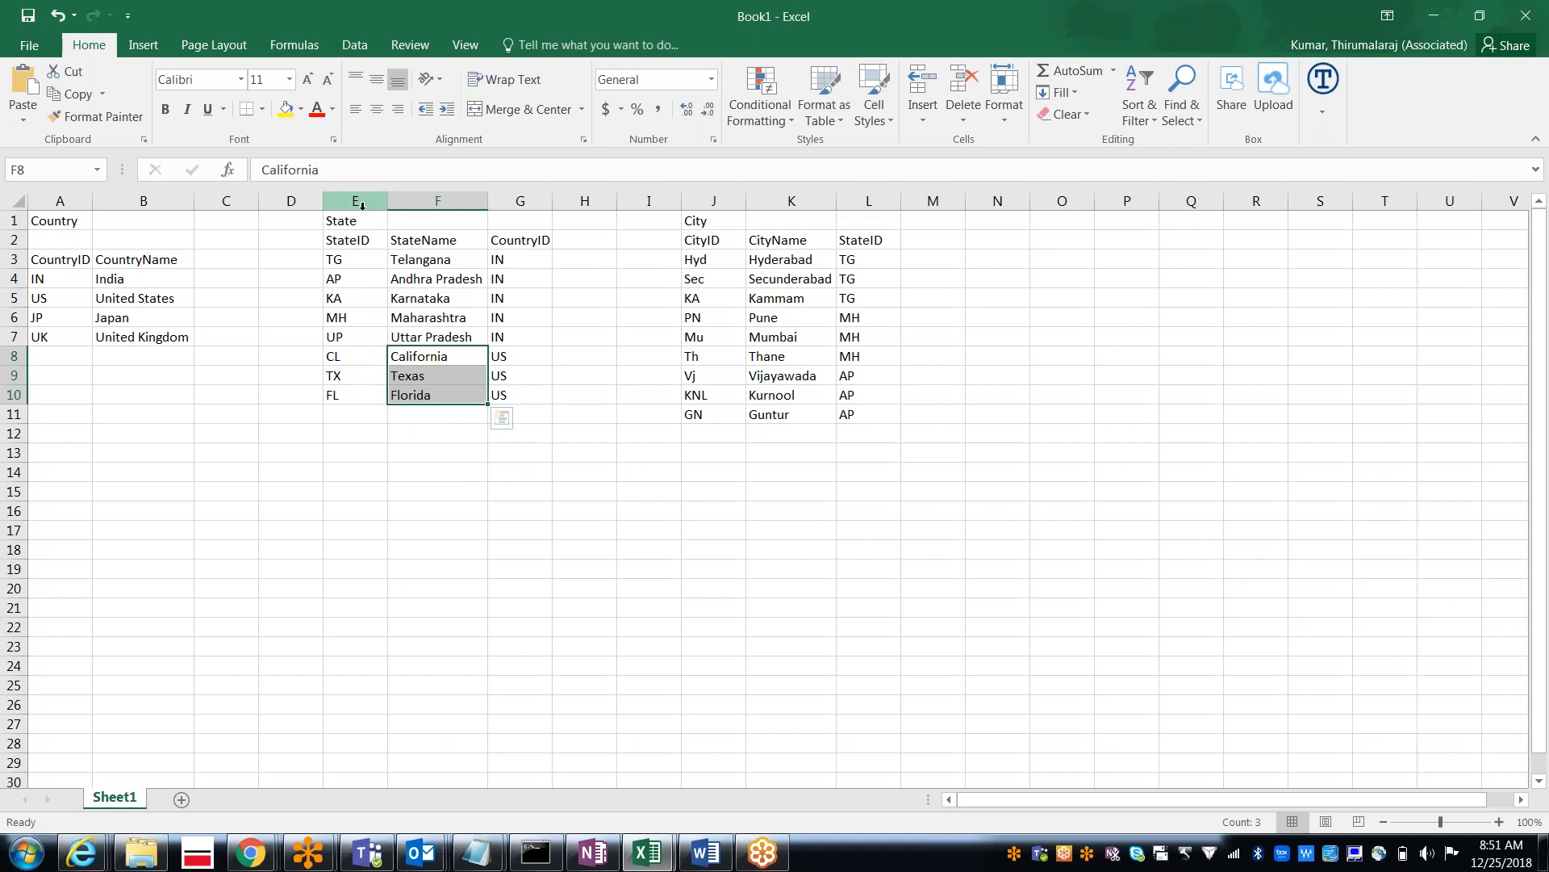
click(339, 259)
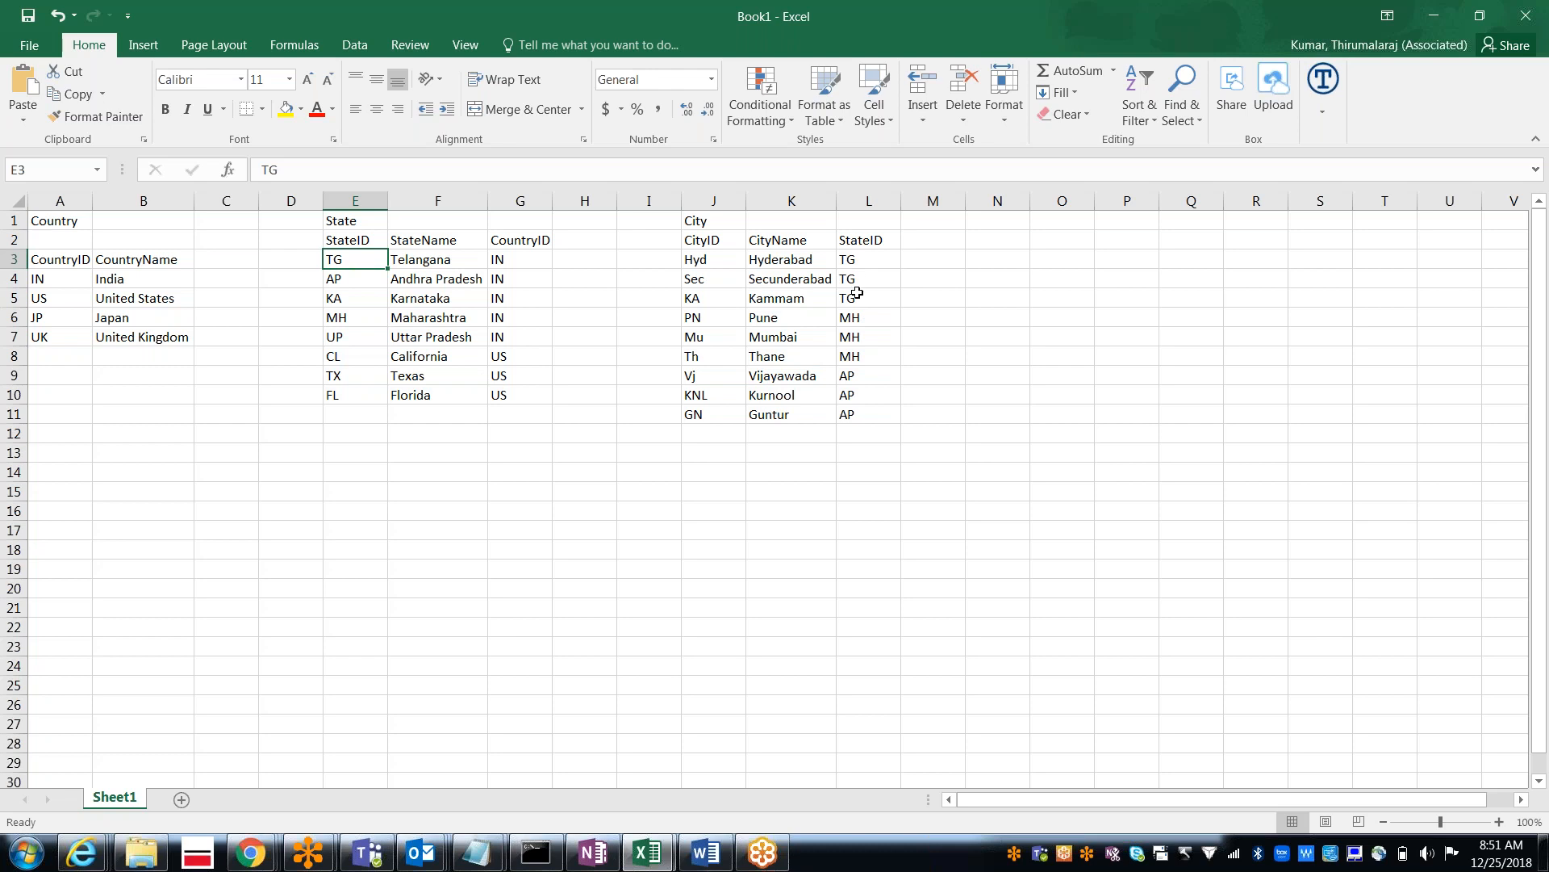
Step: Switch back to Pega and examine the StateID and StateName of the Arunachal Pradesh record in the States data type
key(alt+Tab)
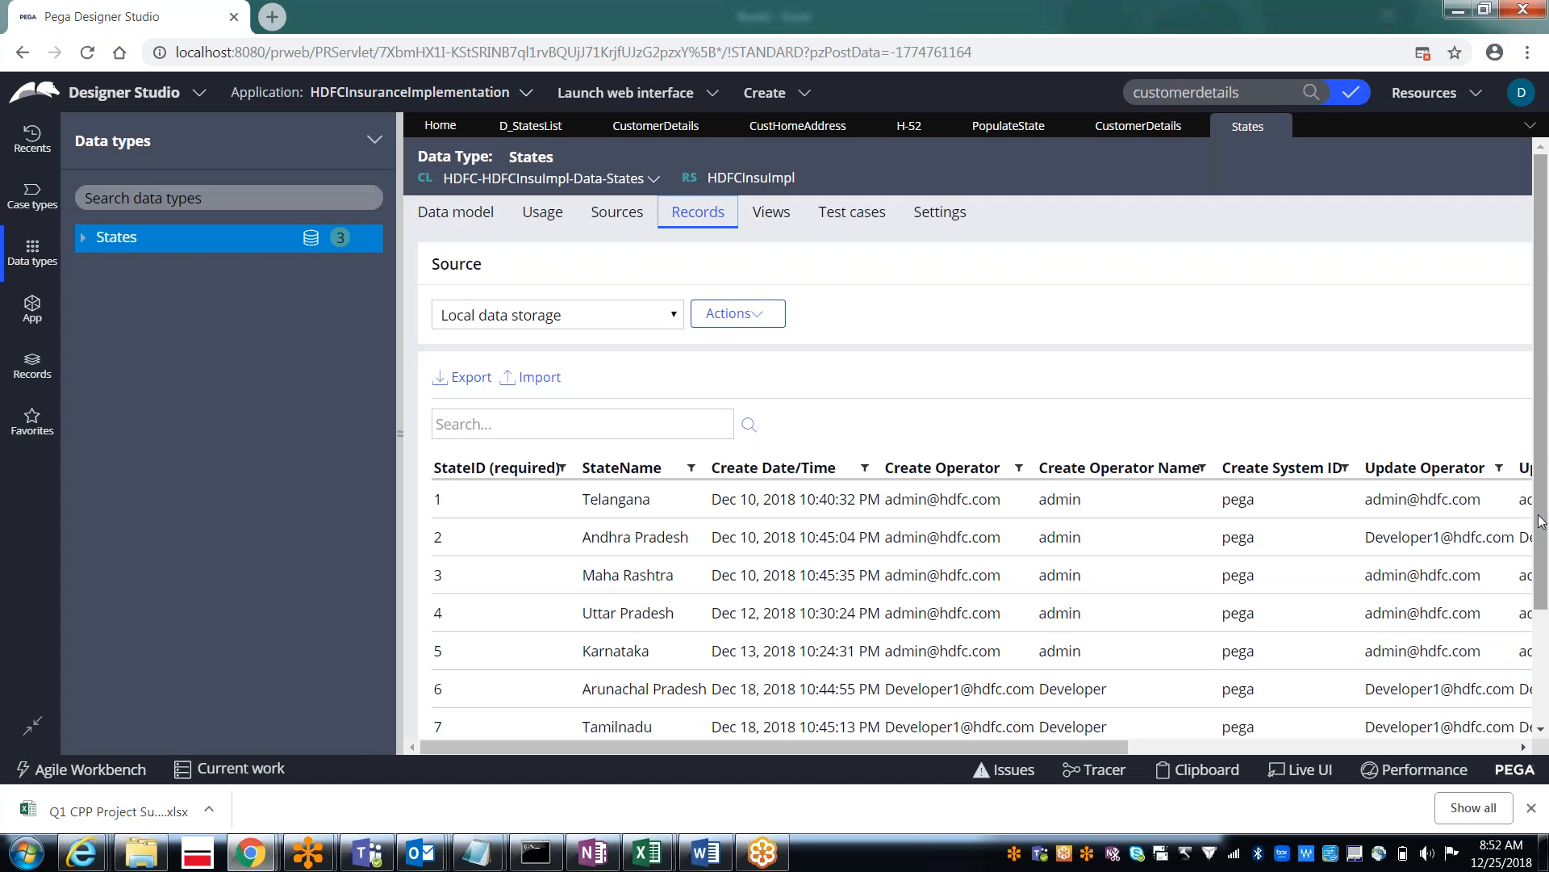
drag(1537, 552, 1528, 590)
scroll(451, 554, down, 2)
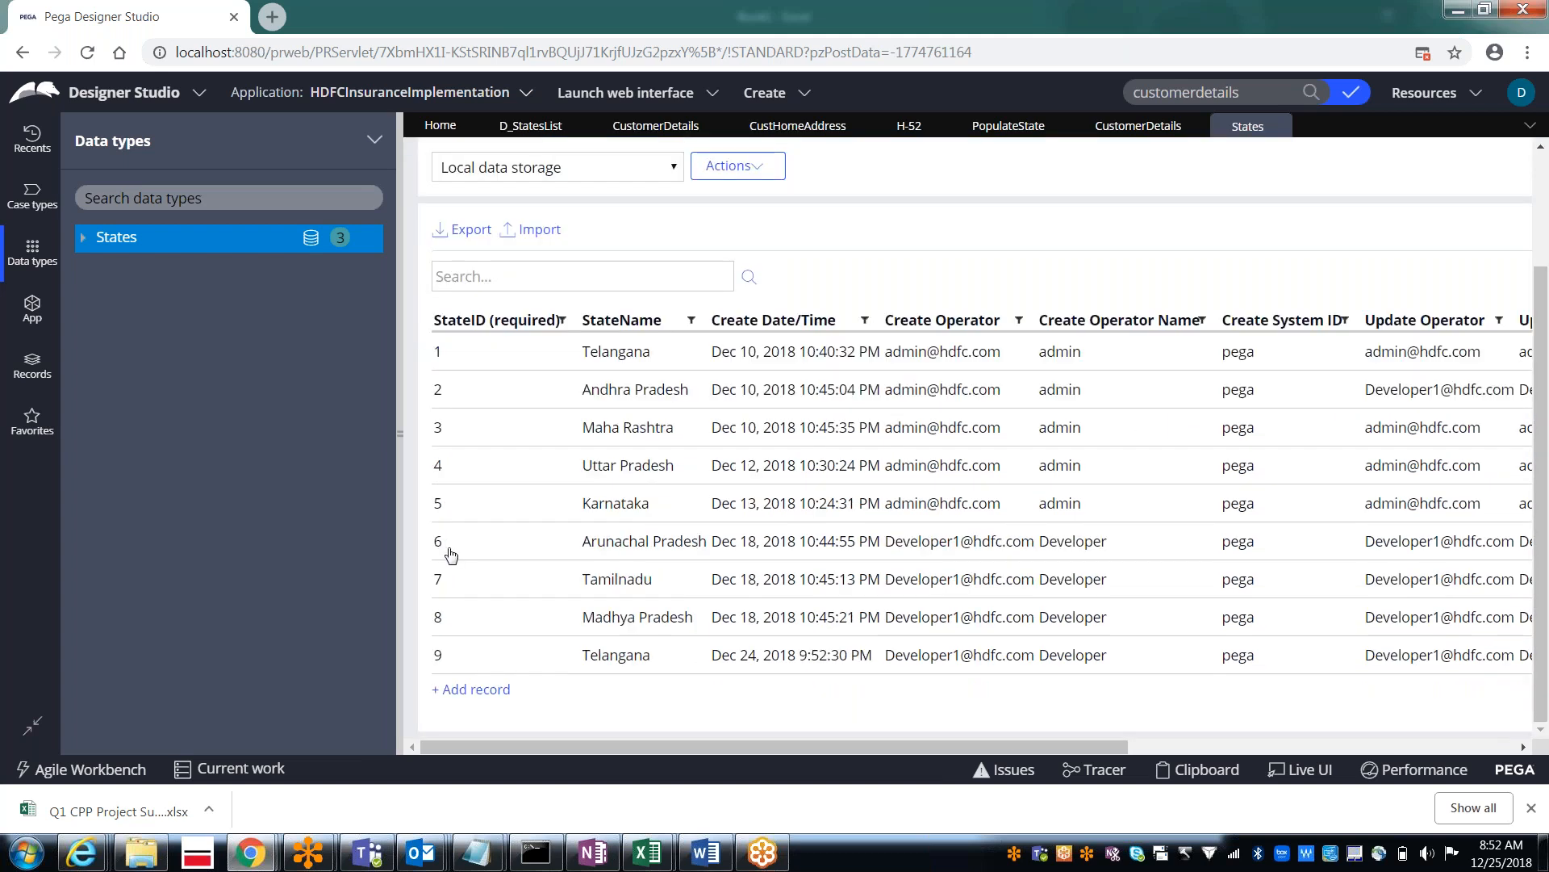
click(450, 553)
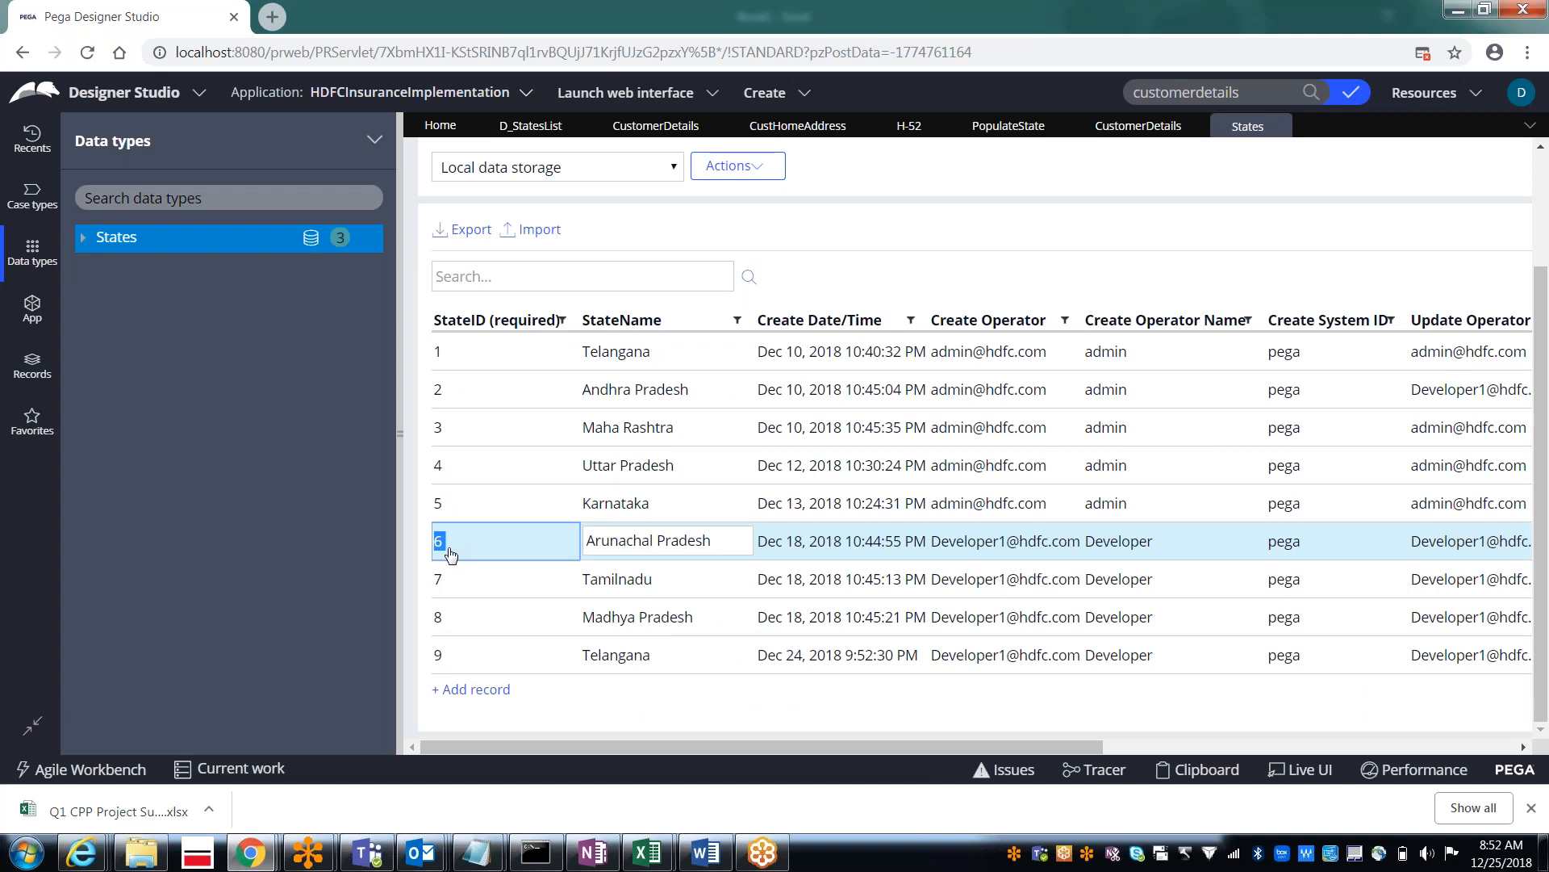
click(450, 553)
click(718, 542)
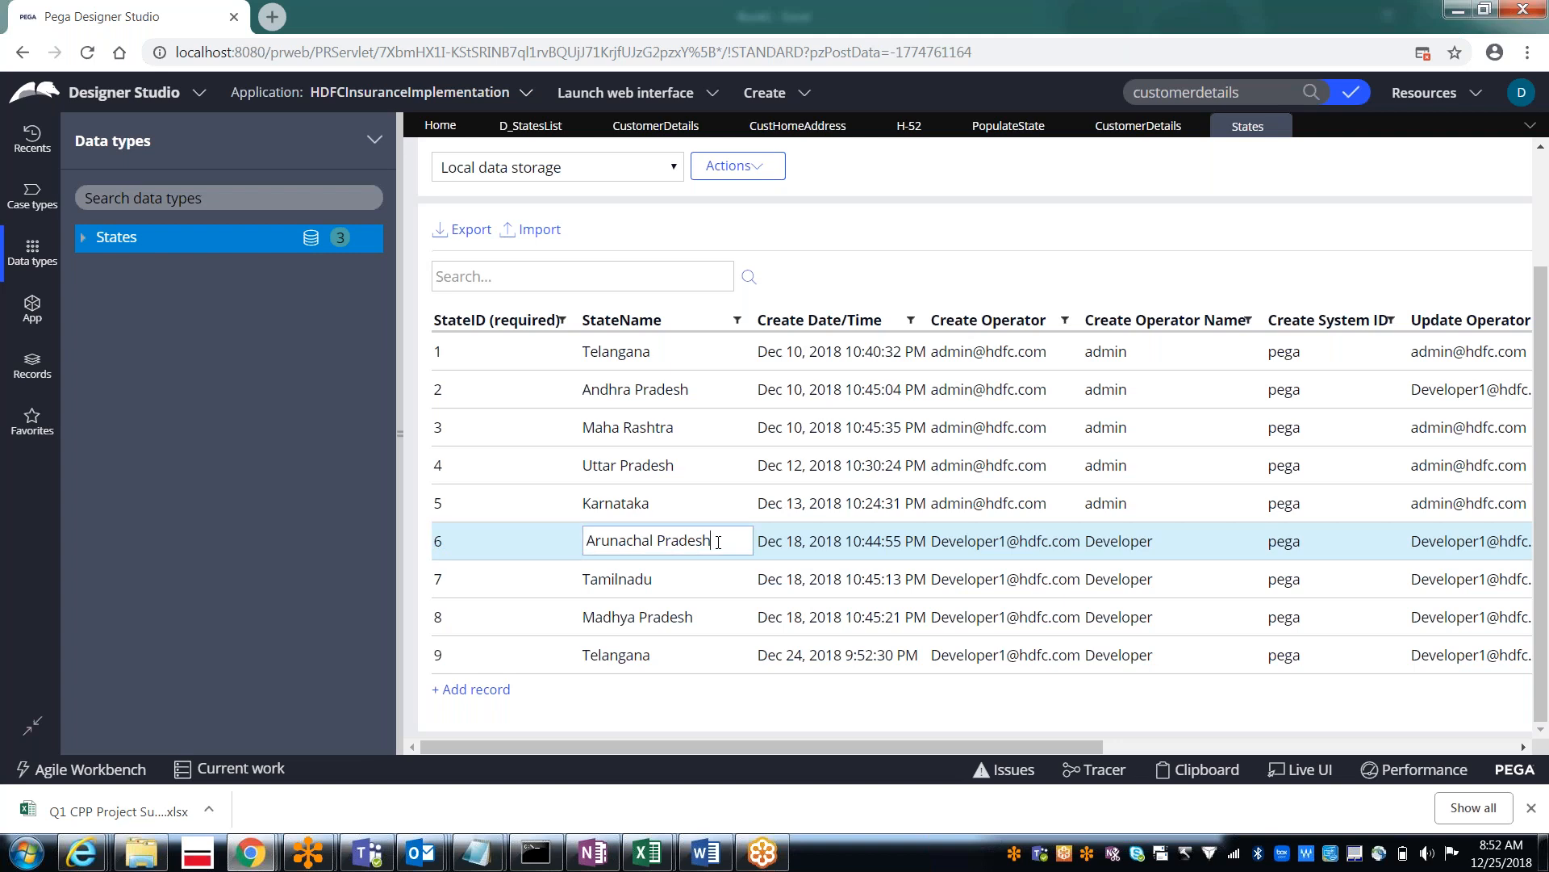
click(469, 555)
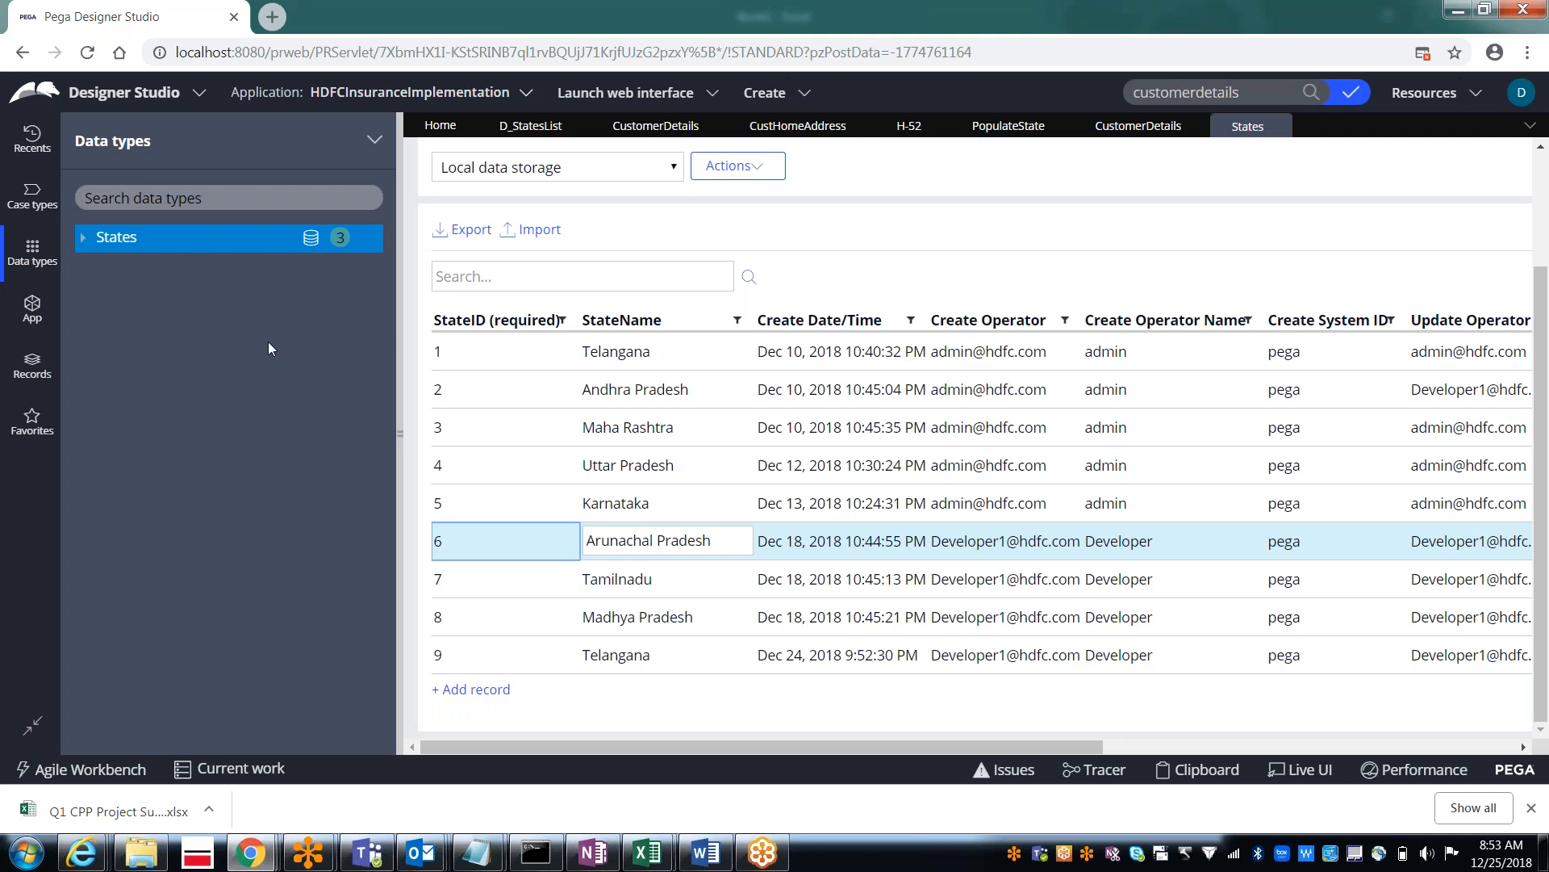
Step: Define a new data type with the label and description IndianStates
right_click(113, 243)
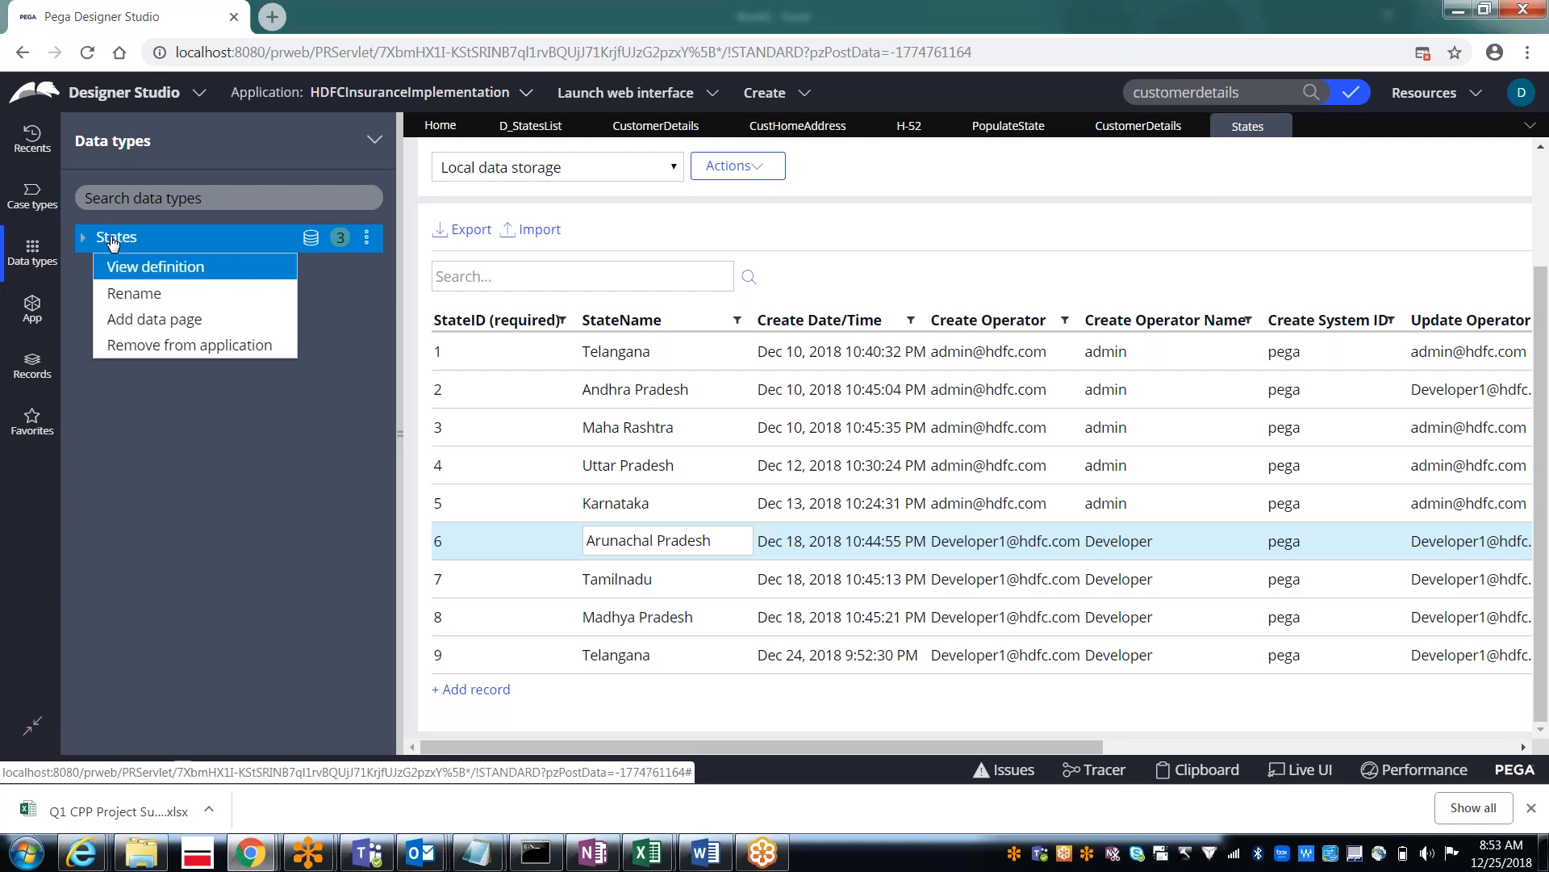
click(367, 254)
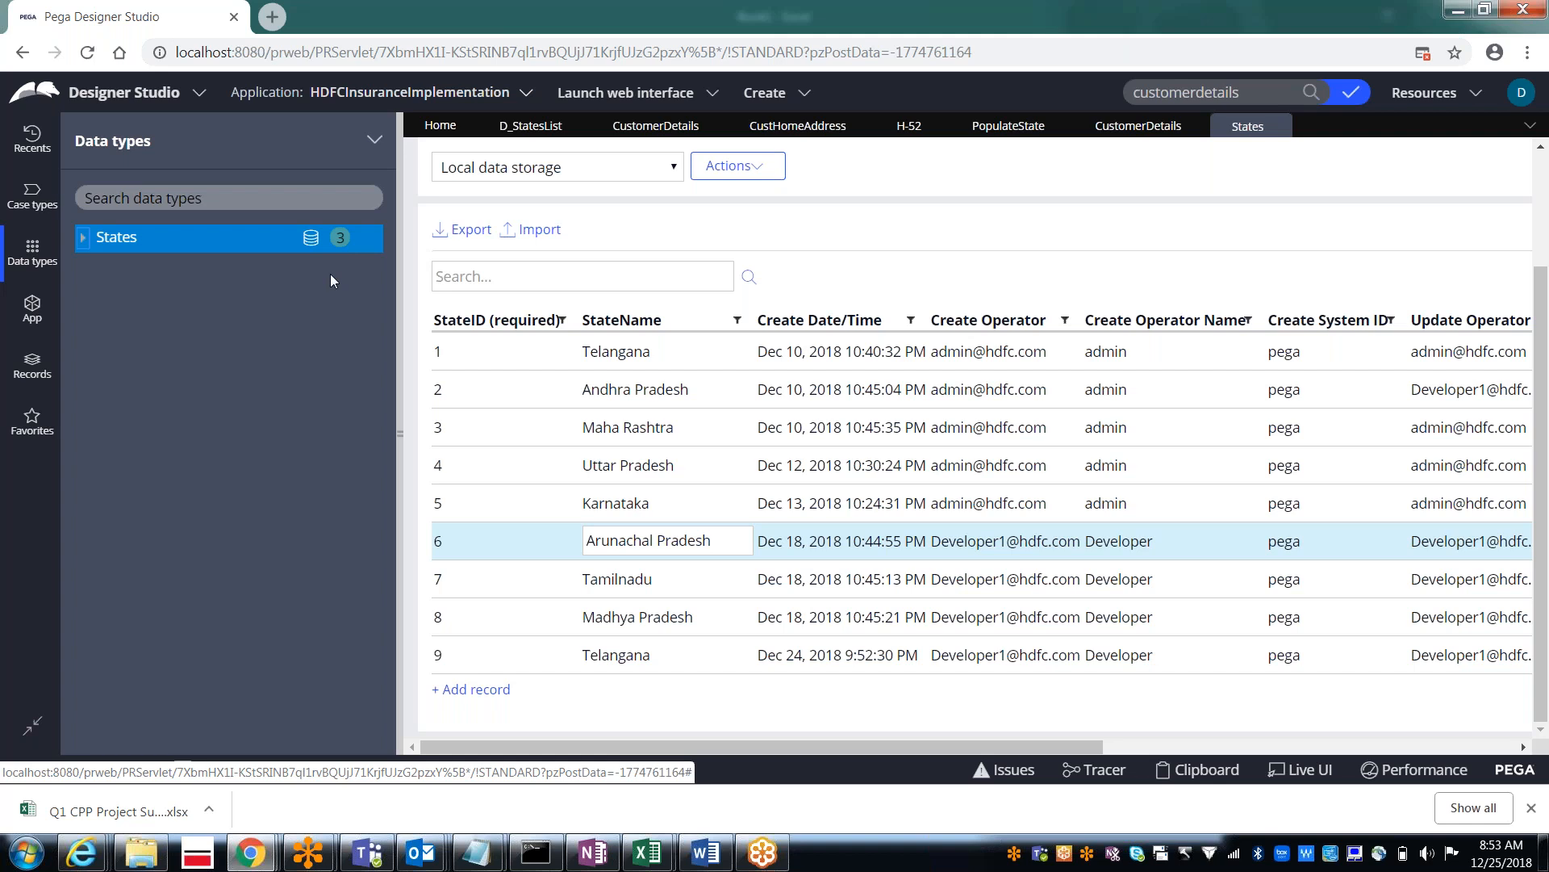
click(374, 142)
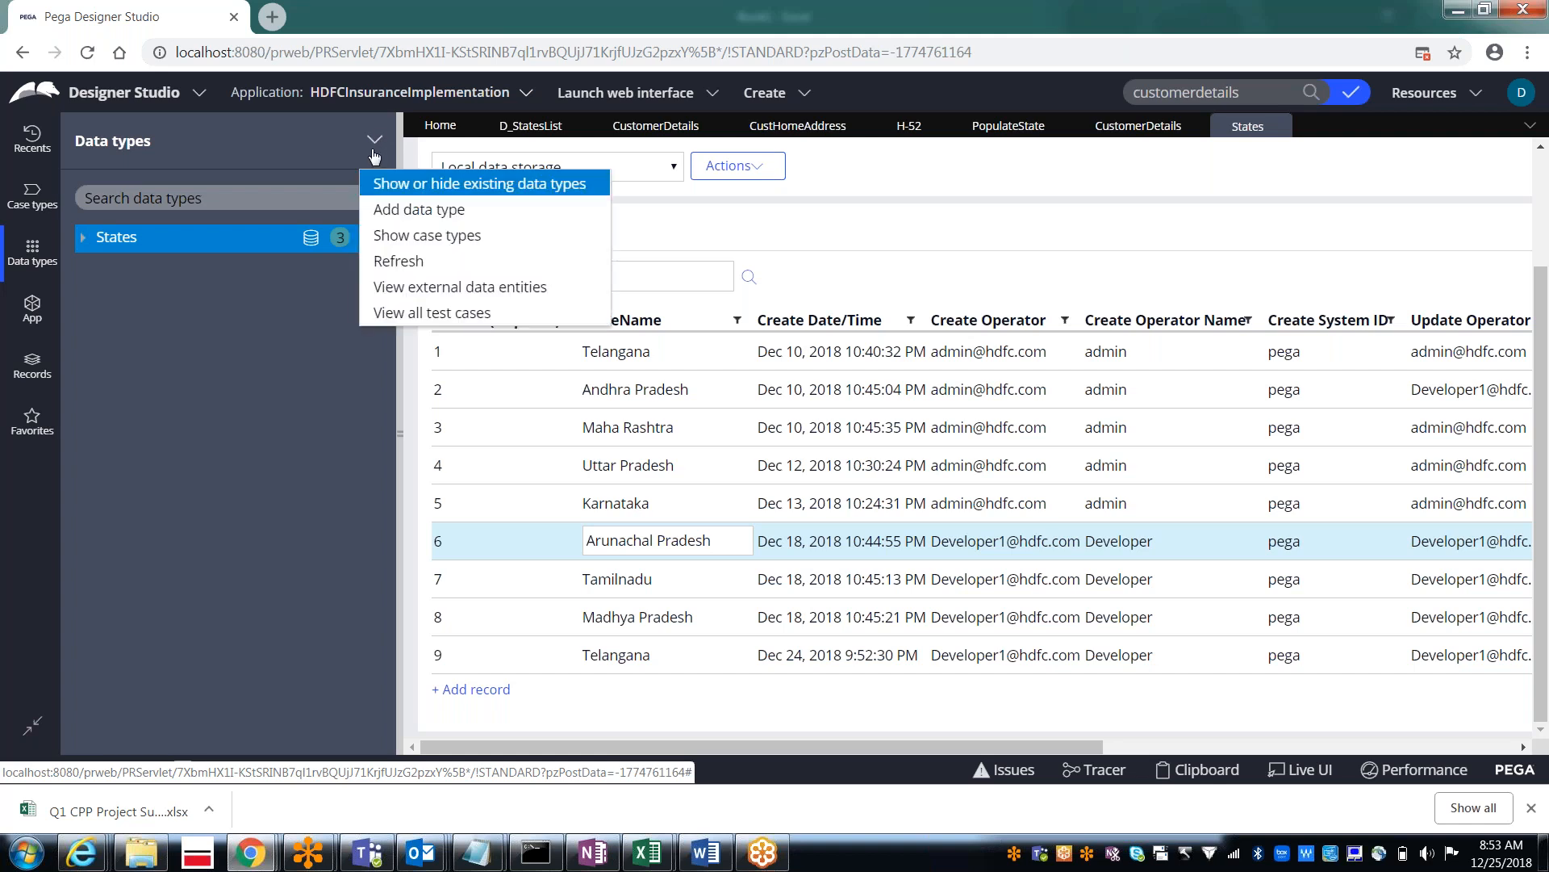
click(400, 213)
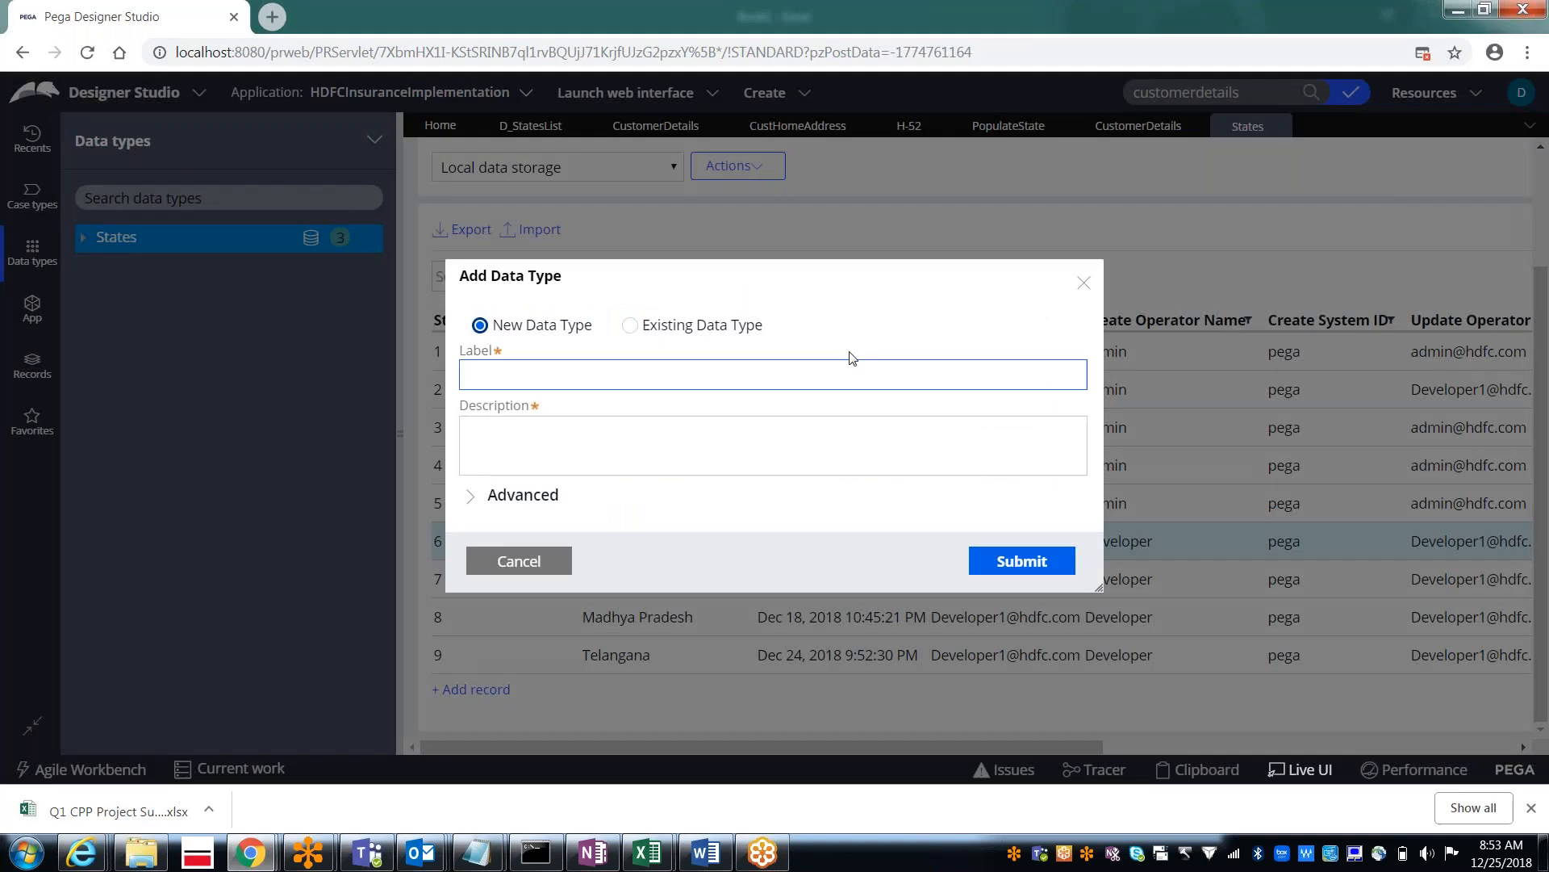
click(564, 381)
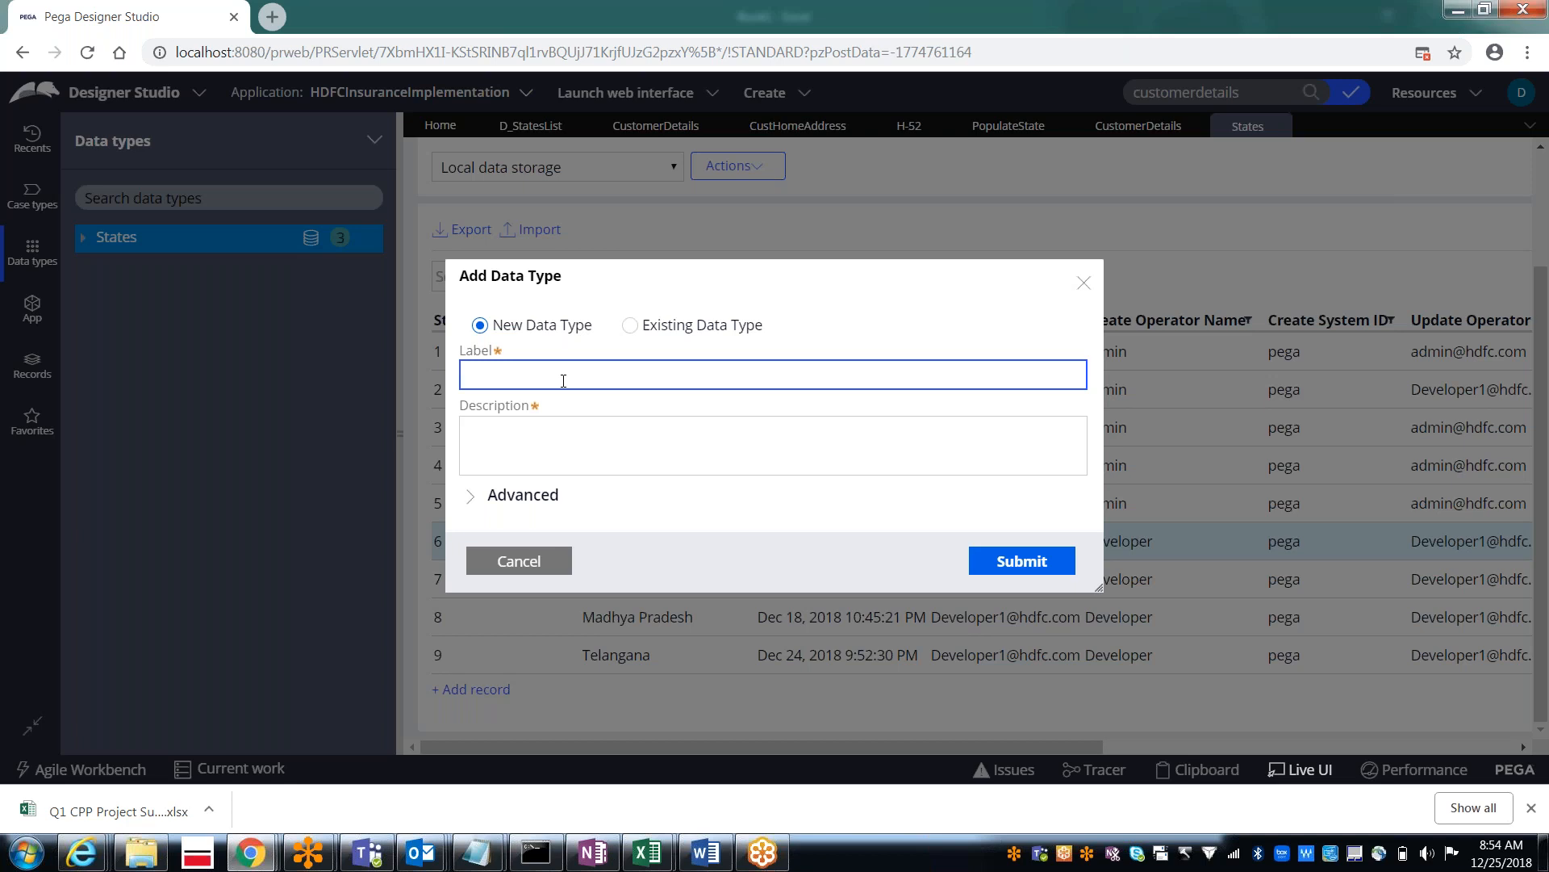
text(IndianStates)
key(Tab)
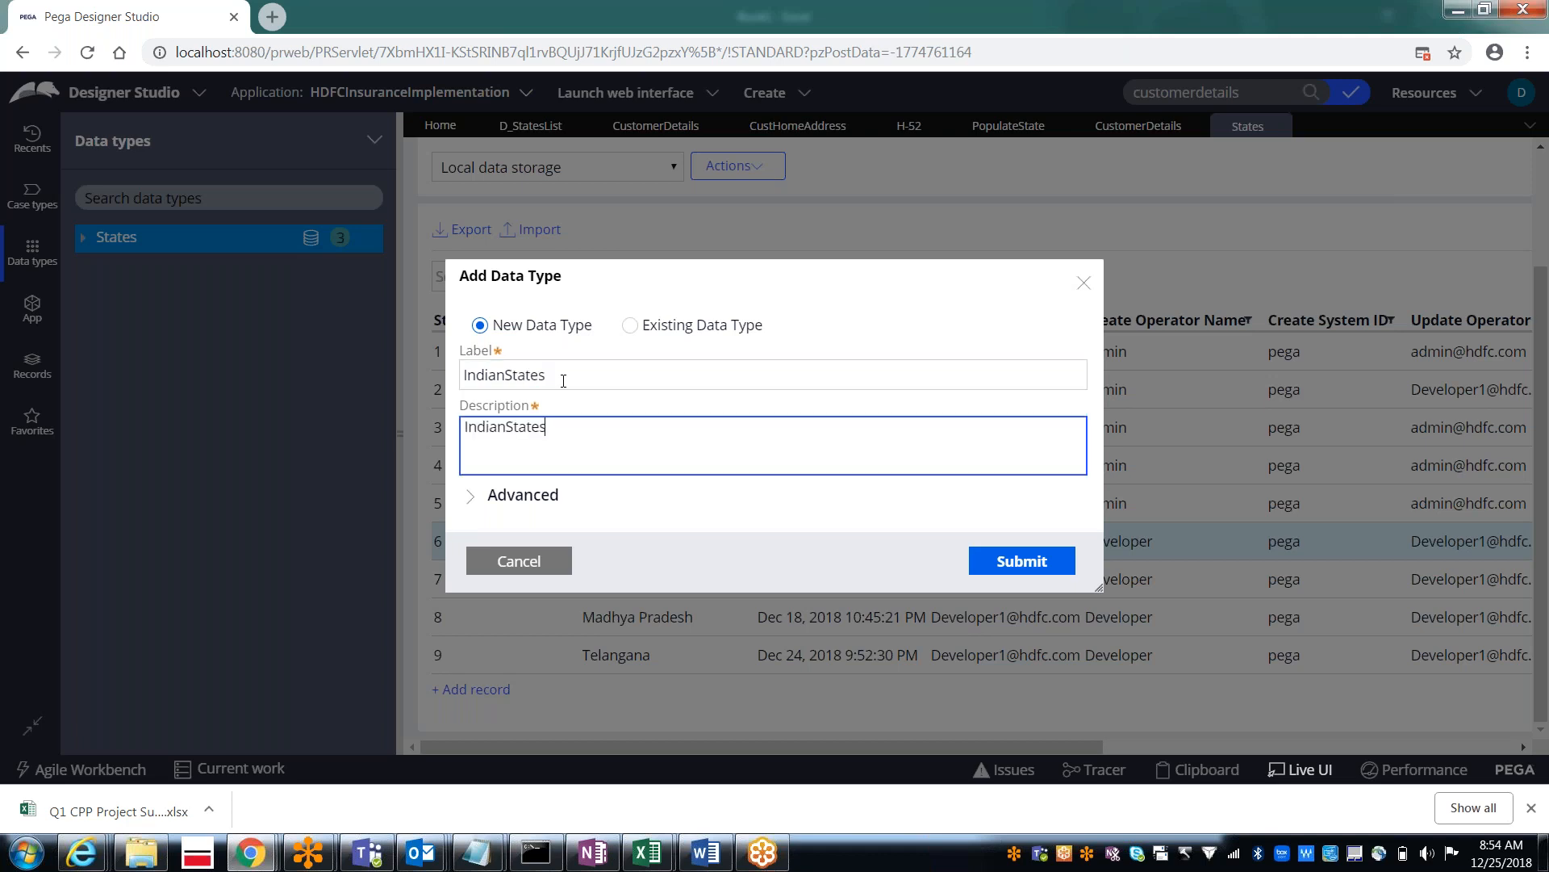
Step: Review the advanced settings and create the data type under parent class HDFC-HDFCInsuImpl-Data in the HDFCInsuImpl ruleset
click(473, 499)
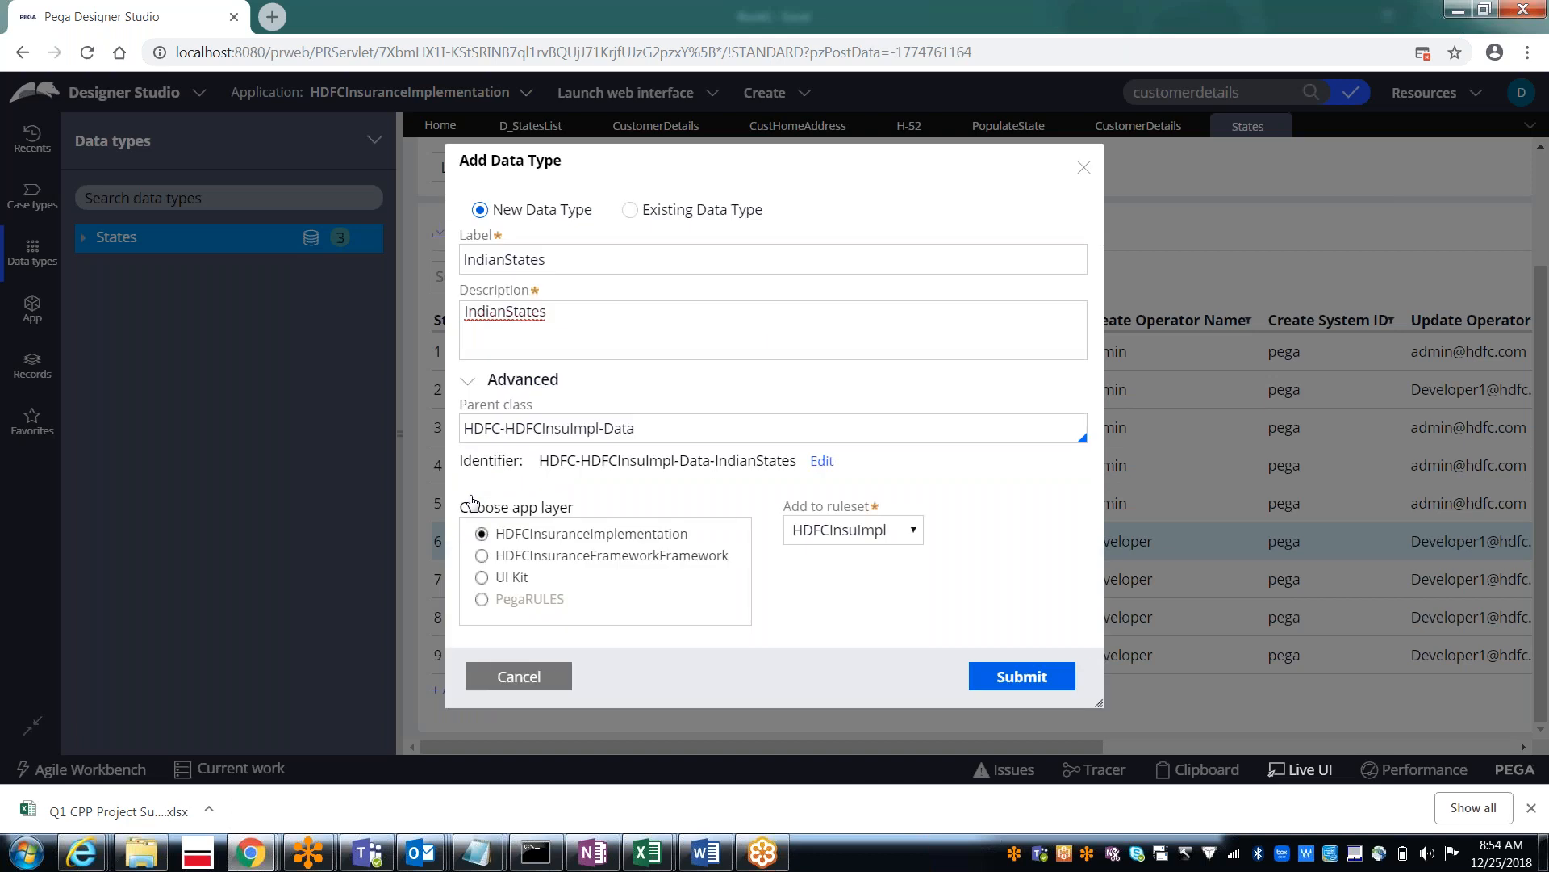
click(691, 425)
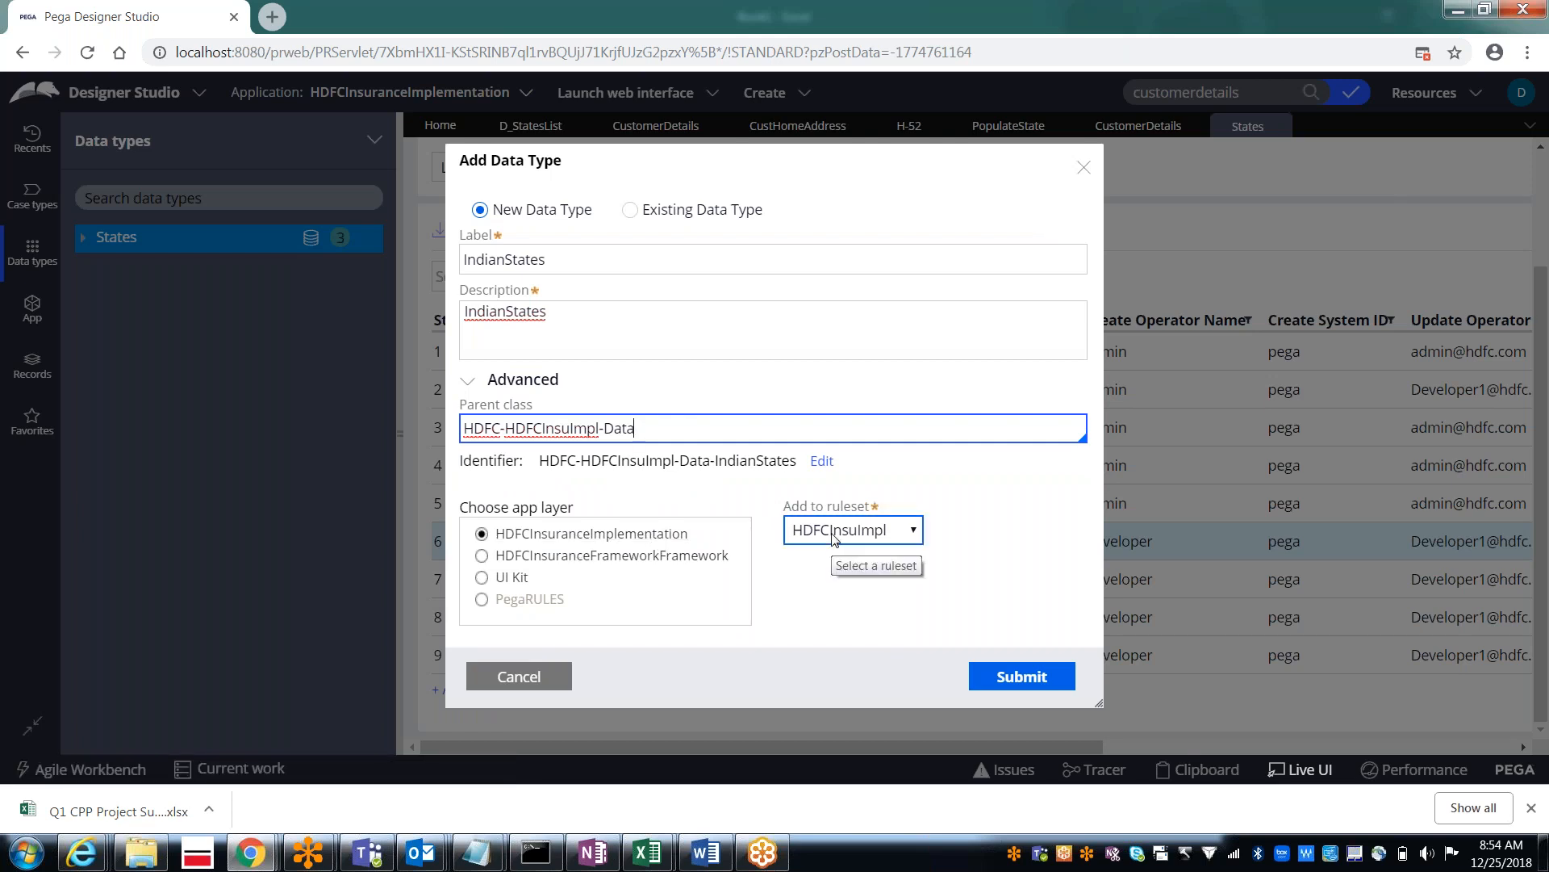
click(1032, 683)
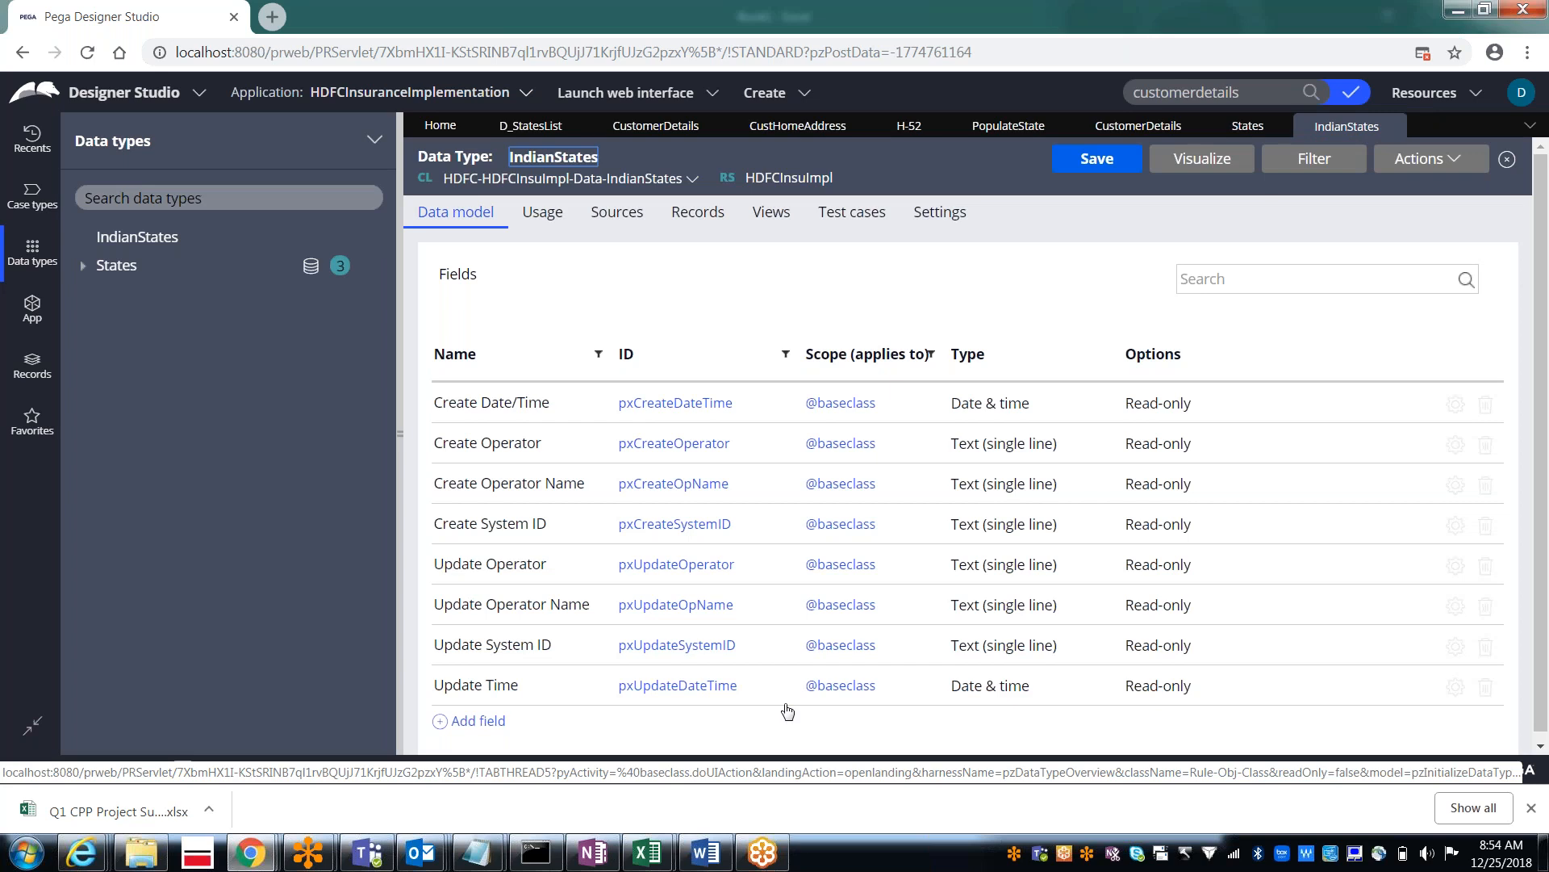
Step: Add a StateID field of type Text (single line) to the IndianStates data model, checking the column name in the Excel State table
click(457, 732)
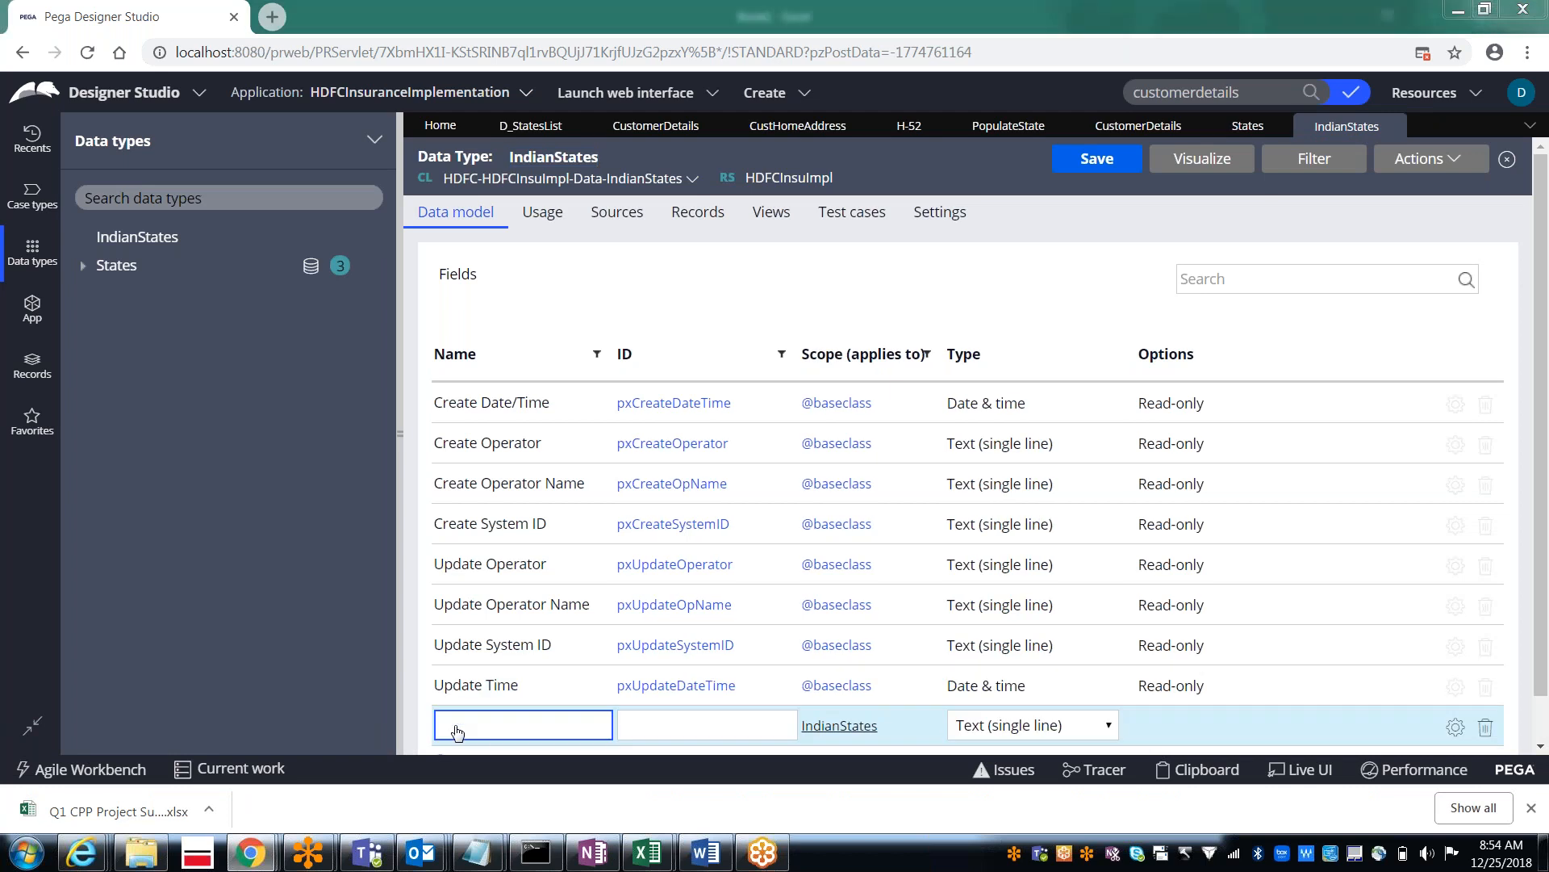
key(alt+Tab)
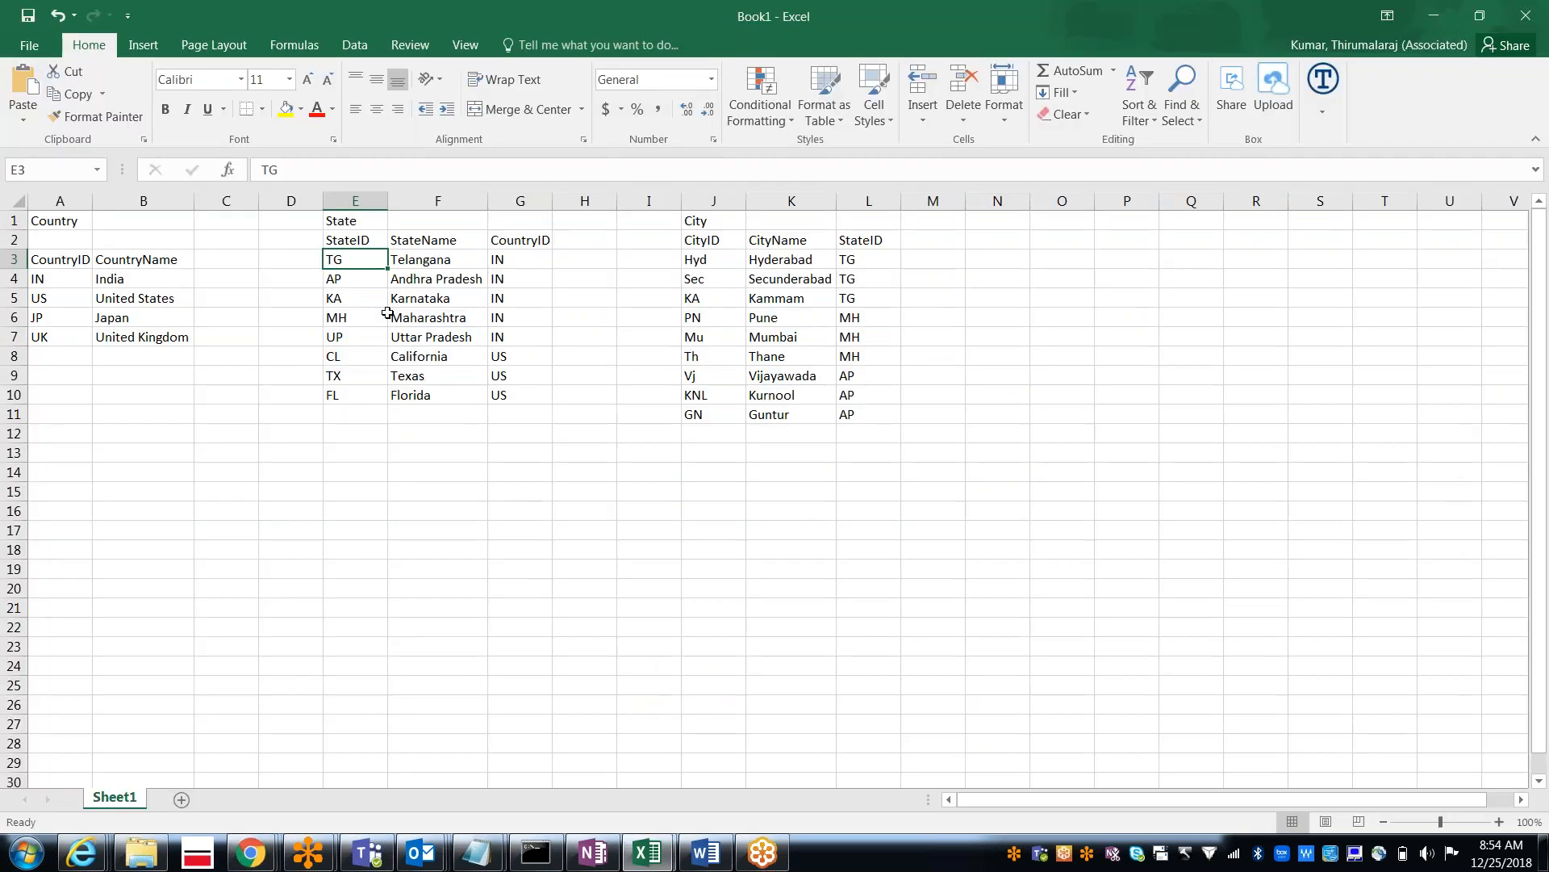
key(alt+Tab)
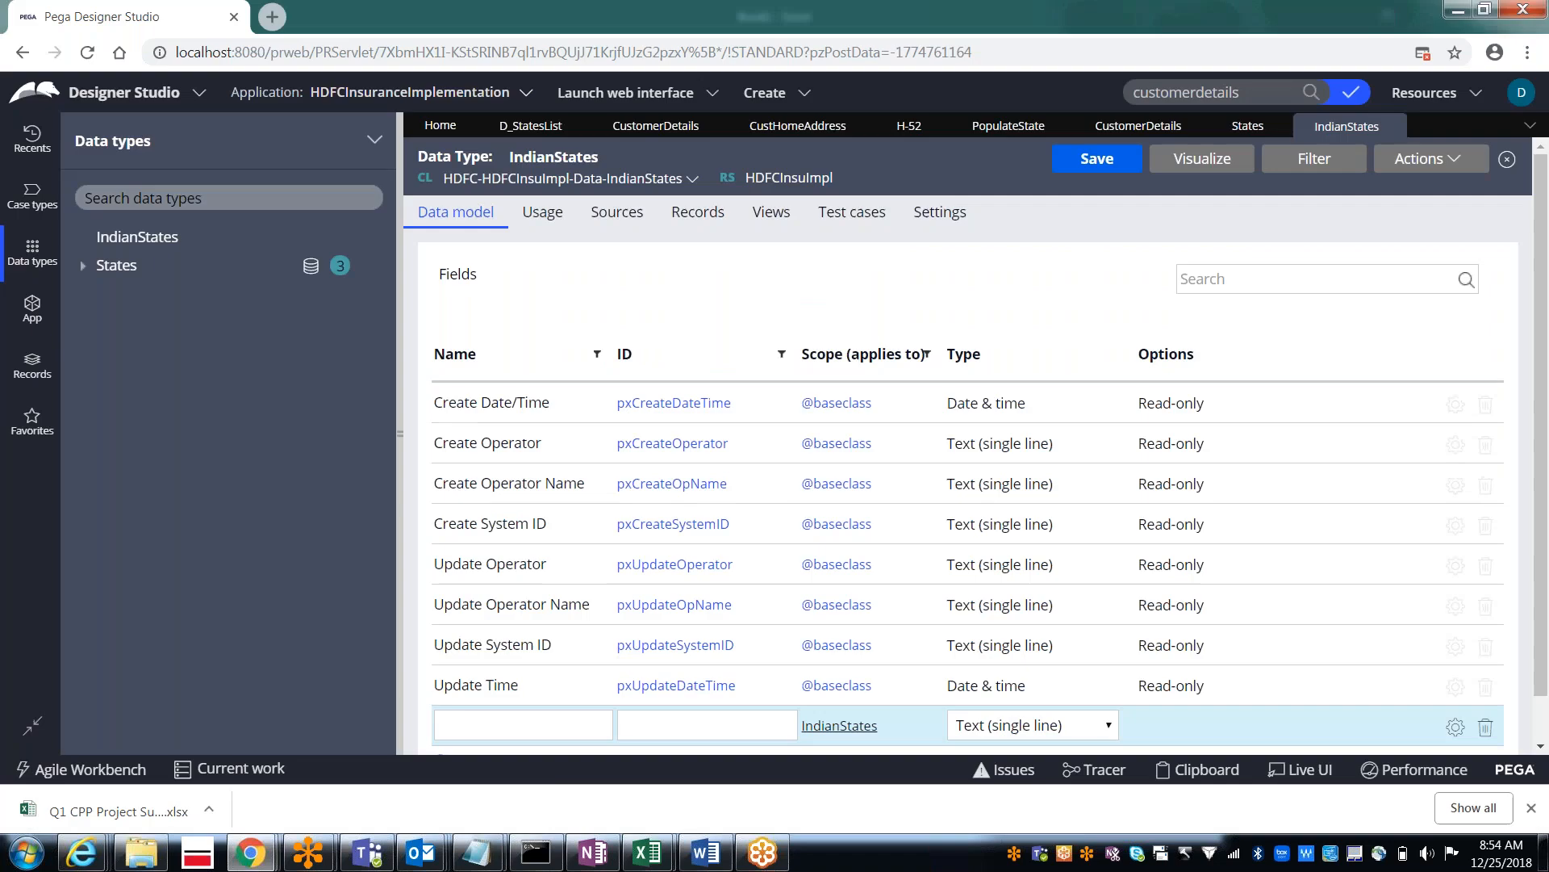
text(StateID)
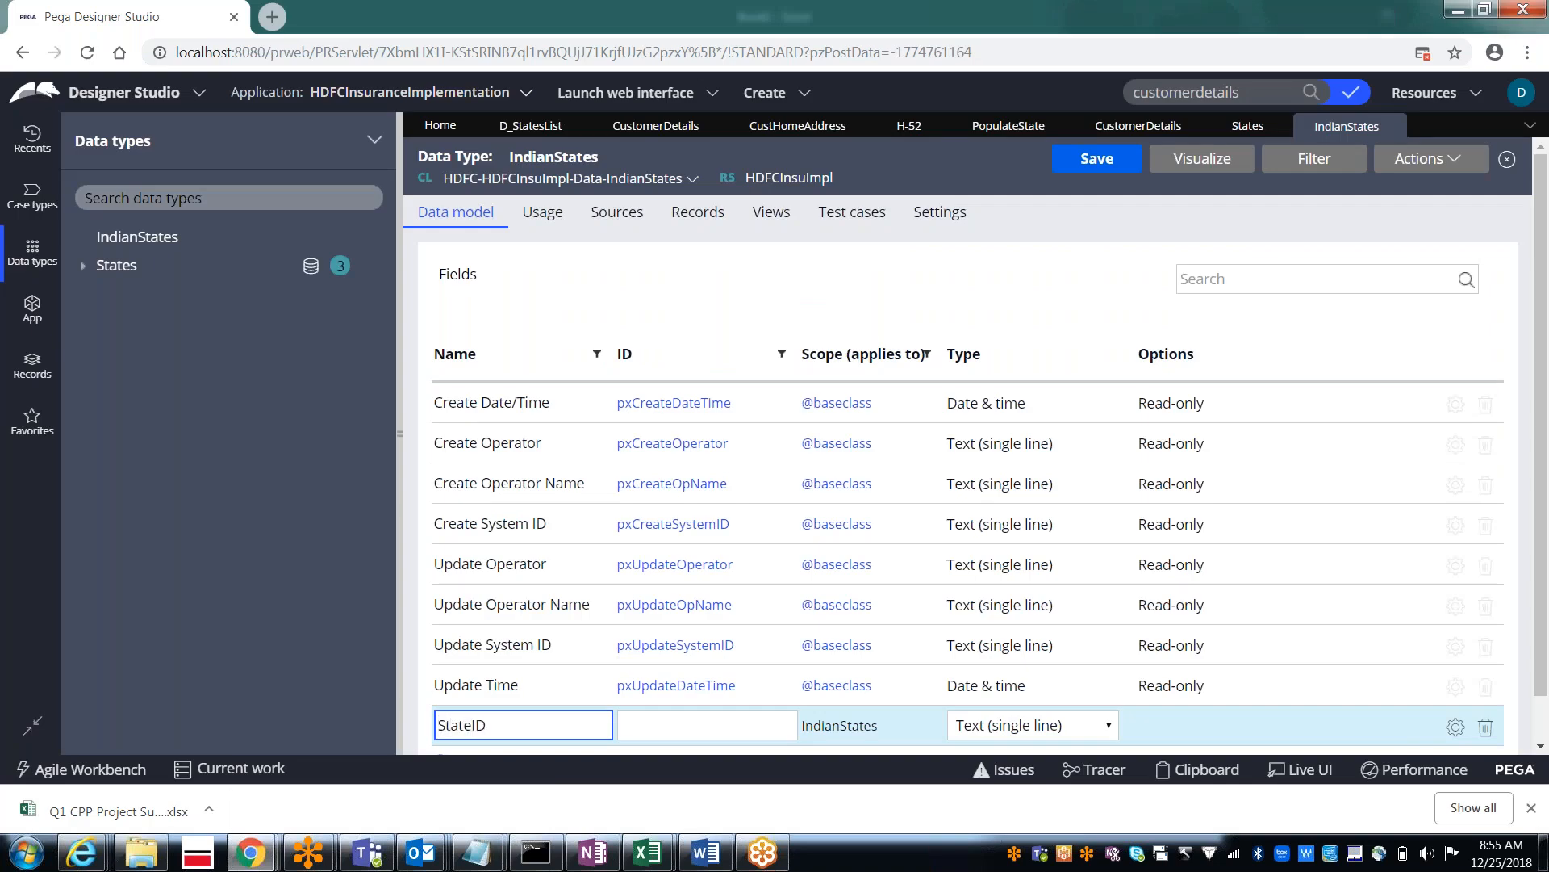
key(Tab)
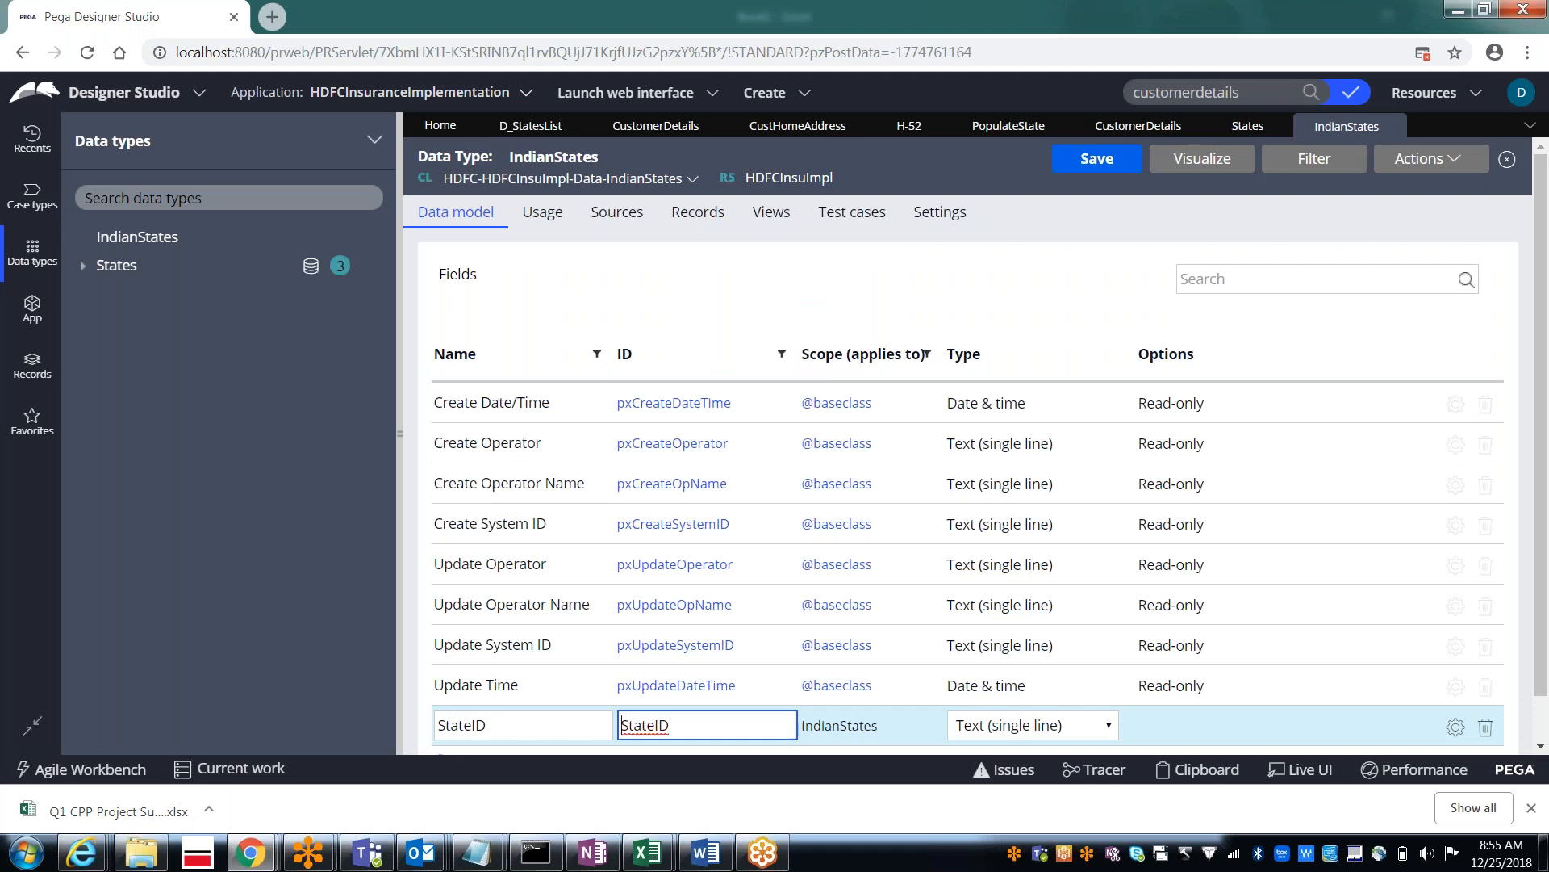
key(Tab)
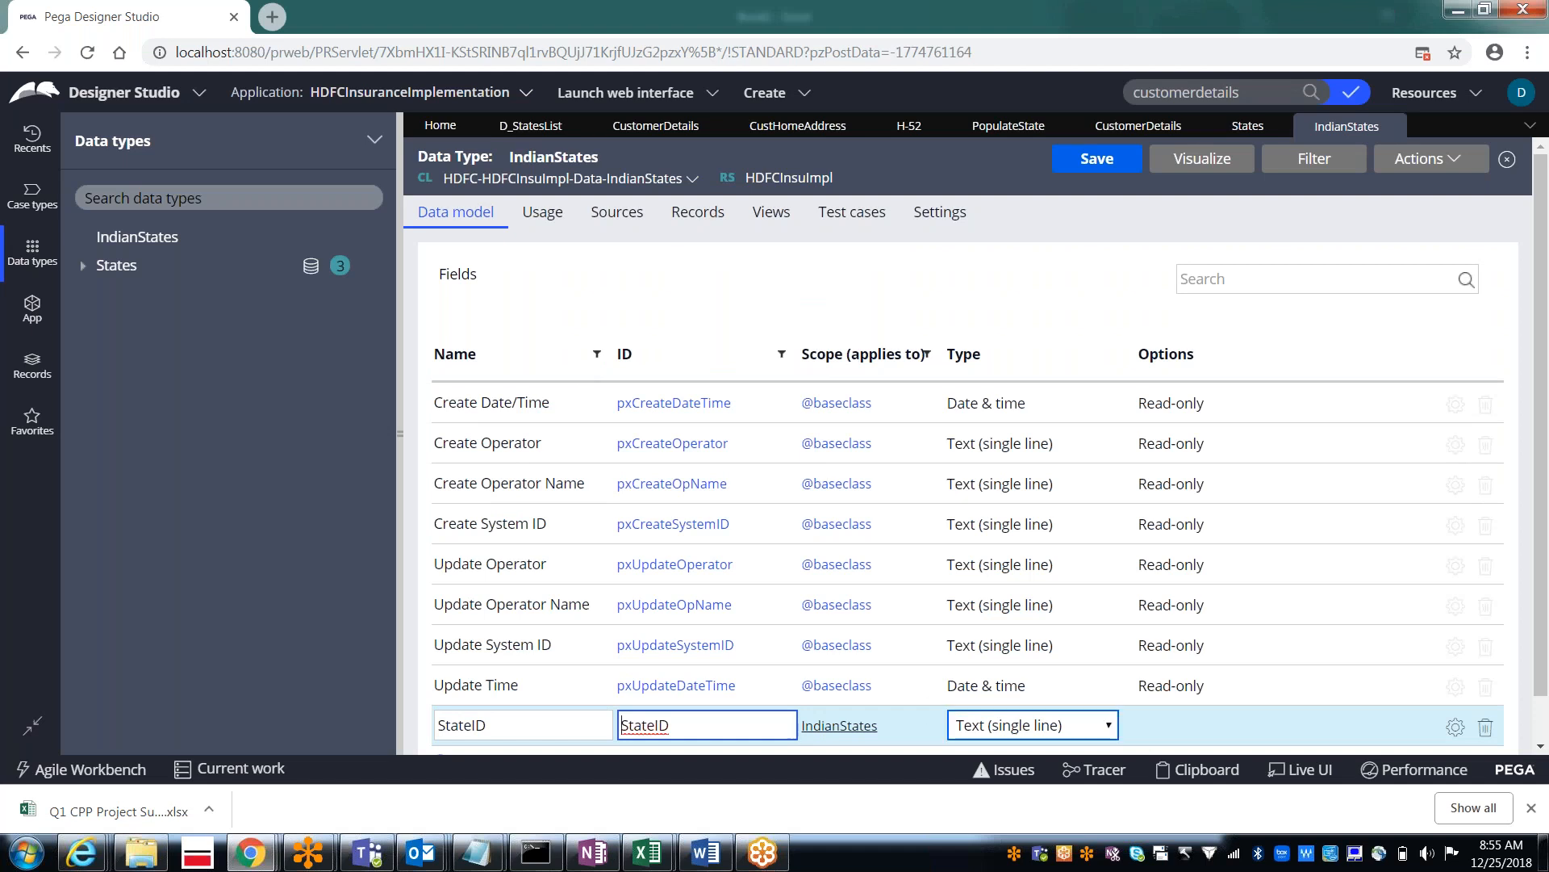
click(980, 730)
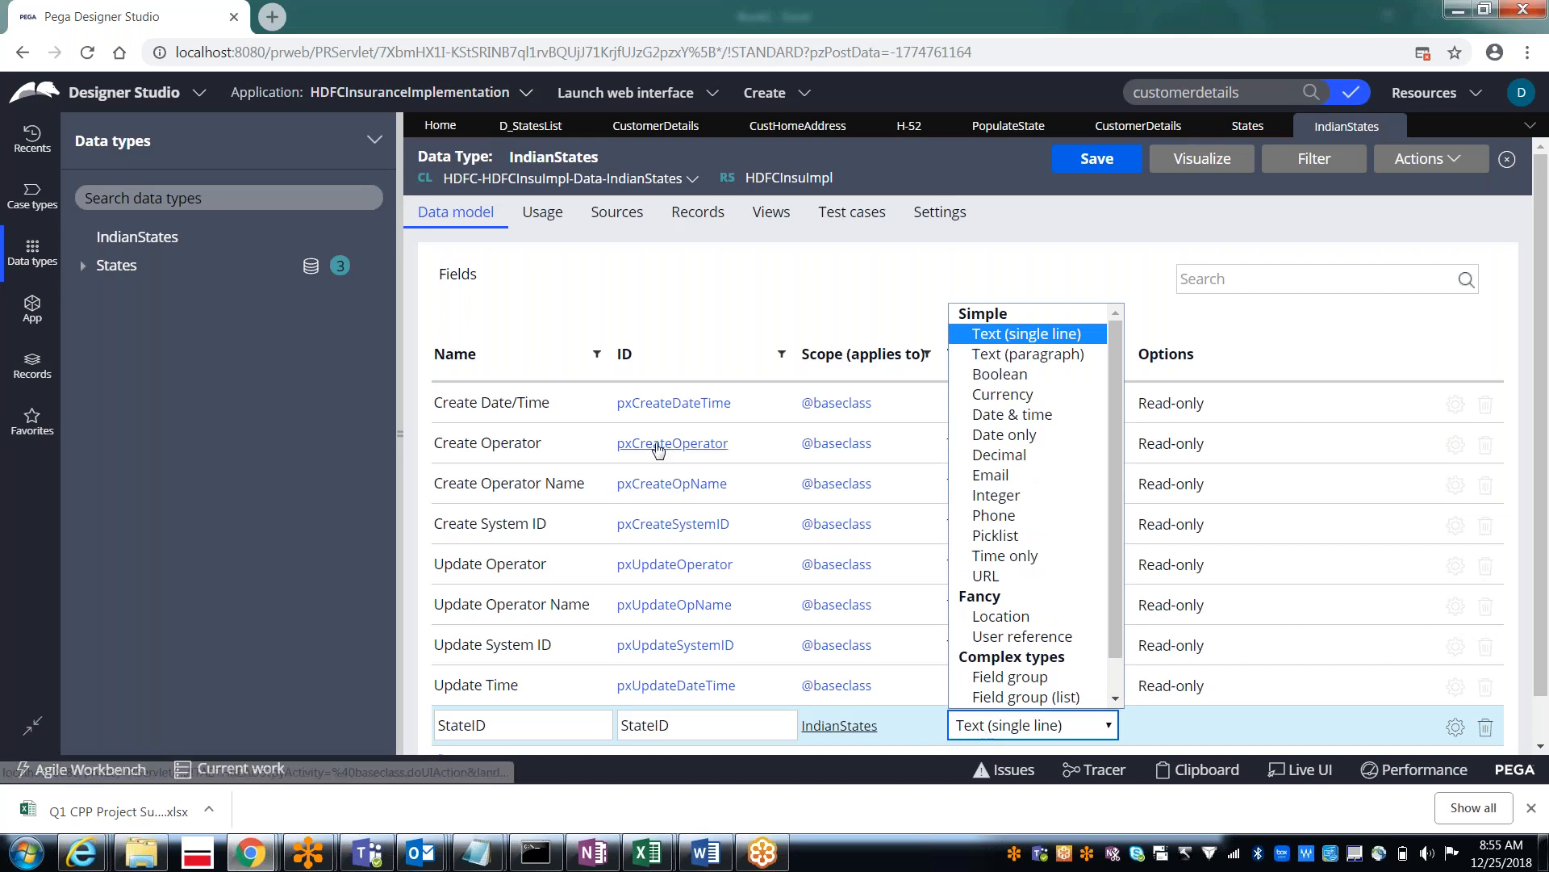
Step: Add a record with StateID 10 and StateName Bihar to the States data type
click(1251, 131)
click(1249, 130)
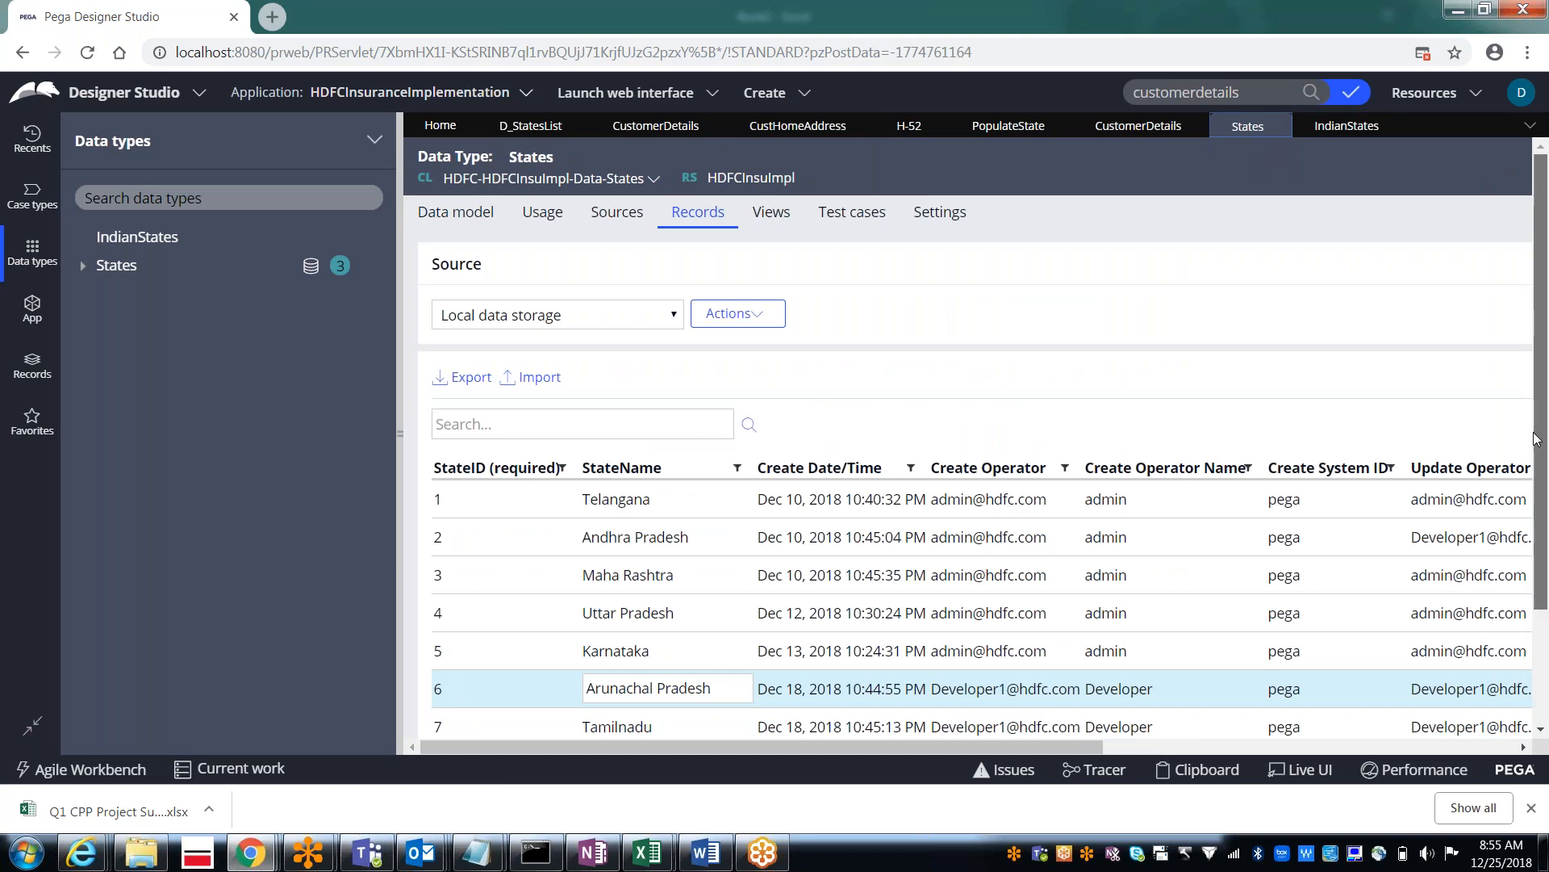
scroll(969, 565, down, 2)
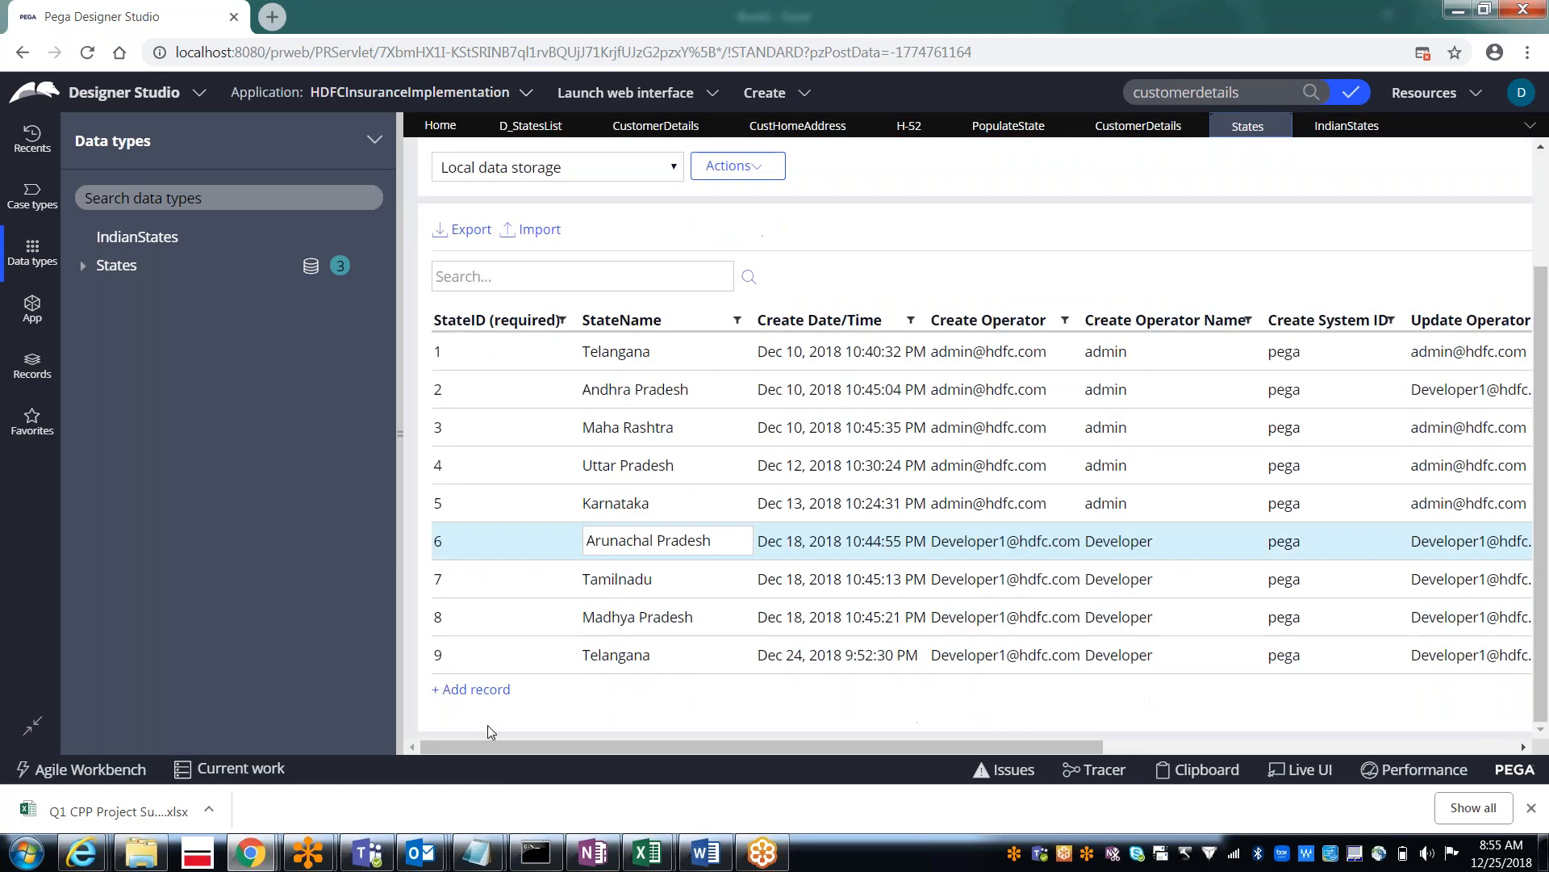
click(458, 693)
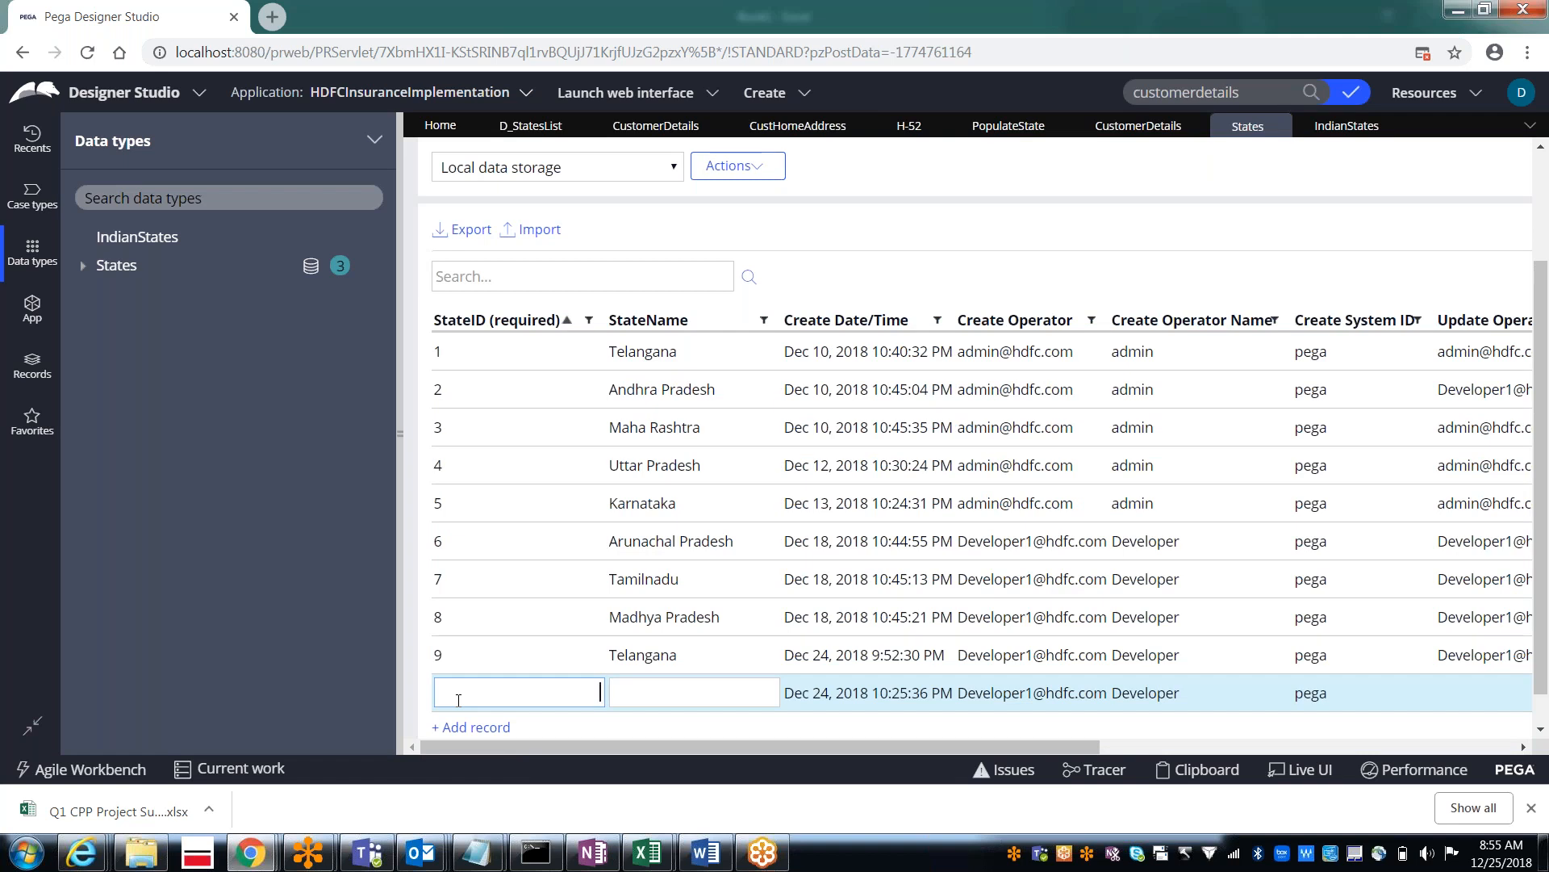
text(10)
key(Tab)
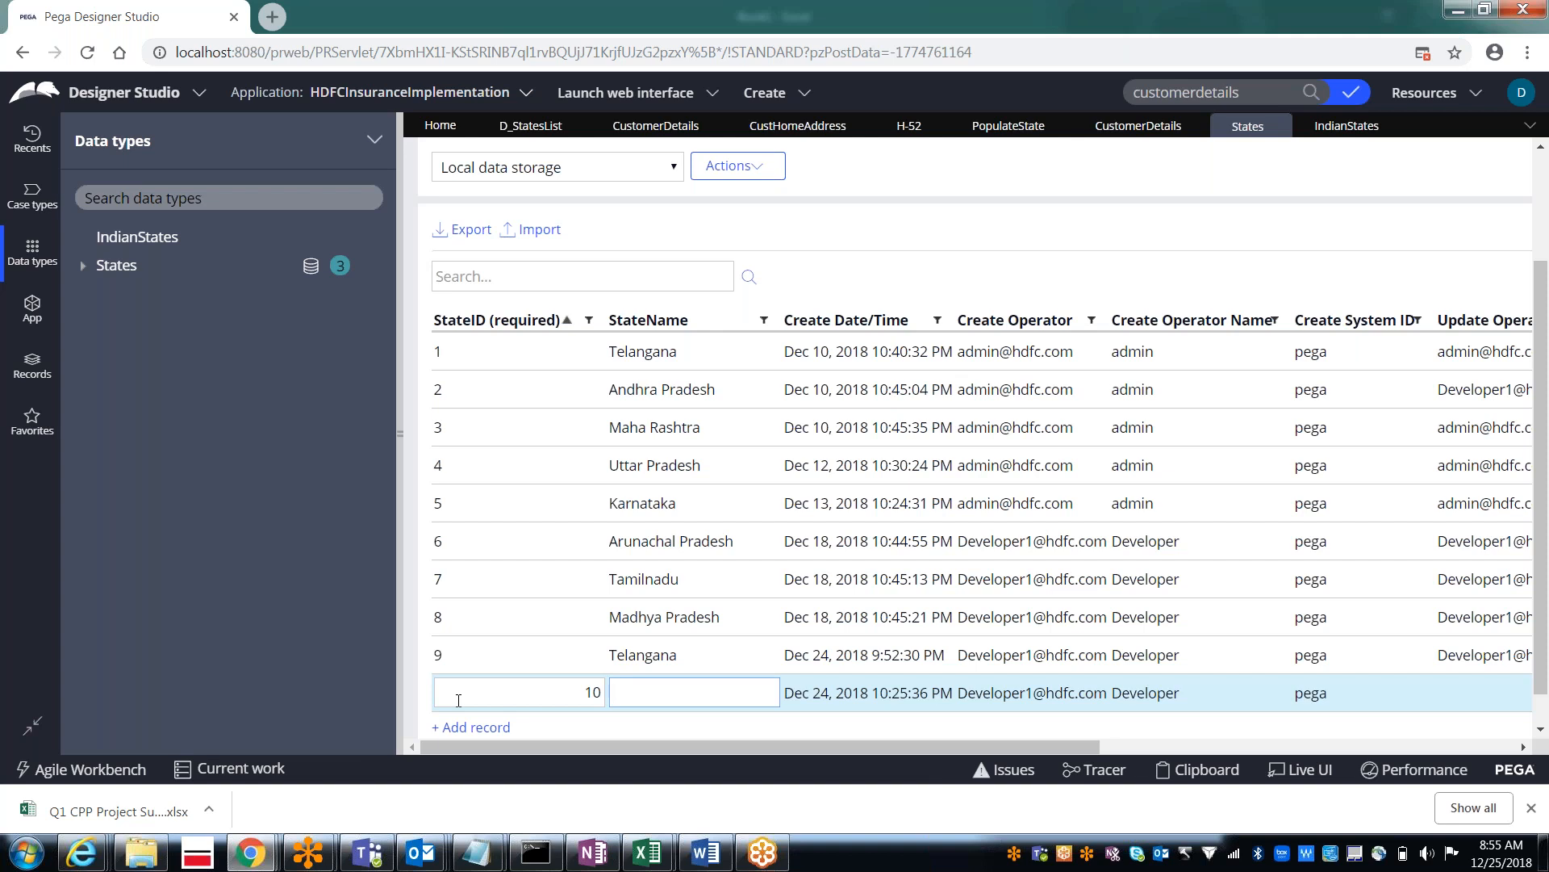
text(Bihar)
drag(457, 746, 423, 724)
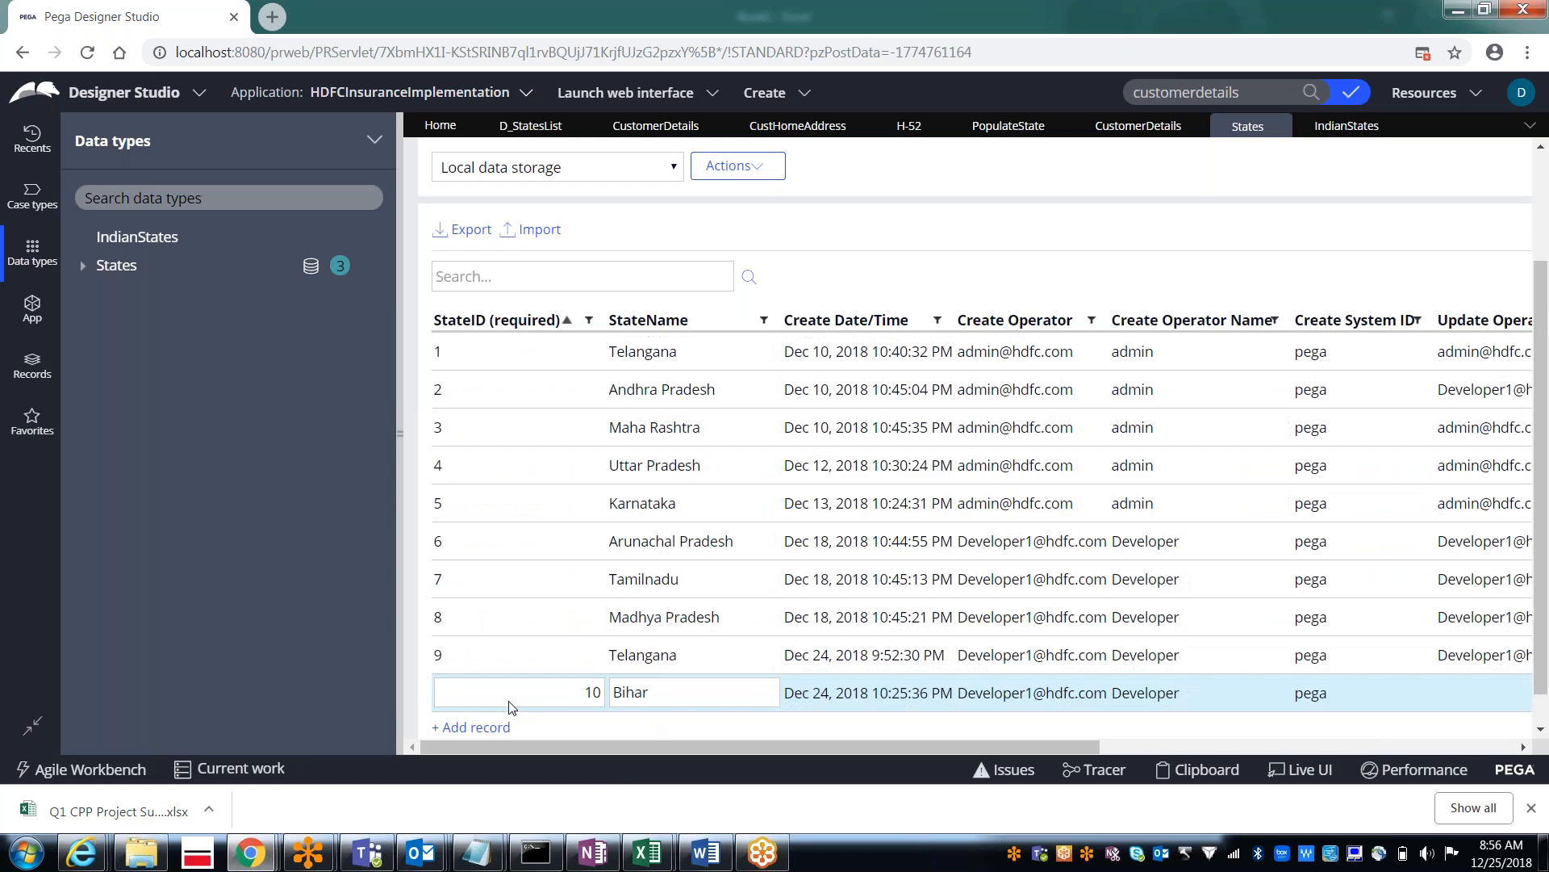
Step: Try to use the text code BH as the StateID of the Bihar record
click(599, 694)
key(BackSpace)
key(BackSpace)
text(BH)
key(Tab)
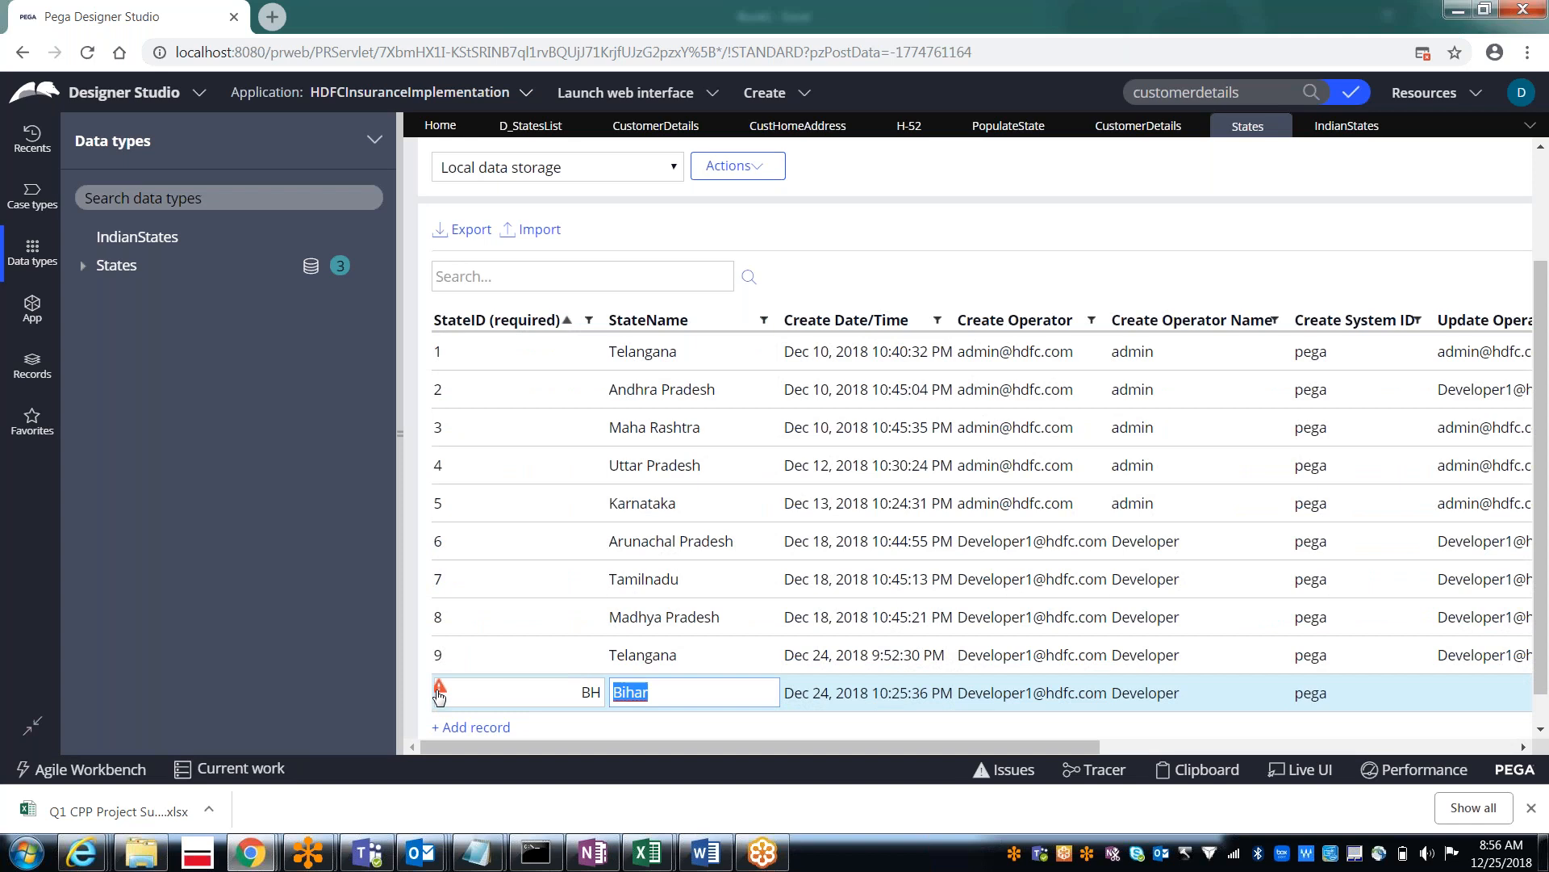
mouse_move(440, 690)
Step: Set the StateID of the Bihar record to 10 and commit the record
click(583, 692)
key(Delete)
key(Delete)
text(10)
key(Tab)
click(660, 730)
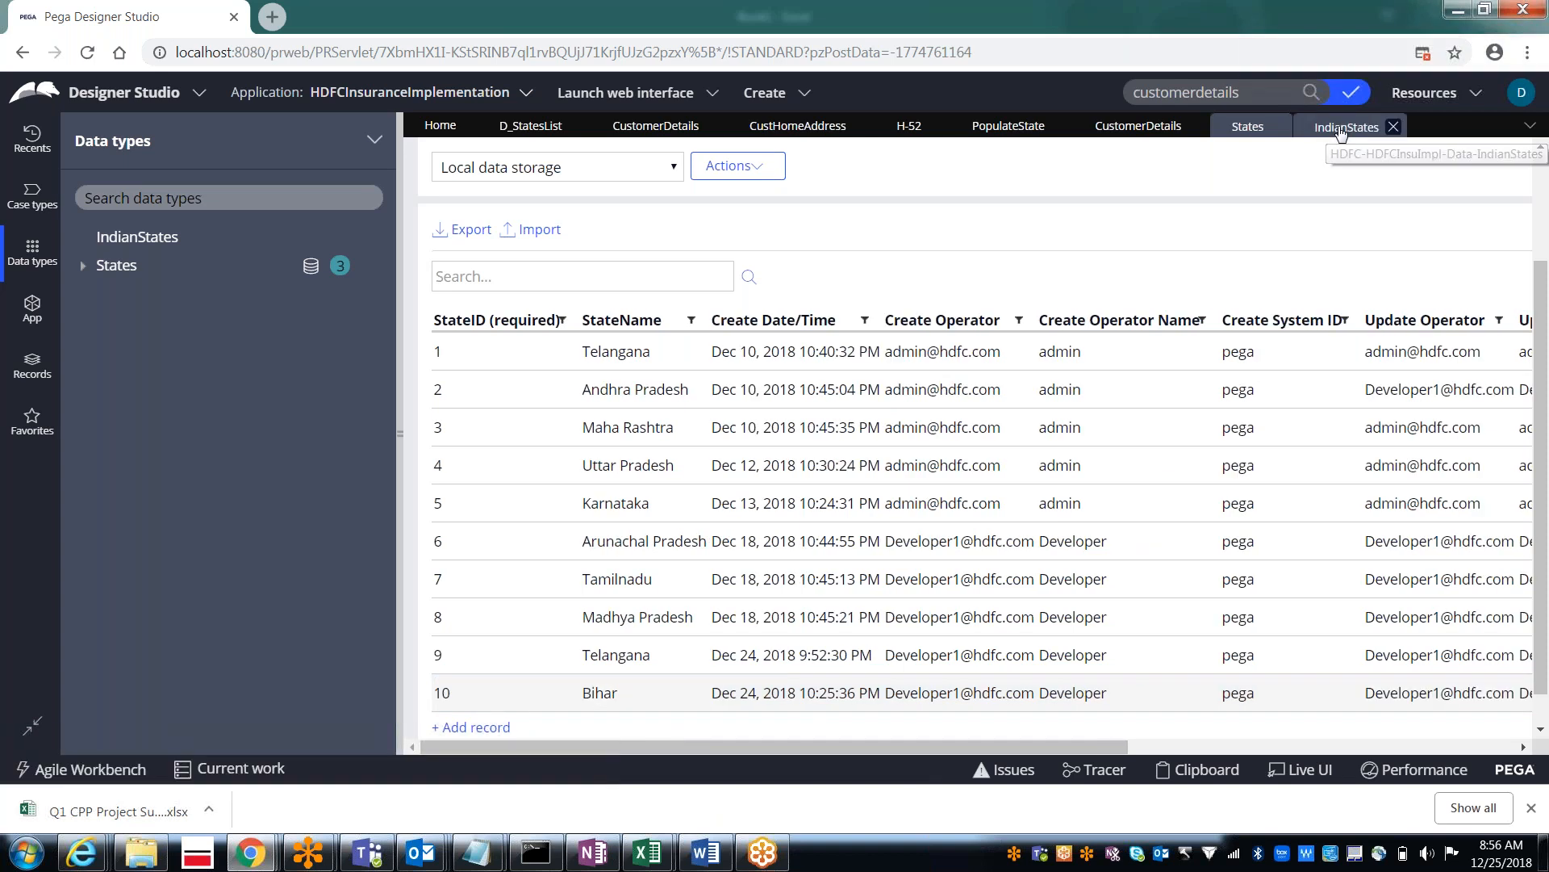
Step: Add a StateName field of type Text (single line) to the IndianStates data model
click(1343, 128)
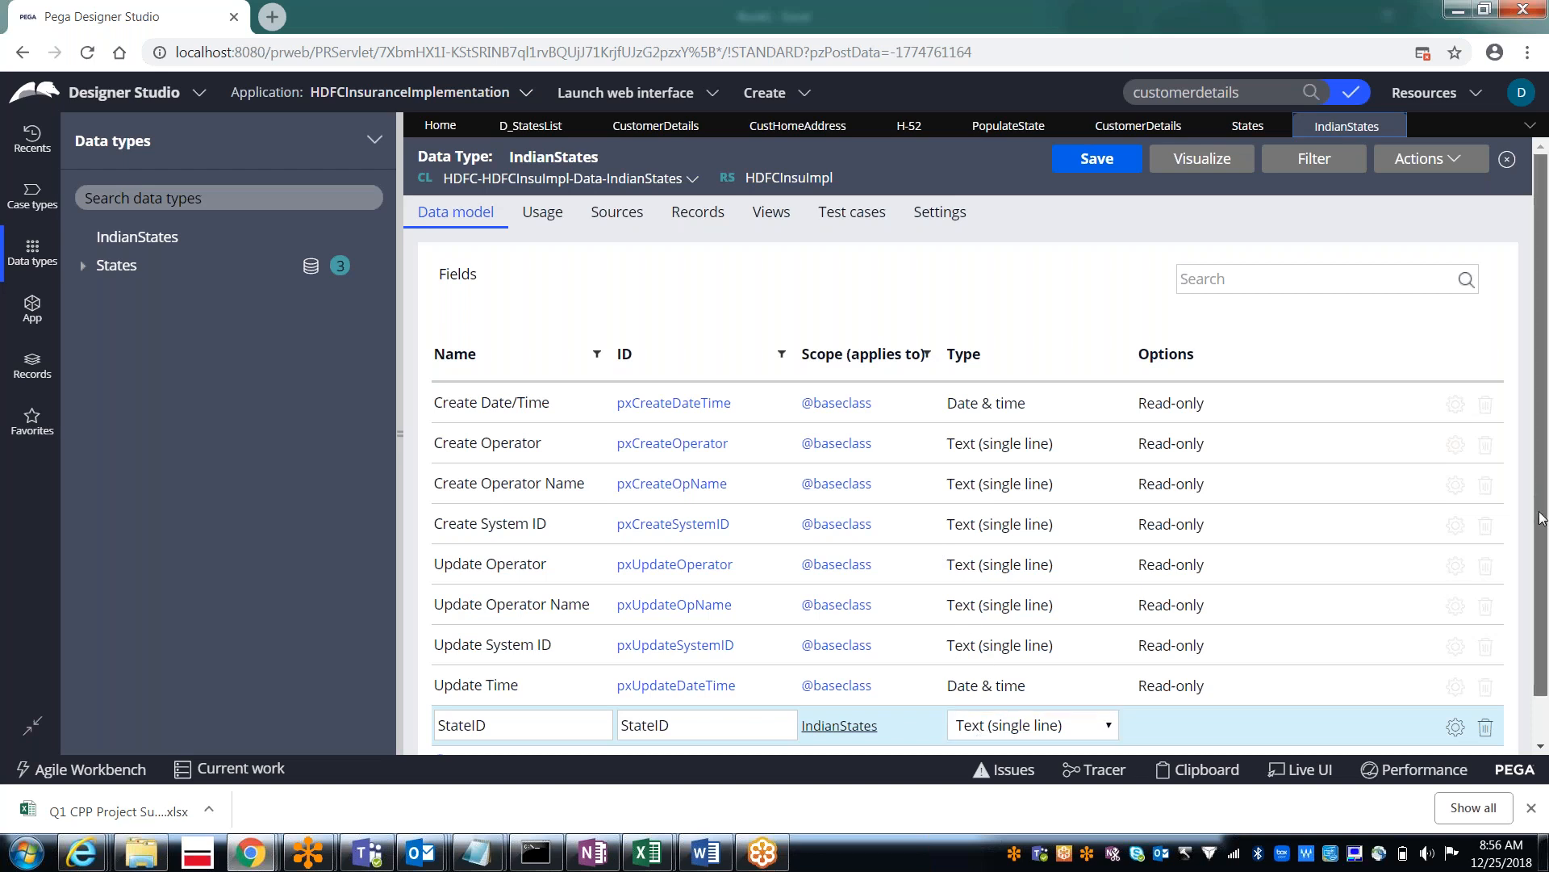
drag(1541, 517, 1541, 558)
click(481, 714)
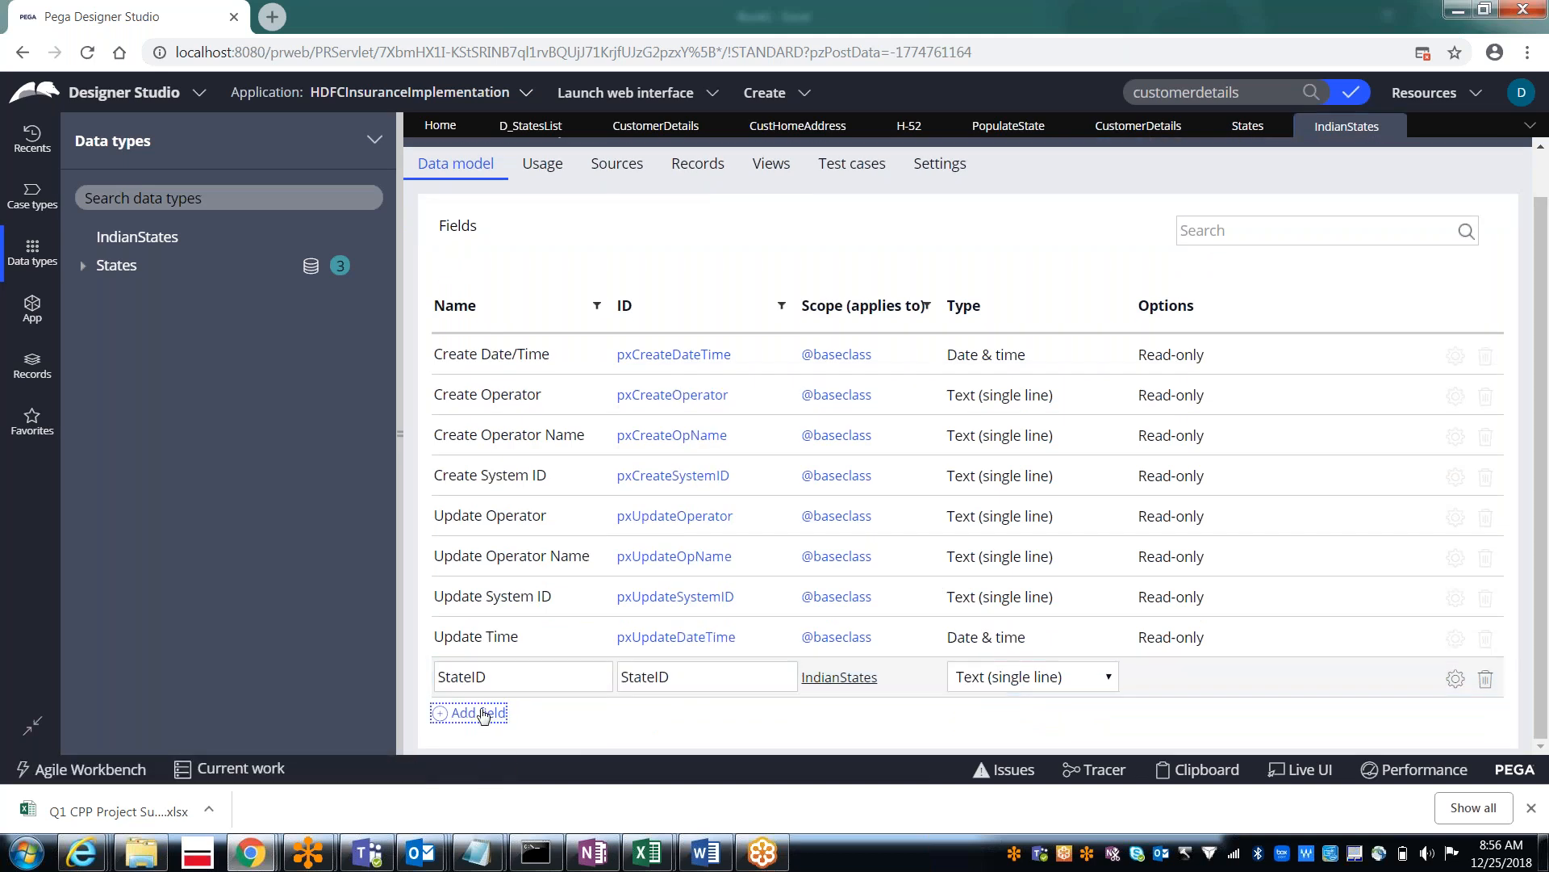
text(St)
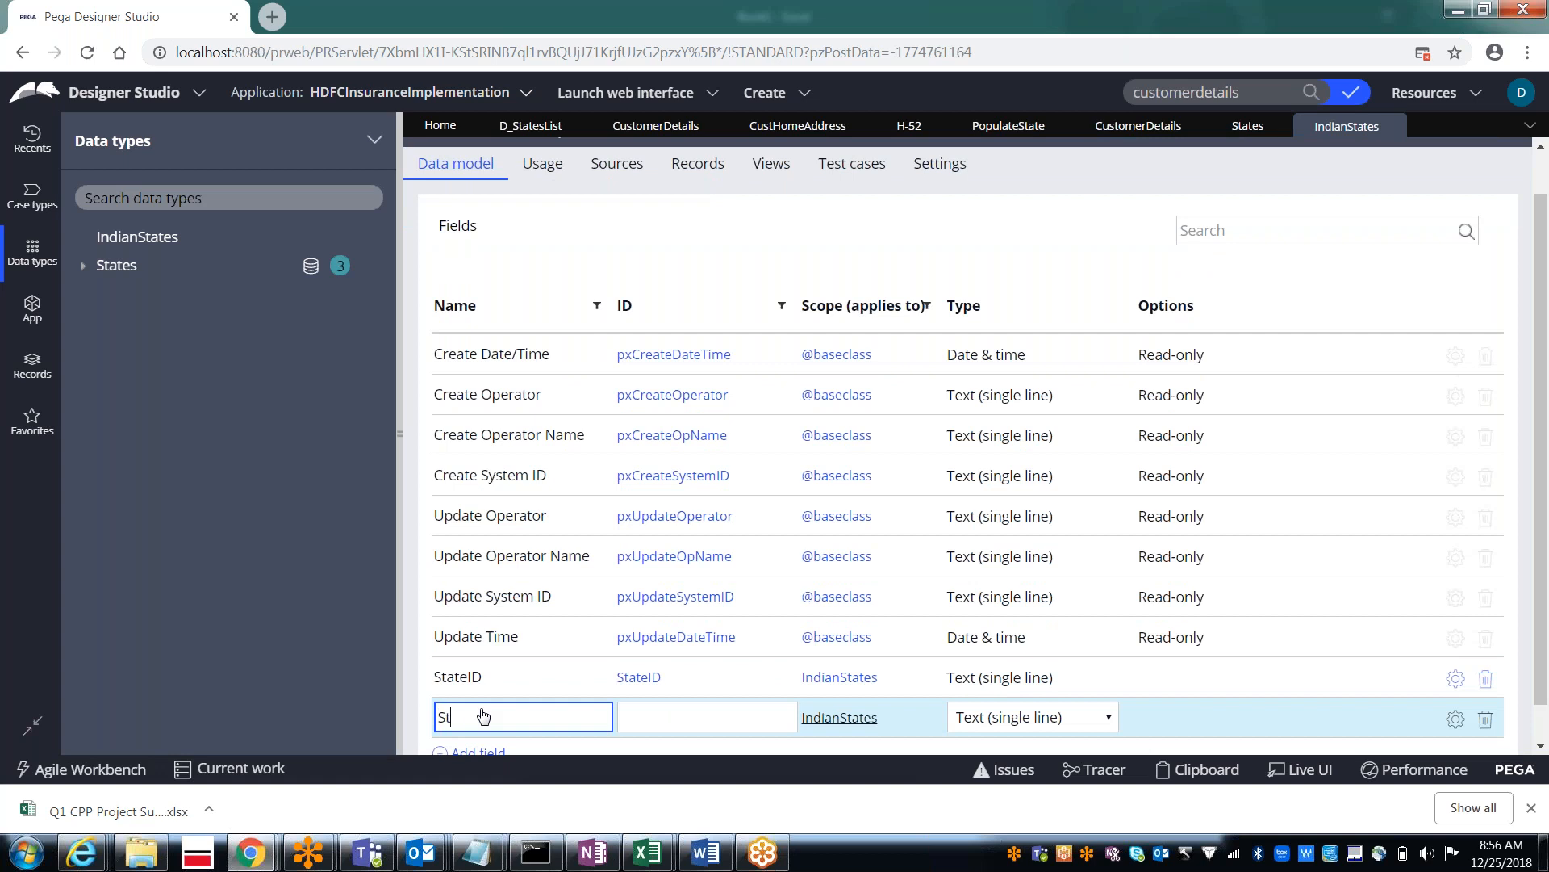
text(ateName)
key(Tab)
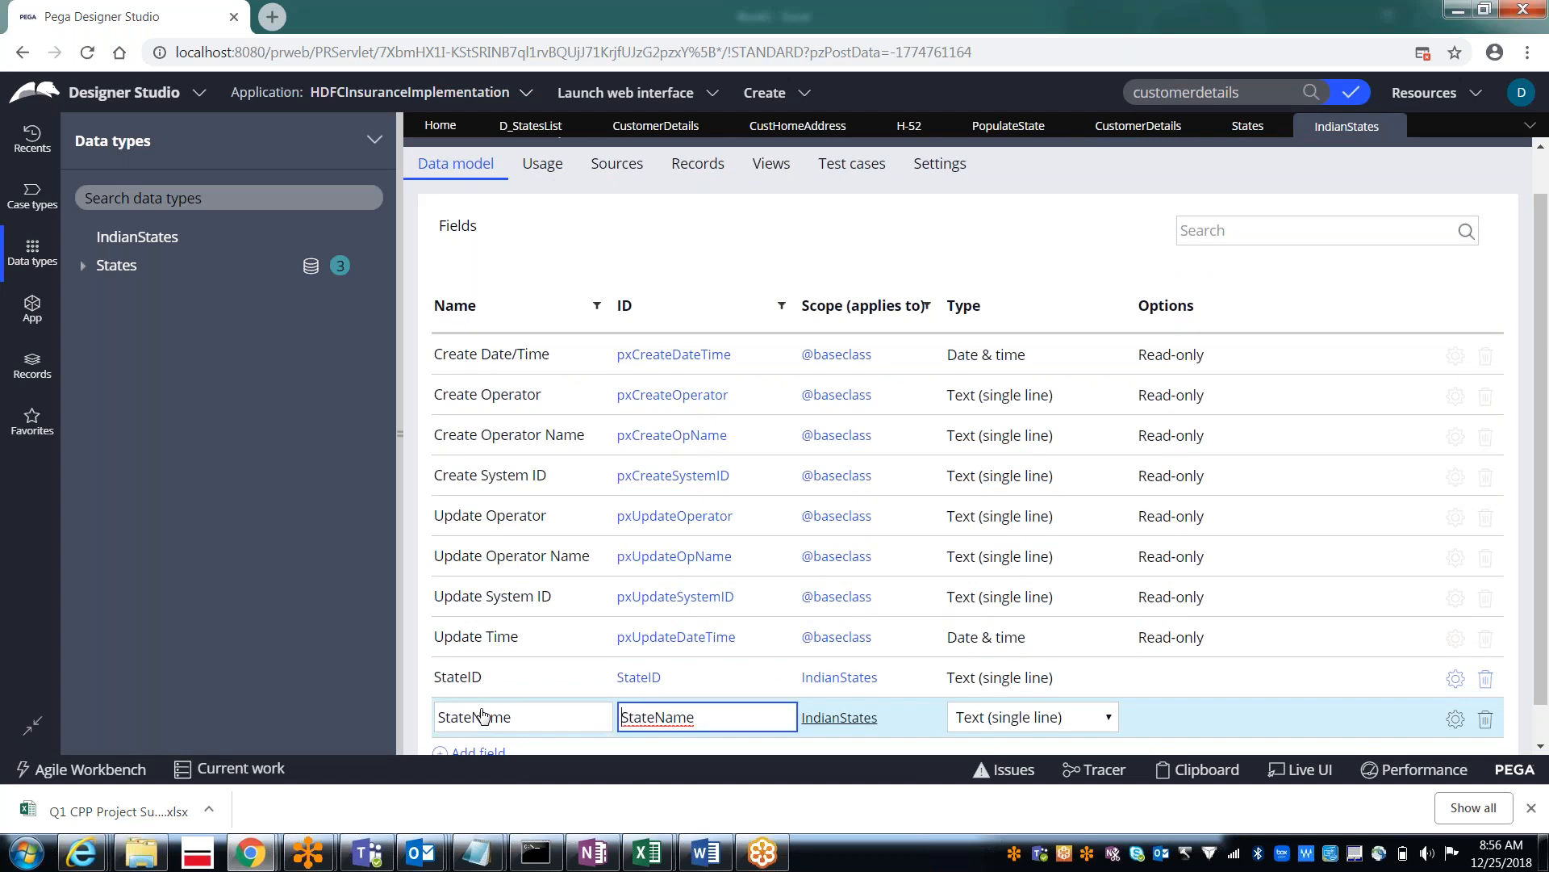
key(Tab)
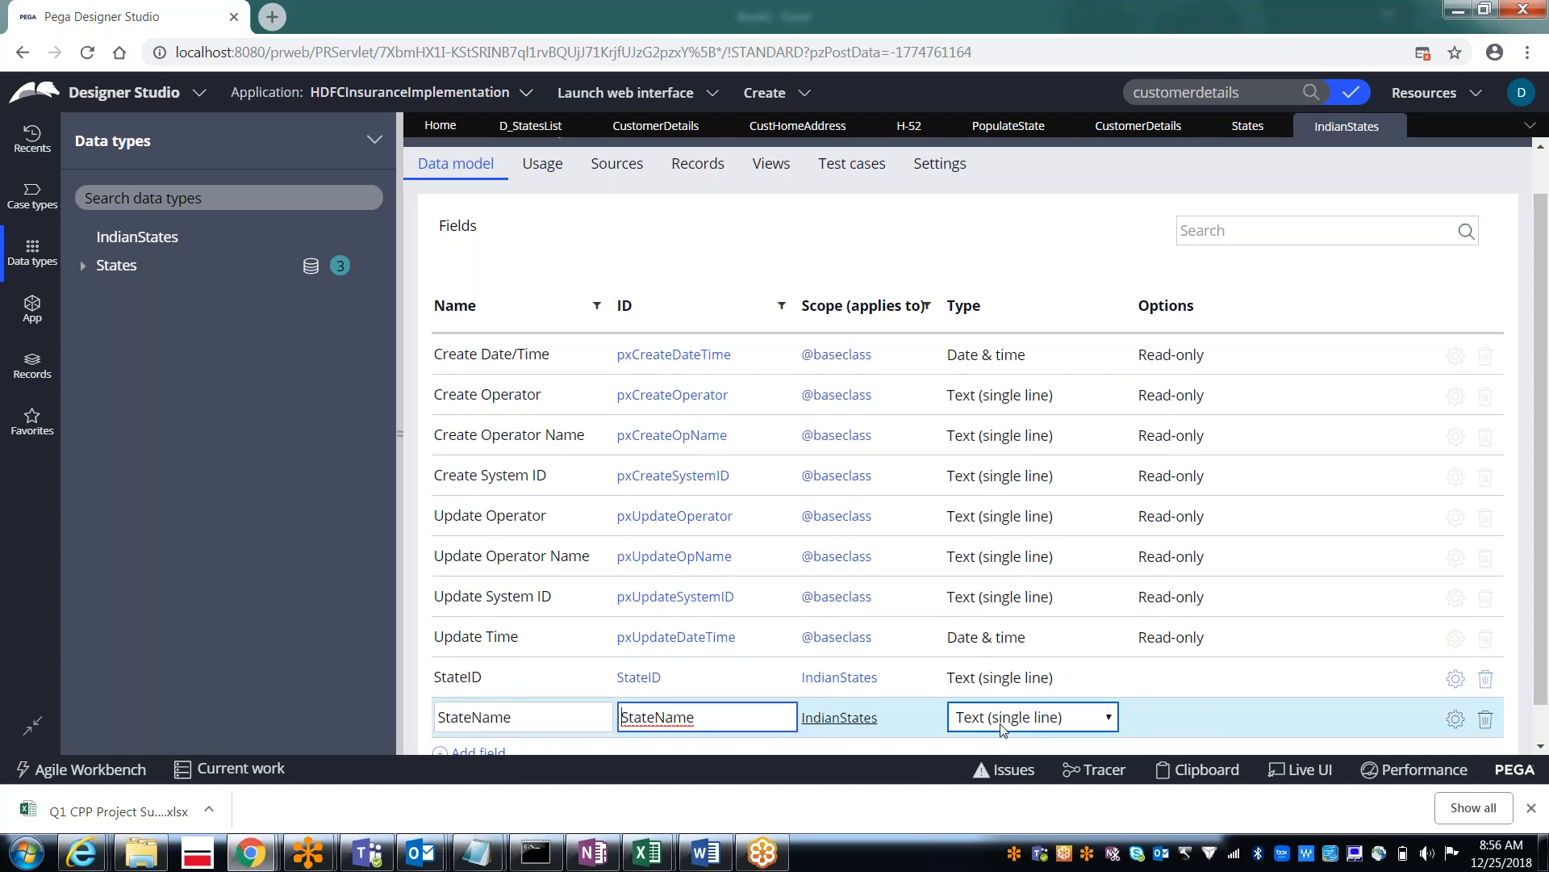
key(shift+Tab)
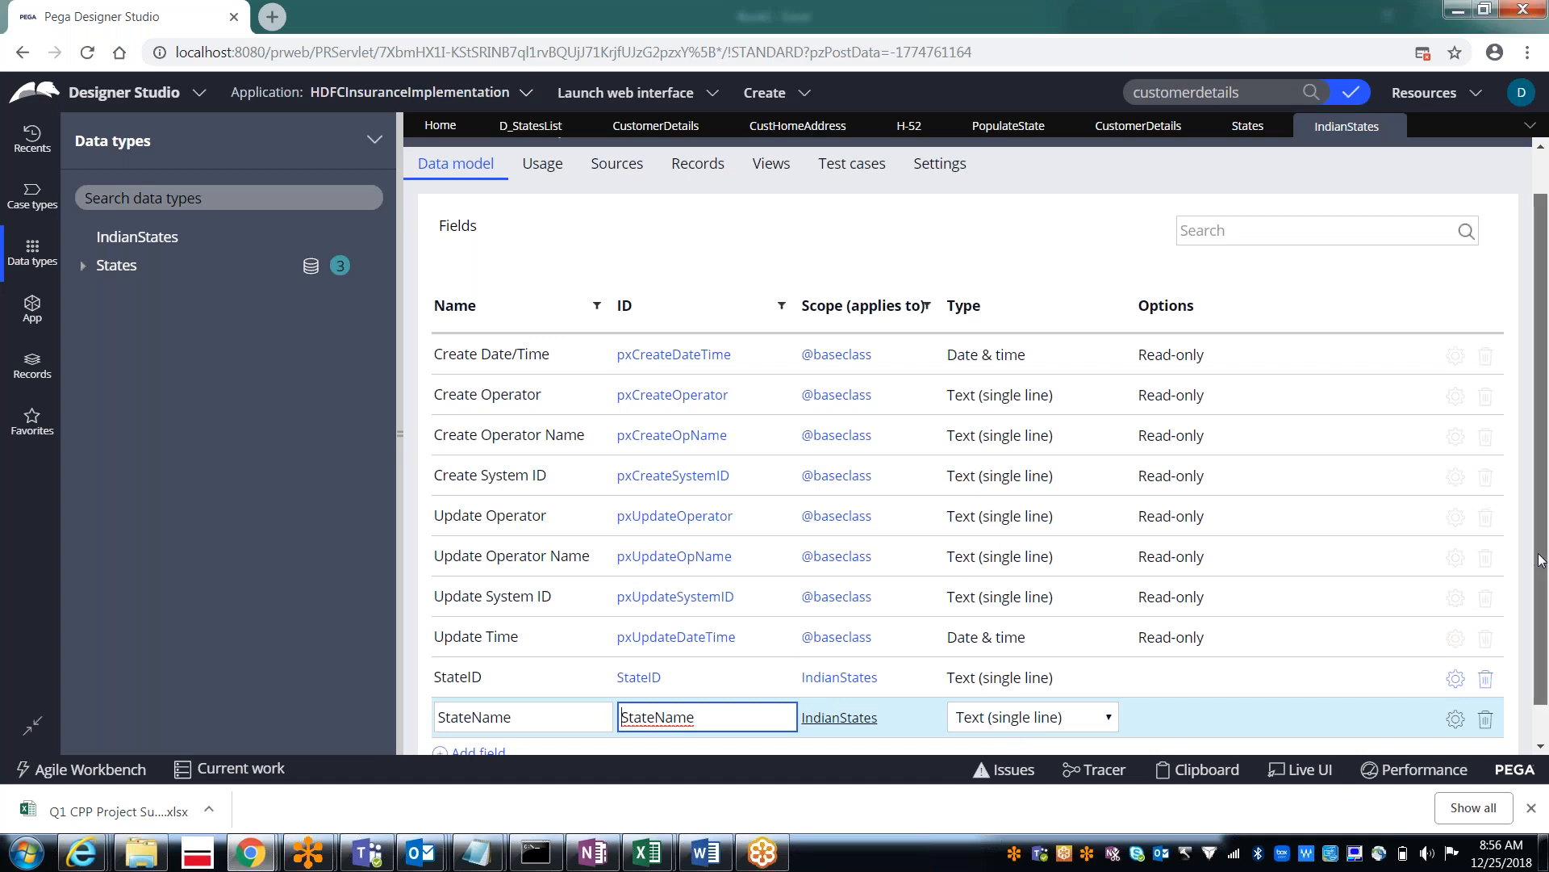
Step: Add another field named CountryID to the IndianStates data model, checking the column name in the Excel State table
scroll(588, 749, down, 1)
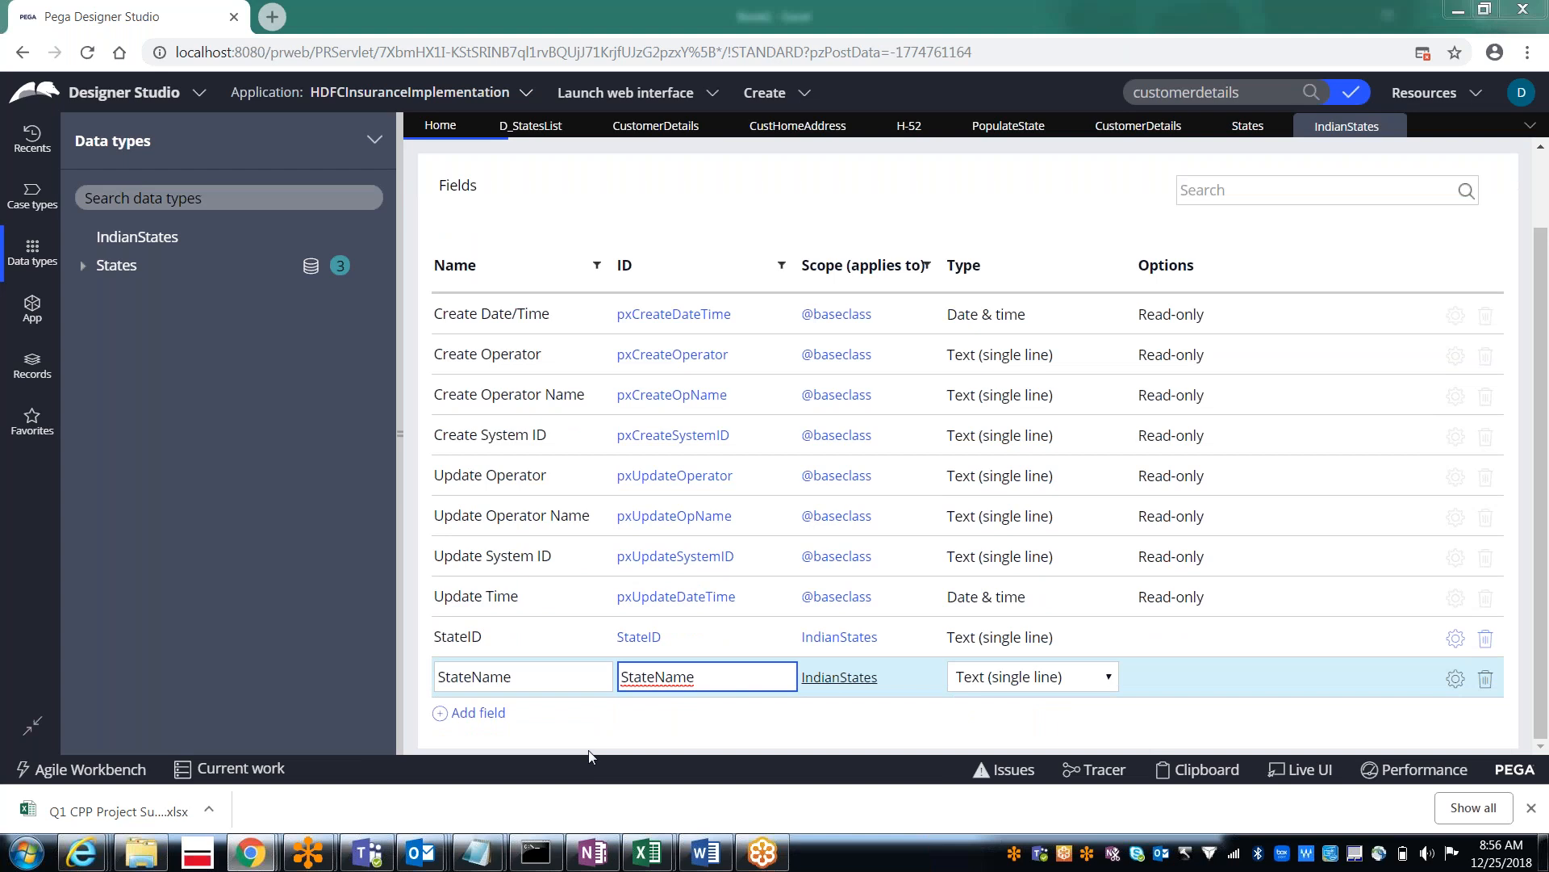
key(alt+Tab)
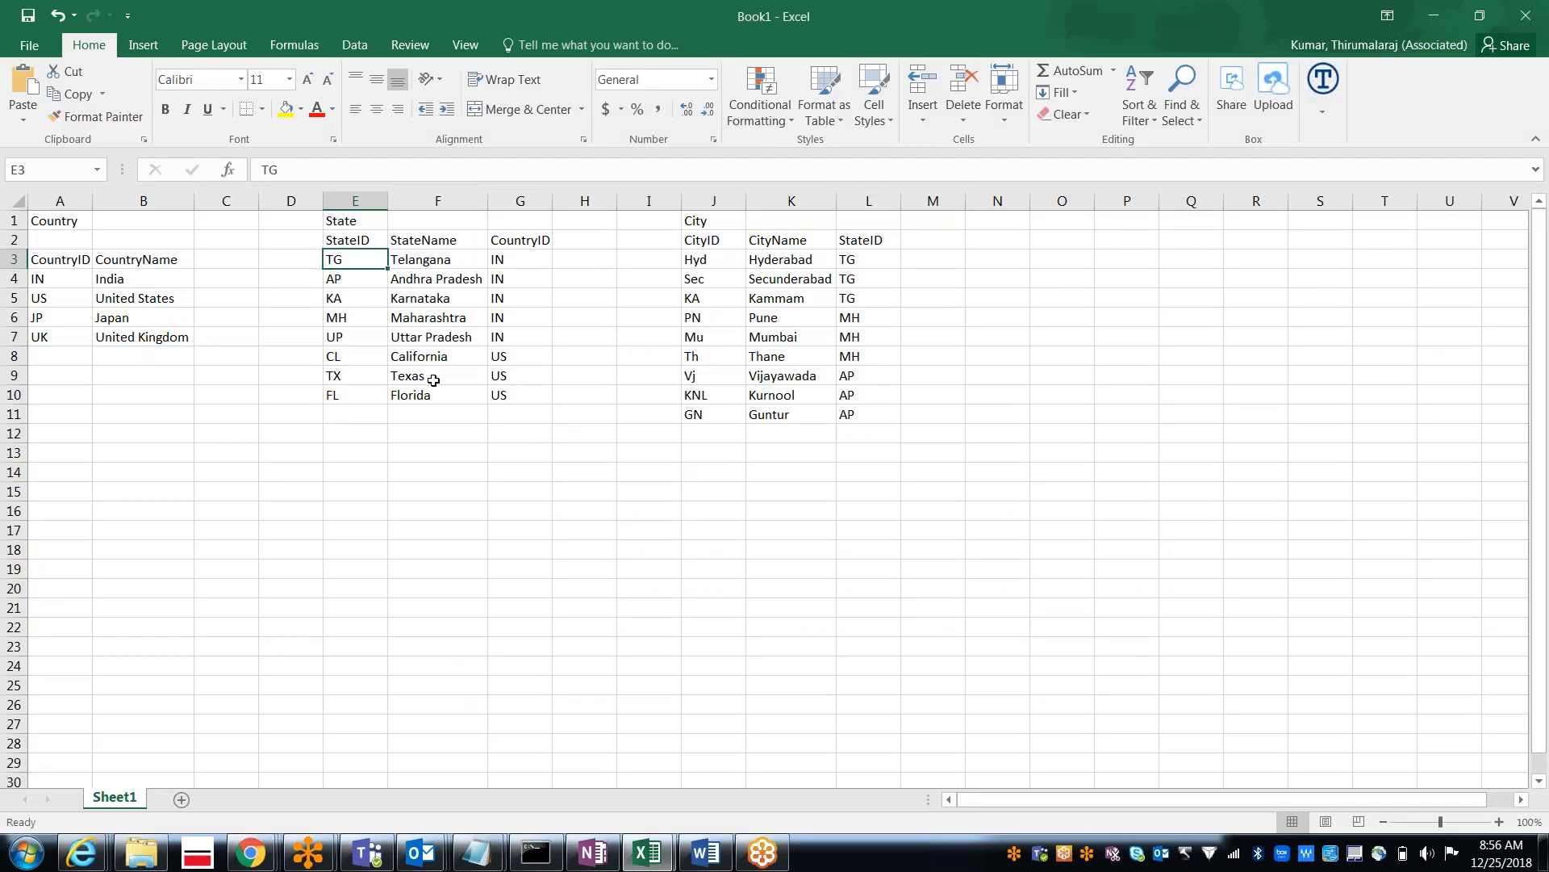
click(525, 241)
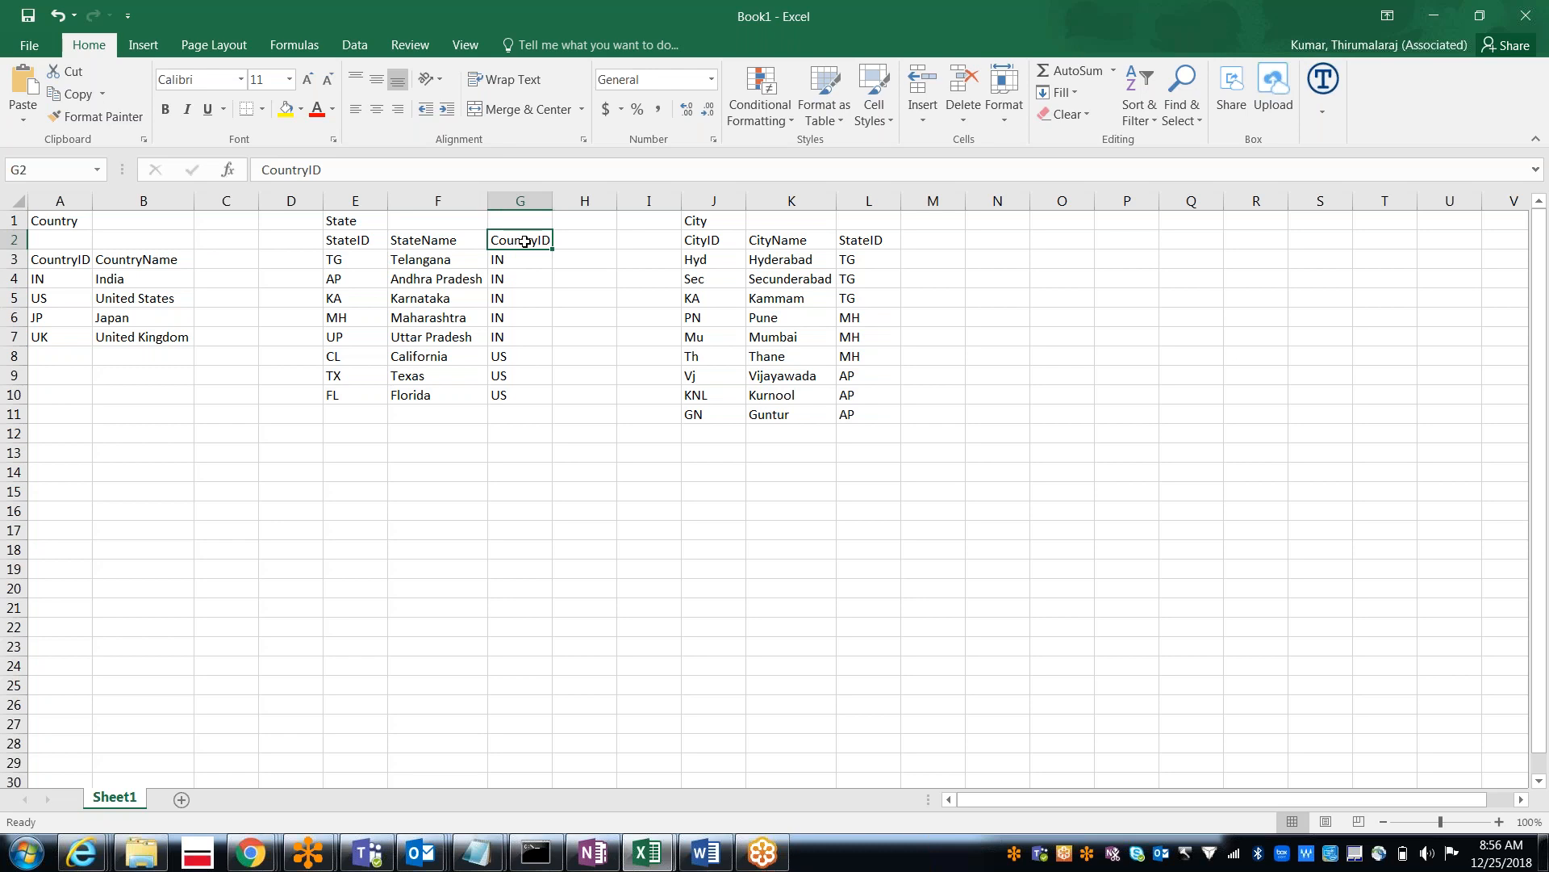
key(alt+Tab)
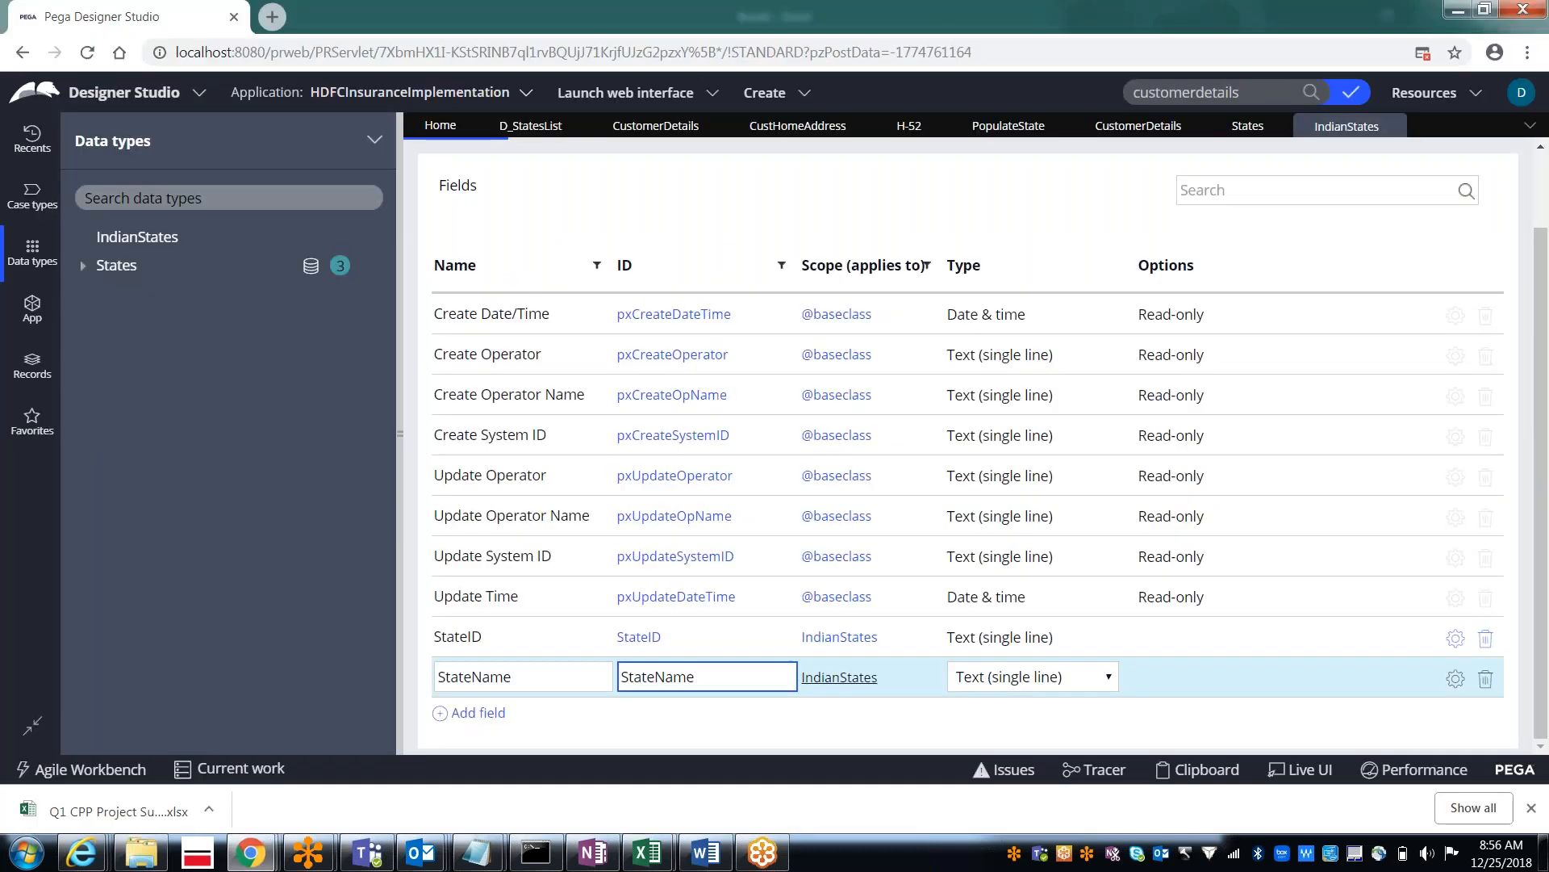
click(520, 676)
click(475, 714)
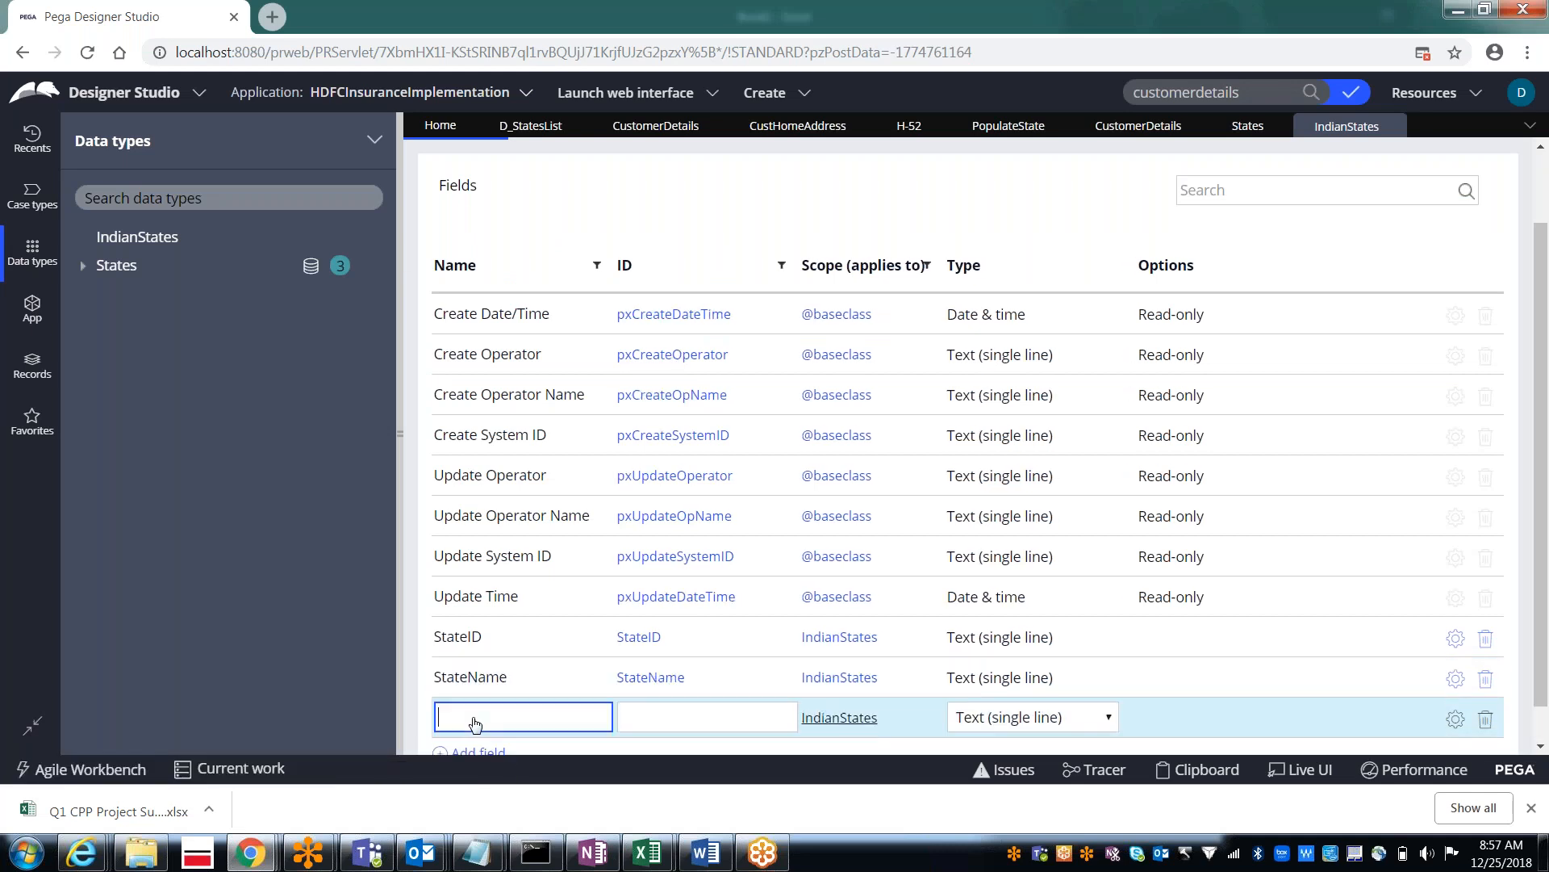
text(C)
key(alt+Tab)
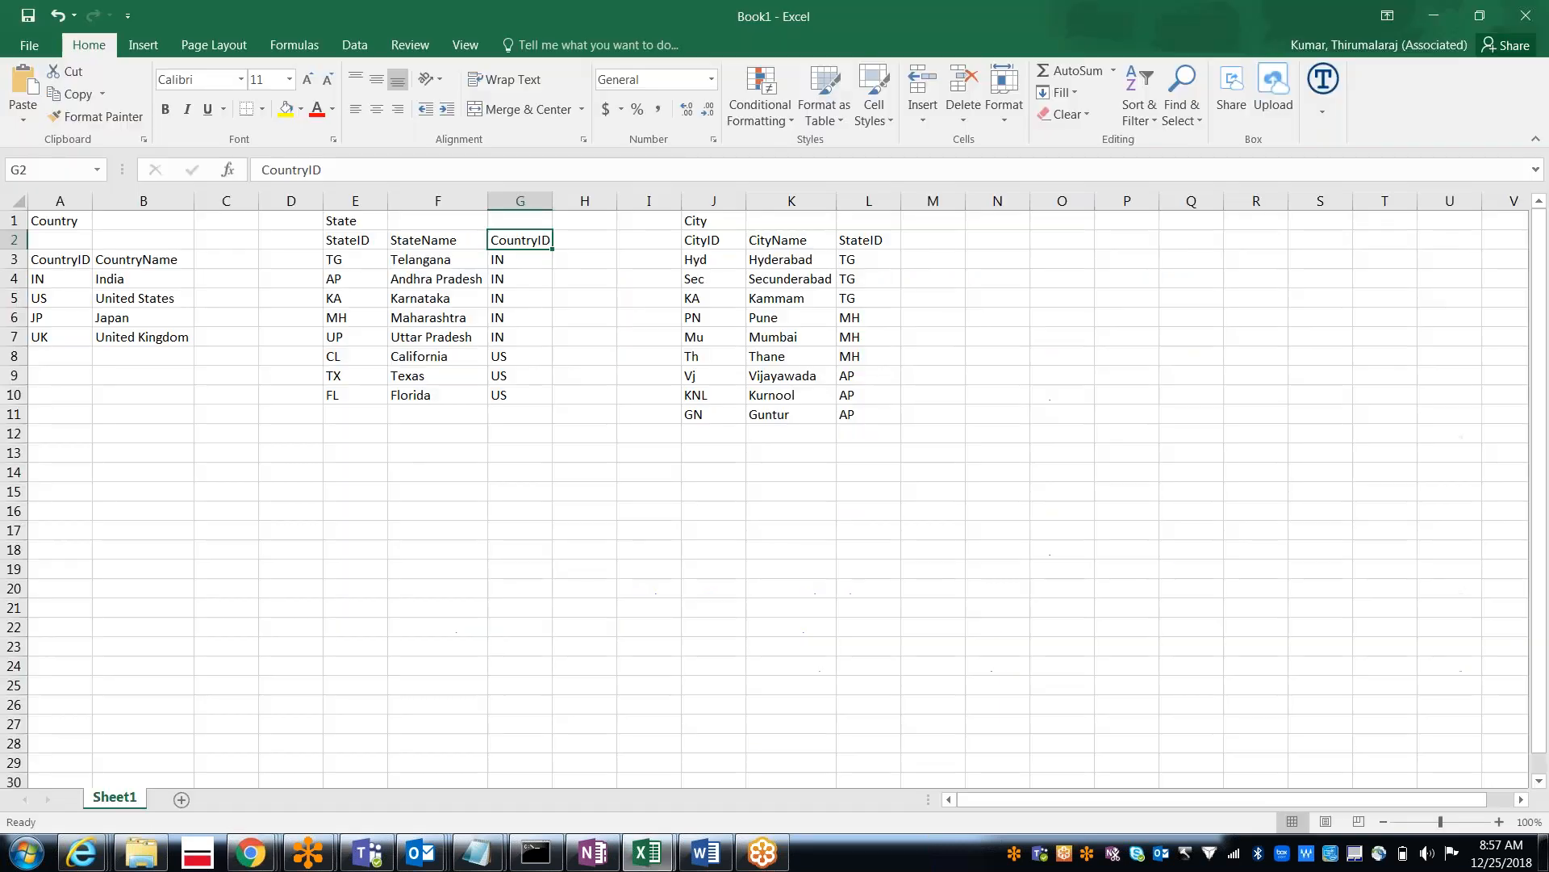
key(alt+Tab)
text(O)
key(BackSpace)
text(ountryID)
Step: Set the new field's ID to CountryID and commit the row with type Text (single line)
click(623, 716)
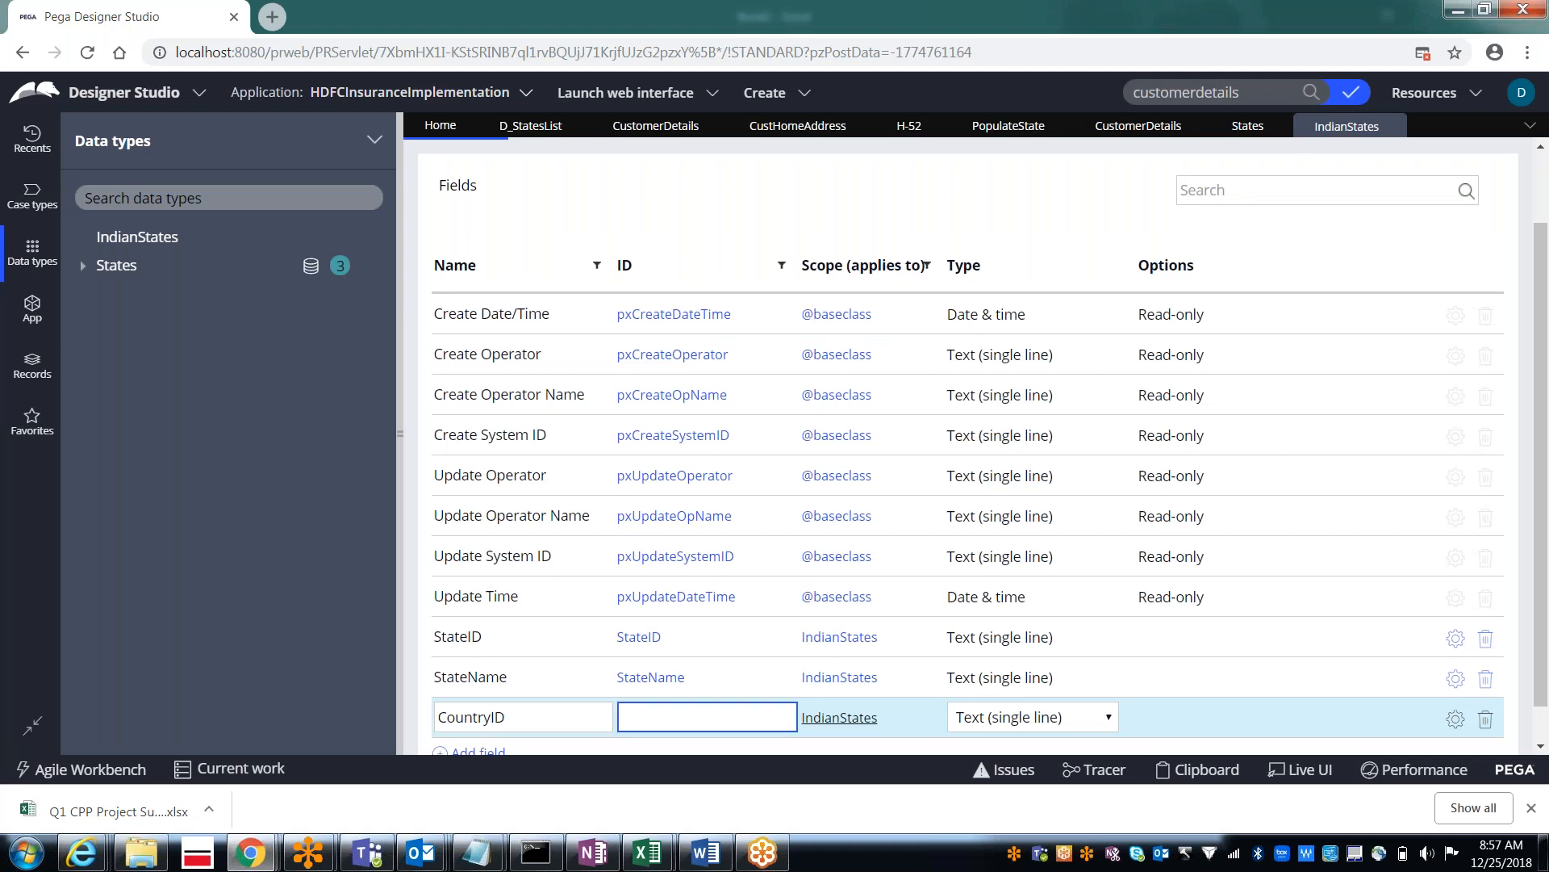
text(CountryID)
key(Tab)
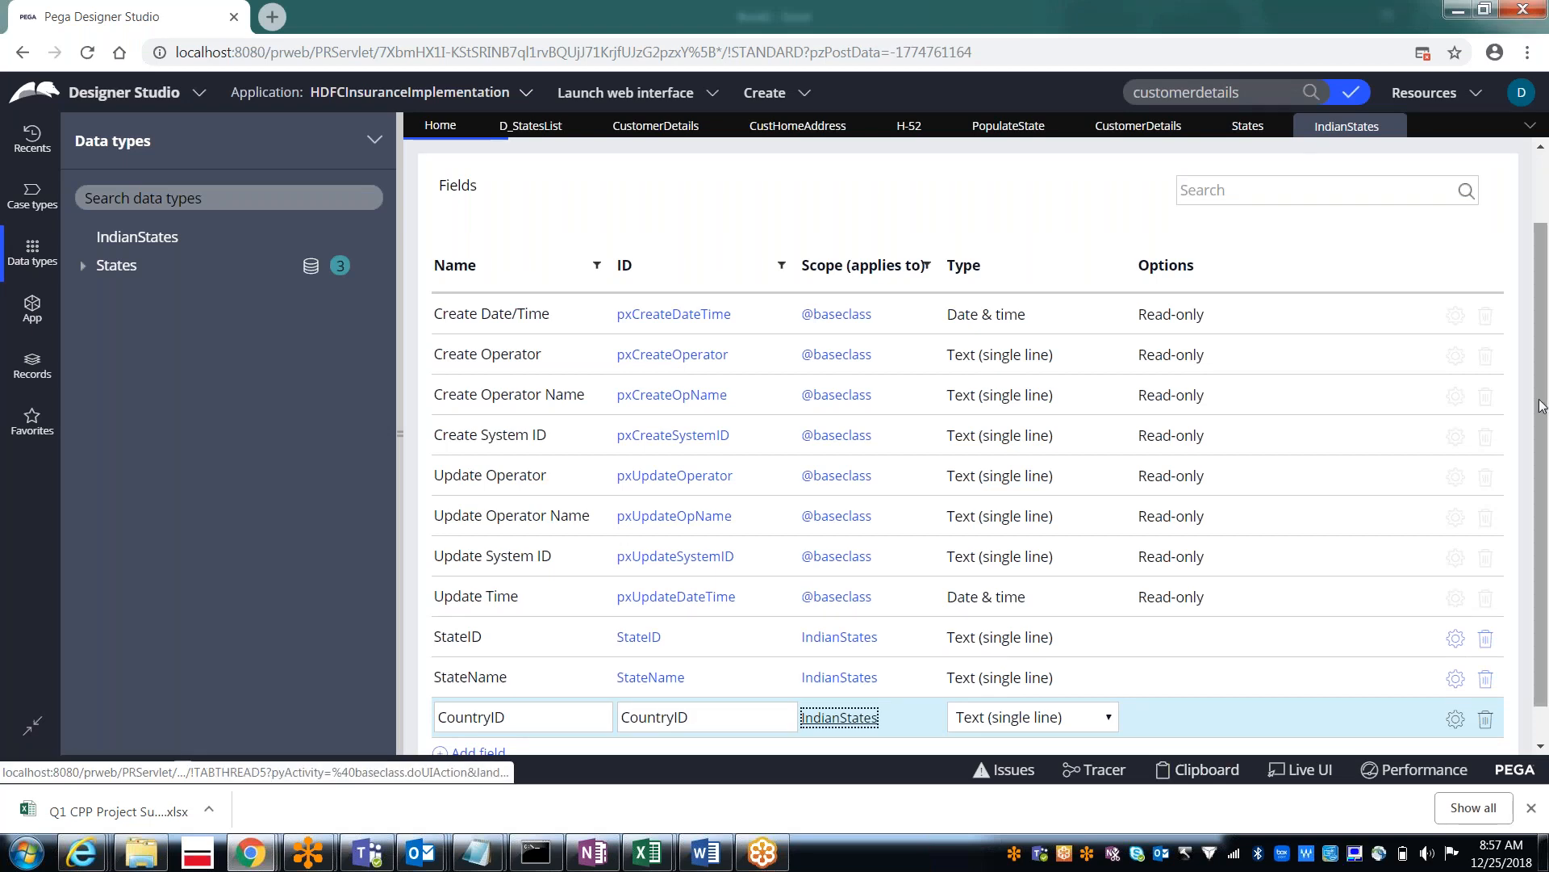
scroll(1541, 406, down, 1)
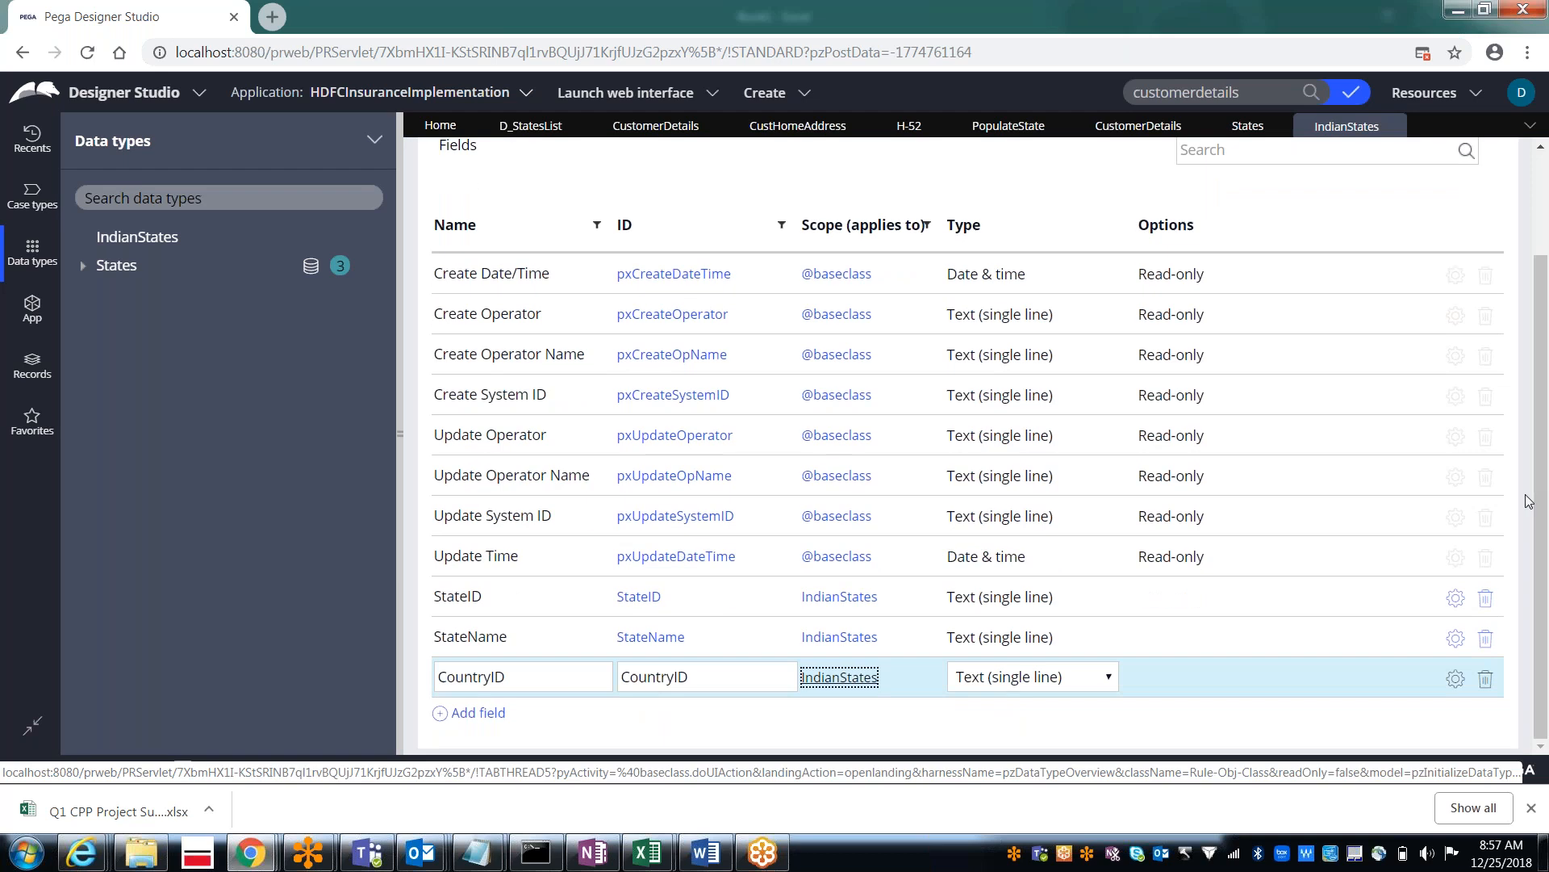
click(594, 732)
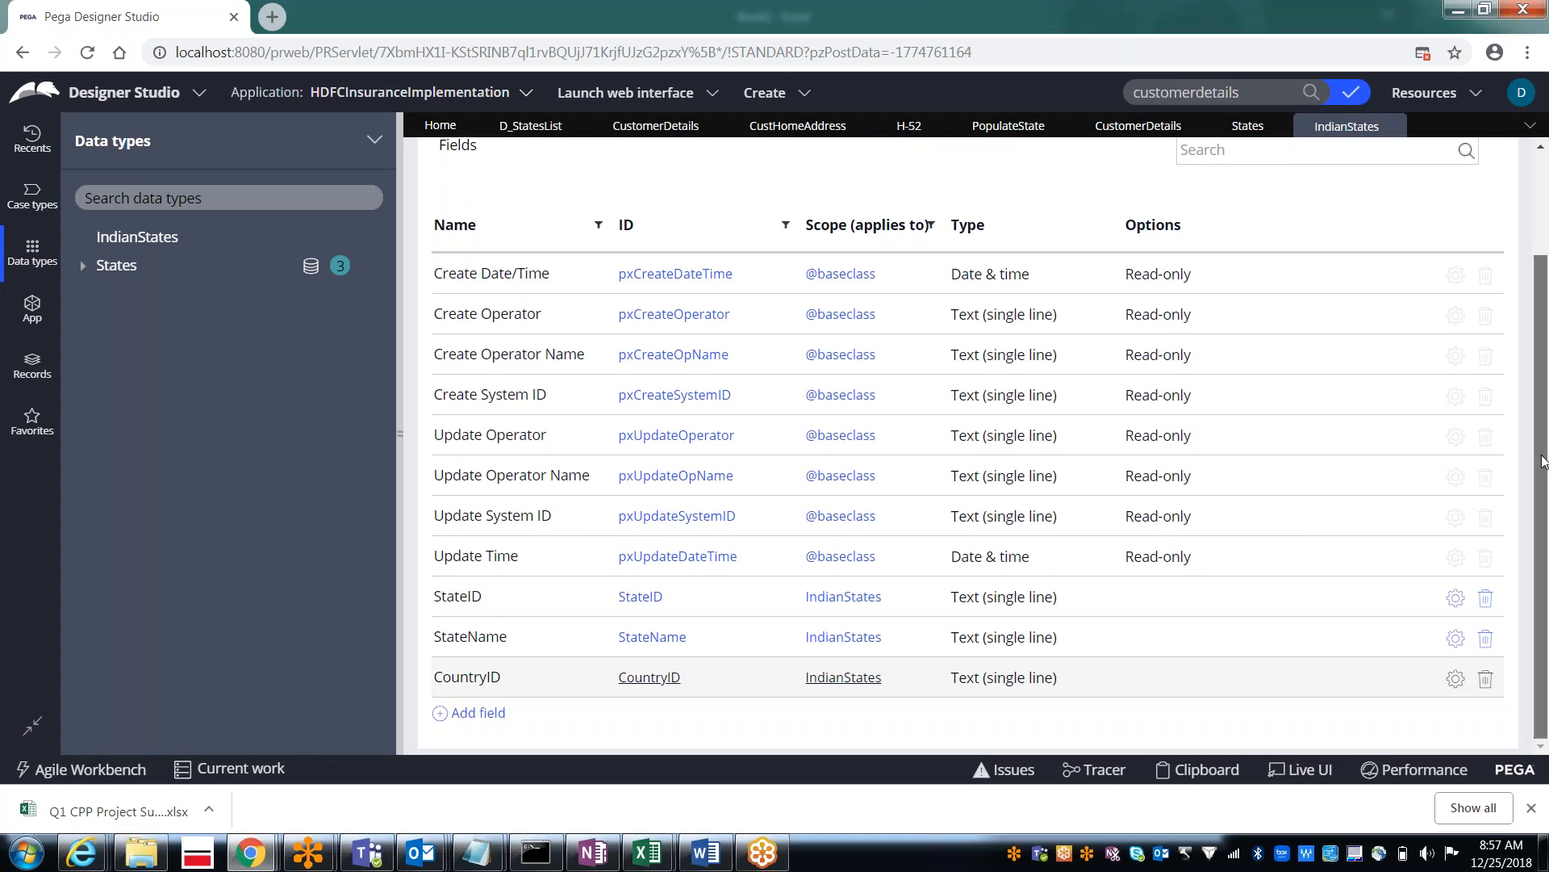
Step: Configure the IndianStates local data storage for the record editor with StateID as the key, consulting the Excel State table
drag(1544, 440, 1541, 313)
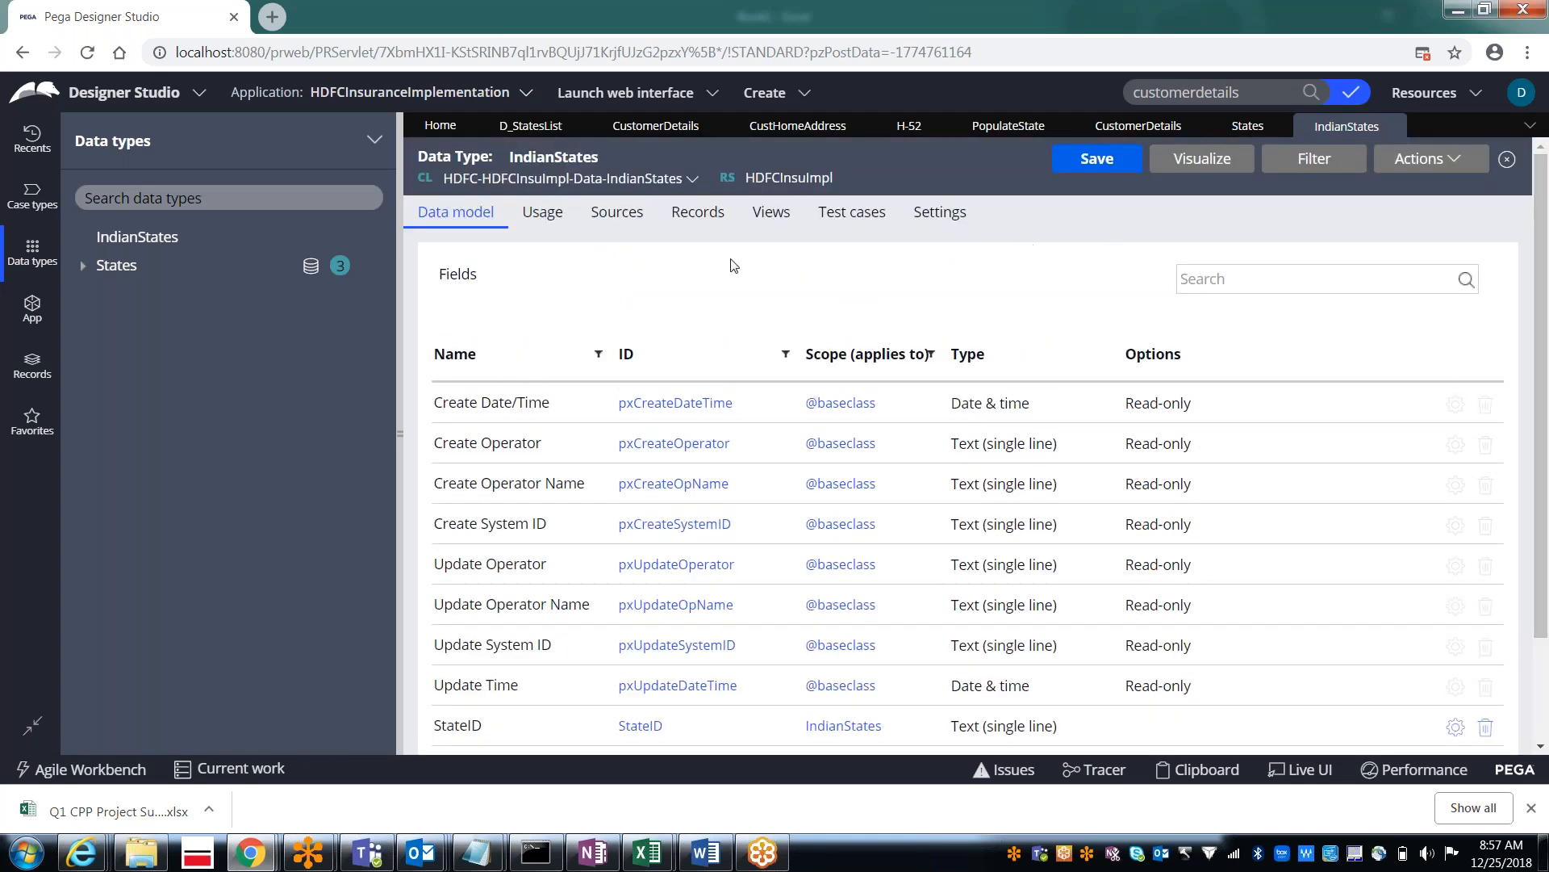
click(703, 220)
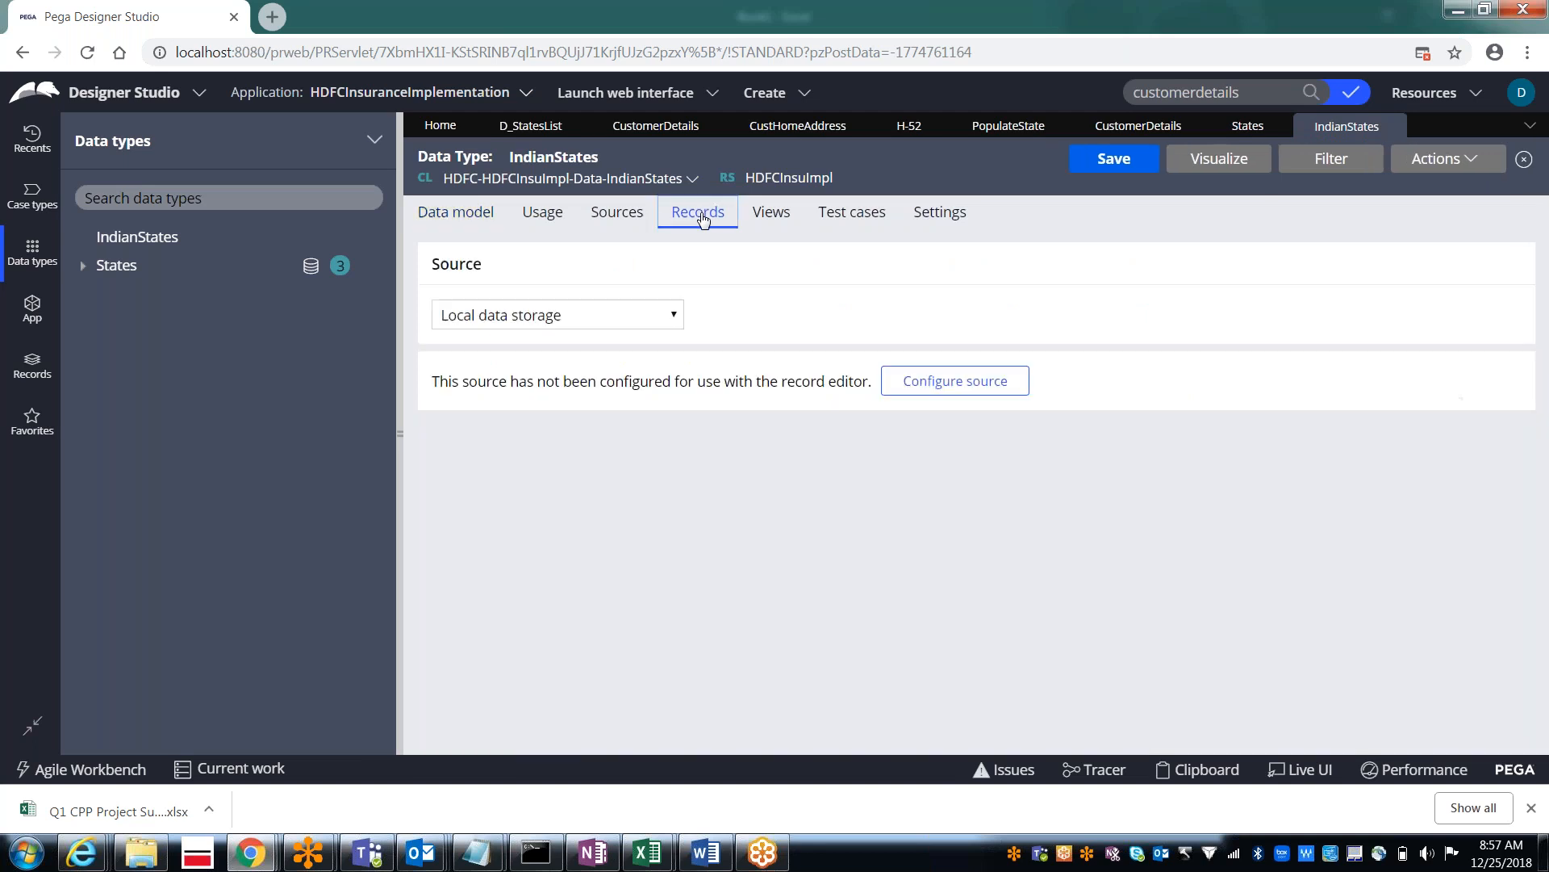
click(966, 388)
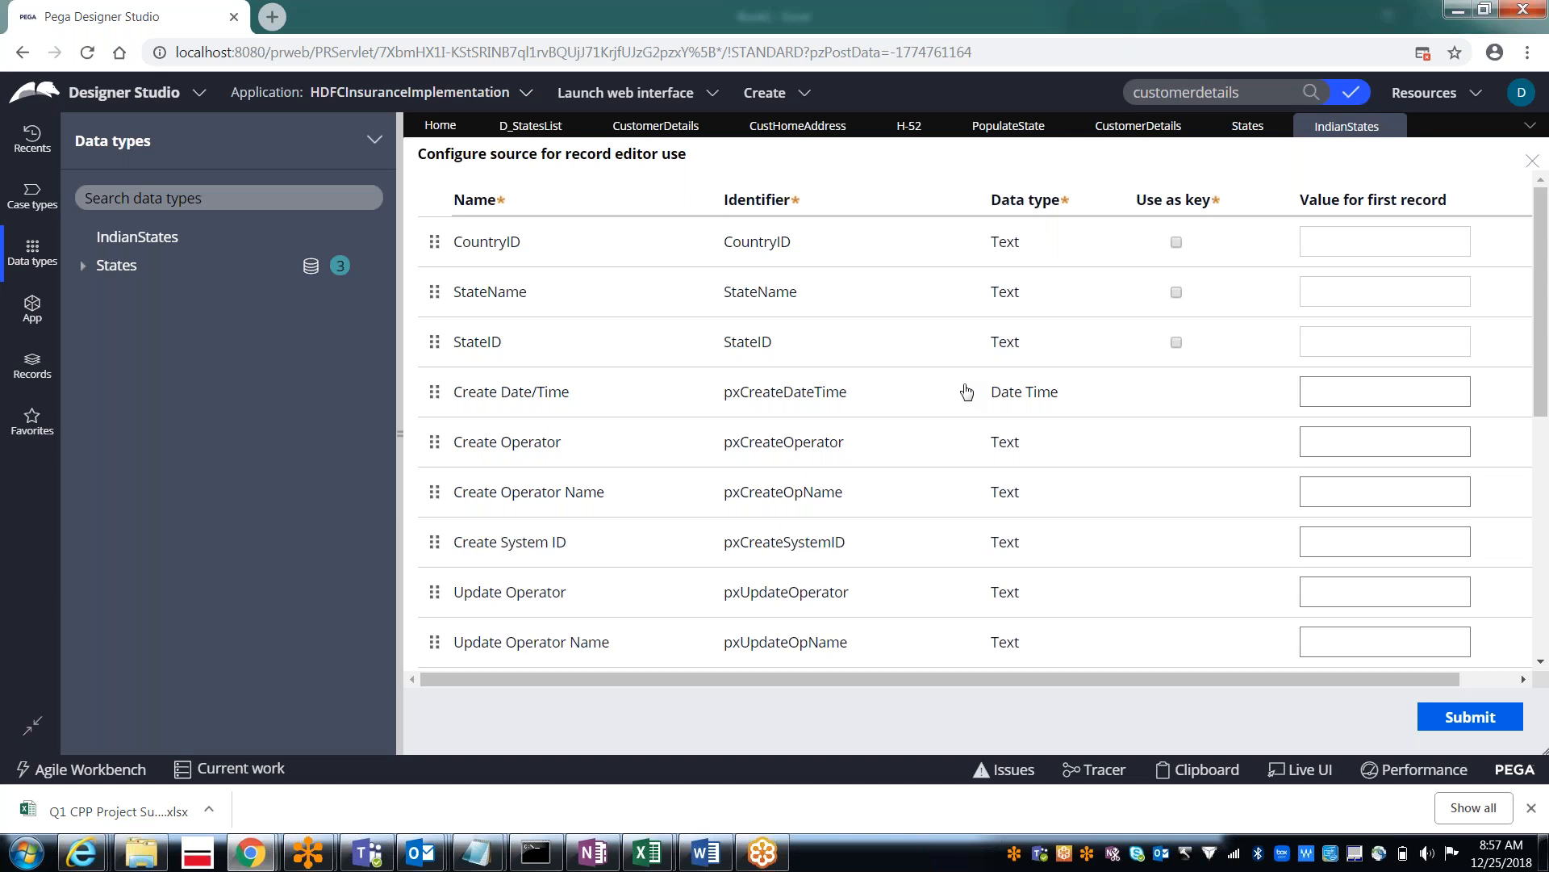
click(1385, 241)
key(alt+Tab)
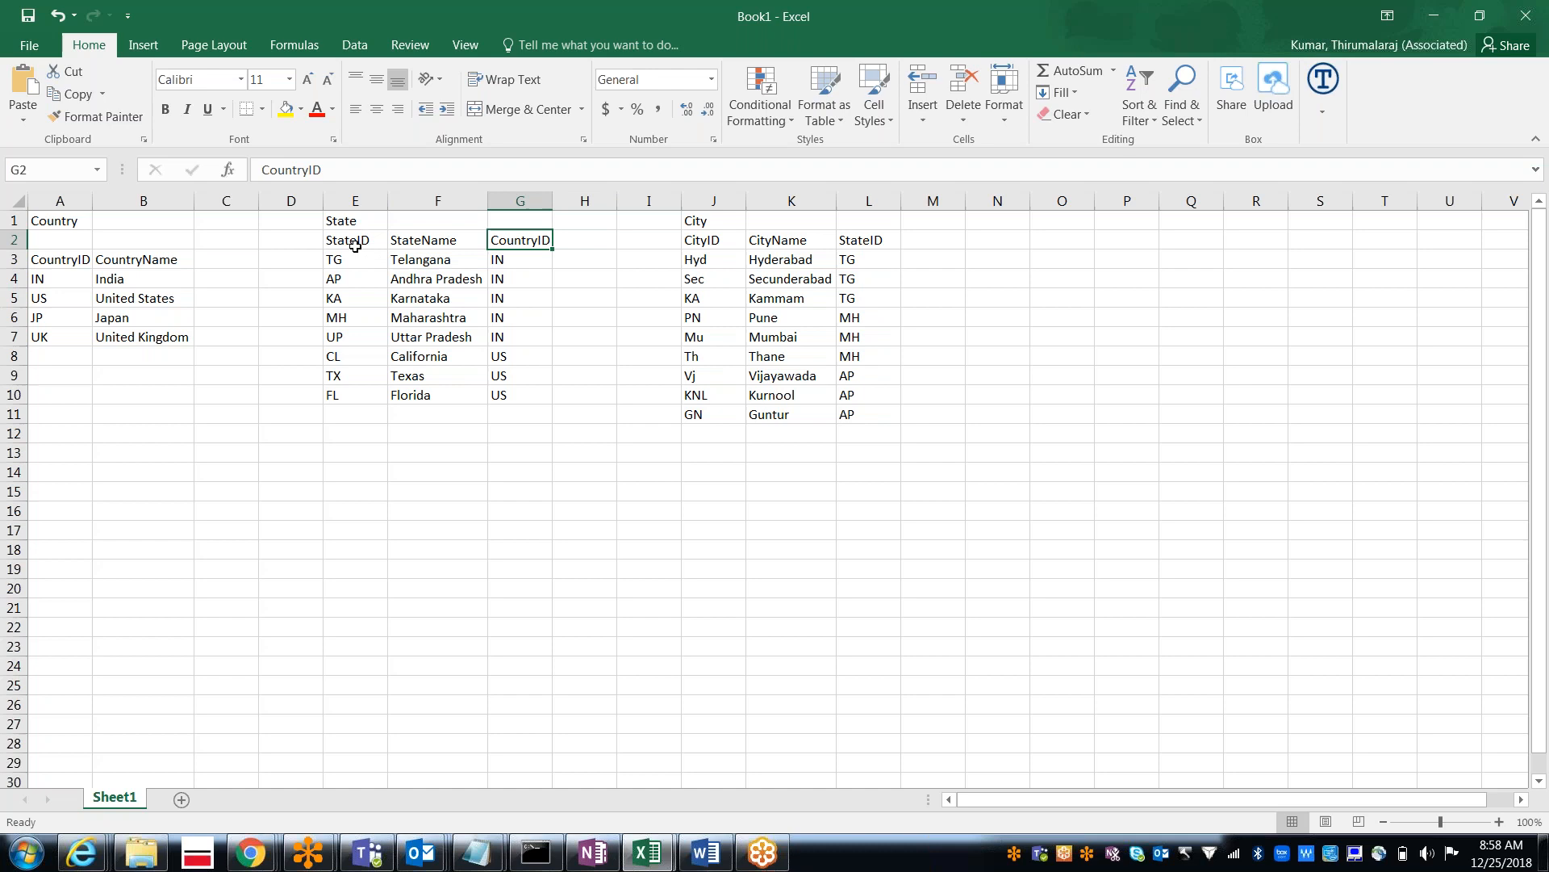
key(alt+Tab)
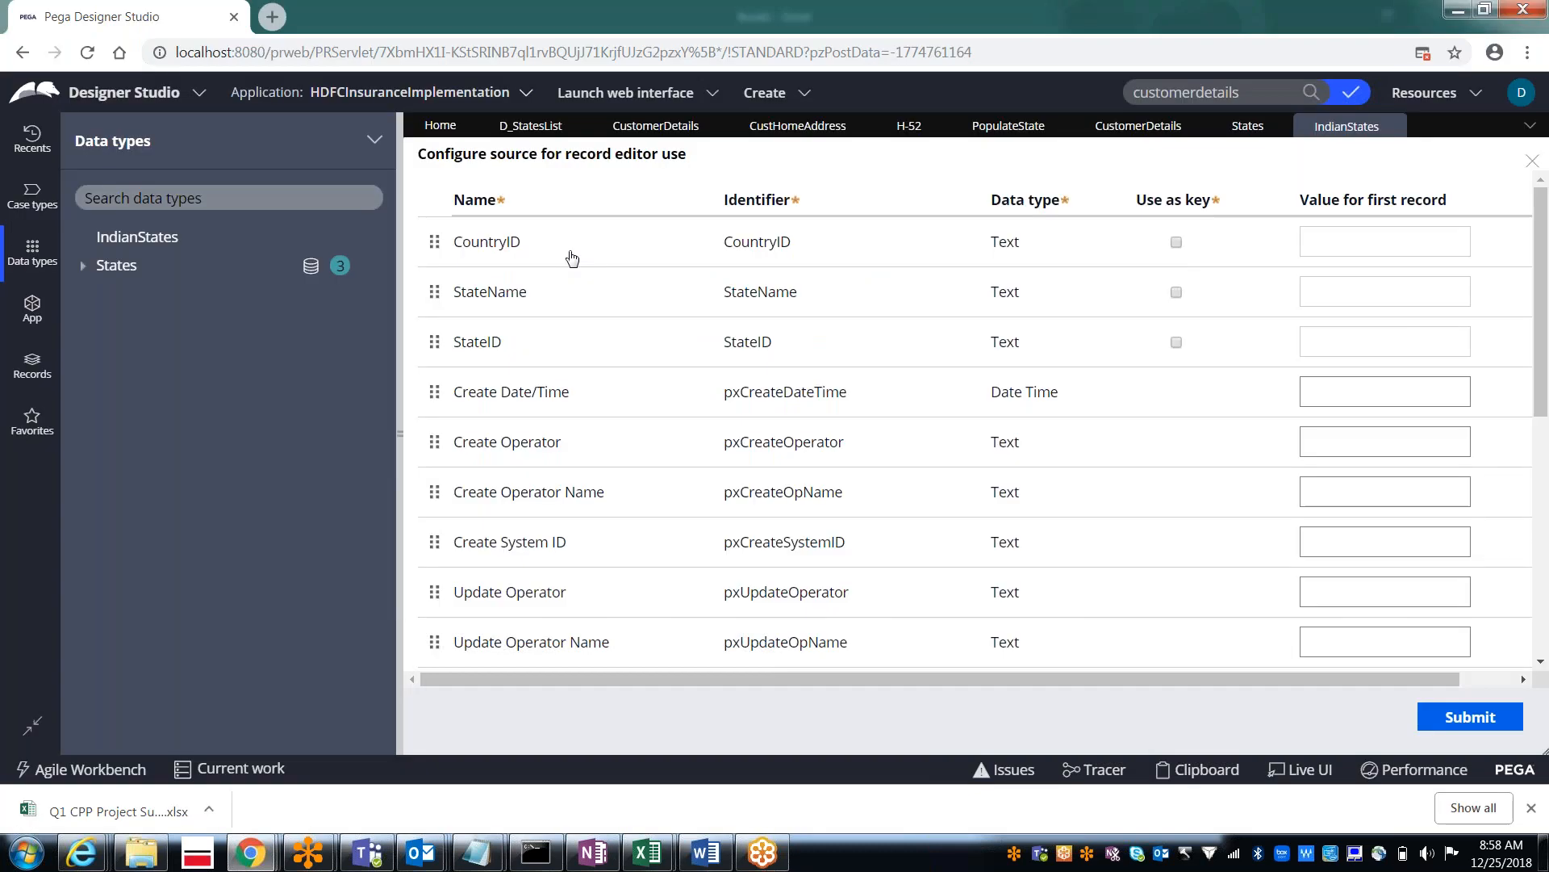
click(1177, 344)
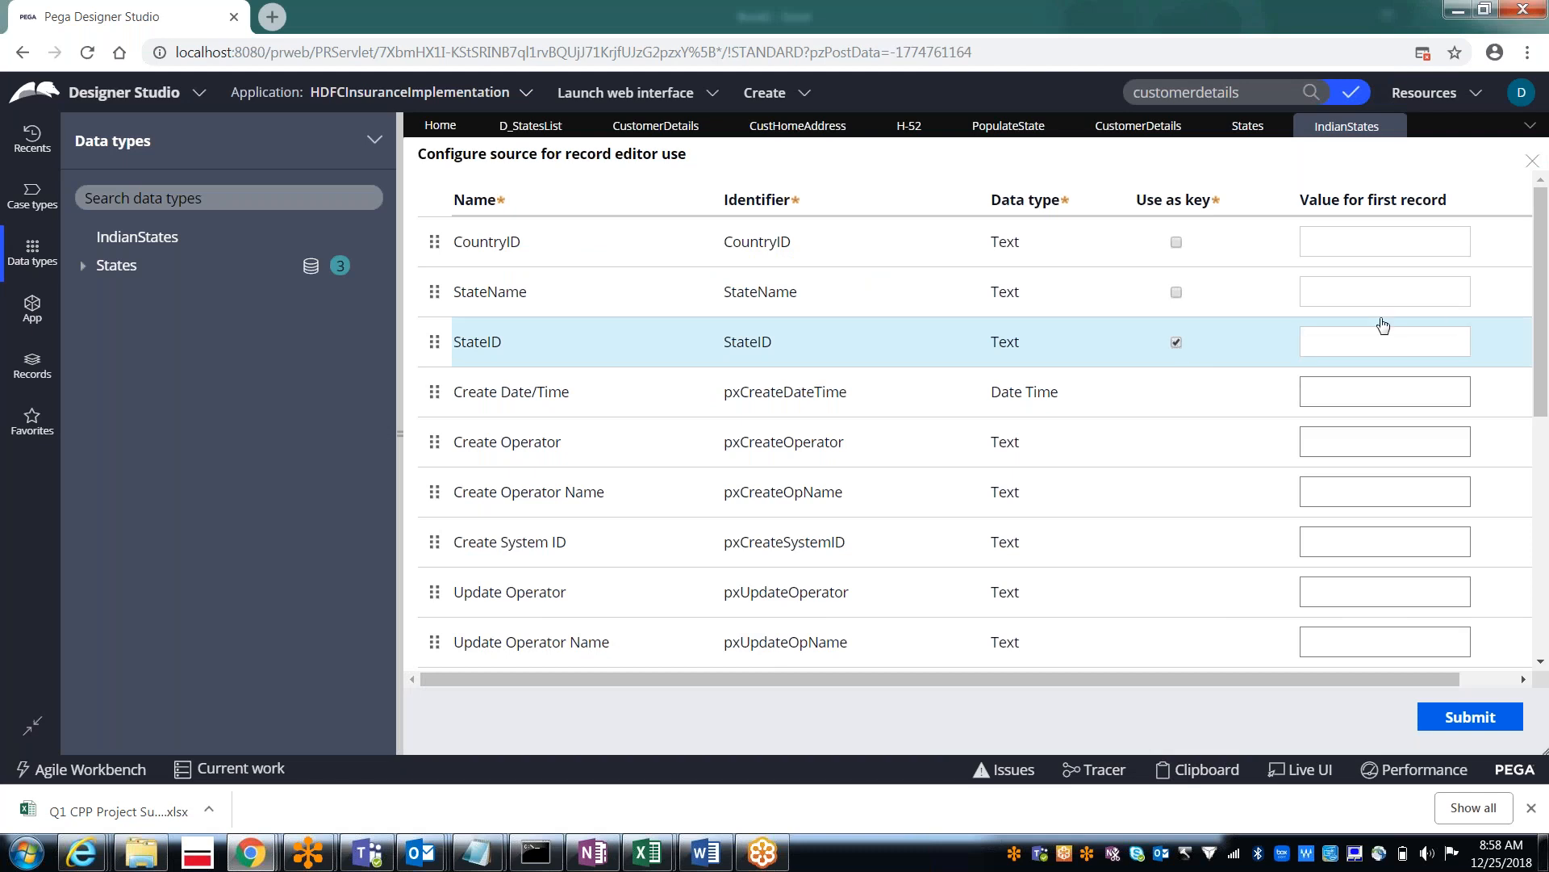
Step: Enter StateID TG, StateName Telangana and CountryID India as the first record, submit the source configuration and close its review
click(1346, 347)
text(TG)
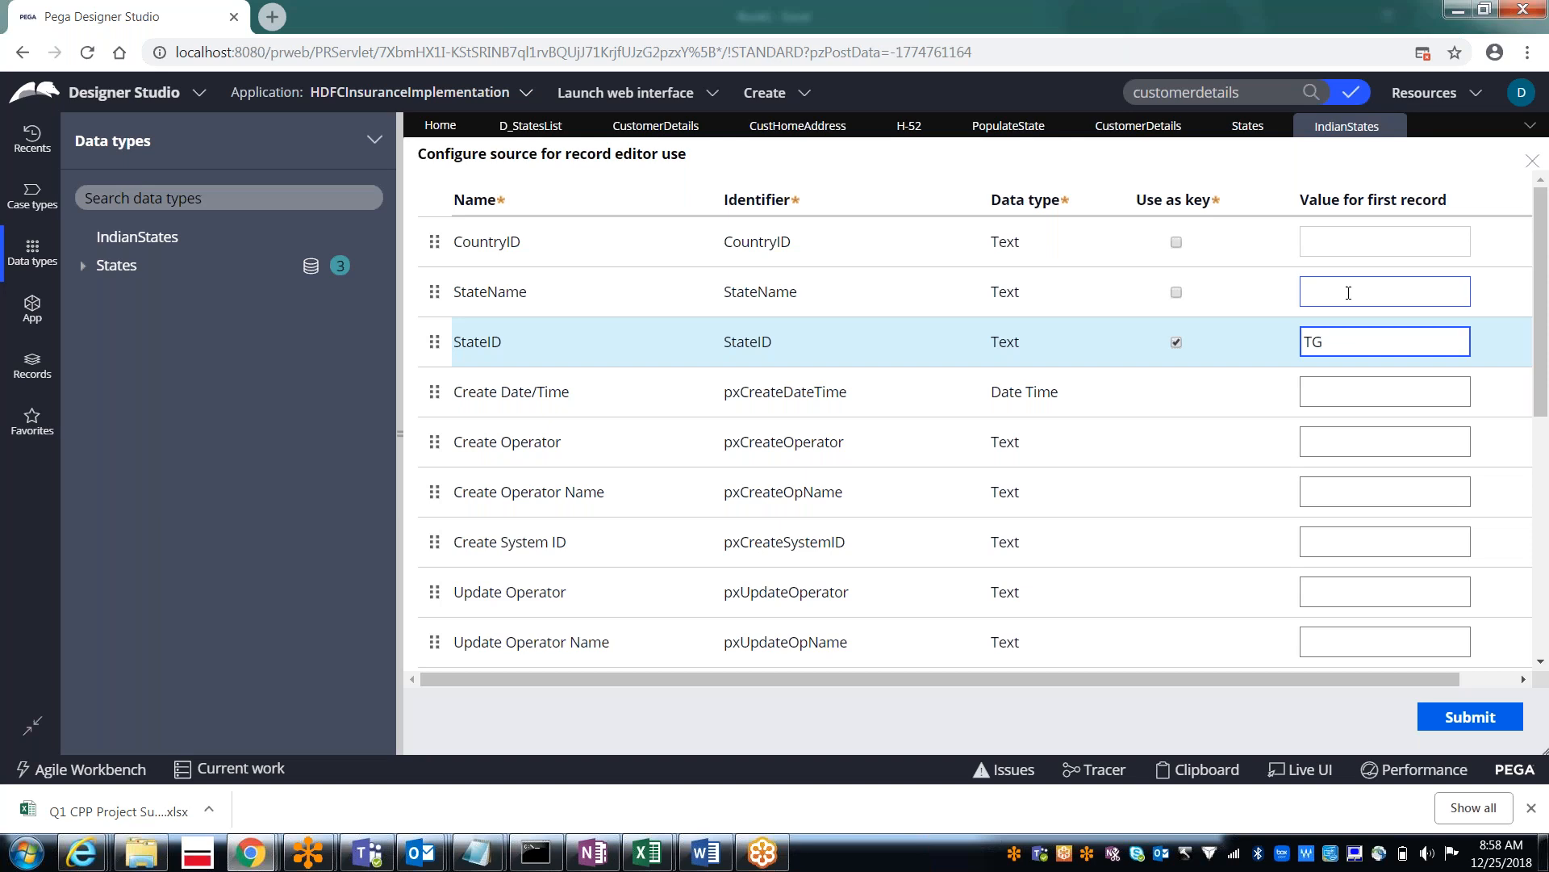
click(1344, 290)
text(T)
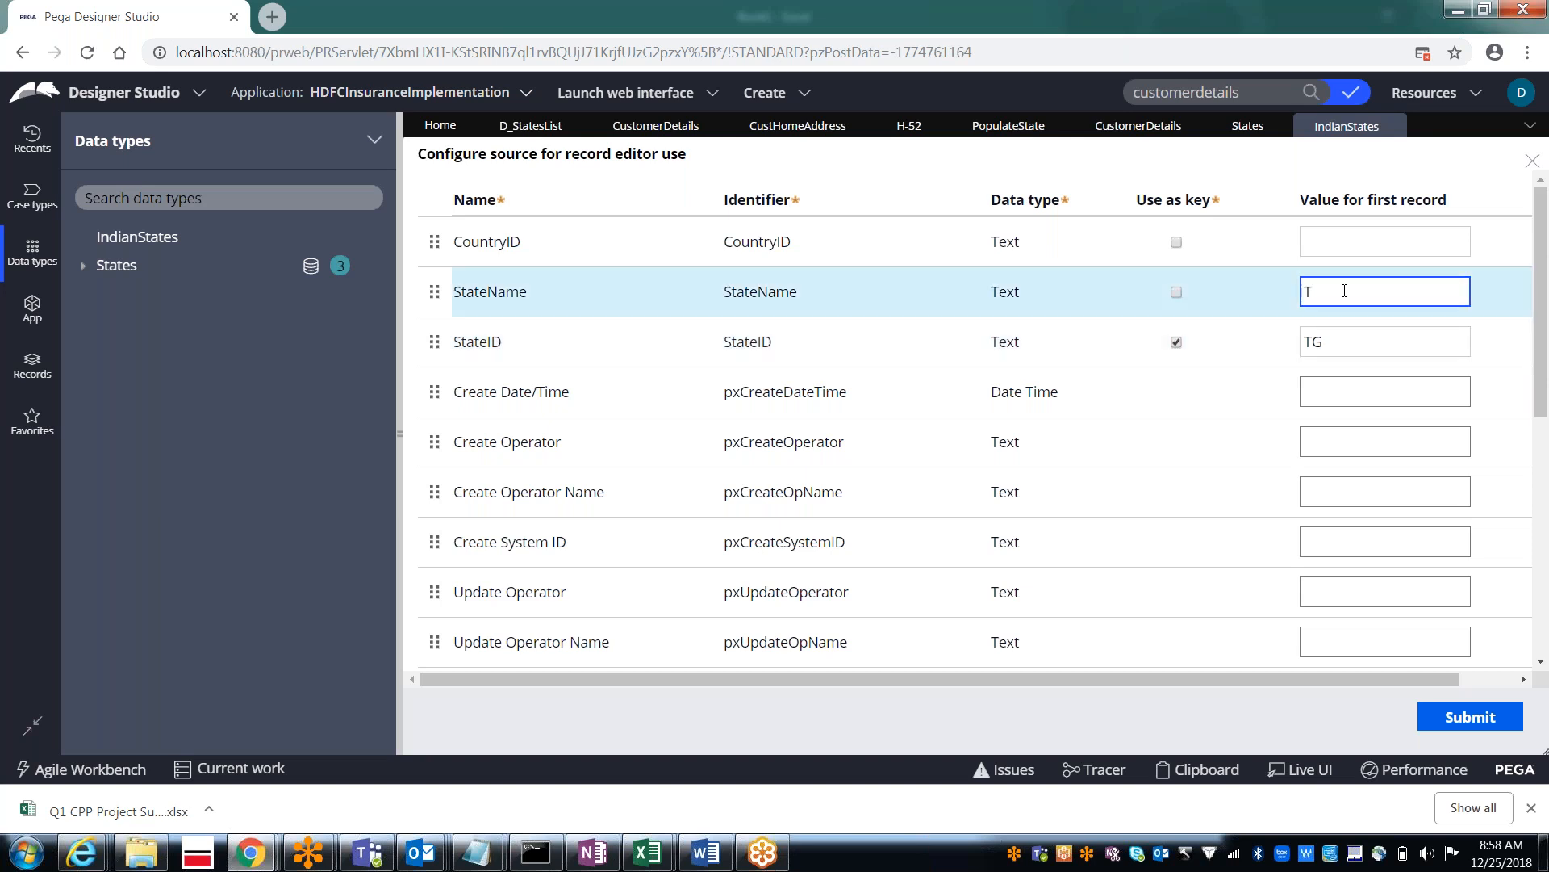
text(elangana)
key(Tab)
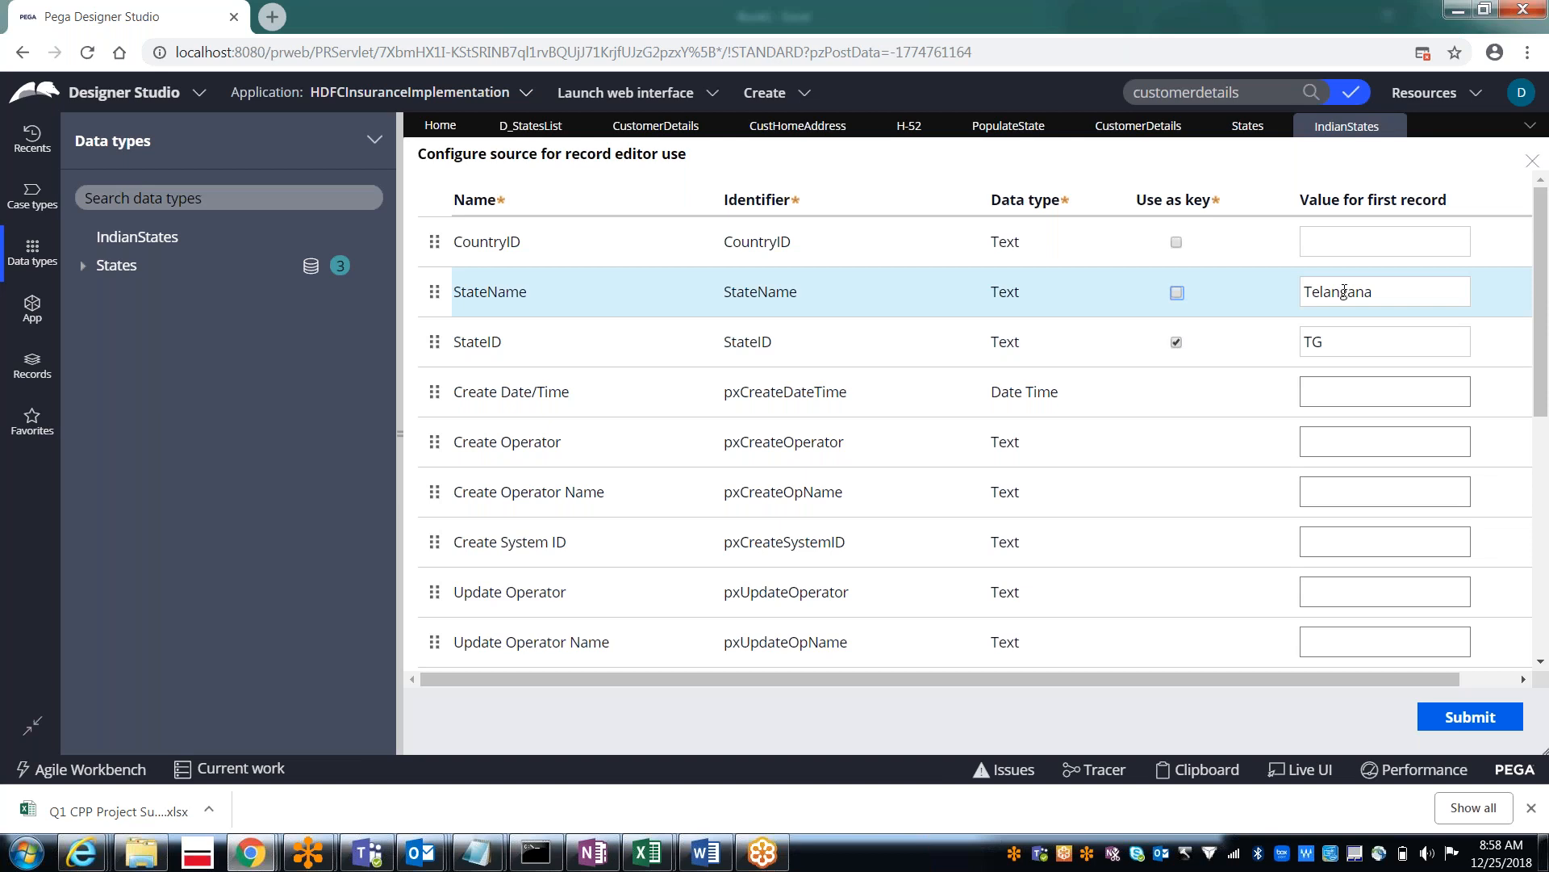
click(1347, 248)
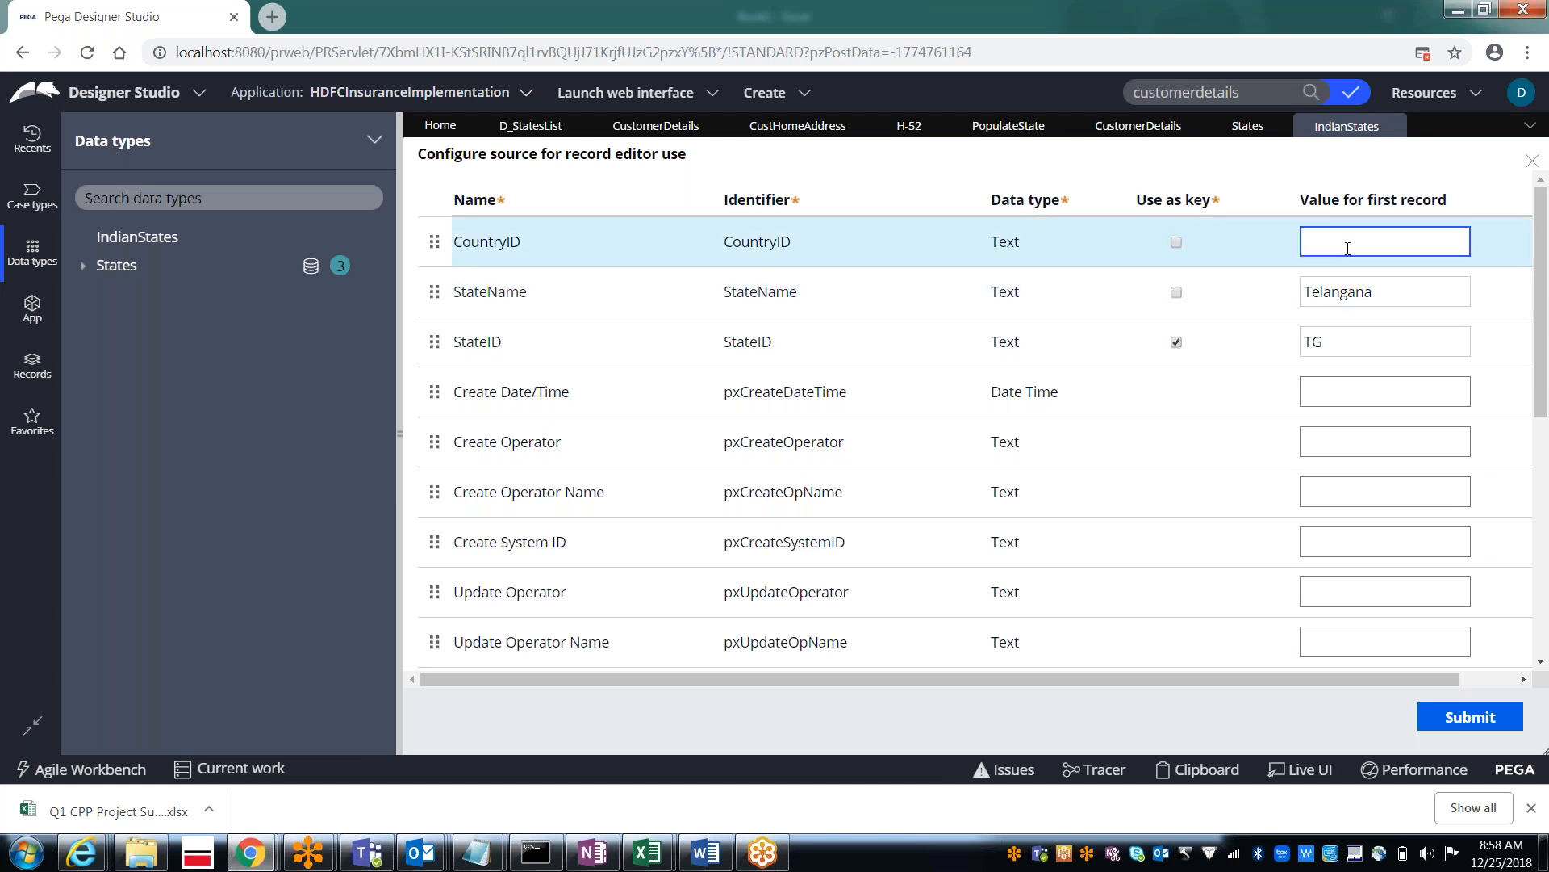
text(India)
click(1480, 723)
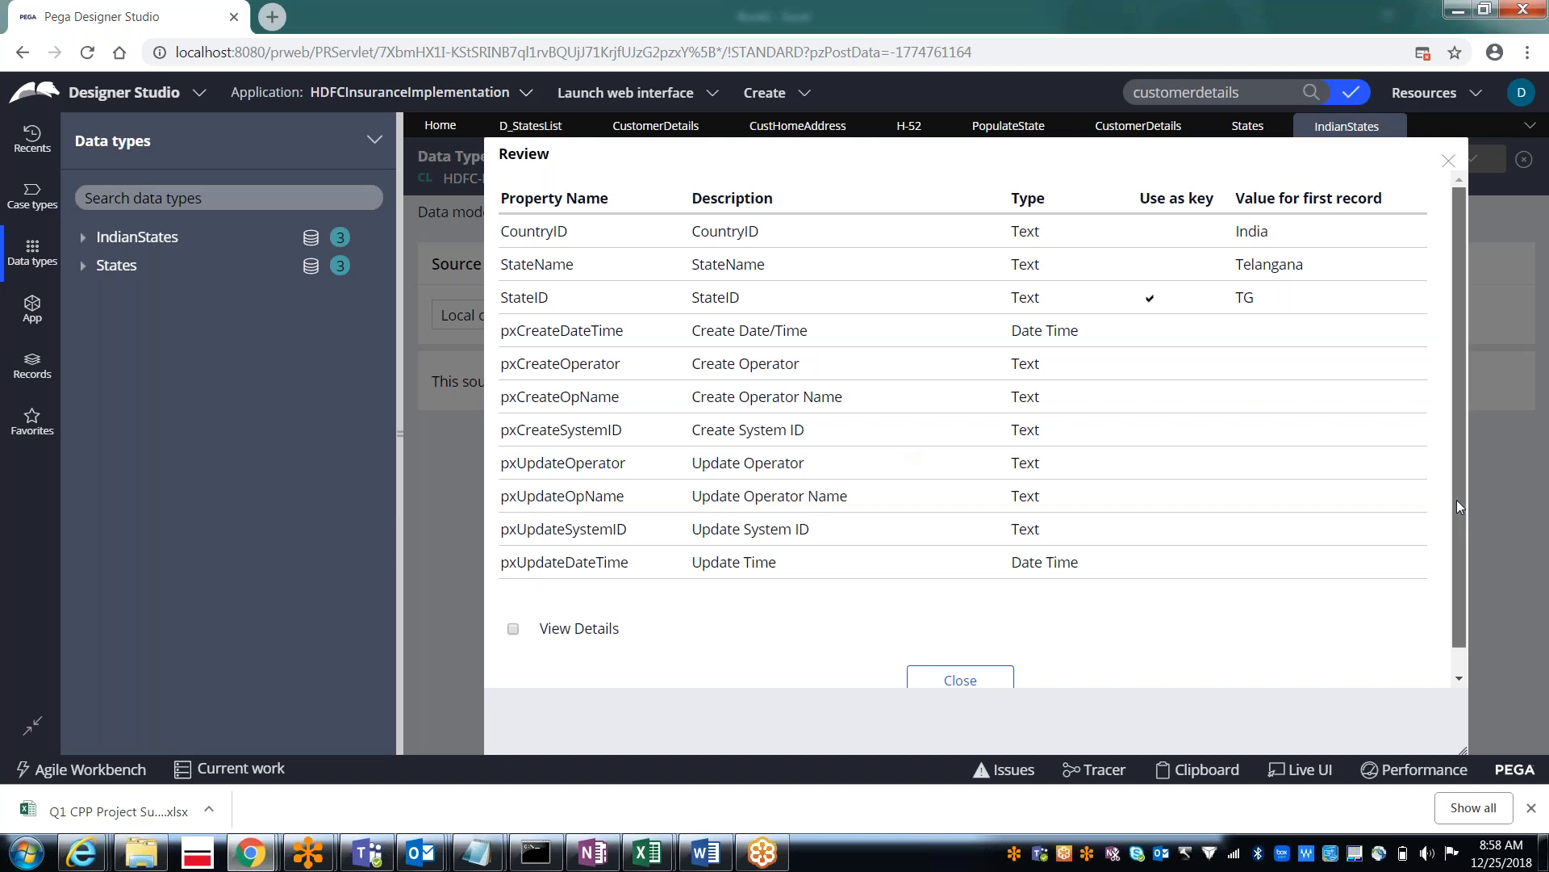
scroll(1456, 534, down, 1)
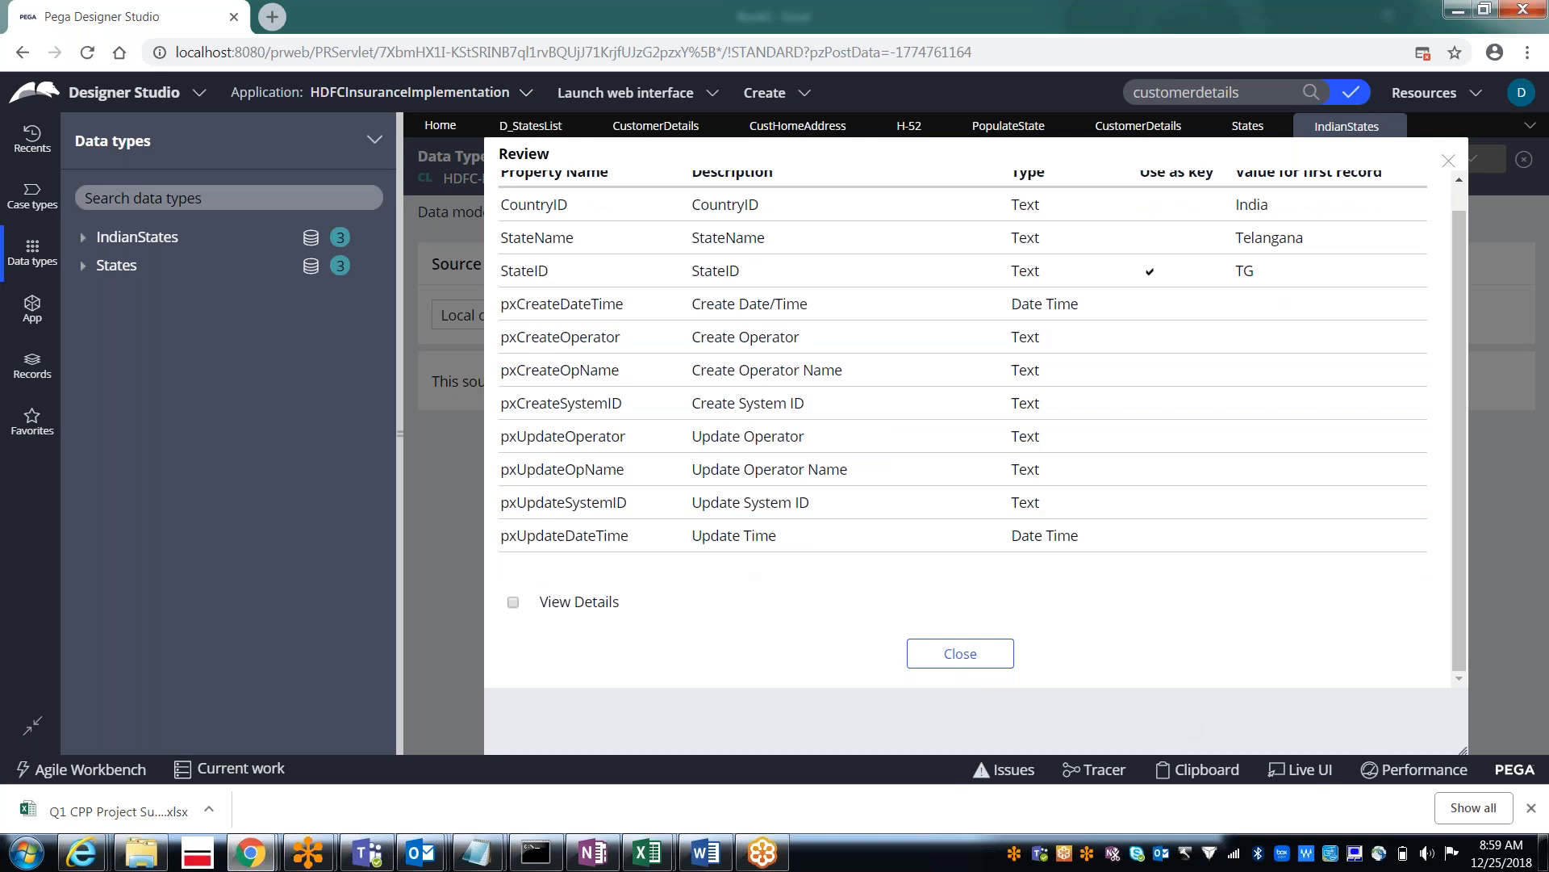
click(958, 663)
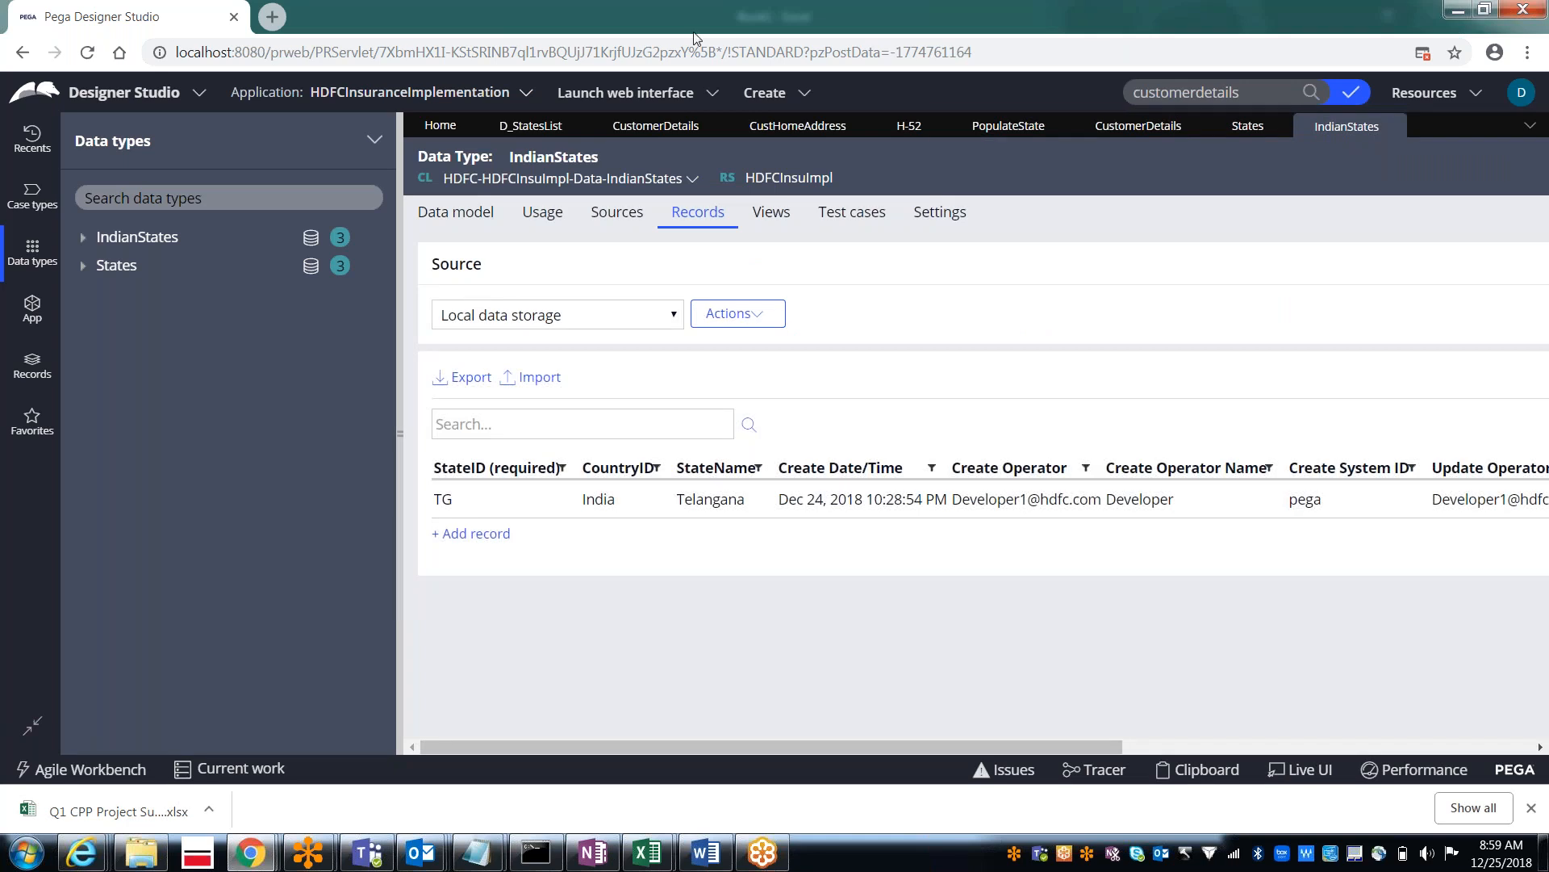
click(700, 220)
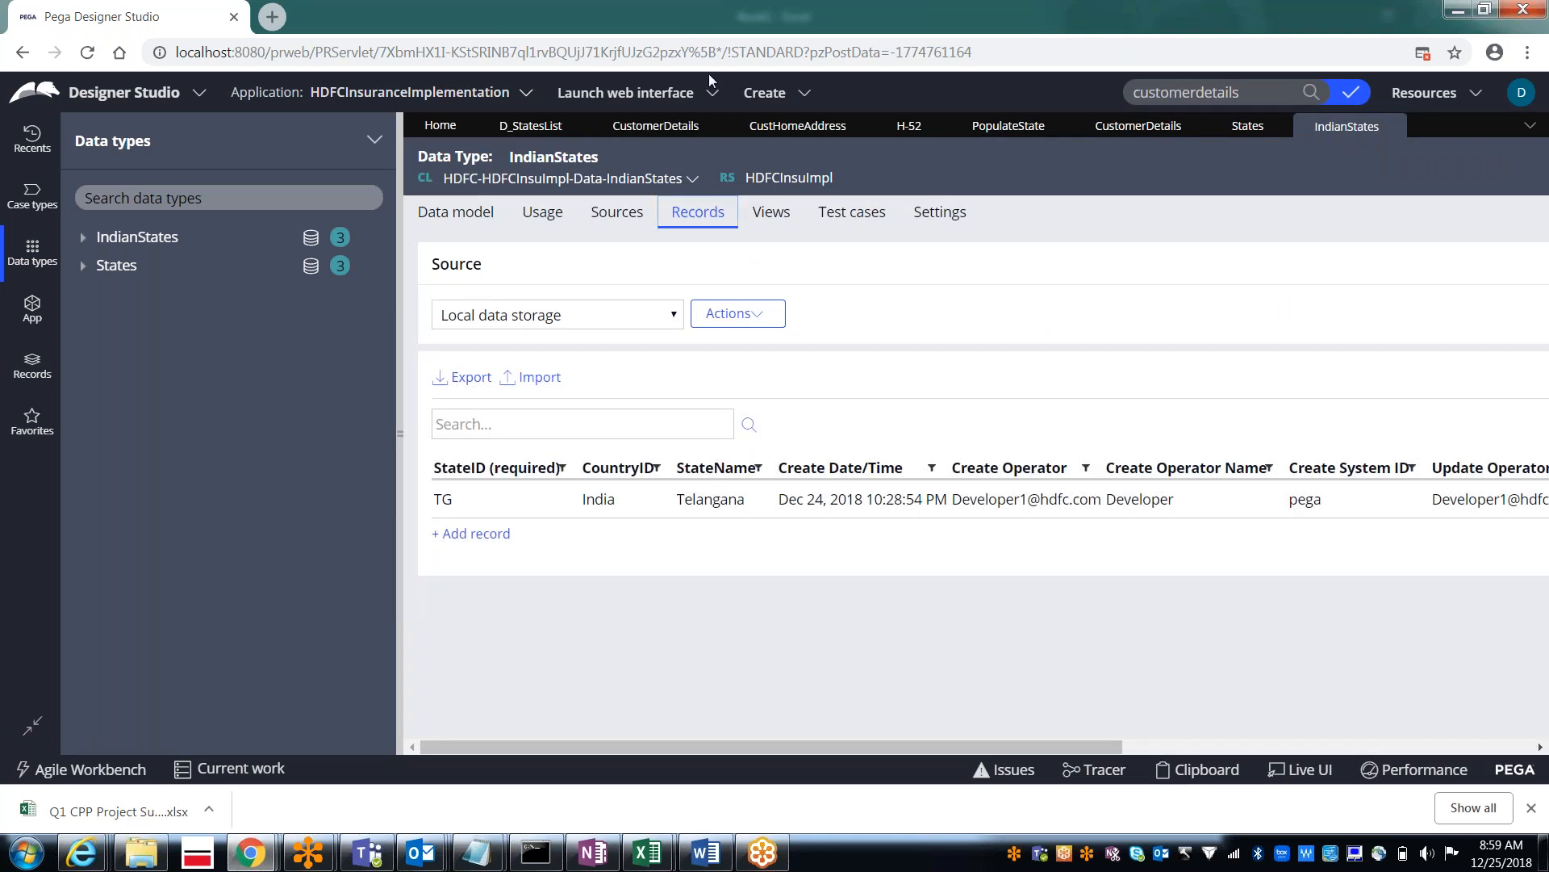
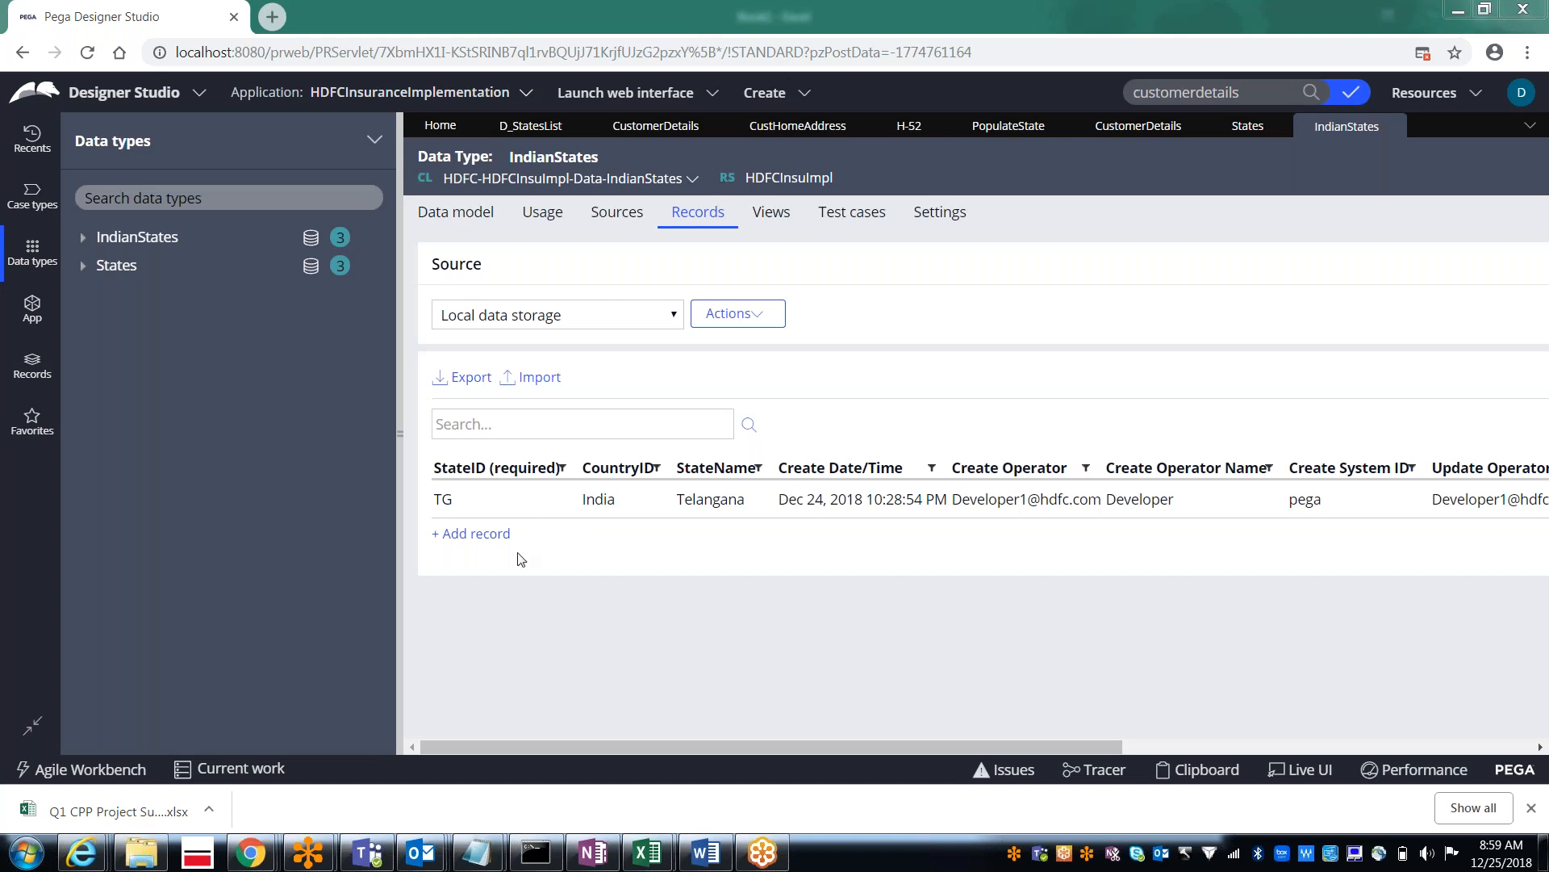
Step: Add a record with StateID AP, CountryID India and StateName Andhra Pradesh, committing it by starting another record
click(488, 535)
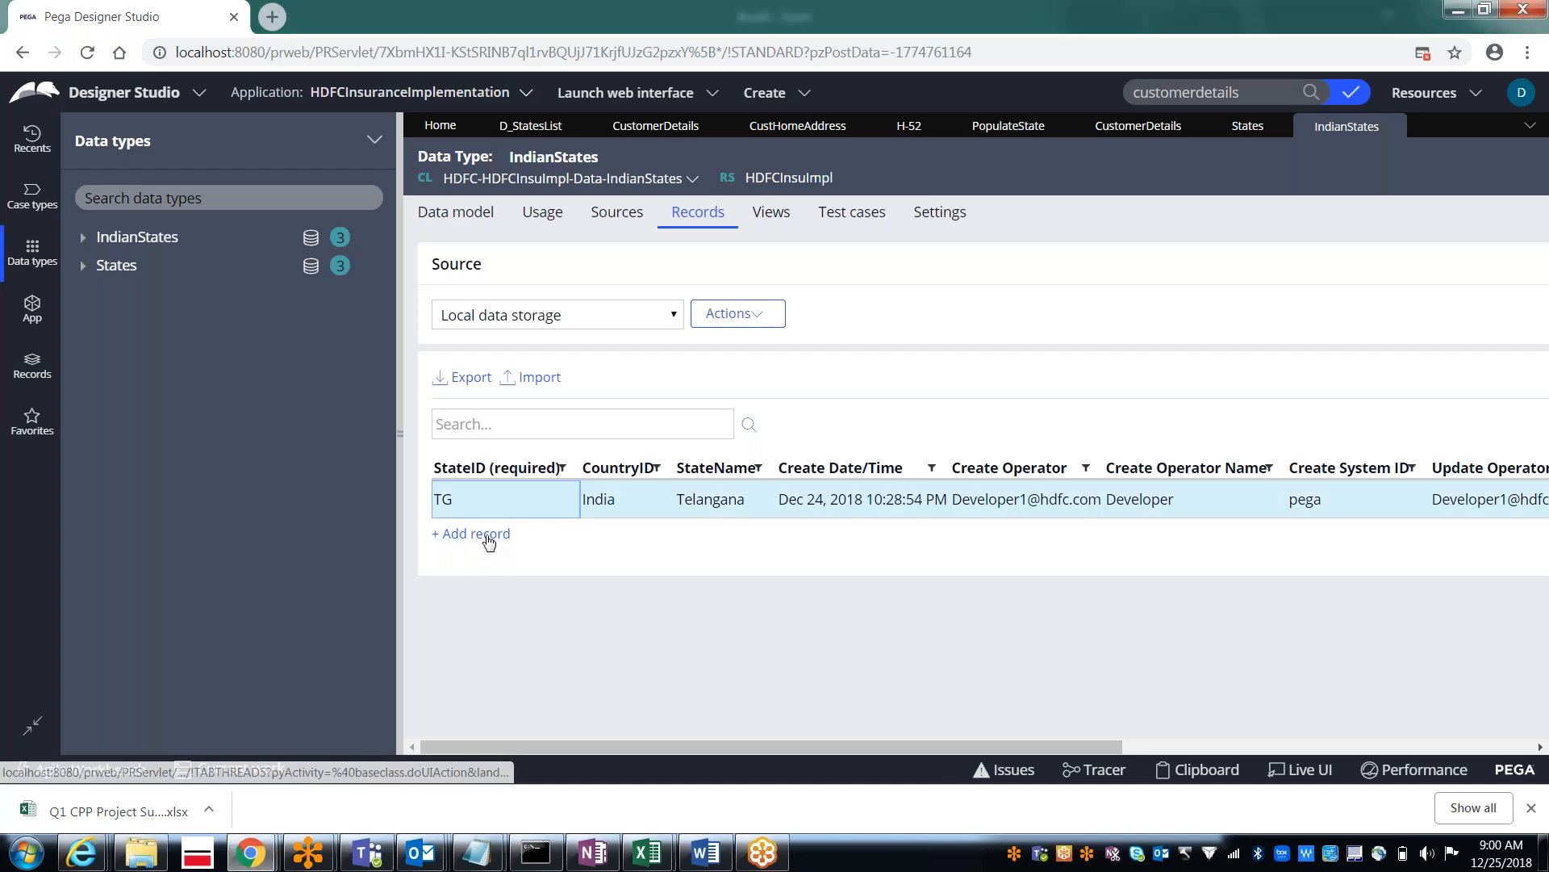
text(AP)
key(Tab)
text(I)
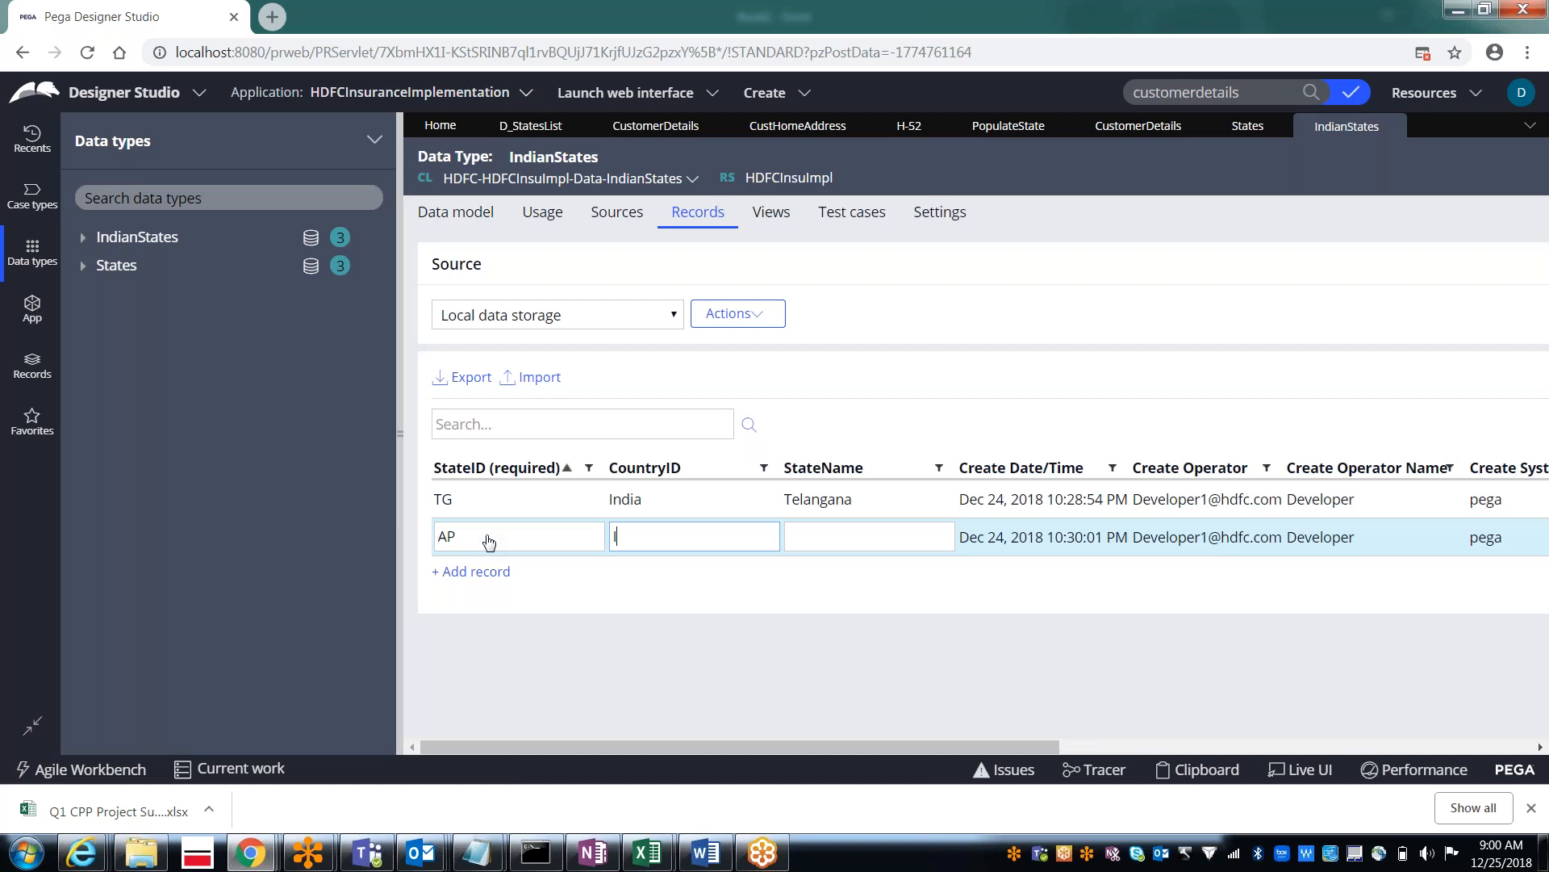
text(ndia)
key(Tab)
text(Andhra Pr)
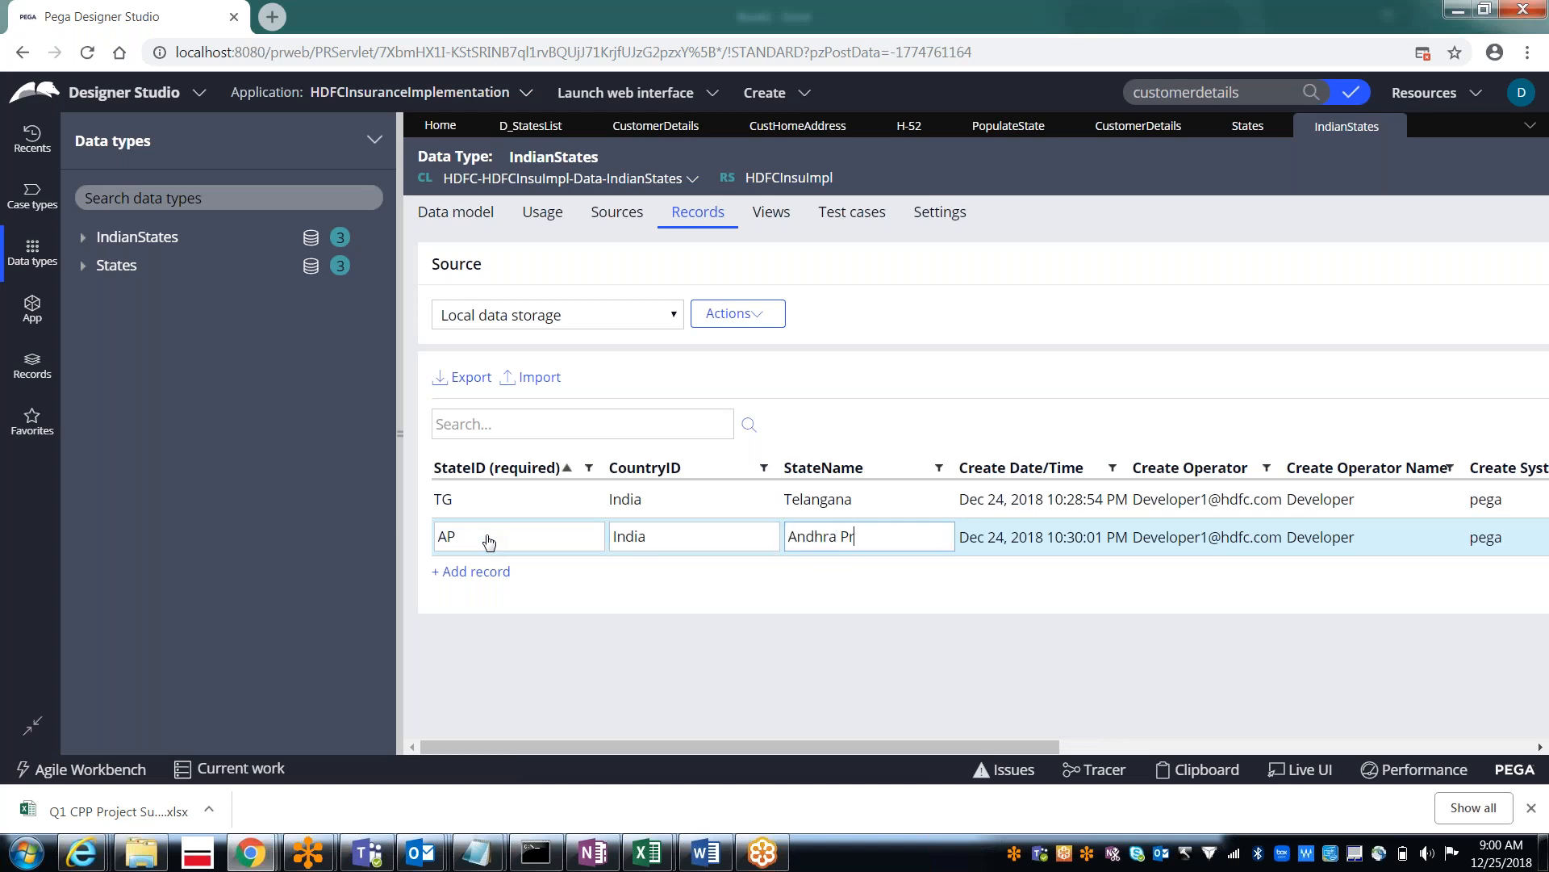
text(adesh)
click(471, 571)
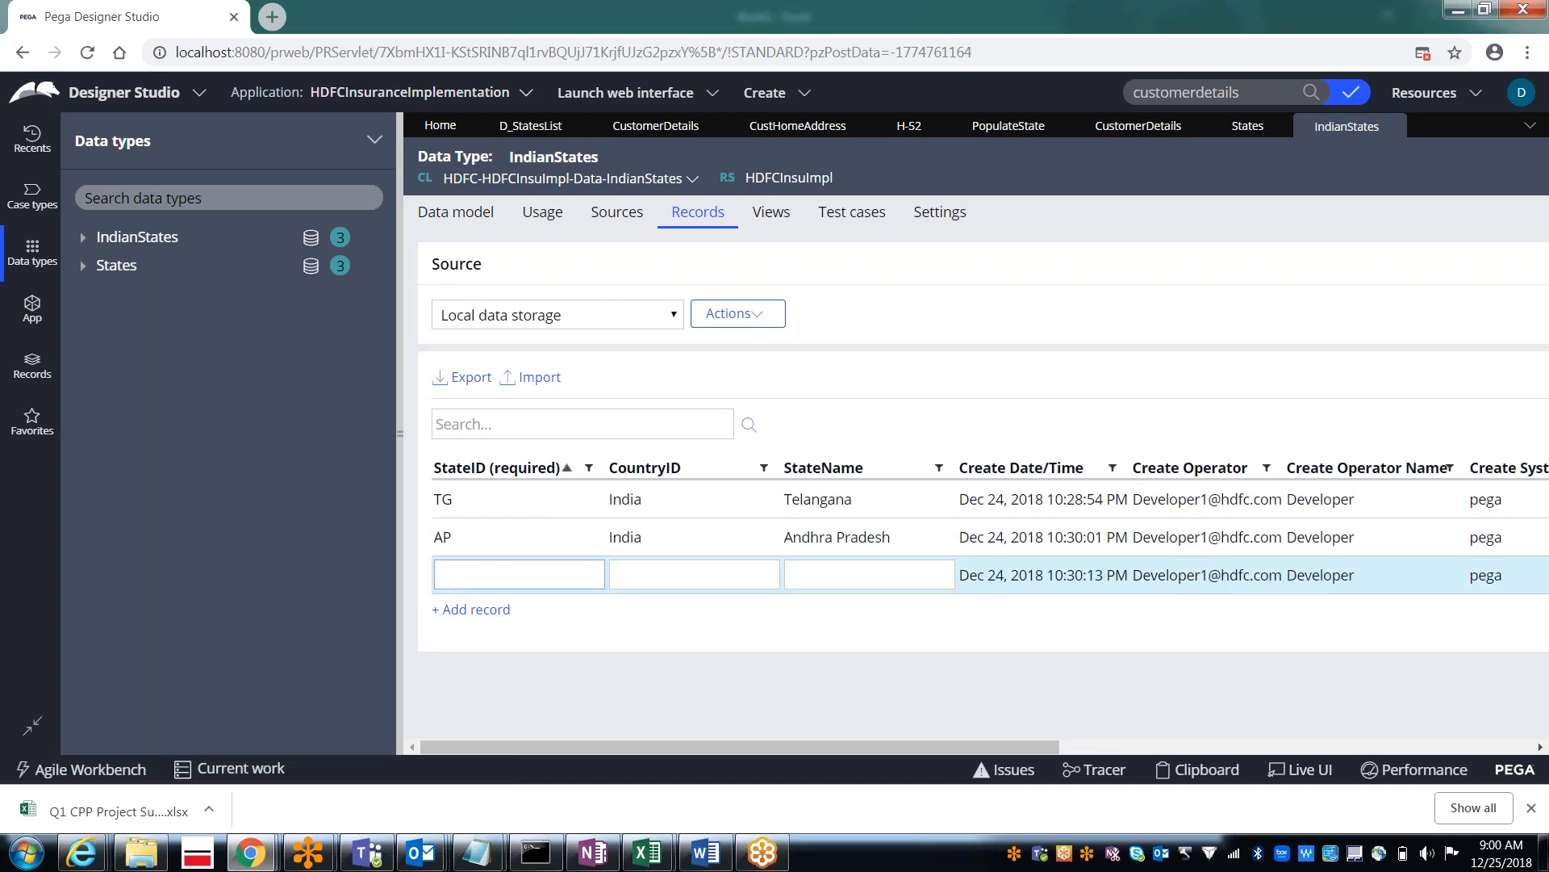
Step: Fill in the new IndianStates record with StateID MH, CountryID India and StateName Maharashtra, and commit it
text(MH)
key(Tab)
text(India)
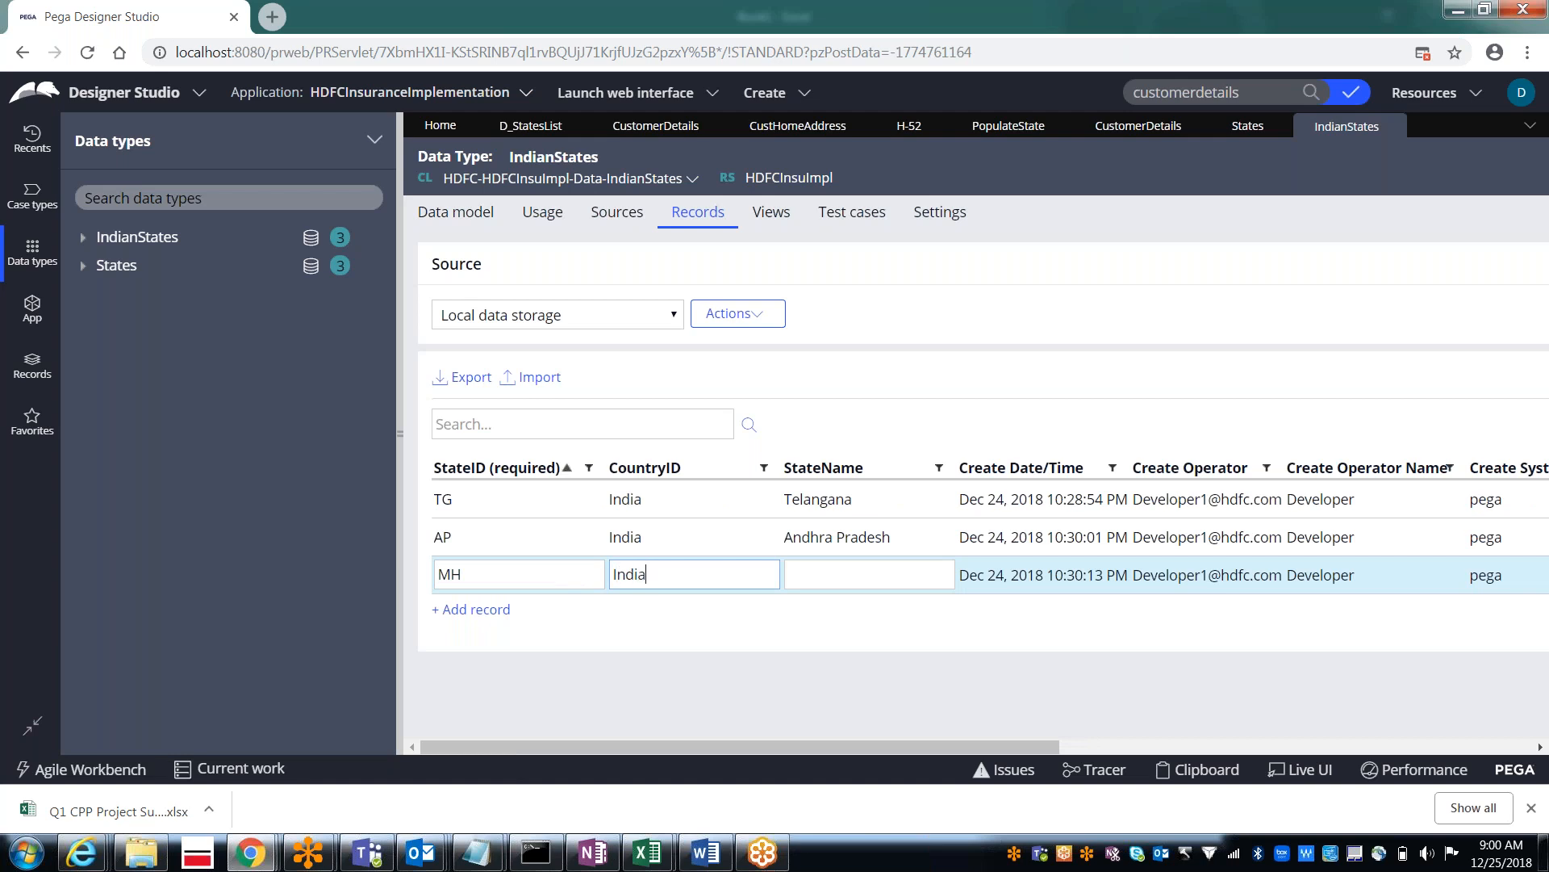
key(Tab)
text(Ma)
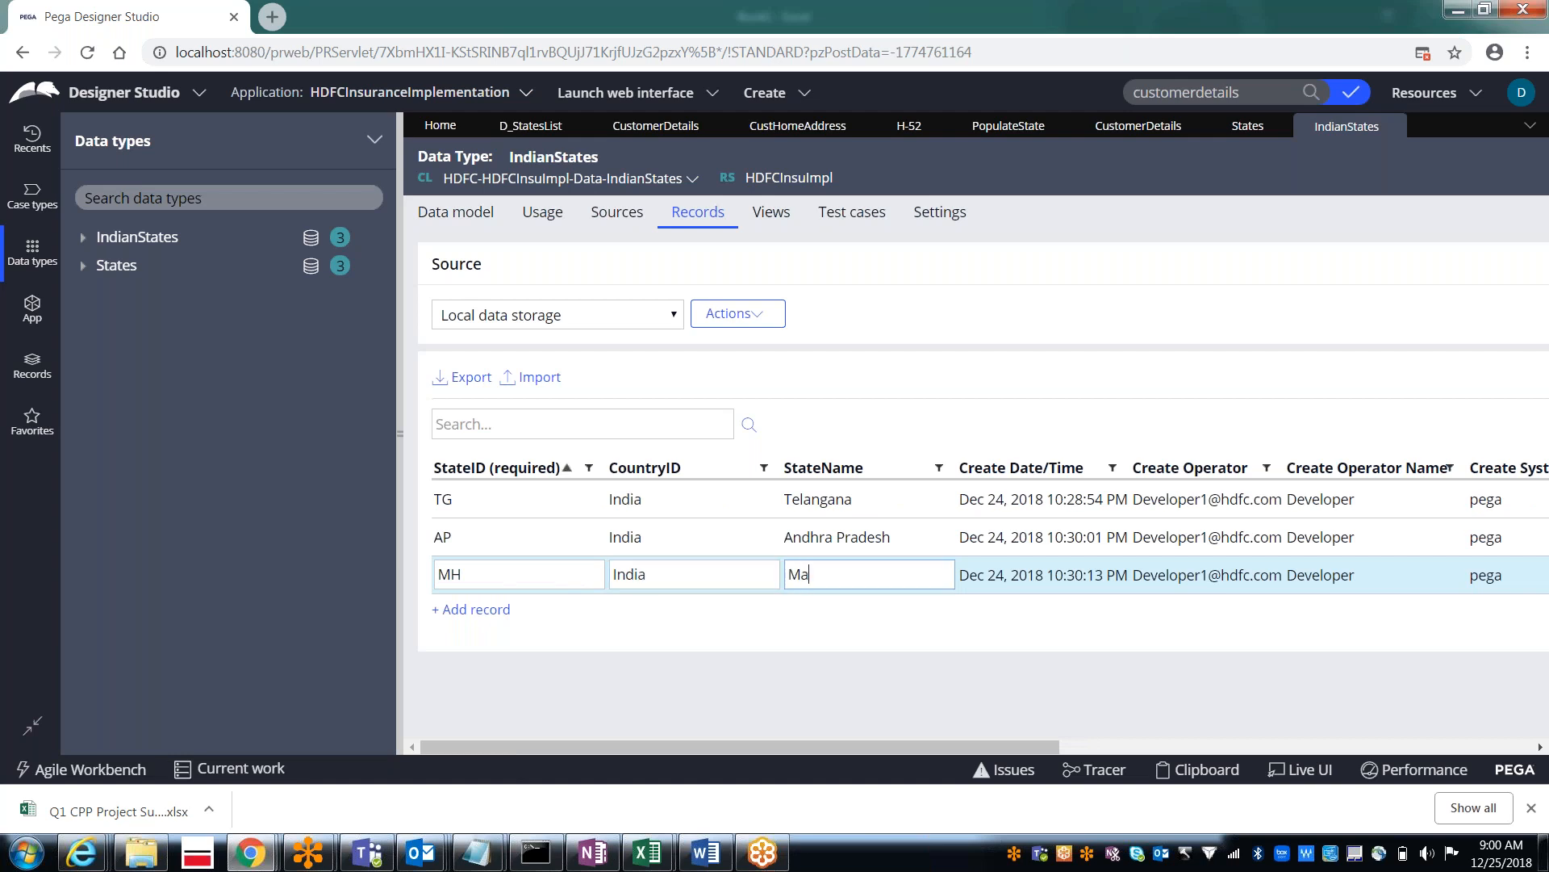
text(harashtra)
key(Return)
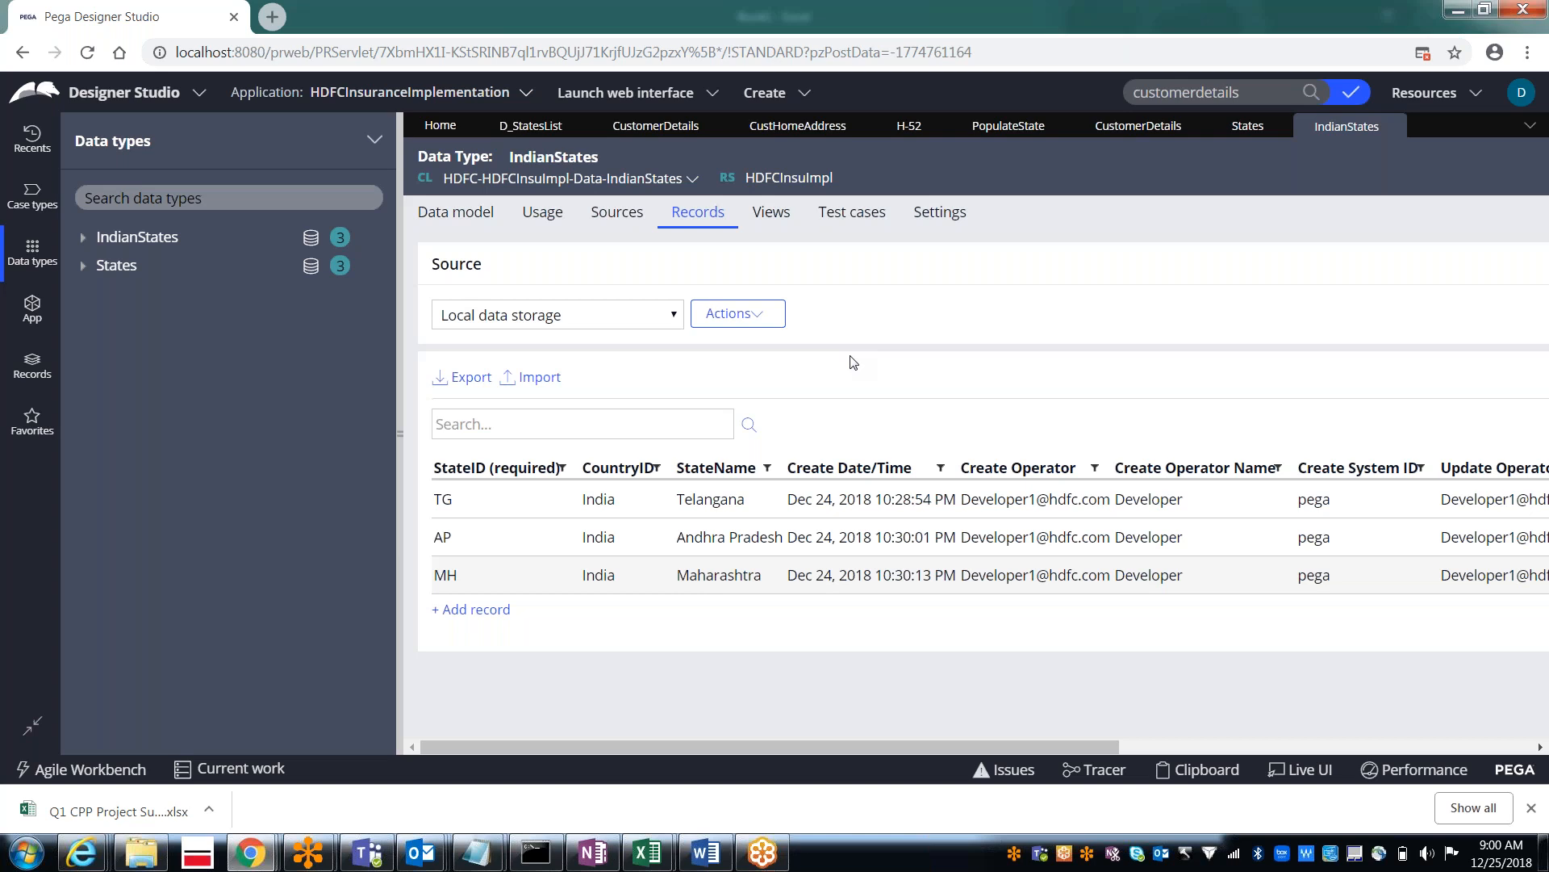
Step: Create a new data type labelled IndianCities, keeping parent class HDFC-HDFCInsuImpl-Data and ruleset HDFCInsuImpl
key(alt+Tab)
click(374, 143)
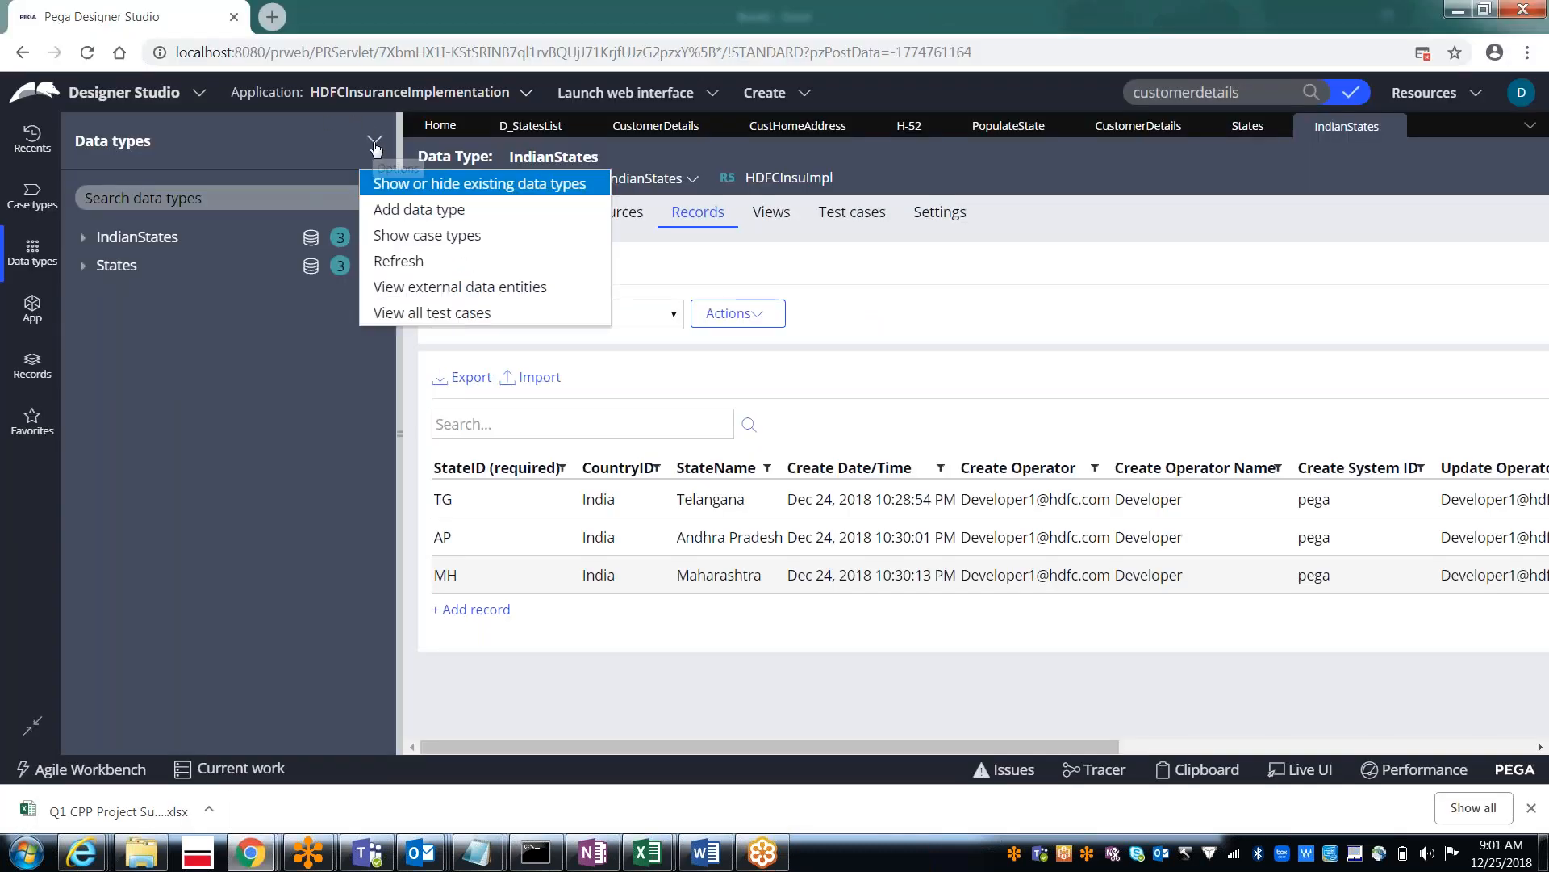
click(410, 215)
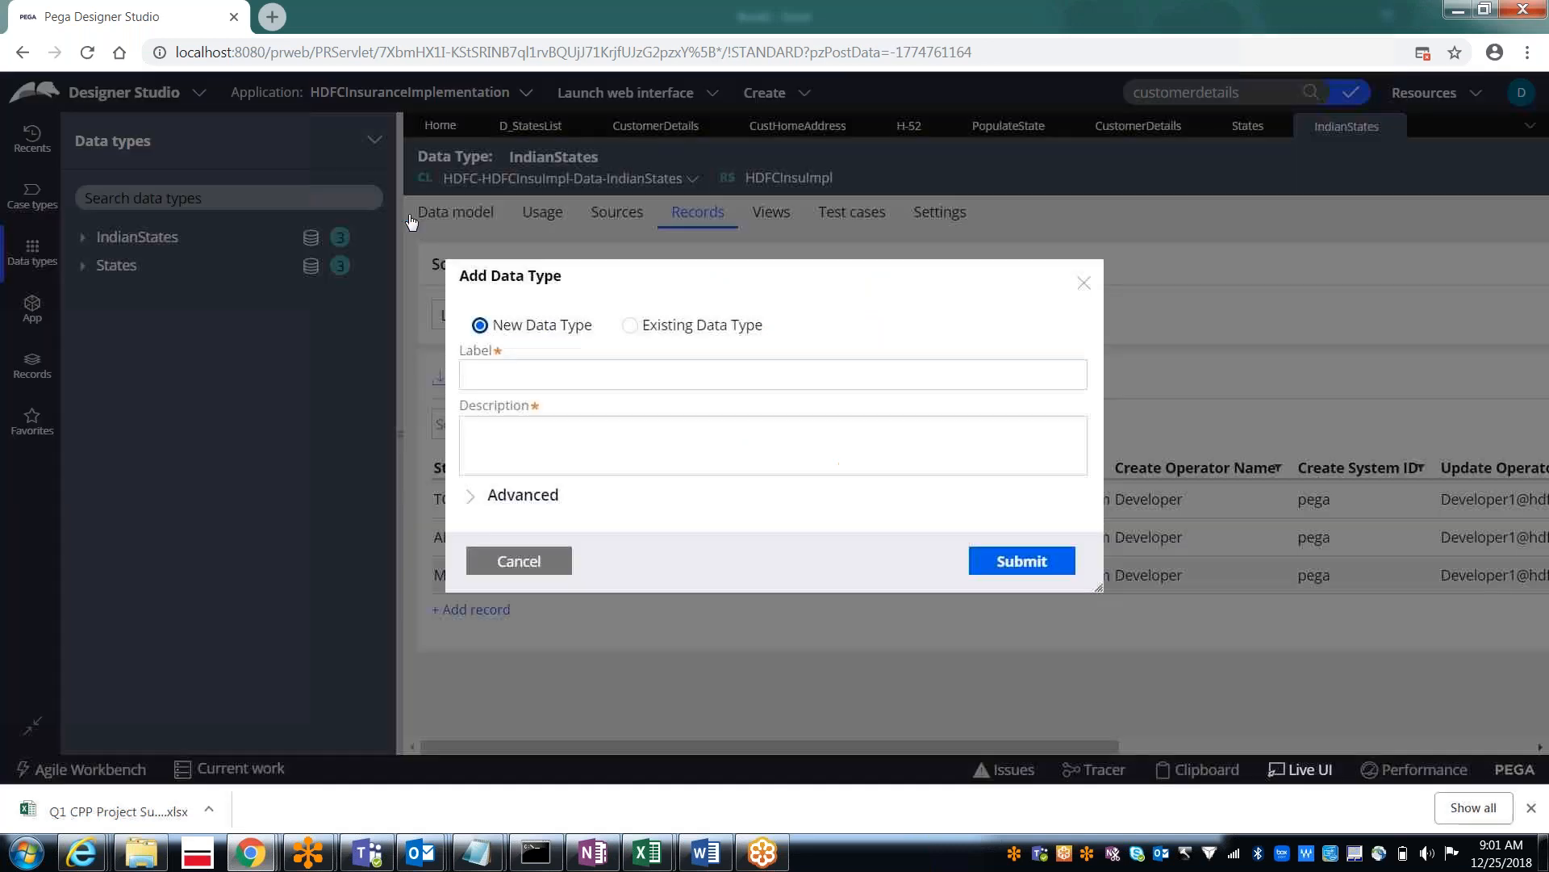
click(494, 374)
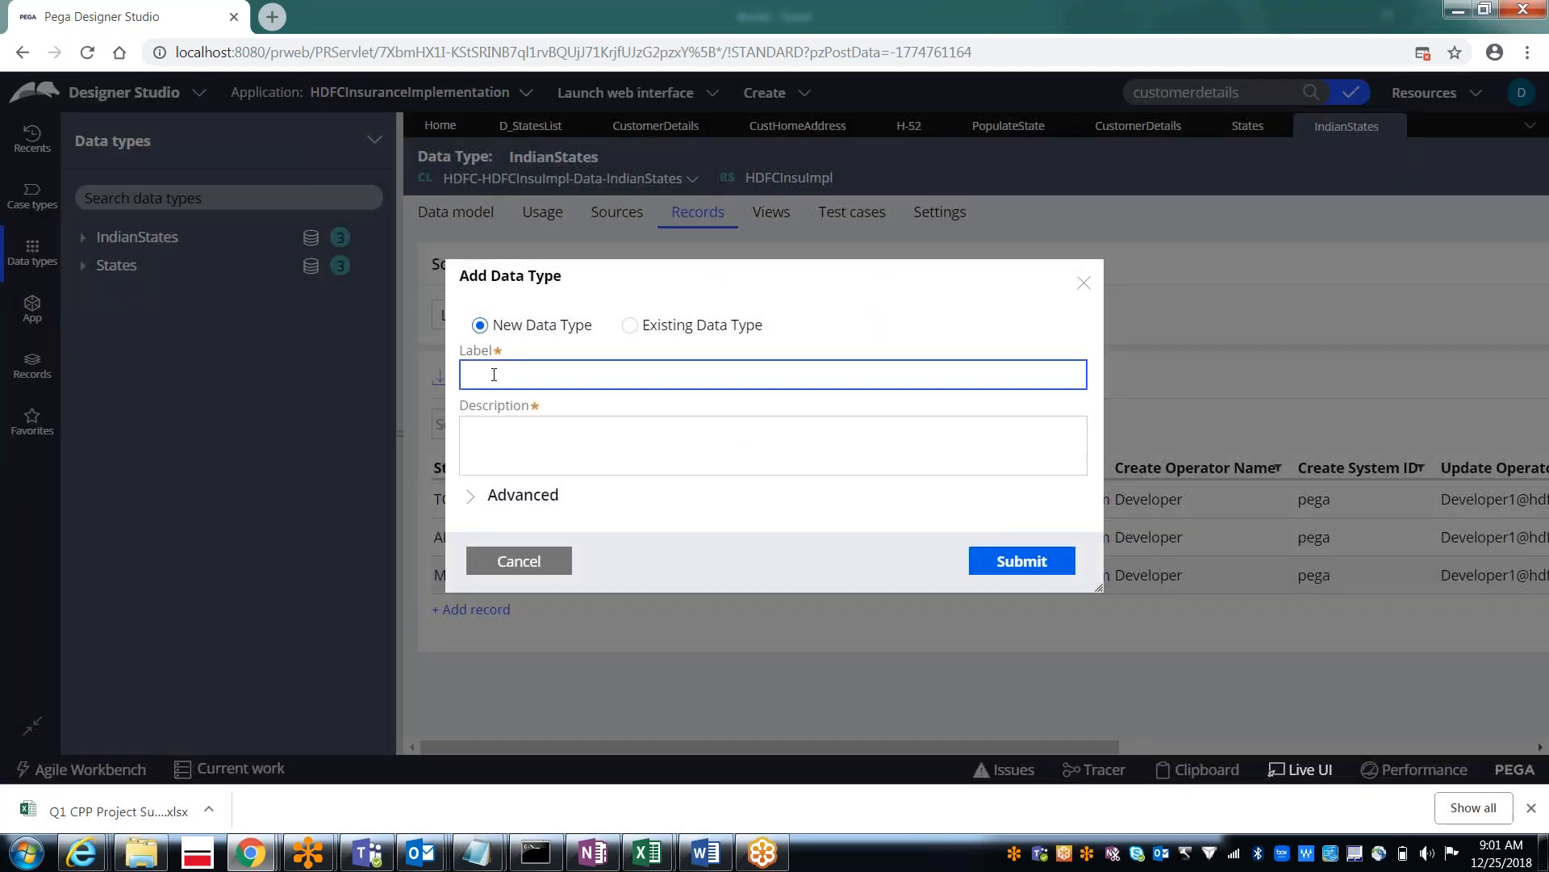
text(IndianCities)
click(697, 456)
click(469, 499)
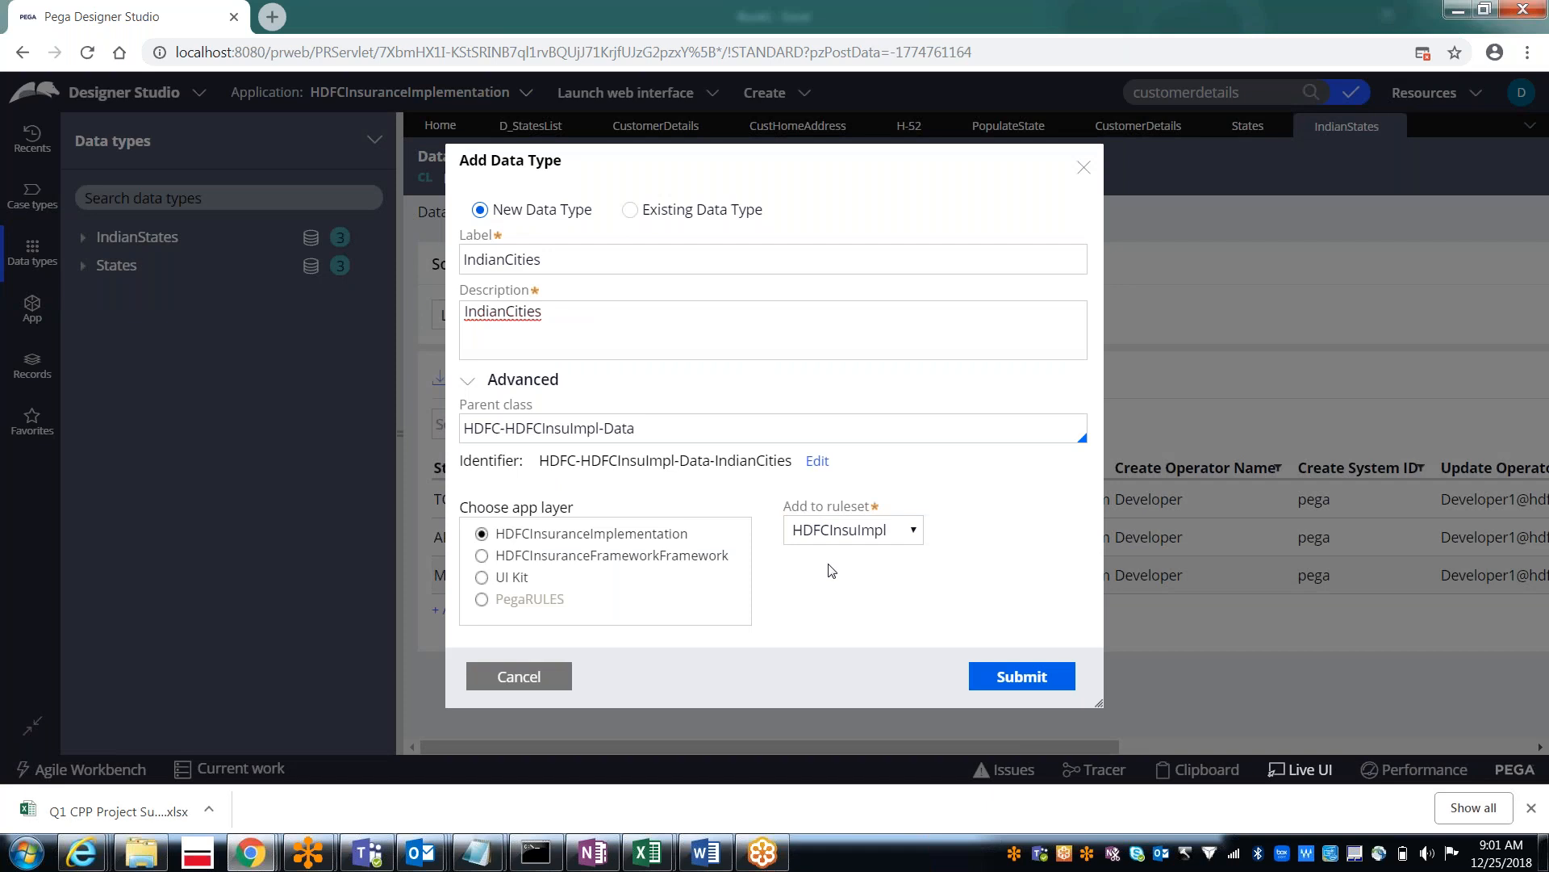
click(592, 428)
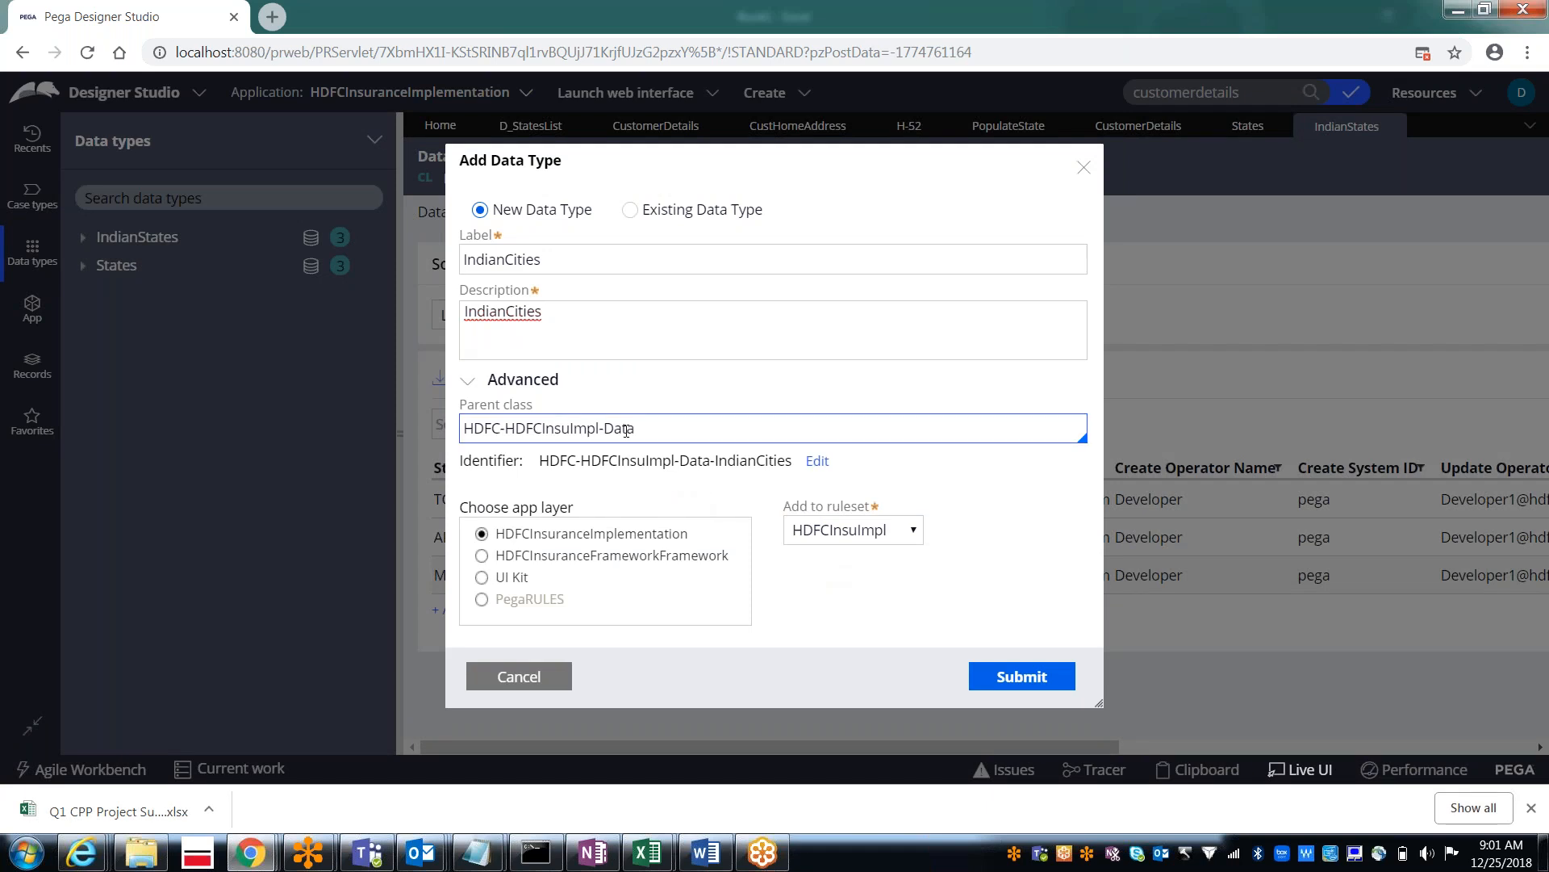
click(729, 468)
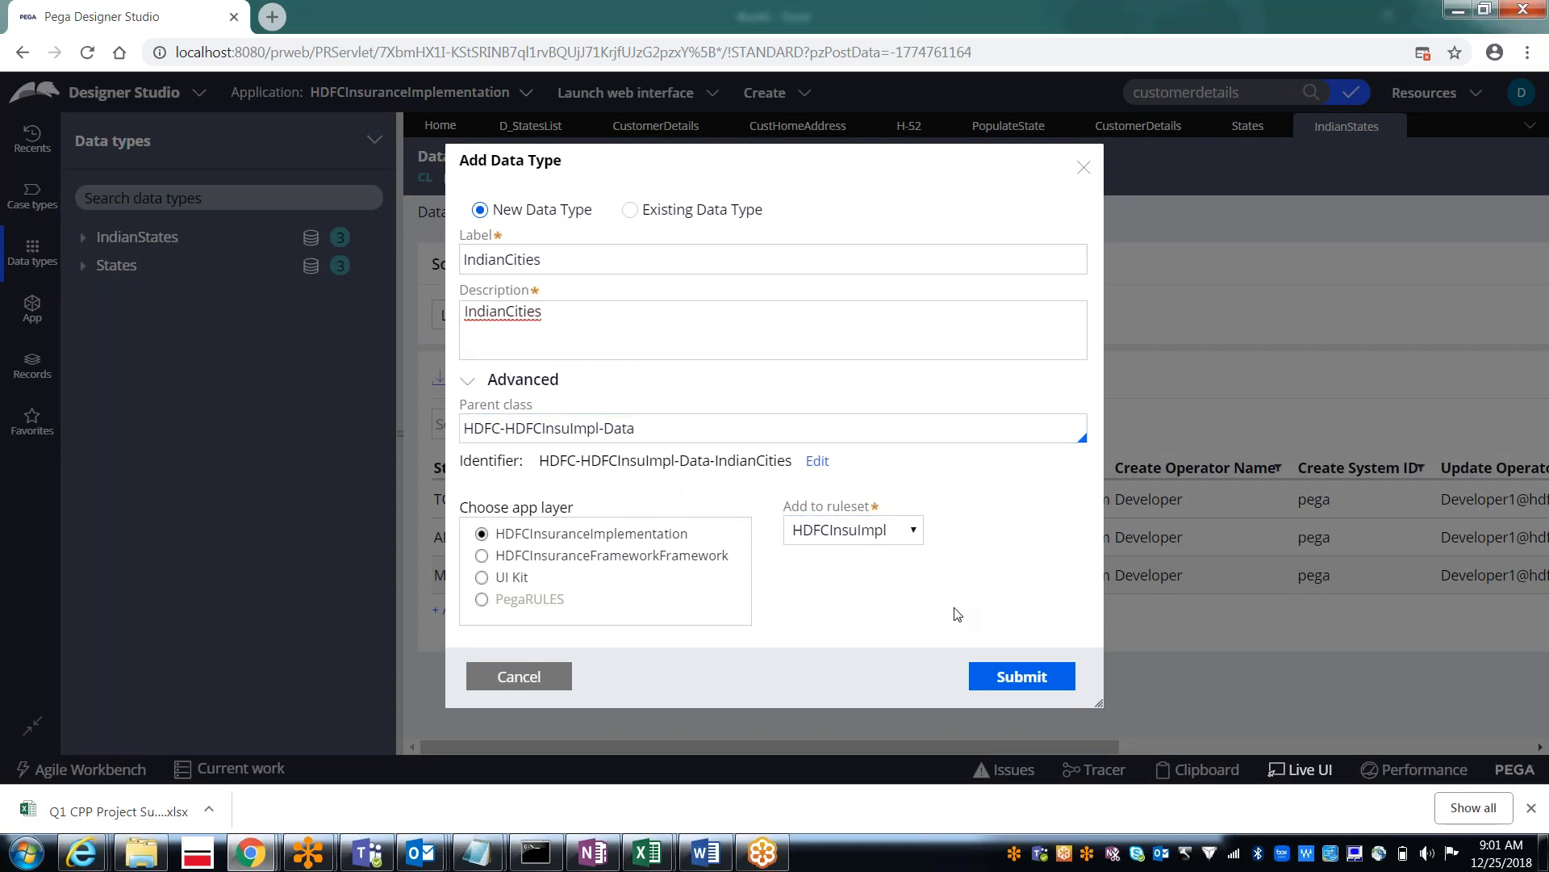
click(1000, 676)
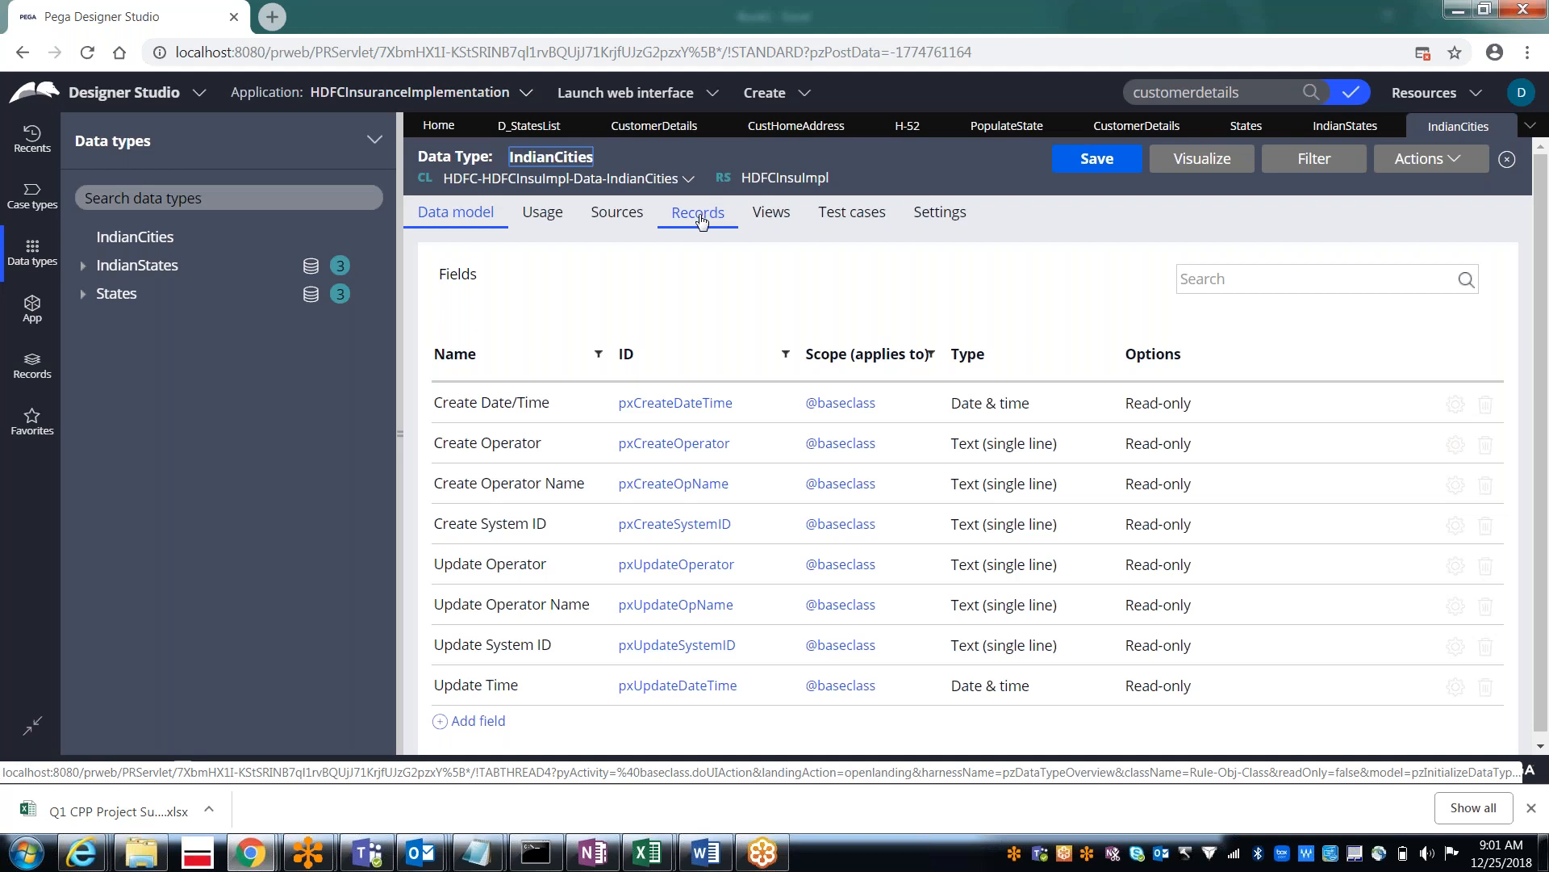
Step: Add a single-line text field named CityID to the IndianCities data model, consulting the Excel City table
click(476, 730)
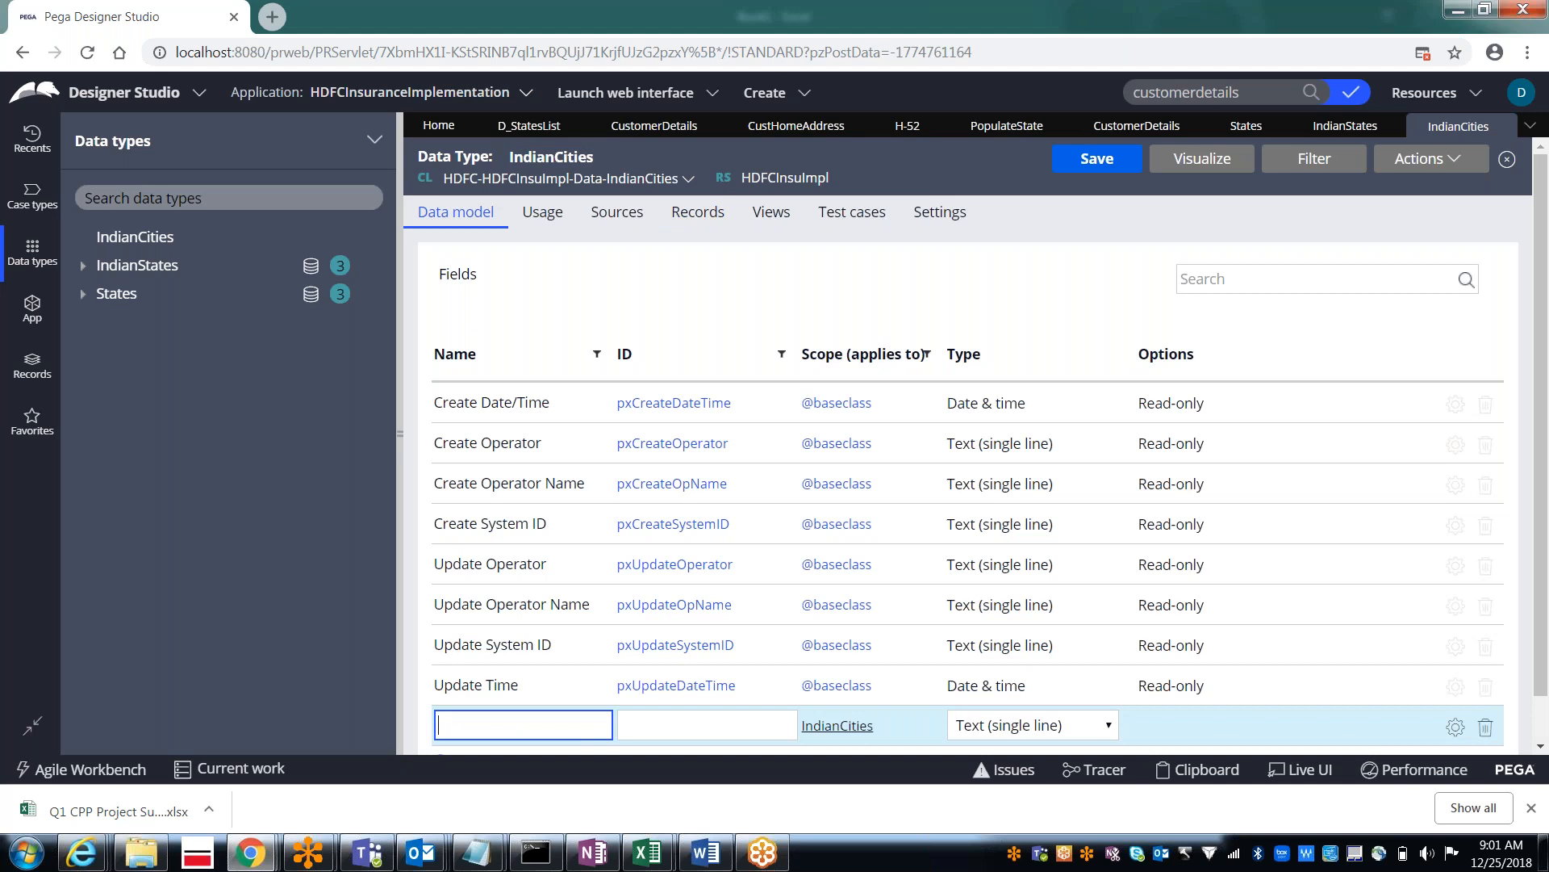
key(alt+Tab)
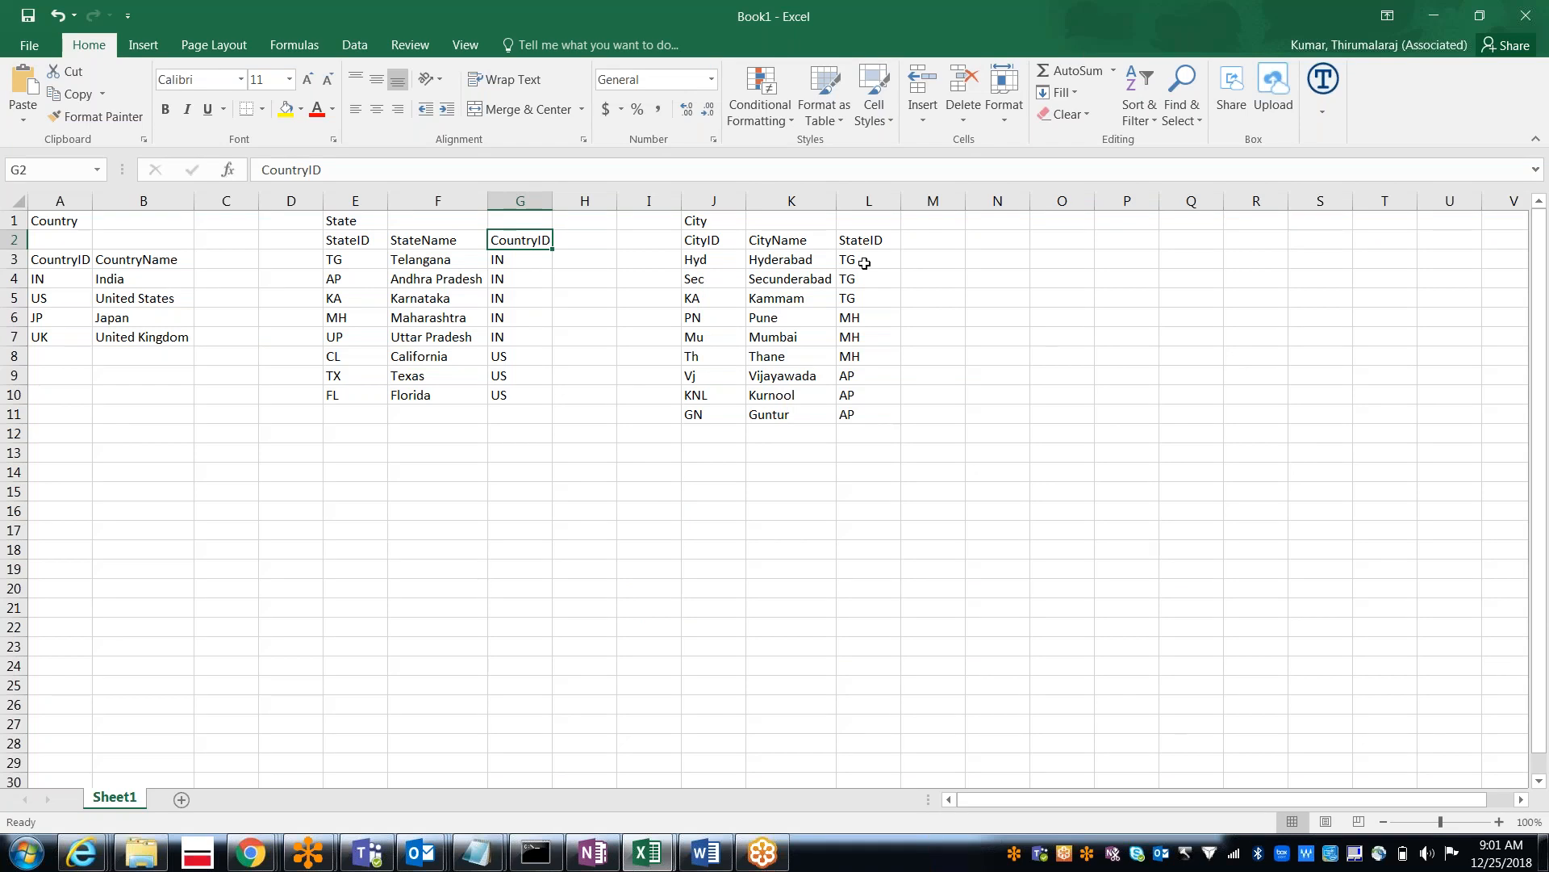
key(alt+Tab)
text(CityID)
key(Tab)
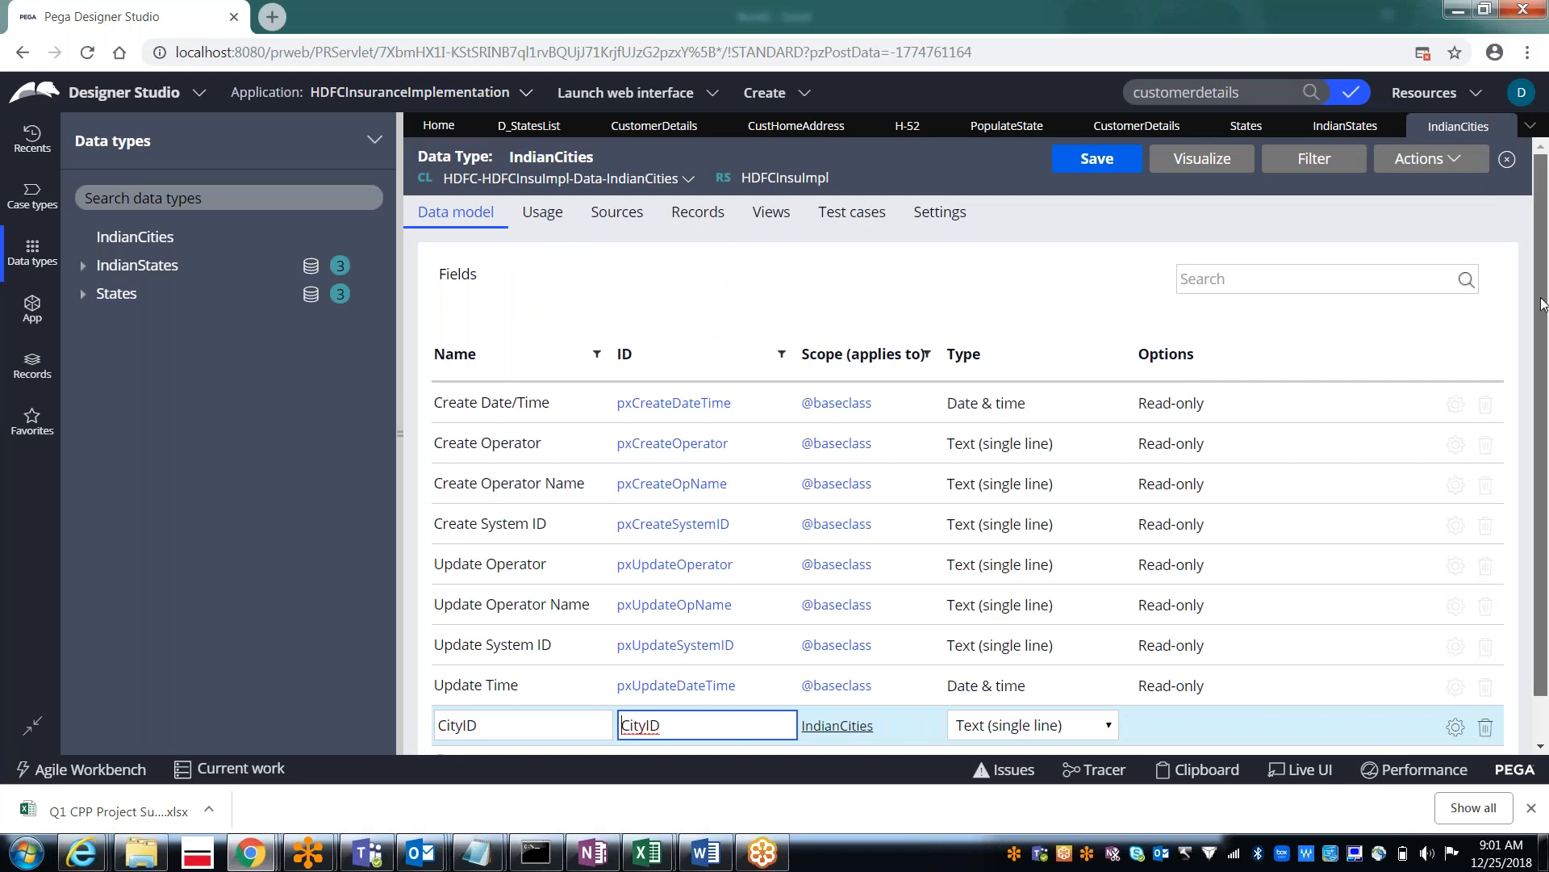
scroll(1542, 304, down, 1)
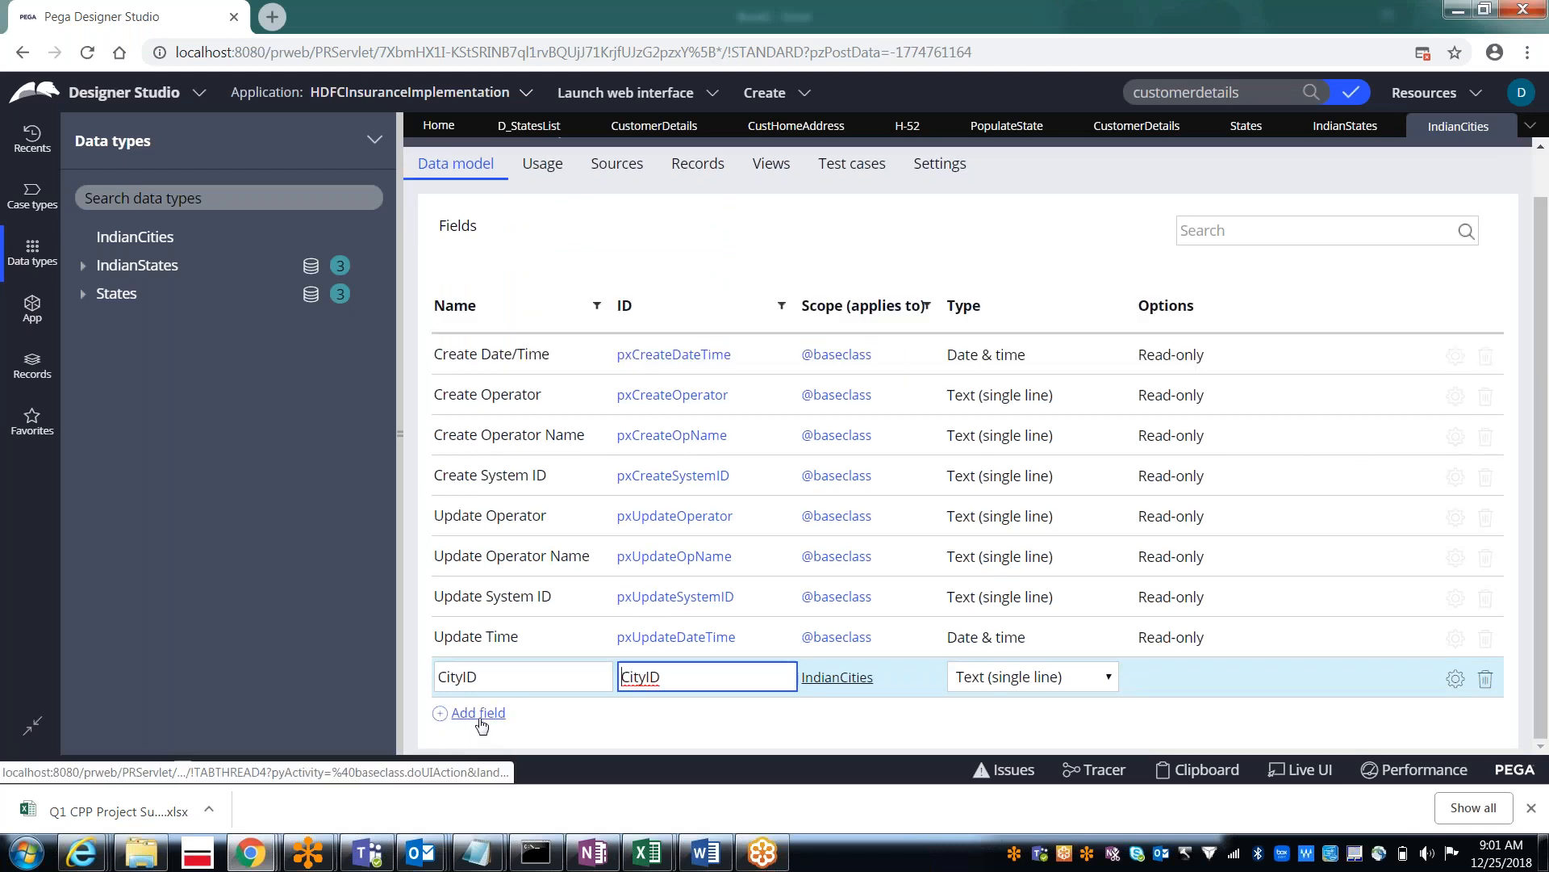
Step: Add a single-line text field named CityName to the IndianCities data model
click(480, 719)
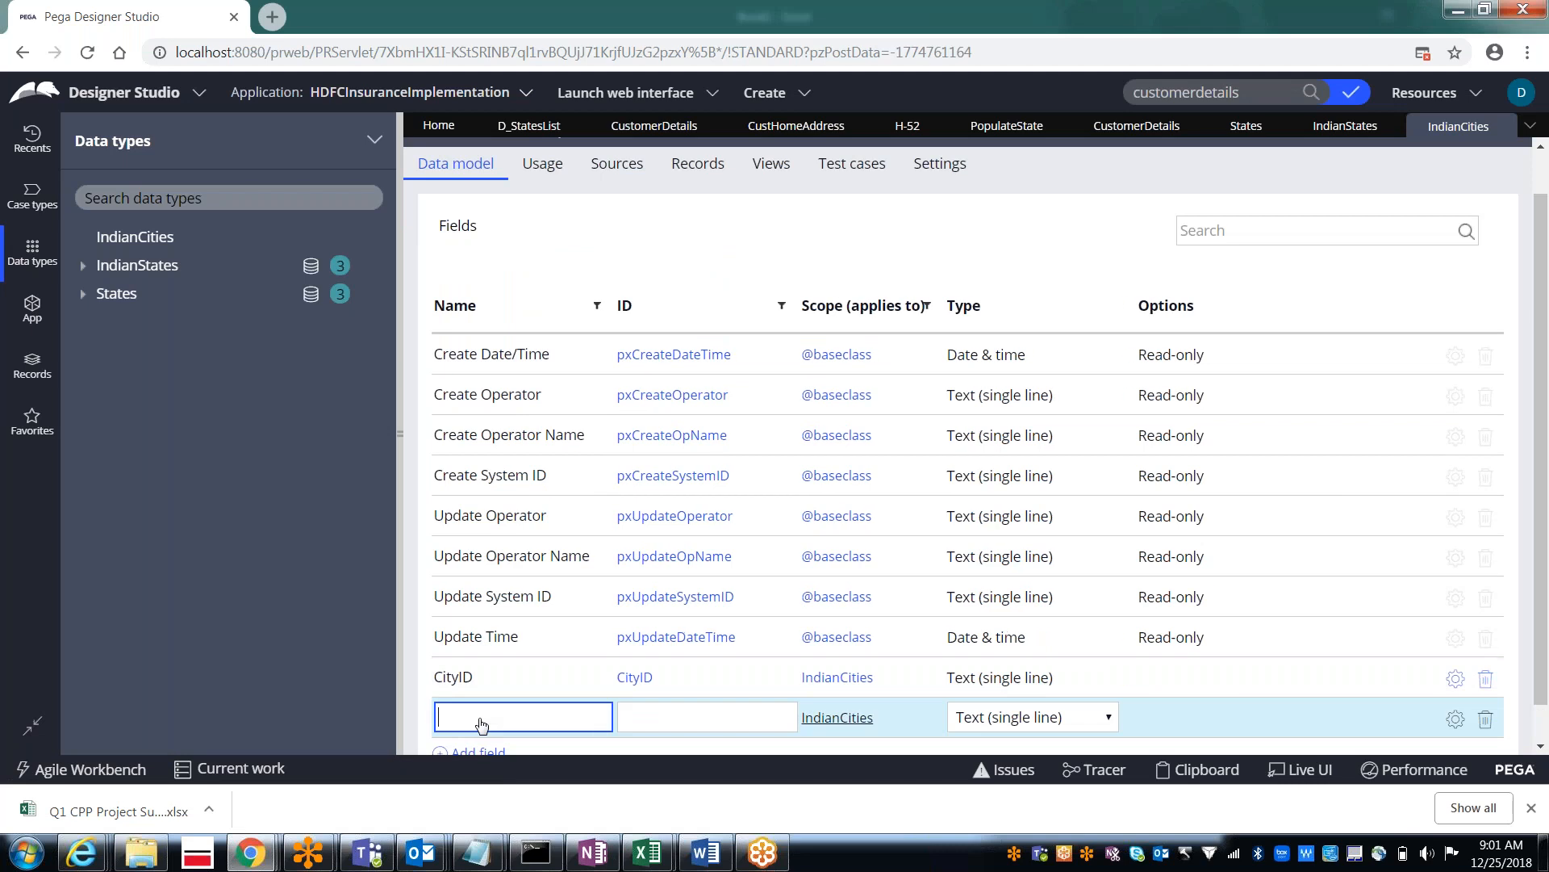
text(CityName)
key(Tab)
key(Tab)
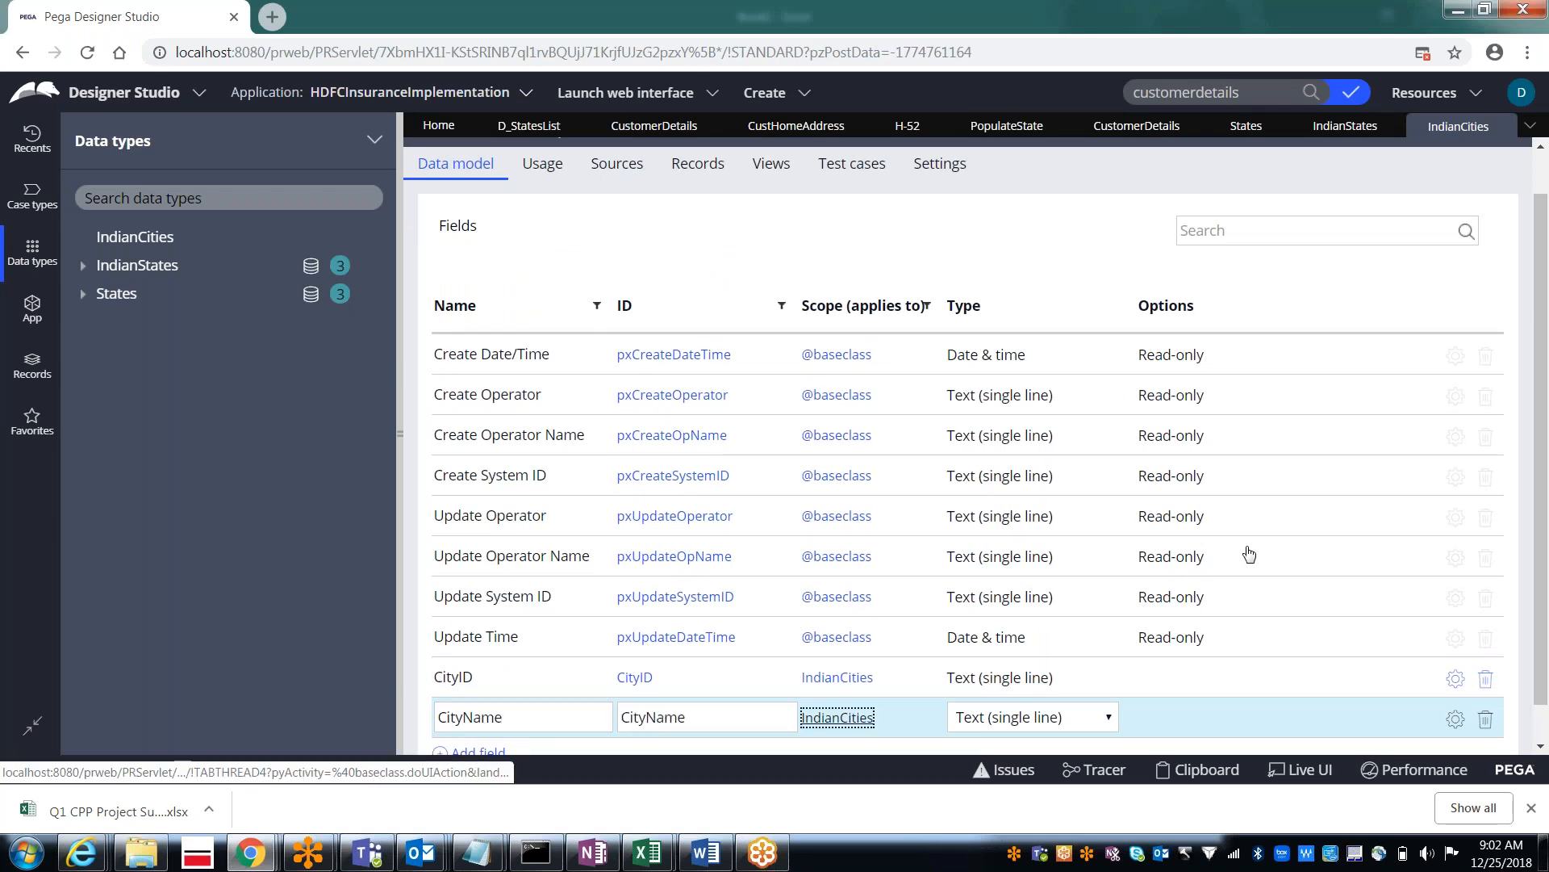
scroll(548, 720, down, 2)
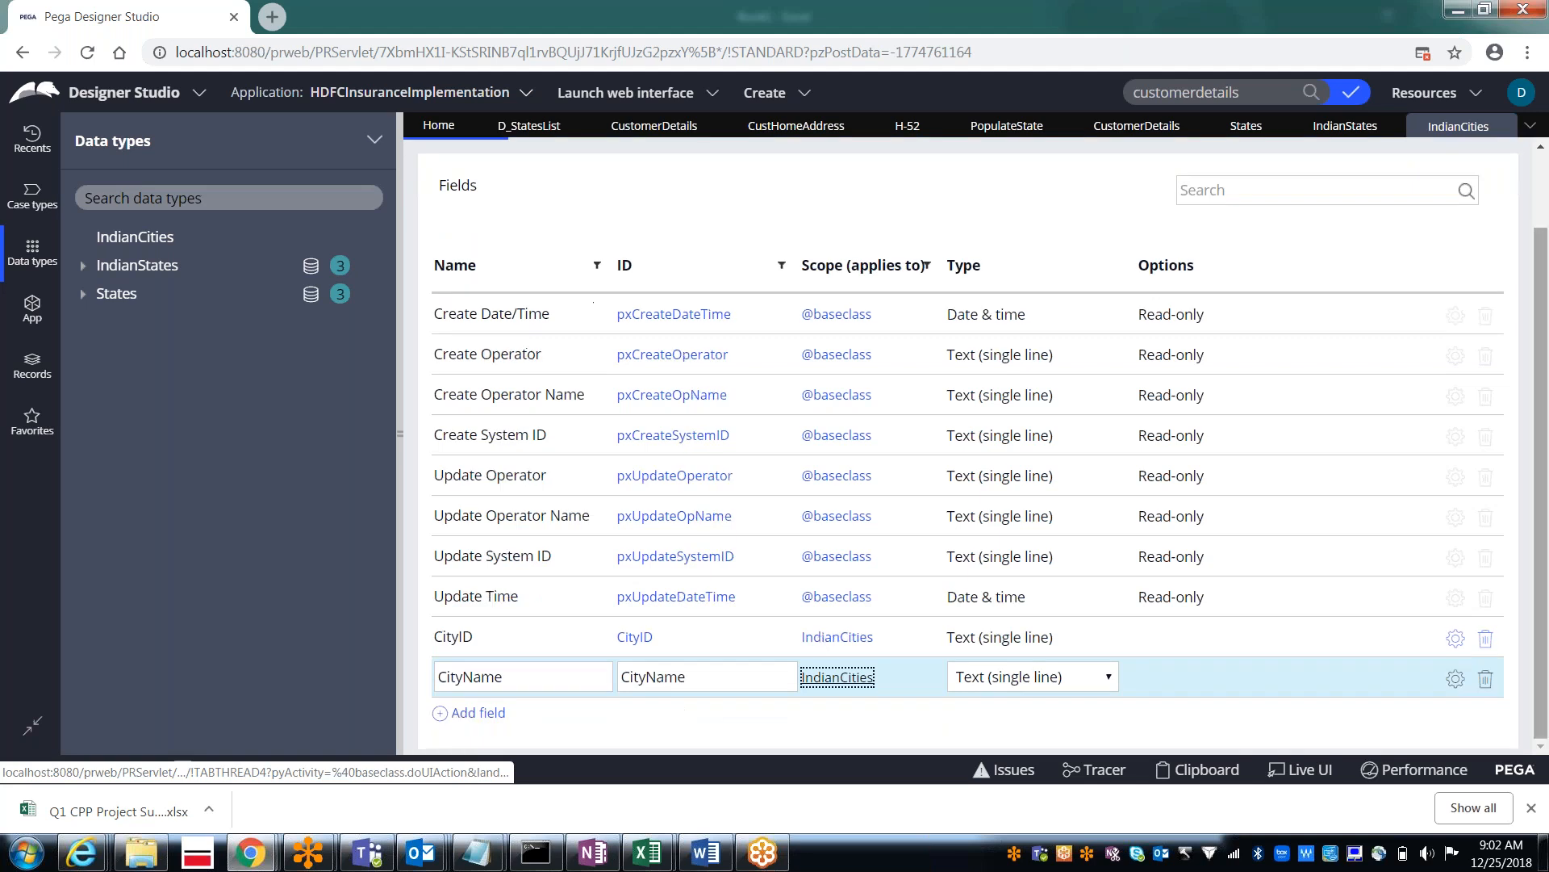
Step: Add a single-line text field named StateID to the IndianCities data model
click(479, 713)
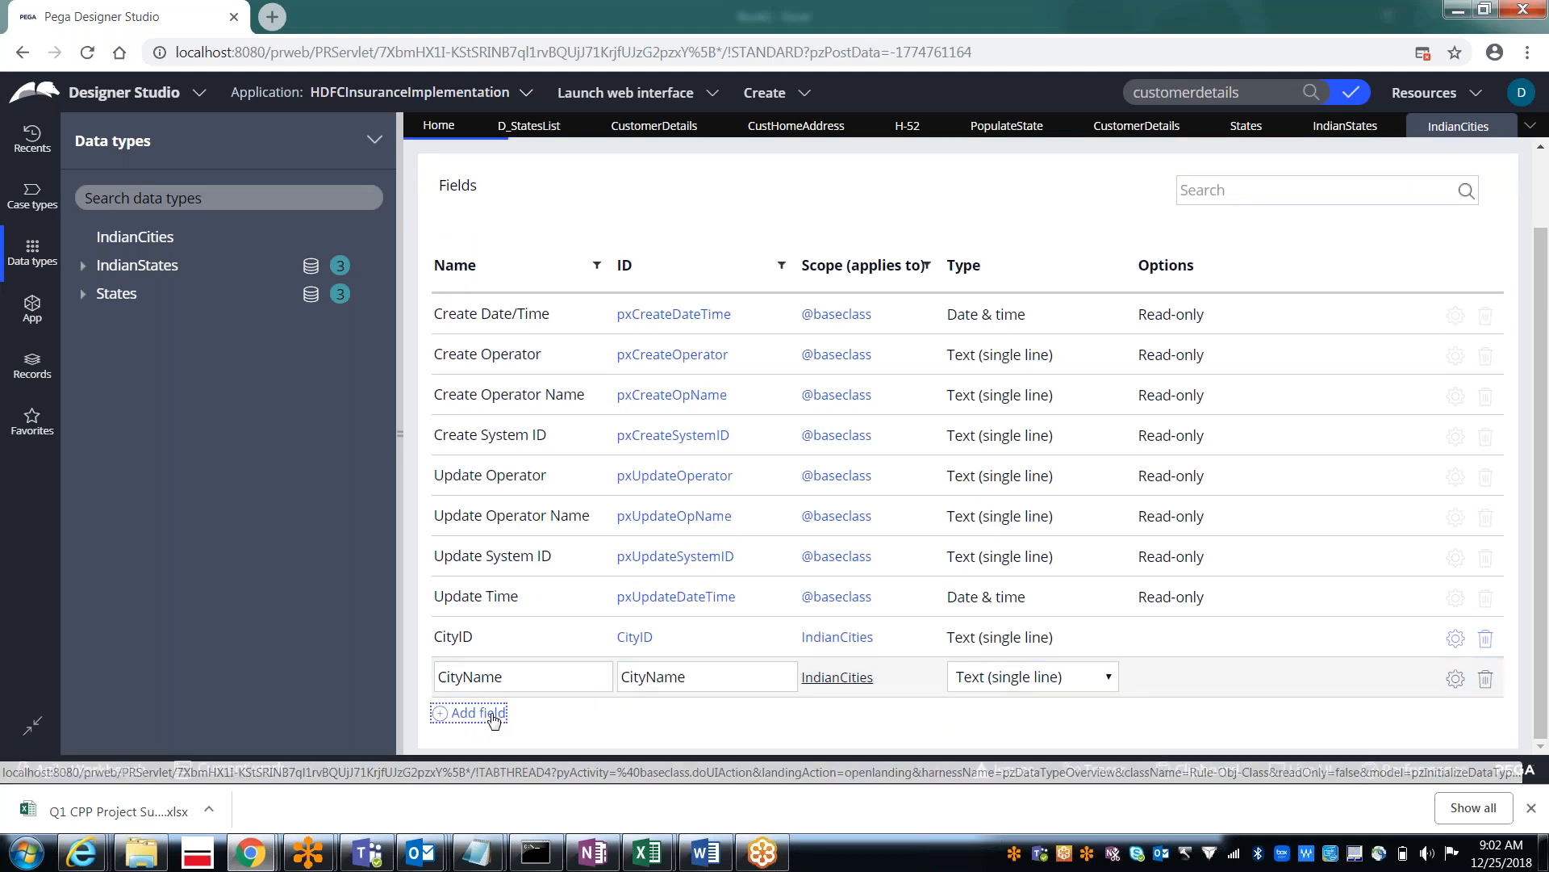
text(StateID)
key(Tab)
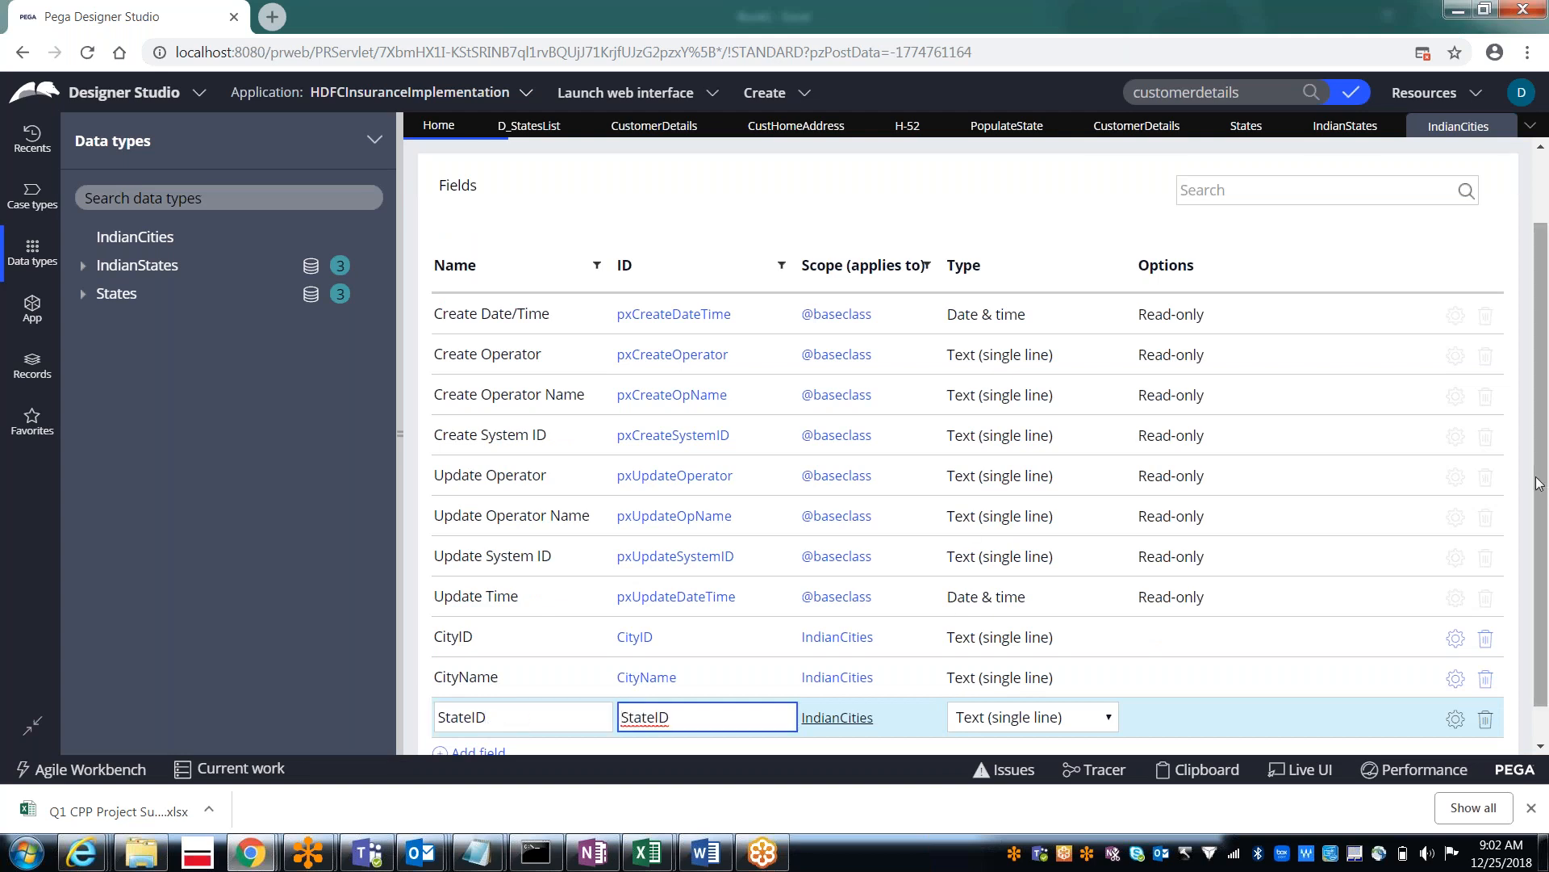
drag(1539, 485, 1544, 582)
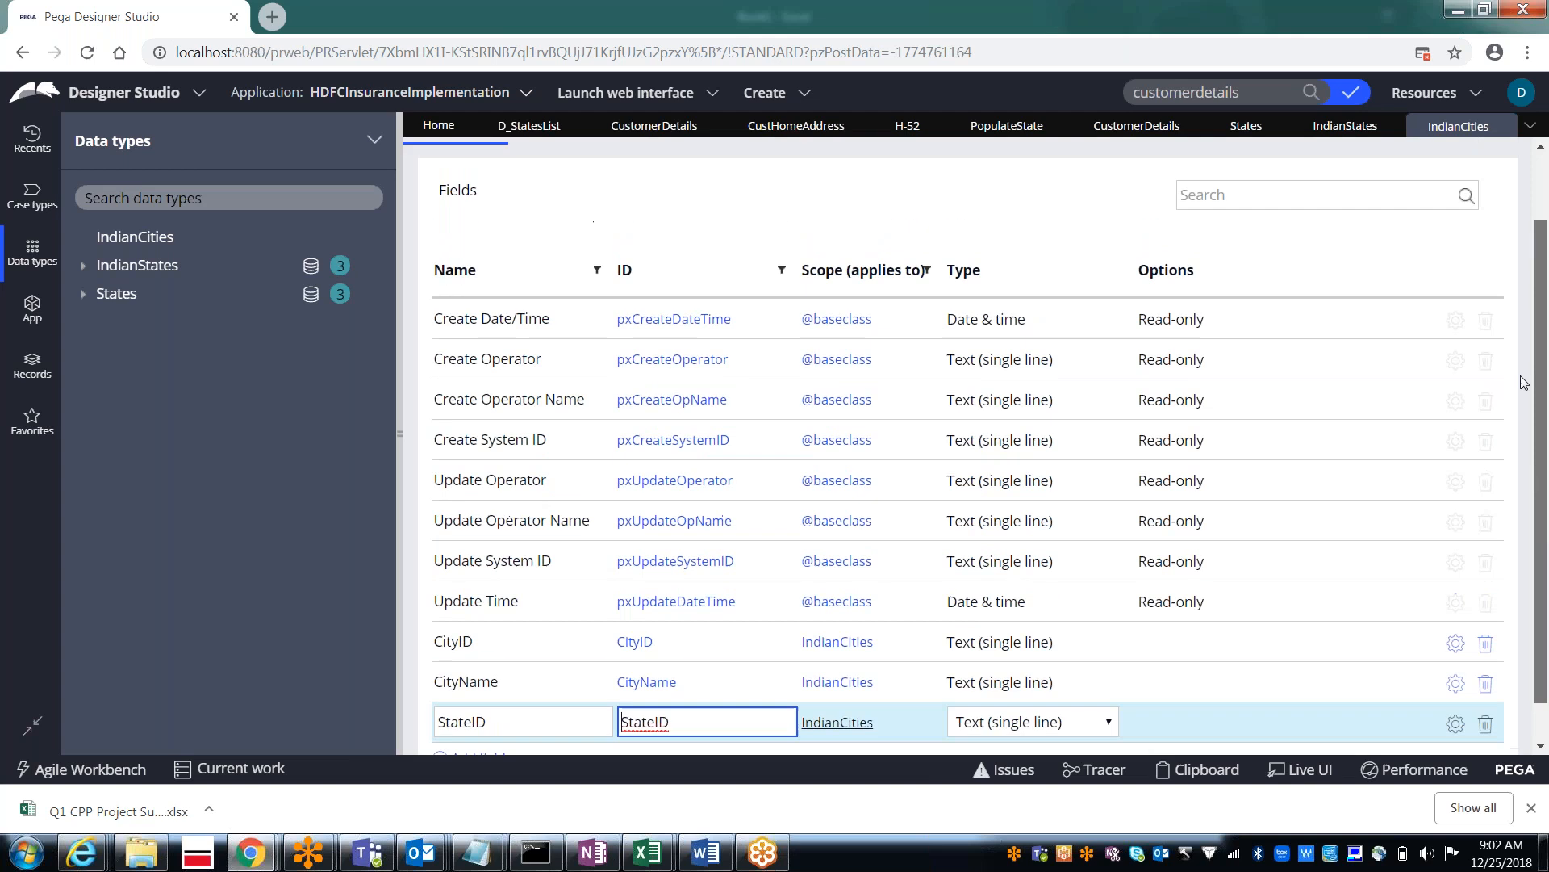
Step: Configure the IndianCities local data storage for the record editor with CityID as the key and HYD as its first-record value
scroll(704, 220, up, 2)
click(702, 217)
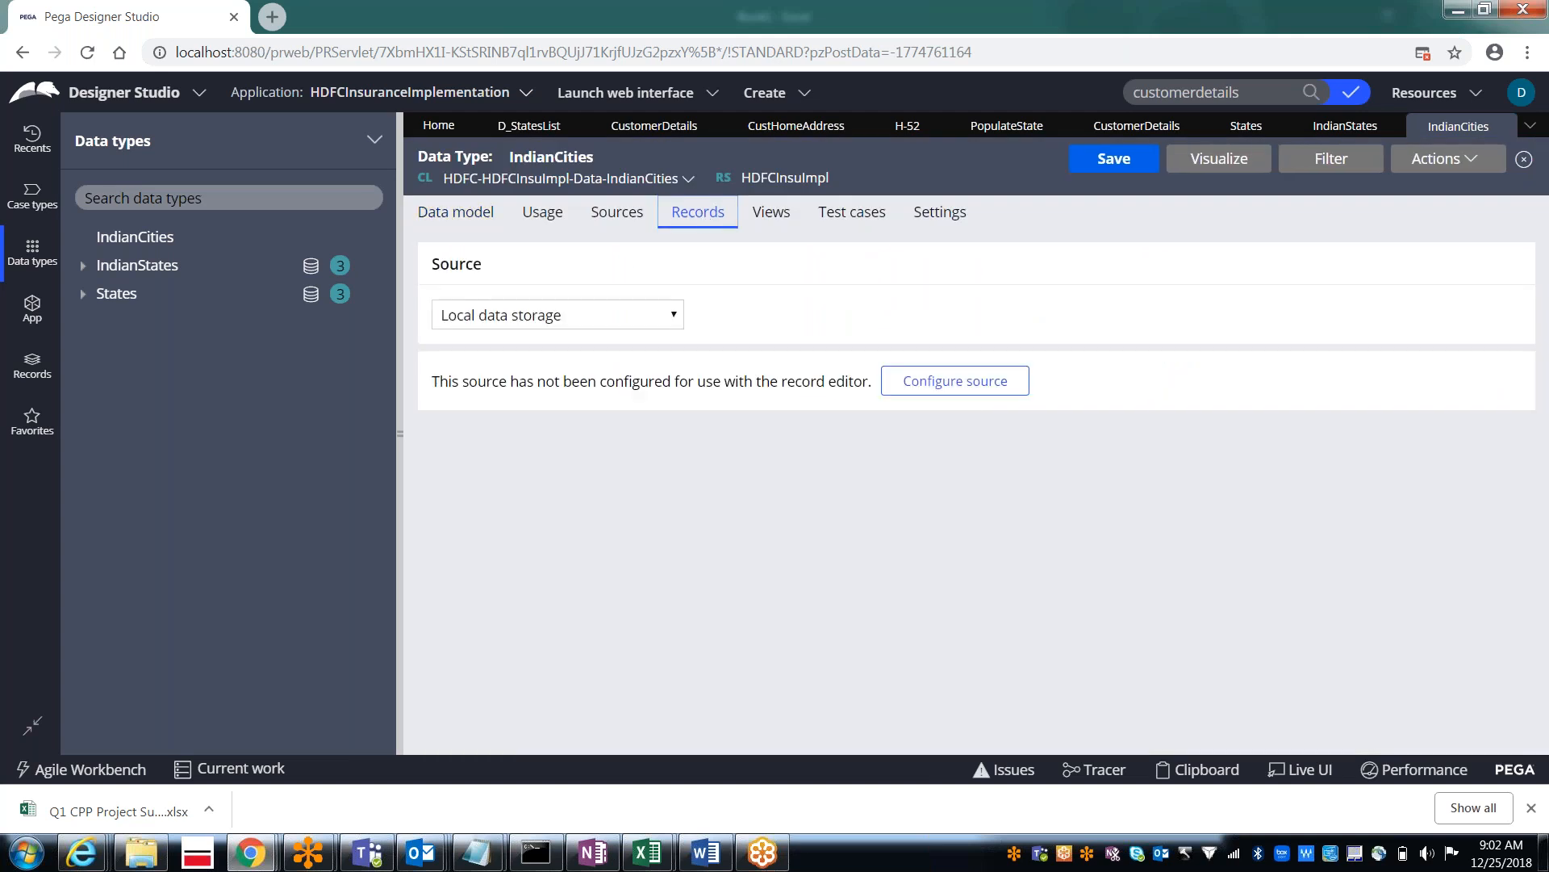
click(955, 392)
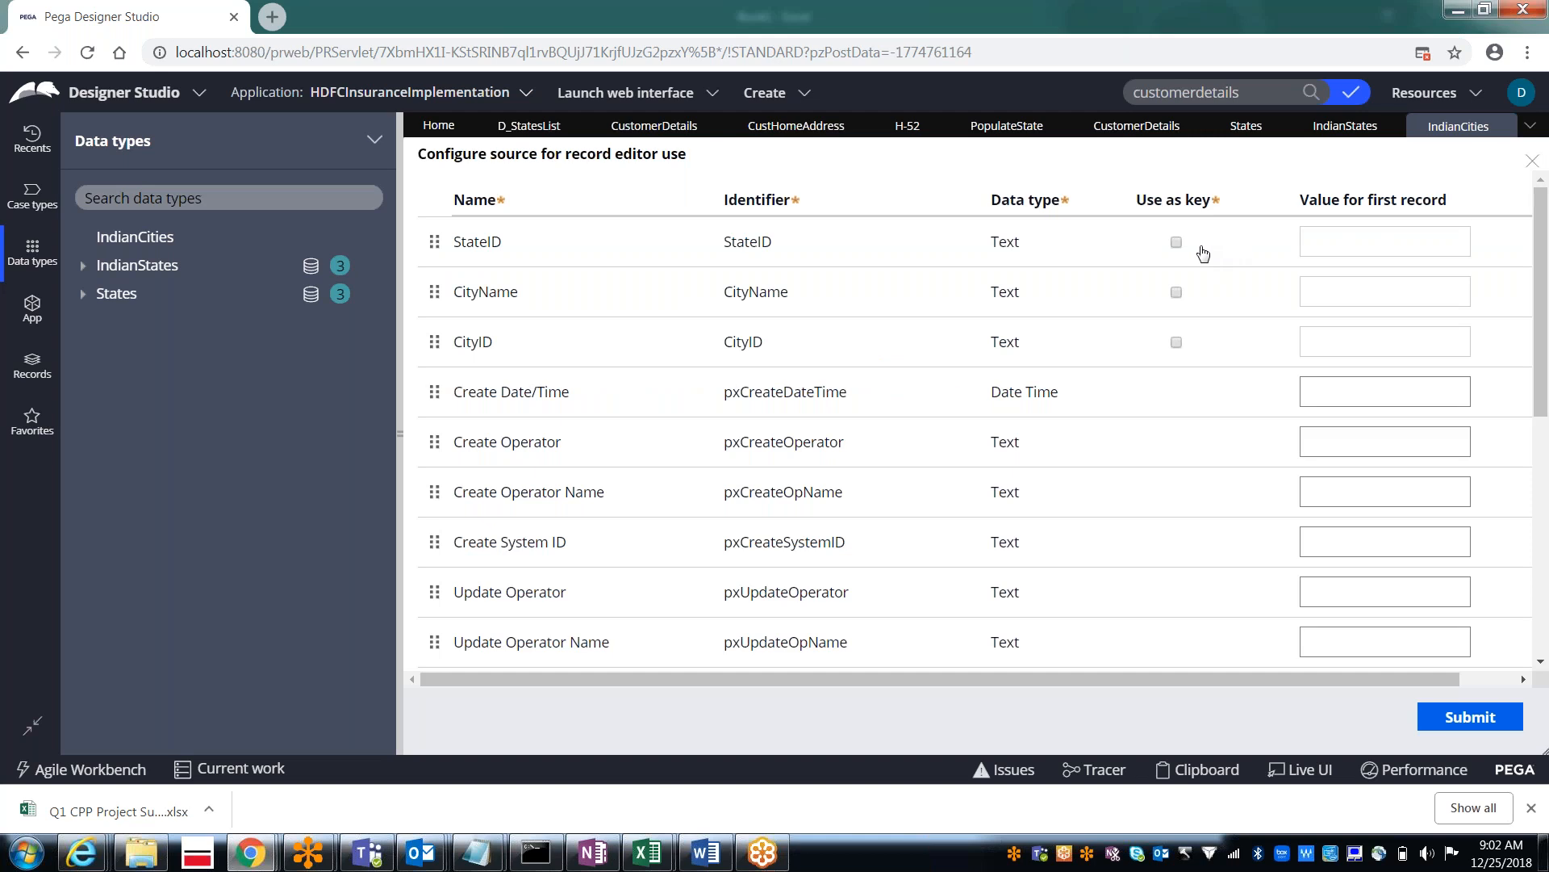
click(1176, 343)
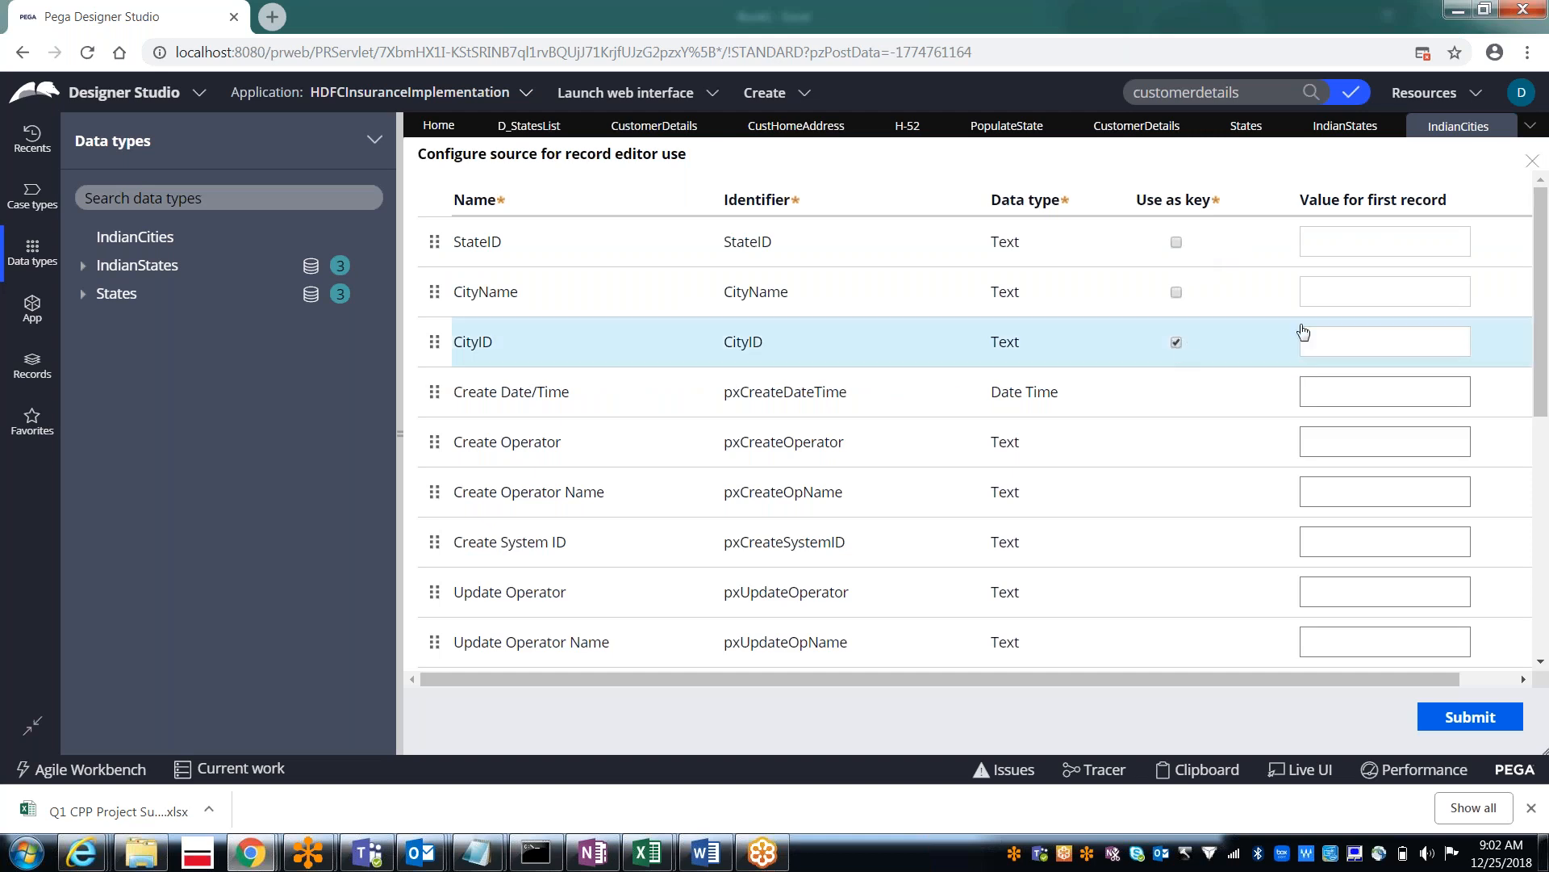
click(1319, 338)
key(alt+Tab)
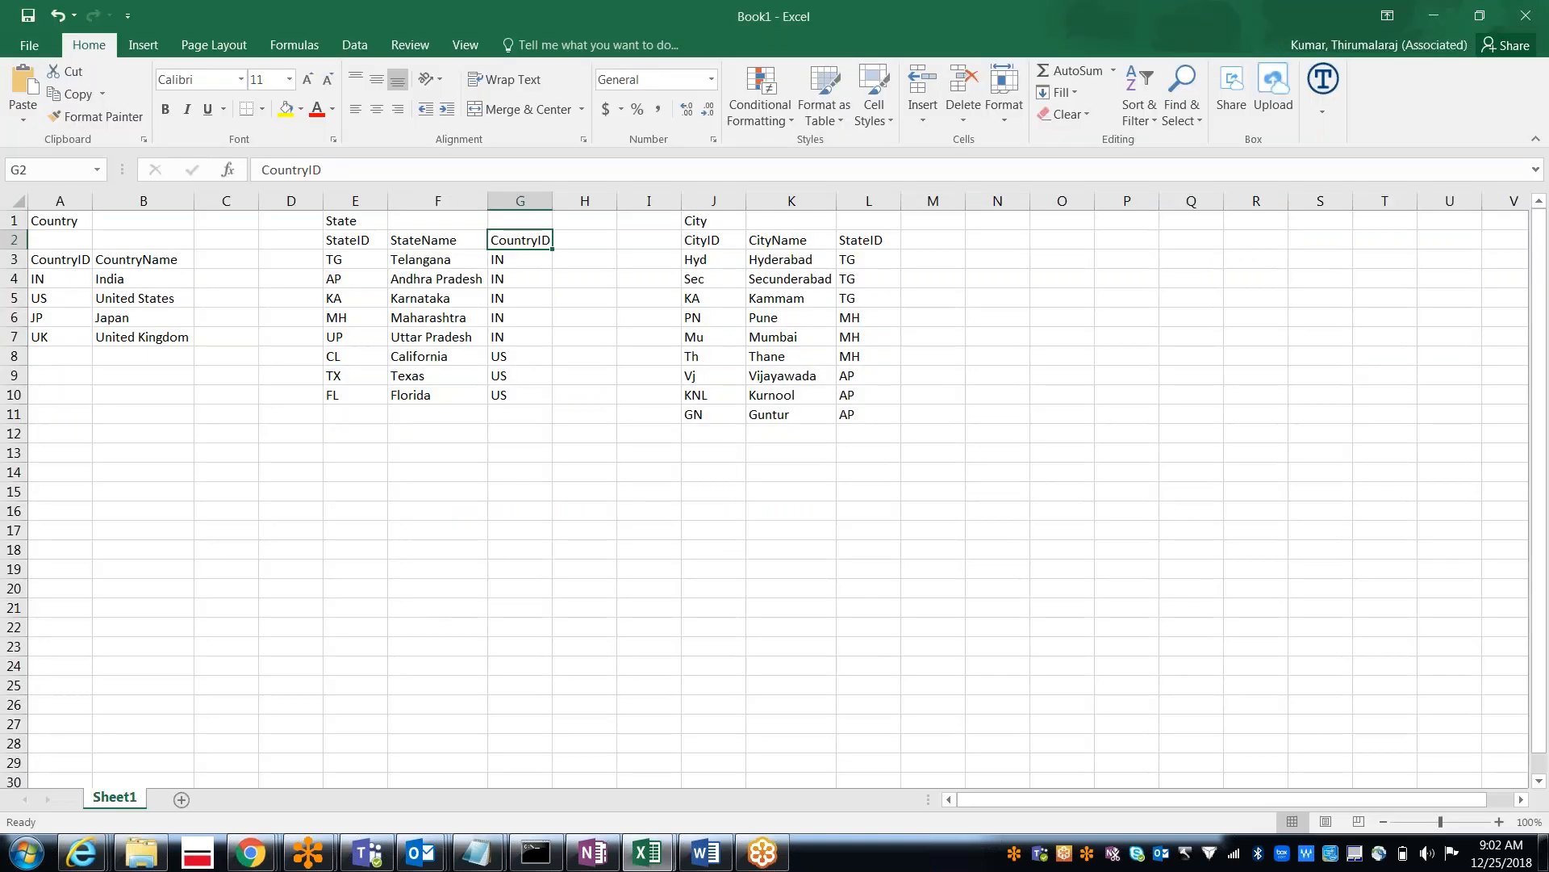
key(alt+Tab)
text(h)
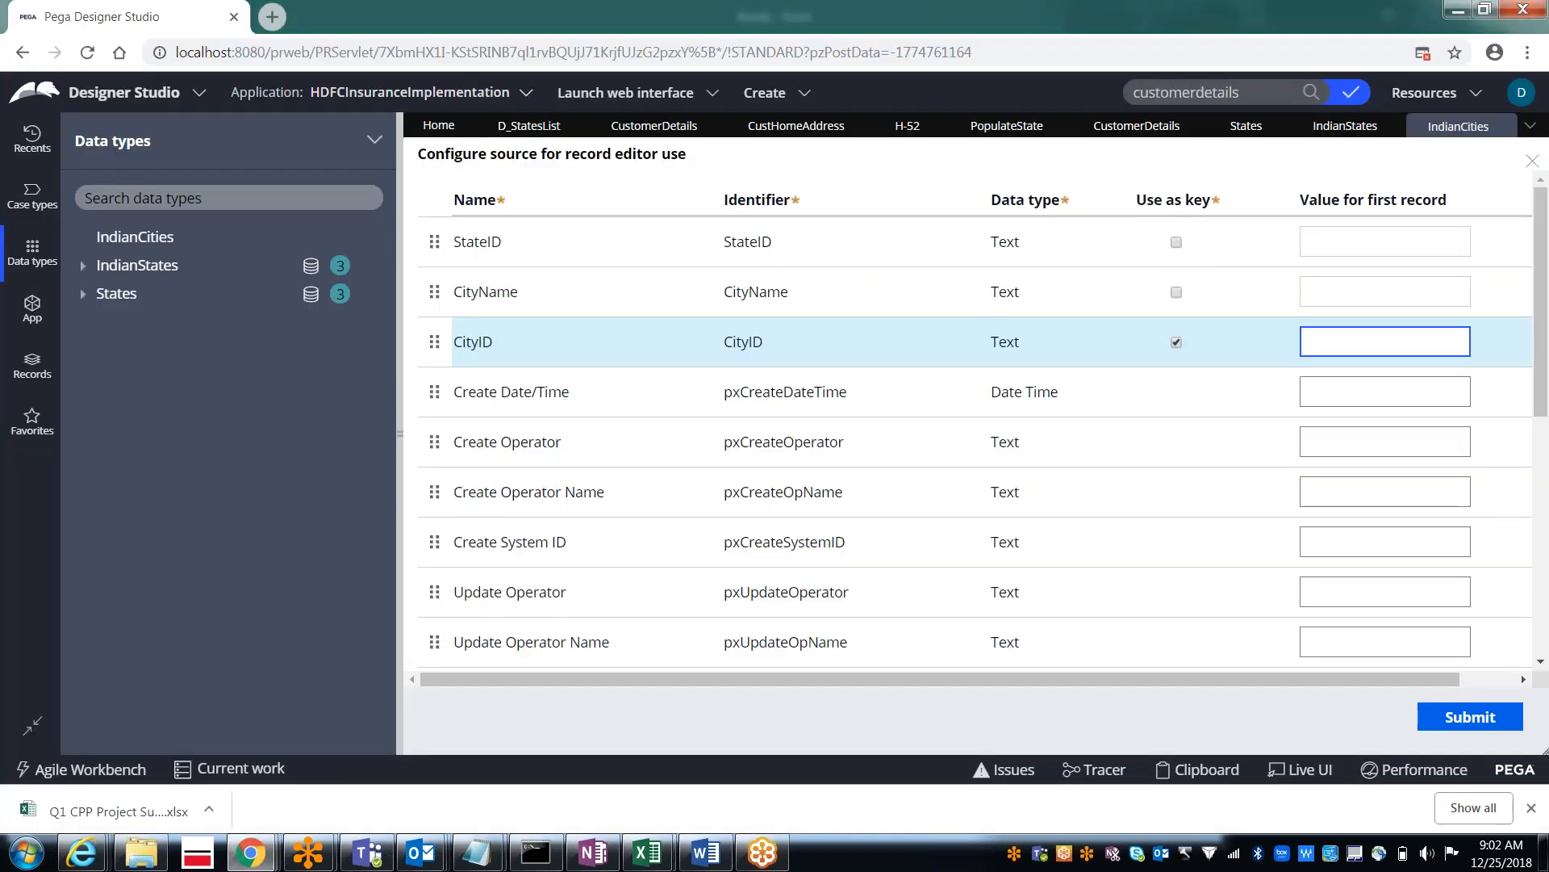
text(HYD)
Step: Set the first record's CityName to Hyderabad and StateID to TG, consulting the IndianStates records
click(1335, 139)
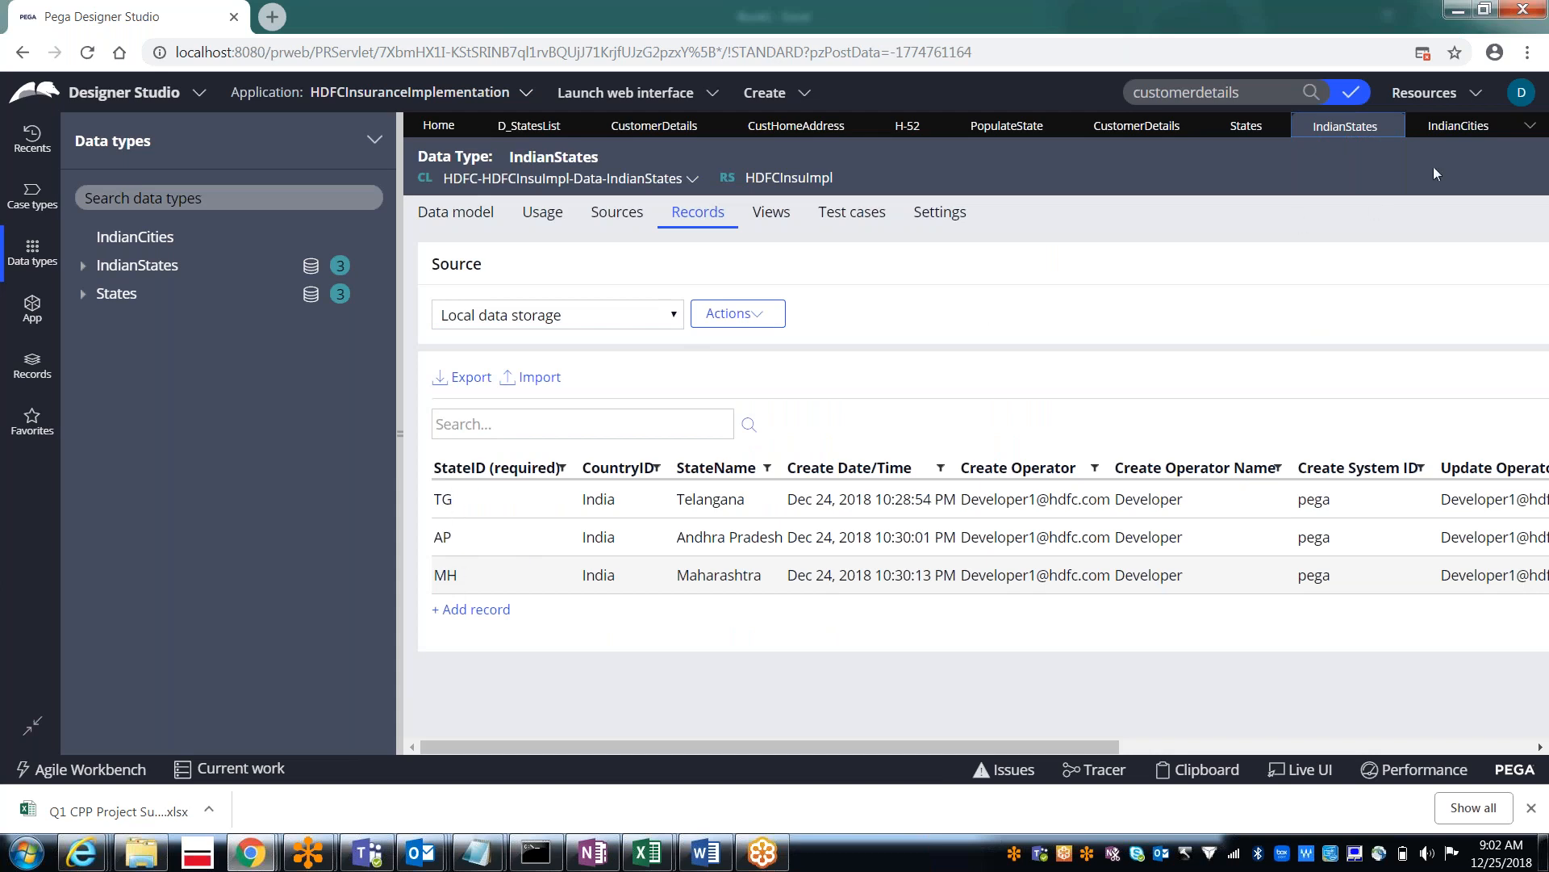
click(1443, 134)
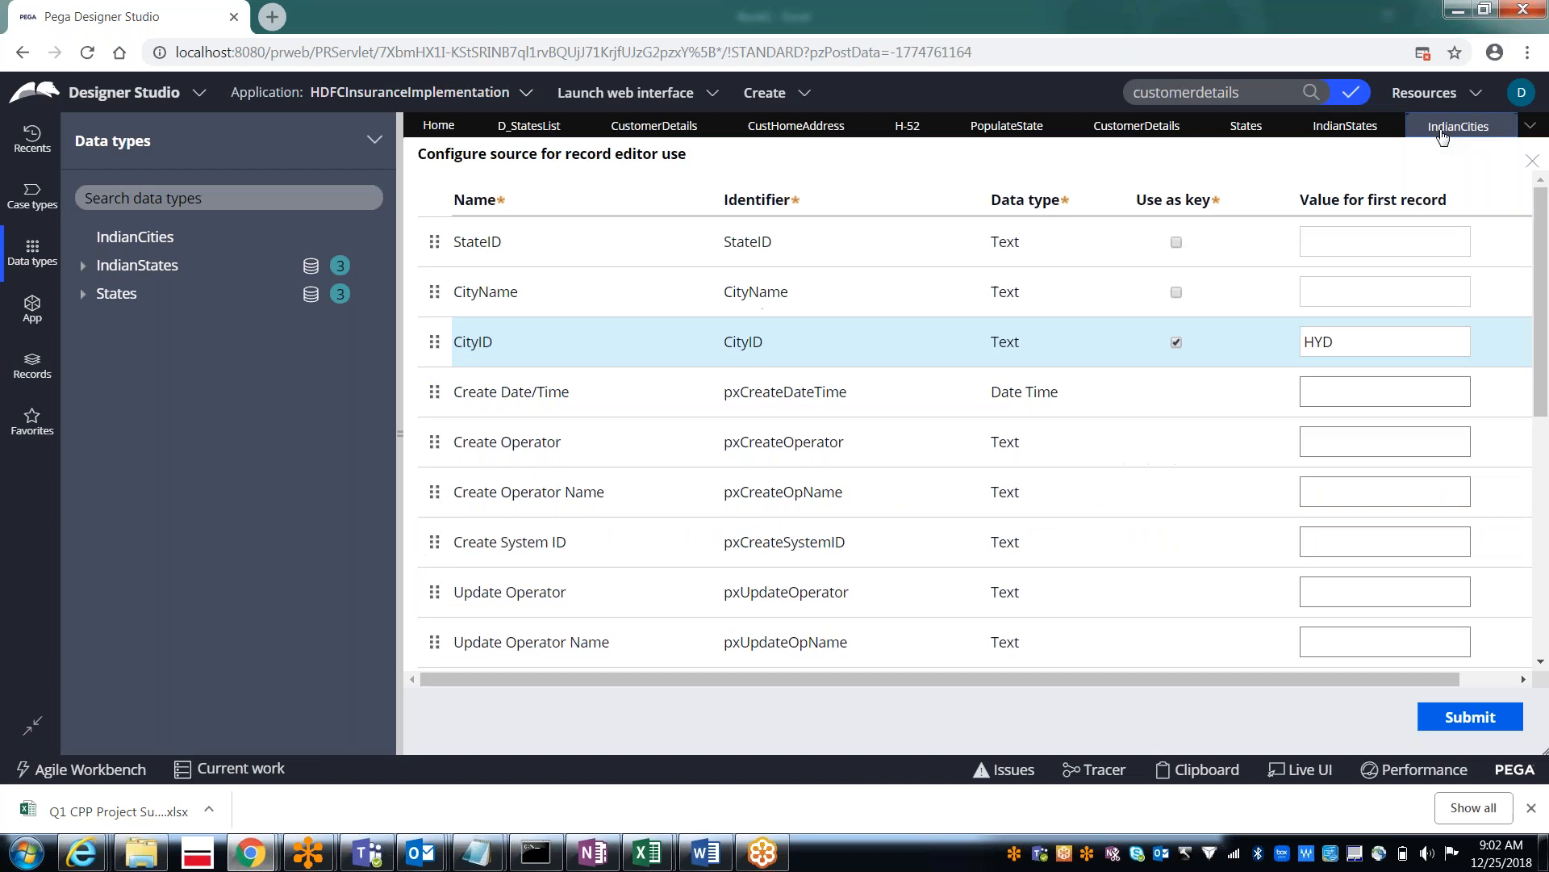
click(1324, 341)
key(shift+Tab)
key(shift+Tab)
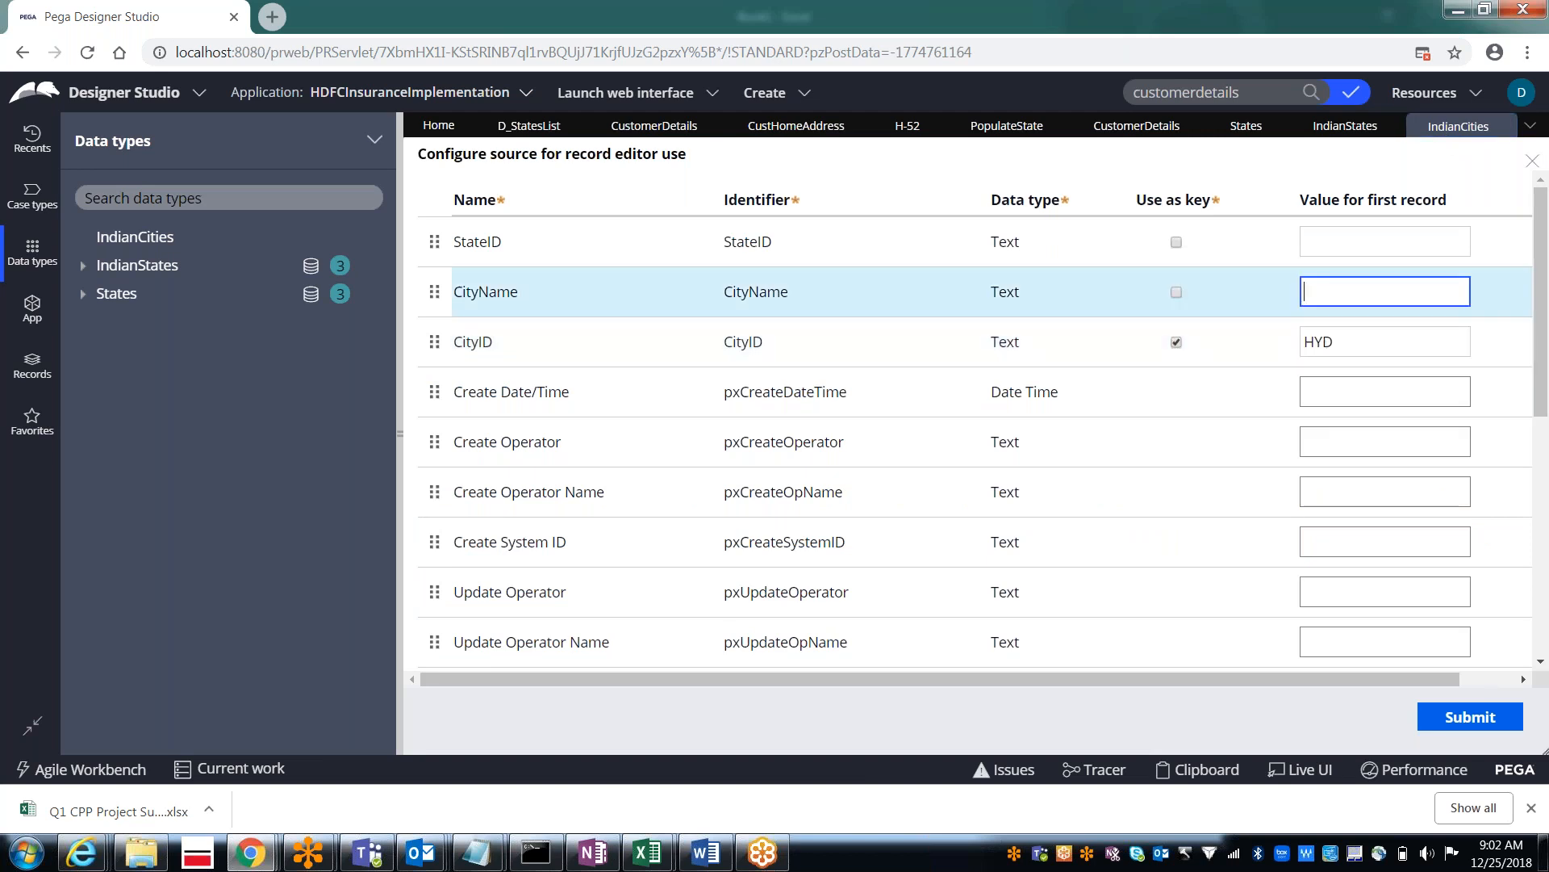
text(Hyderabad)
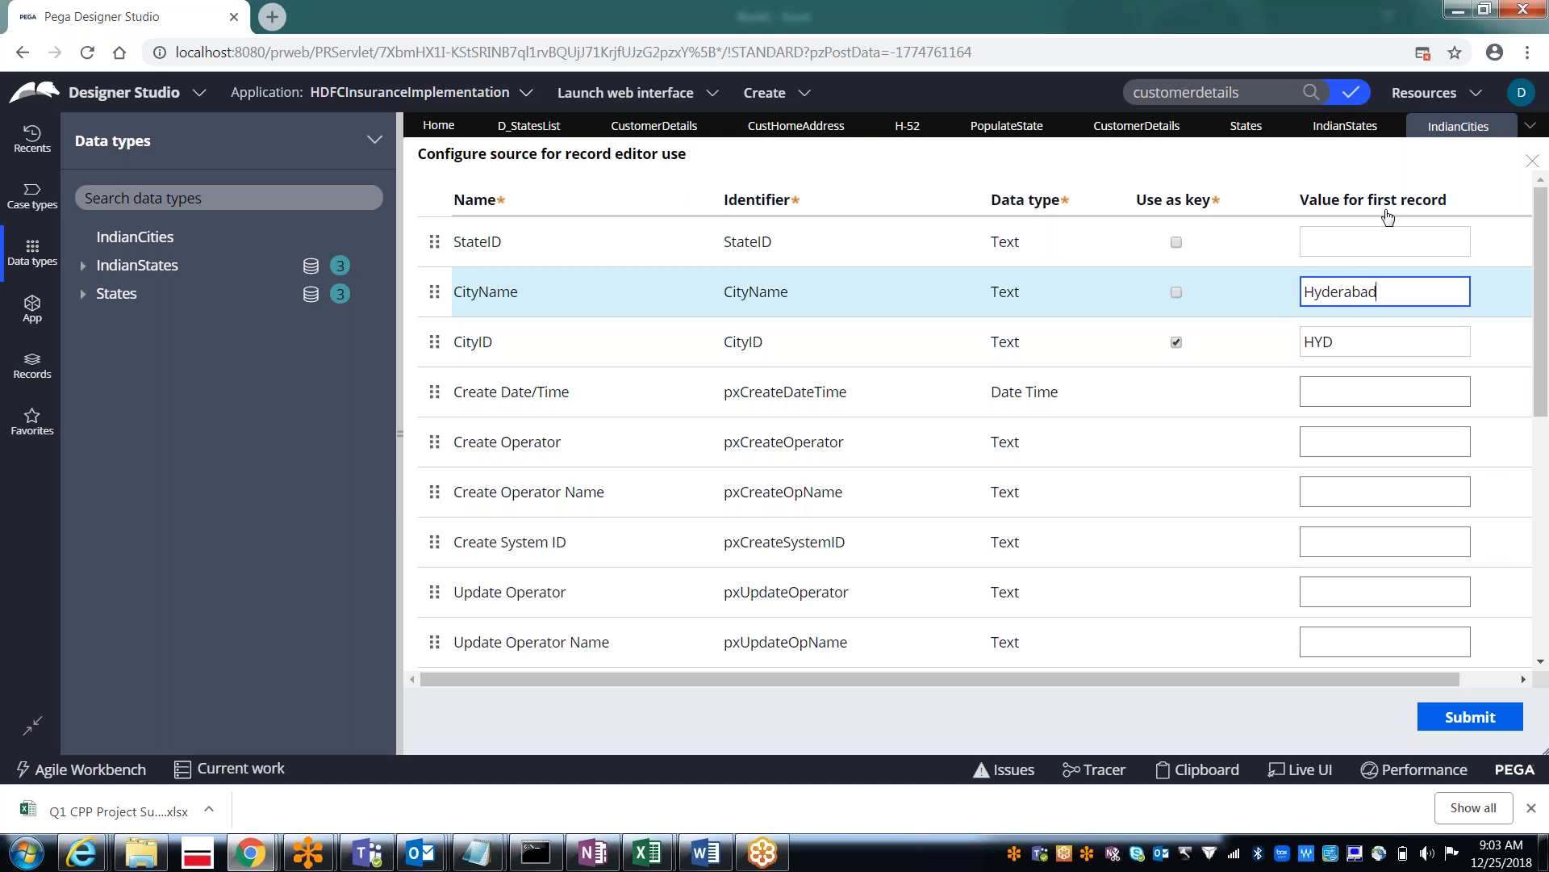
click(1324, 252)
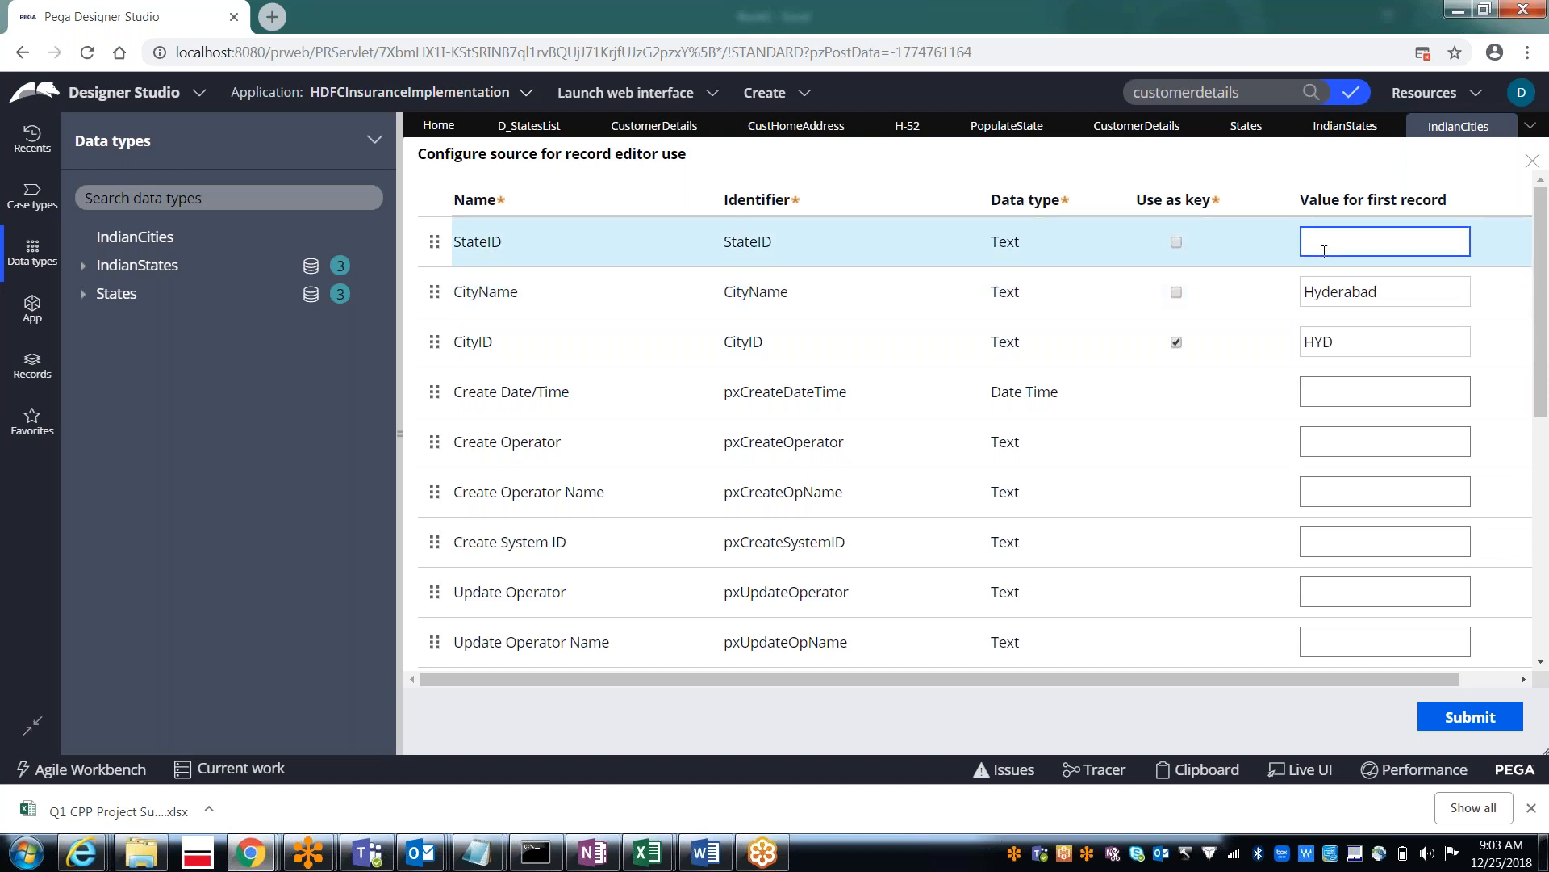
text(TG)
Step: Check the first record's StateID against the IndianStates records, then submit the IndianCities source configuration and close its review
click(1334, 131)
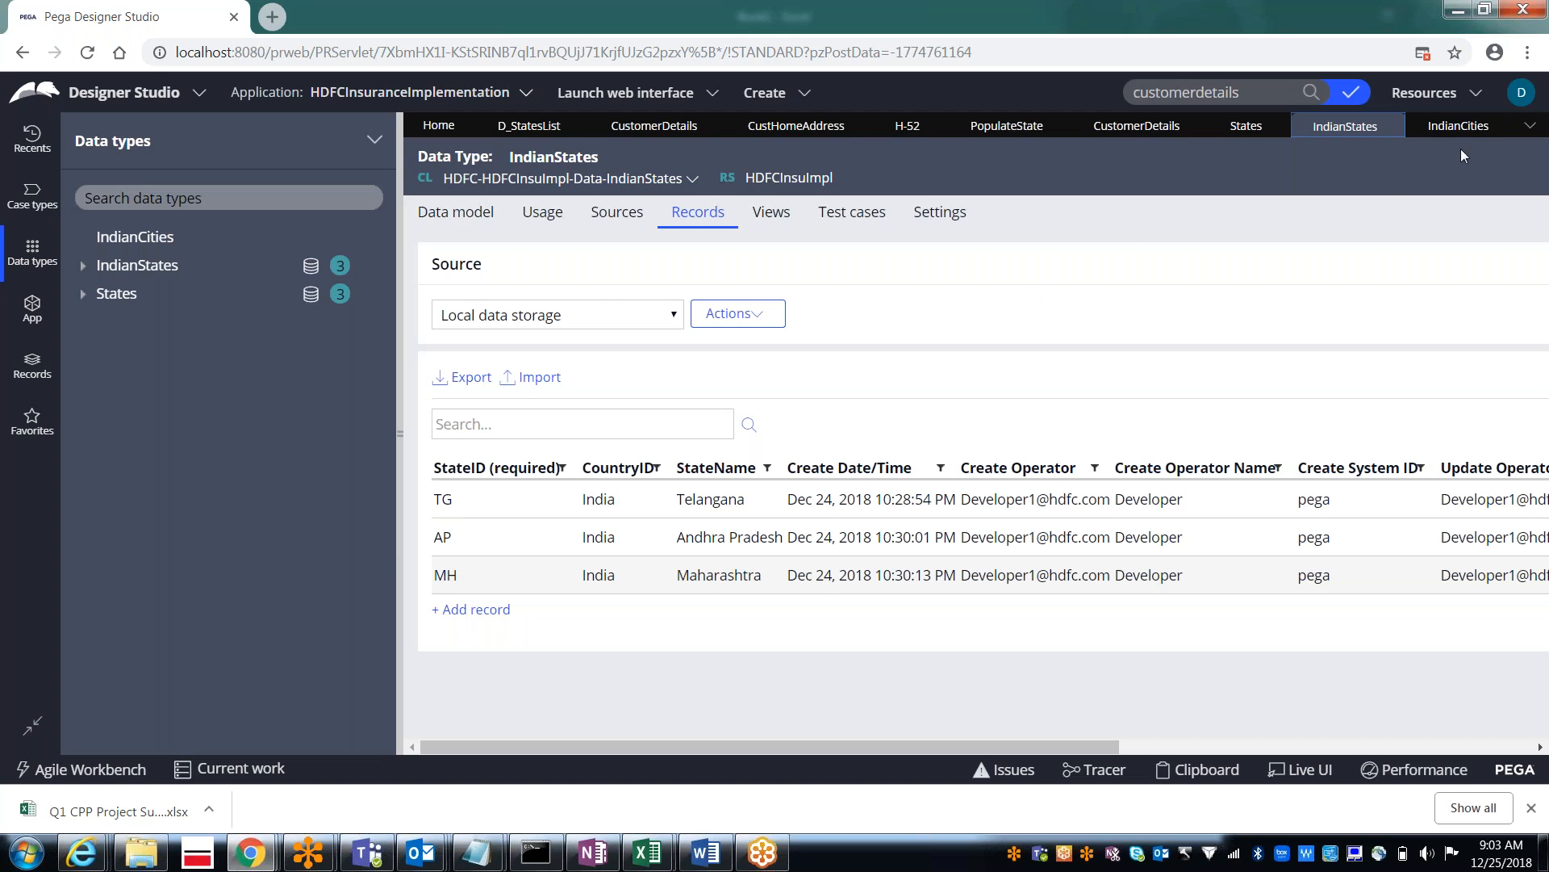
click(1452, 127)
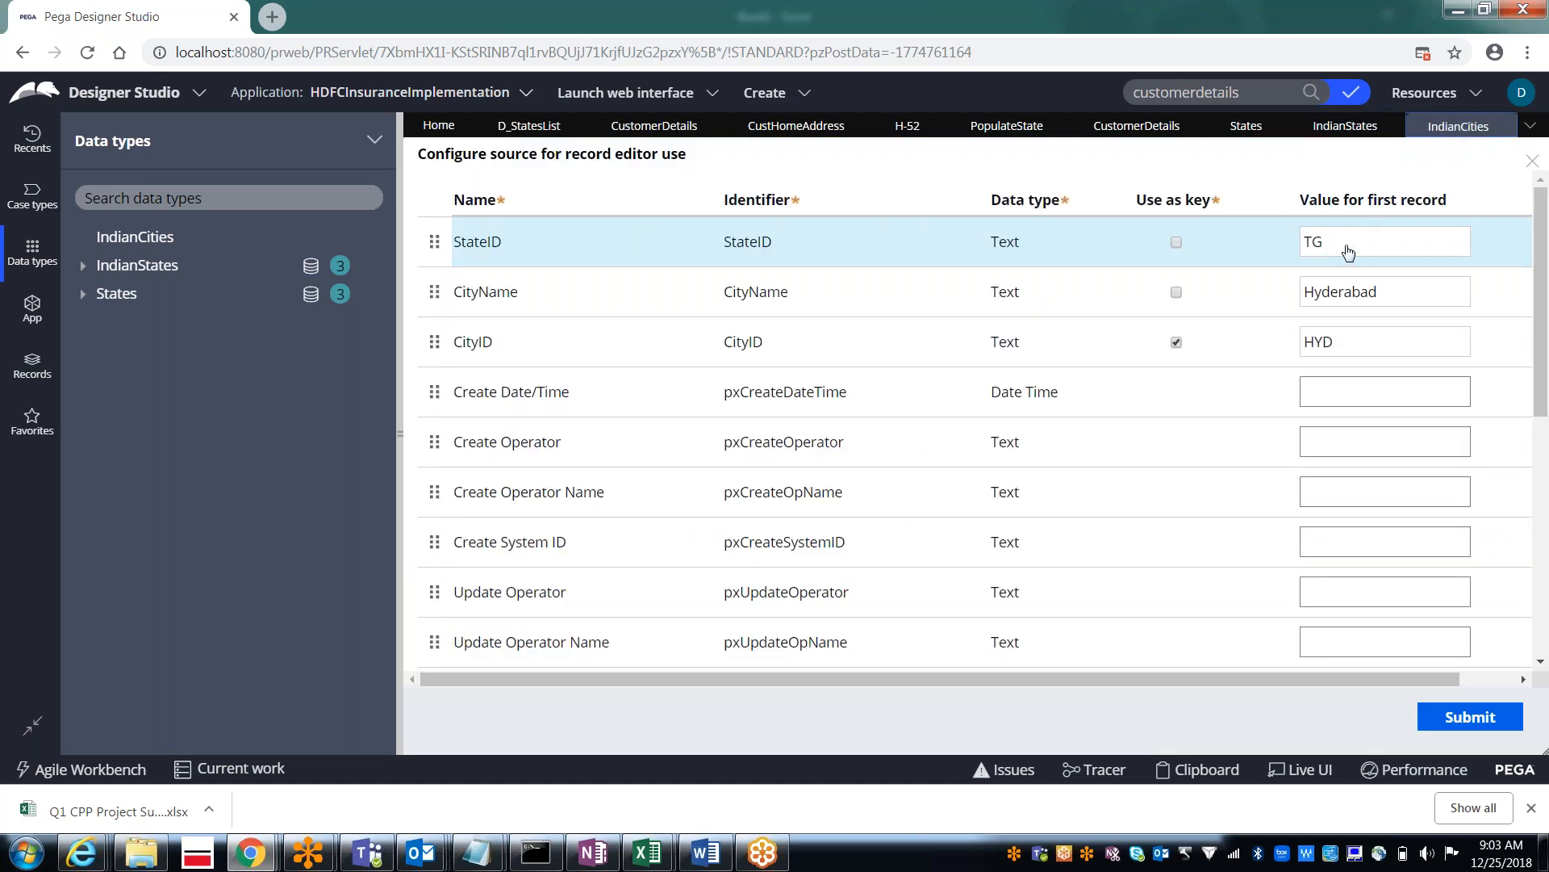
click(1348, 250)
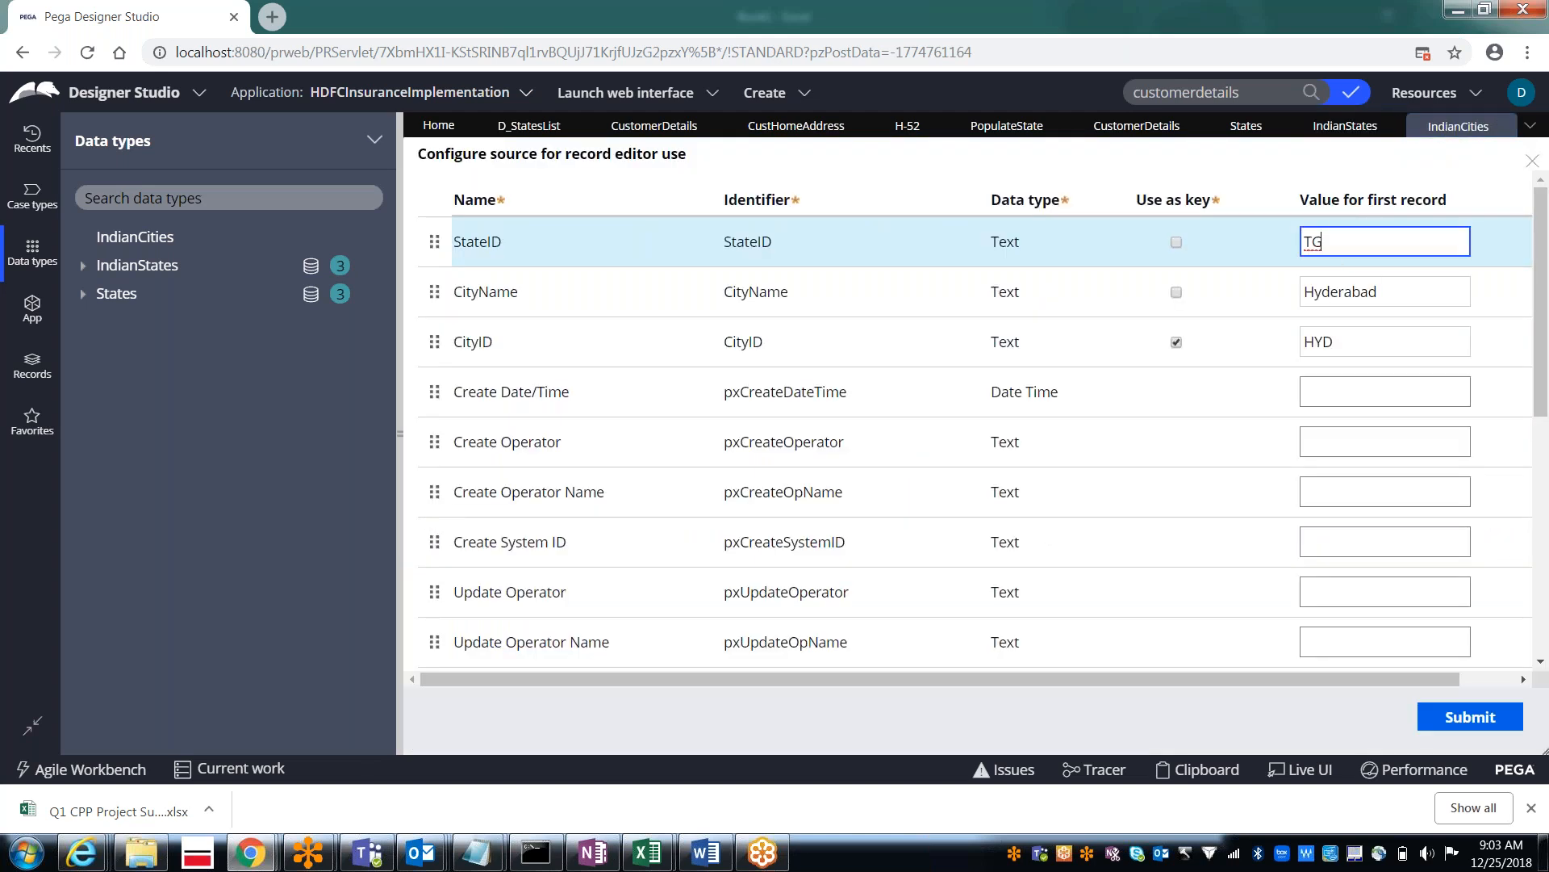
click(1482, 720)
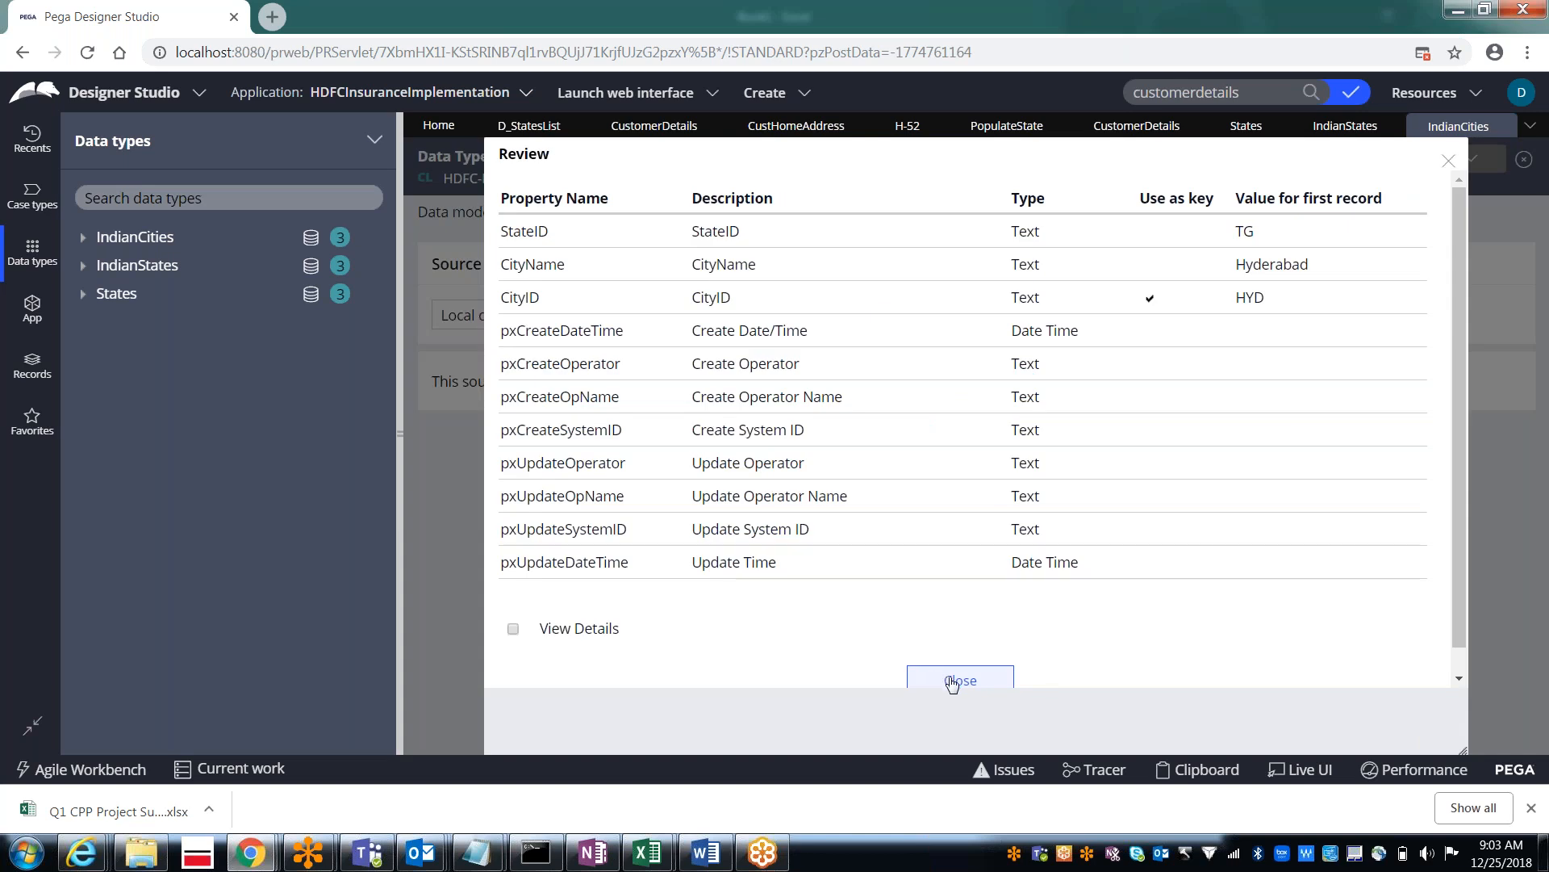
click(952, 682)
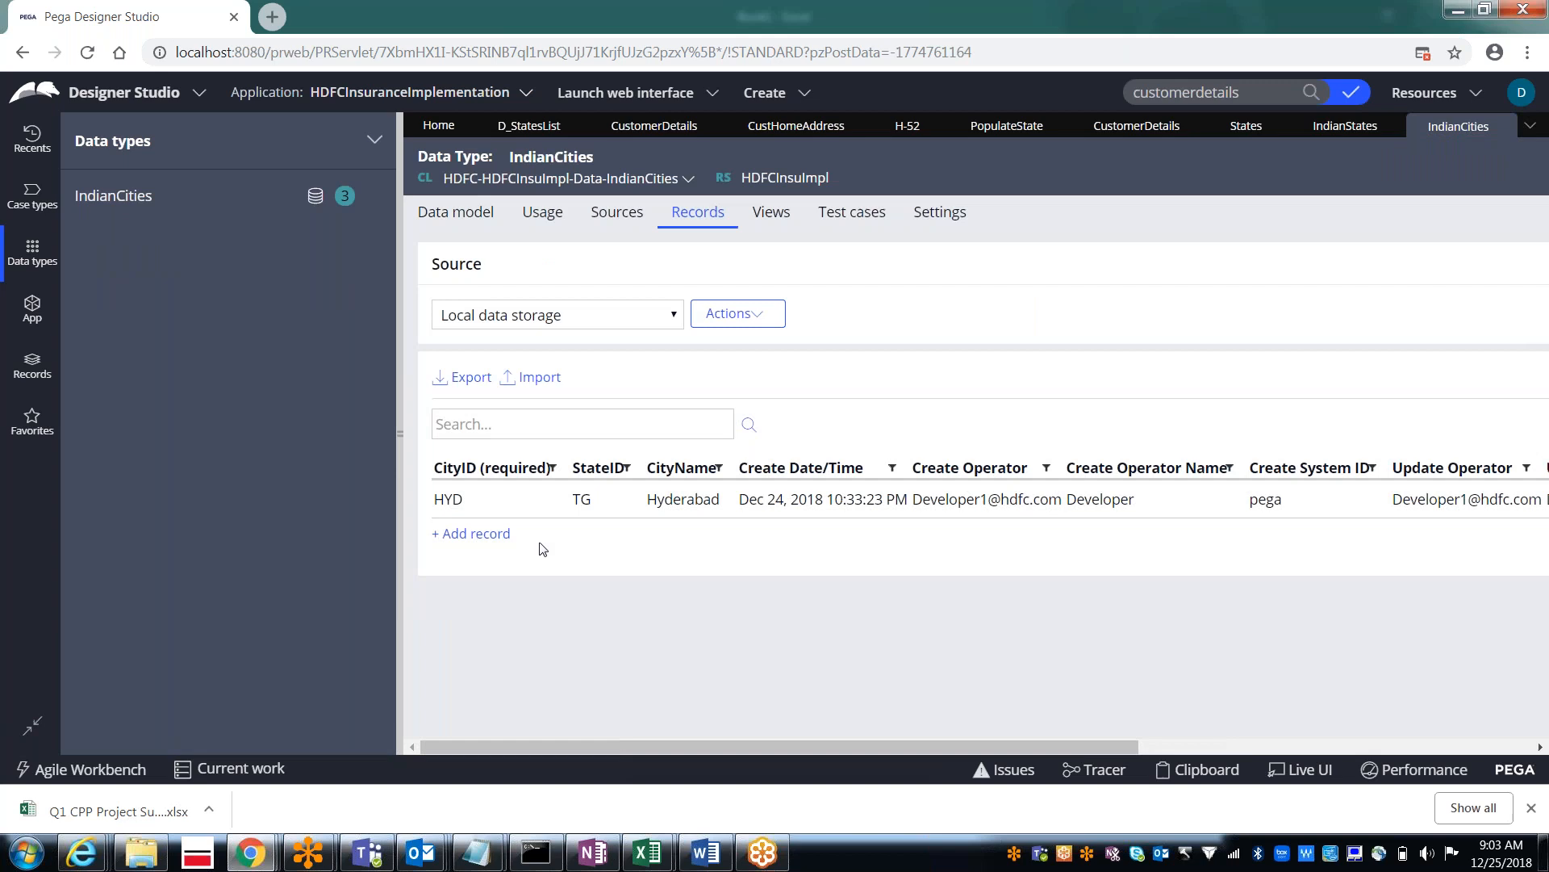
Step: Add an IndianCities record with CityID SEC, StateID TG and CityName Secunderabad
click(477, 536)
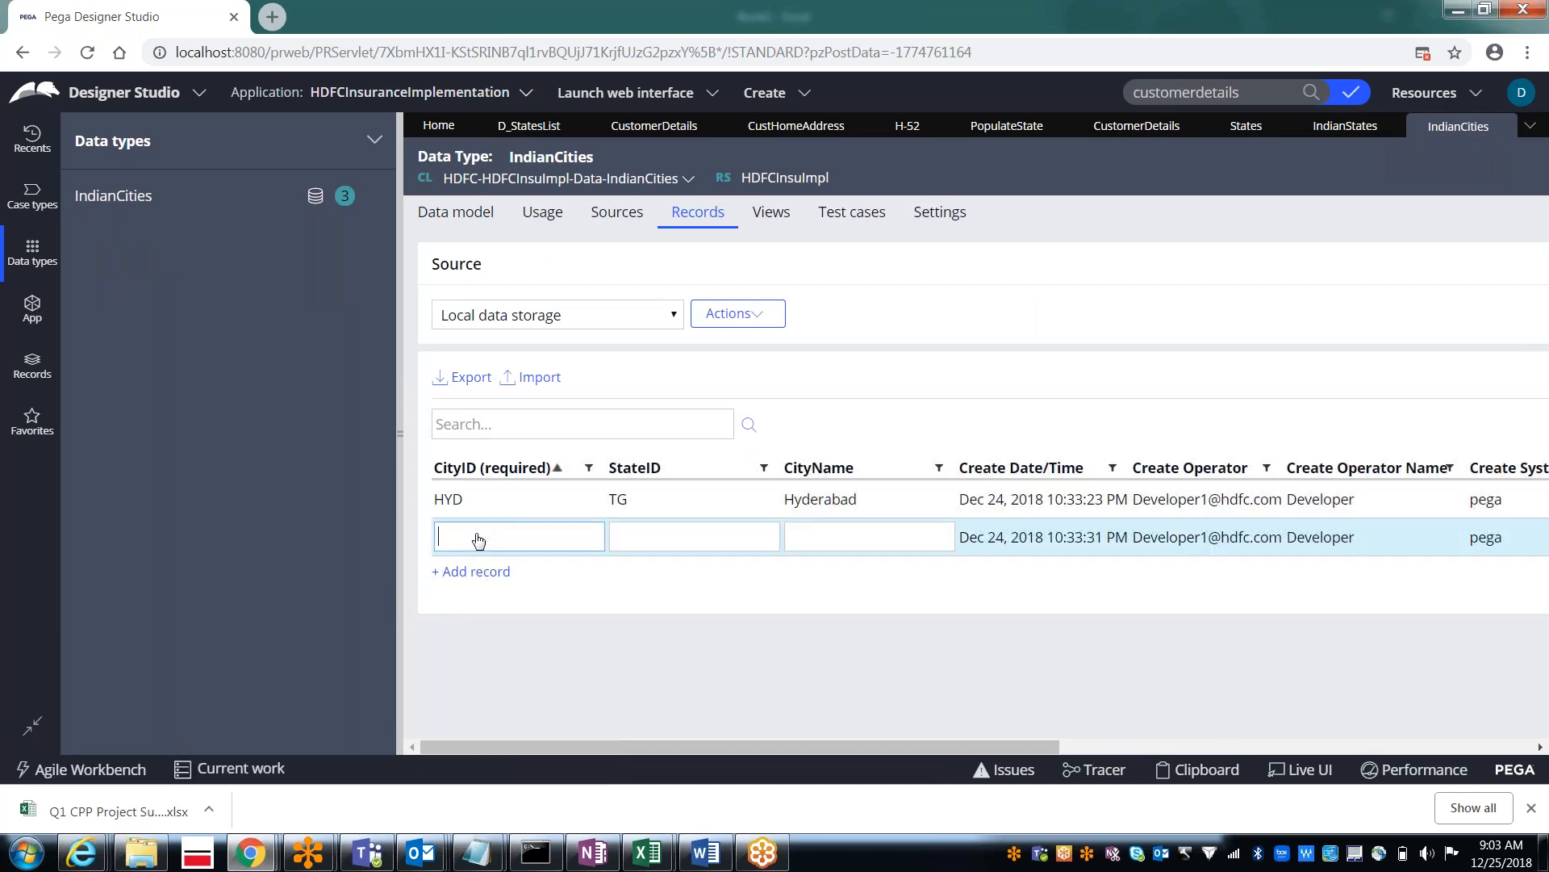
text(SEC)
key(Tab)
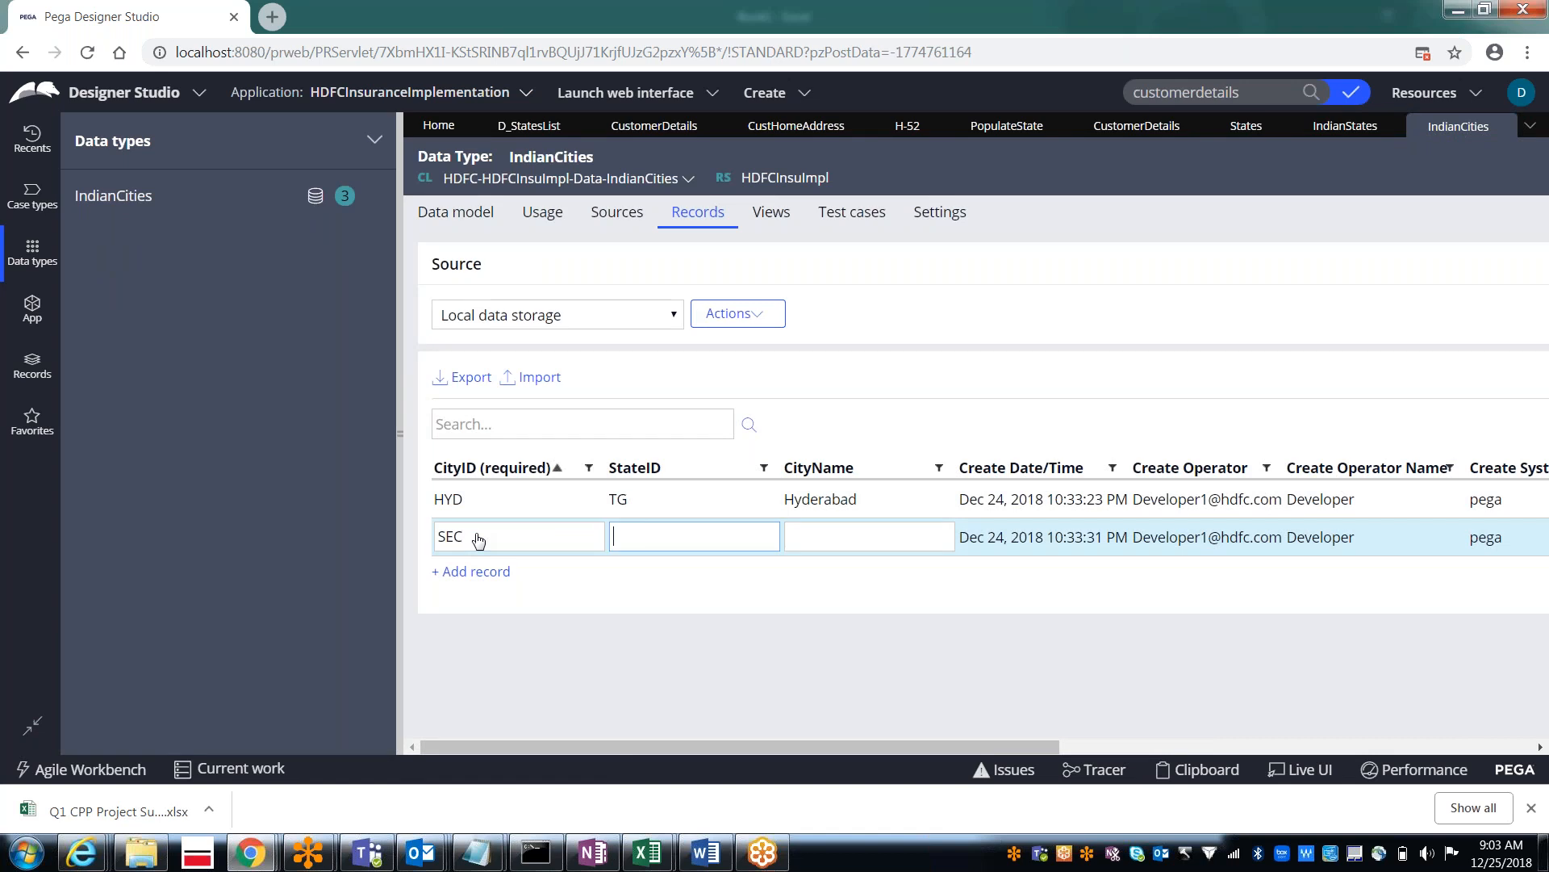
text(TG)
key(Tab)
text(Secunderabad)
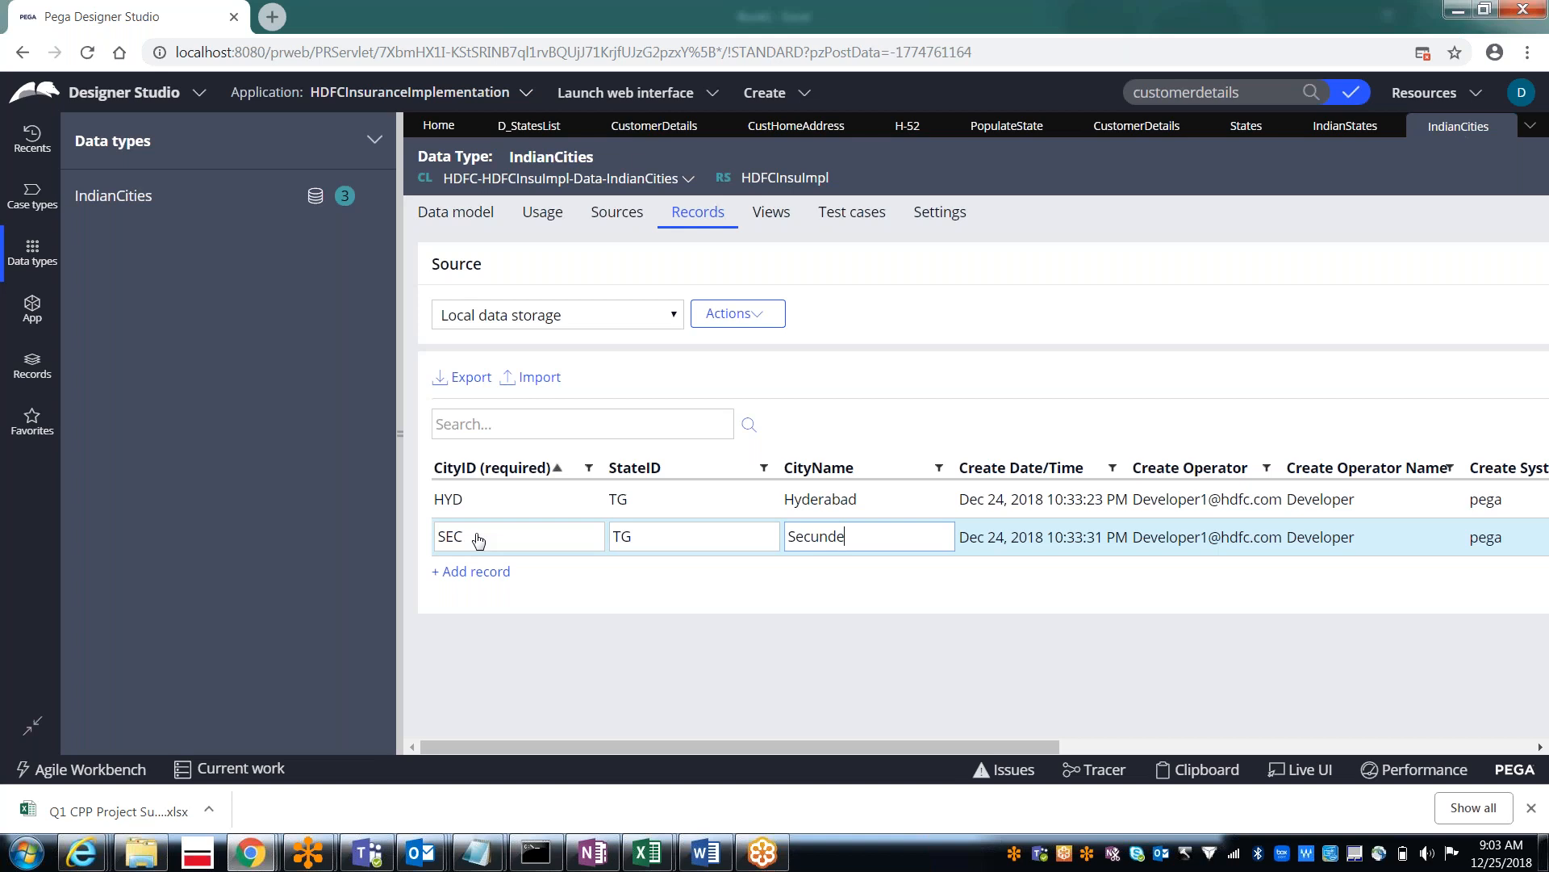
Step: Add an IndianCities record with CityID KRNG, StateID TG and CityName Karimnagar
click(496, 582)
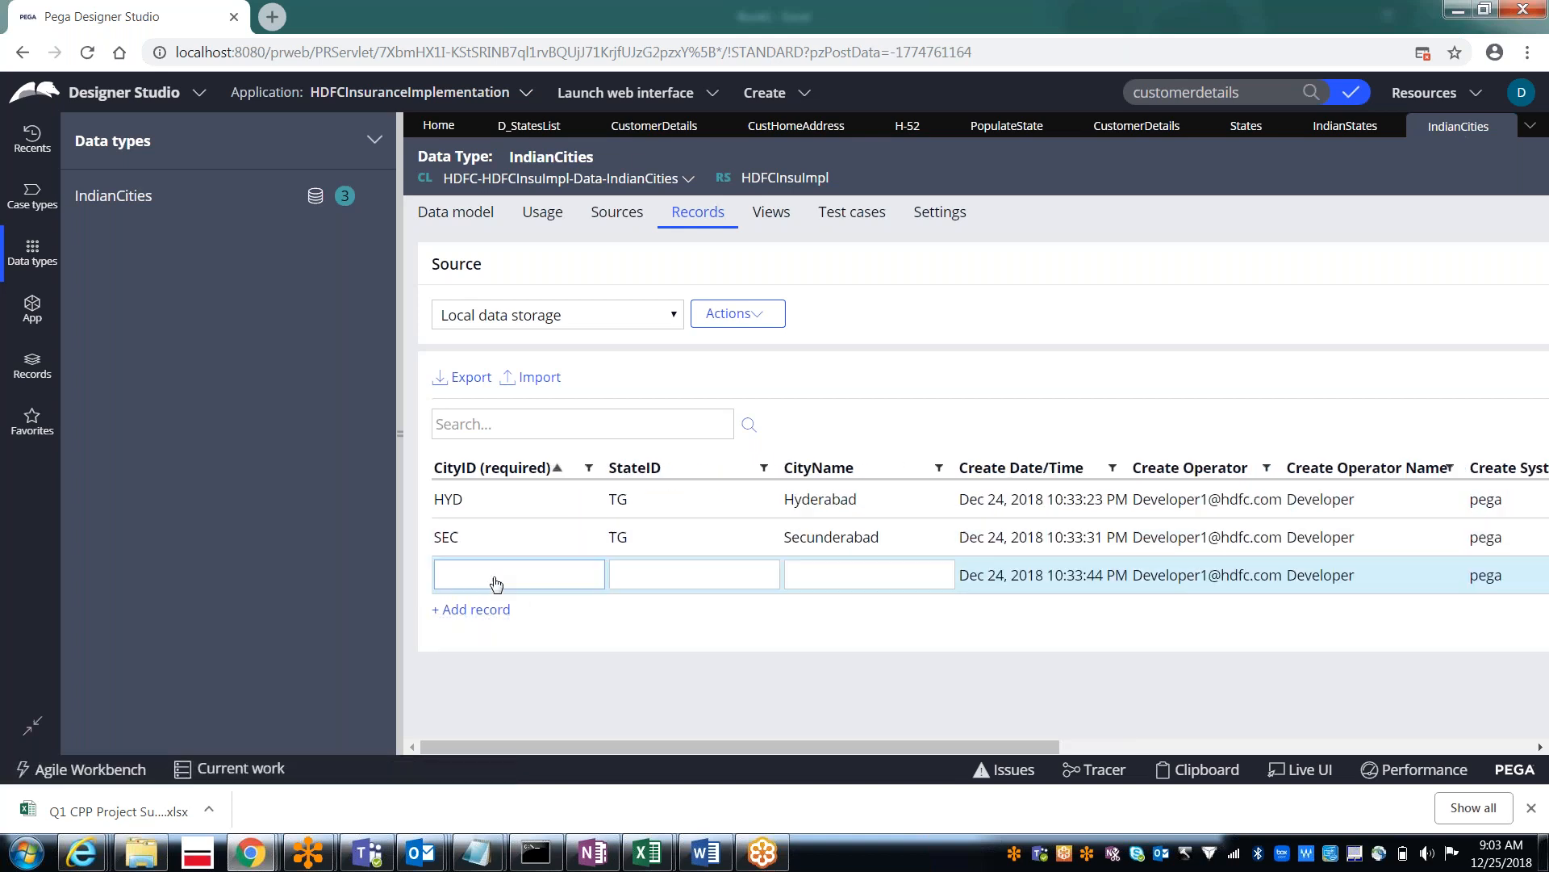
text(KRNG)
key(Tab)
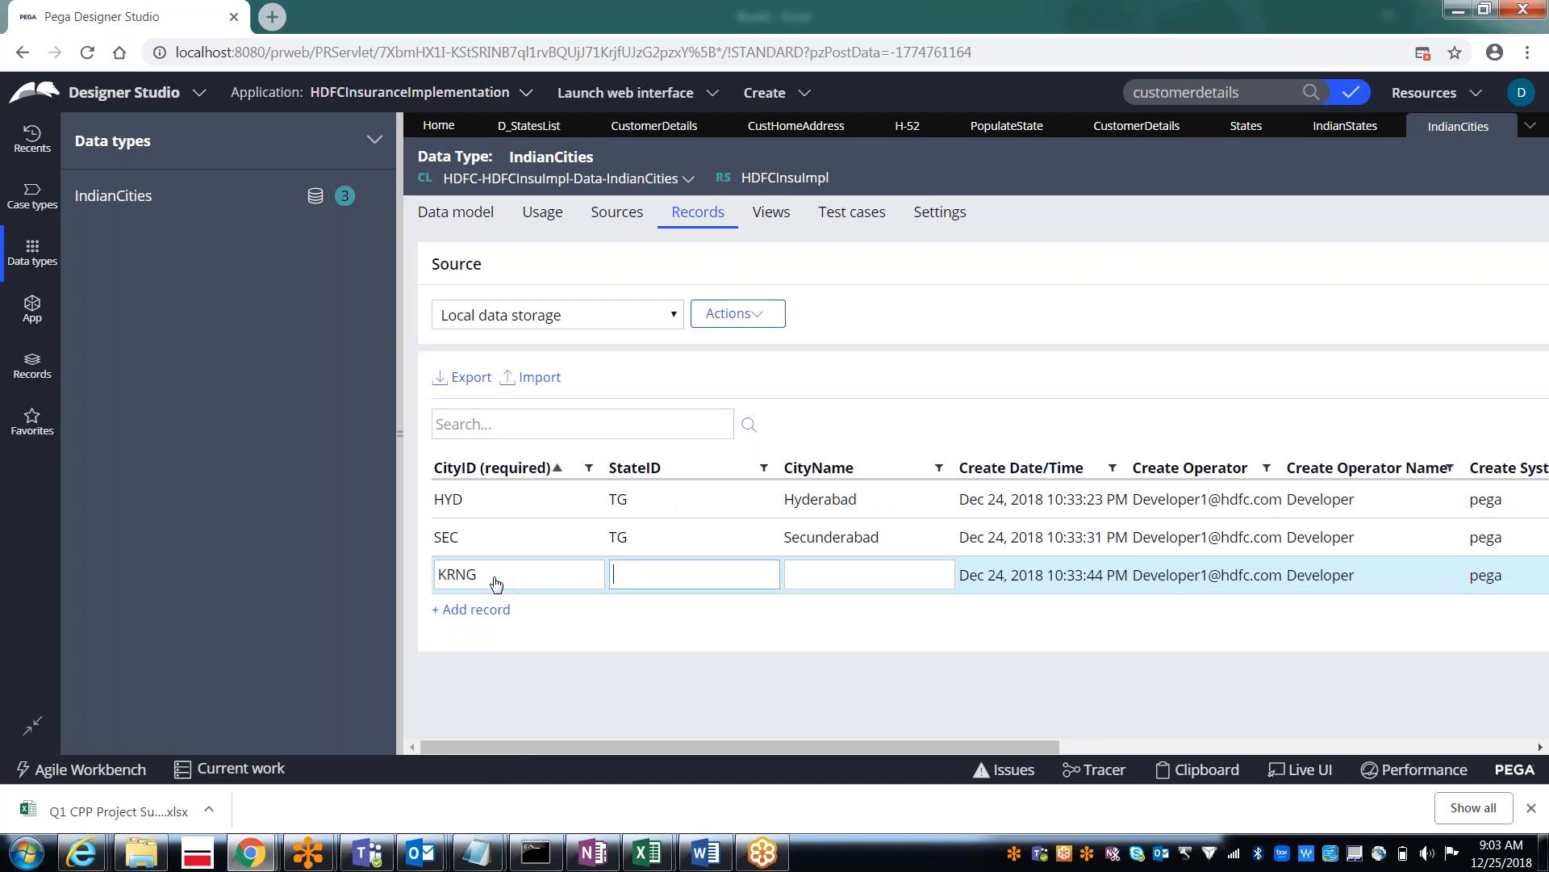
text(TG)
key(Tab)
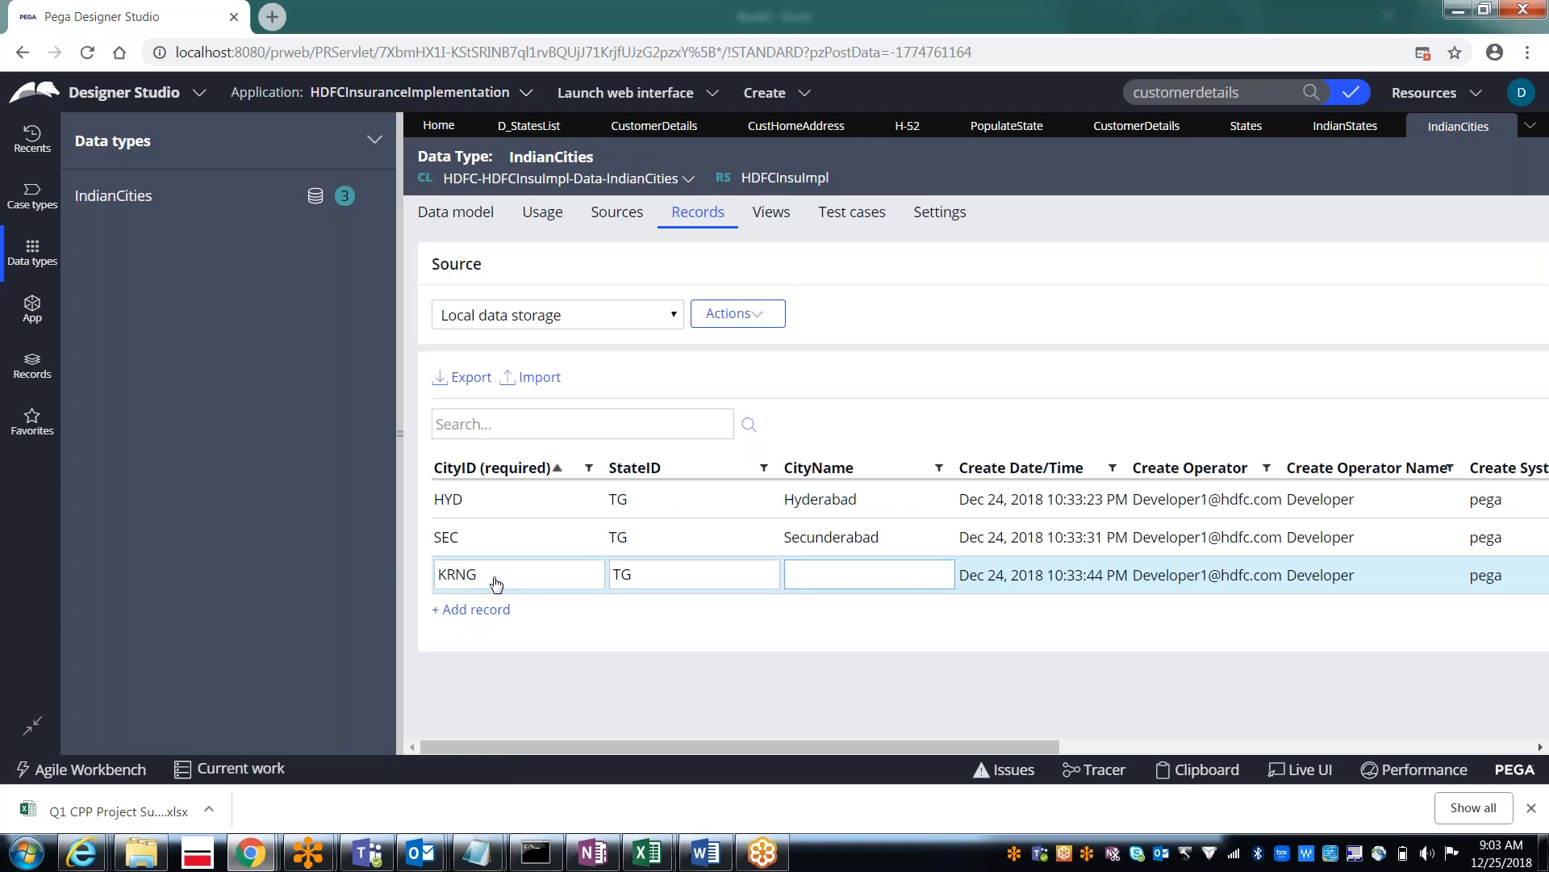
text(Karimnagar)
key(Tab)
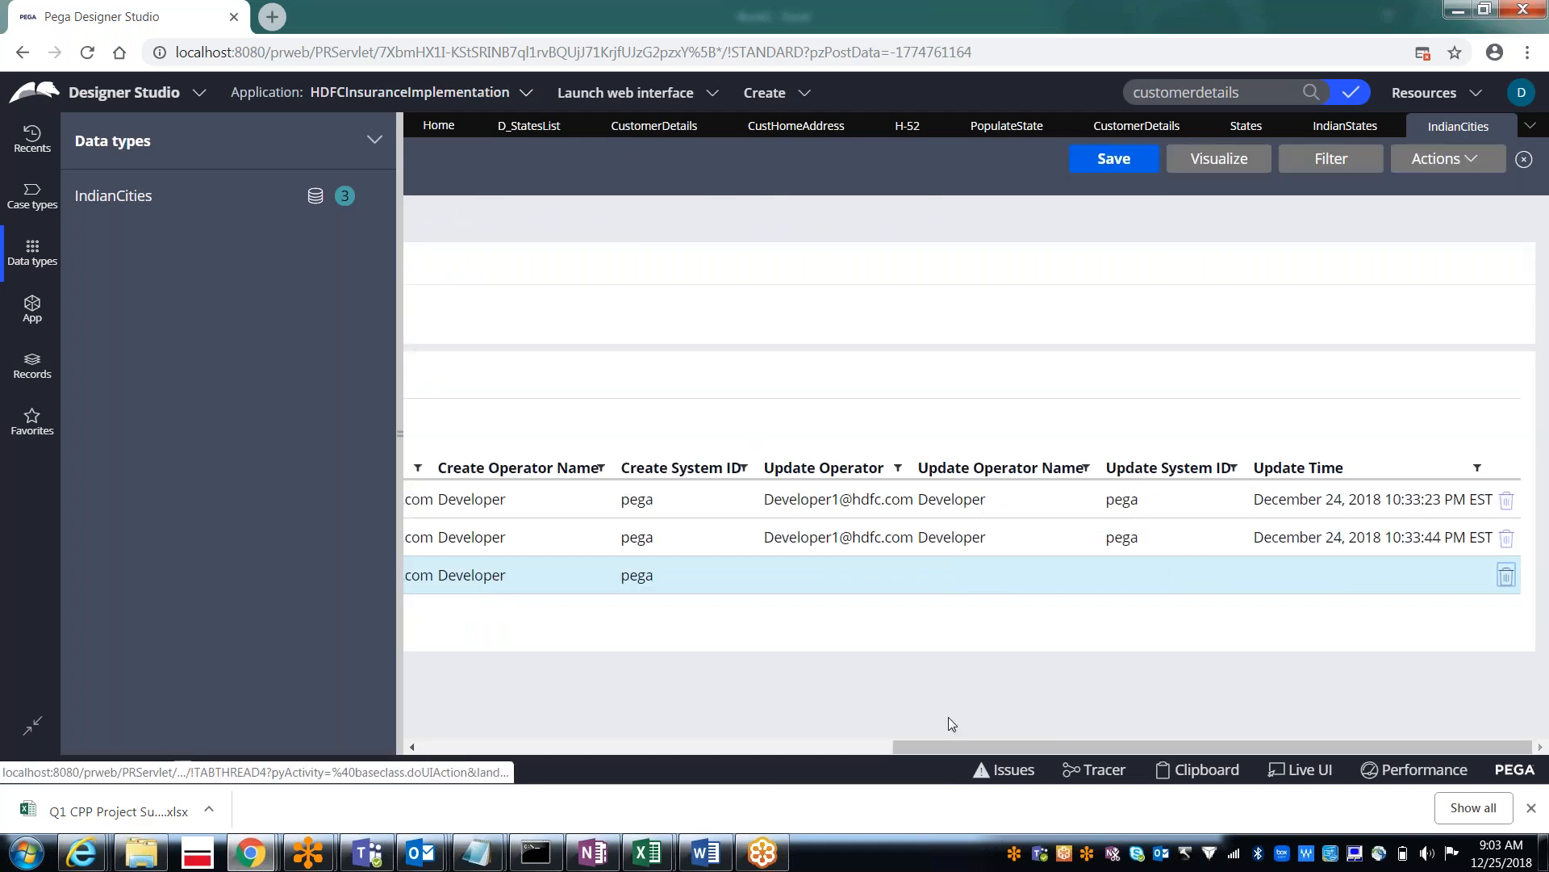
Step: Collapse the explorer to widen the records view and add a city record with CityID VZ, StateID AP and CityName Vizag
drag(839, 730, 370, 680)
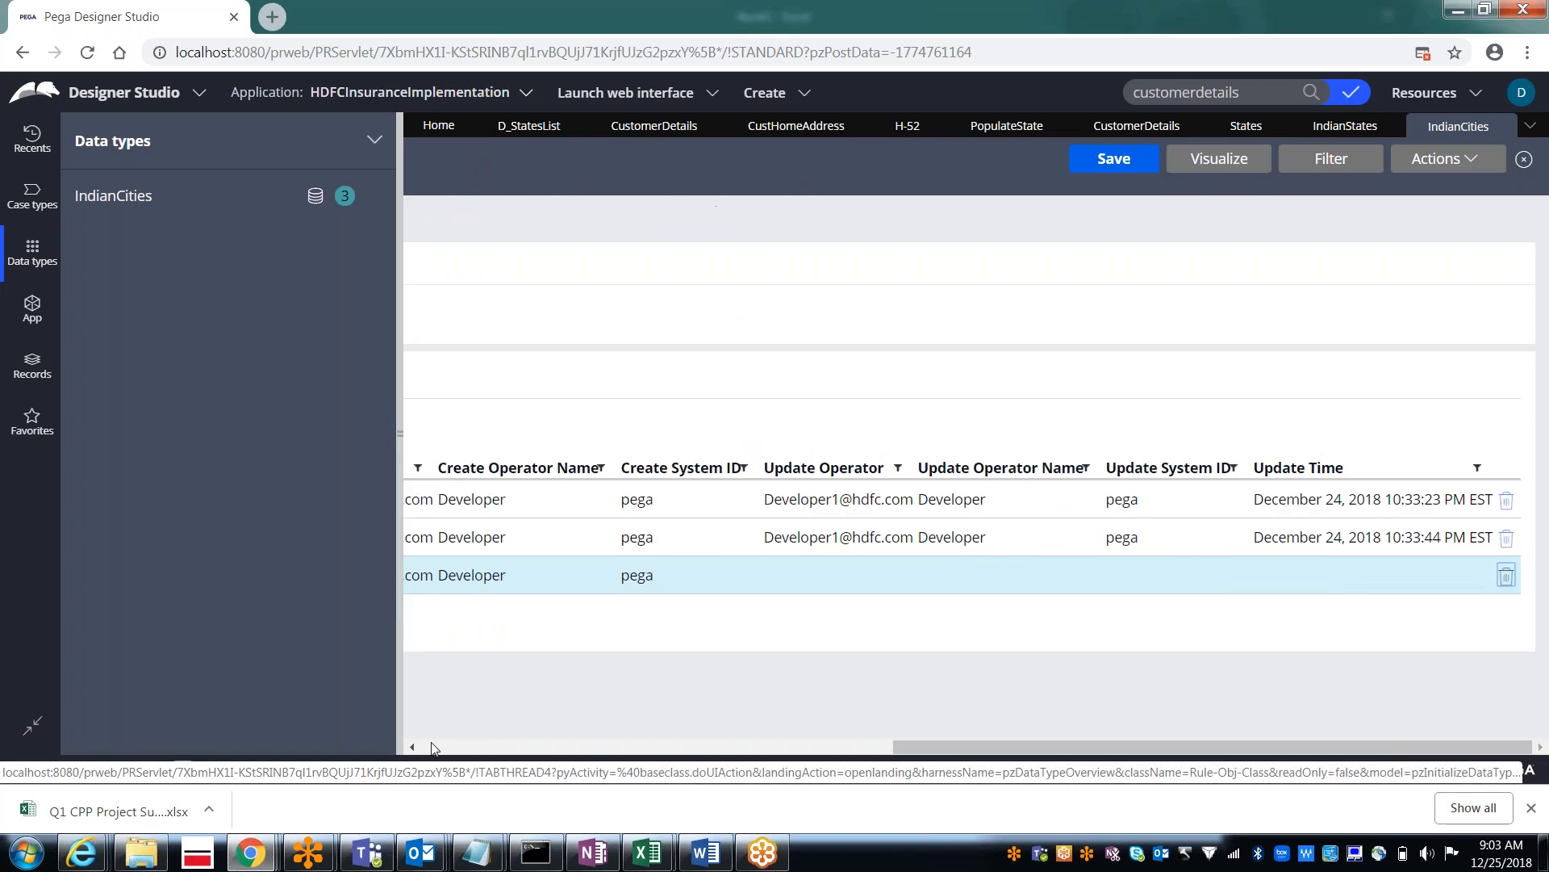
click(432, 743)
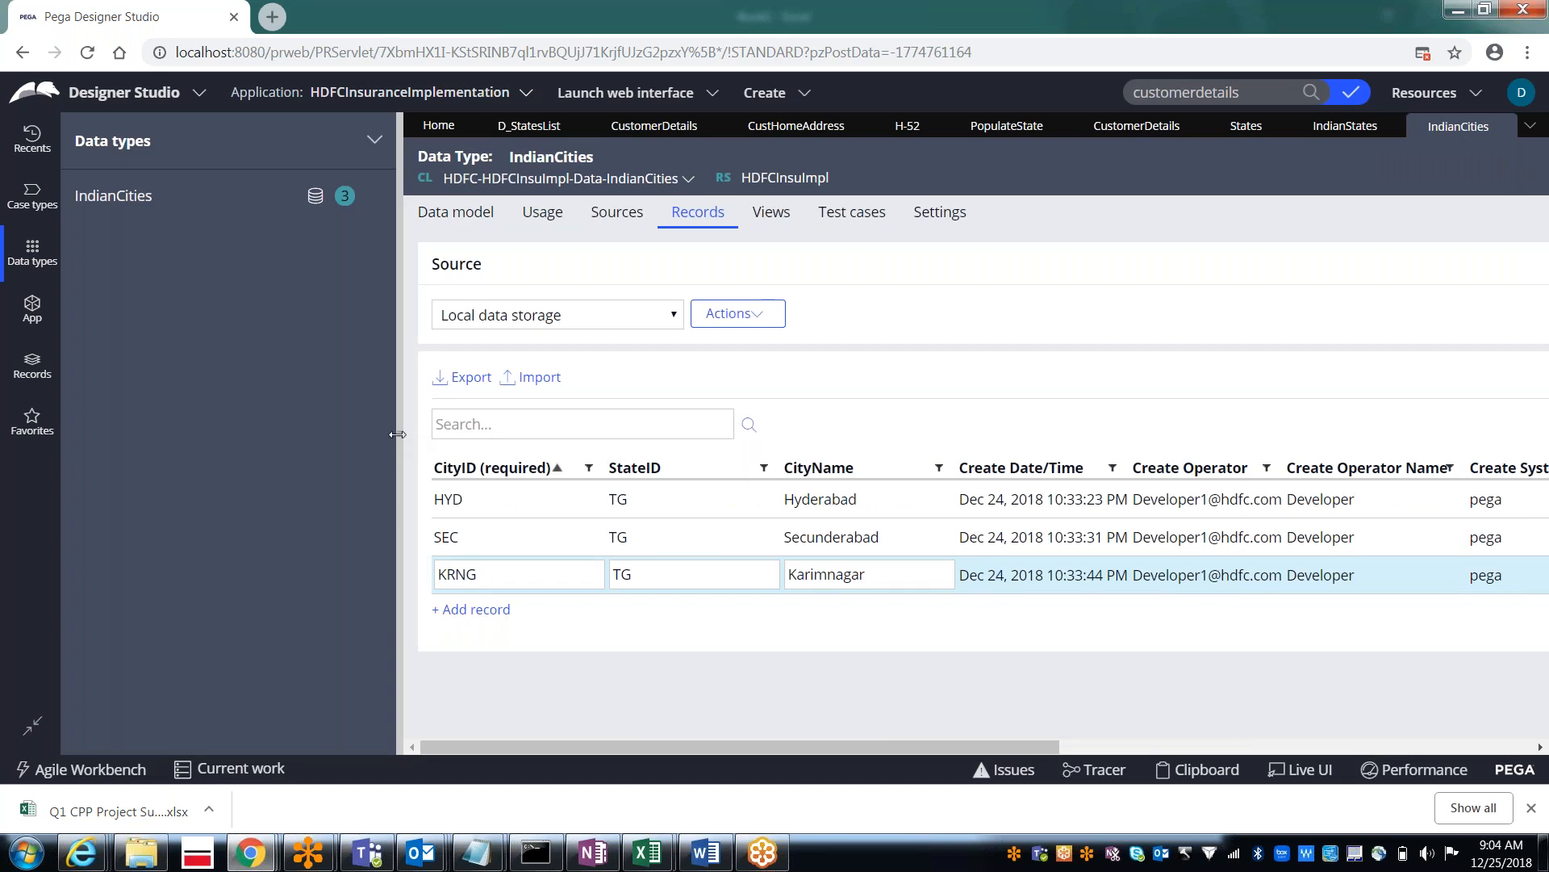
click(398, 434)
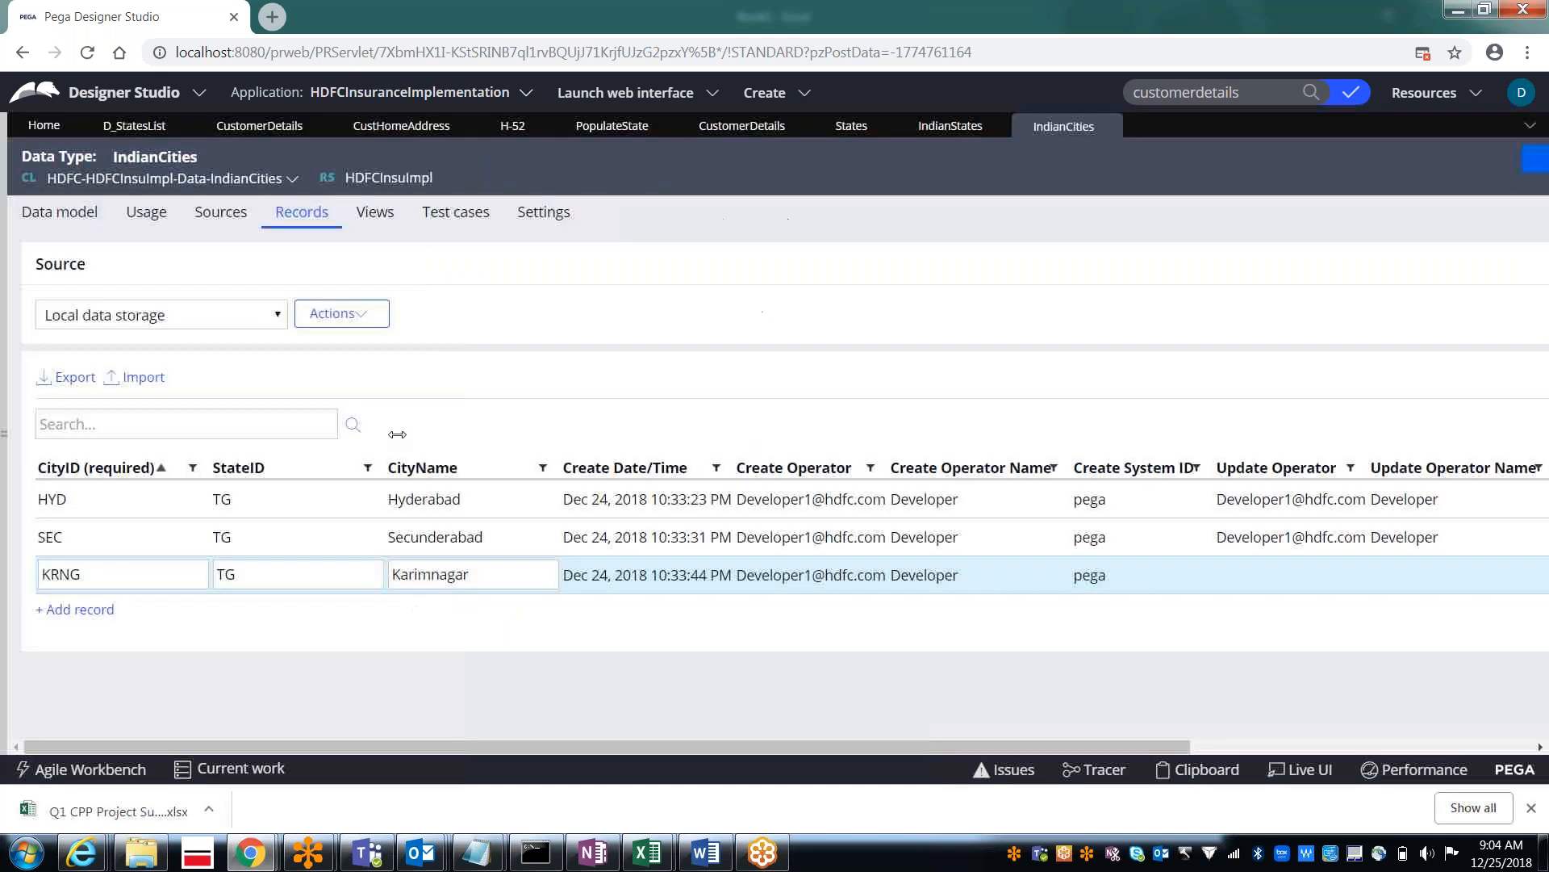
click(85, 615)
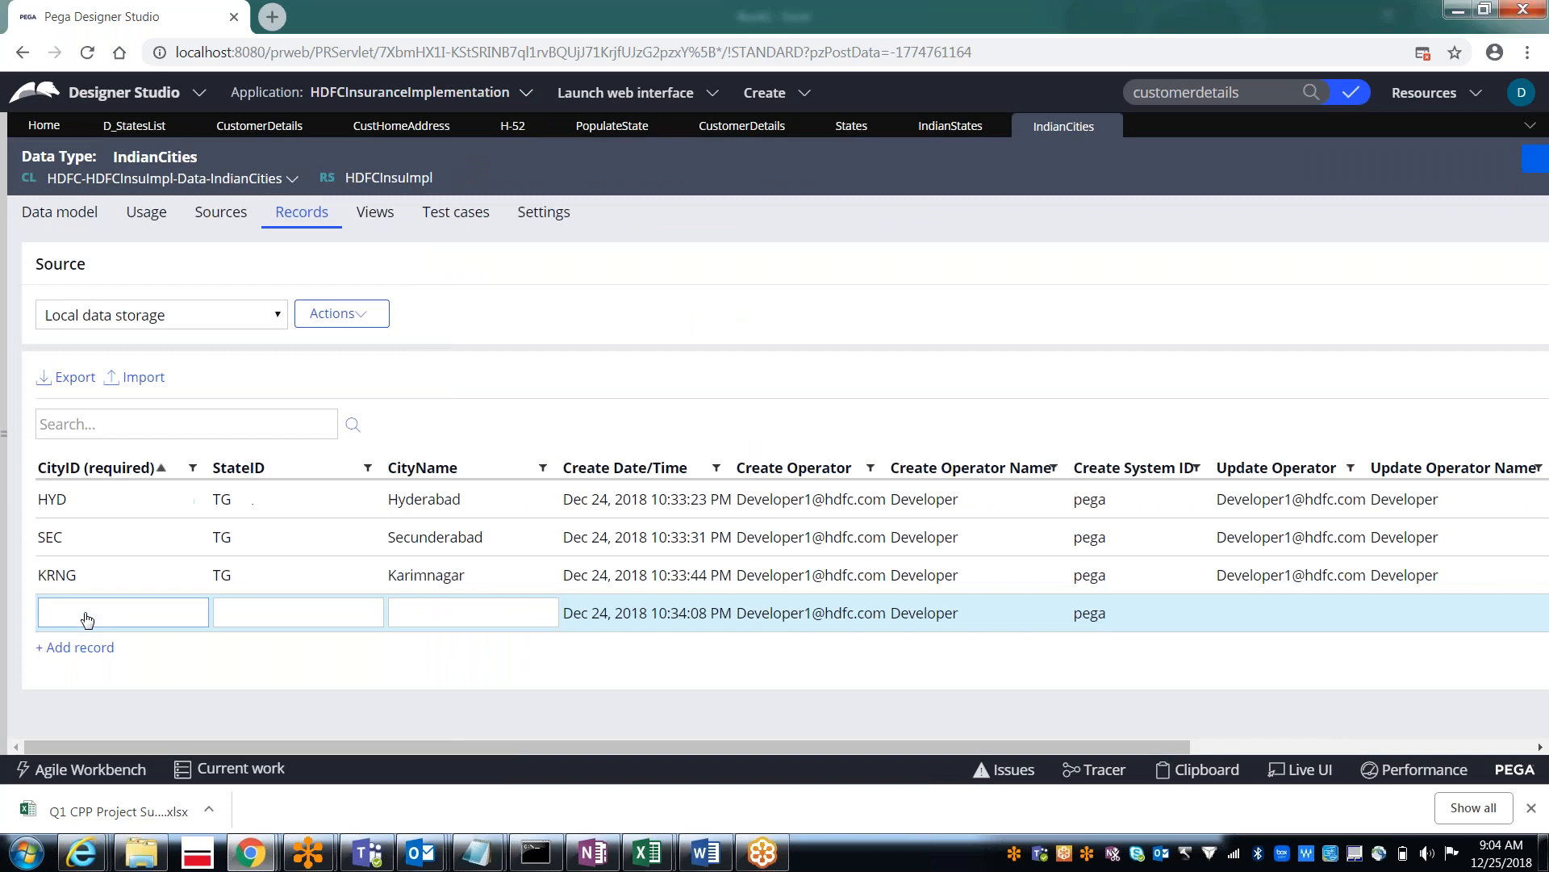
text(V)
text(i)
text(Z)
key(Tab)
text(AP)
key(Tab)
text(Vi)
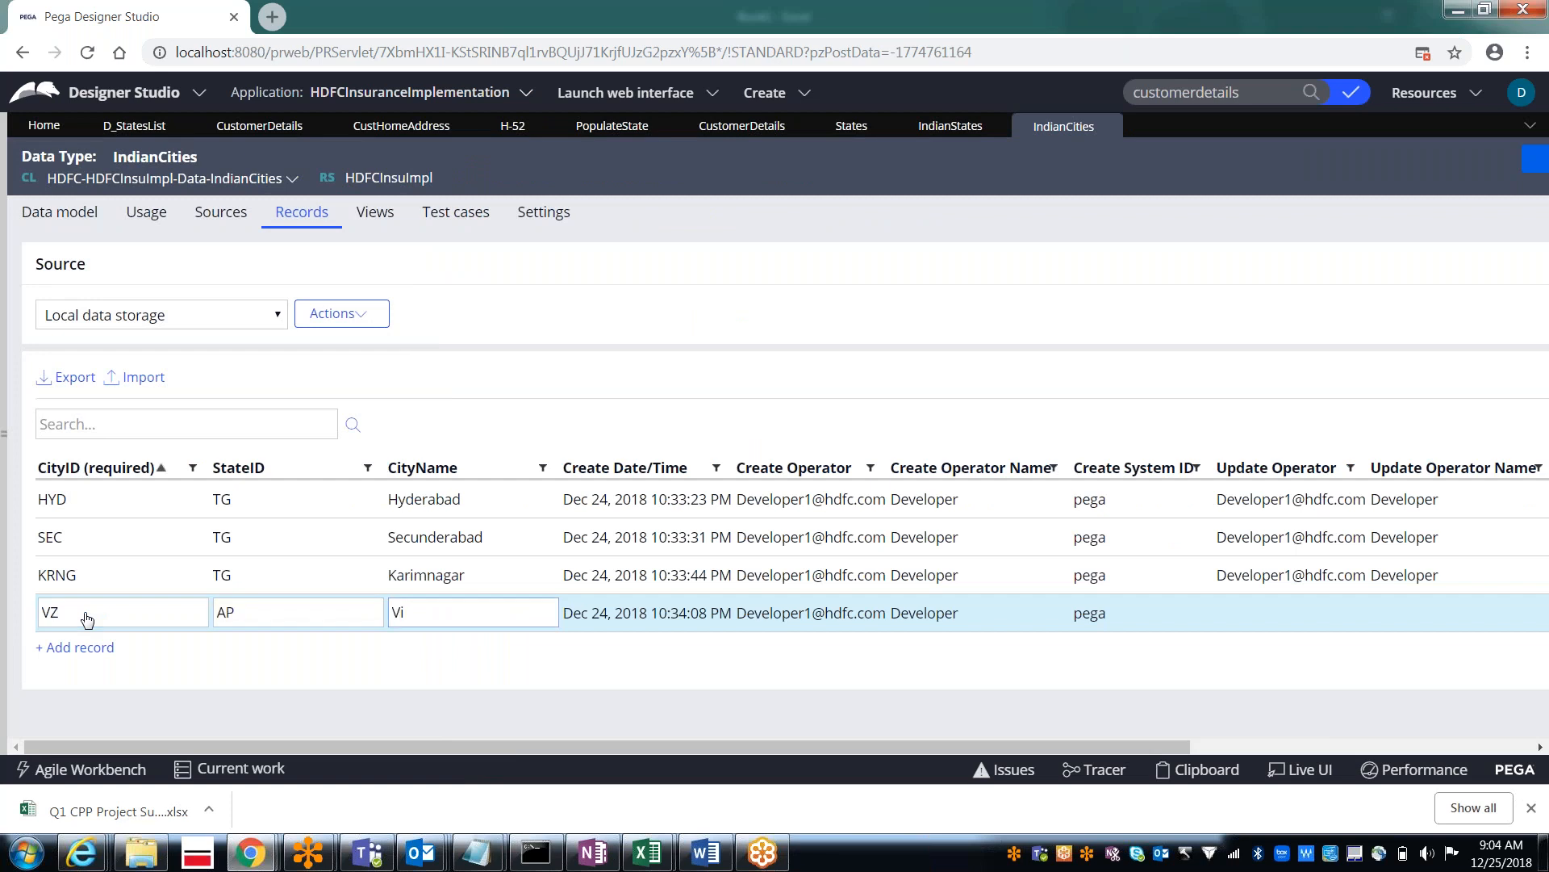
text(zag)
Step: Add an IndianCities record with CityID KDP, StateID AP and CityName Kadapa
click(67, 648)
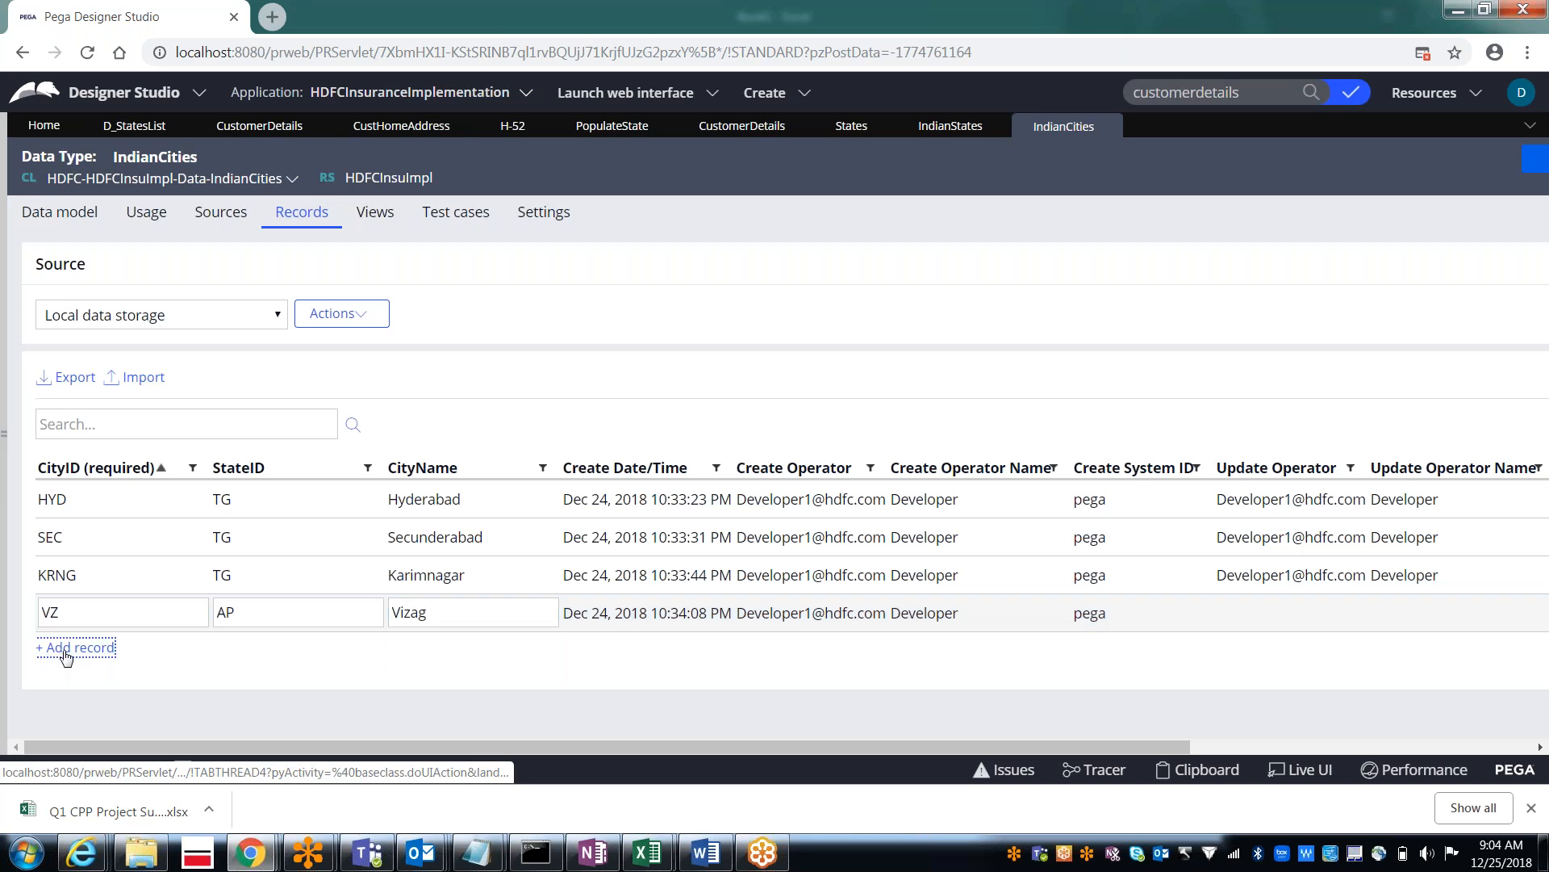
text(KDP)
key(Tab)
text(Kadapa)
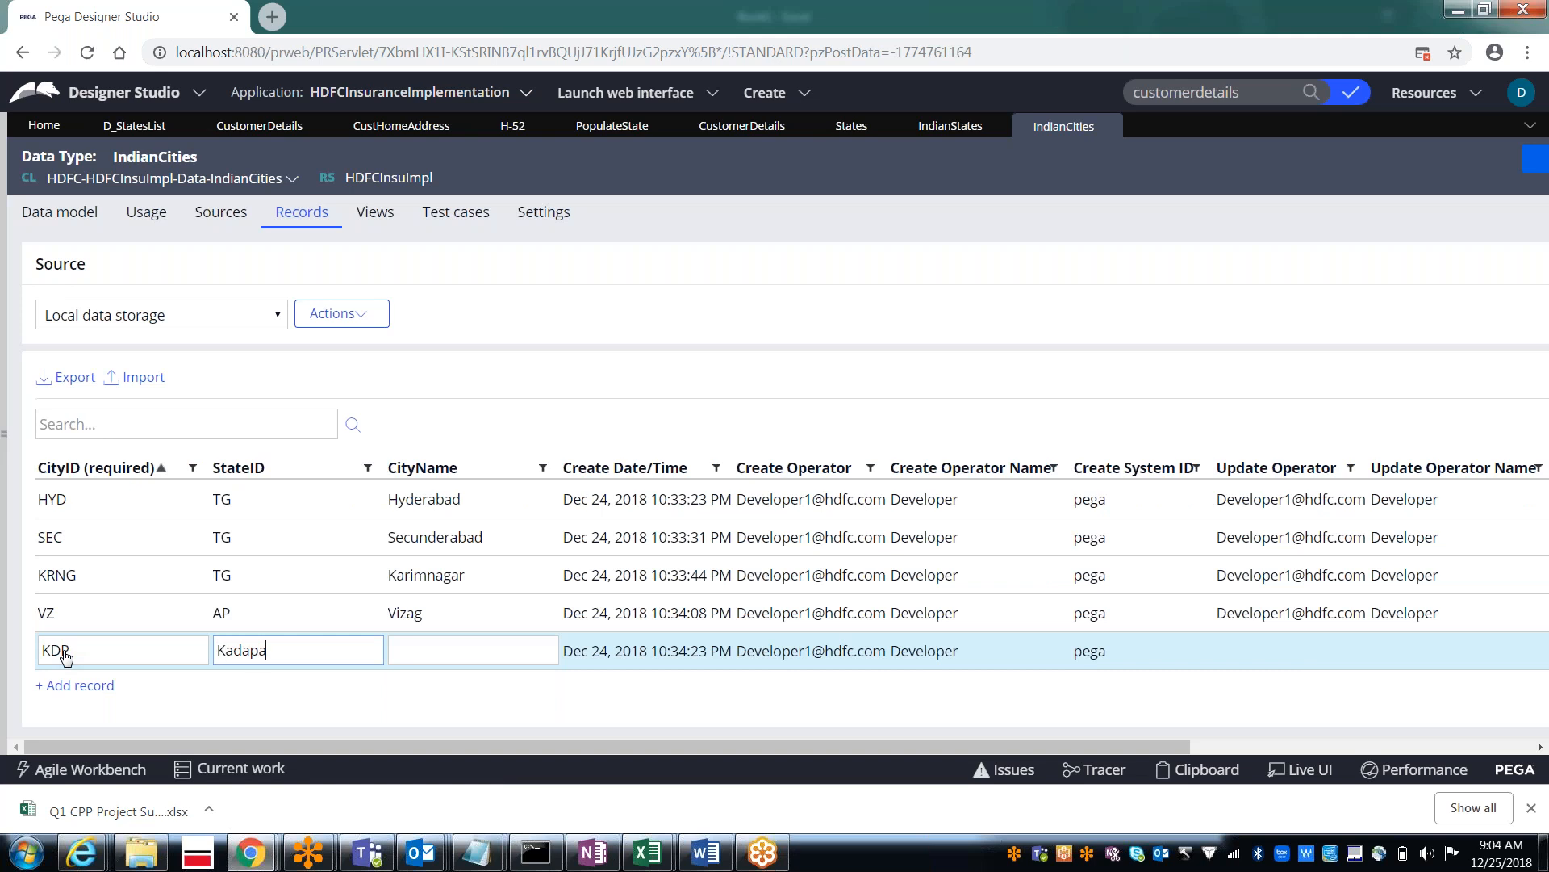
key(Tab)
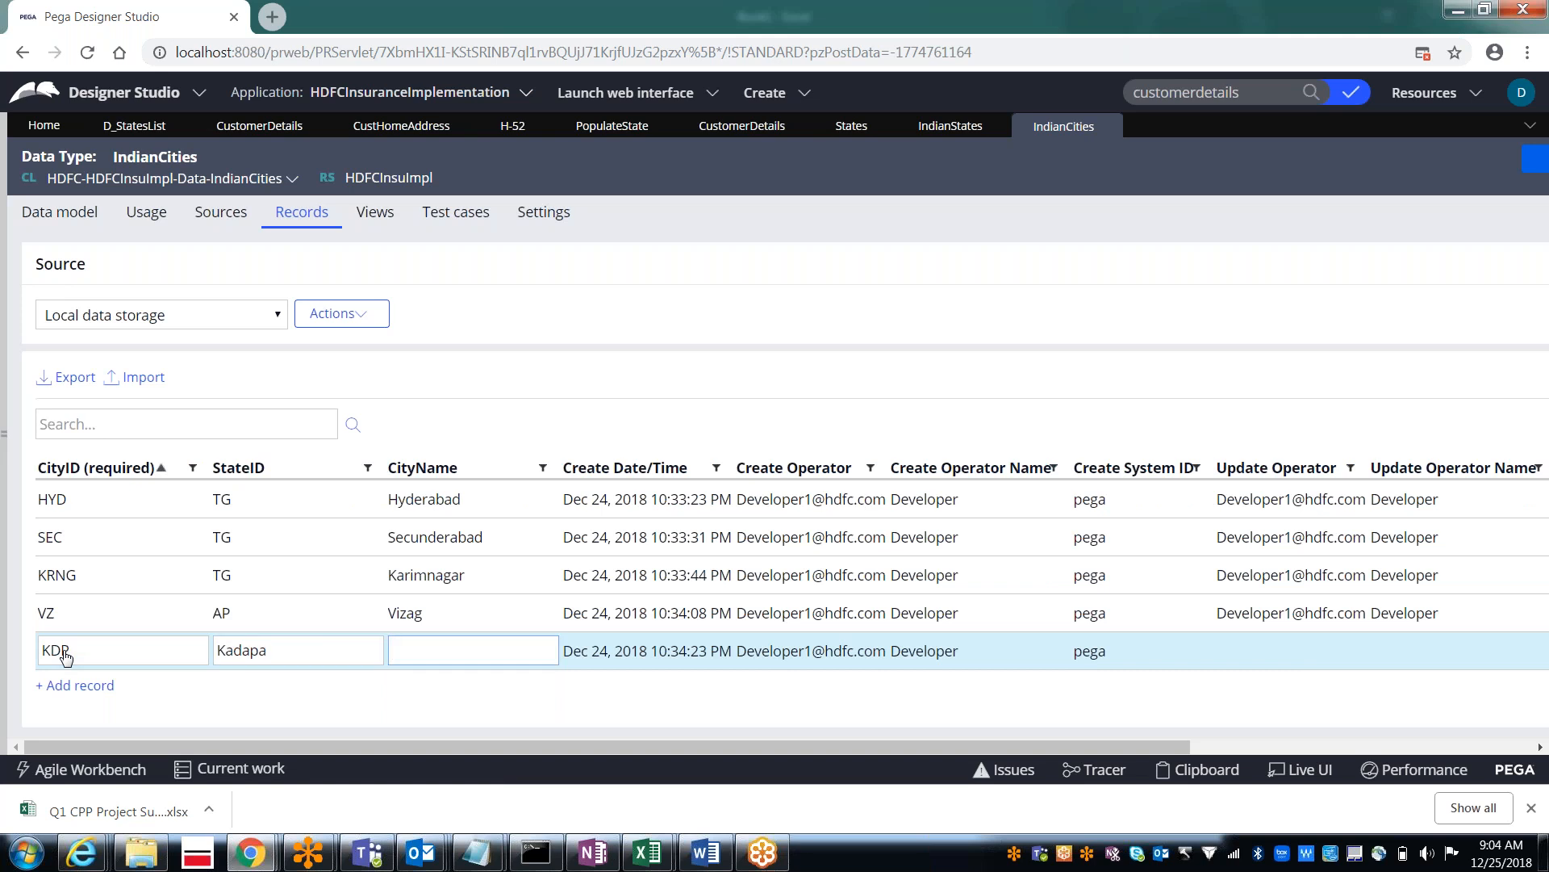
key(shift+Tab)
text(AP)
key(Tab)
text(Kadapa)
click(185, 709)
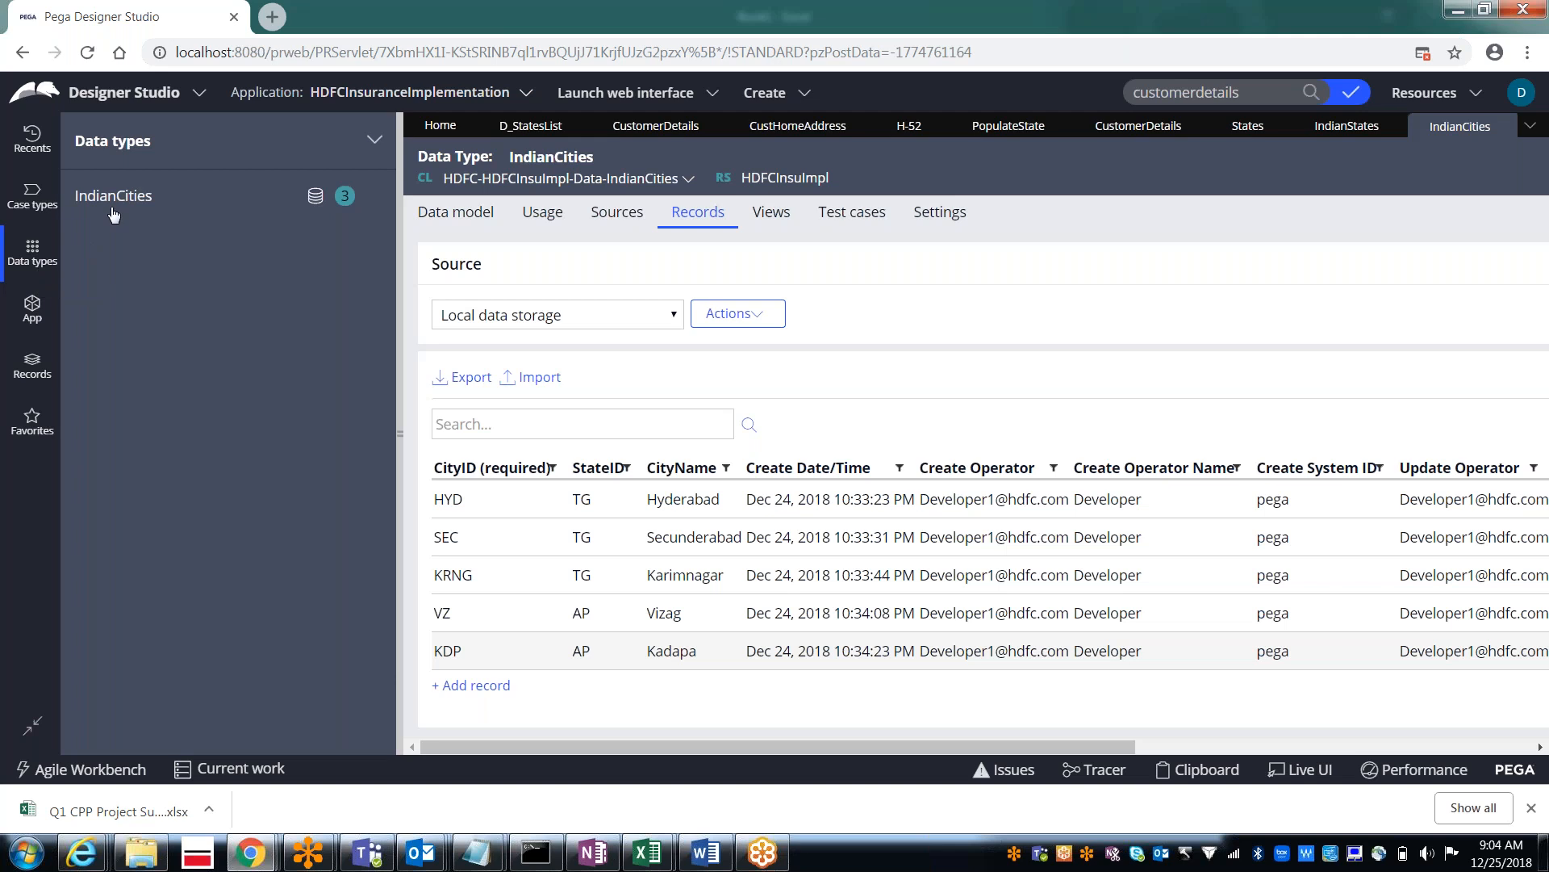
Step: Refresh the list of data types in the explorer and collapse the explorer
click(30, 205)
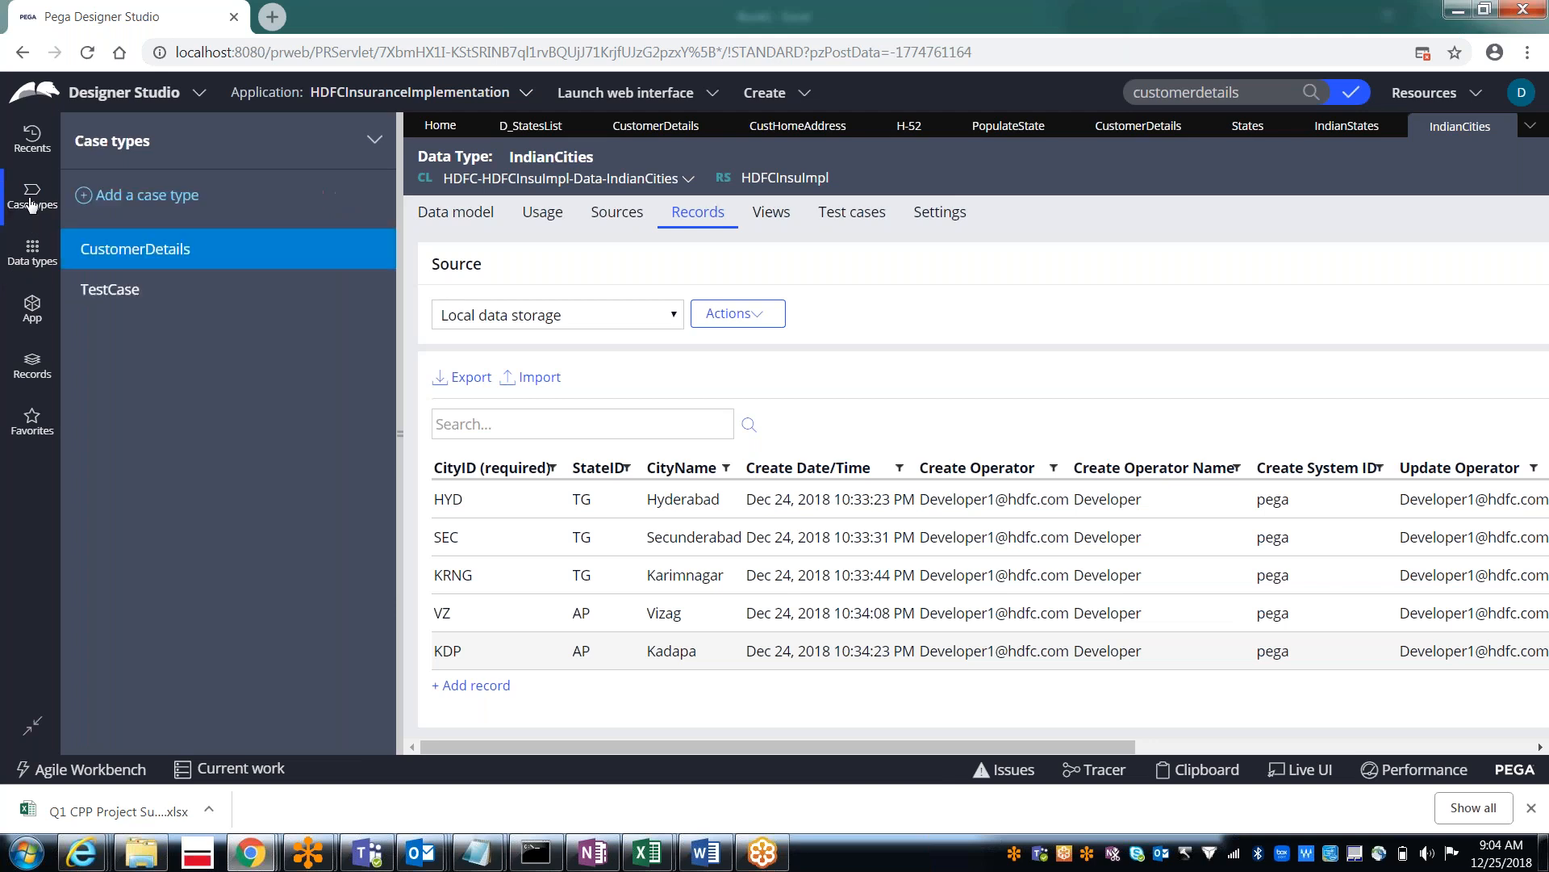
click(34, 264)
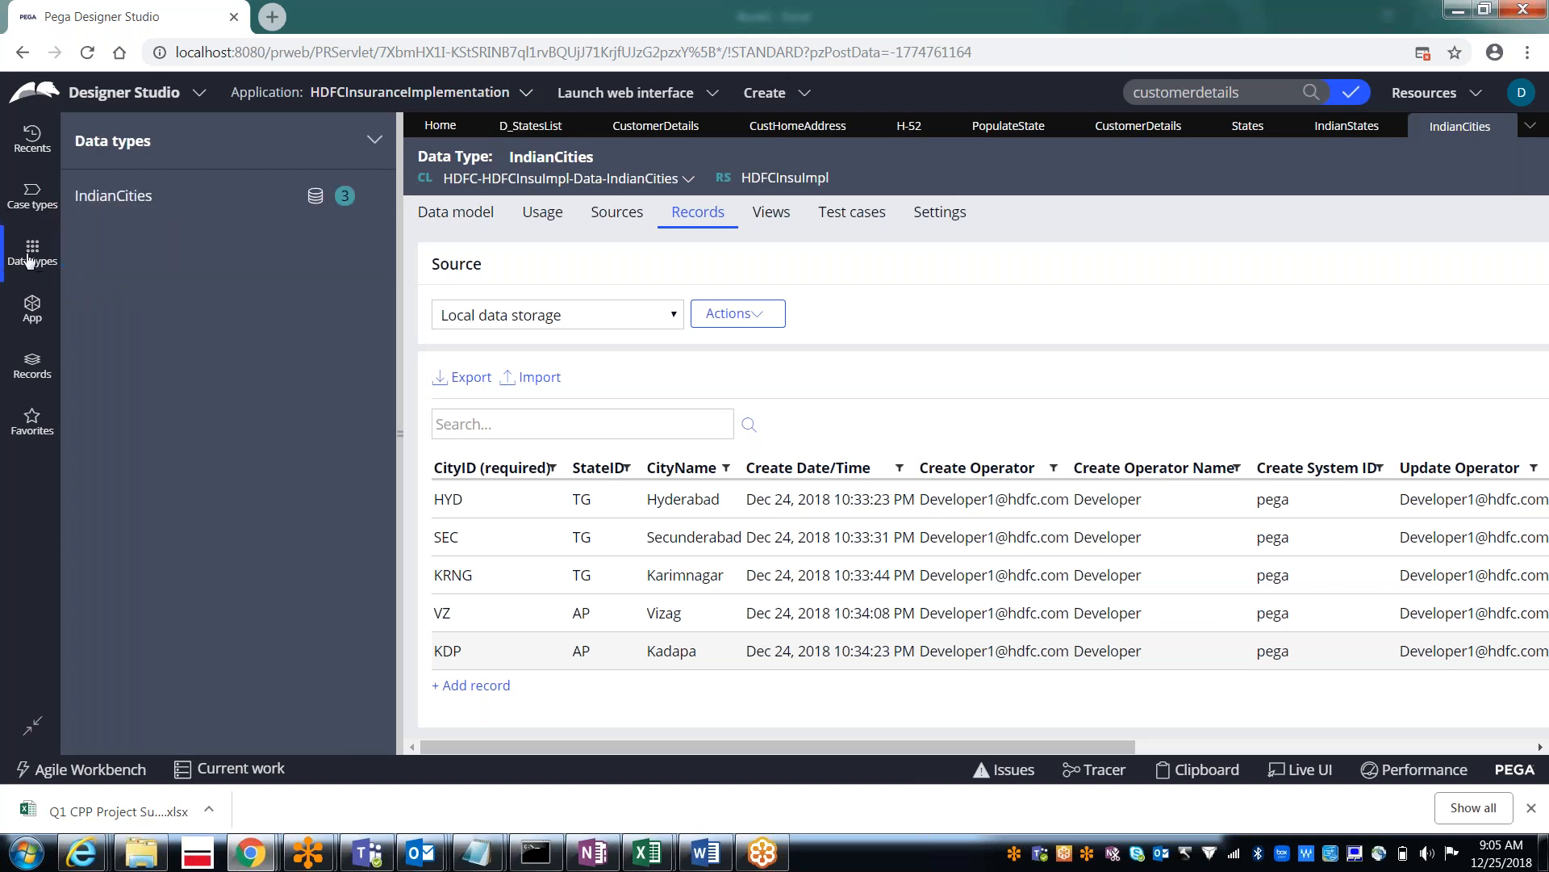
click(376, 140)
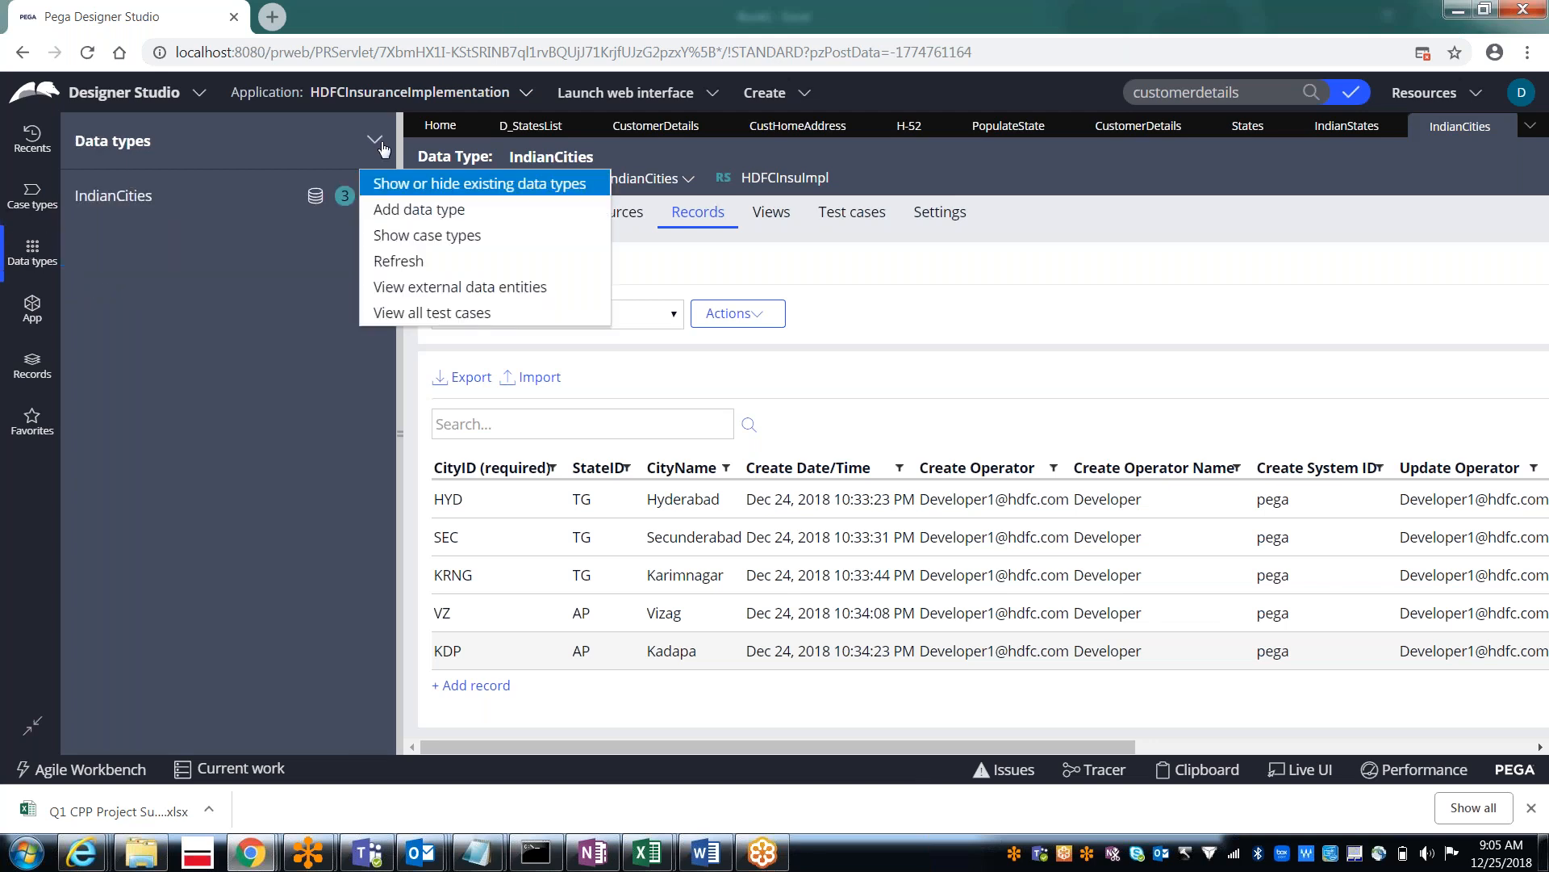
click(424, 261)
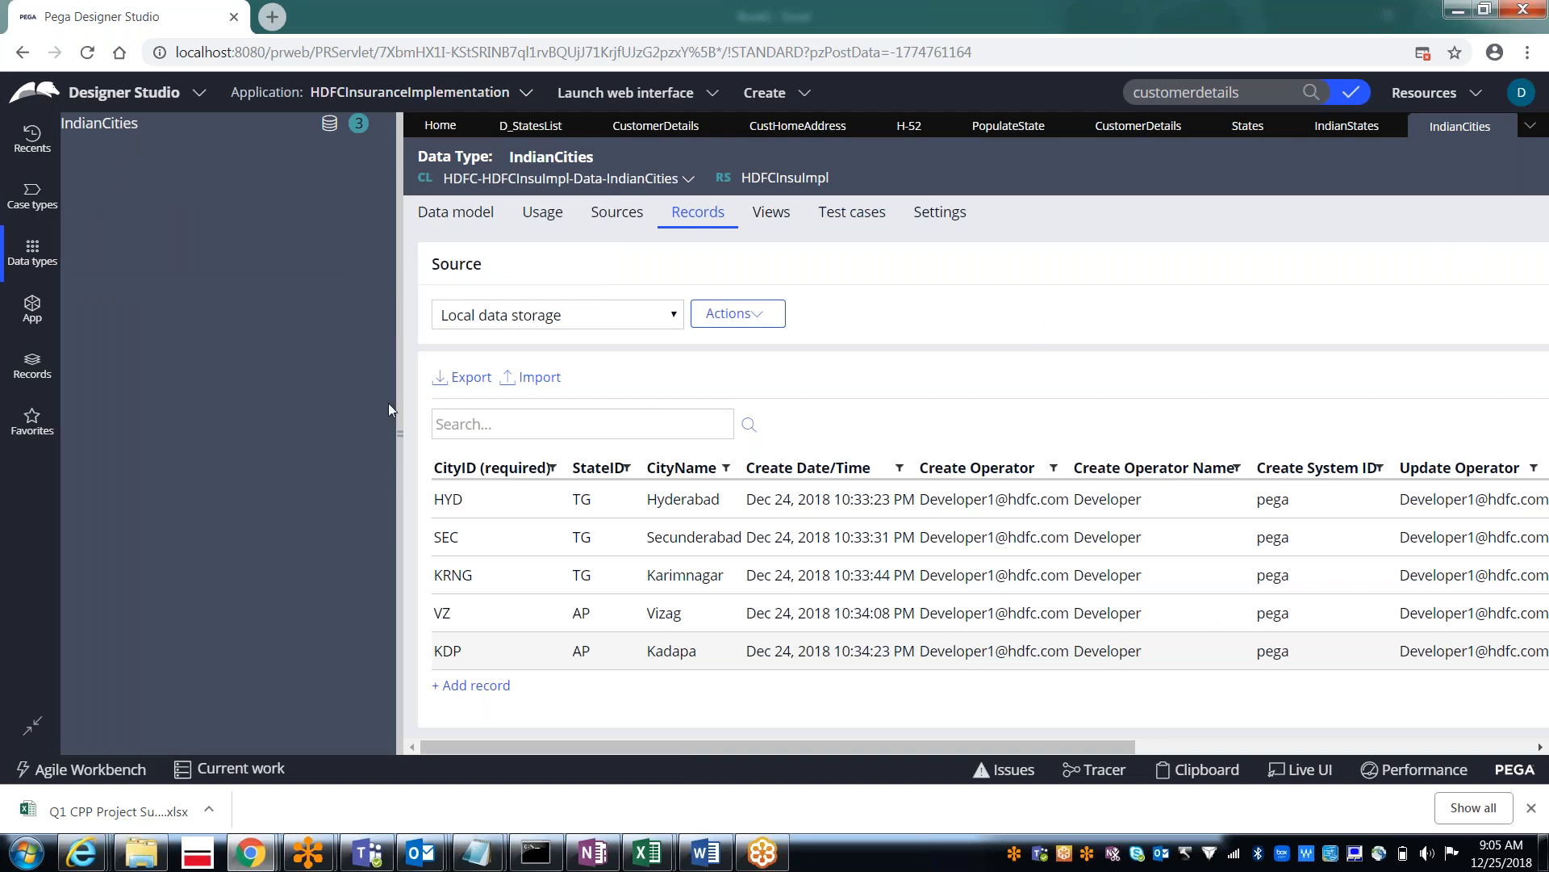
drag(399, 434, 275, 434)
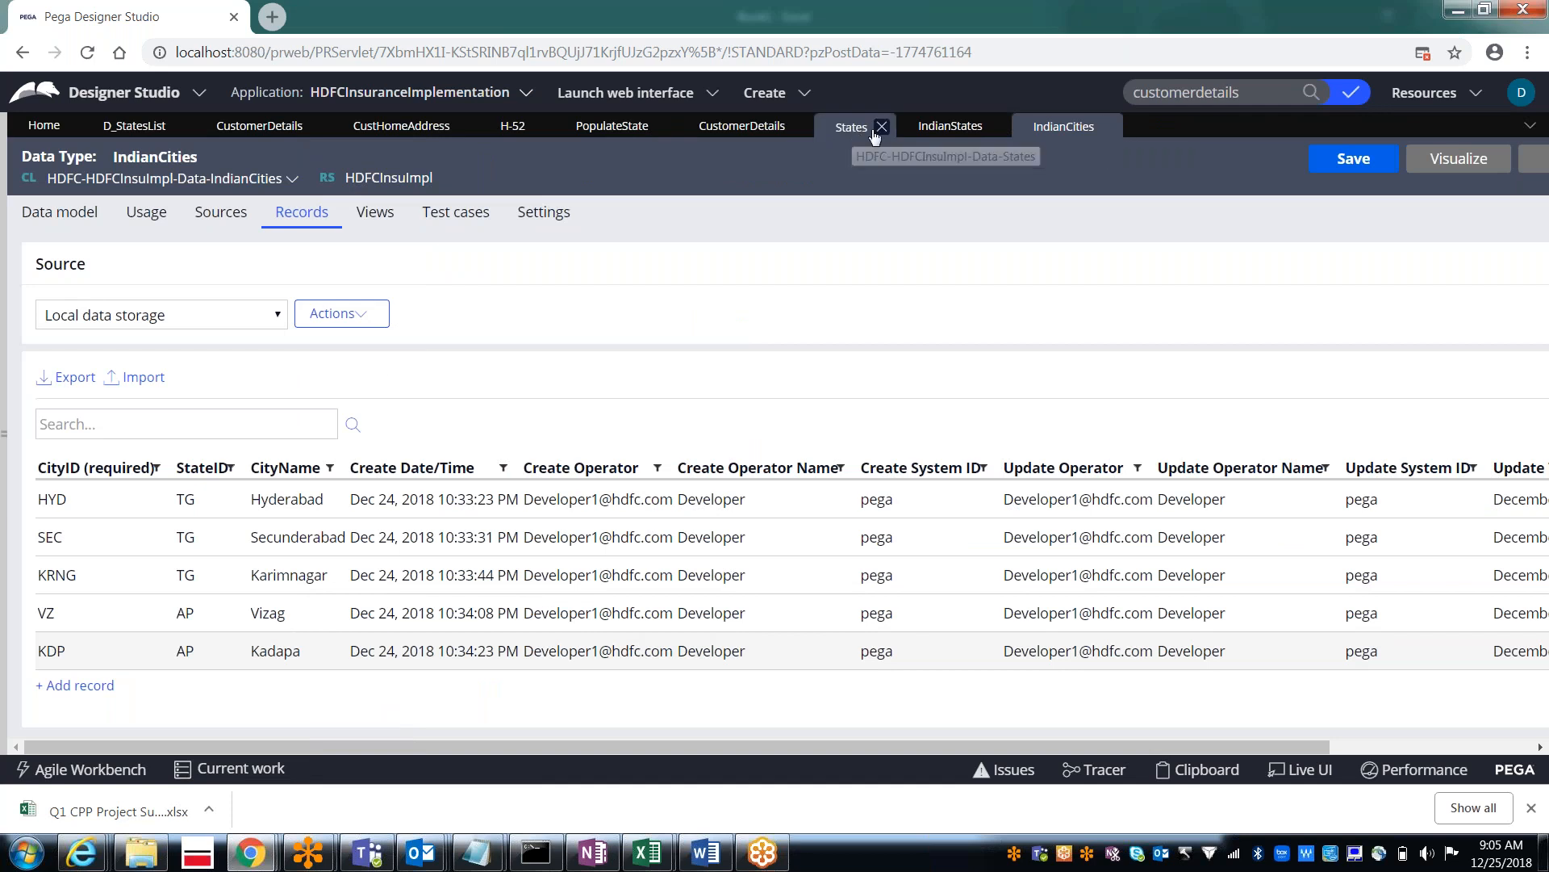
Step: Close the States data type and the CustomerDetails flow action, discarding unsaved changes, and bring up the PopulateState activity
click(875, 133)
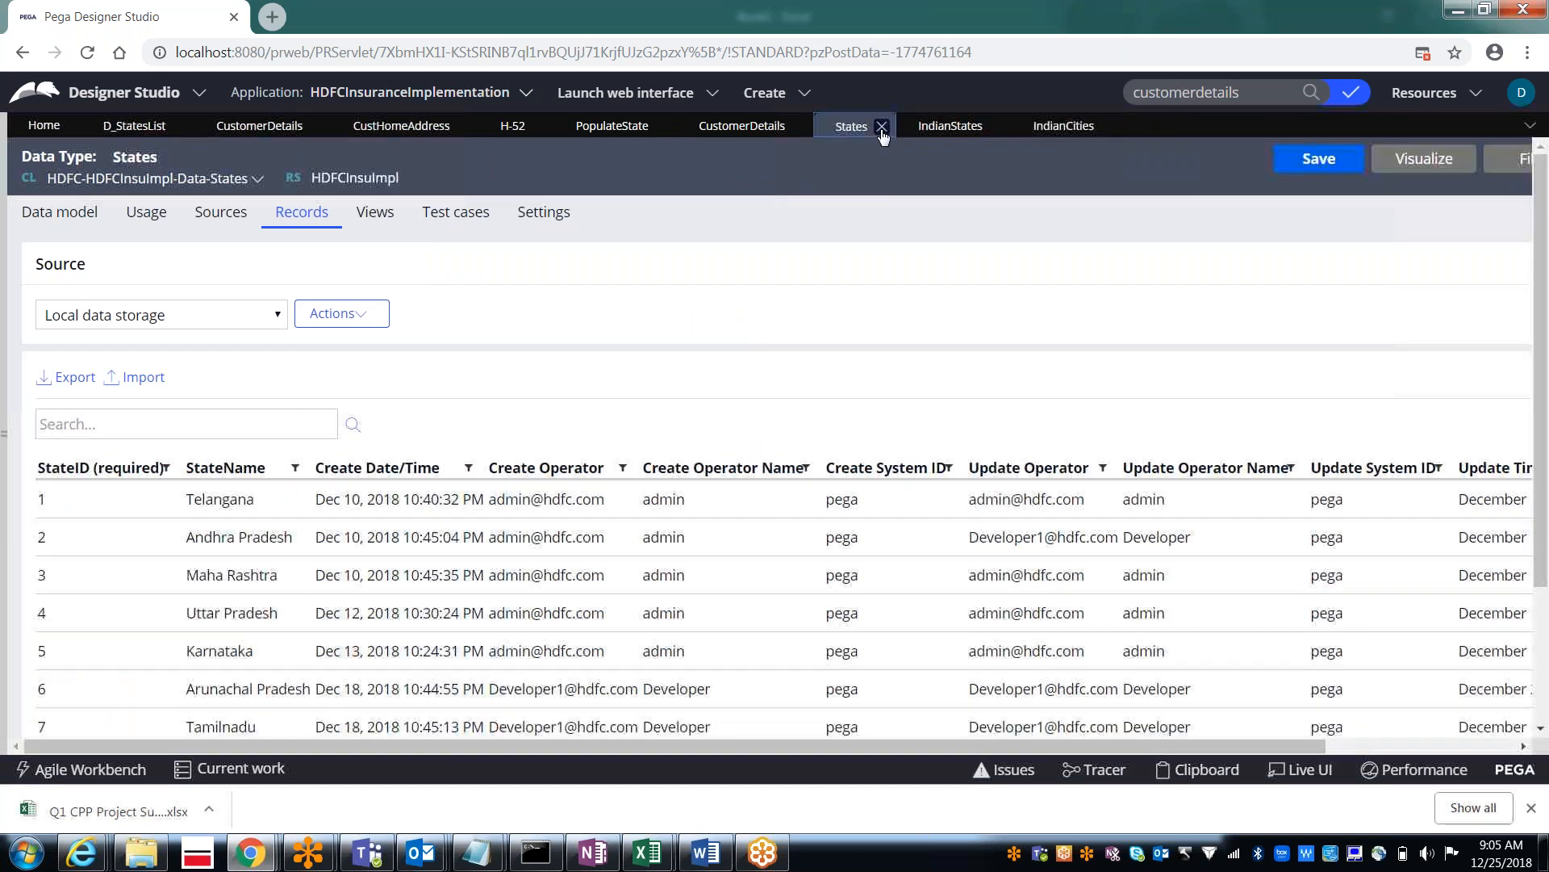
click(882, 127)
click(762, 133)
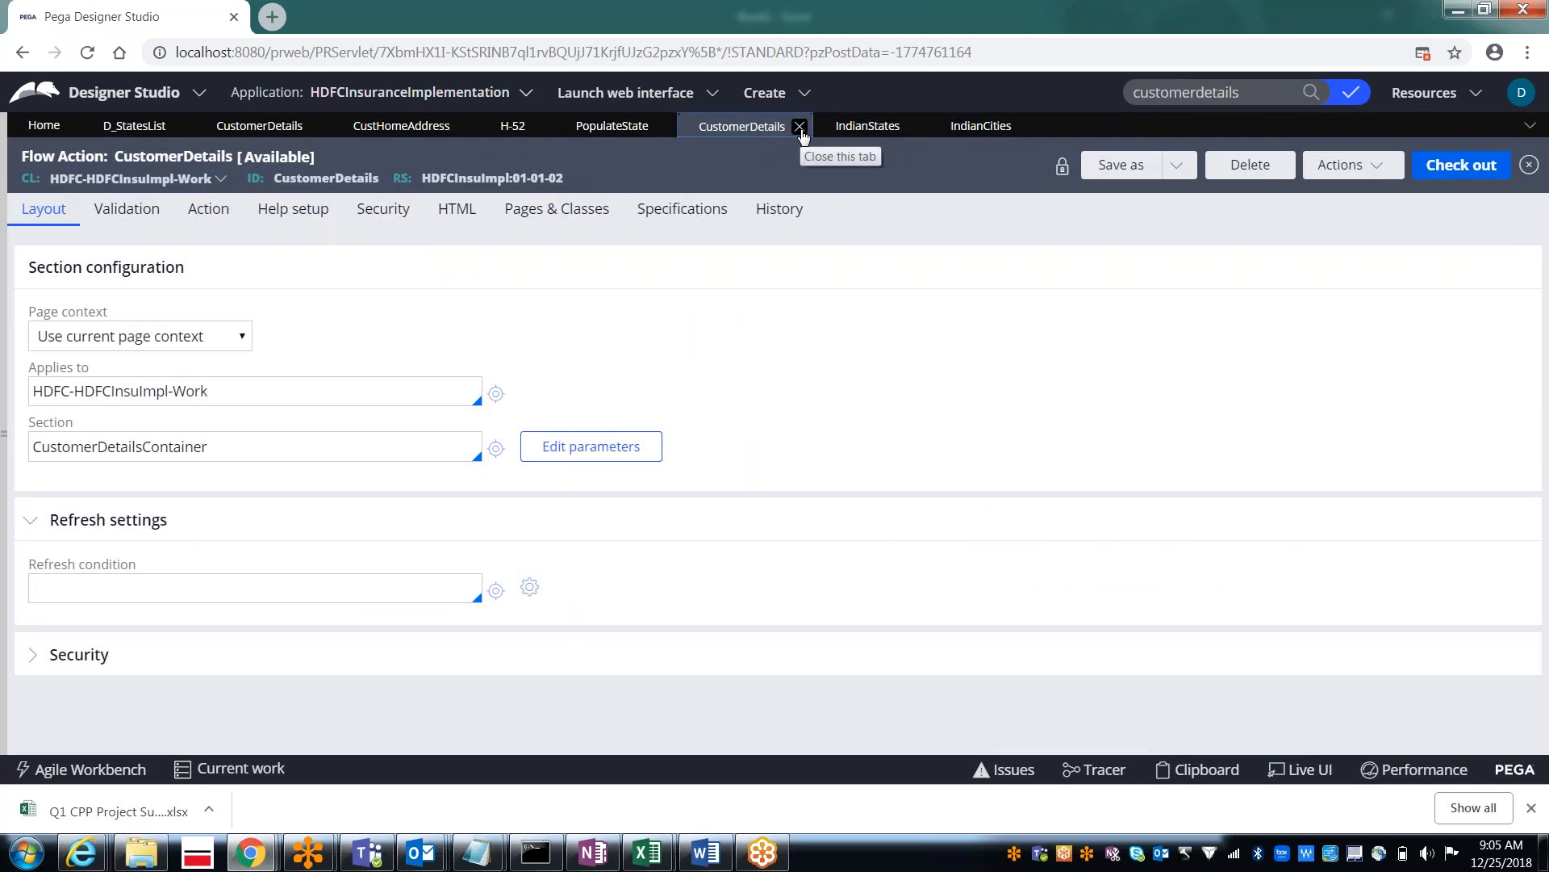
click(800, 126)
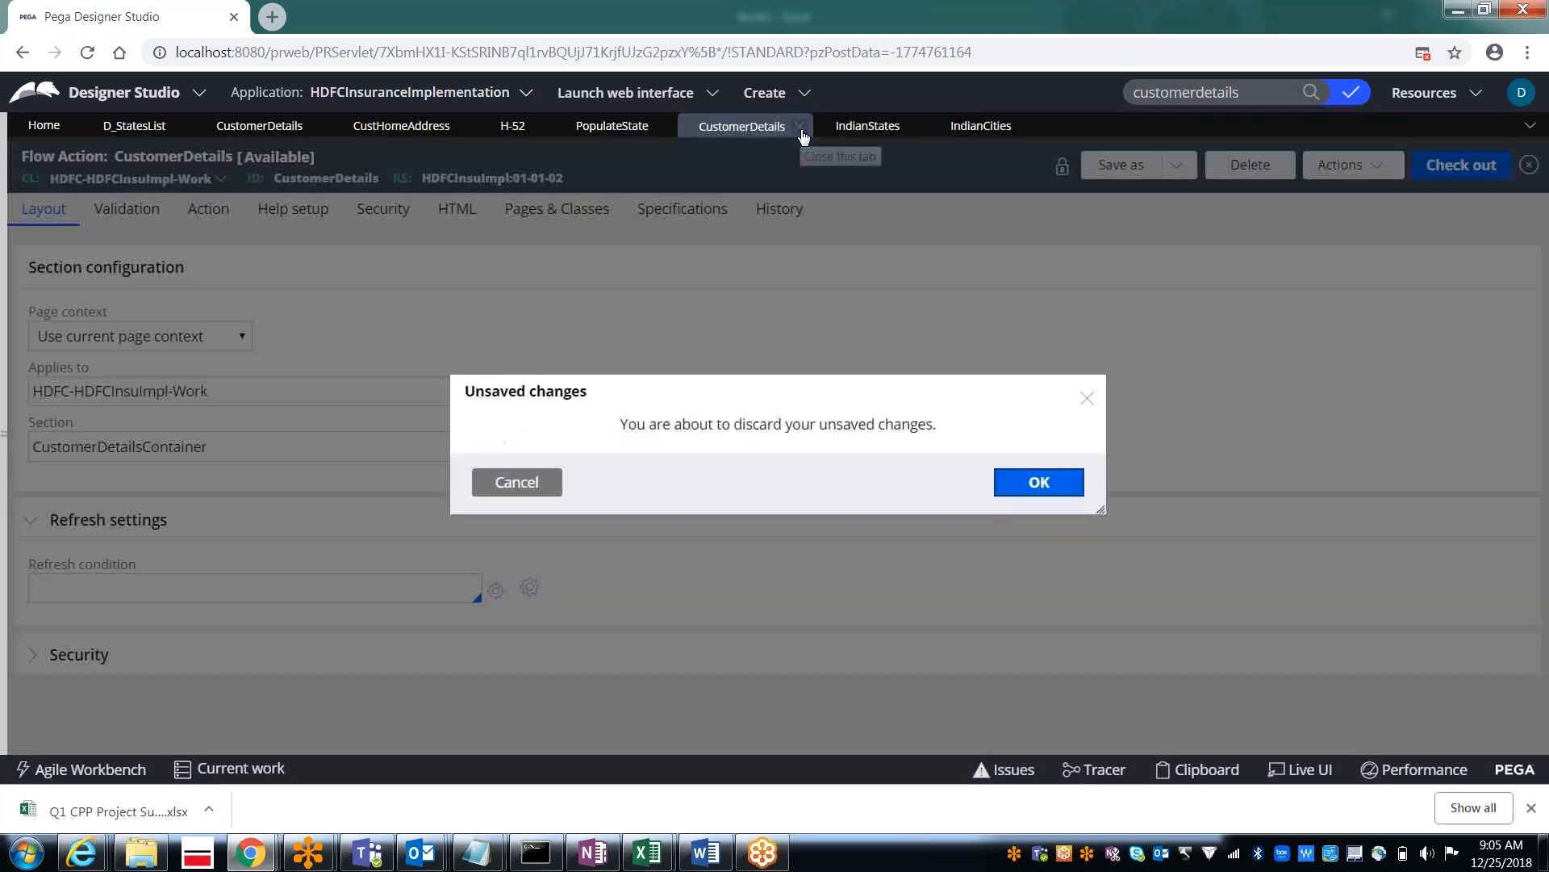
click(1074, 487)
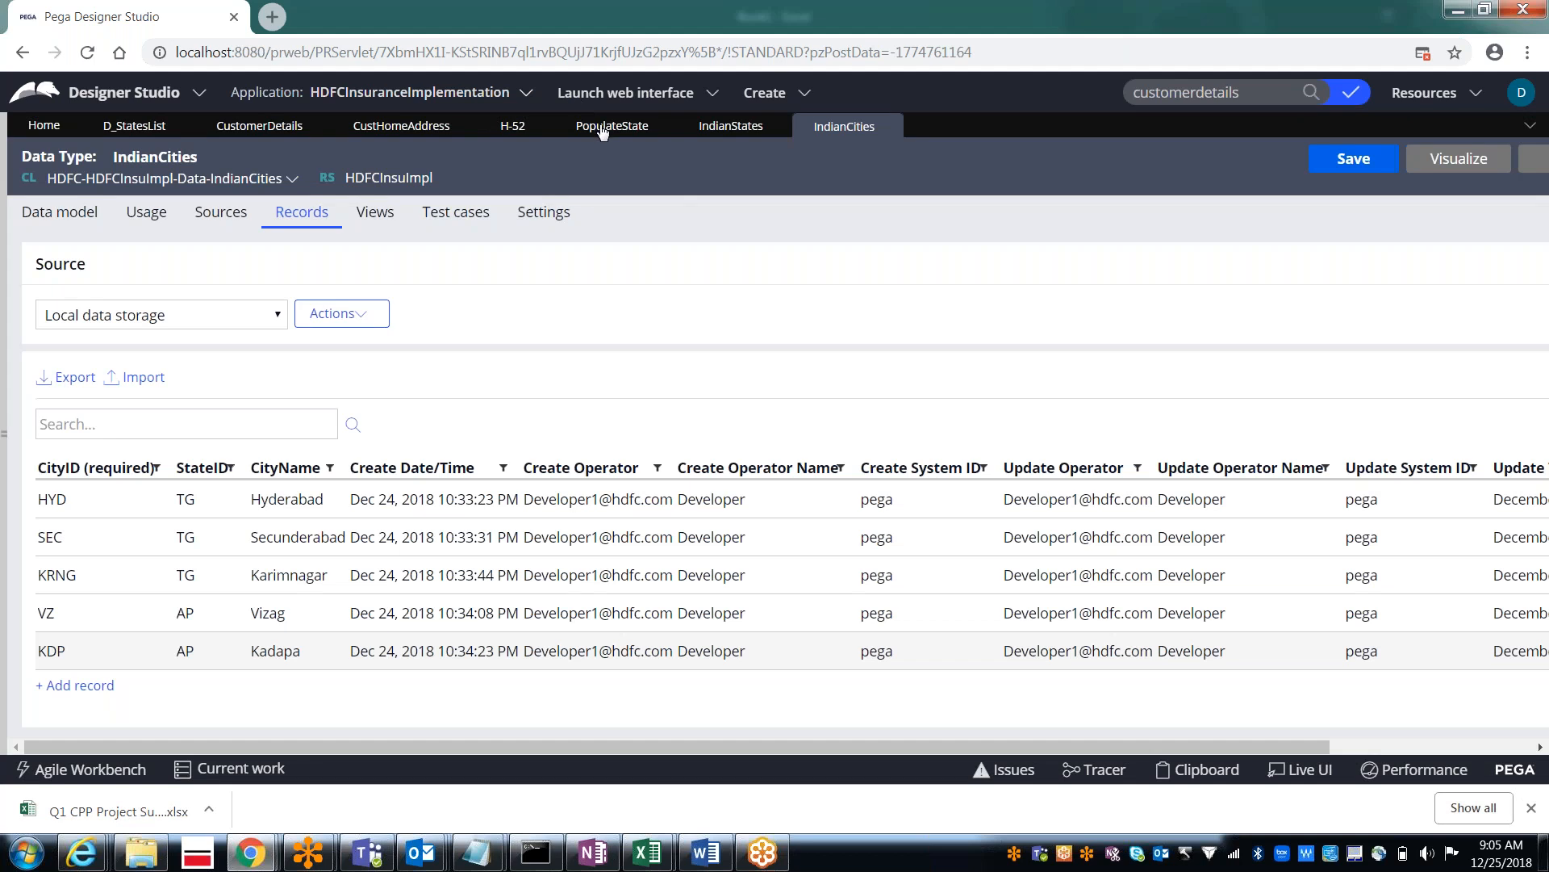
click(601, 130)
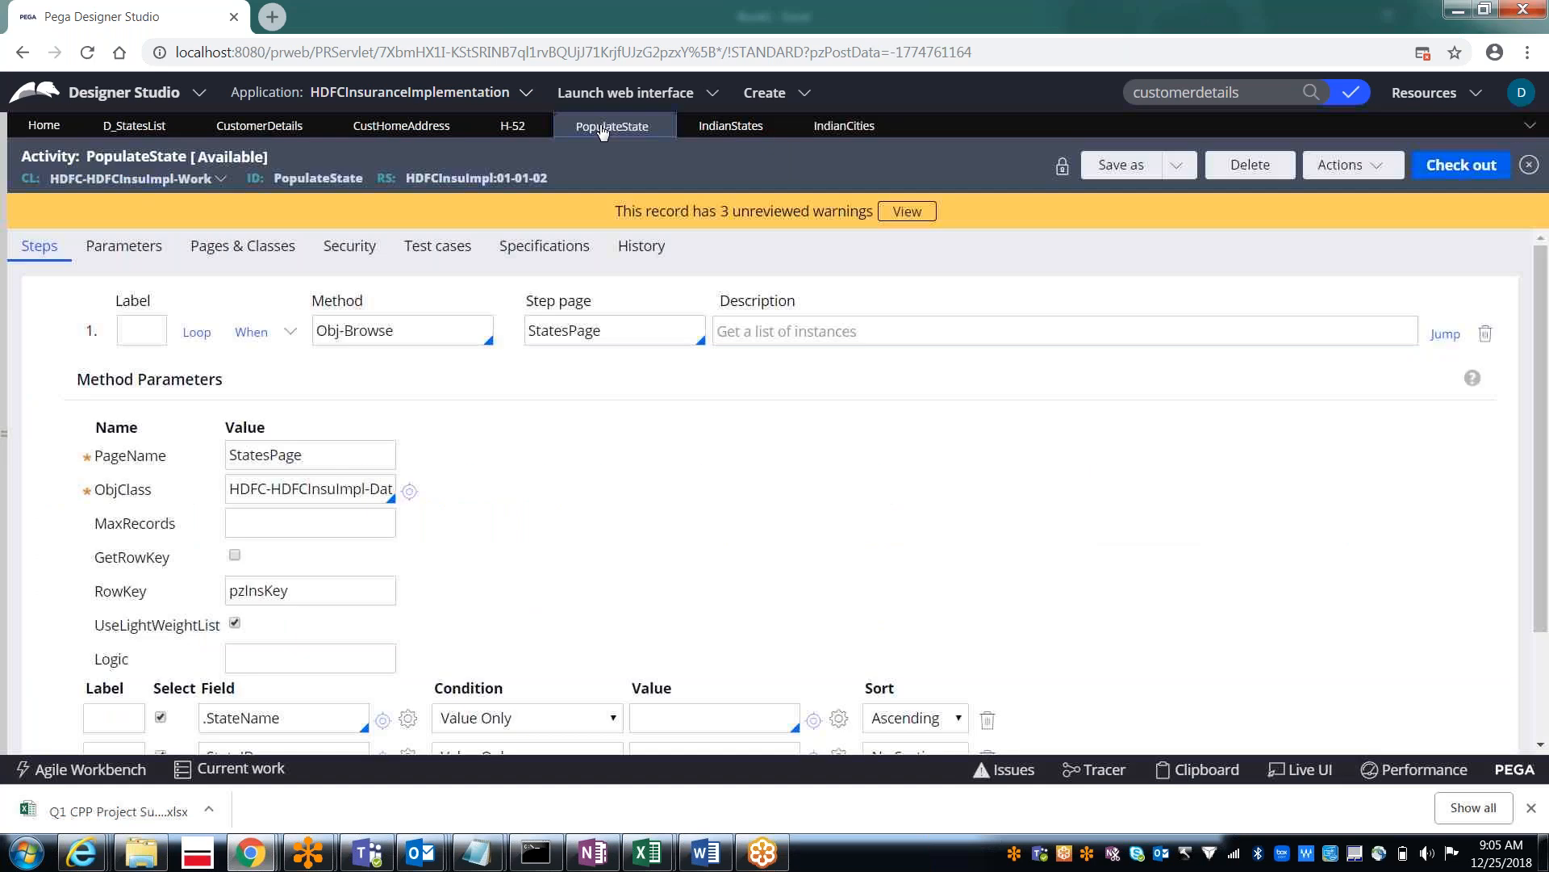
Step: Review the PopulateState activity and the H-52 case form, and dismiss the open cell properties in the CustHomeAddress section
click(312, 458)
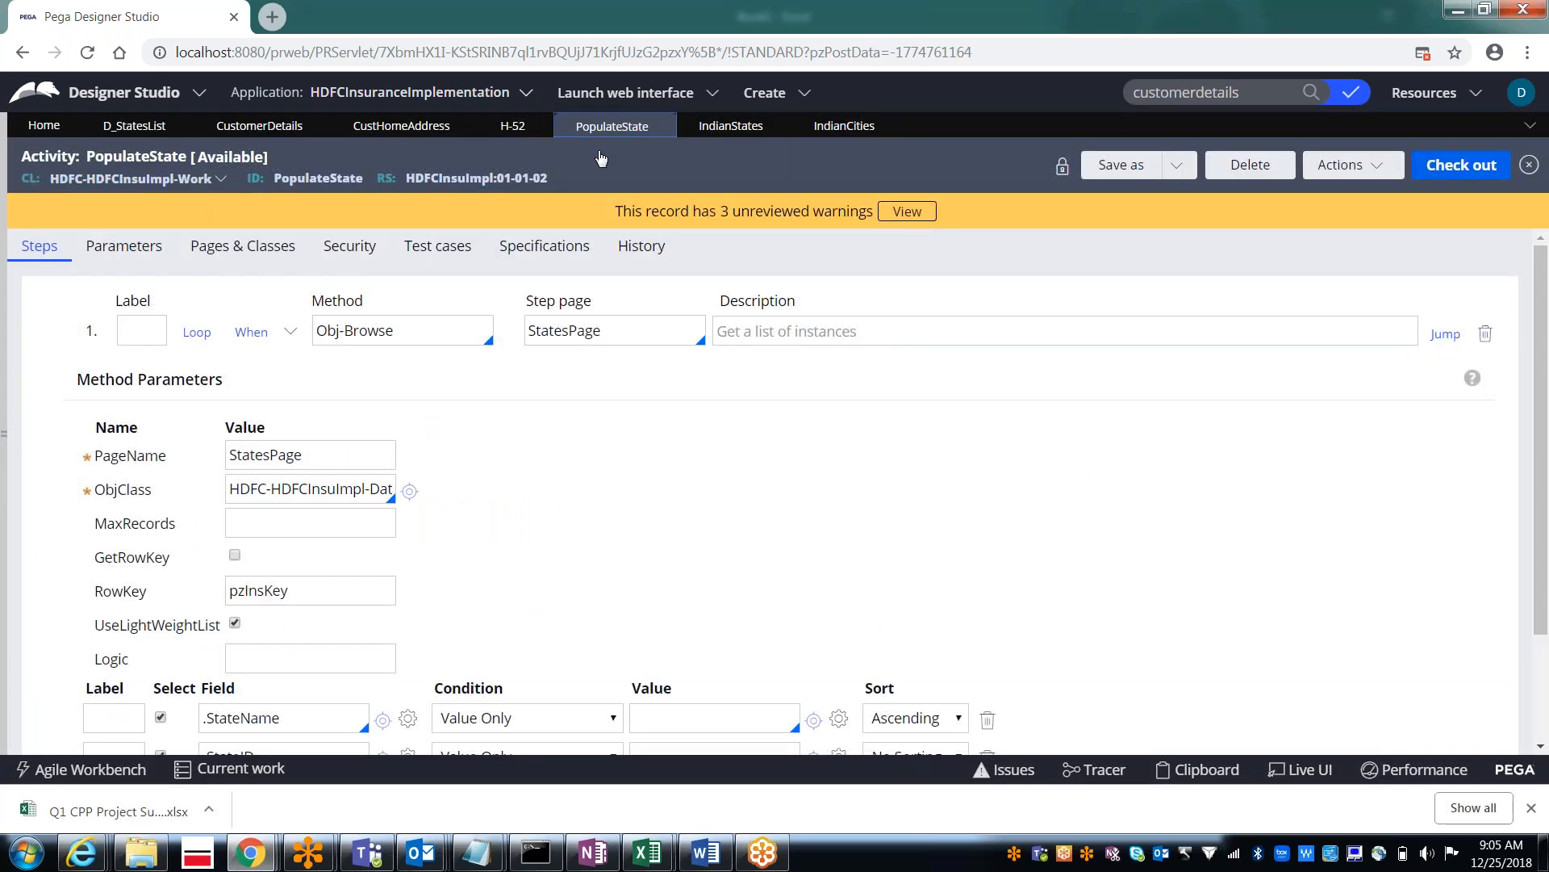
click(517, 129)
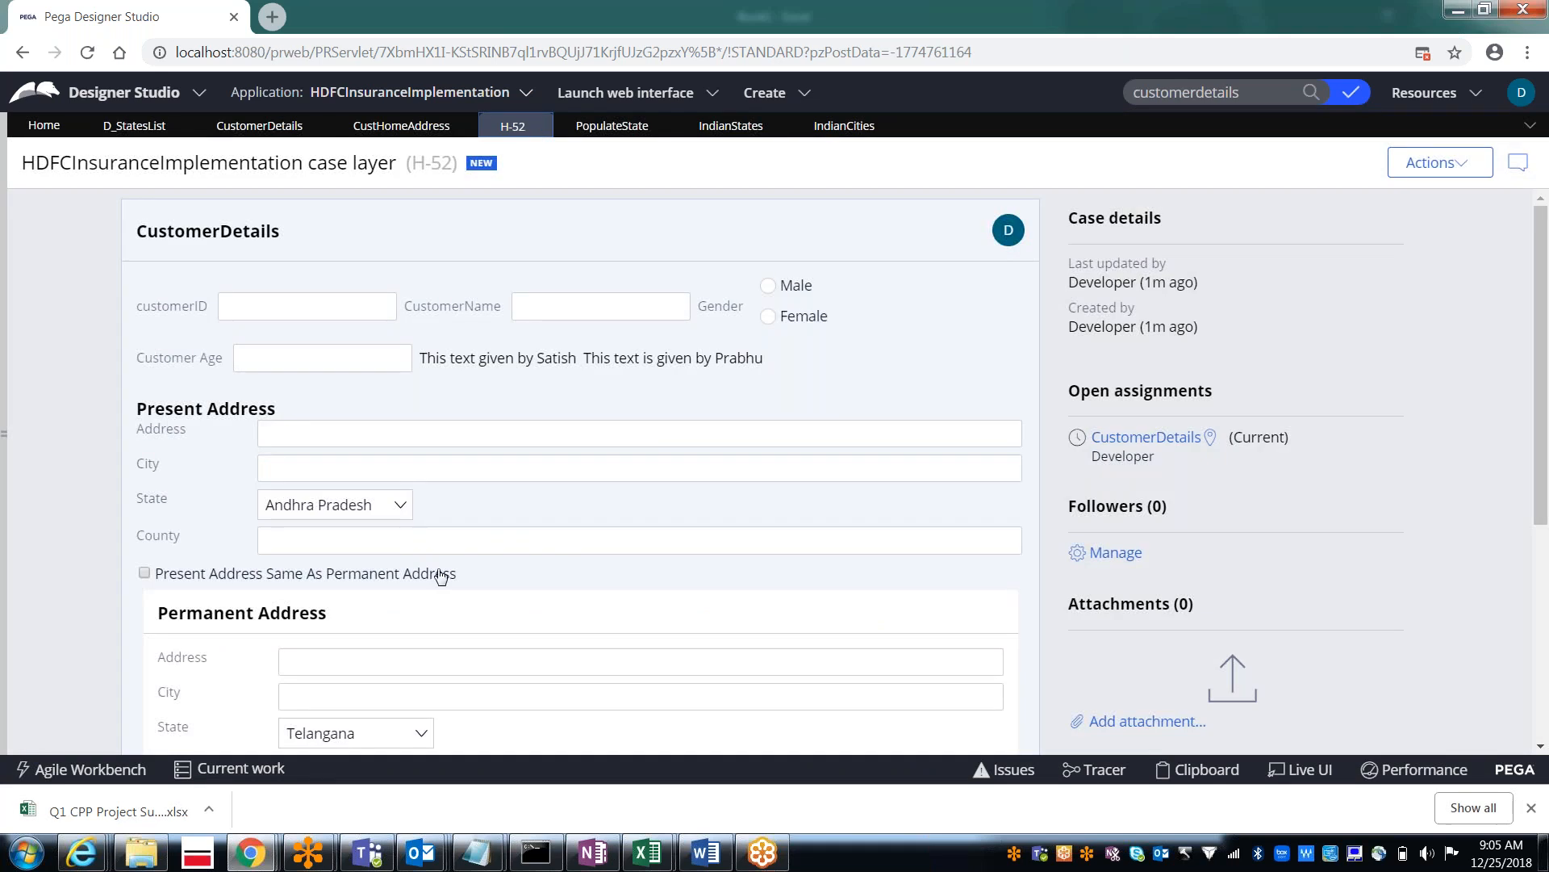
click(319, 747)
click(402, 127)
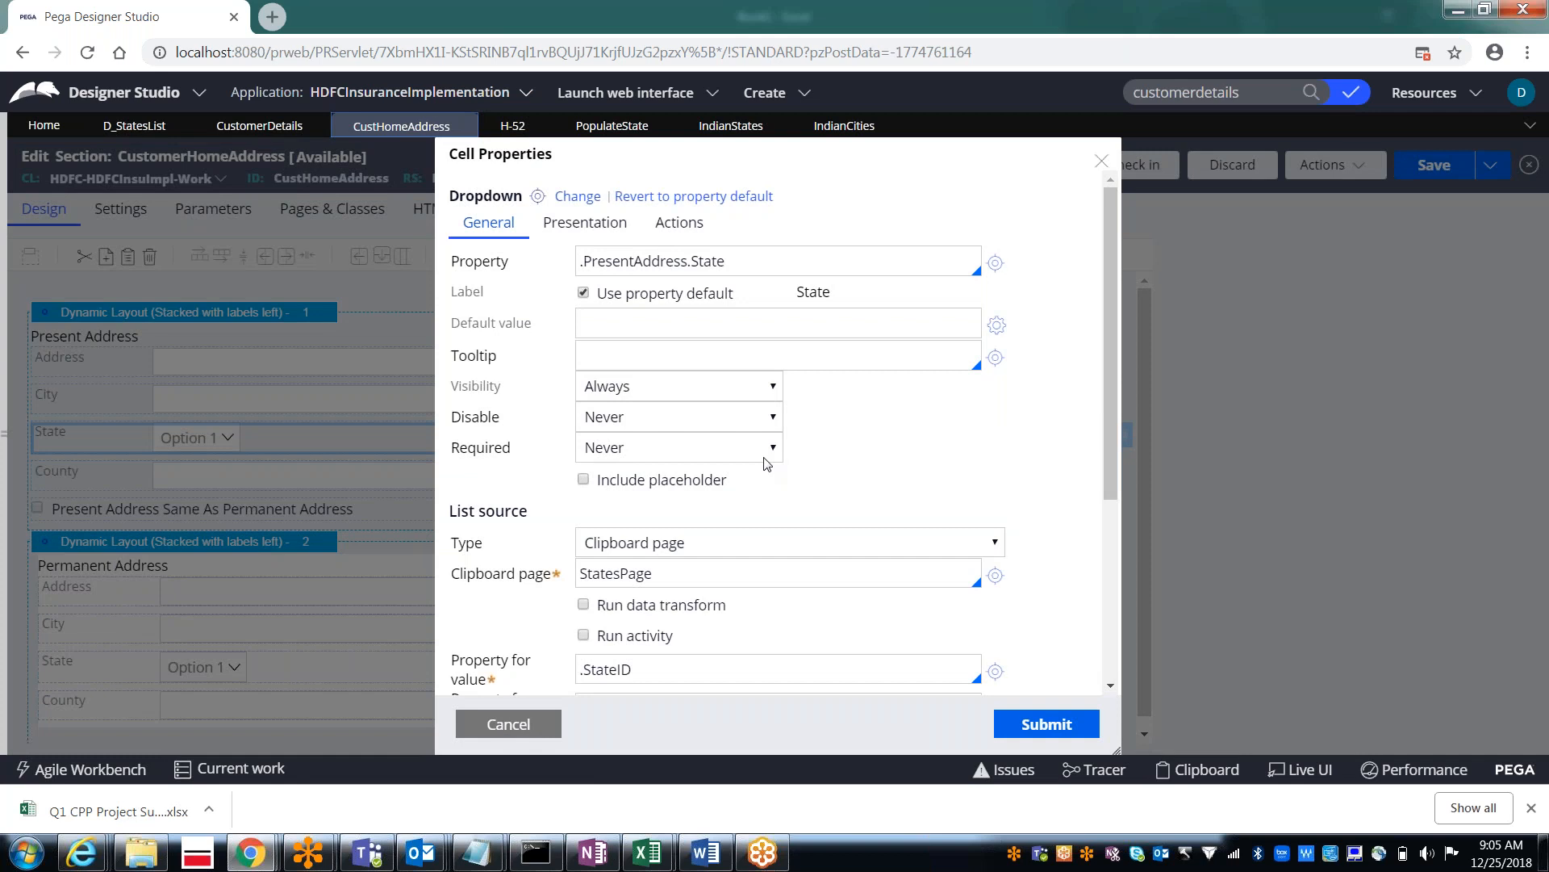
click(508, 723)
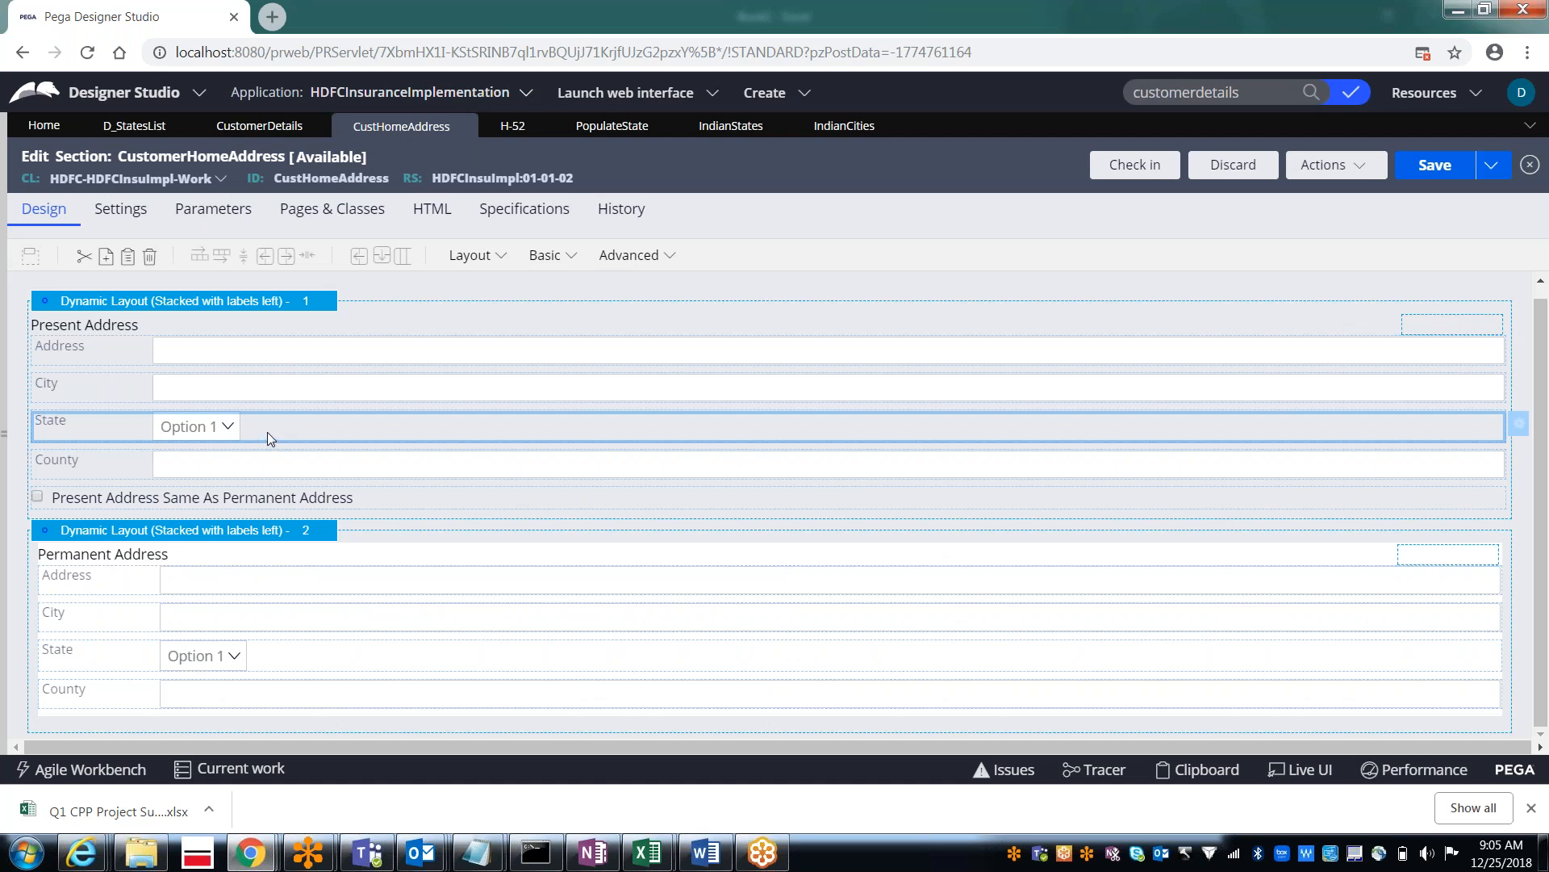
Step: Source the Present Address State dropdown from a report definition applying to the class HDFC-HDFCInsuImpl-Data-IndianStates
double_click(268, 432)
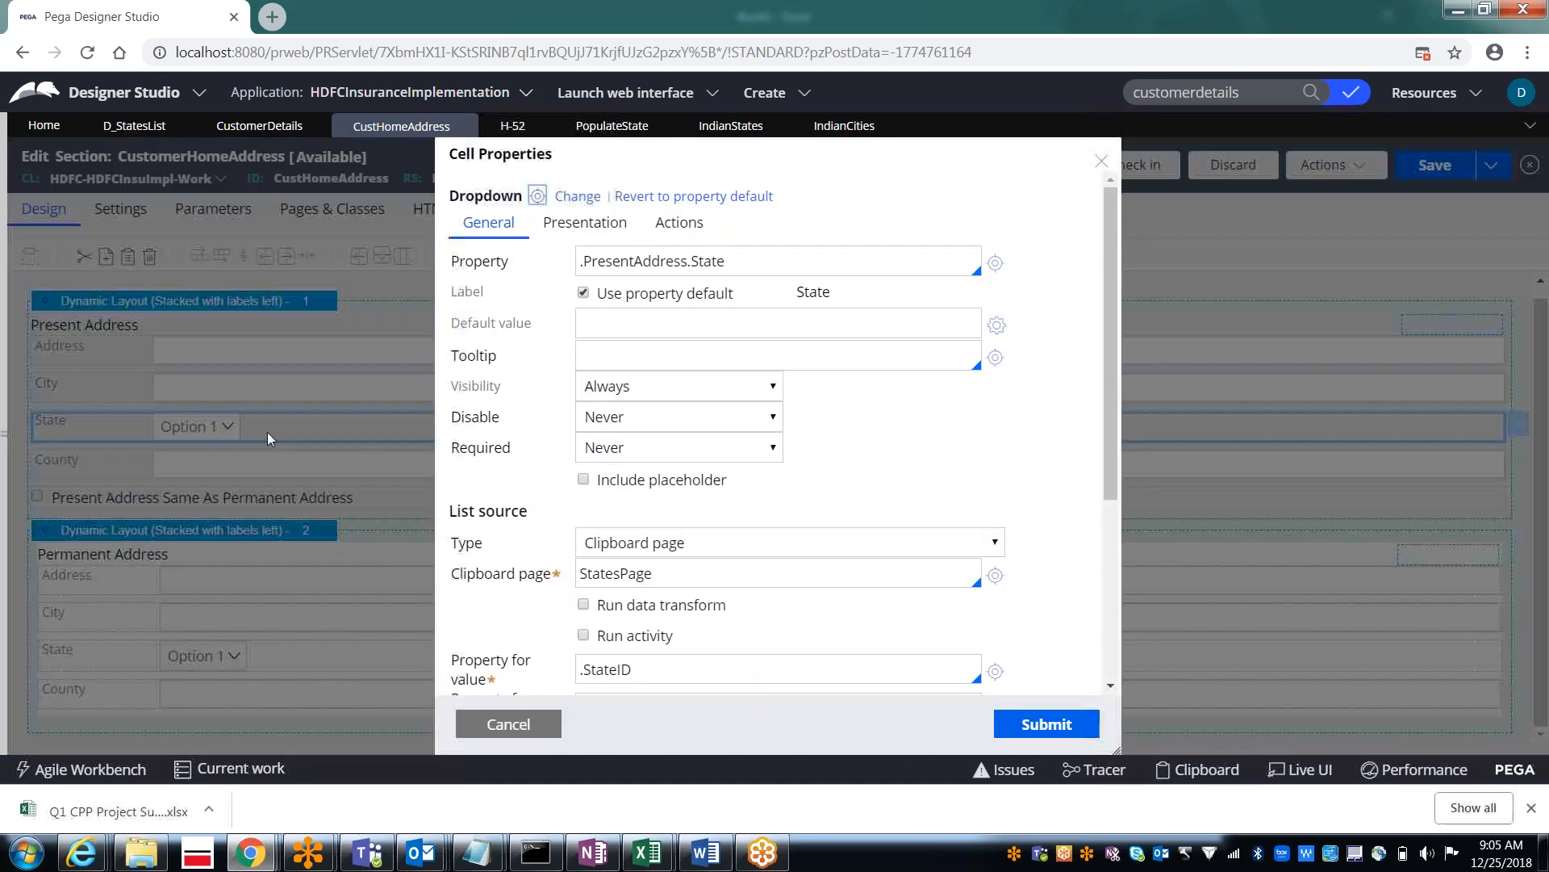
click(670, 544)
click(648, 629)
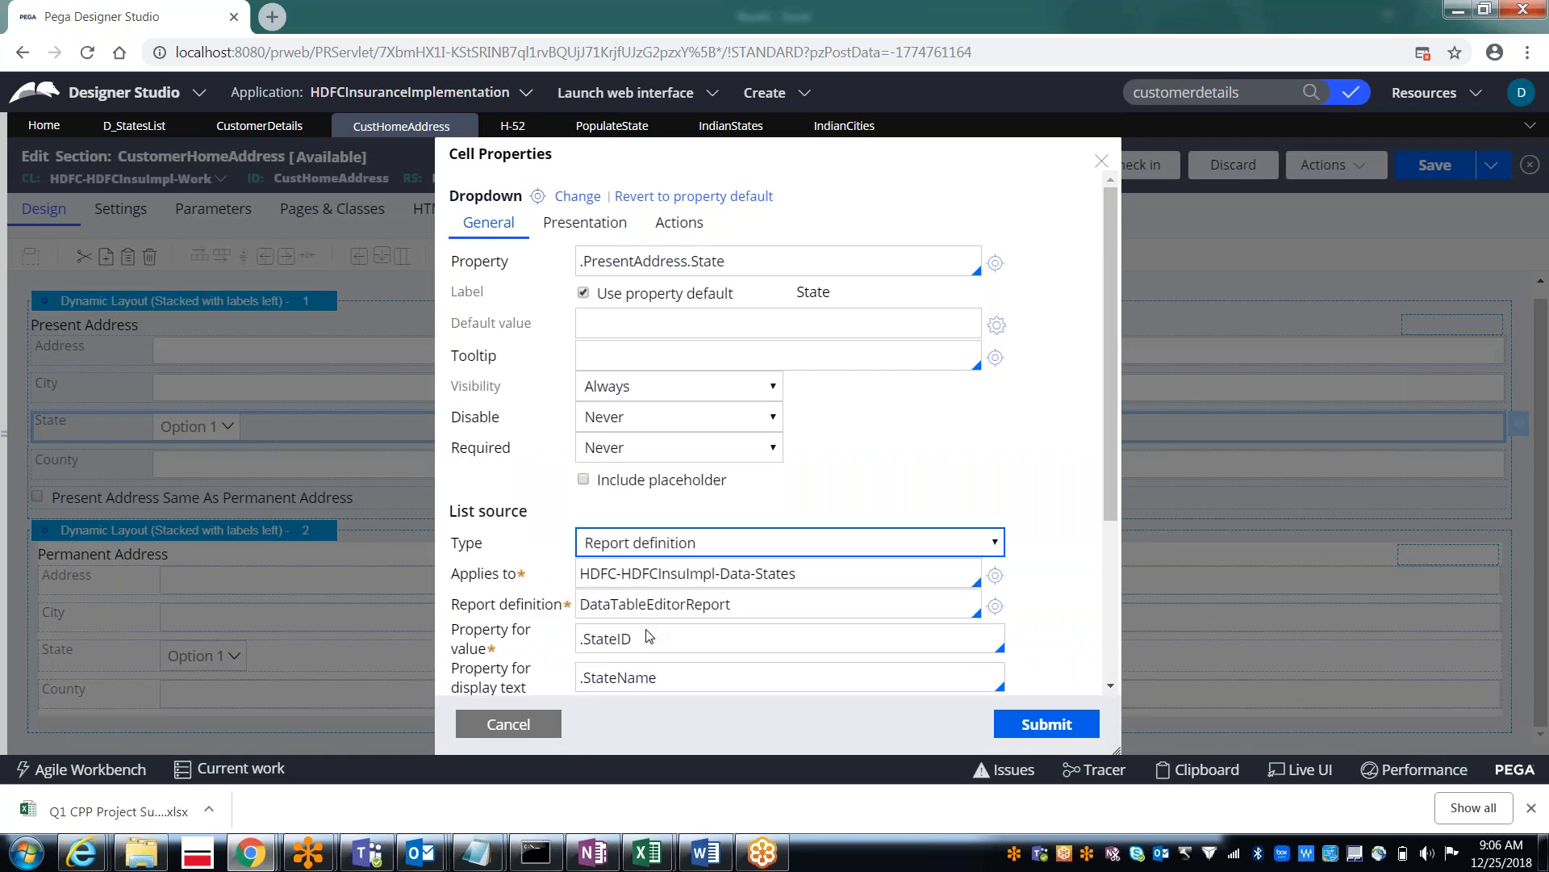
click(810, 580)
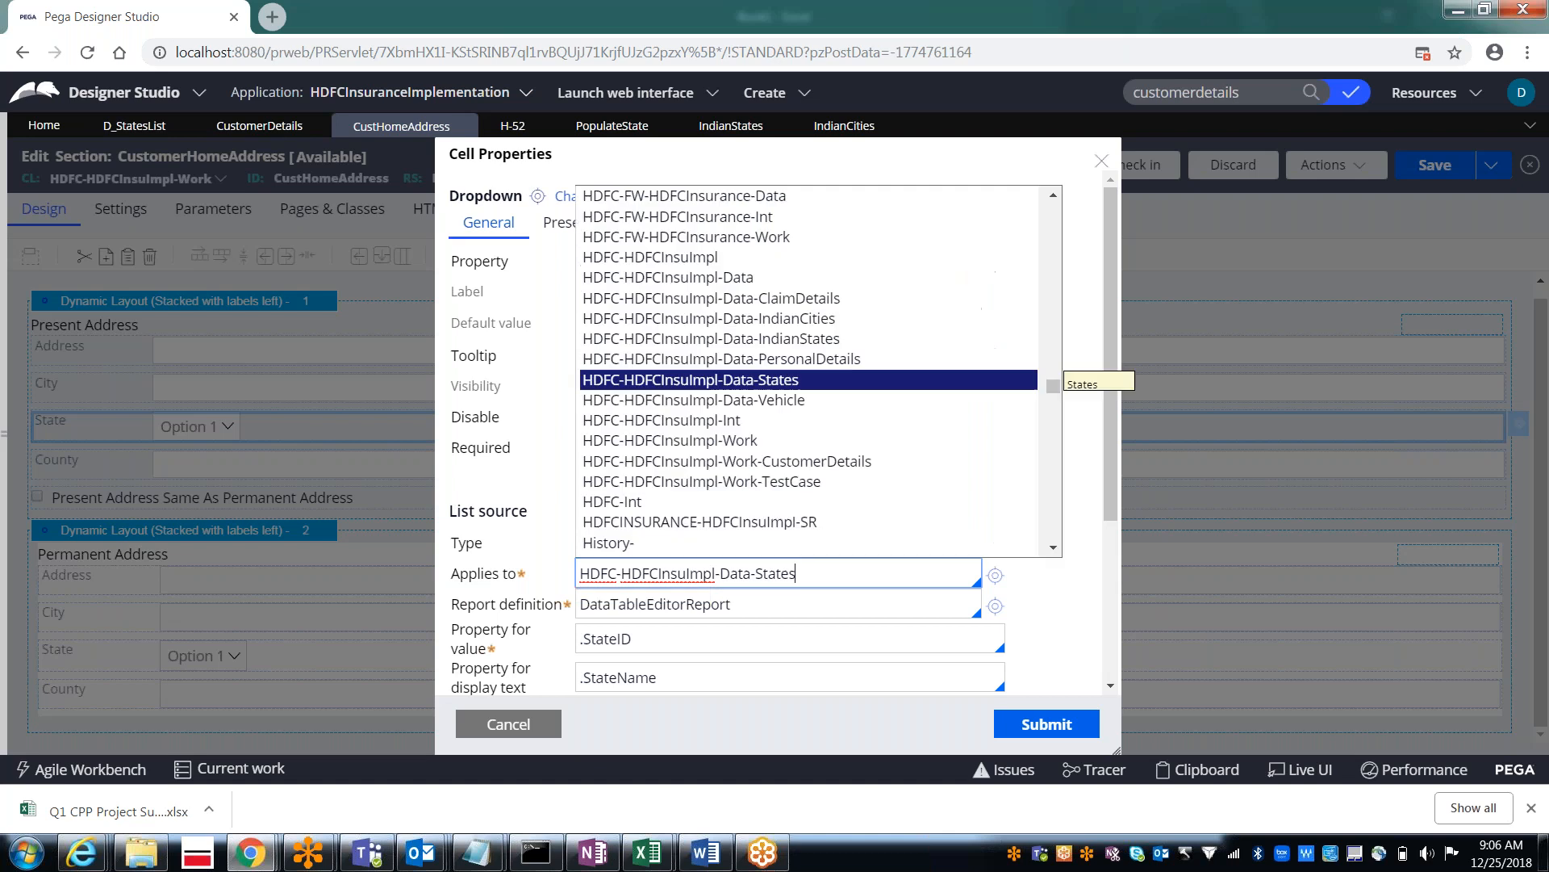
key(Up)
key(Up)
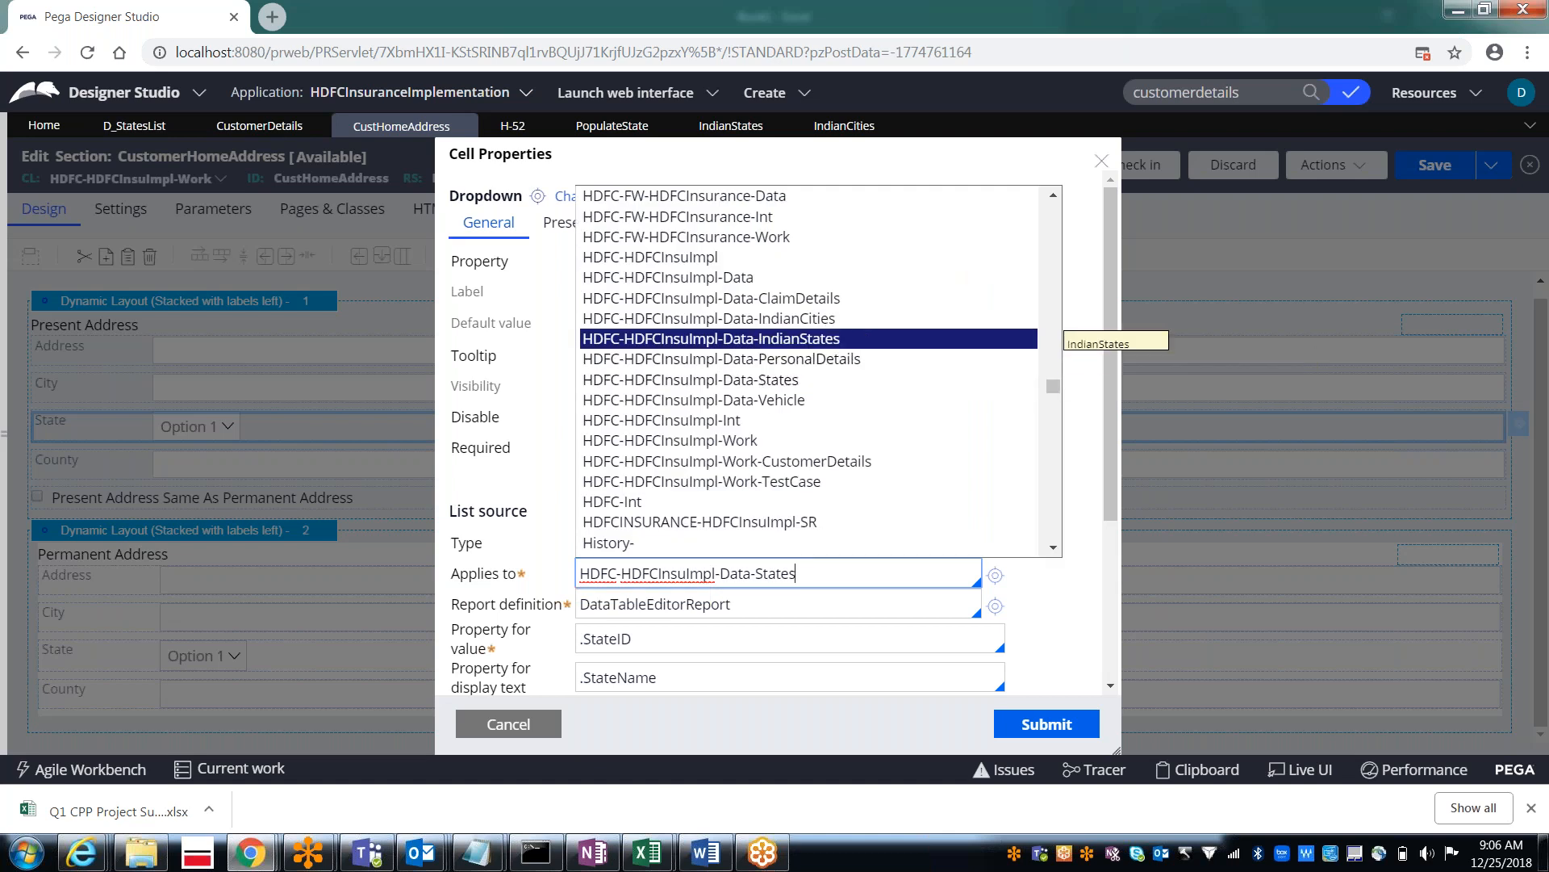
key(Return)
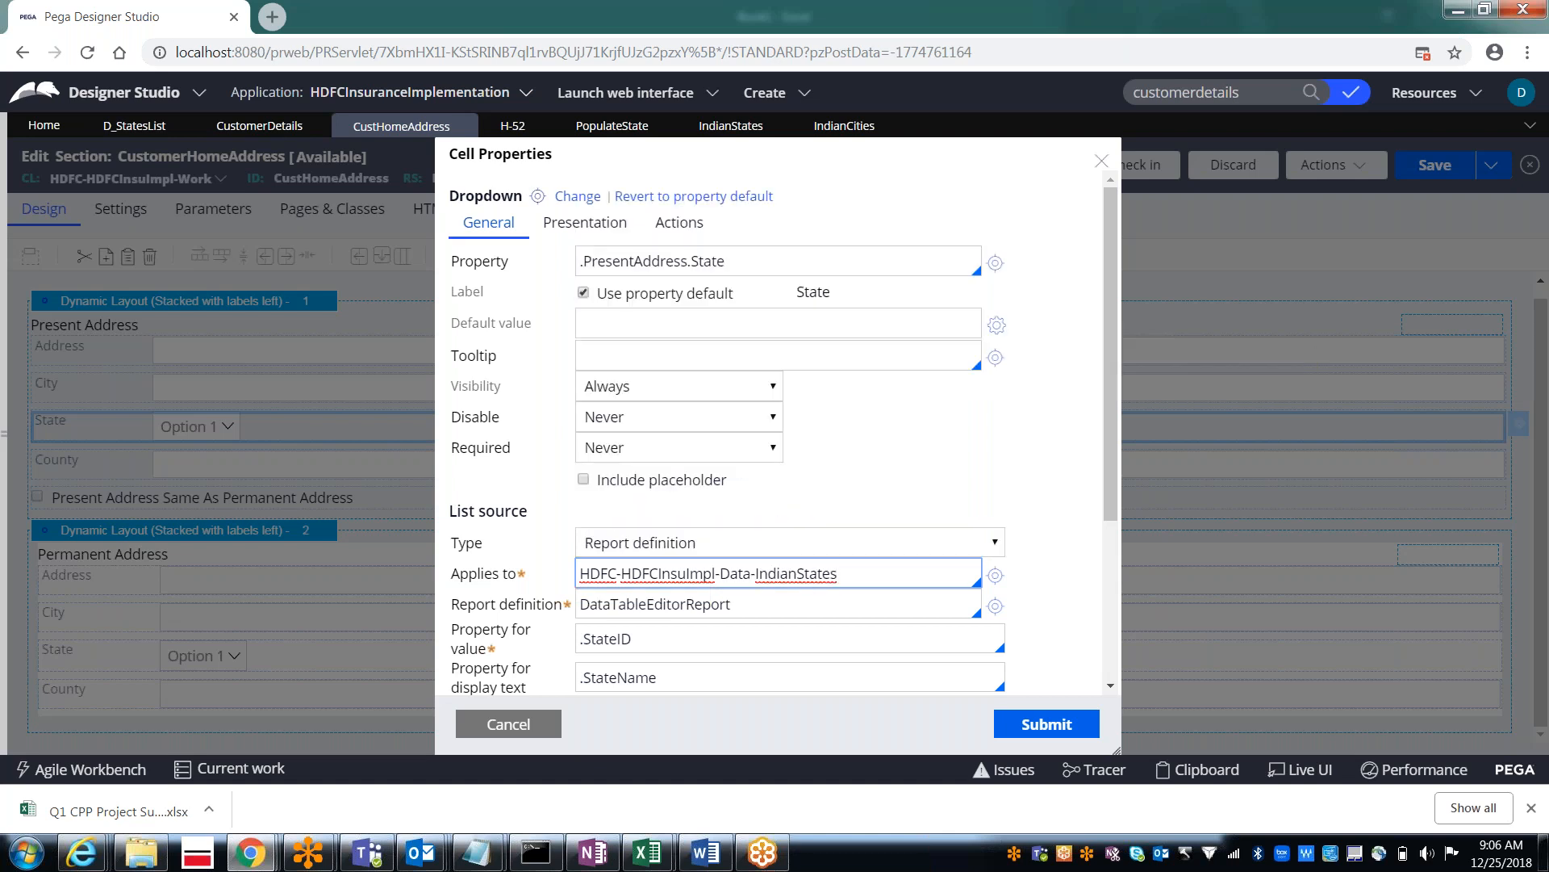
Step: Use DataTableEditorReport with .StateID as value and .StateName as display text for the State dropdown, and submit its properties
click(746, 613)
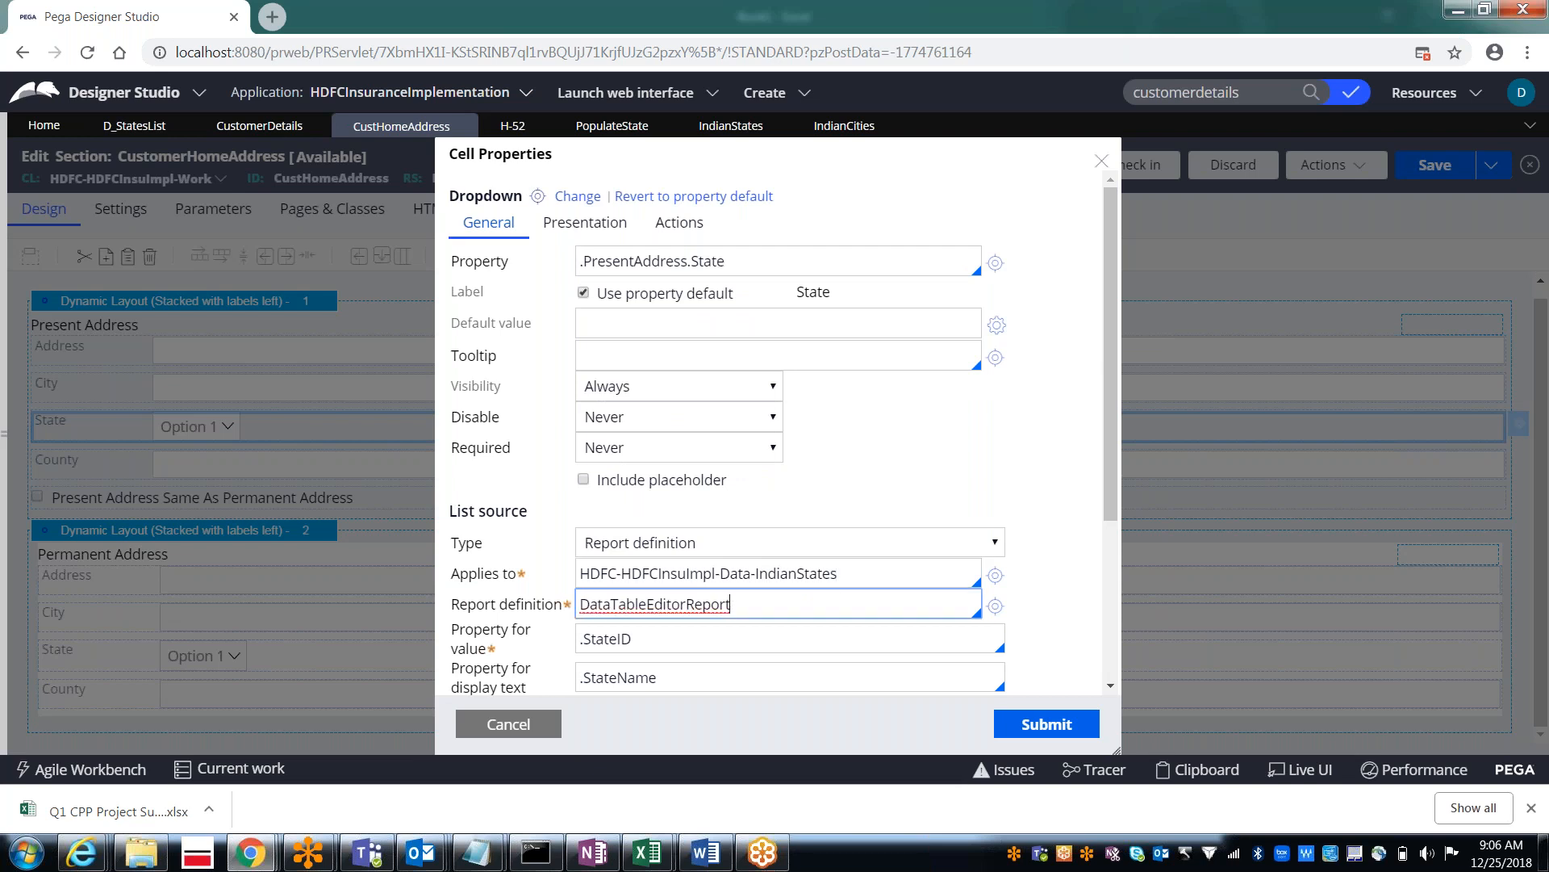
click(639, 638)
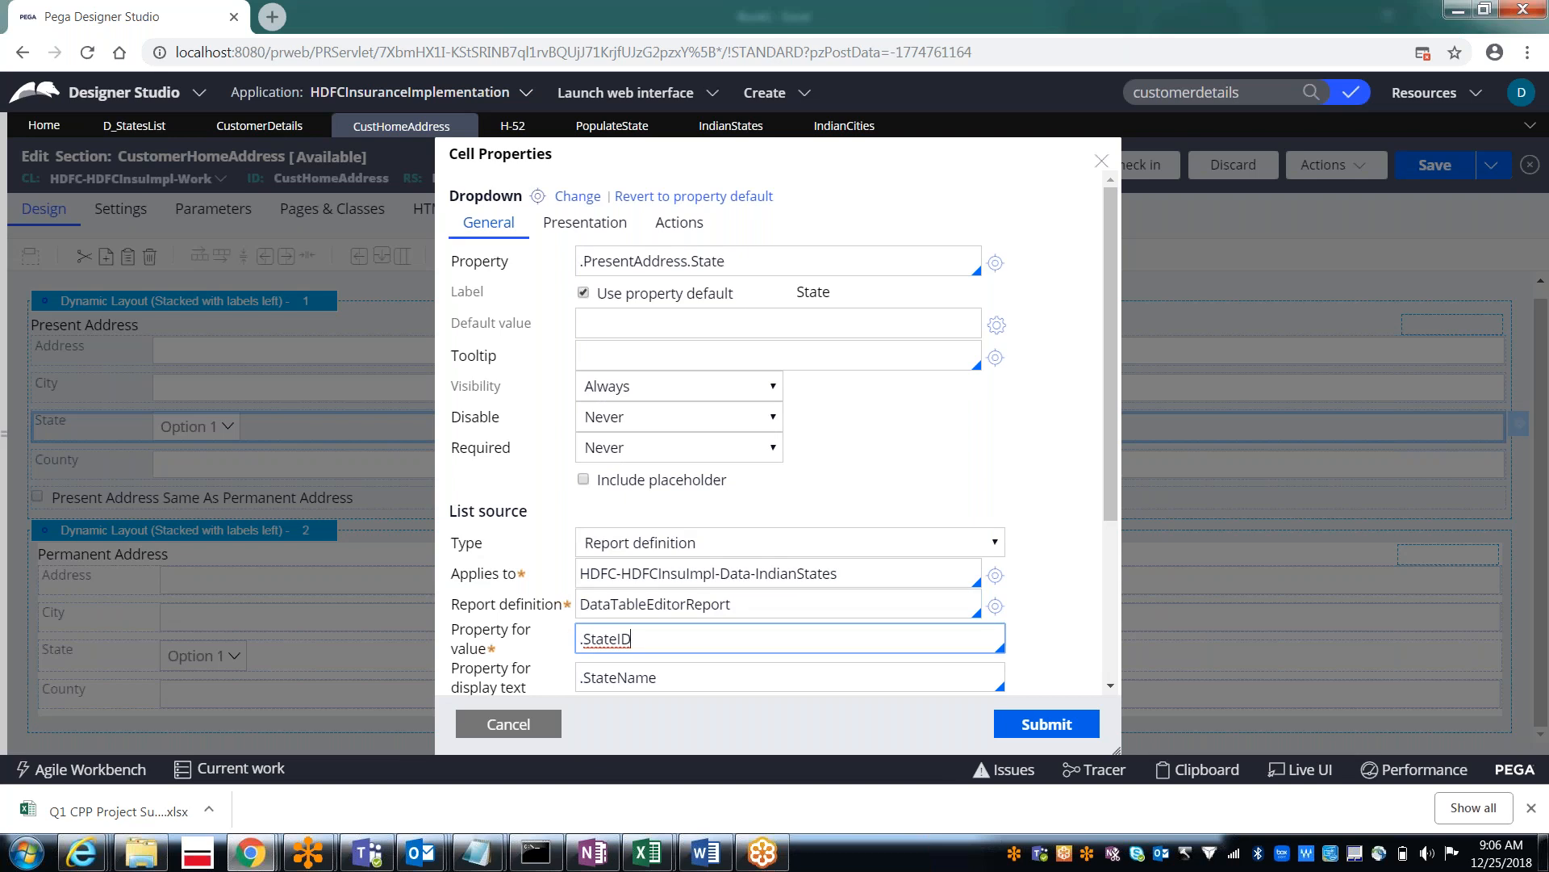
key(Return)
click(674, 677)
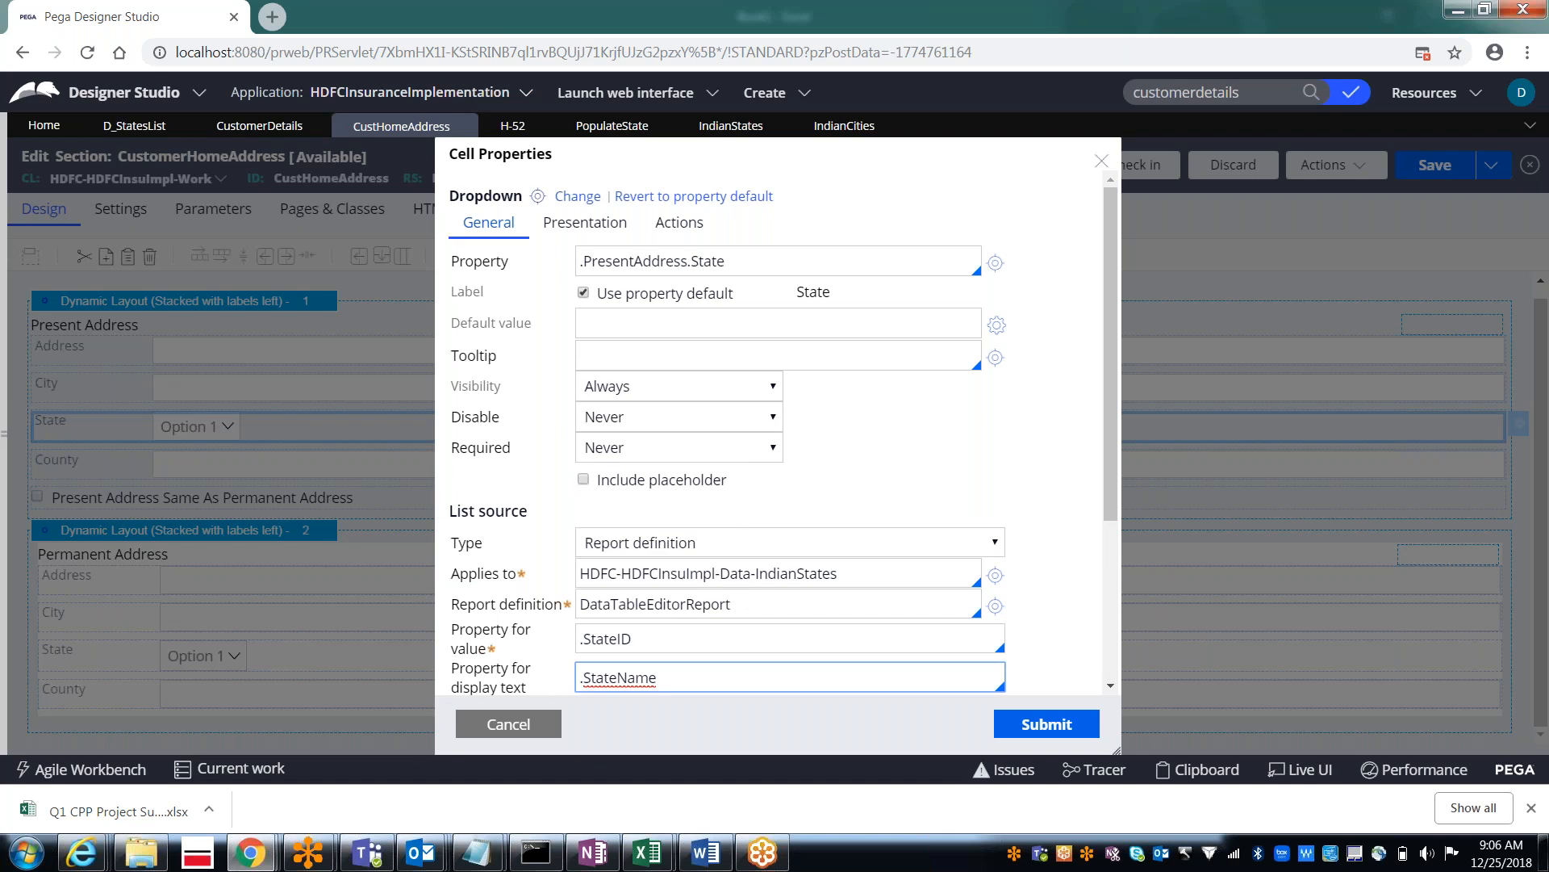
key(Return)
click(1042, 726)
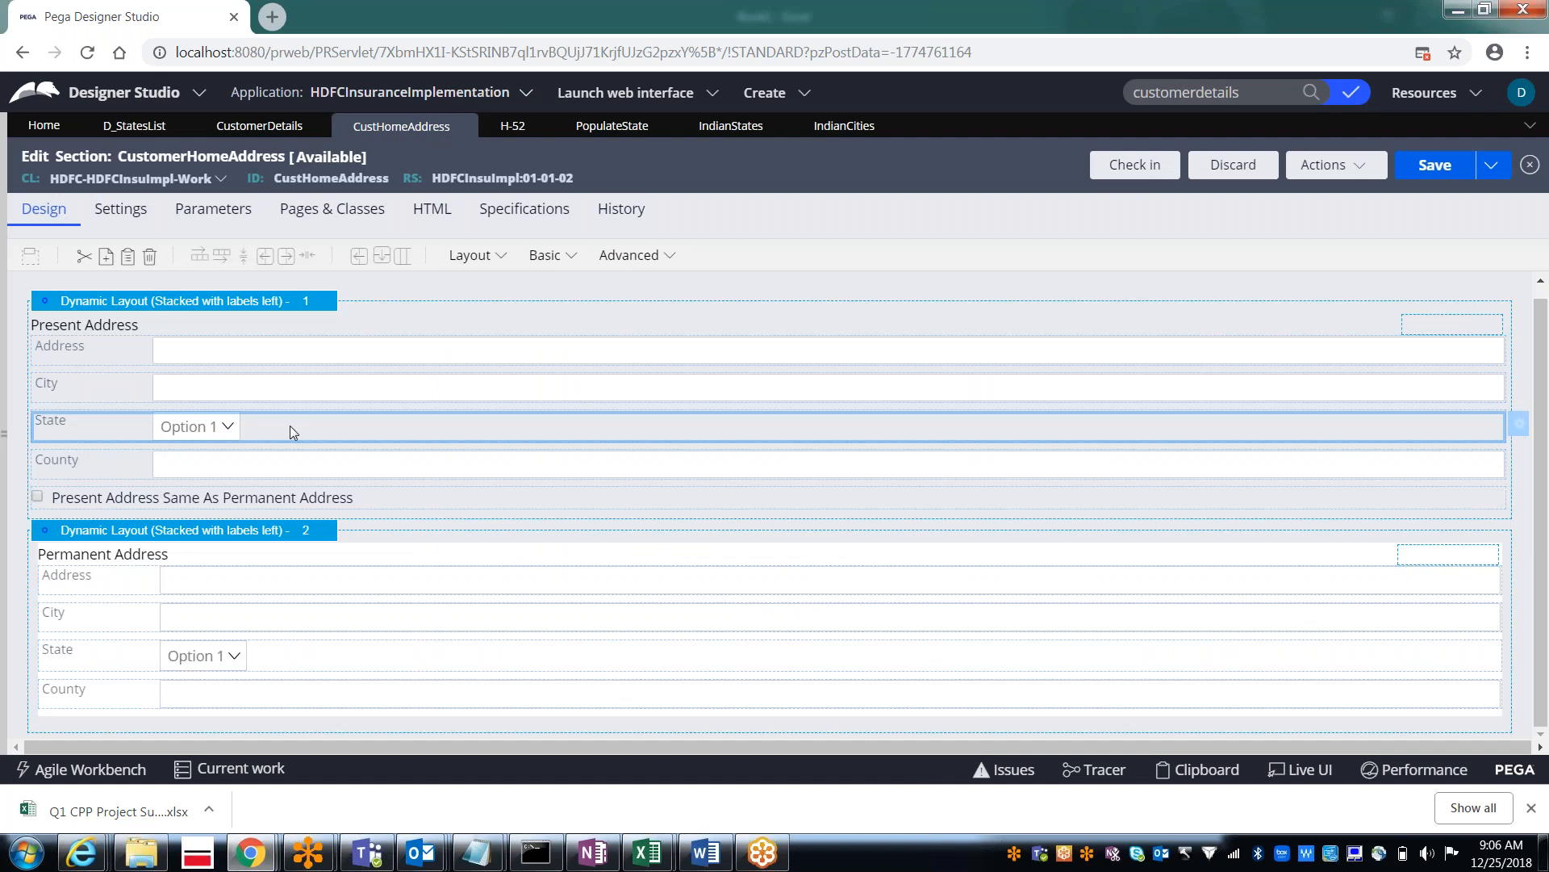
Step: Change the Present Address City field from a text input to a dropdown with Report definition as its list source type
click(263, 394)
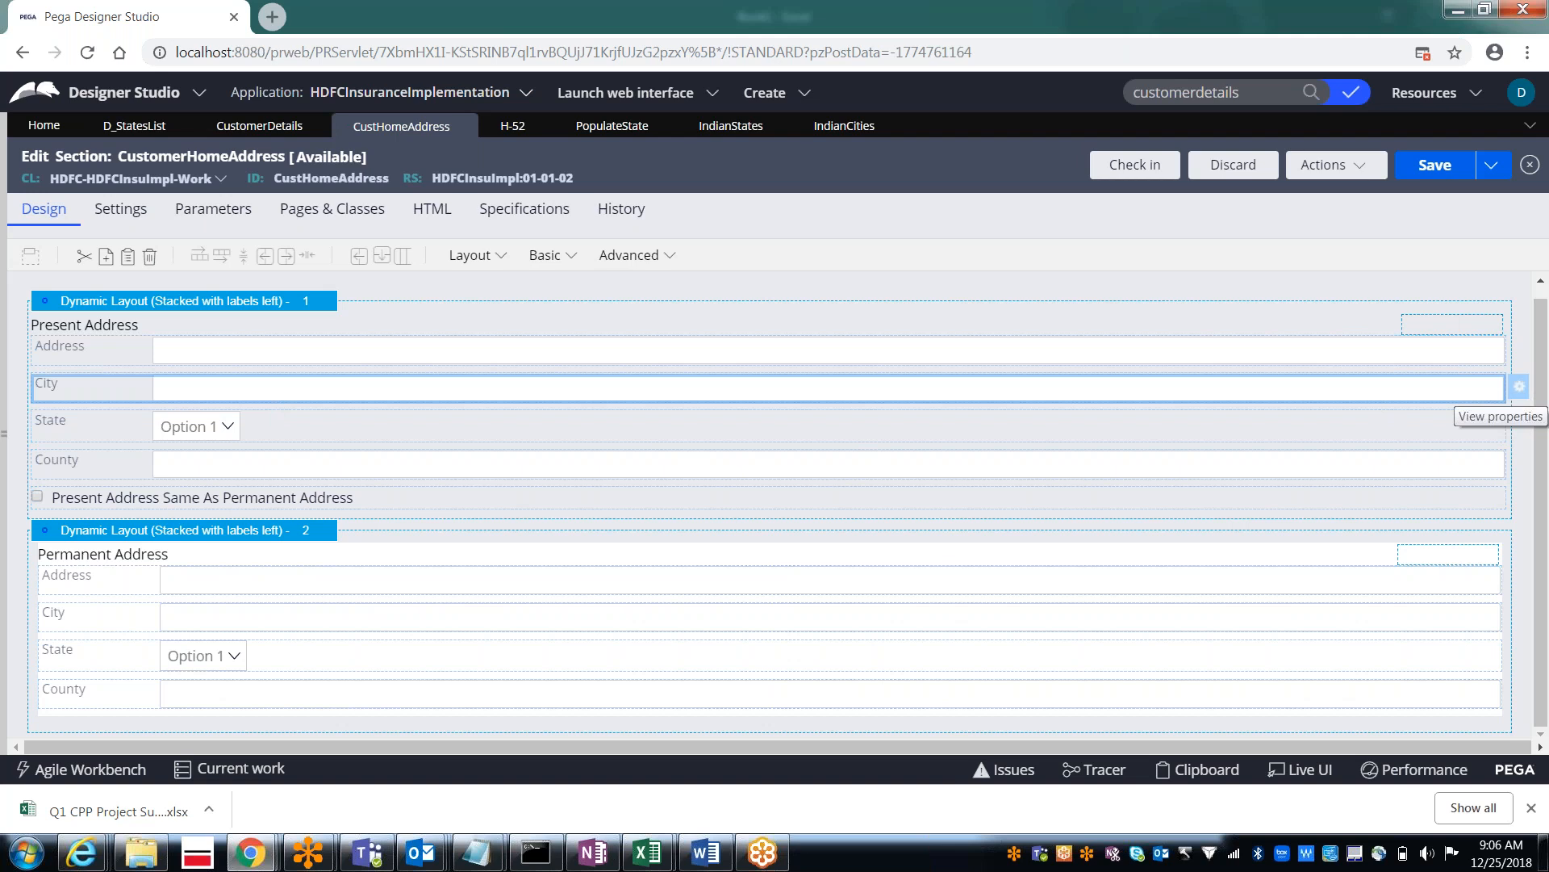
click(1520, 387)
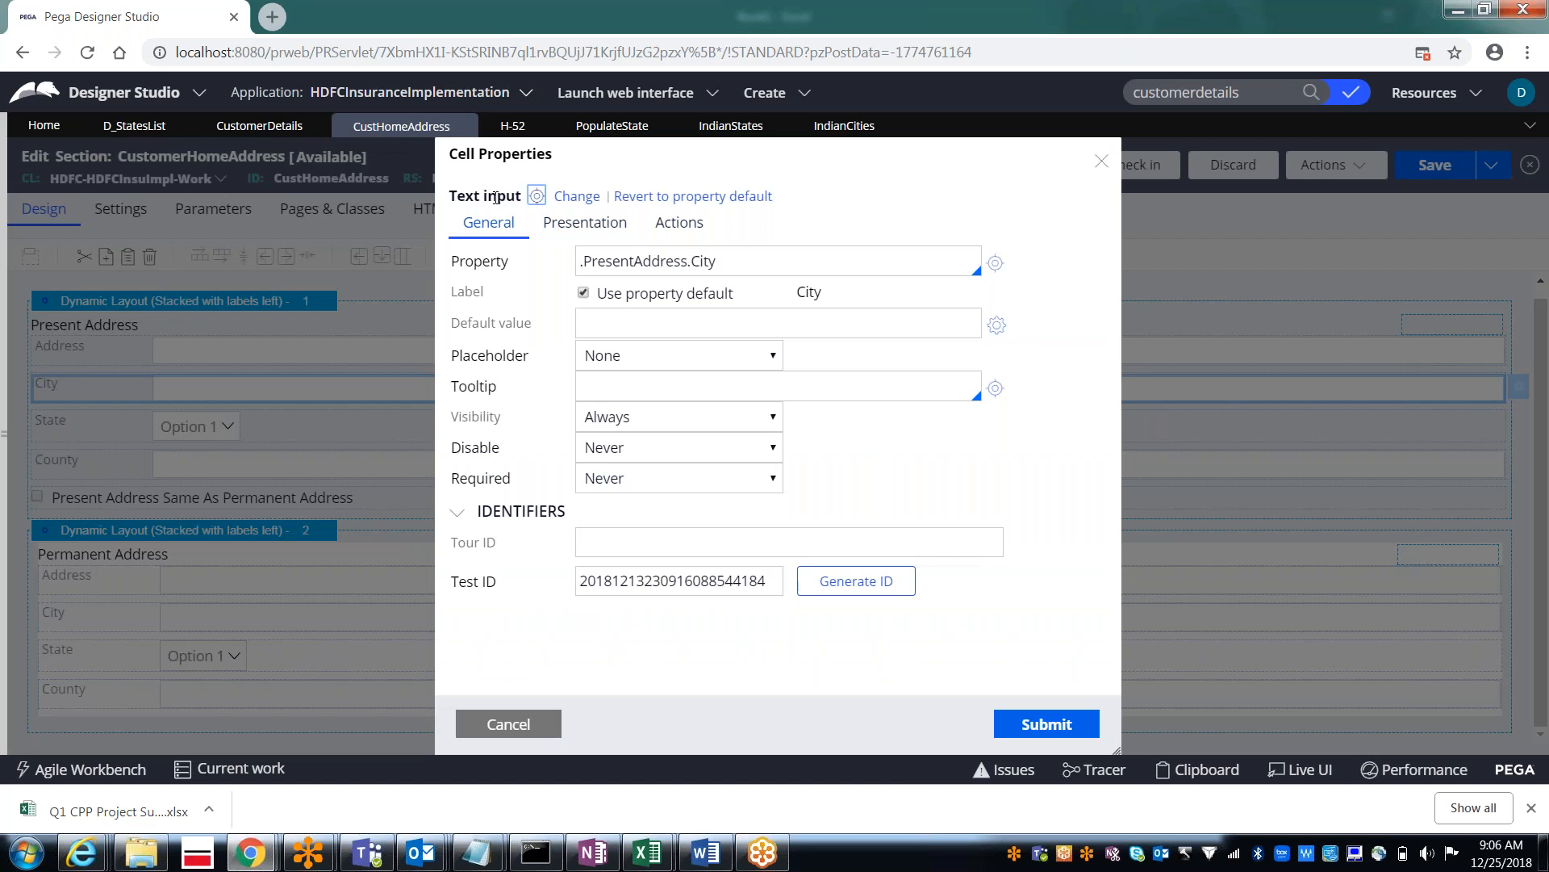
click(576, 199)
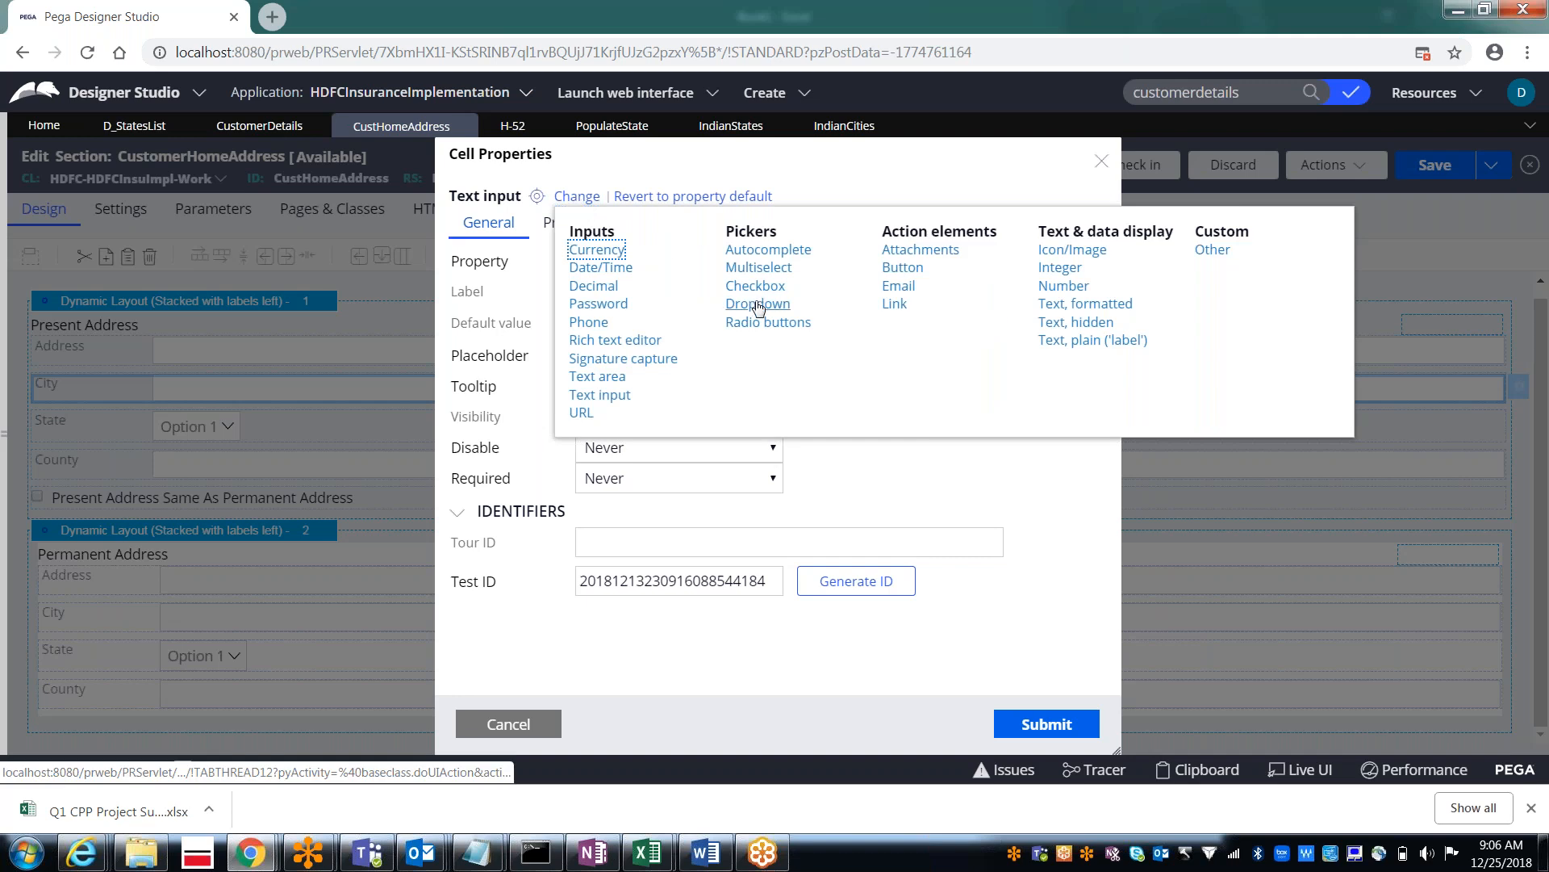
click(757, 305)
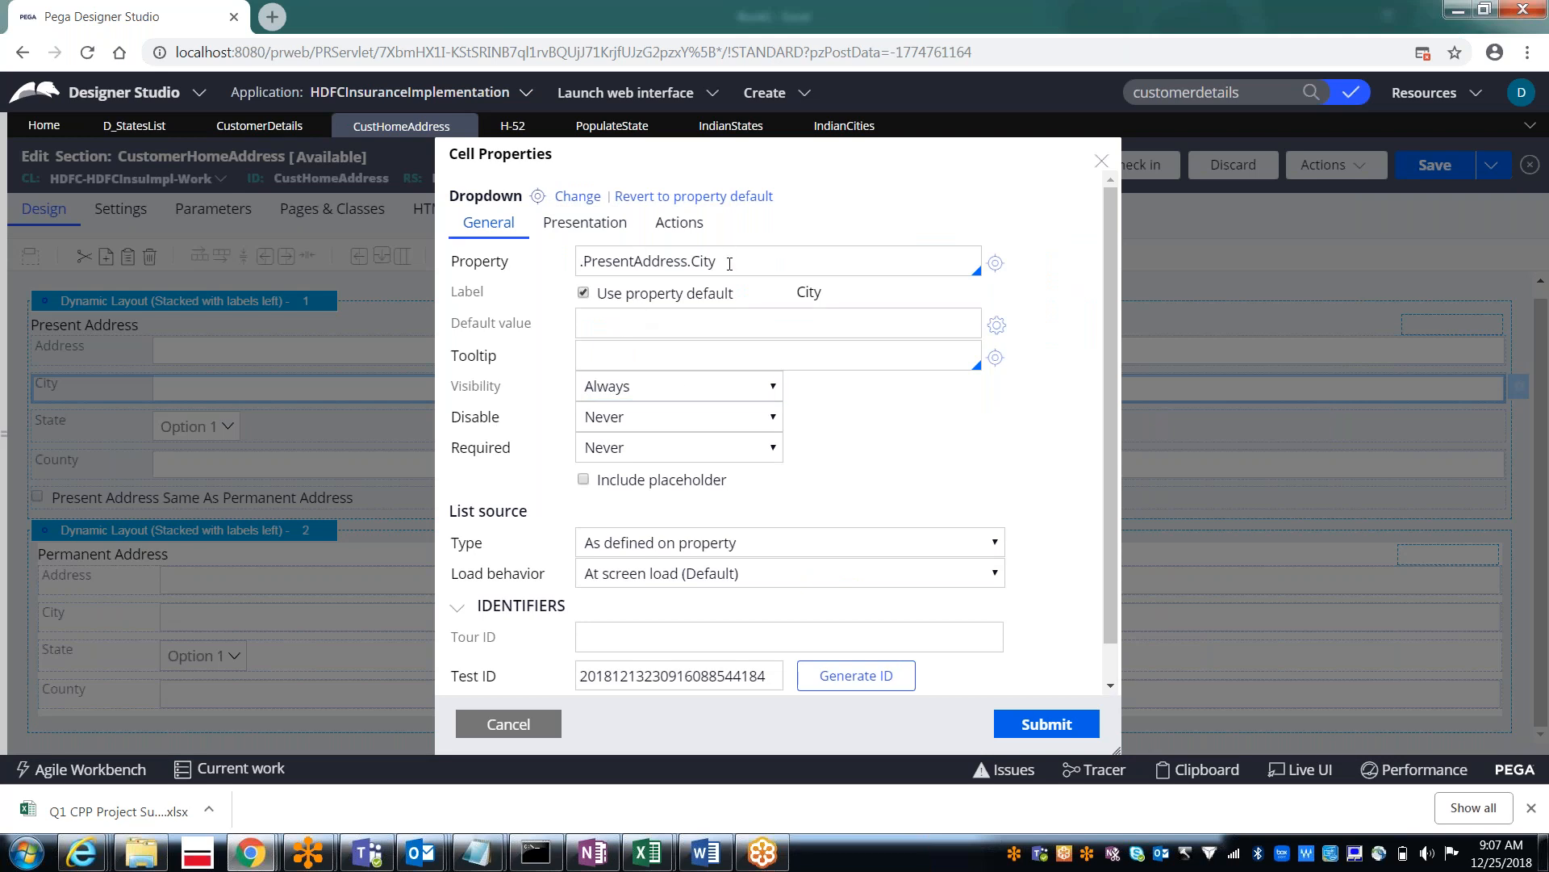
click(616, 317)
click(659, 550)
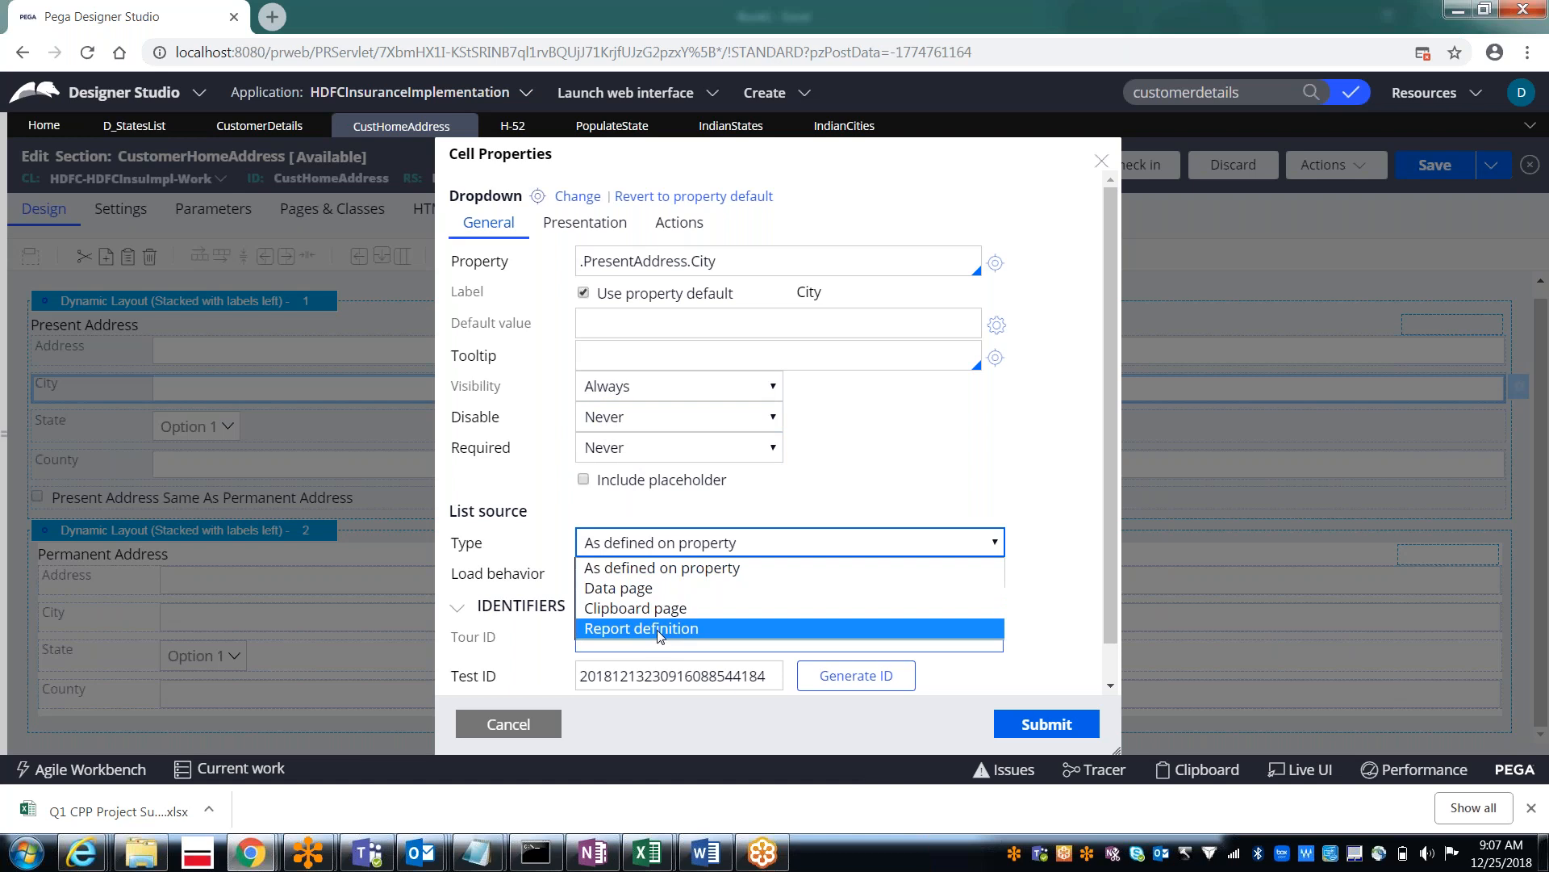
click(660, 629)
Step: Point the City dropdown's list source to the class HDFC-HDFCInsuImpl-Data-IndianCities and the report definition DataTableEditorReport
click(638, 573)
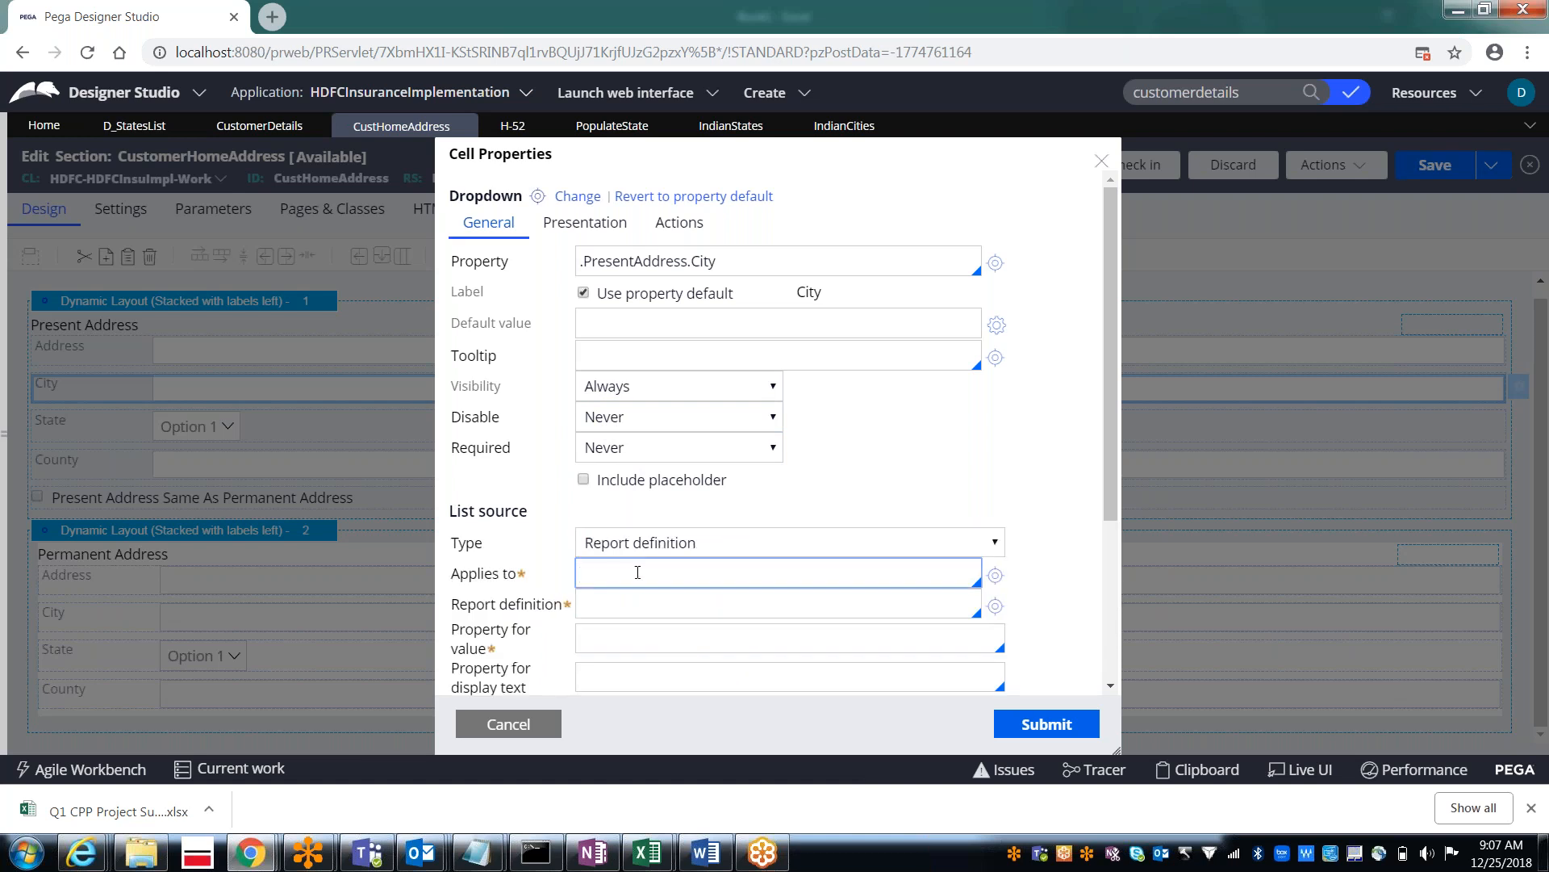
click(637, 573)
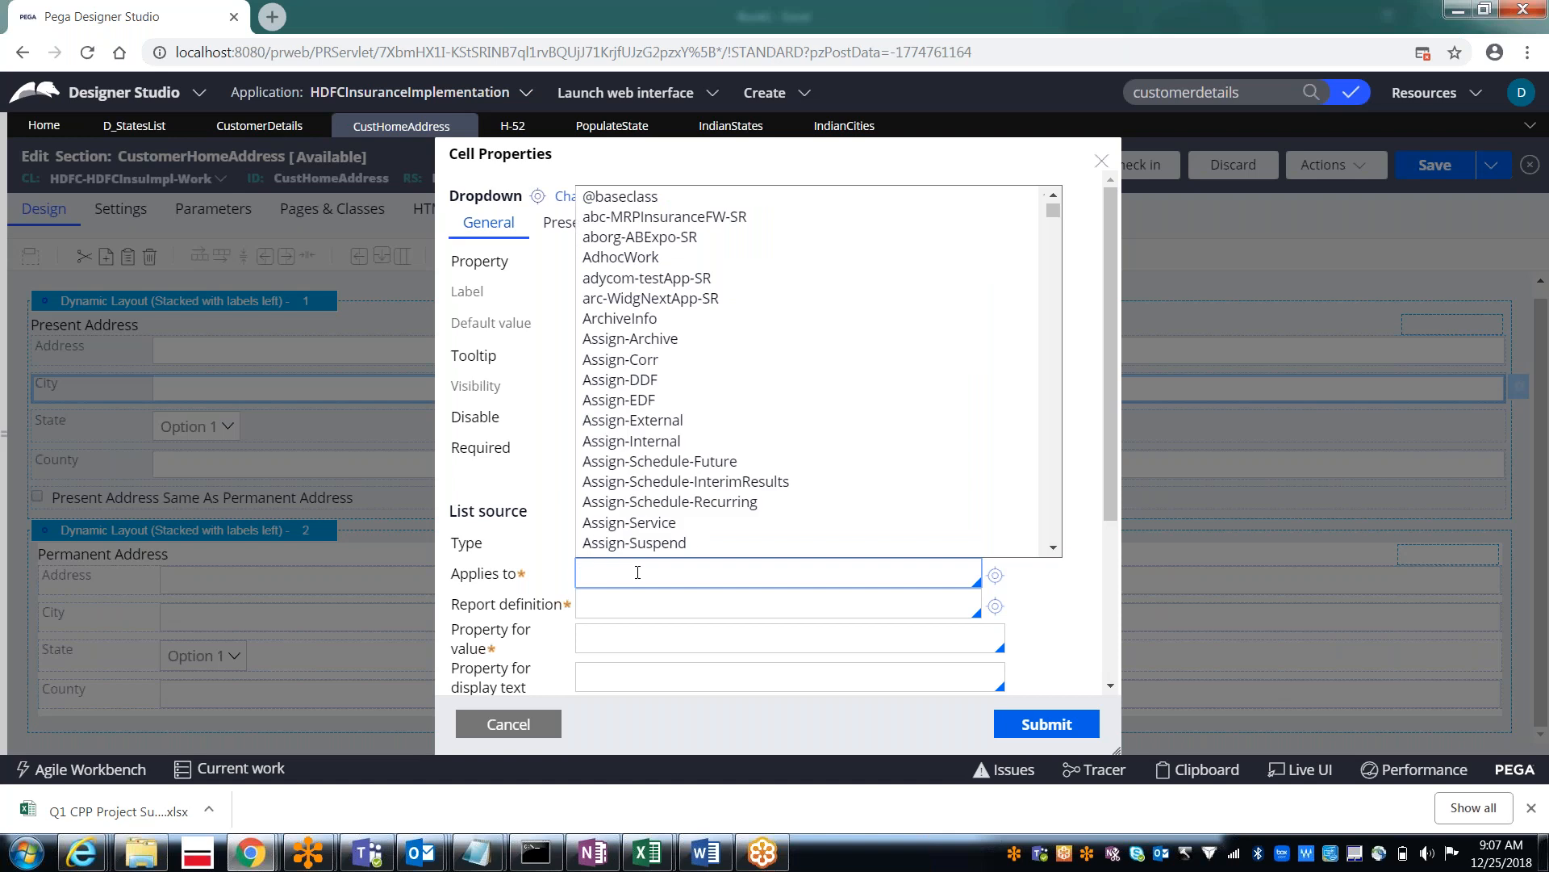
text(hdfc)
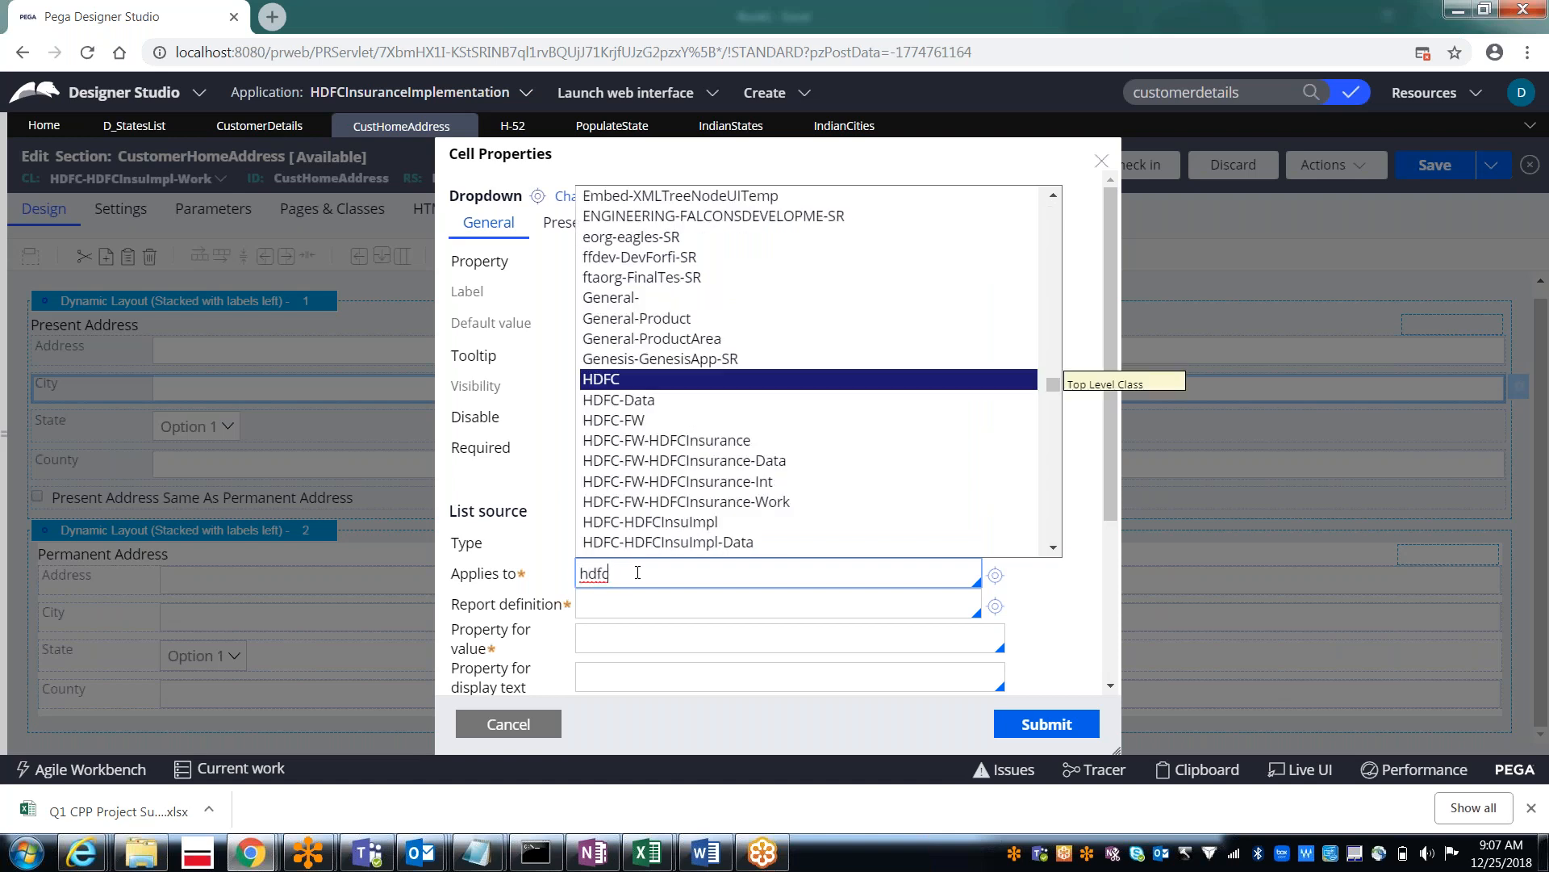
text(-hdfc)
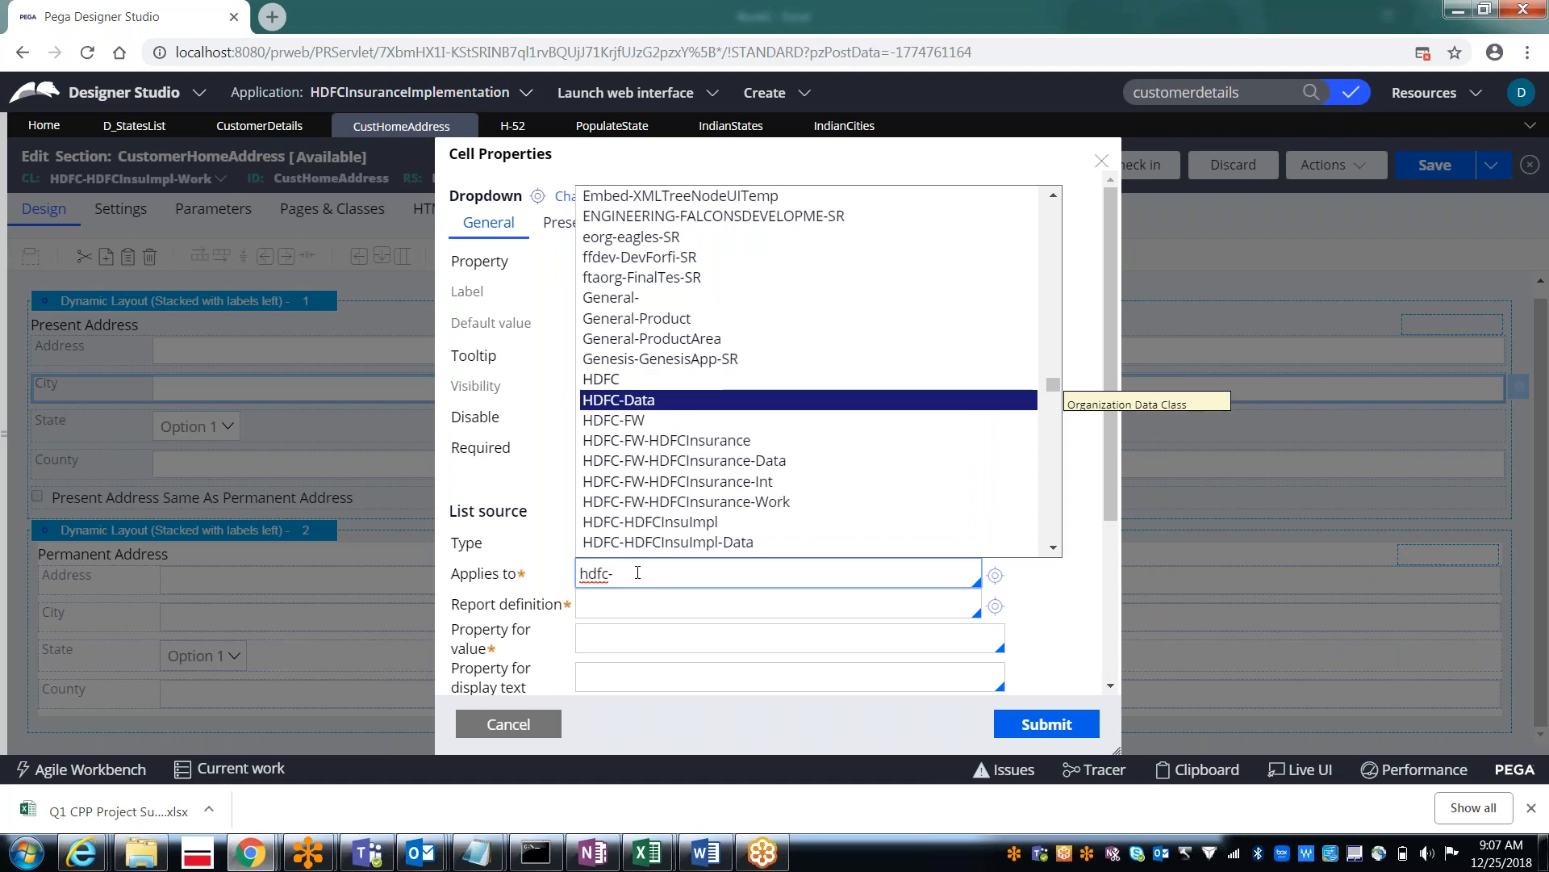
key(Down)
key(Down)
key(Down)
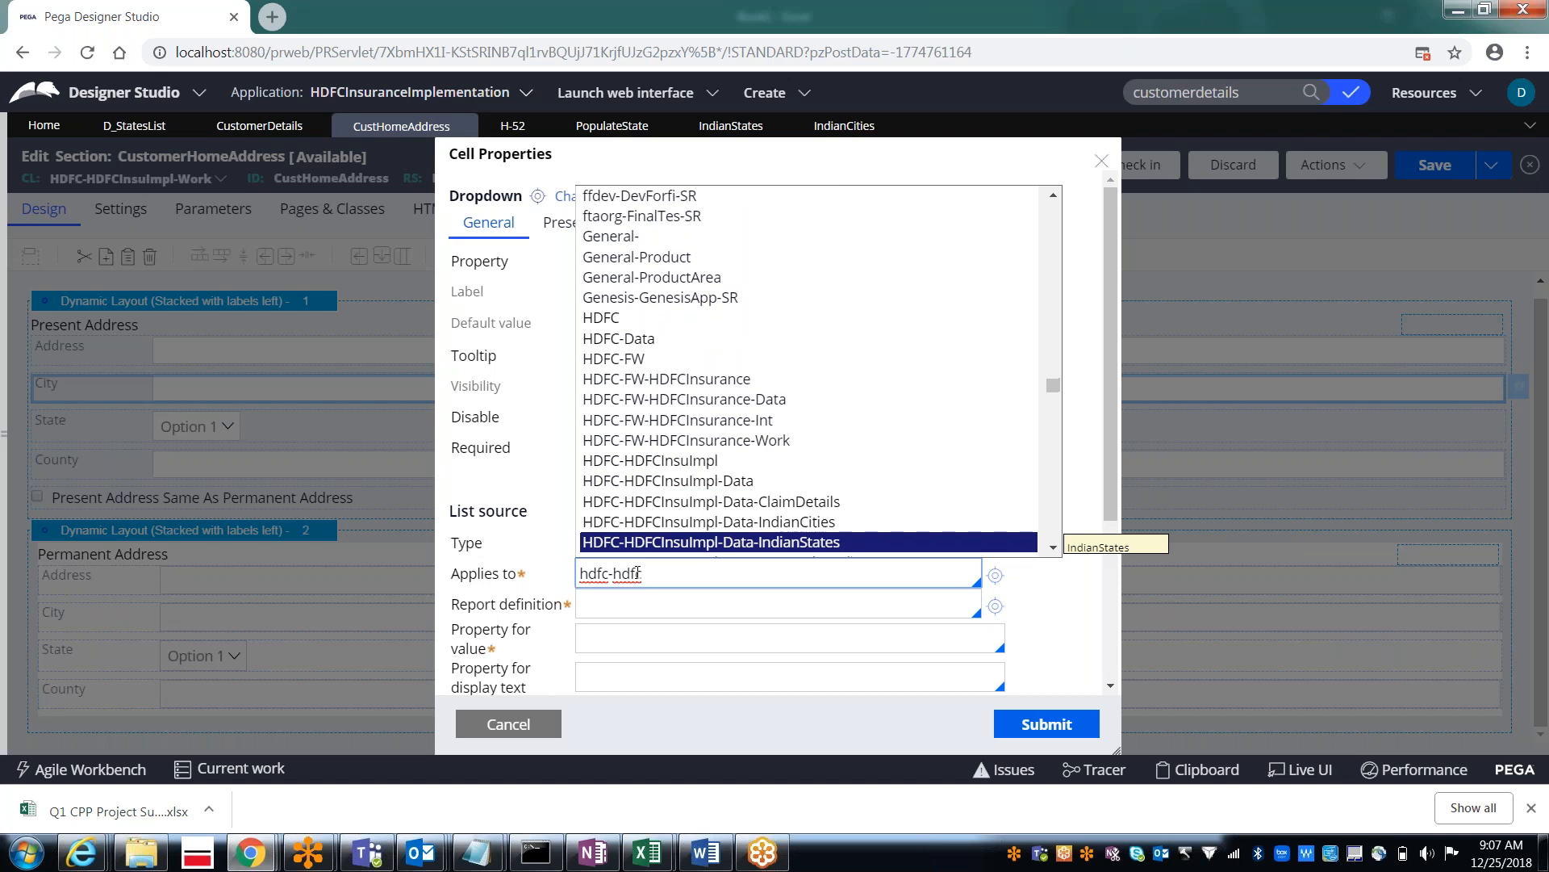
key(Return)
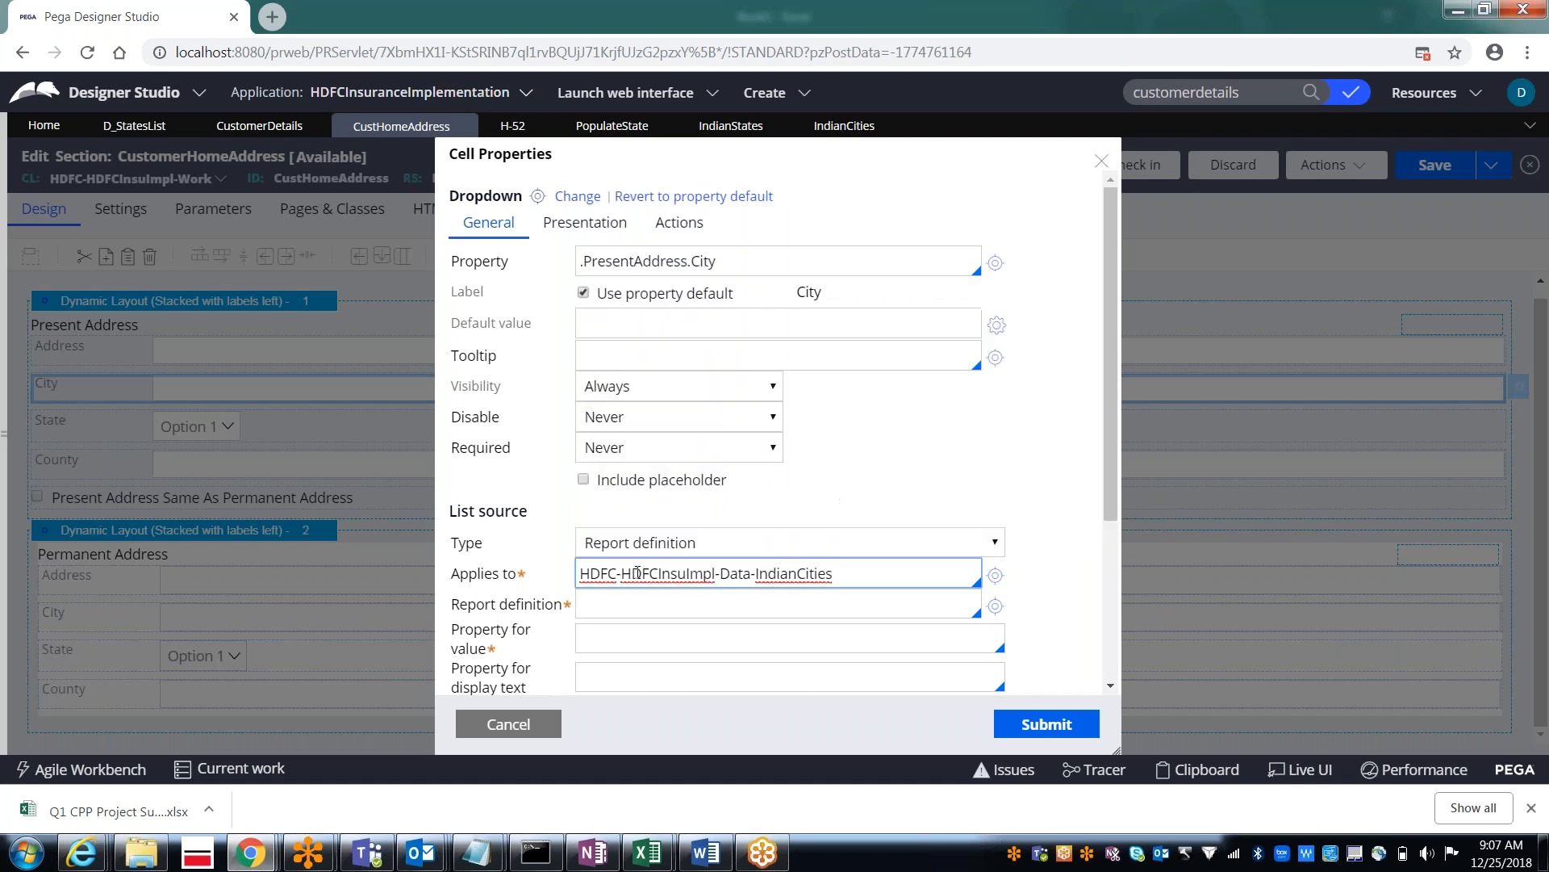
click(605, 603)
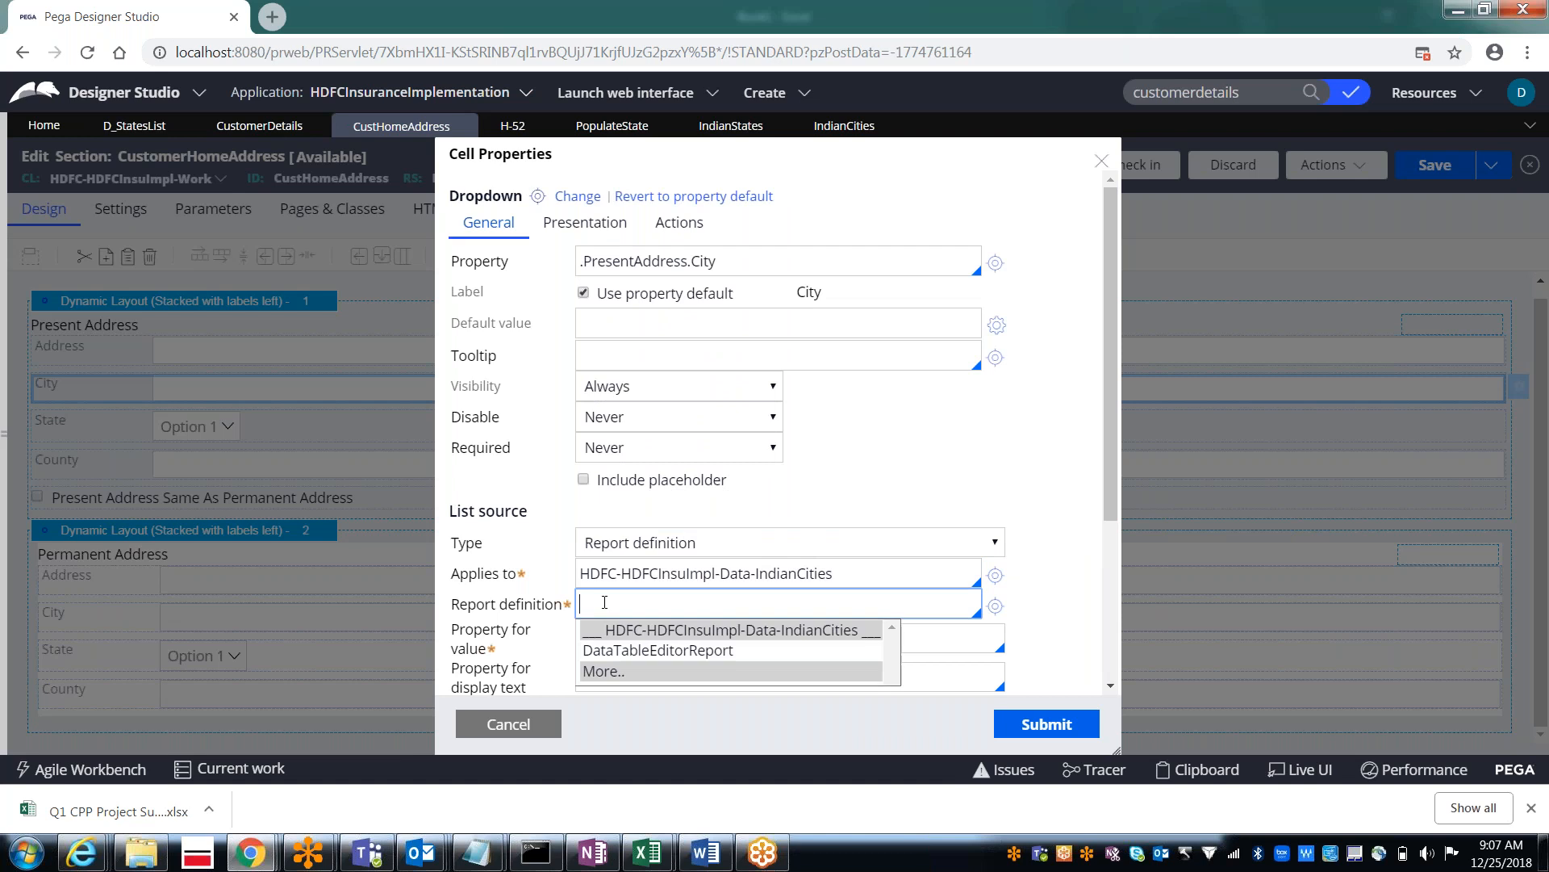
key(Down)
key(Return)
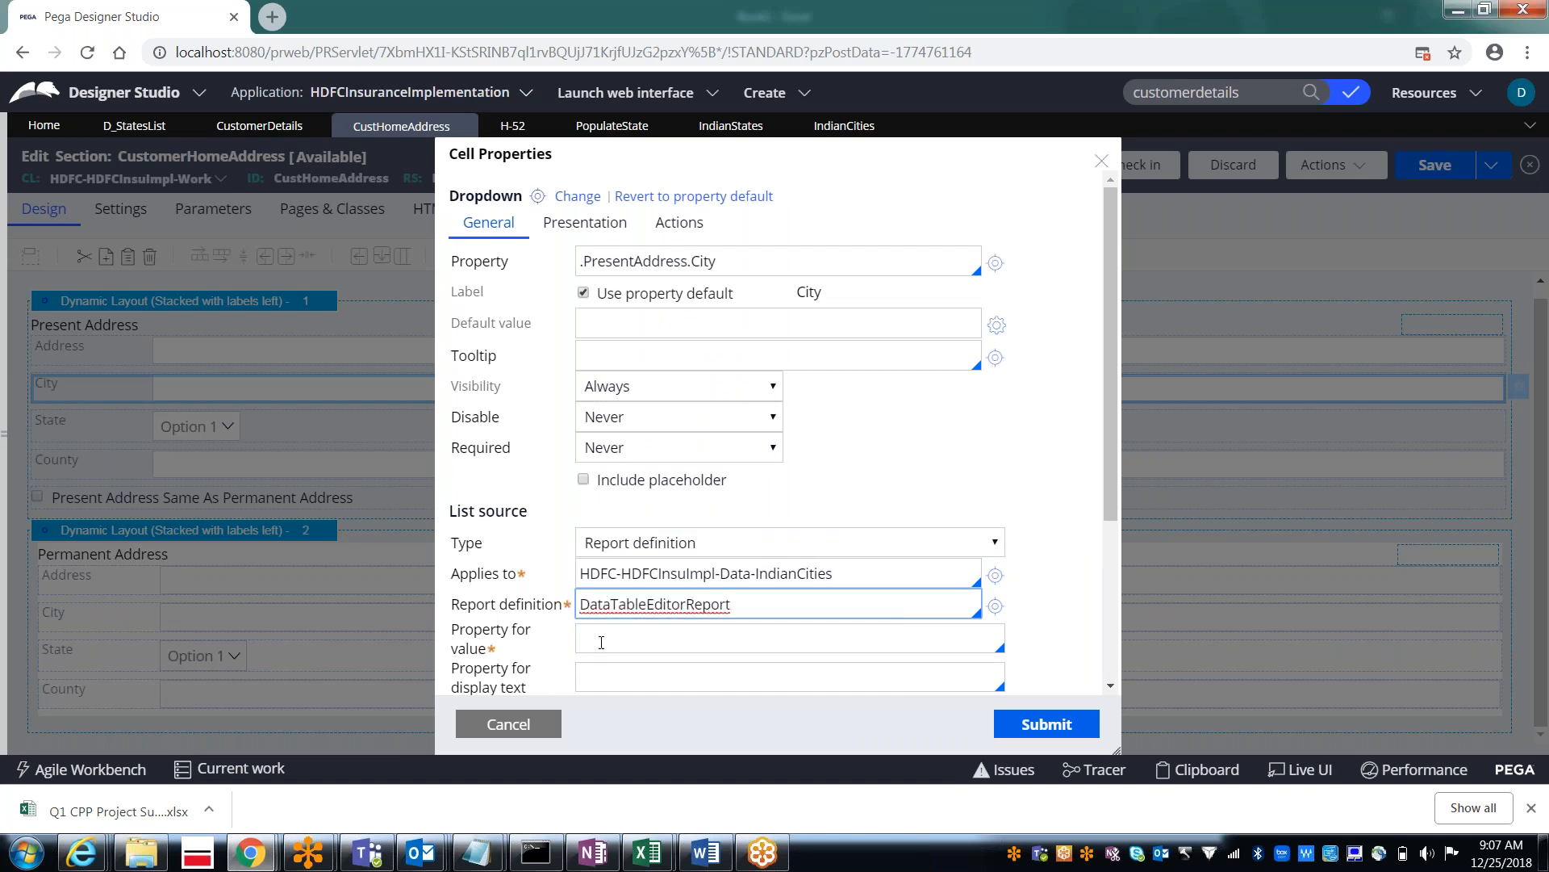
Step: Set the City dropdown's property for value to .CityID
click(601, 639)
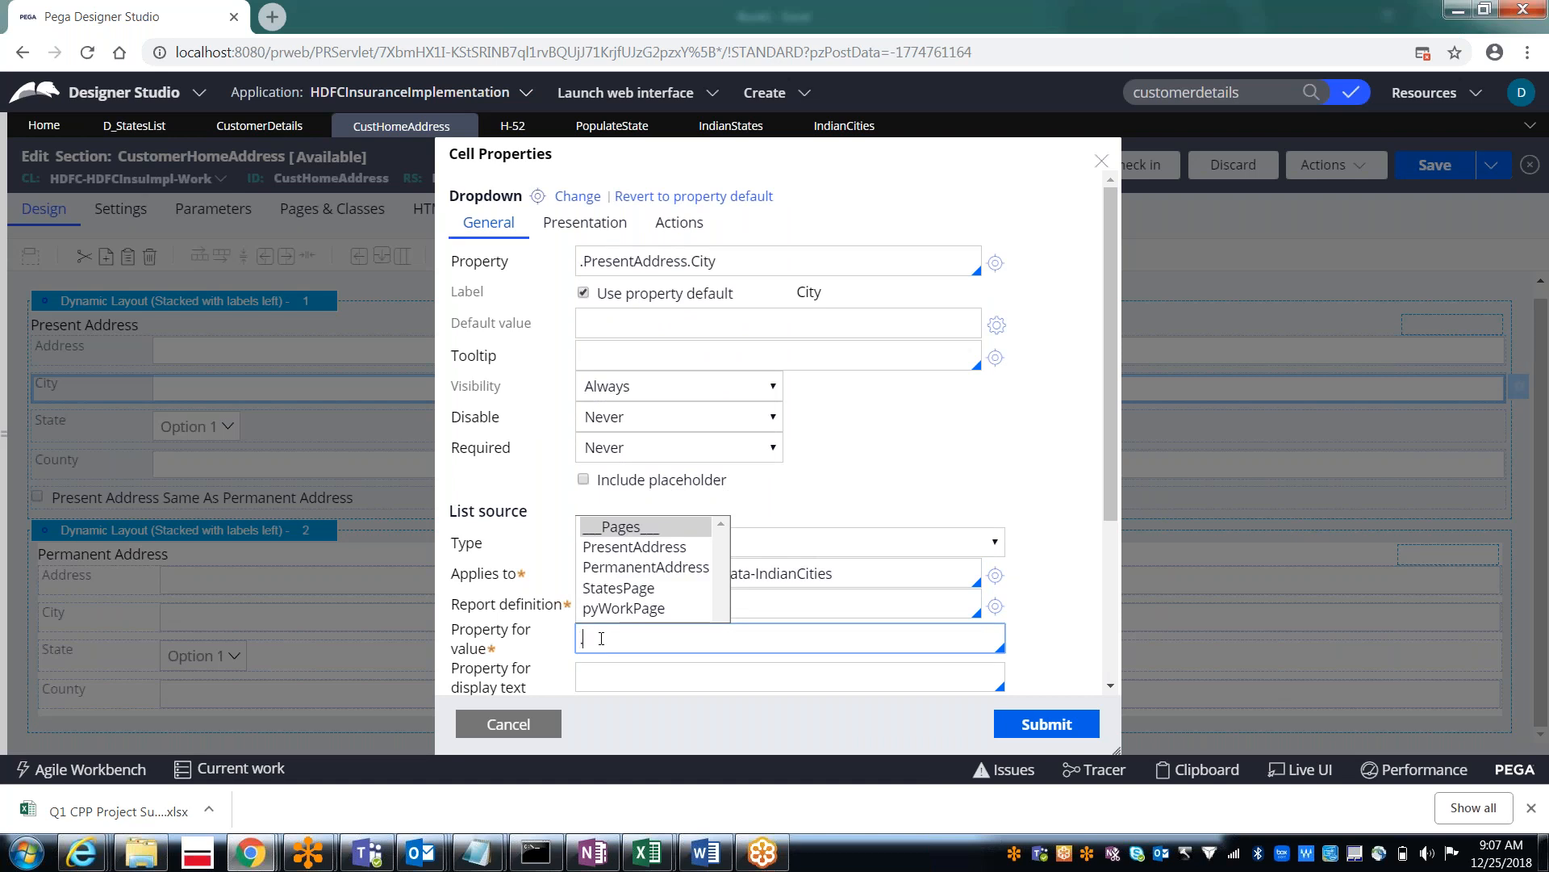
text(.)
key(Down)
key(Down)
key(Up)
key(Return)
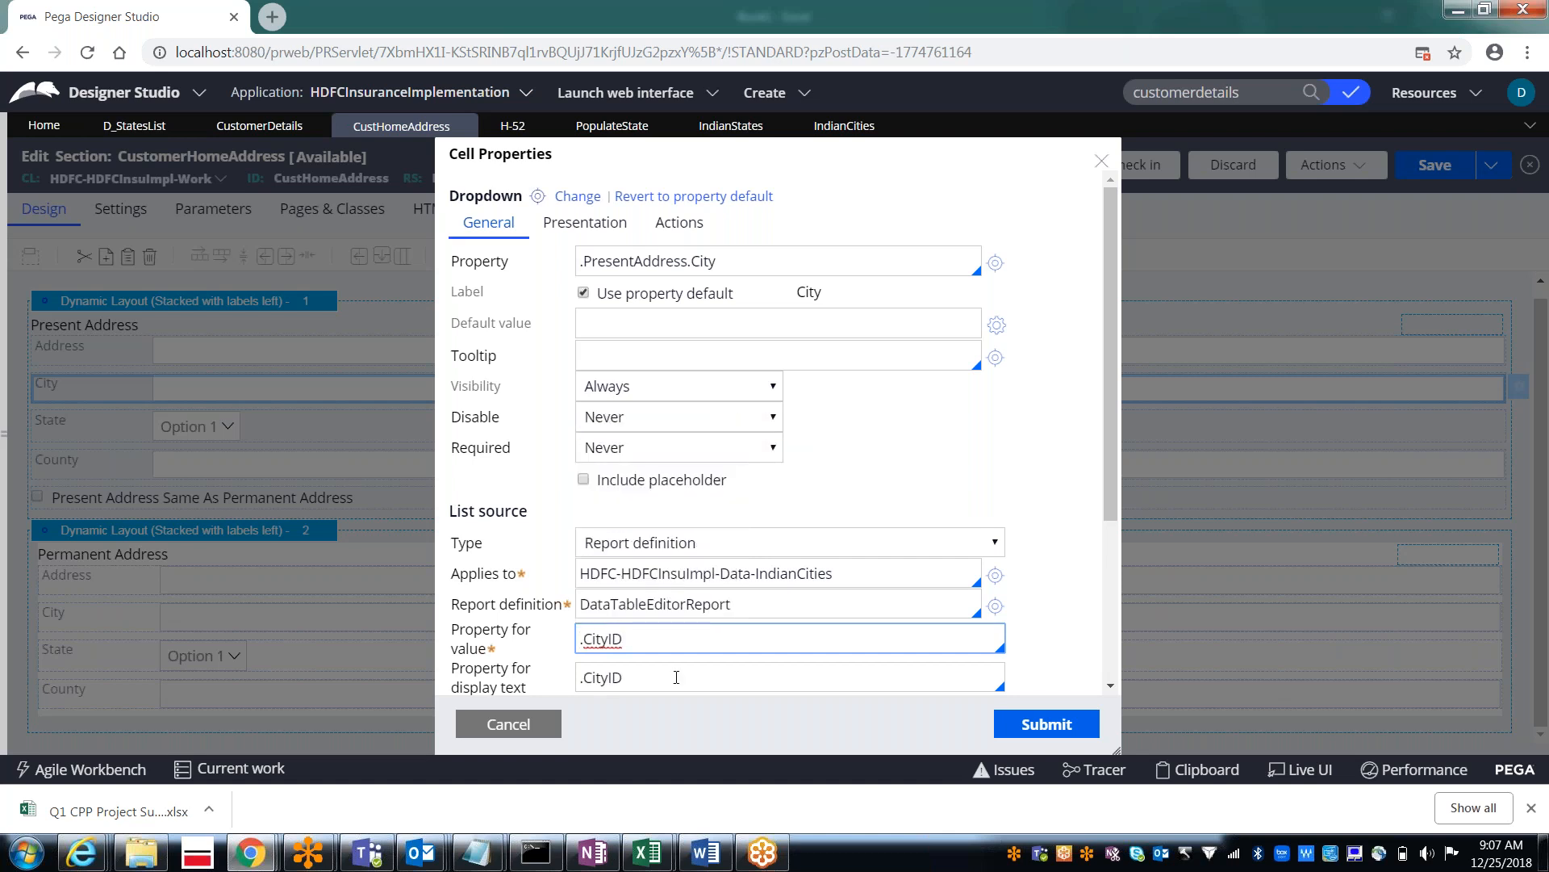
Step: Set the City dropdown's property for display text to .CityName, submit the cell properties and save the section
click(676, 677)
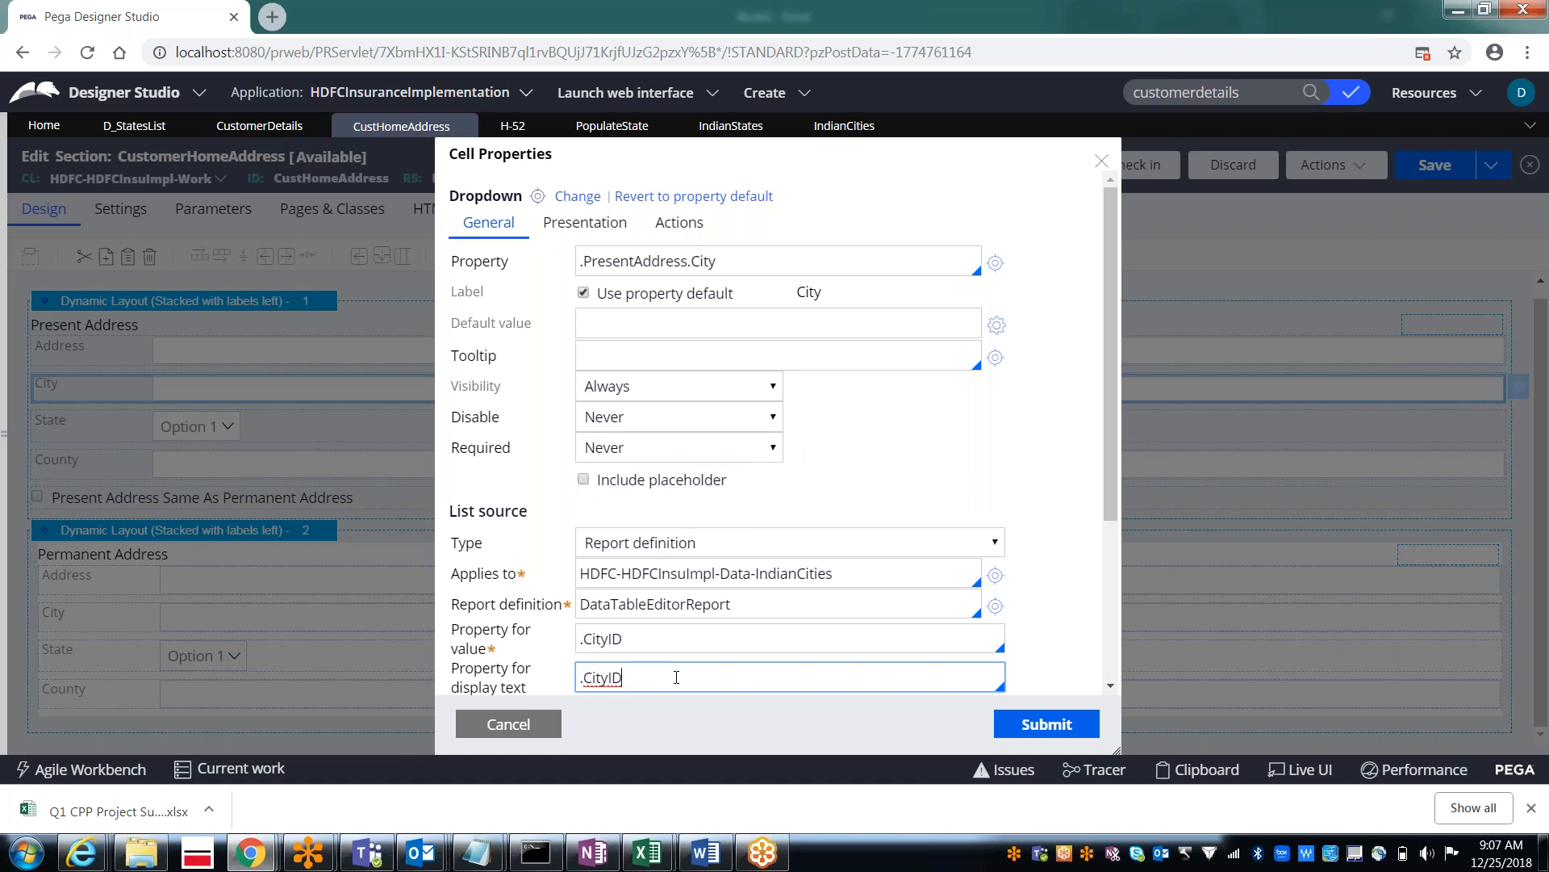
key(BackSpace)
key(BackSpace)
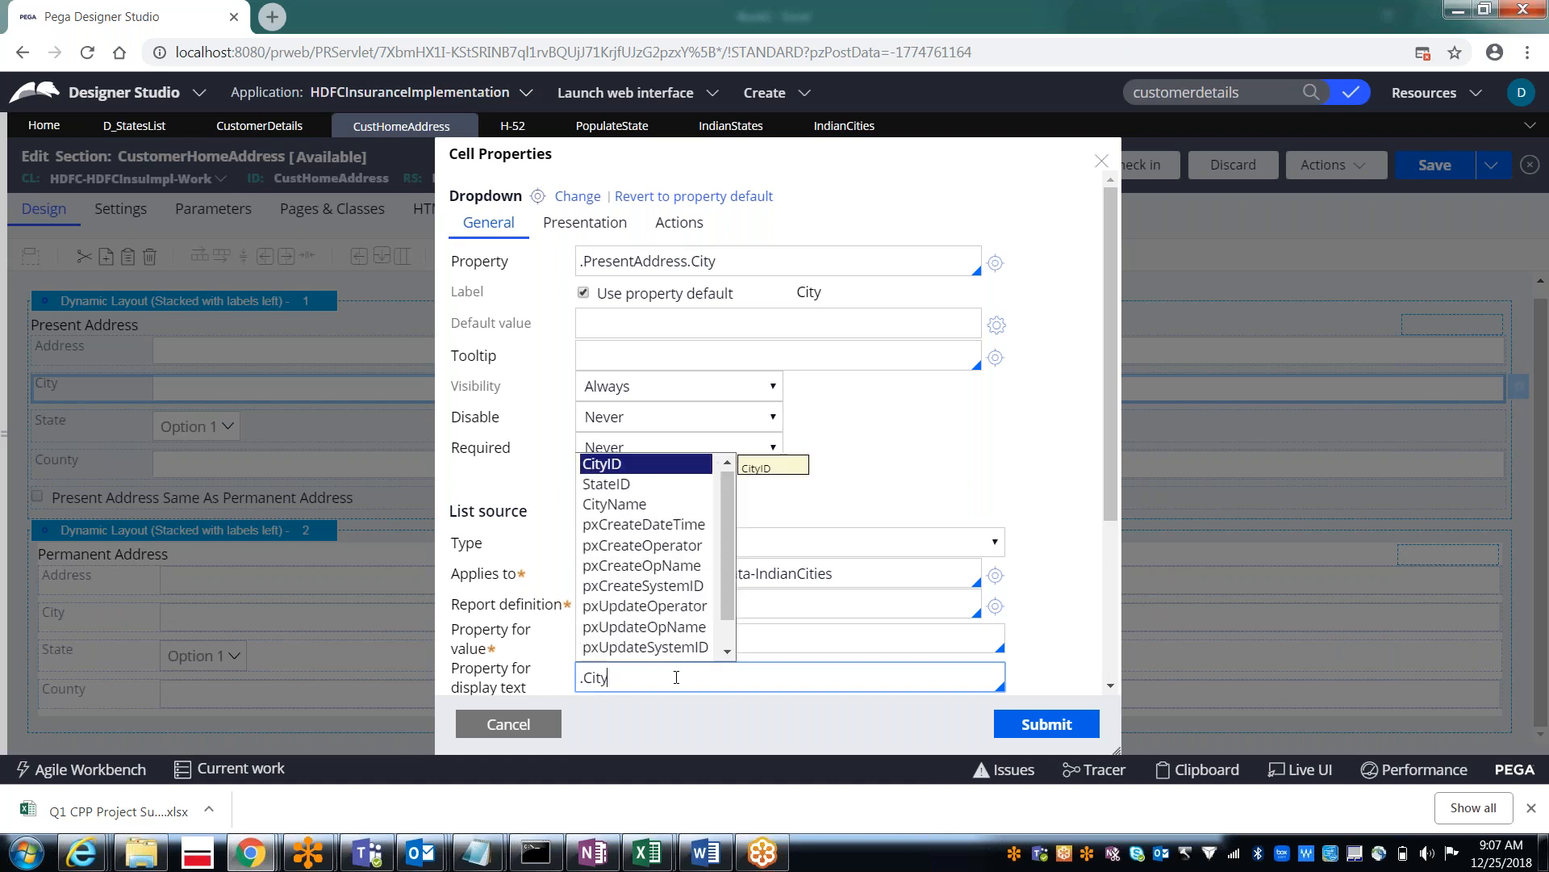
key(Down)
key(Down)
key(Return)
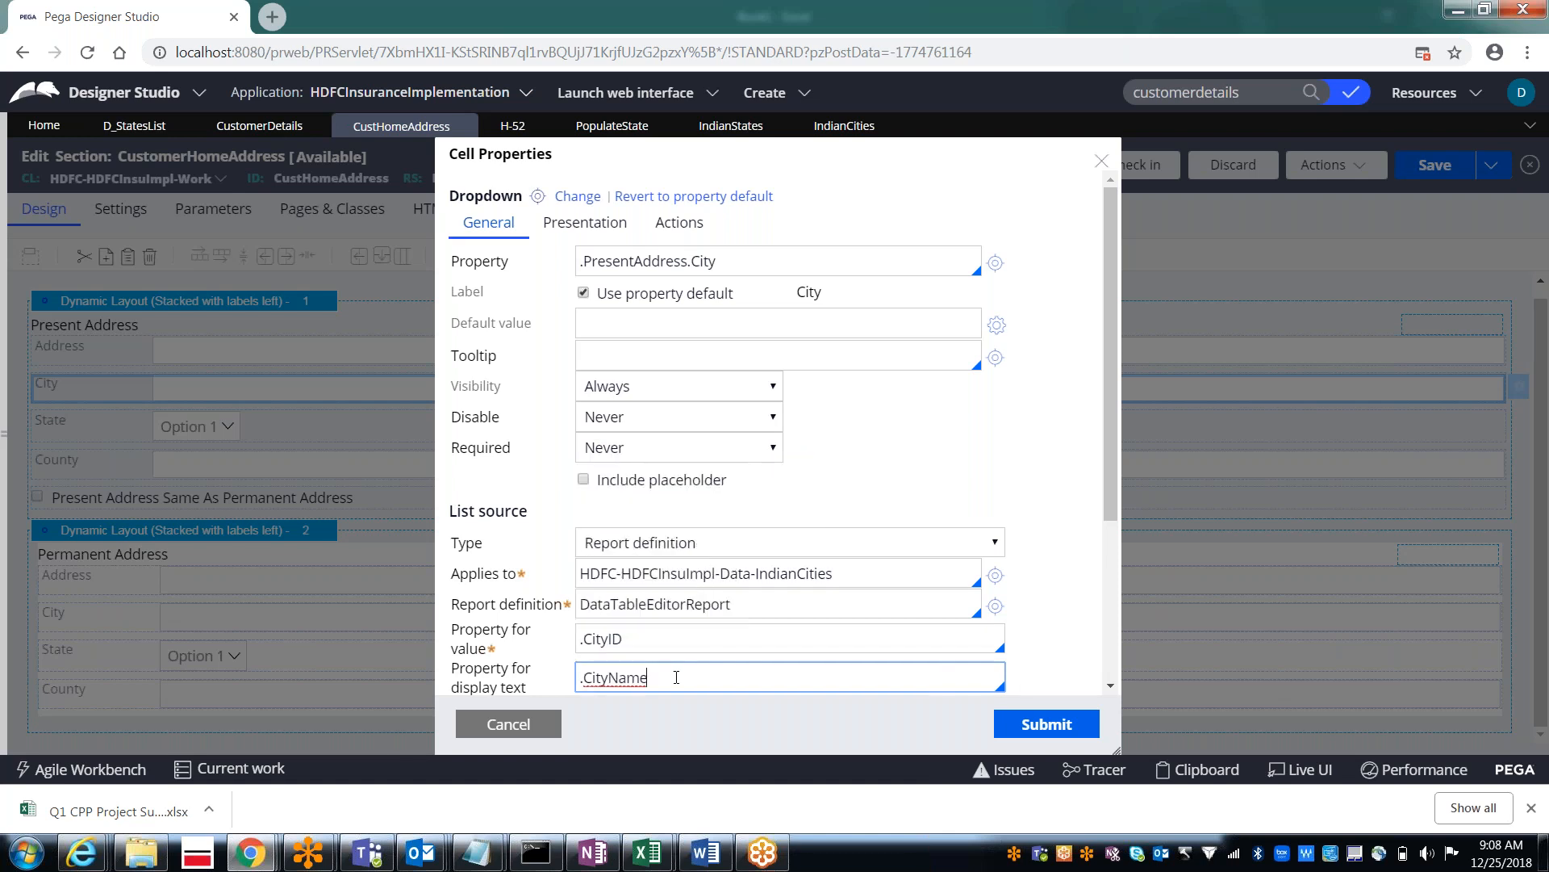
click(1046, 725)
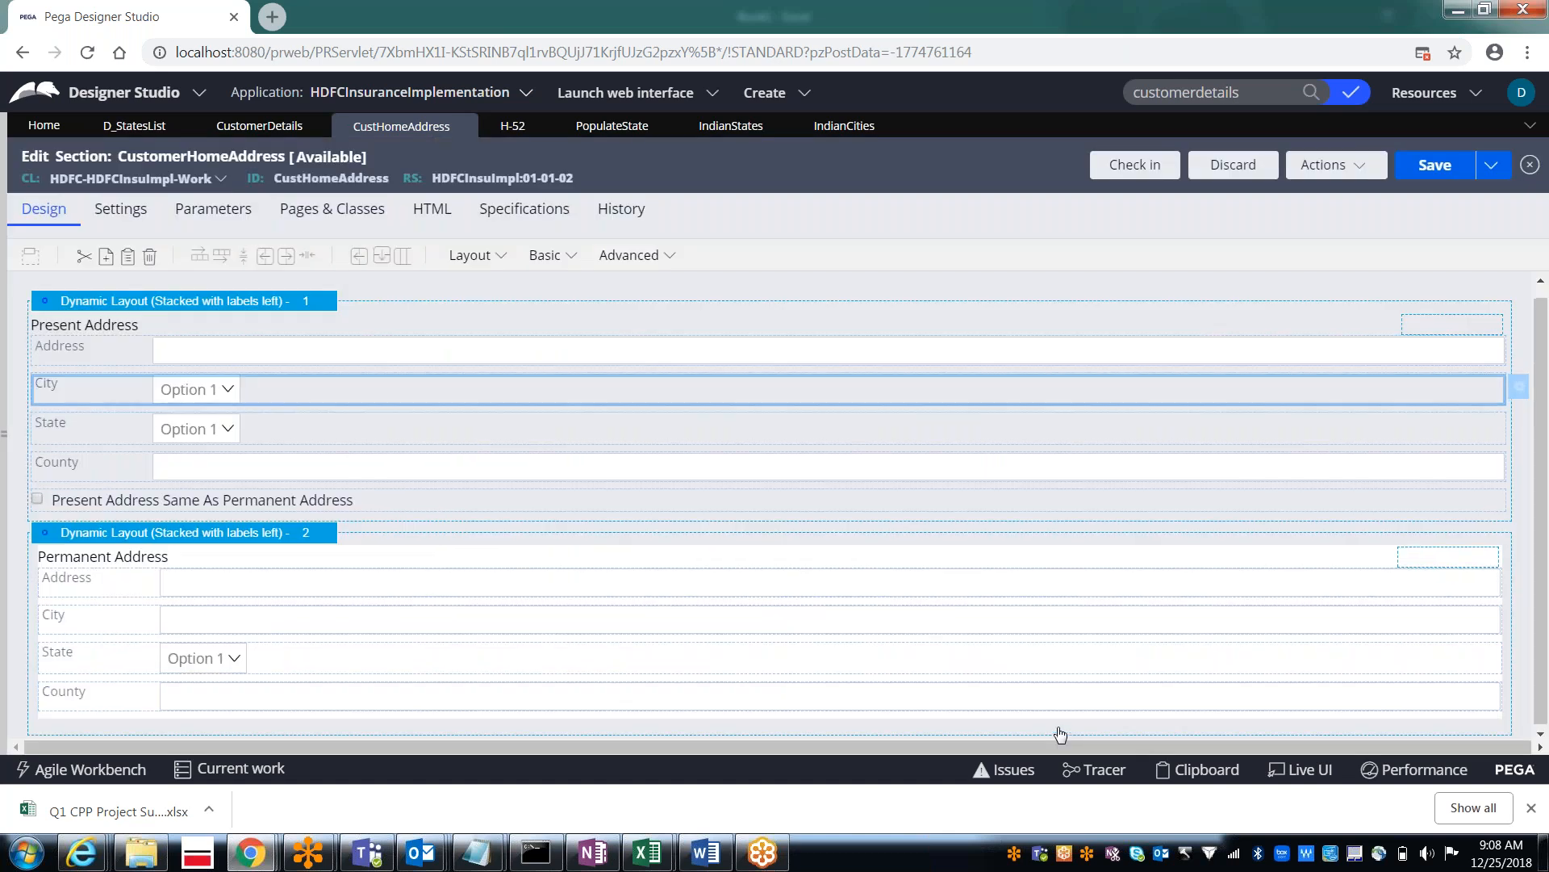
click(1426, 167)
click(1428, 167)
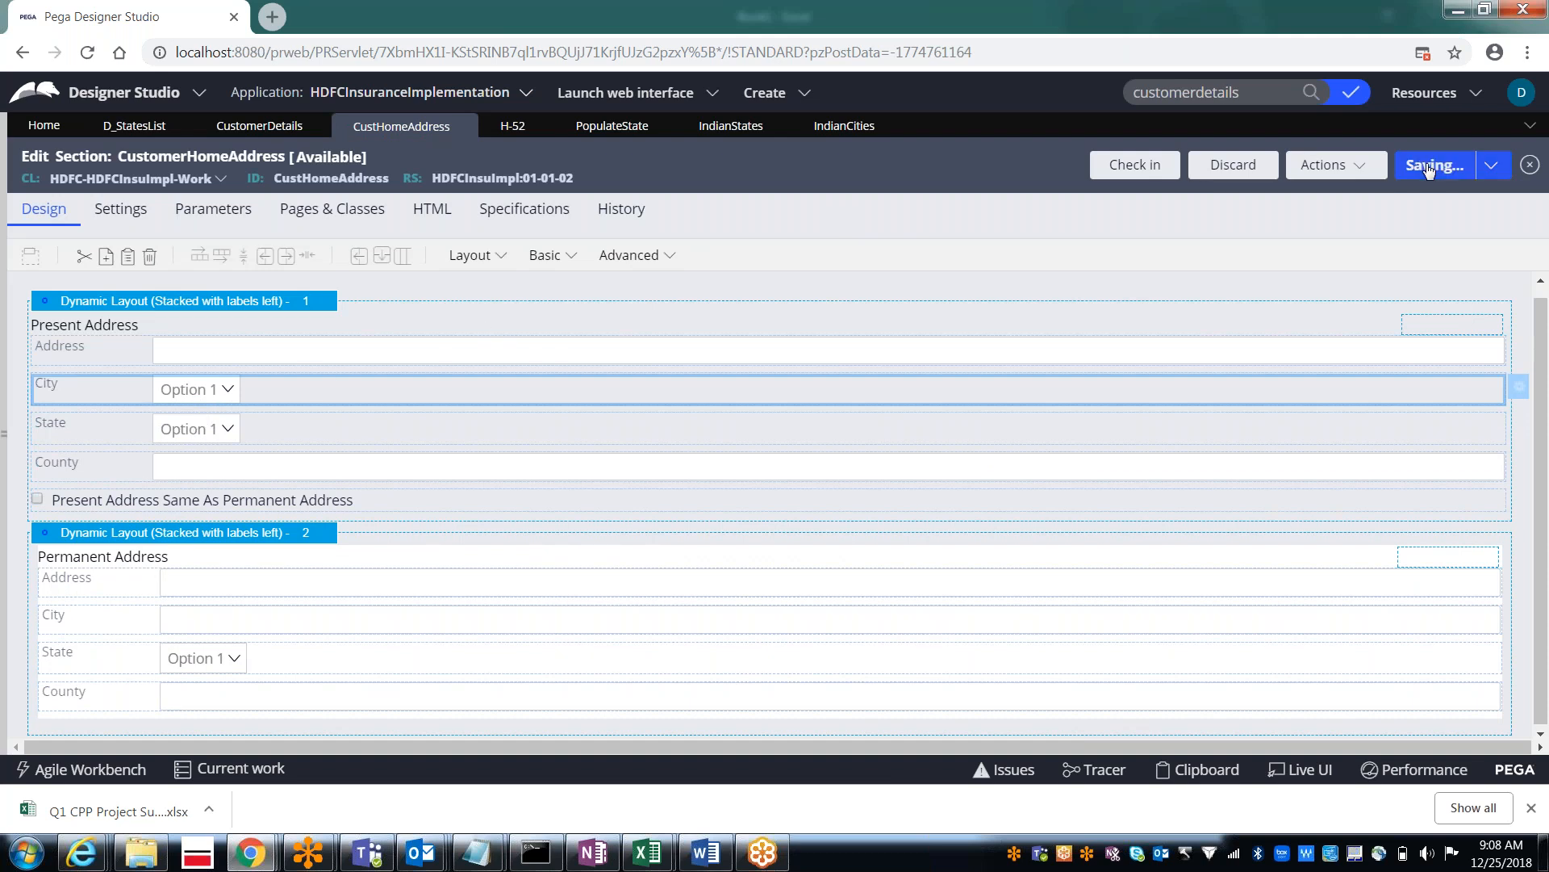
Step: Run the CustomerDetails flow to test the Present Address dropdowns in a new case
click(279, 135)
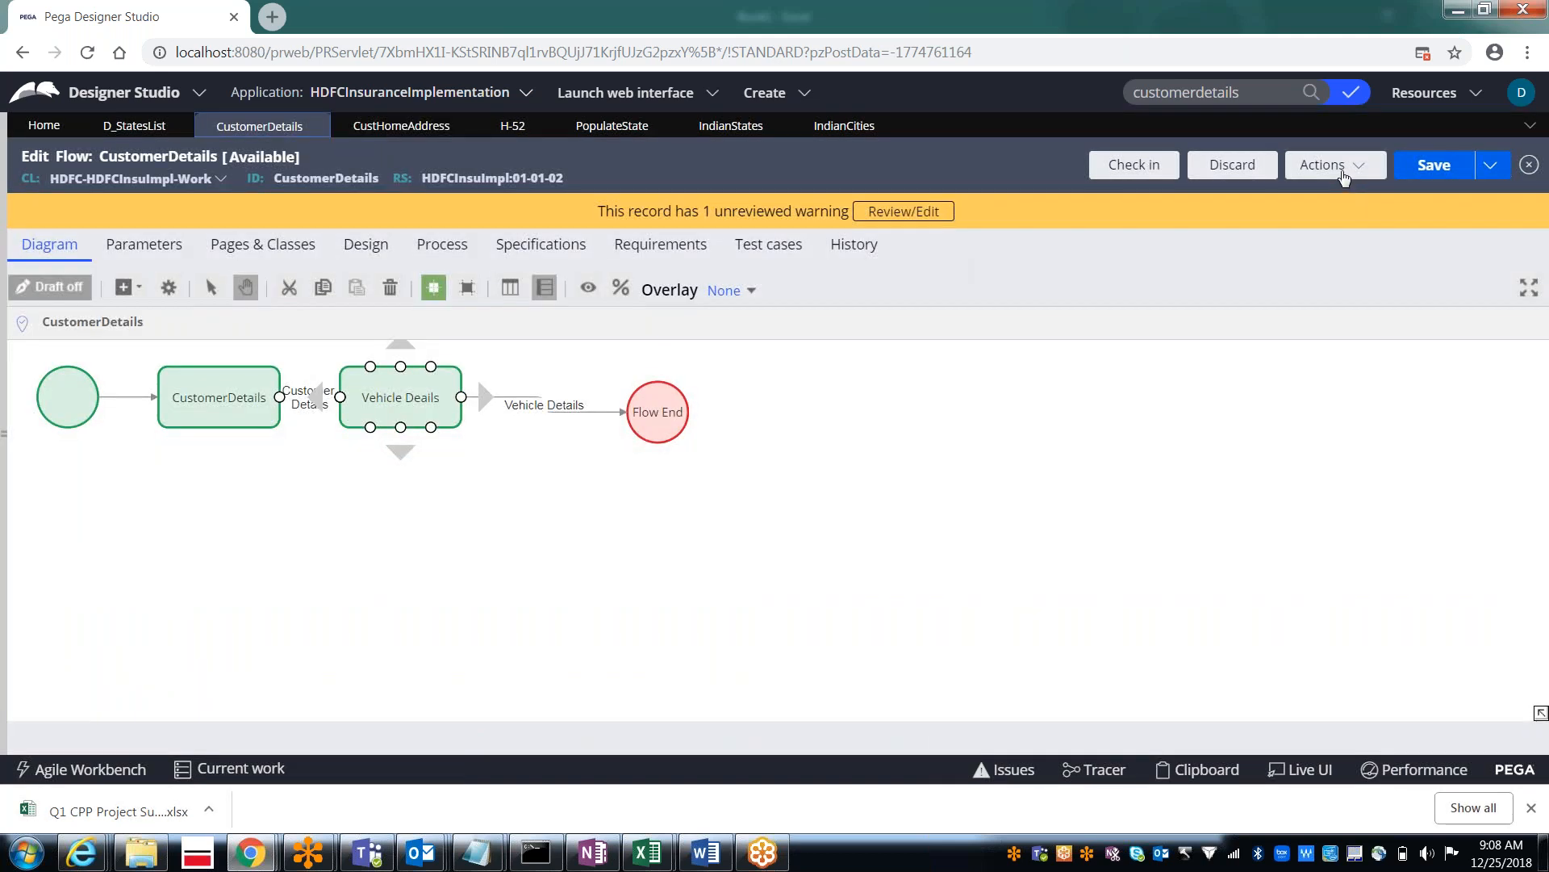
click(1320, 167)
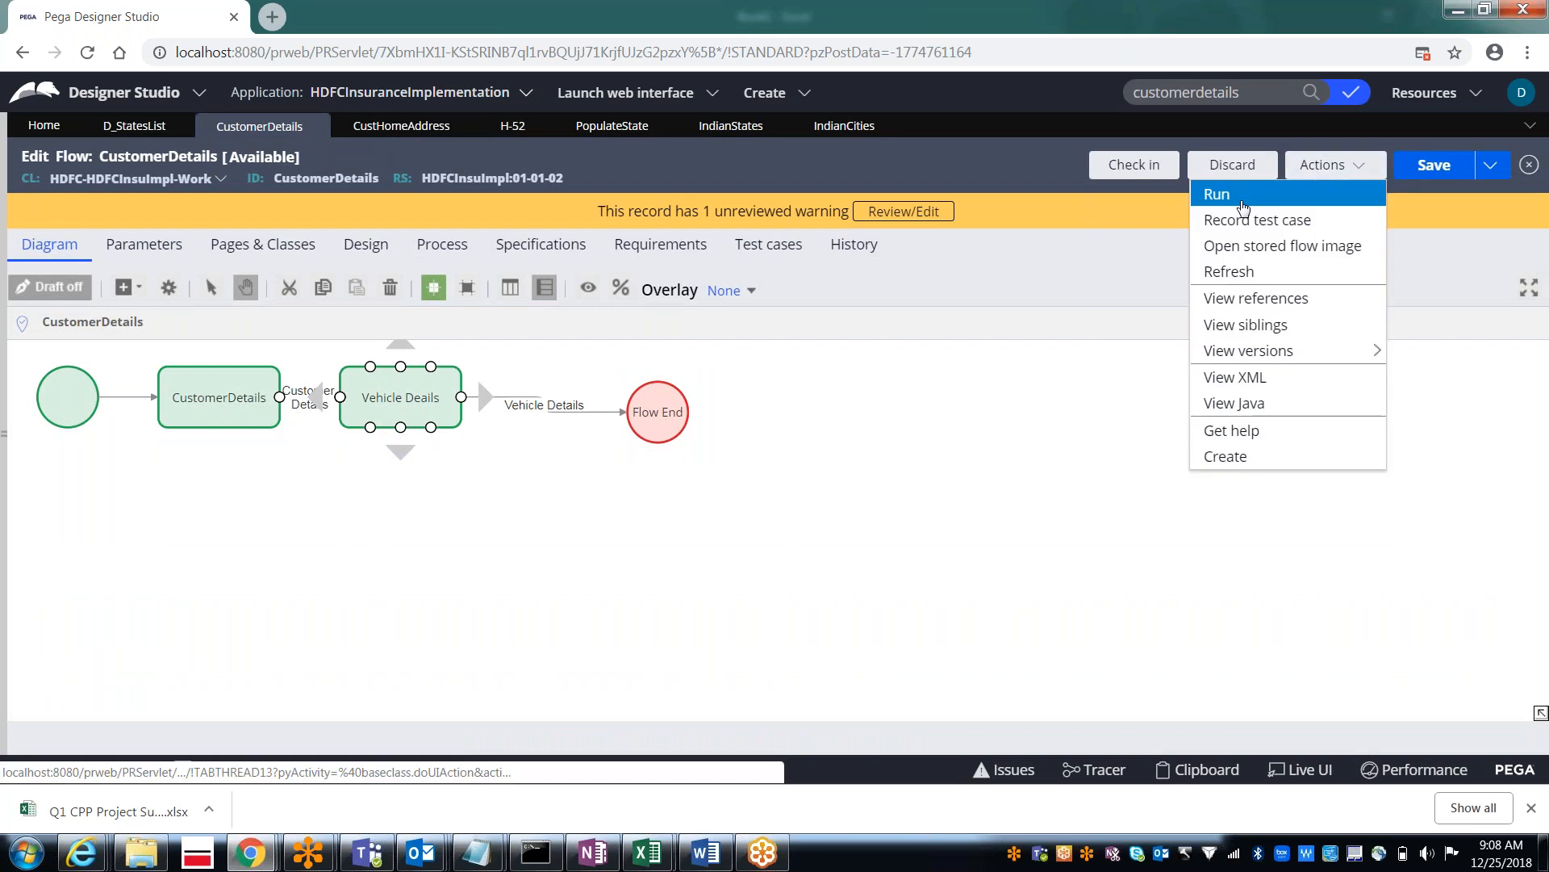
click(1243, 207)
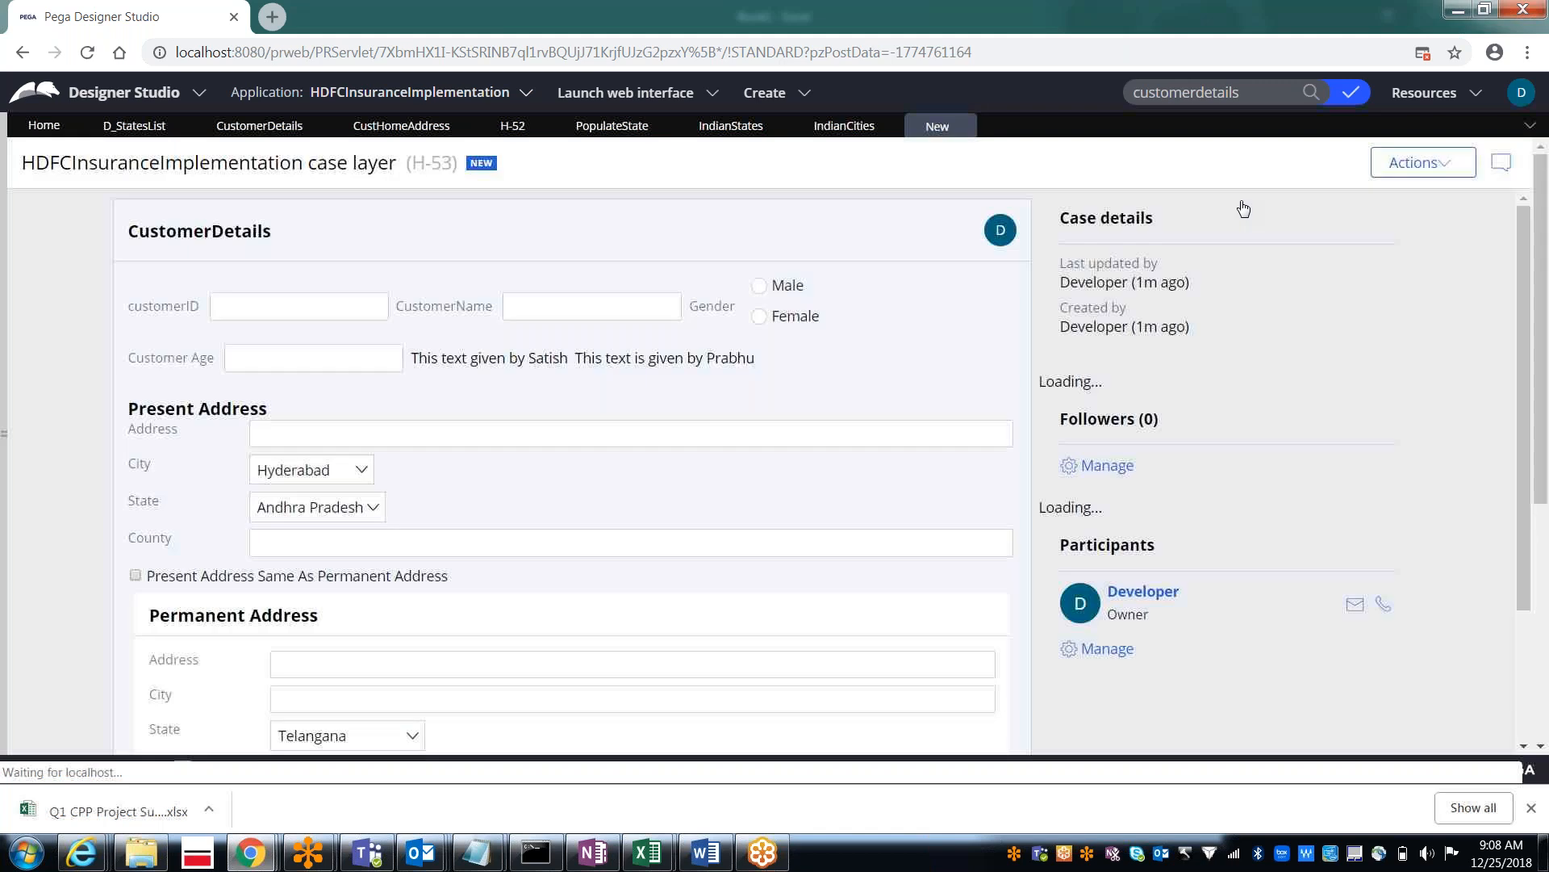
Step: Check the options offered by the Present Address State and City dropdowns in the new case
click(337, 508)
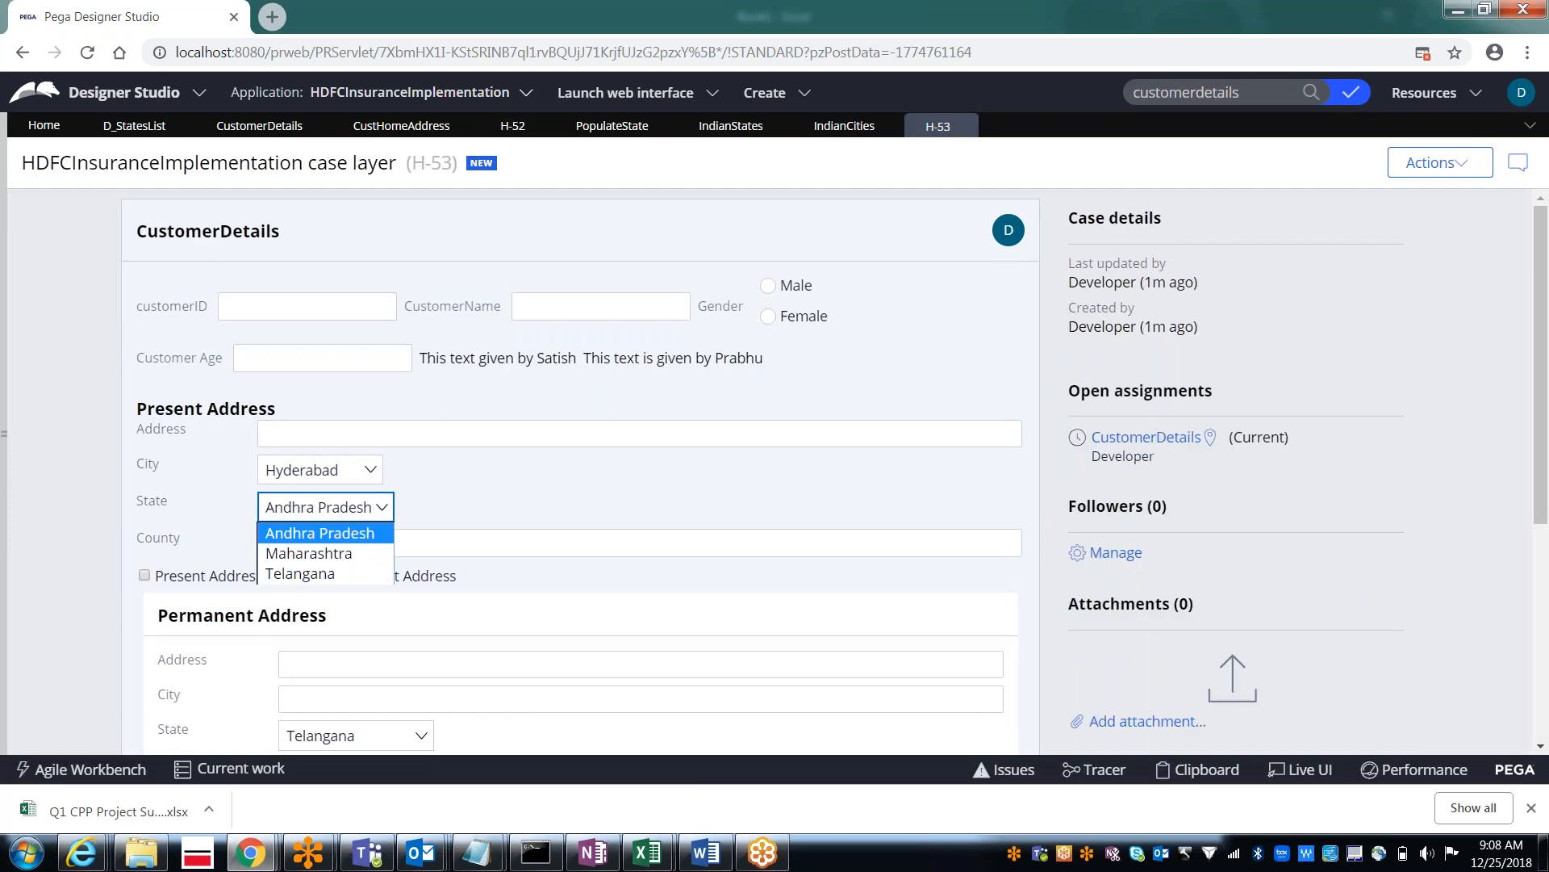
click(322, 508)
click(305, 477)
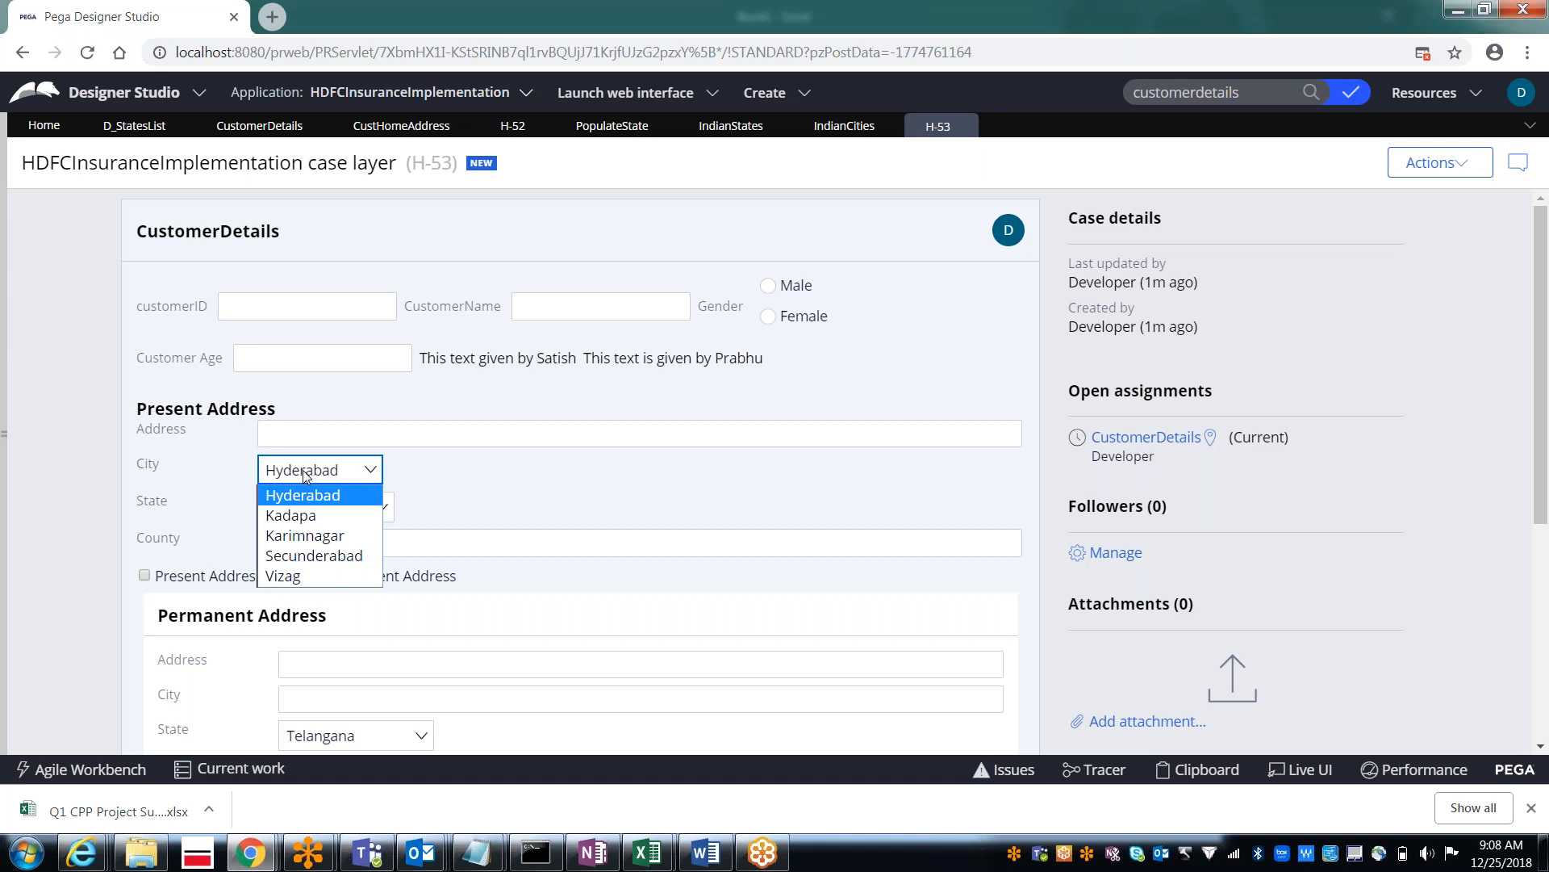
click(303, 470)
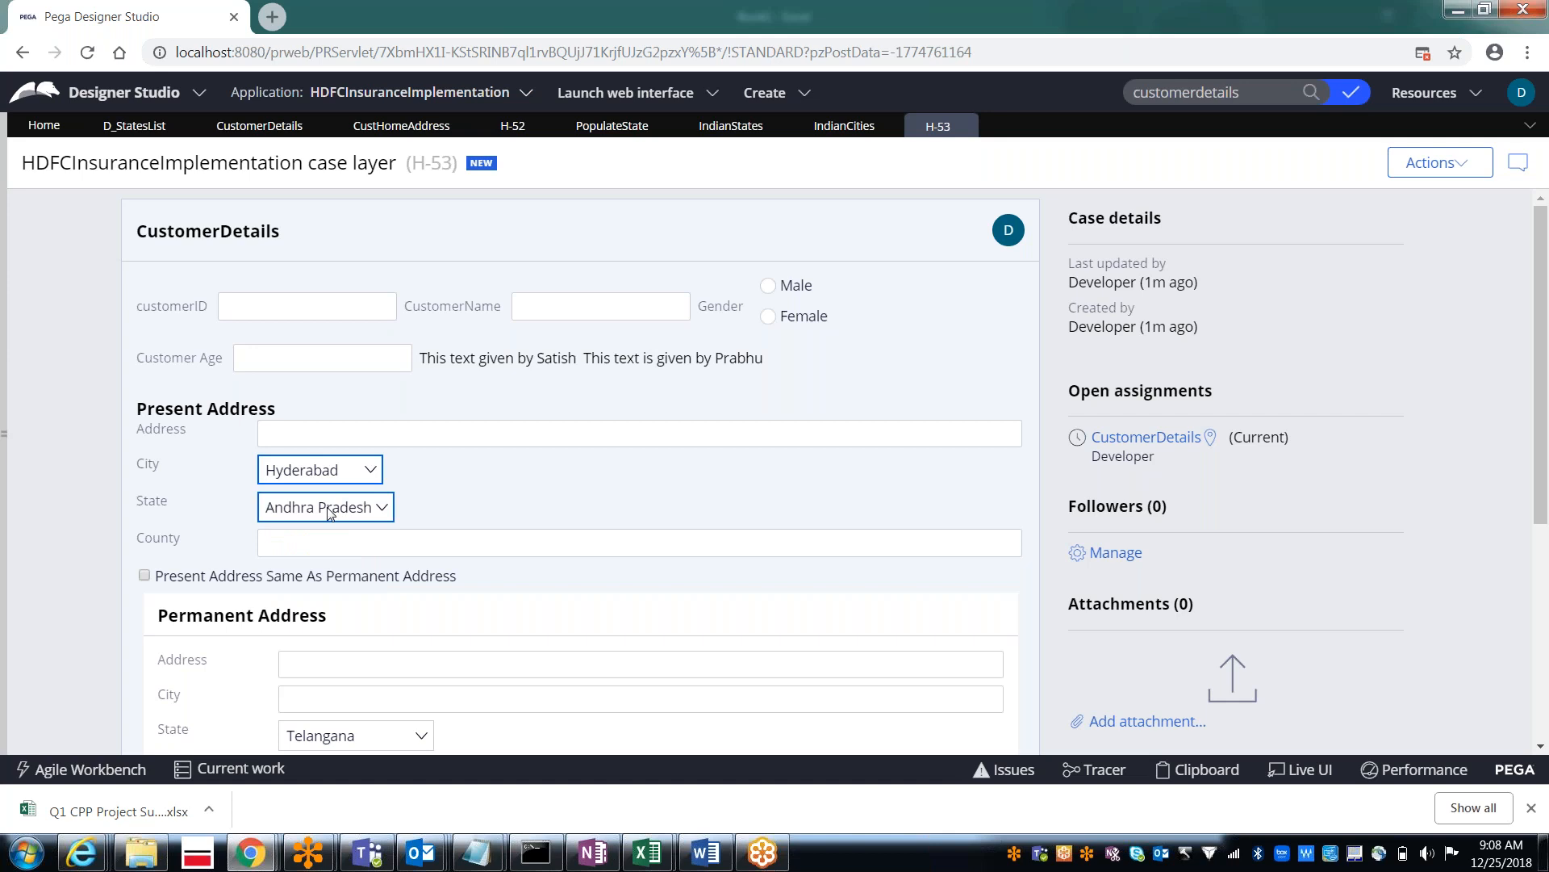
Step: Set the Present Address State to Maharashtra and check which cities the City dropdown offers
click(329, 512)
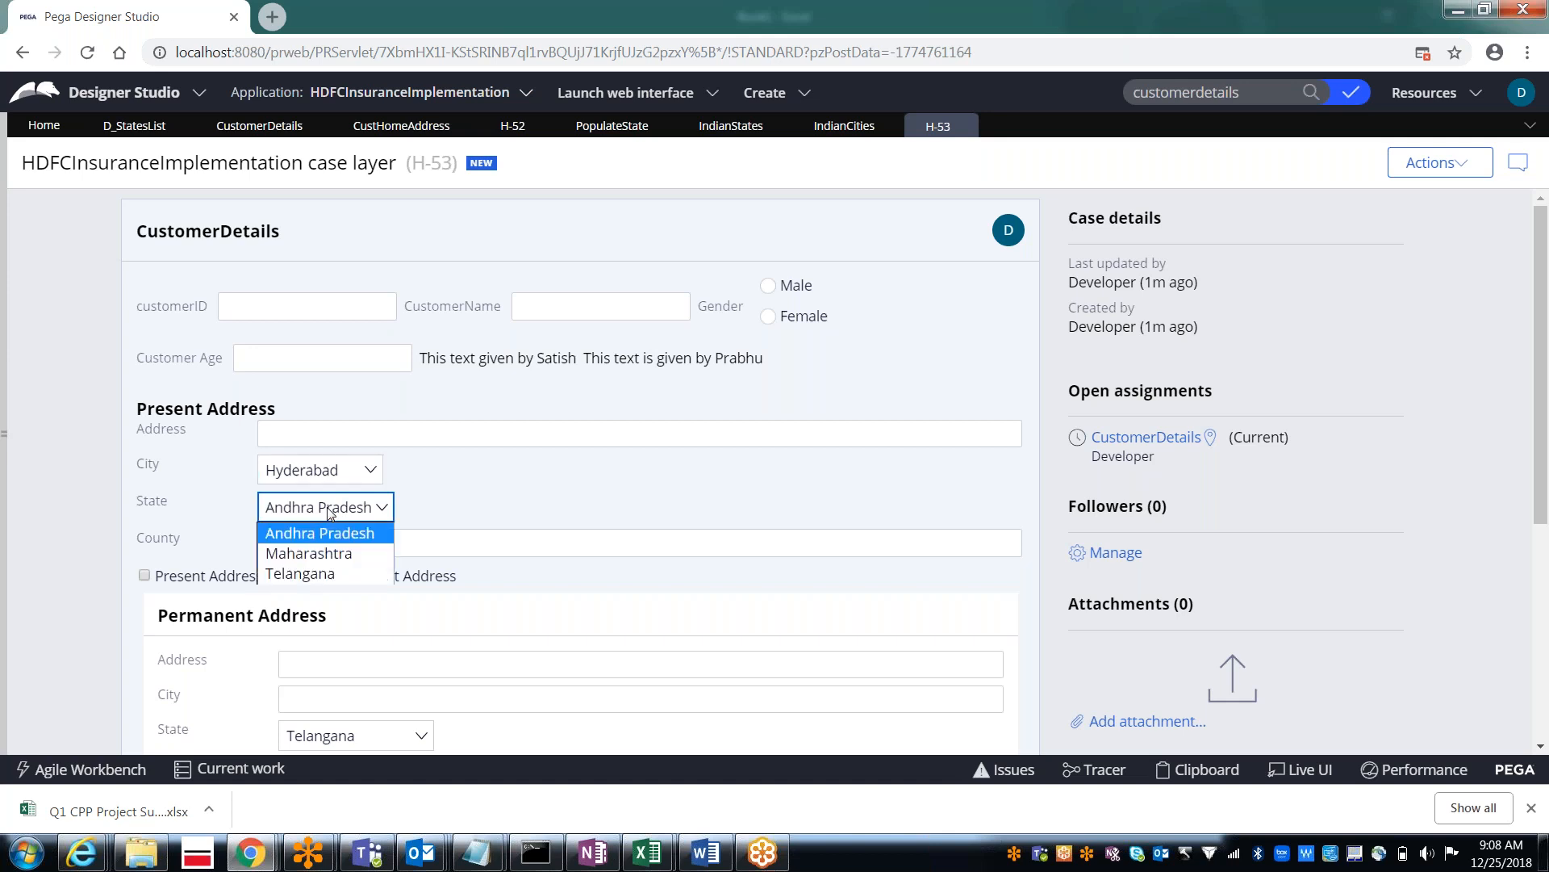
click(315, 553)
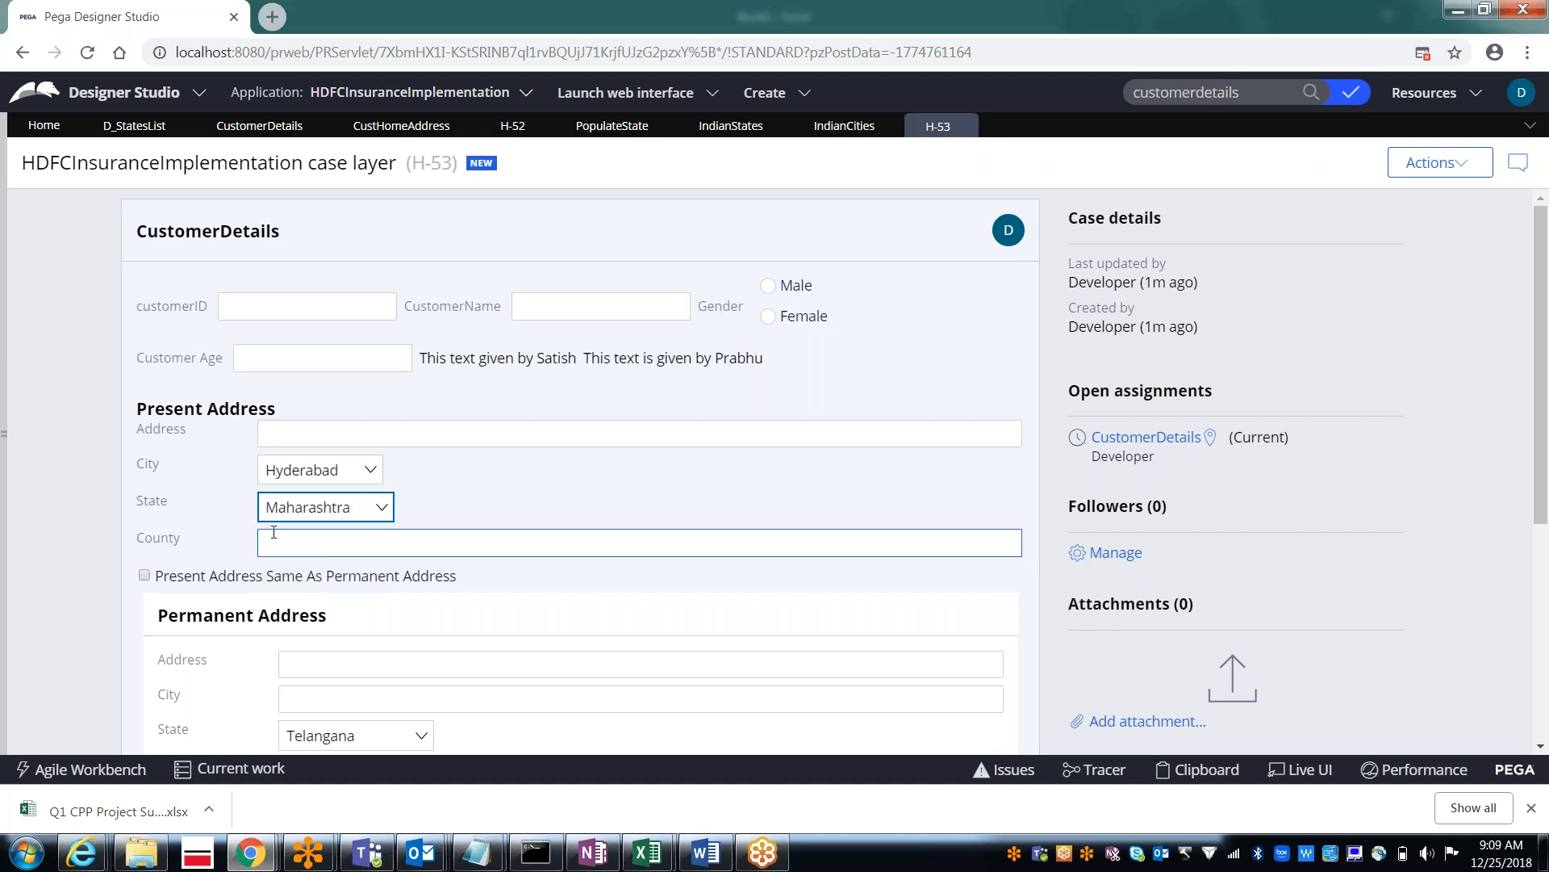
click(292, 471)
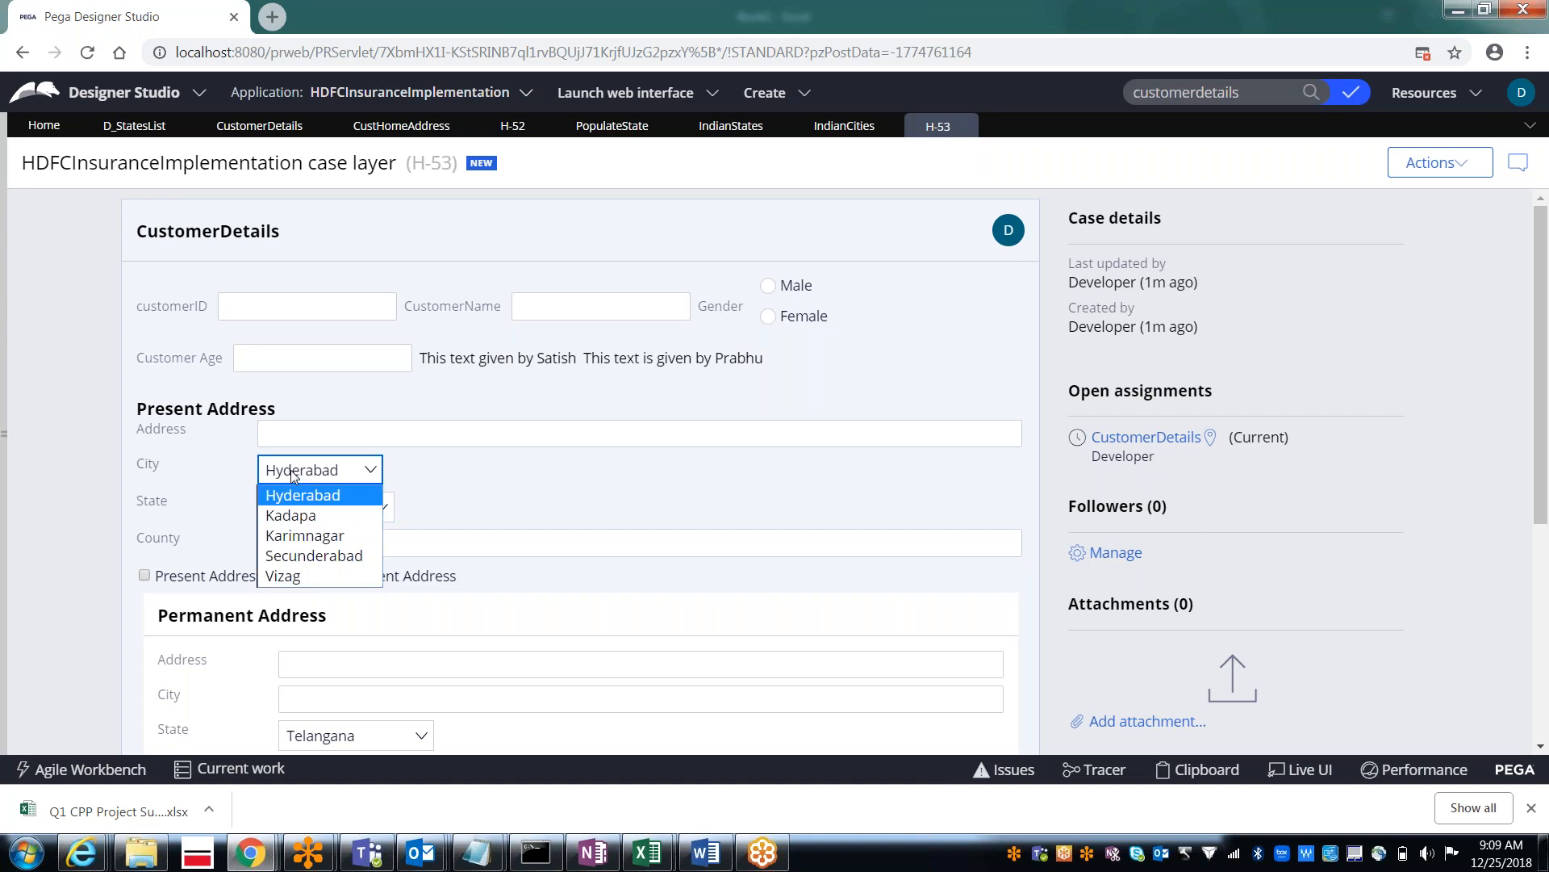
click(429, 491)
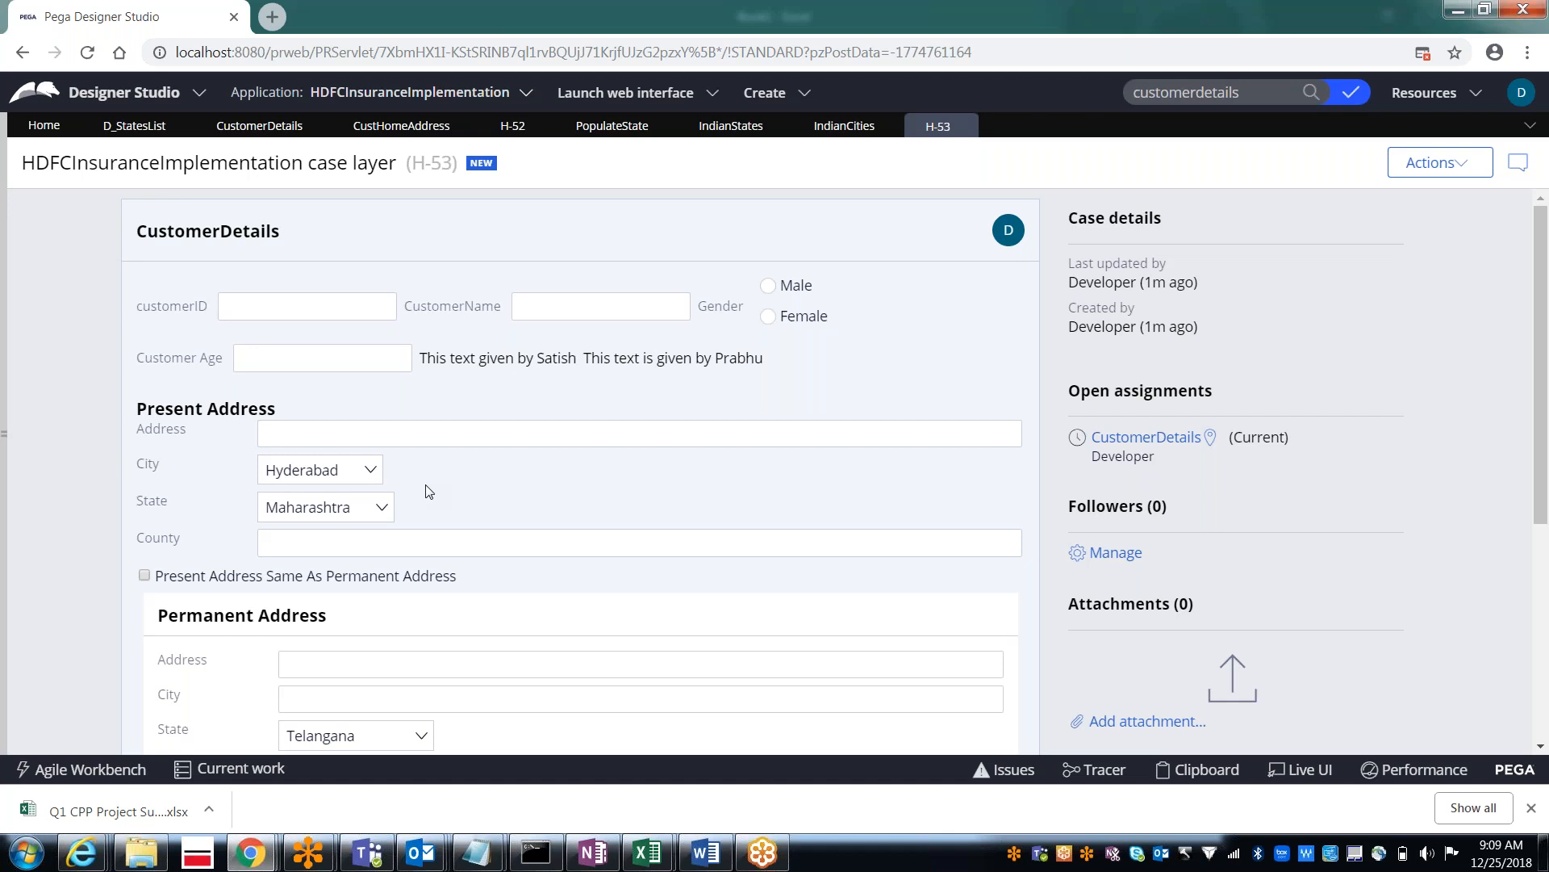
Step: Select Maharashtra again as the Present Address State and recheck the City dropdown's options
click(331, 510)
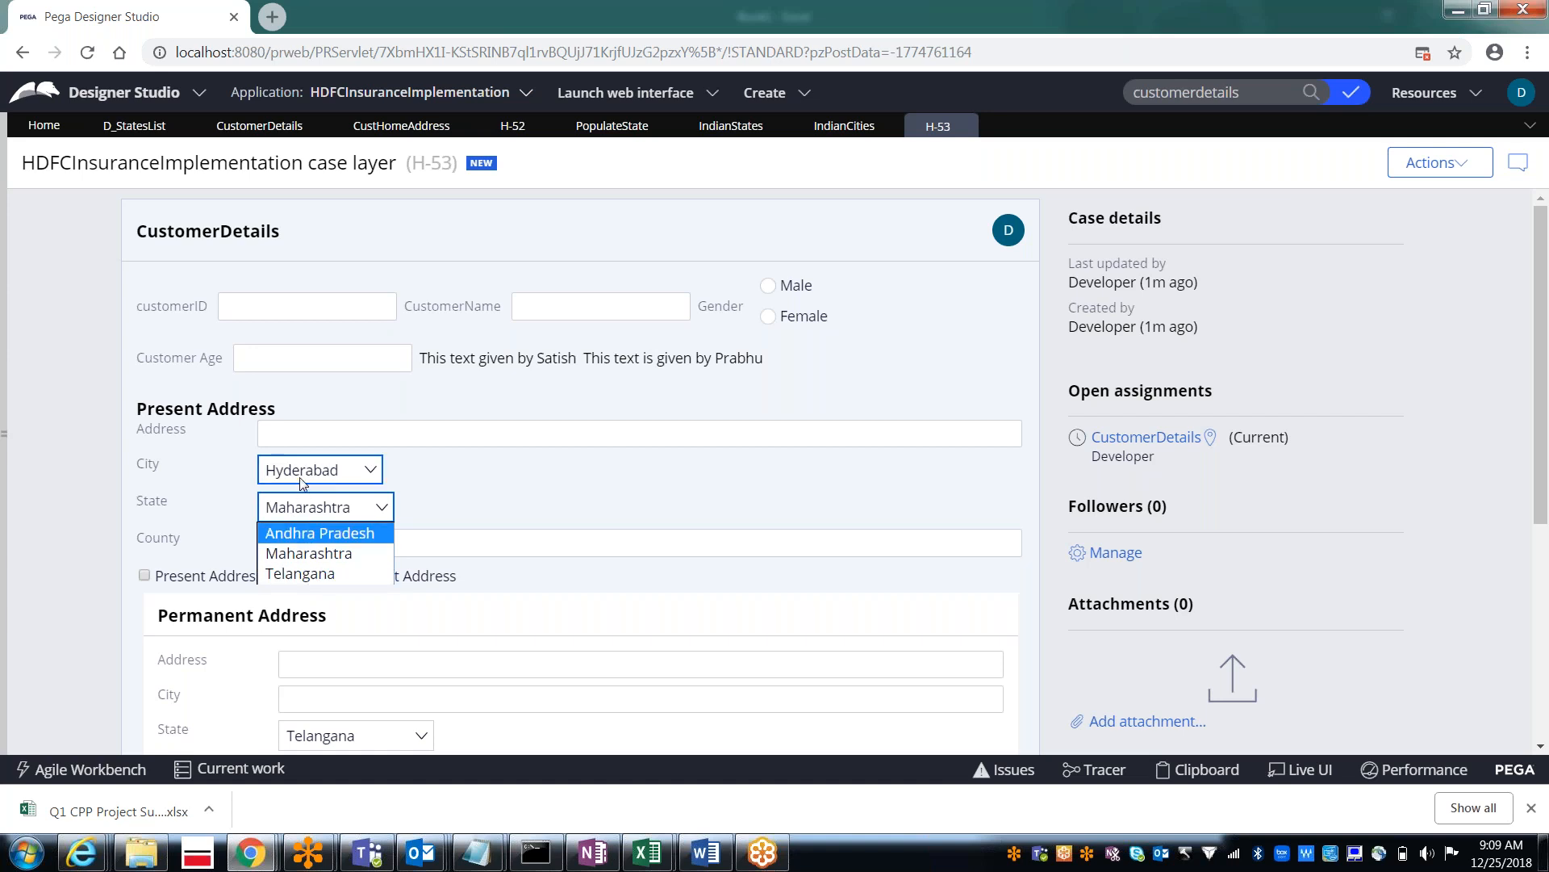
click(284, 557)
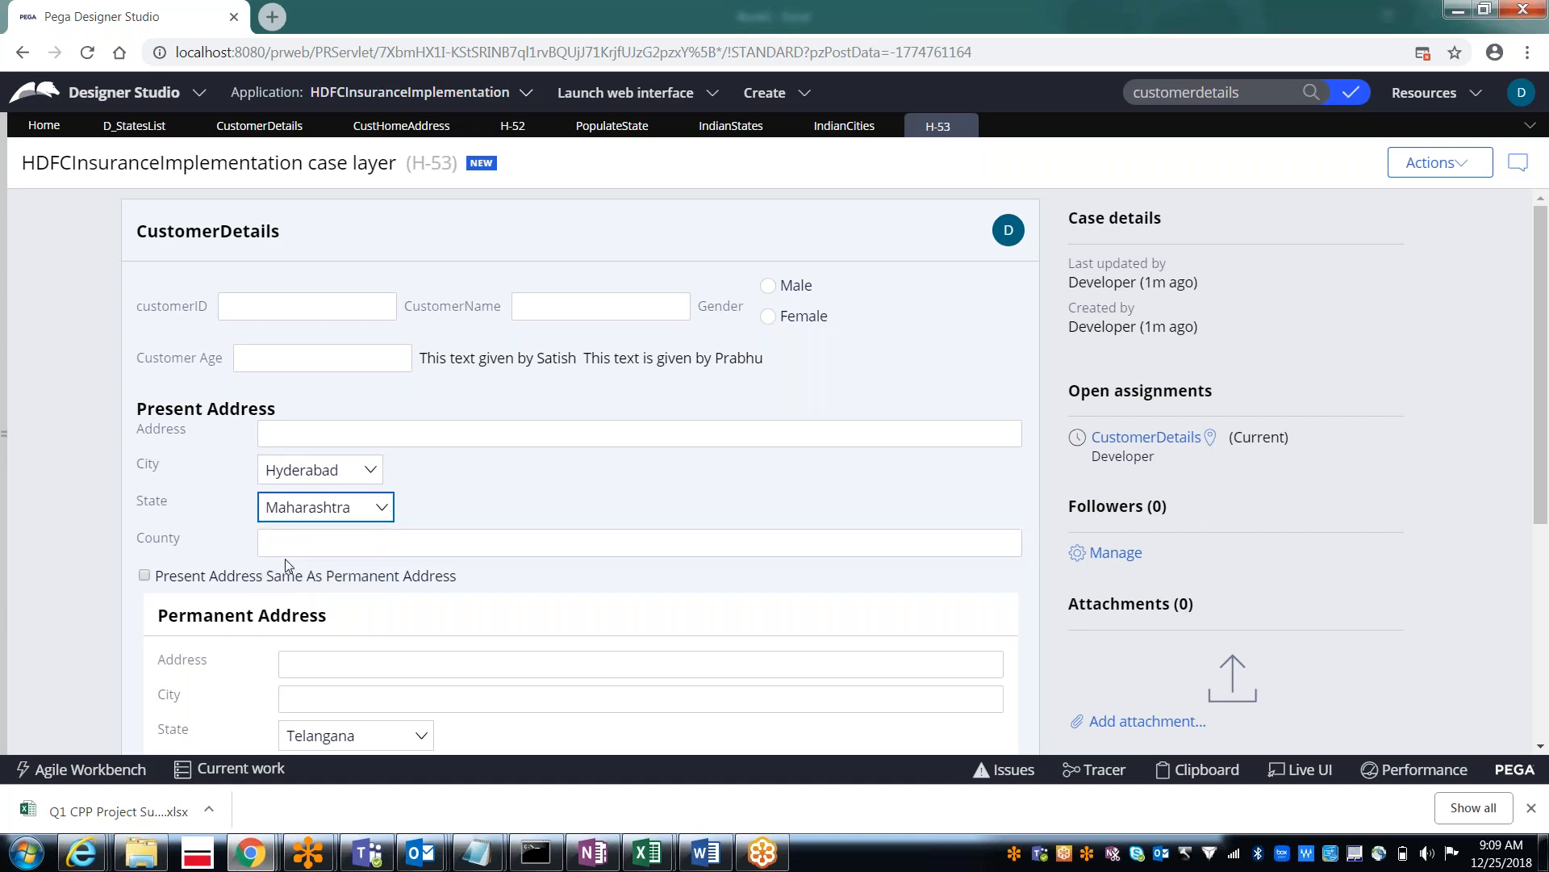
click(297, 473)
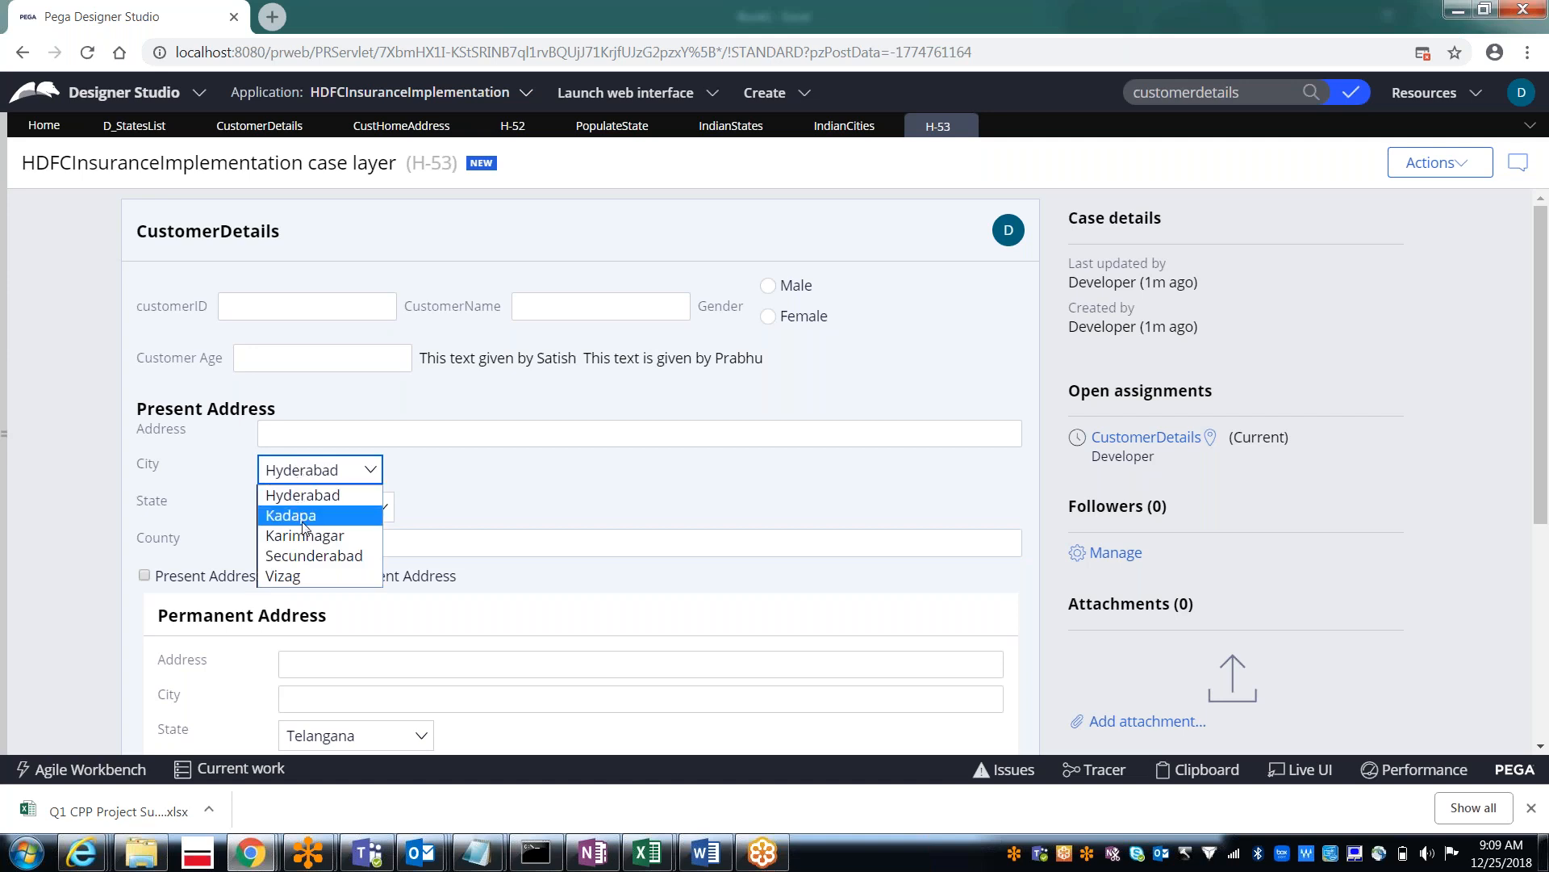
click(454, 517)
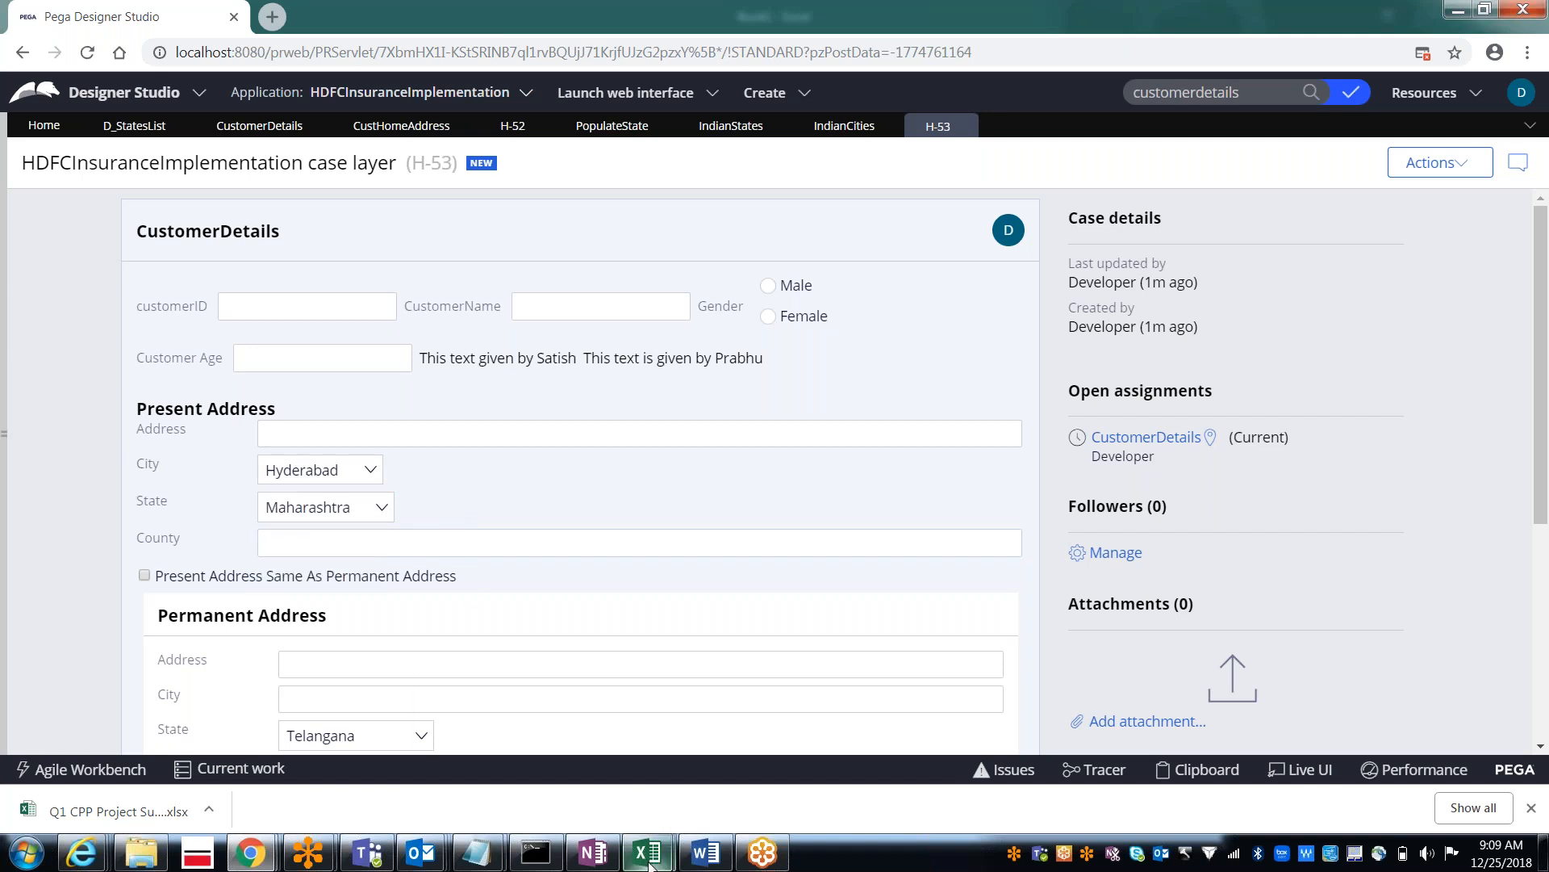
Step: Switch to the Book1 workbook in Excel and highlight the city rows with StateID TG to examine the city-to-state mapping
mouse_move(650, 860)
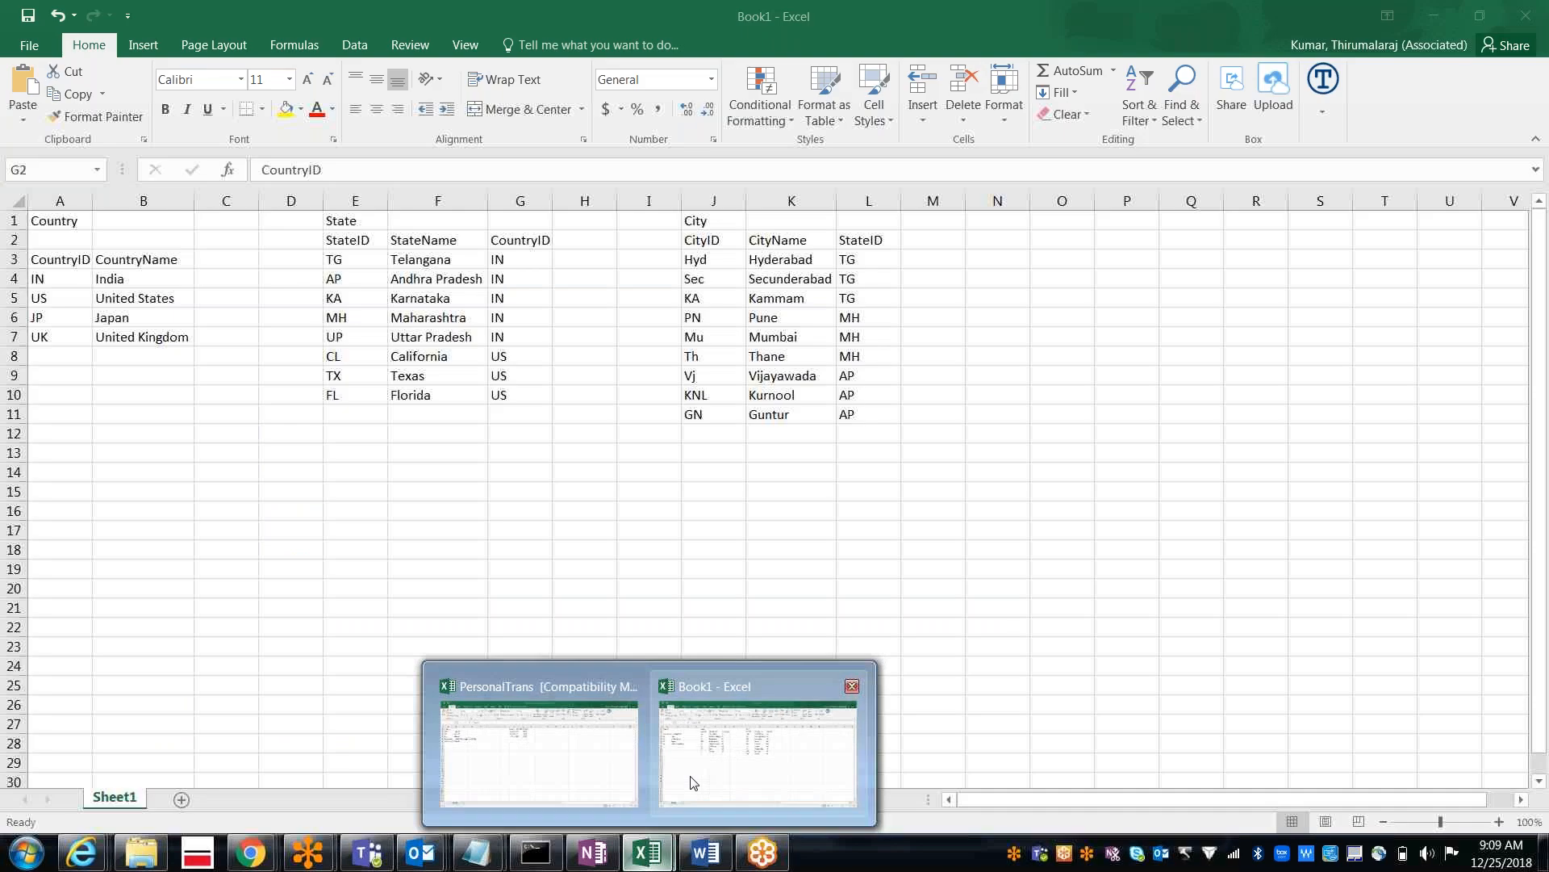
click(692, 782)
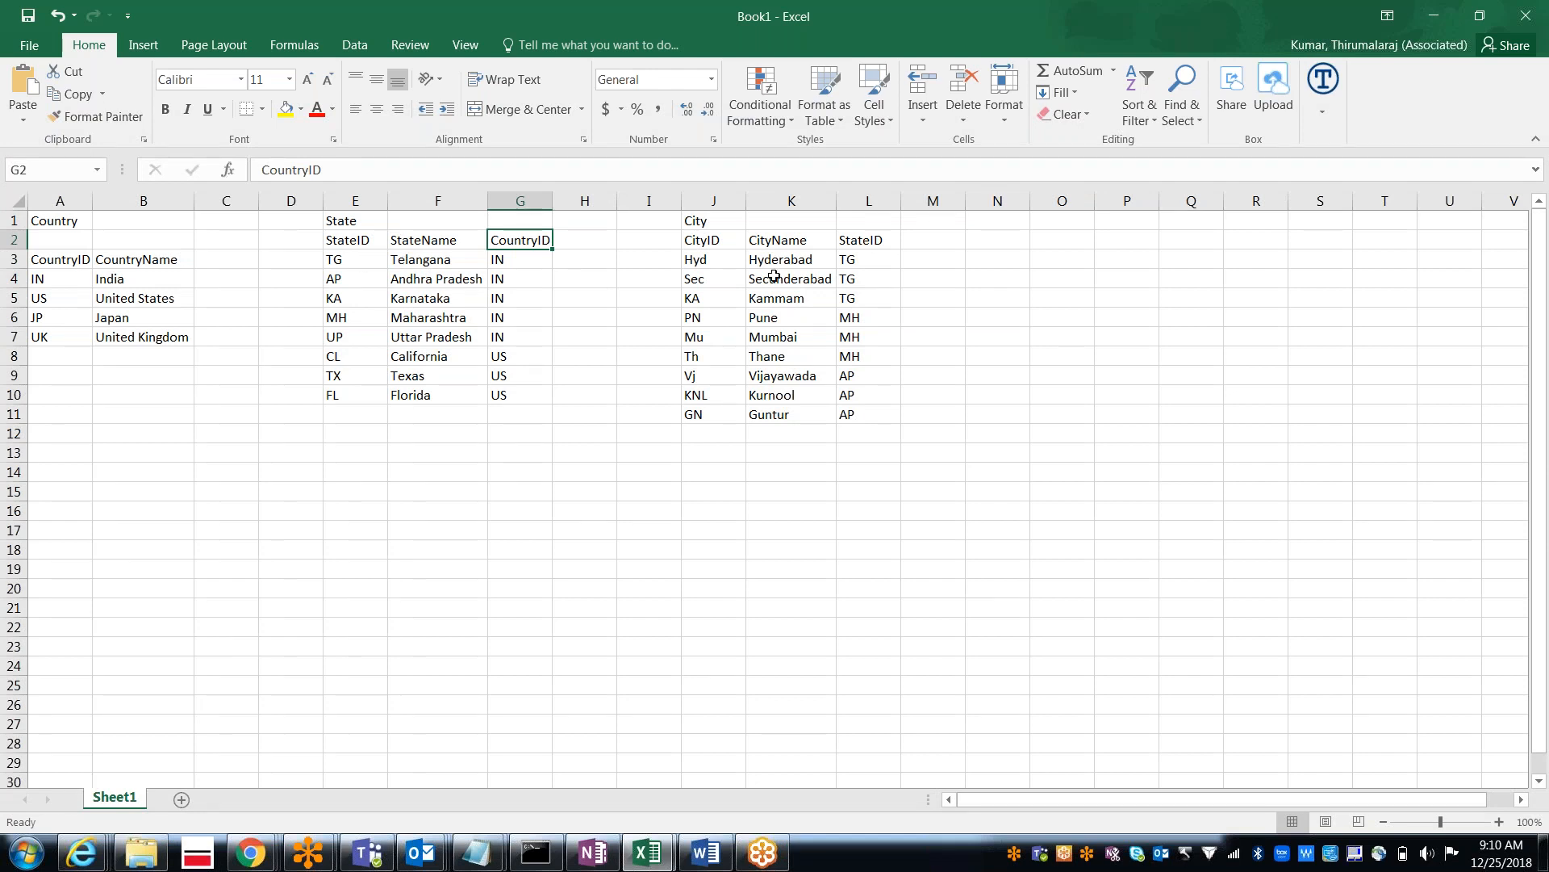
click(864, 296)
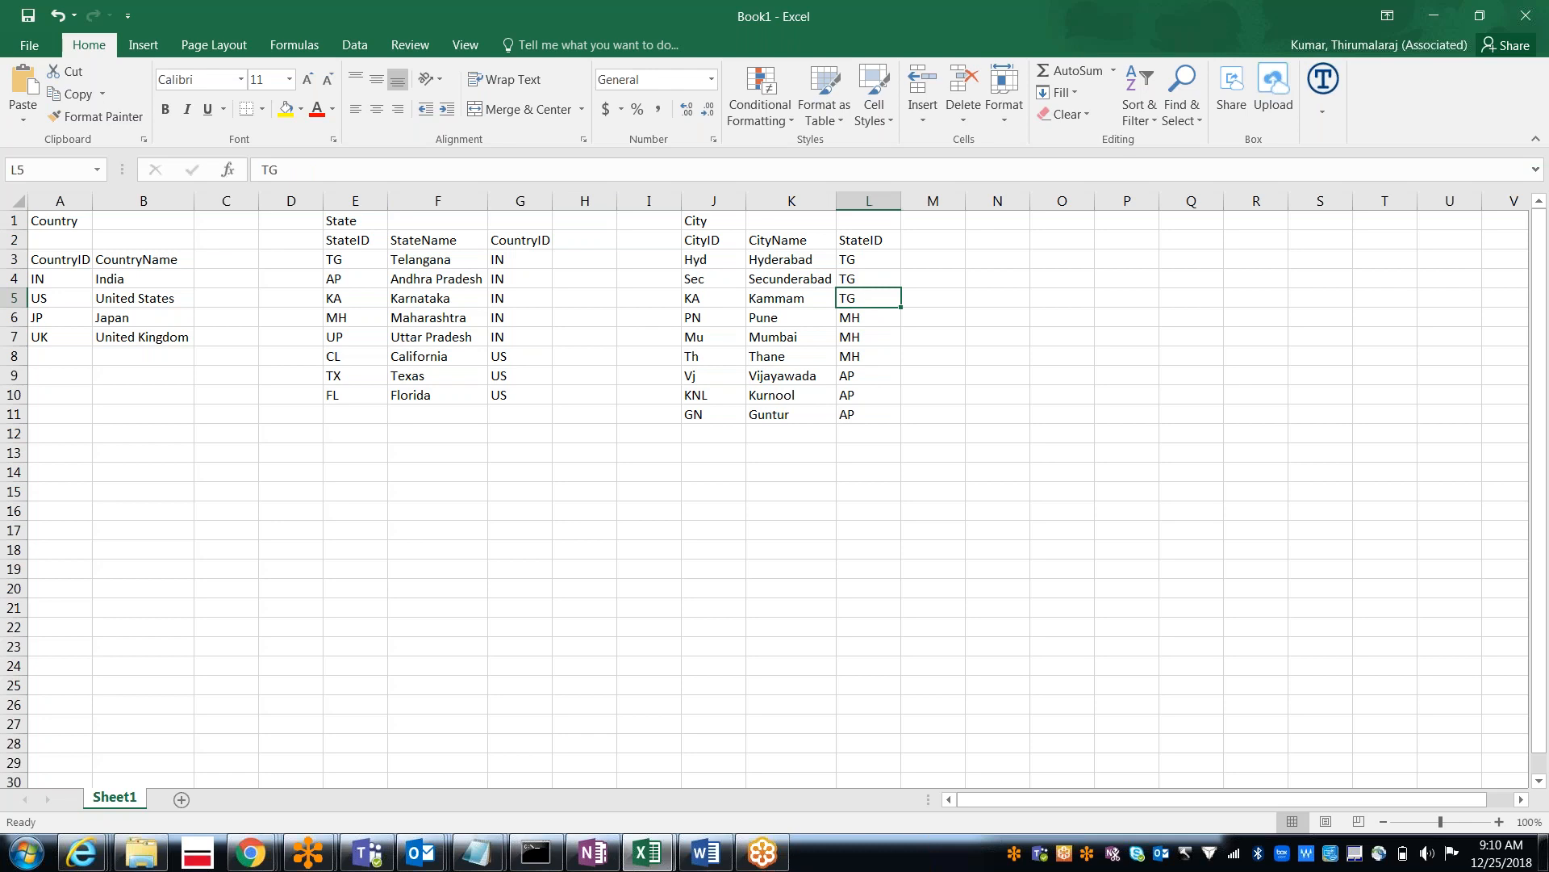
key(shift+Up)
key(shift+Up)
key(shift+Left)
key(shift+Left)
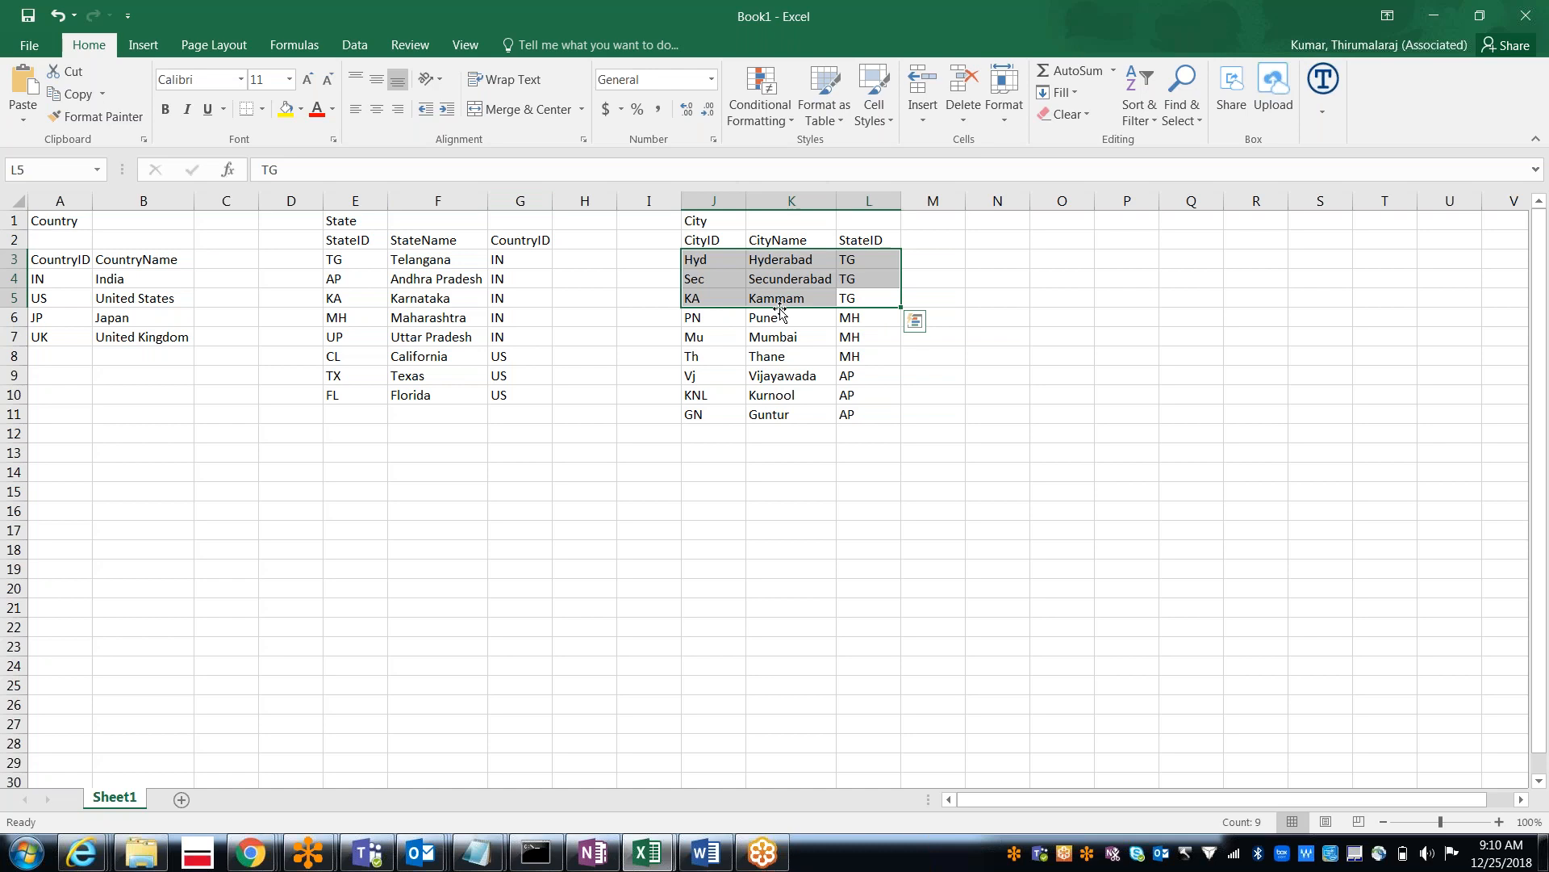
Step: Return to Pega Designer Studio and open the Present Address City dropdown's cell properties in the CustomerHomeAddress section
key(alt+Tab)
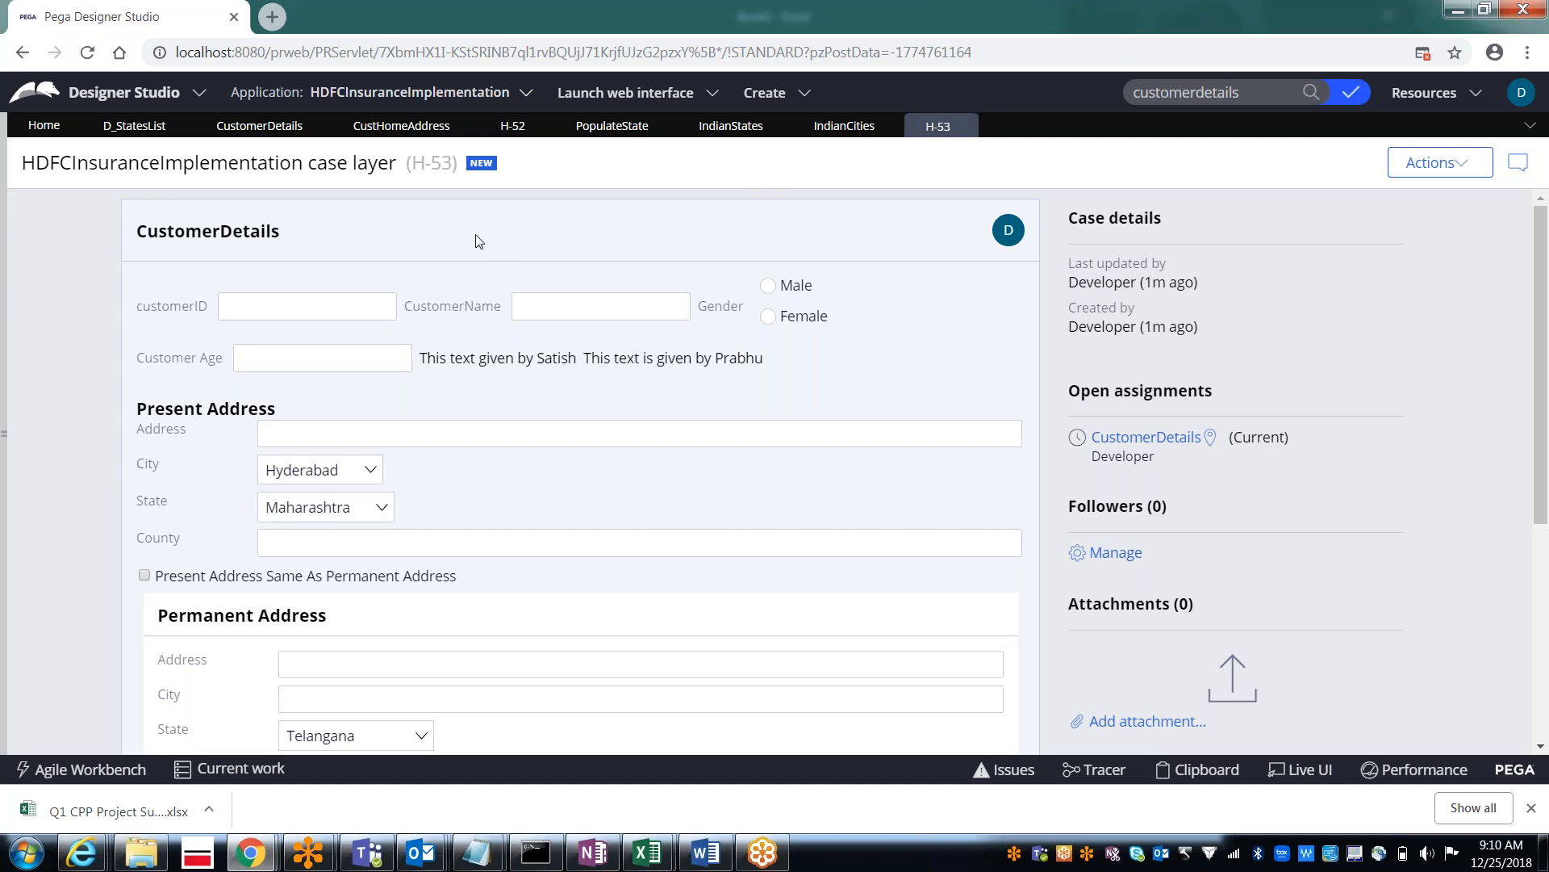
click(383, 130)
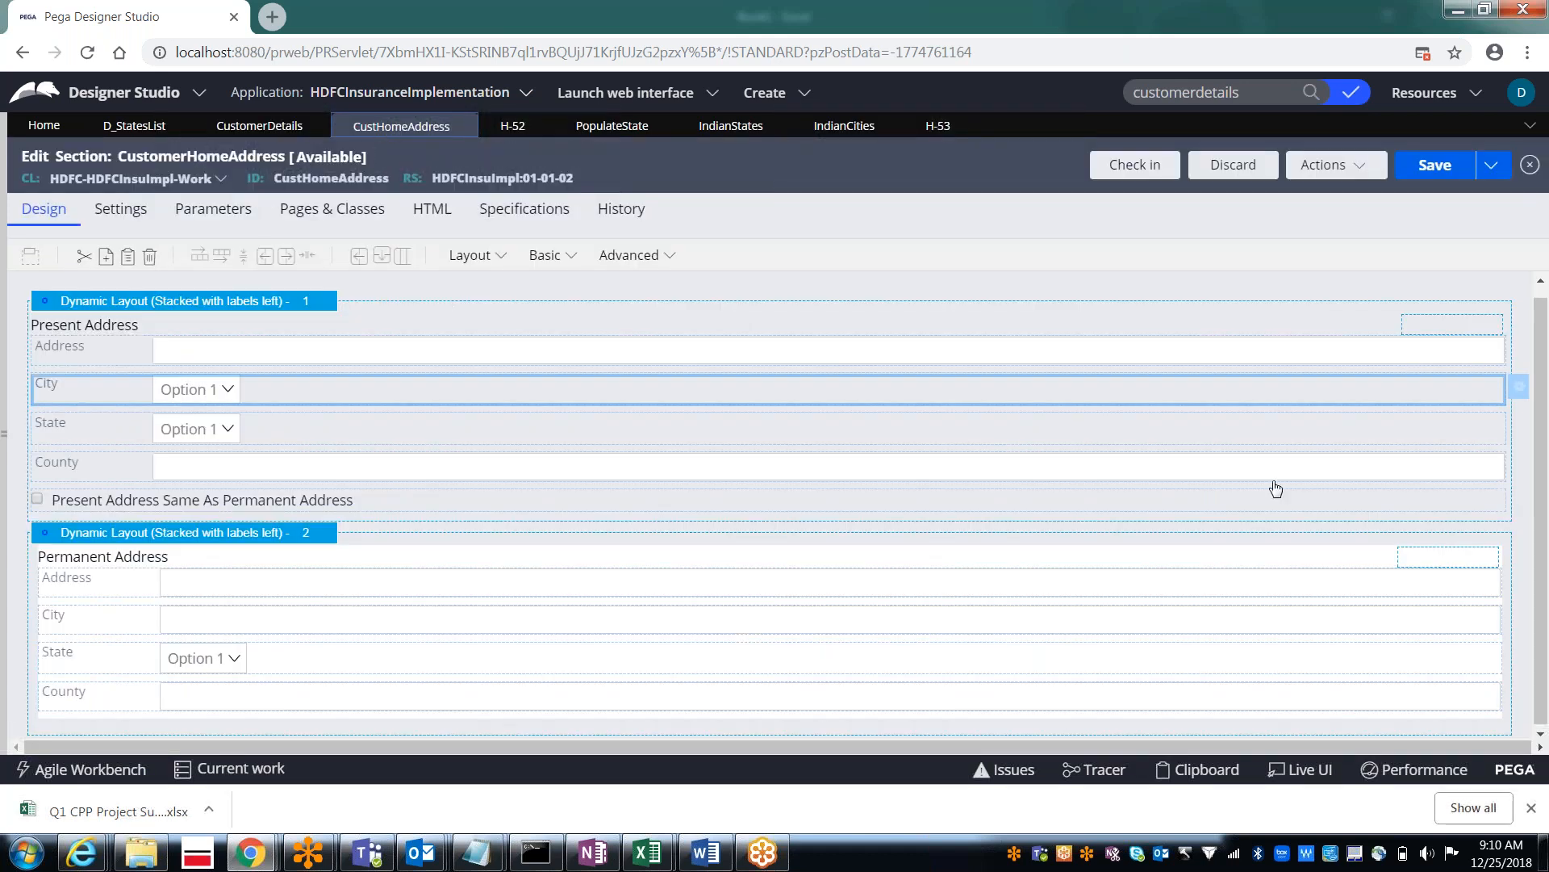
click(1517, 393)
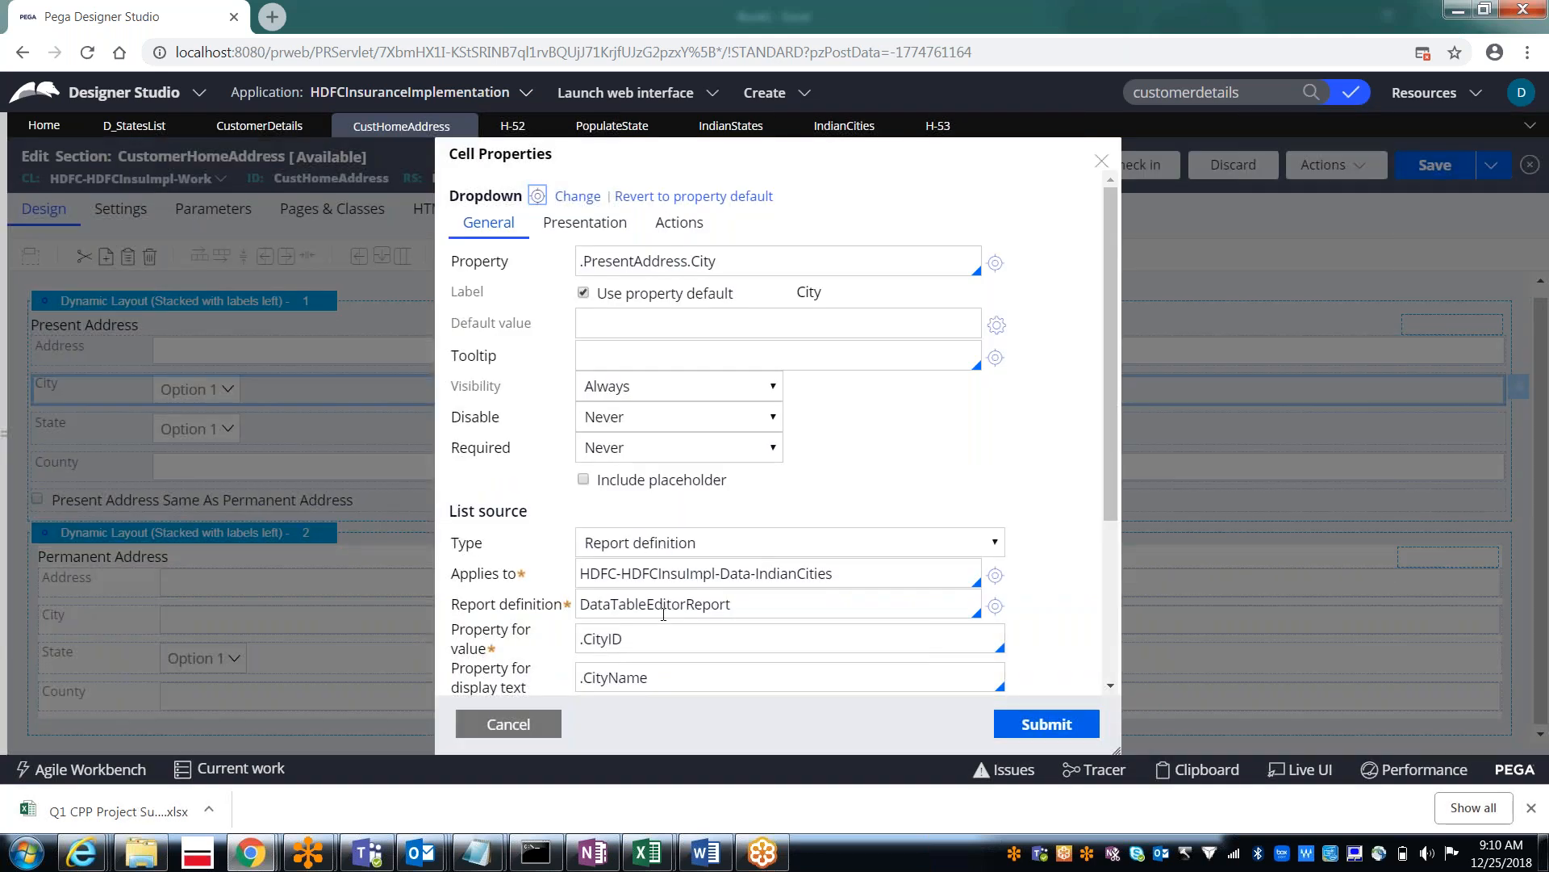
Step: Review the class and report definition set as the City dropdown's list source
click(752, 607)
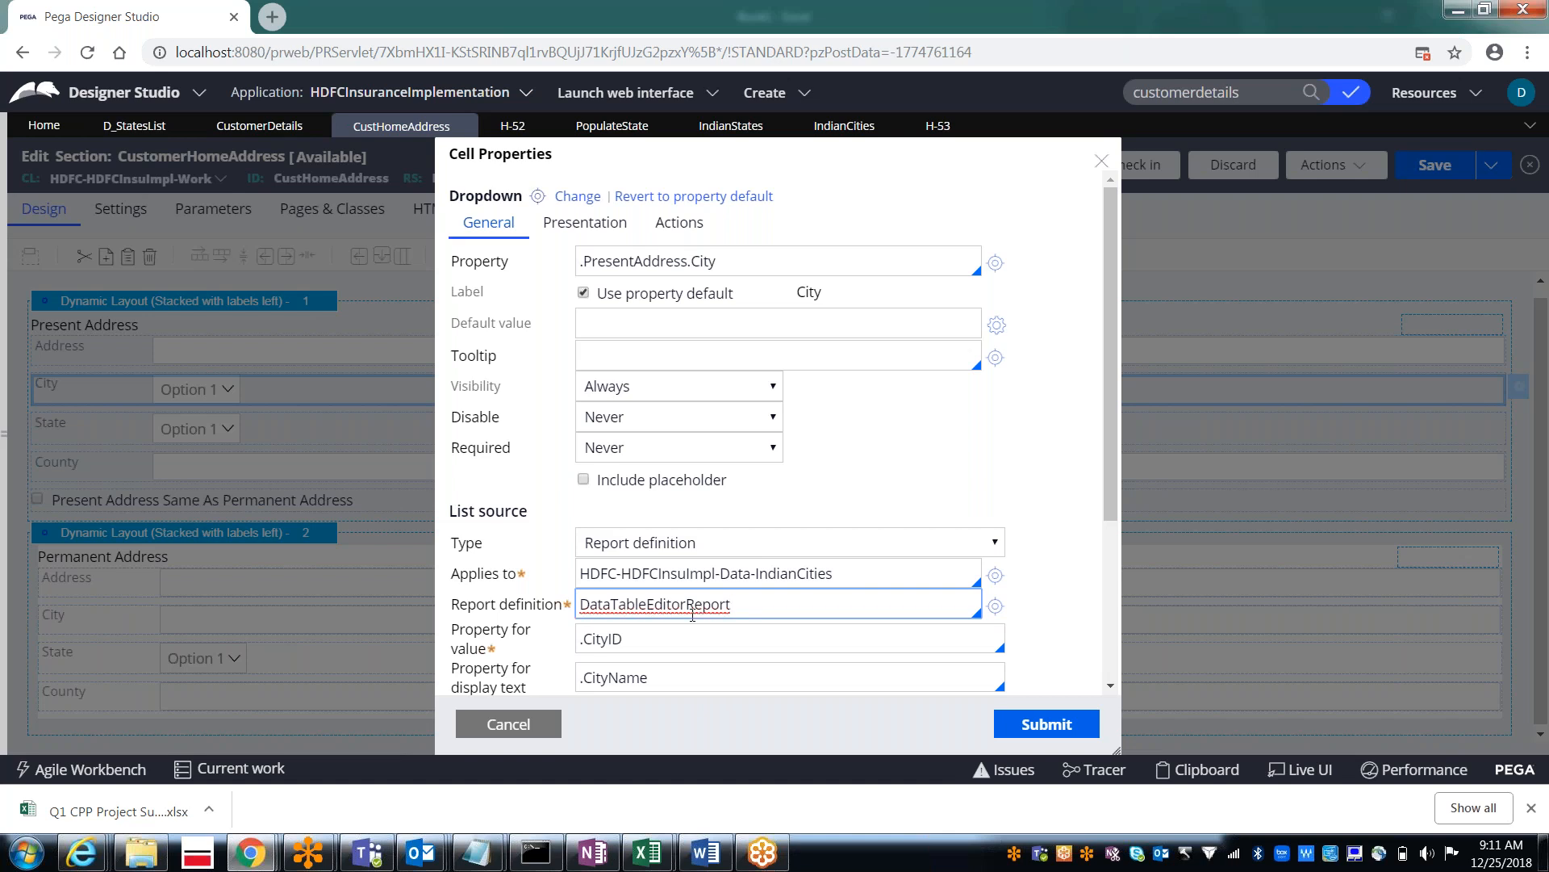
click(826, 574)
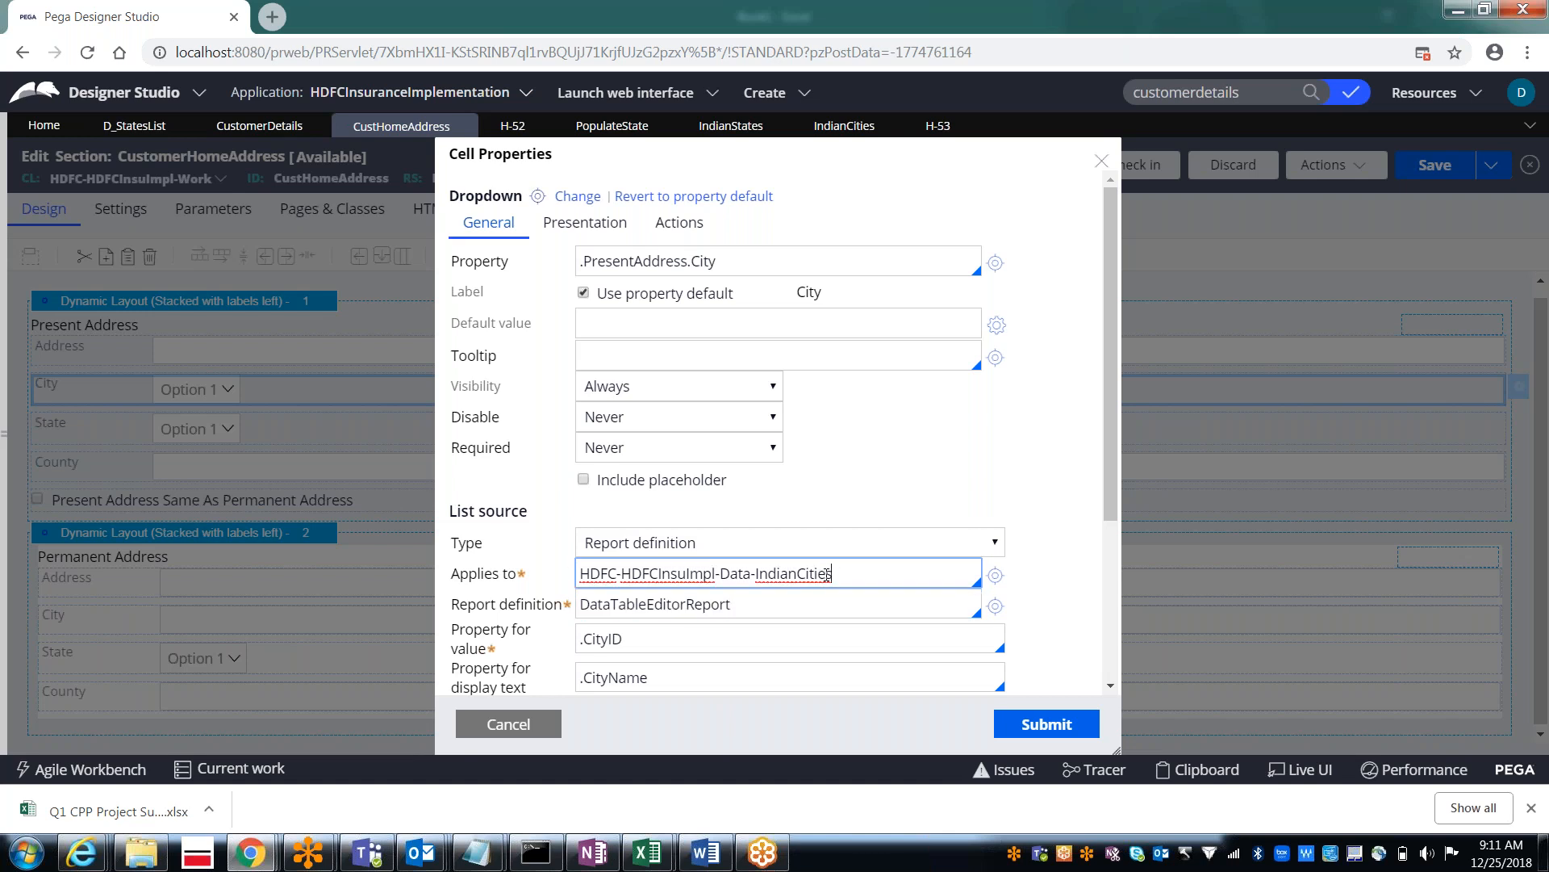
key(shift+Left)
key(shift+Left)
key(shift+Left)
key(shift+Left)
key(shift+Left)
key(shift+Left)
key(shift+Left)
key(shift+Left)
key(shift+Left)
key(shift+Left)
key(shift+Left)
key(shift+Left)
key(shift+Left)
key(shift+Left)
key(shift+Left)
key(shift+Left)
key(shift+Left)
key(shift+Left)
key(shift+Left)
key(shift+Left)
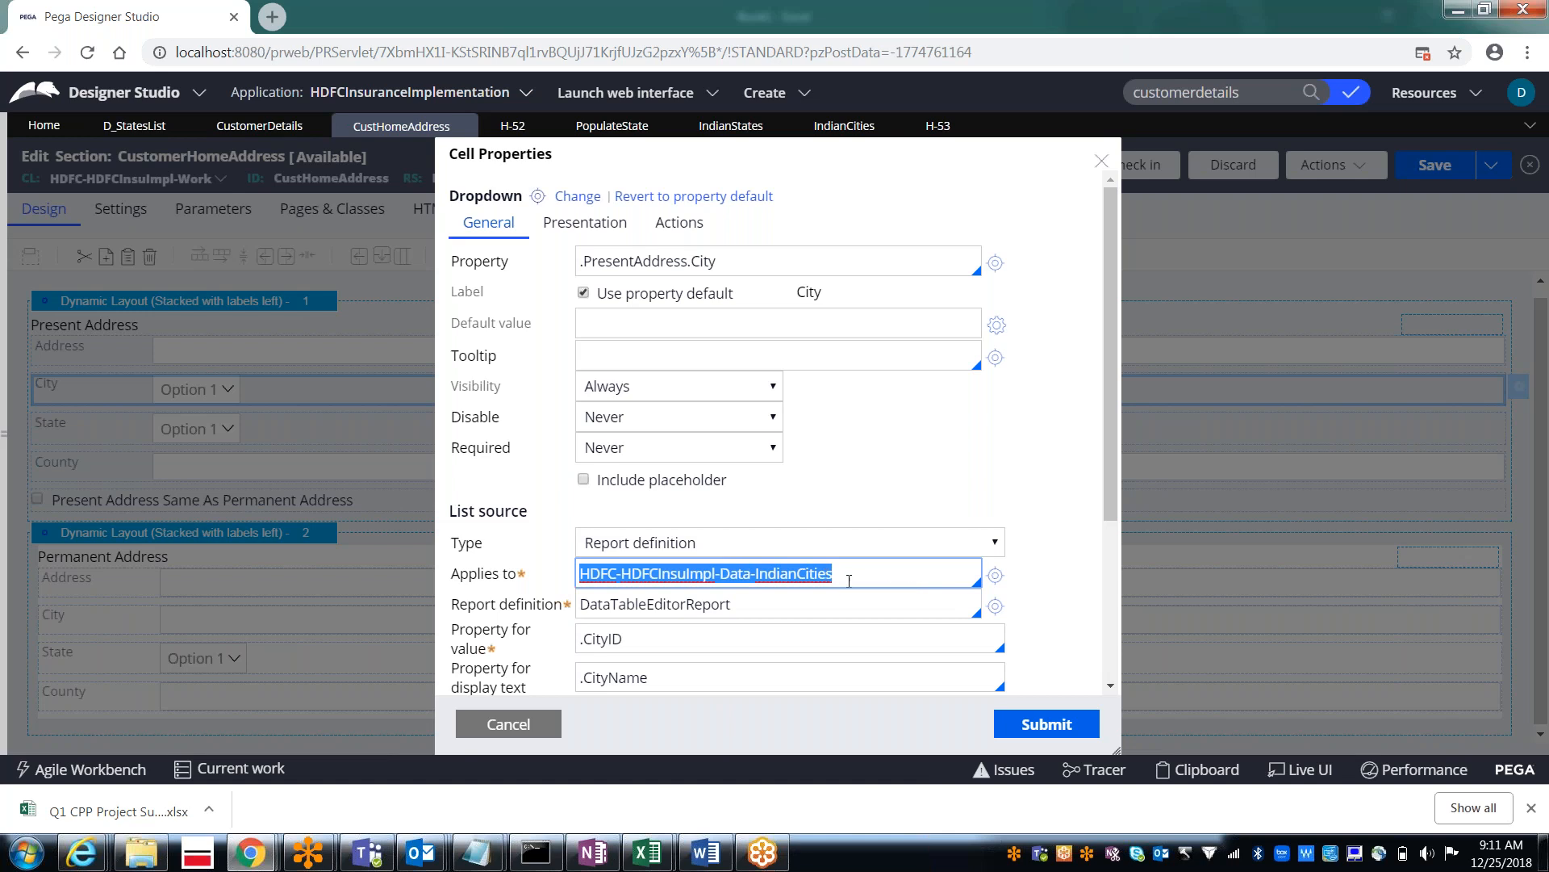
click(734, 607)
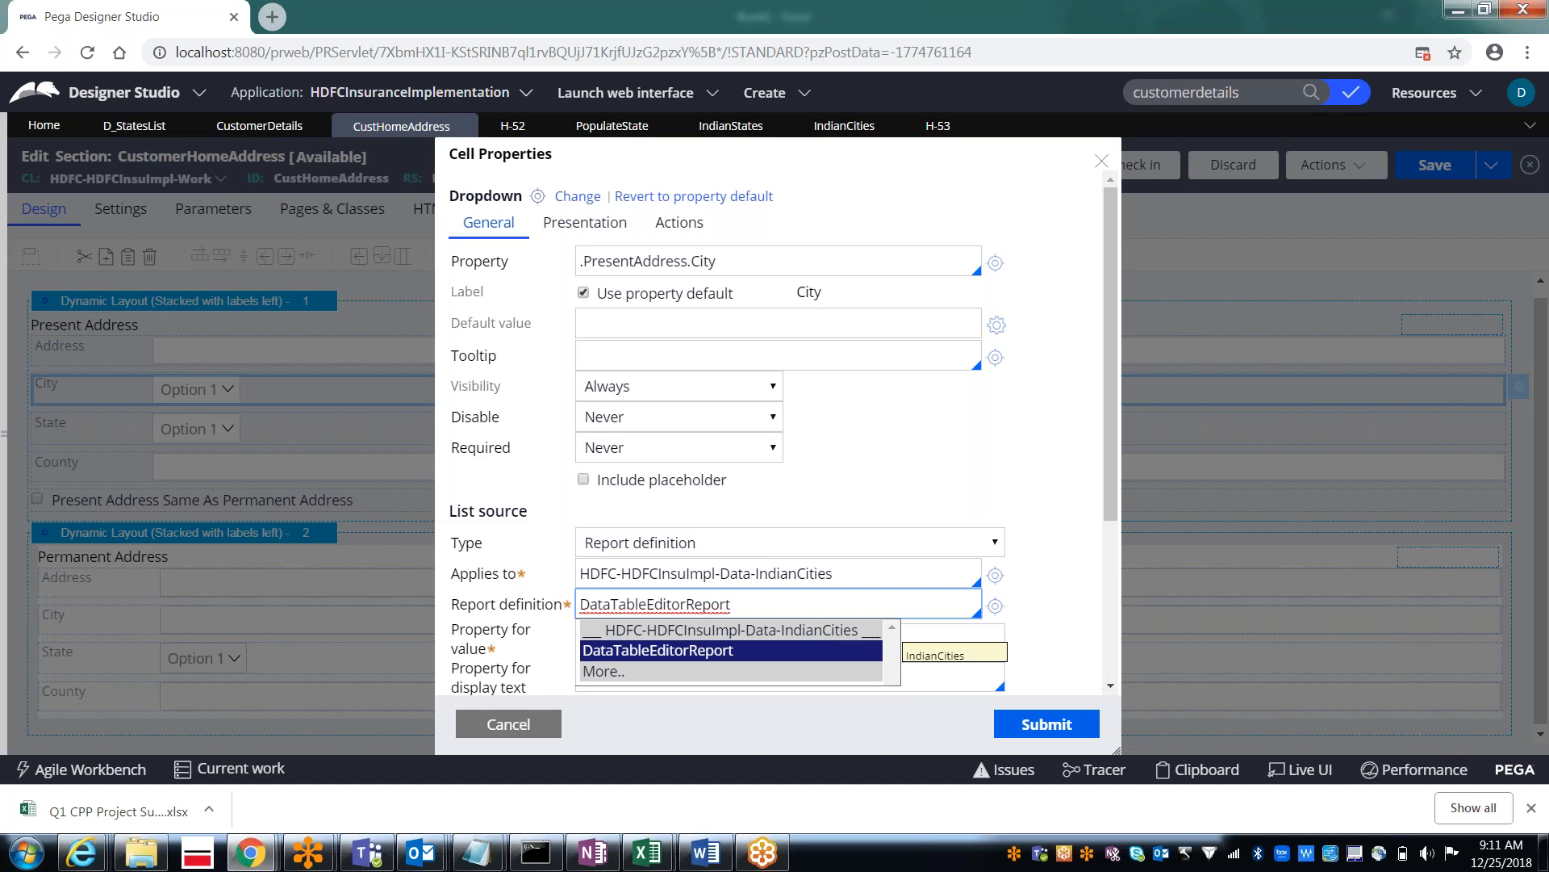
mouse_move(4, 433)
key(Return)
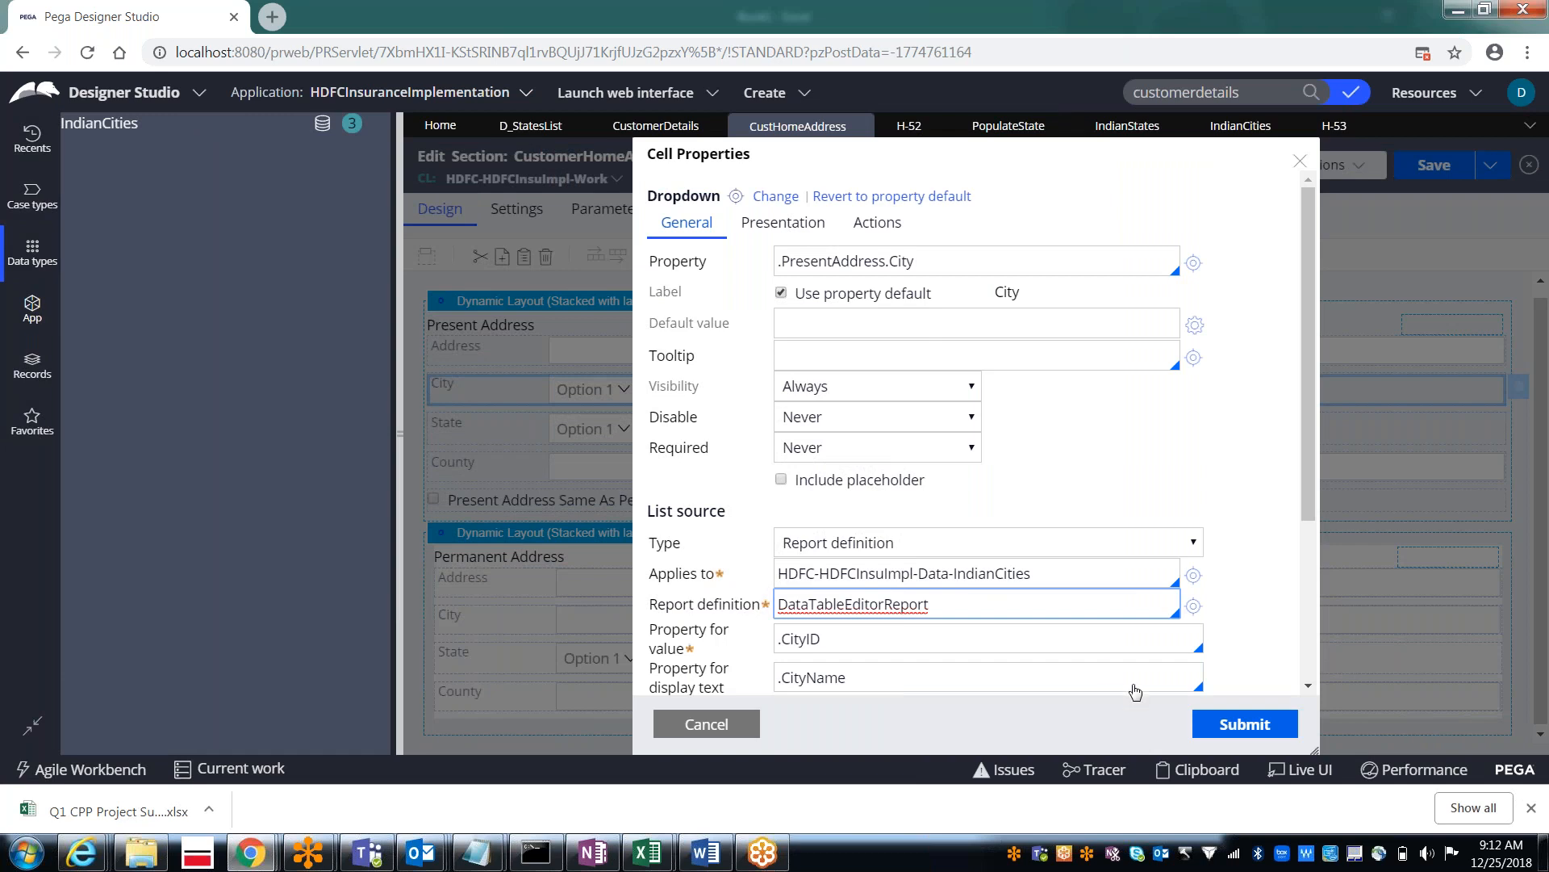
Step: Copy the list source class HDFC-HDFCInsuImpl-Data-IndianCities and load it in the App explorer
triple_click(991, 581)
key(ctrl+c)
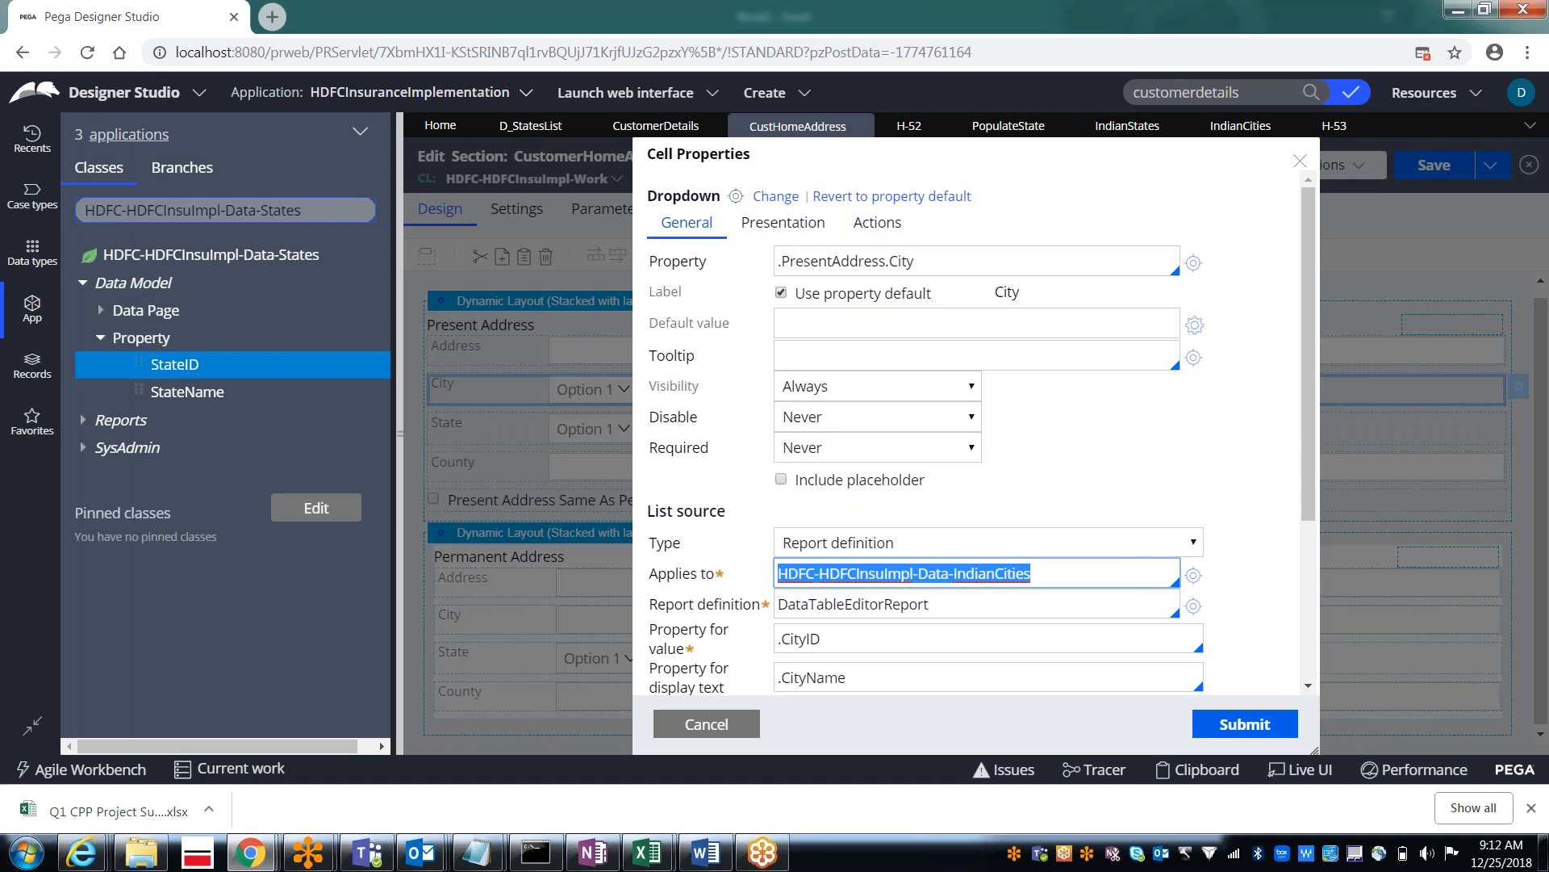
click(301, 209)
key(BackSpace)
key(BackSpace)
key(BackSpace)
key(BackSpace)
key(BackSpace)
key(BackSpace)
key(BackSpace)
key(BackSpace)
key(BackSpace)
key(BackSpace)
key(BackSpace)
key(BackSpace)
key(BackSpace)
key(BackSpace)
key(BackSpace)
key(BackSpace)
key(BackSpace)
key(BackSpace)
key(BackSpace)
key(BackSpace)
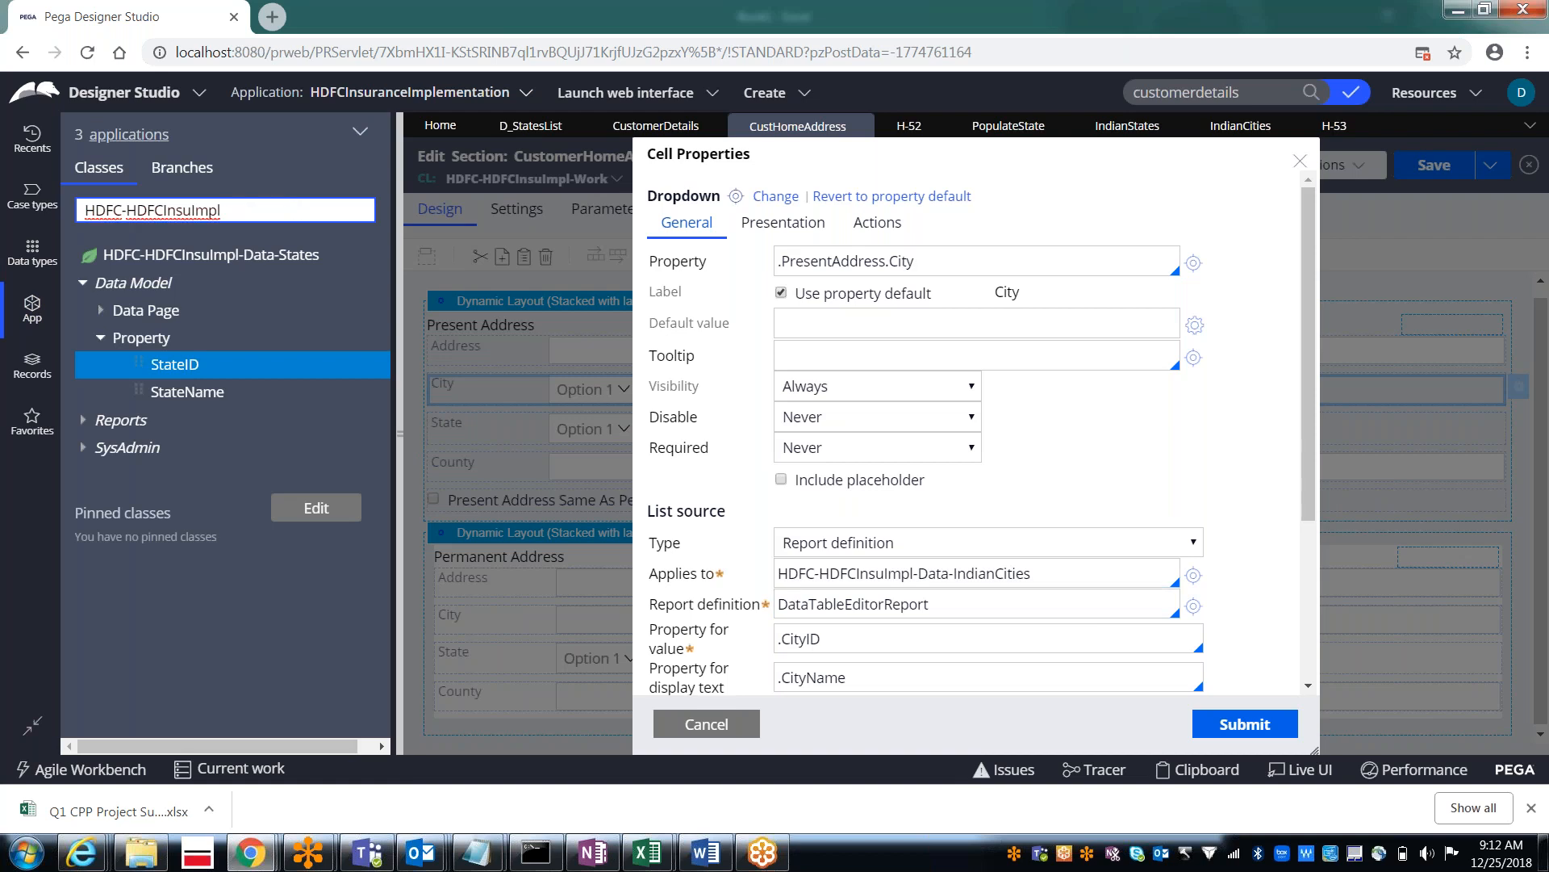
key(ctrl+v)
click(168, 270)
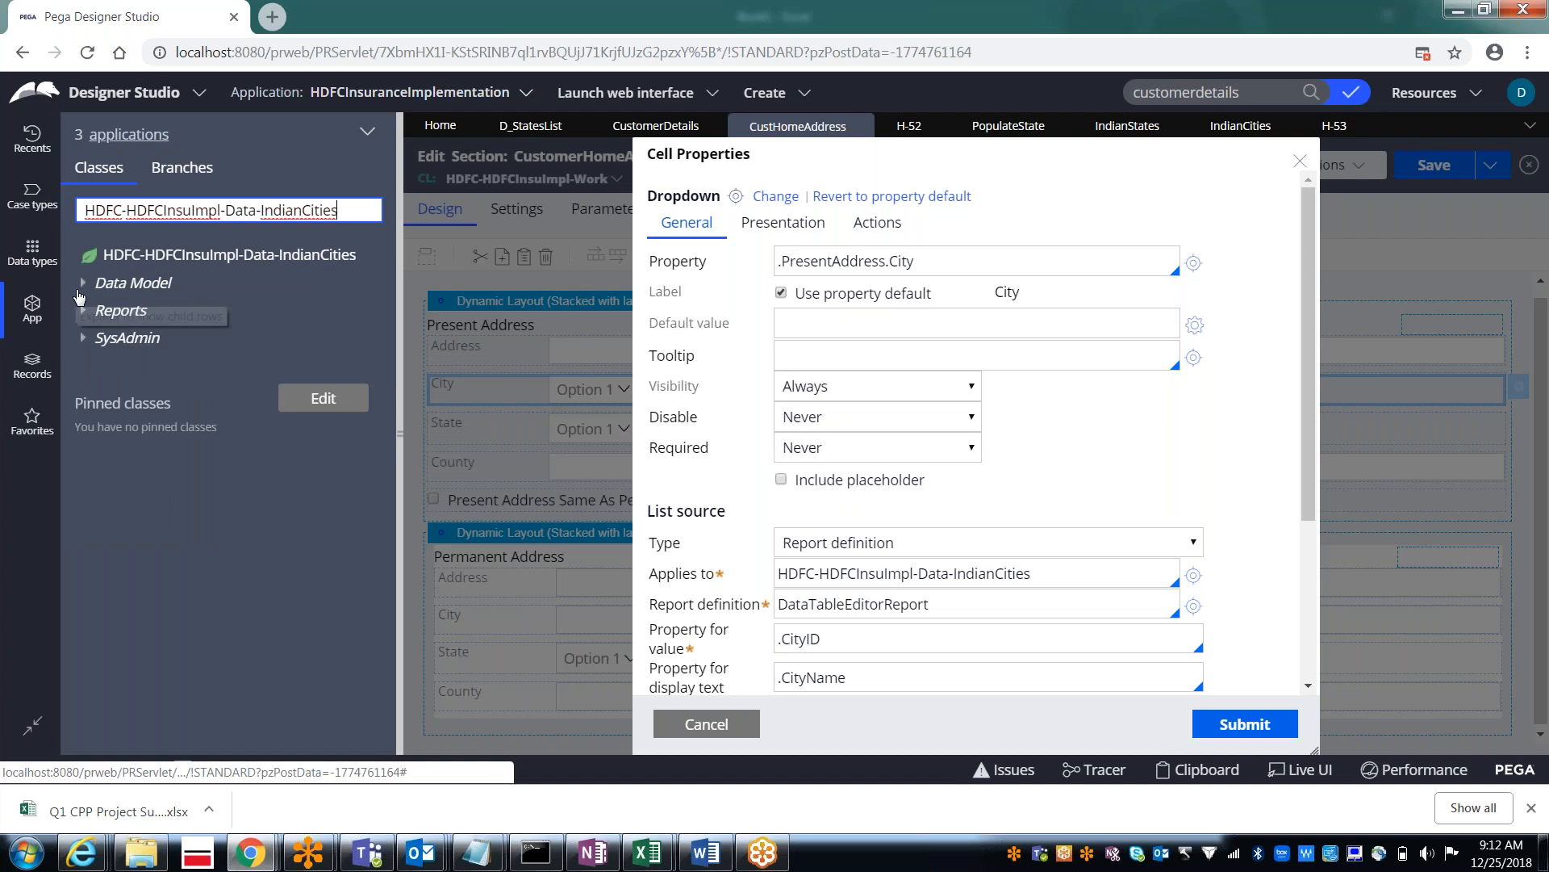
Step: Expand the IndianCities class's Reports category down to its existing report definitions
click(82, 312)
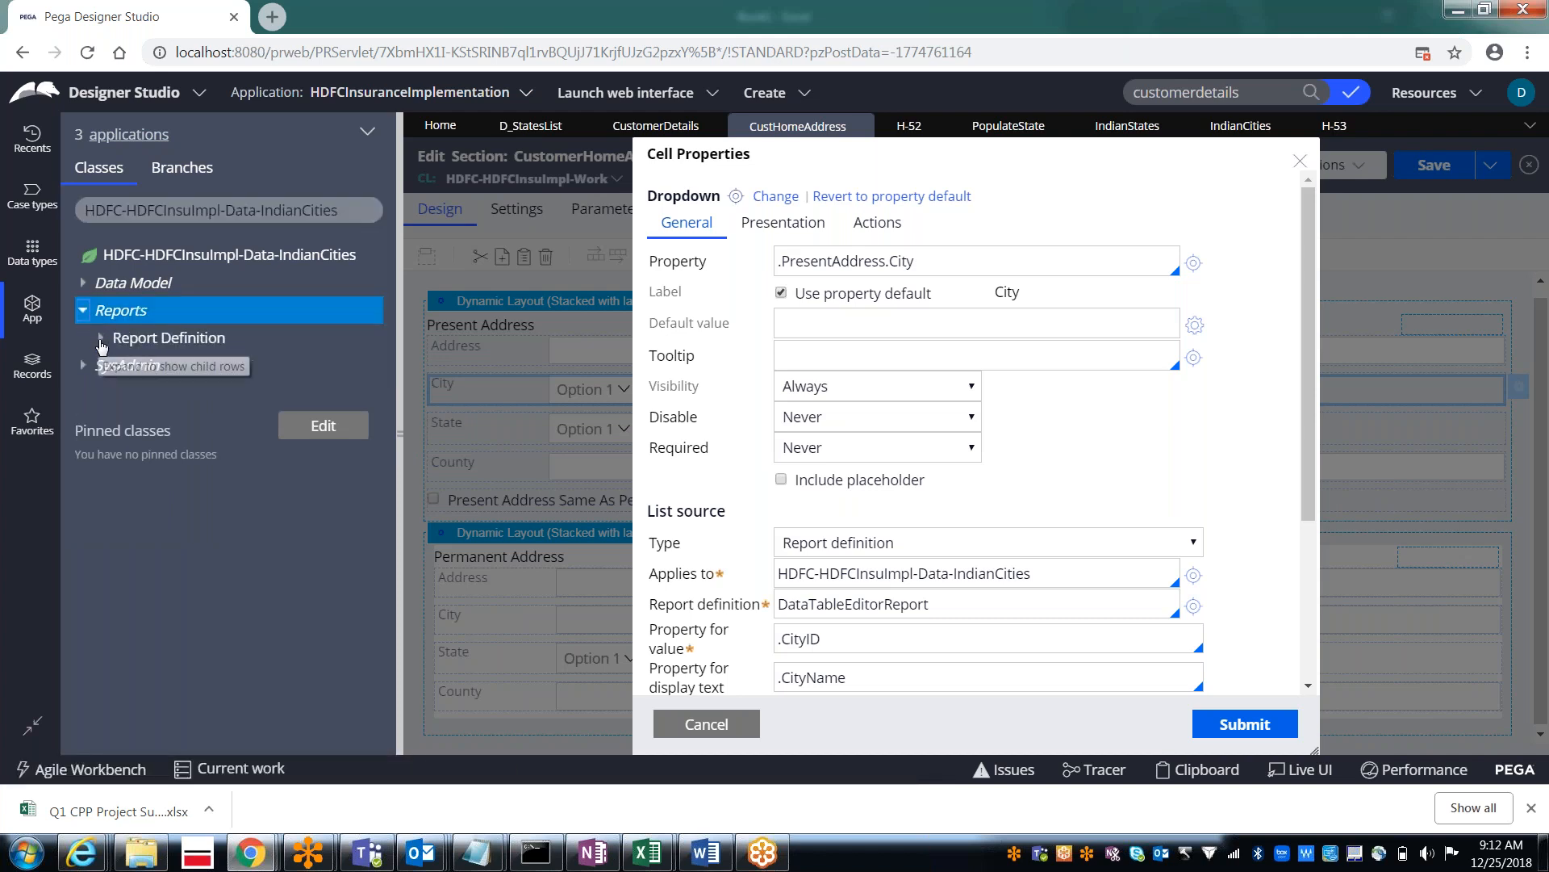
click(100, 338)
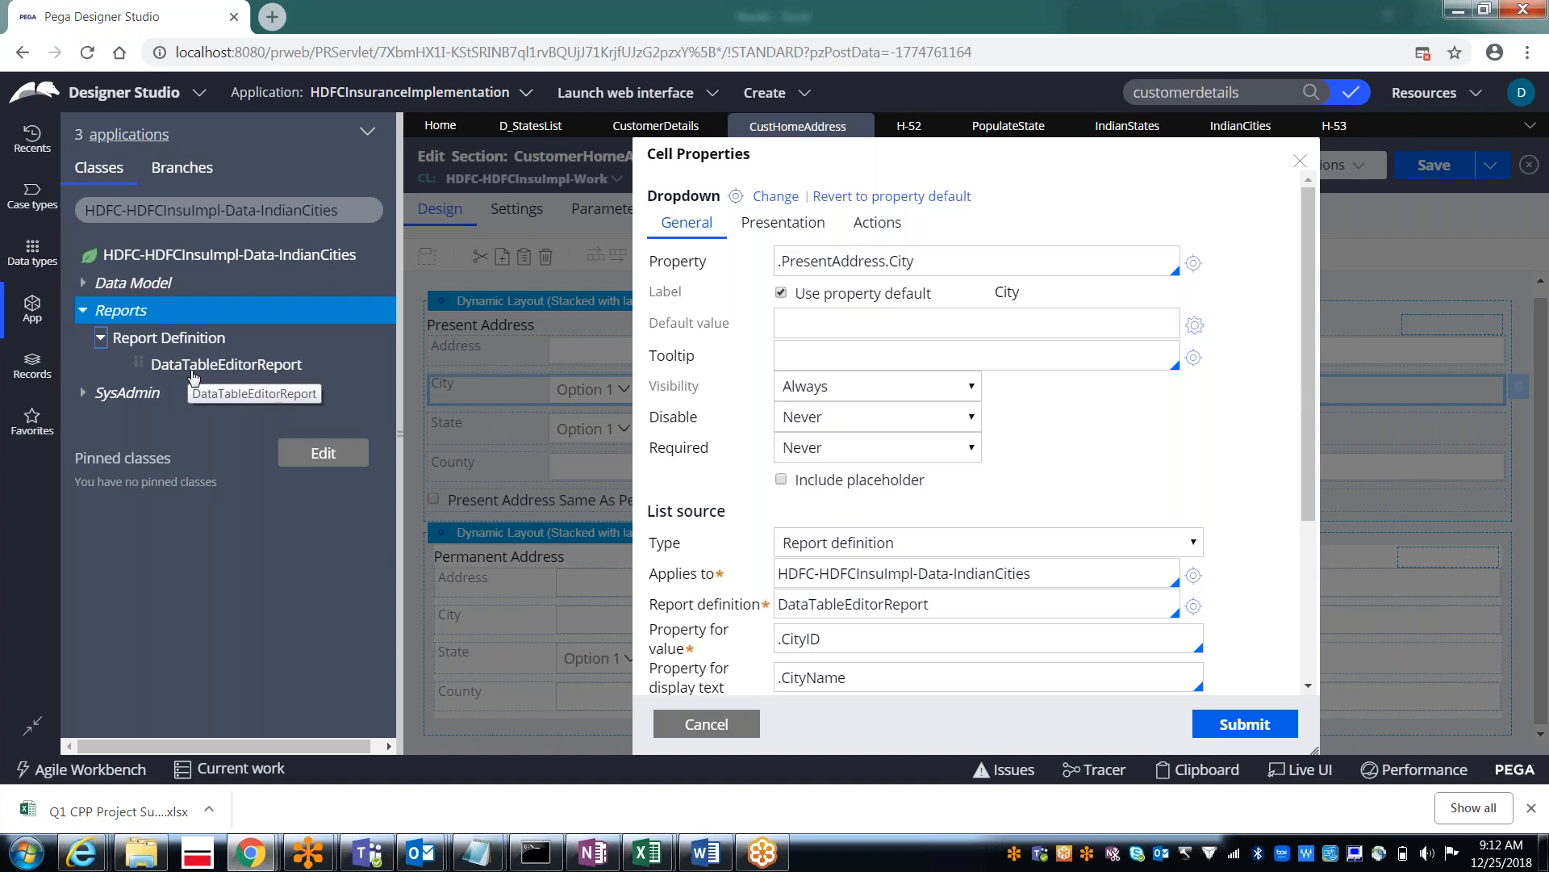
click(34, 252)
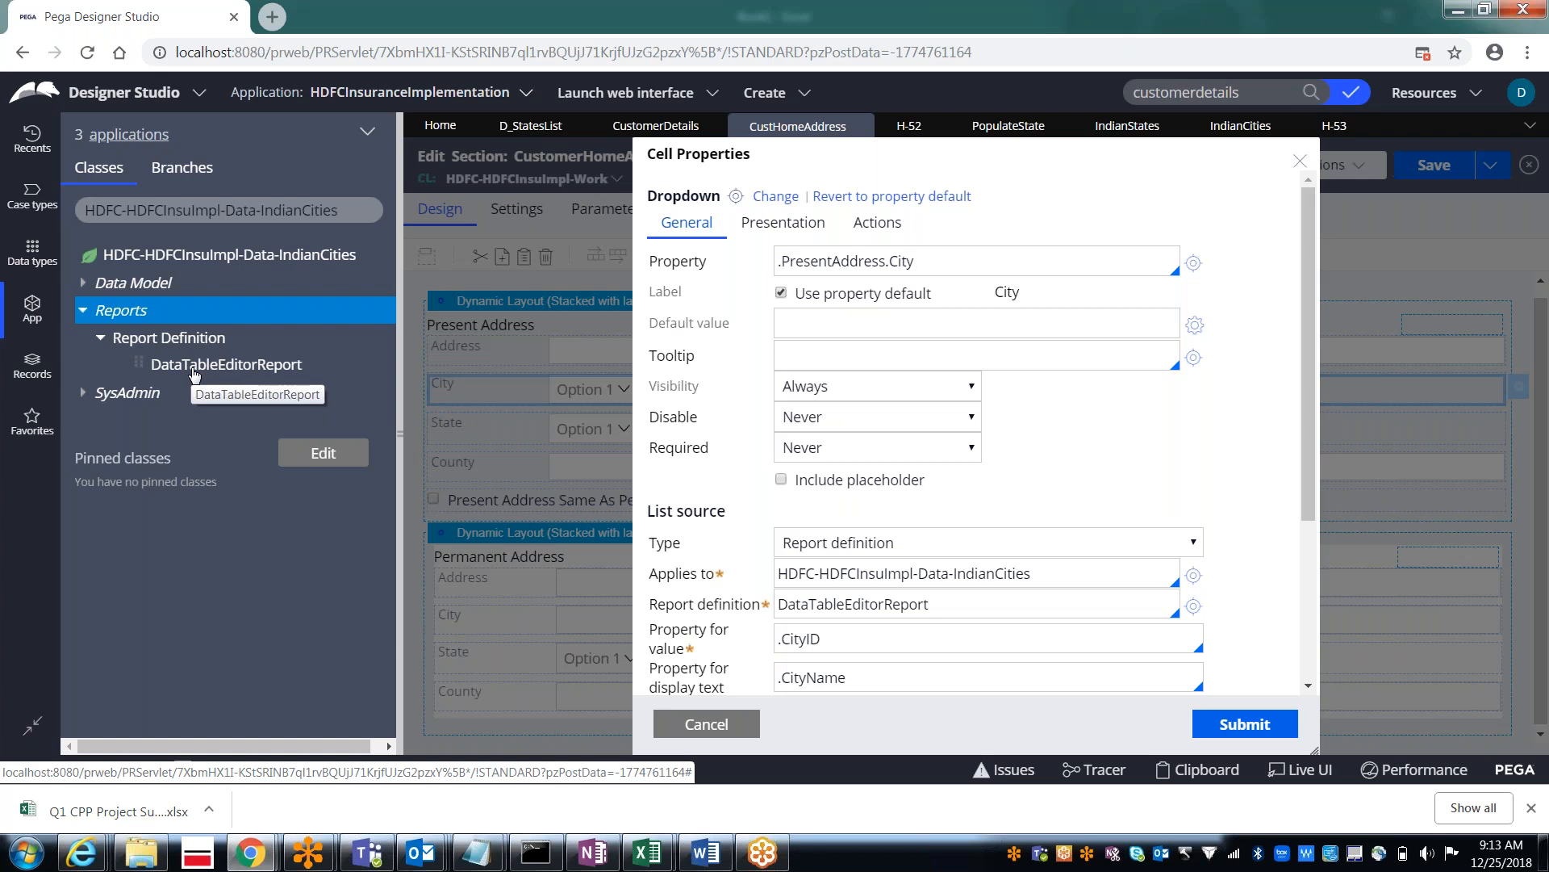
Step: Start a new report definition record for the HDFC-HDFCInsuImpl-Data-IndianCities class
click(184, 342)
right_click(184, 342)
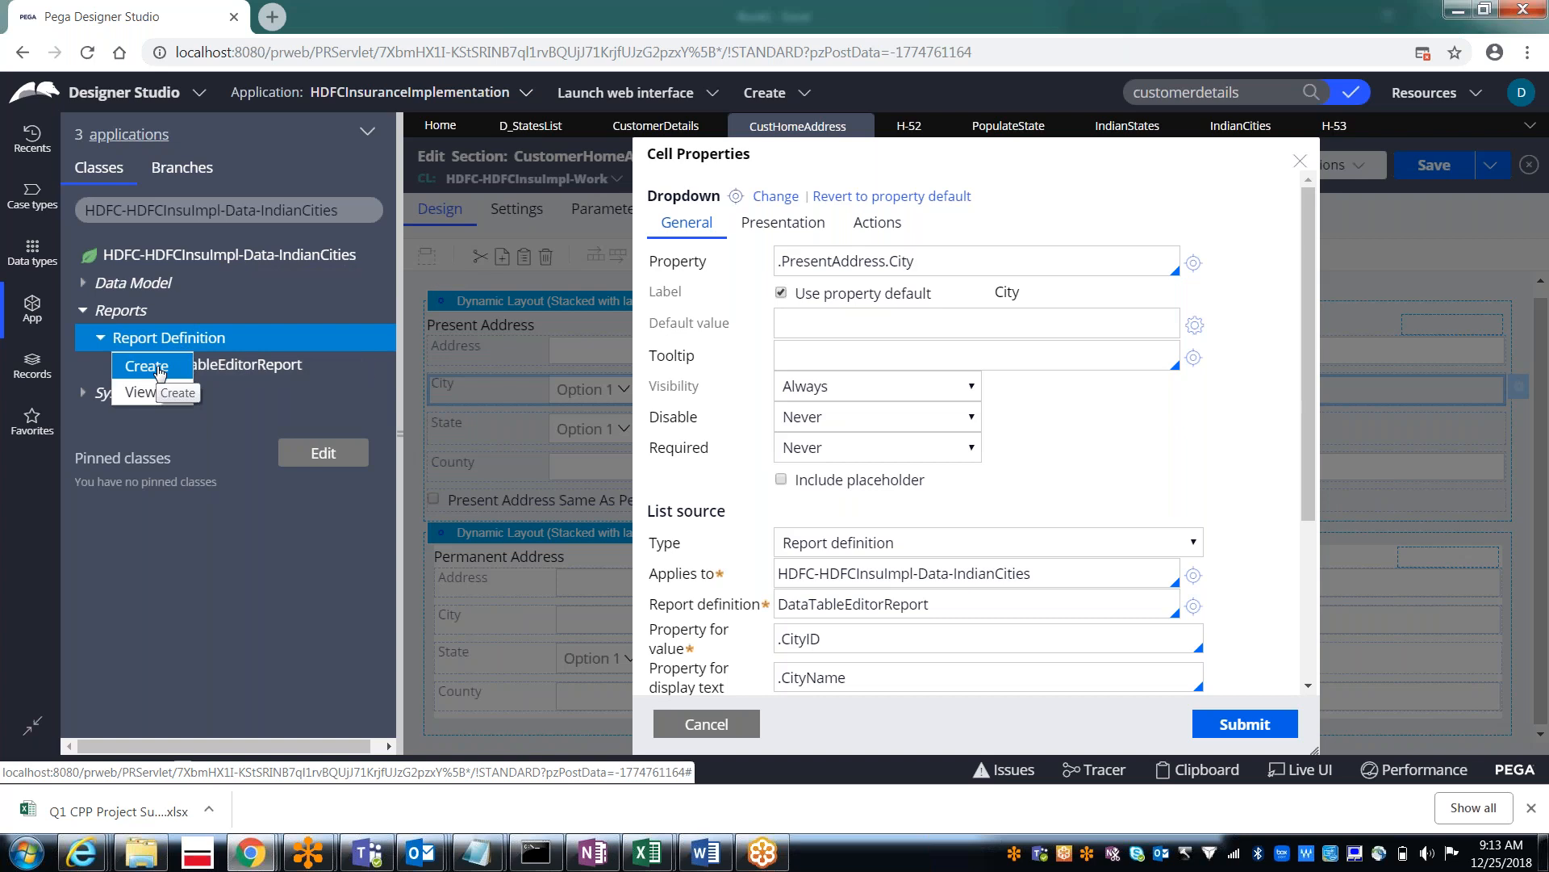
click(255, 262)
right_click(255, 262)
mouse_move(255, 287)
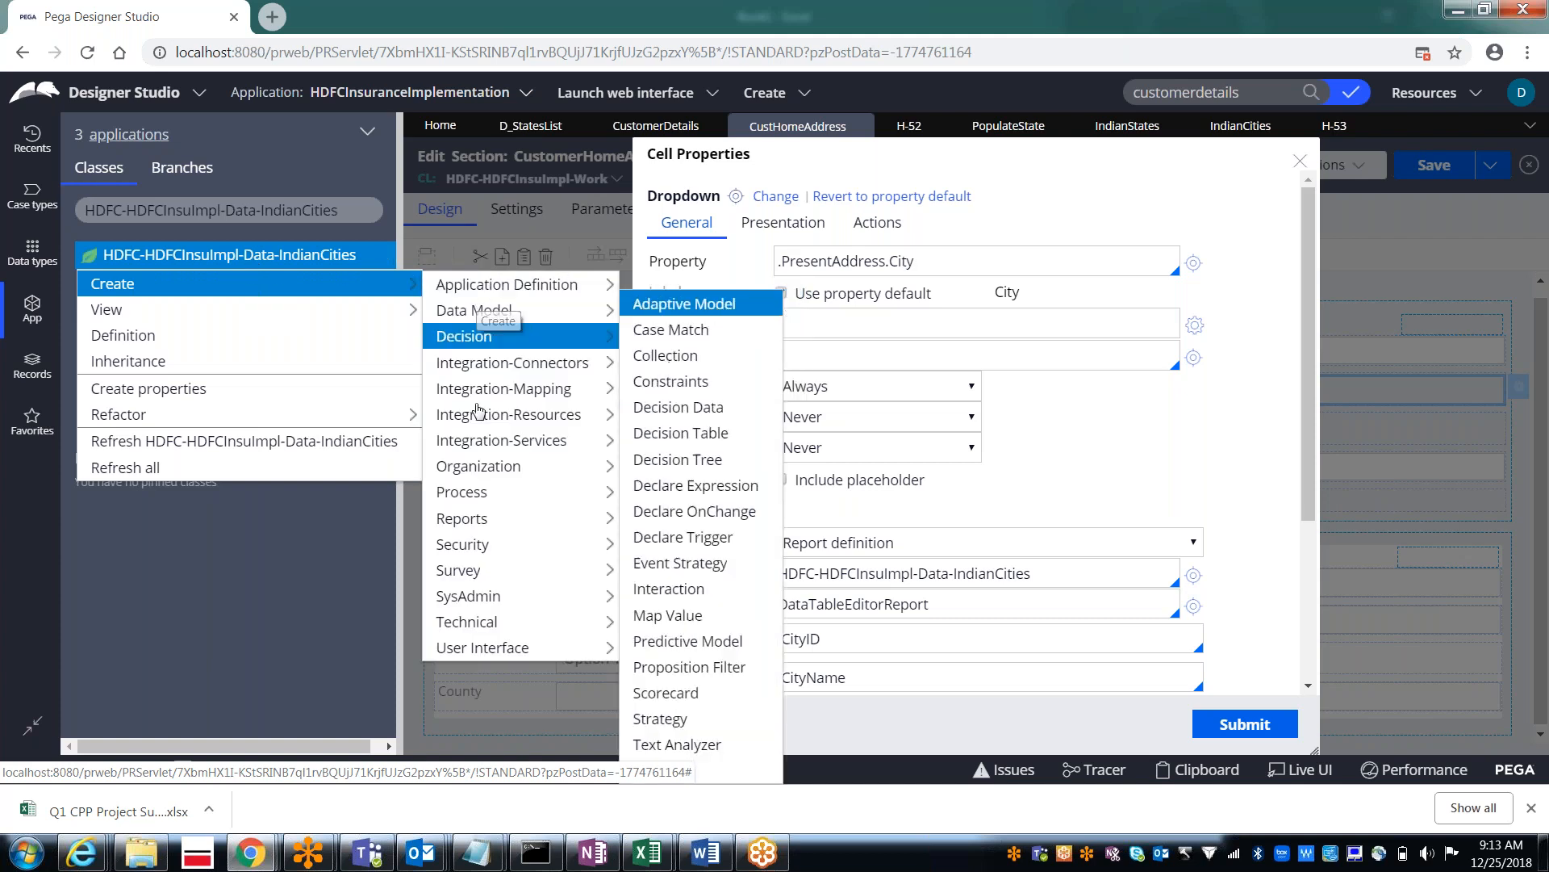
mouse_move(525, 518)
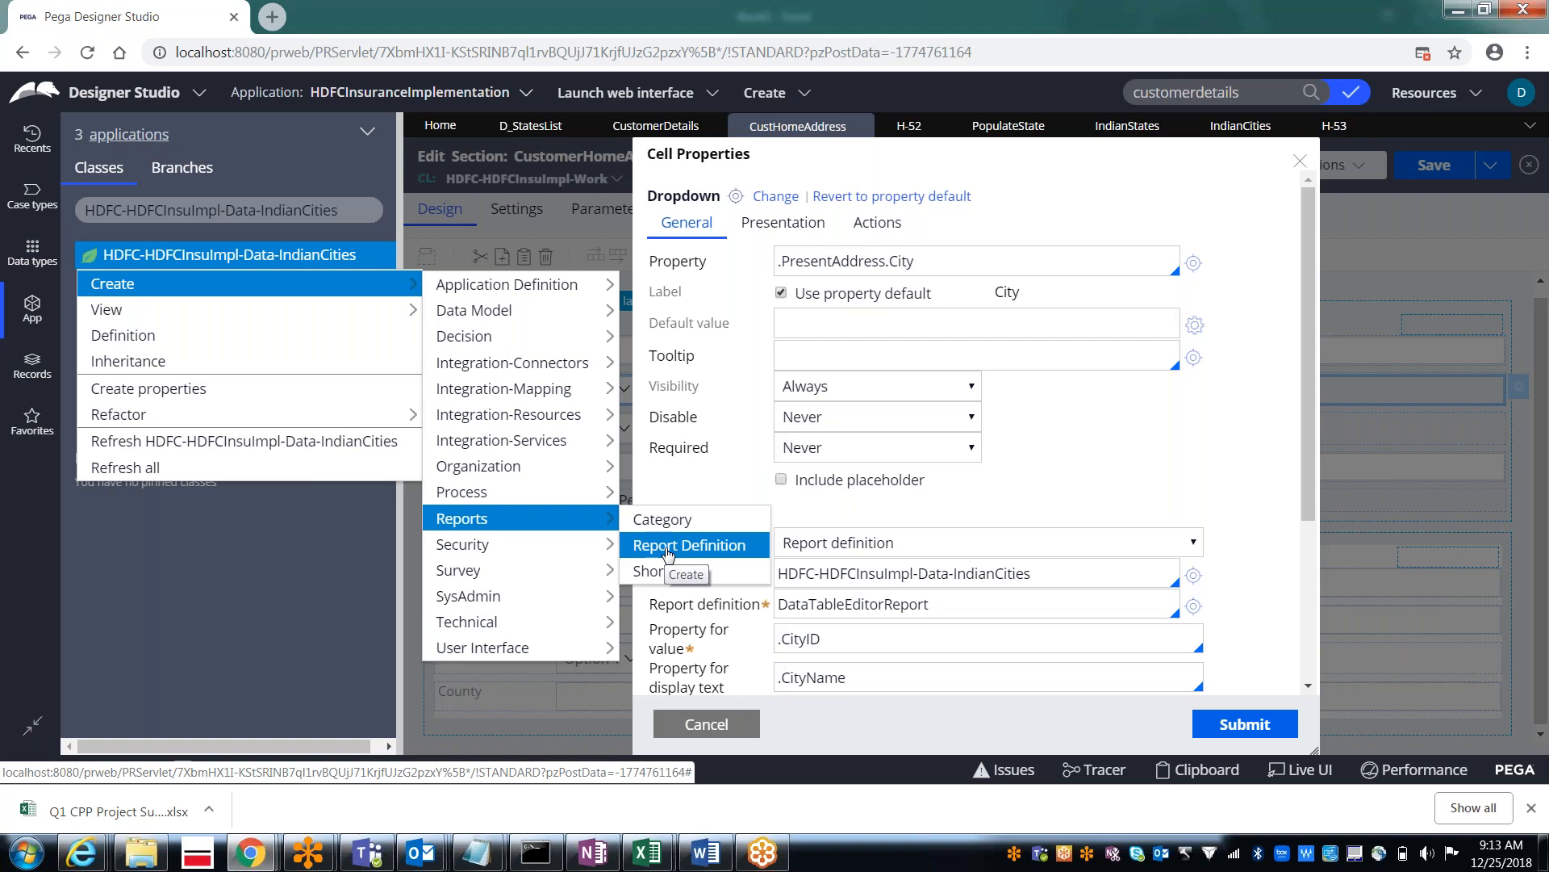
click(668, 547)
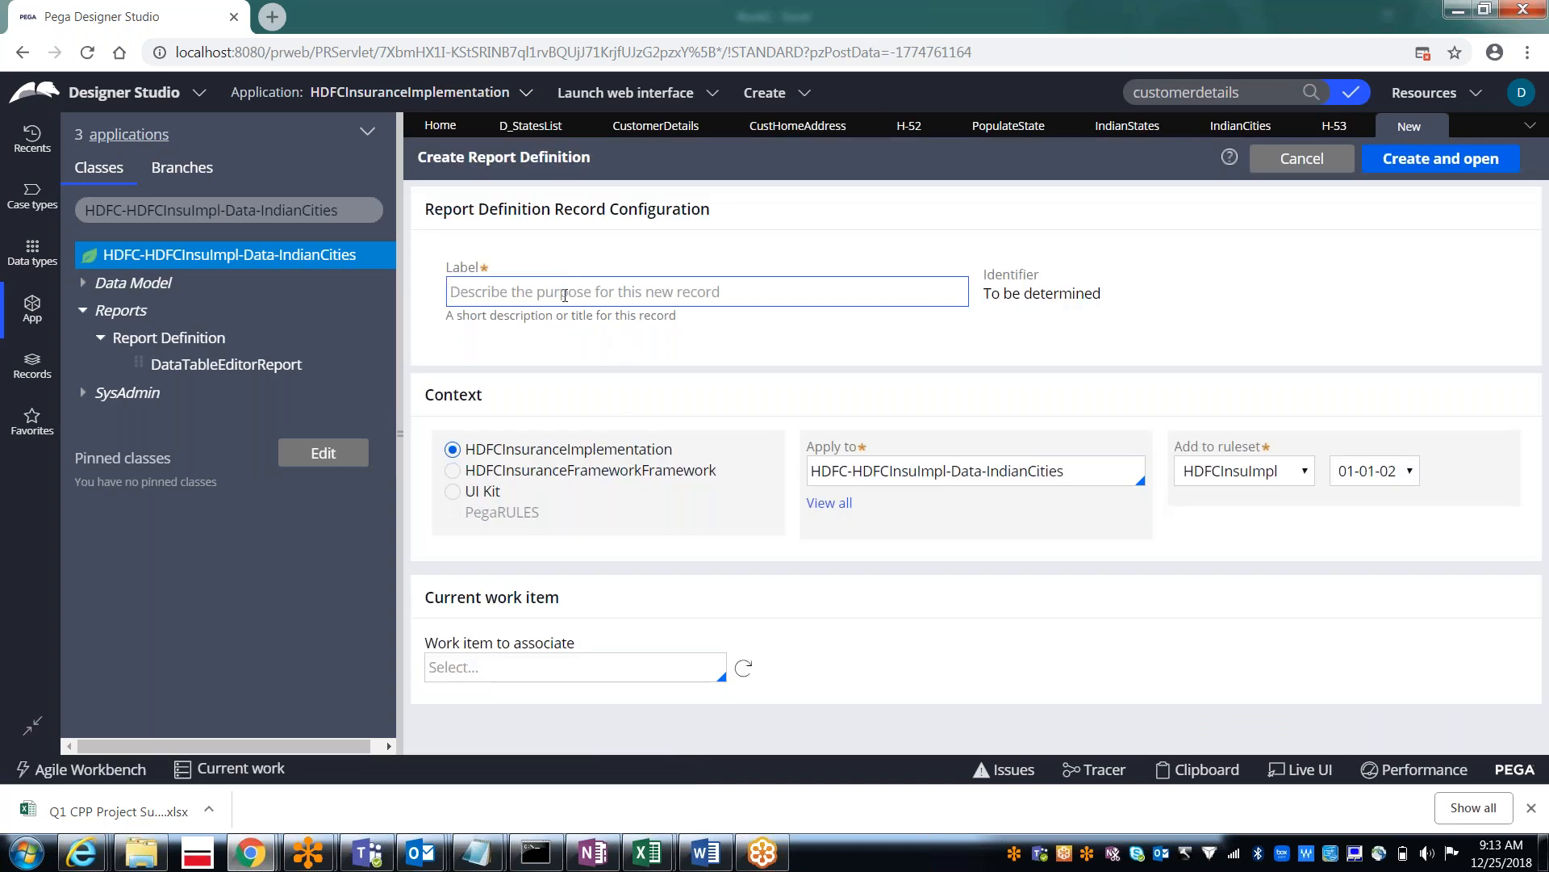
Step: Label the new report definition PopulateCityBasedOnState
click(564, 296)
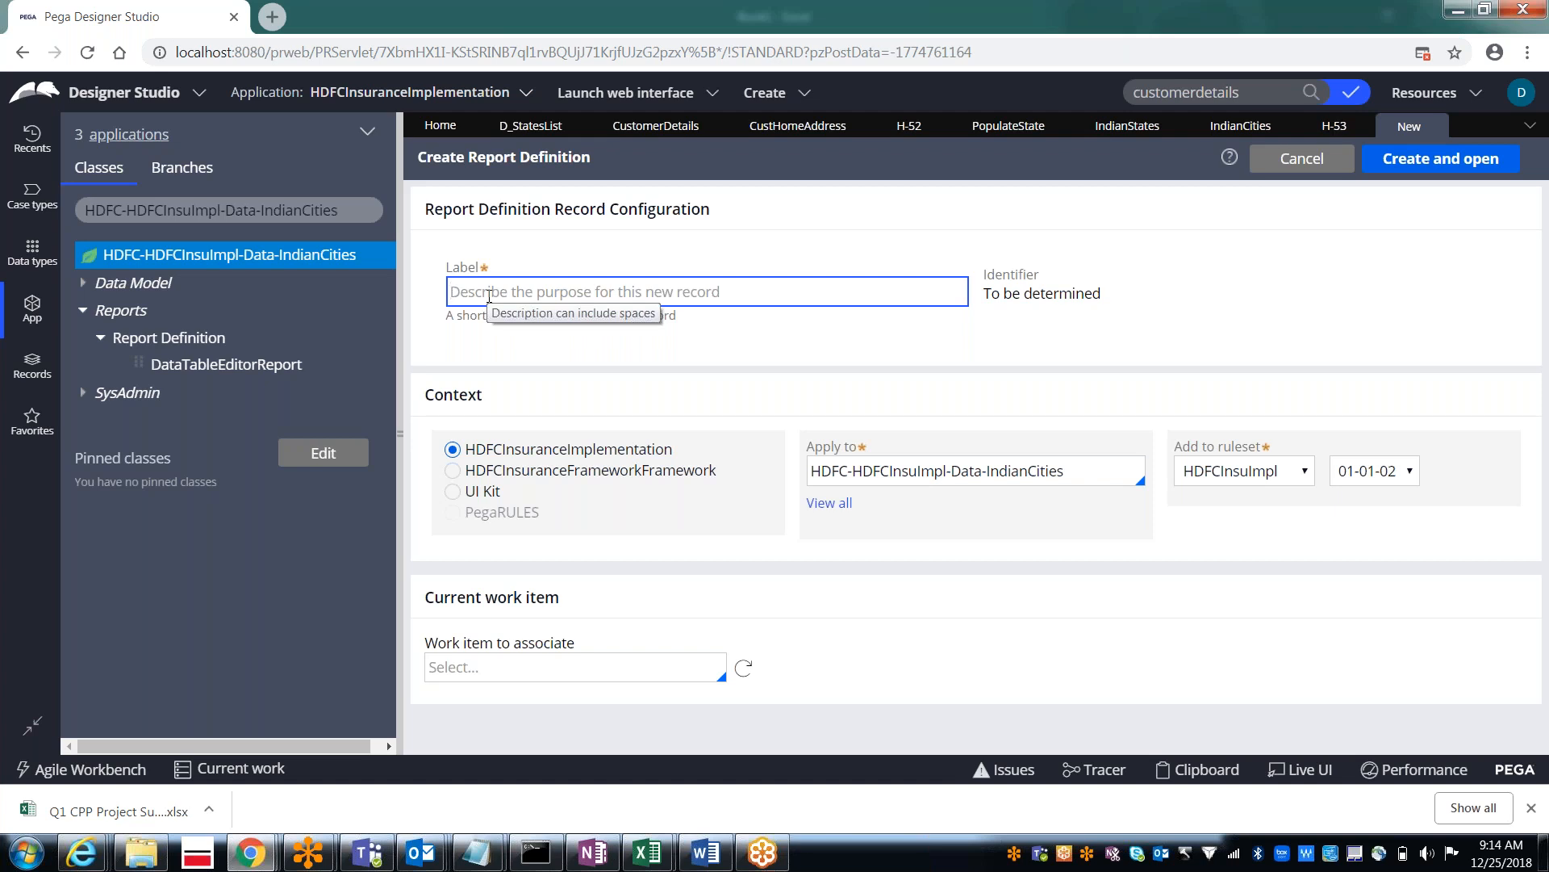
text(Populat)
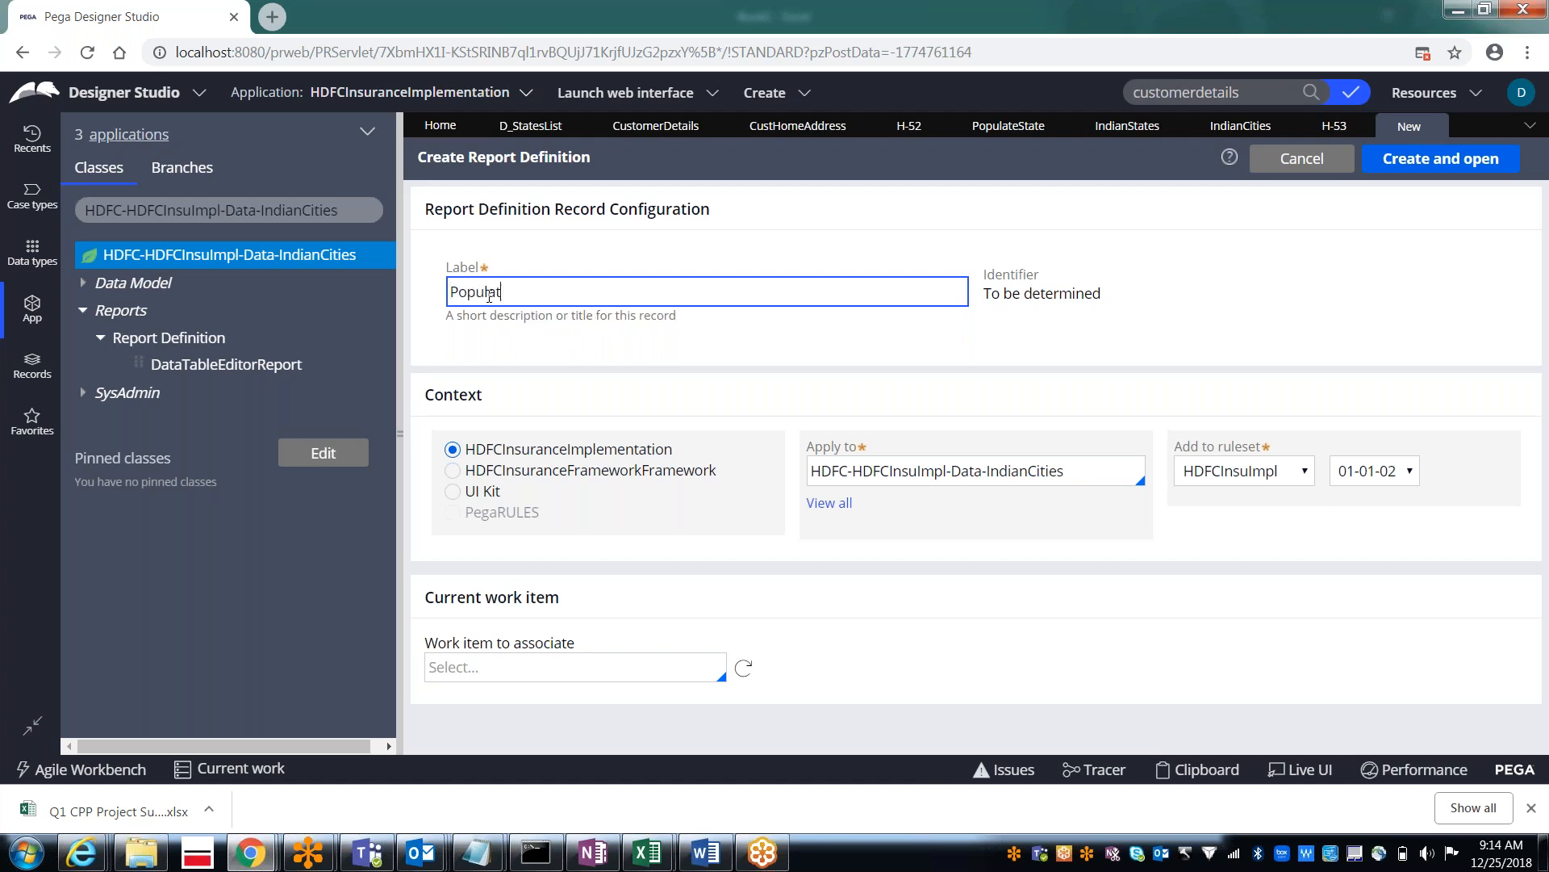
text(eCityBa)
key(BackSpace)
text(BasedOnState)
key(BackSpace)
key(BackSpace)
key(BackSpace)
key(BackSpace)
key(BackSpace)
key(BackSpace)
key(BackSpace)
key(BackSpace)
key(BackSpace)
key(BackSpace)
key(BackSpace)
key(BackSpace)
key(BackSpace)
key(BackSpace)
text(ty)
text(BasedOnState)
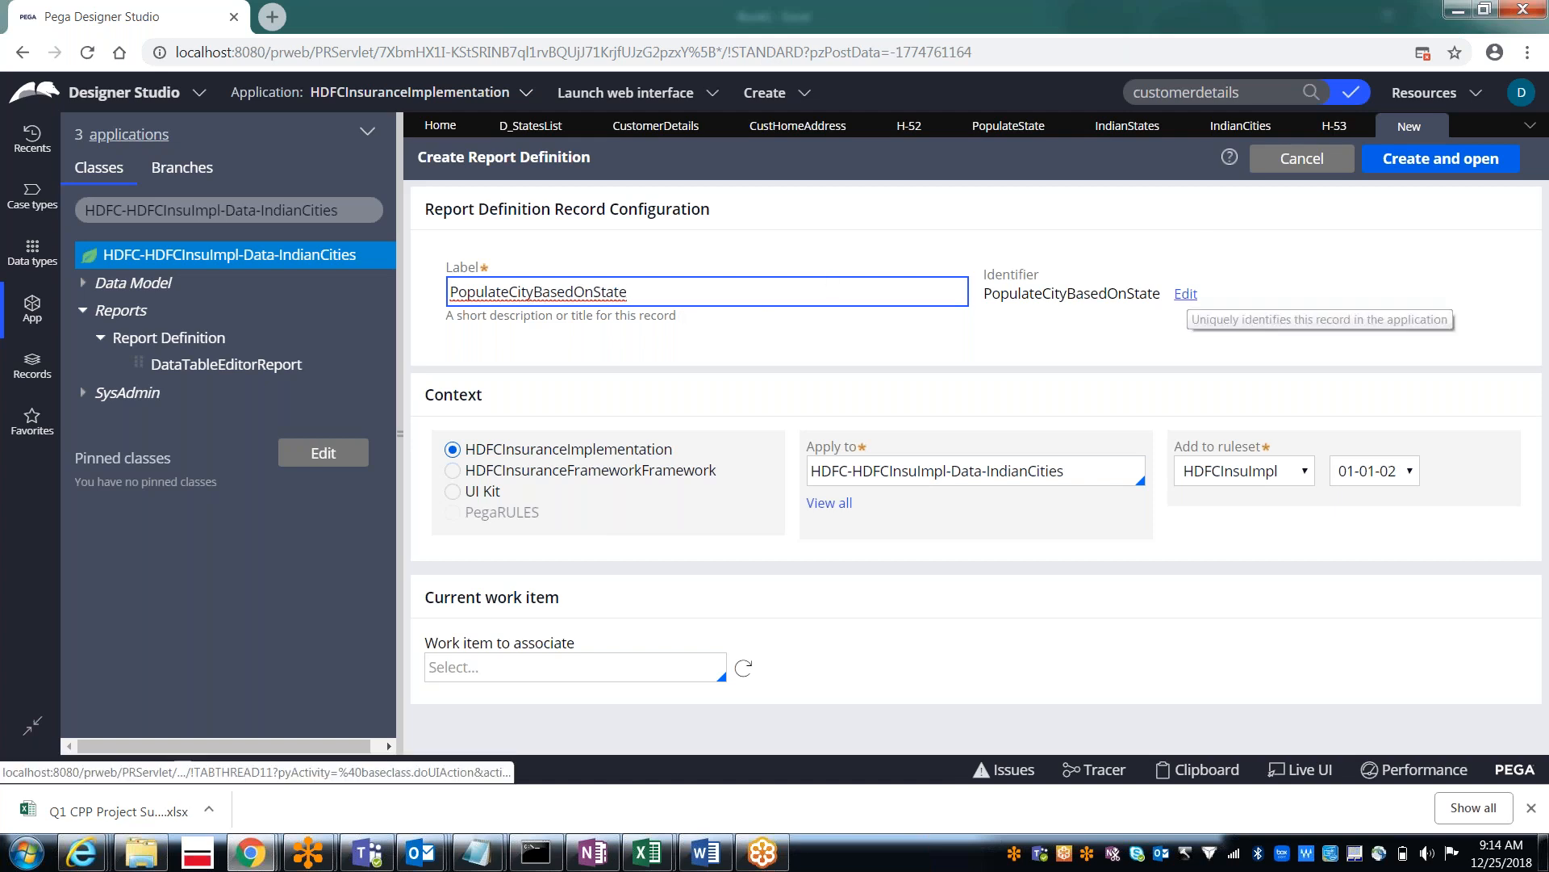
Step: Shorten the new report definition's identifier to PopulateCity
click(1185, 293)
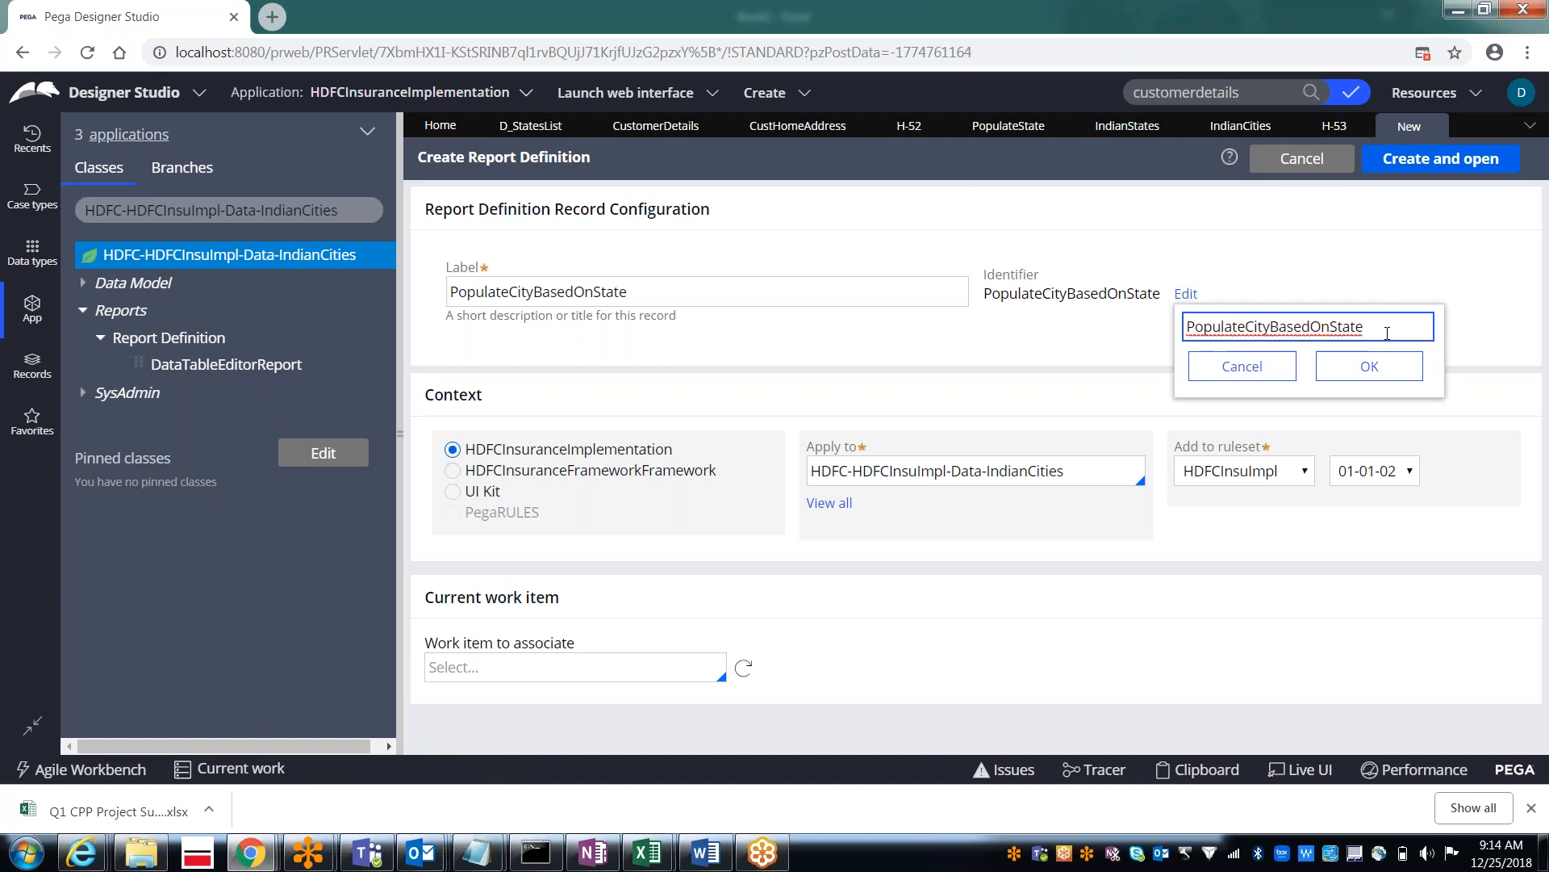
key(BackSpace)
key(BackSpace)
key(BackSpace)
key(BackSpace)
key(BackSpace)
key(BackSpace)
key(BackSpace)
key(BackSpace)
key(BackSpace)
key(BackSpace)
key(BackSpace)
key(BackSpace)
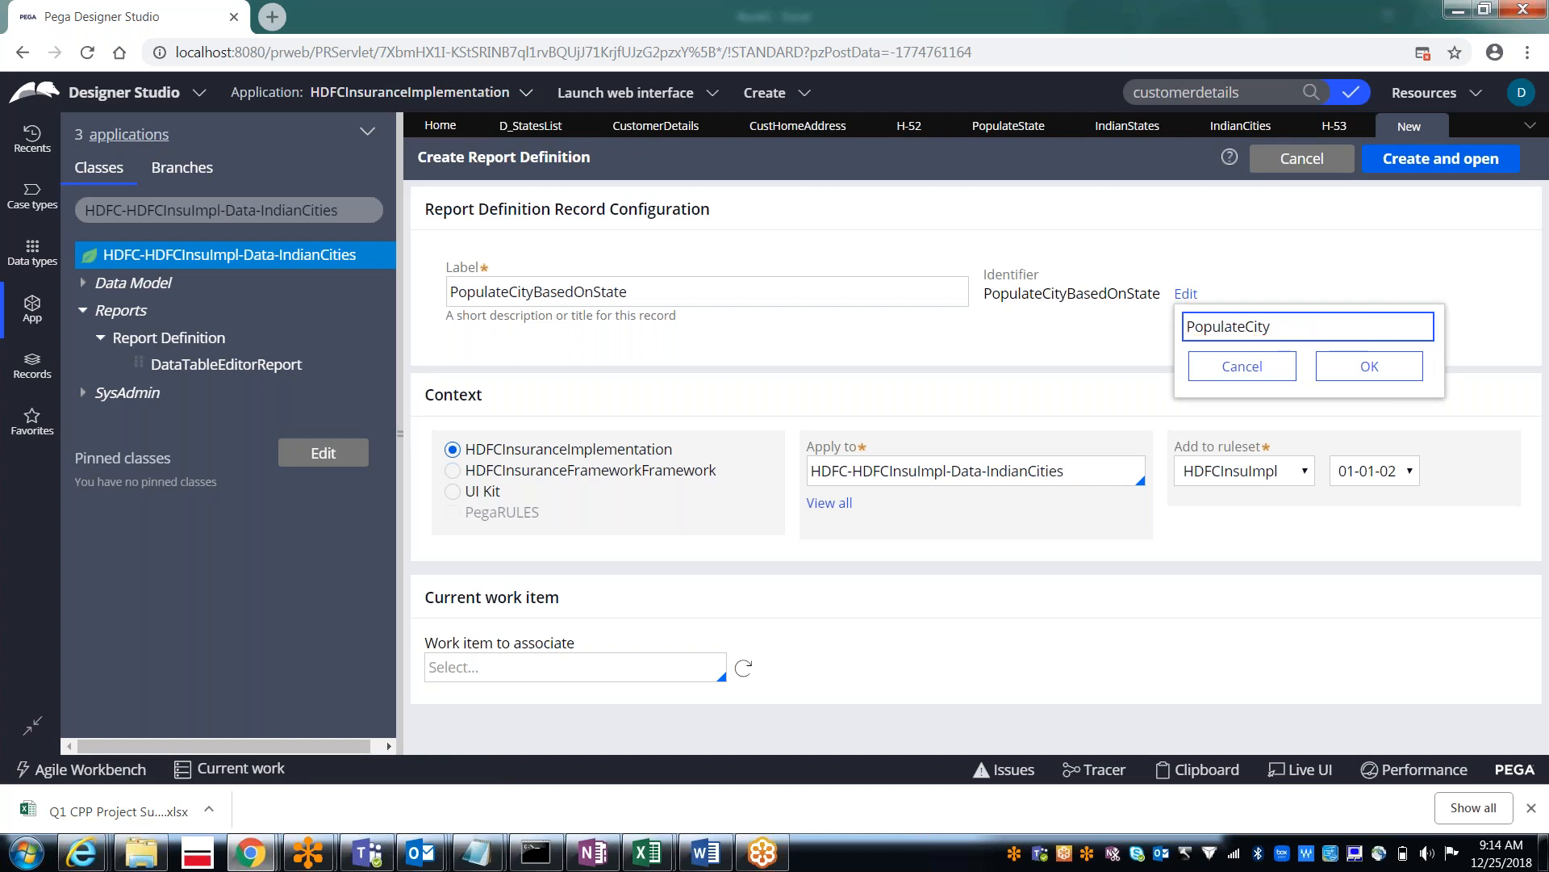
click(1370, 365)
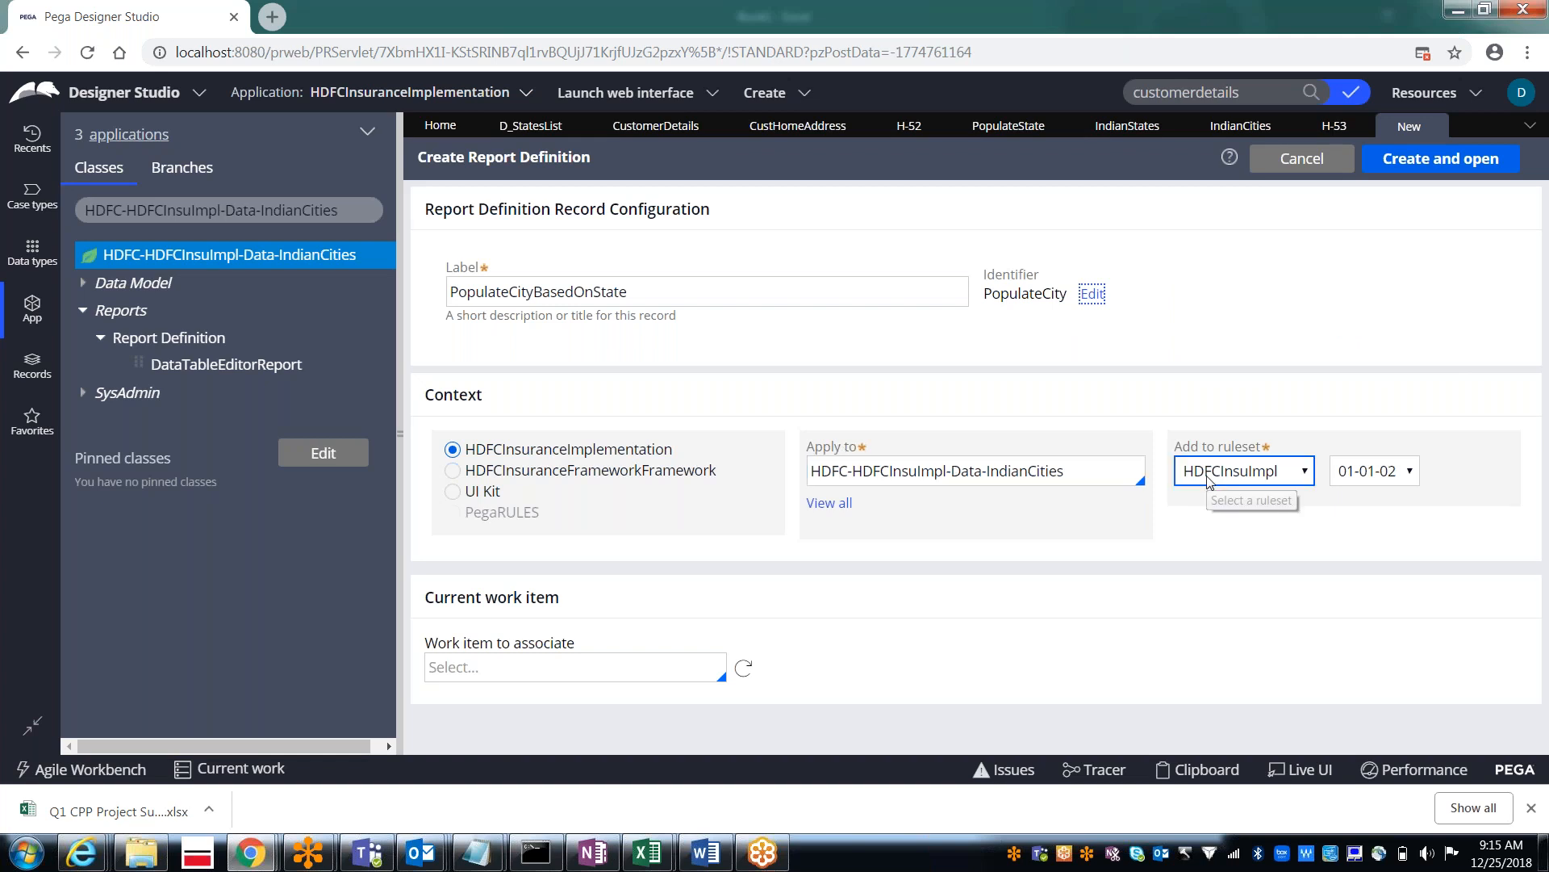
Step: Keep ruleset version 01-01-02 for the record, then create and open the report definition
click(1369, 476)
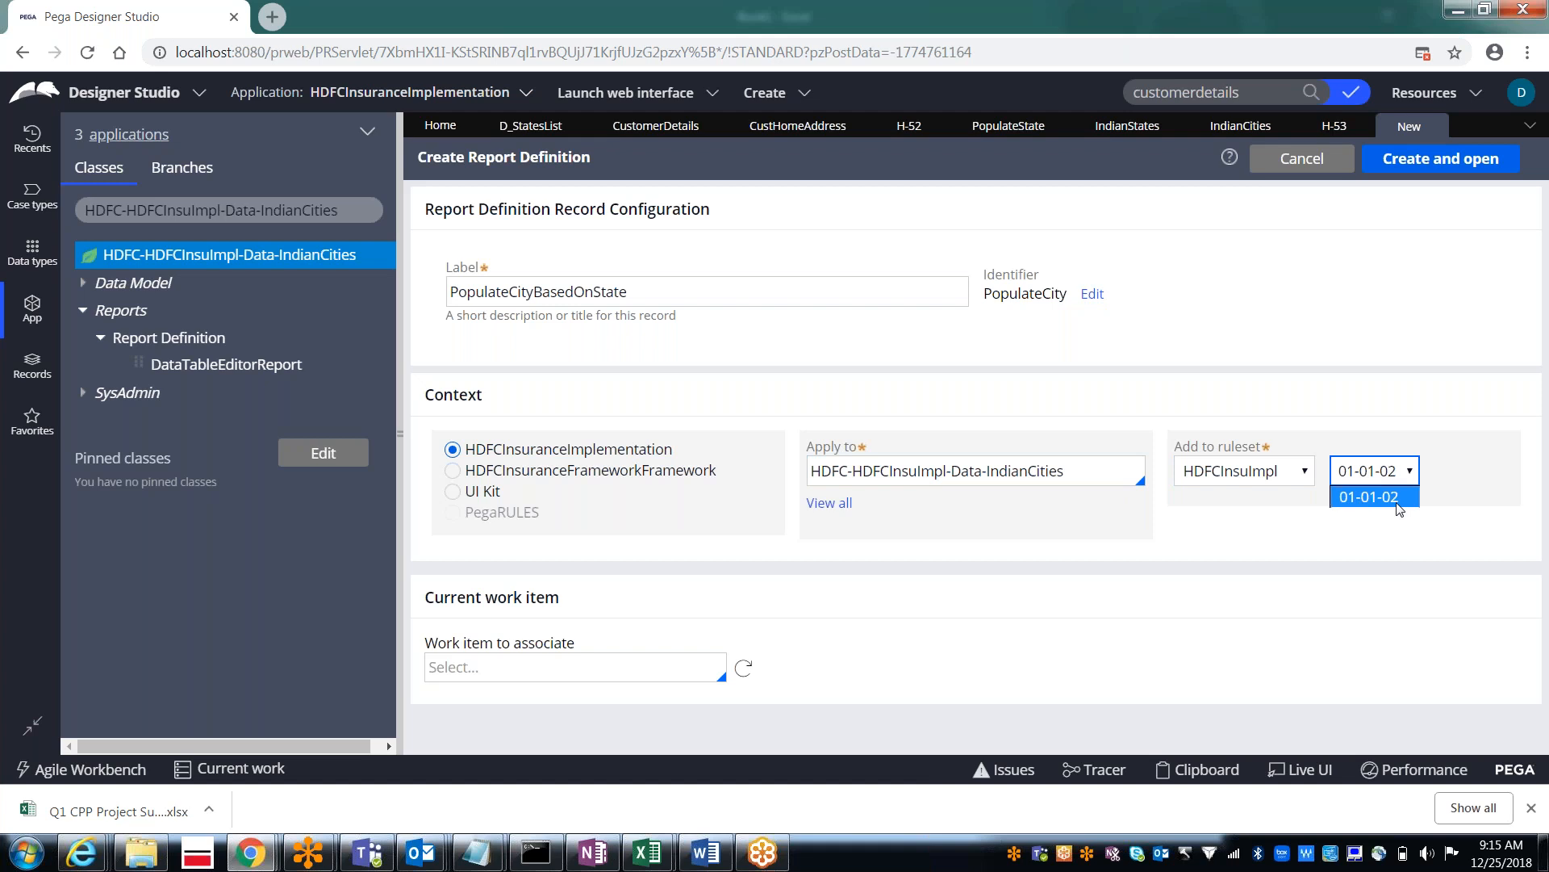
click(1398, 499)
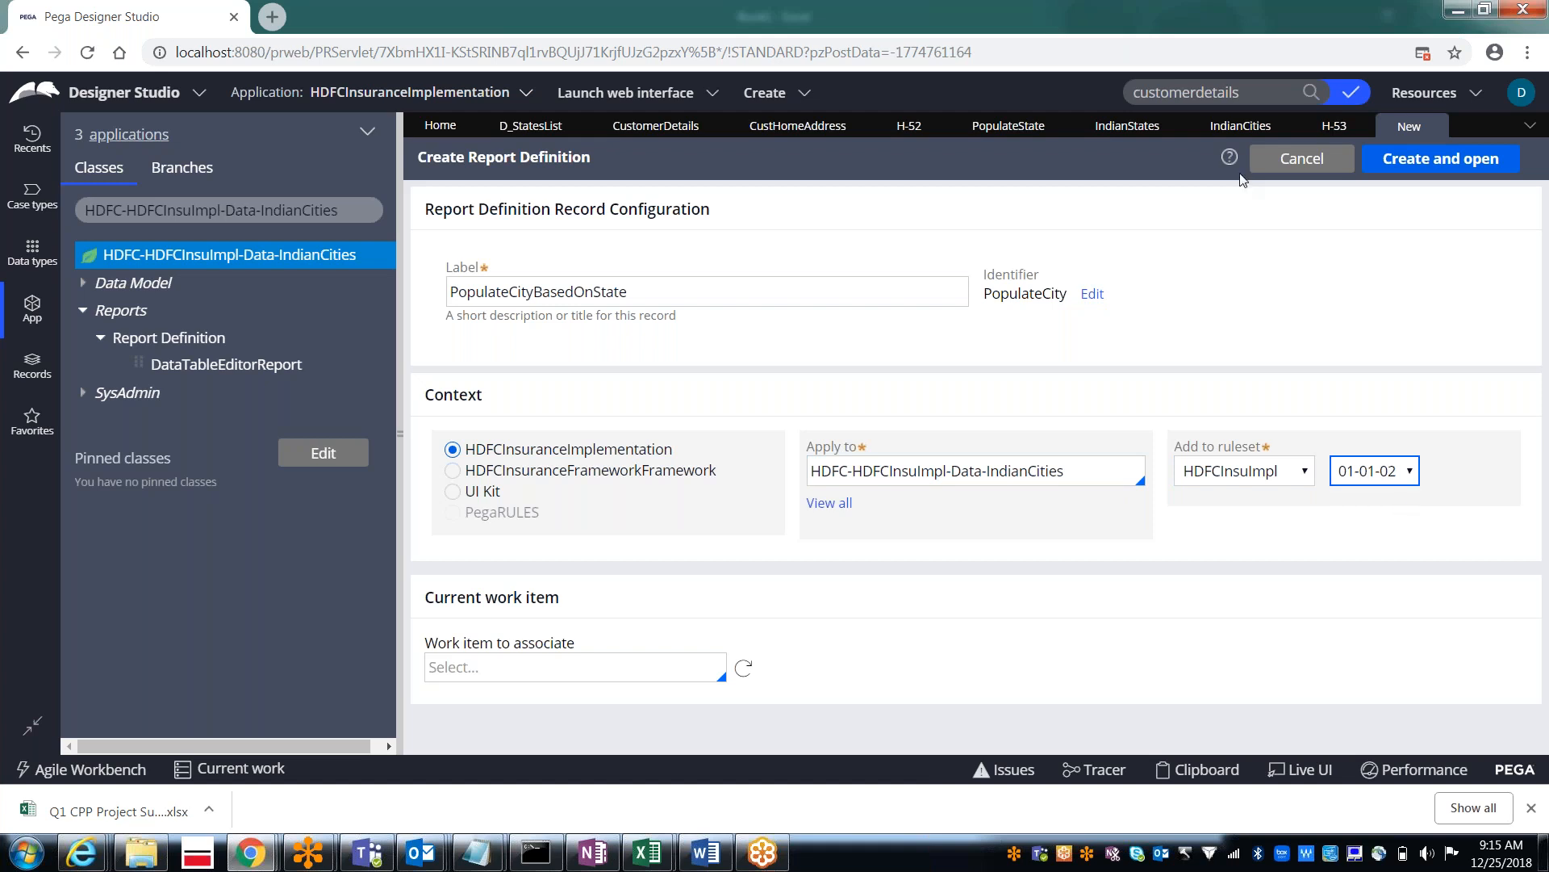
click(1421, 160)
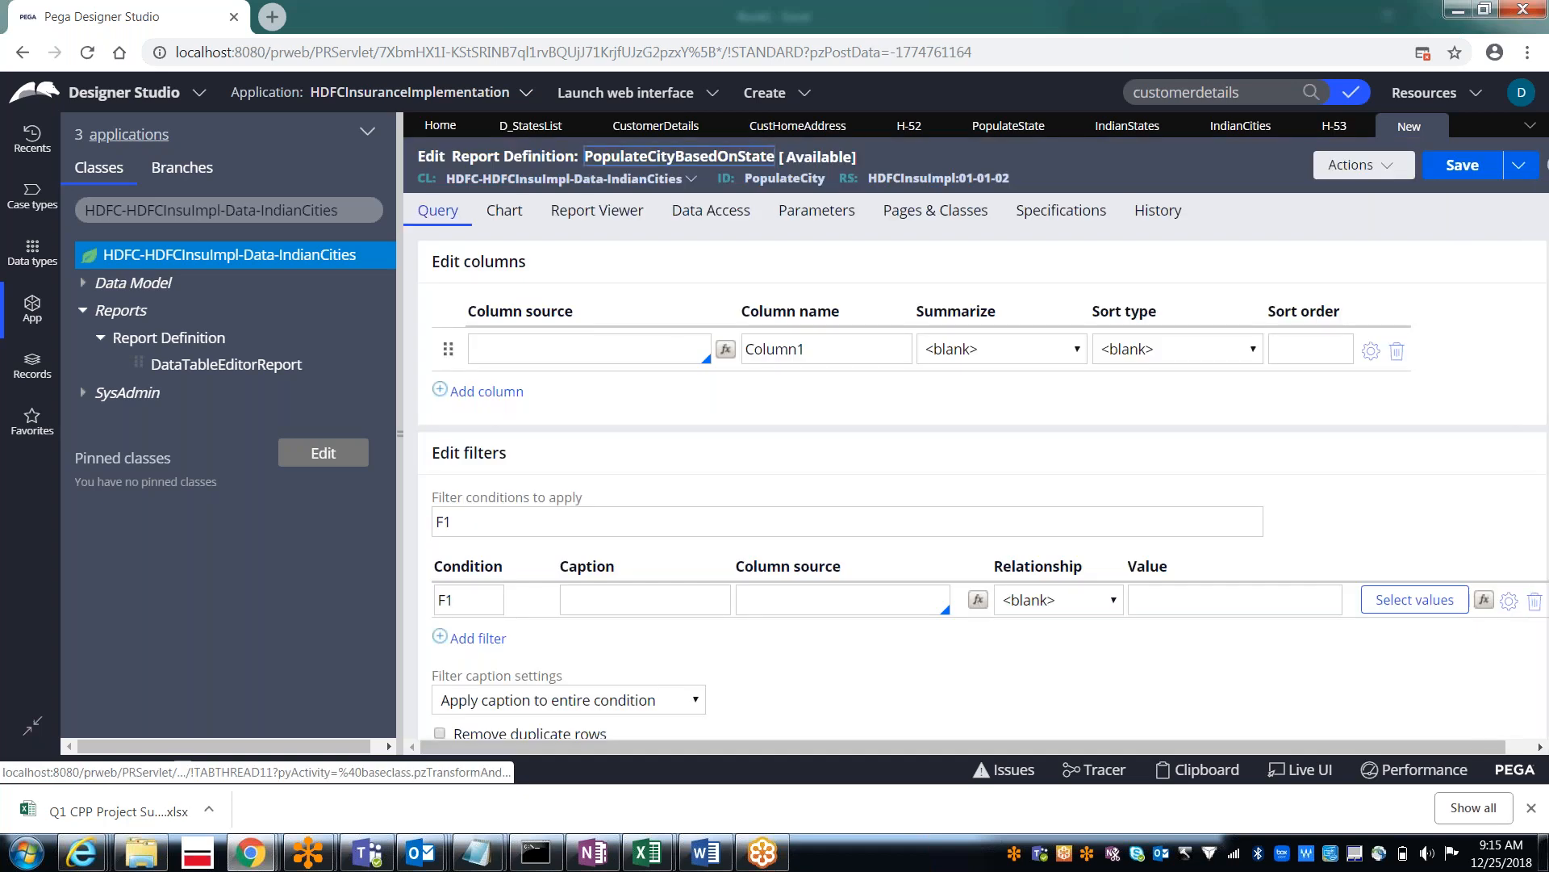
Step: Name the report definition's first parameter StateID, after checking the state and city columns in the Book1 workbook
click(815, 216)
click(496, 352)
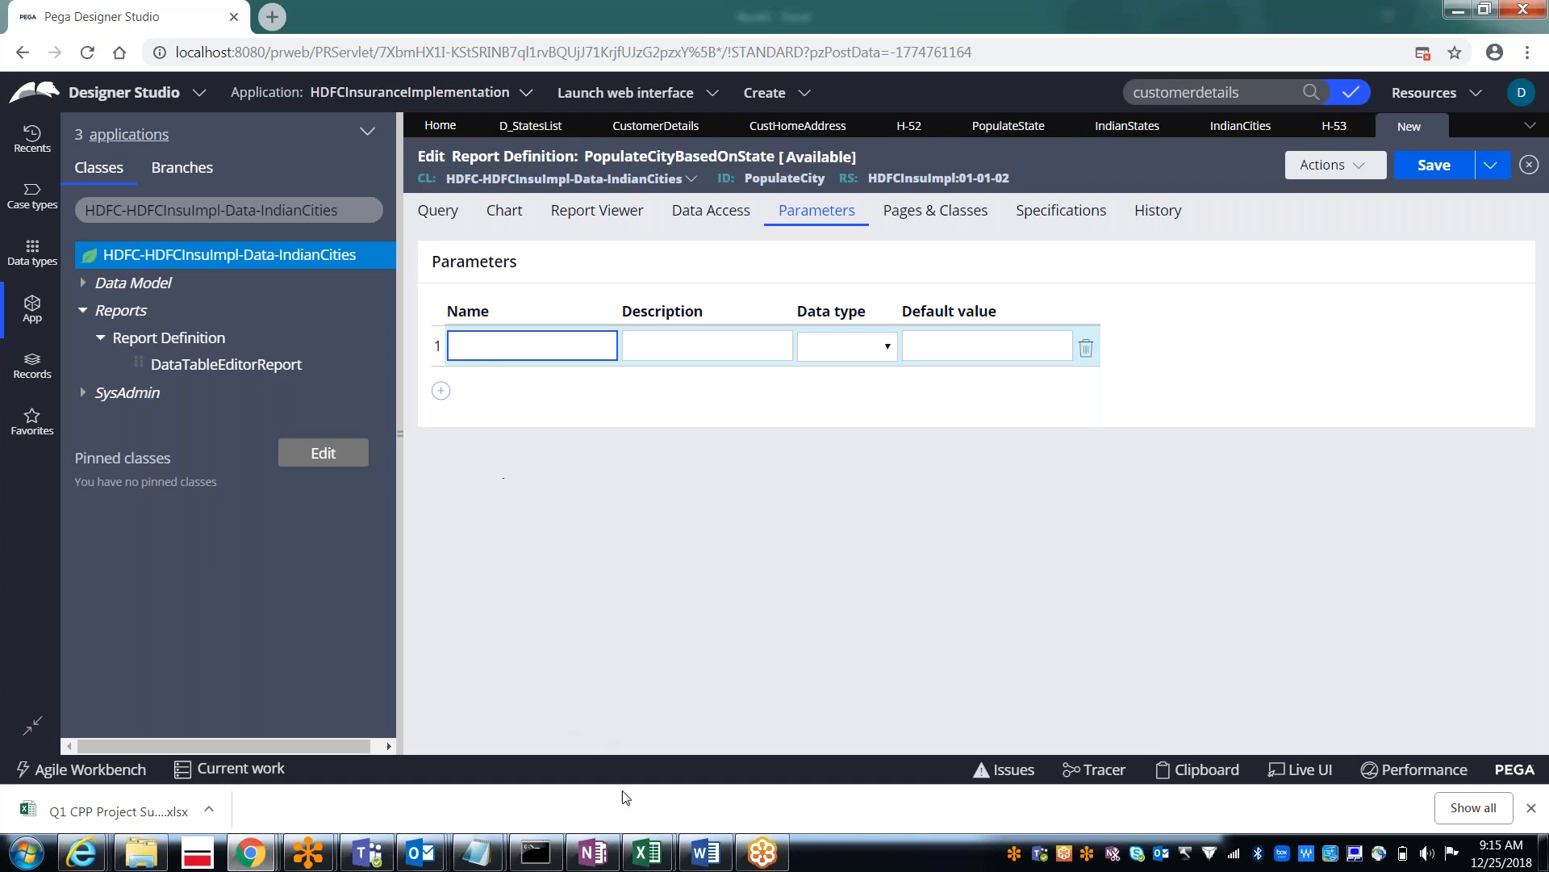
mouse_move(650, 852)
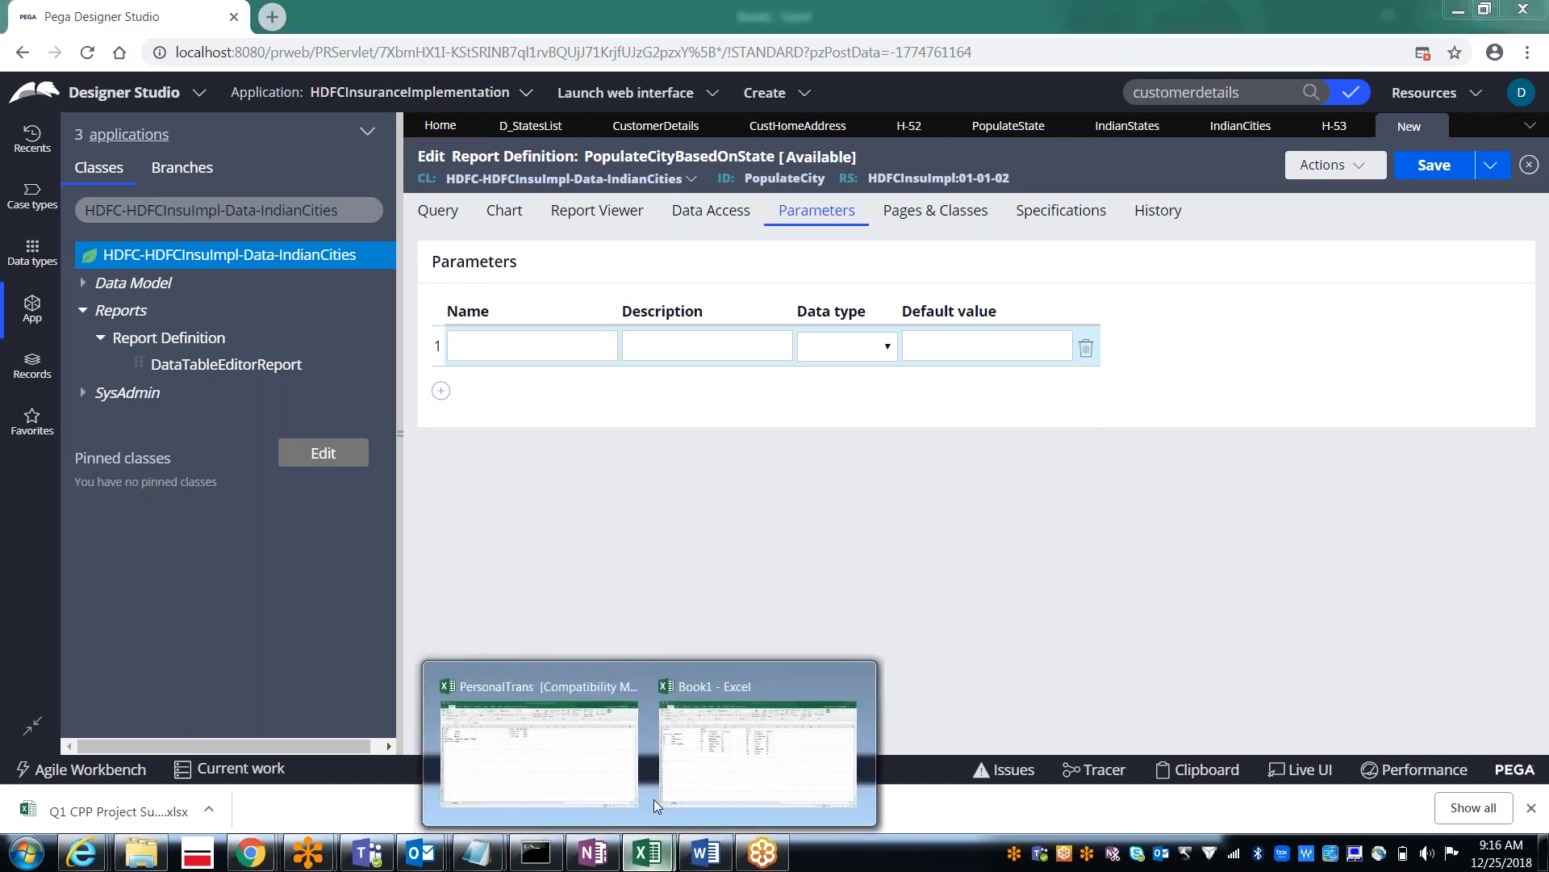
click(691, 767)
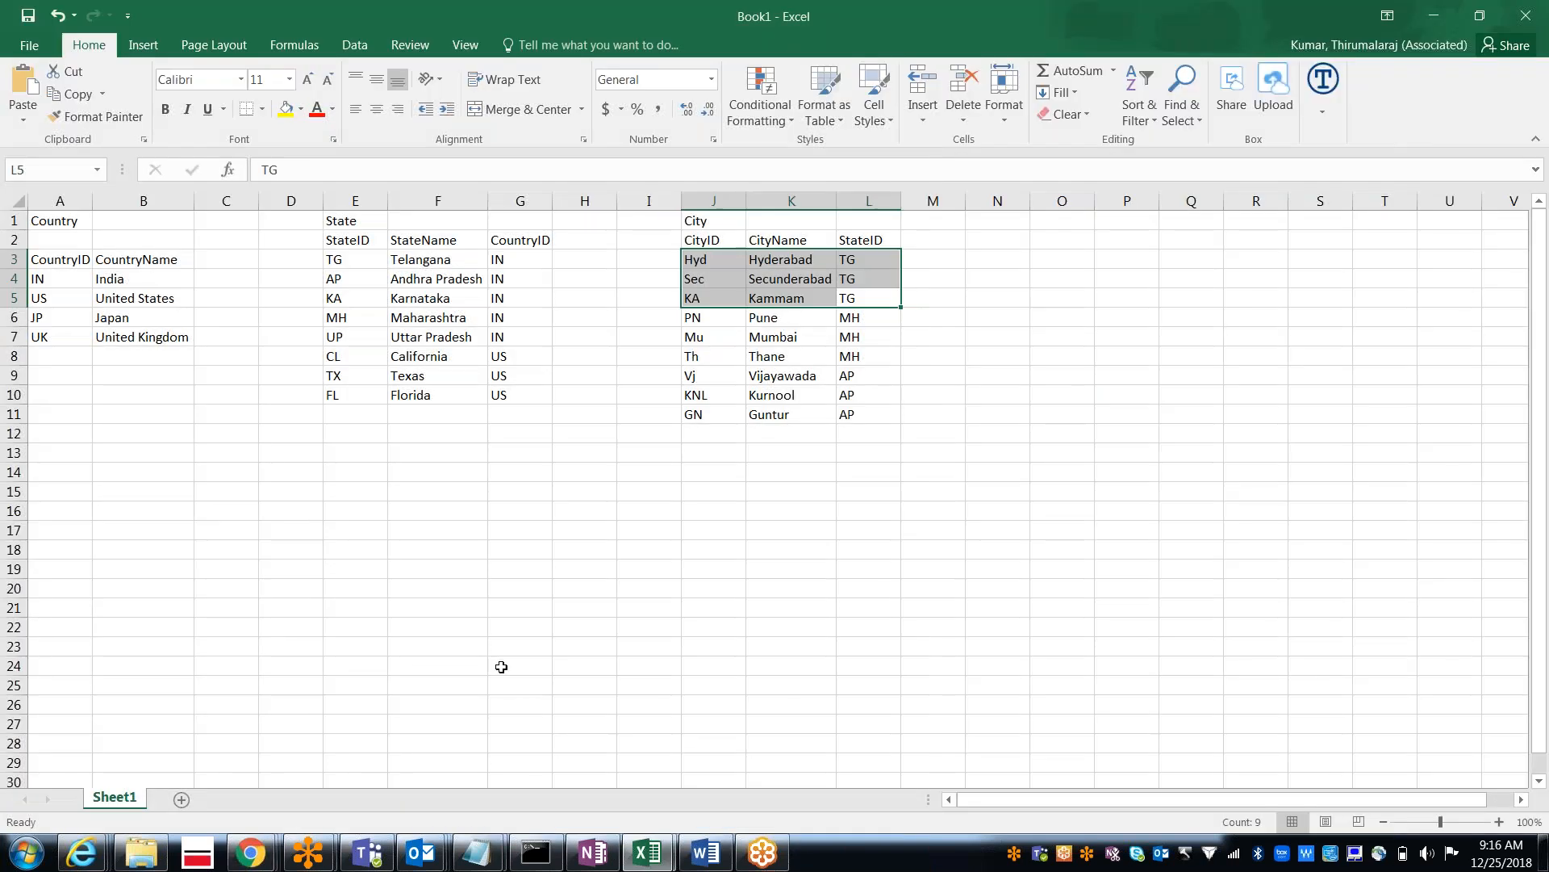
click(348, 262)
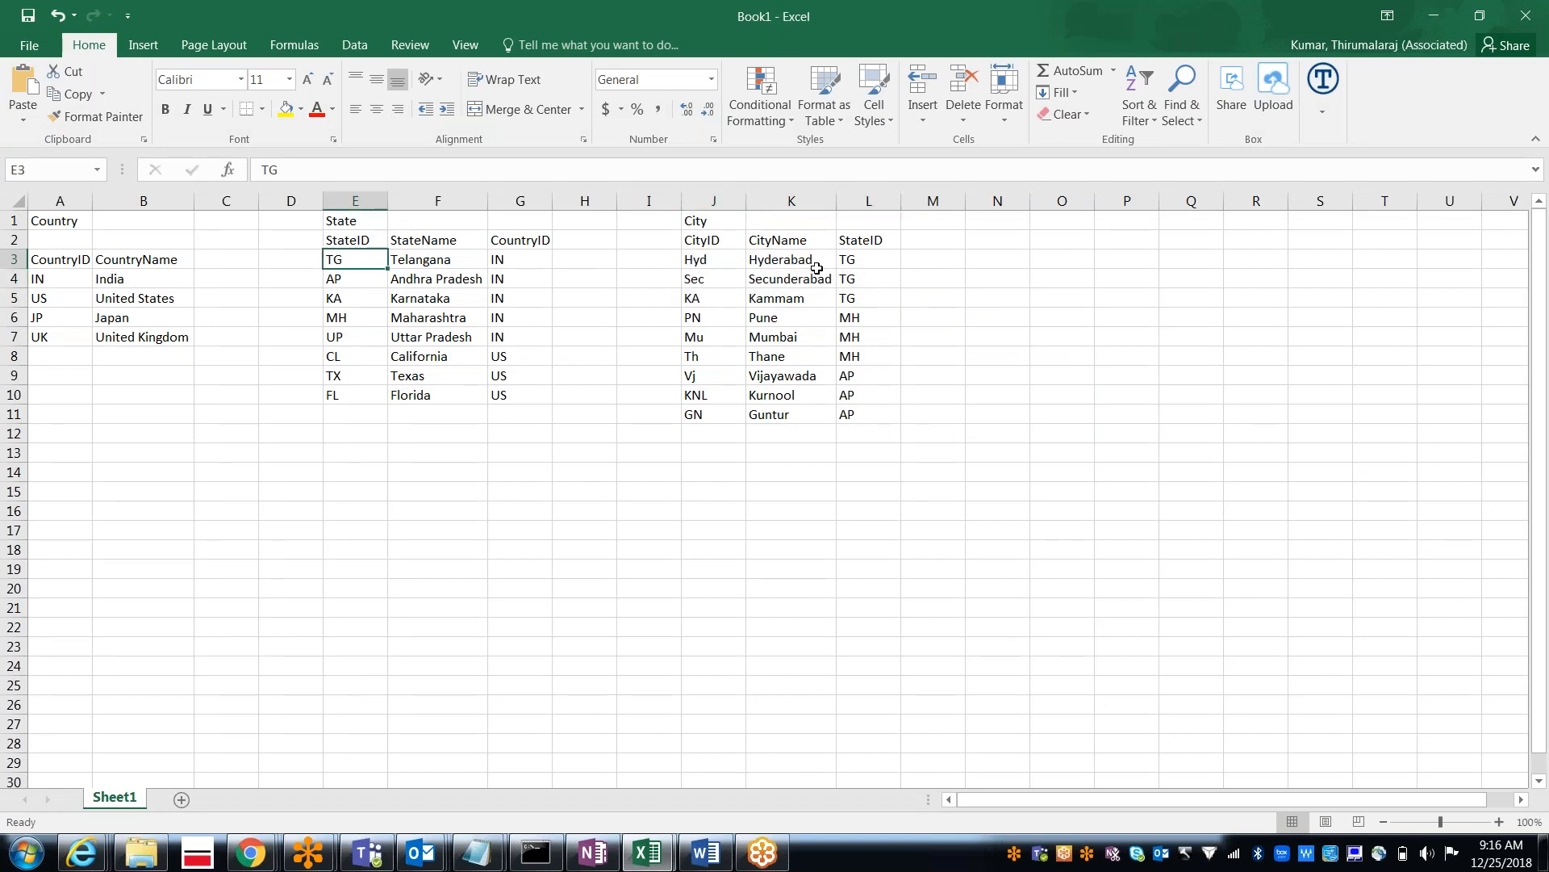
key(alt+Tab)
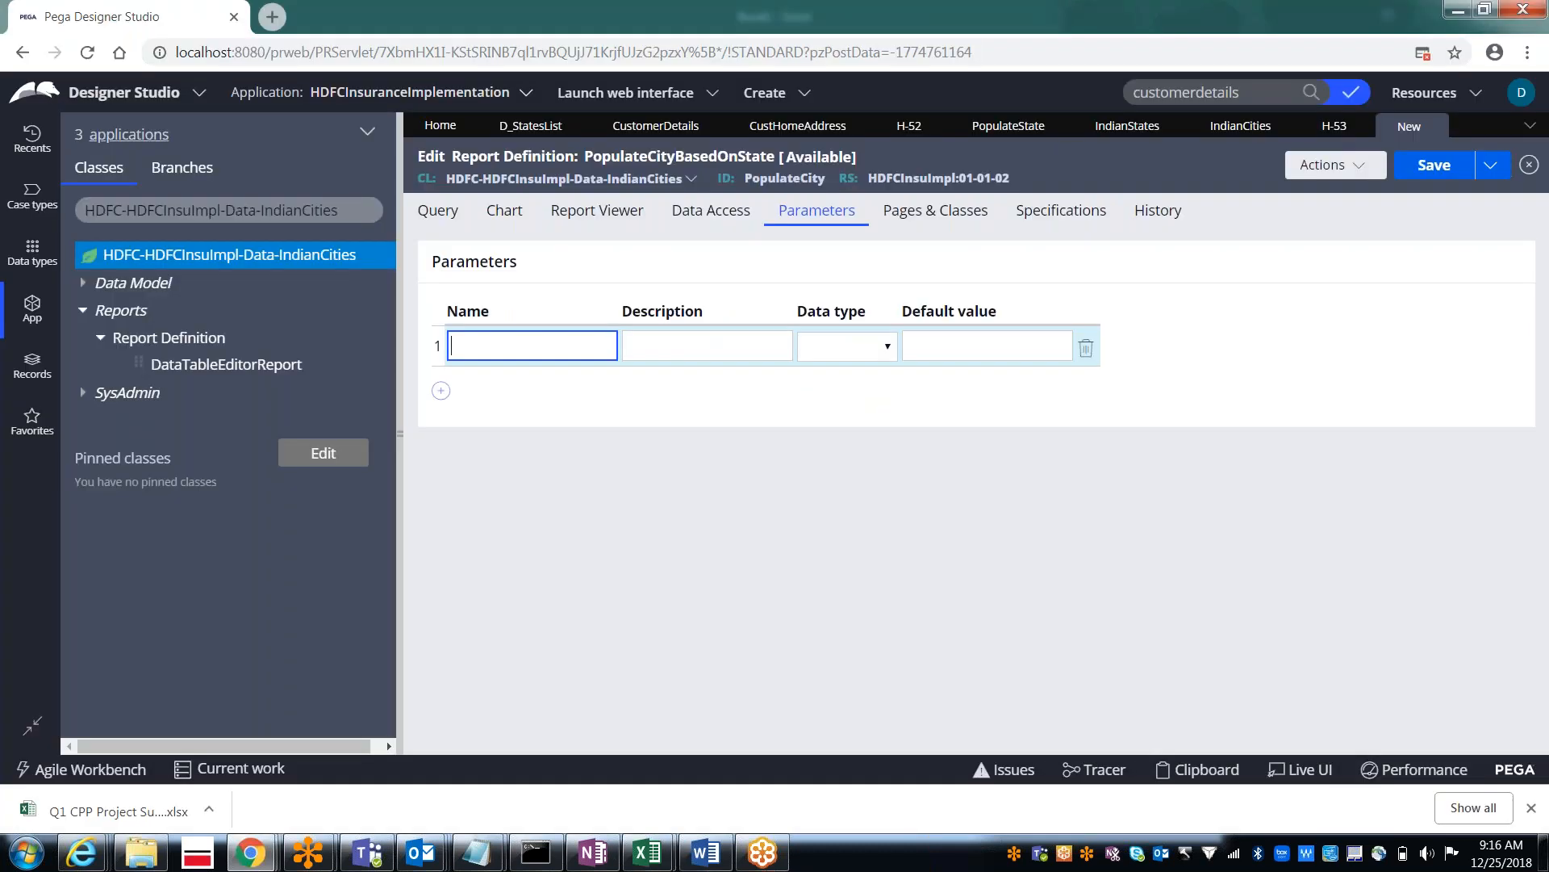
text(StateID)
key(Tab)
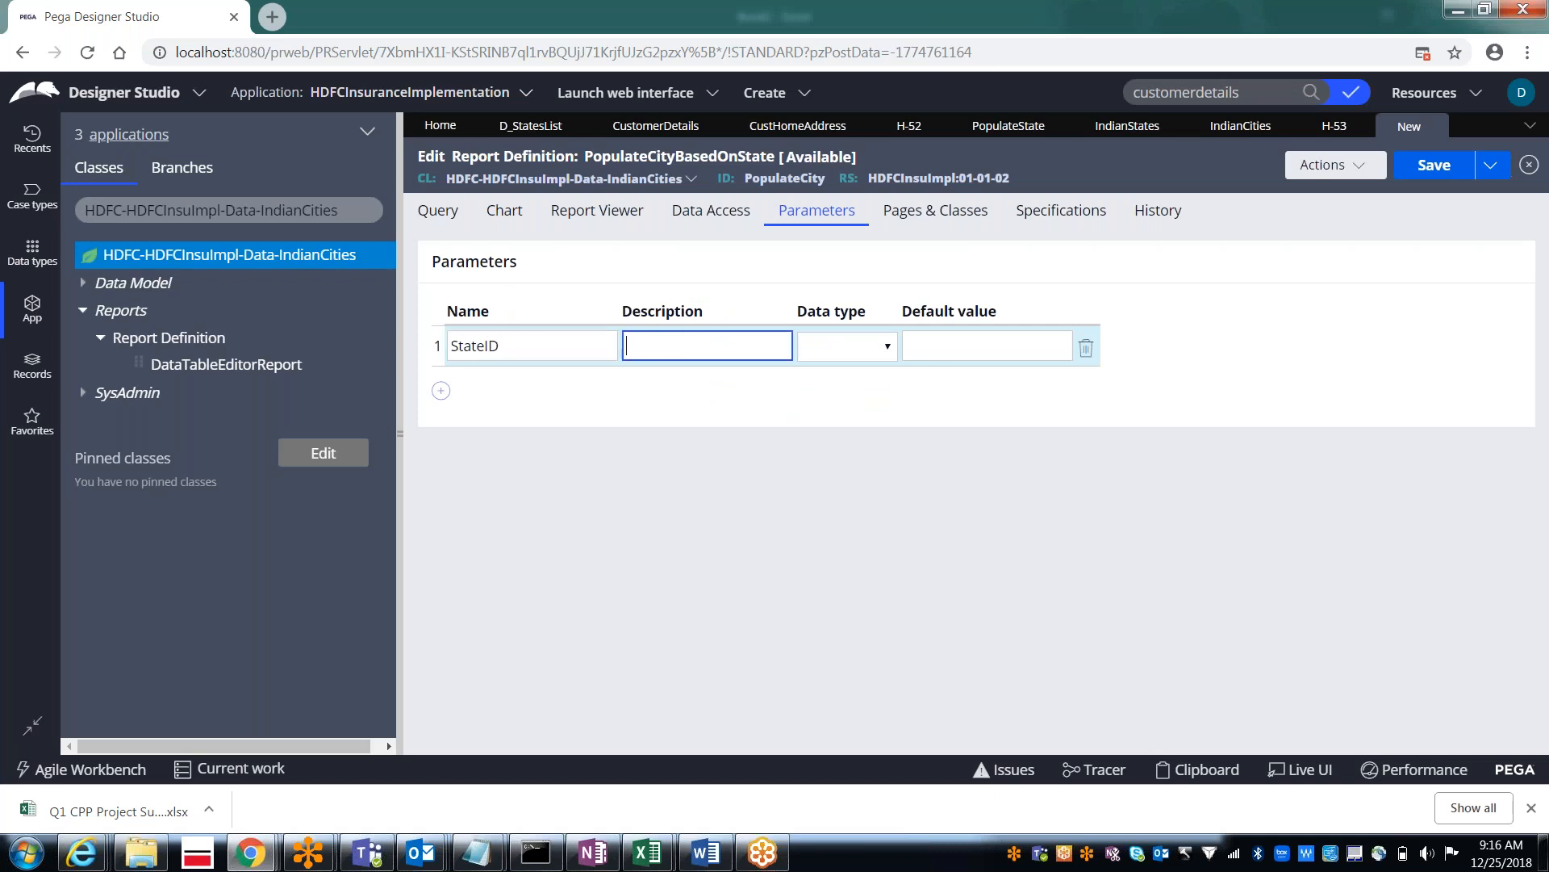
Step: Describe the StateID parameter as "StateID to get the related cities", set its data type to Text, and recheck the Book1 workbook
text(Stat)
text(ID)
text( to get the)
text( related cities)
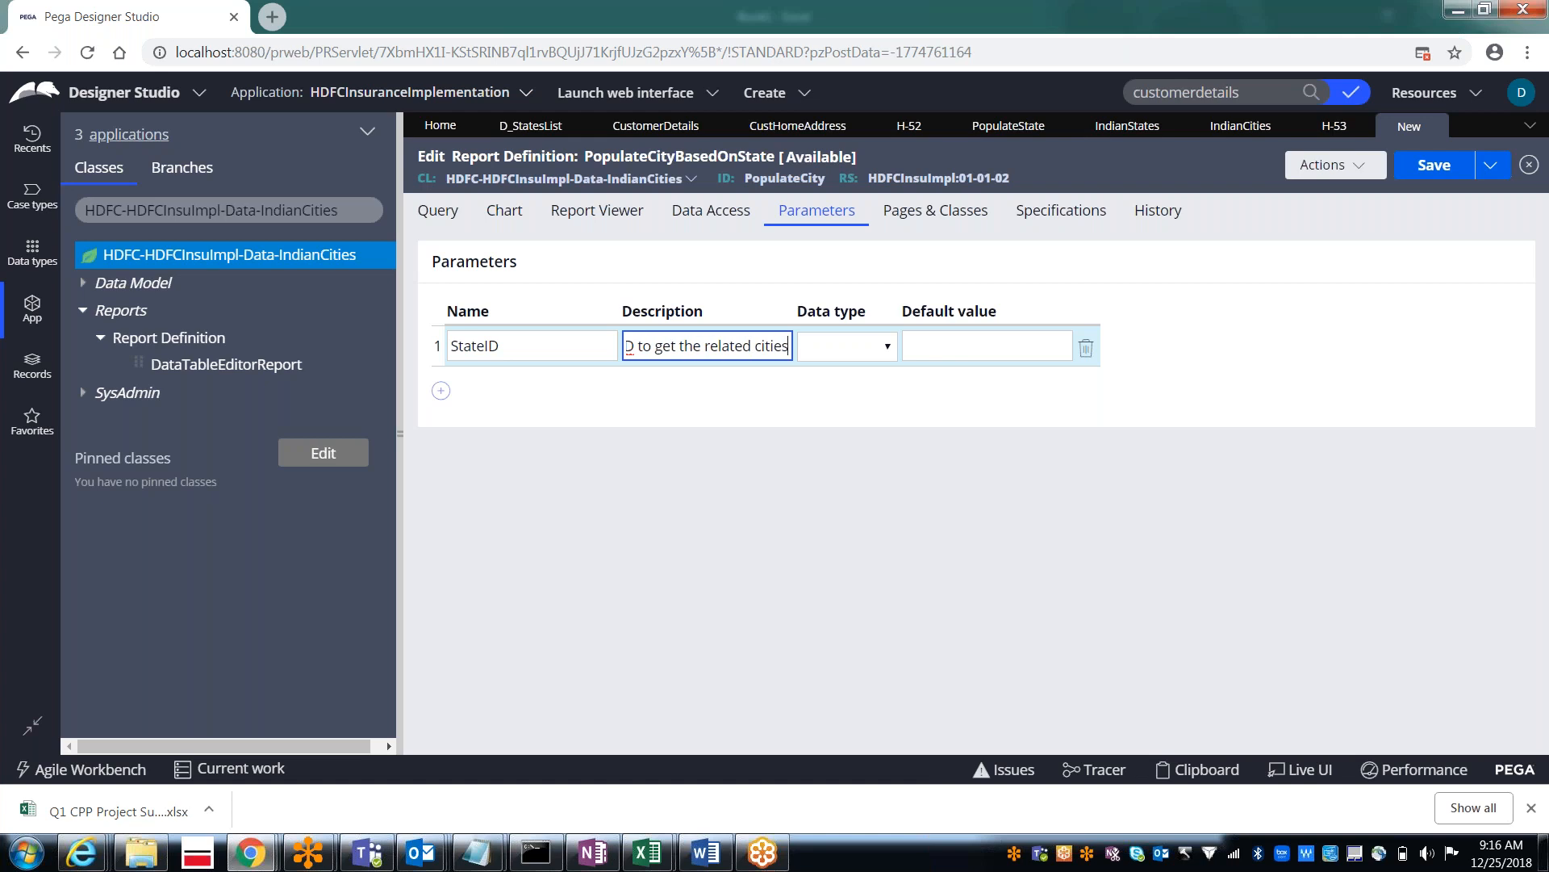
key(Tab)
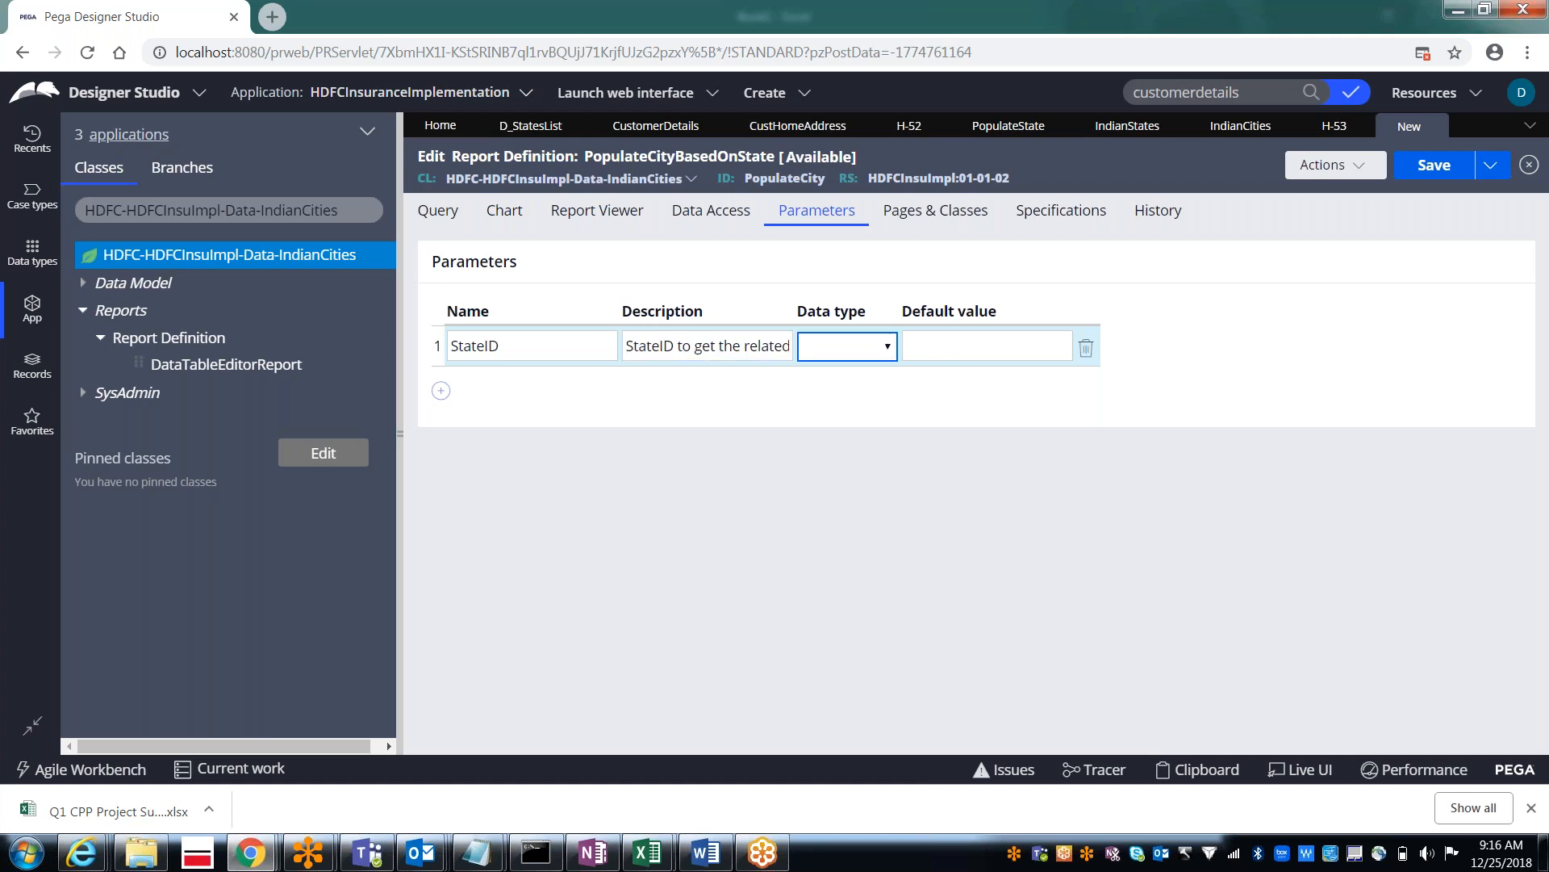
key(Down)
click(842, 350)
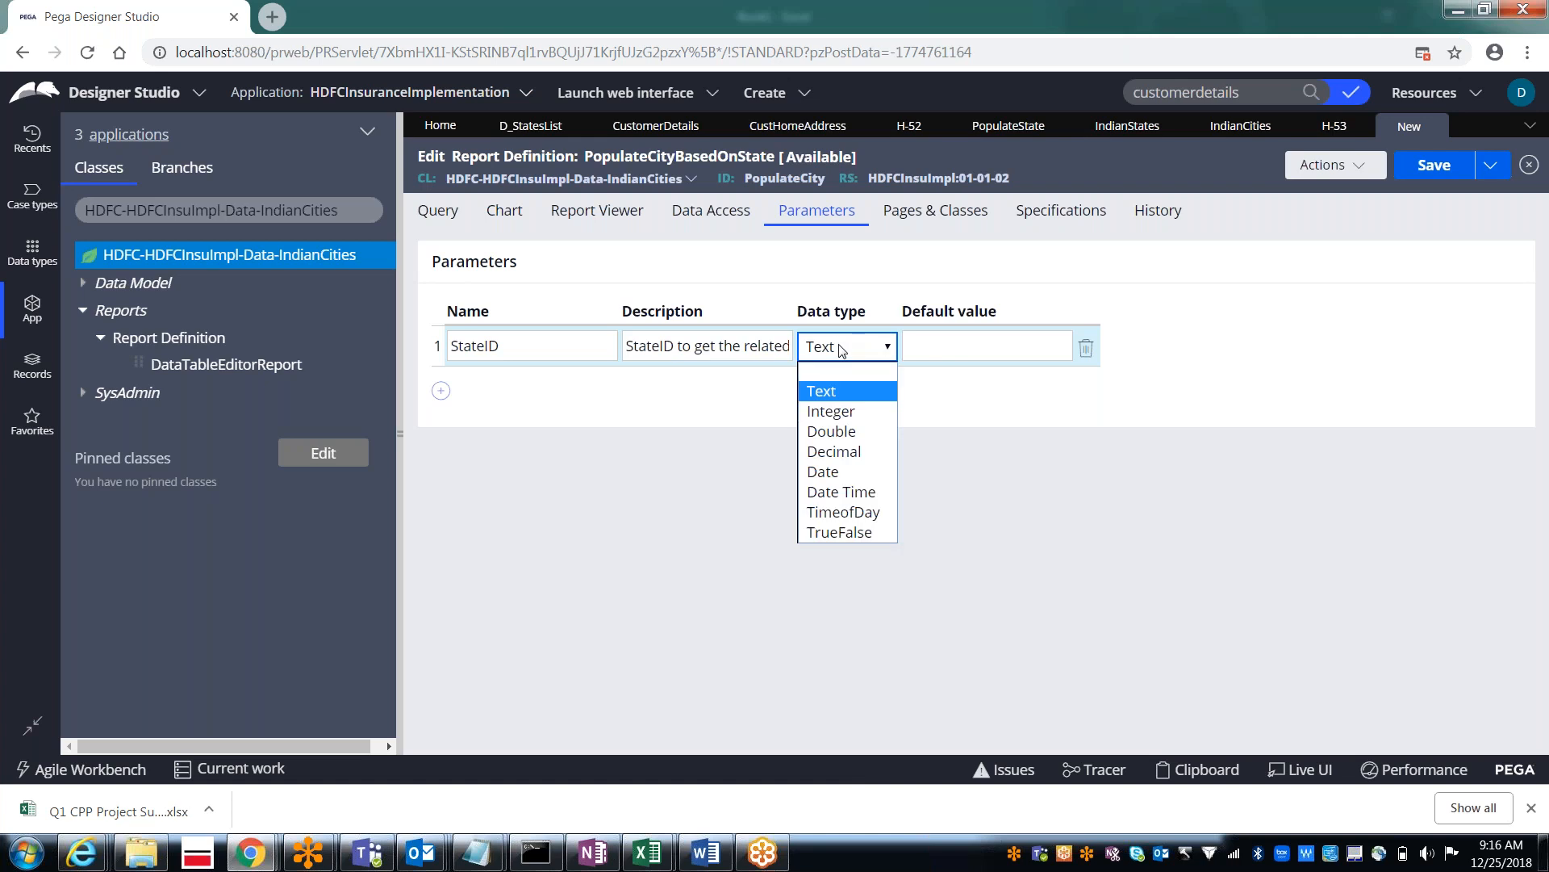
click(842, 350)
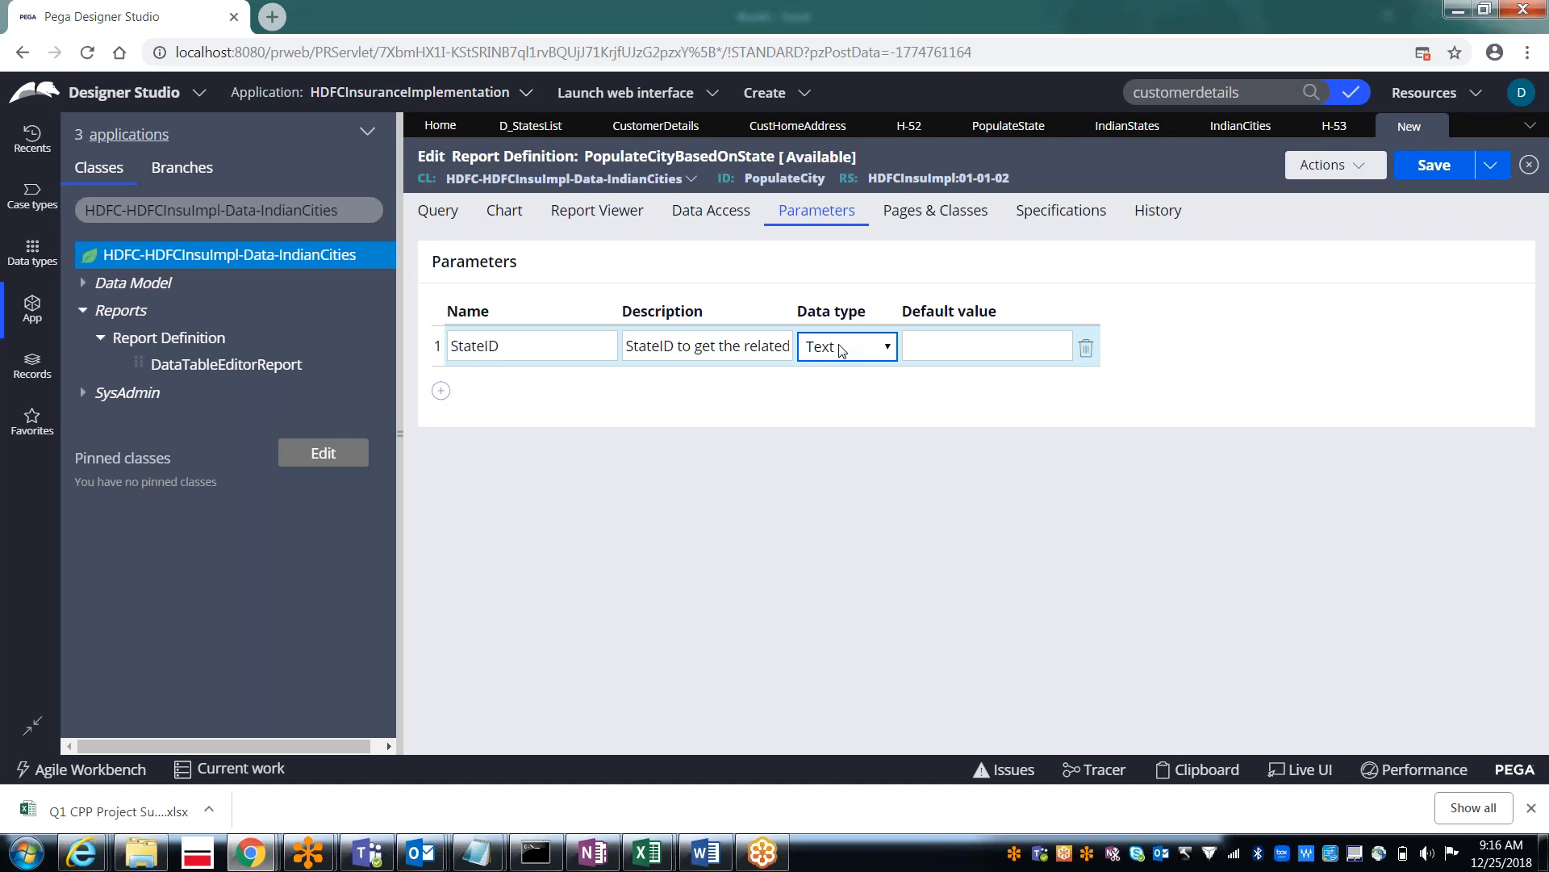
key(alt+Tab)
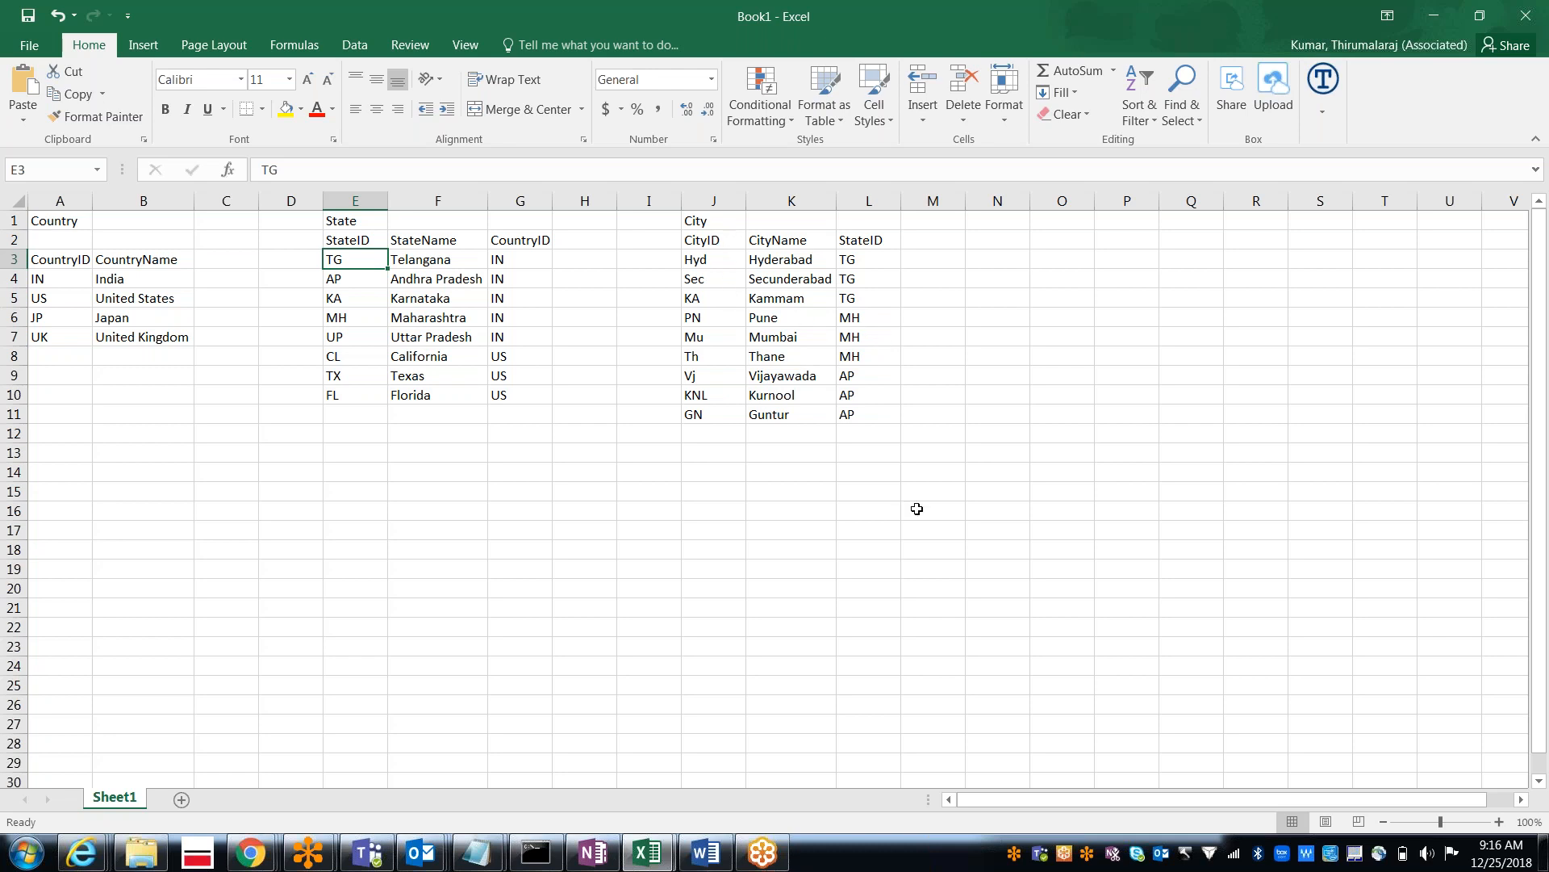
key(alt+Tab)
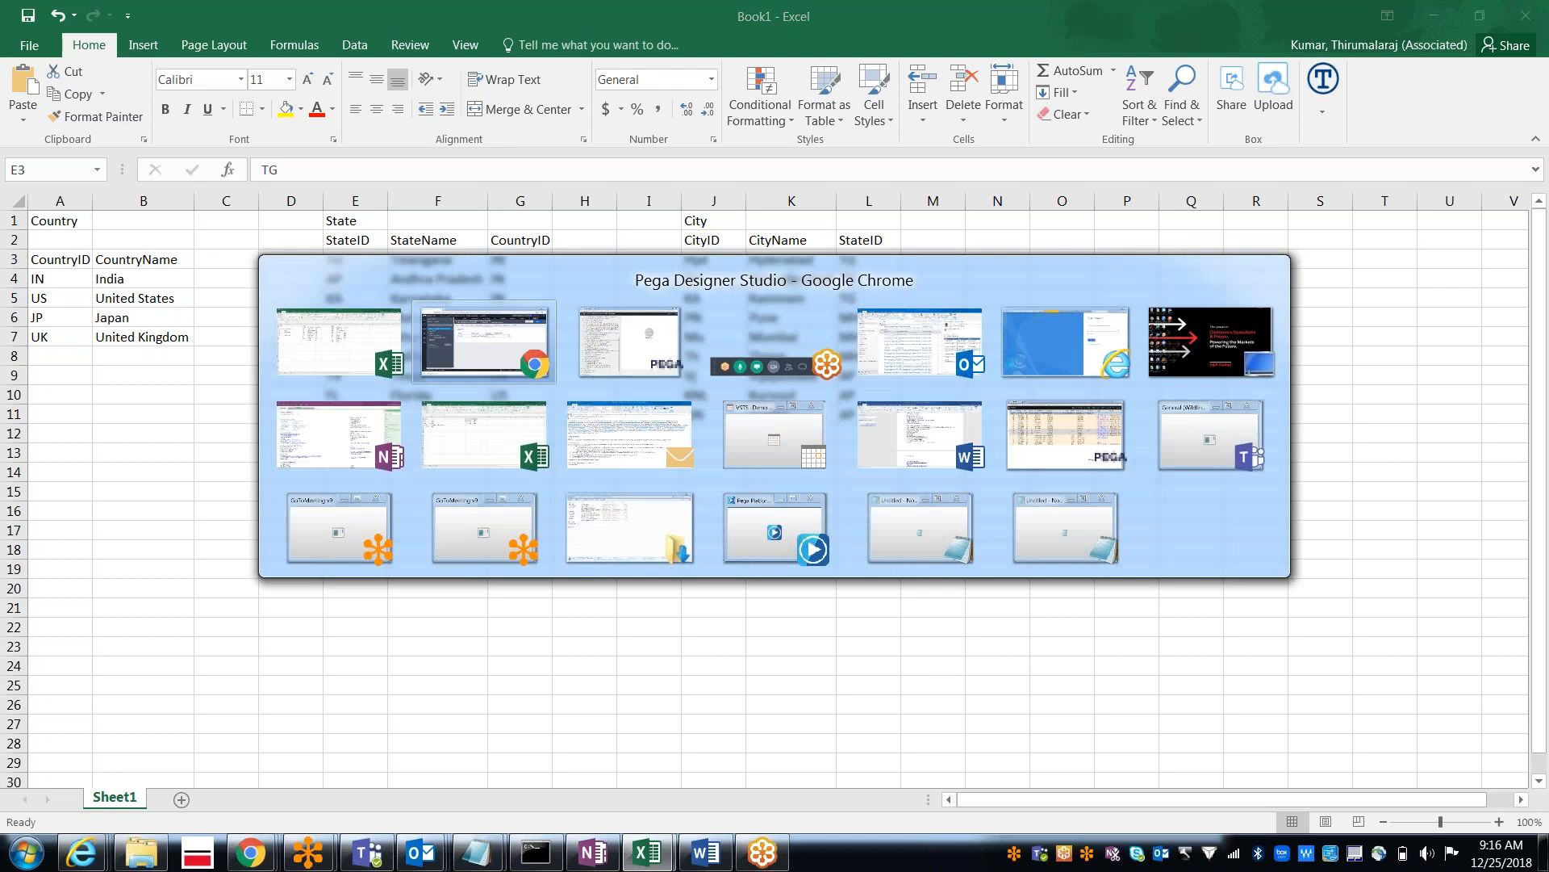
Step: Open the existing DataTableEditorReport for IndianCities and review the CityID, StateID and CityName column sources in its query
click(438, 211)
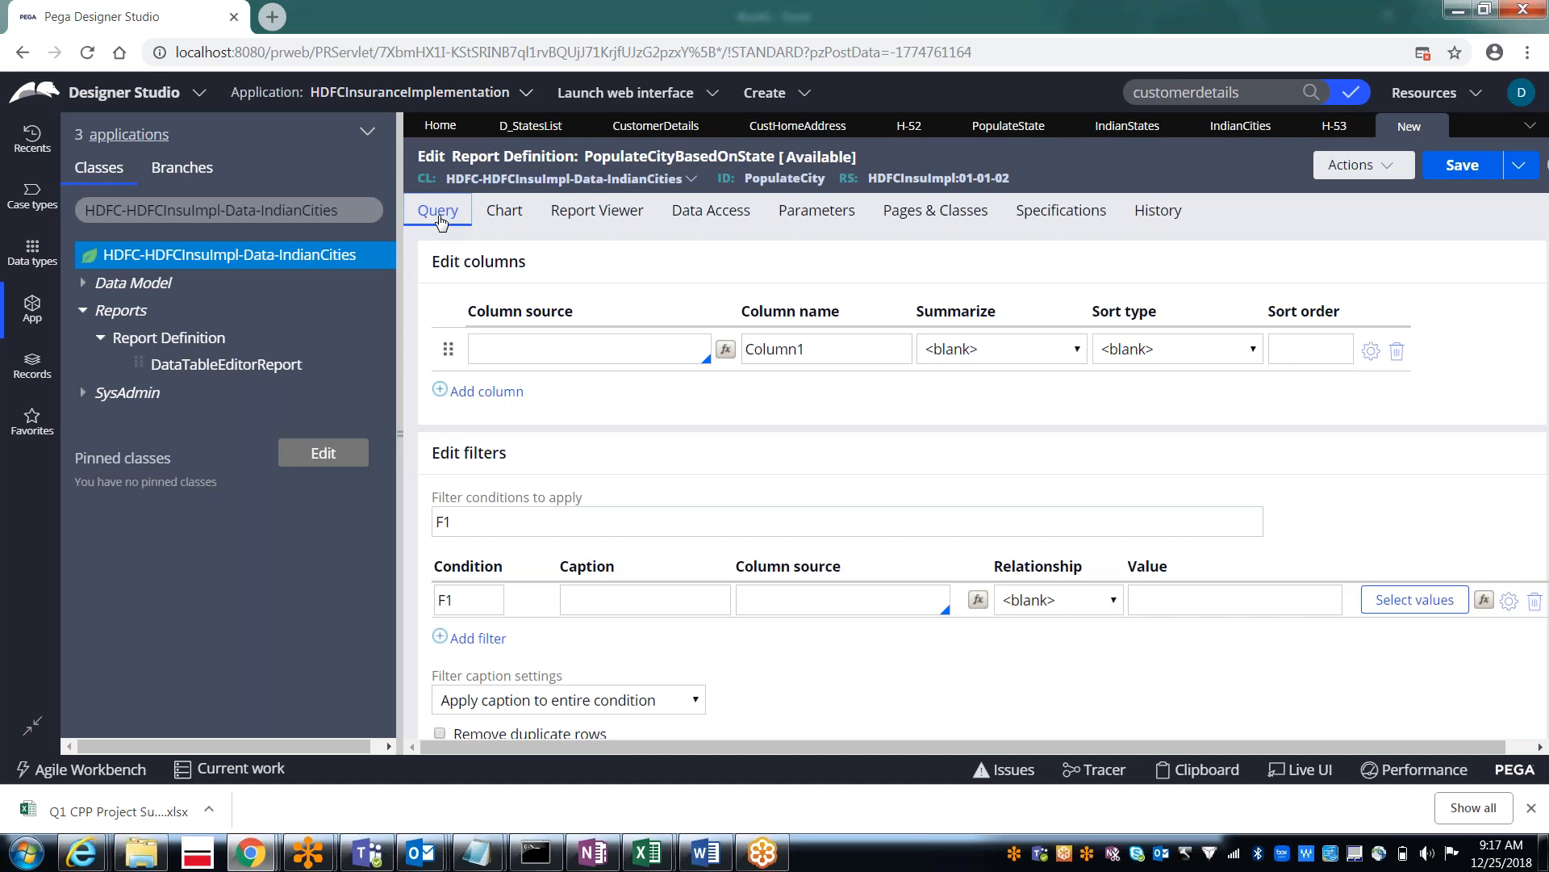
click(225, 363)
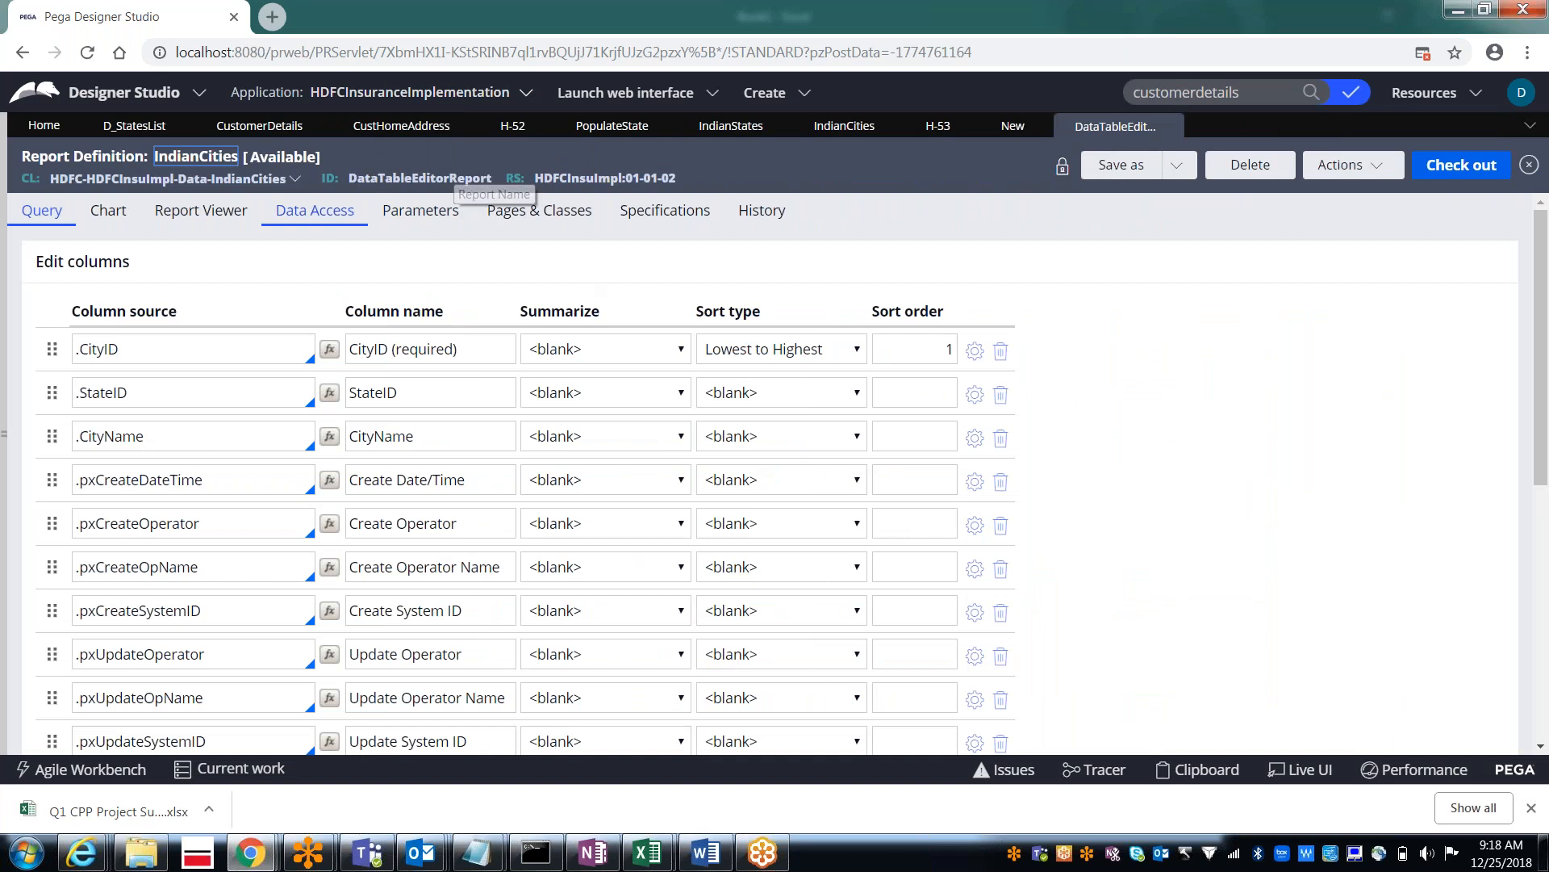
click(131, 361)
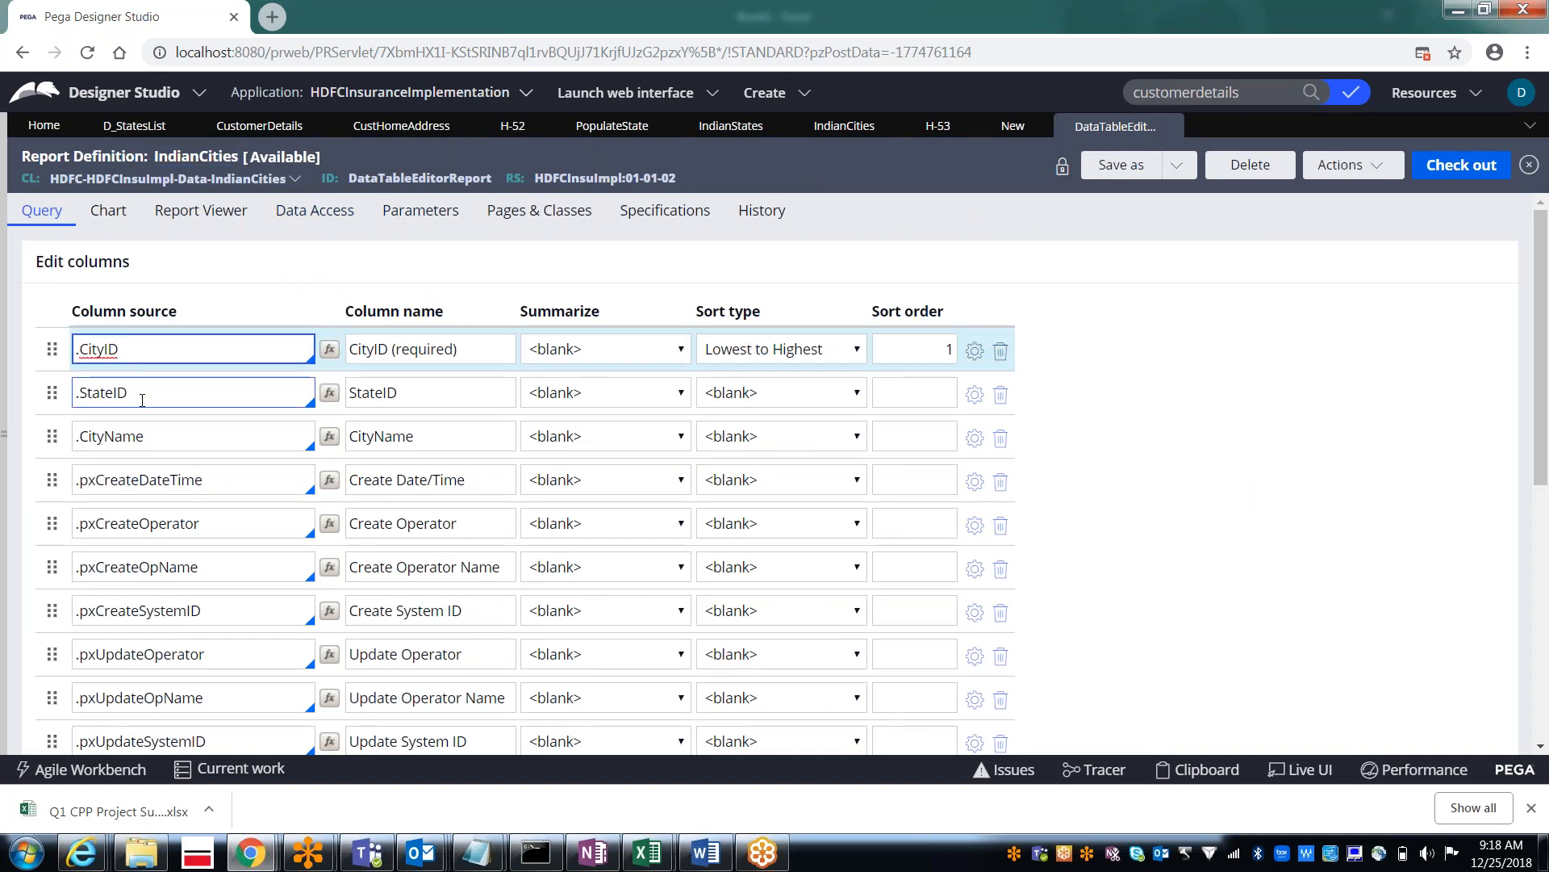
click(141, 399)
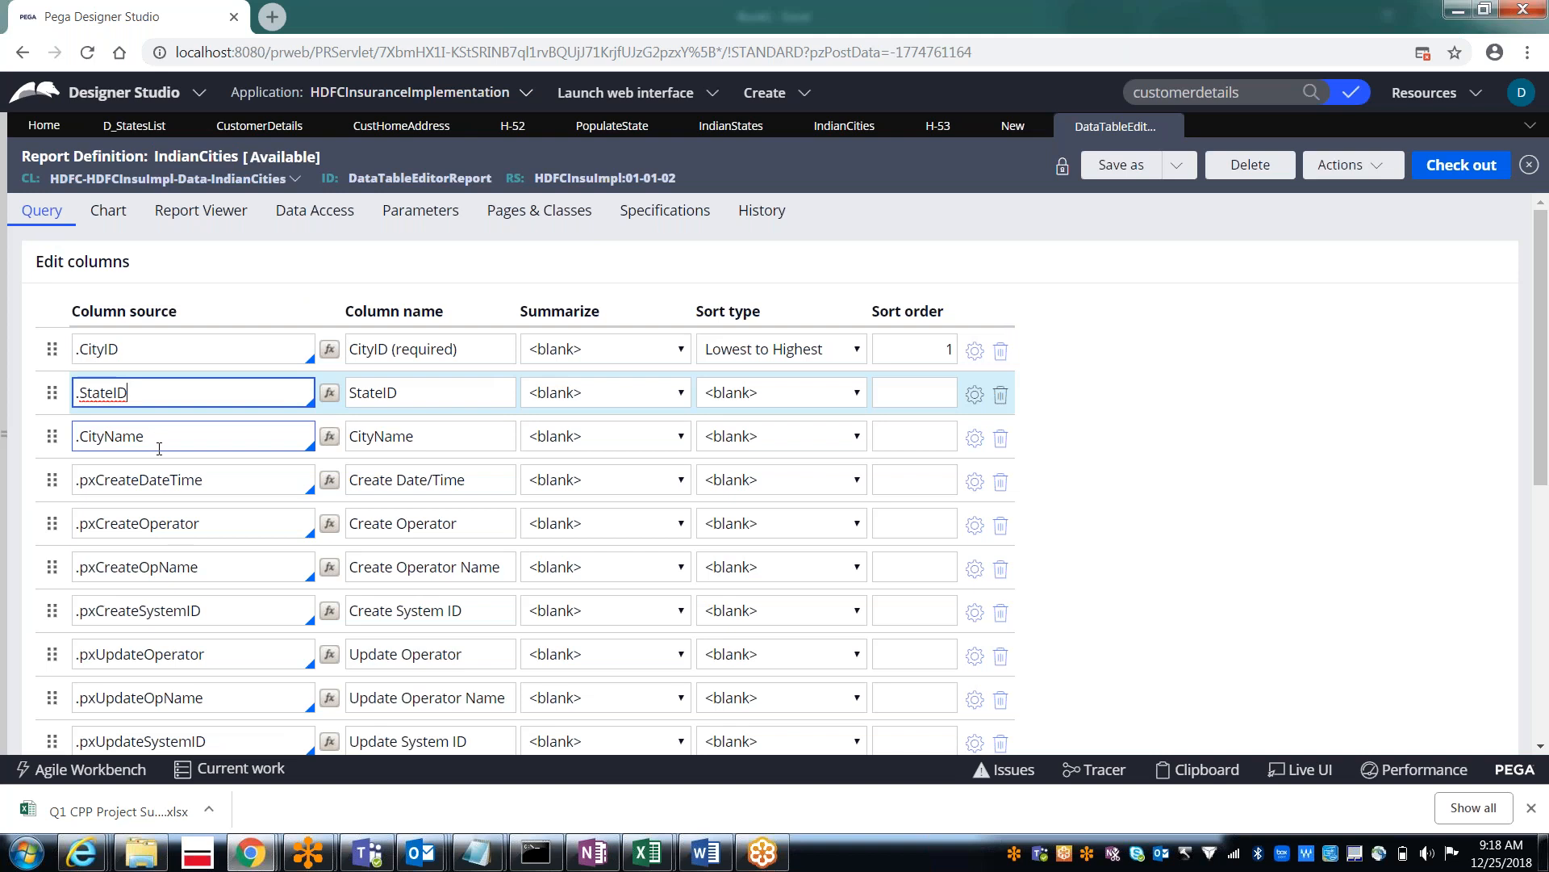
click(154, 441)
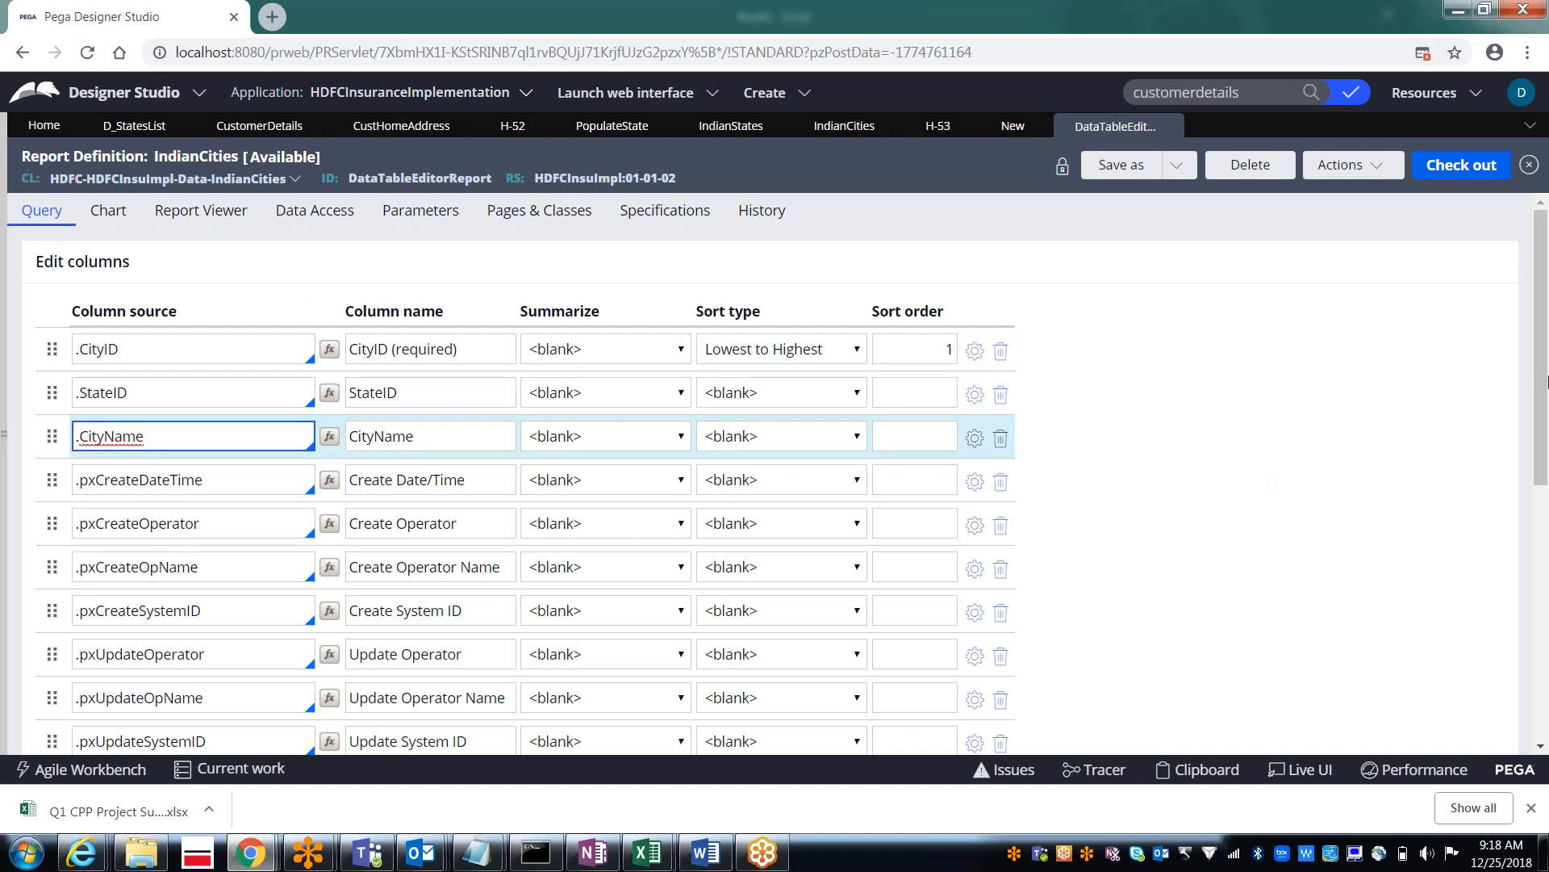
mouse_move(1545, 374)
mouse_down()
mouse_move(1546, 449)
mouse_move(1544, 384)
mouse_up()
Step: Return to the new PopulateCity report definition and add the columns .CityID and .CityName to its query
click(1013, 127)
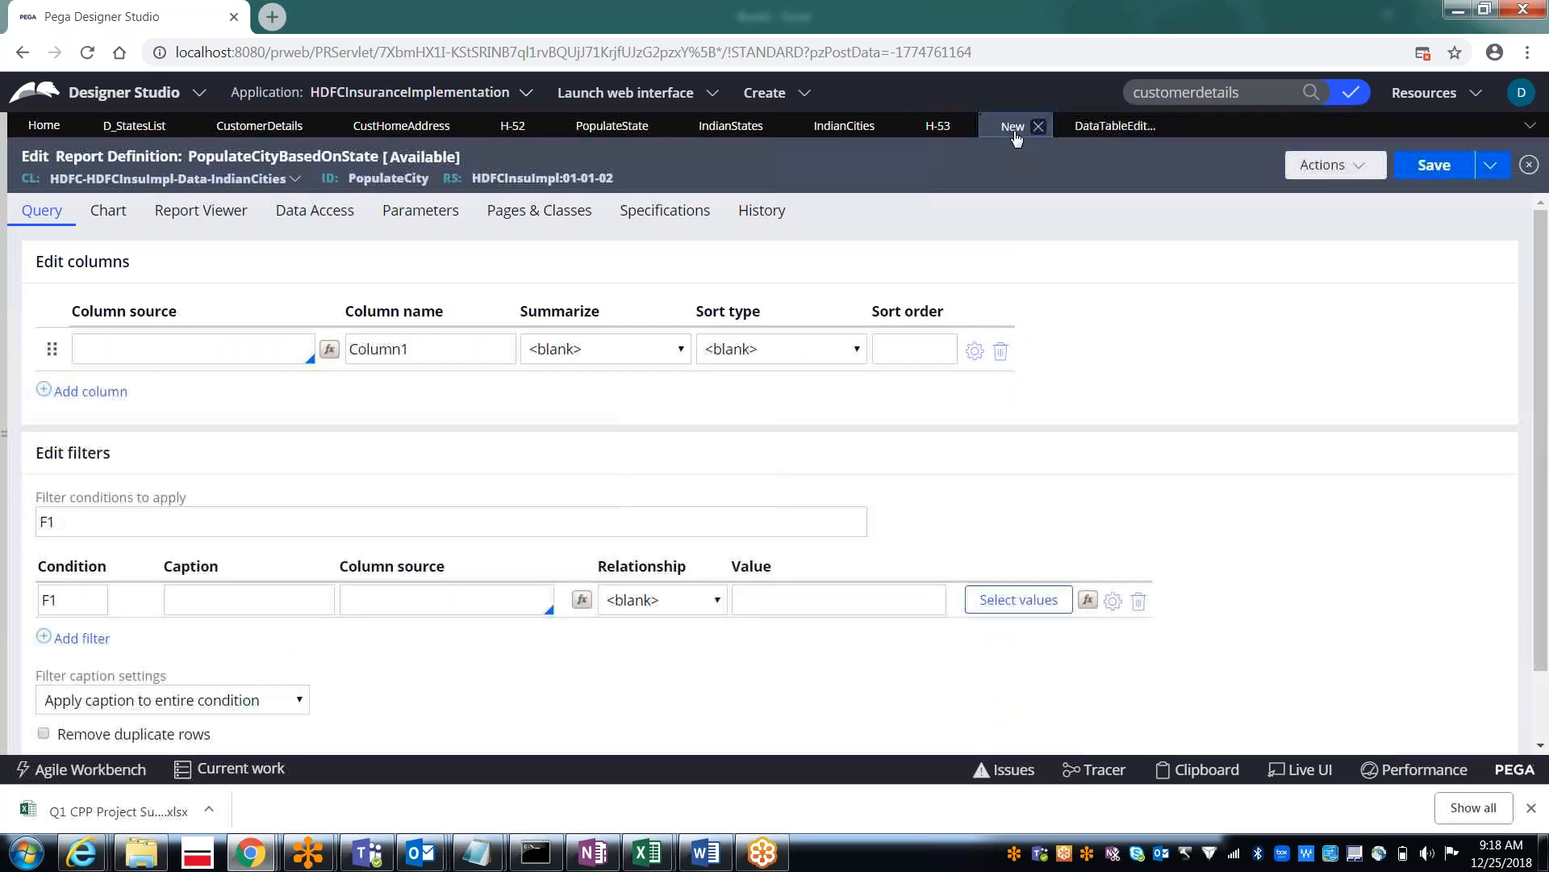
click(247, 354)
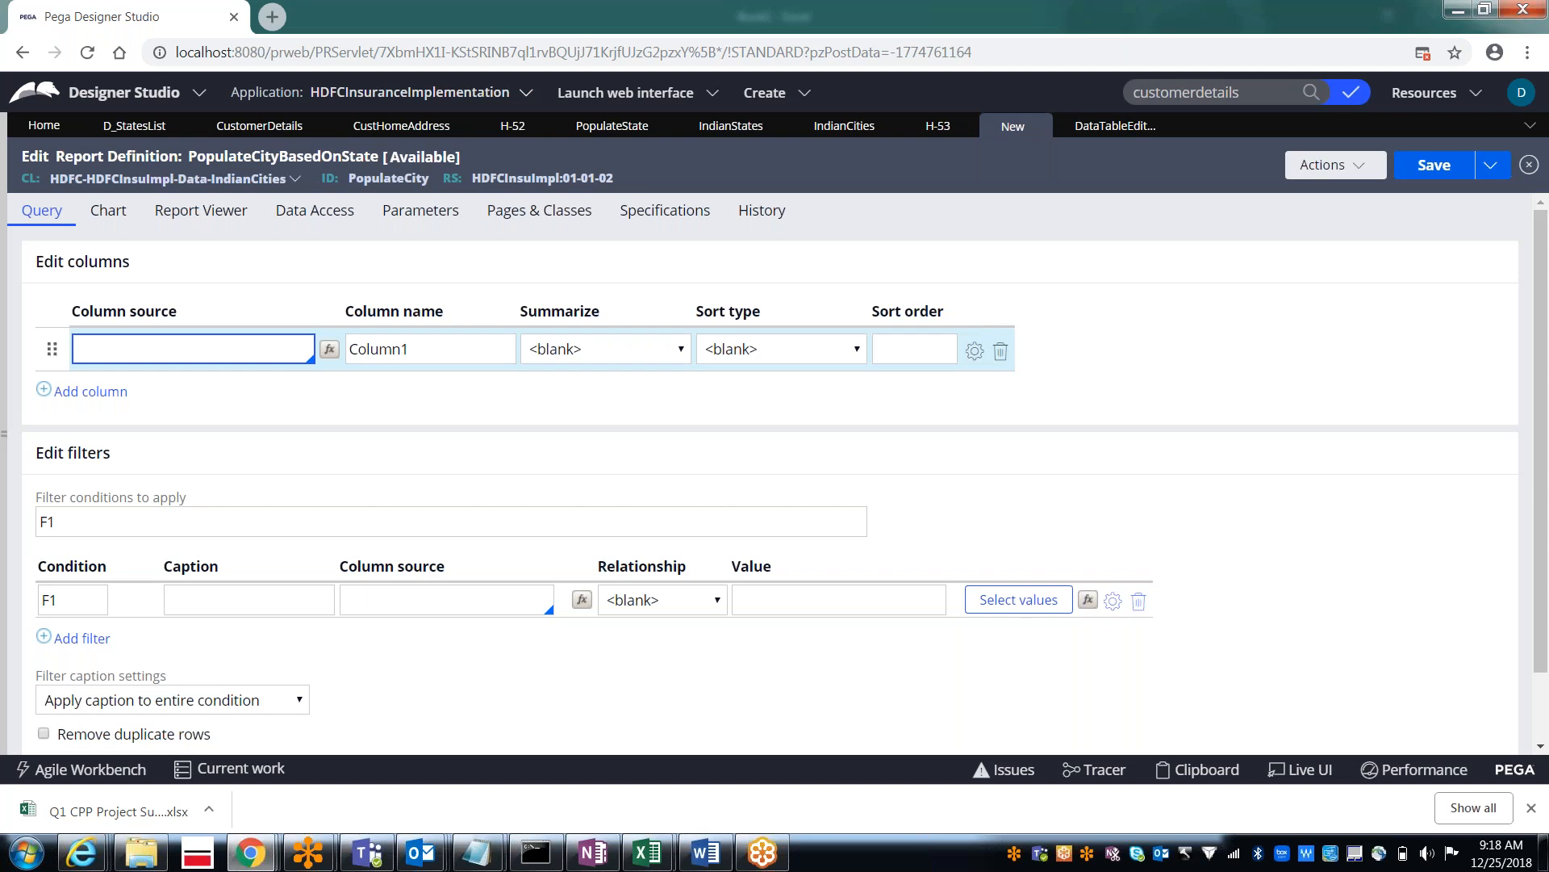
text(.city)
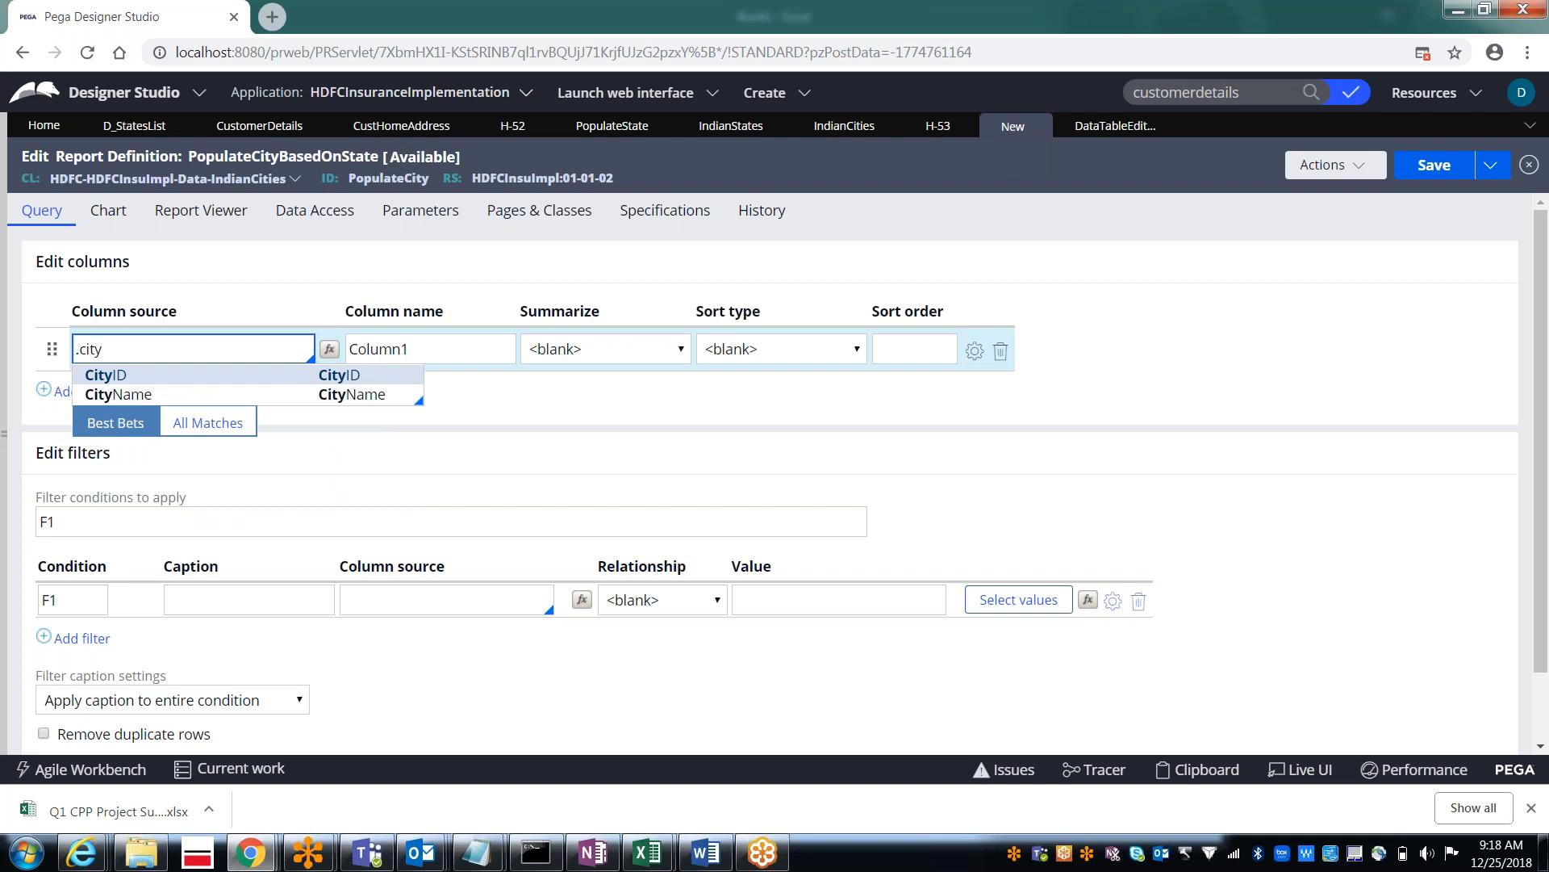
key(Tab)
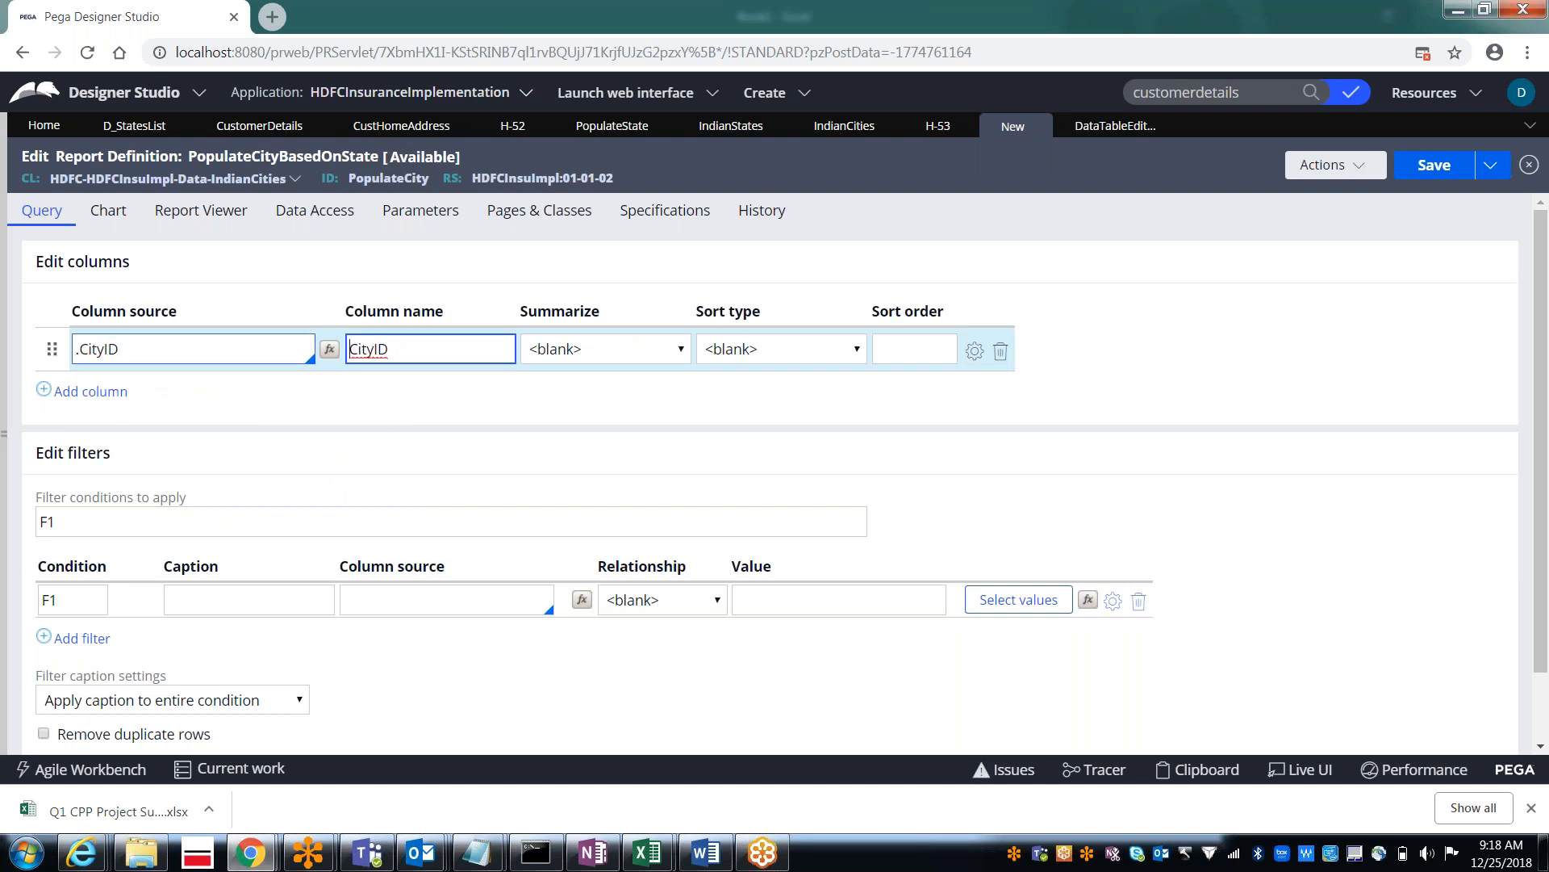
click(98, 397)
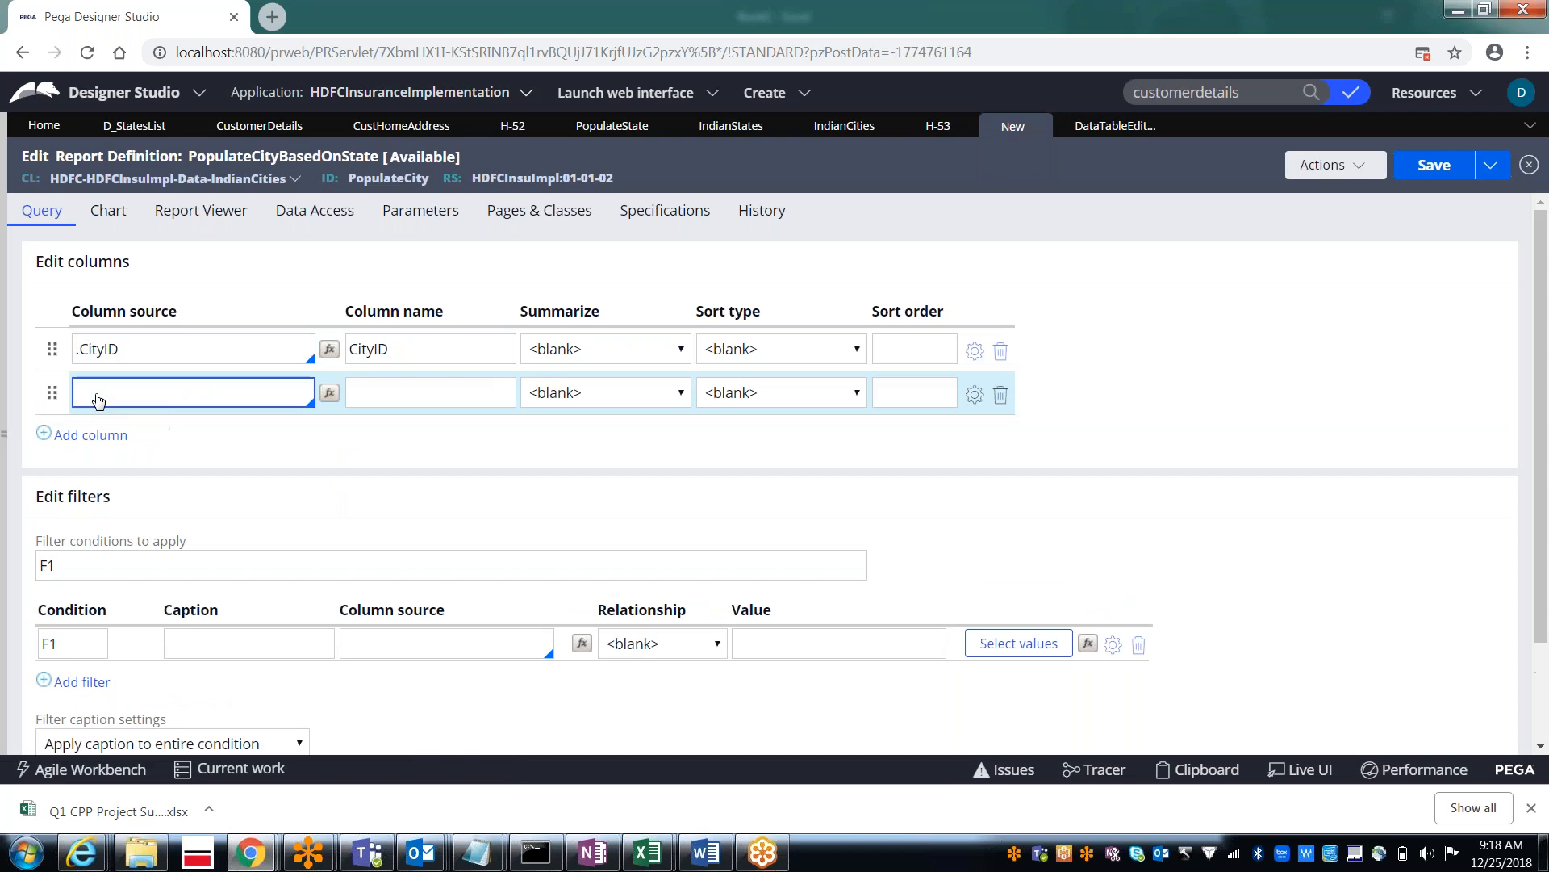
text(.city)
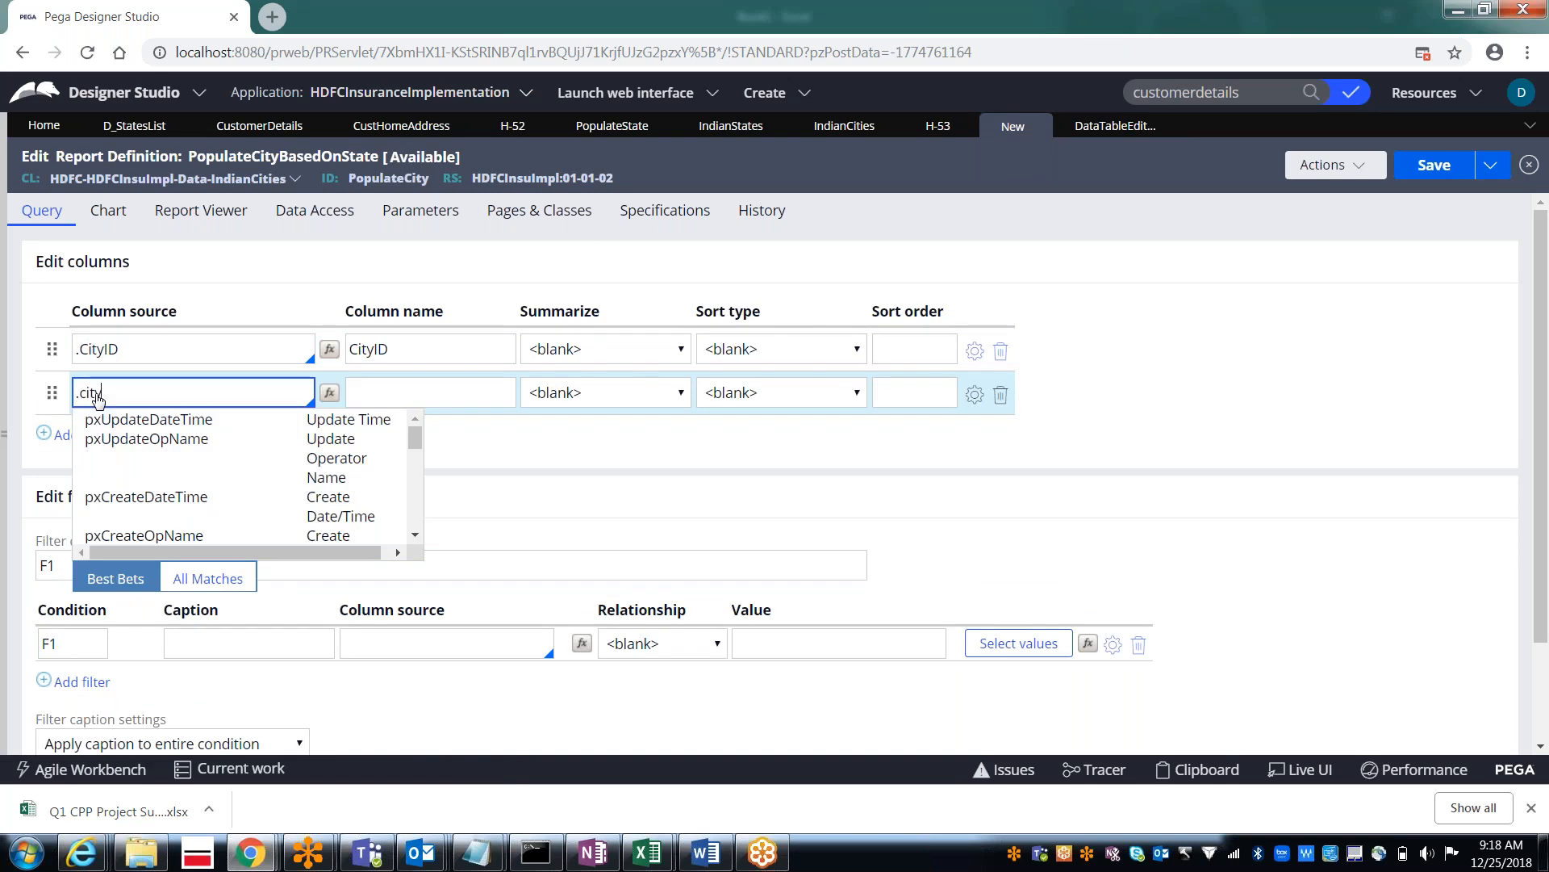
text(name)
key(Down)
key(Tab)
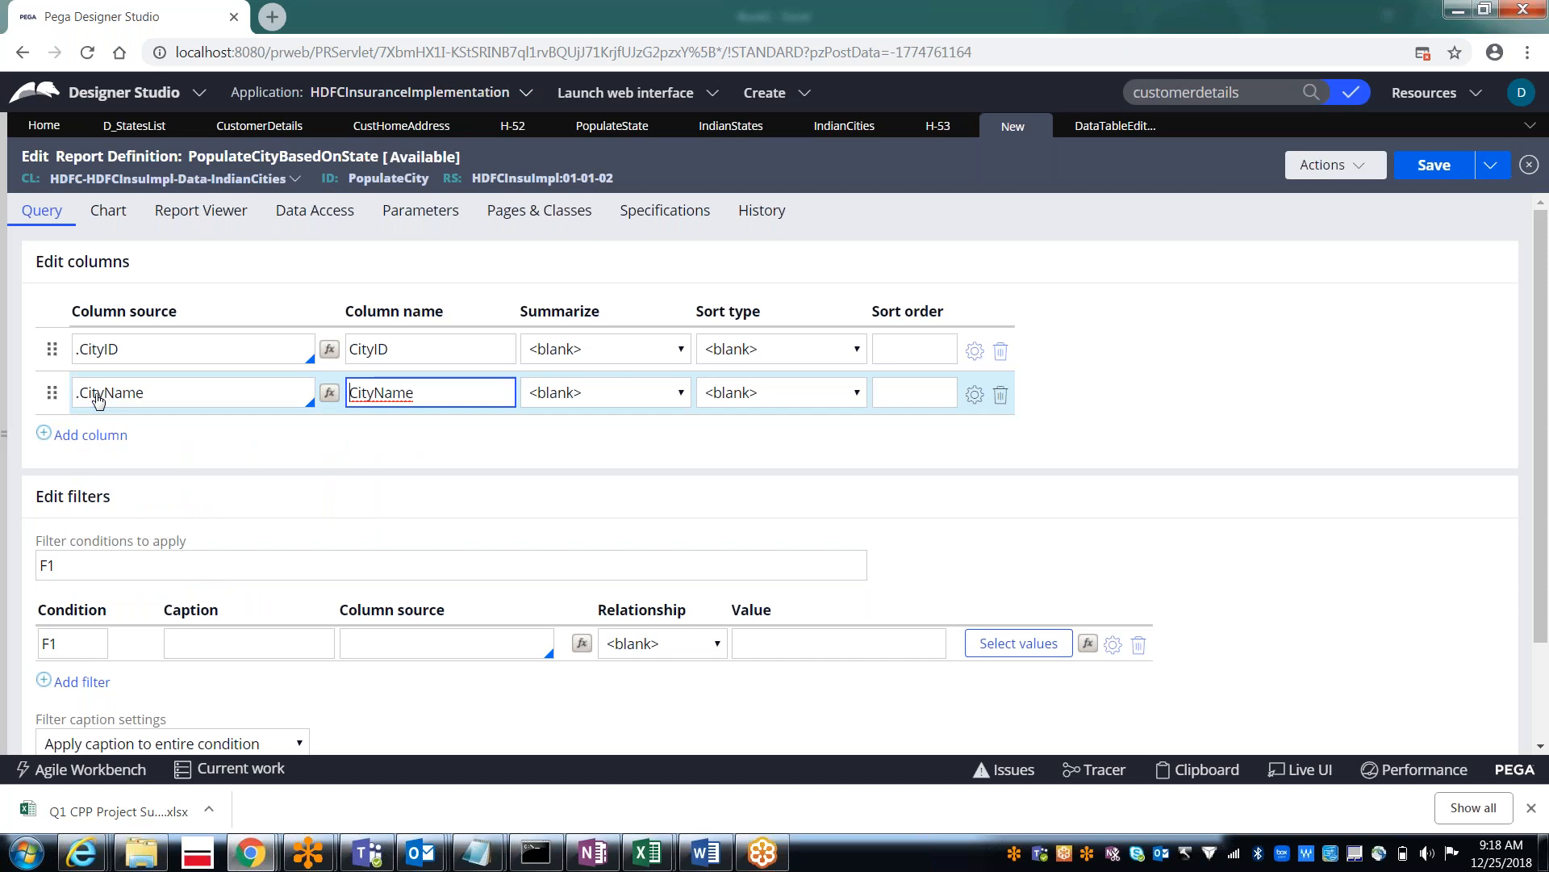
Step: Add .StateID as the third query column and save the PopulateCity report definition
click(71, 435)
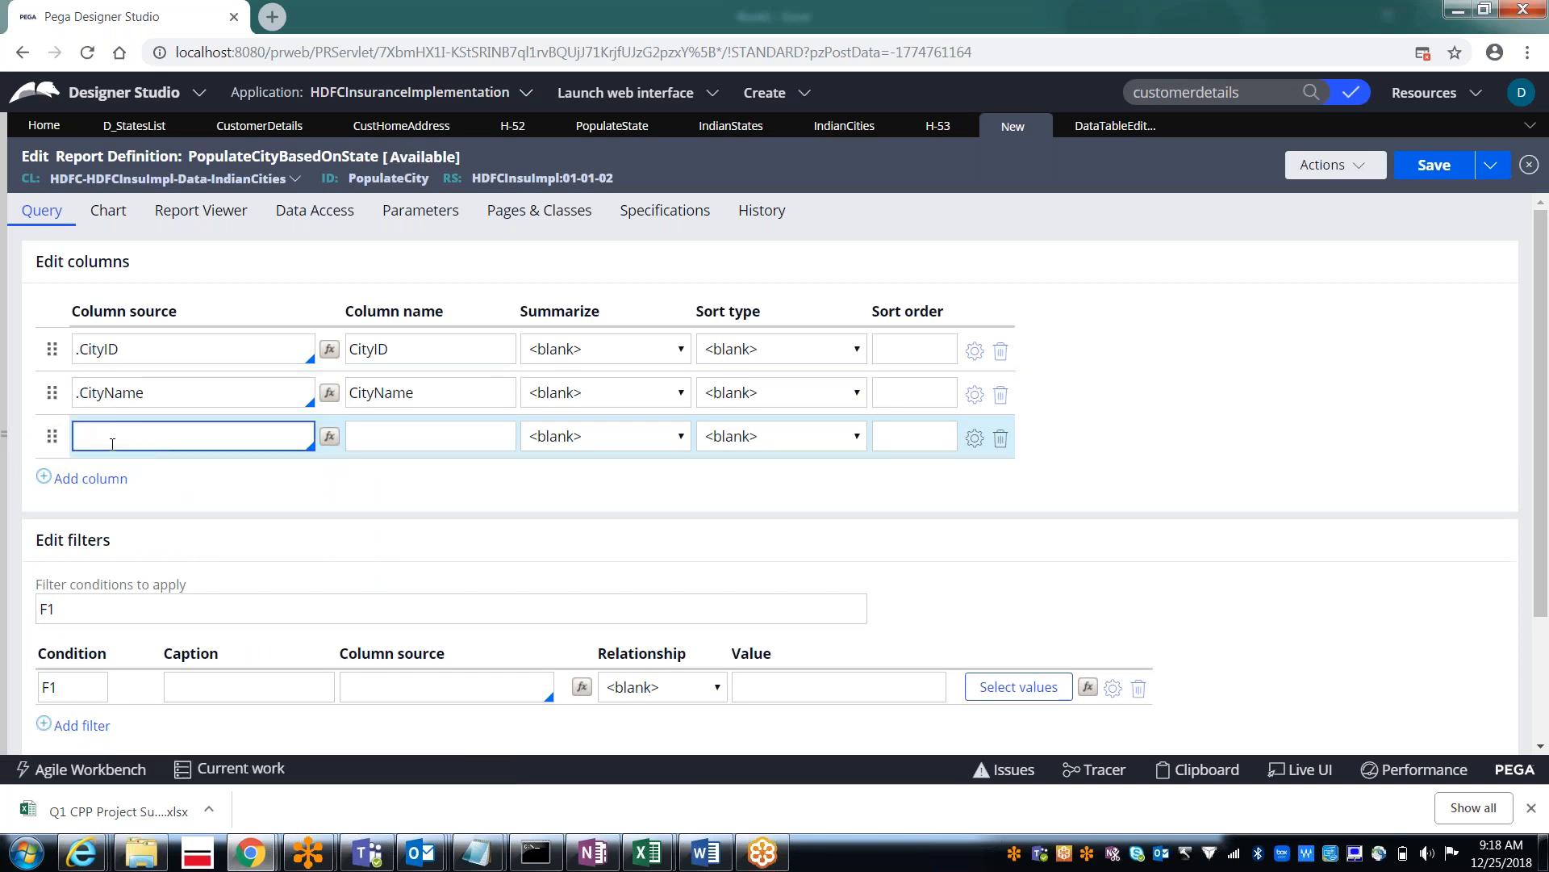
text(.stateid)
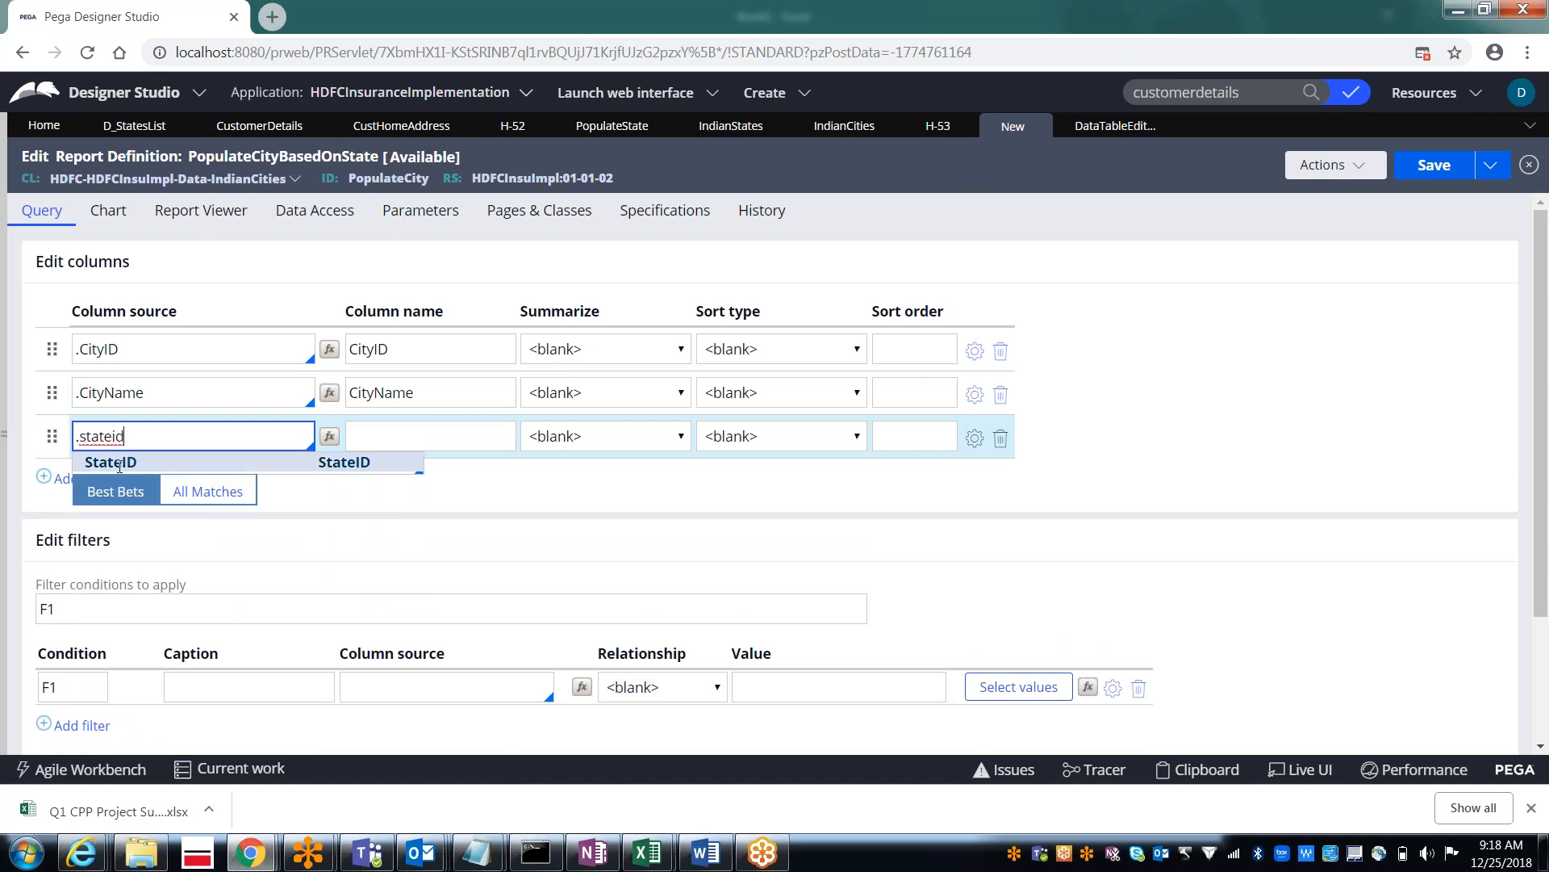
click(120, 463)
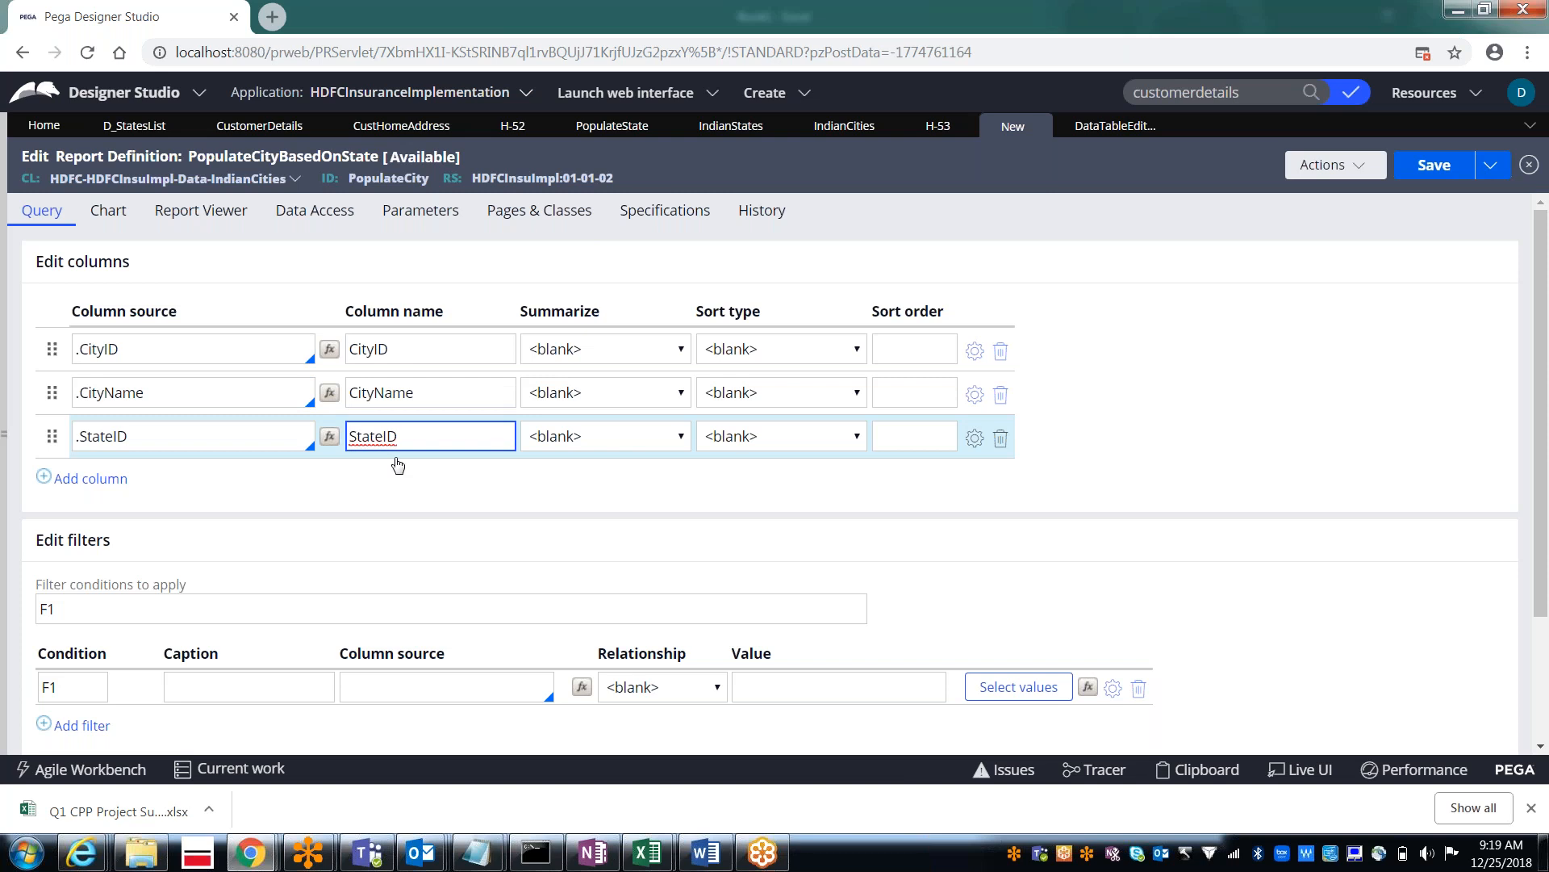
click(1422, 170)
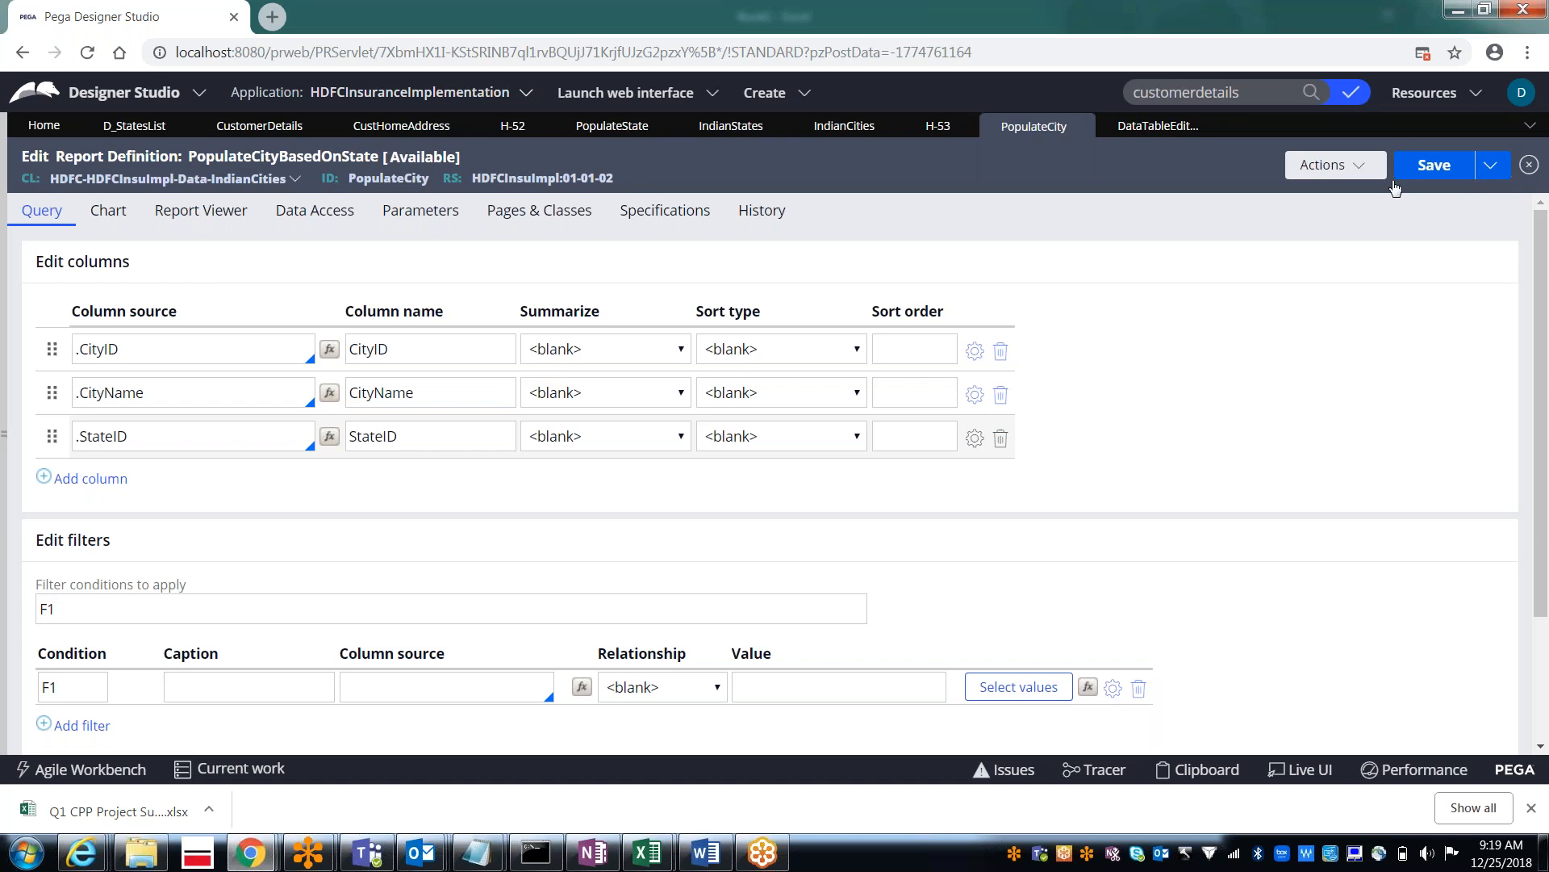
Step: Run the PopulateCity report, check the CityID, CityName and StateID of its records, and close the output window
click(1349, 180)
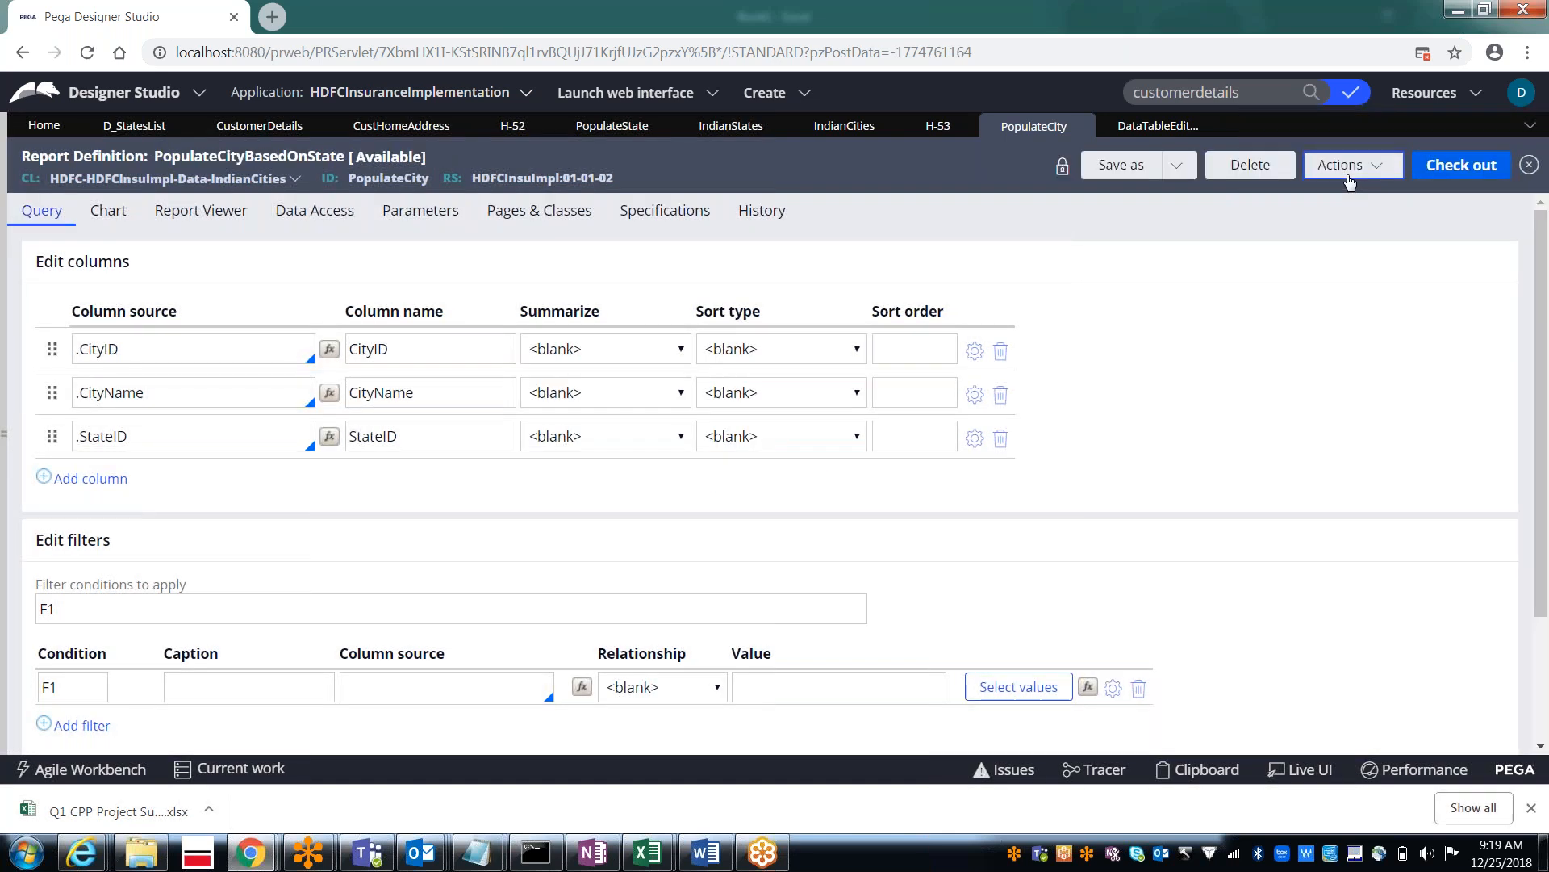
click(1350, 180)
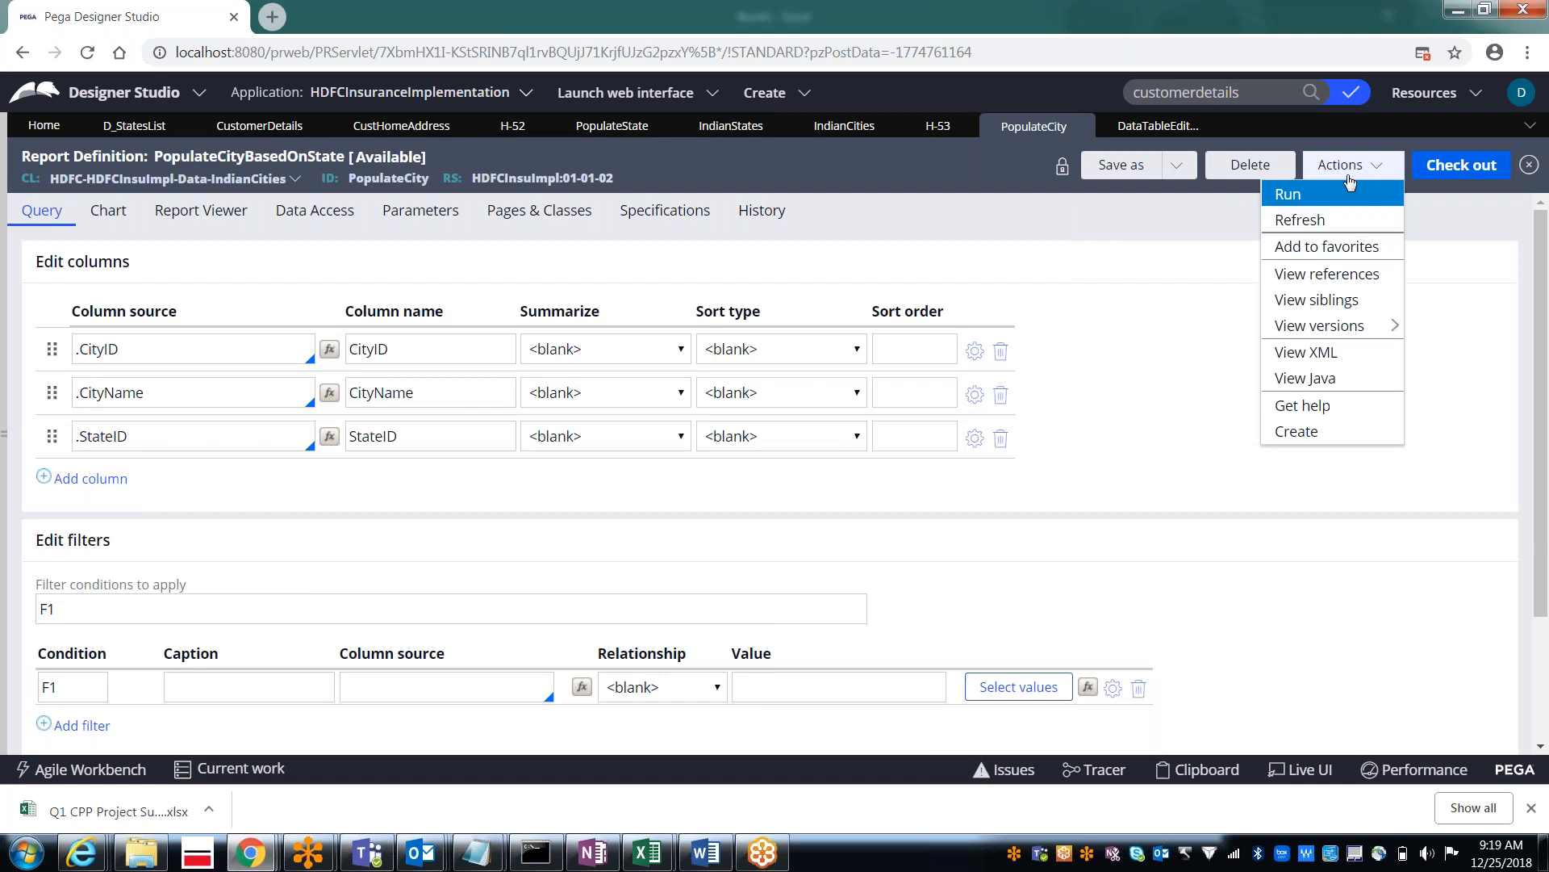
click(1288, 194)
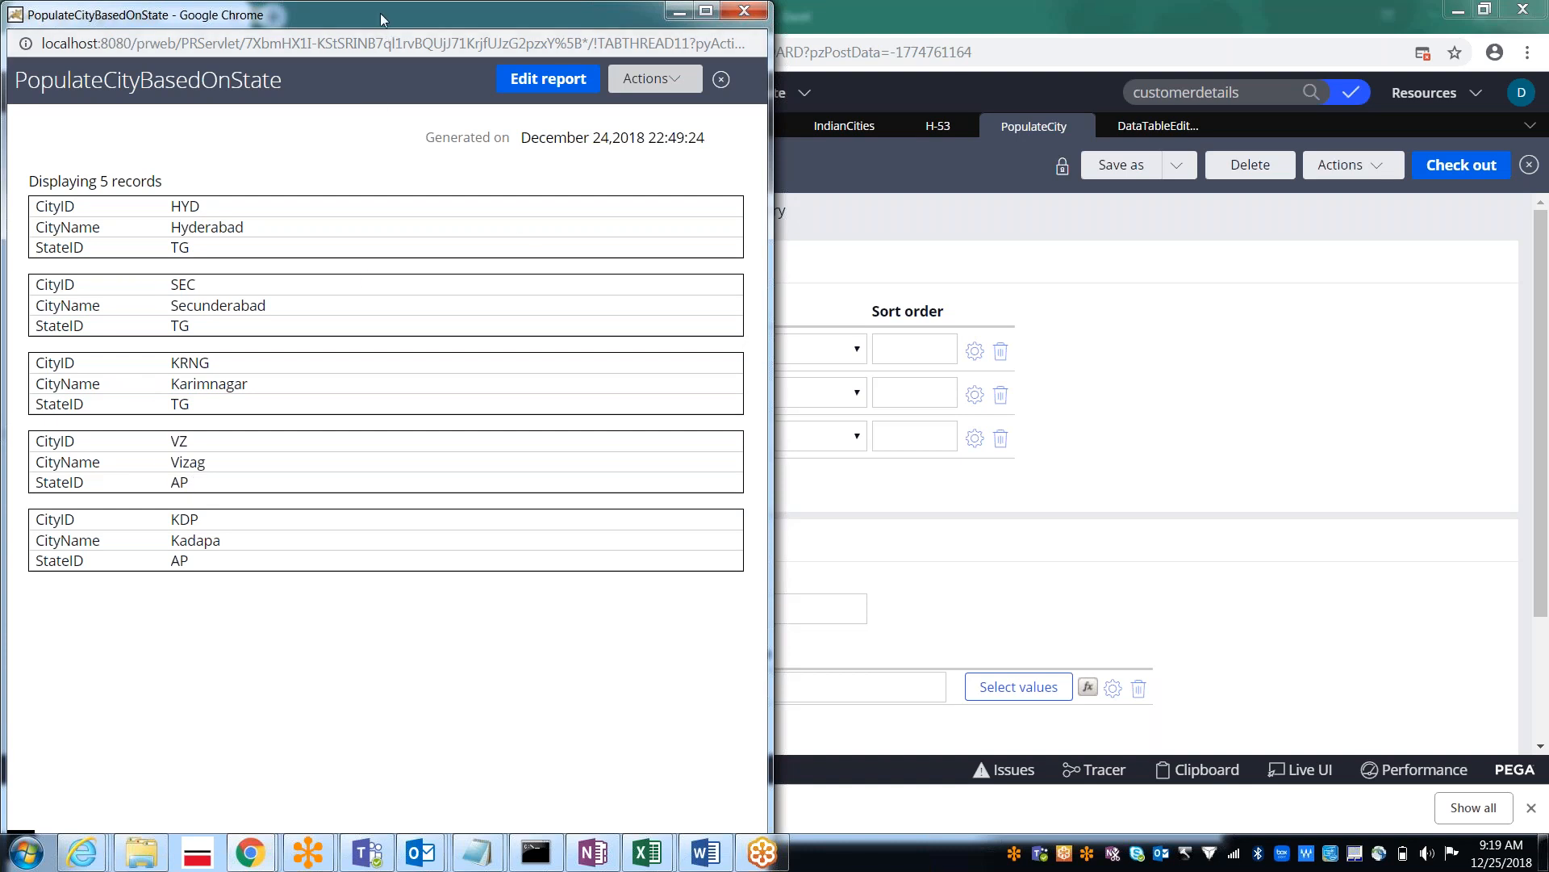
drag(380, 16, 439, 111)
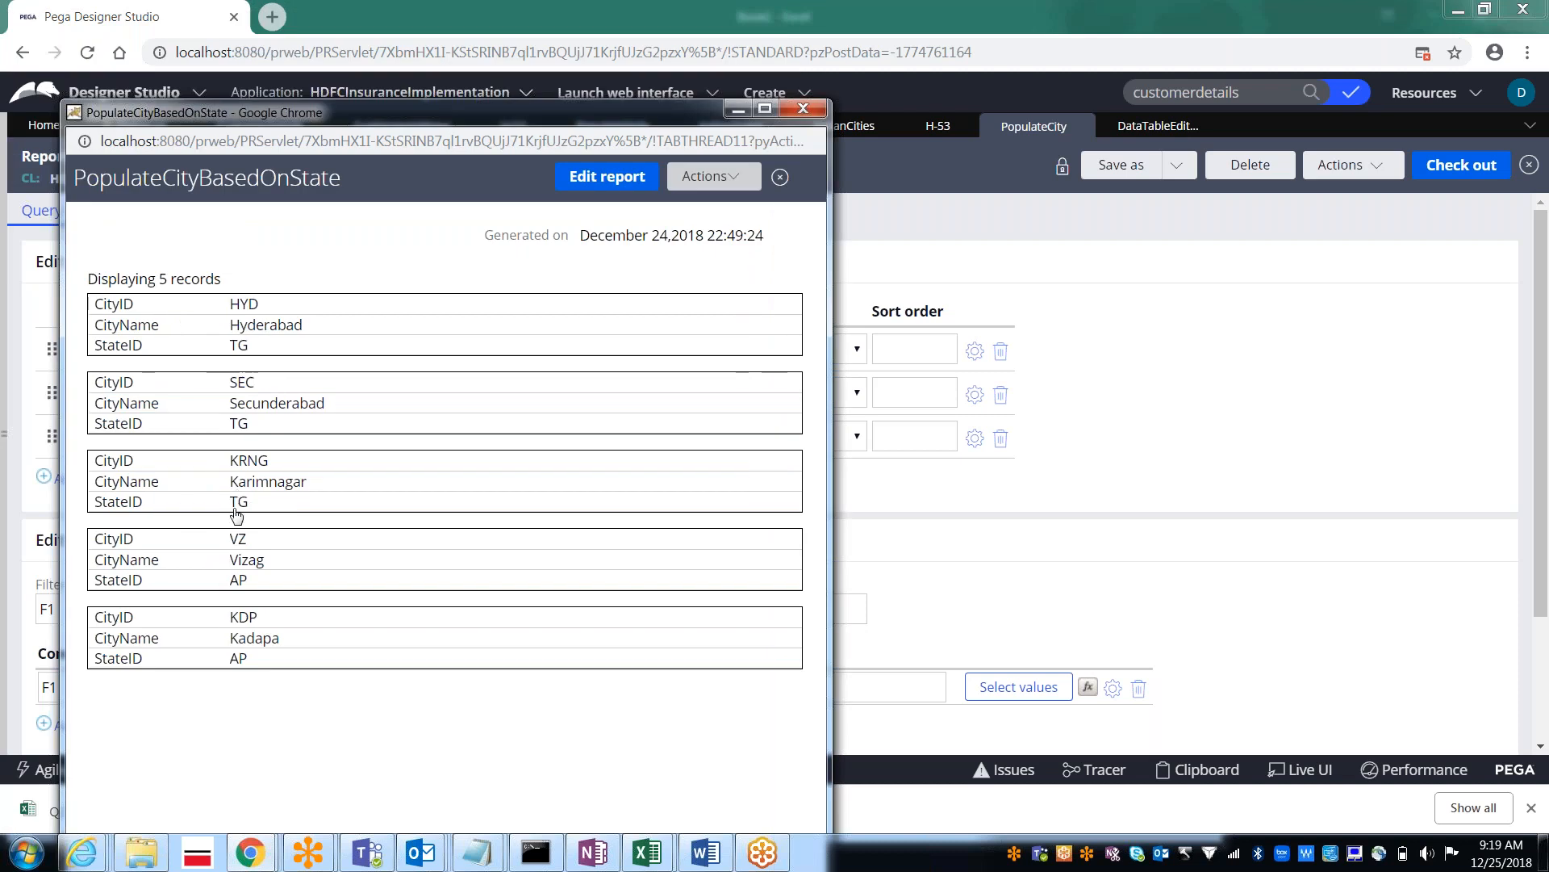
click(803, 110)
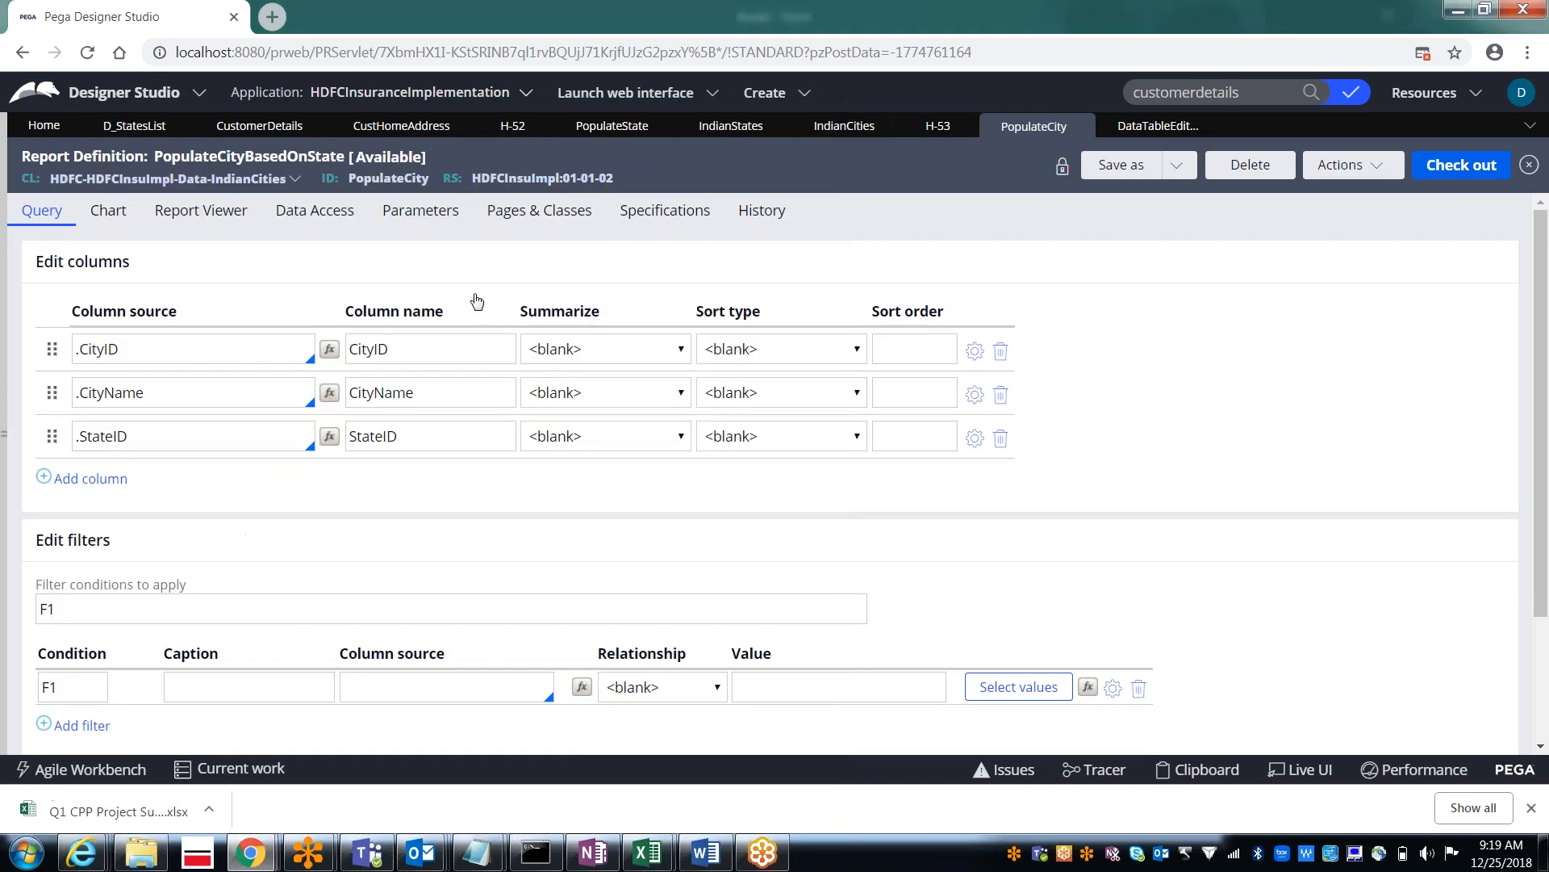
Step: Recheck the StateID parameter, and give query filter F1 the caption StateID and the column source .StateID
click(398, 219)
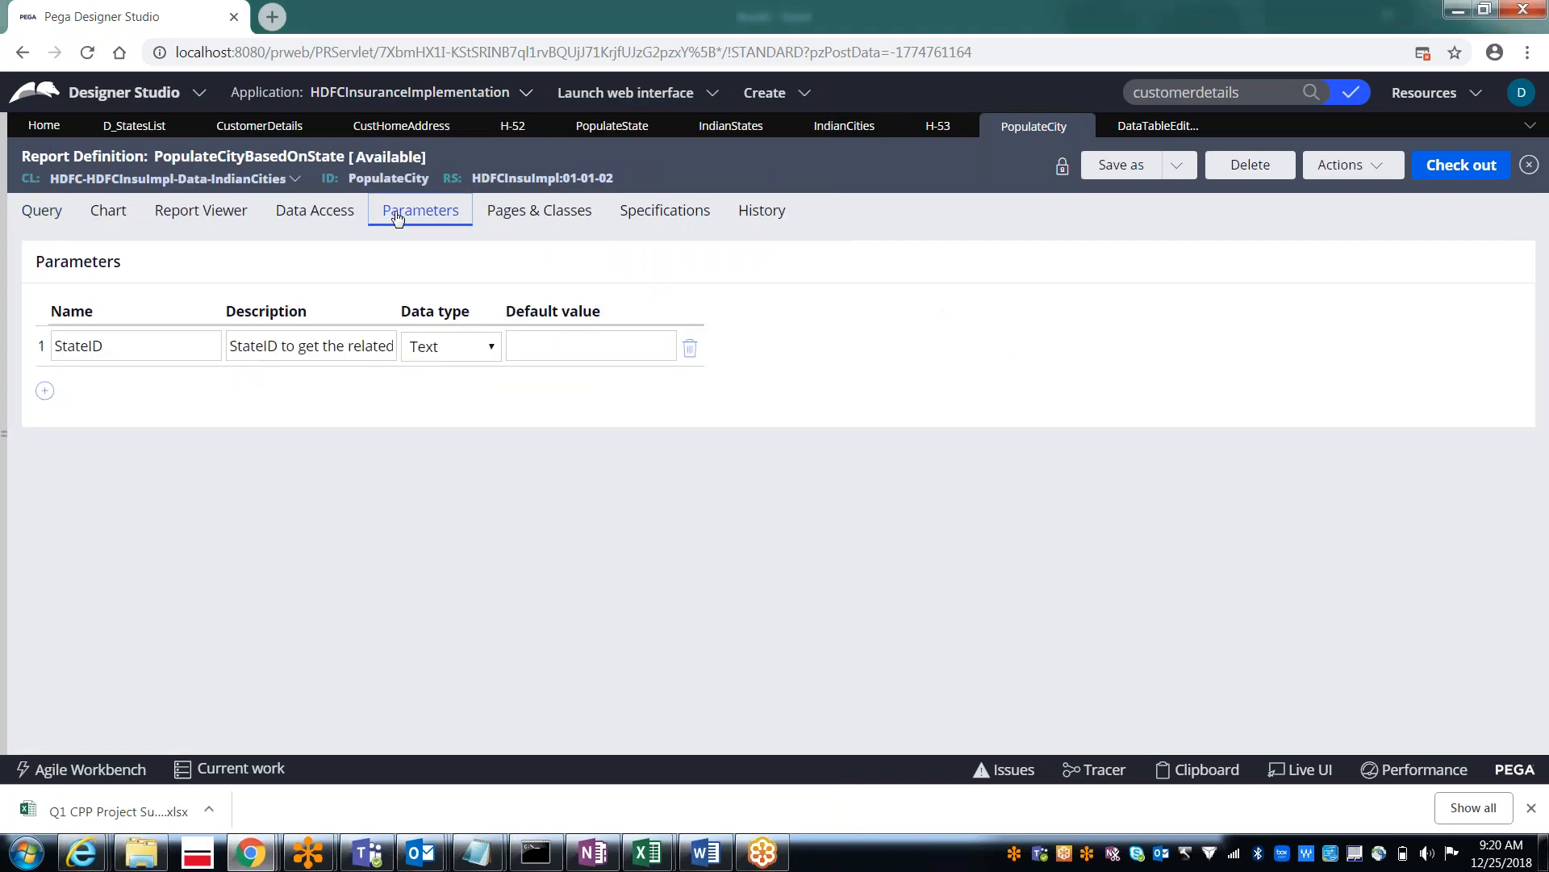
click(108, 345)
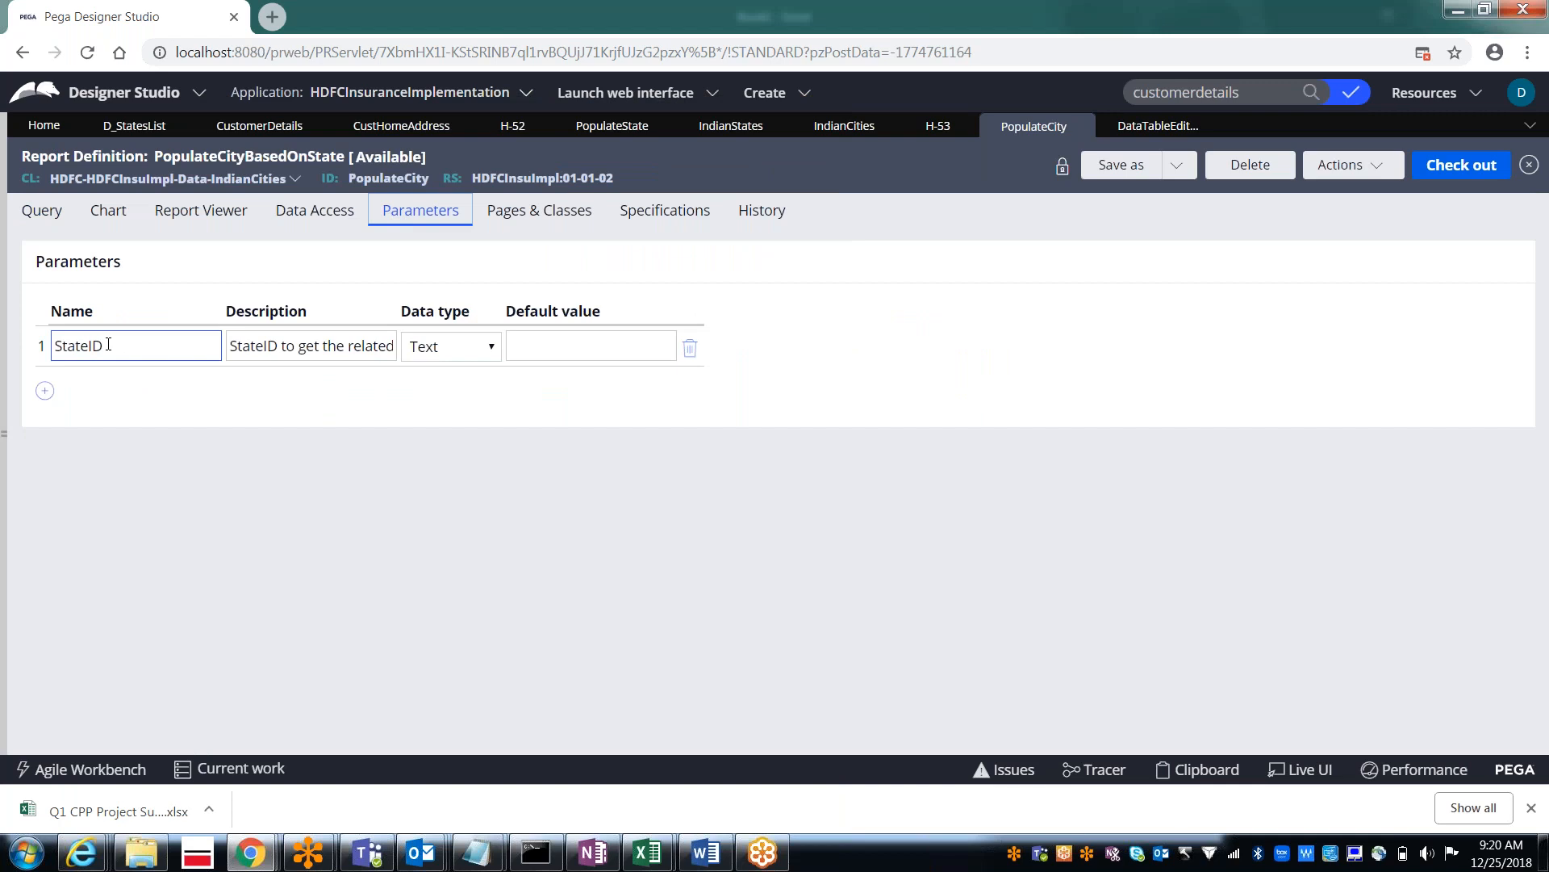
click(50, 224)
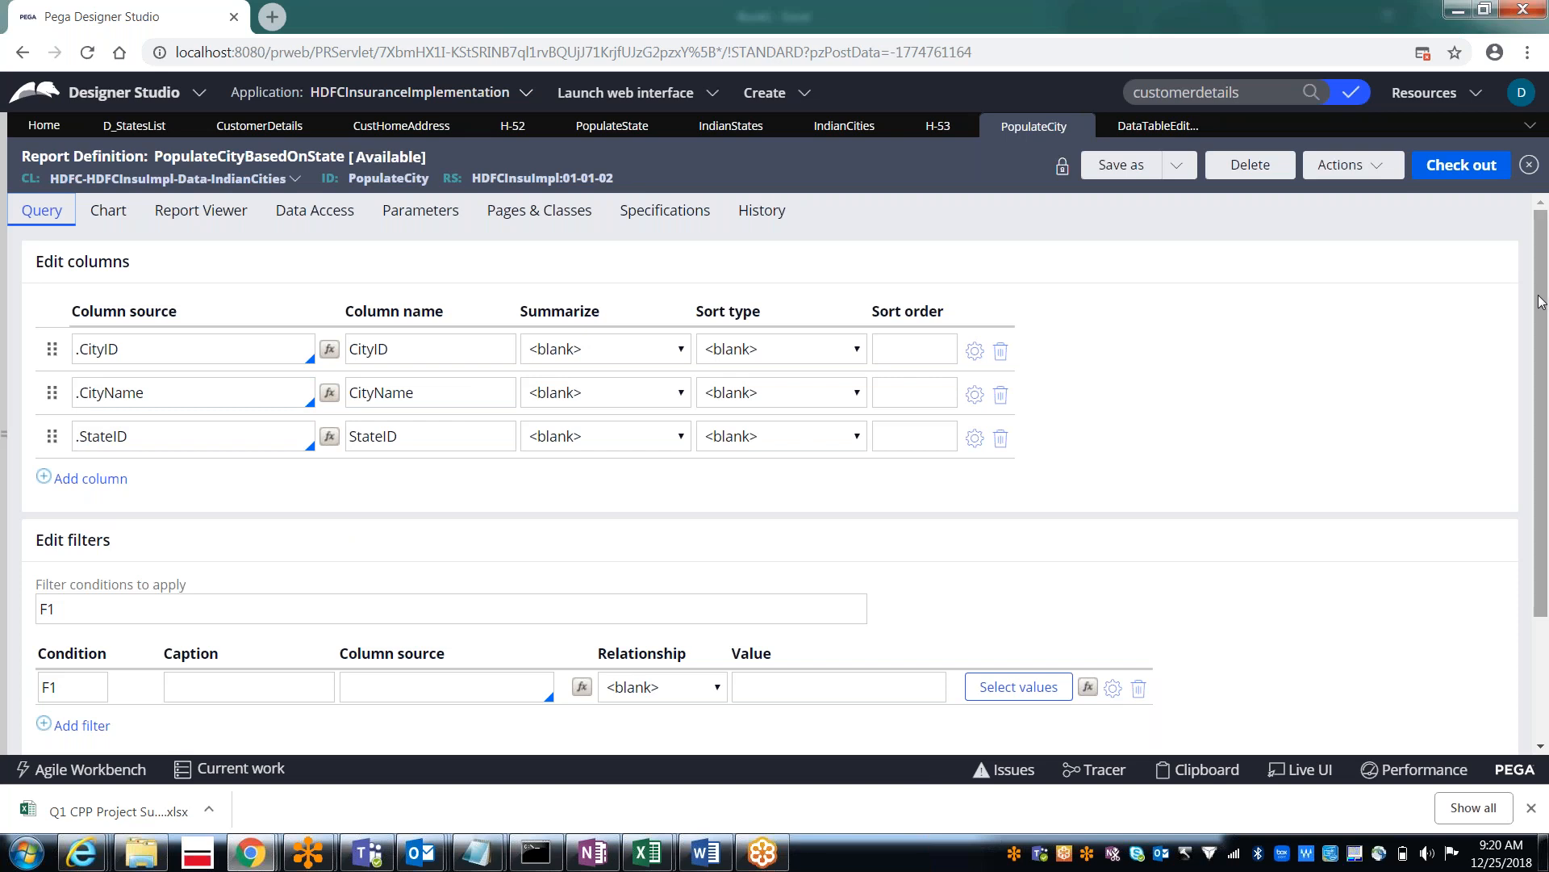
scroll(1541, 320, down, 1)
scroll(1541, 320, down, 2)
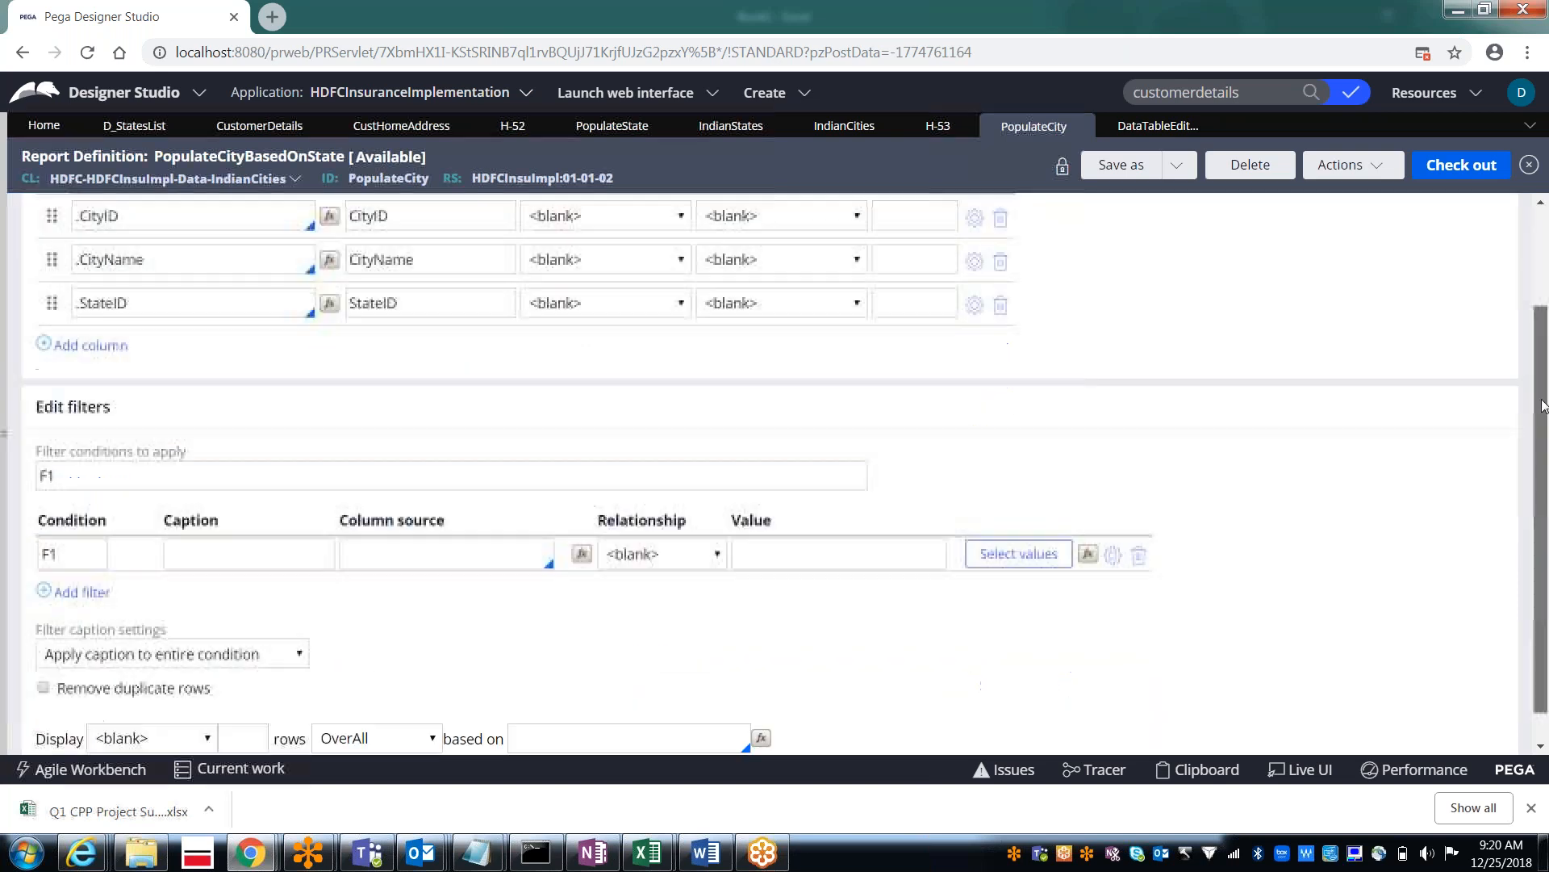
click(294, 534)
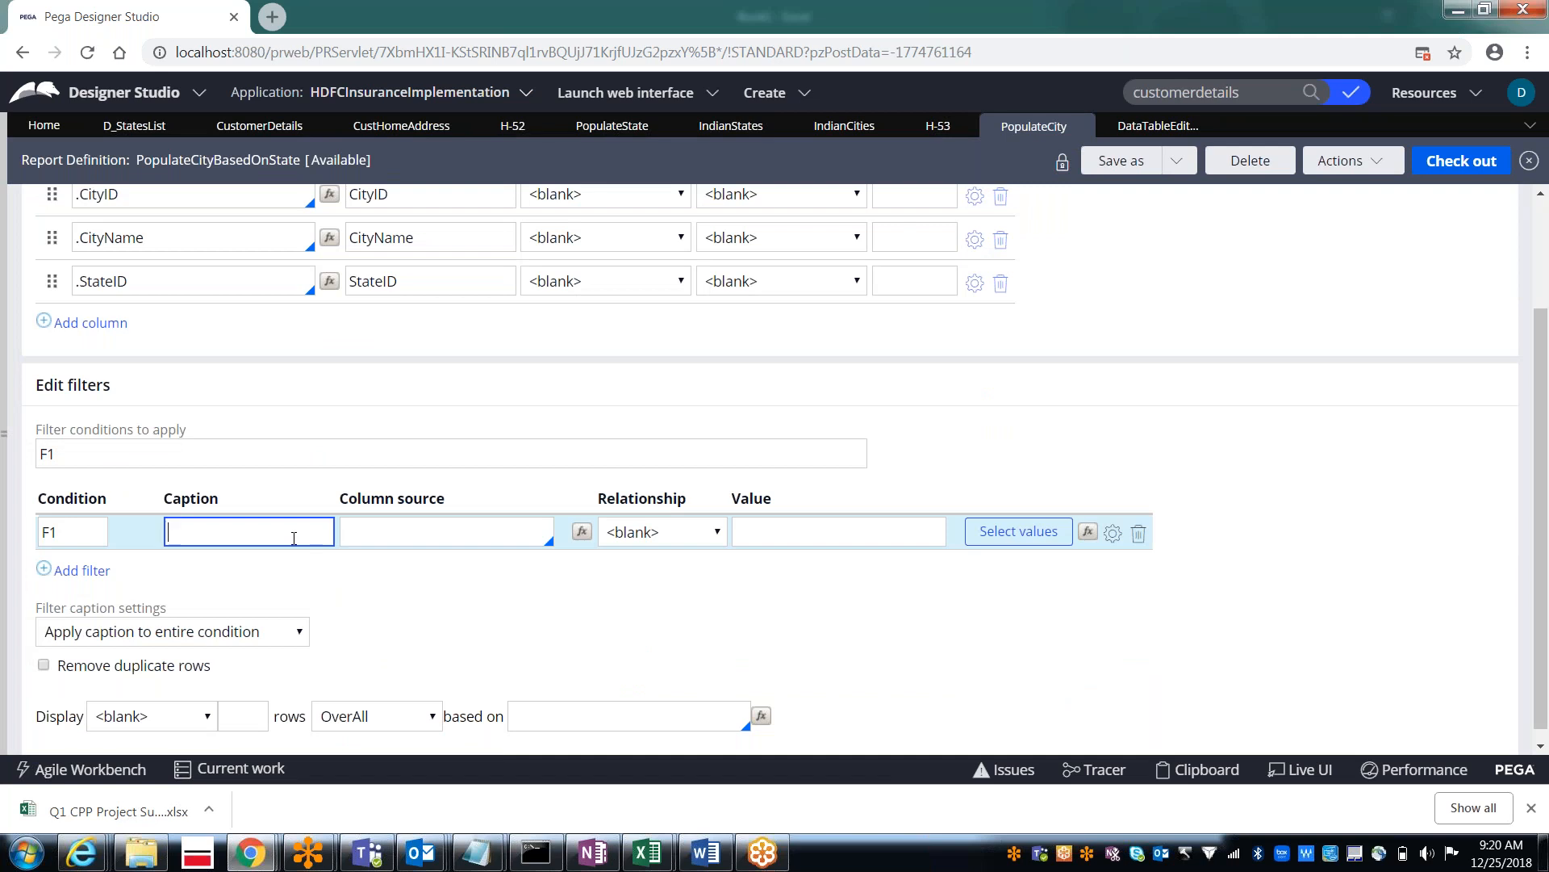
text(StateID)
key(Tab)
text(.)
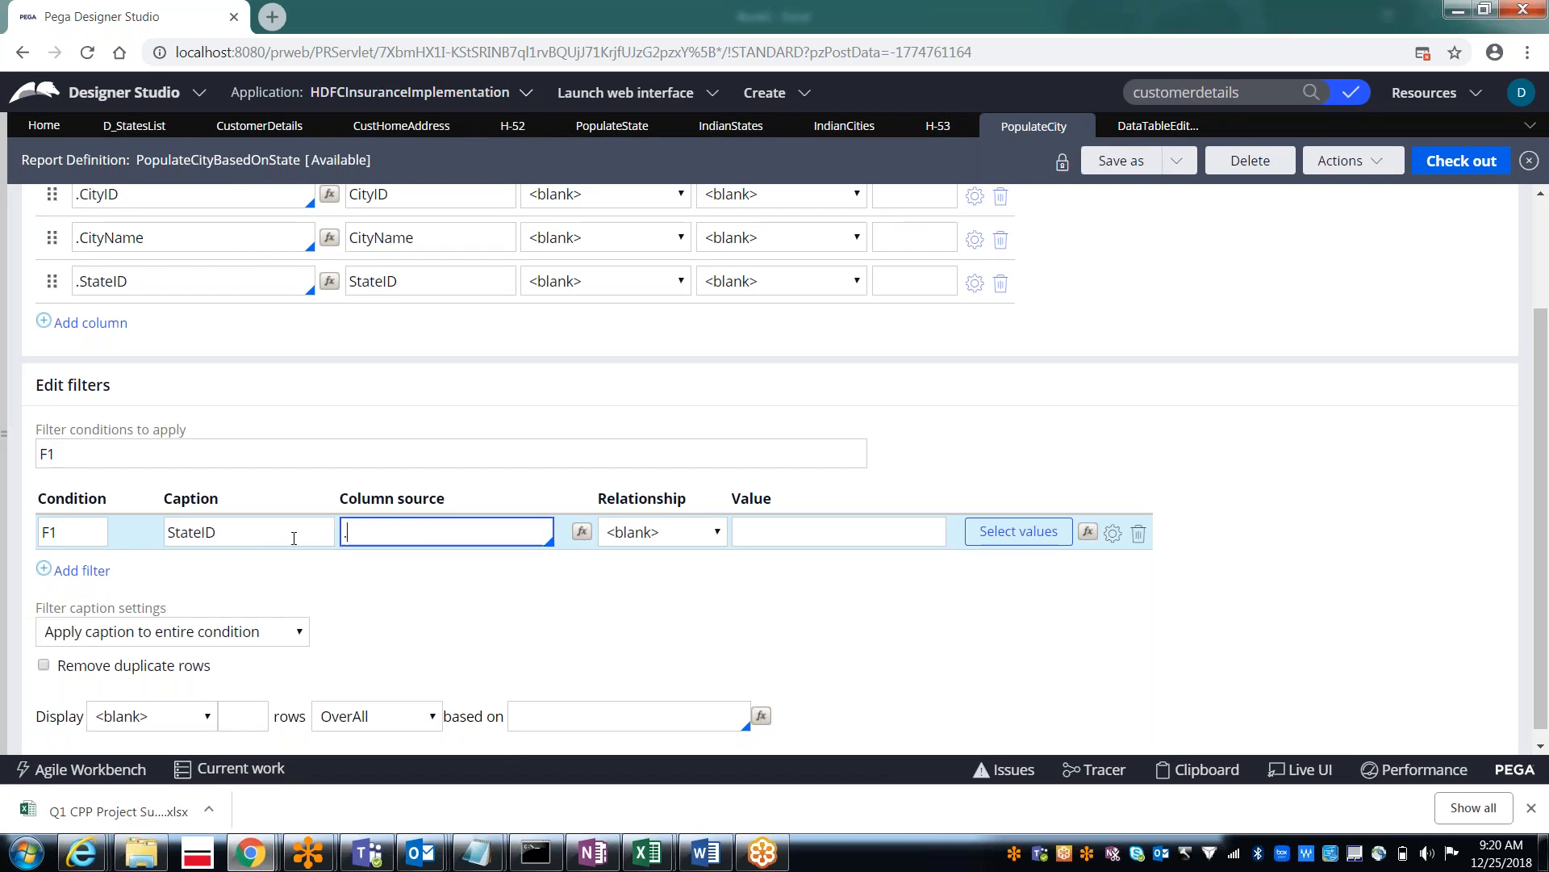
text(s)
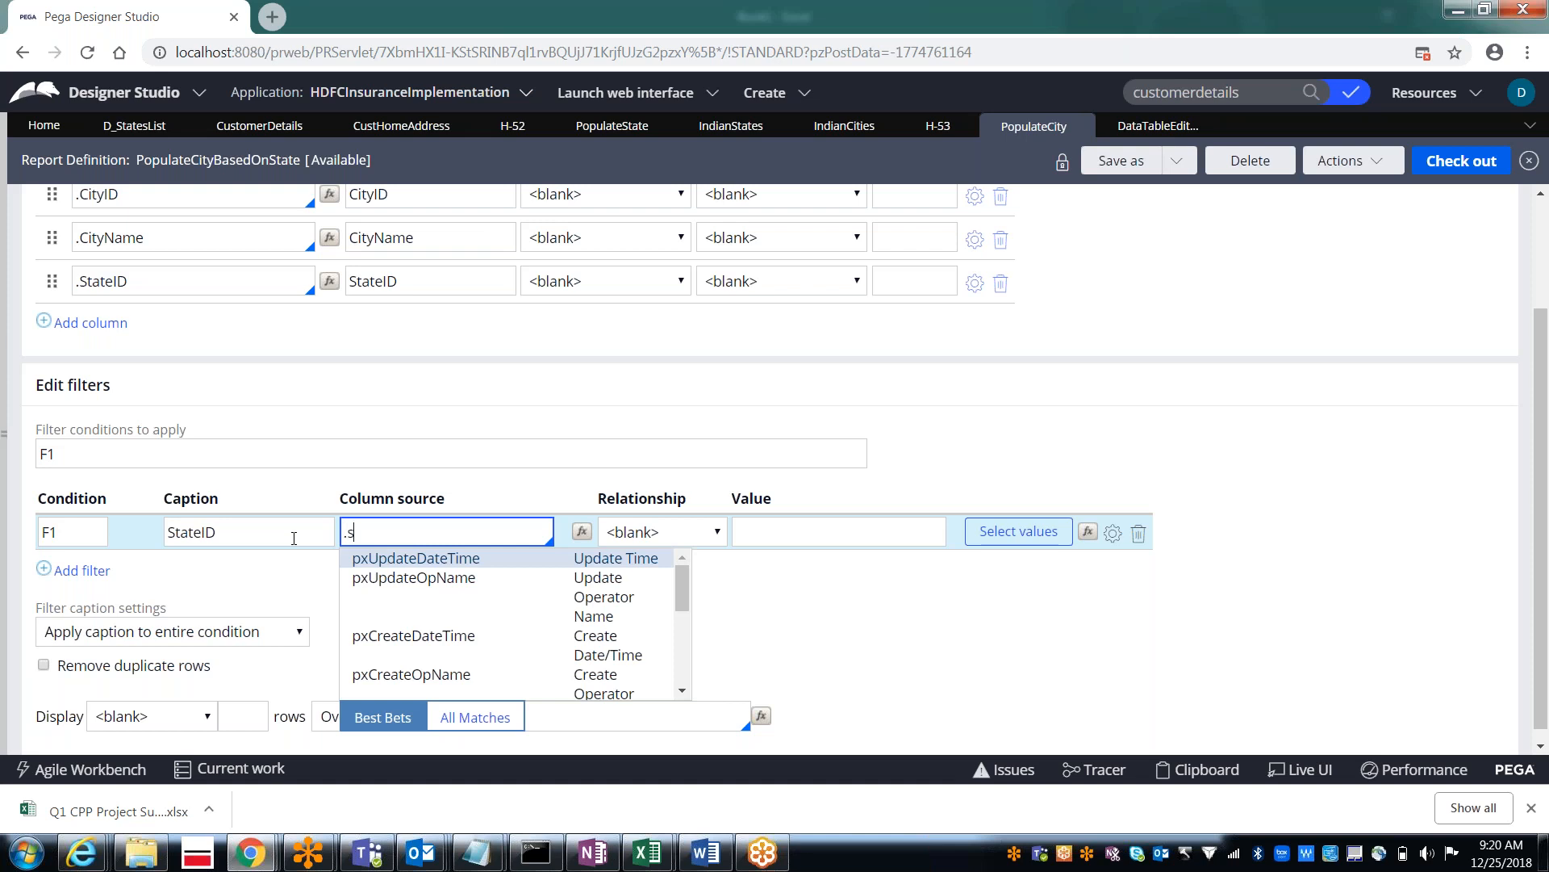
text(tate)
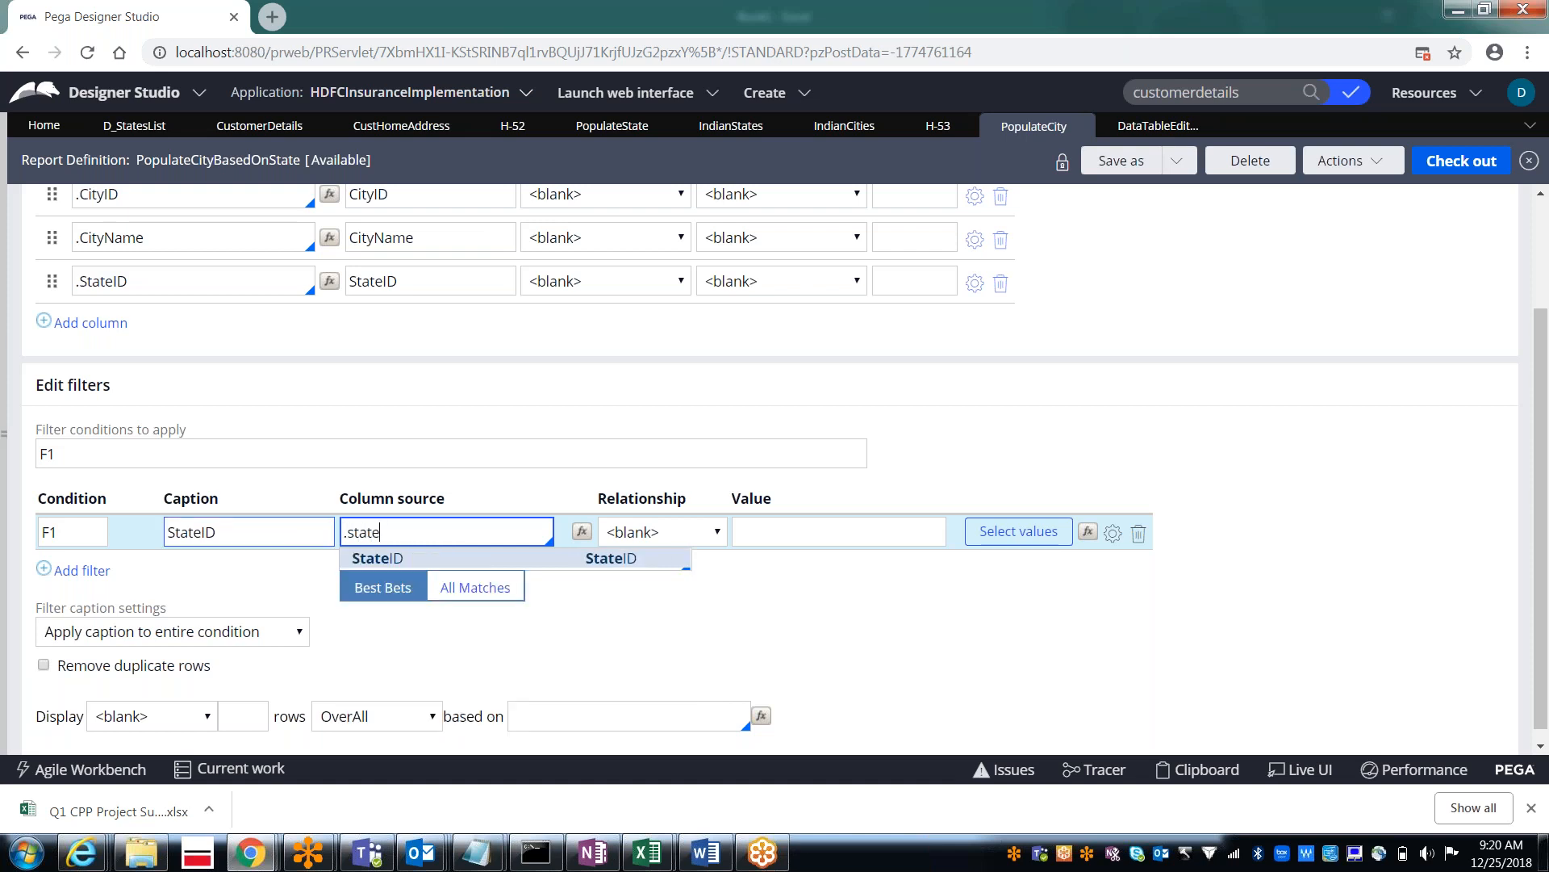
click(621, 558)
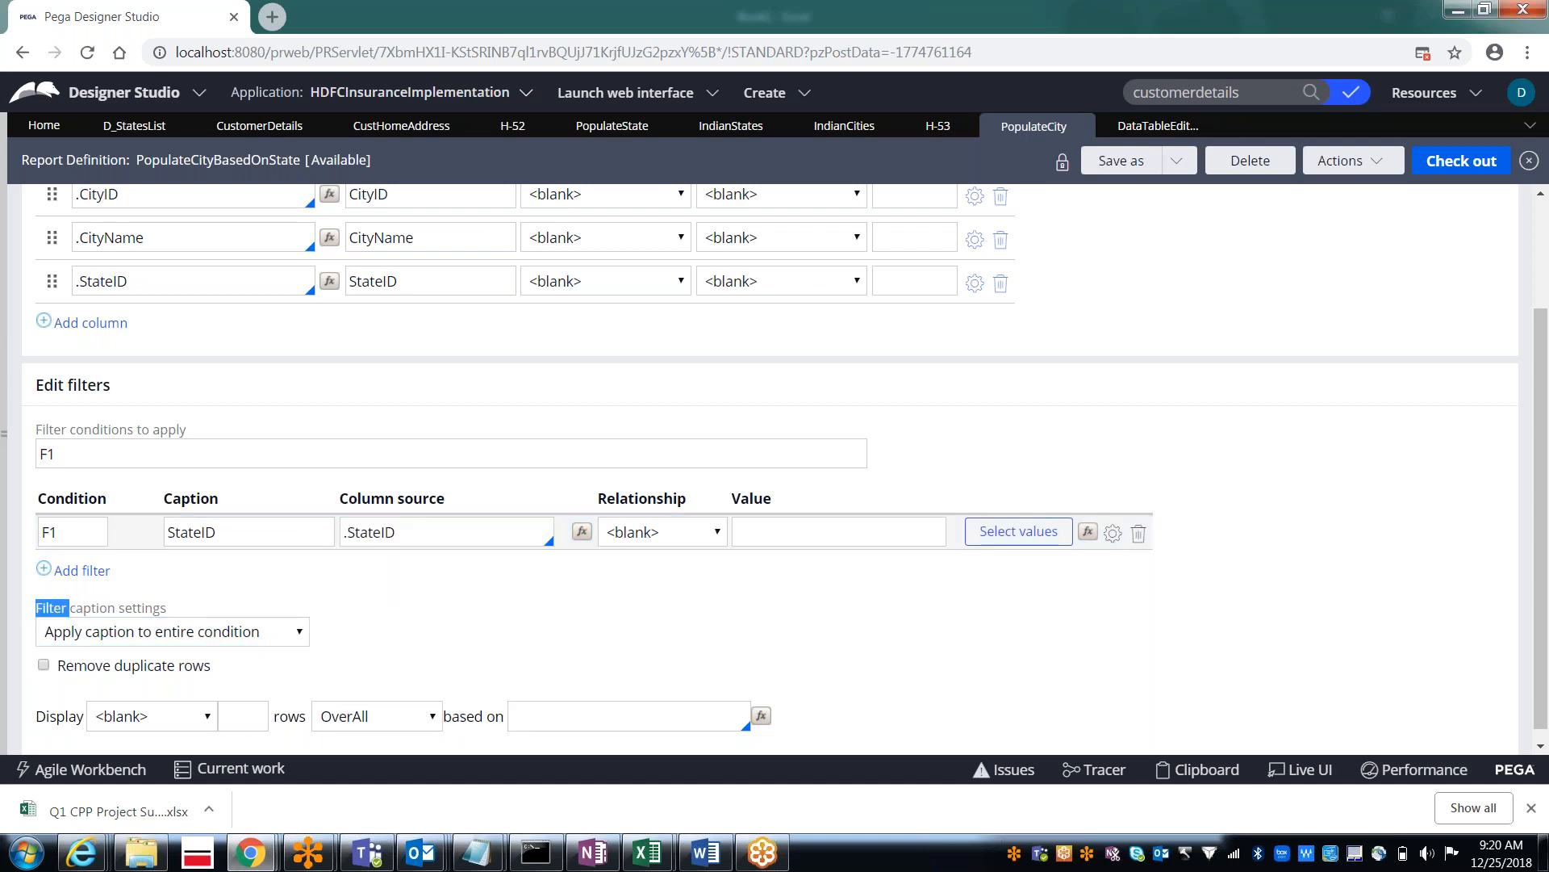
Step: Set filter F1's relationship to Is equal and its value to Param.StateID
click(668, 539)
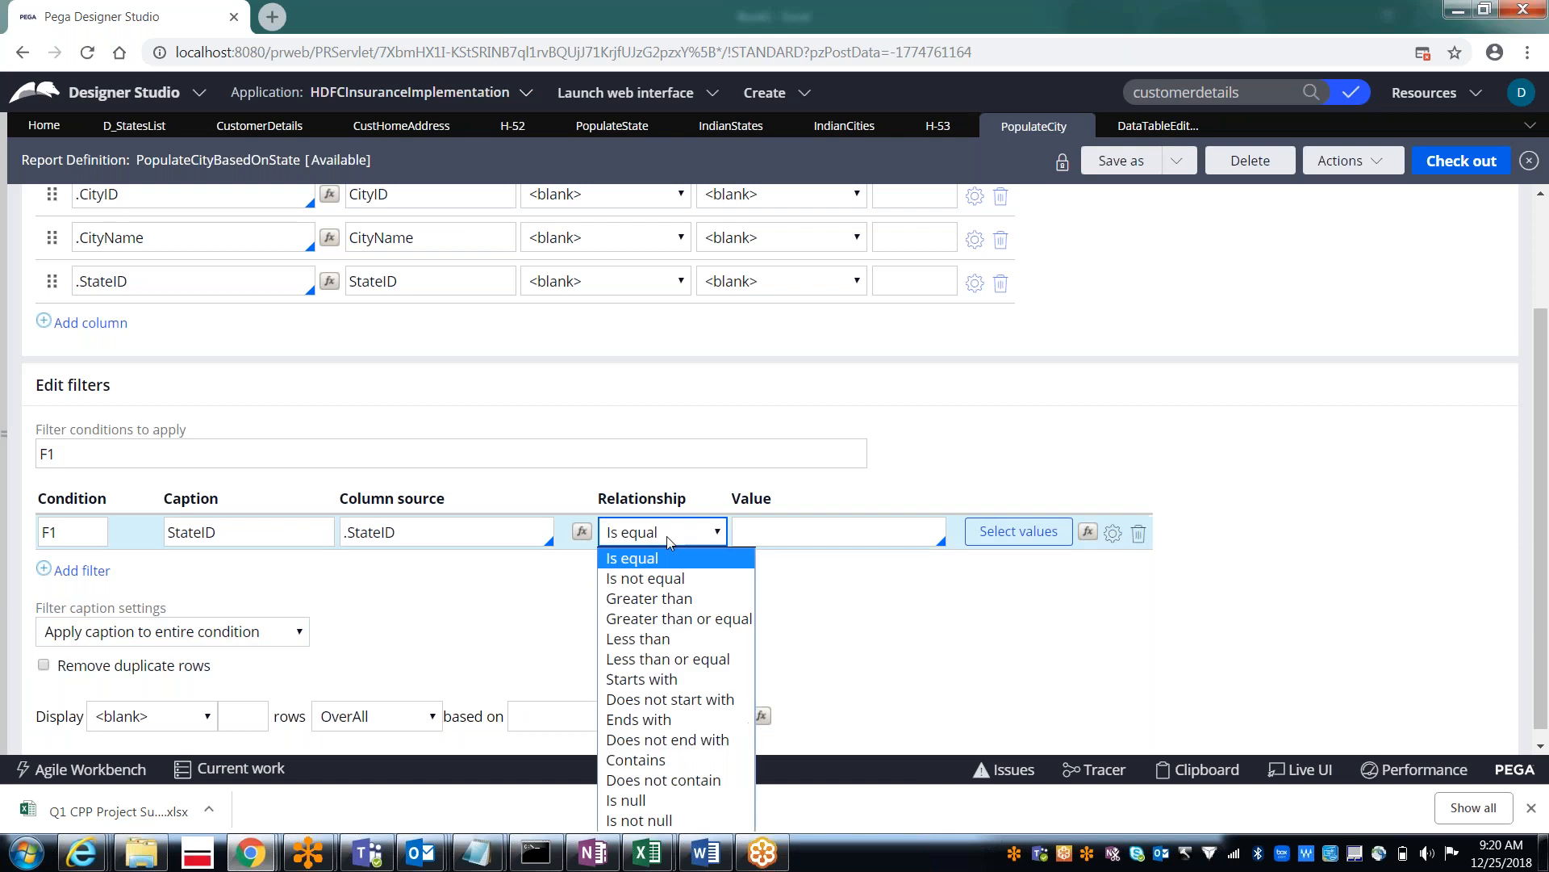
click(645, 569)
click(762, 526)
text(param)
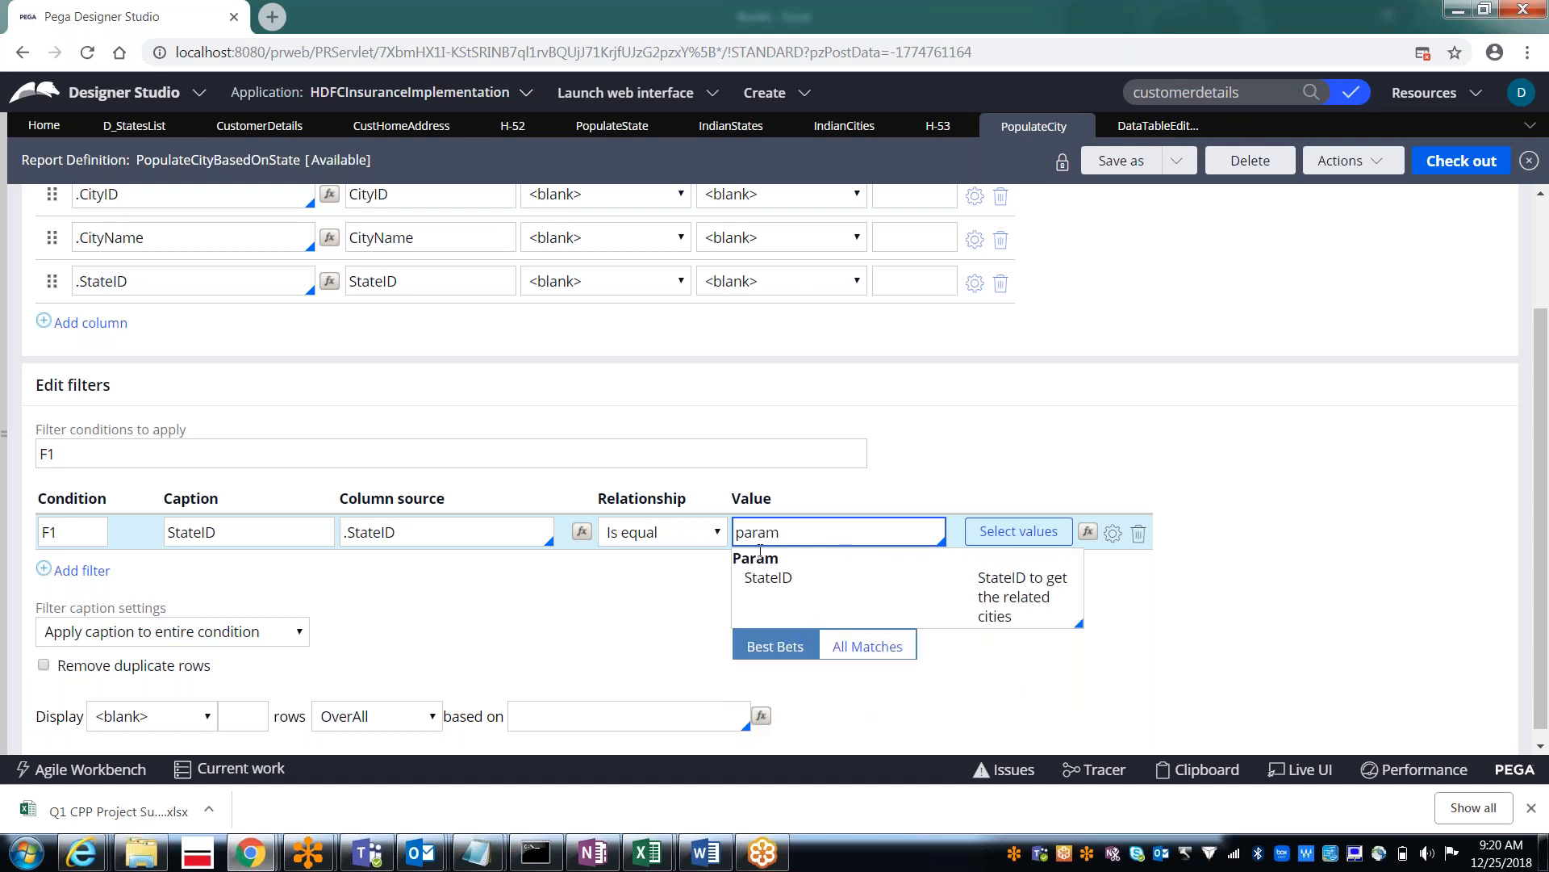
click(769, 578)
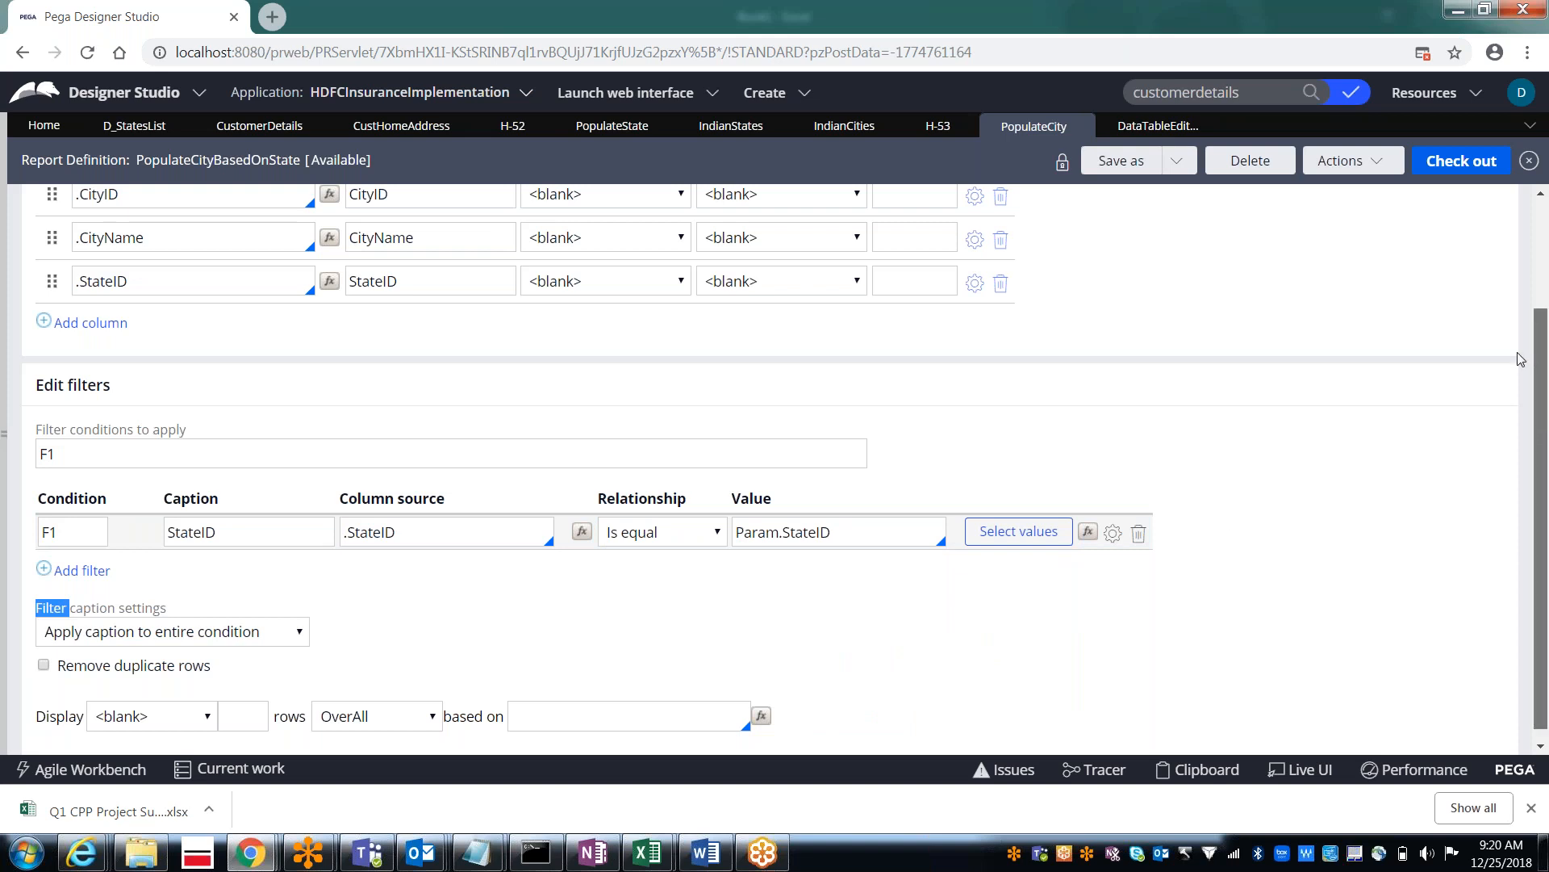
Step: Recheck the StateID parameter against filter F1's value and try to save the report definition, dismissing the browser's Save As dialog
scroll(1520, 359, up, 3)
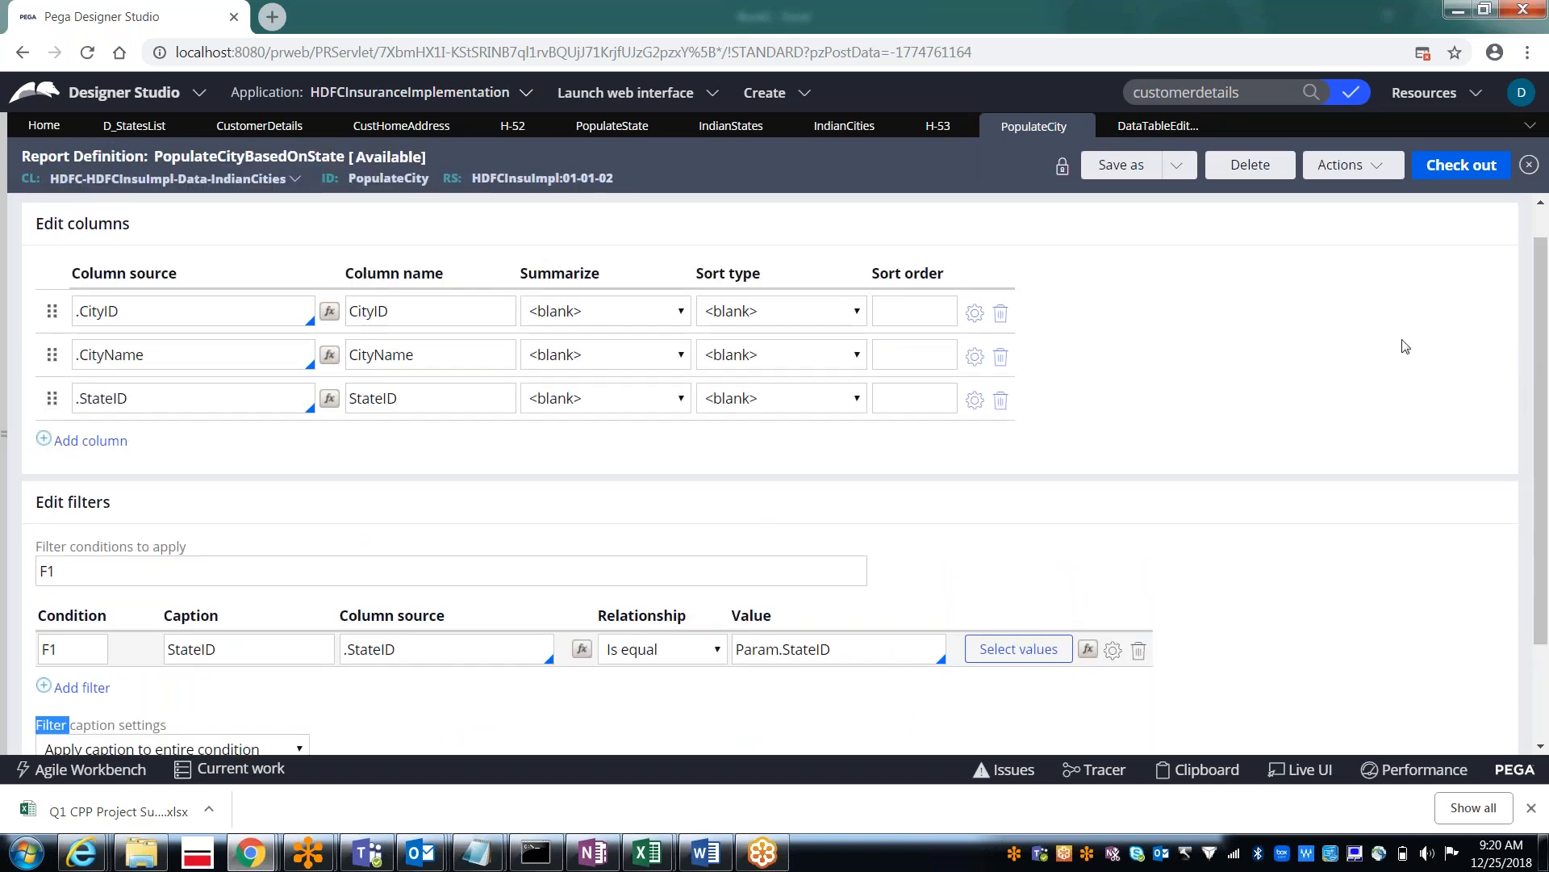
scroll(1540, 345, up, 1)
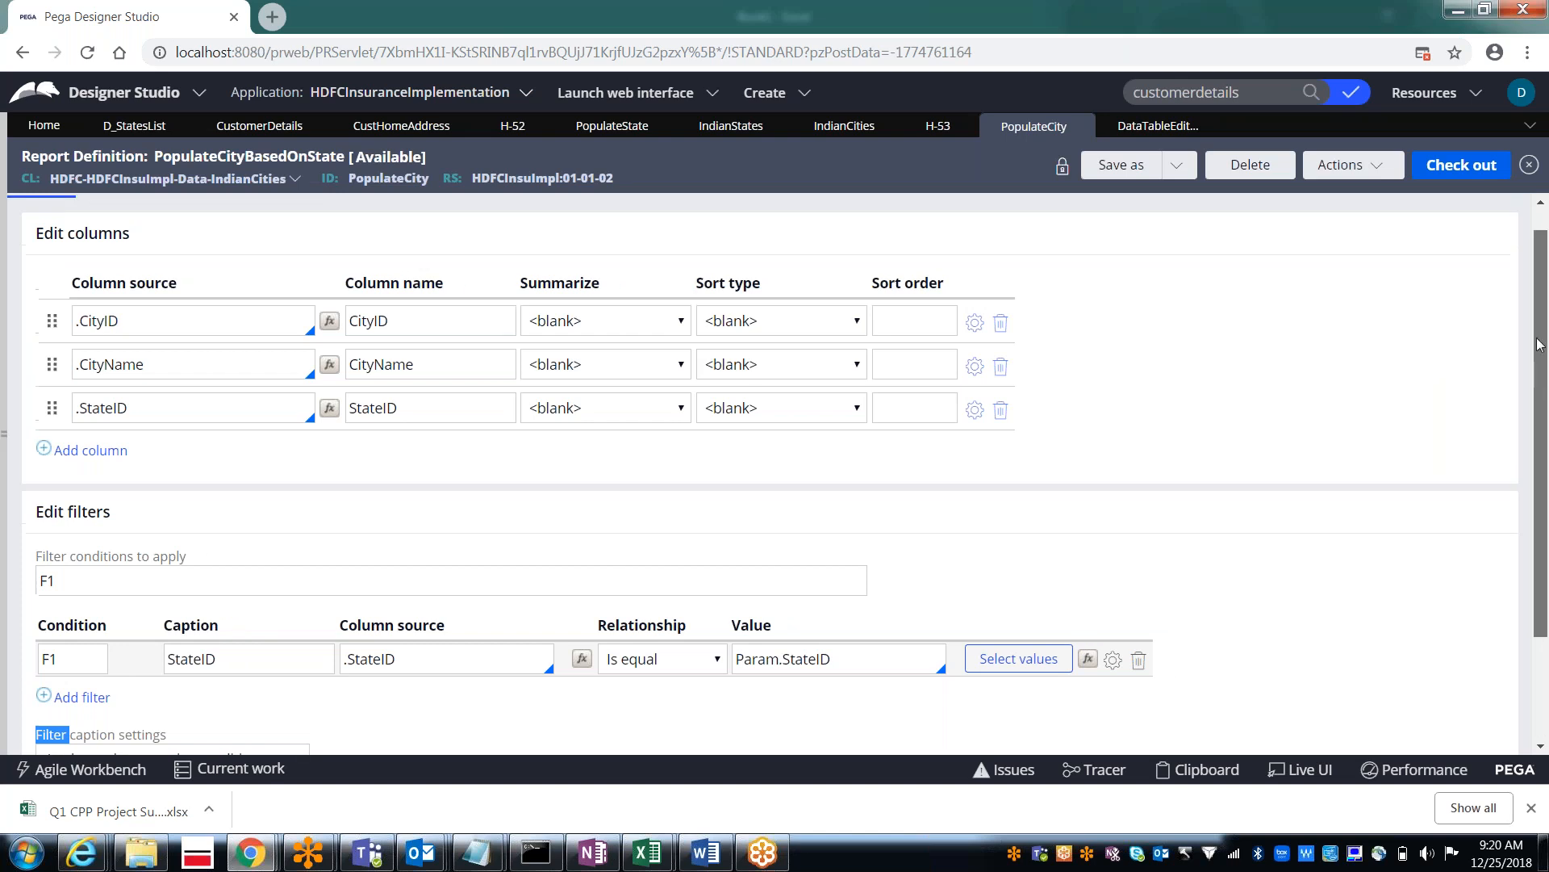
scroll(1540, 345, up, 1)
click(417, 217)
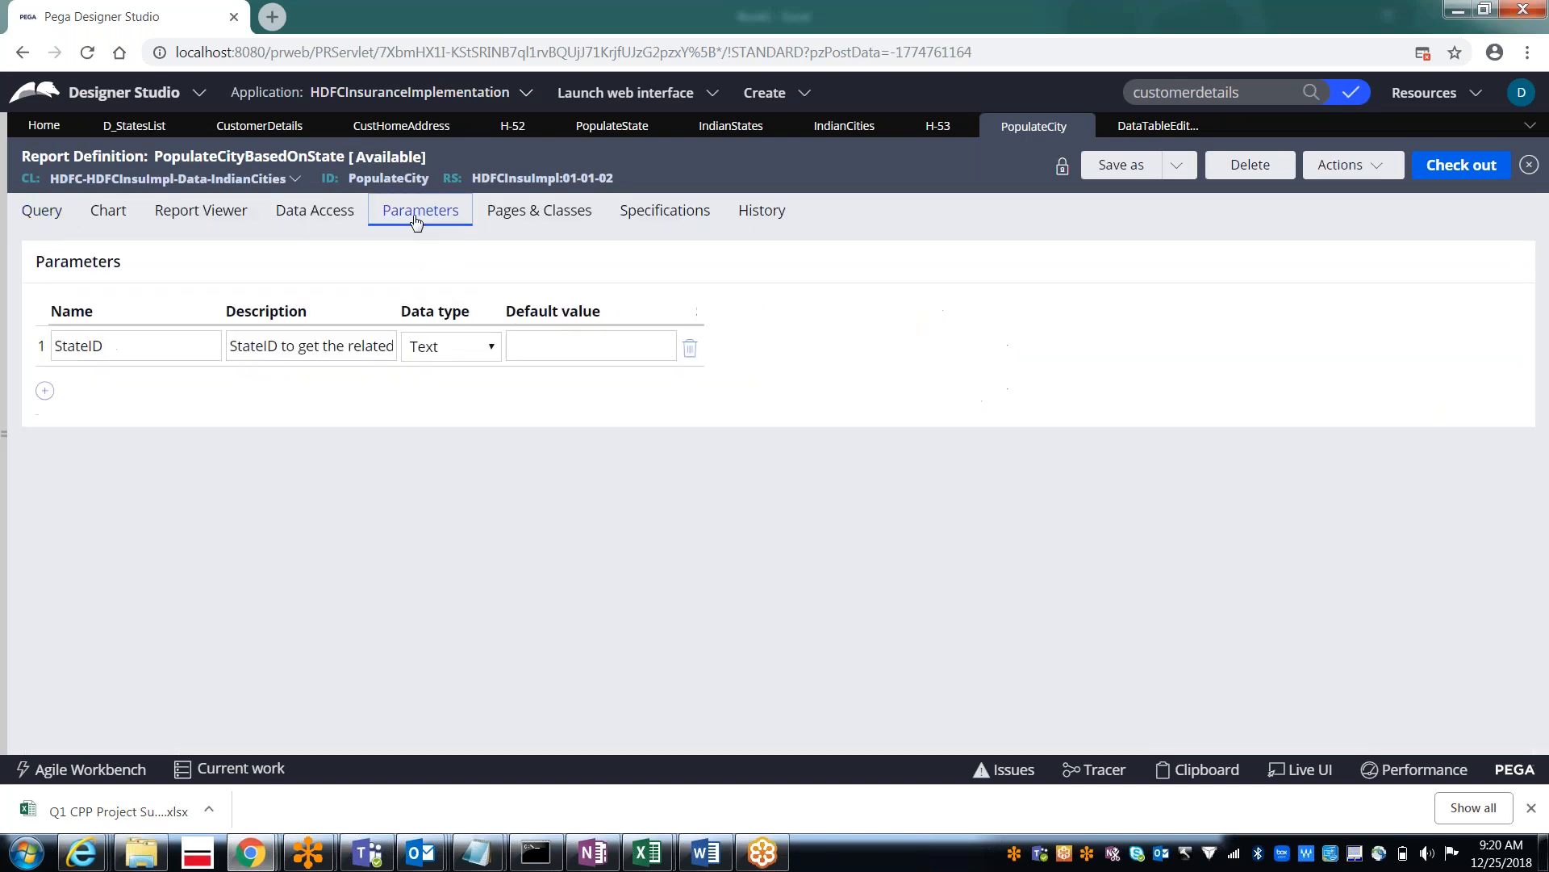
click(42, 216)
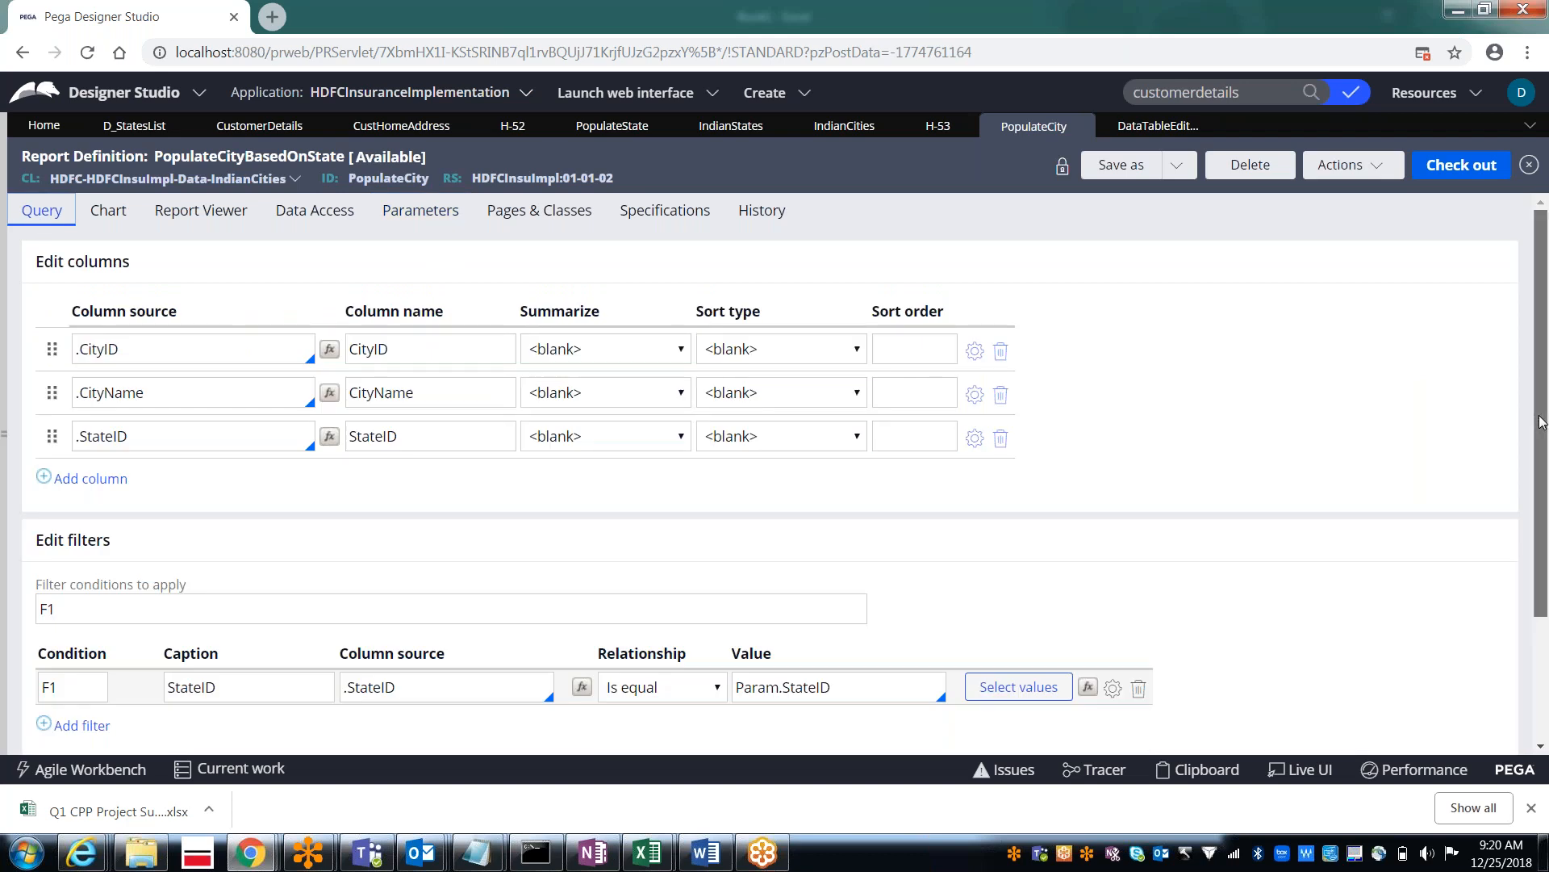
scroll(1538, 434, down, 3)
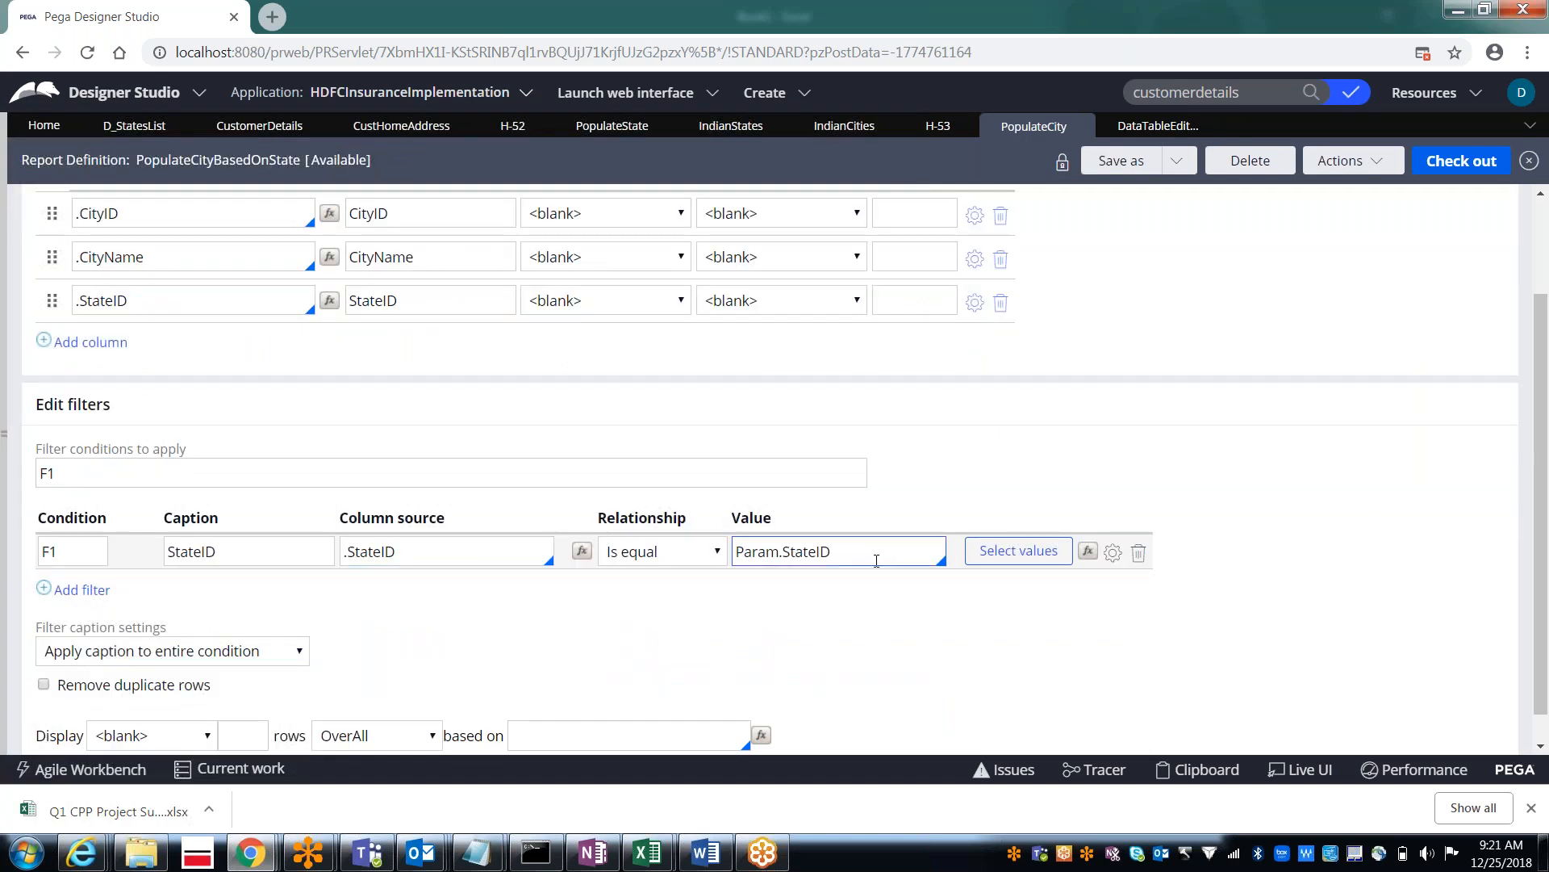
key(ctrl+s)
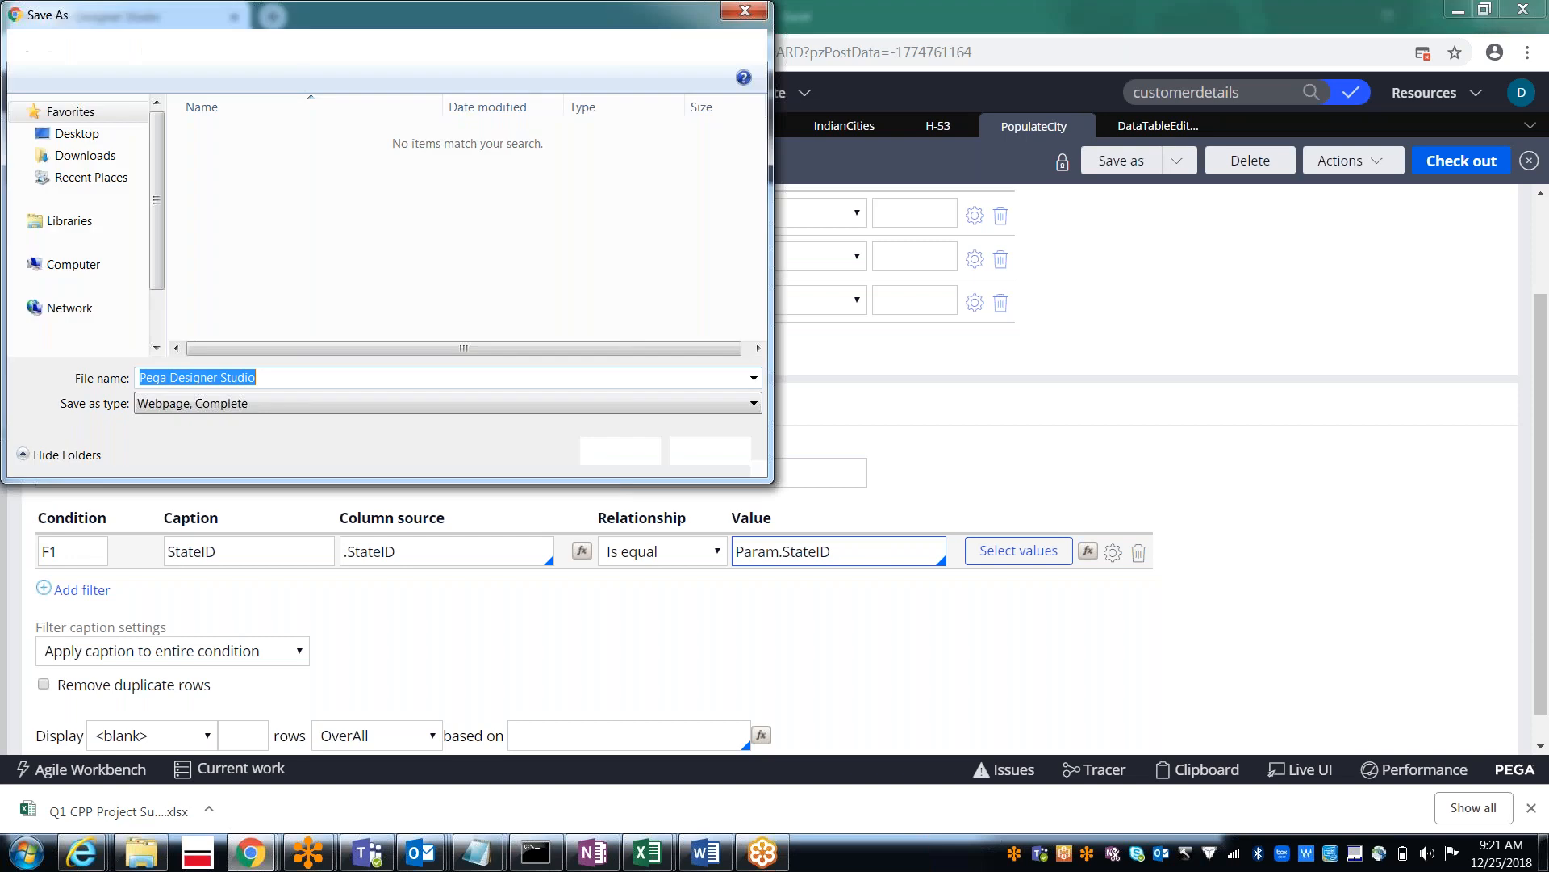
click(720, 452)
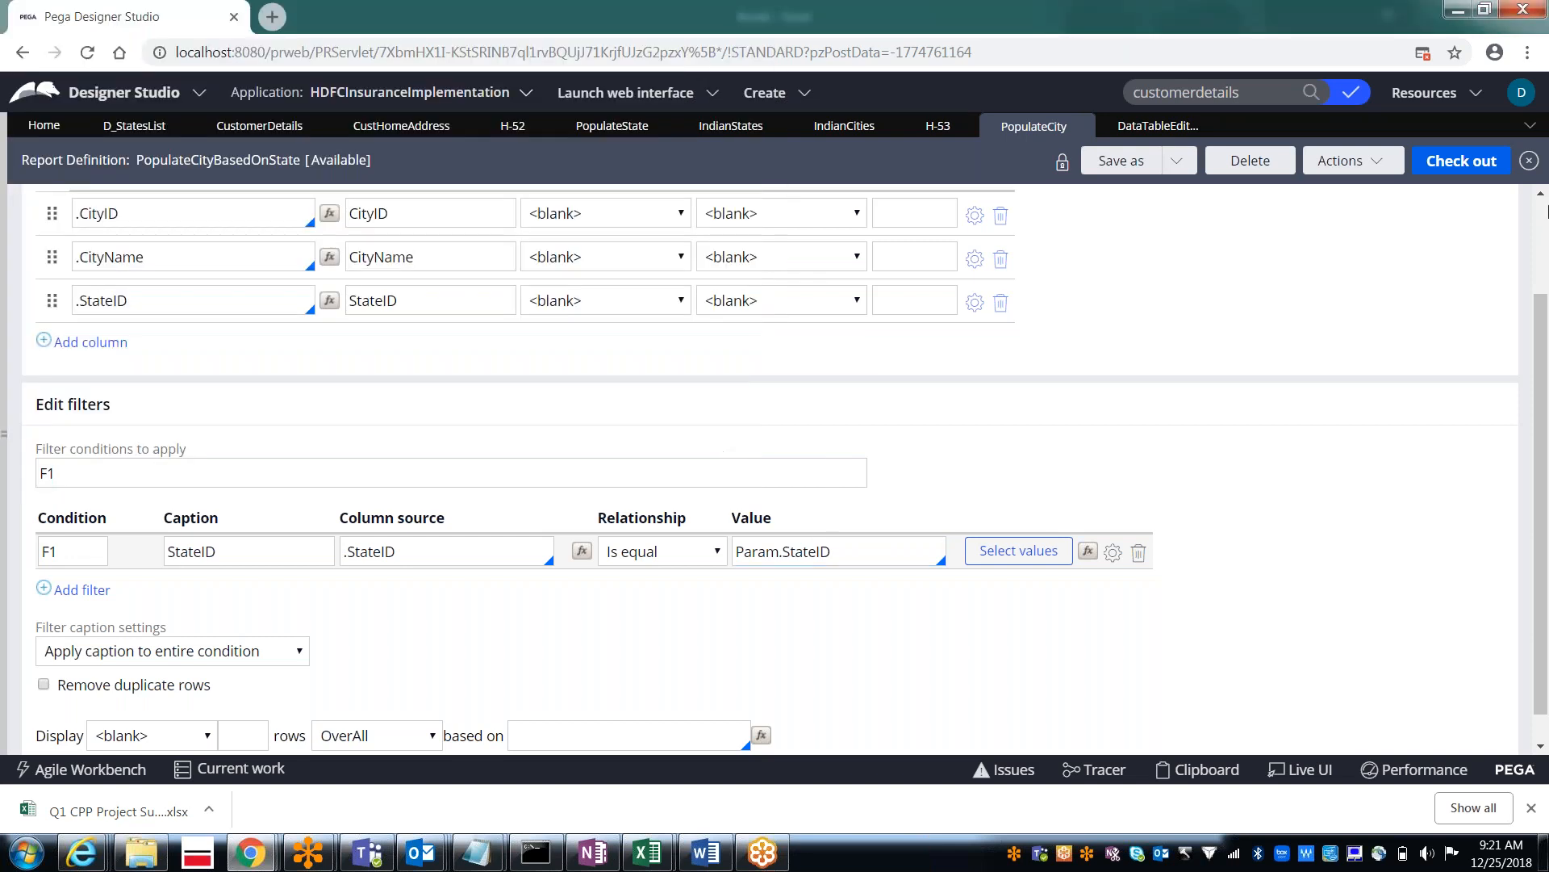
Step: Check out the PopulateCityBasedOnState report definition for editing
click(1449, 163)
click(1451, 170)
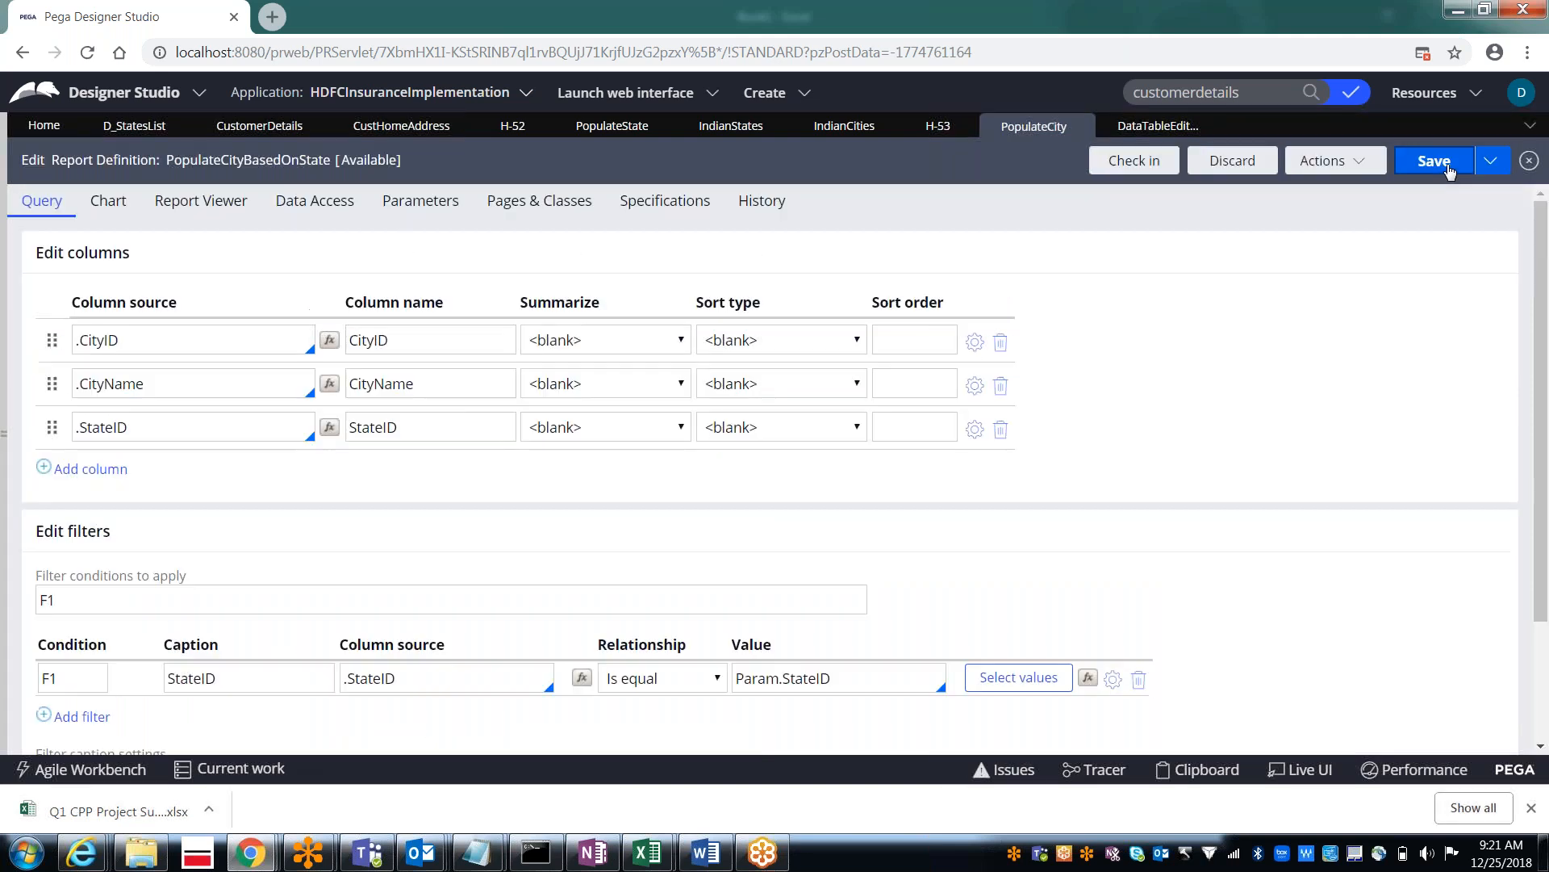
Step: Open Notepad beside the report definition and start a query with "select CityID, CityName, StateID from"
key(super+r)
text(notepad)
key(Return)
text(select)
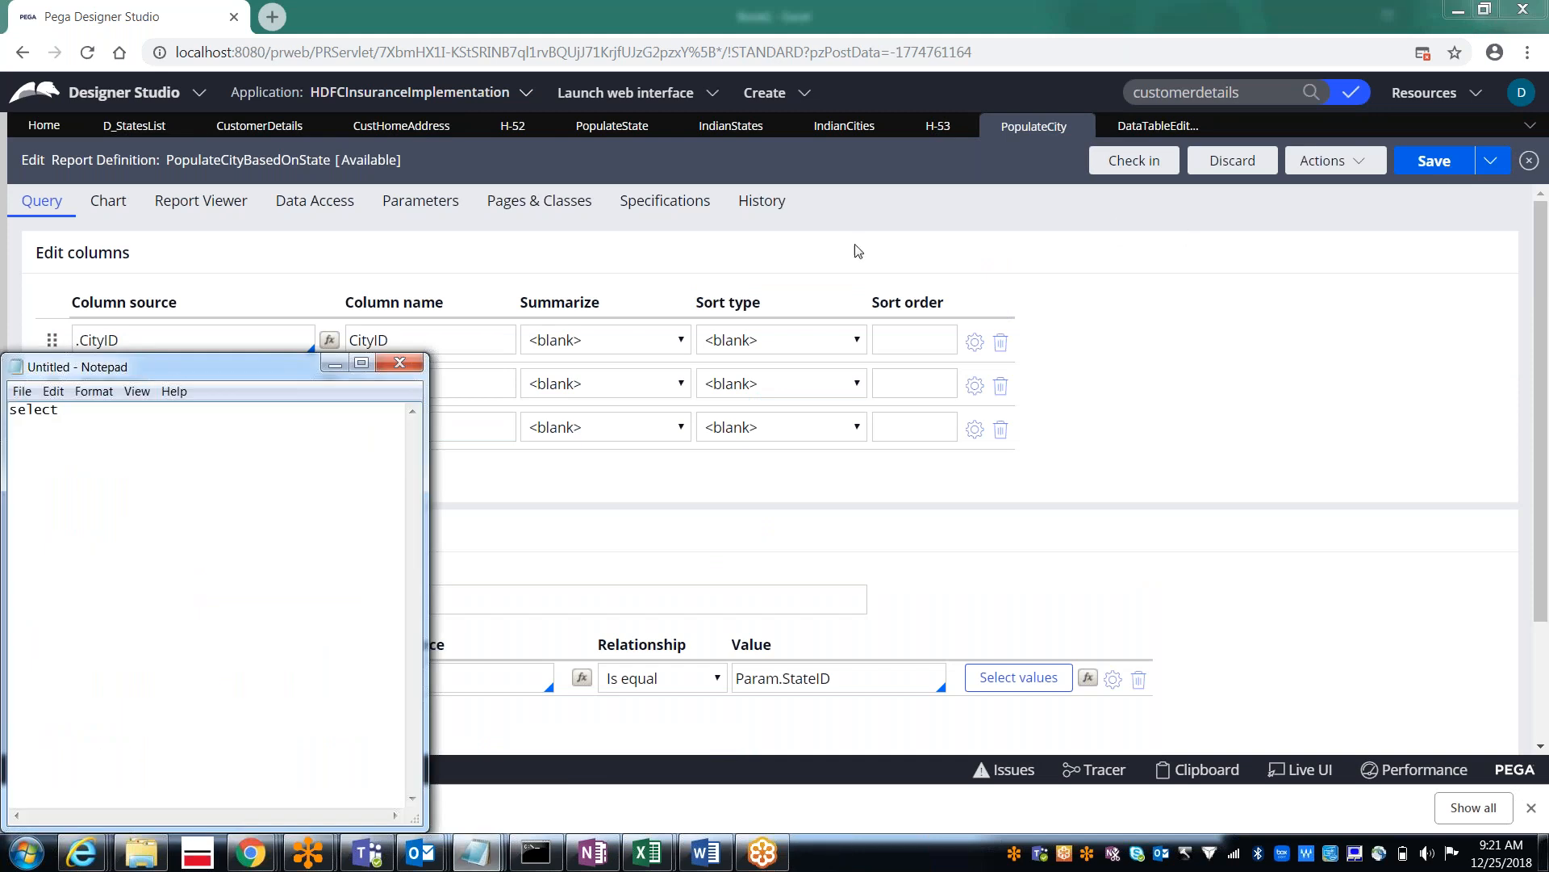
drag(236, 372, 789, 259)
text(C)
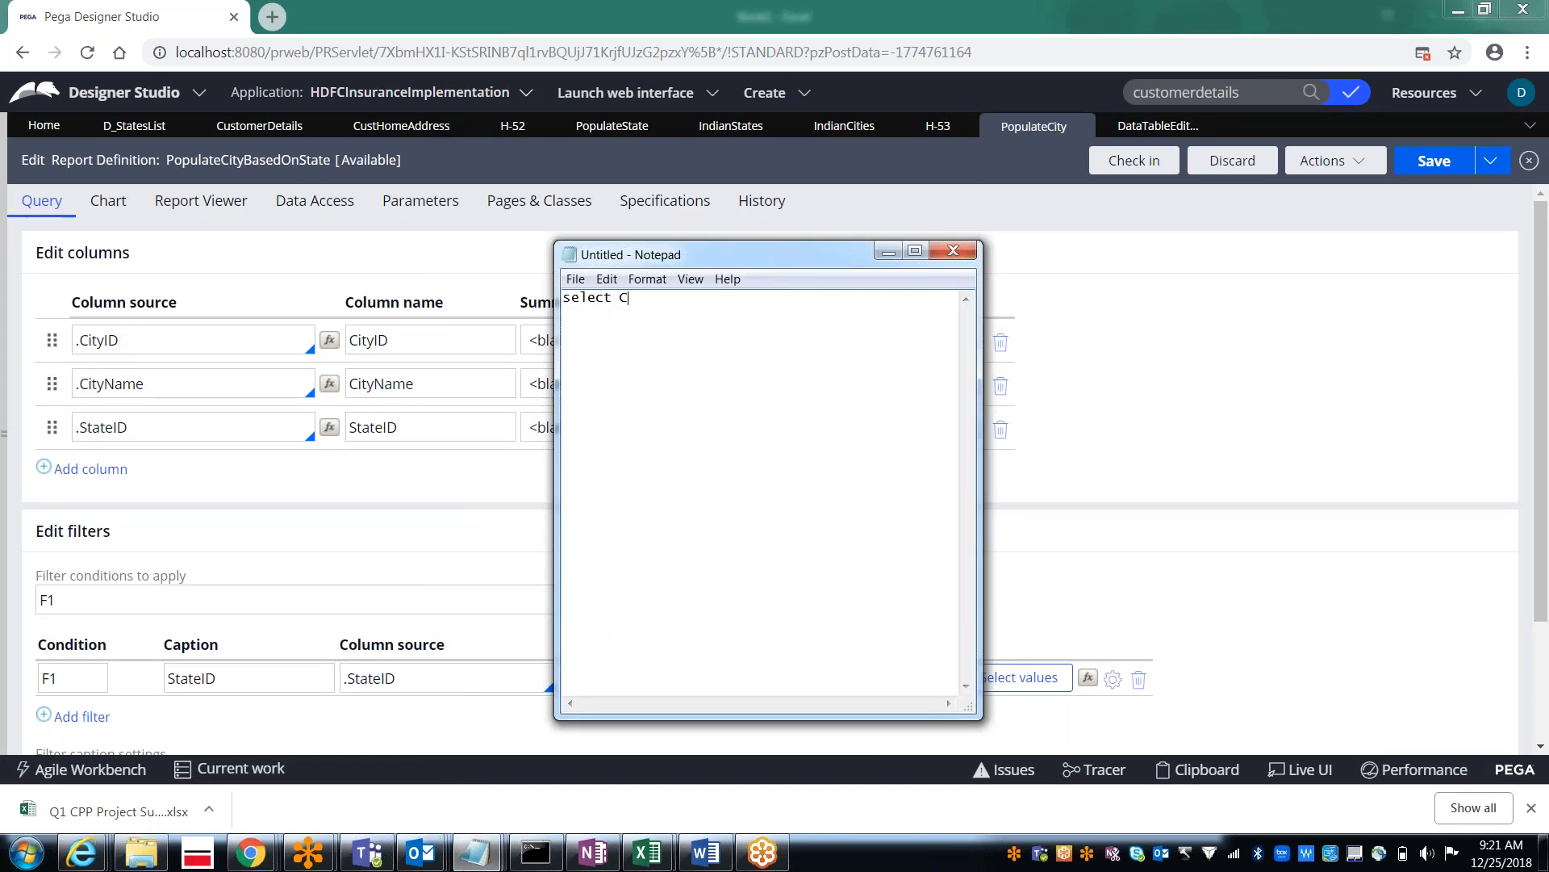
text(ityID, CityName, StateID from)
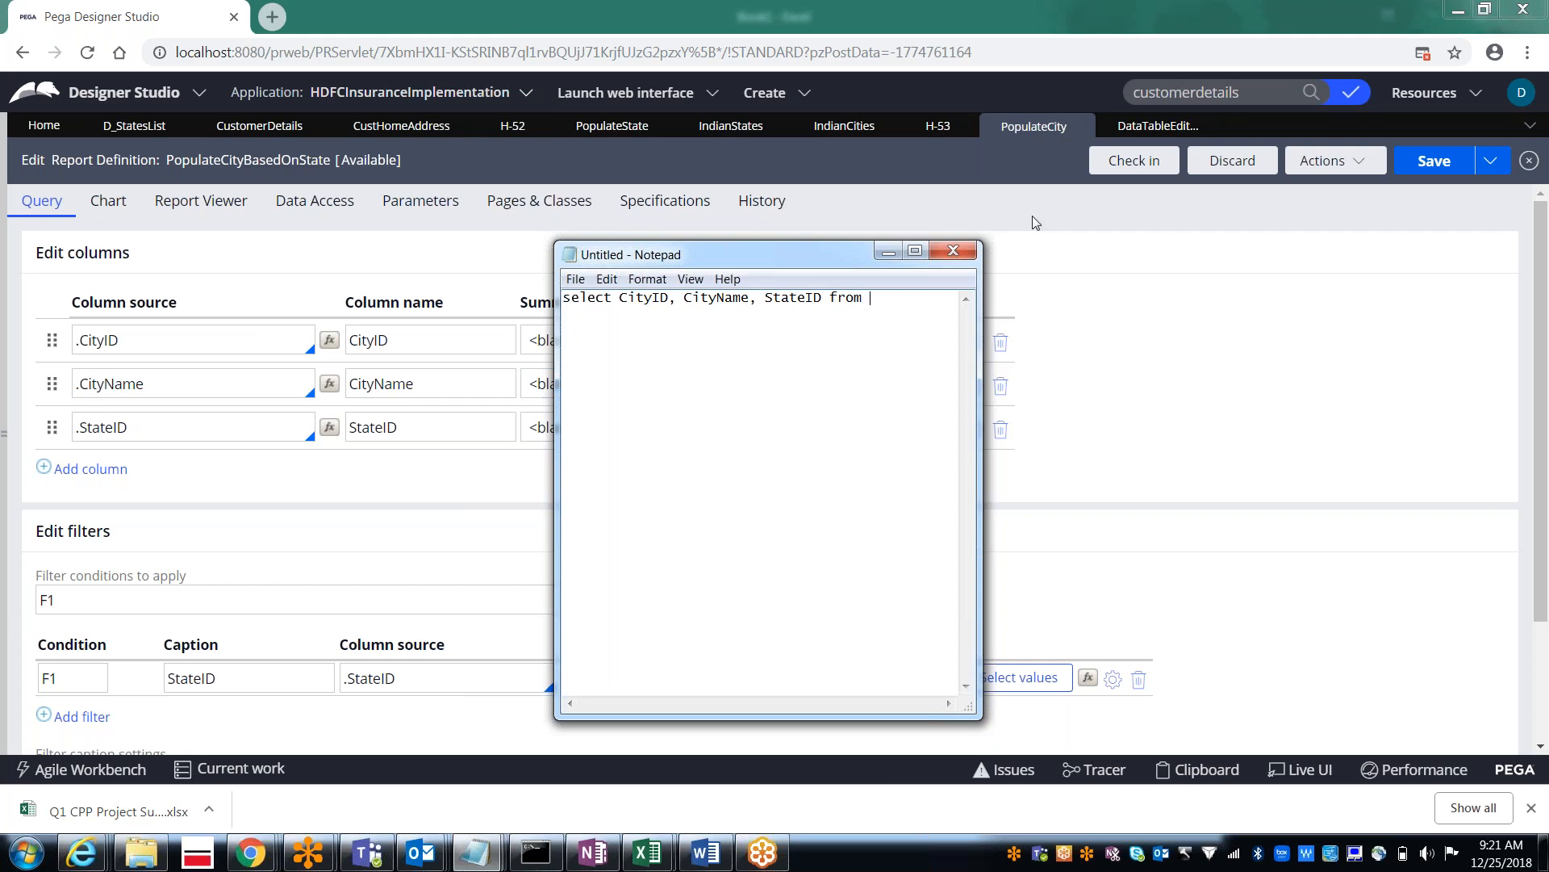
Step: Complete the query's from clause in Notepad with the table name IndianCities
click(1542, 318)
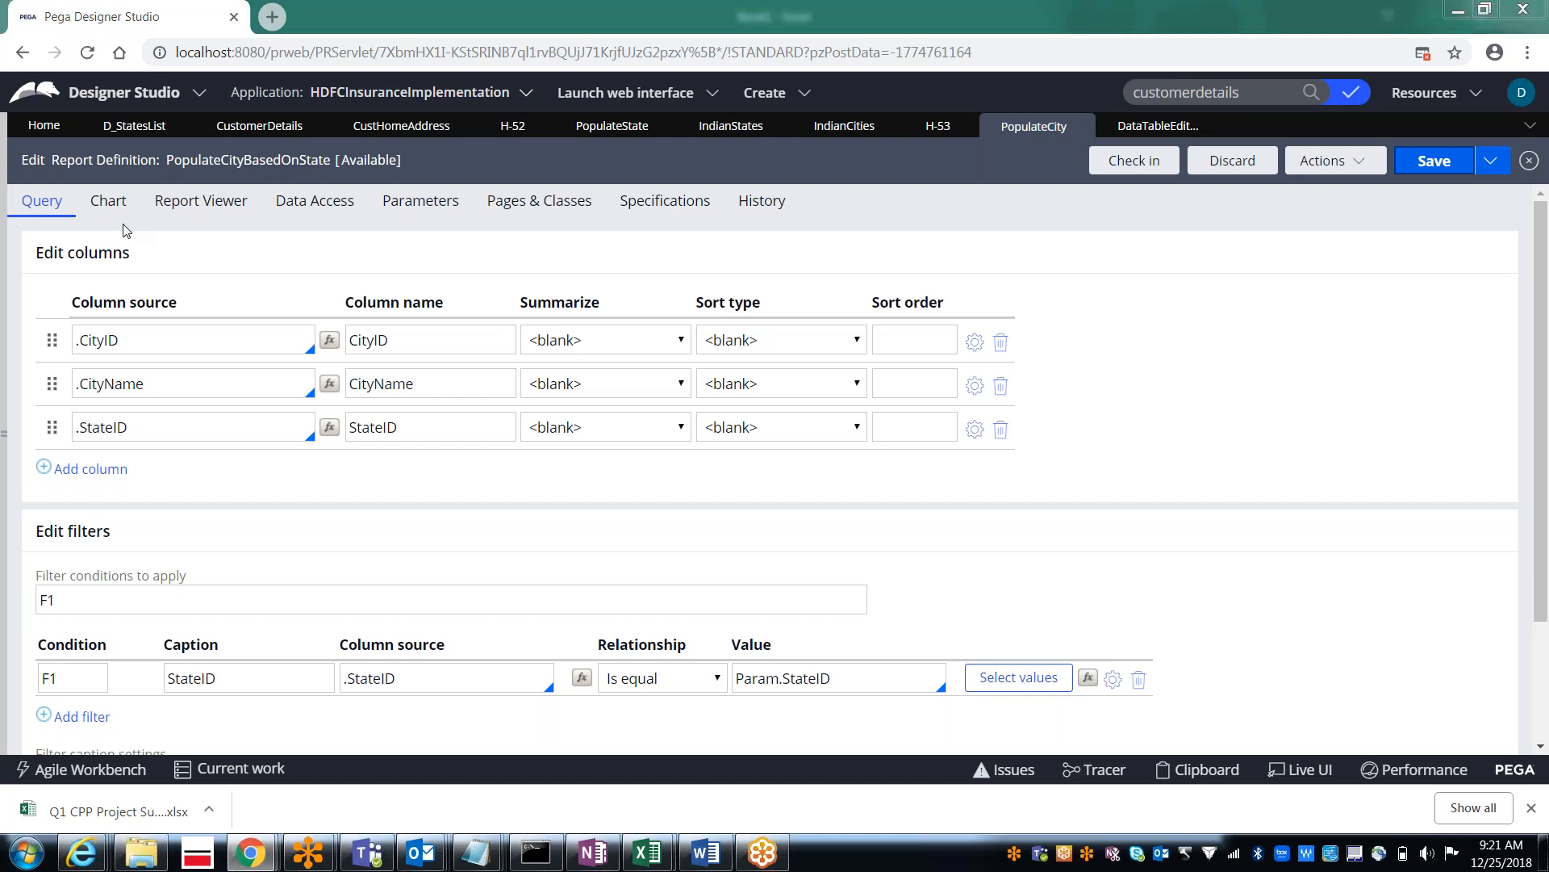
key(alt+Tab)
key(BackSpace)
key(BackSpace)
key(BackSpace)
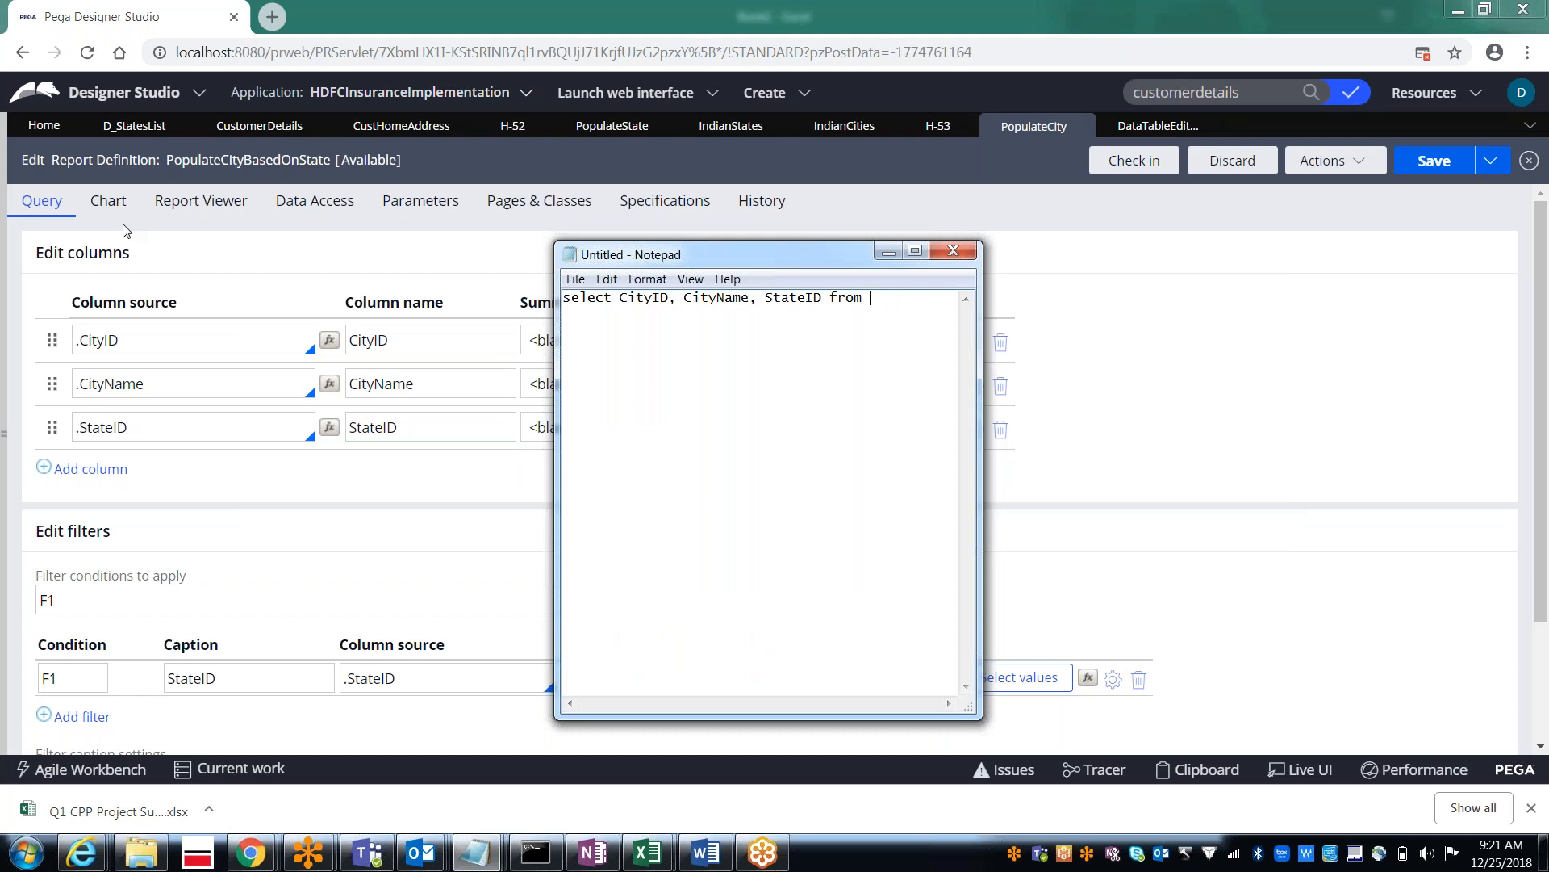
text(IndianCito)
key(BackSpace)
text(ies)
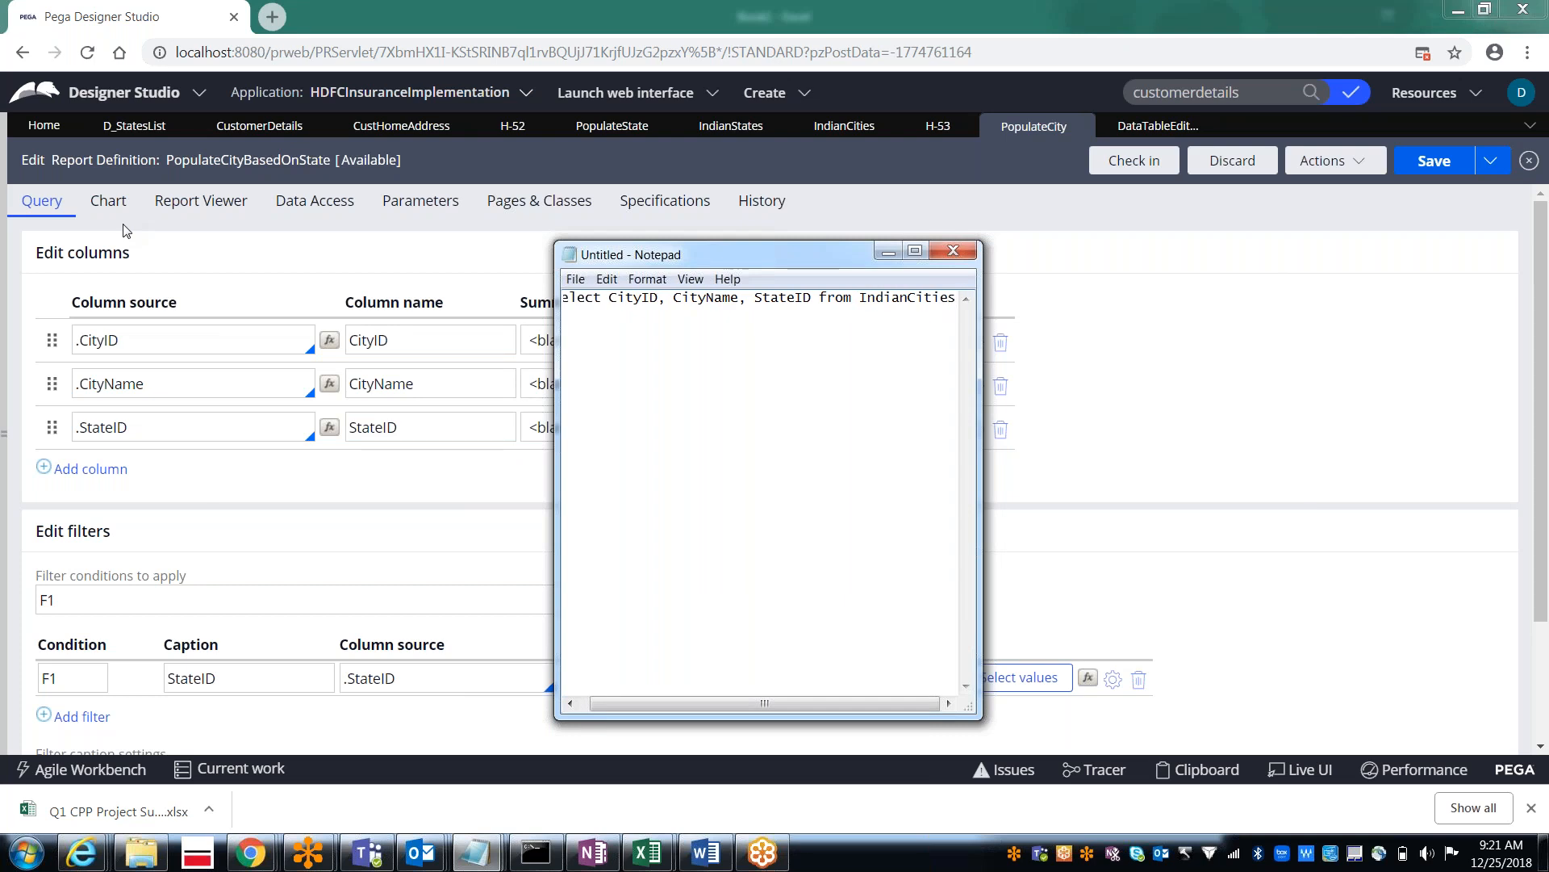
Step: Add a second query line "where StateID=Param.StateID" and widen the Notepad window to fit the text
key(Return)
text(wher)
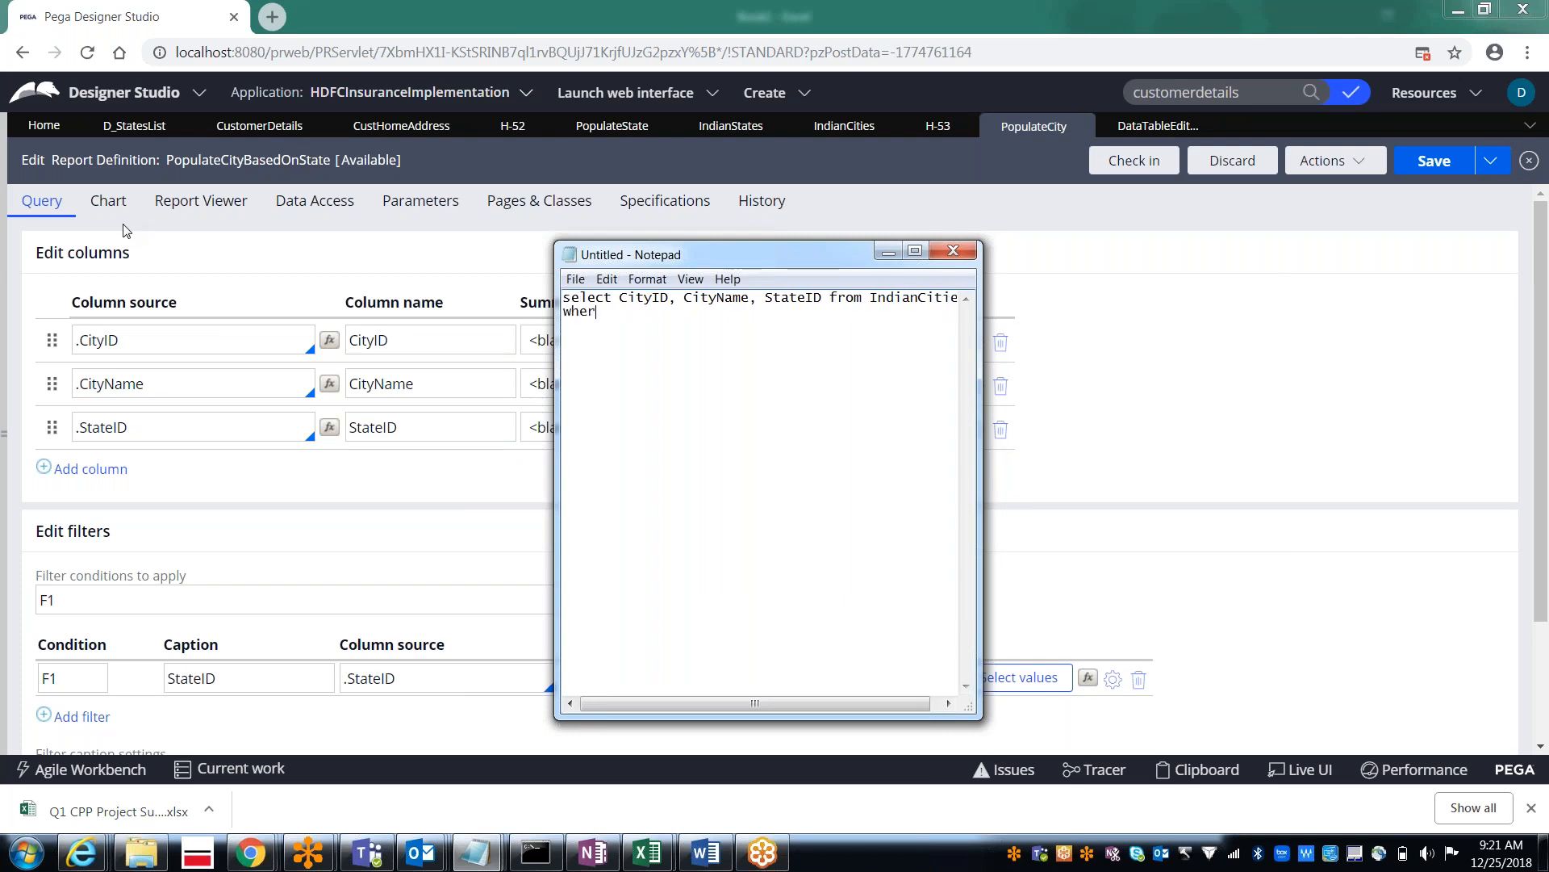
text(e StateID=Param.StateID)
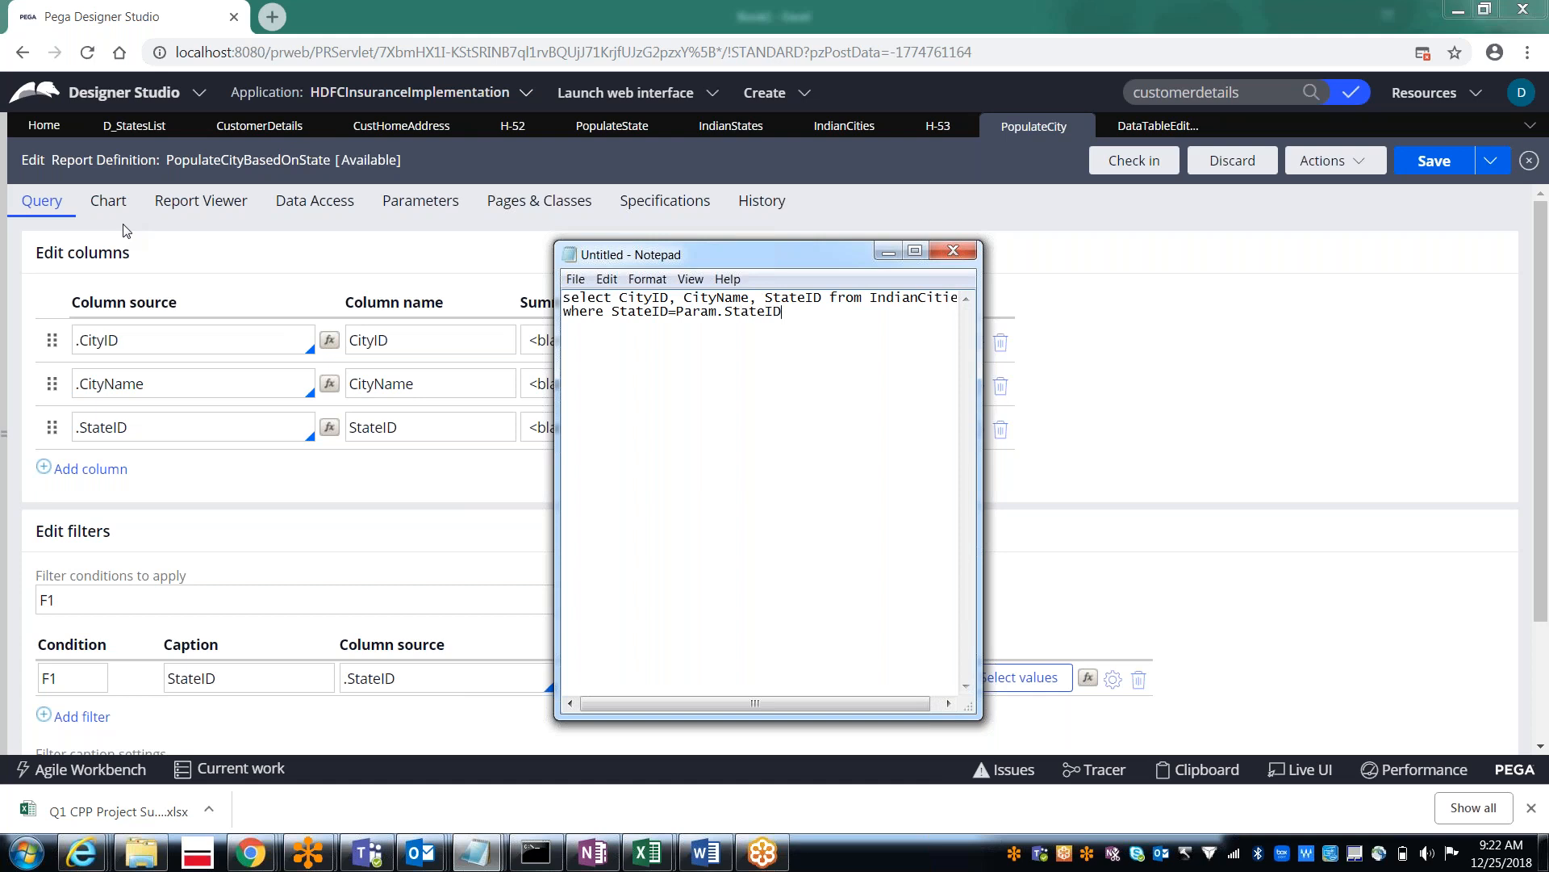
drag(981, 436, 1117, 436)
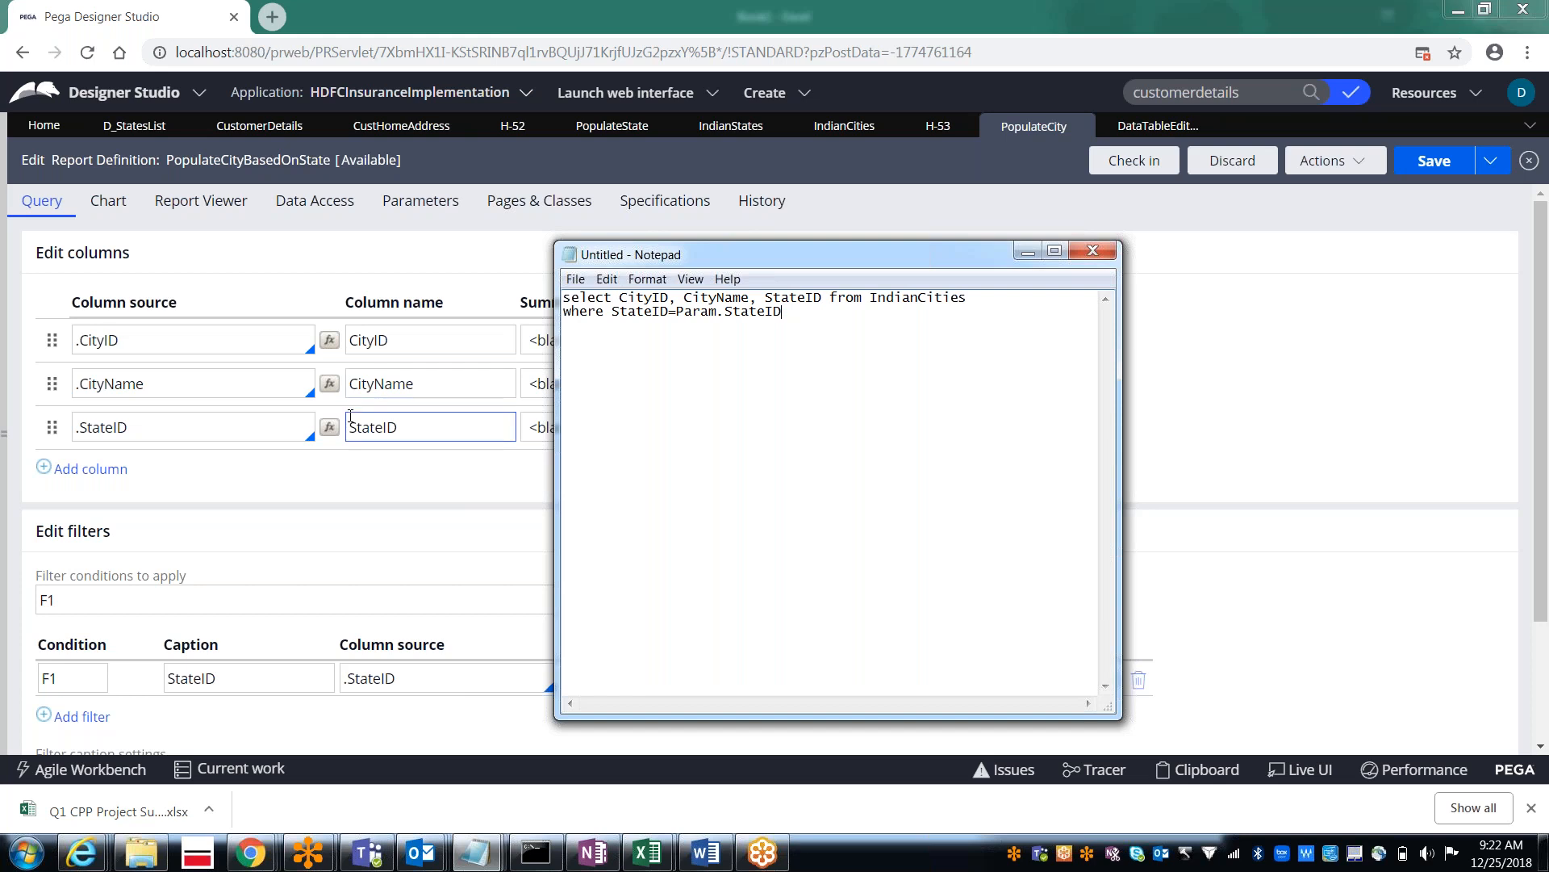
Step: Compare the Notepad query with the report's columns, filter F1 and StateID parameter, ending on the query definition
click(1027, 251)
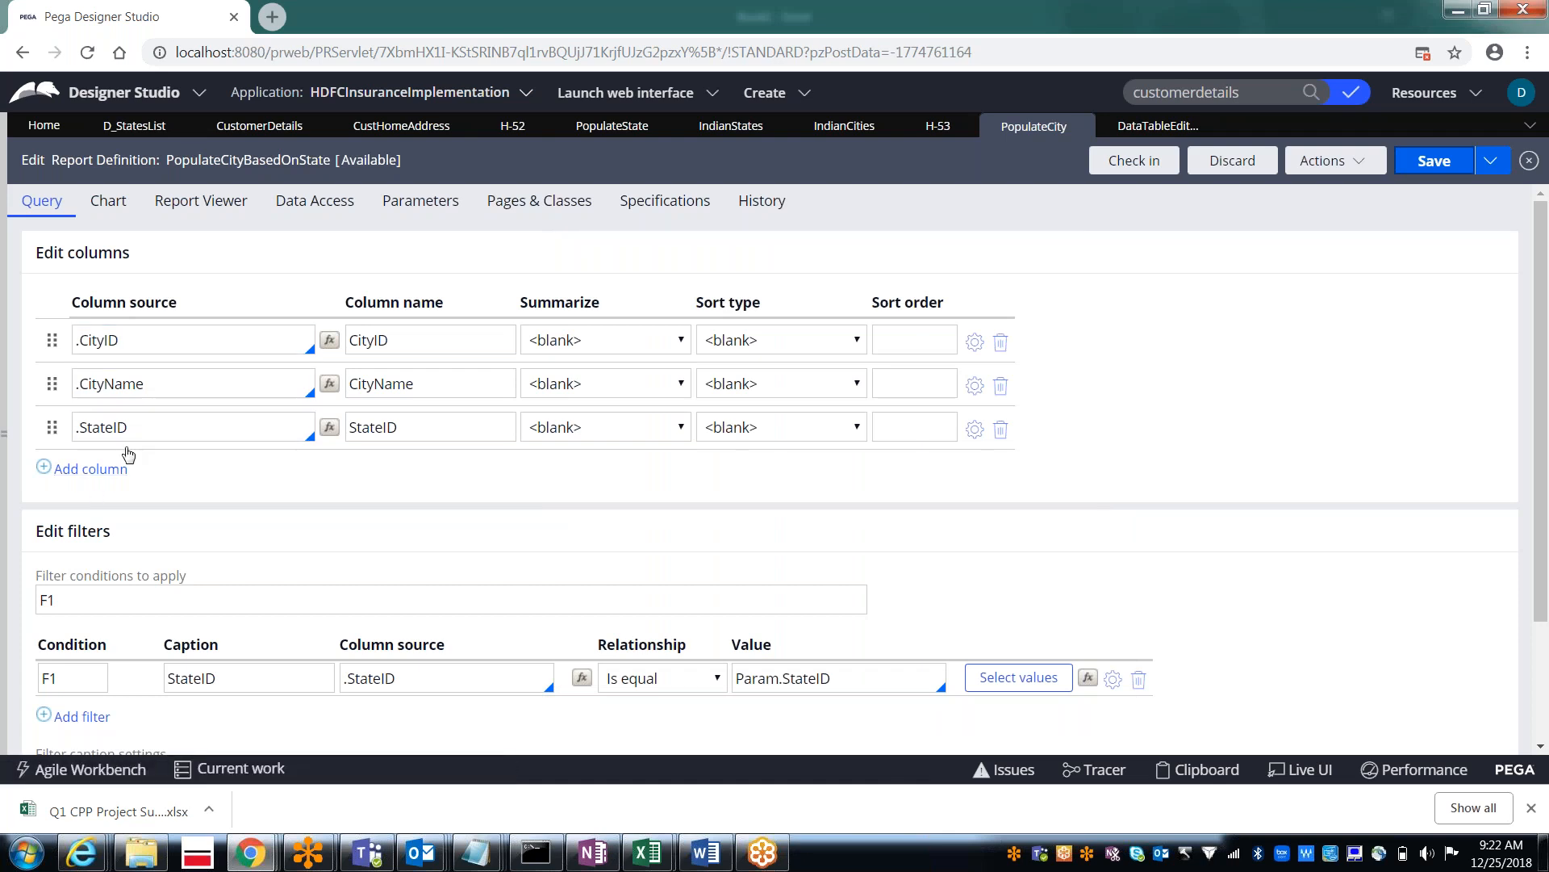
click(404, 679)
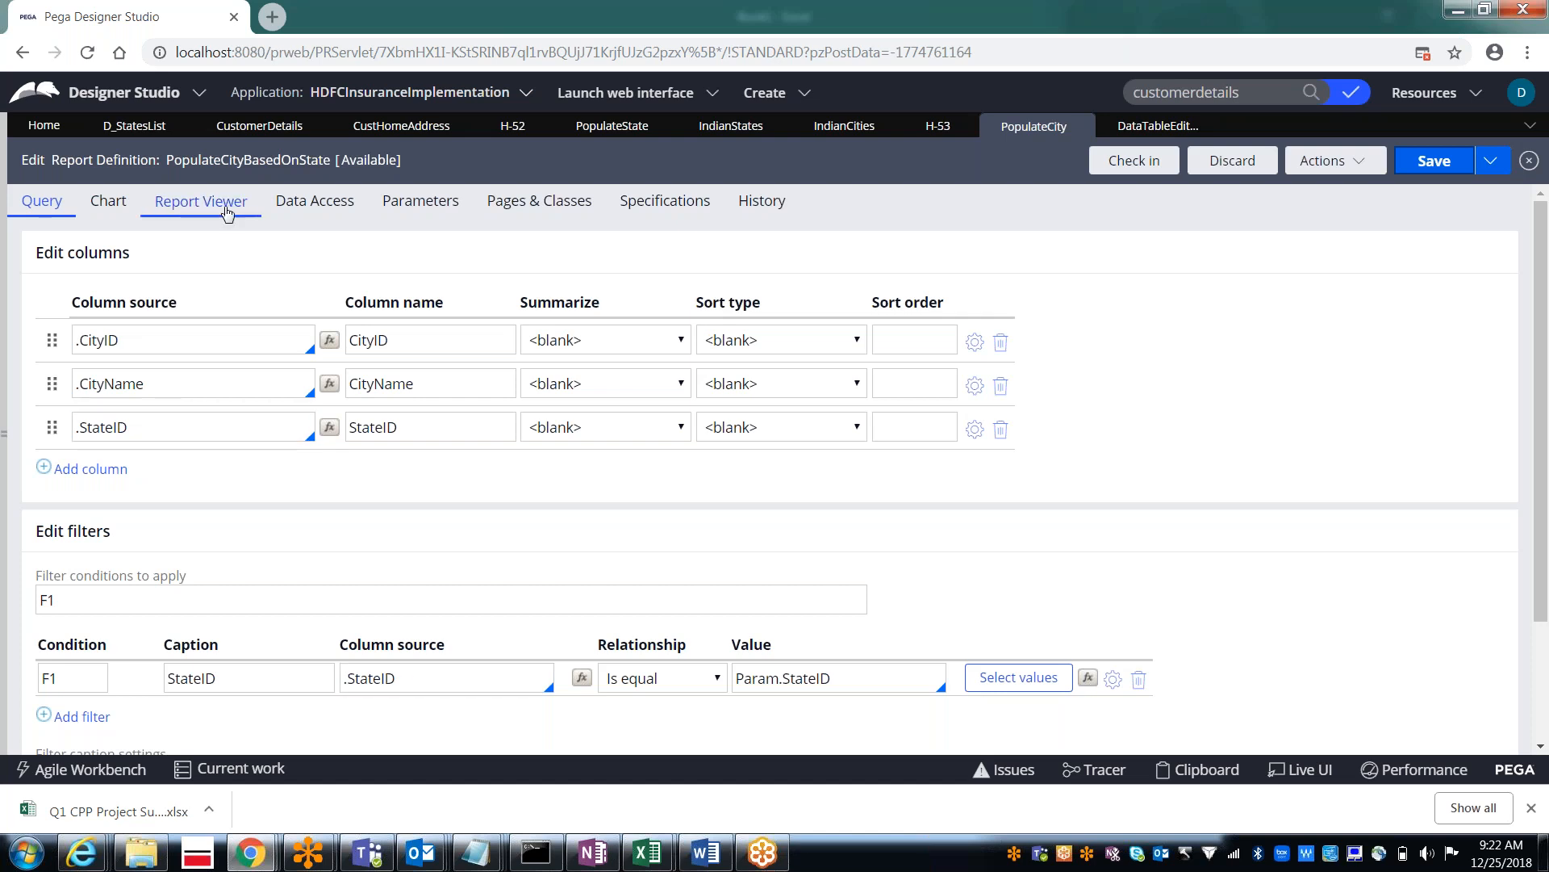
click(435, 215)
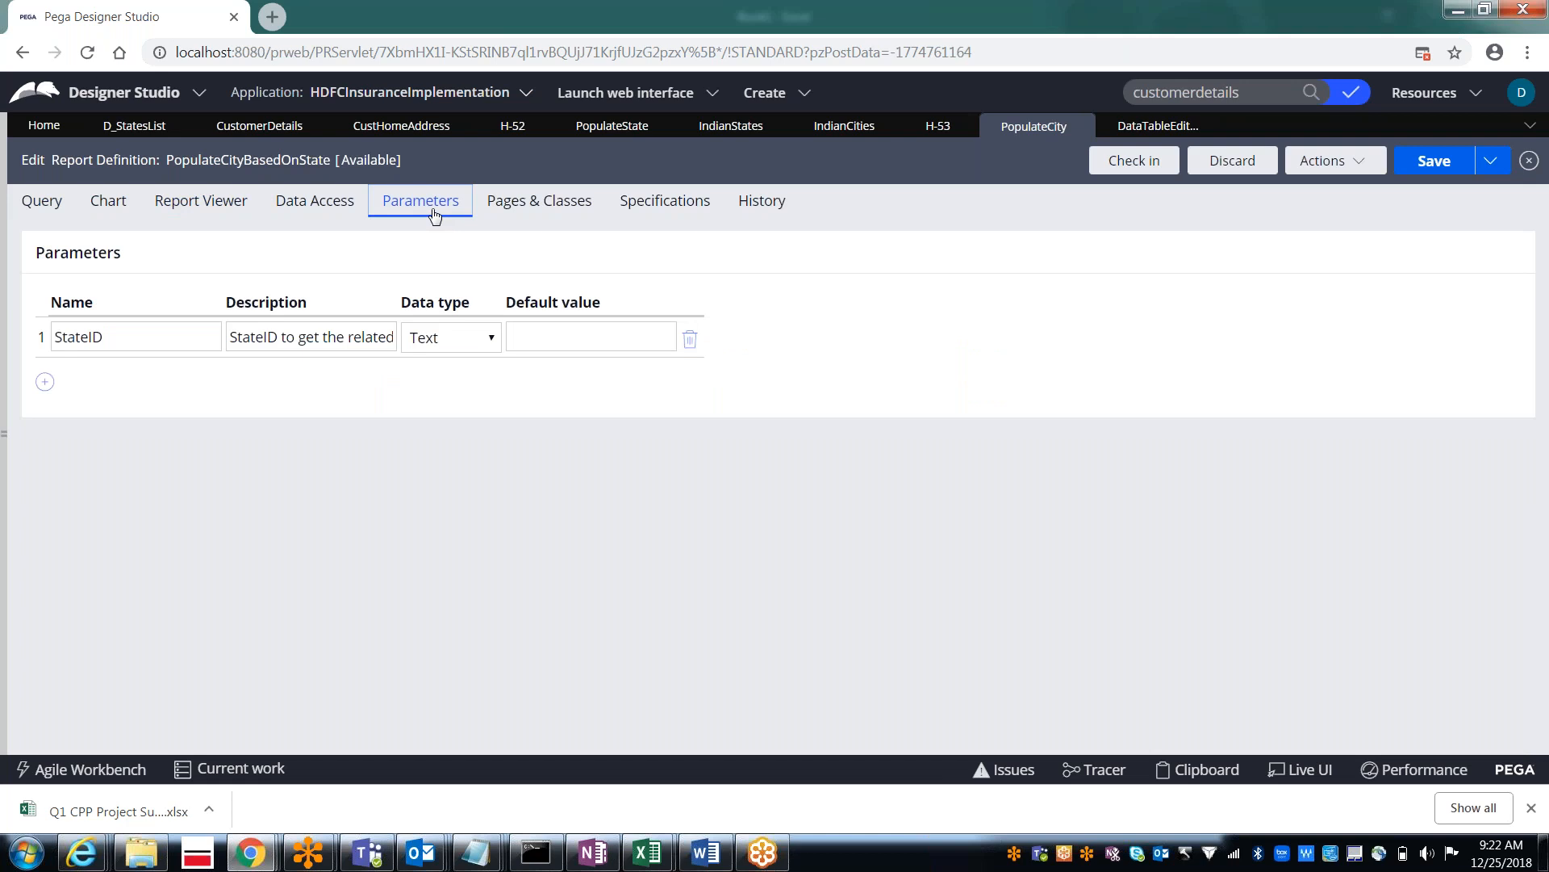
key(alt+Tab)
key(alt+Tab)
key(alt+Tab)
key(alt+Tab)
key(alt+Tab)
key(alt+Tab)
key(alt+Tab)
key(alt+Tab)
key(alt+Tab)
key(alt+Tab)
key(alt+Tab)
key(alt+Tab)
key(alt+Tab)
key(alt+Tab)
key(alt+Tab)
key(alt+Tab)
key(alt+Tab)
key(alt+Tab)
key(alt+Tab)
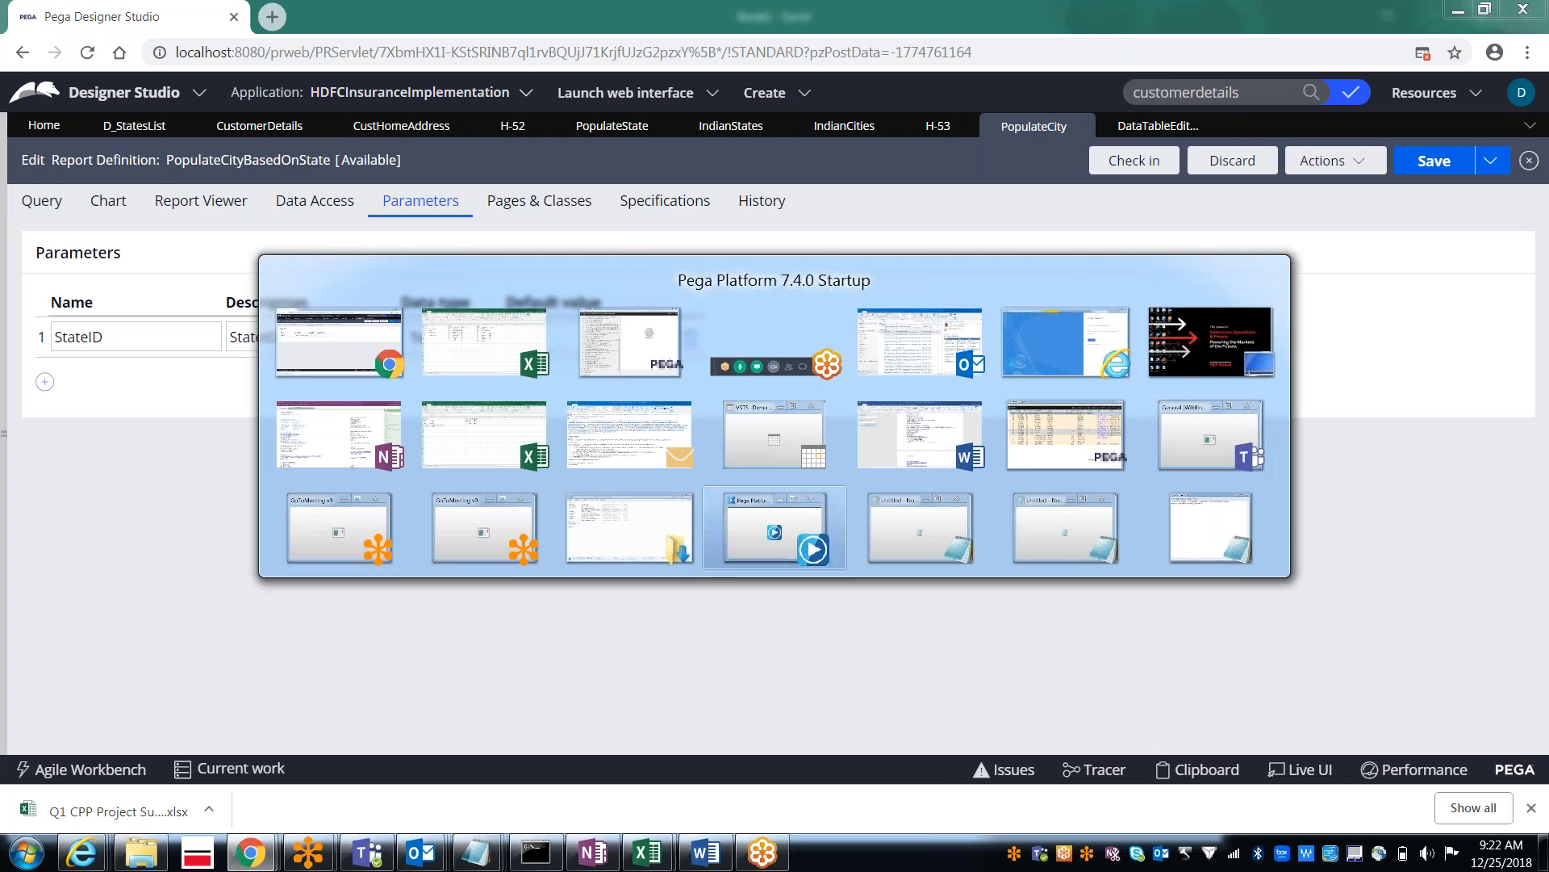
key(alt+Tab)
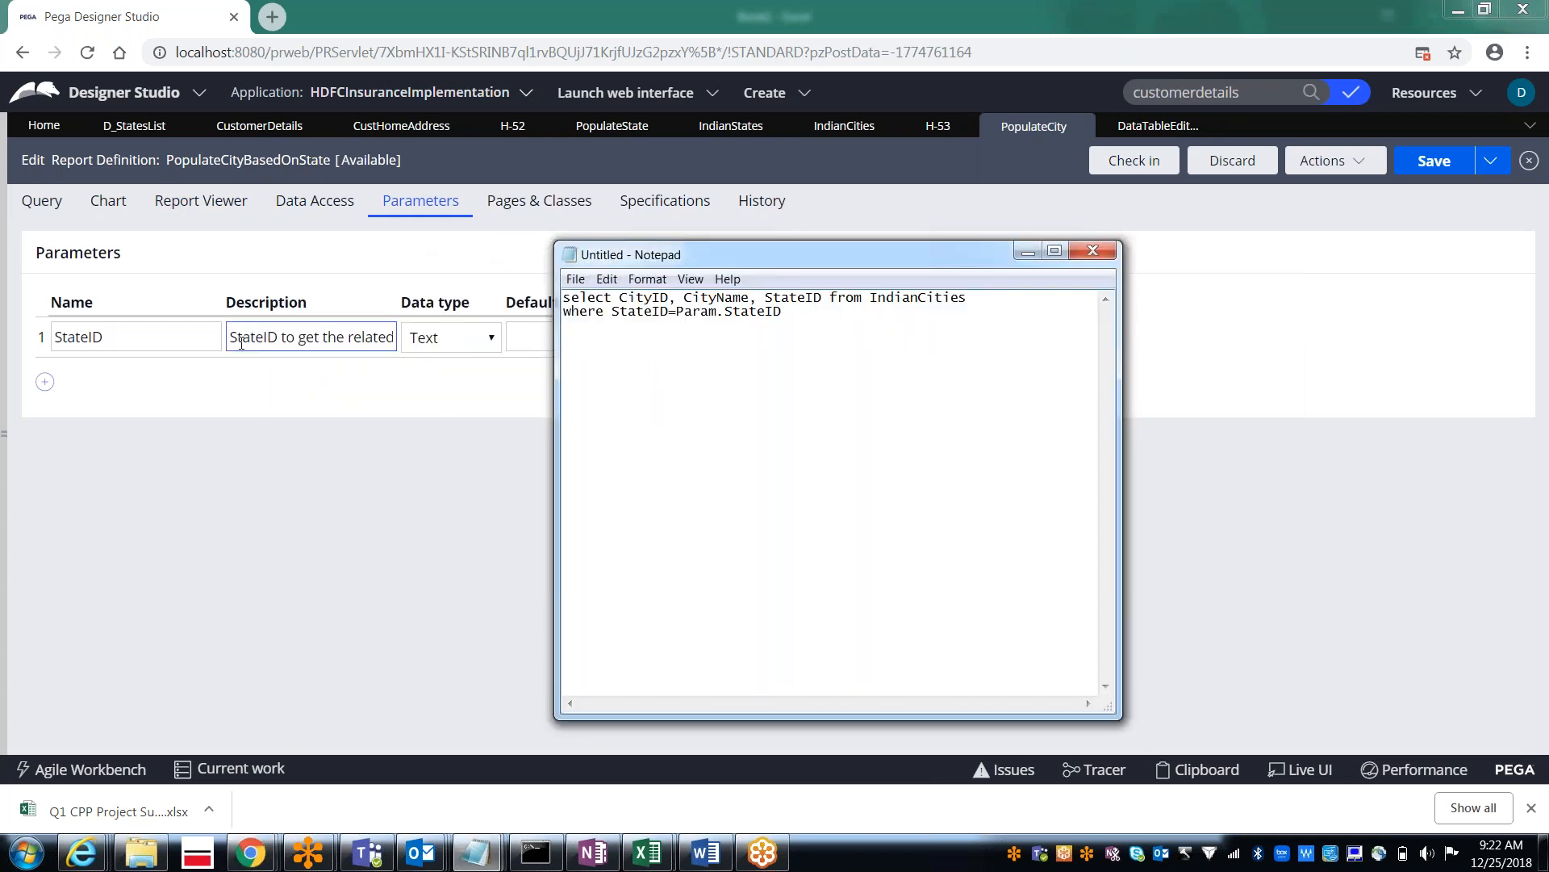
click(42, 202)
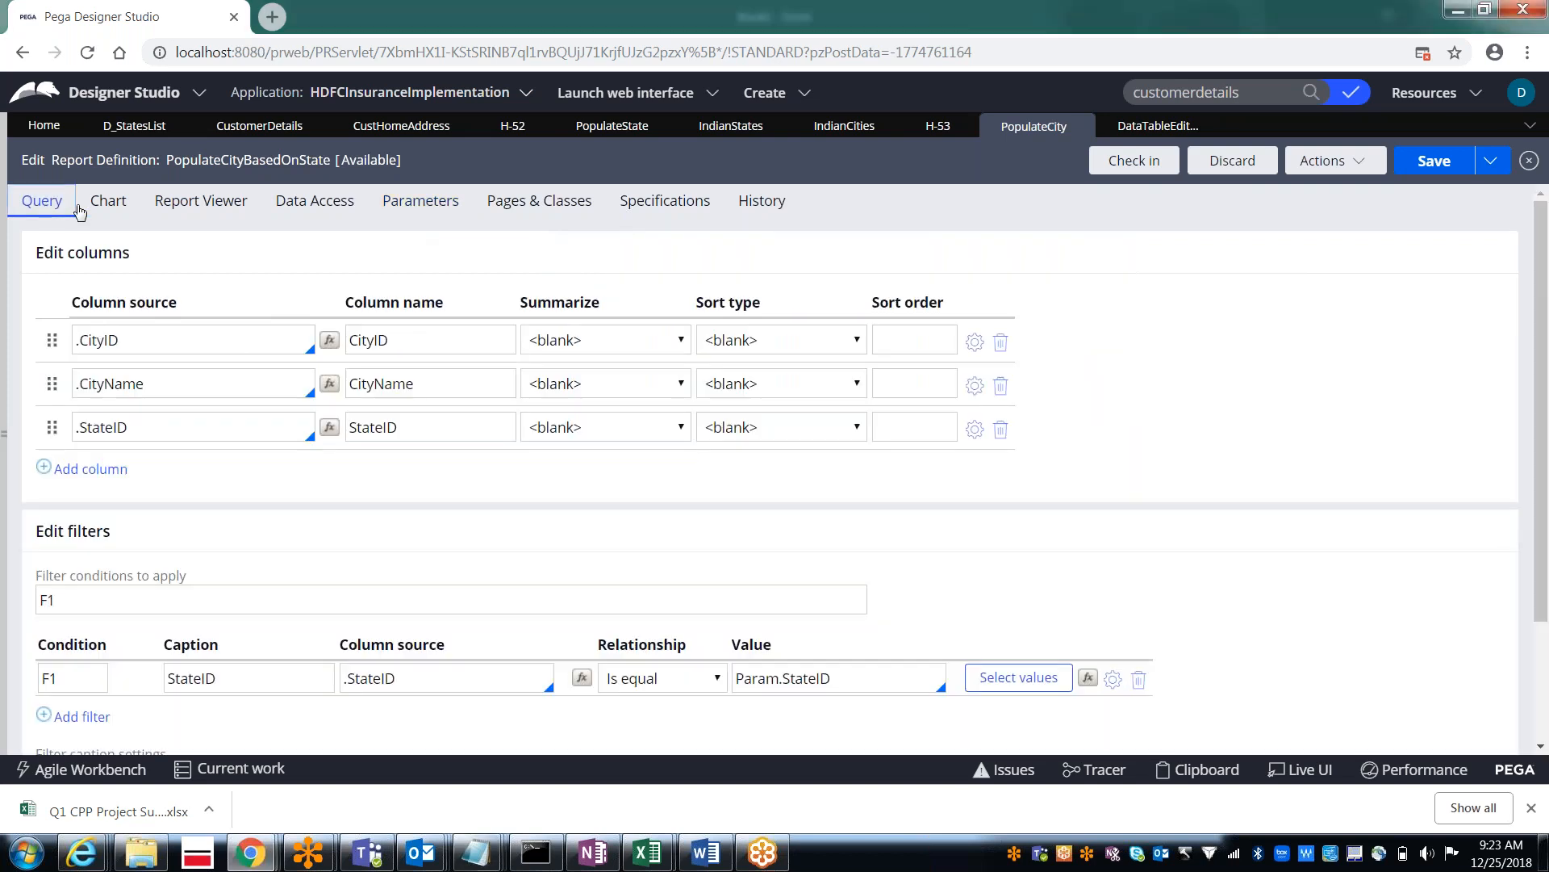
Step: Save the PopulateCityBasedOnState report definition and run it
click(1423, 168)
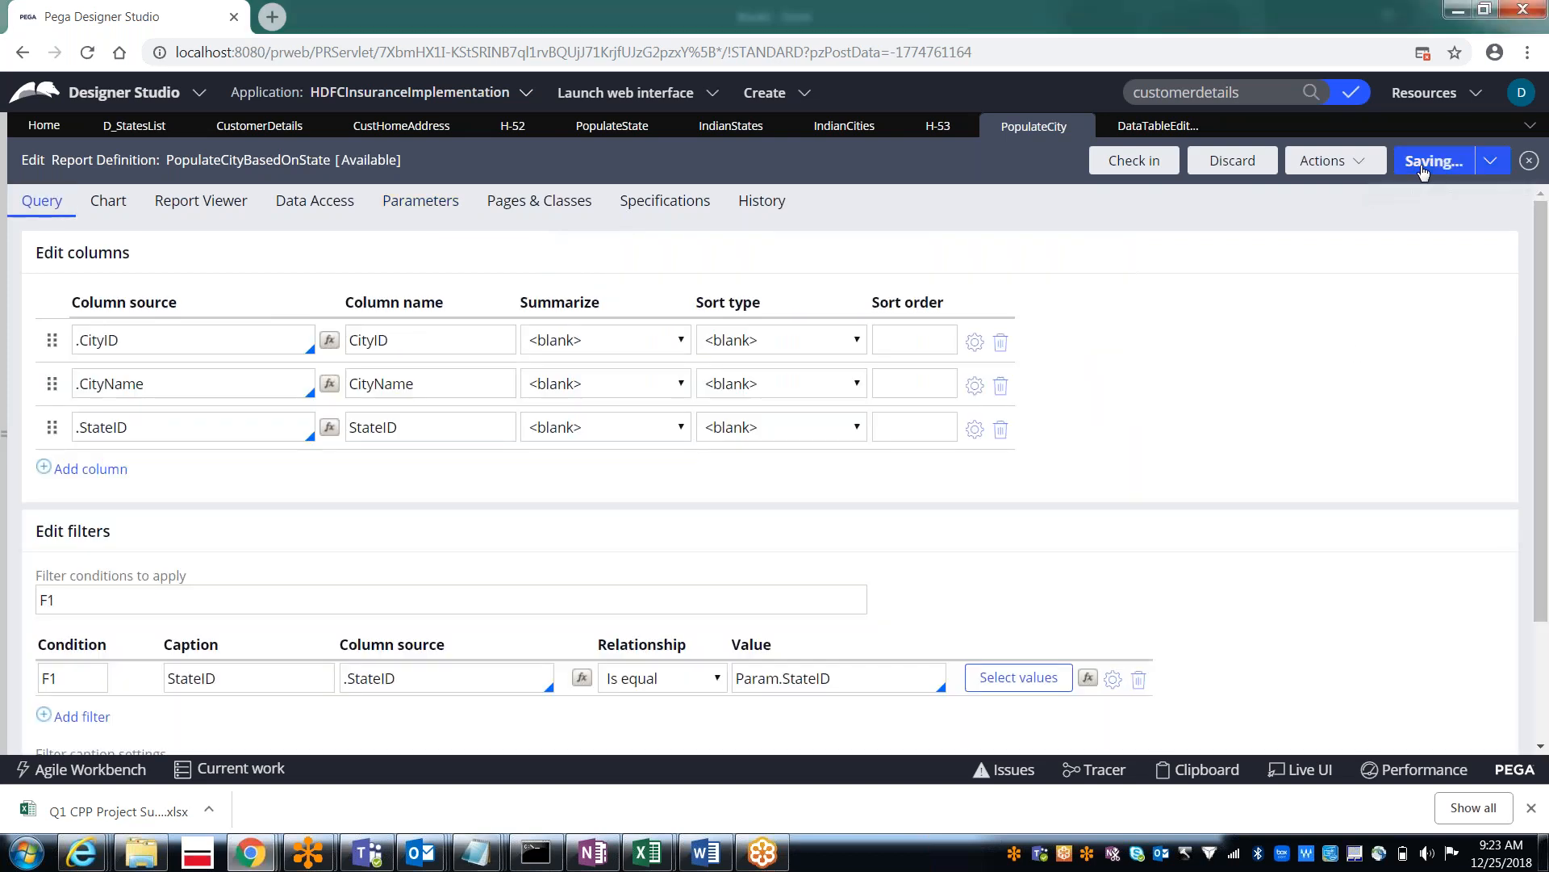
click(1324, 170)
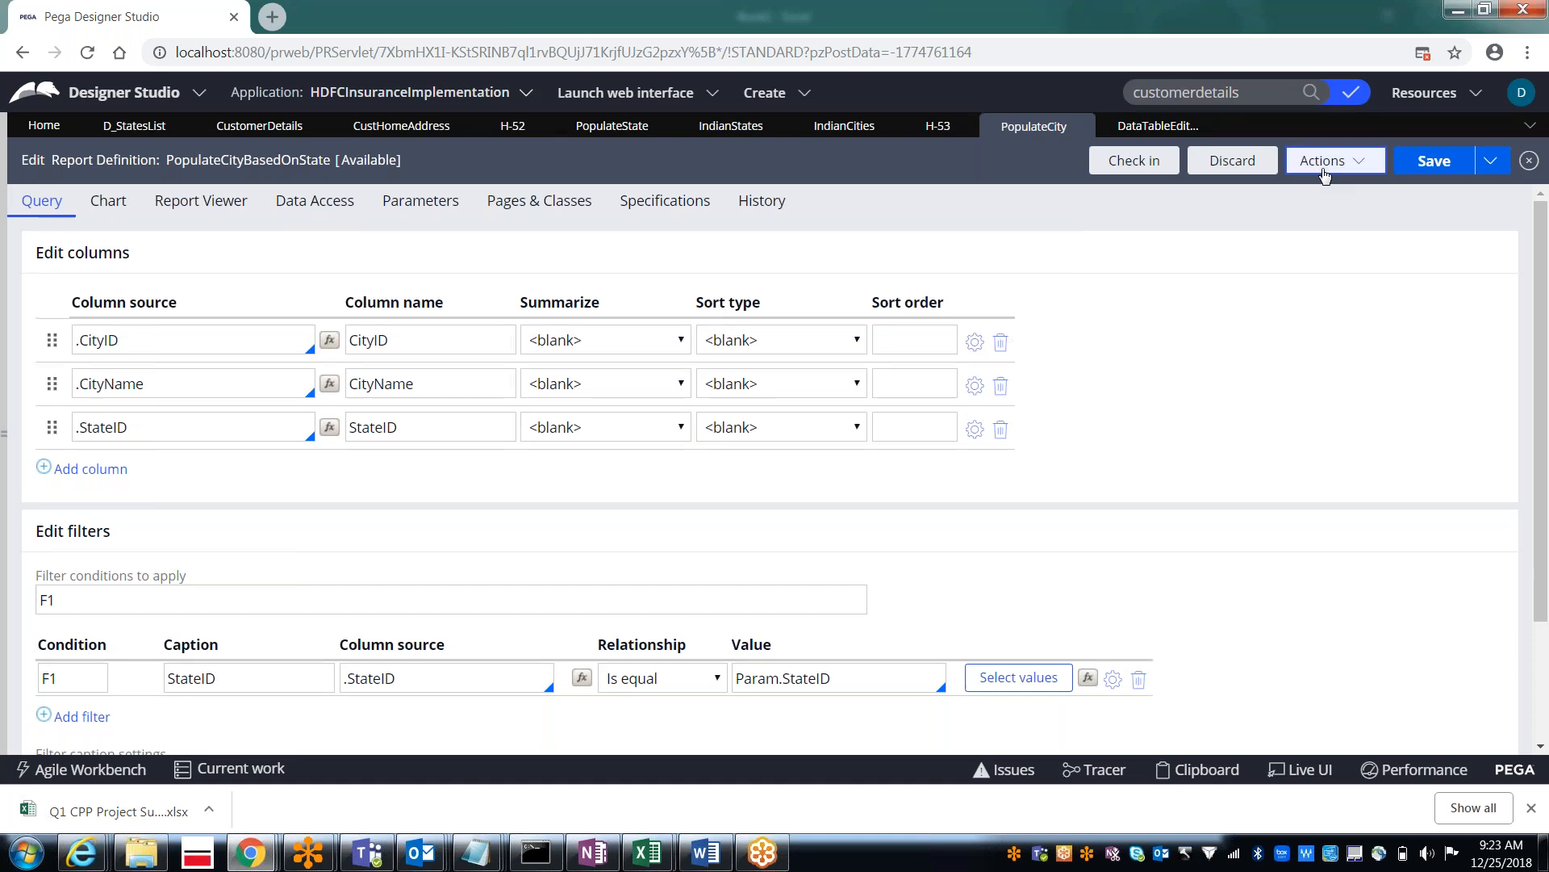
click(1272, 189)
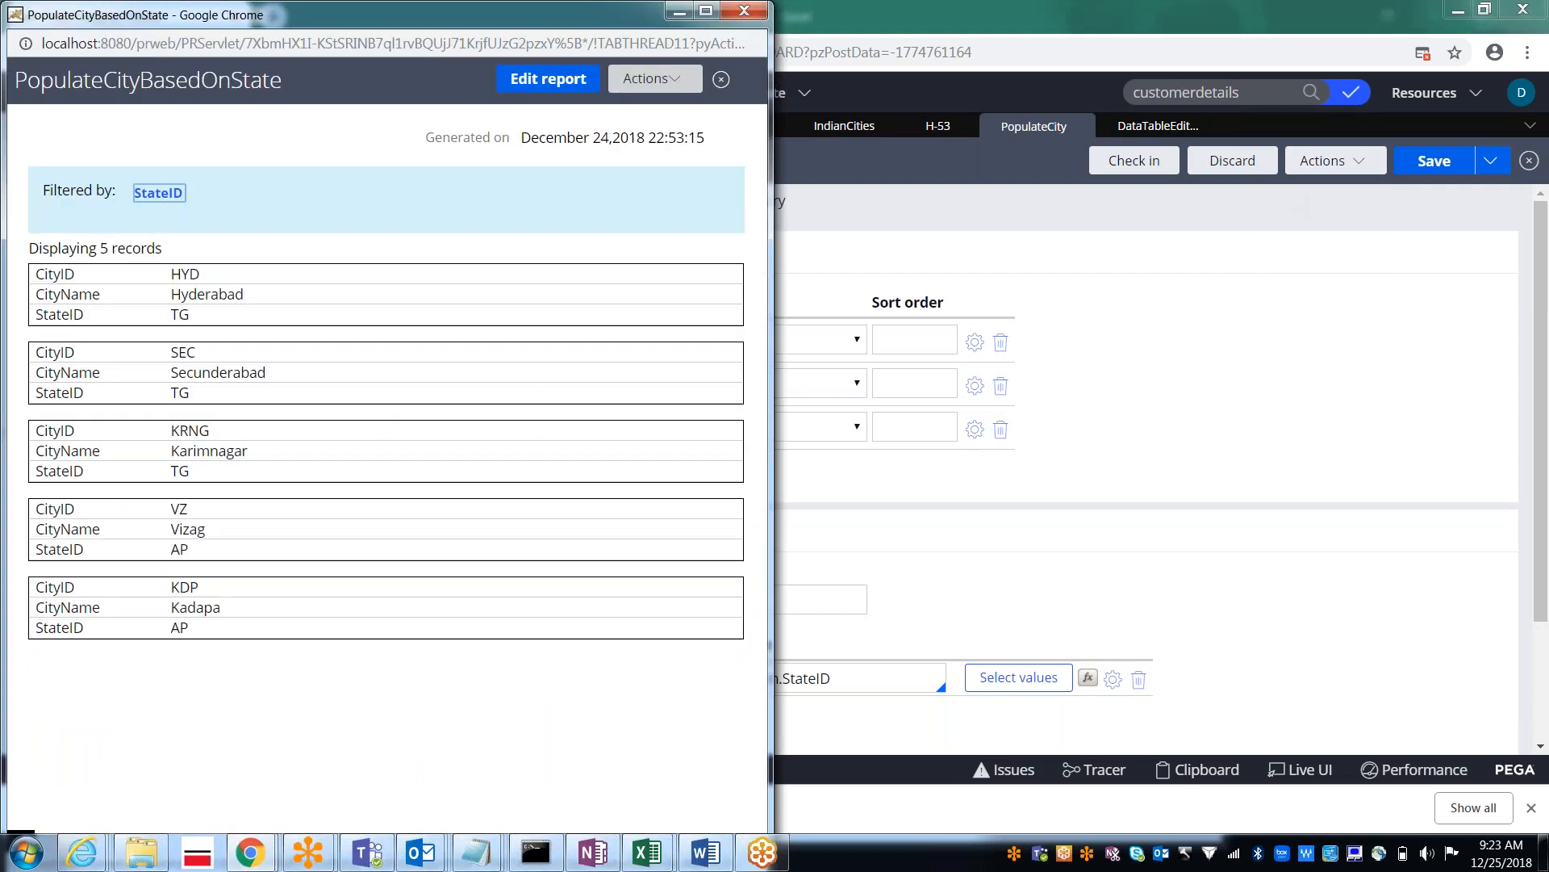
Step: Filter the report output to records whose StateID is equal to TG
click(167, 199)
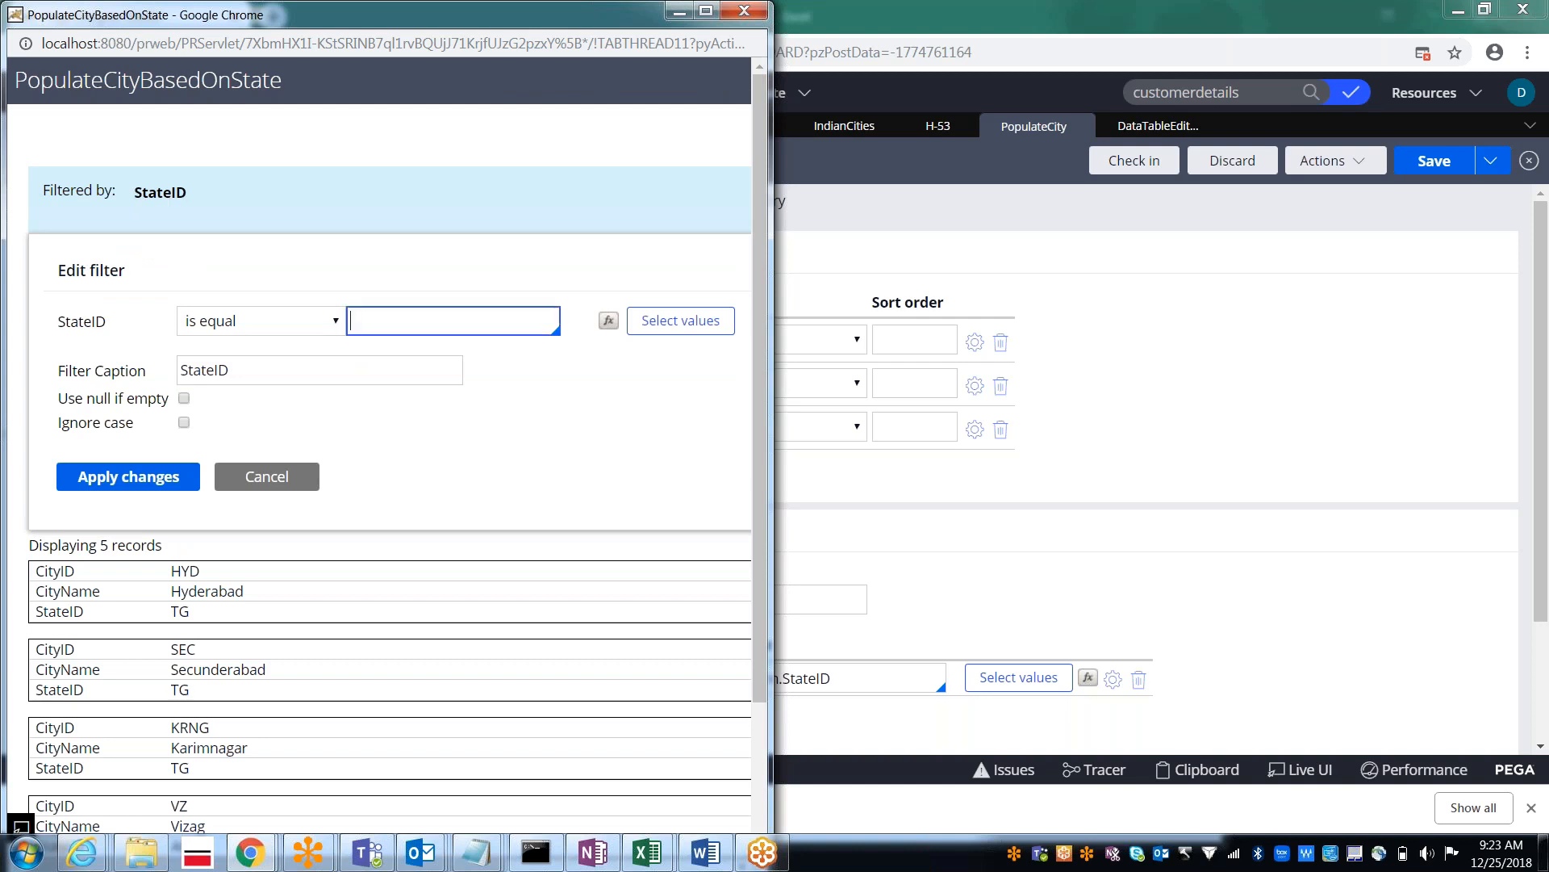
text(TG)
click(144, 484)
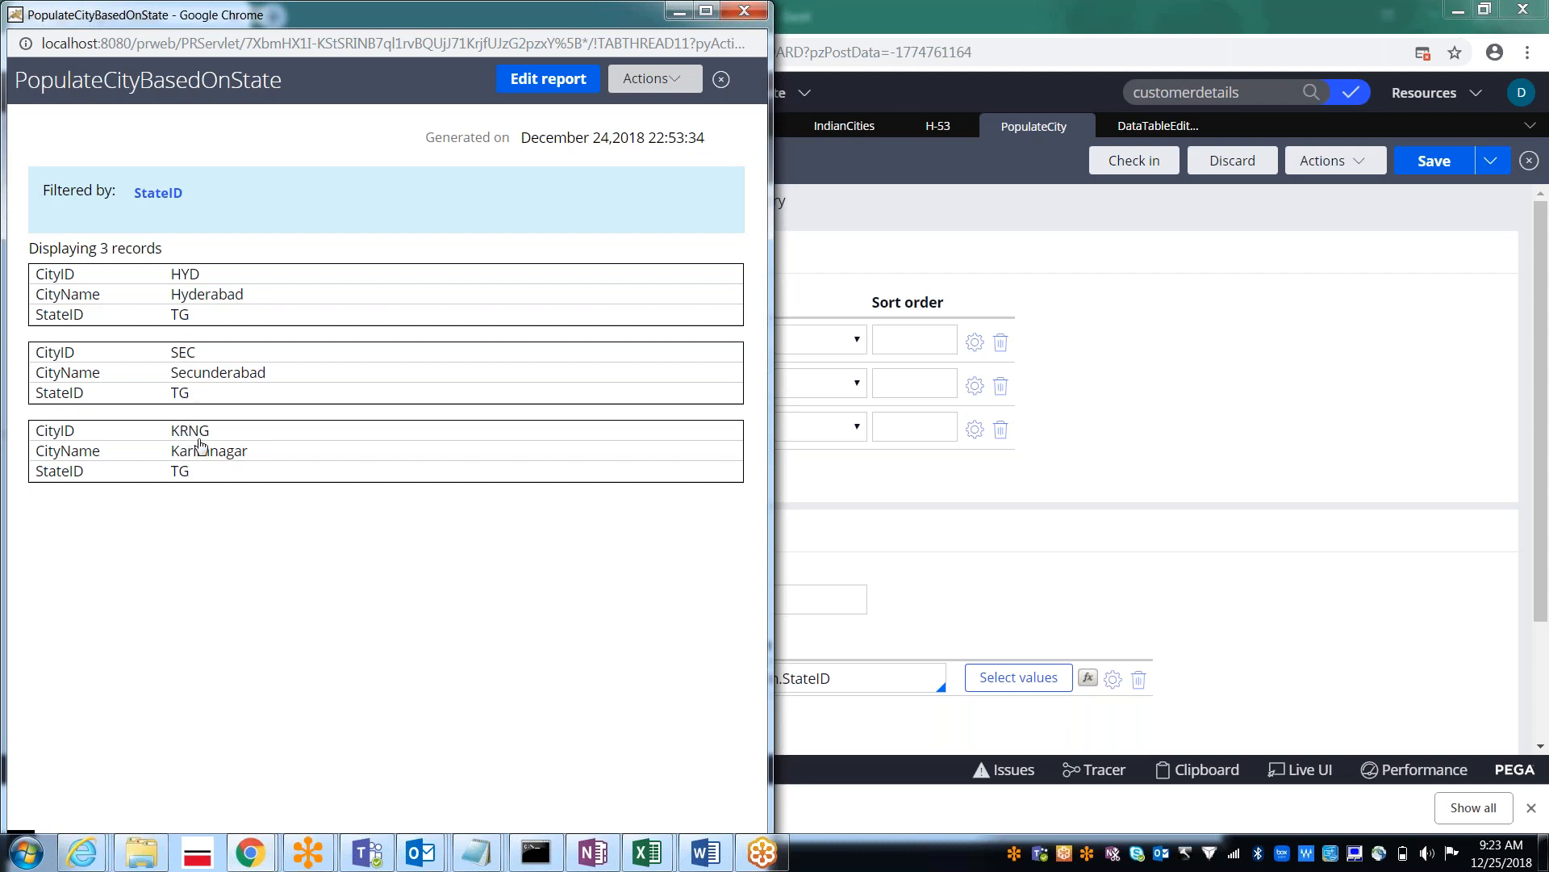
Step: Change the output's StateID filter value to AP, check the listed cities, and close the output window
click(159, 193)
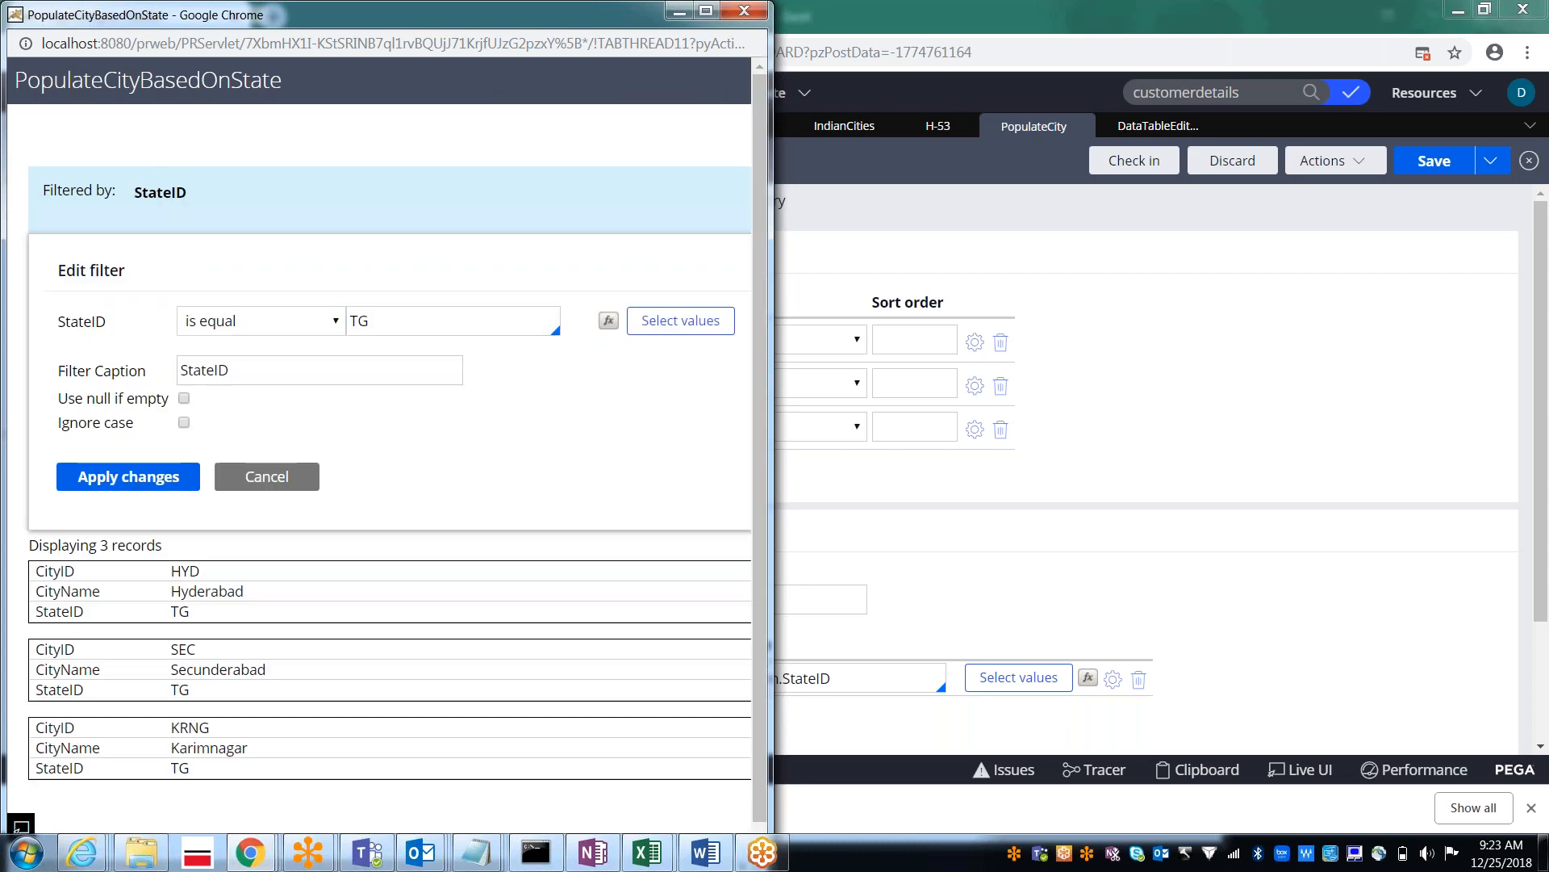
click(453, 320)
key(BackSpace)
key(BackSpace)
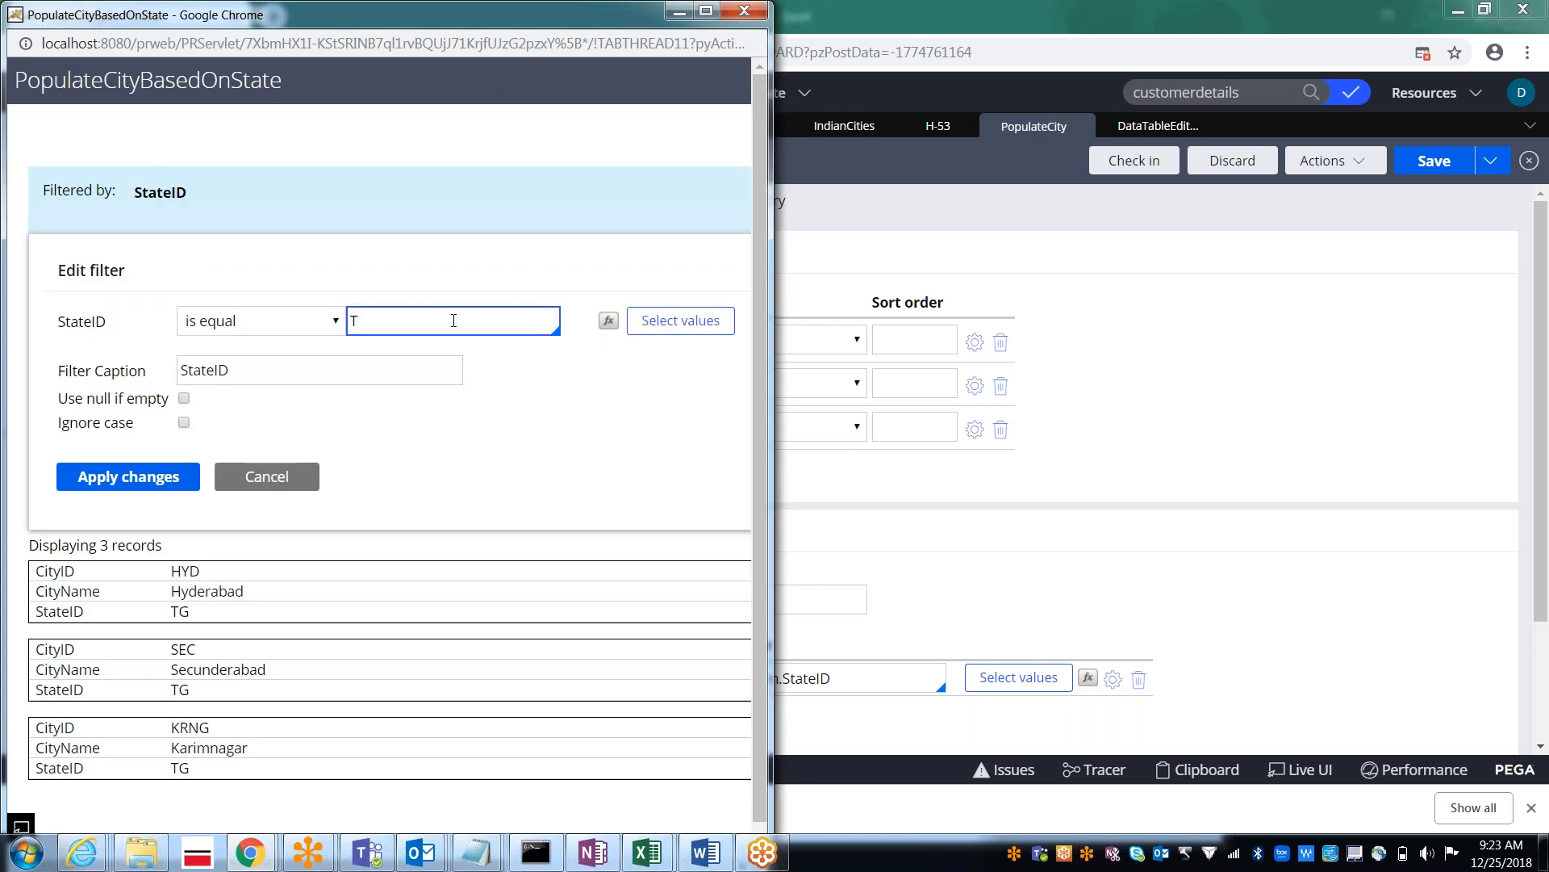
text(ap)
key(BackSpace)
key(BackSpace)
text(AP)
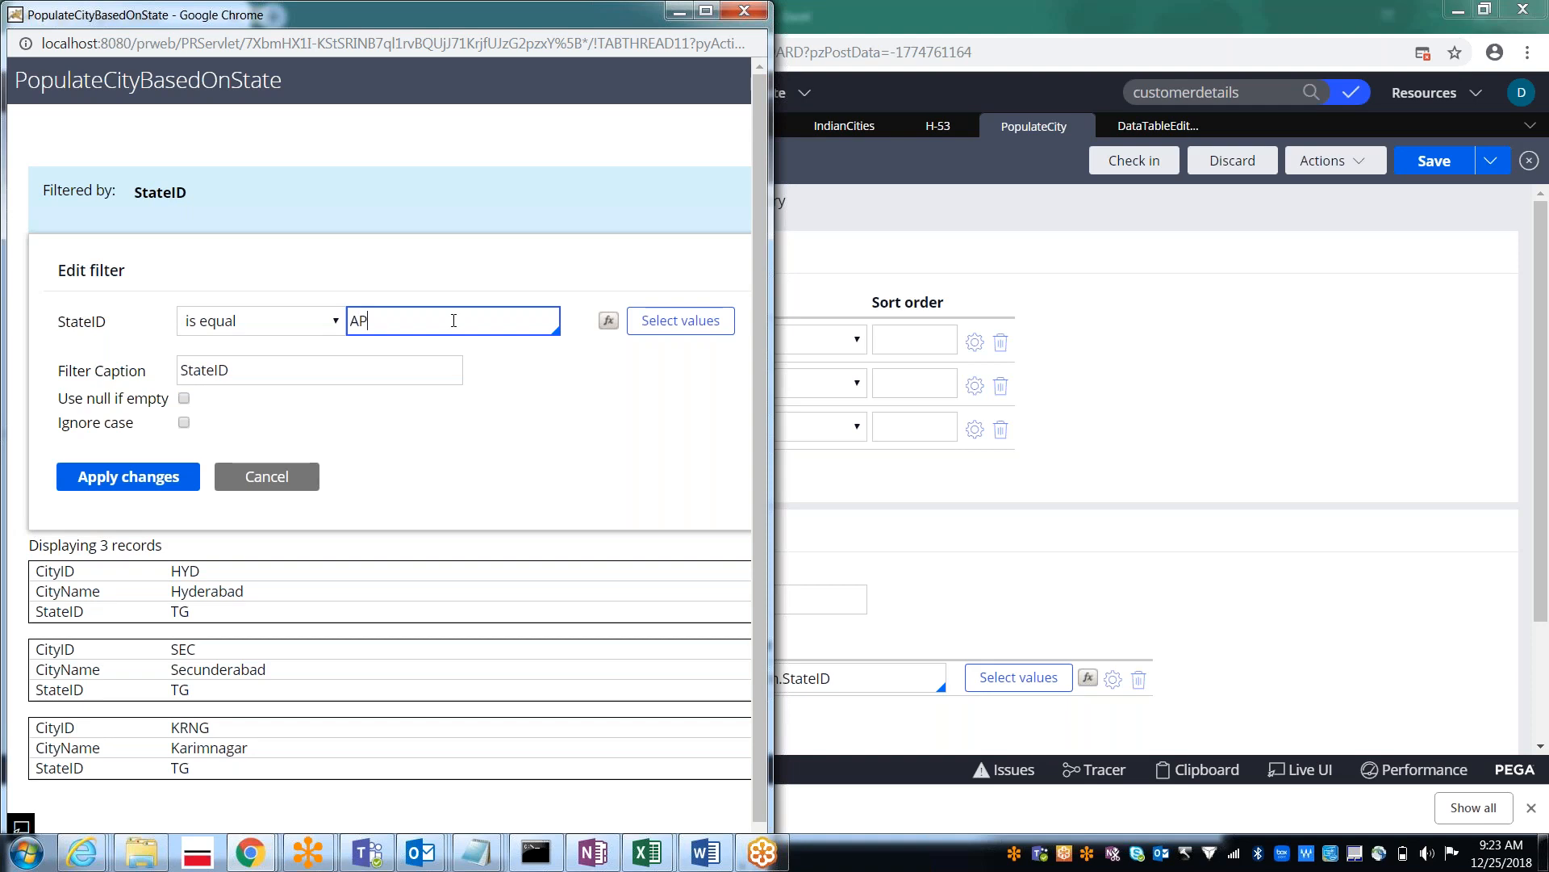
click(150, 482)
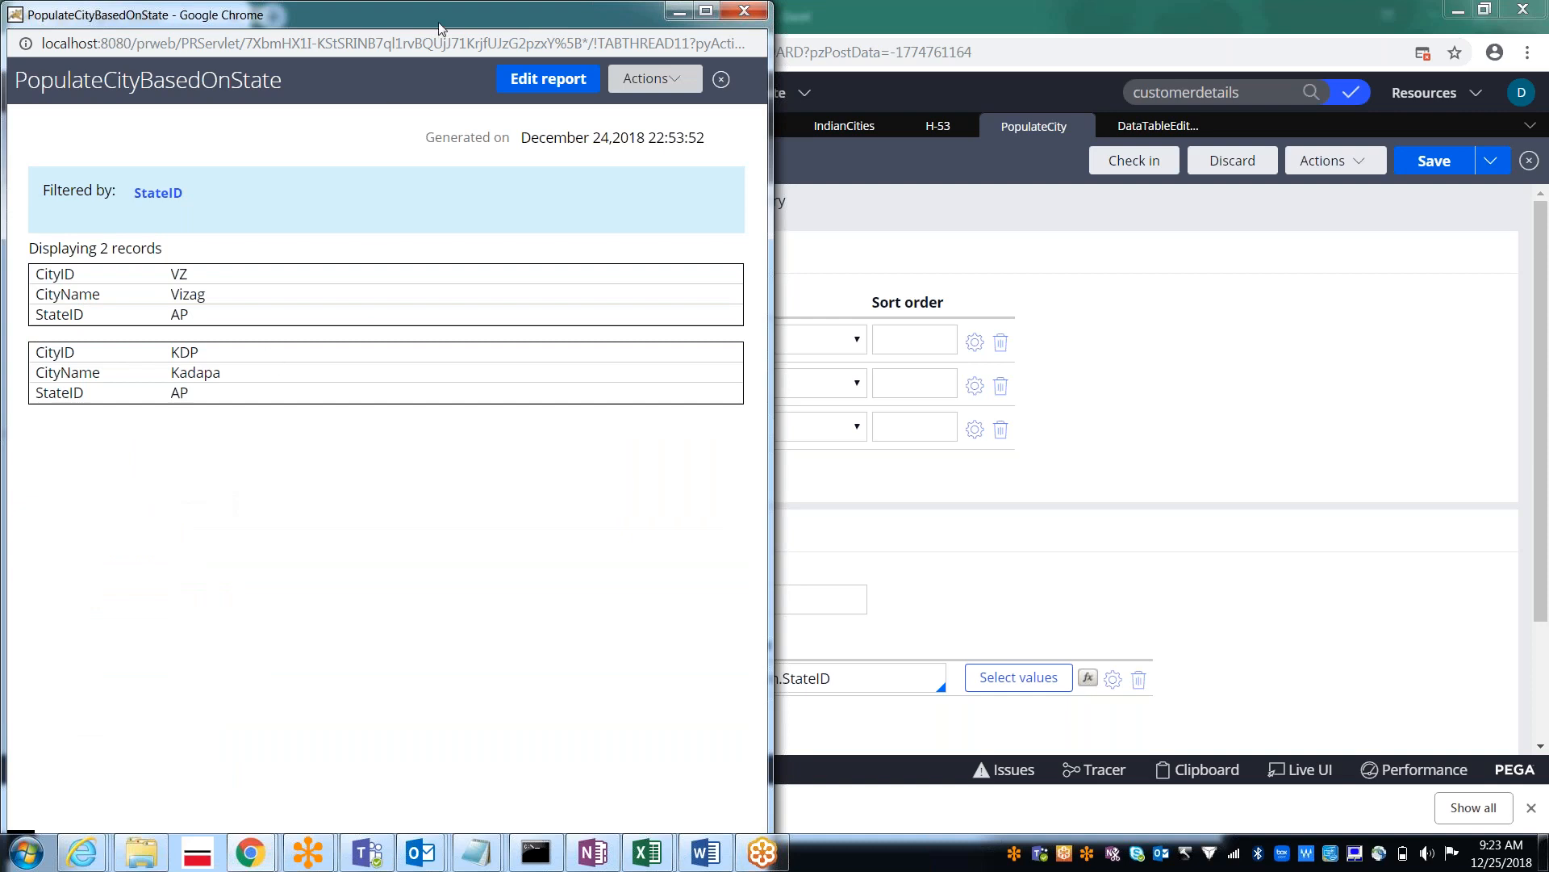
drag(440, 26, 466, 149)
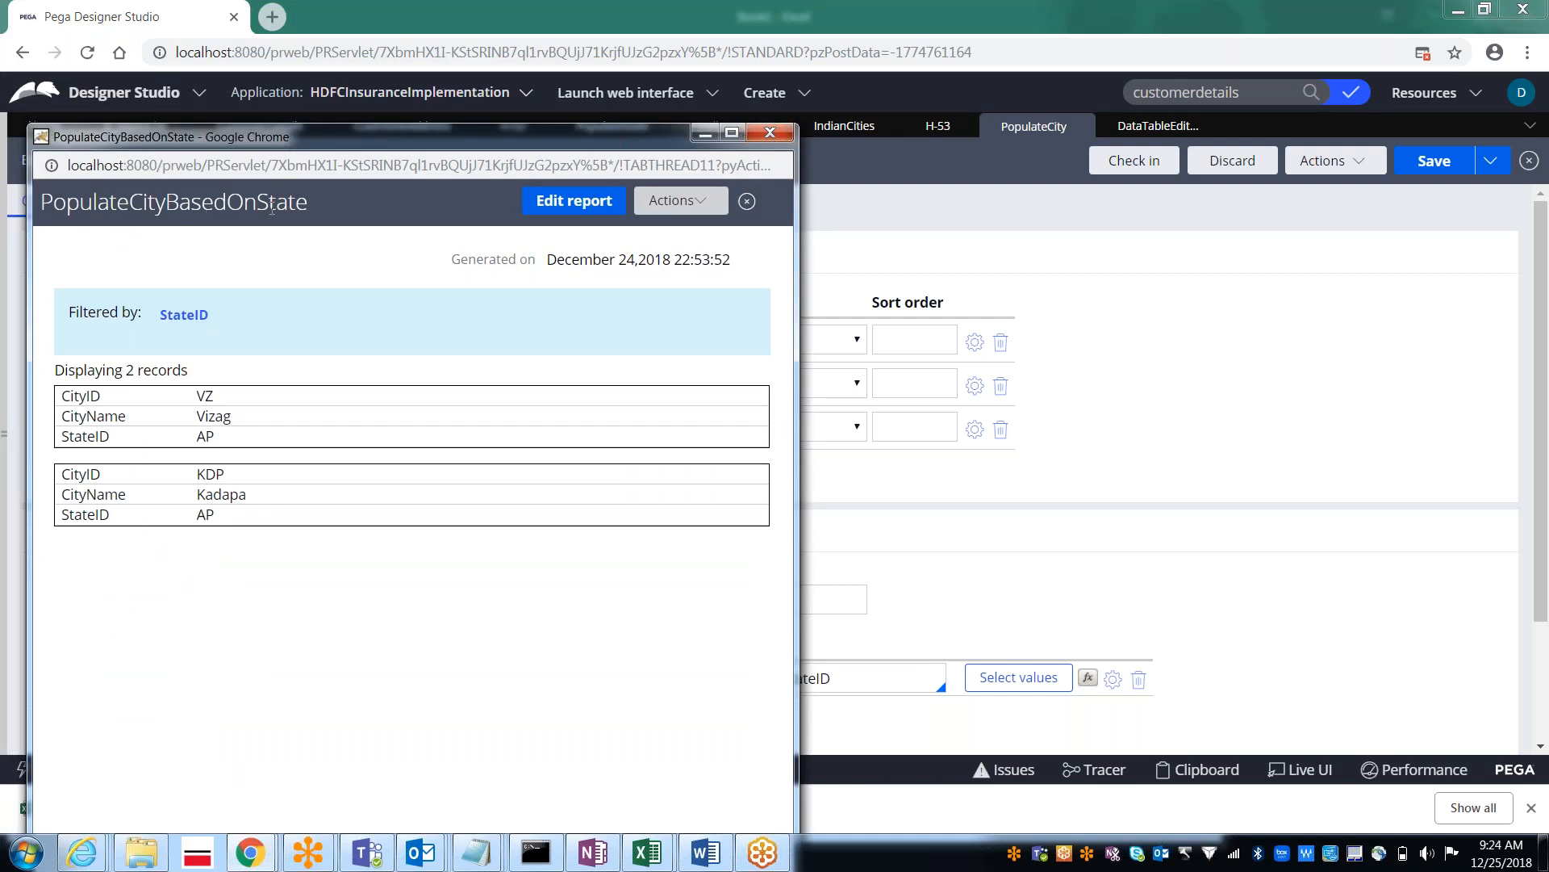
click(770, 132)
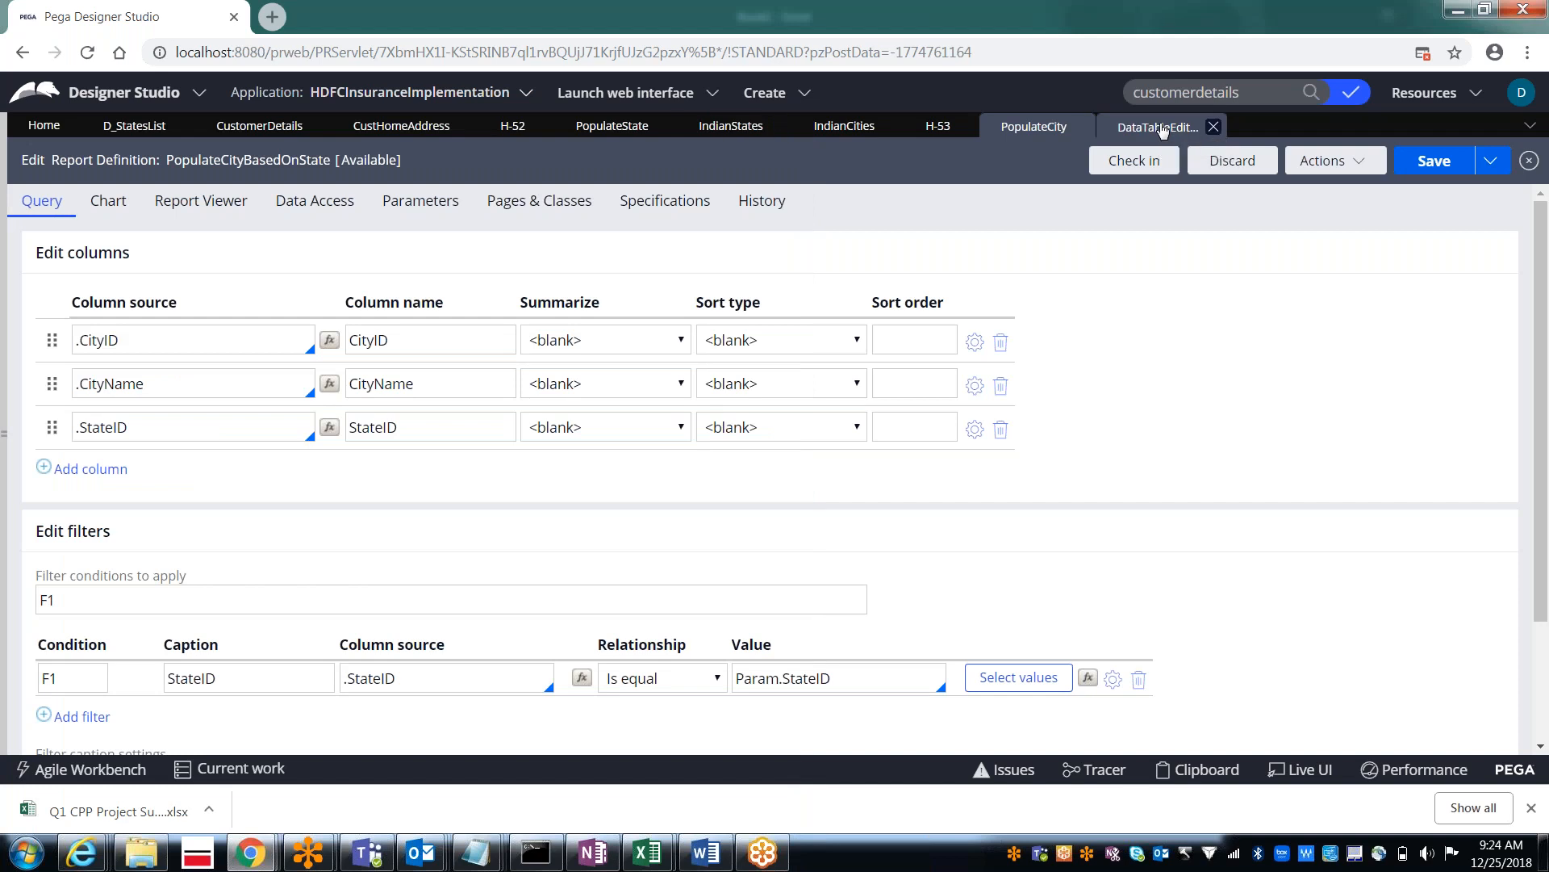
Step: Run the IndianCities DataTableEditorReport, view its records, and recheck the StateID parameter in PopulateCity for comparison
click(1163, 129)
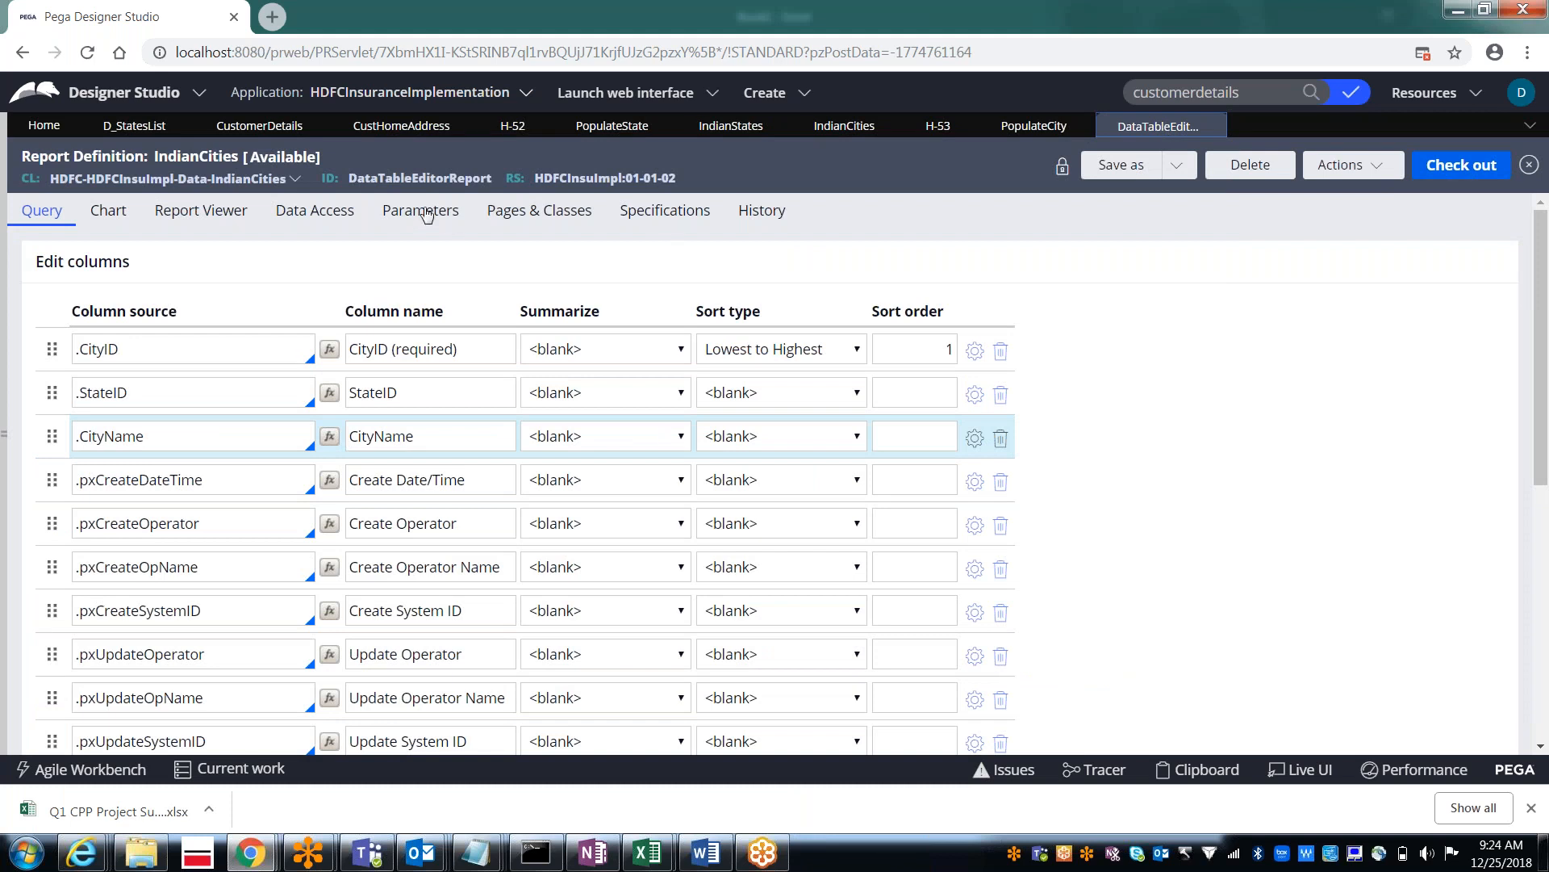
click(1339, 166)
click(1283, 190)
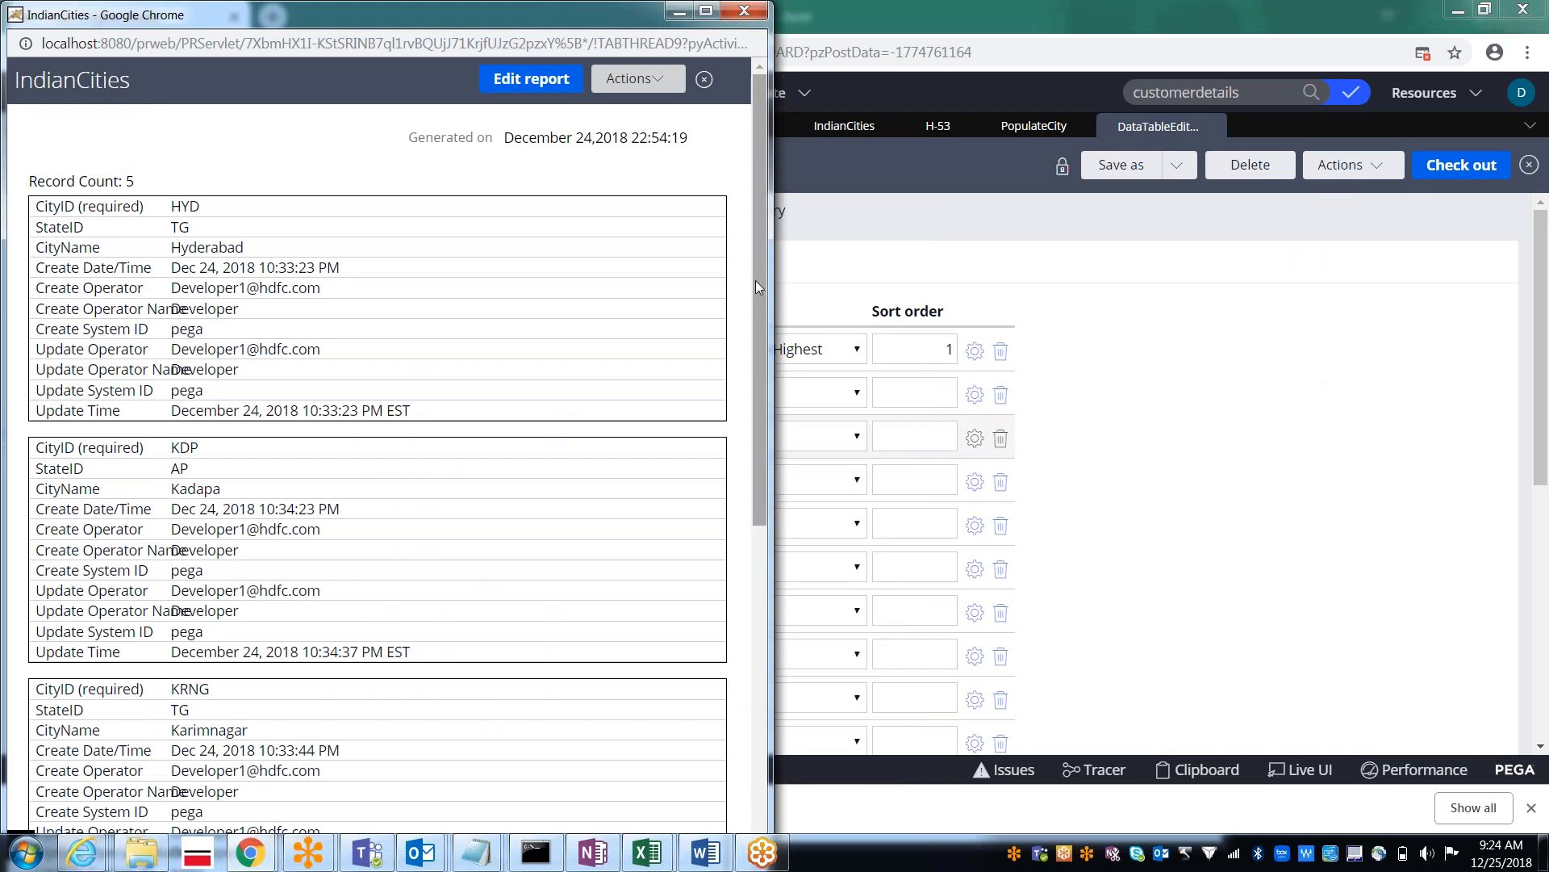
drag(756, 367, 757, 264)
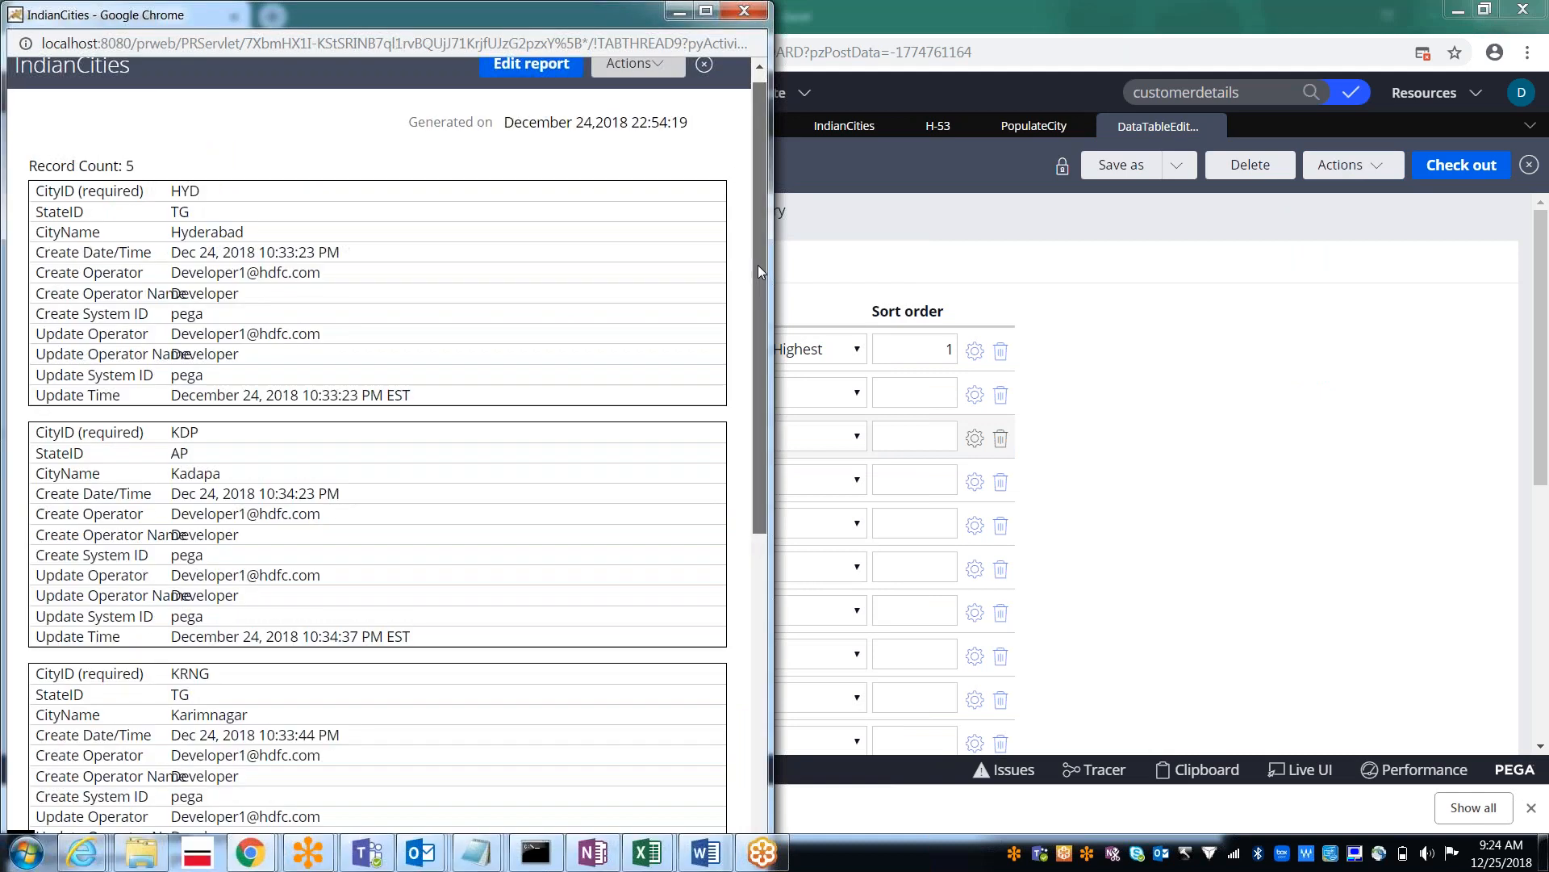
scroll(758, 265, up, 1)
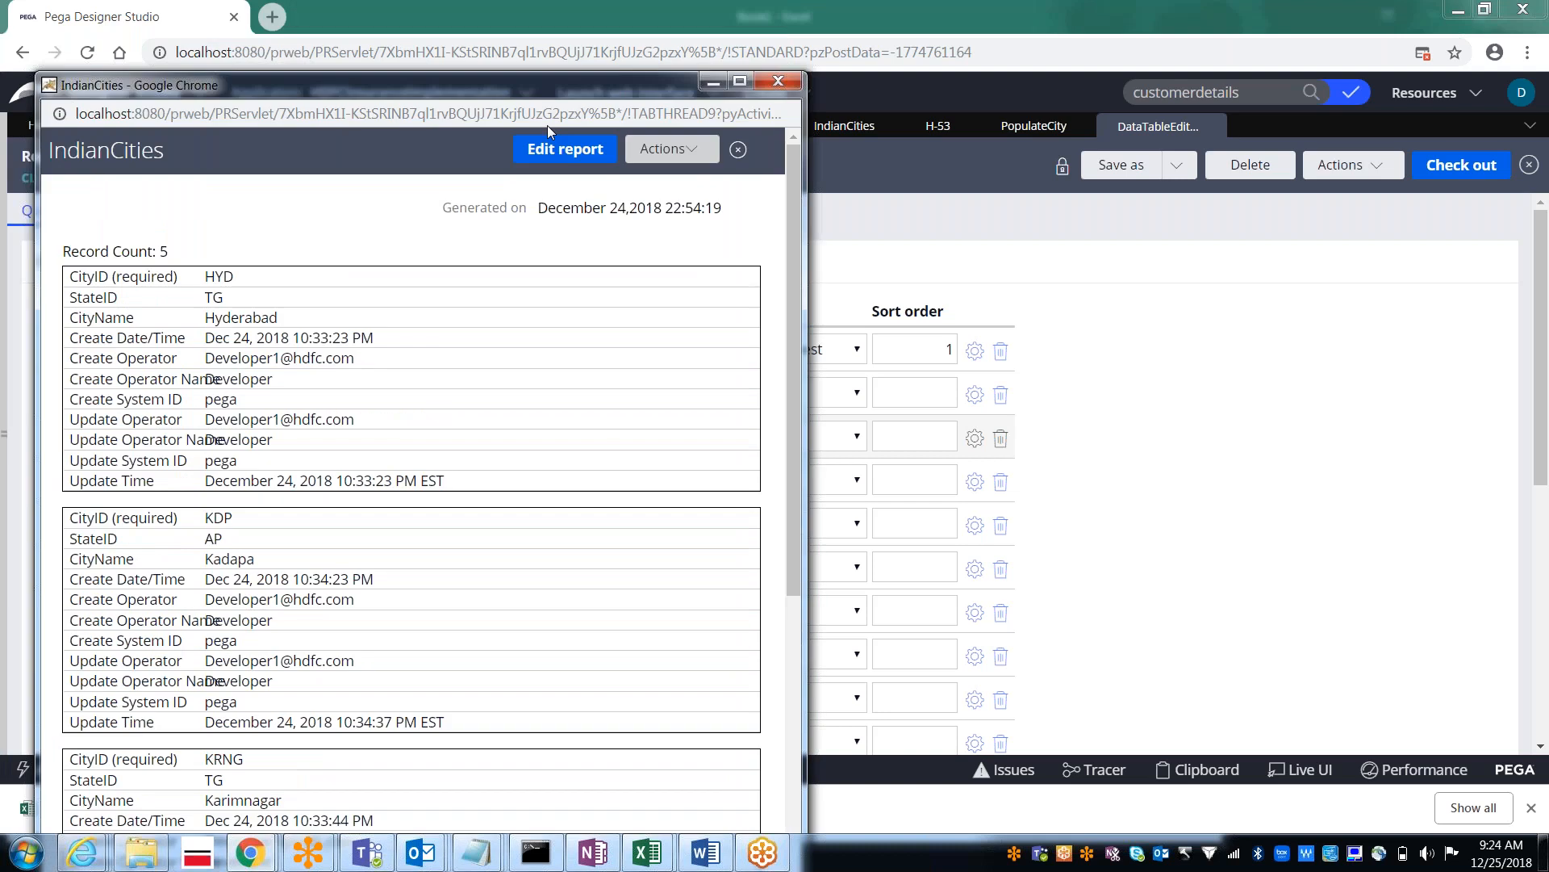
click(1024, 140)
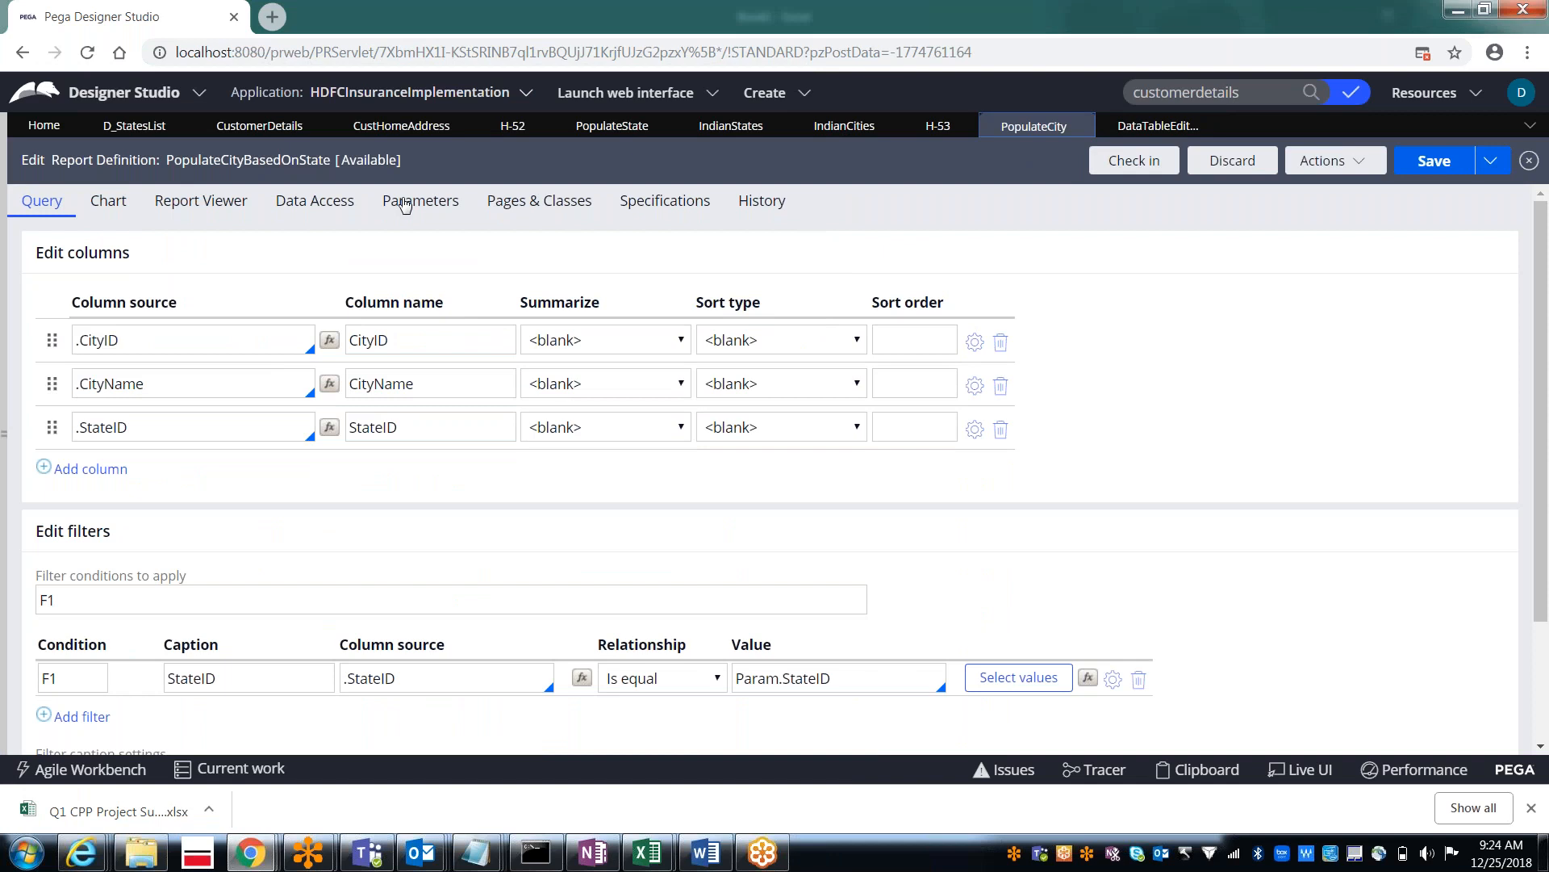
click(405, 203)
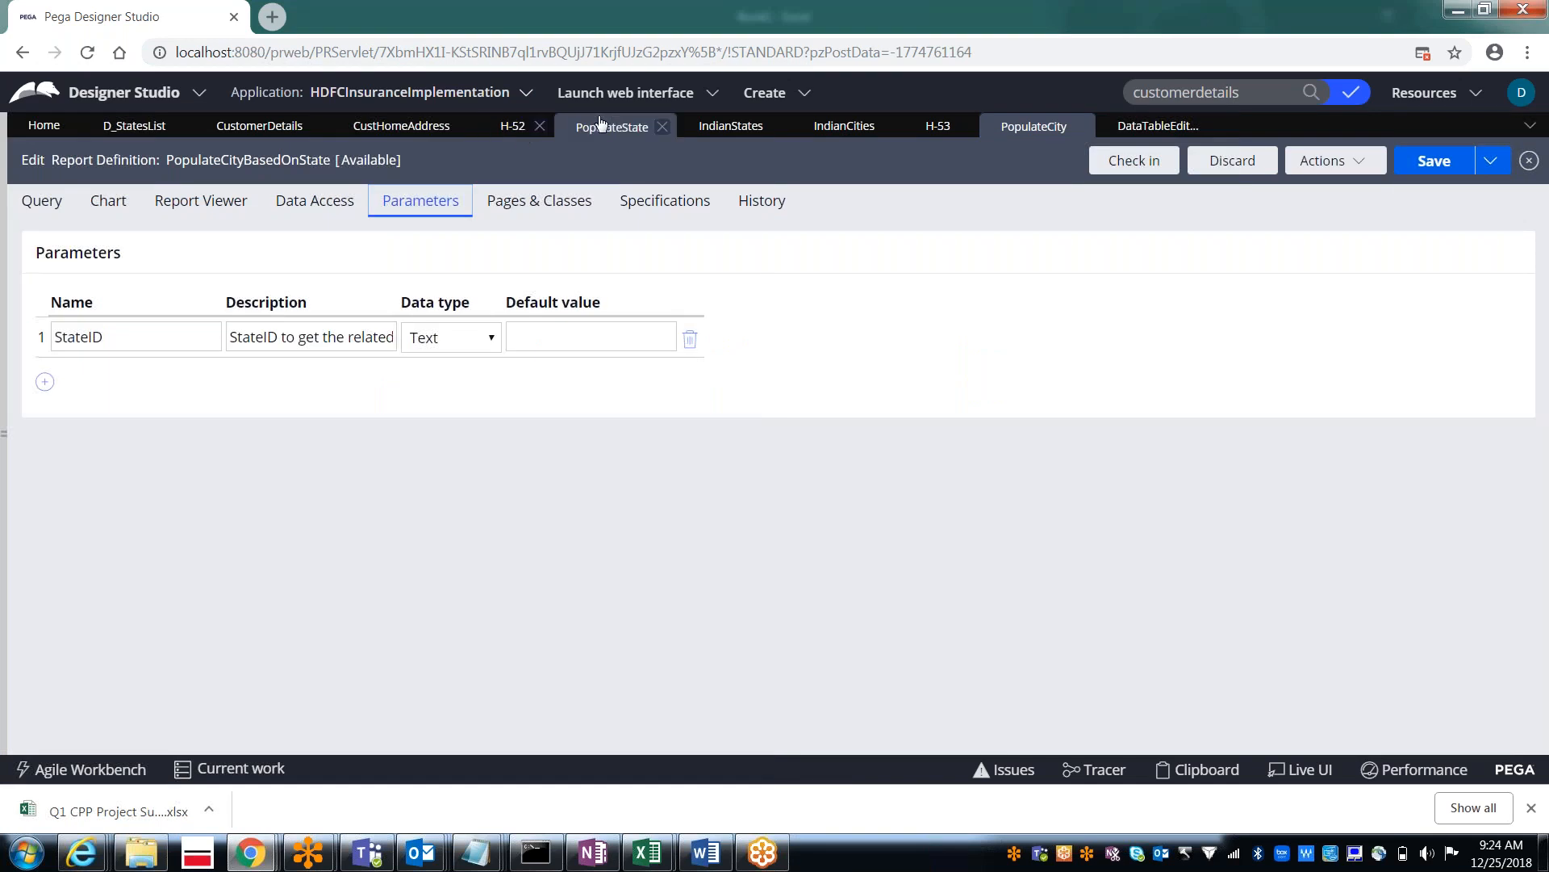
Step: Return to the CustHomeAddress section and cancel the Present Address City dropdown's cell properties
click(425, 129)
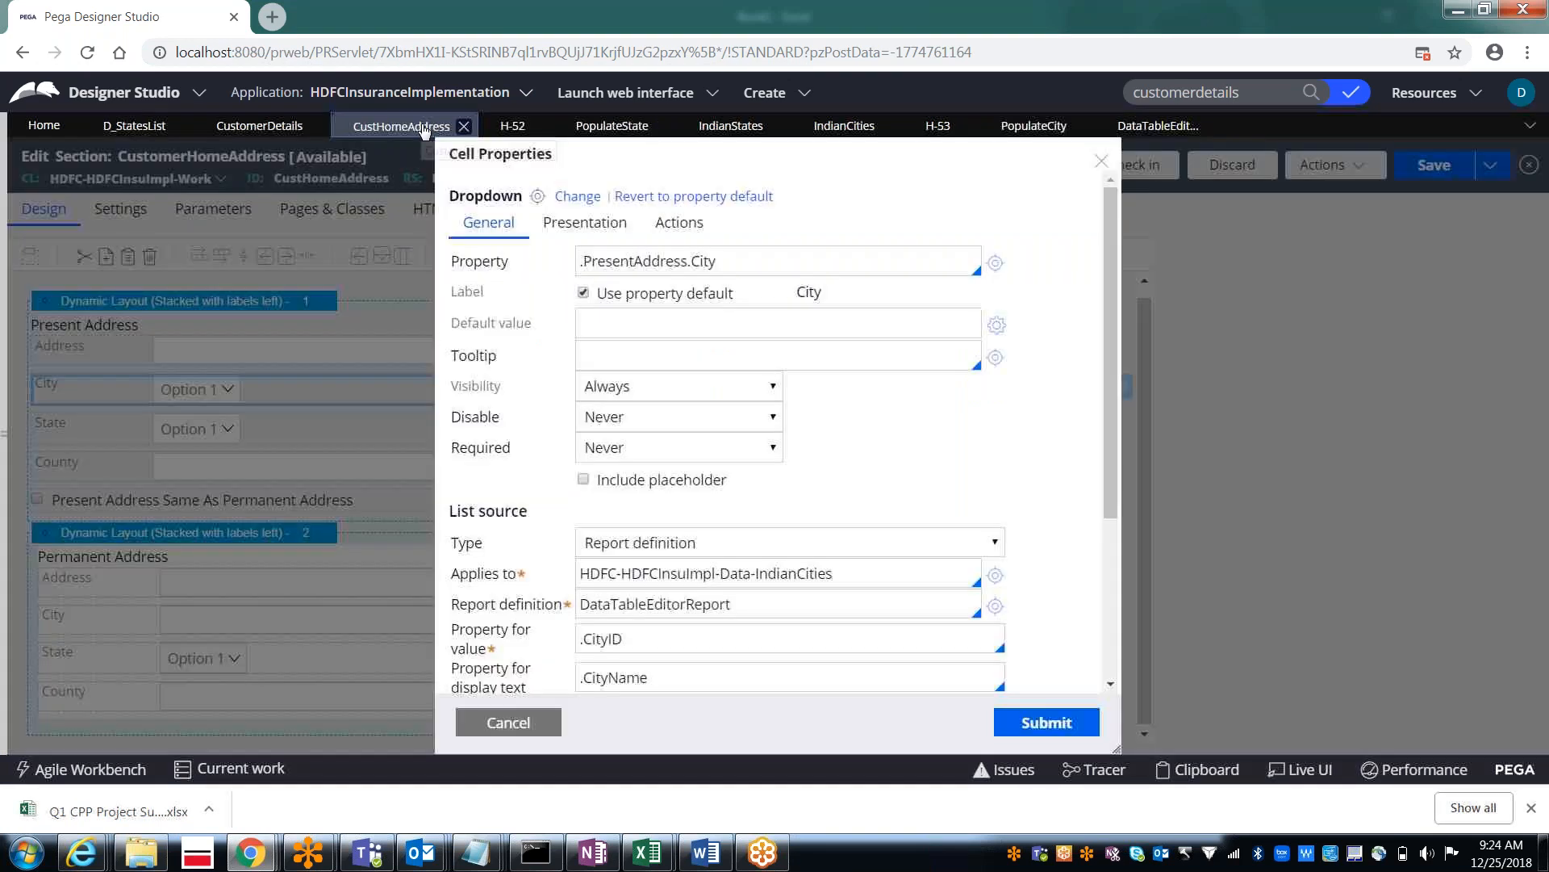
click(502, 731)
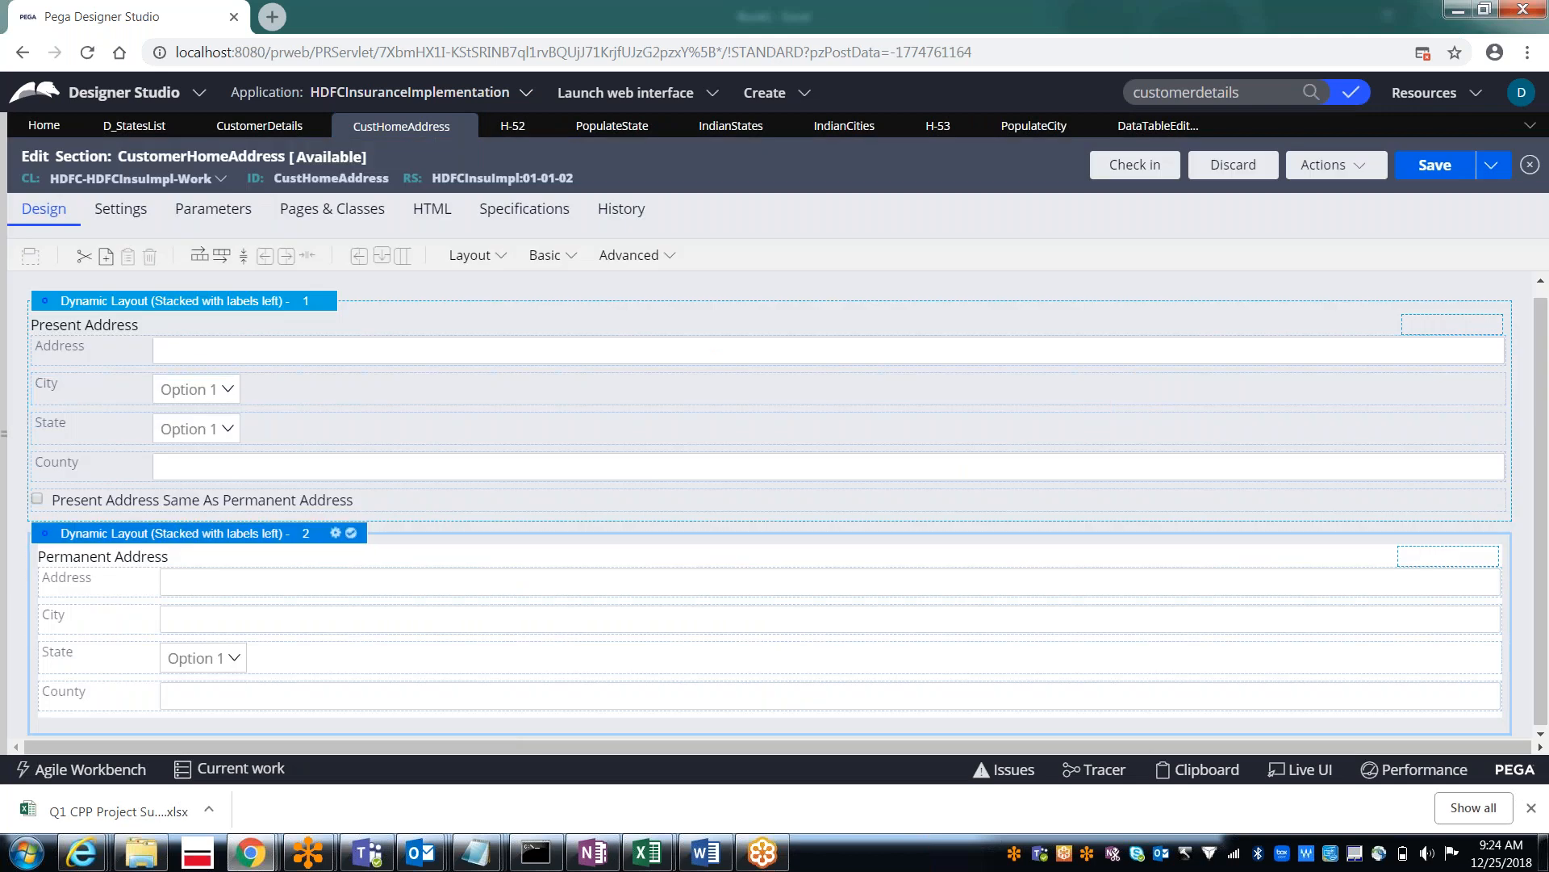
Step: Change the Present Address City dropdown's report definition to PopulateCity in its cell properties
click(197, 399)
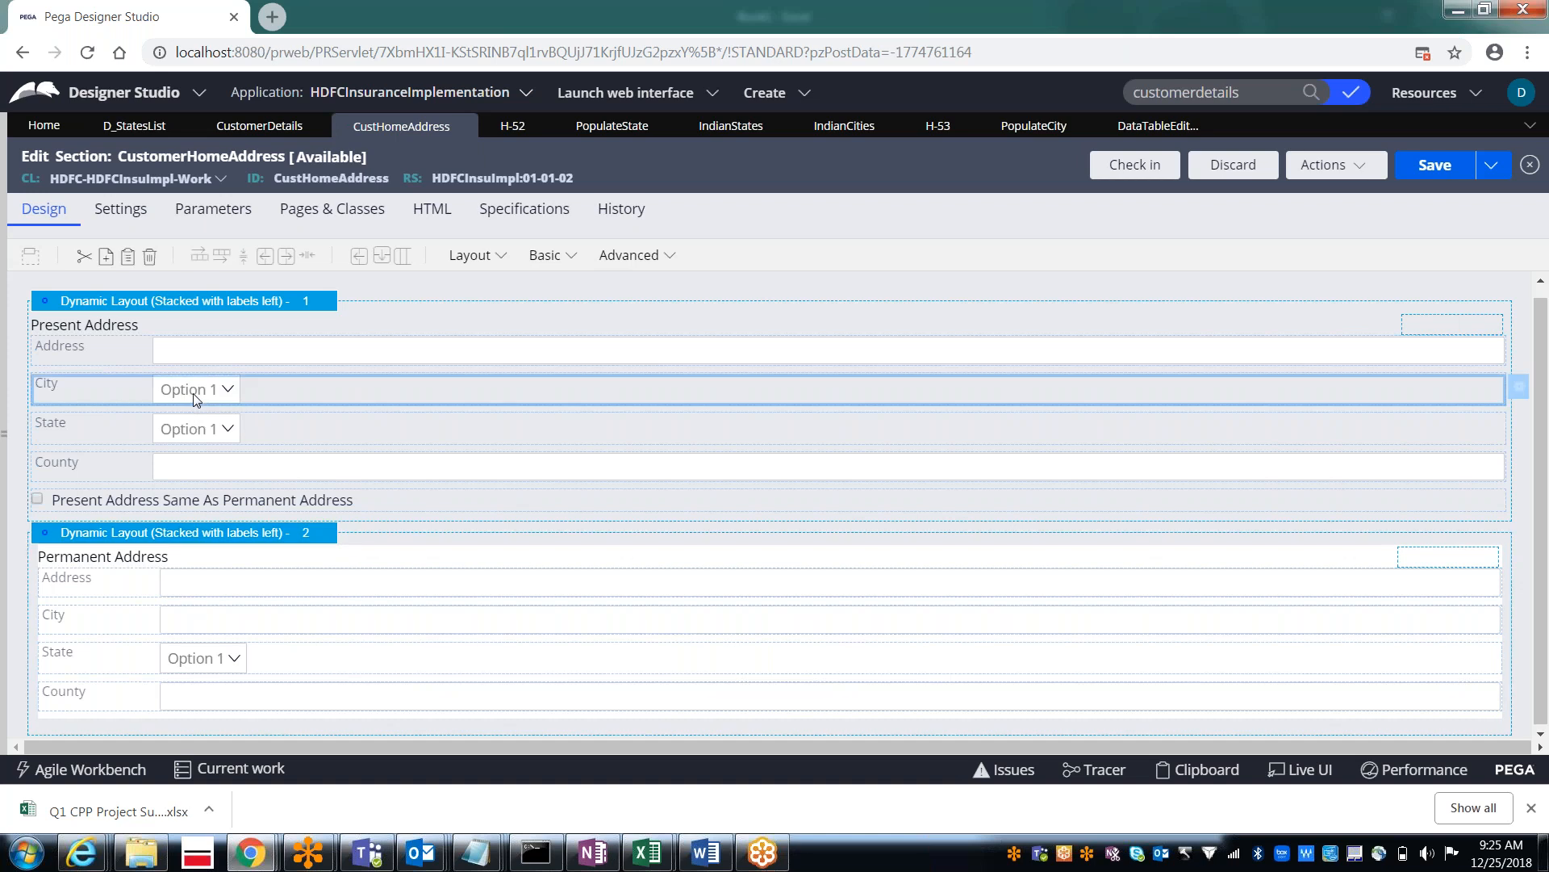
double_click(196, 399)
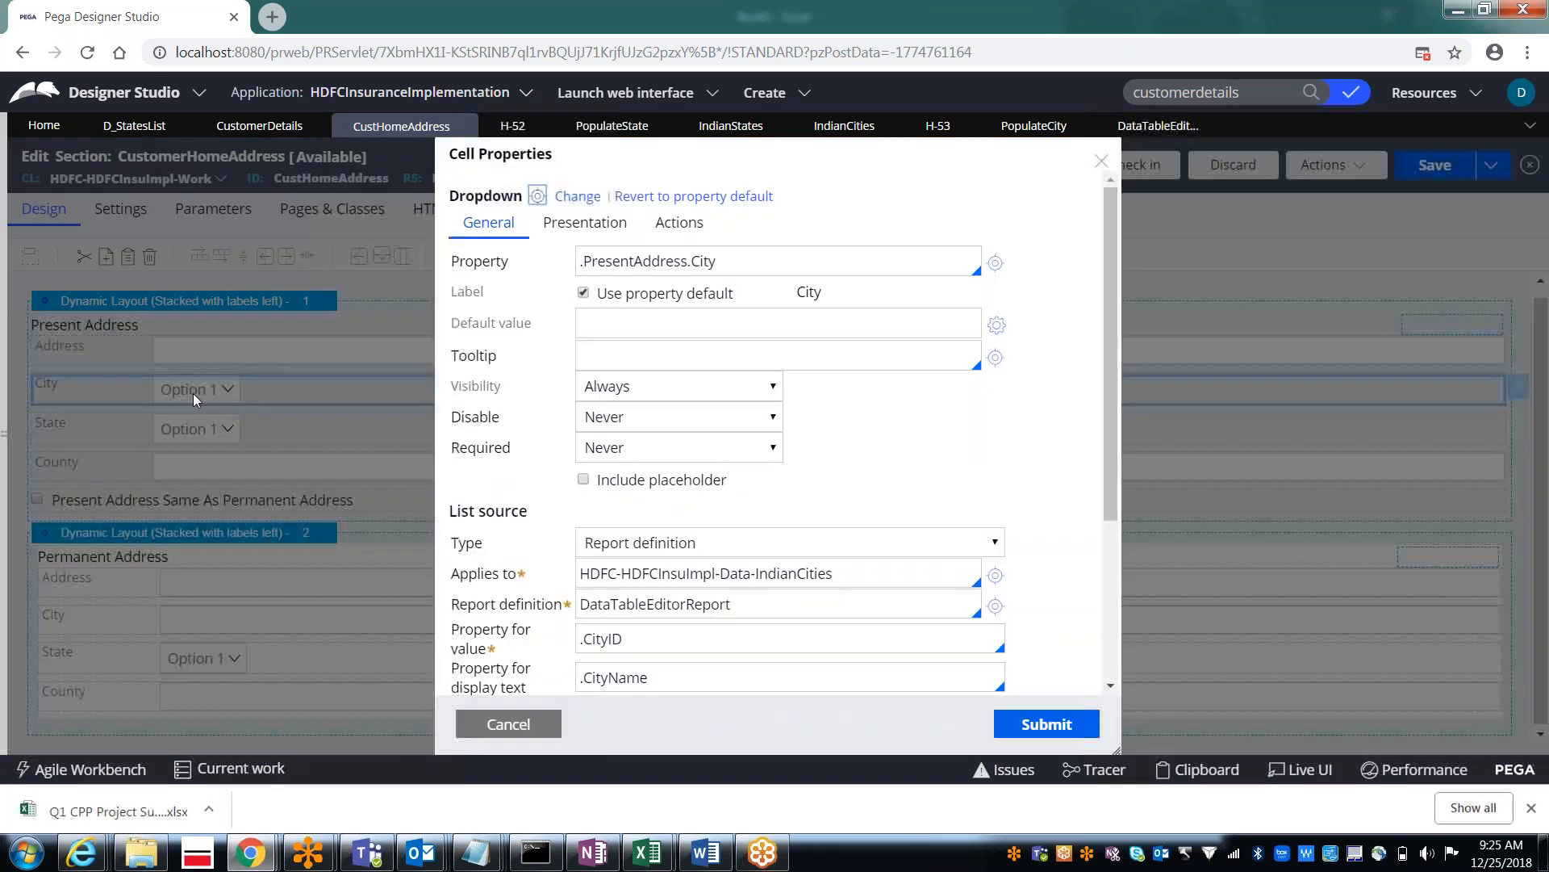
click(777, 612)
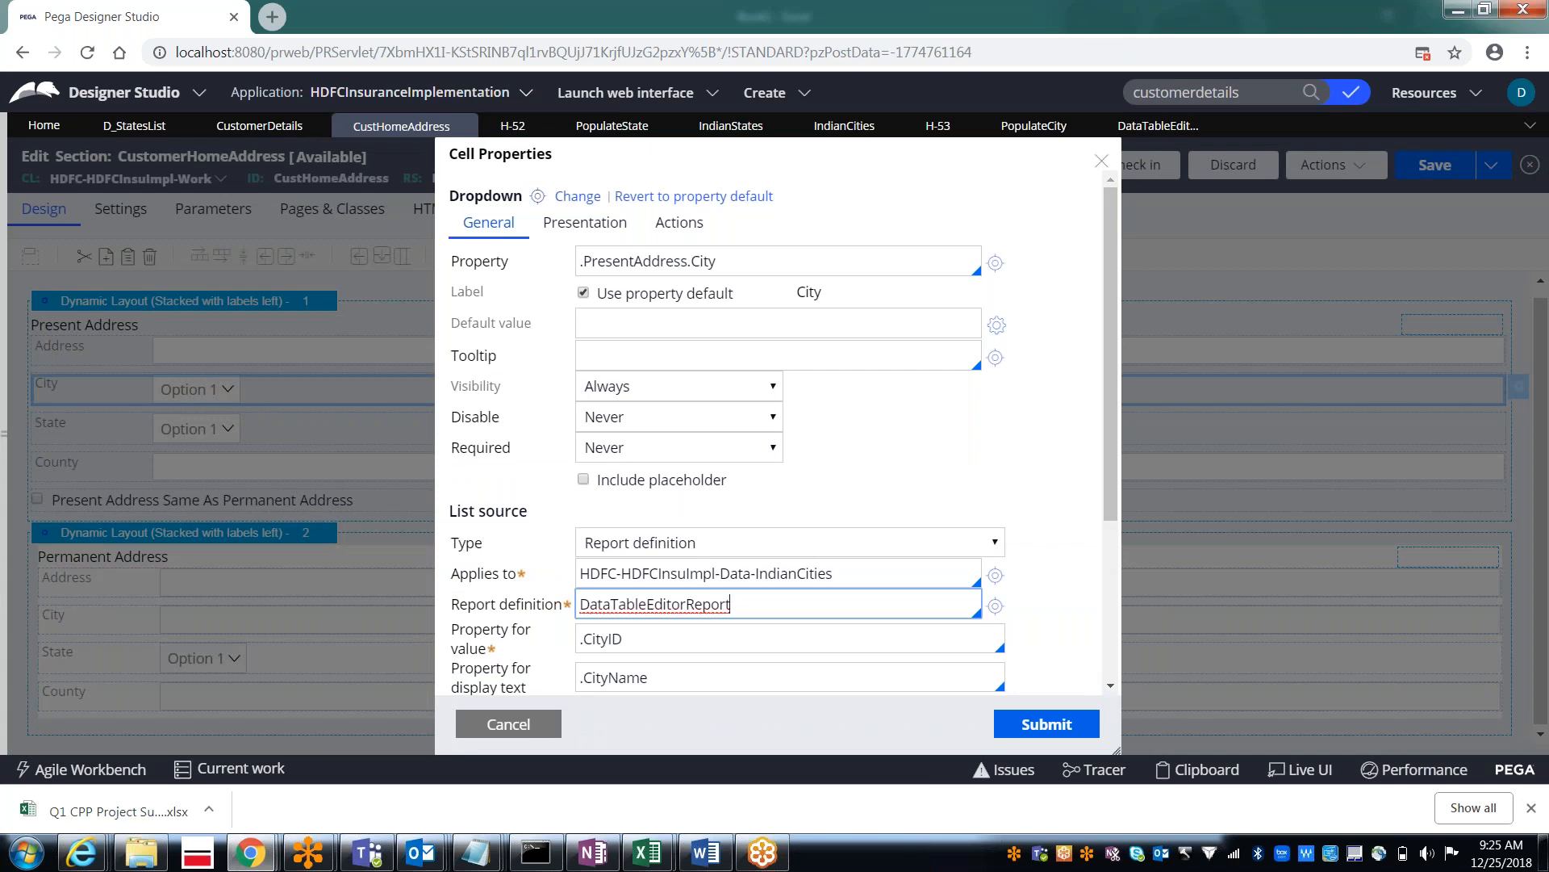
key(Down)
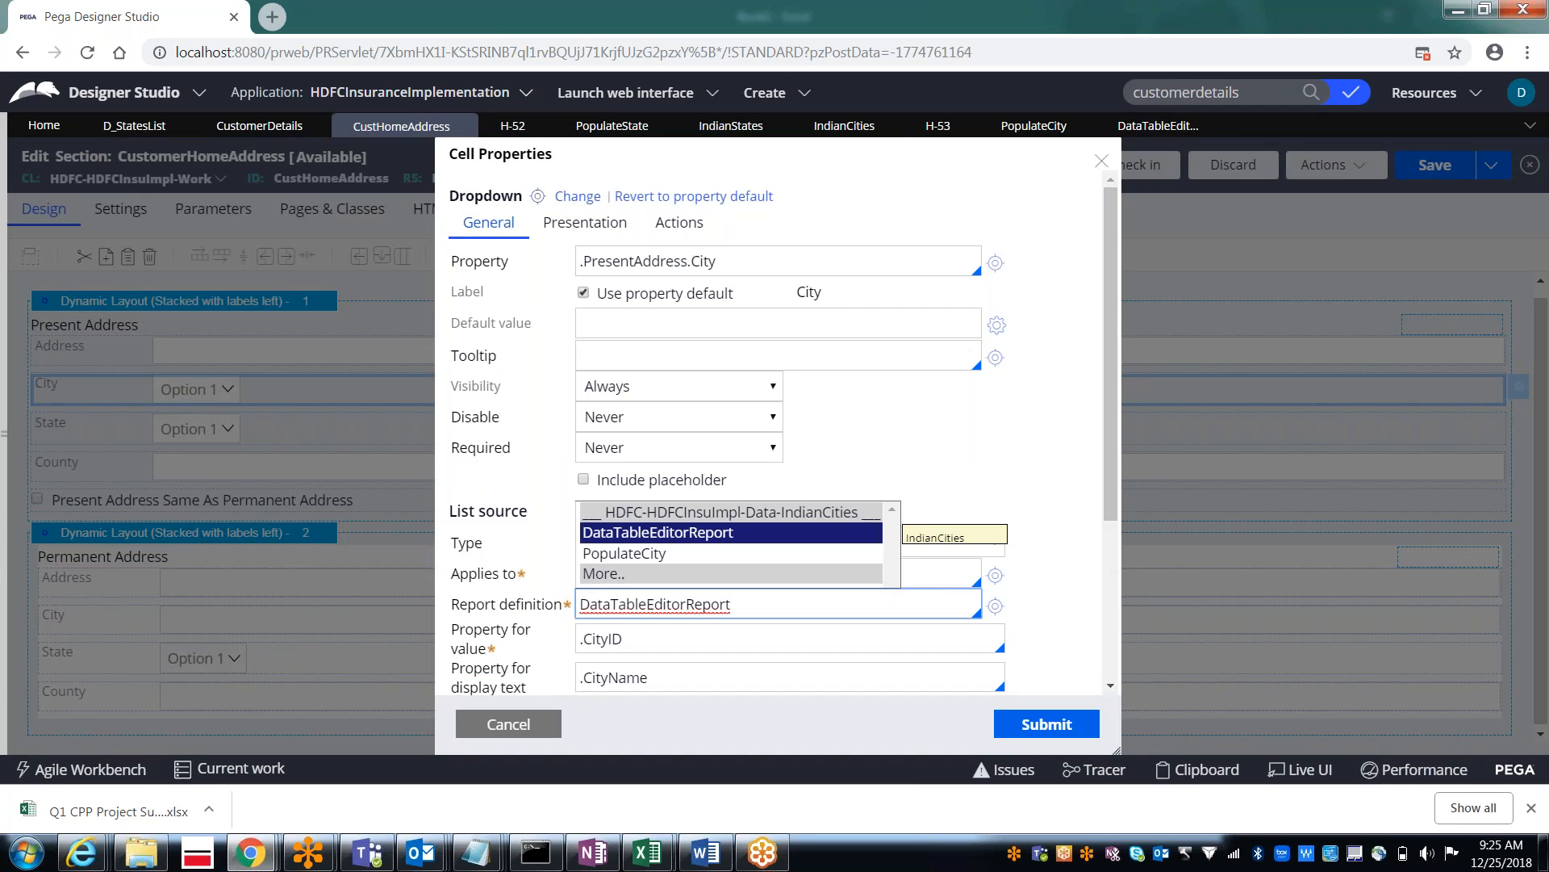
key(Down)
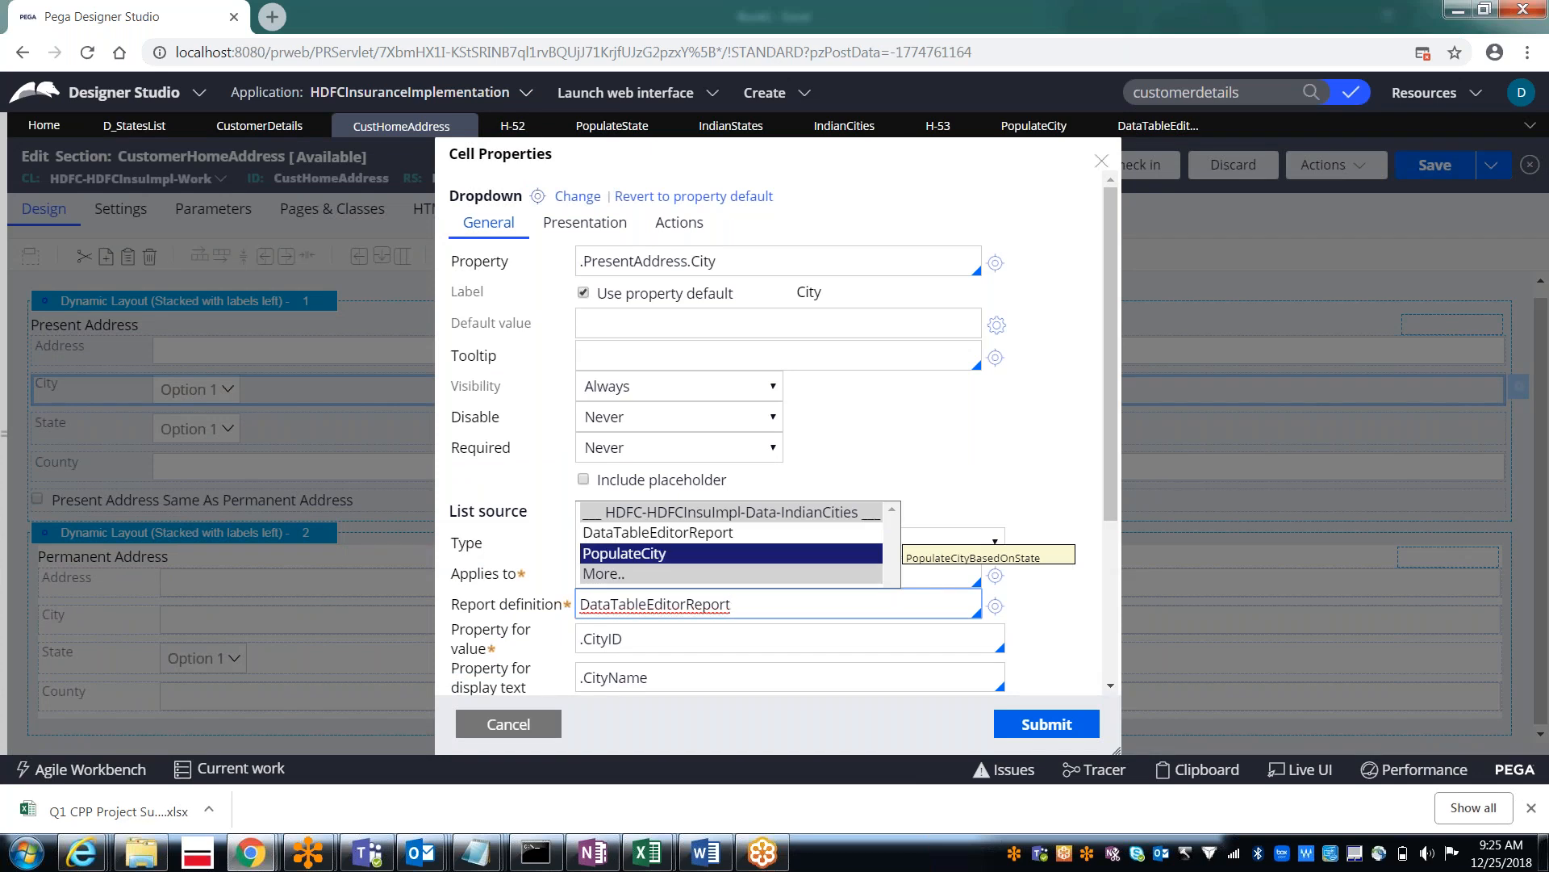
key(Return)
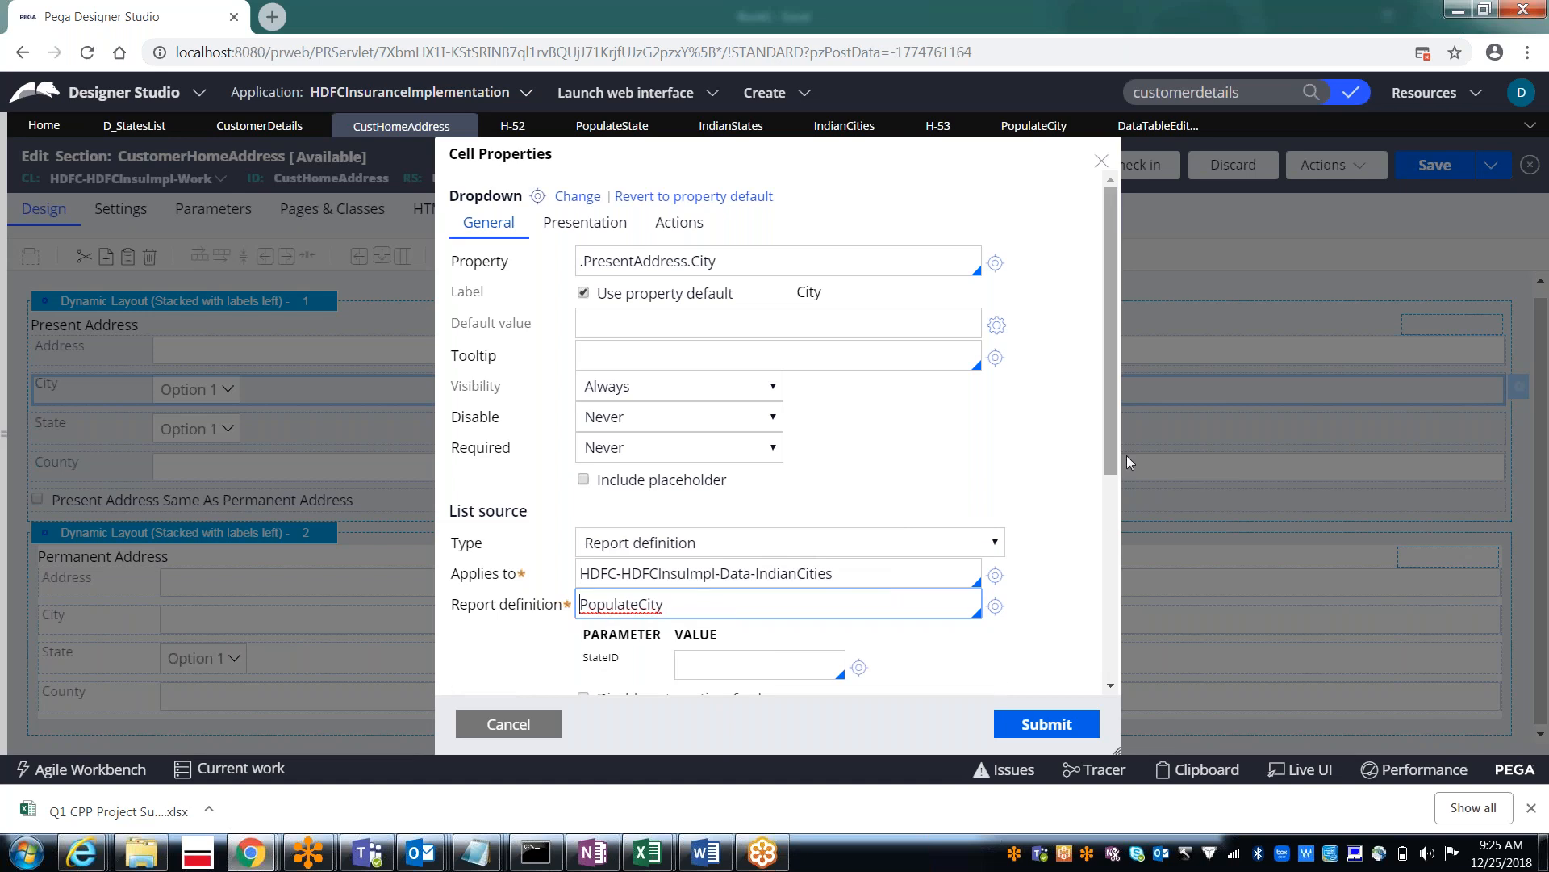
scroll(1104, 520, down, 2)
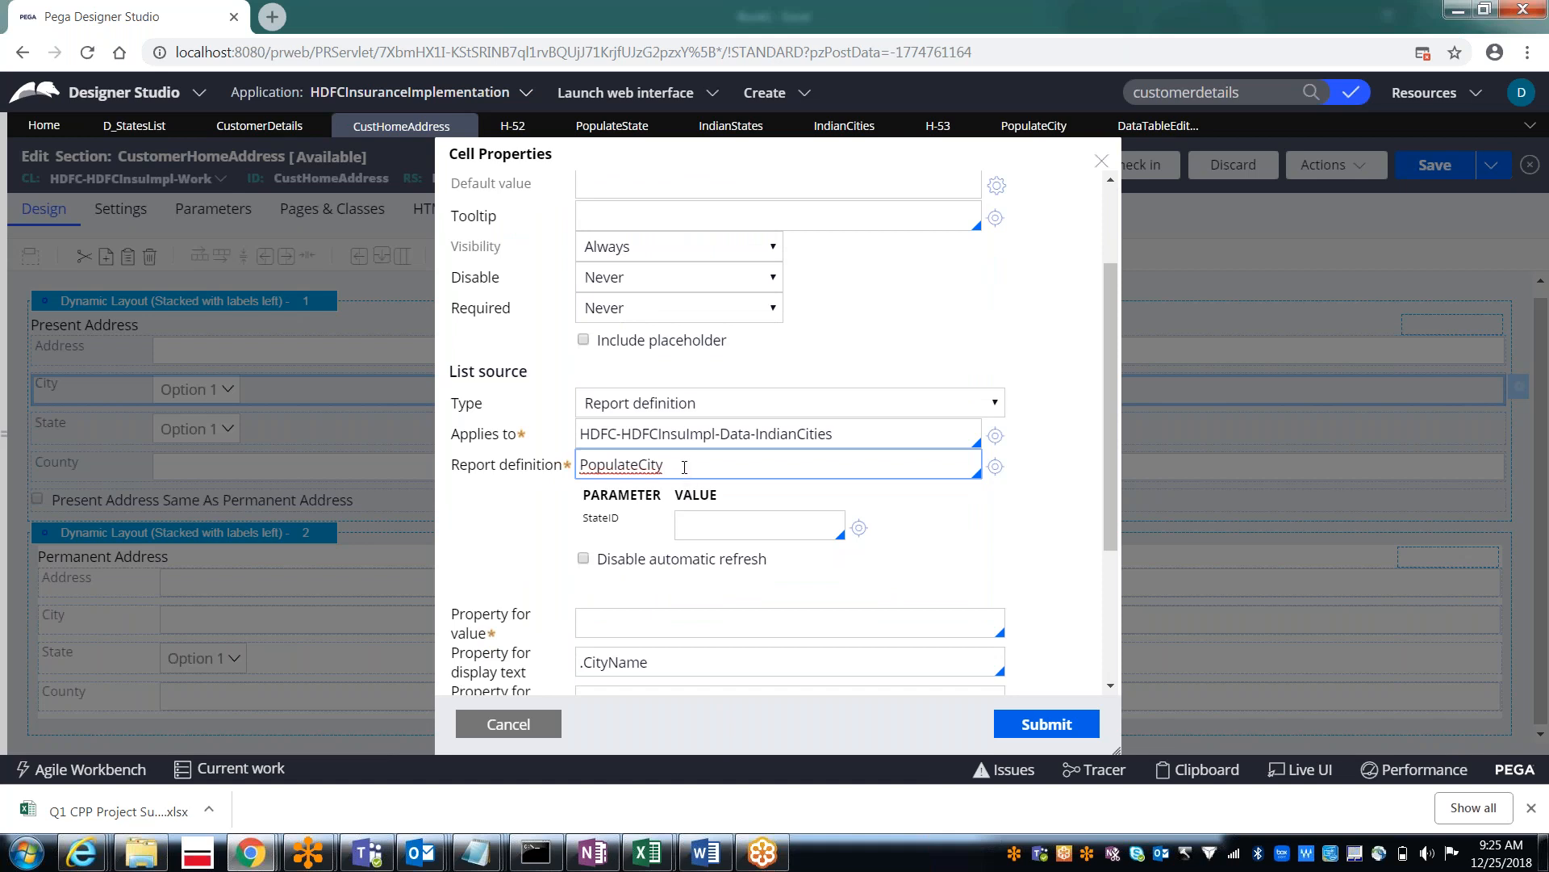
Step: Switch the City dropdown's report definition to DataTableEditorReport and back to PopulateCity to compare their parameters
key(BackSpace)
key(BackSpace)
key(BackSpace)
key(BackSpace)
key(BackSpace)
key(BackSpace)
key(BackSpace)
key(BackSpace)
key(BackSpace)
key(BackSpace)
key(BackSpace)
key(BackSpace)
key(Down)
key(Return)
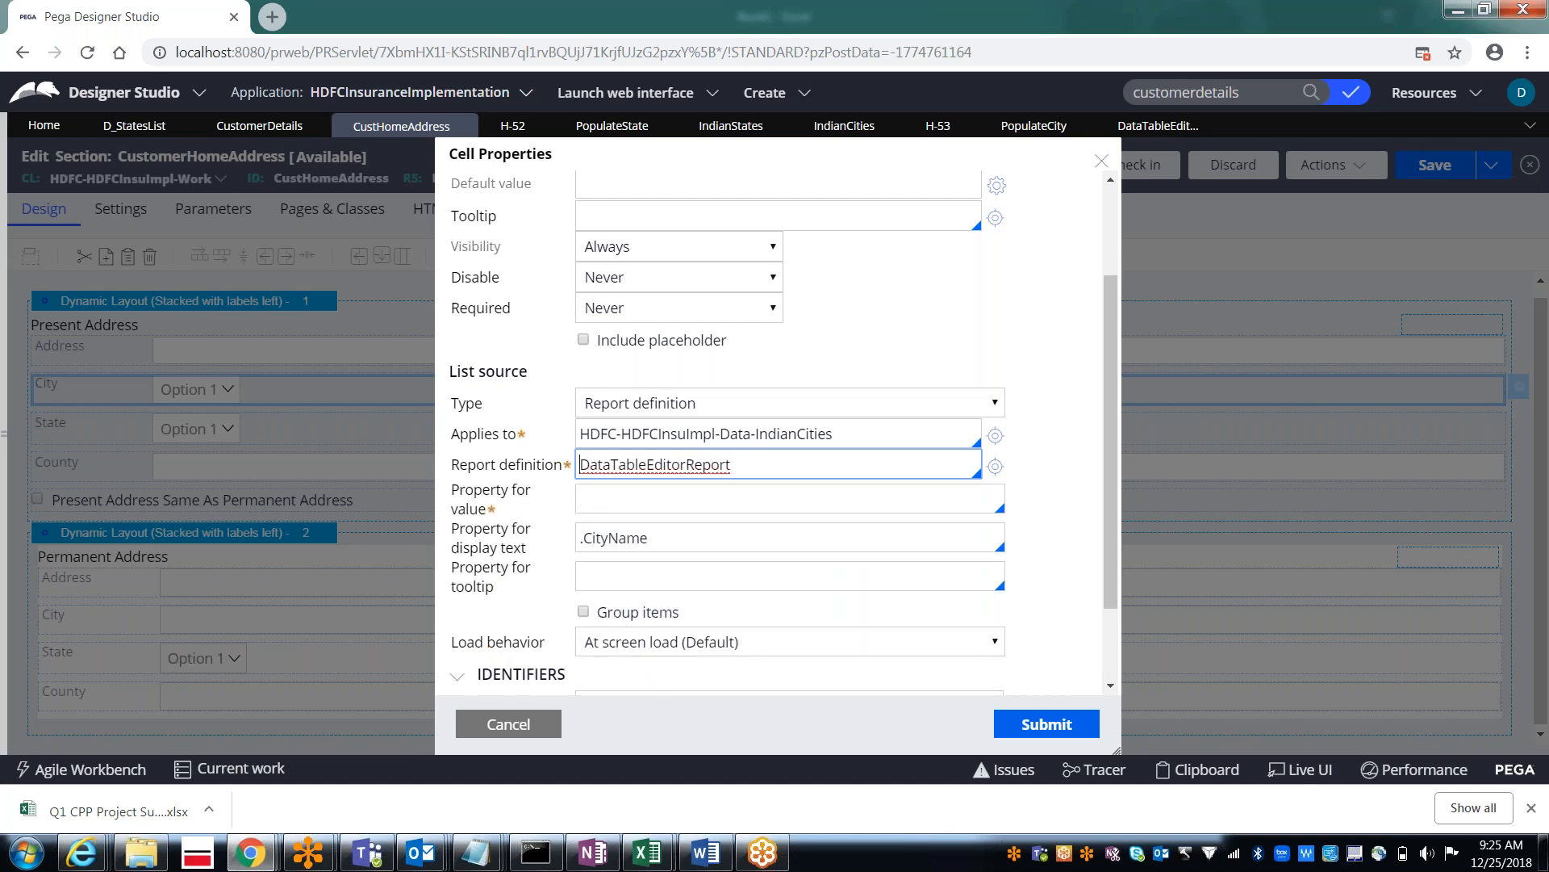
key(BackSpace)
key(BackSpace)
key(BackSpace)
key(BackSpace)
key(BackSpace)
key(BackSpace)
key(BackSpace)
key(BackSpace)
key(BackSpace)
key(BackSpace)
key(BackSpace)
key(BackSpace)
key(BackSpace)
key(BackSpace)
key(BackSpace)
key(BackSpace)
key(BackSpace)
key(BackSpace)
key(BackSpace)
key(BackSpace)
key(BackSpace)
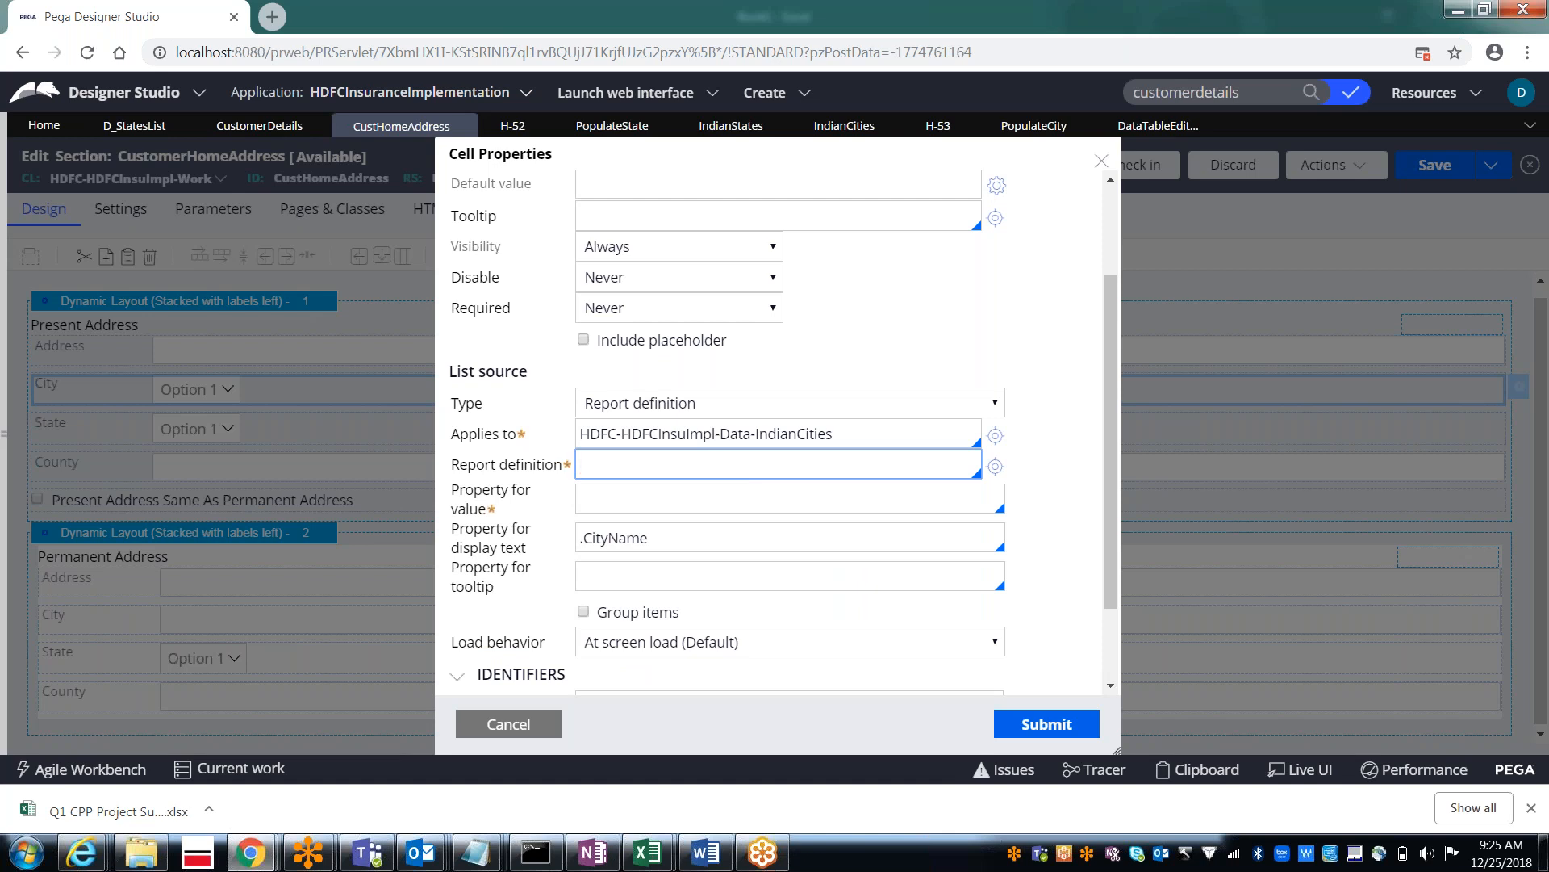
key(Down)
key(Down)
key(Return)
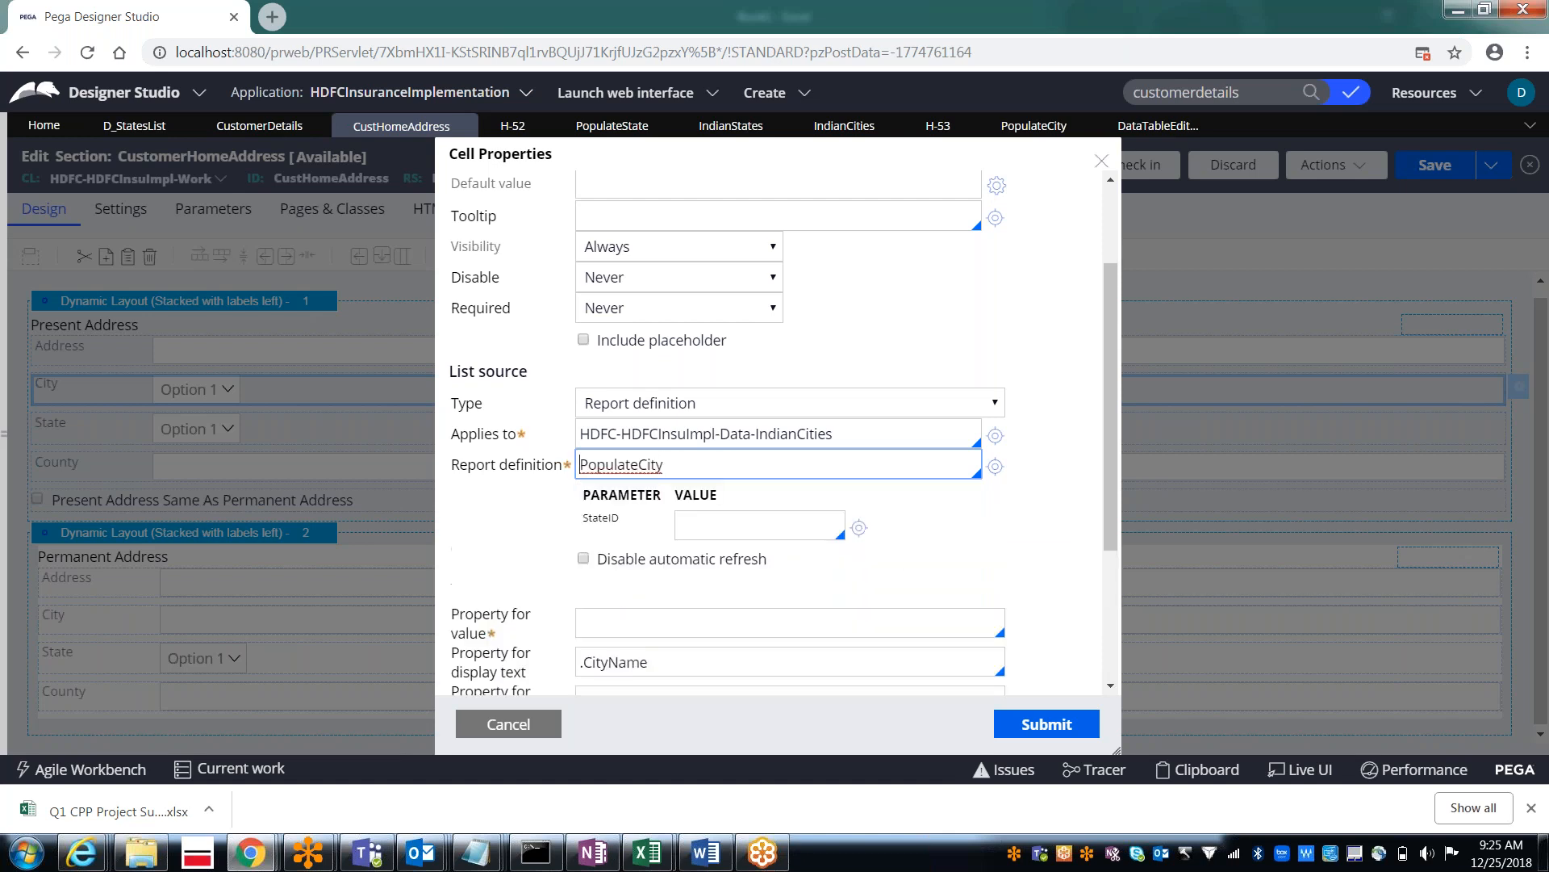
Step: Set the PopulateCity StateID parameter to .State and try to submit the cell properties
click(704, 522)
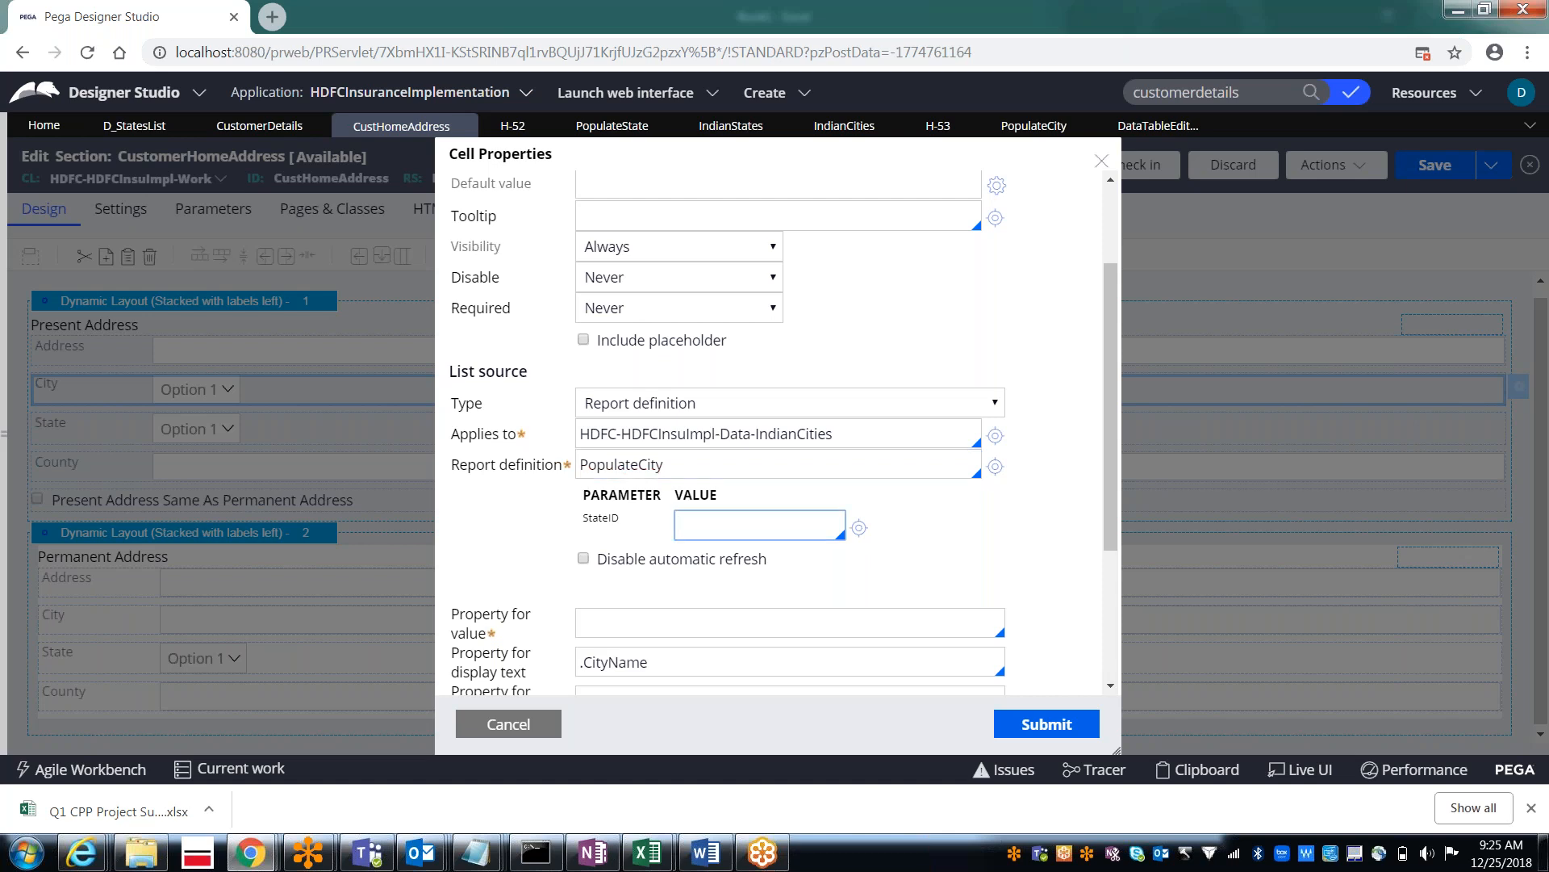
key(Down)
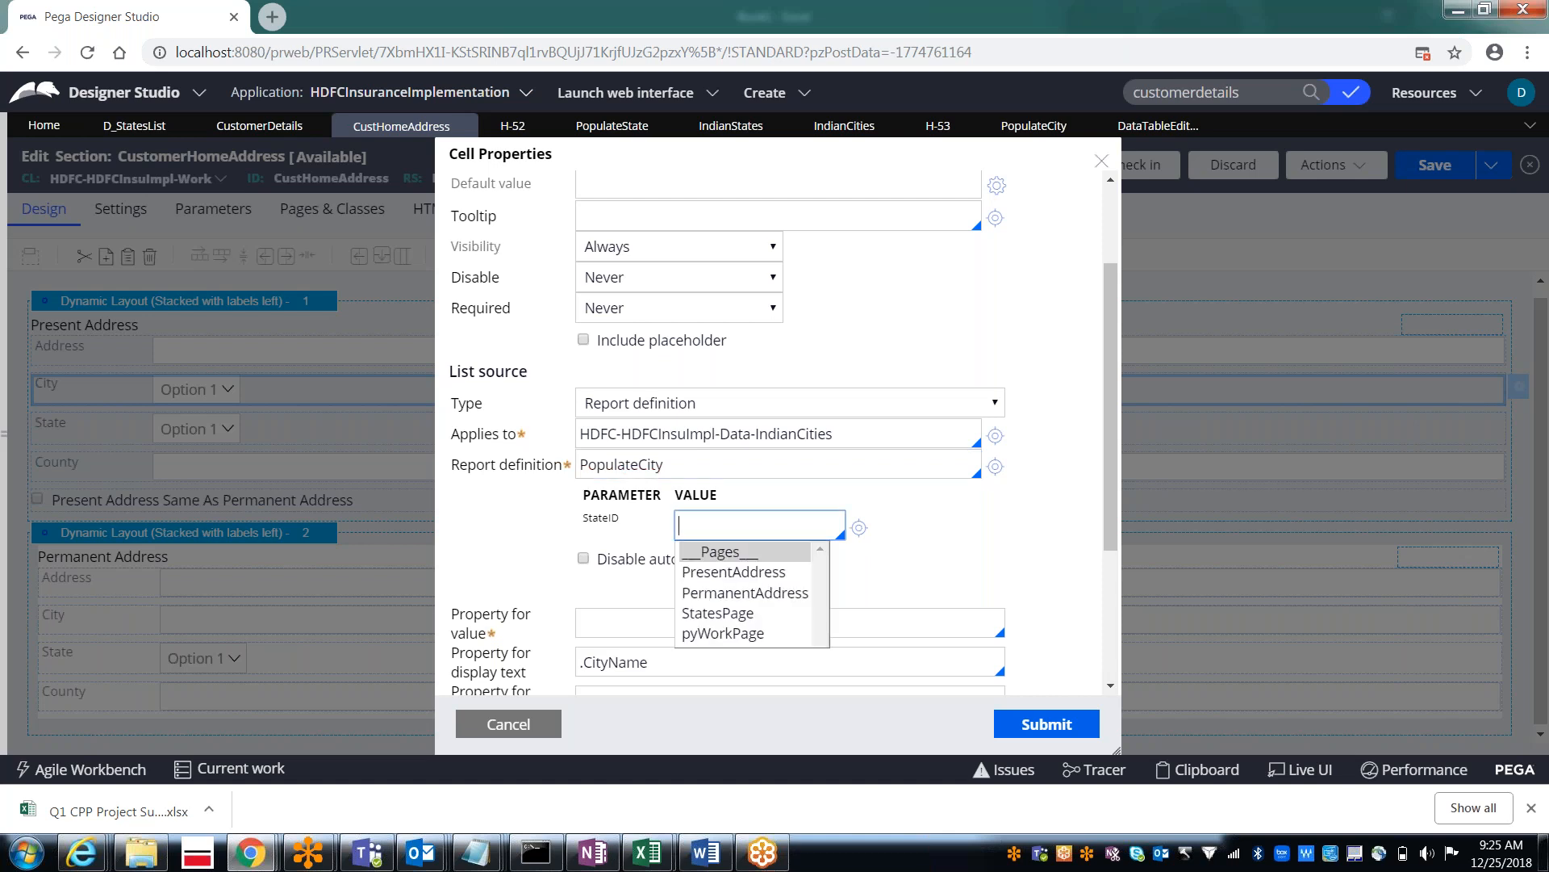
text(.)
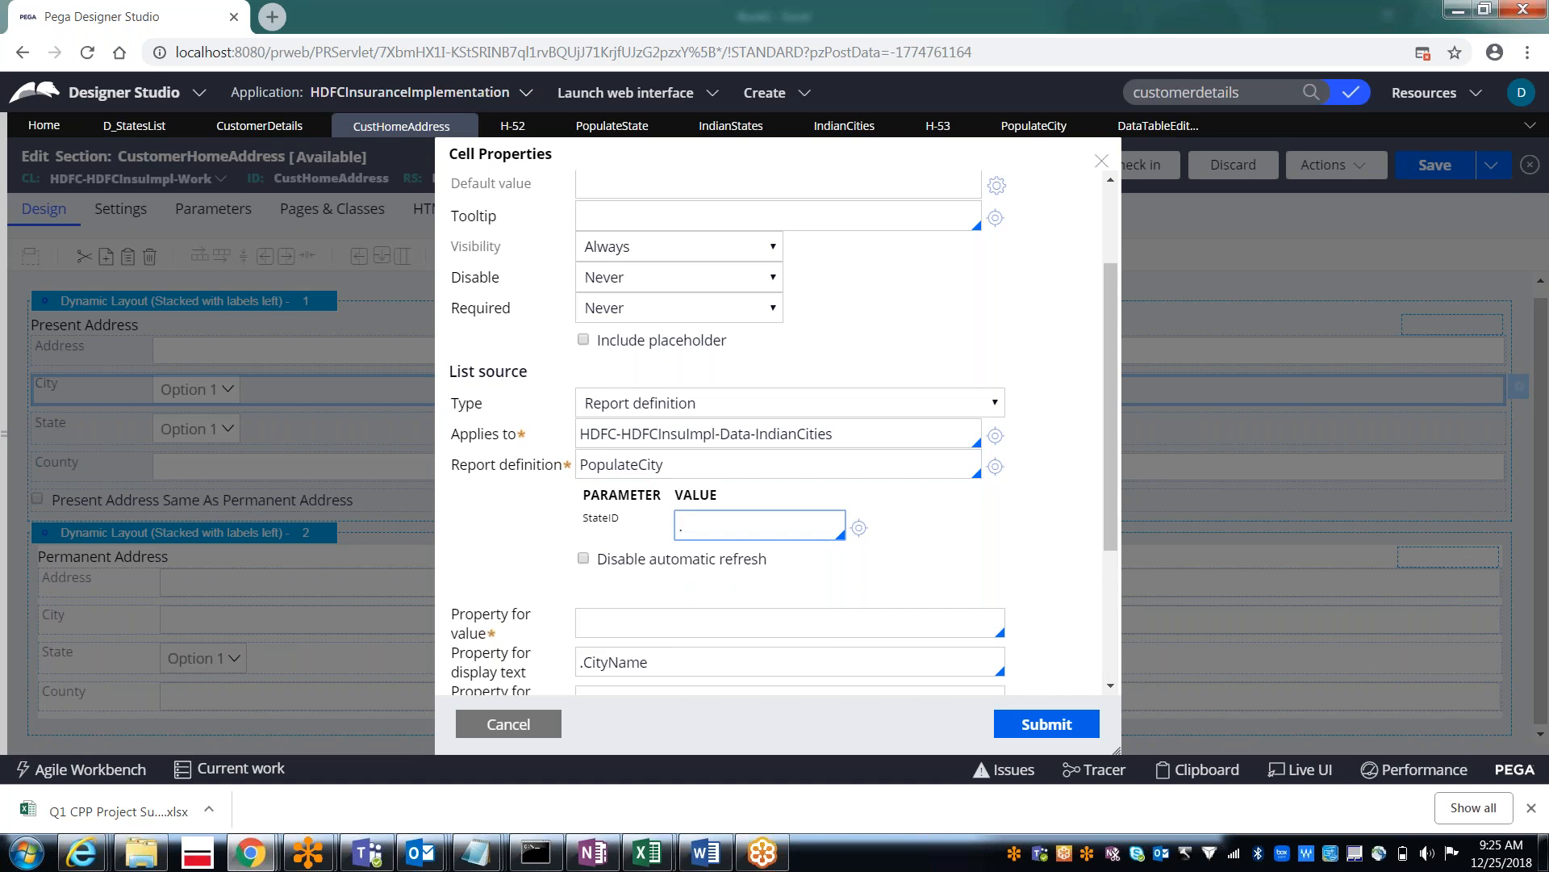
text(STATE)
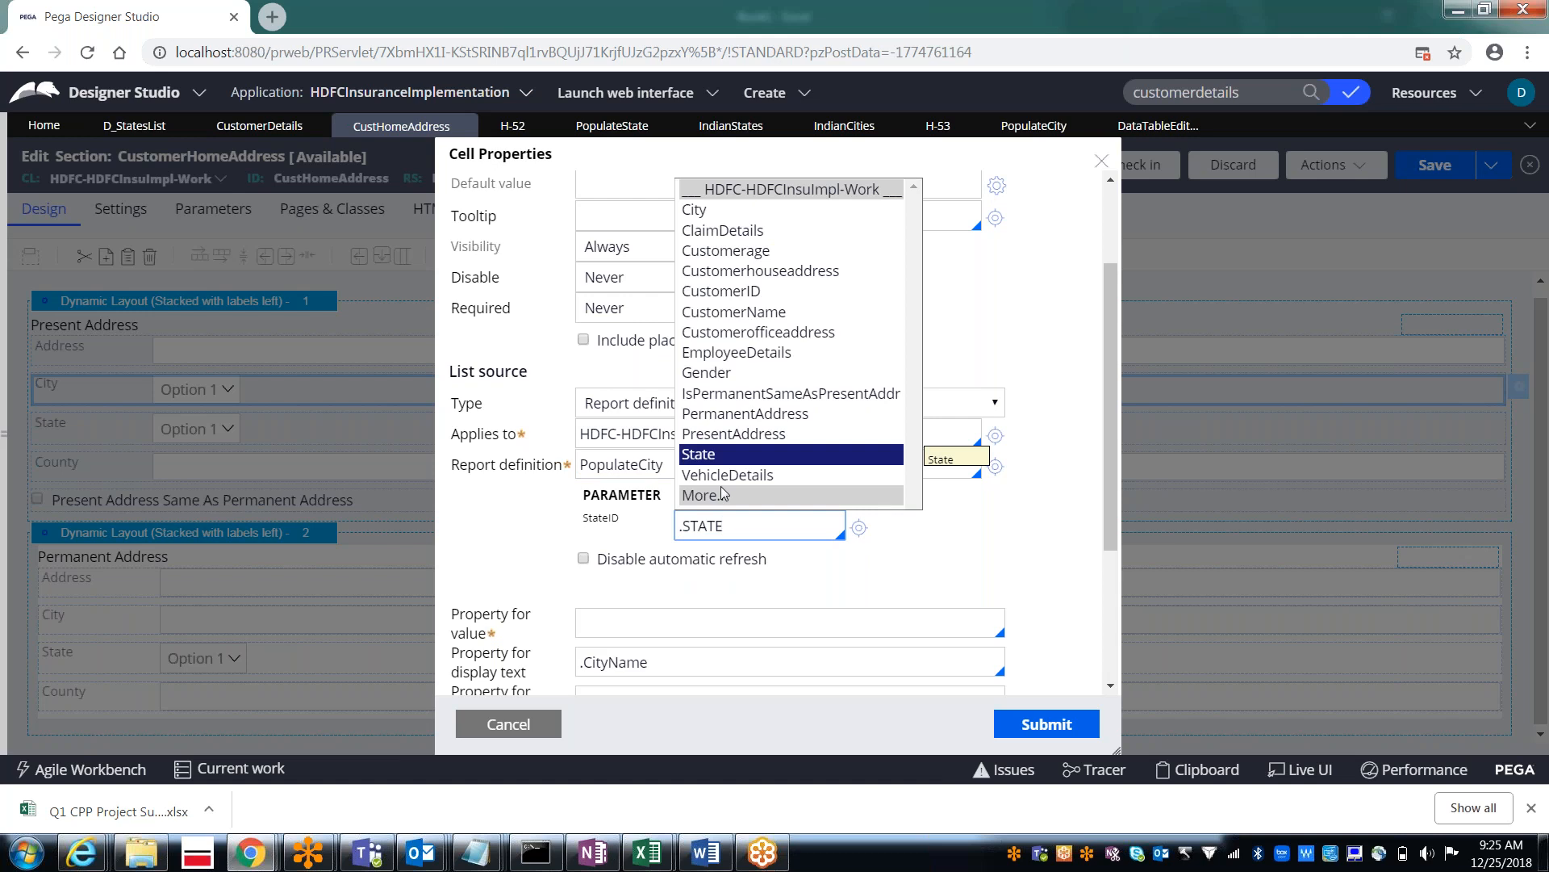
key(Return)
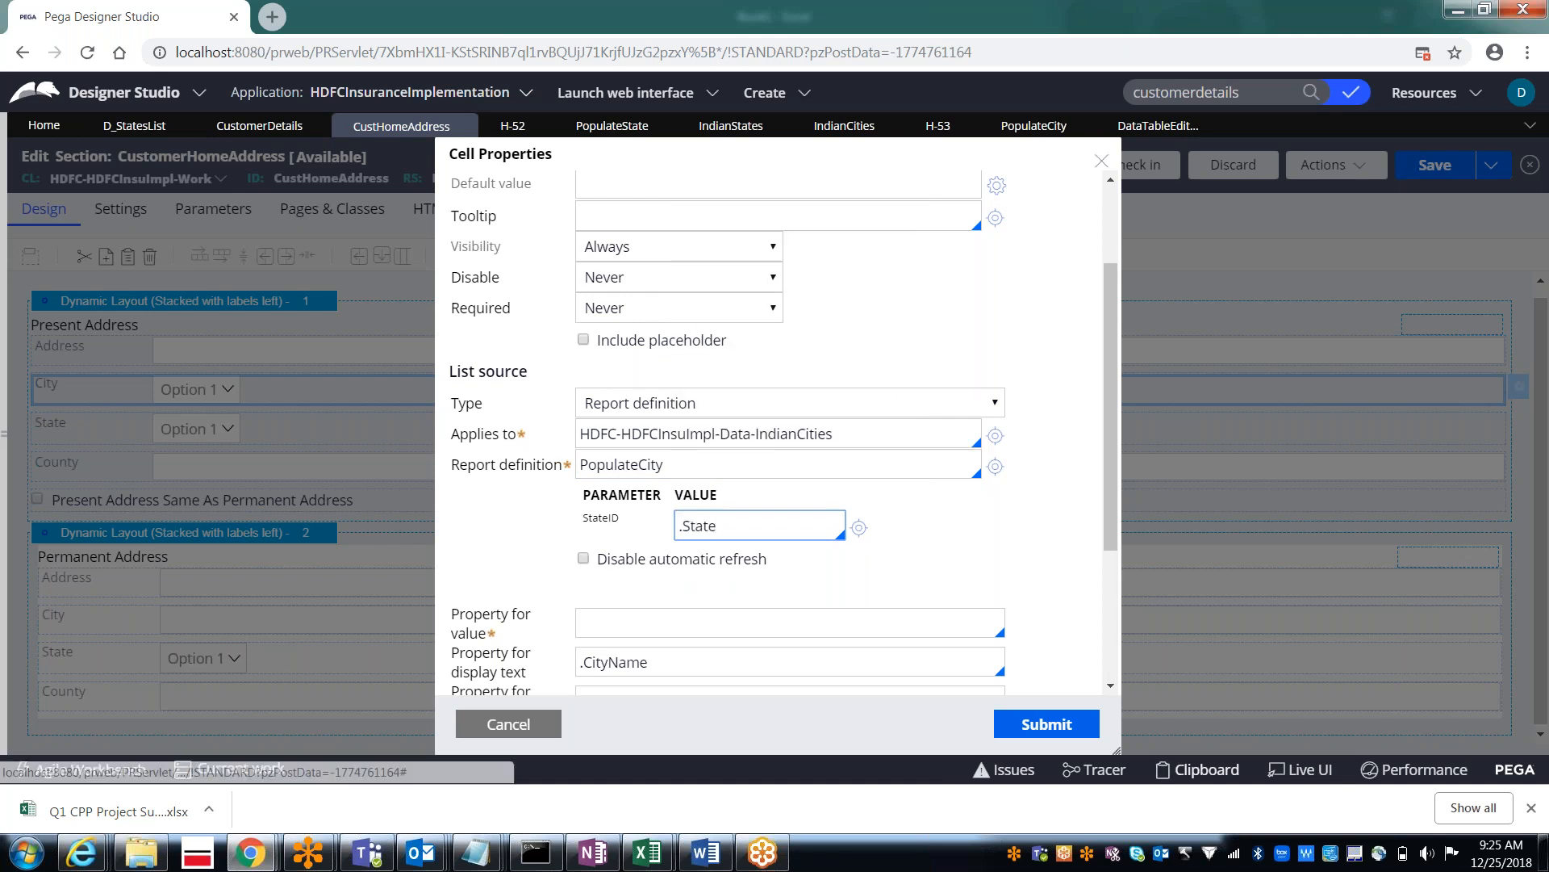
click(1048, 724)
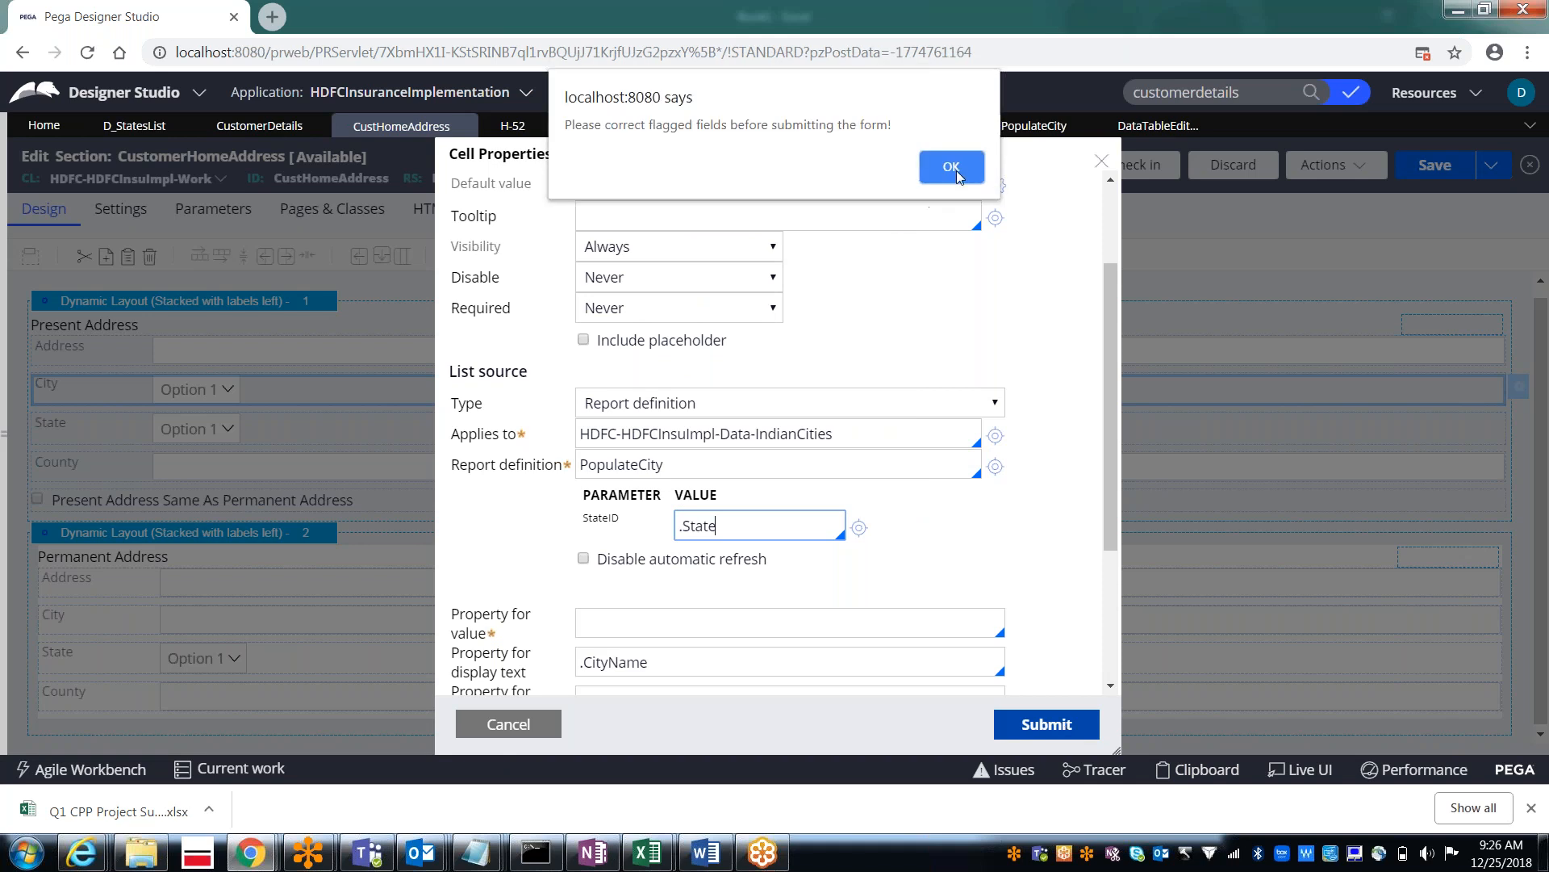
click(970, 170)
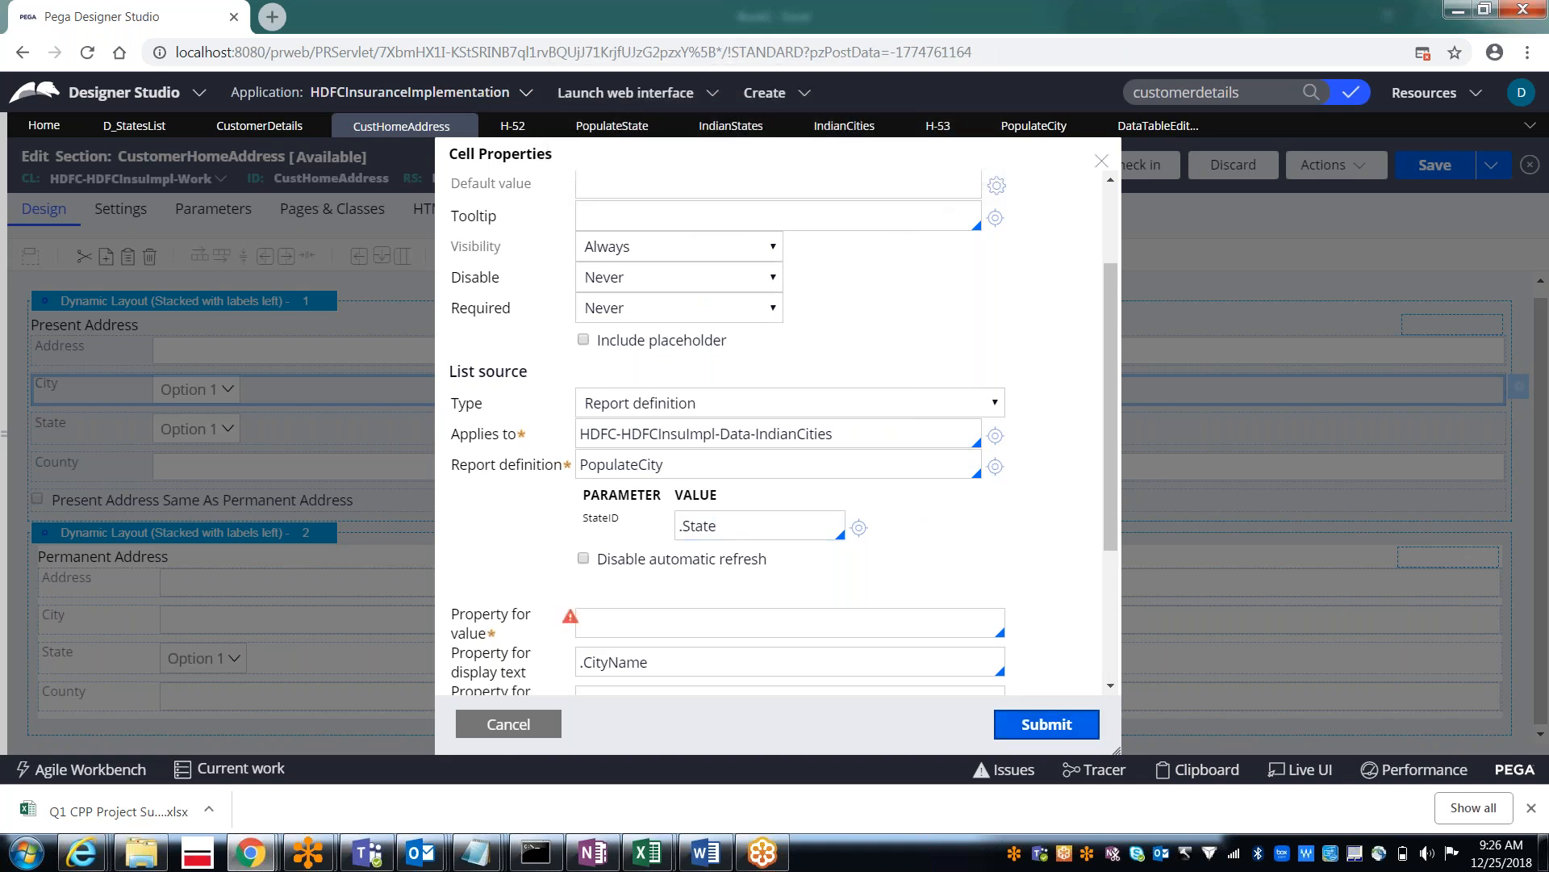
Step: Set the City dropdown's property for value to .CityID and submit the cell properties
click(647, 625)
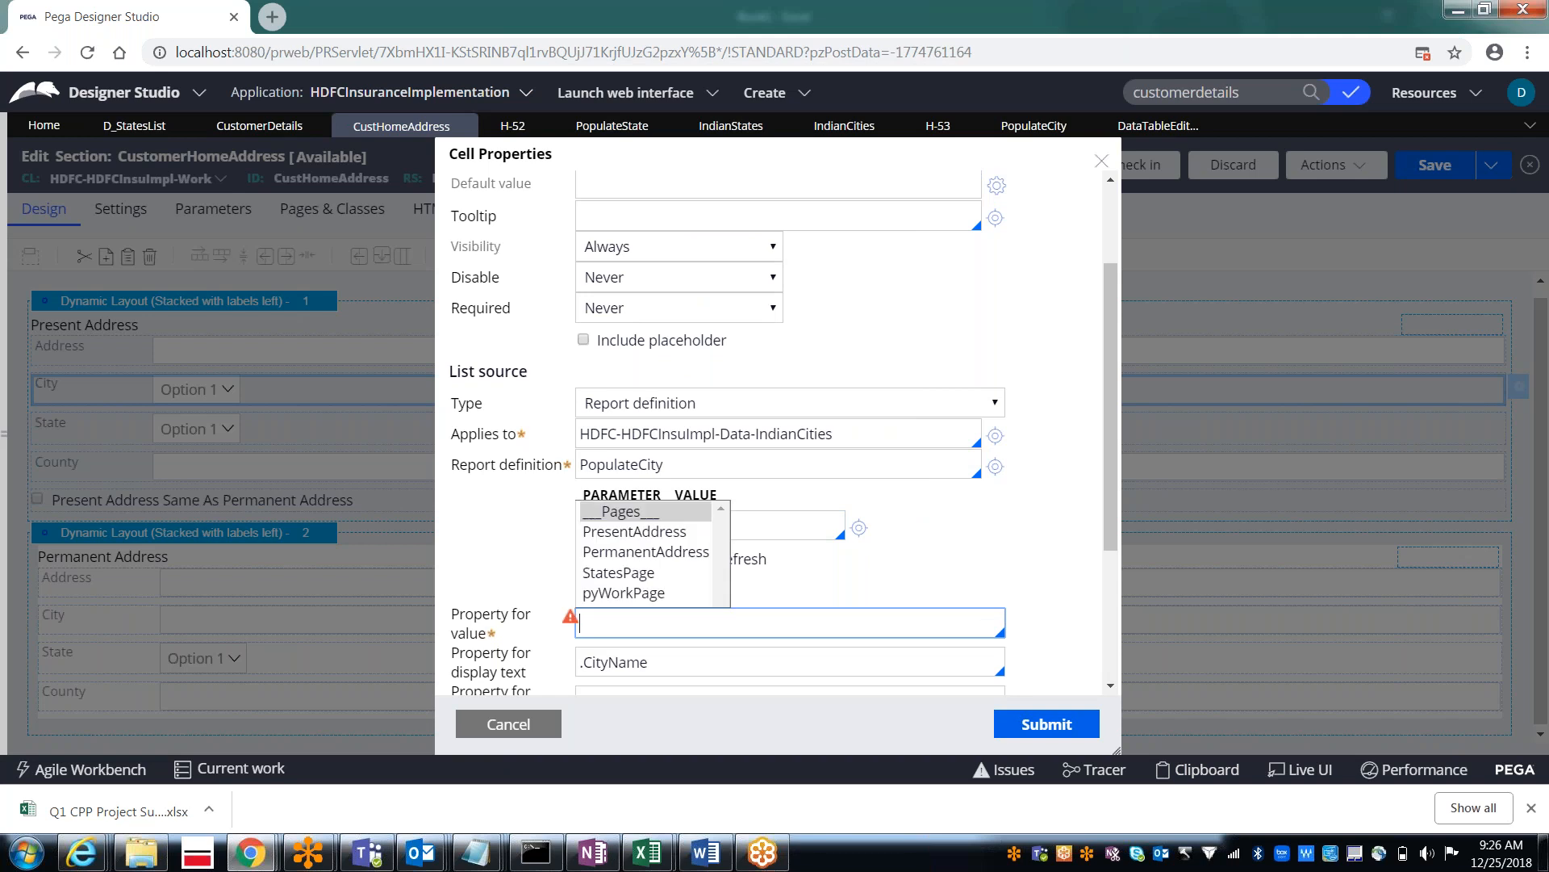
text(.)
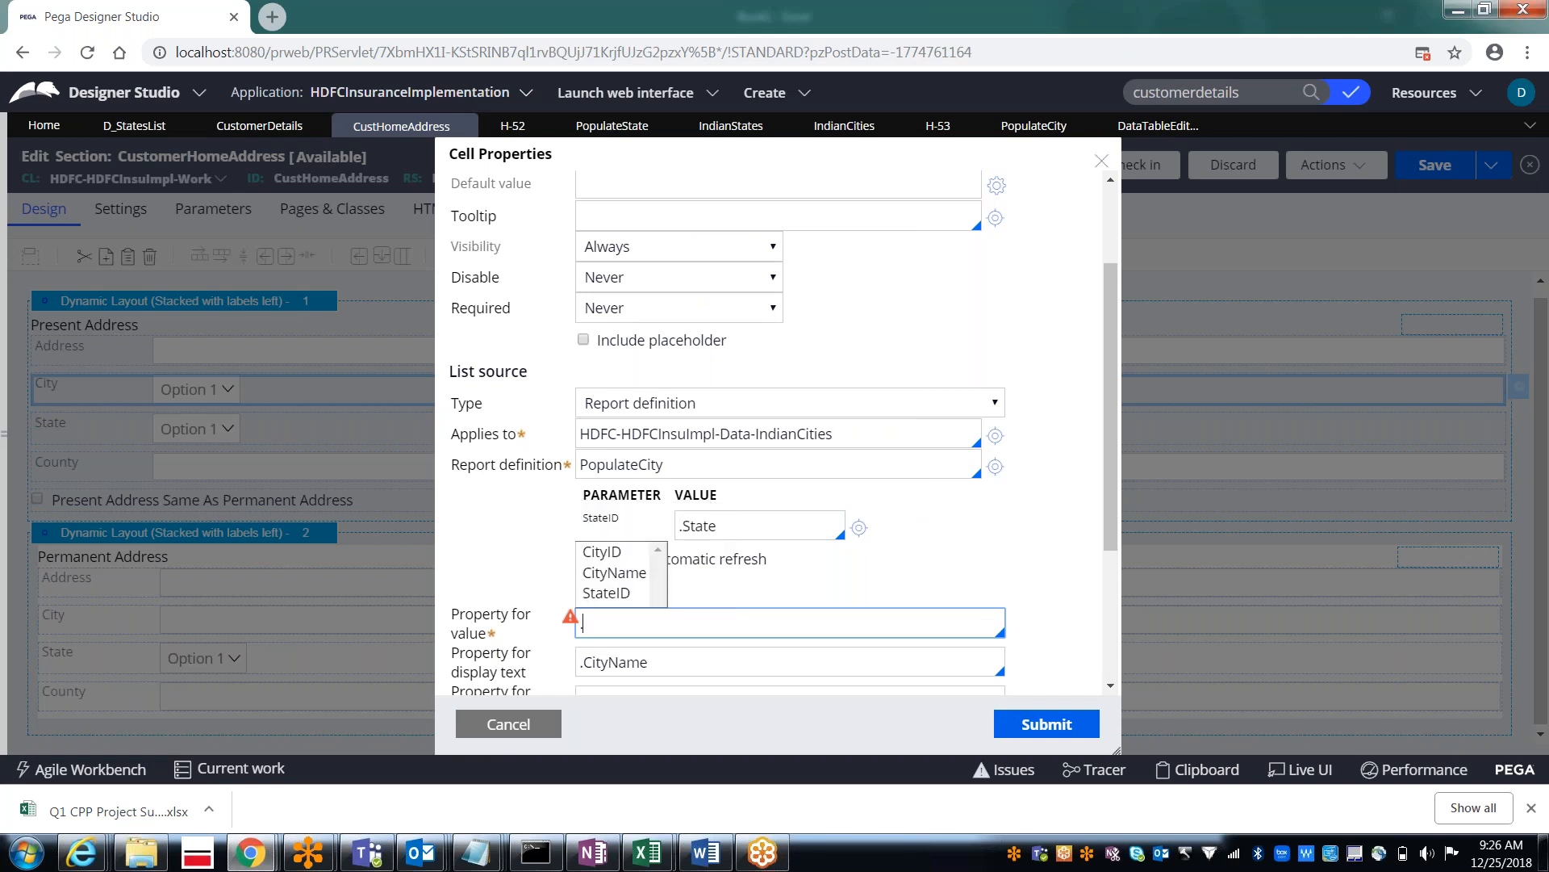
key(Return)
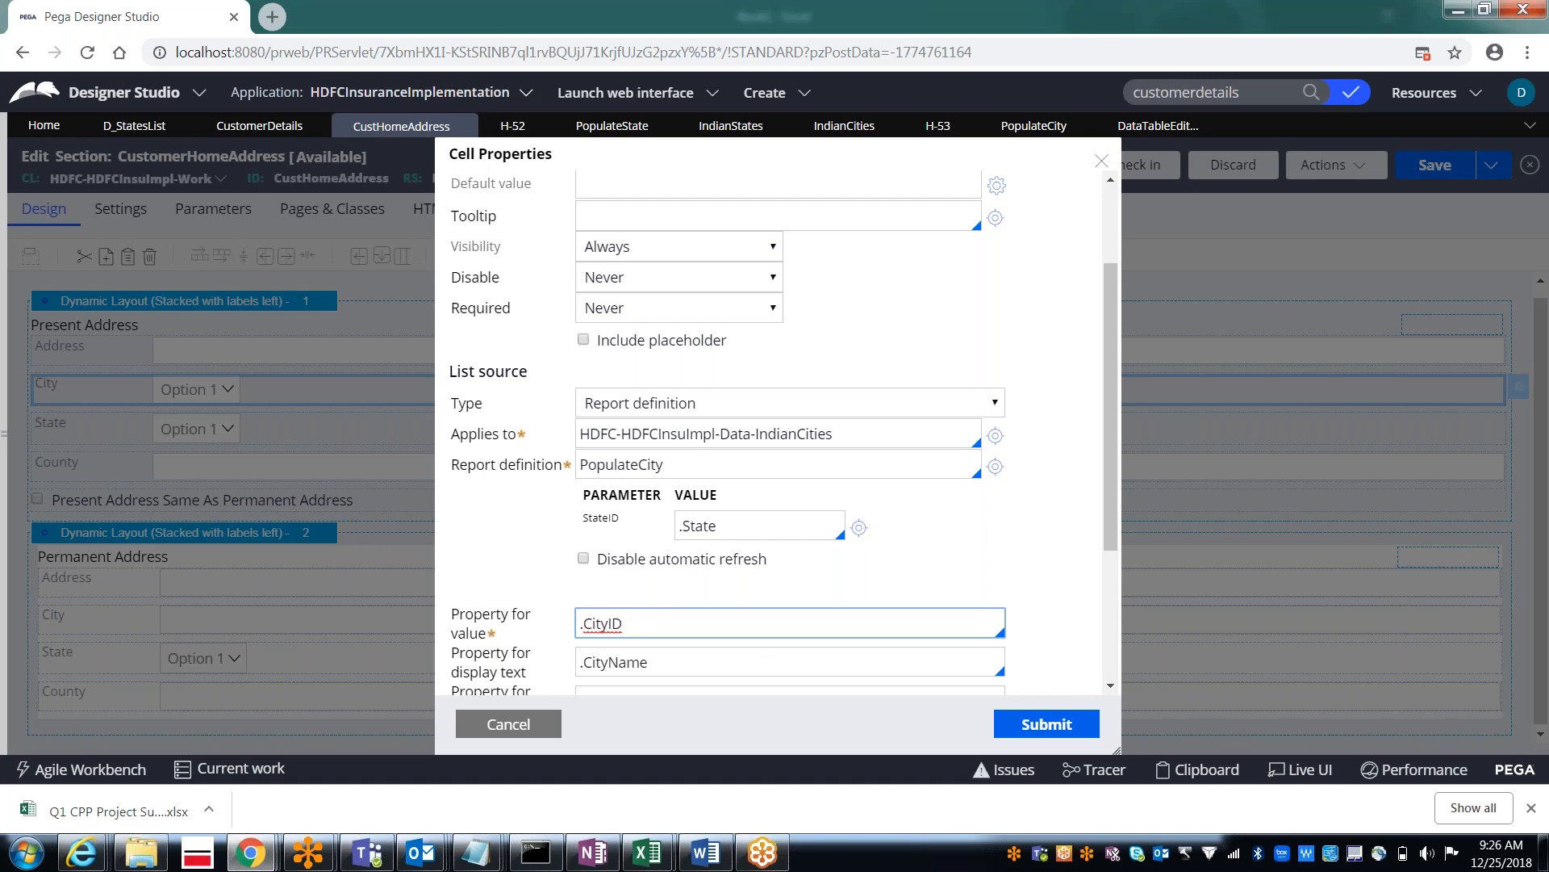
key(Return)
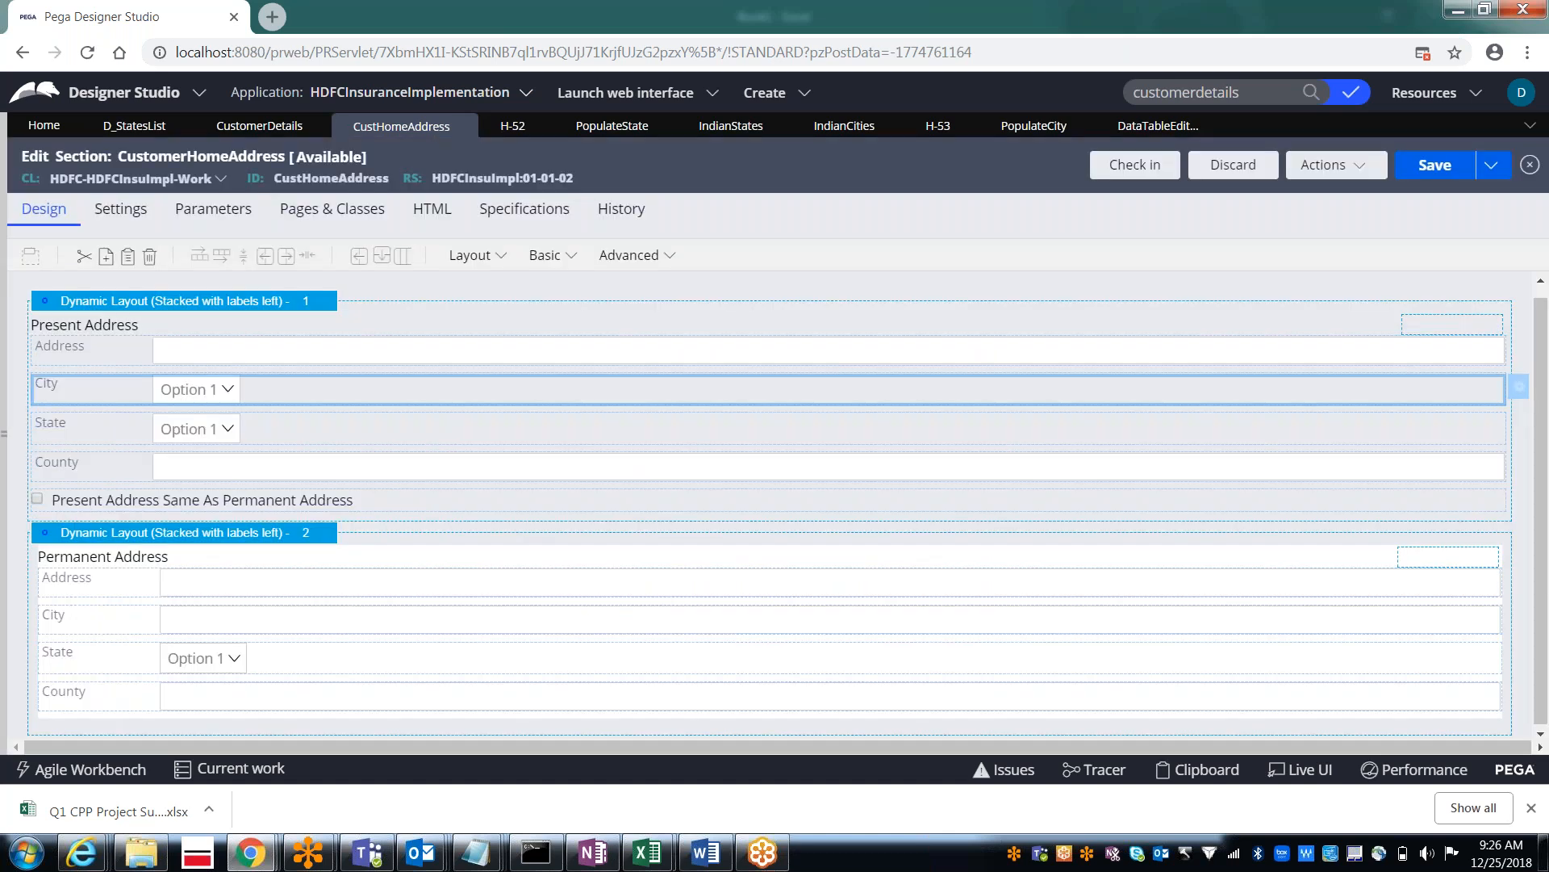
Step: Check which property the Present Address State dropdown uses, and cancel its cell properties
click(197, 431)
double_click(197, 431)
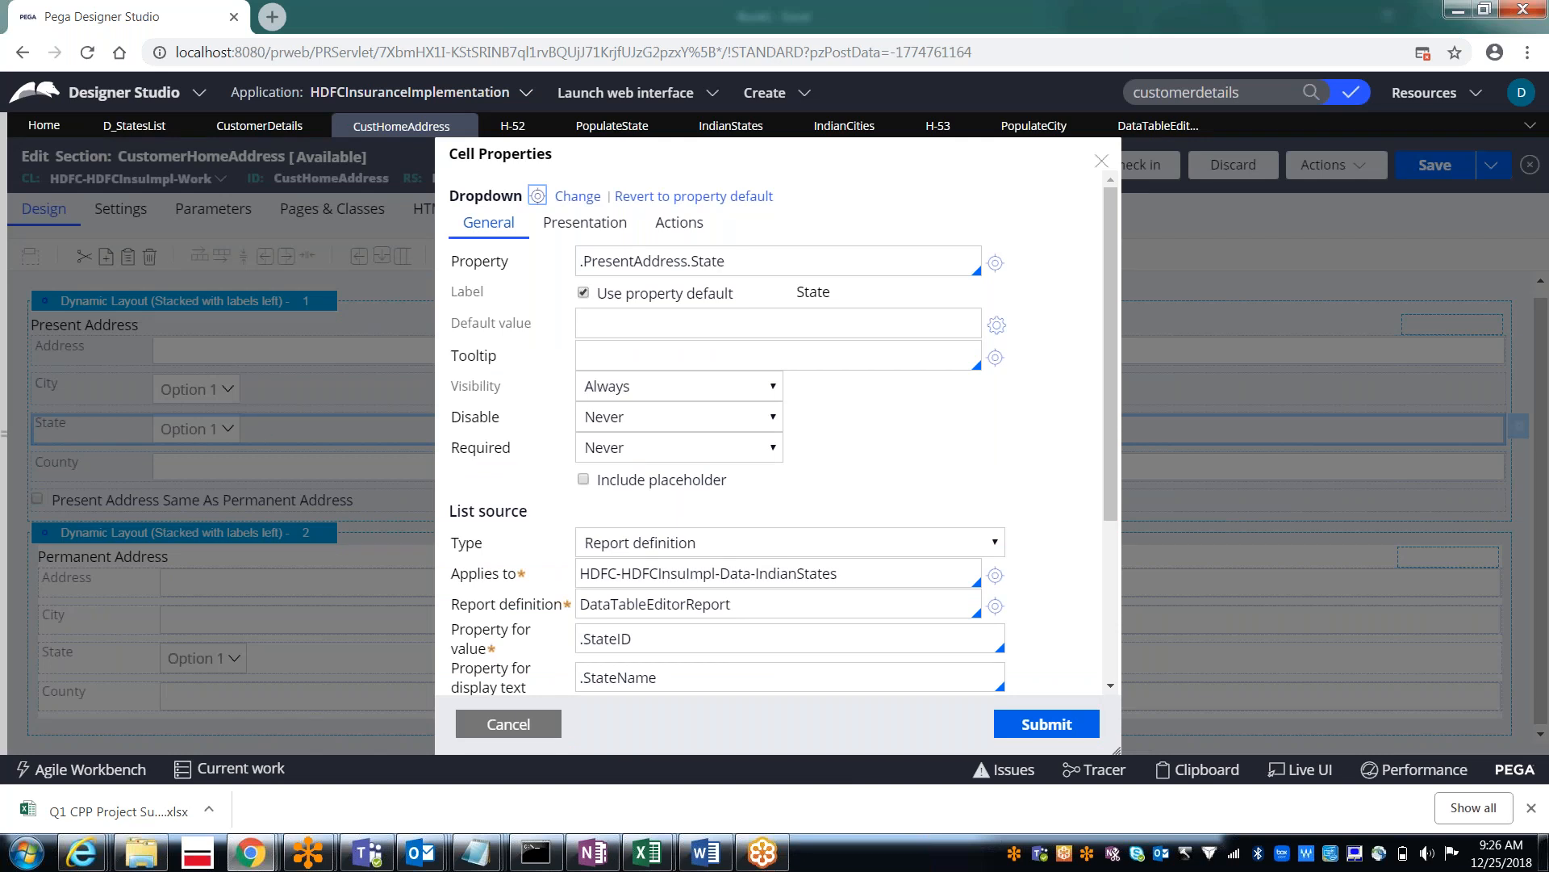
click(526, 729)
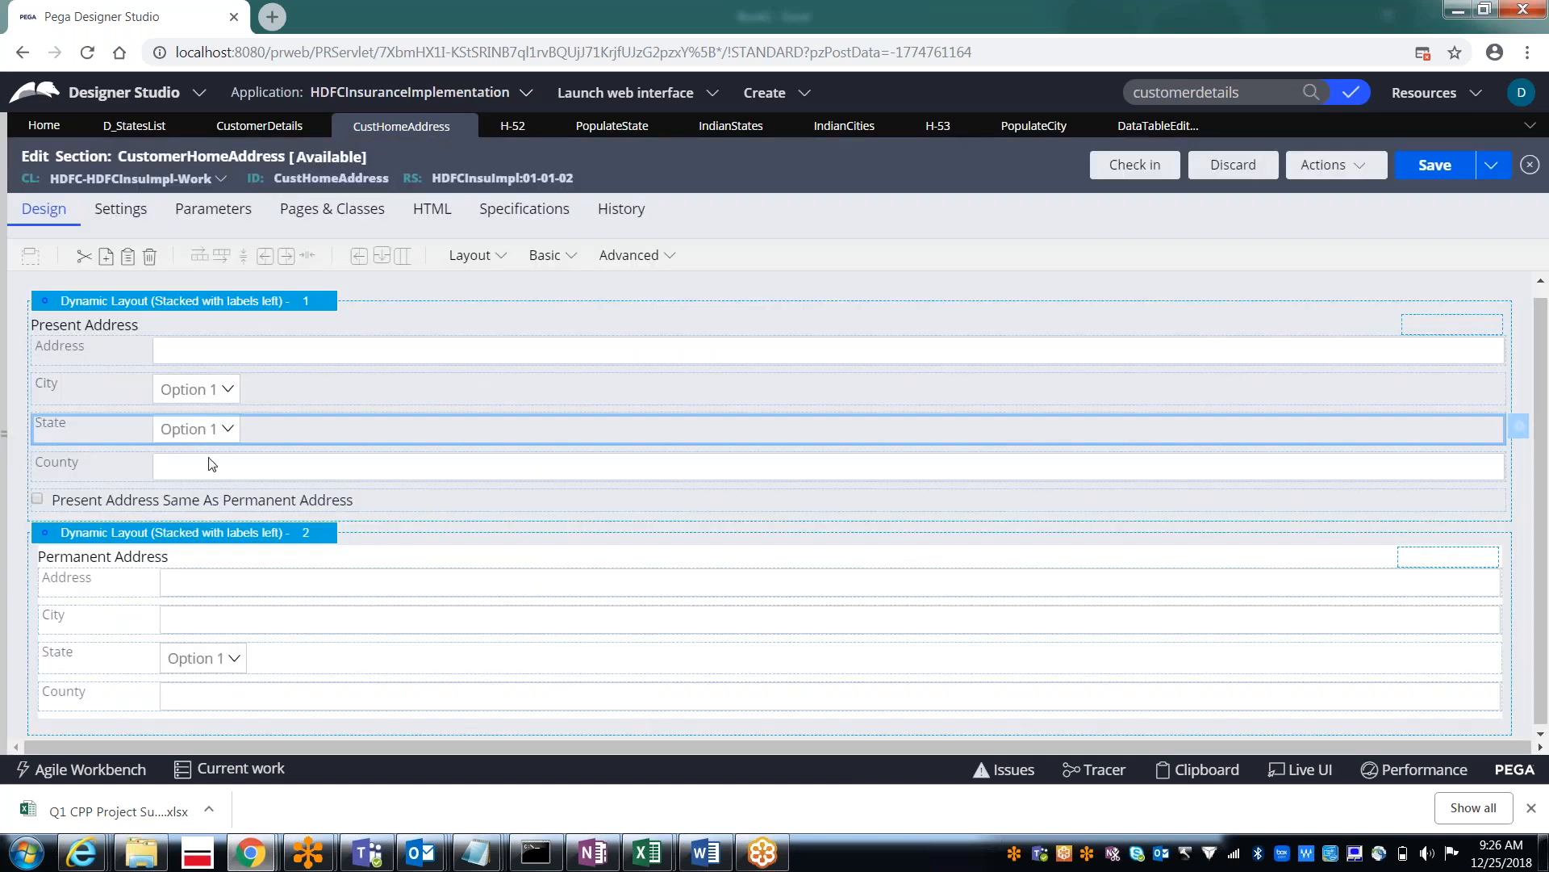
Step: Set the Present Address City dropdown's StateID parameter to .PresentAddress.State and save the CustHomeAddress section
click(253, 394)
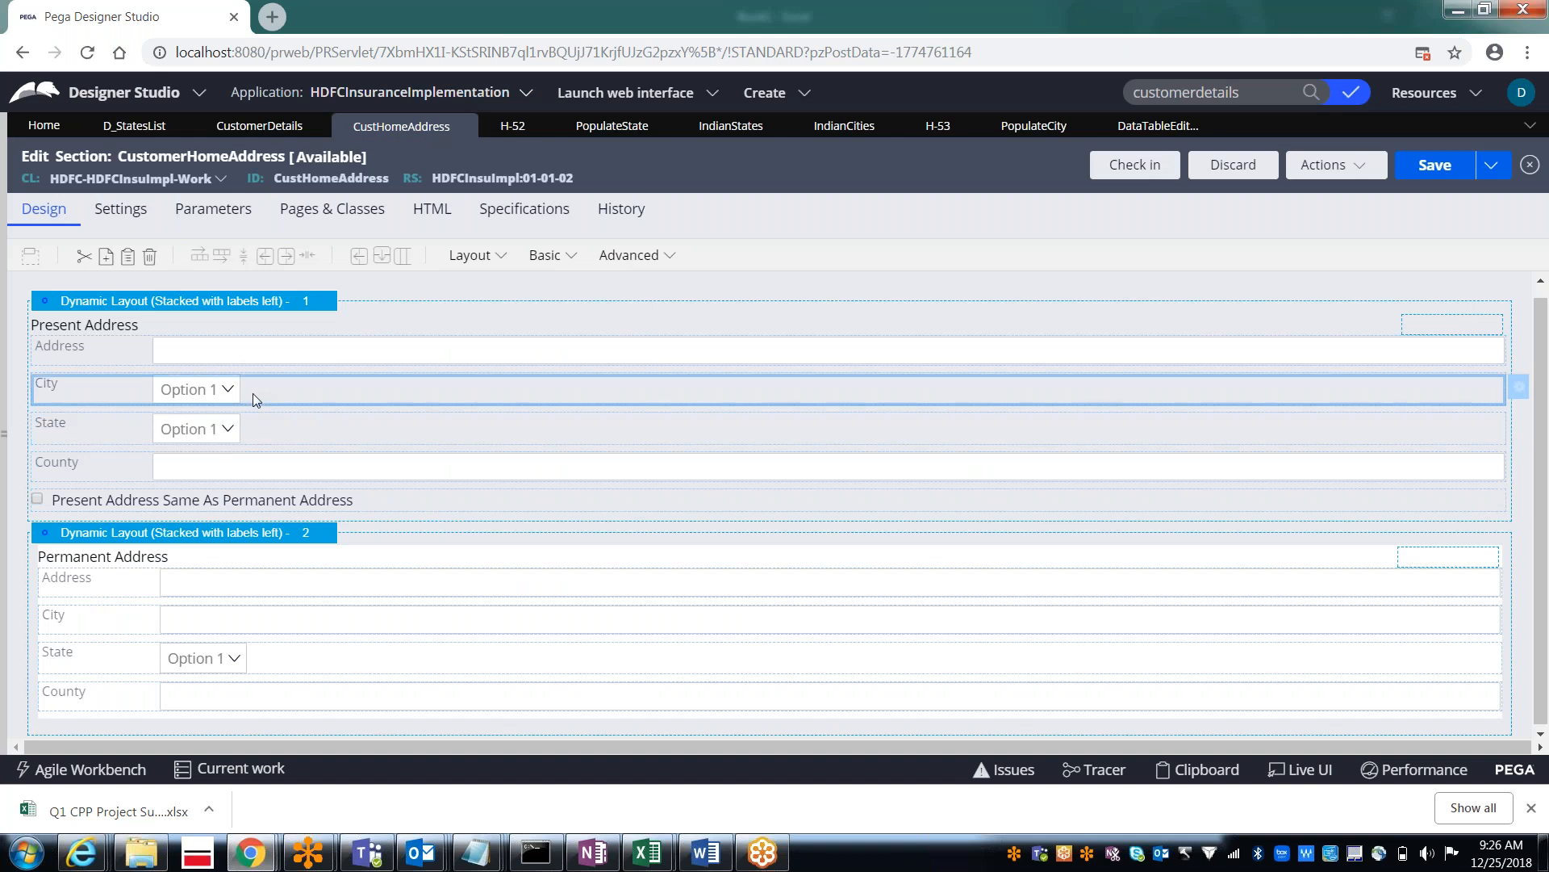
double_click(253, 394)
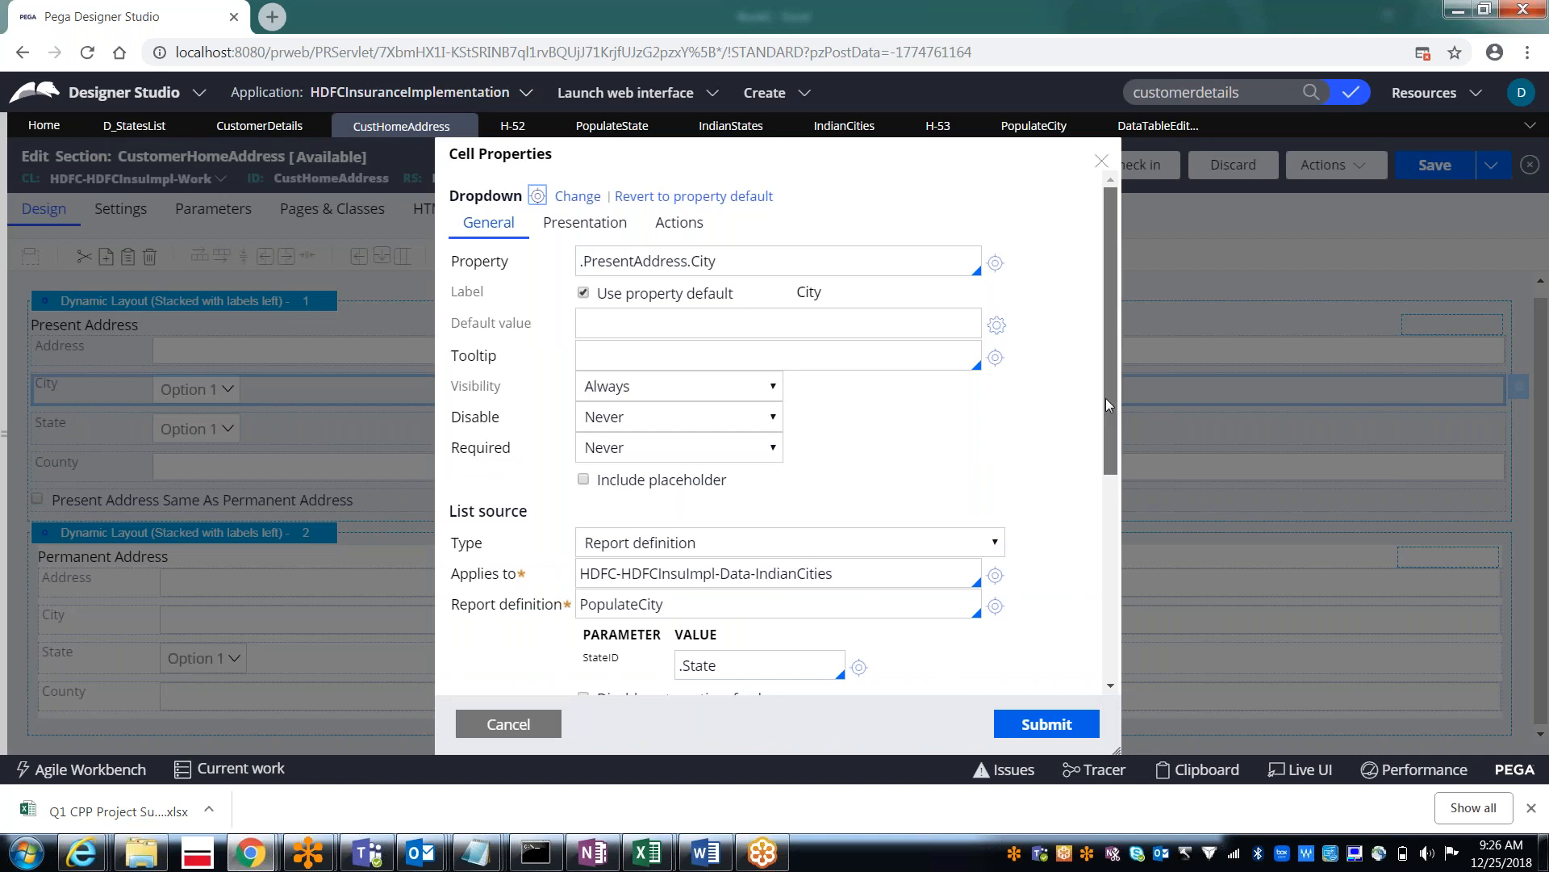
scroll(1104, 412, down, 2)
click(740, 531)
key(BackSpace)
key(BackSpace)
key(BackSpace)
key(BackSpace)
key(BackSpace)
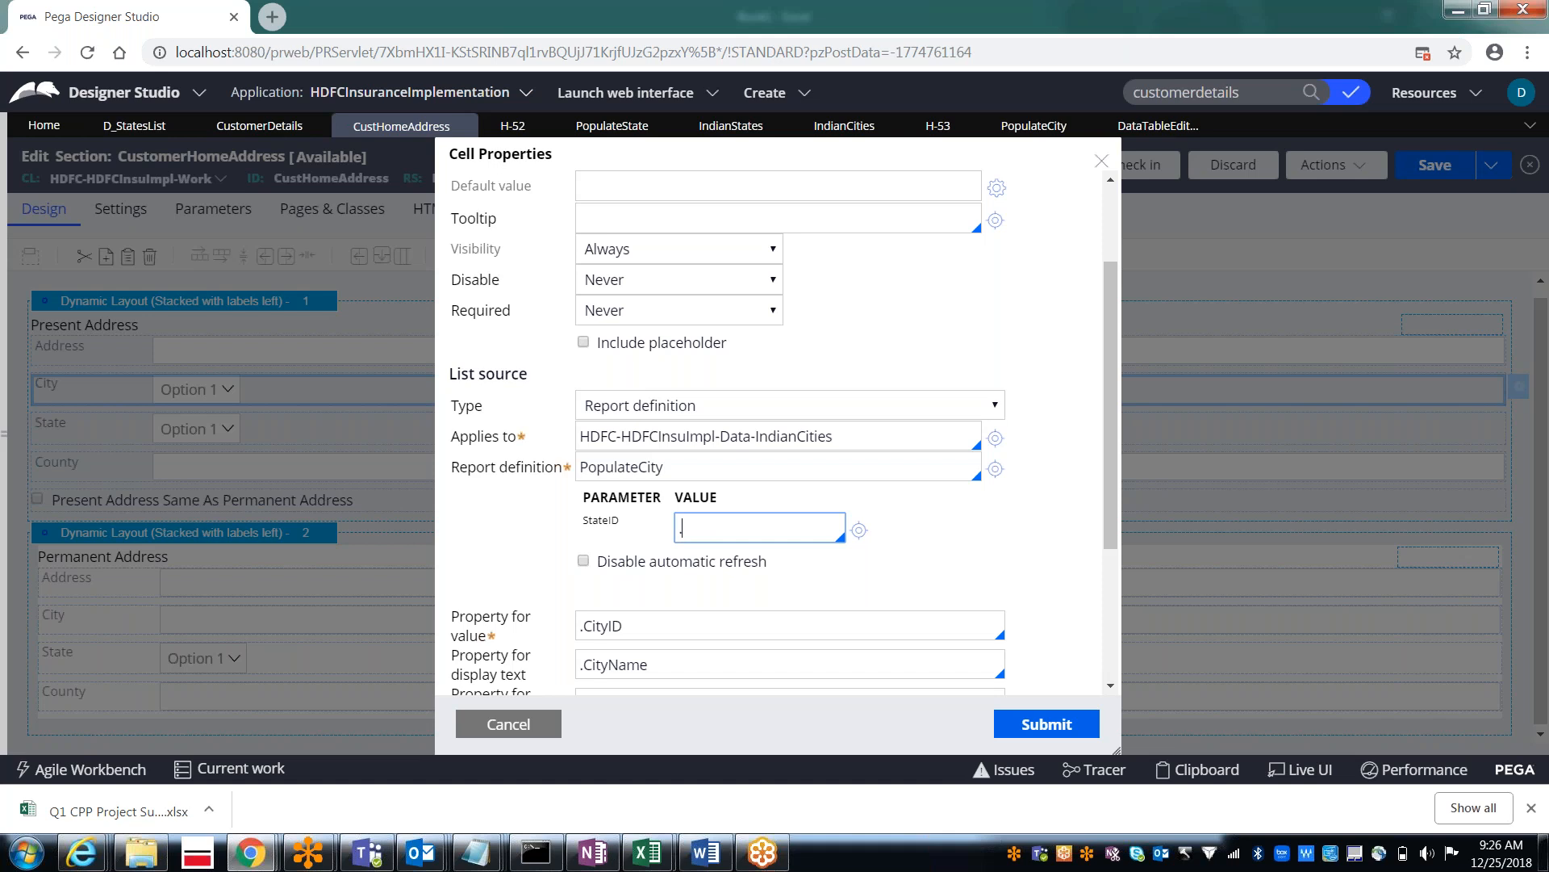
key(Down)
key(Down)
key(Down)
key(Down)
key(Down)
key(Down)
key(Down)
key(Down)
key(Down)
key(Down)
key(Down)
key(Down)
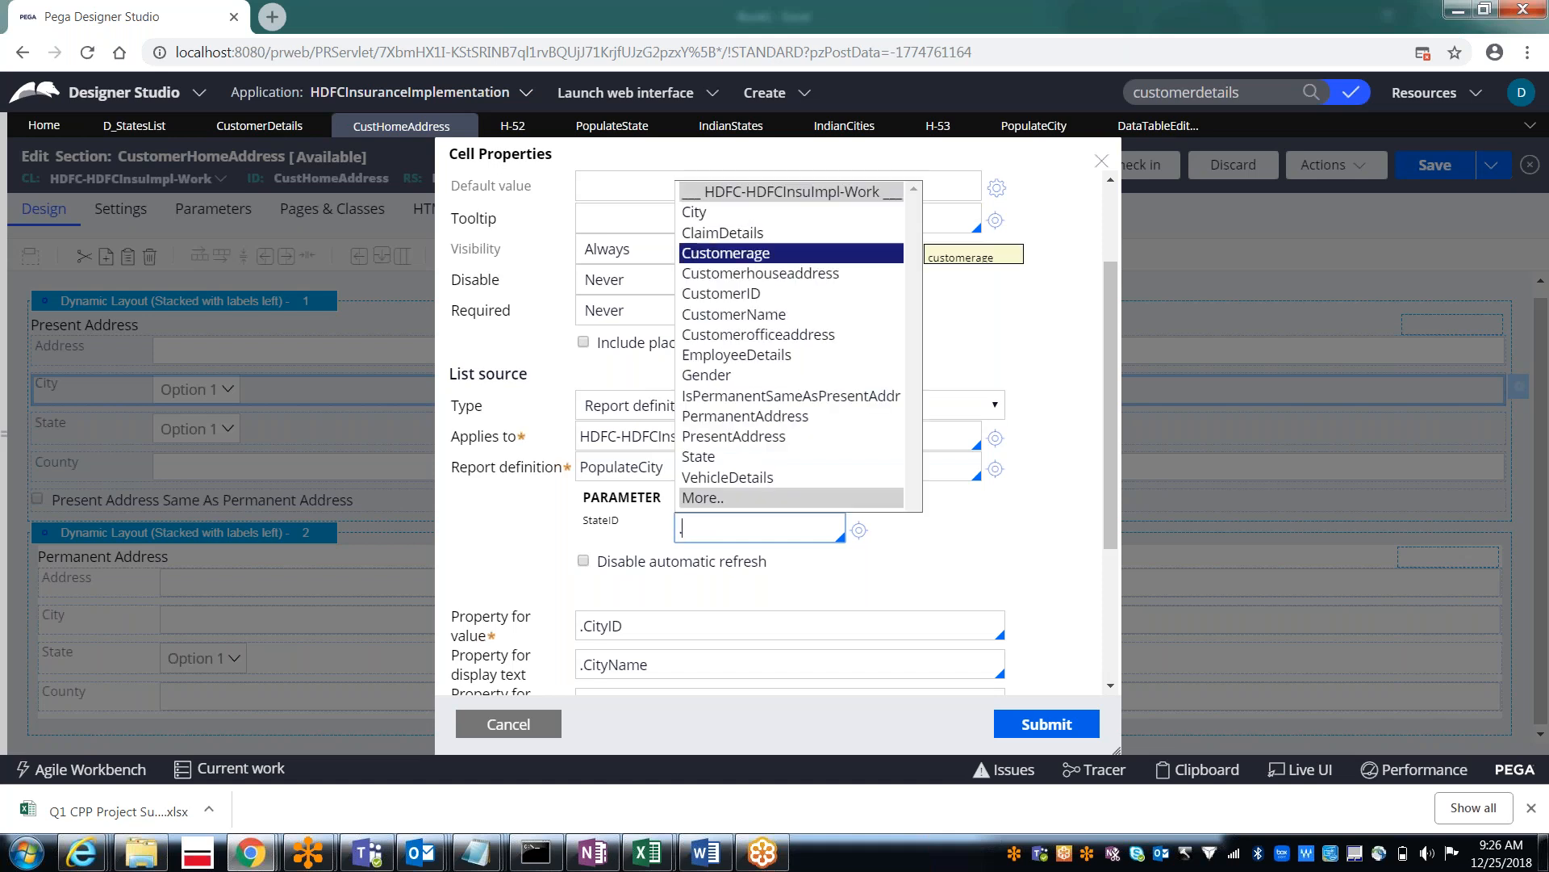
key(Return)
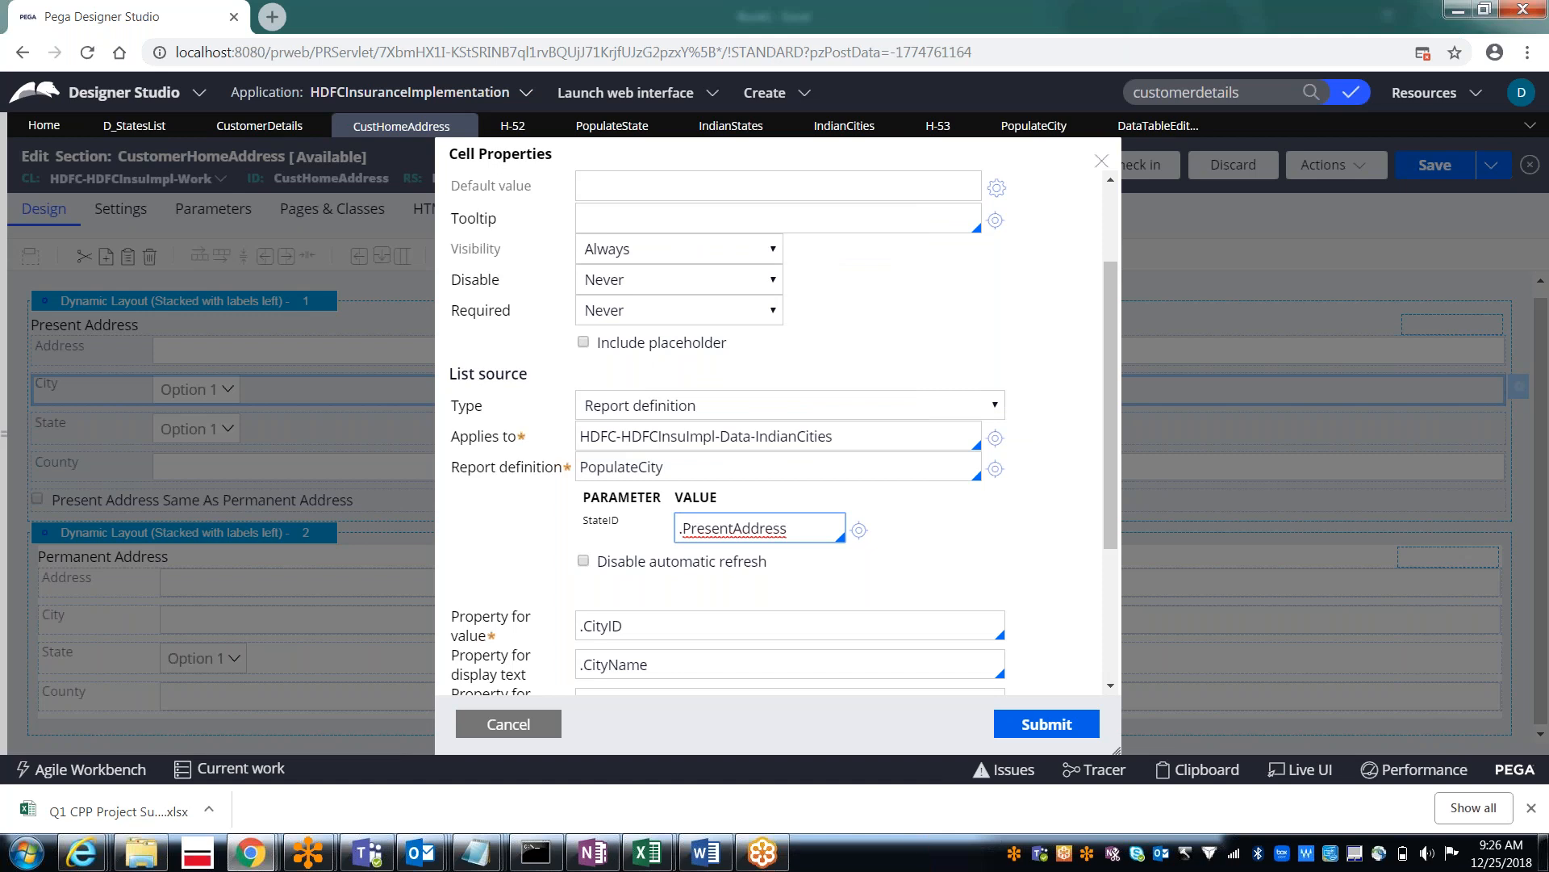
text(.)
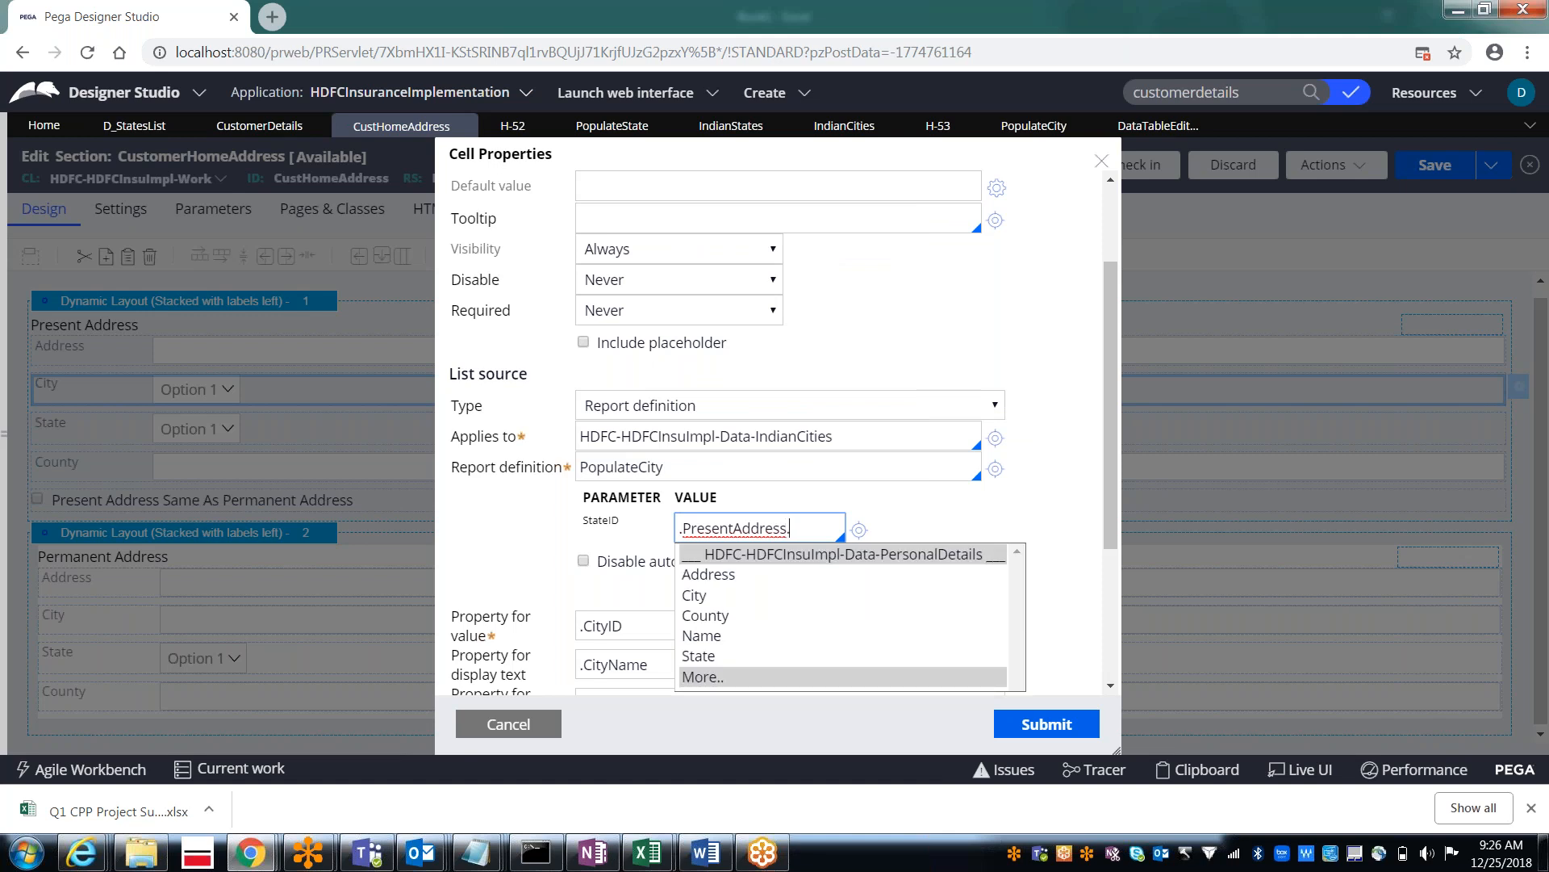
key(Down)
key(Up)
key(Up)
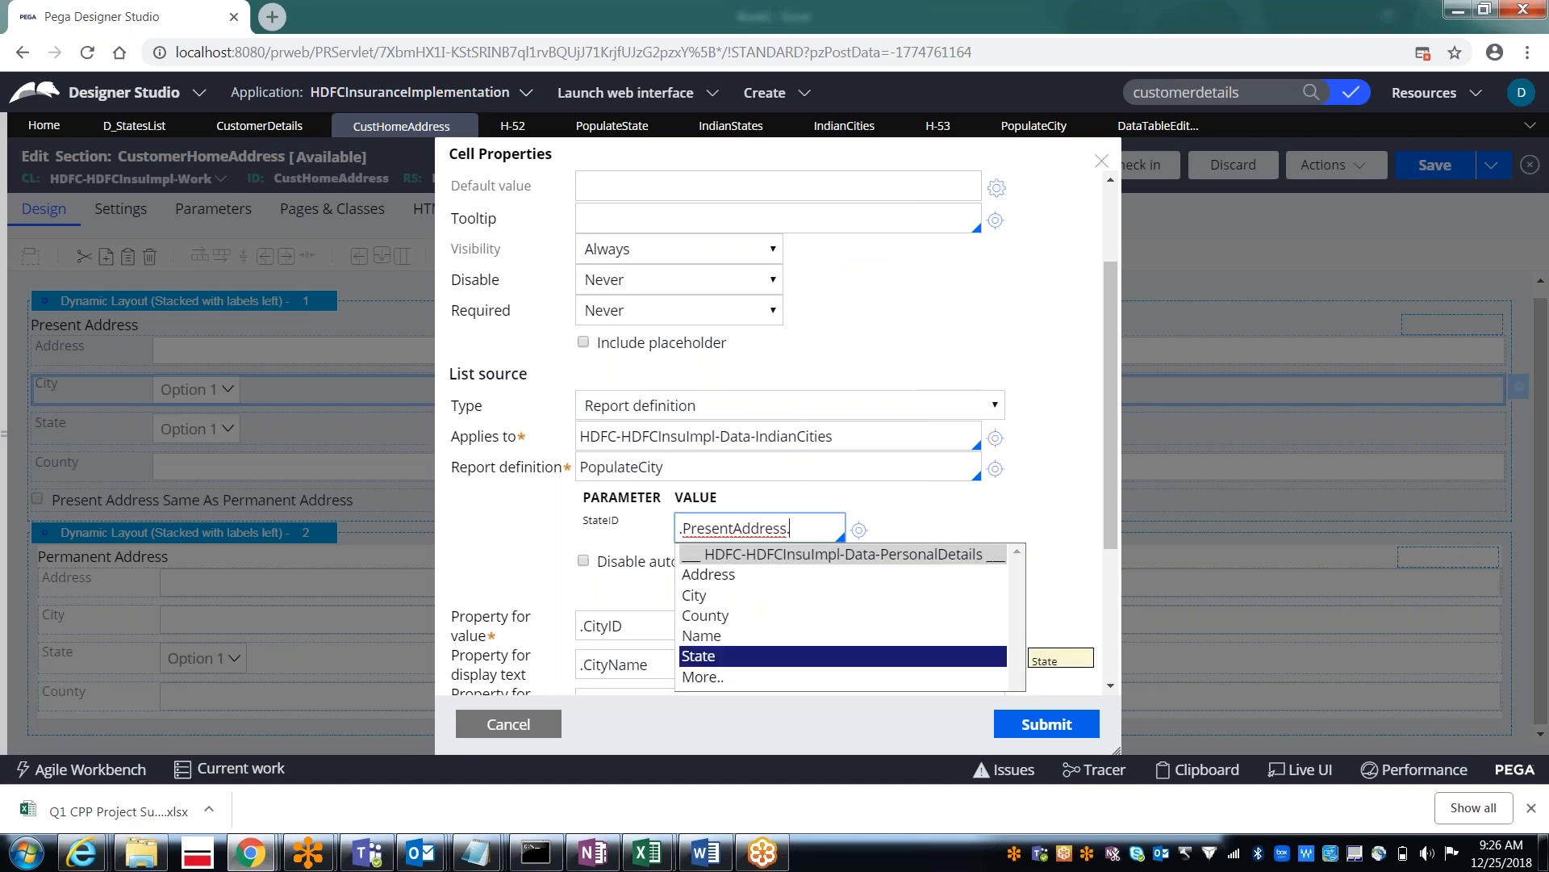
key(Return)
click(1049, 724)
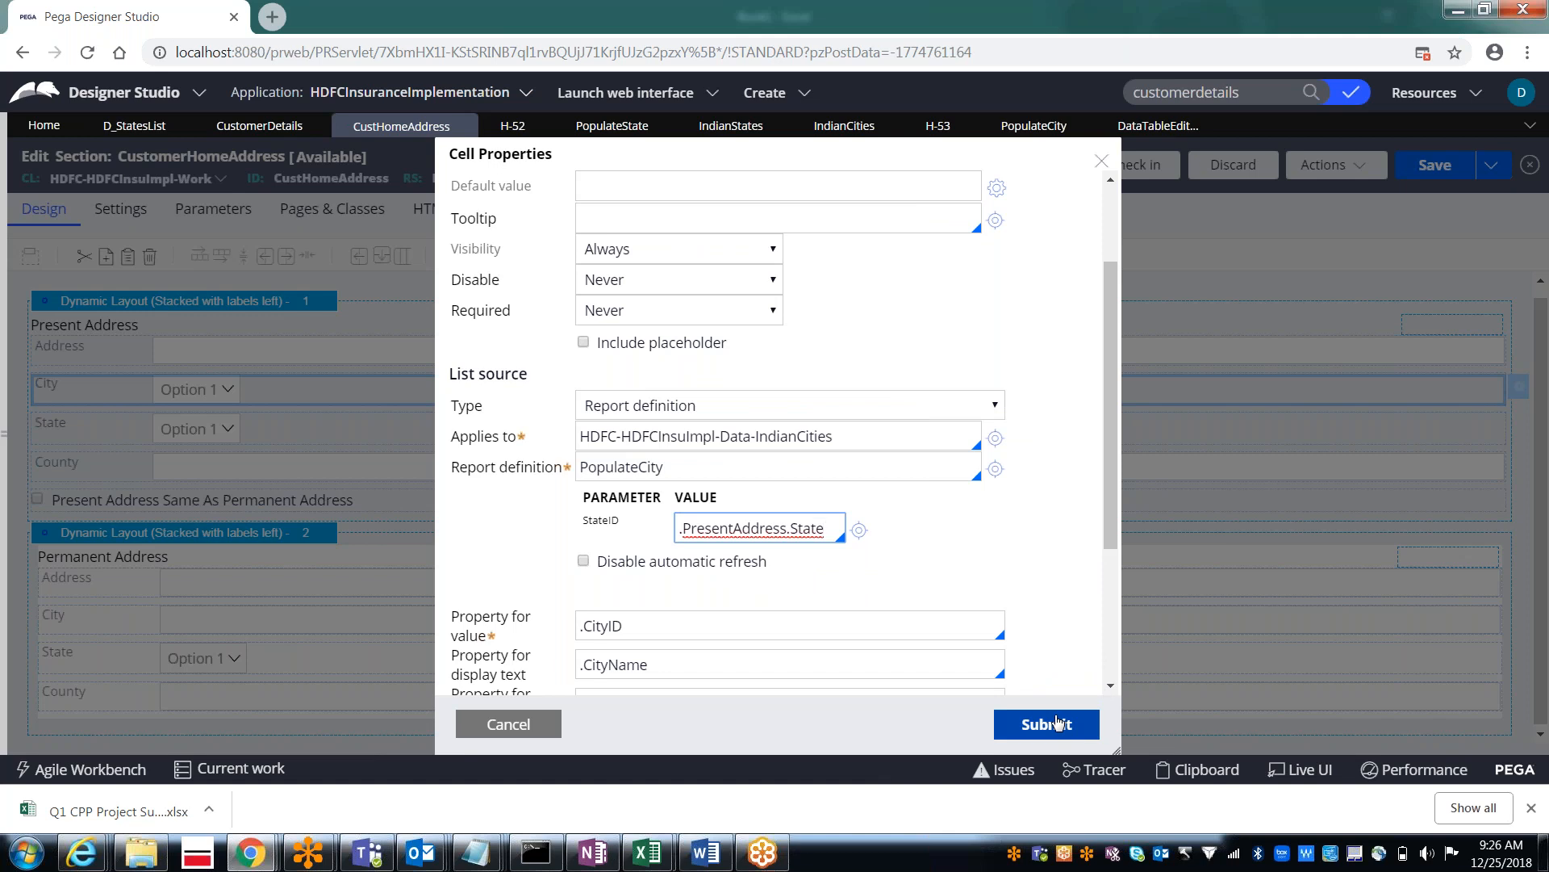
click(1428, 165)
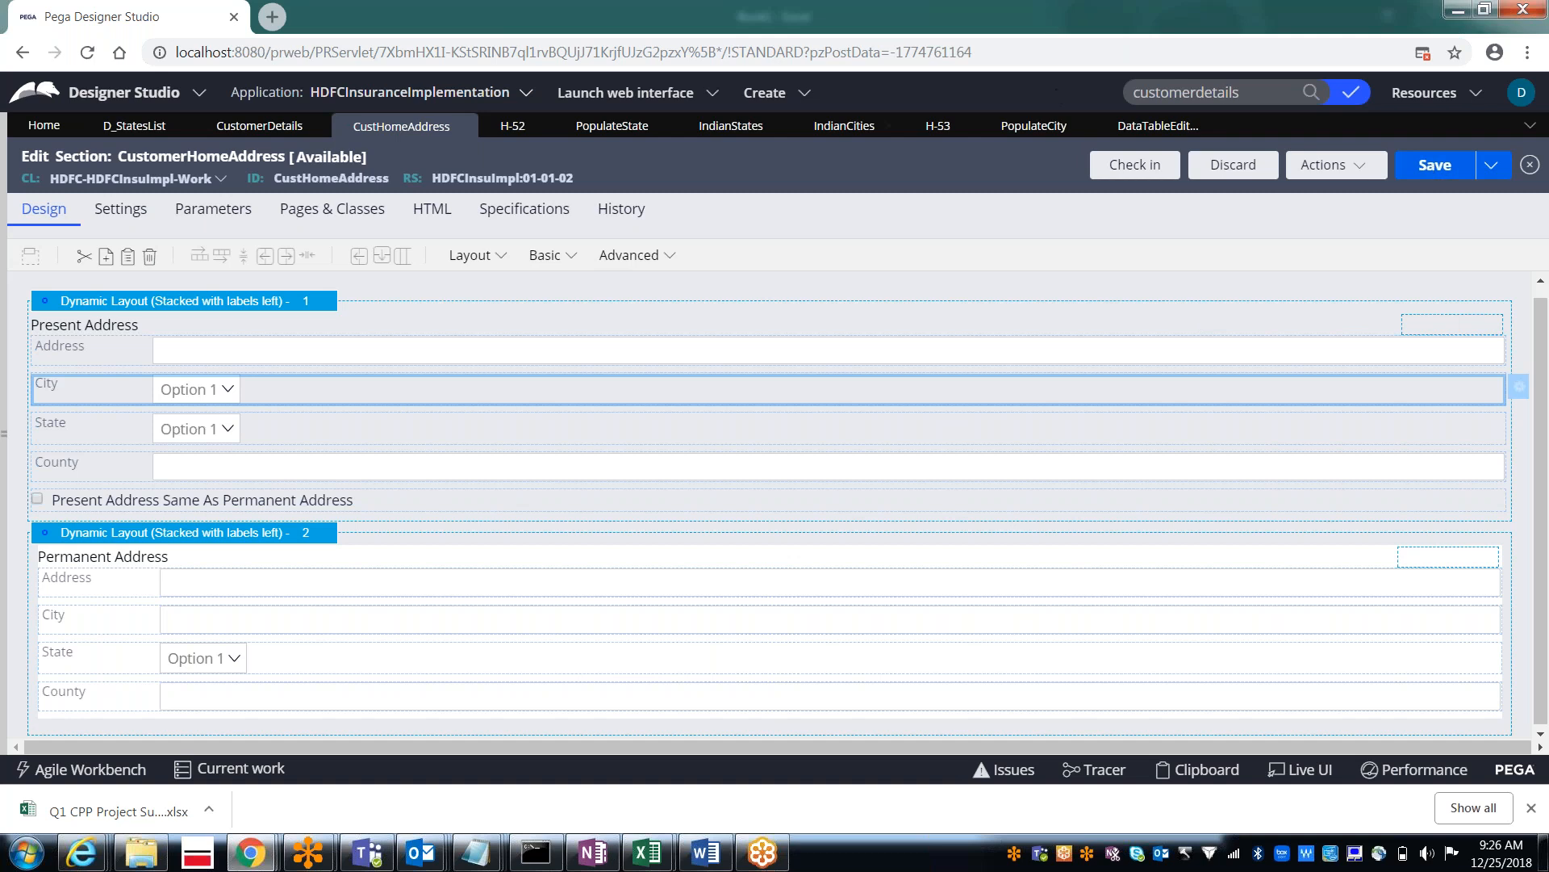
Step: Close the old H-52 case and bring up the PopulateState activity
click(531, 134)
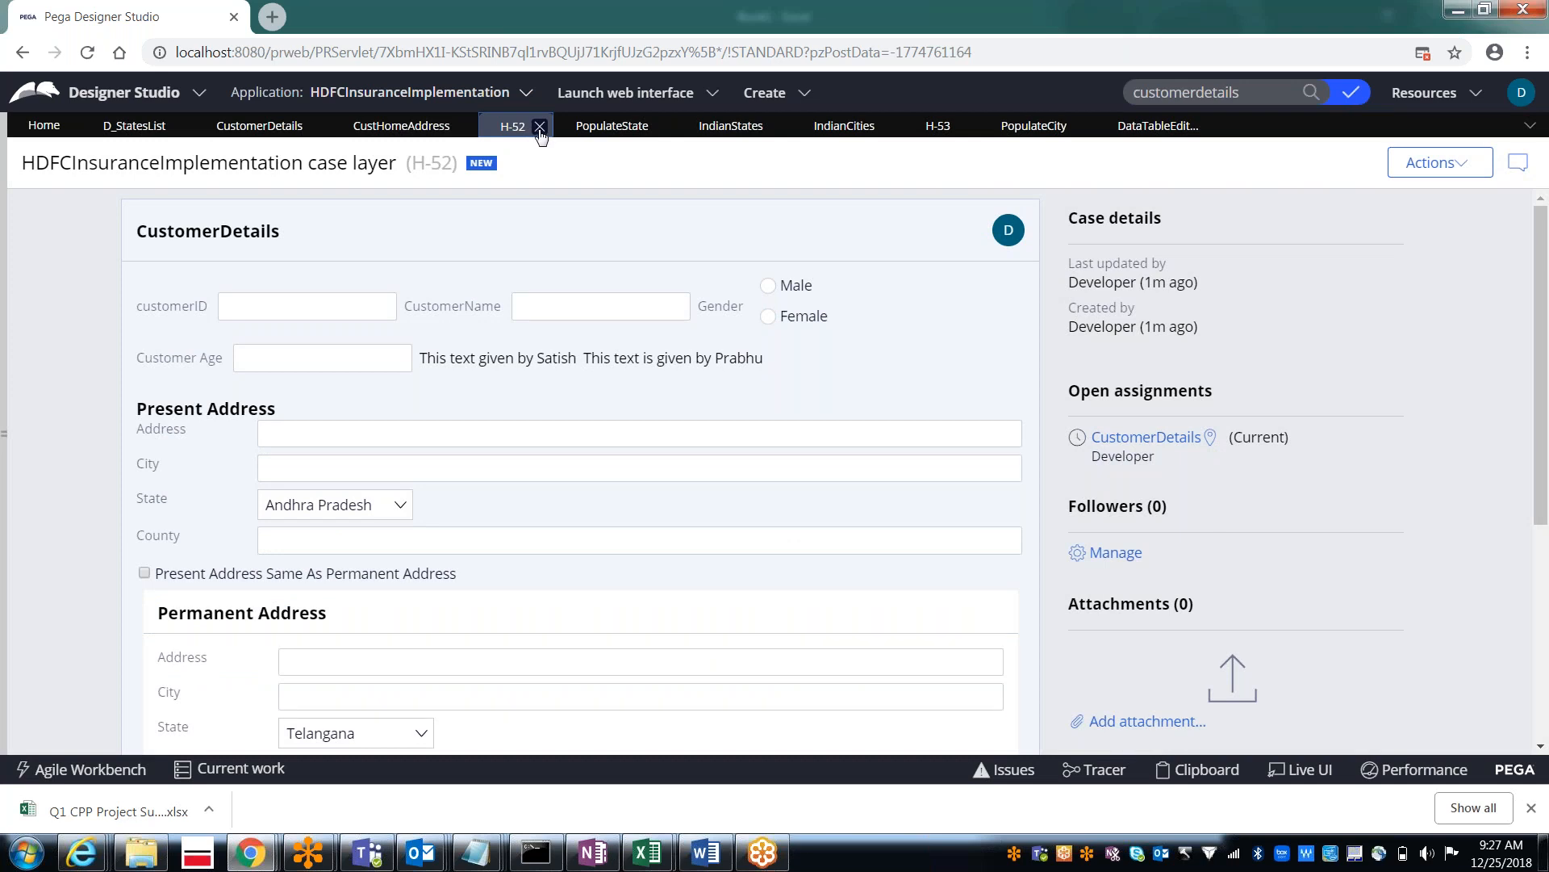
click(540, 127)
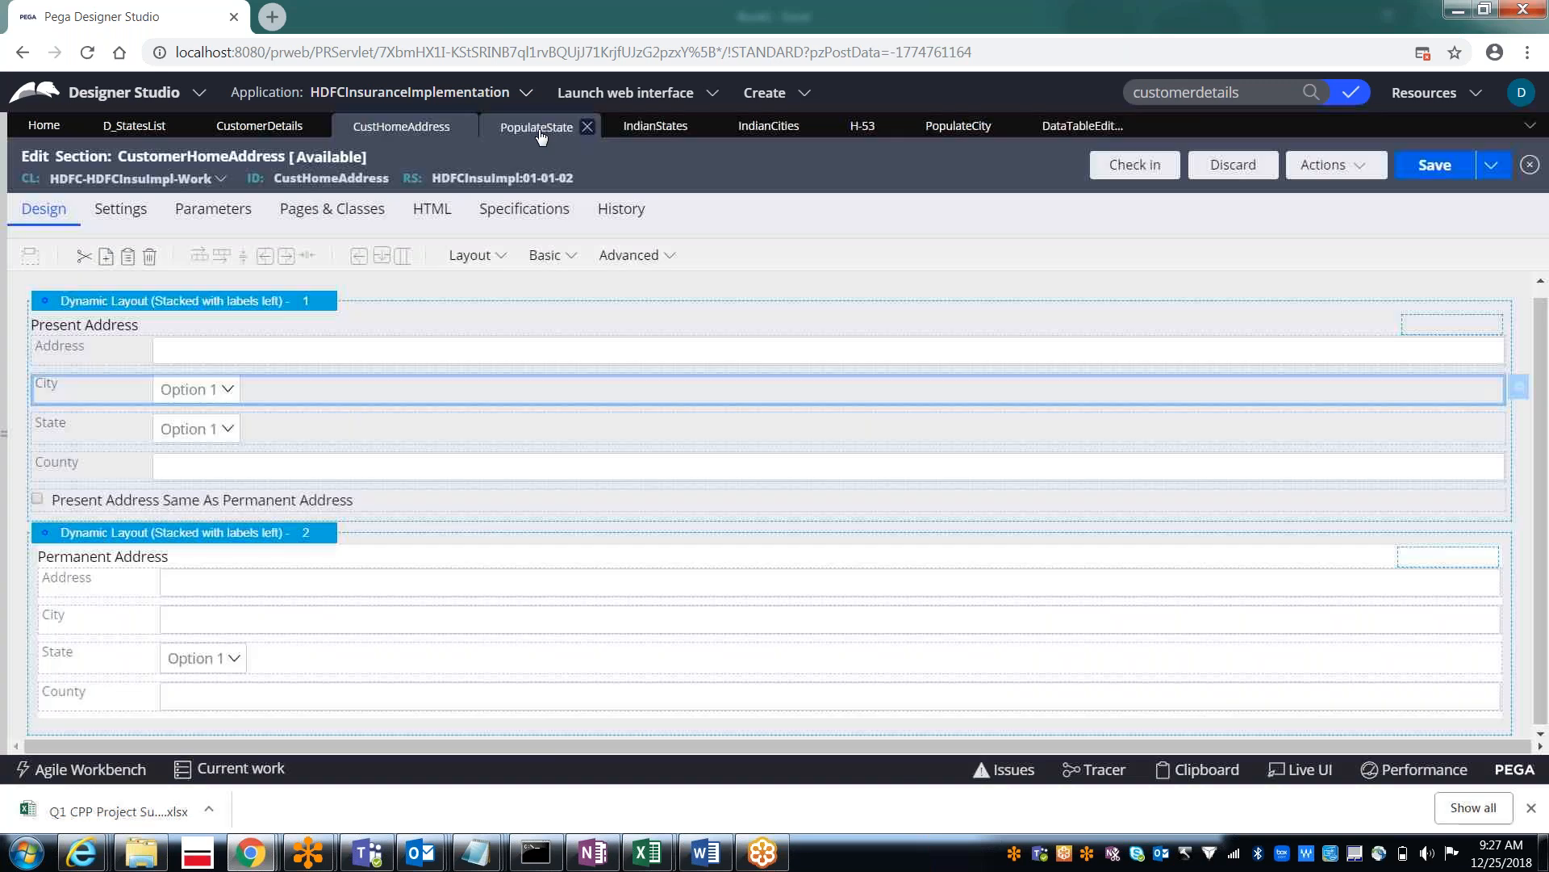
click(540, 129)
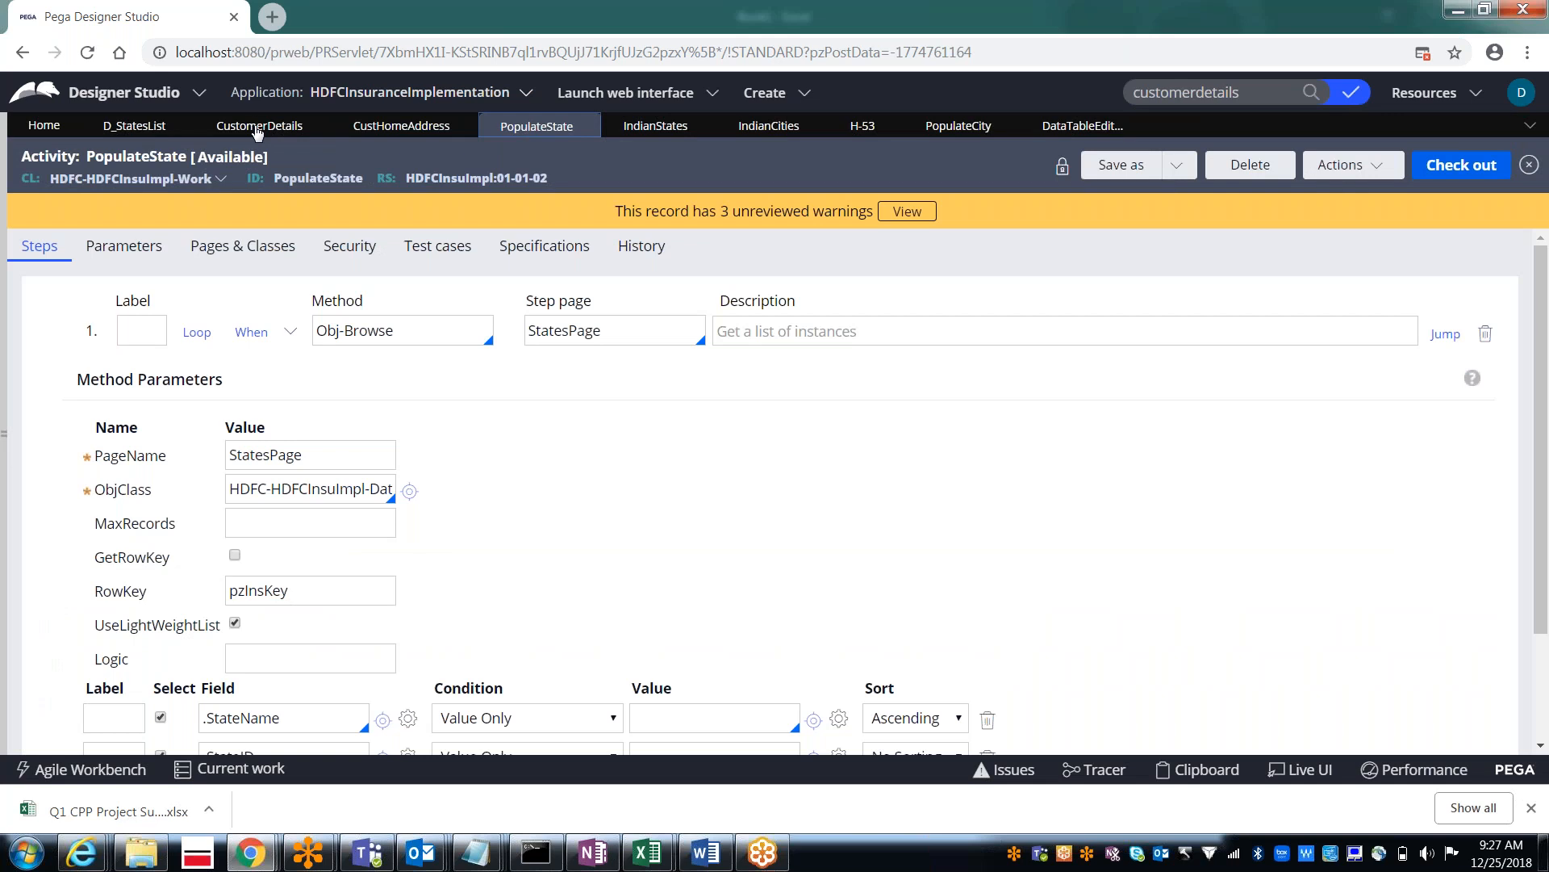
Step: Run the CustomerDetails flow to start a new case
click(257, 129)
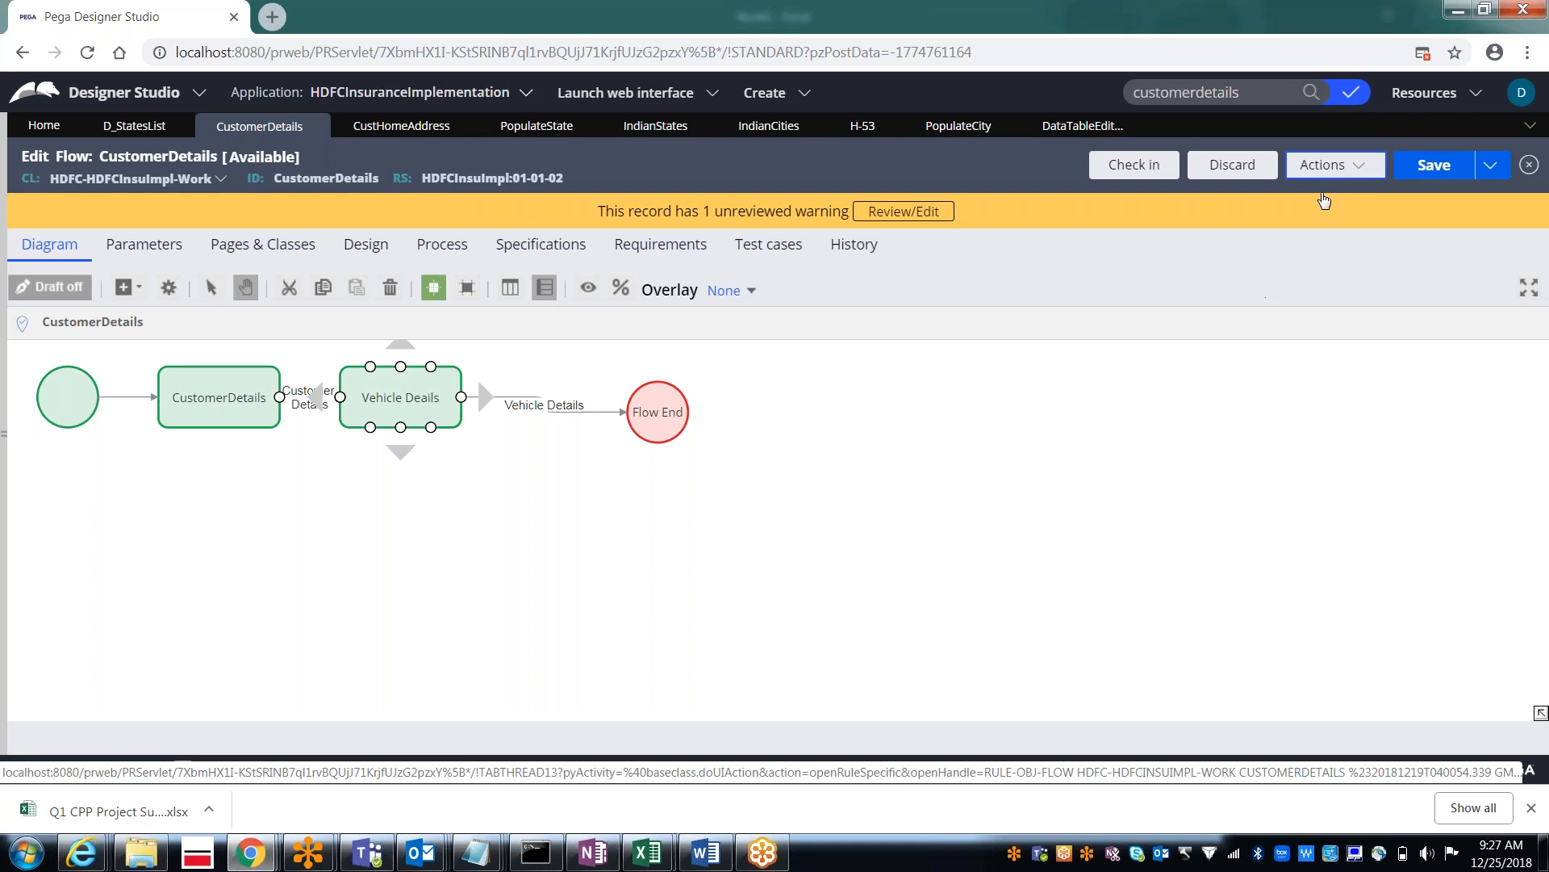
click(1327, 166)
click(1244, 203)
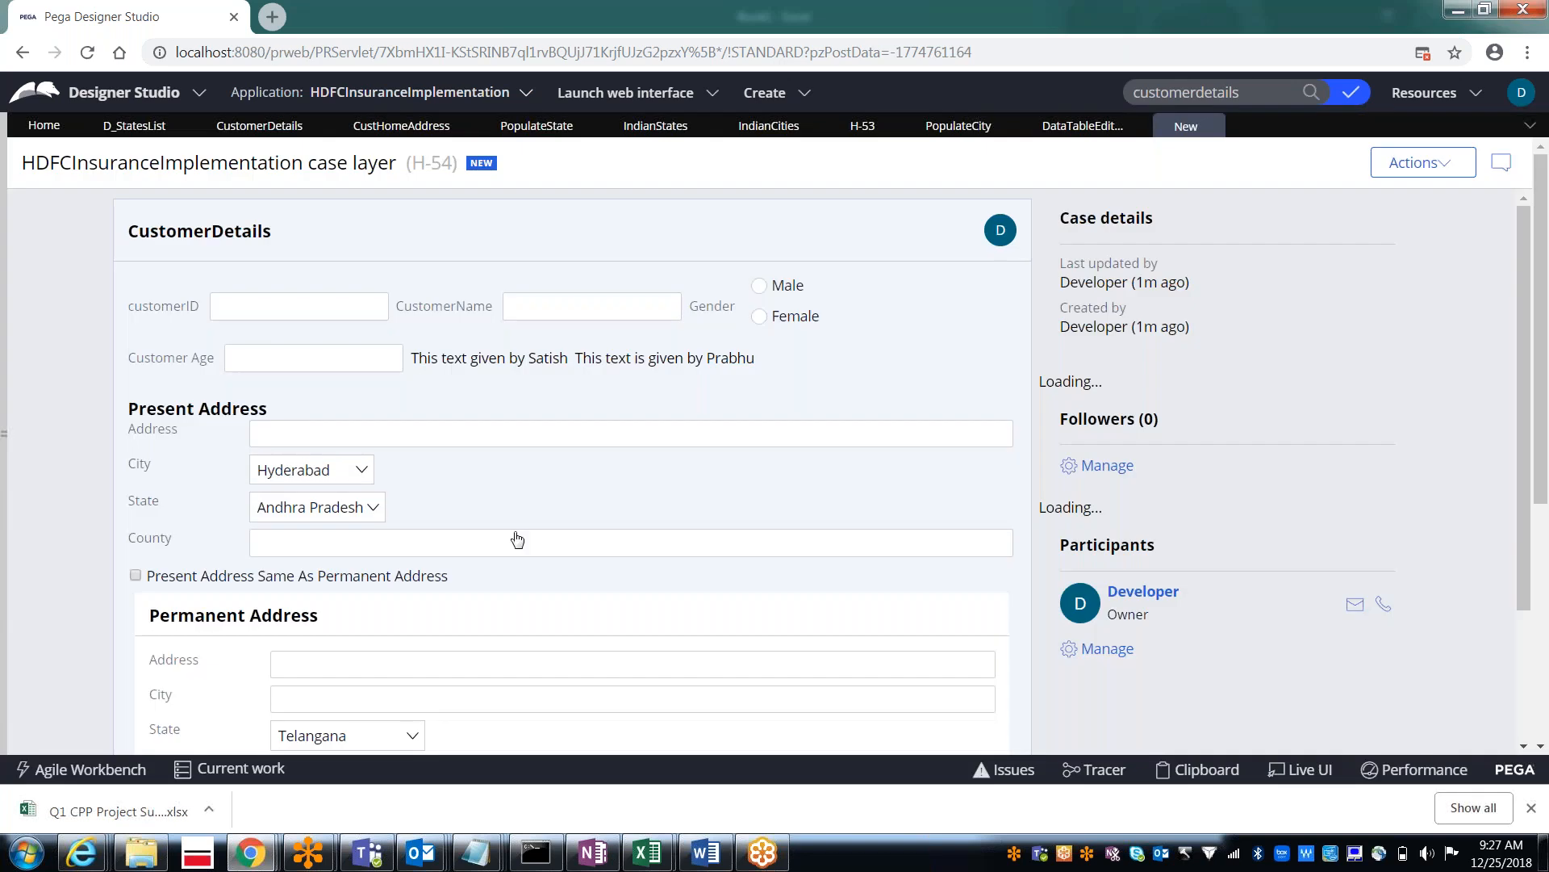
Step: Set the Present Address State to Telangana in the new case and check the City options
click(316, 510)
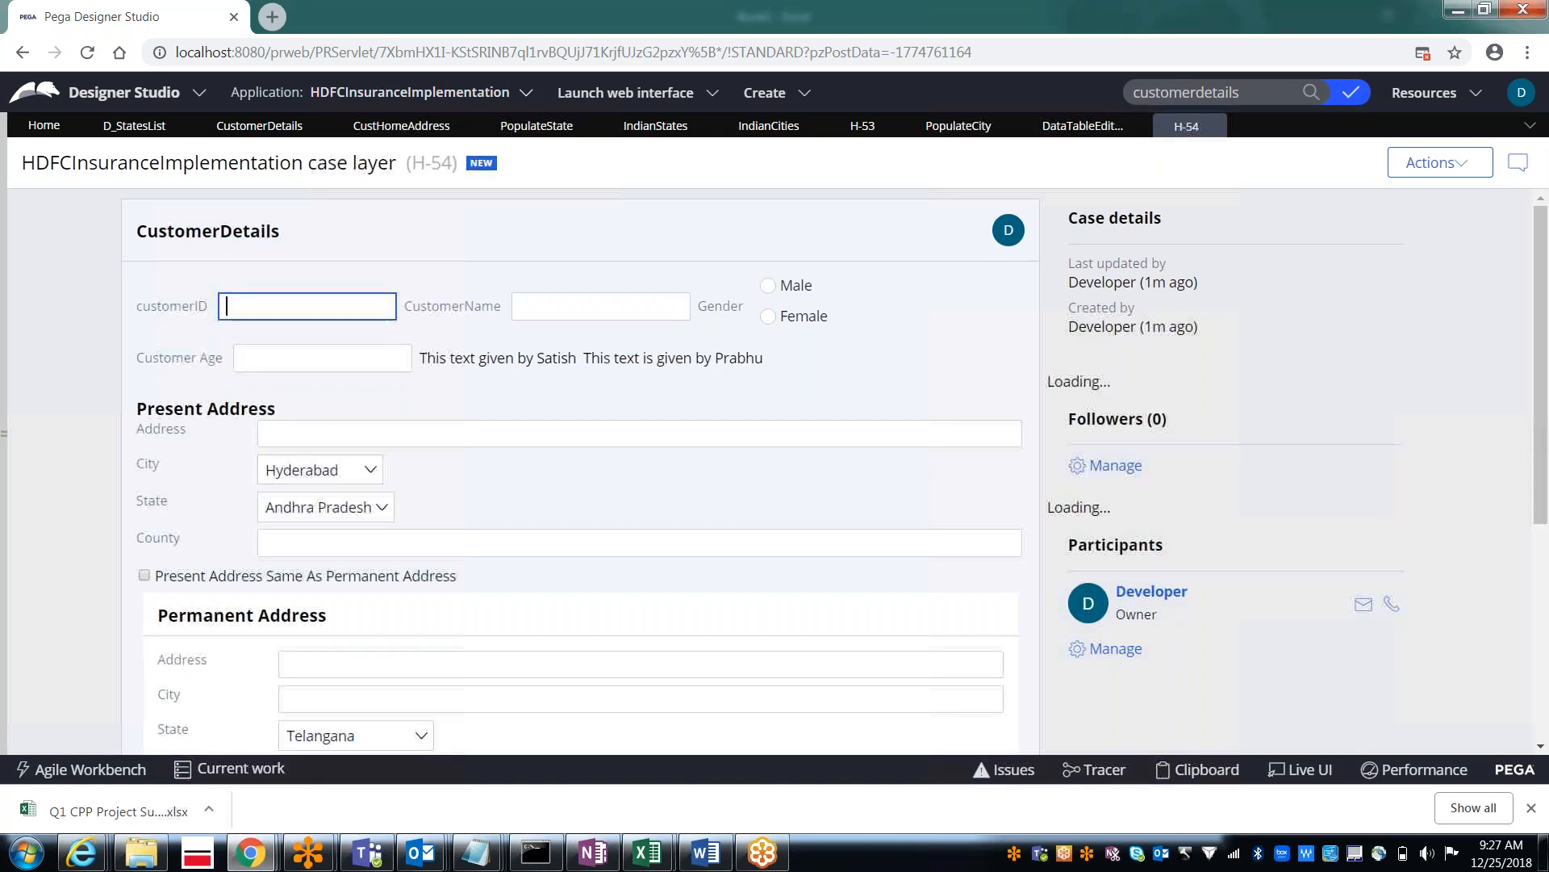
click(318, 510)
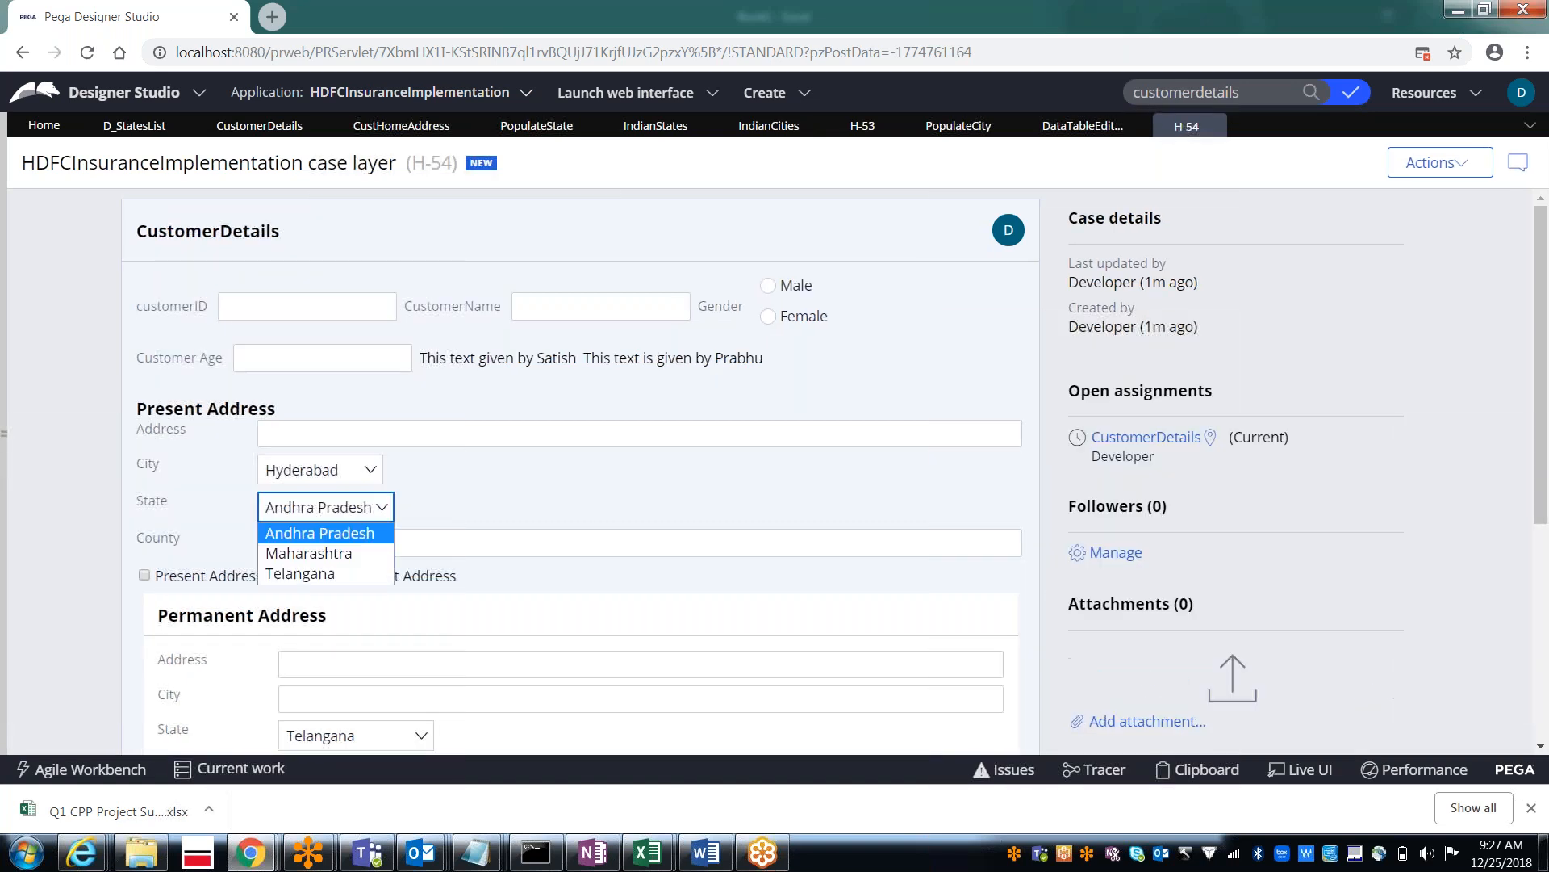
click(329, 573)
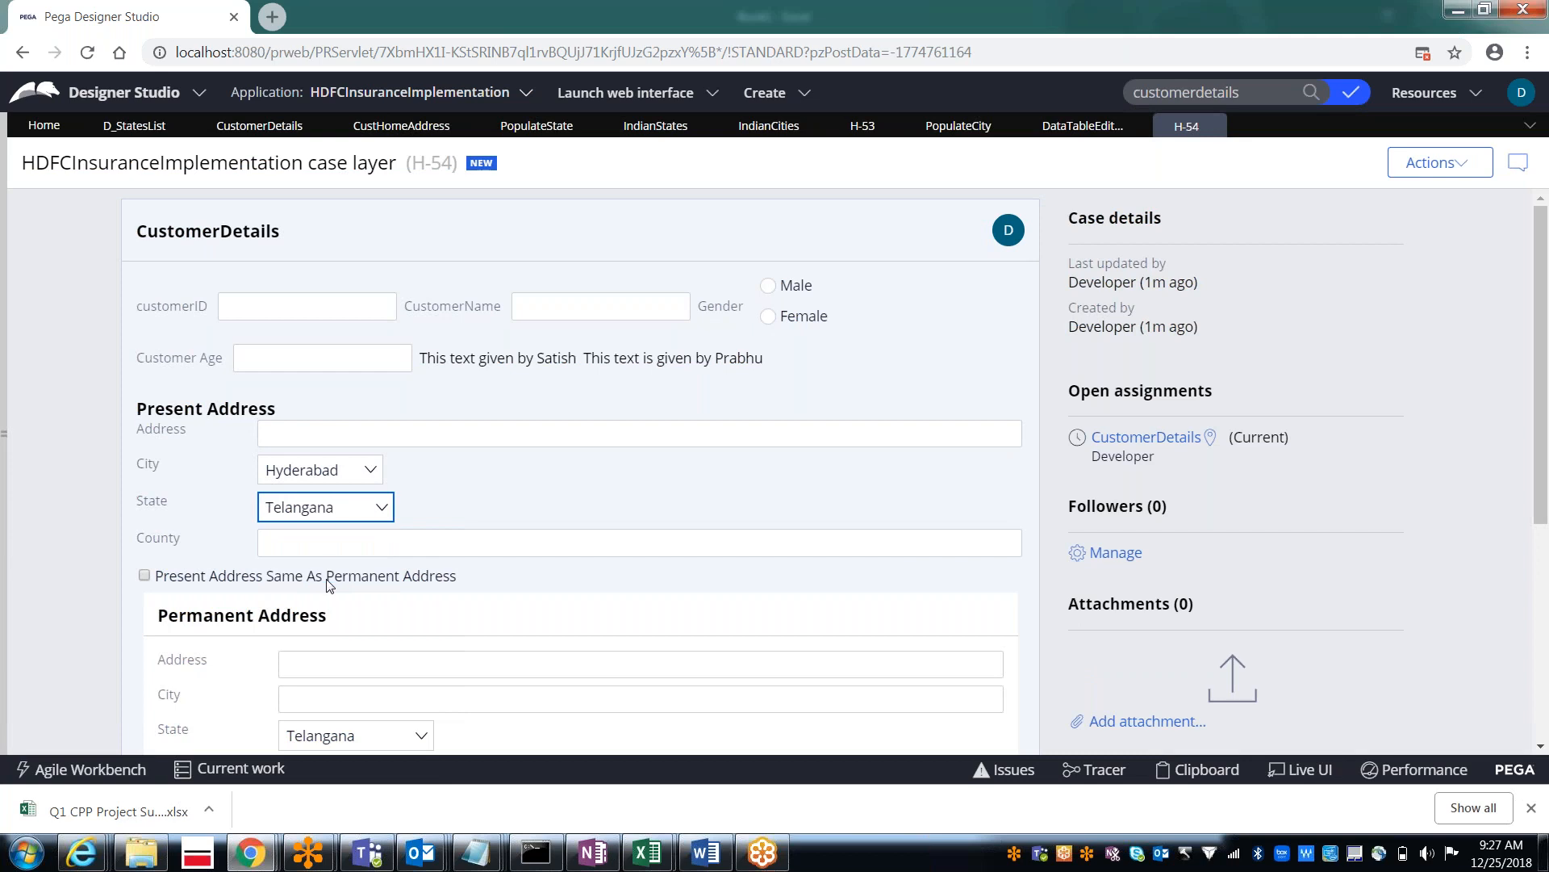
click(308, 474)
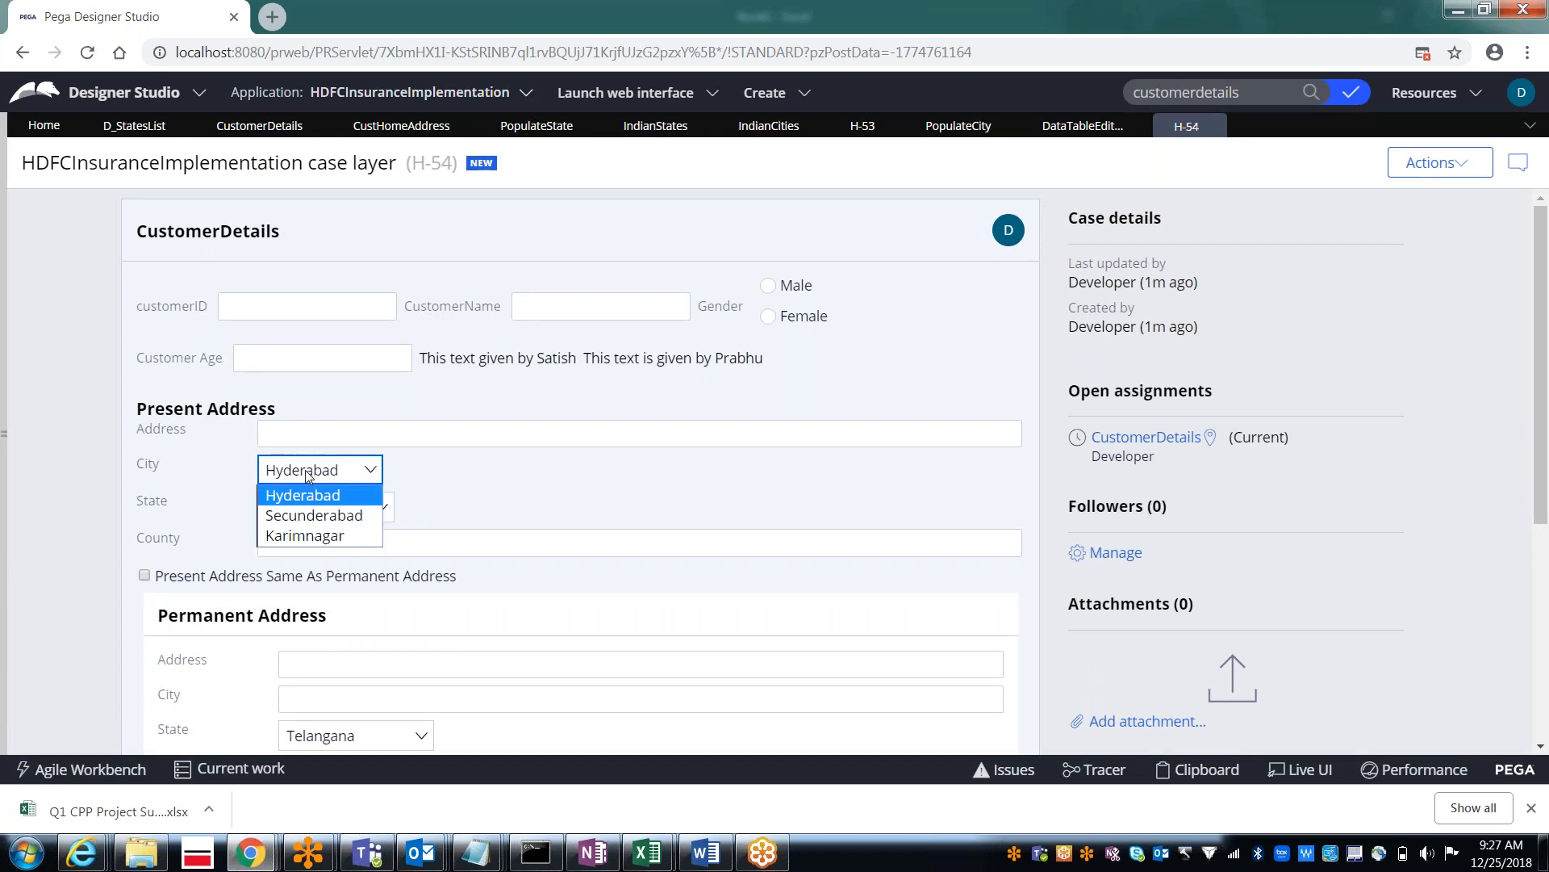
click(305, 470)
Step: Check the Present Address City options for Andhra Pradesh, and switch the State to Maharashtra
click(314, 515)
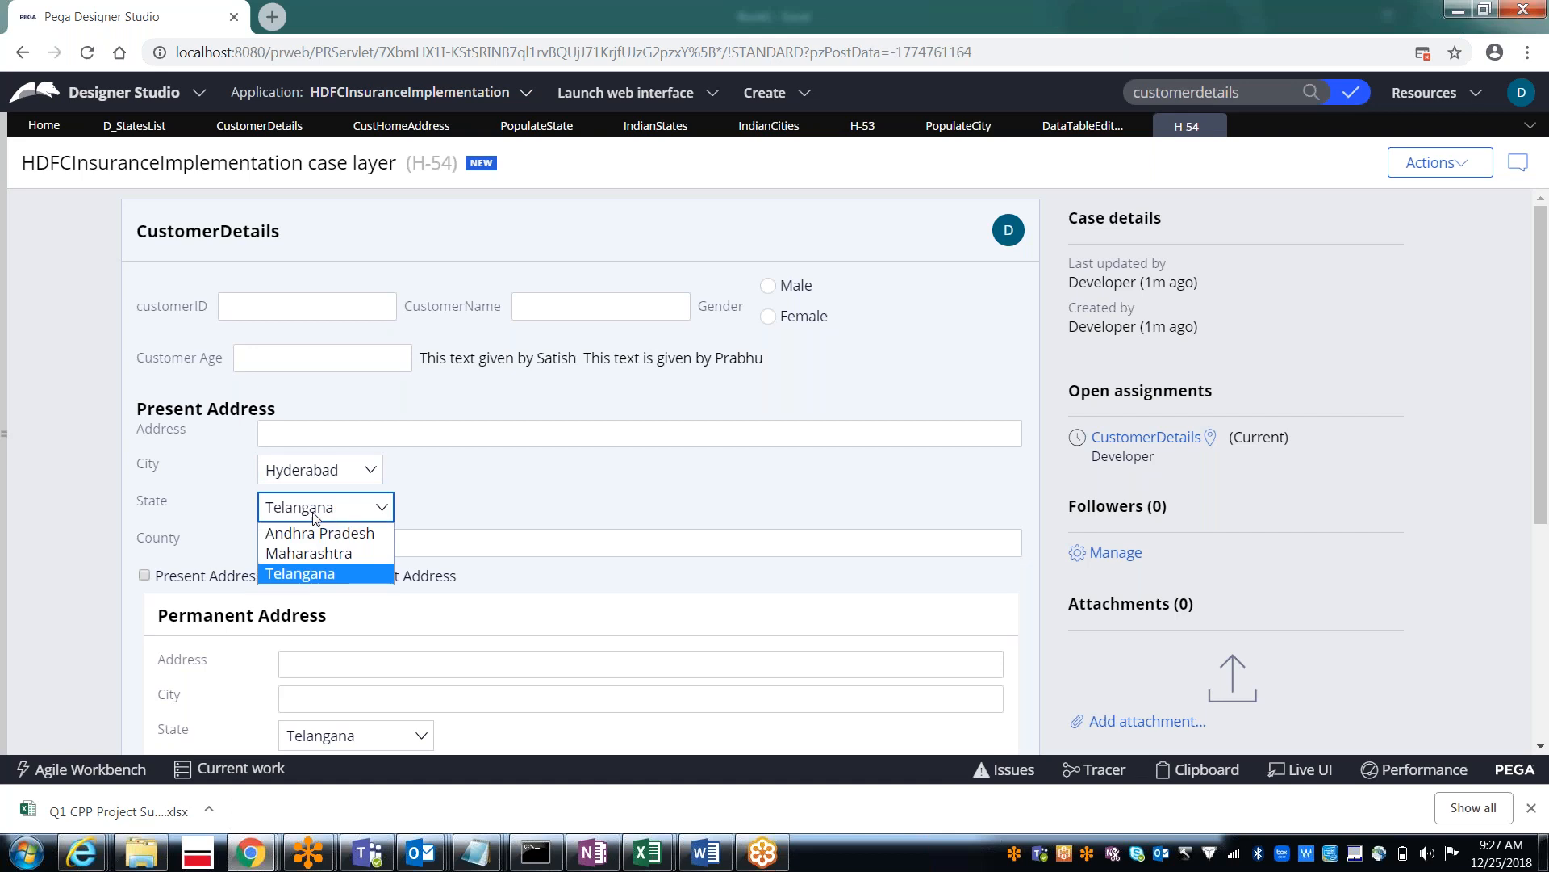
click(313, 535)
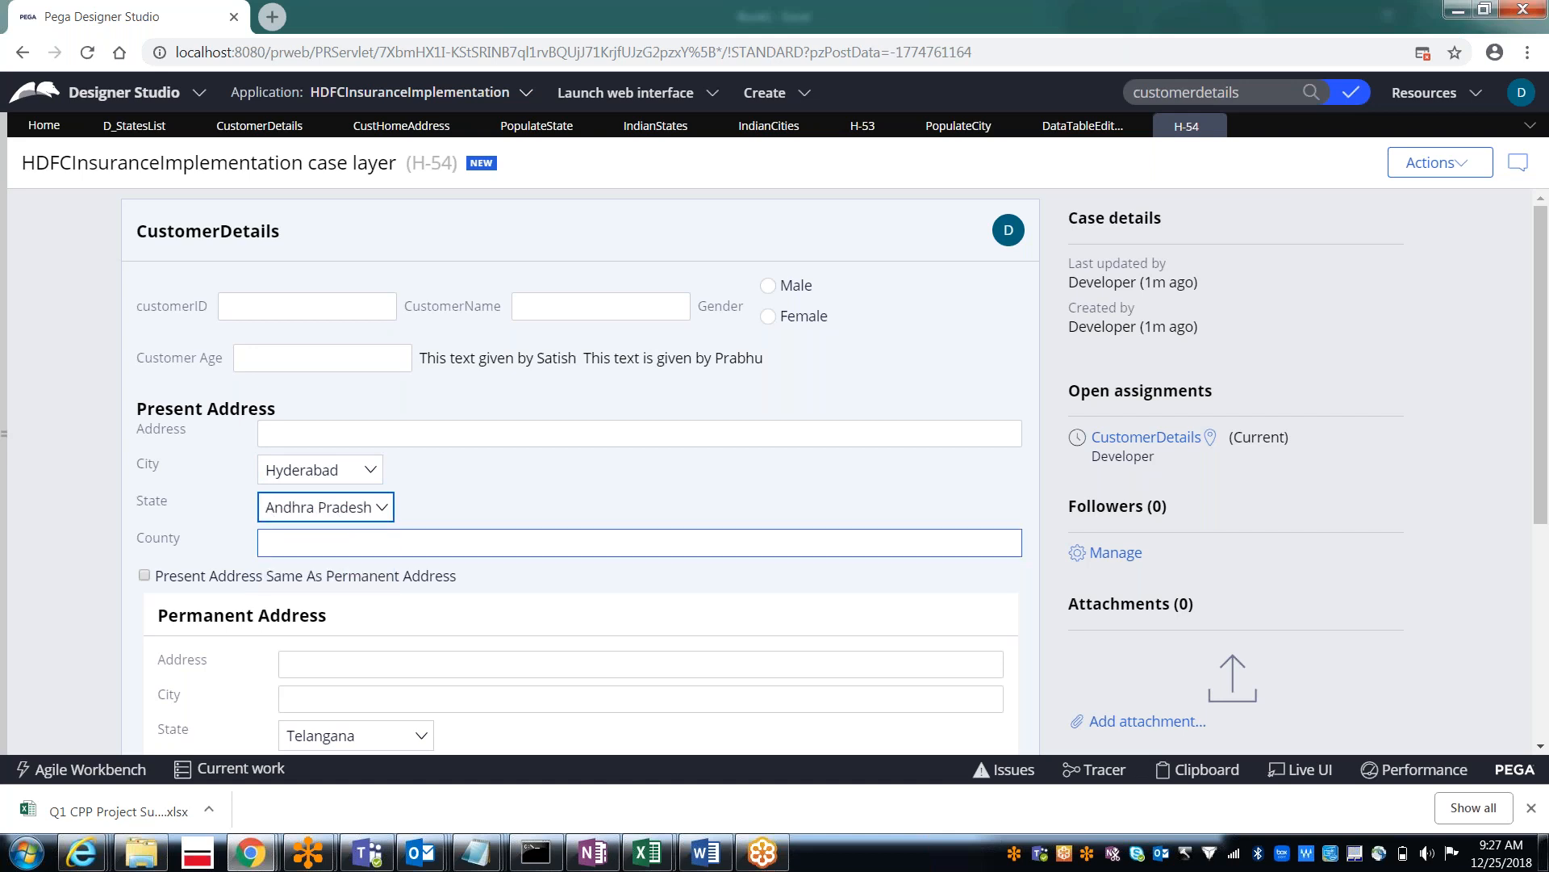
click(297, 473)
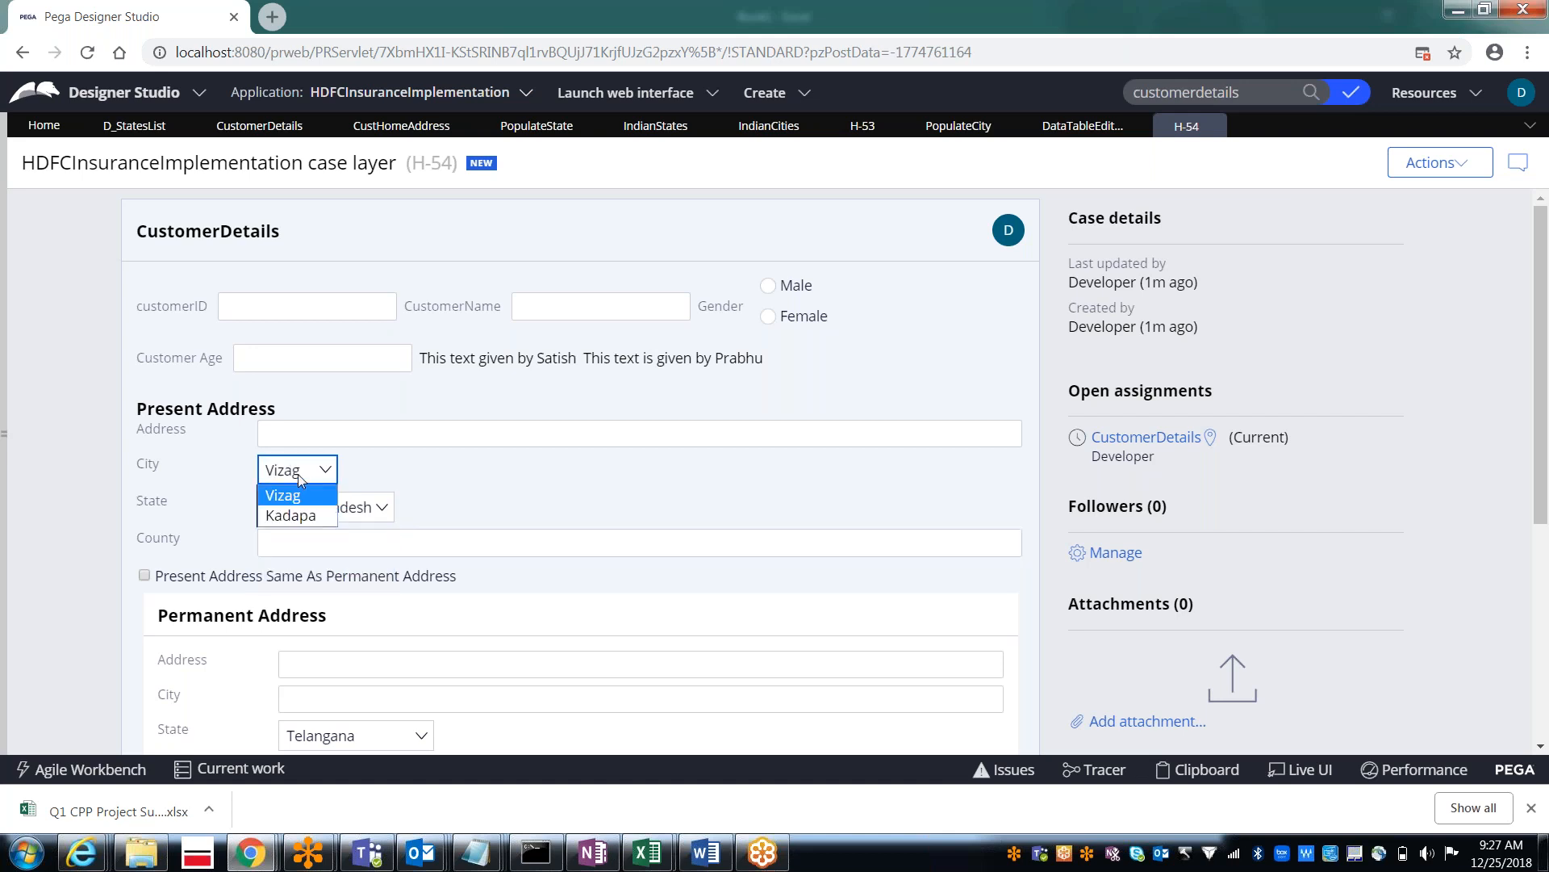
click(298, 473)
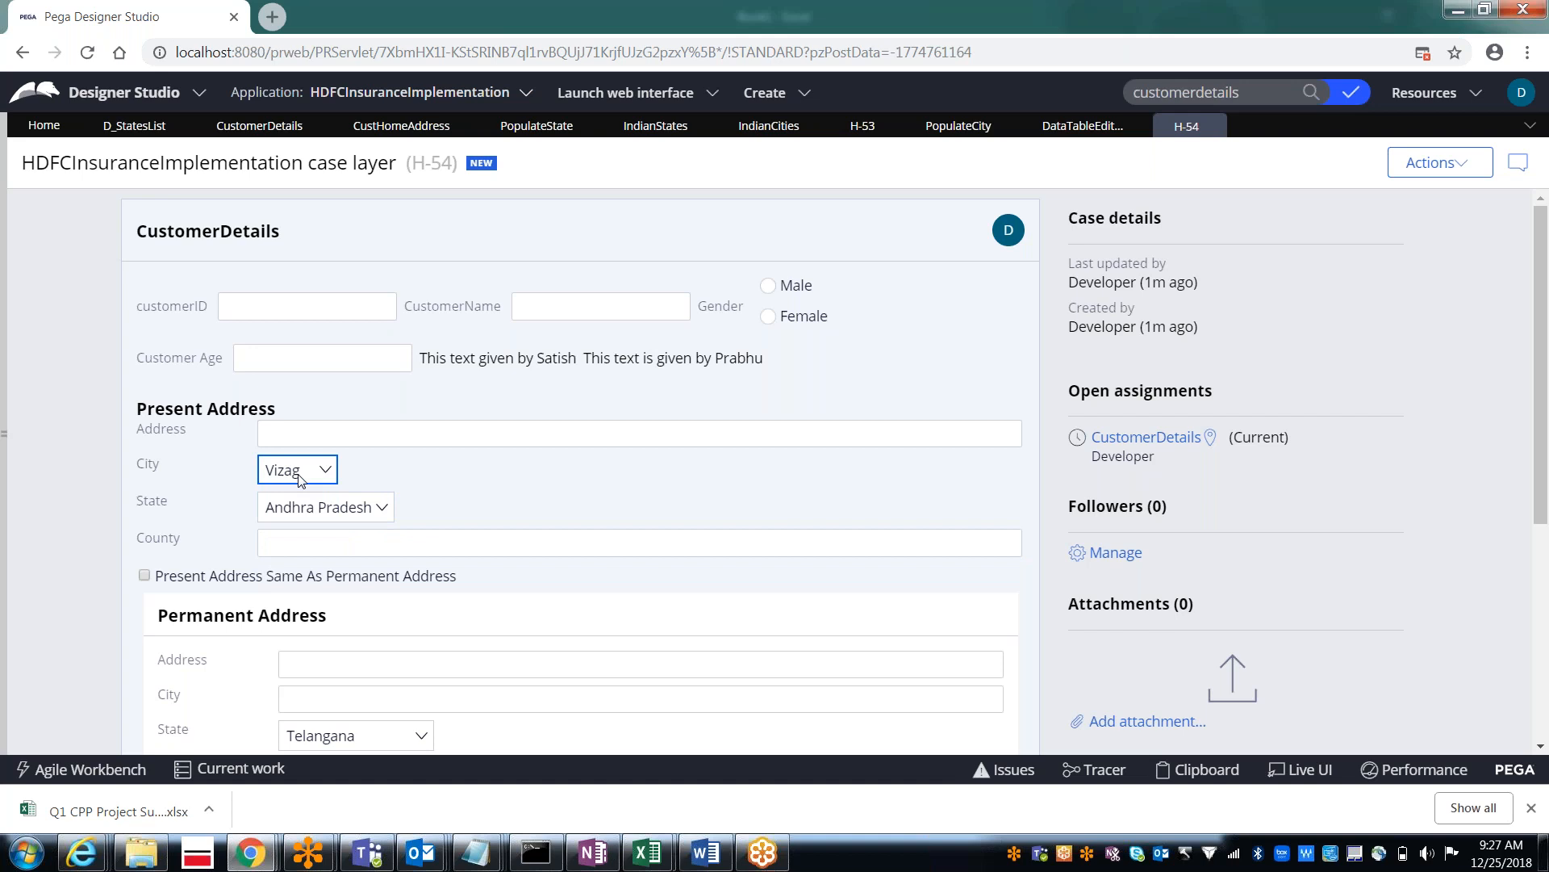
click(322, 511)
click(322, 554)
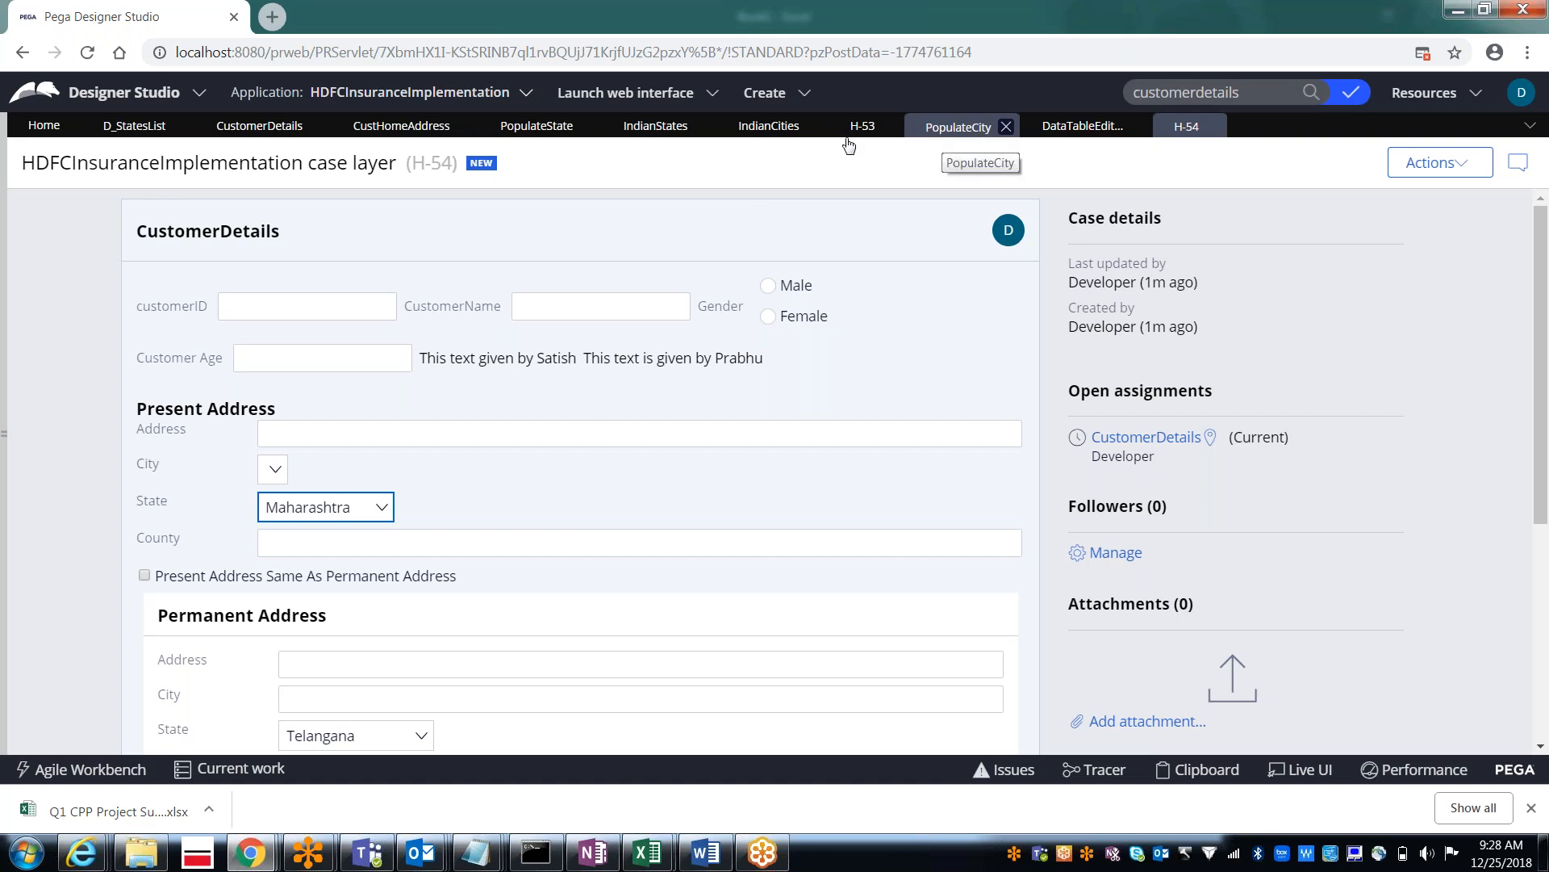
Step: Add an IndianCities record with CityID PU, StateID MH and CityName PUNE
click(752, 131)
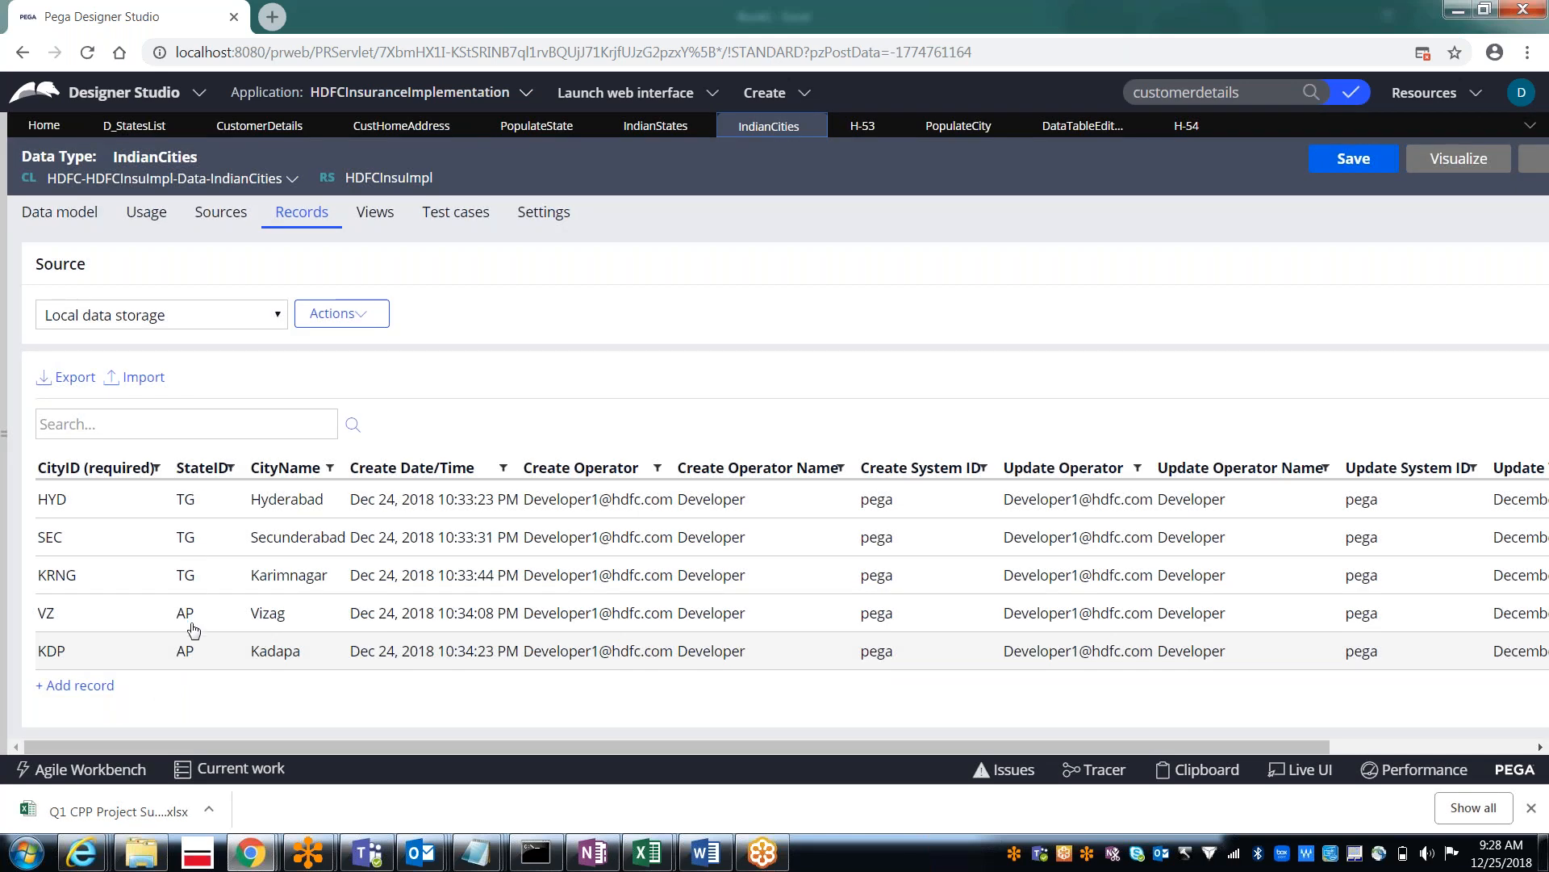
click(80, 686)
text(PU)
key(Tab)
text(PUN)
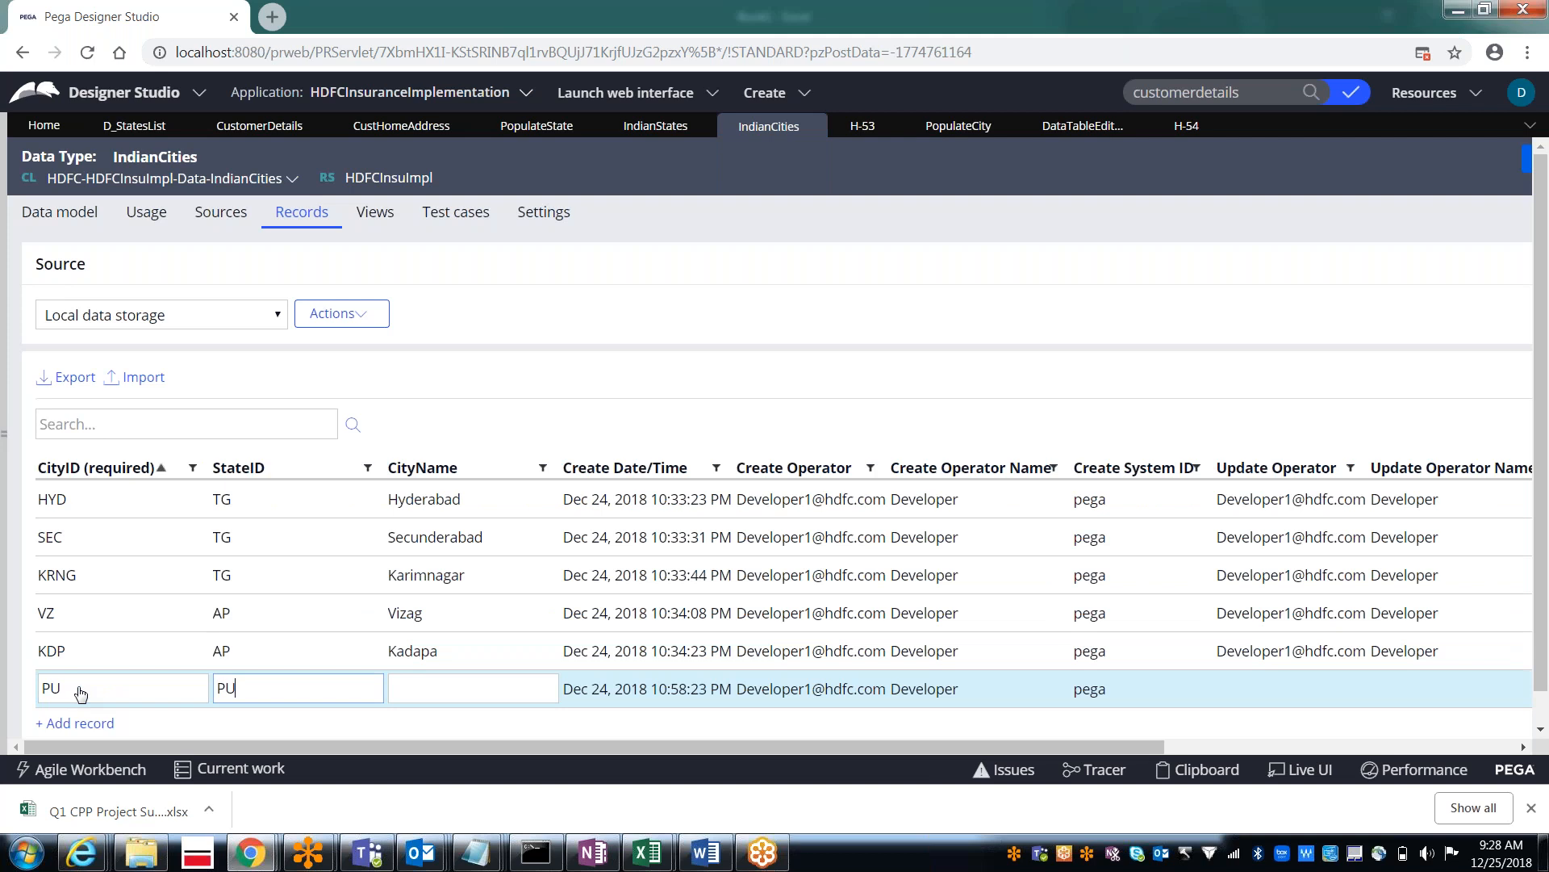
key(BackSpace)
key(BackSpace)
key(BackSpace)
text(MH)
key(Tab)
text(PUNE)
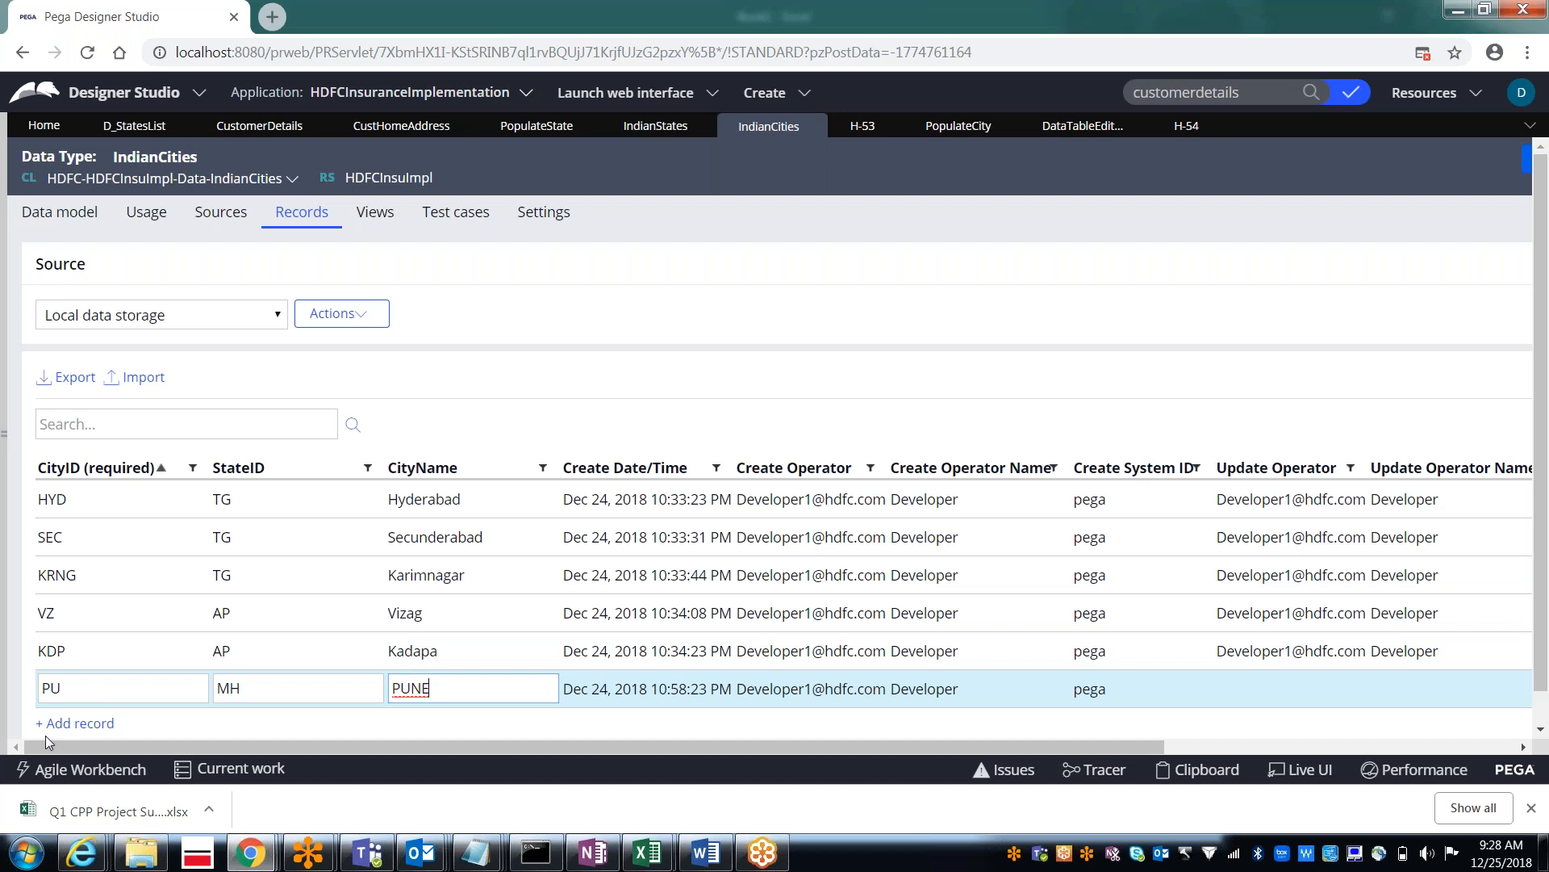
Step: Add another IndianCities record with CityID MB, StateID MH and CityName Mumbai
click(72, 725)
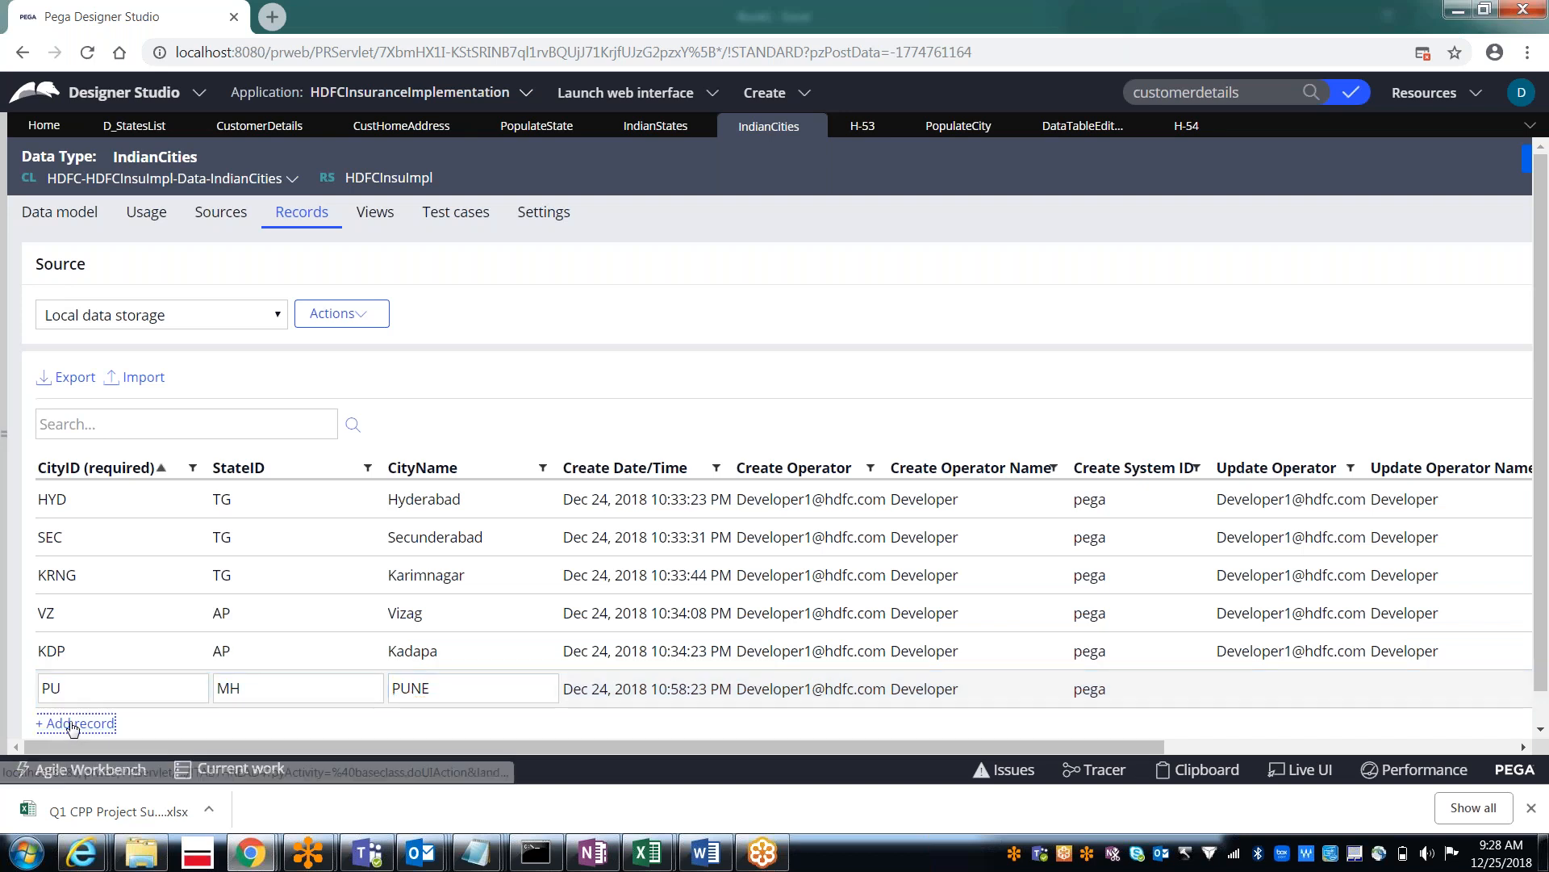
click(73, 726)
text(M)
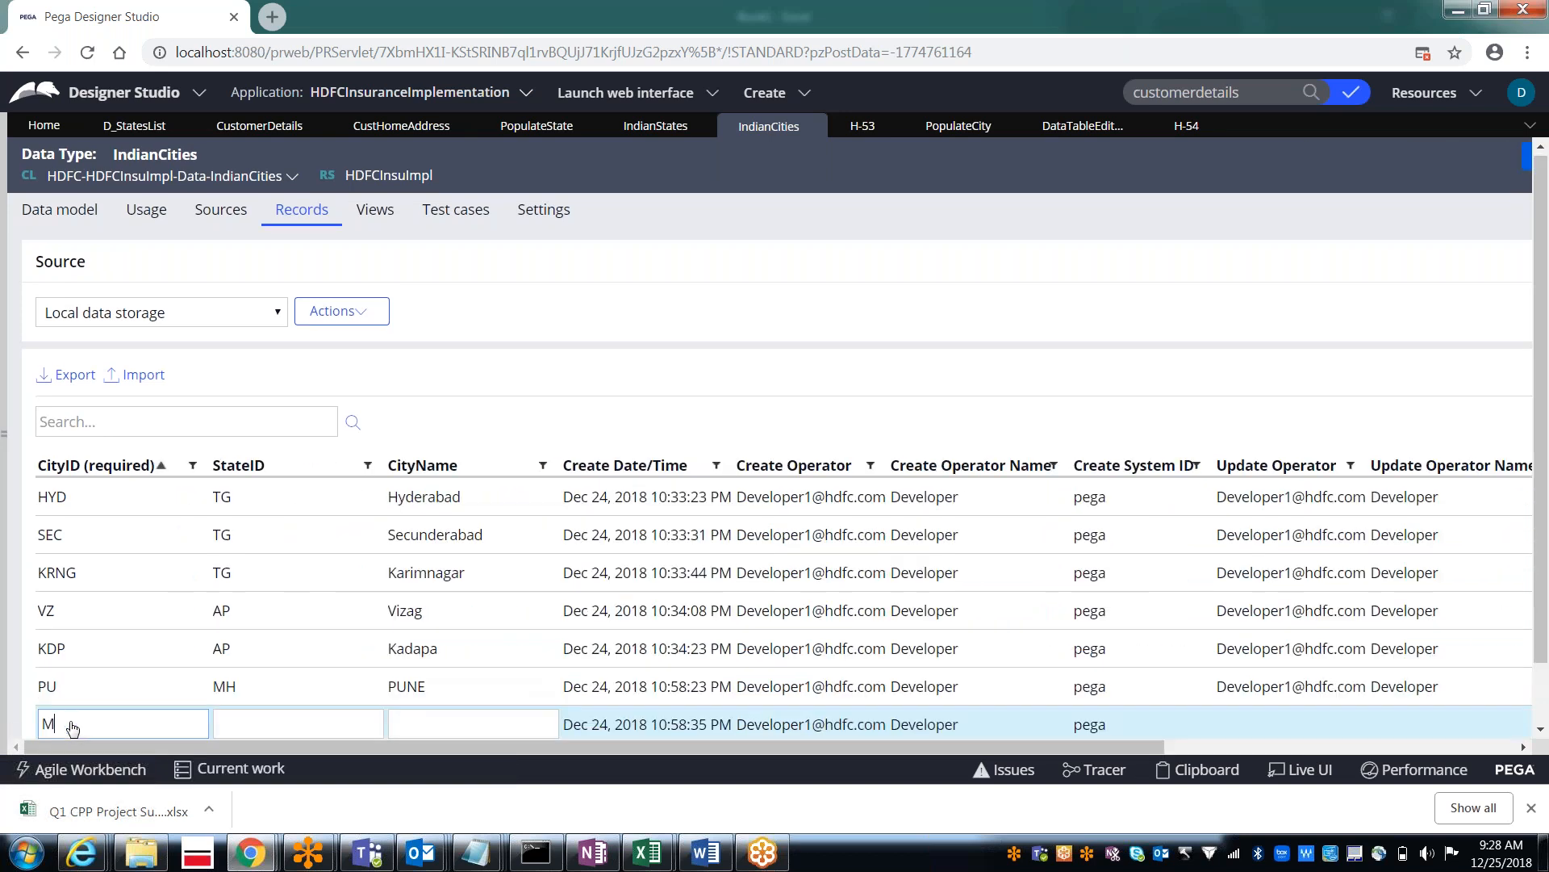
text(B)
key(Tab)
text(M)
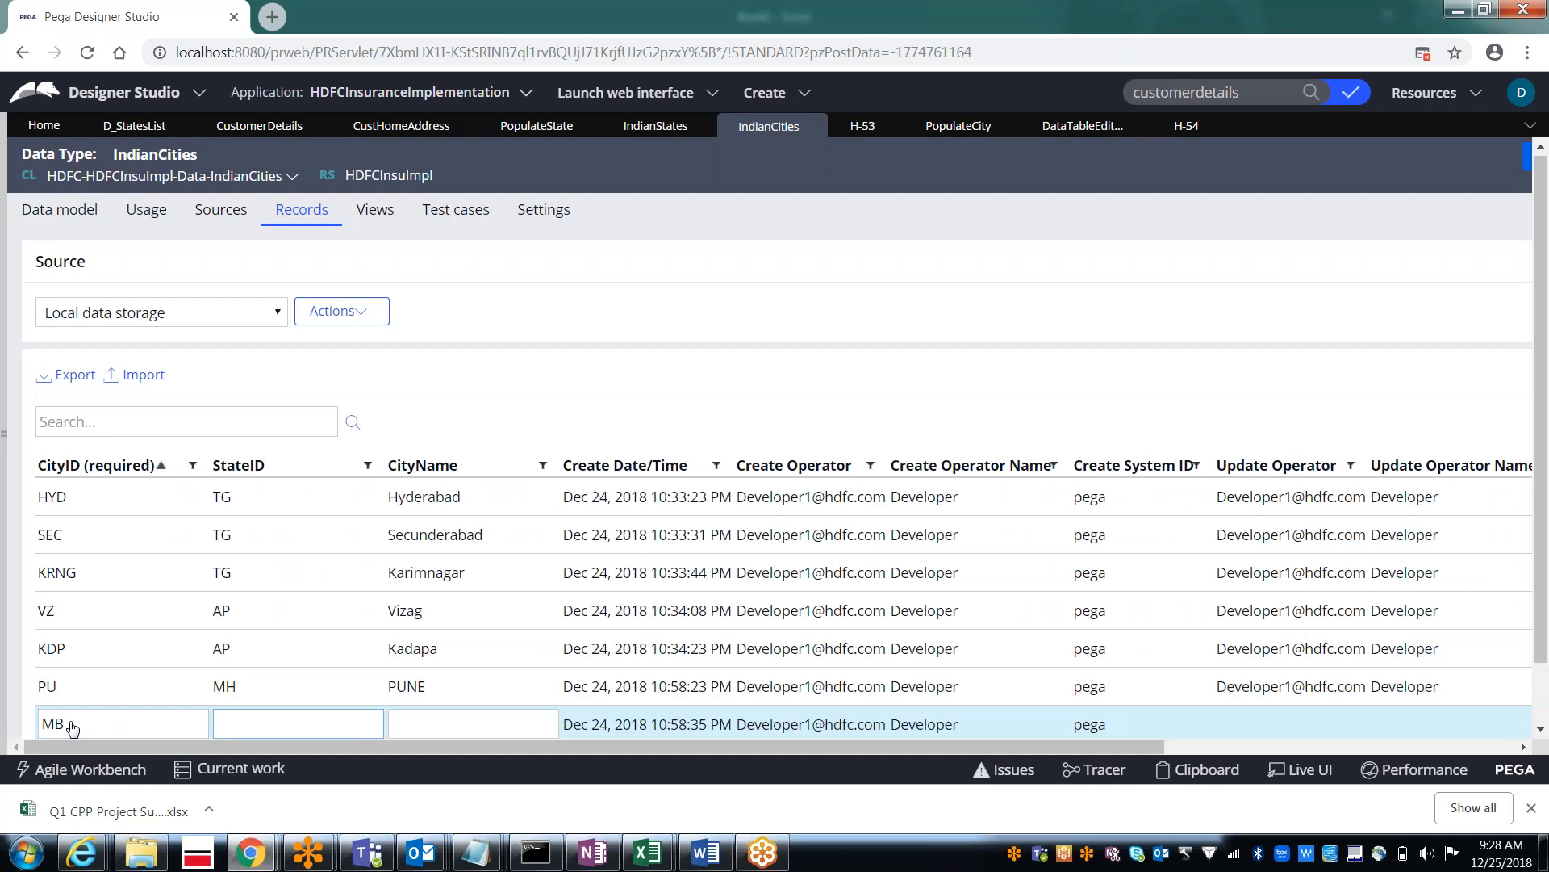
text(H)
key(Tab)
text(M)
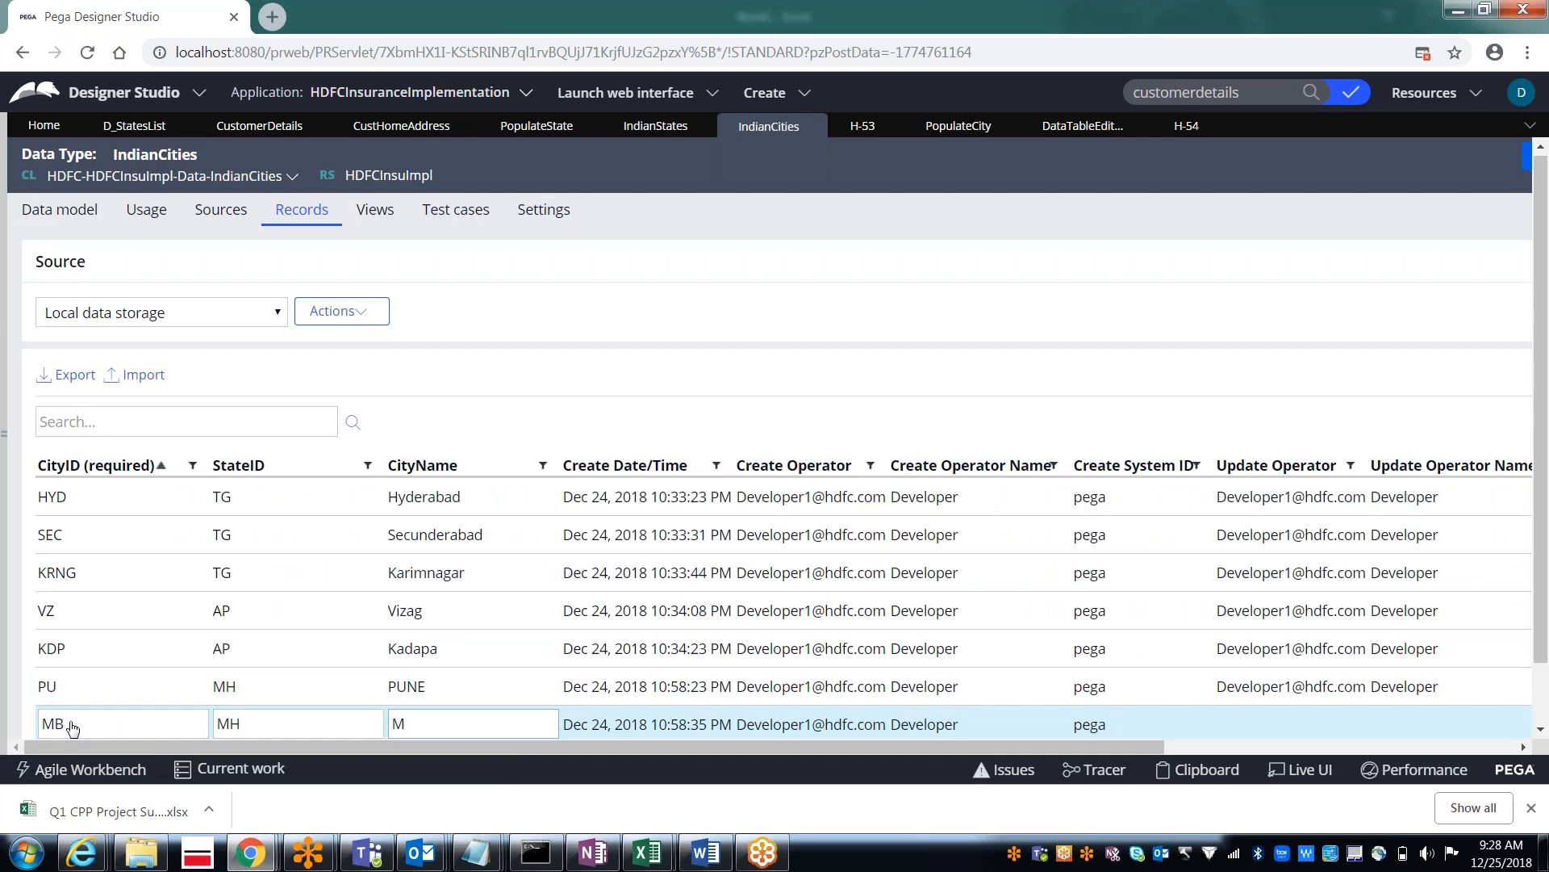
text(umbai)
key(Tab)
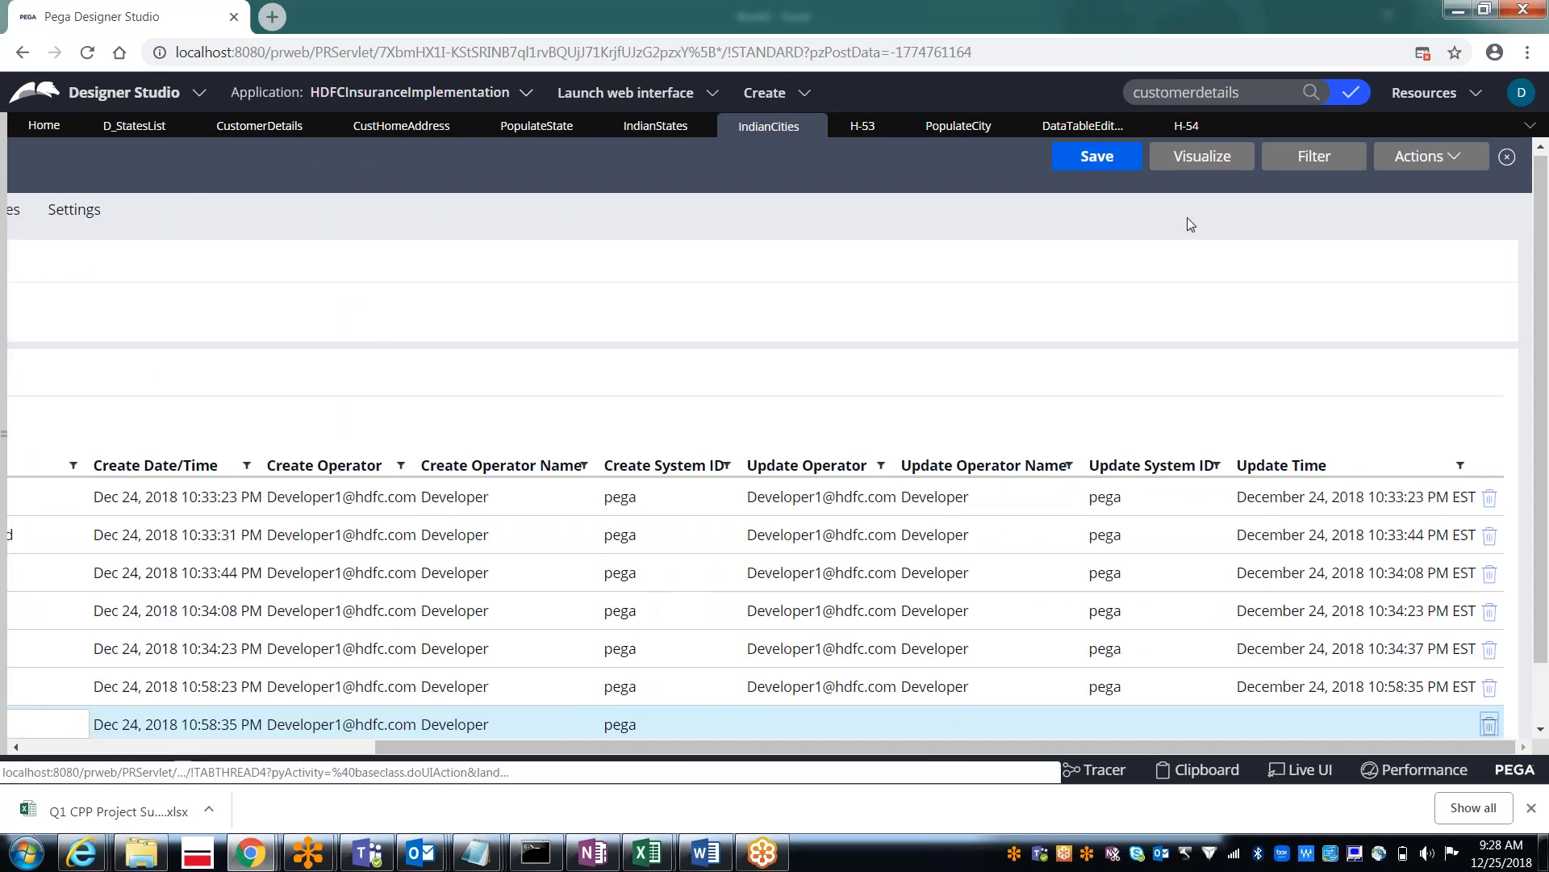
Step: Back in the new case, switch the Present Address State to Andhra Pradesh and again to Maharashtra, and check the City options
click(1187, 130)
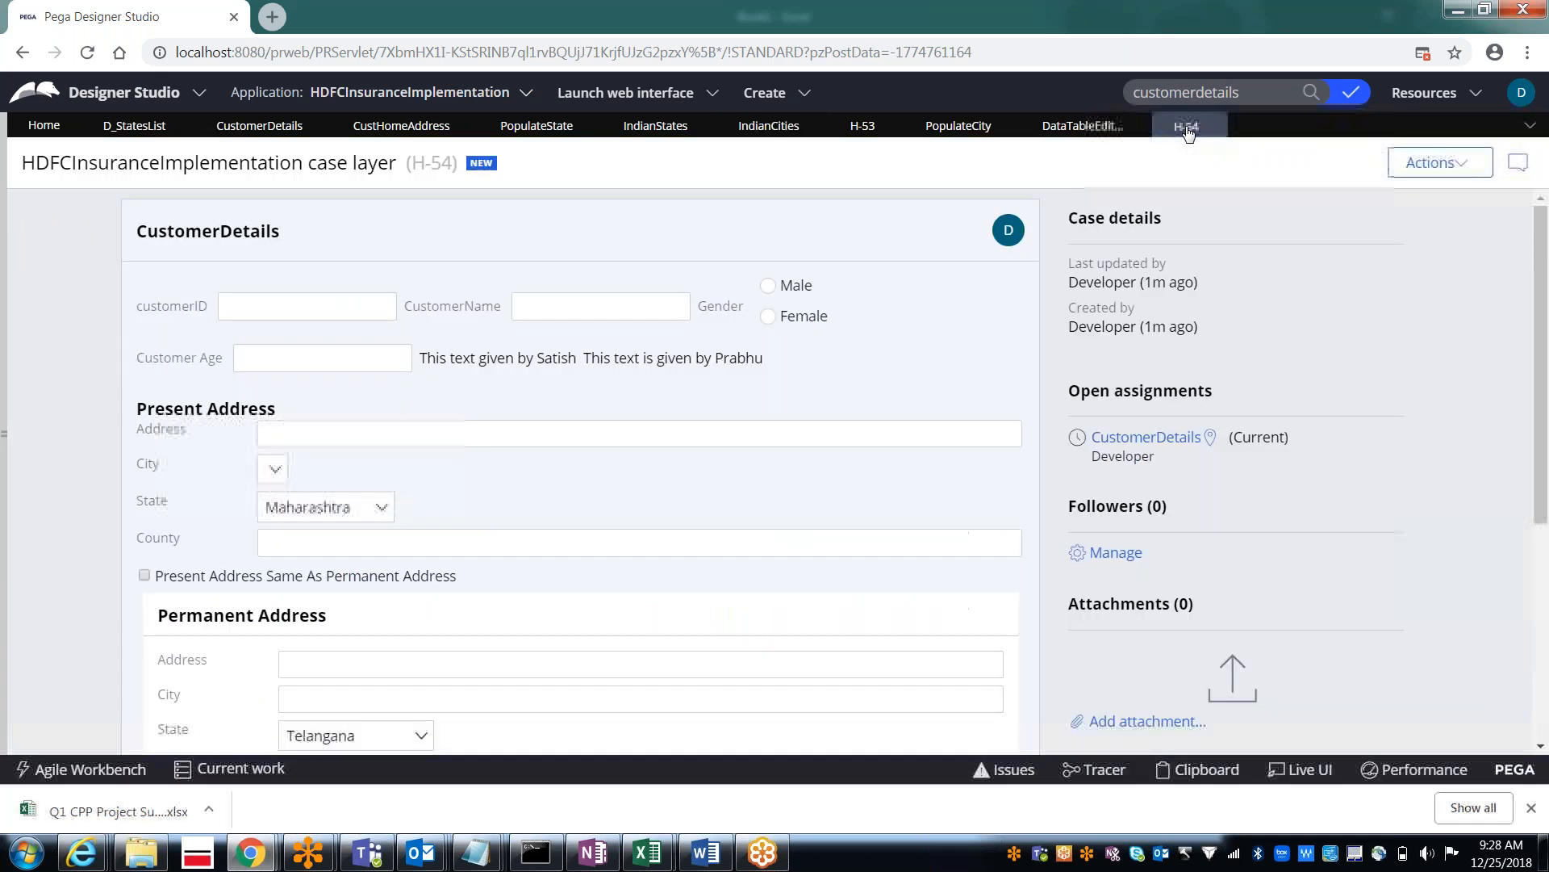
click(333, 509)
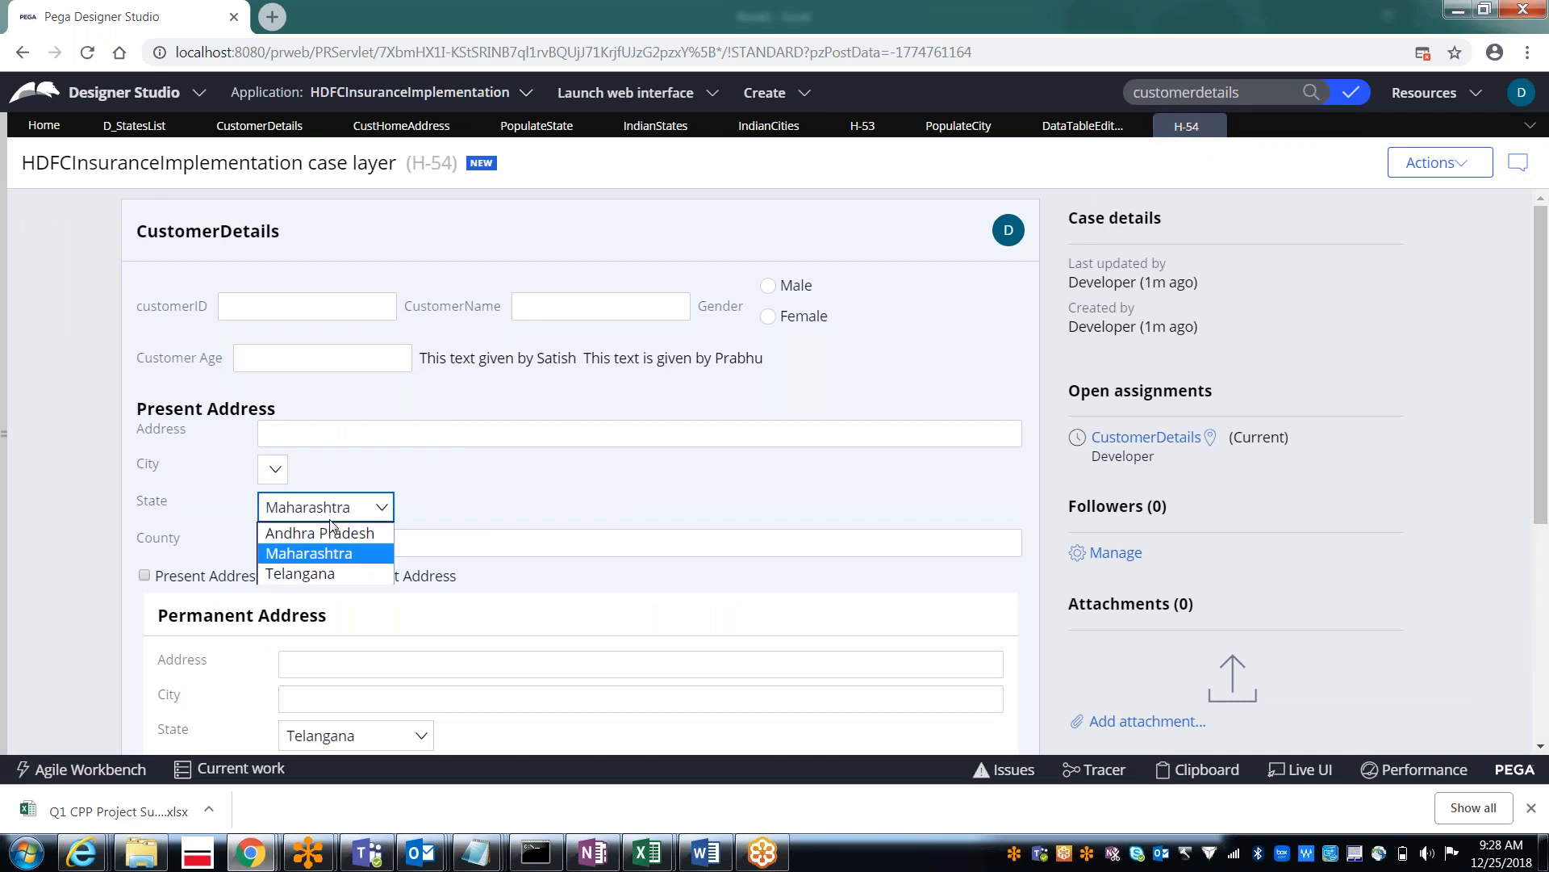
click(328, 530)
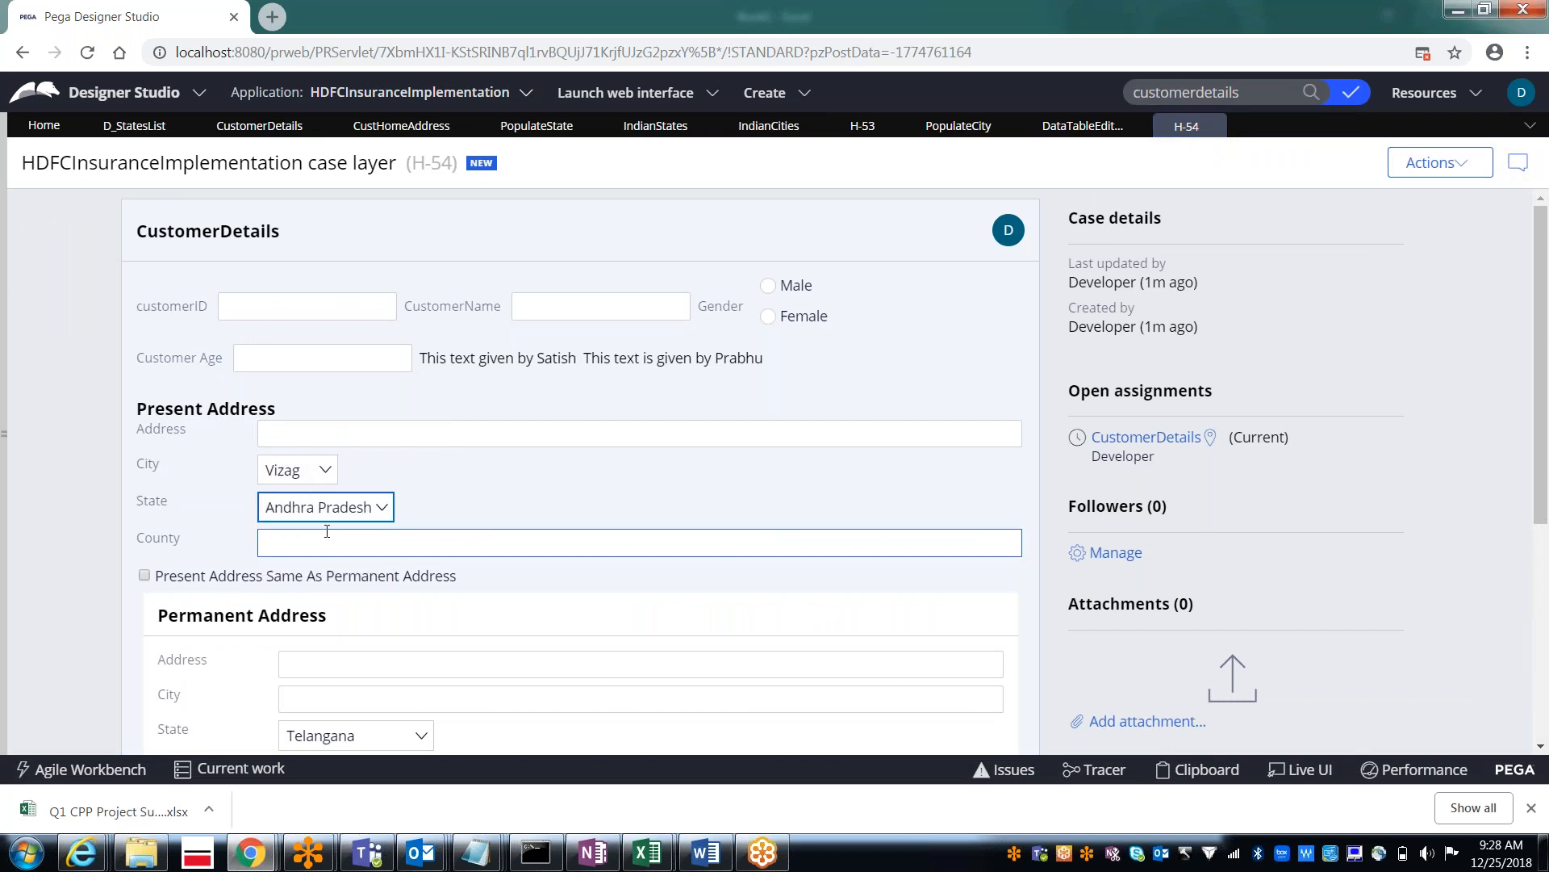
click(310, 509)
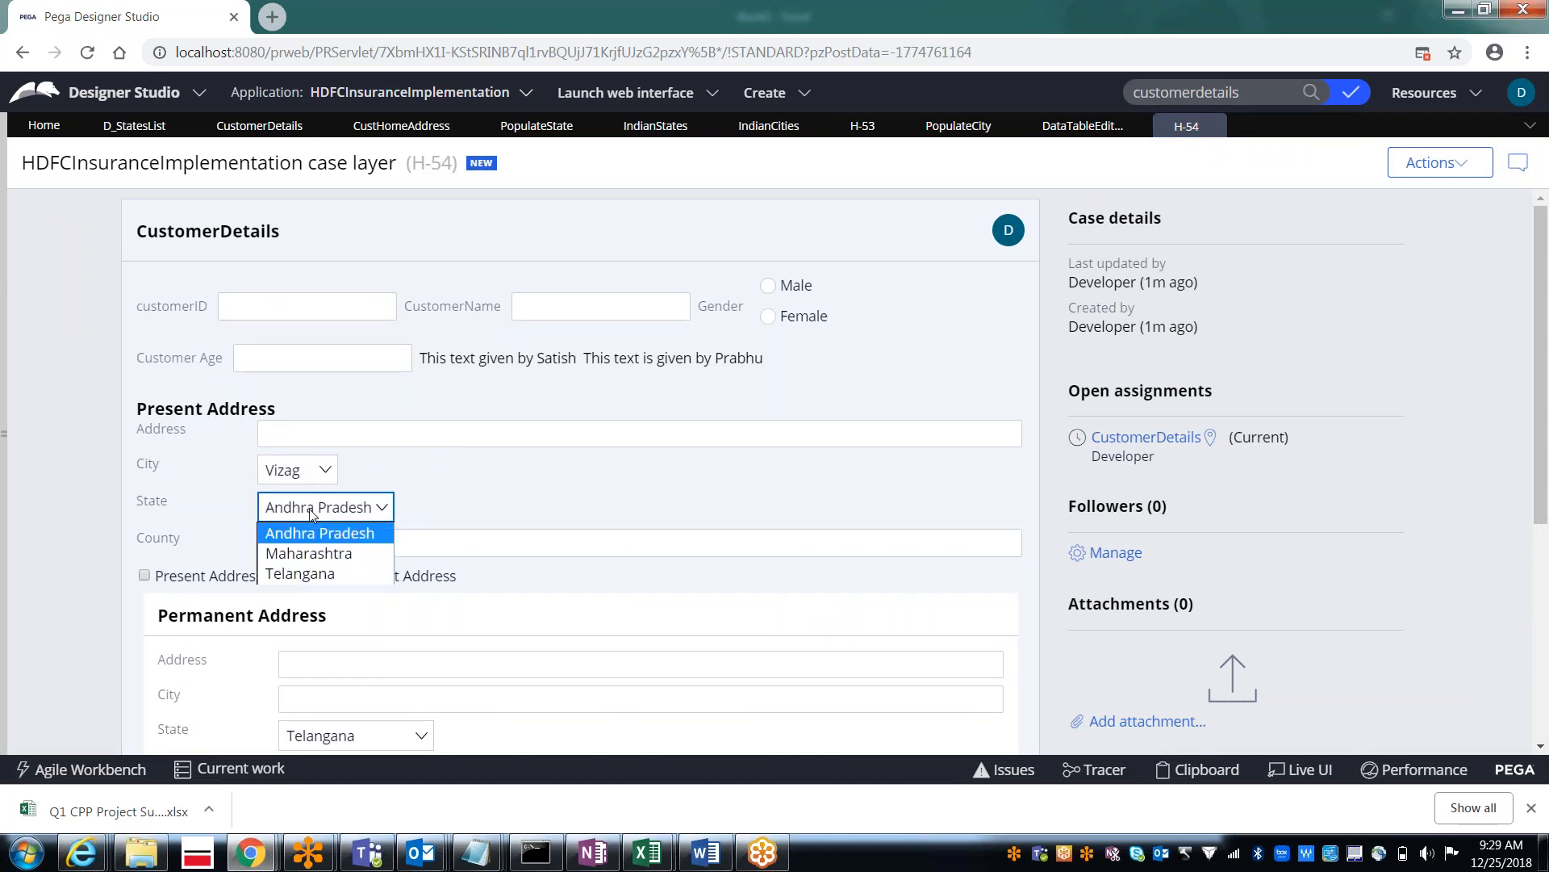
click(312, 556)
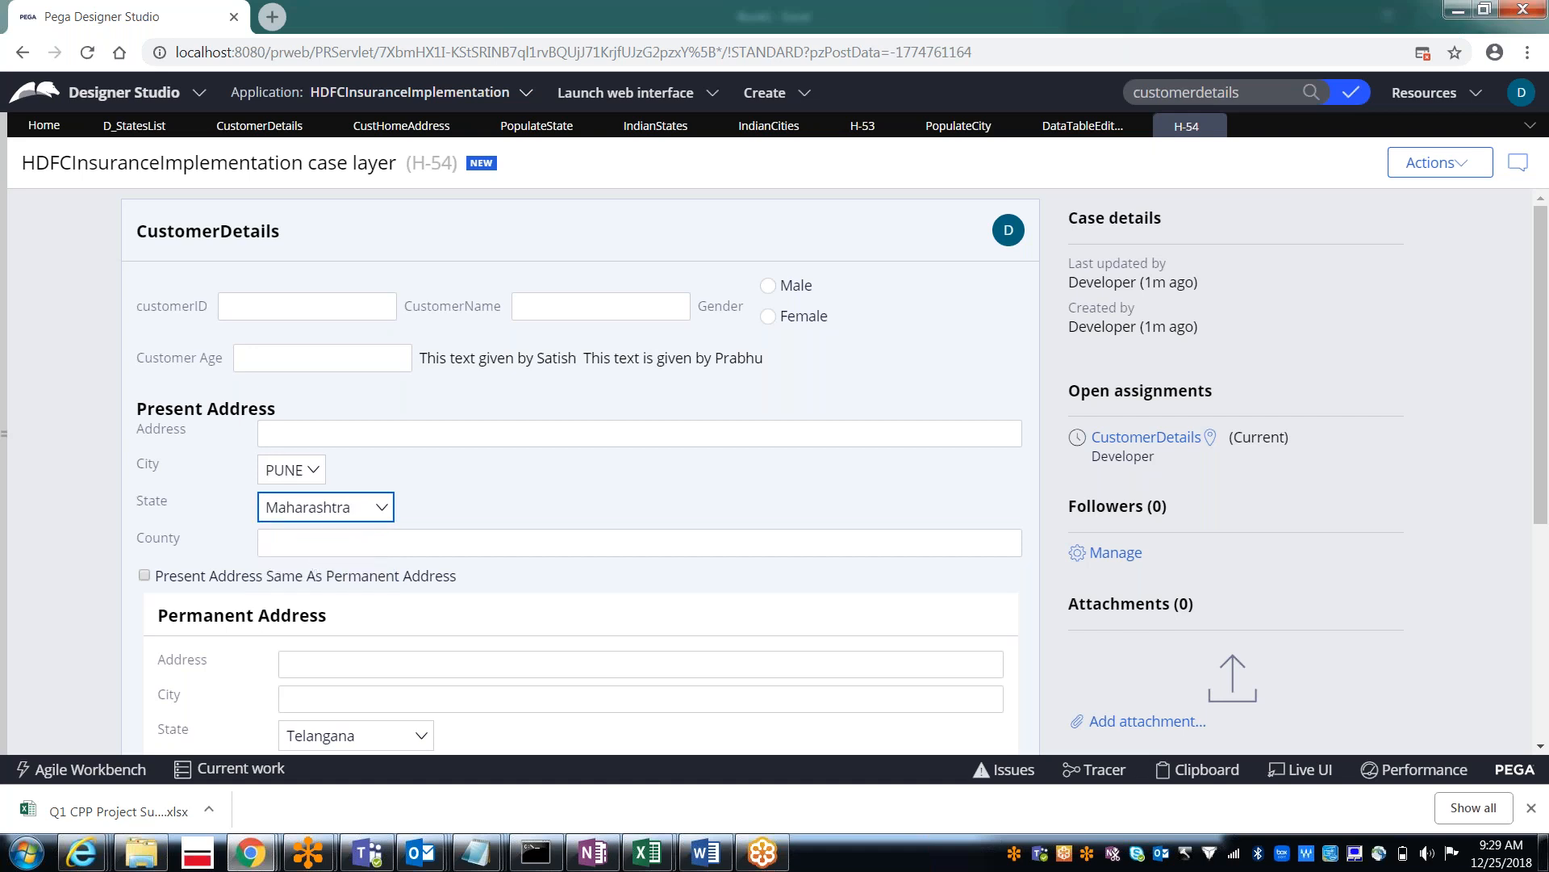
click(297, 476)
click(307, 473)
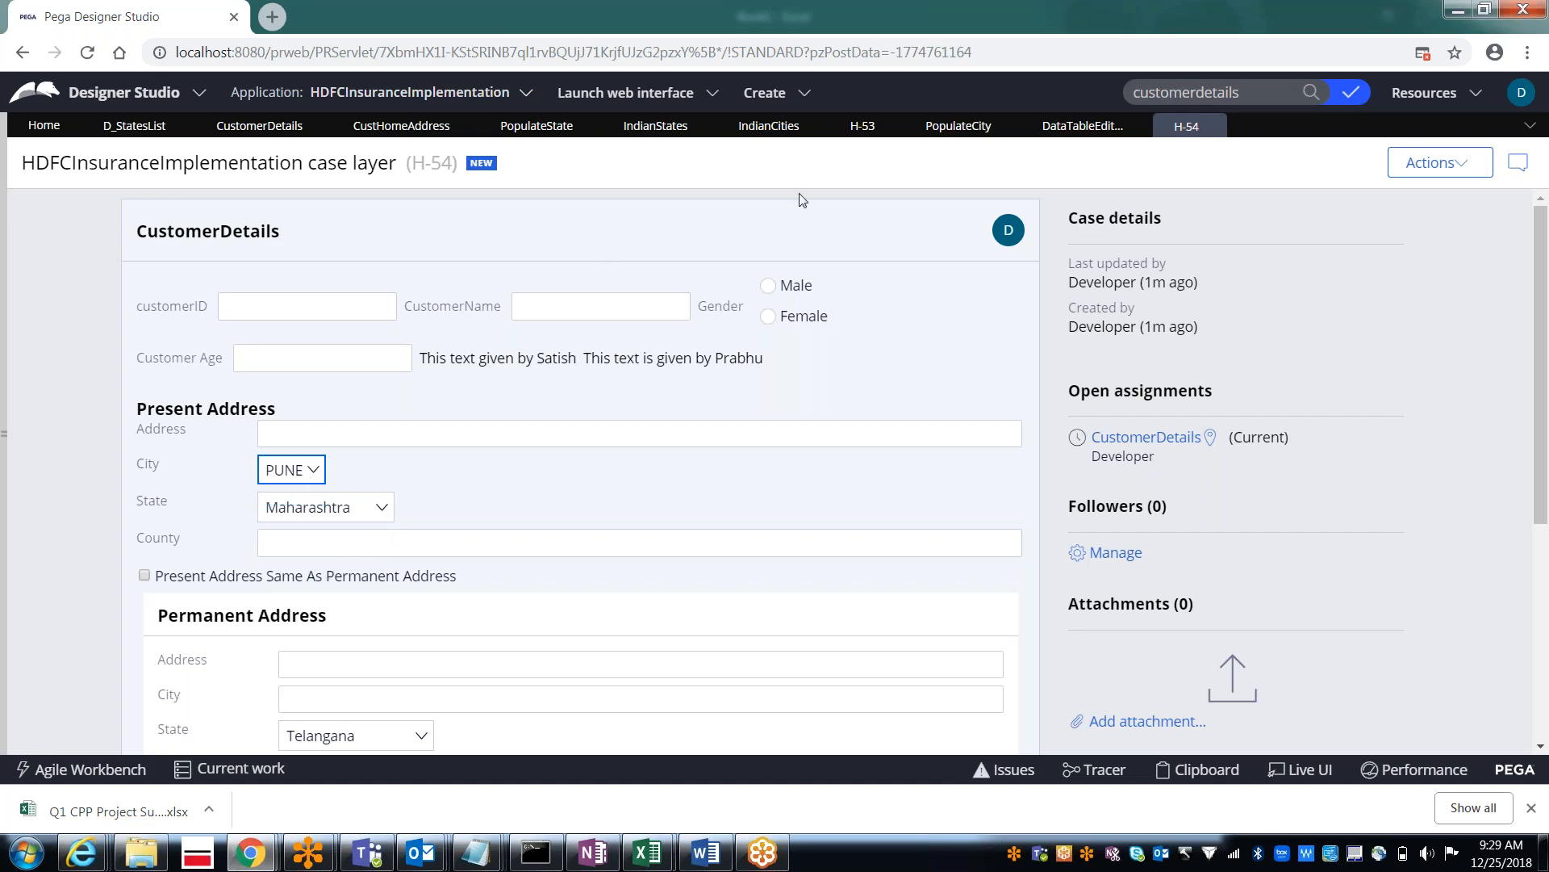
Step: Commit the Mumbai record in the IndianCities data type and return to the new case
click(771, 136)
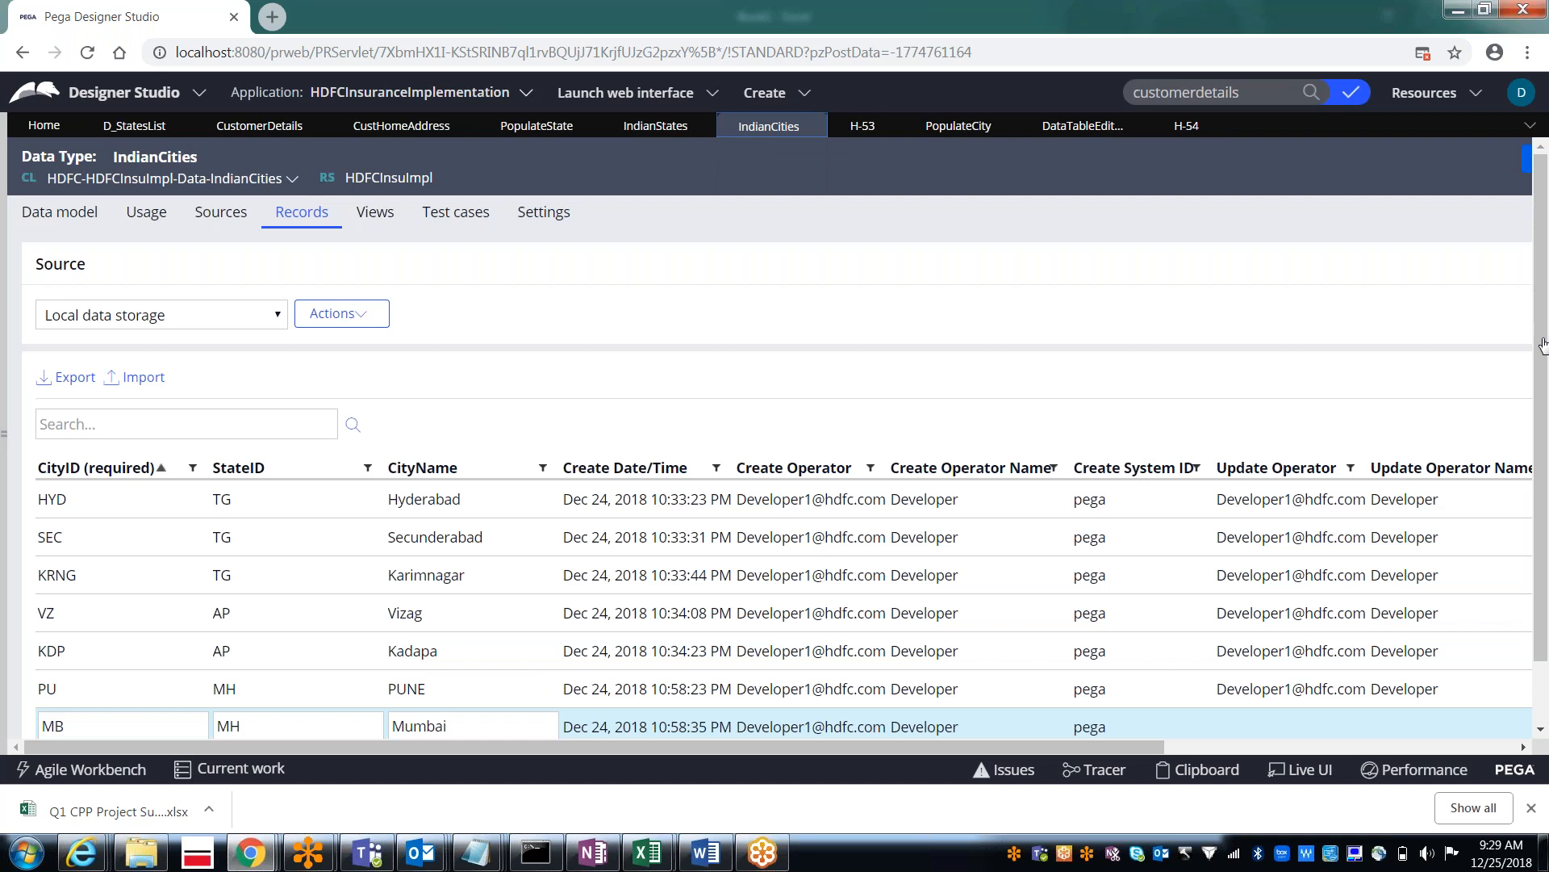
scroll(1543, 371, down, 1)
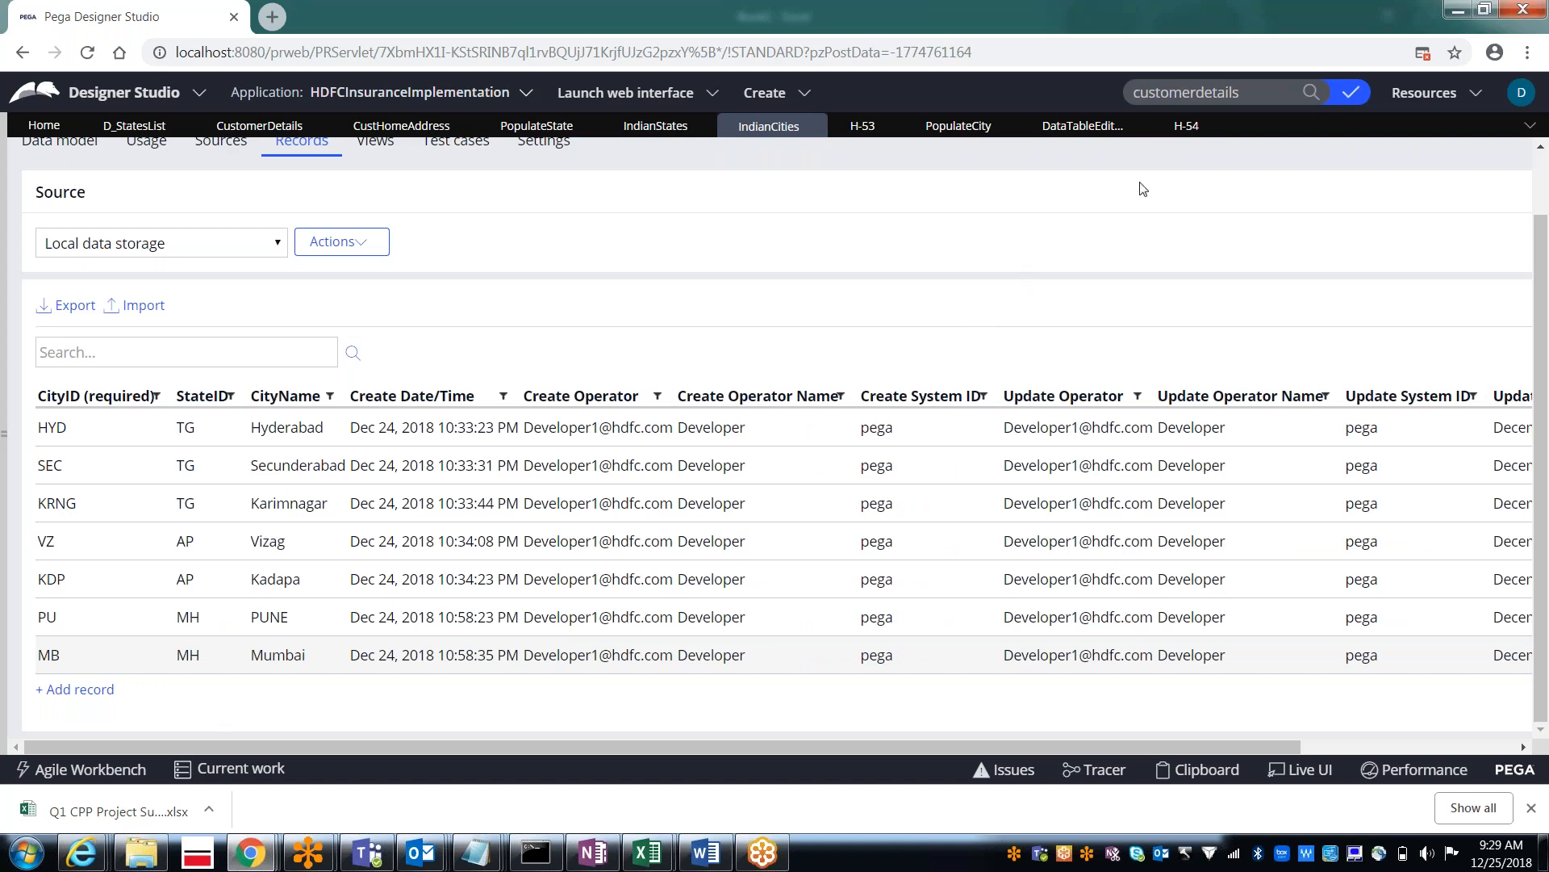
click(1184, 129)
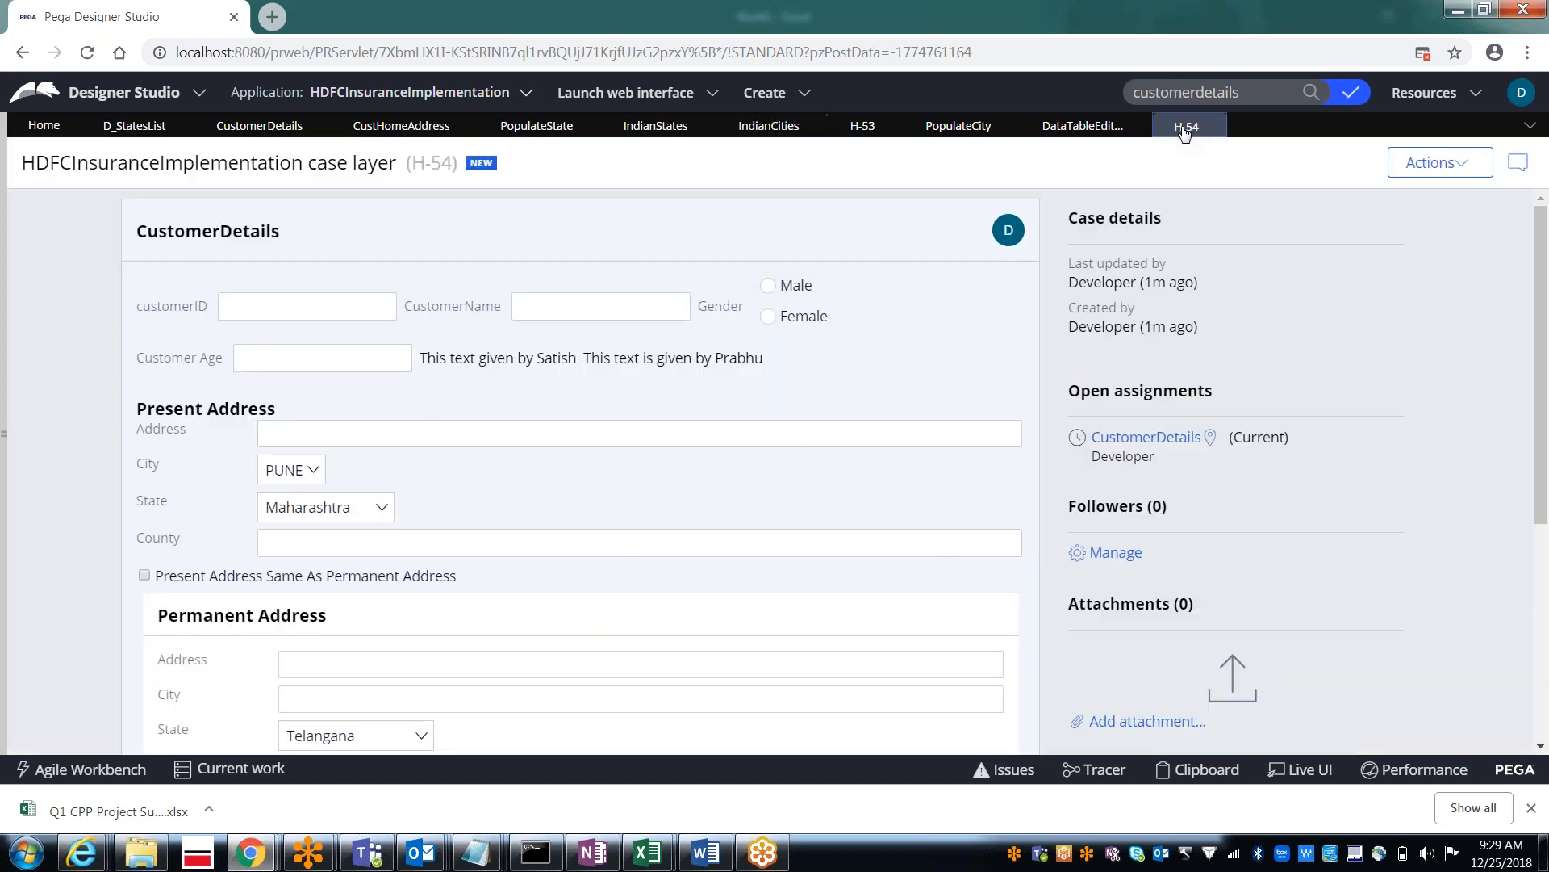
Step: Reload the cities by switching State to Andhra Pradesh and back to Maharashtra, and recheck the Present Address City options
click(321, 513)
click(320, 515)
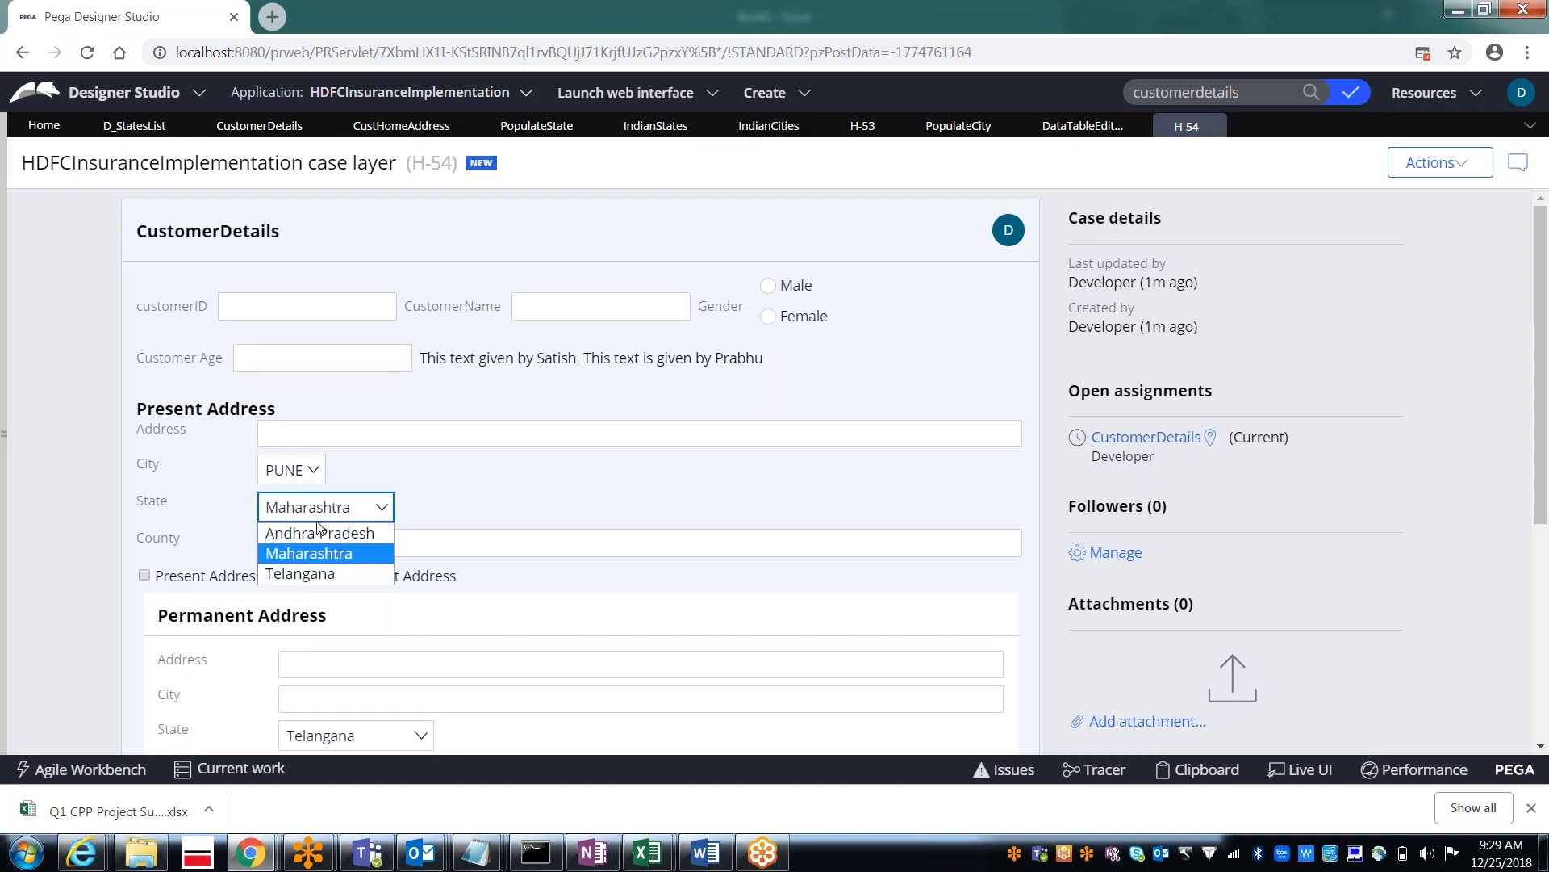
click(319, 537)
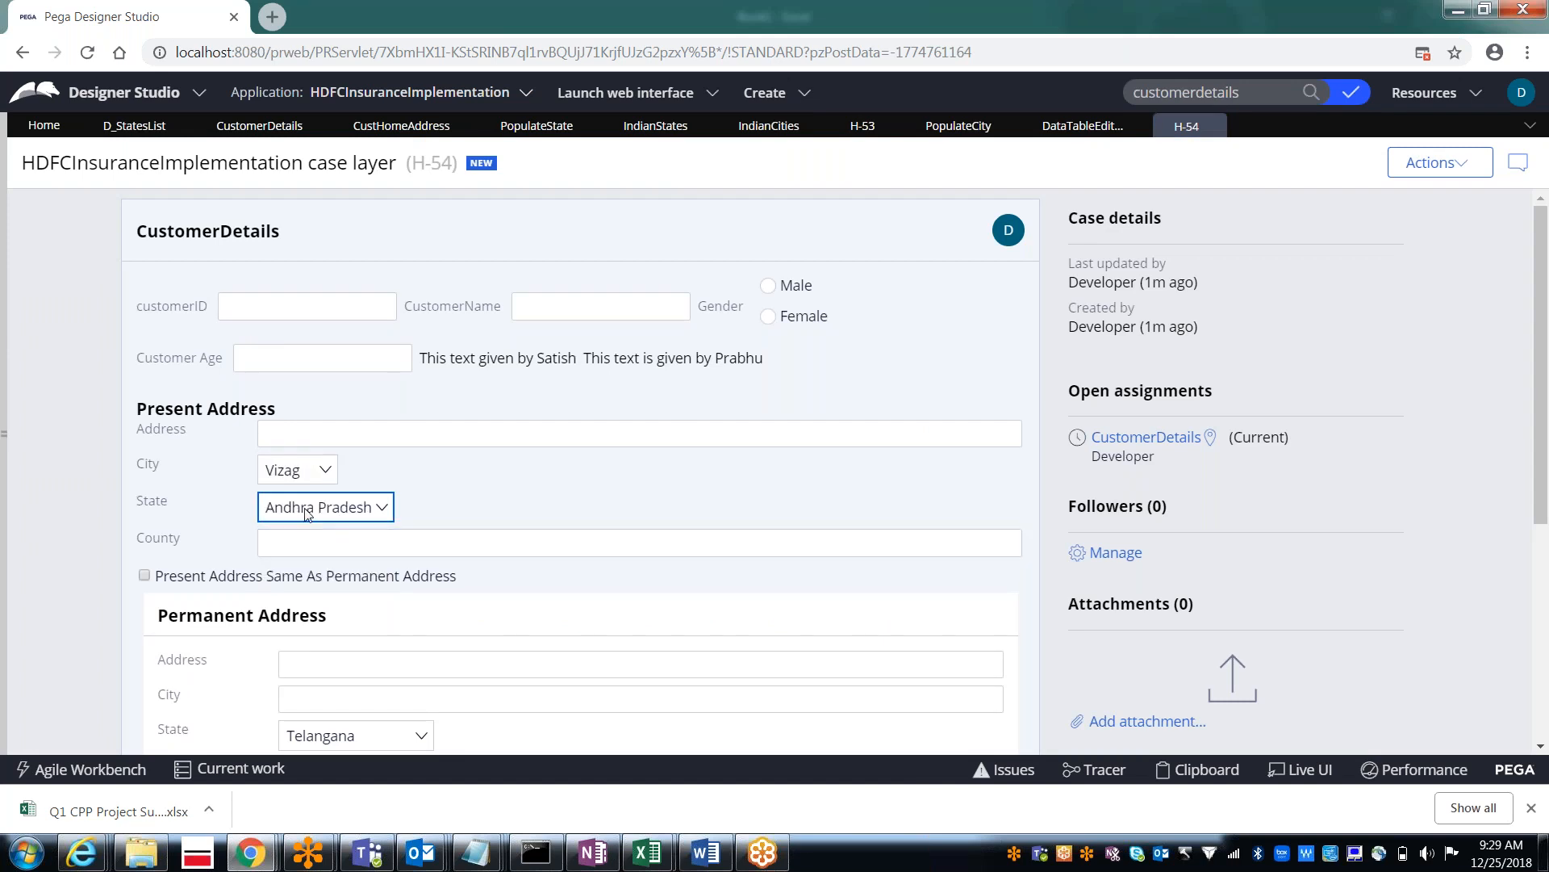
click(308, 512)
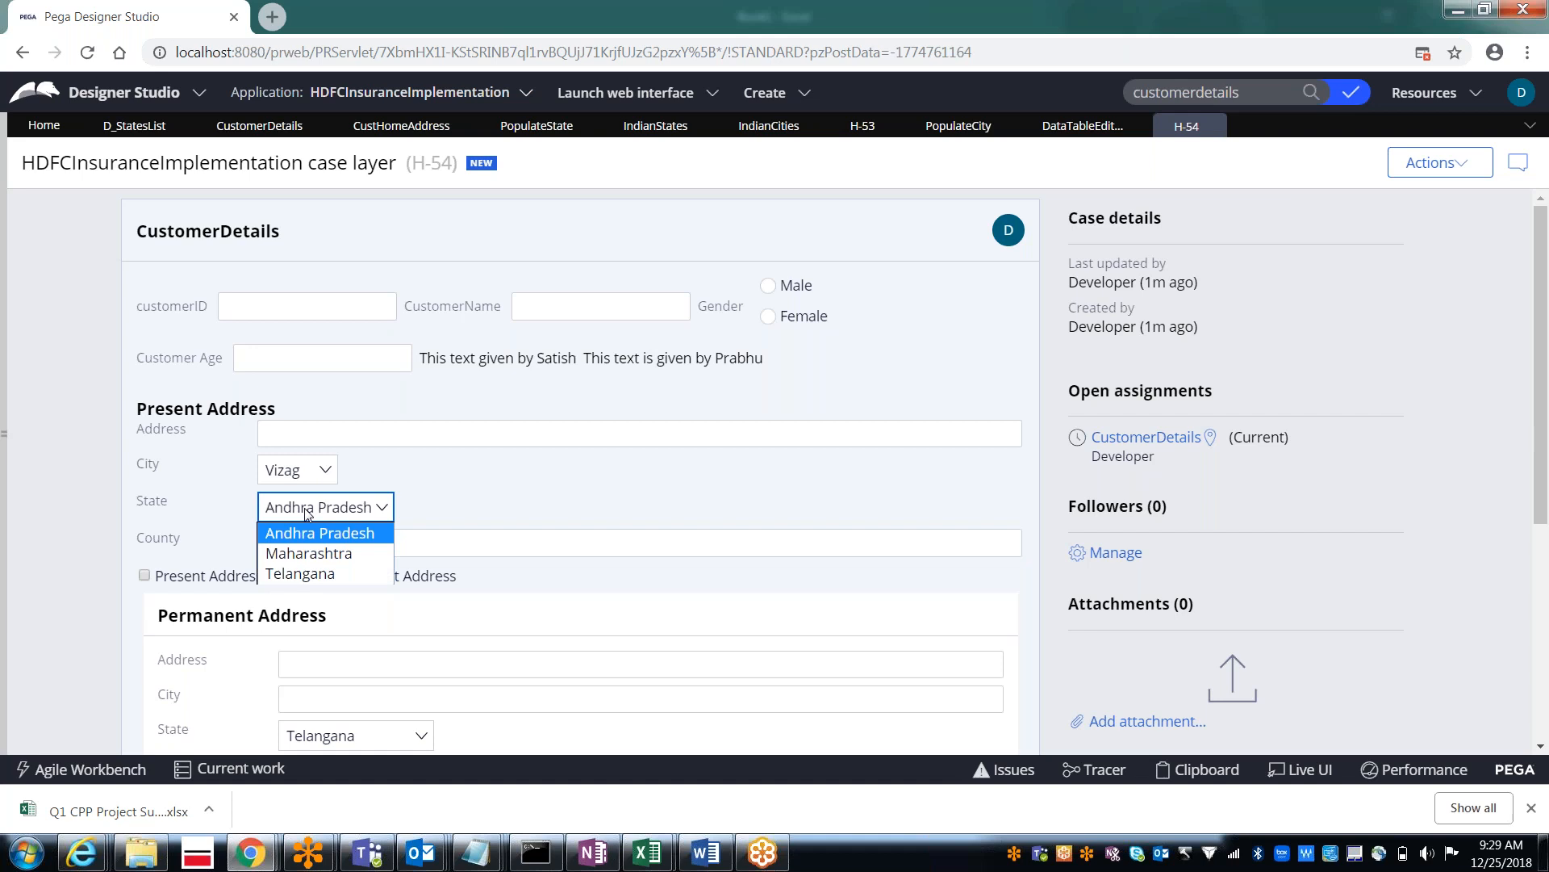
click(306, 560)
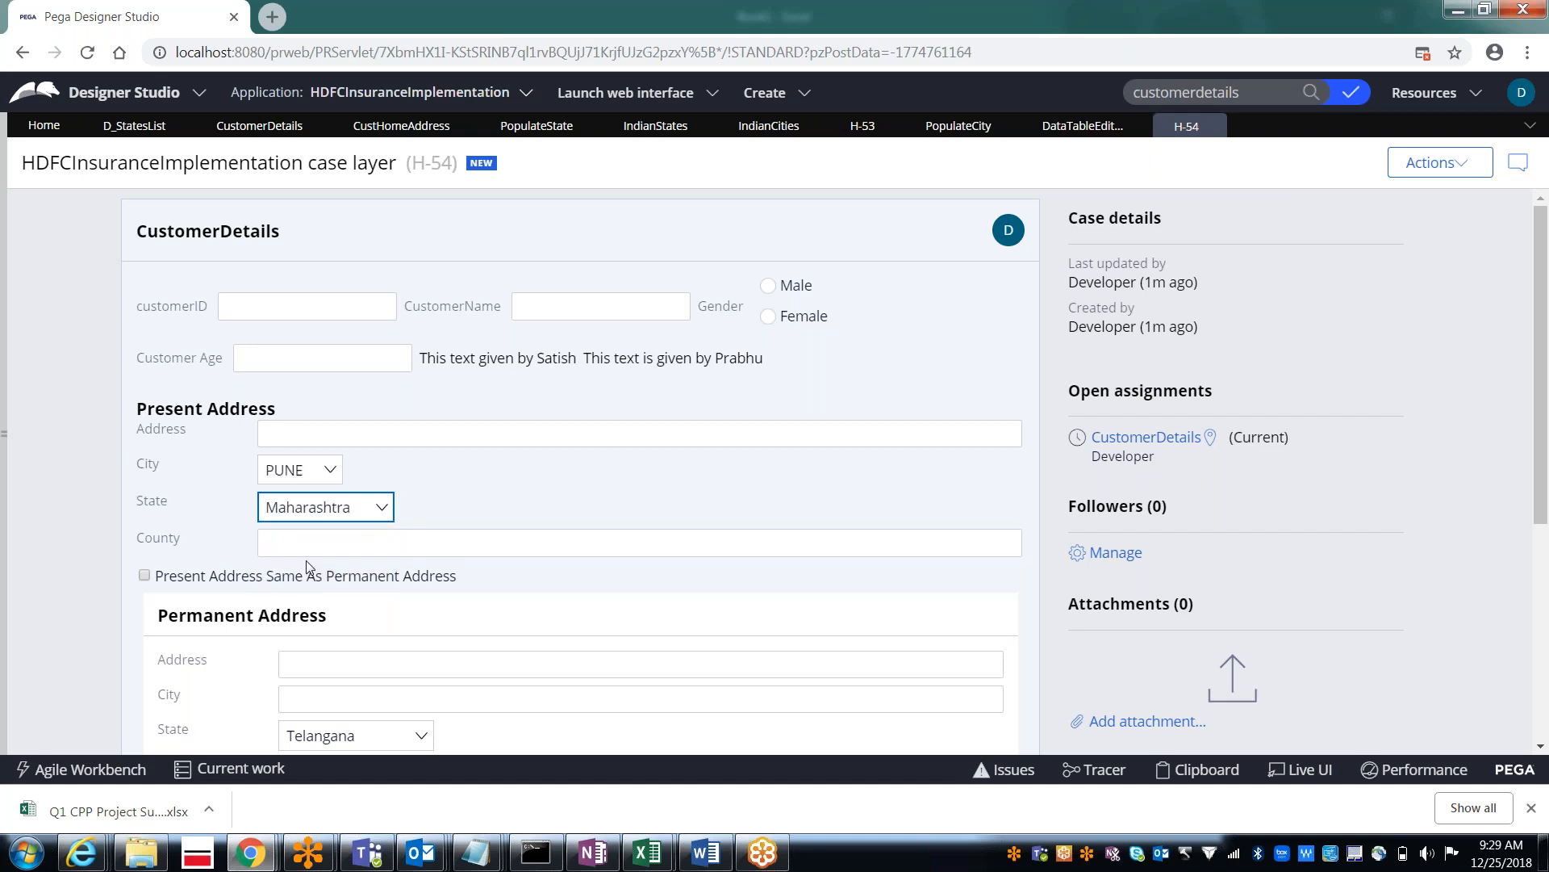
click(301, 476)
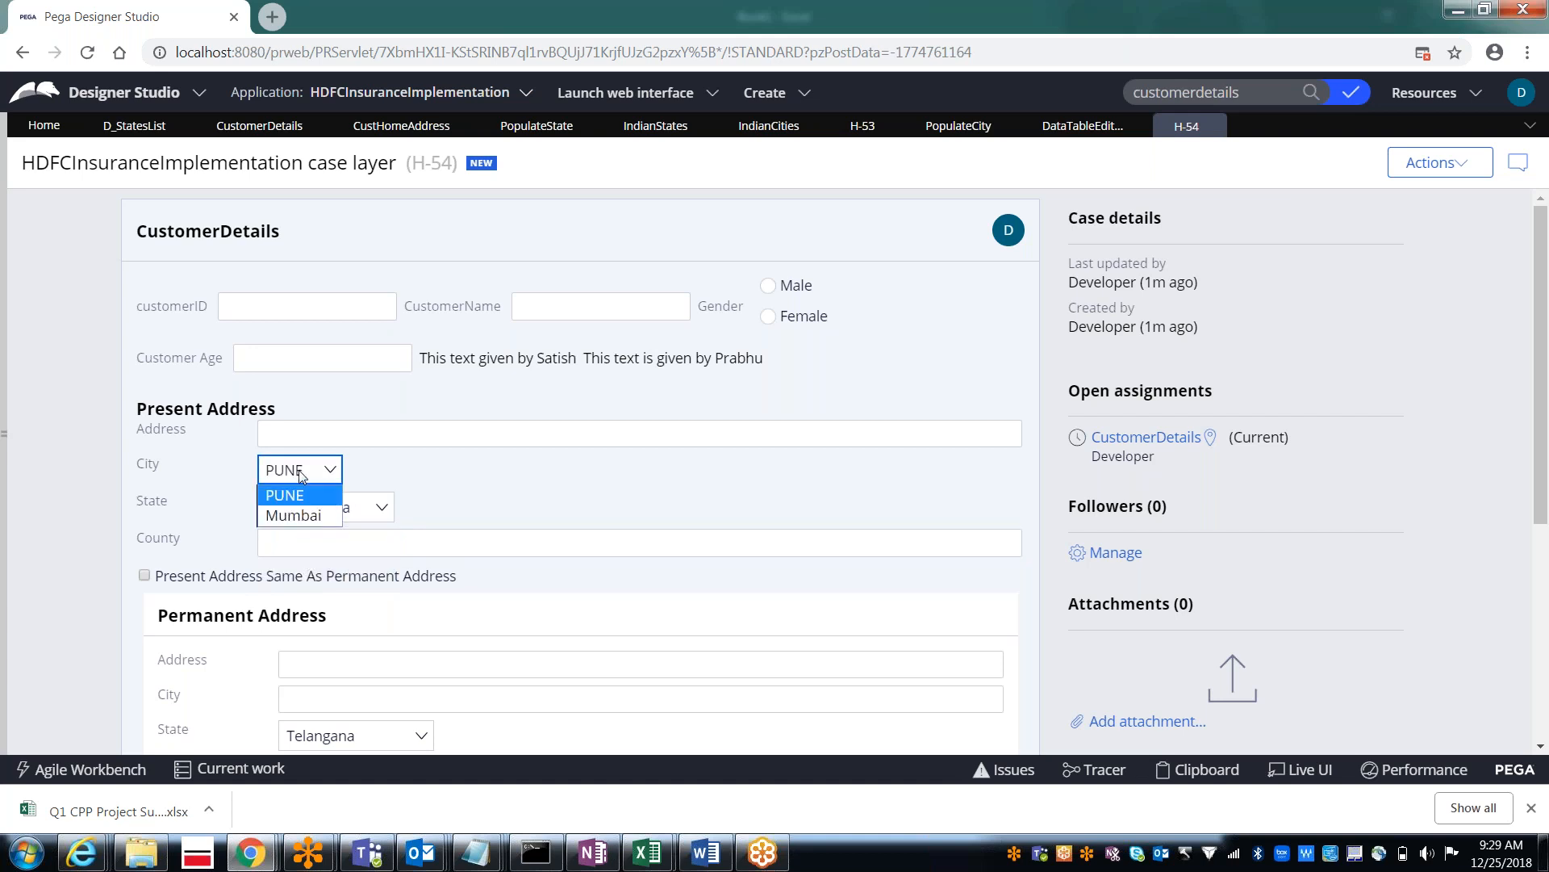
click(448, 493)
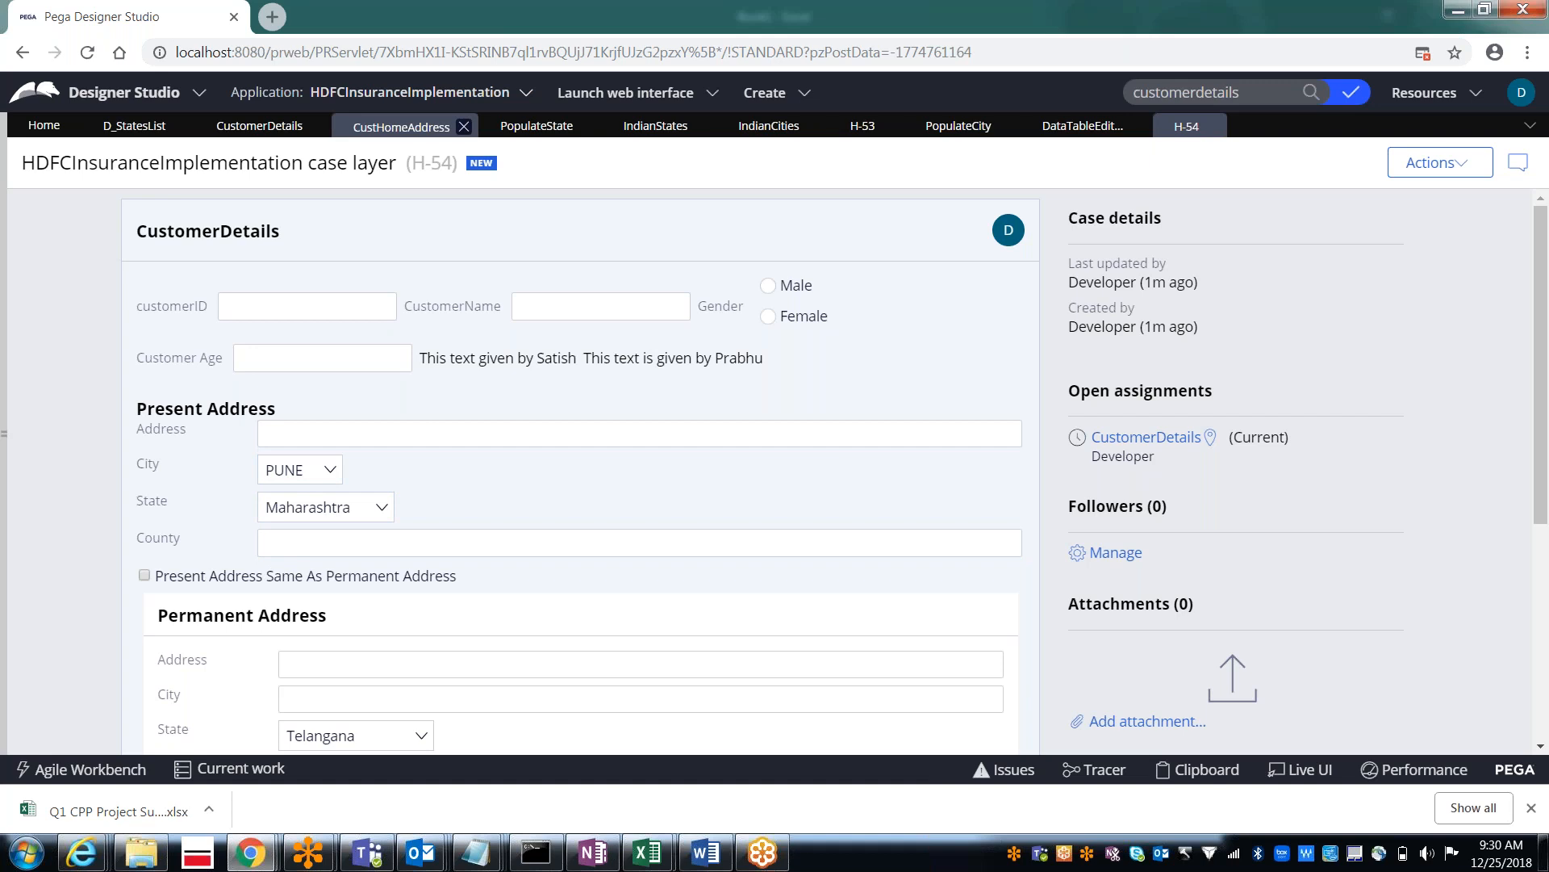
Step: In the CustomerHomeAddress section, move the Present Address State field above City and save the section
click(401, 127)
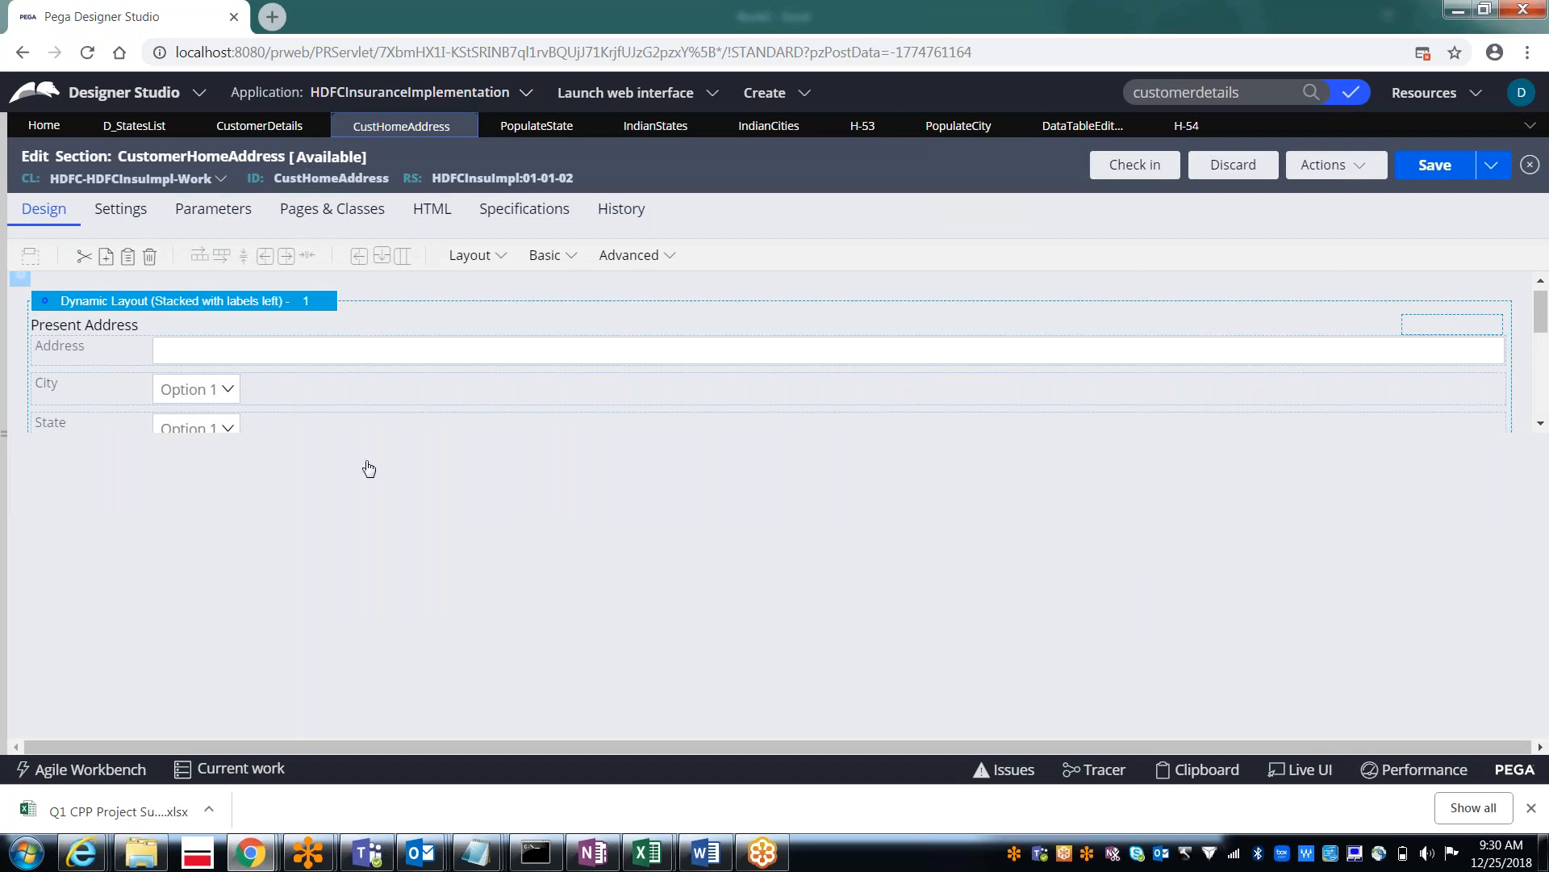
scroll(29, 428, down, 2)
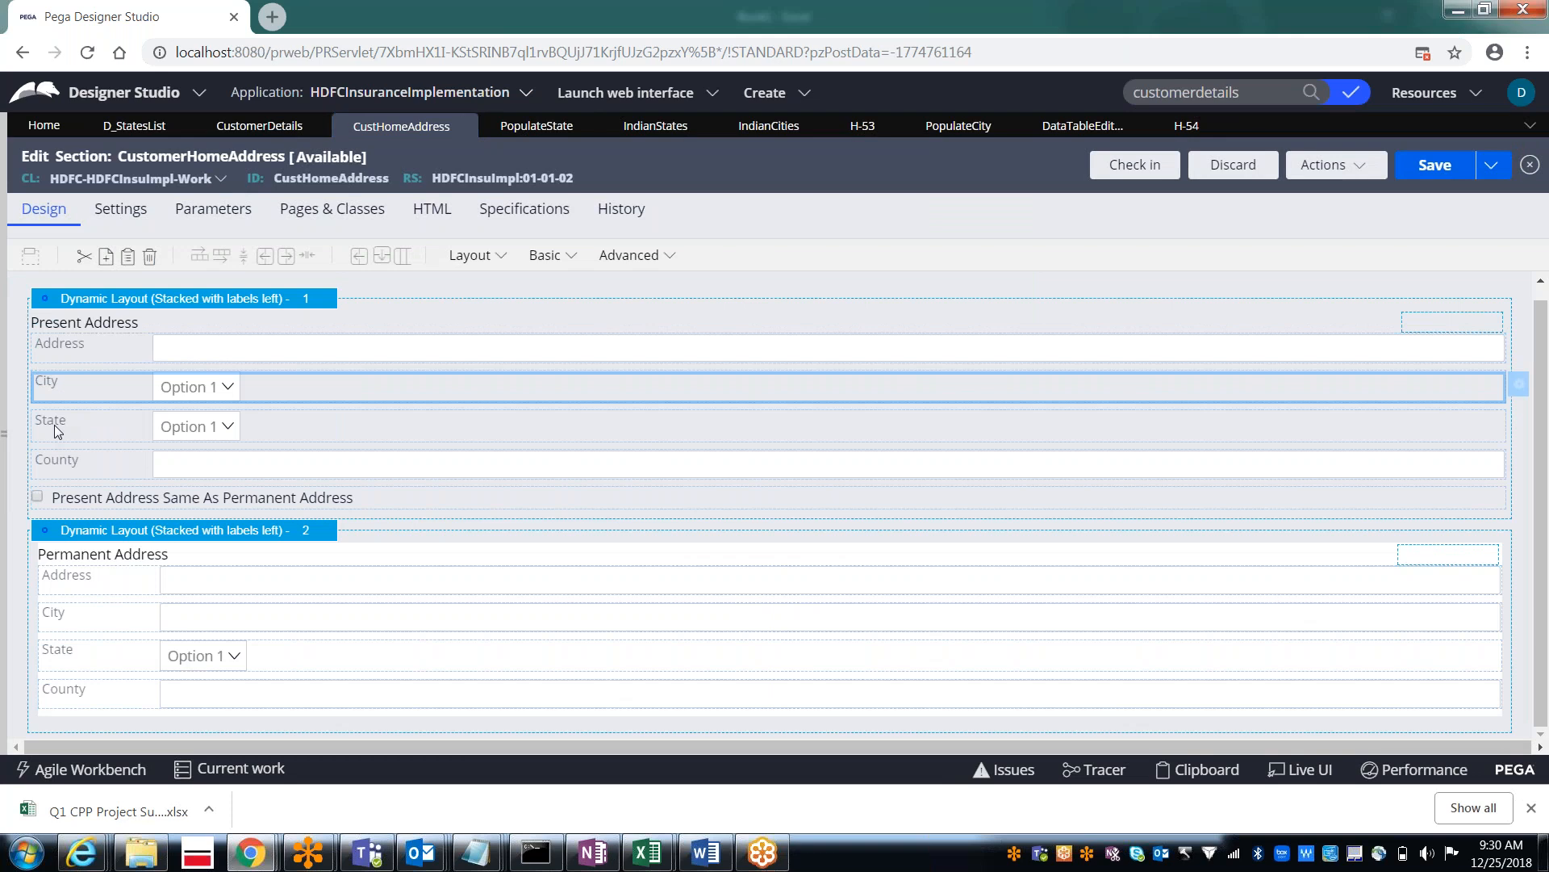
click(55, 430)
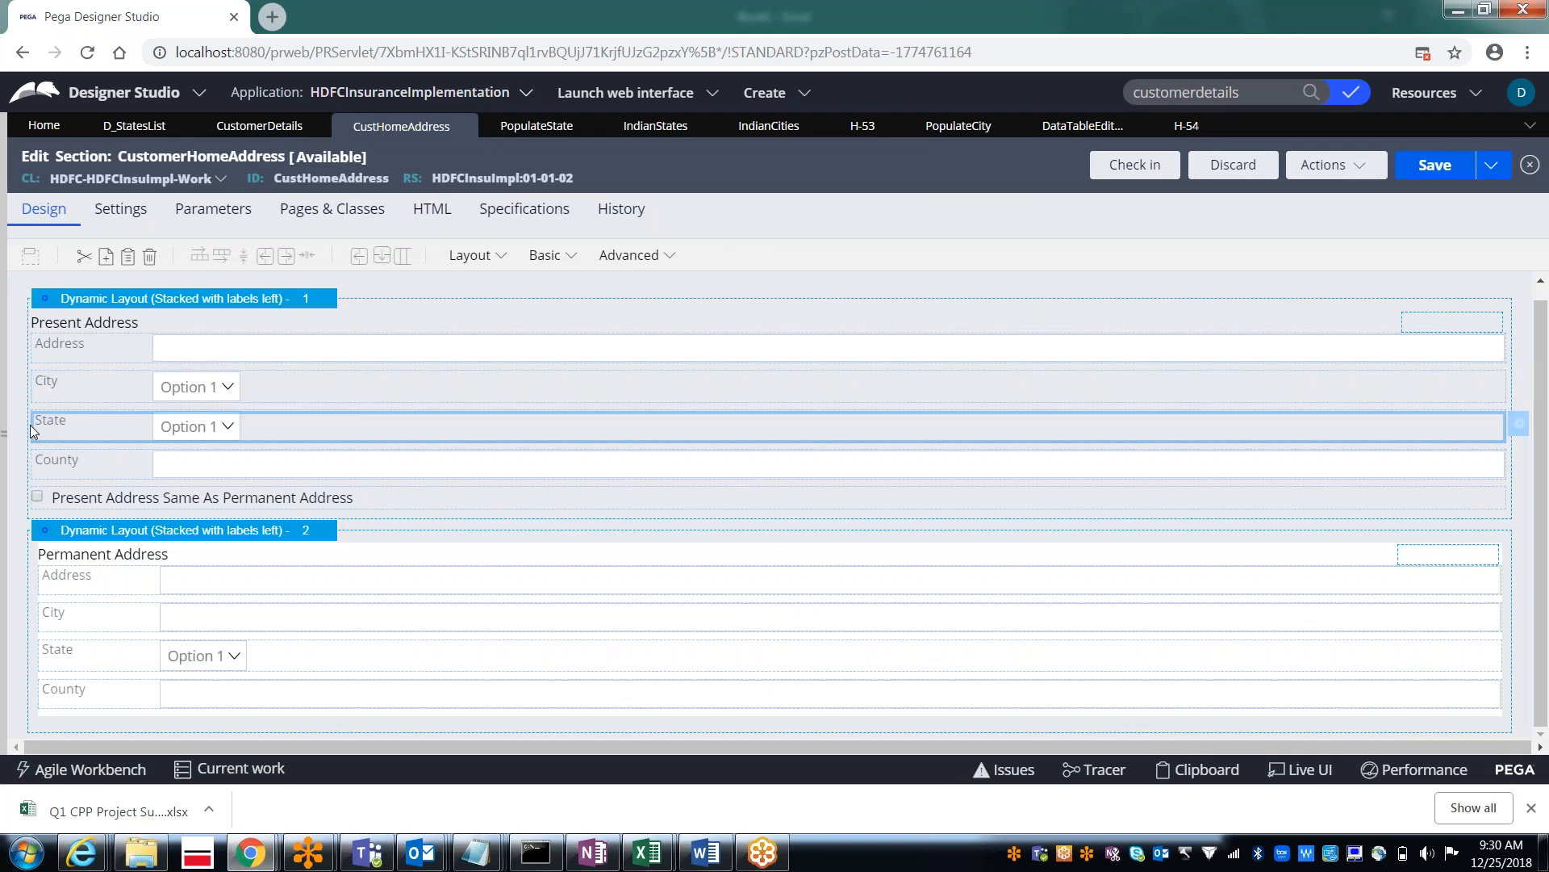
drag(34, 428, 36, 386)
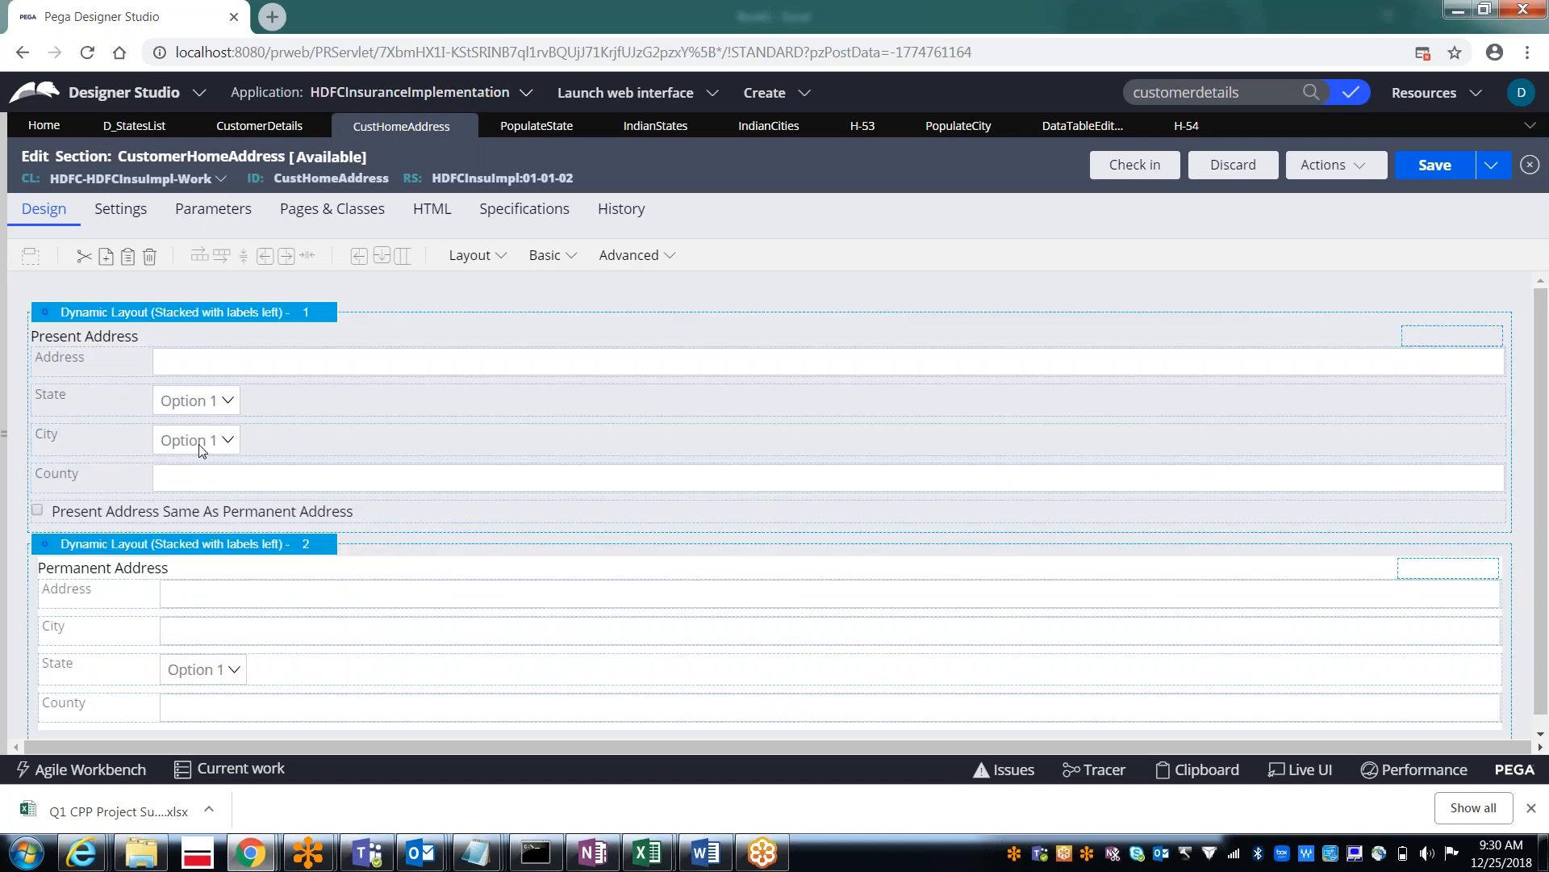
click(1418, 175)
Step: Close case H-54, discarding unsaved changes, and run the CustomerDetails flow to start a new case
click(1214, 131)
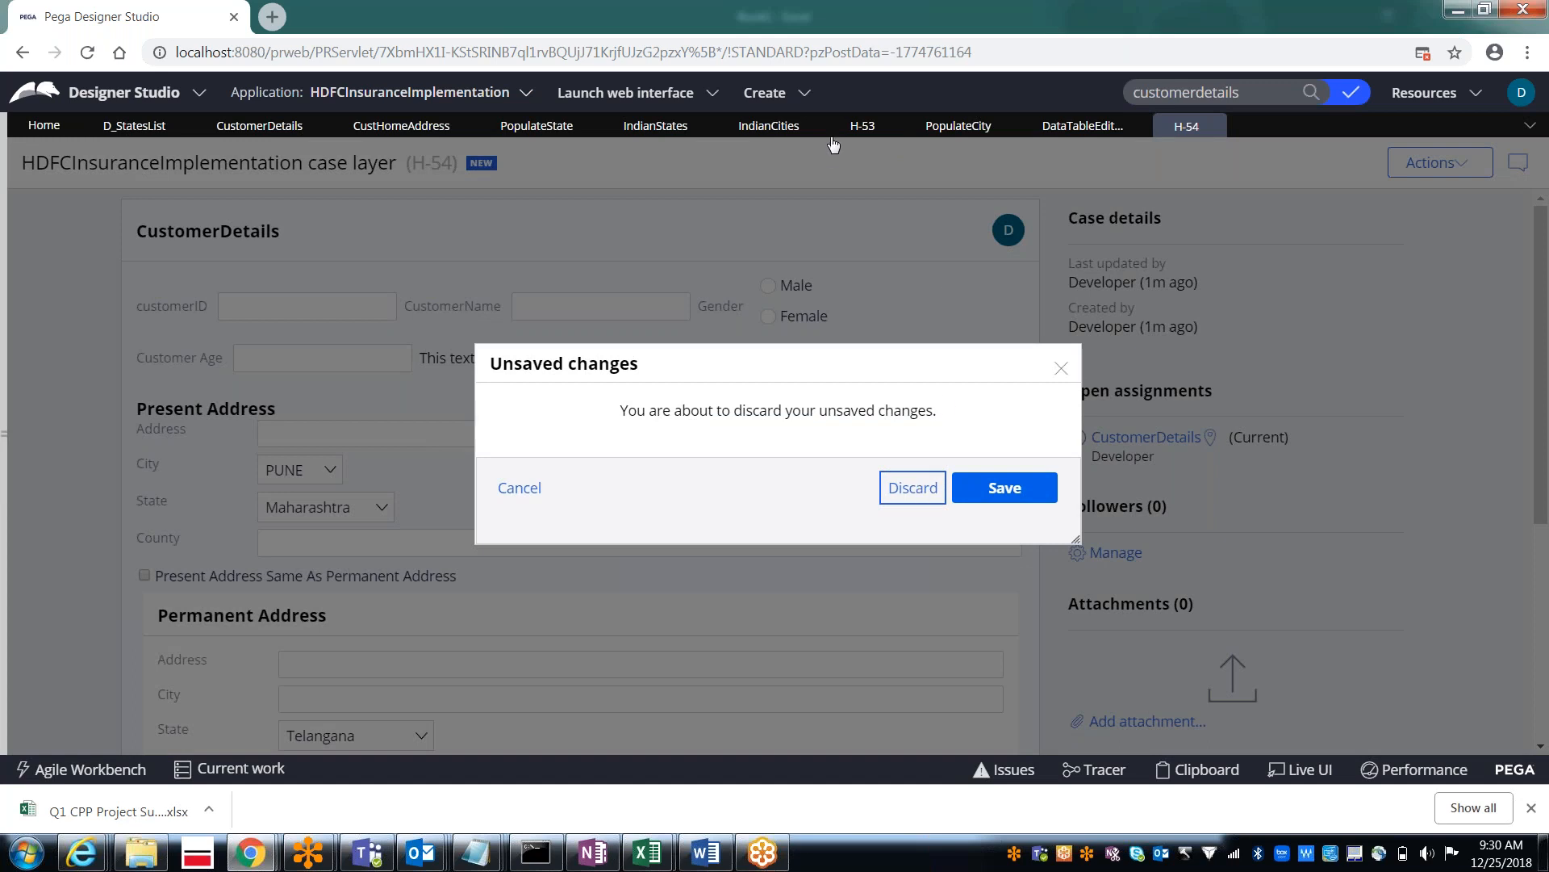
key(Return)
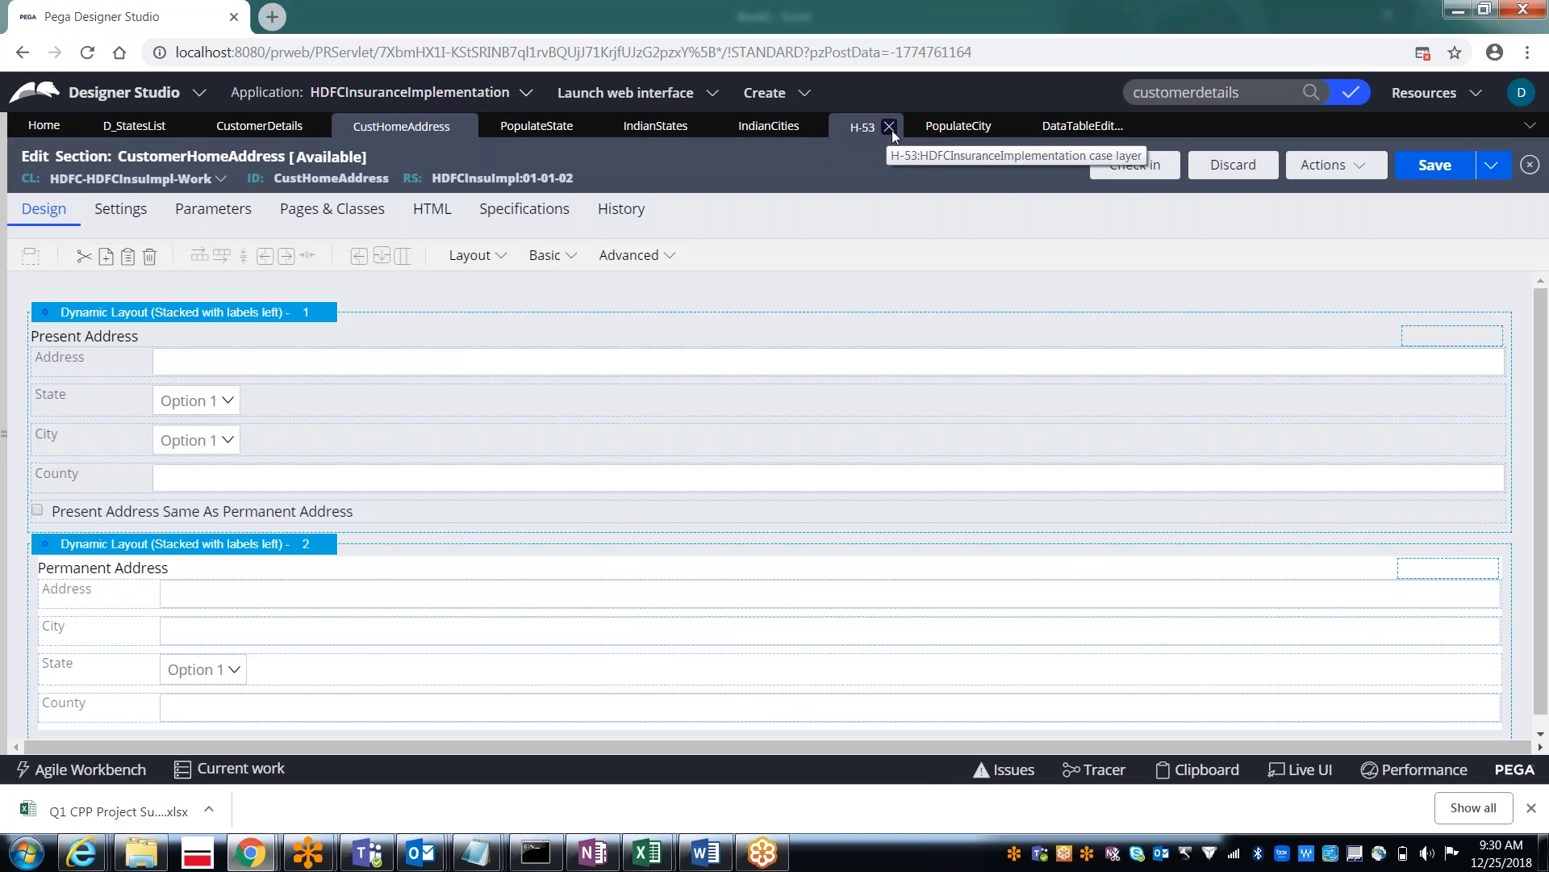
click(252, 127)
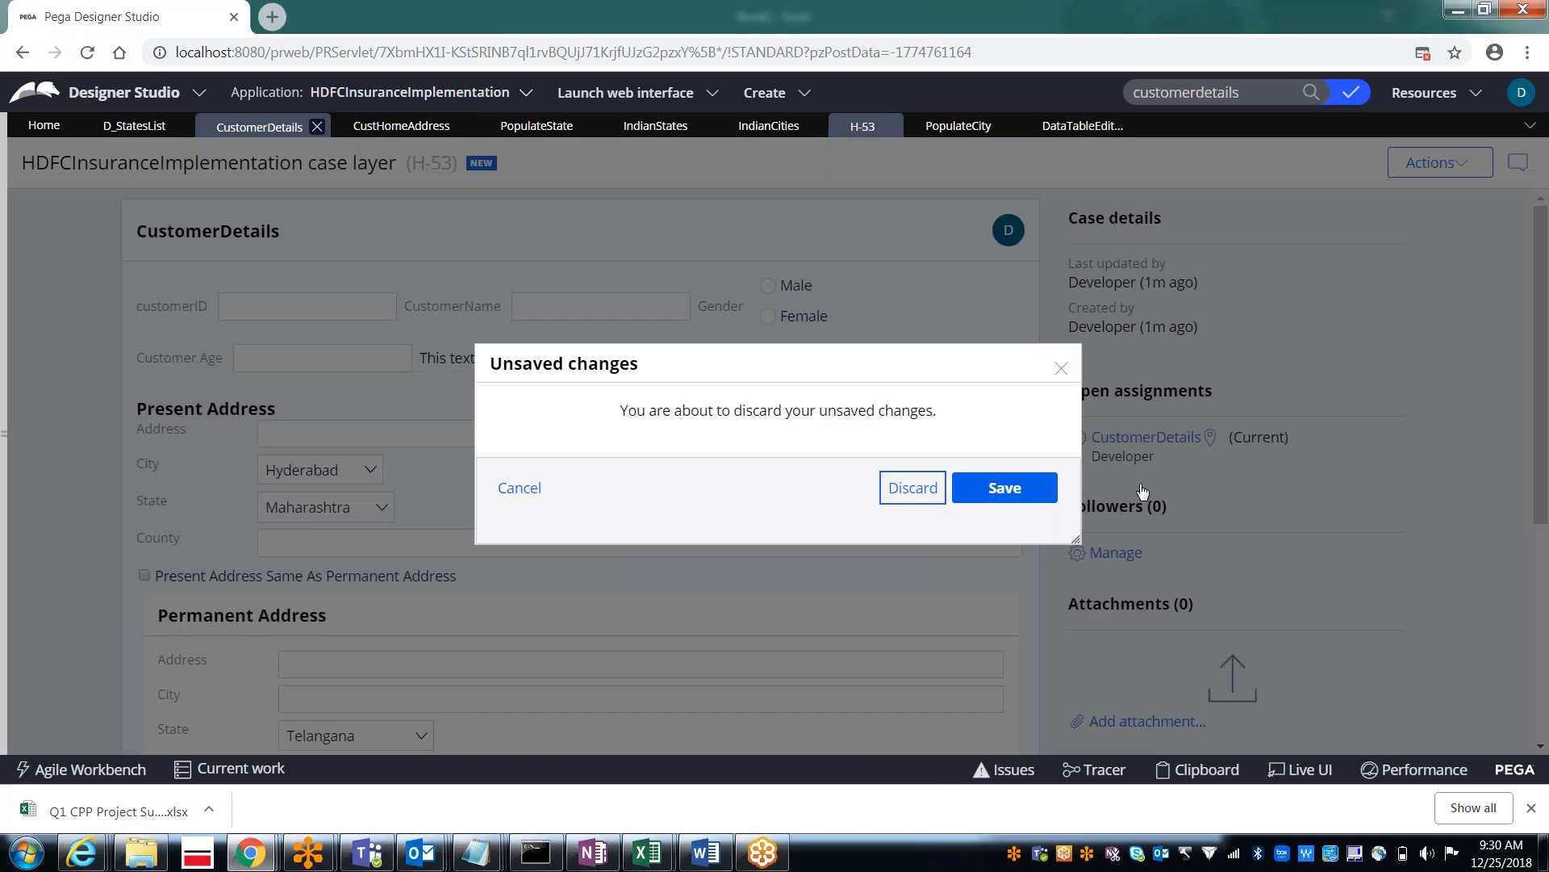
click(928, 494)
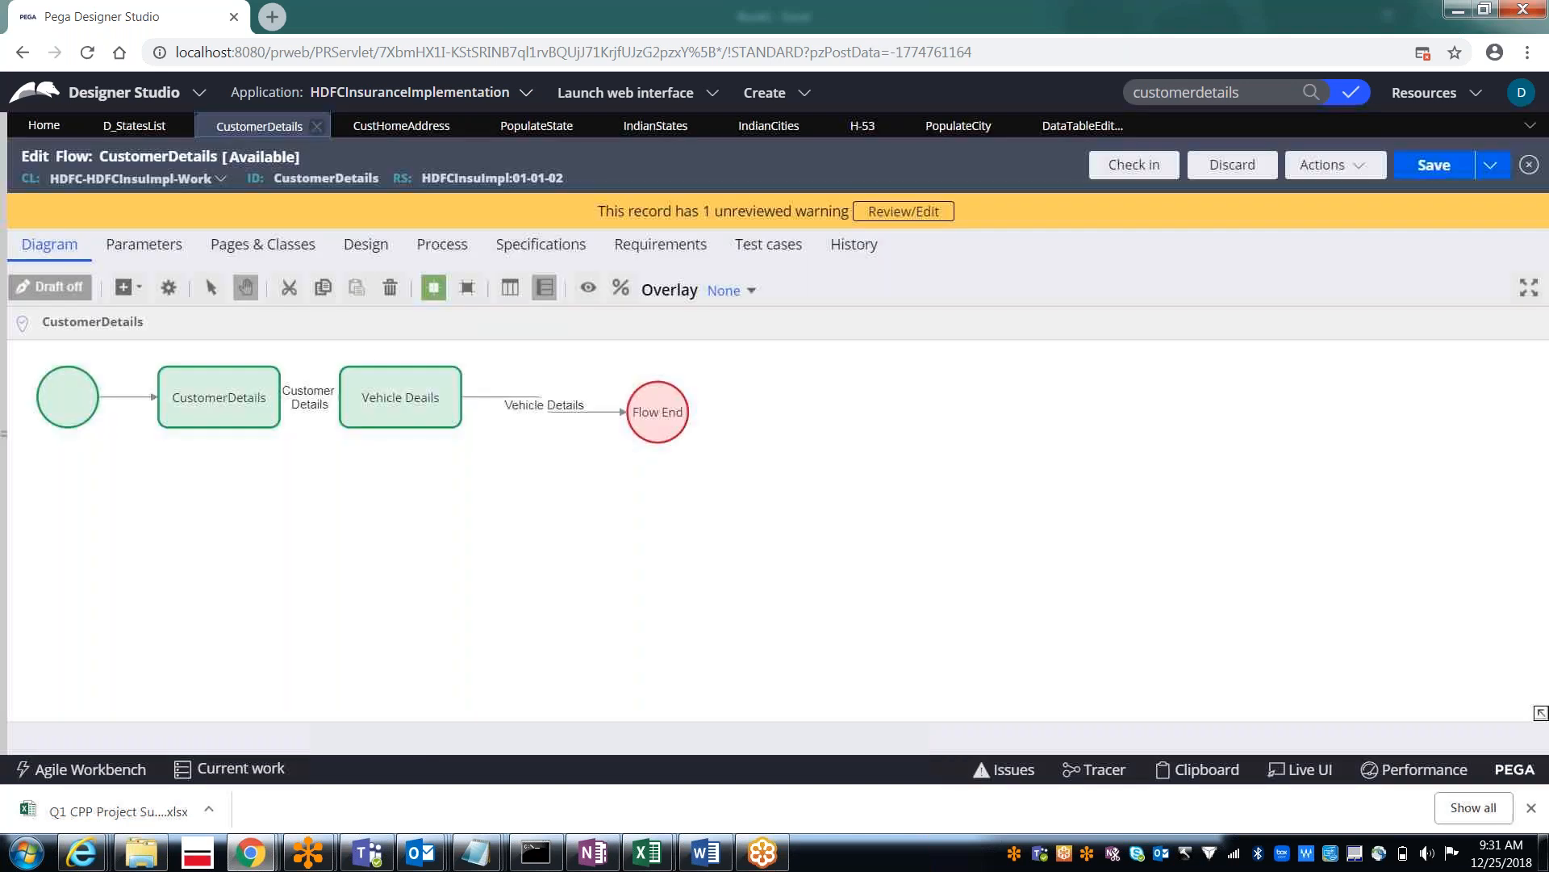
click(1332, 172)
click(1286, 202)
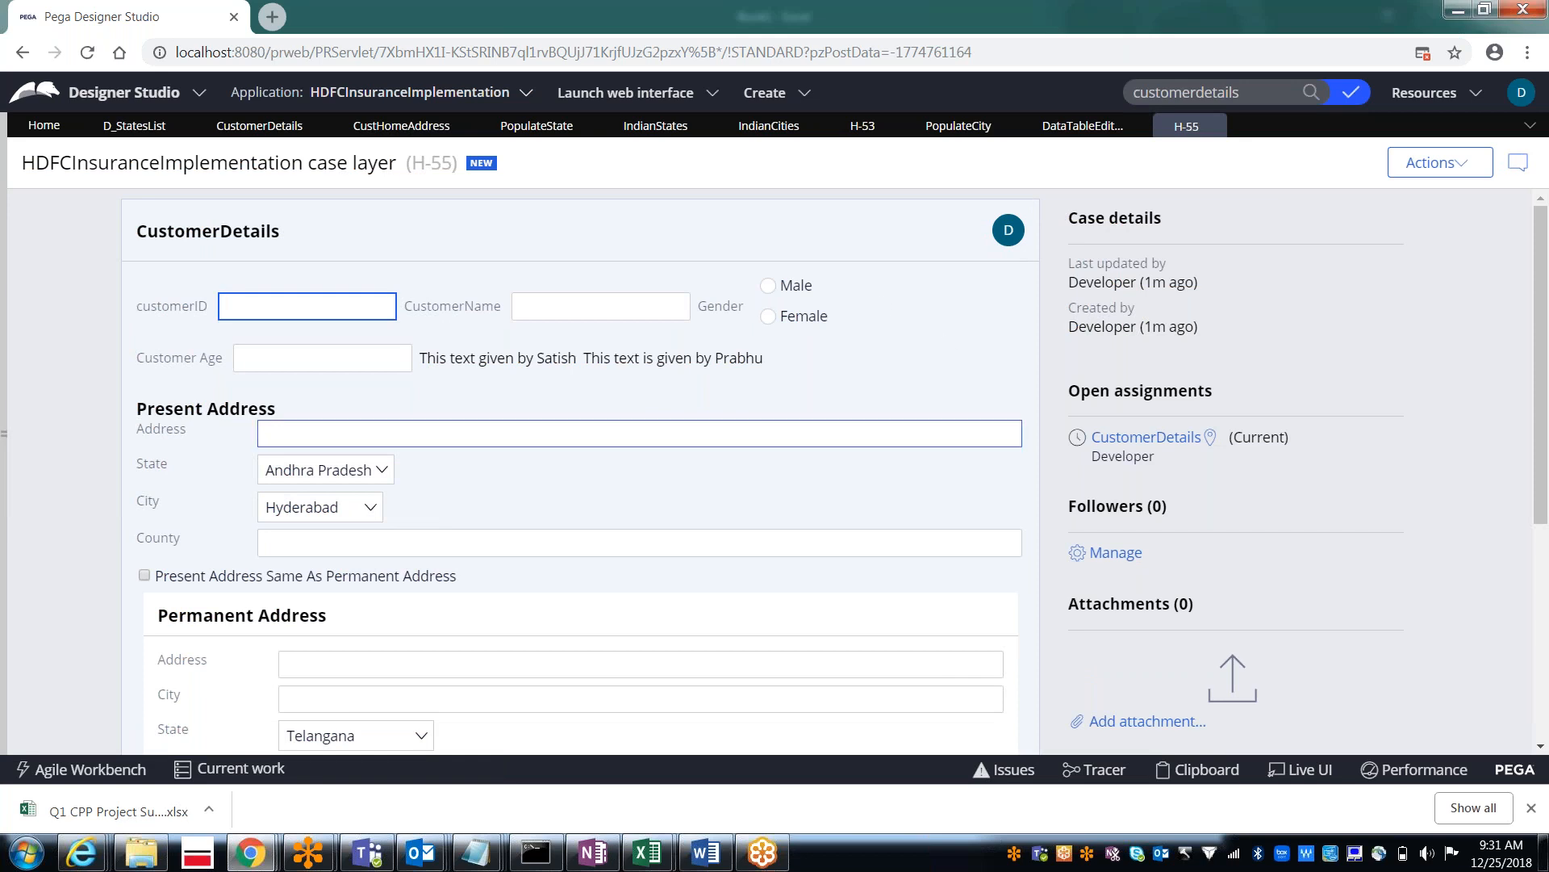
Step: Switch the Present Address State to Maharashtra, Andhra Pradesh and Telangana in turn, checking how City reloads
click(342, 476)
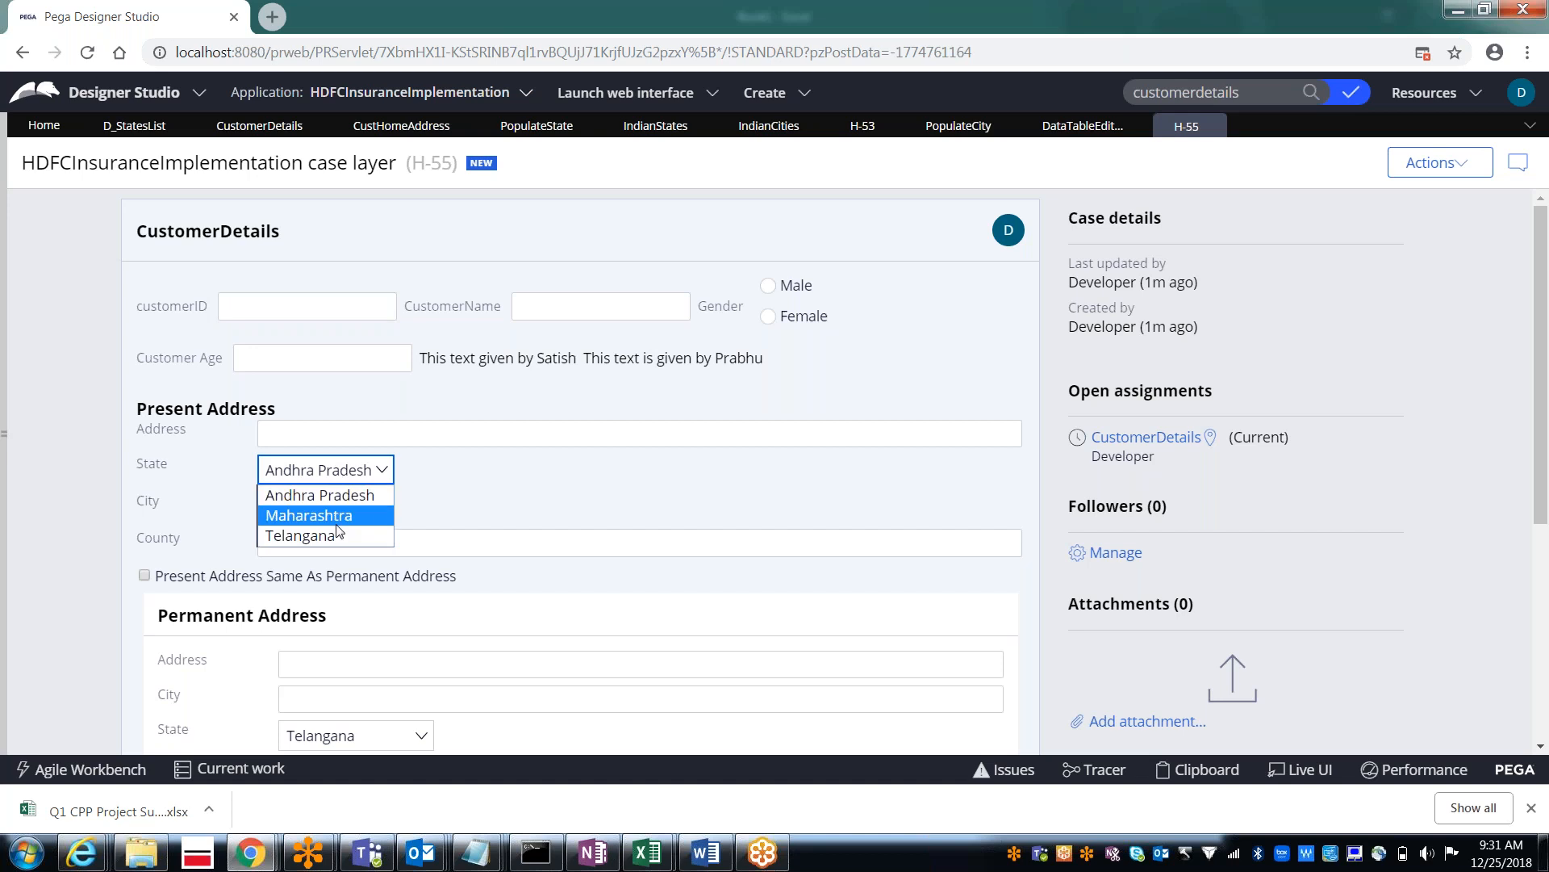
click(339, 516)
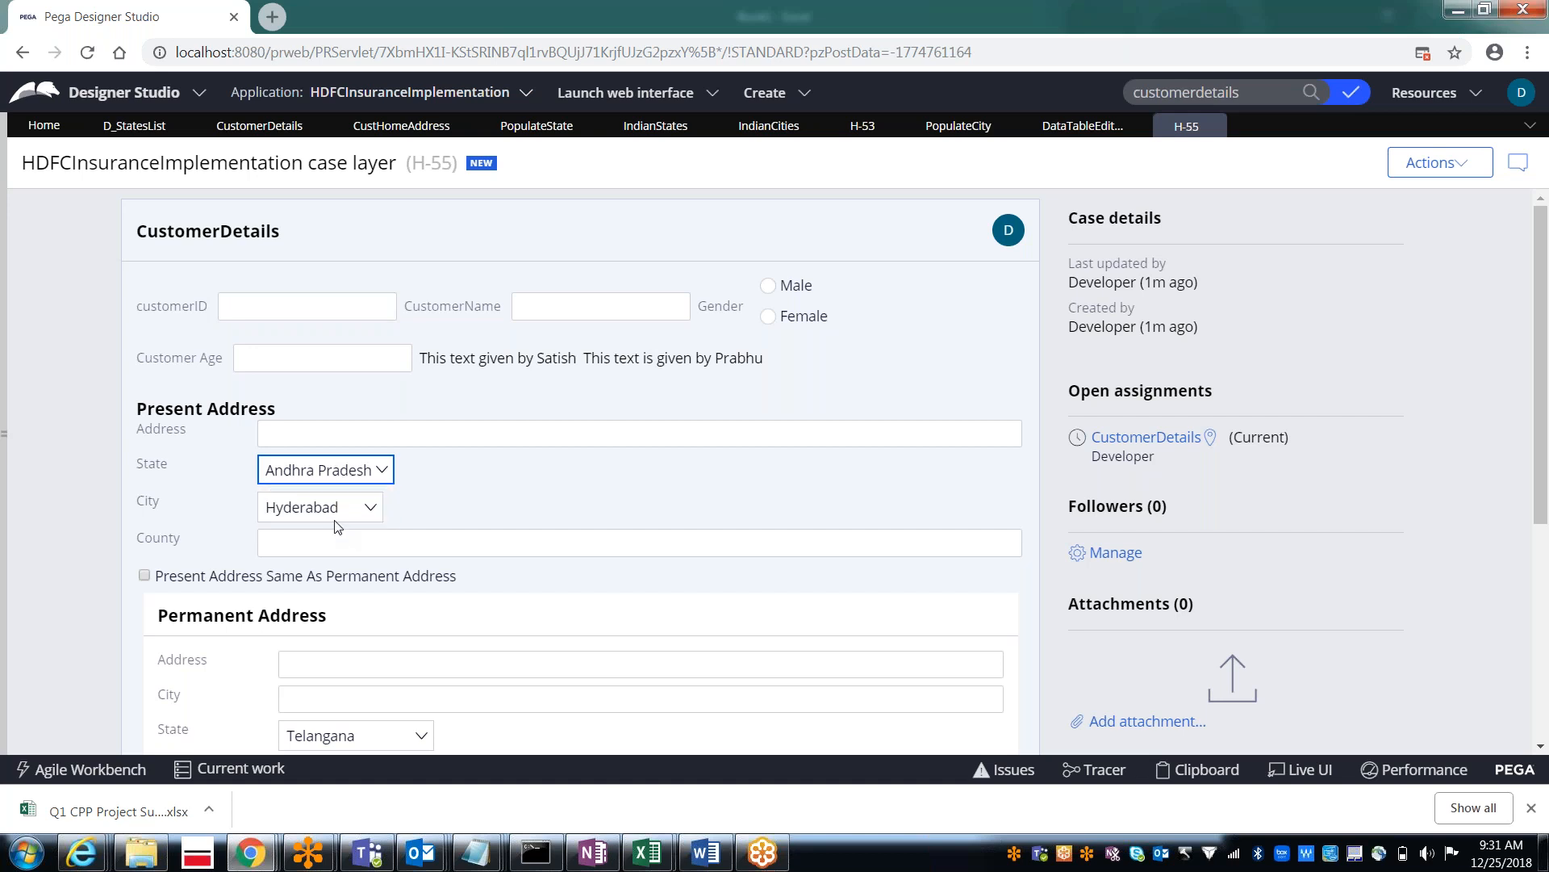
click(317, 476)
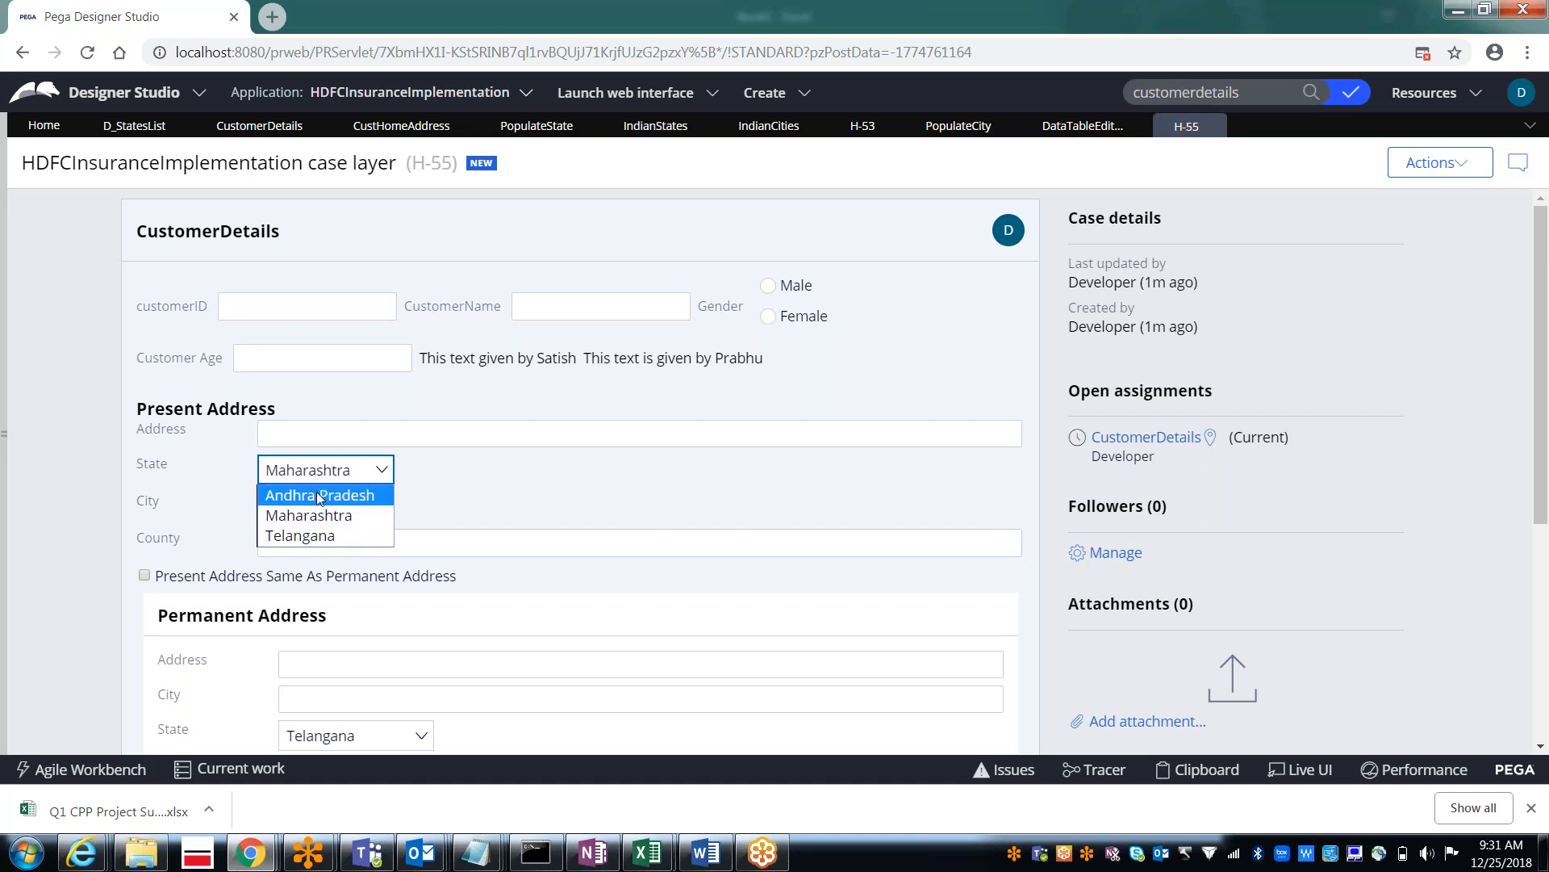
click(316, 491)
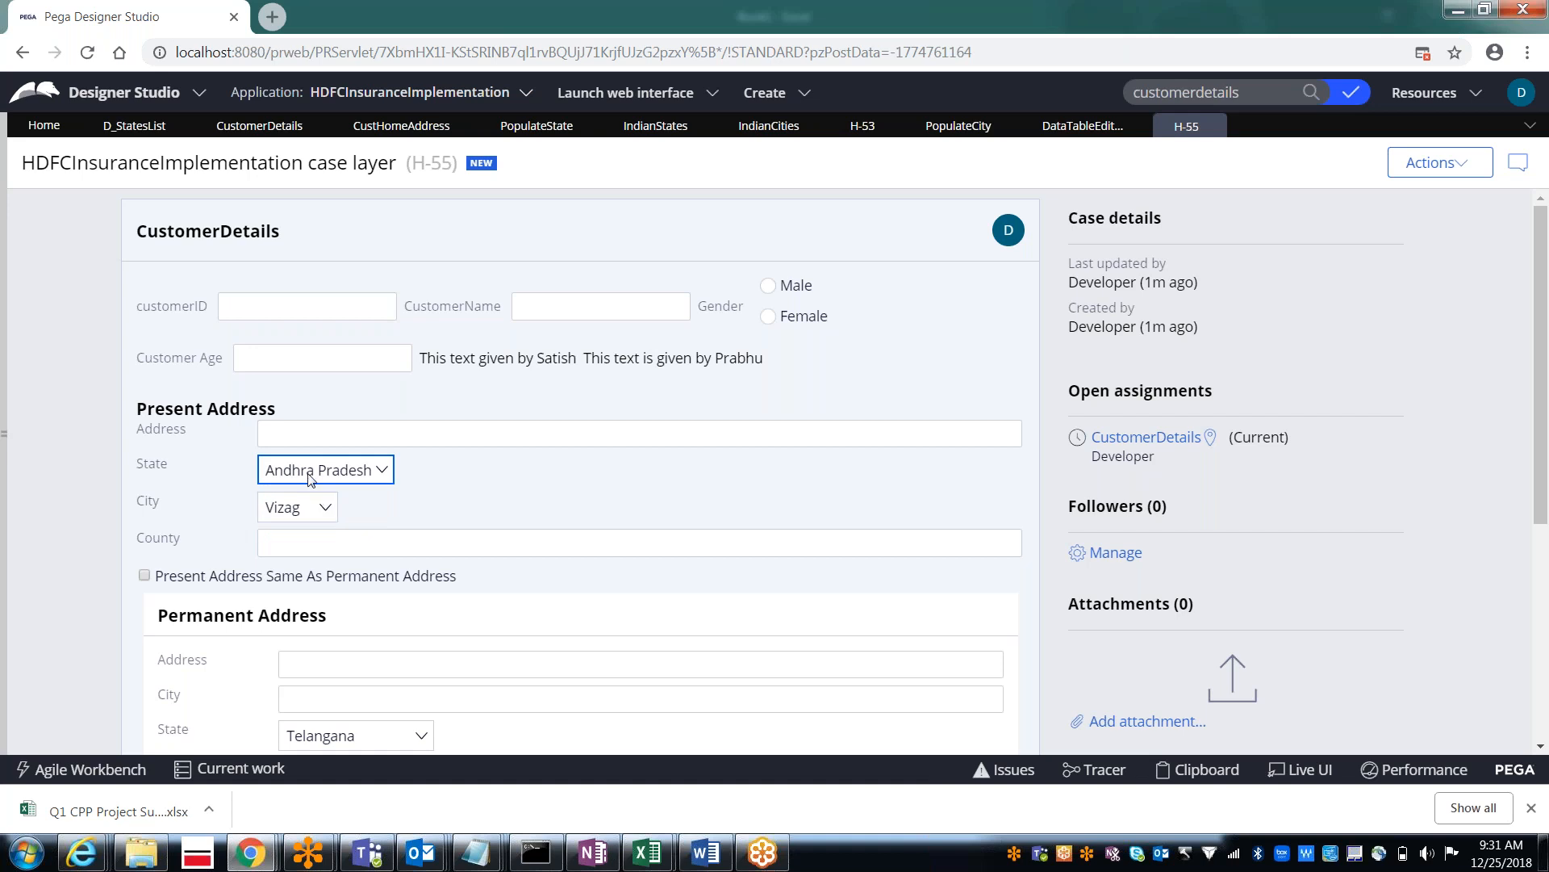
click(310, 478)
click(307, 536)
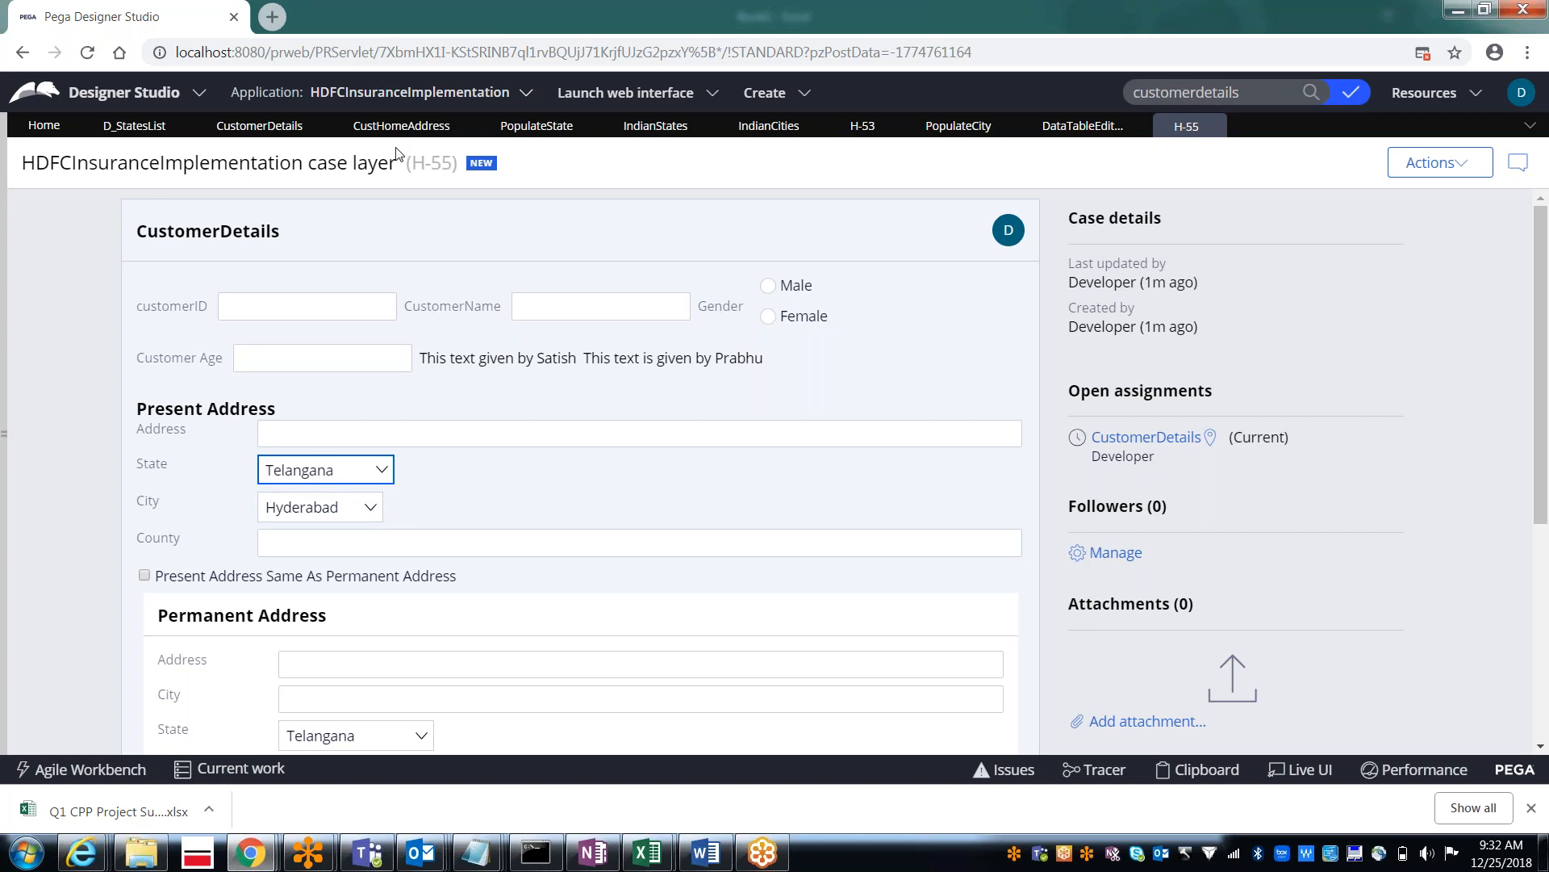
Step: In the CustomerHomeAddress section, include the placeholder "Select.." in the Present Address State dropdown's cell properties
click(401, 125)
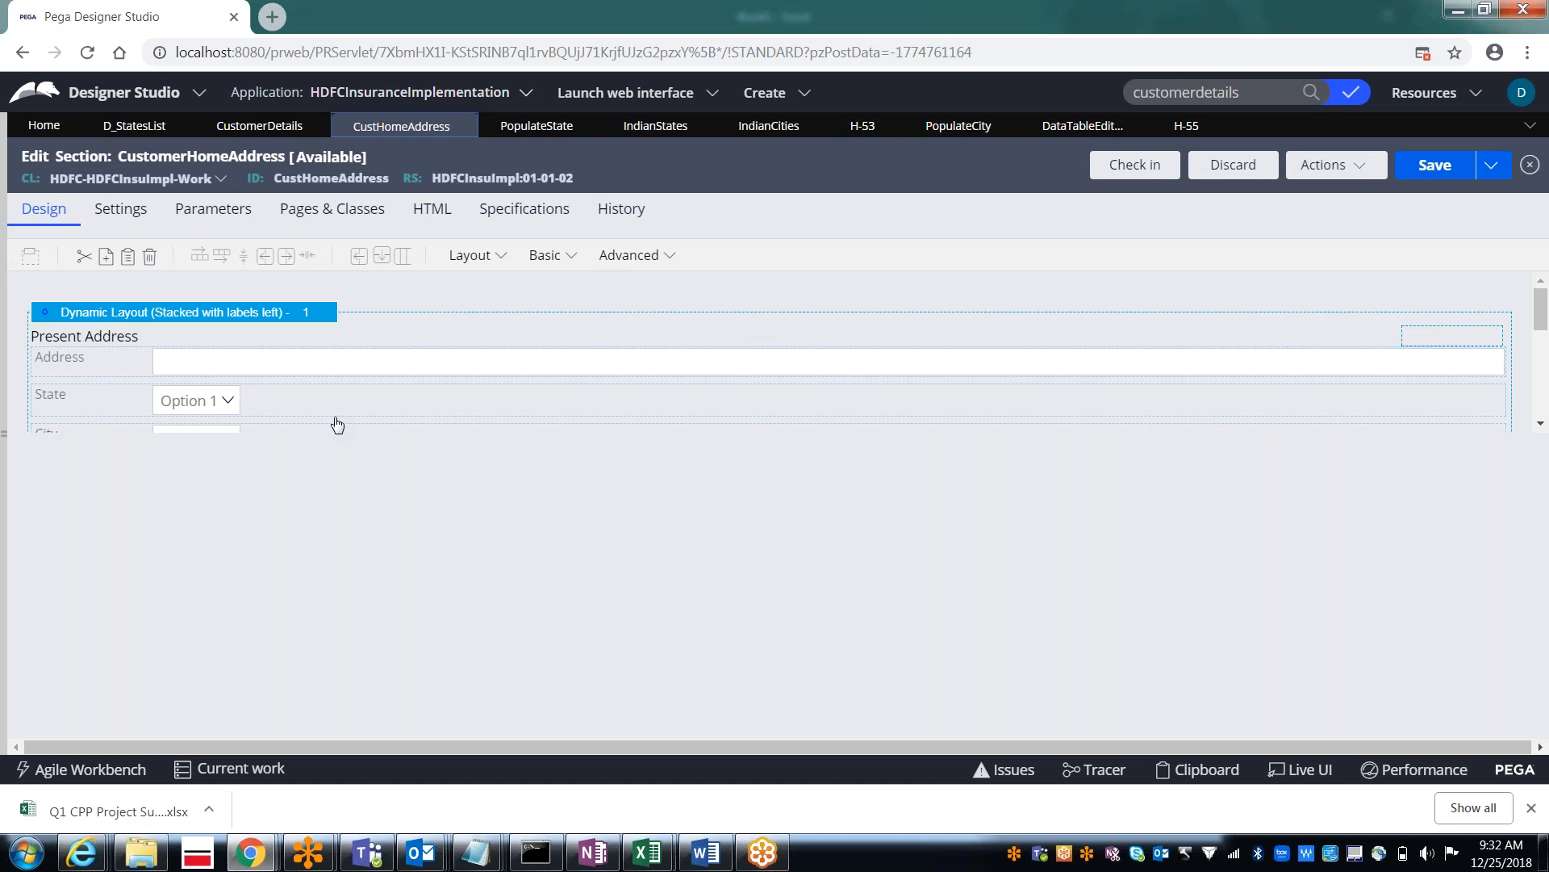
click(218, 406)
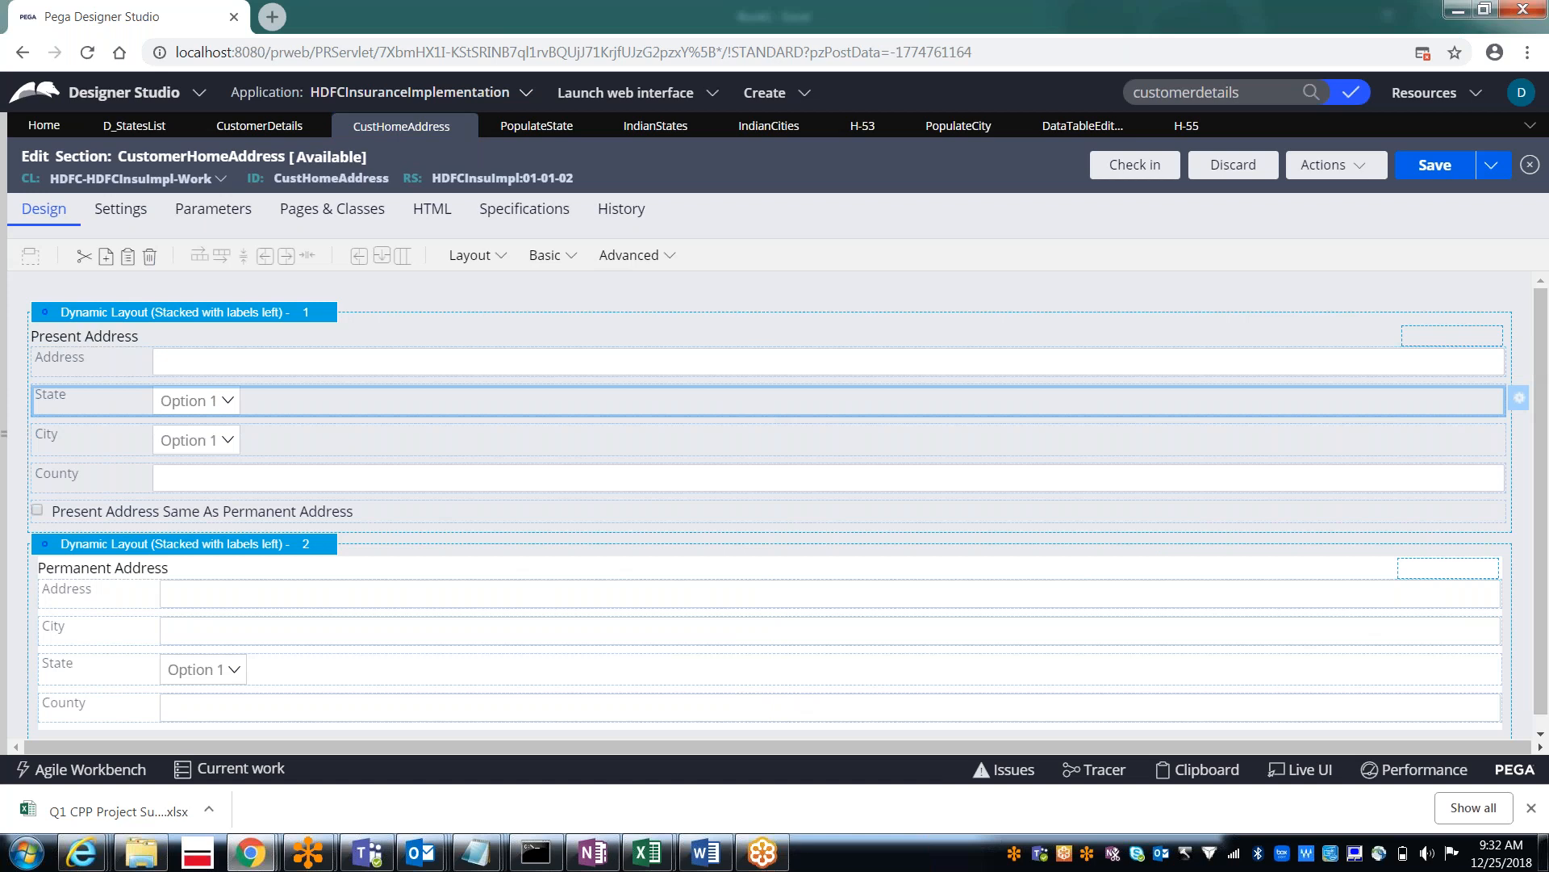
click(1521, 403)
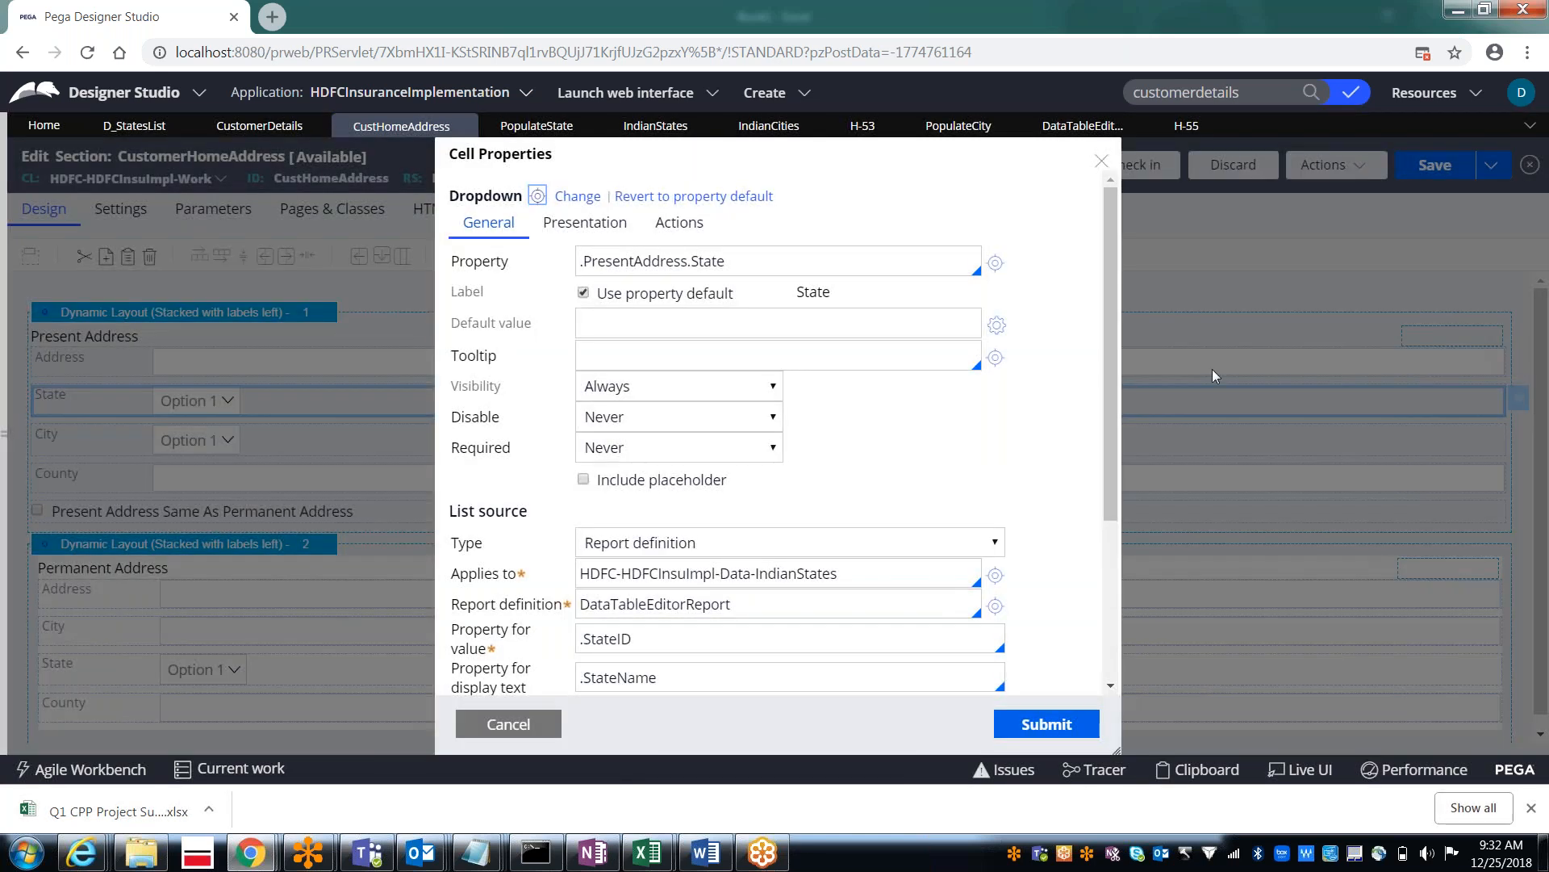
drag(1111, 362, 1102, 464)
scroll(1099, 482, down, 3)
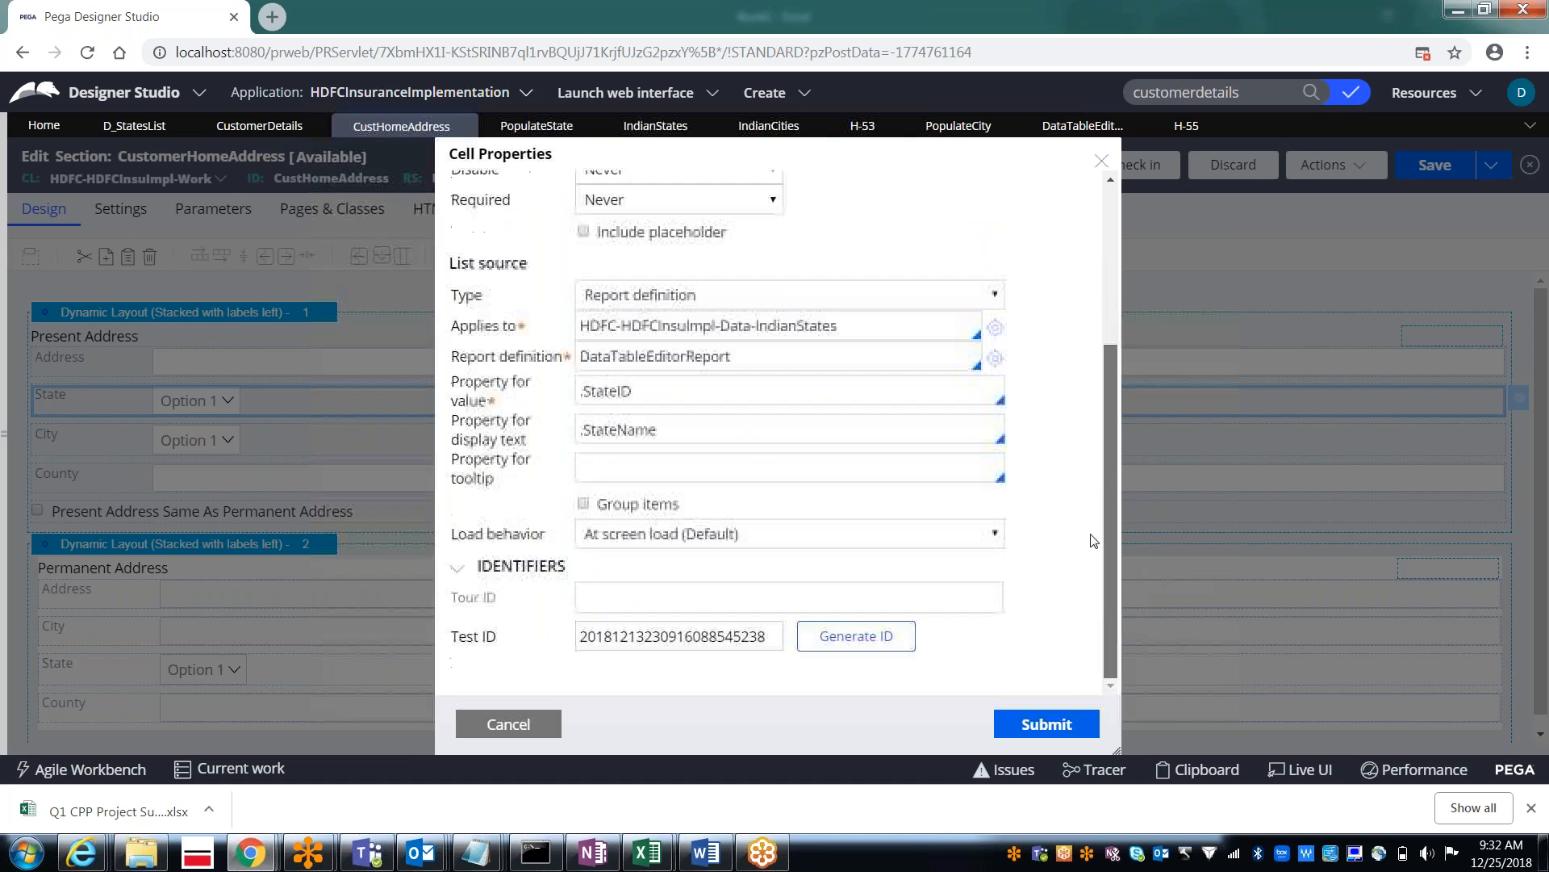
scroll(1094, 516, up, 1)
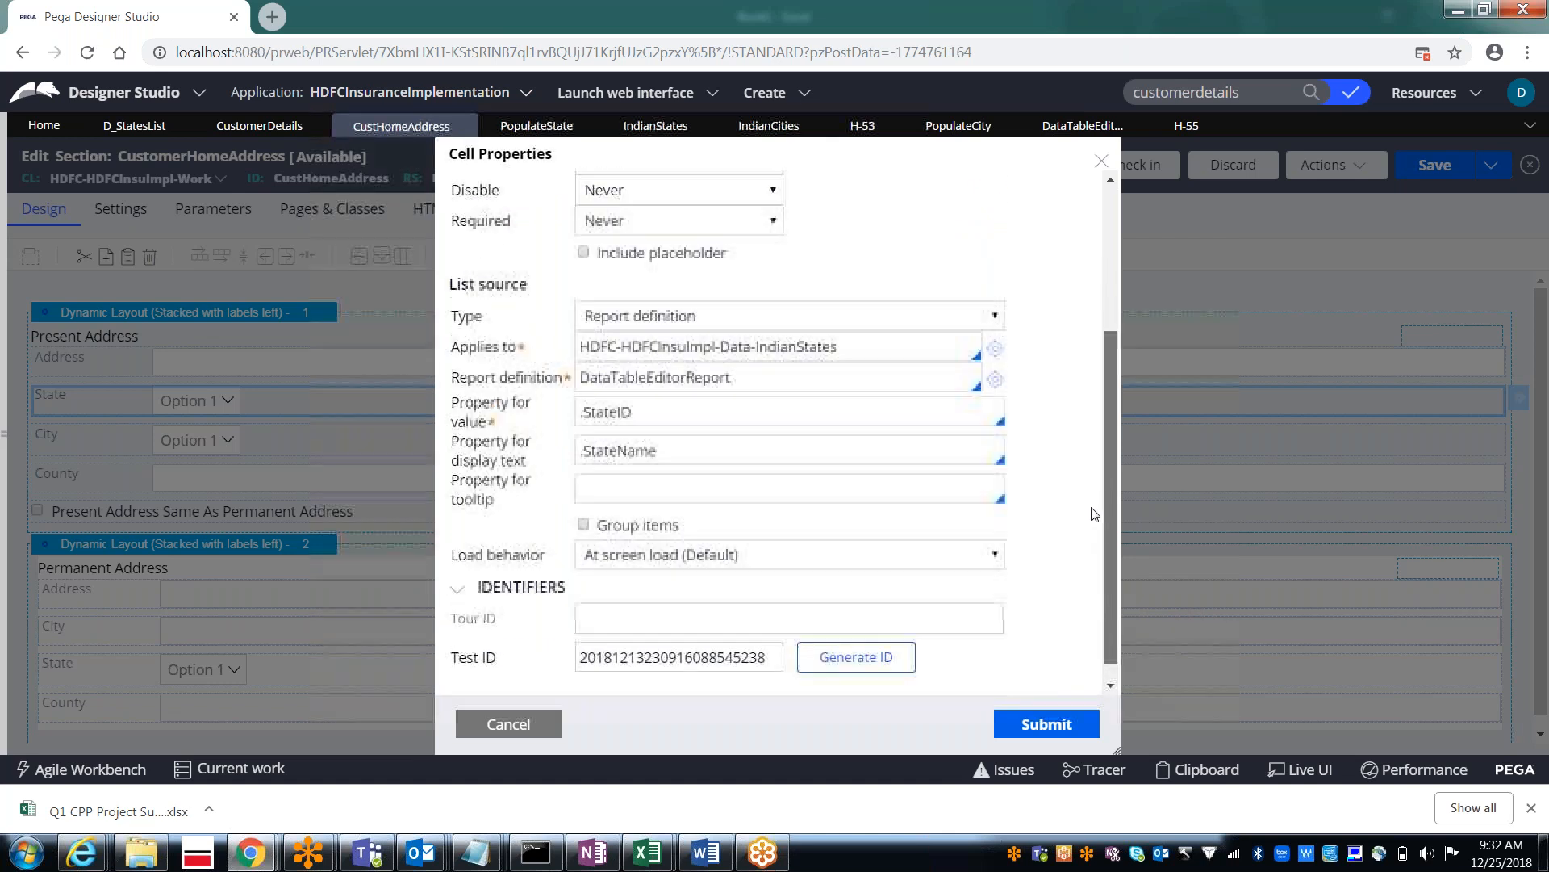
scroll(1095, 503, up, 5)
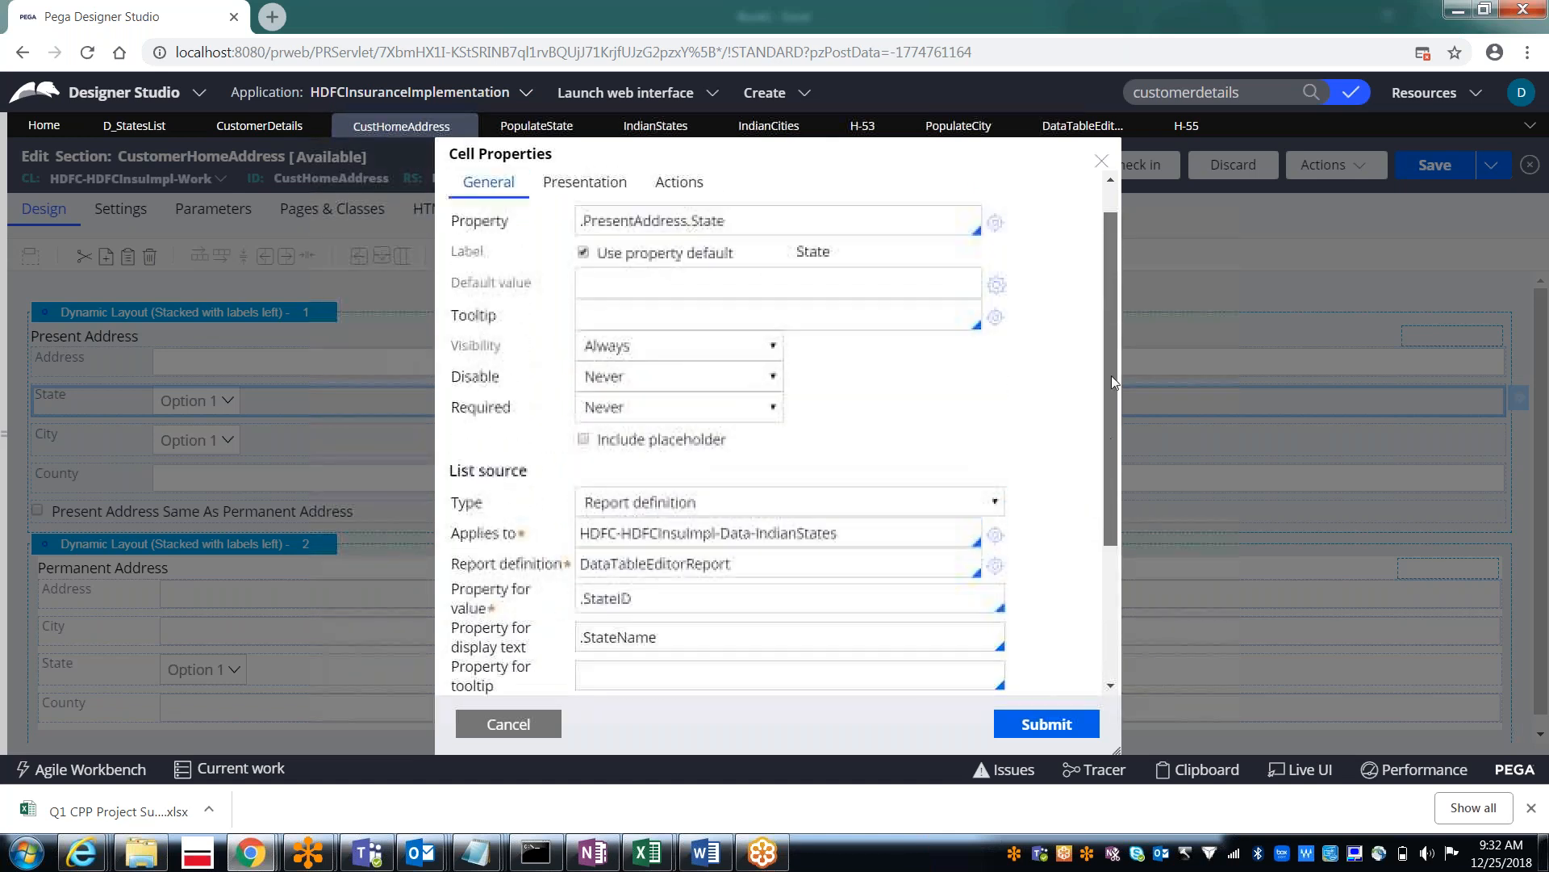
drag(1112, 376, 1112, 387)
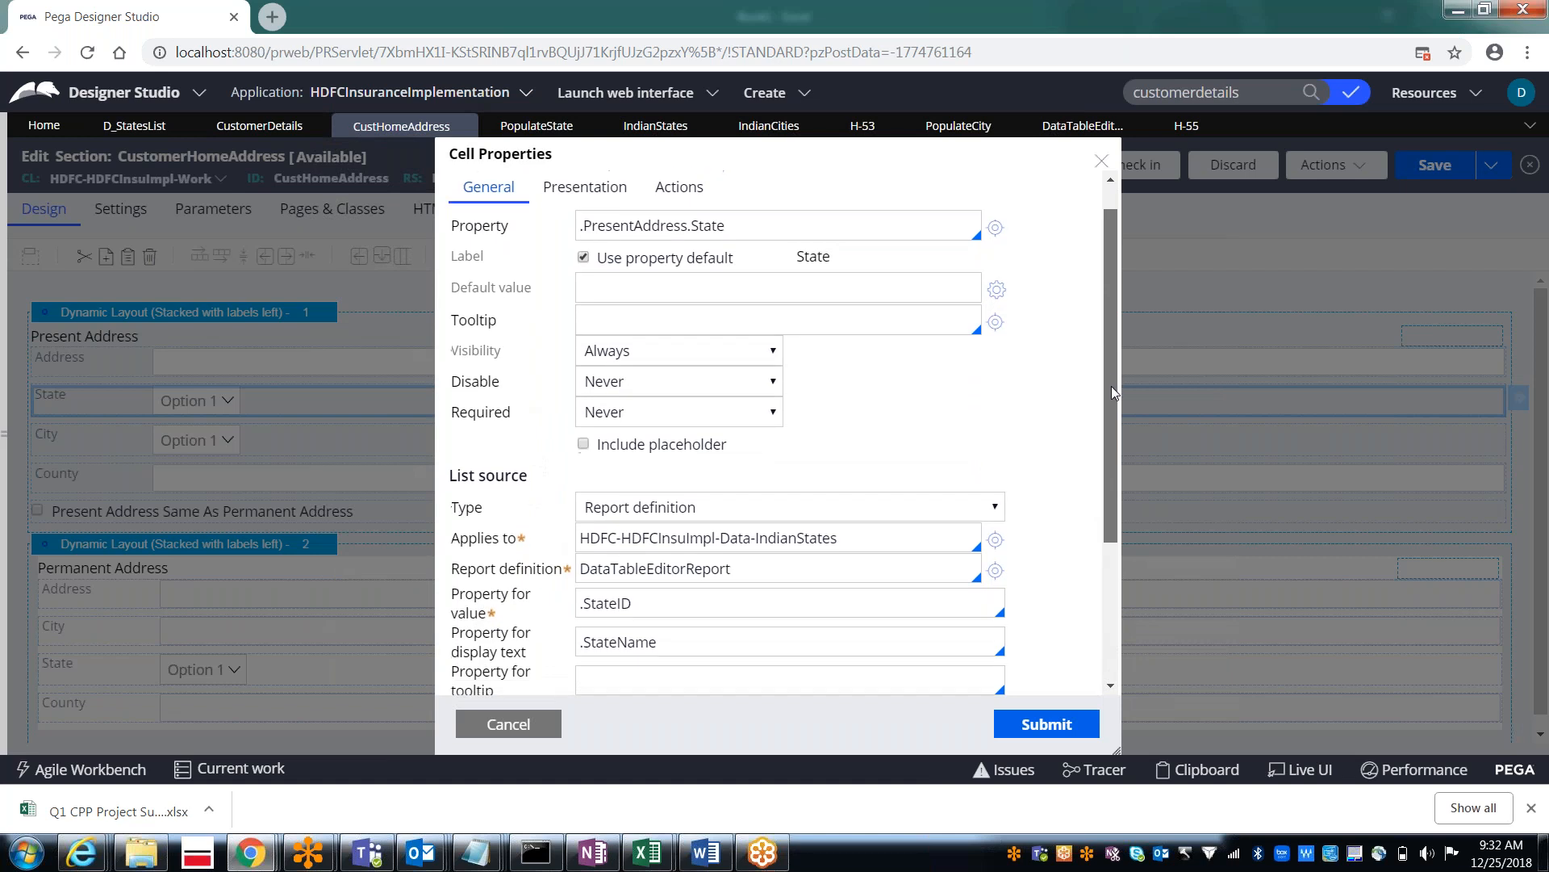
drag(1111, 391, 1097, 523)
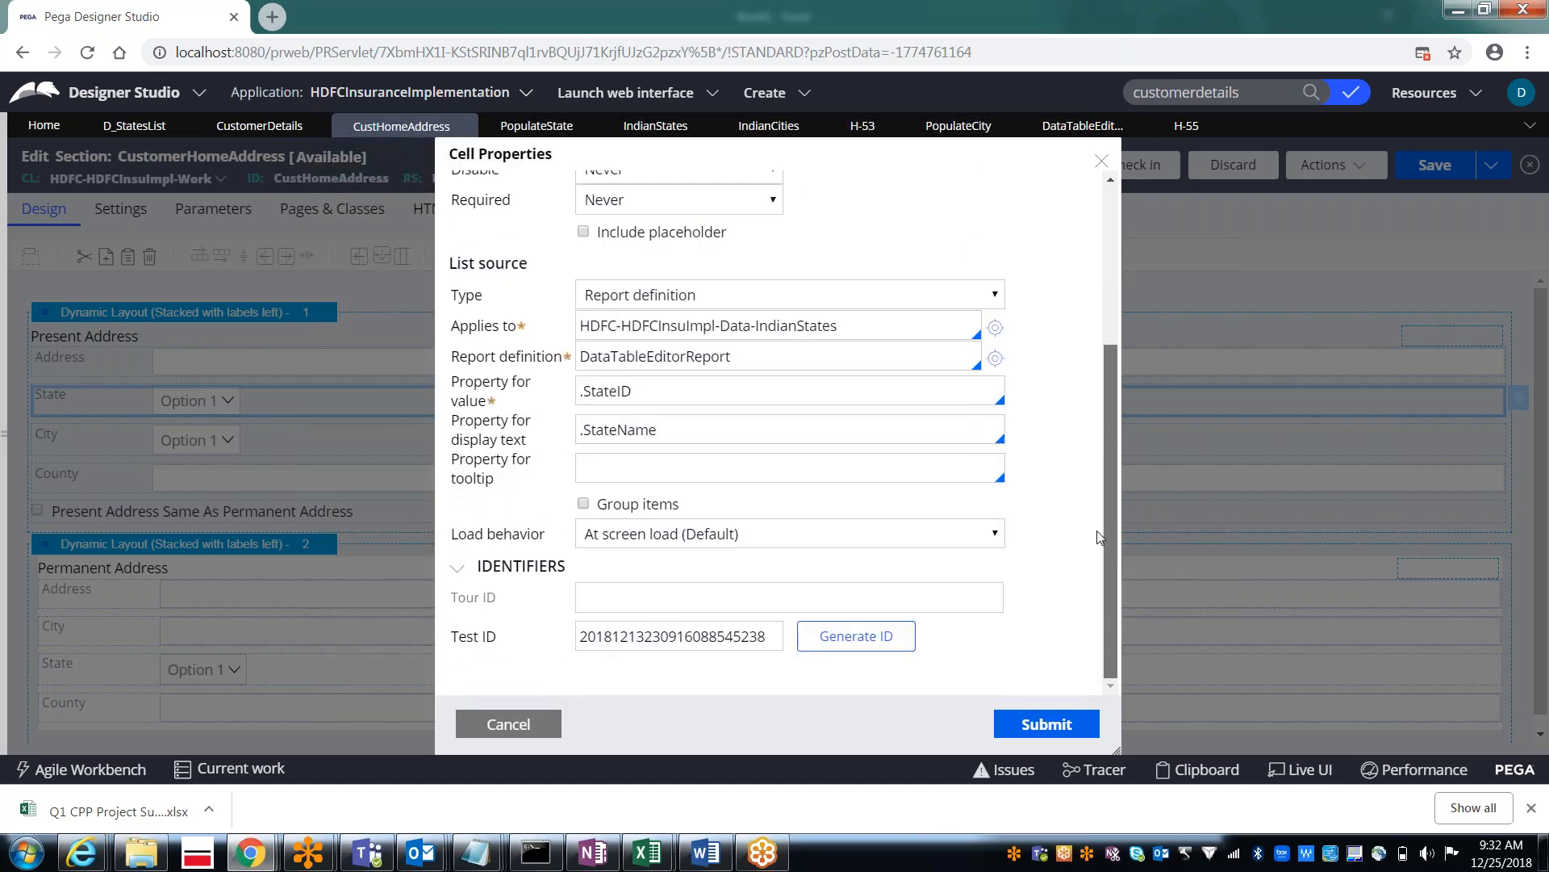
scroll(1100, 485, up, 3)
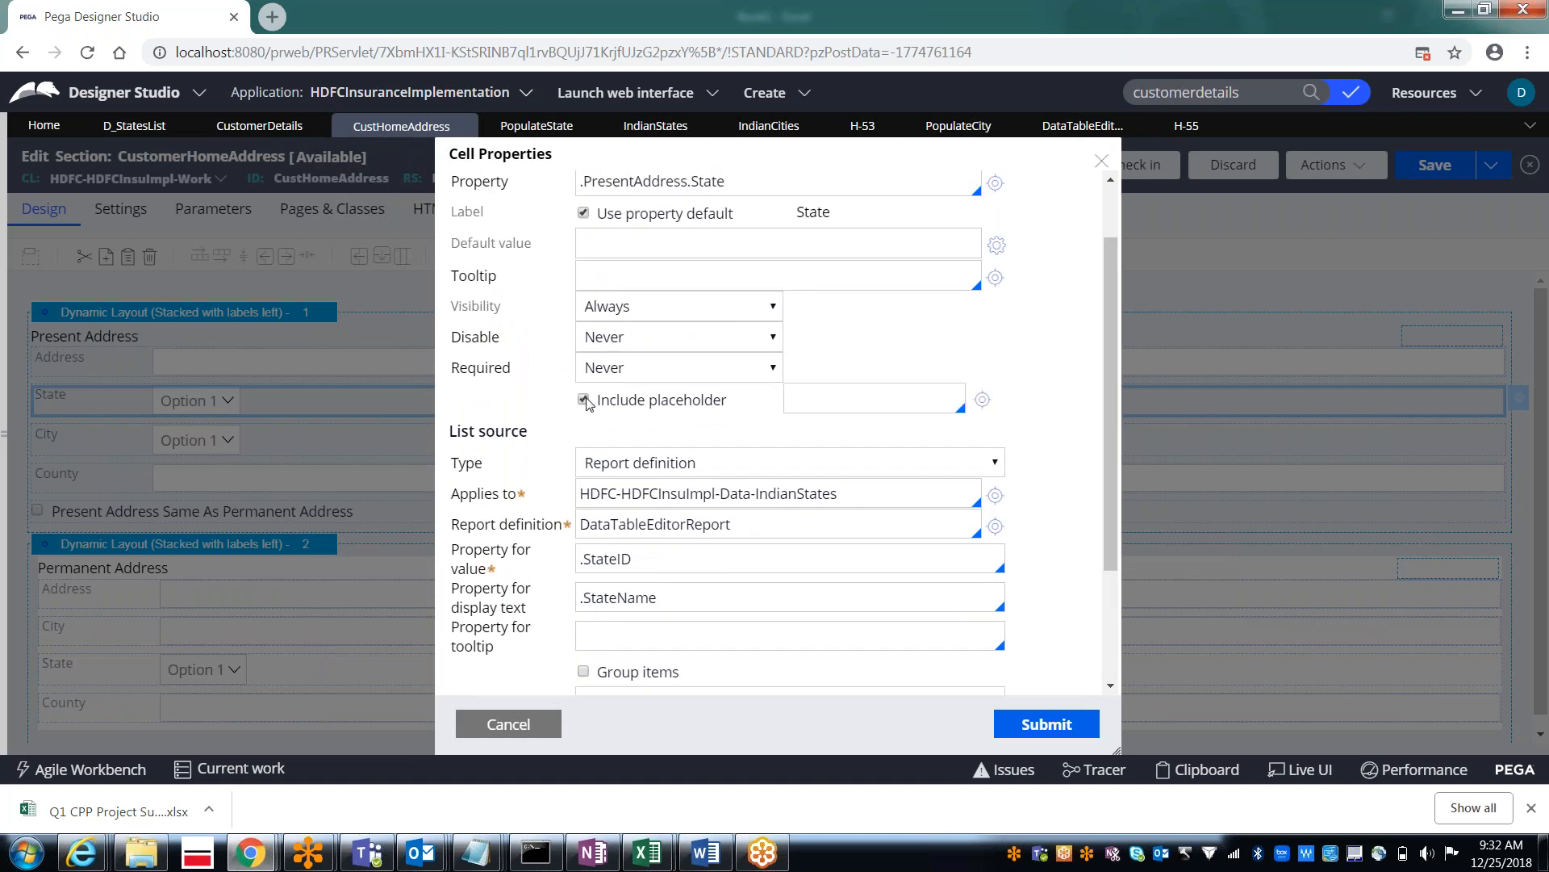
click(807, 394)
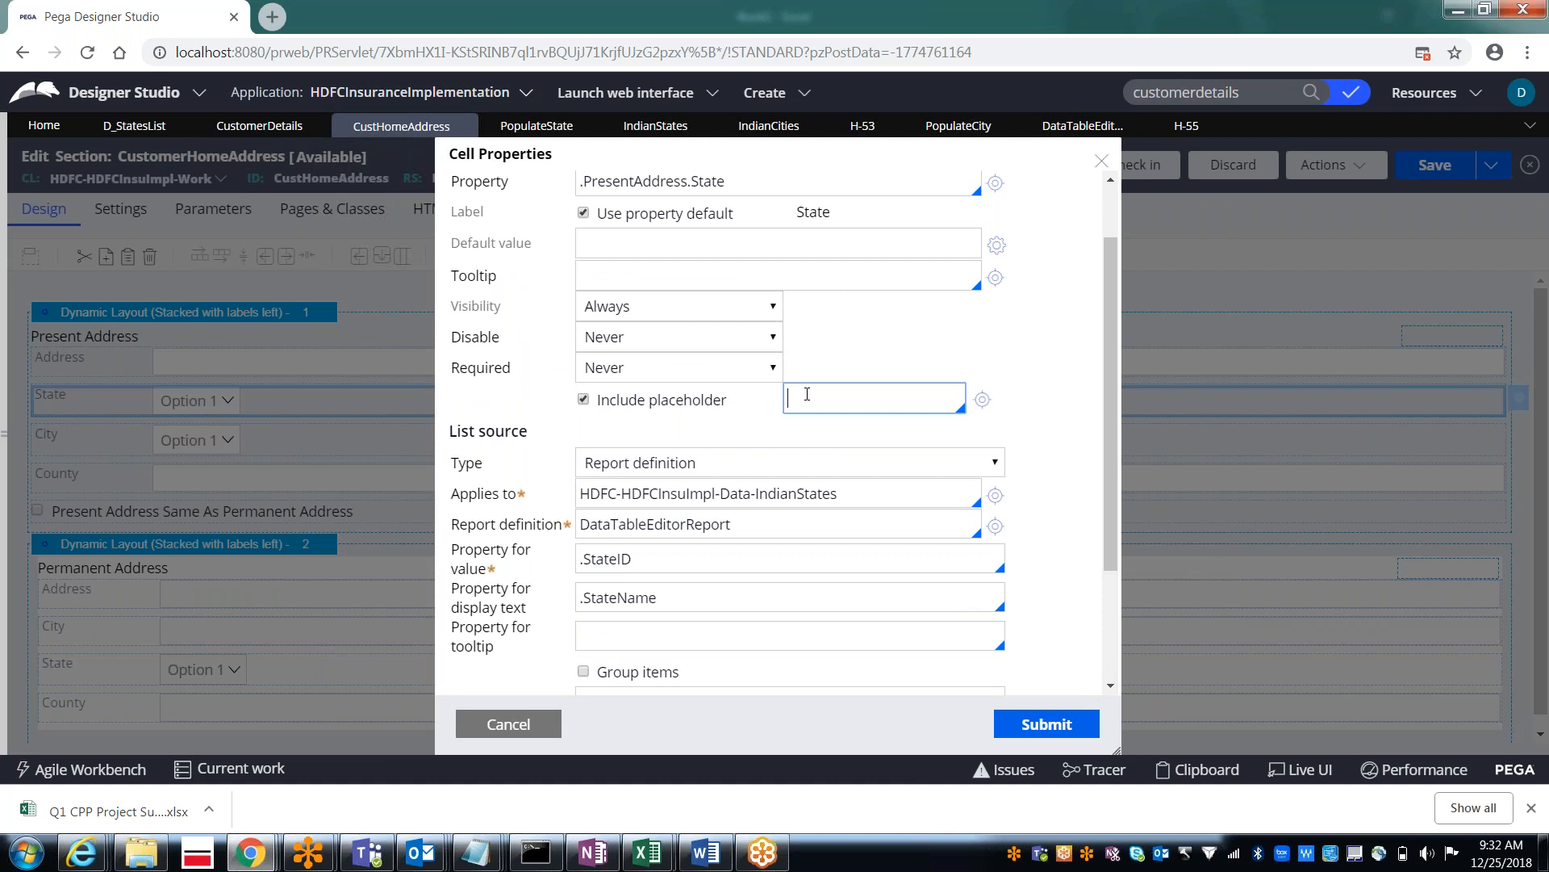
text(Select..)
click(1046, 731)
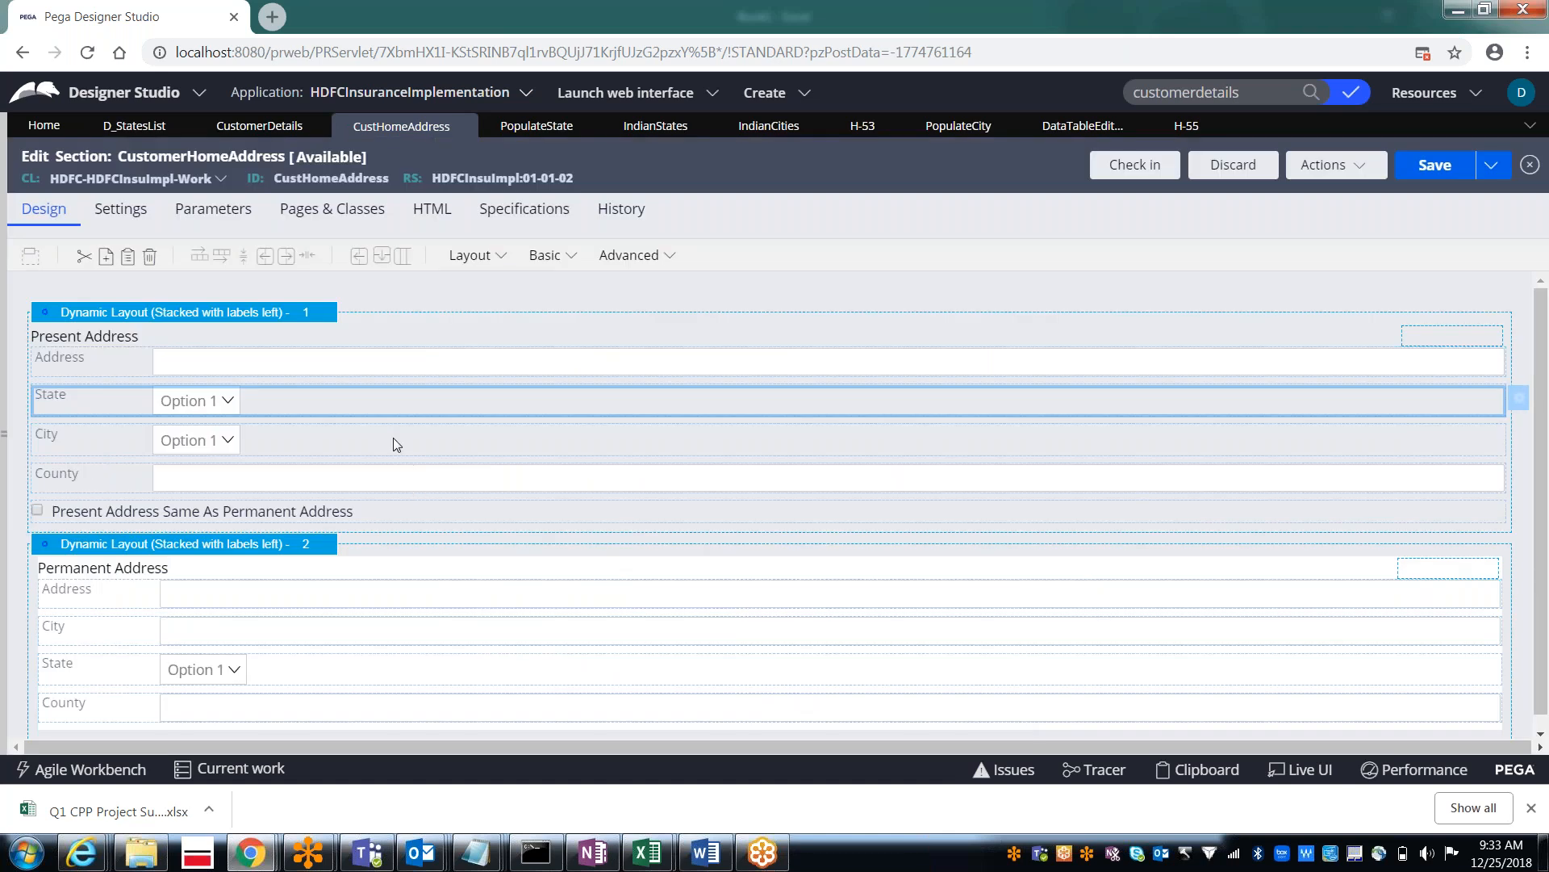
Step: Include the placeholder "Select..." in the Present Address City dropdown's cell properties and save the section
click(394, 440)
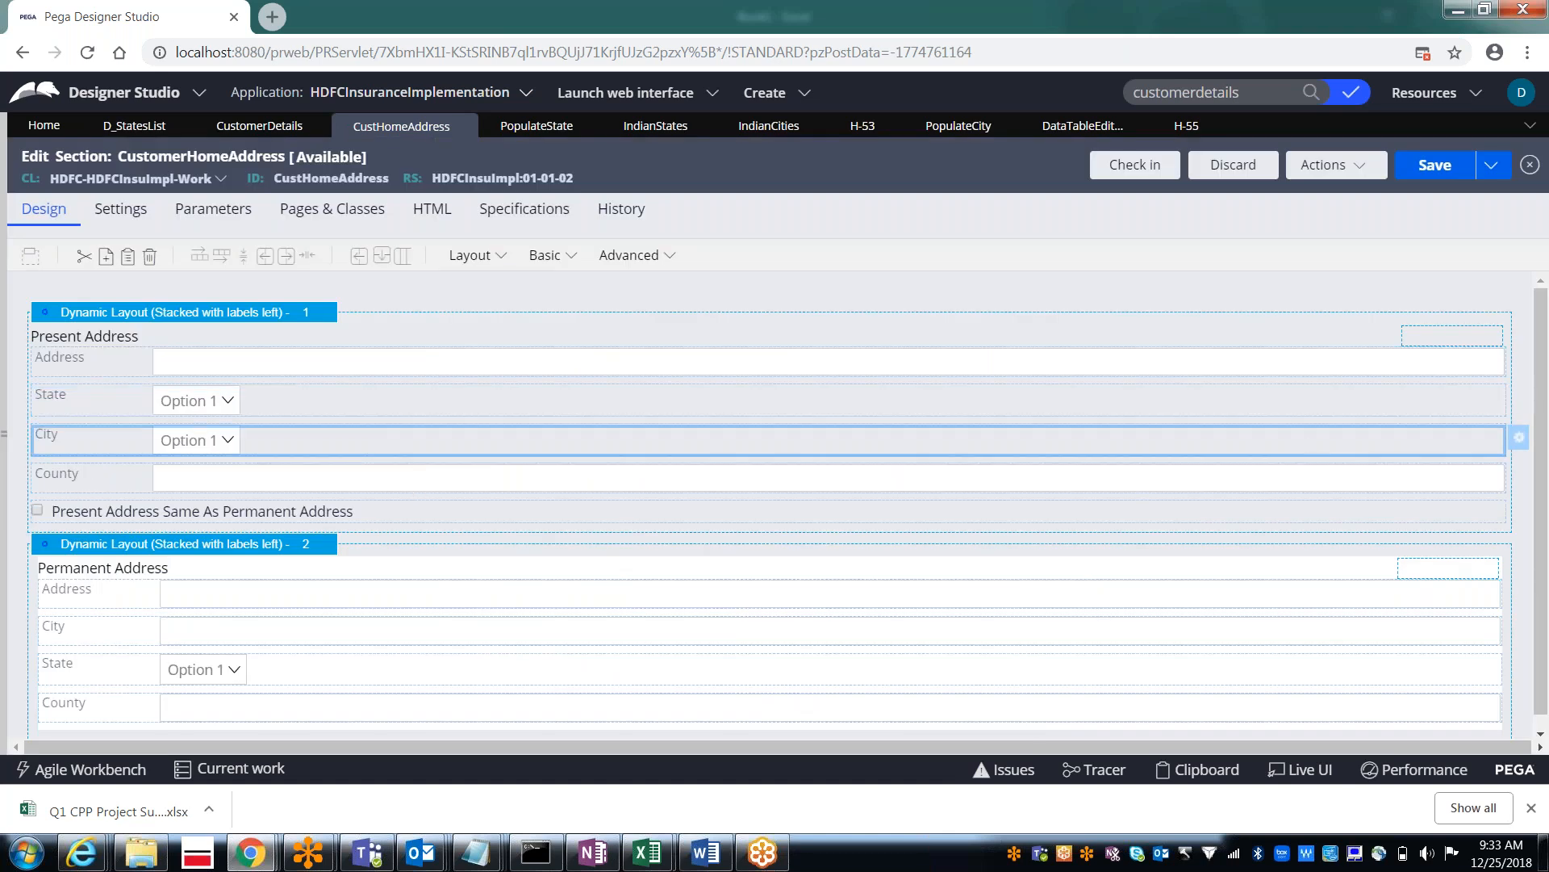
click(1519, 444)
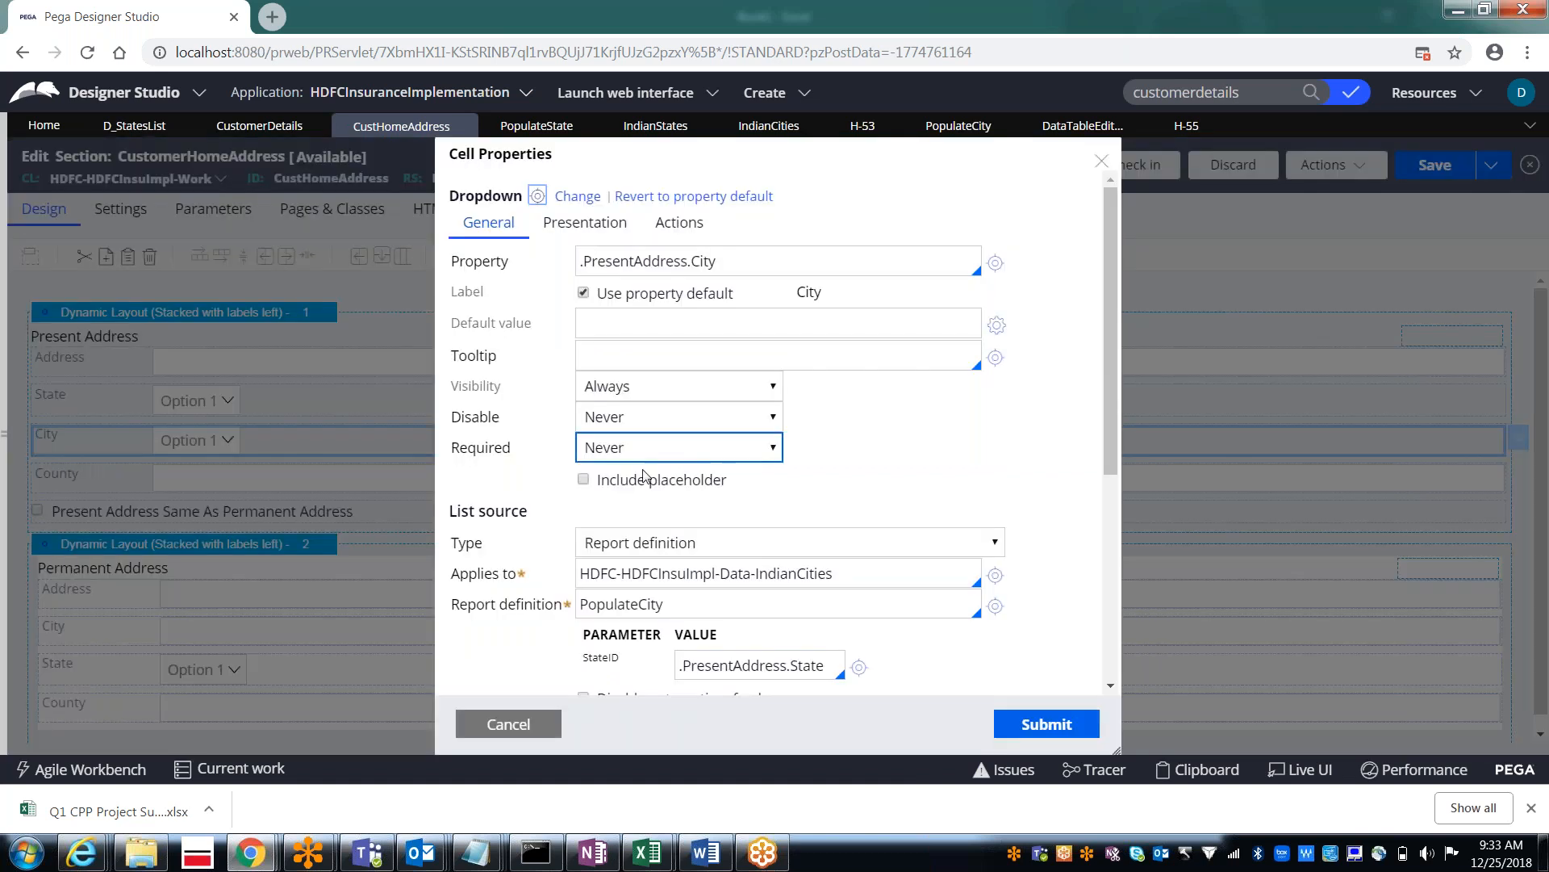
click(584, 481)
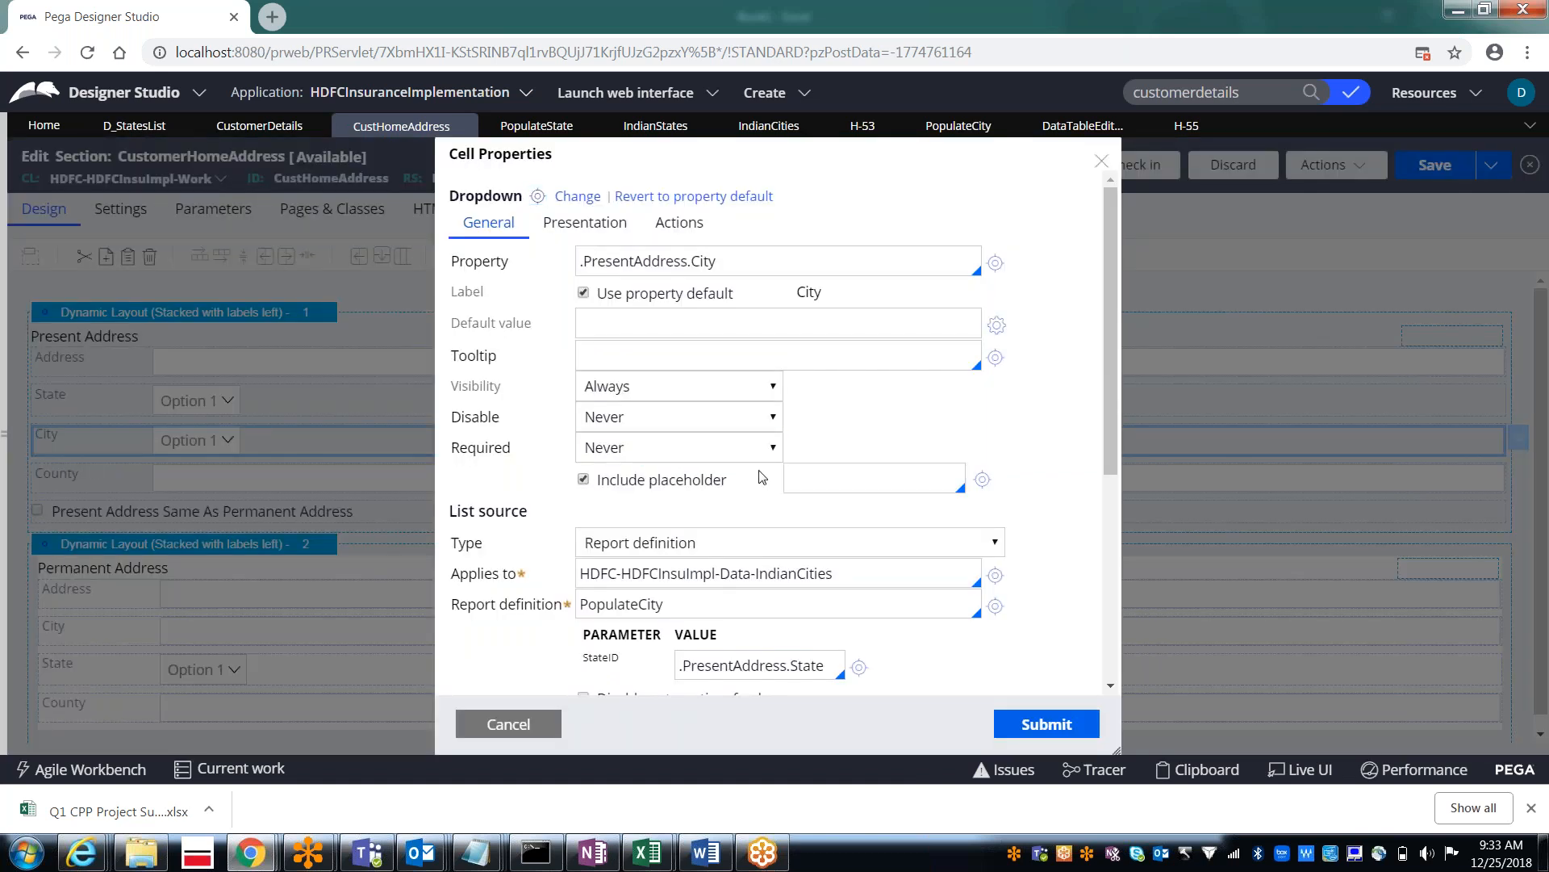
click(808, 480)
text(Select.)
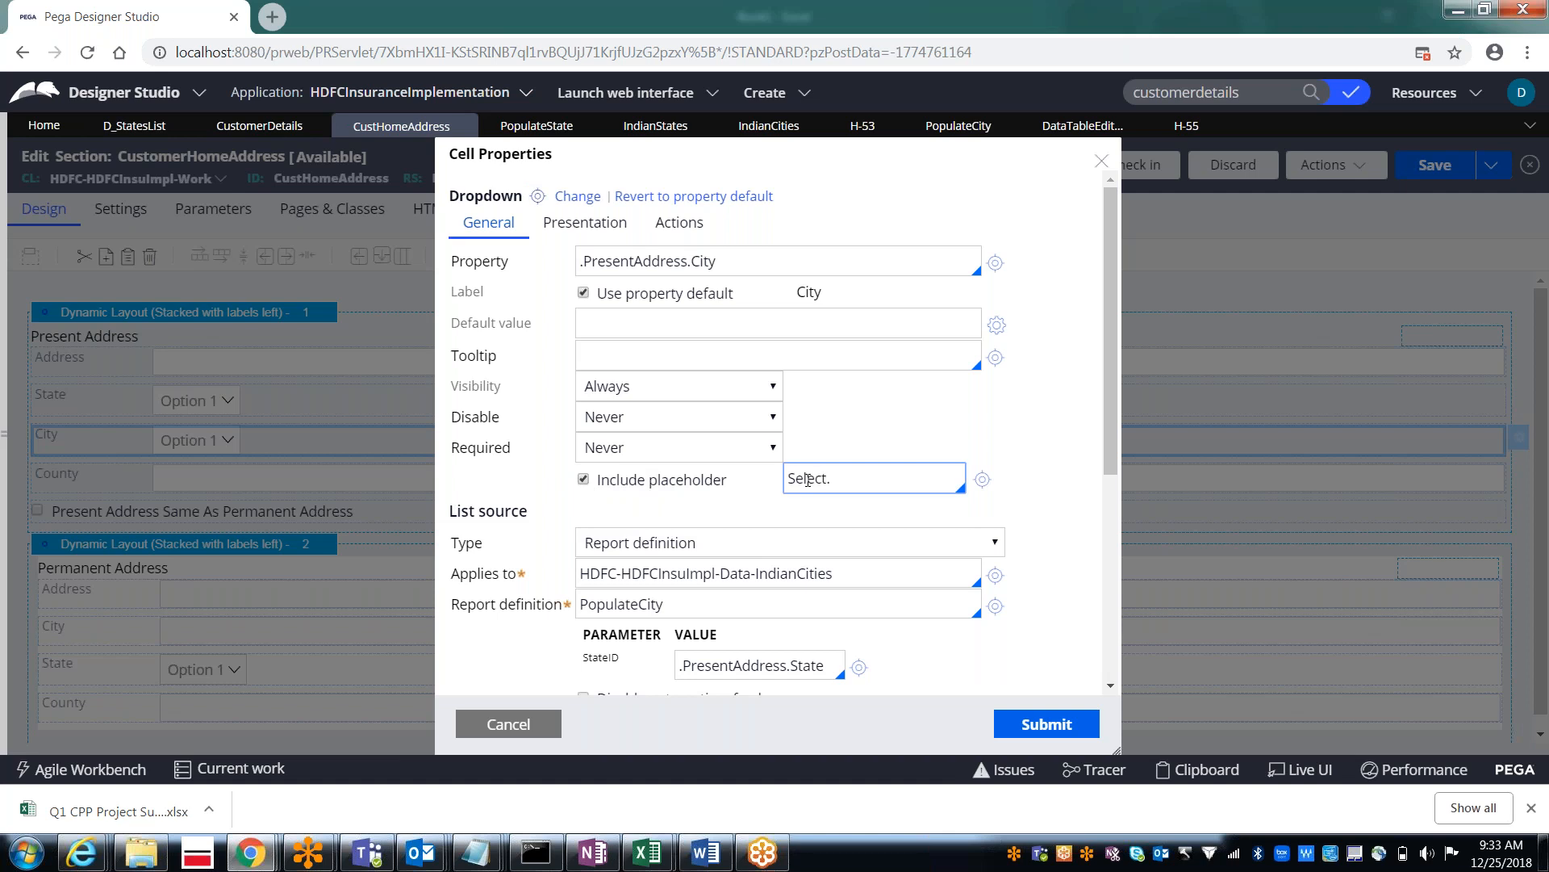
text(..)
click(1042, 724)
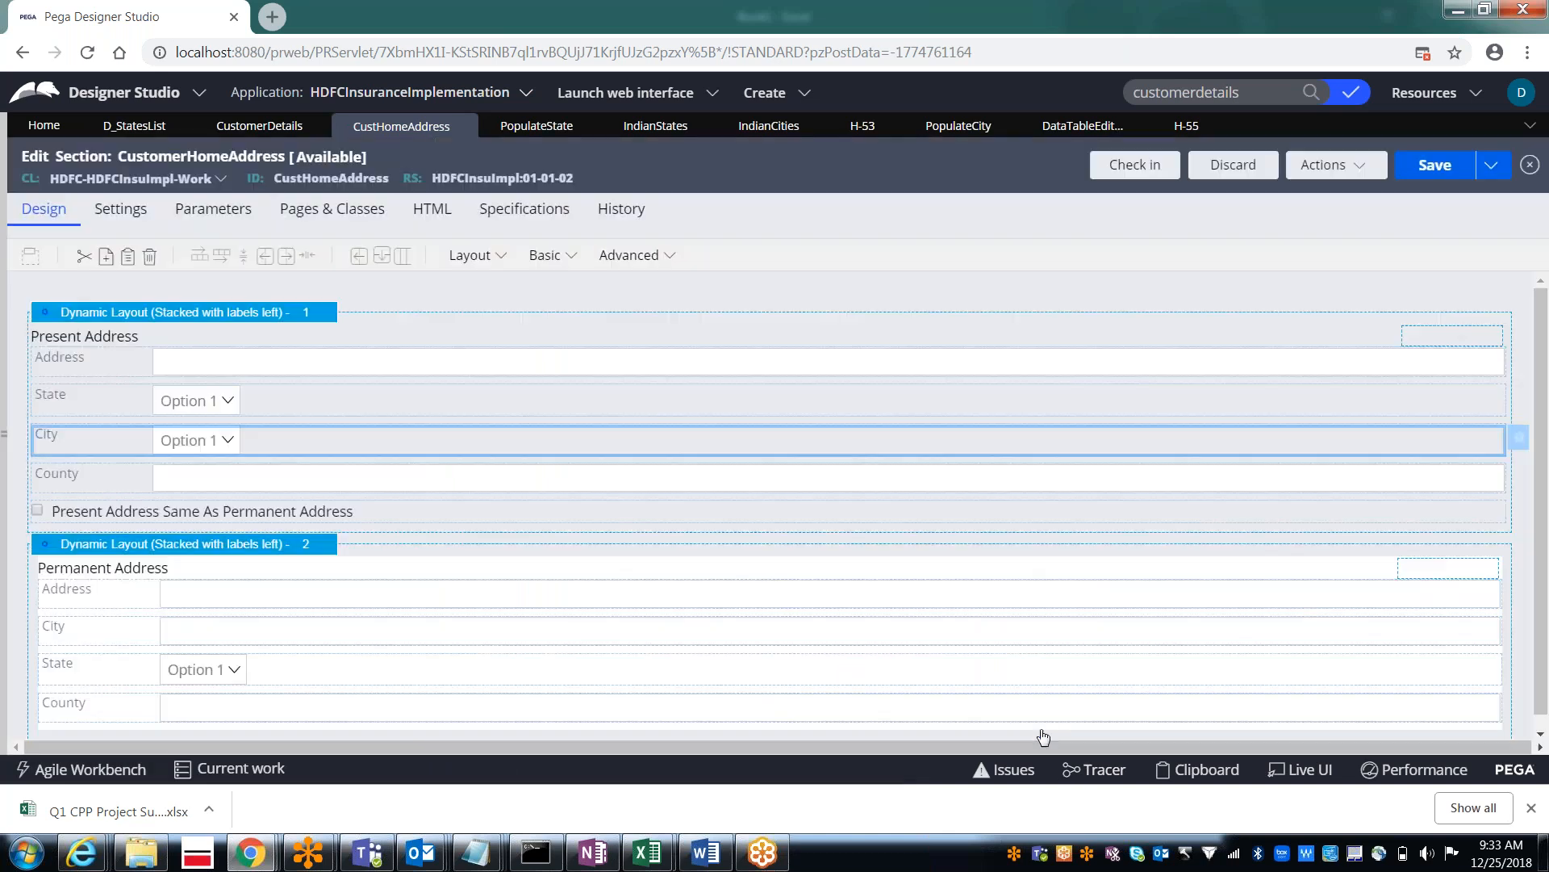
click(1434, 165)
Step: Run the CustomerDetails flow again to start a case that uses the saved dropdown placeholders
click(275, 135)
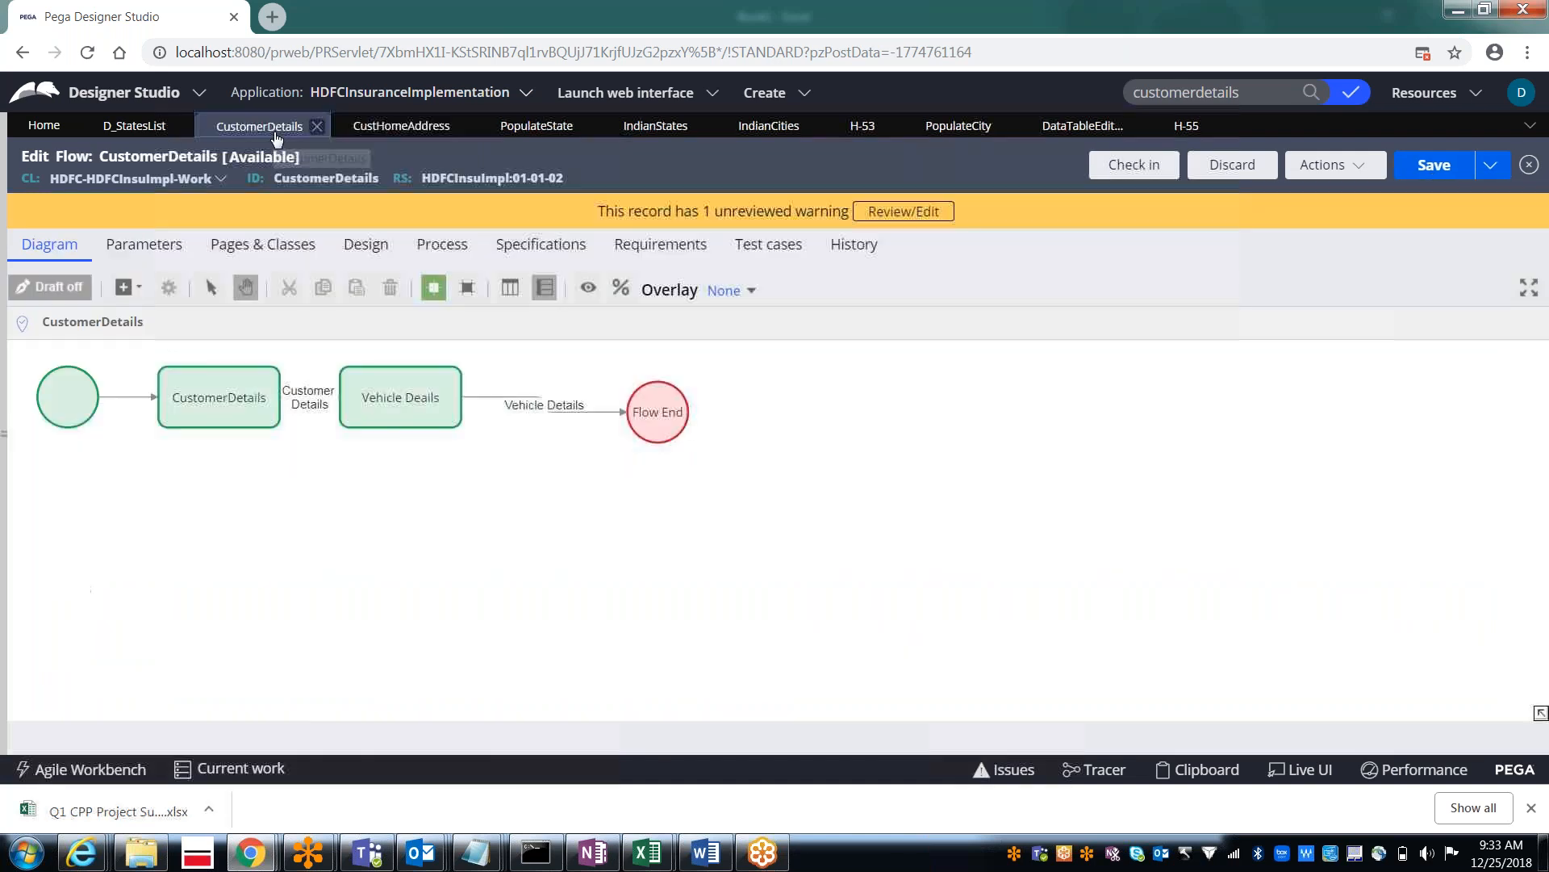
click(1358, 170)
click(1295, 429)
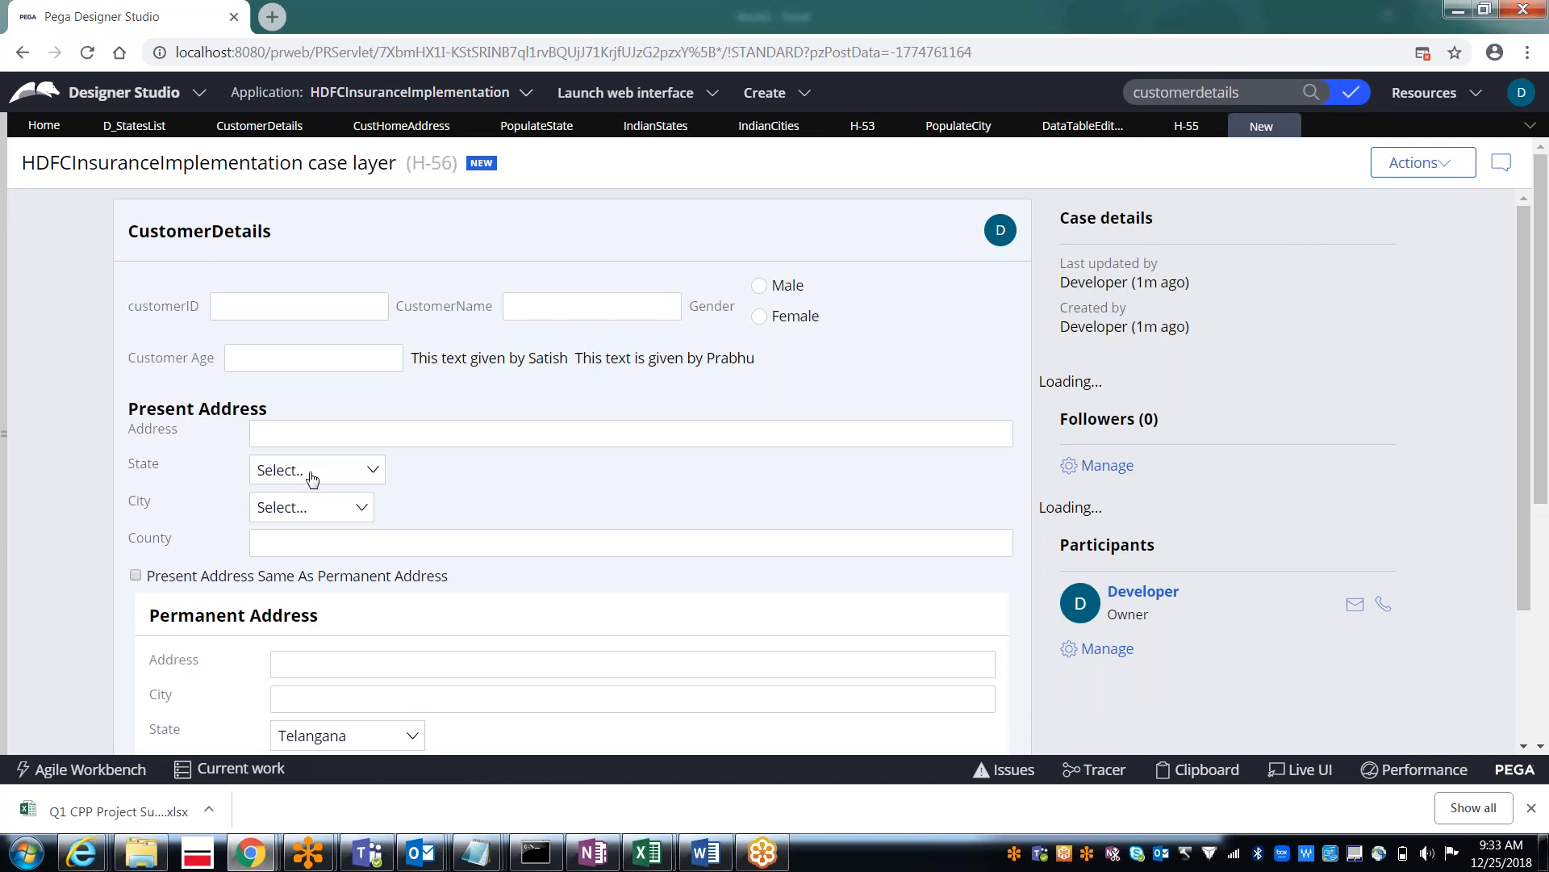
Step: Set the Present Address State to Andhra Pradesh and check the options offered in the City dropdown
click(312, 479)
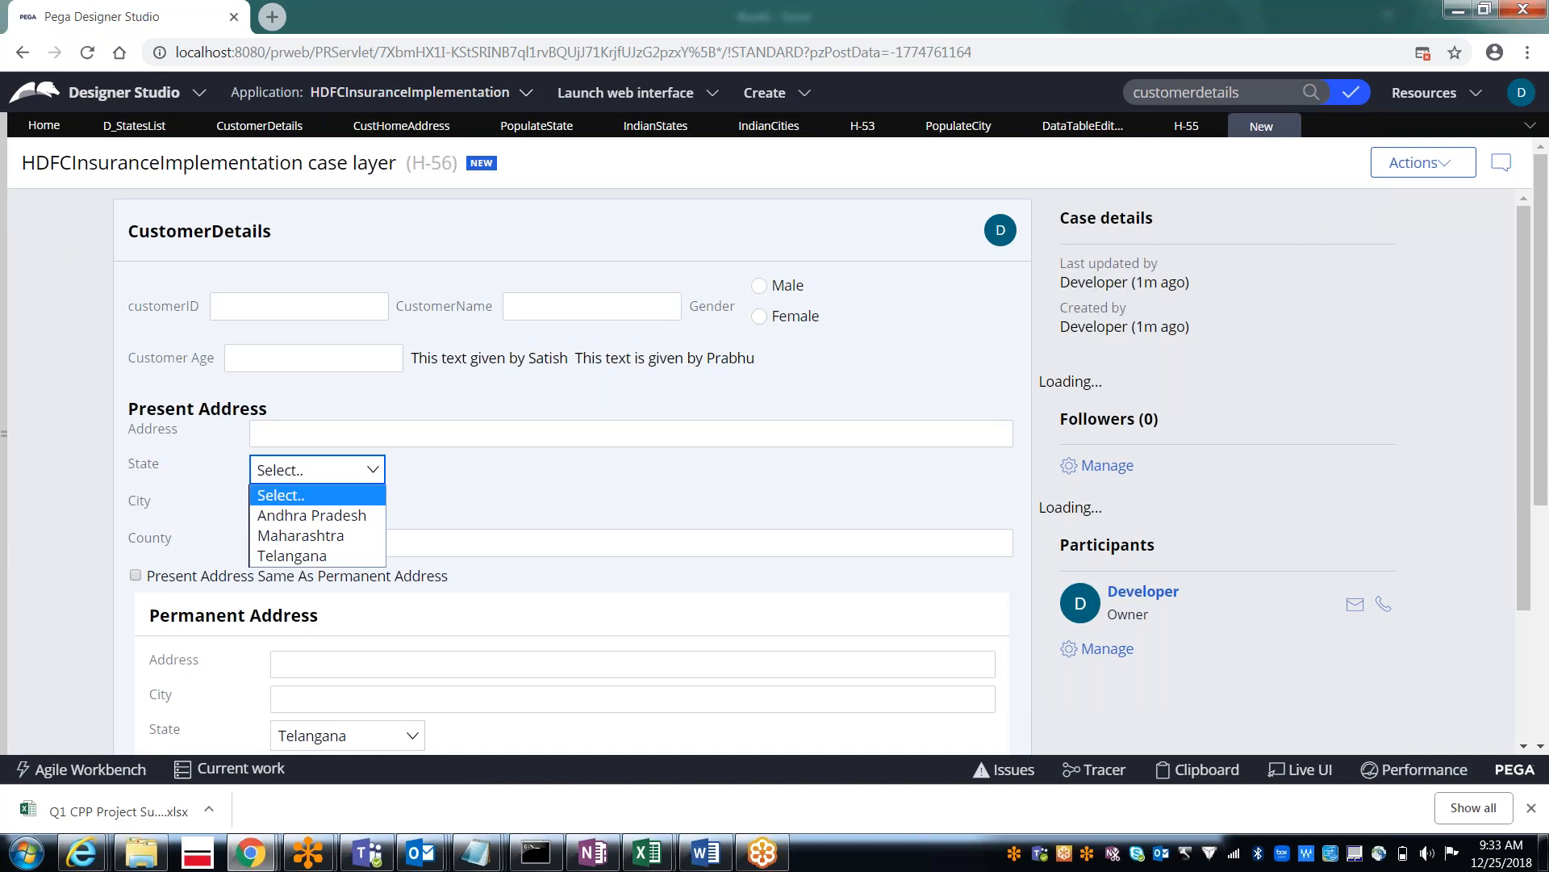
click(316, 516)
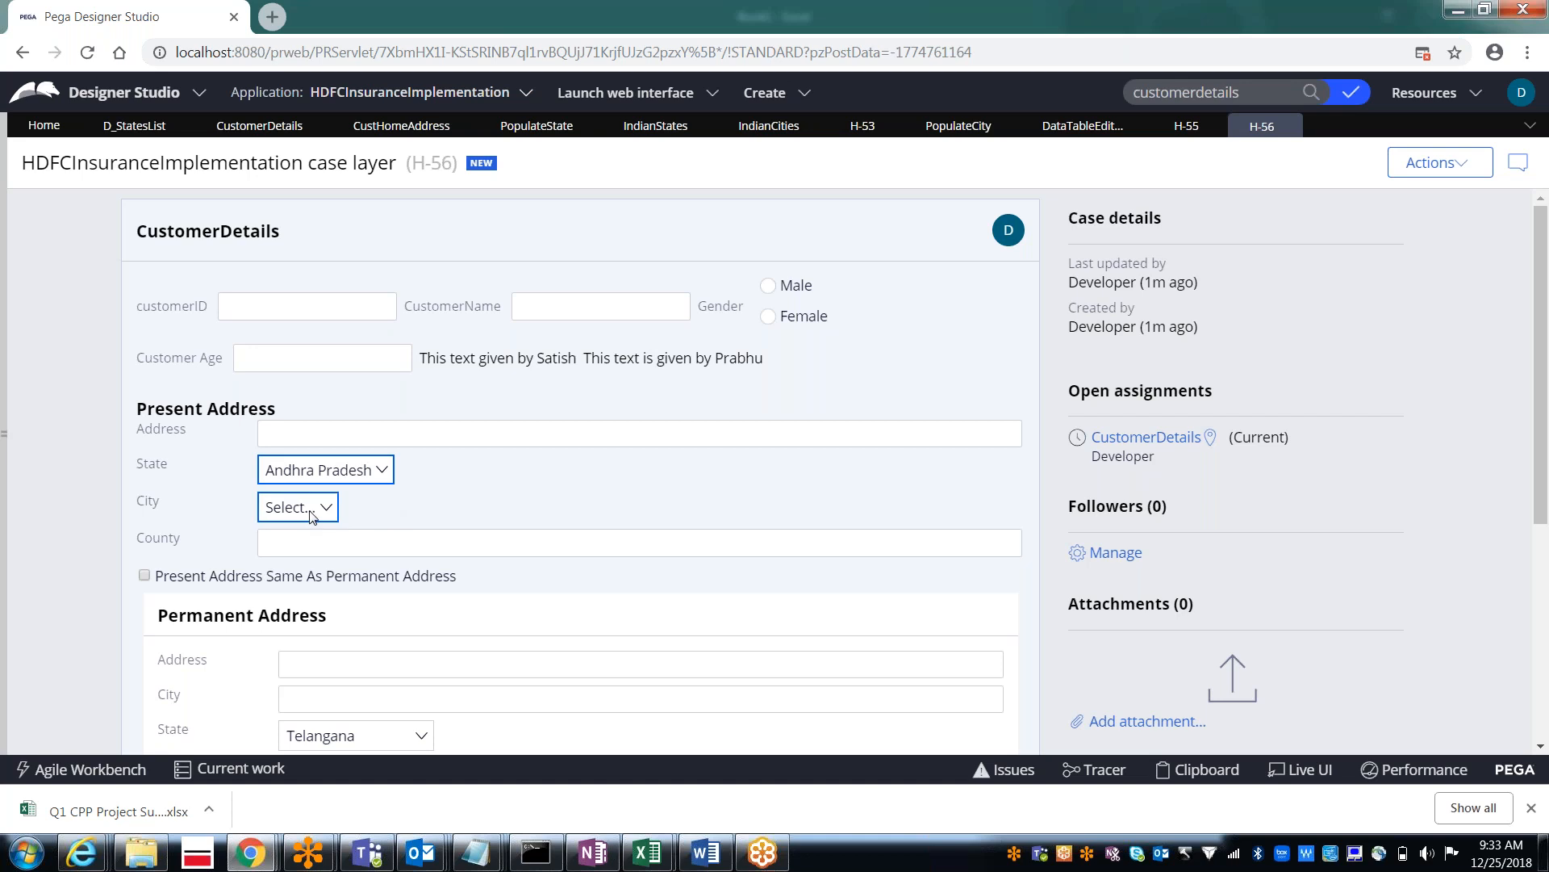
click(312, 516)
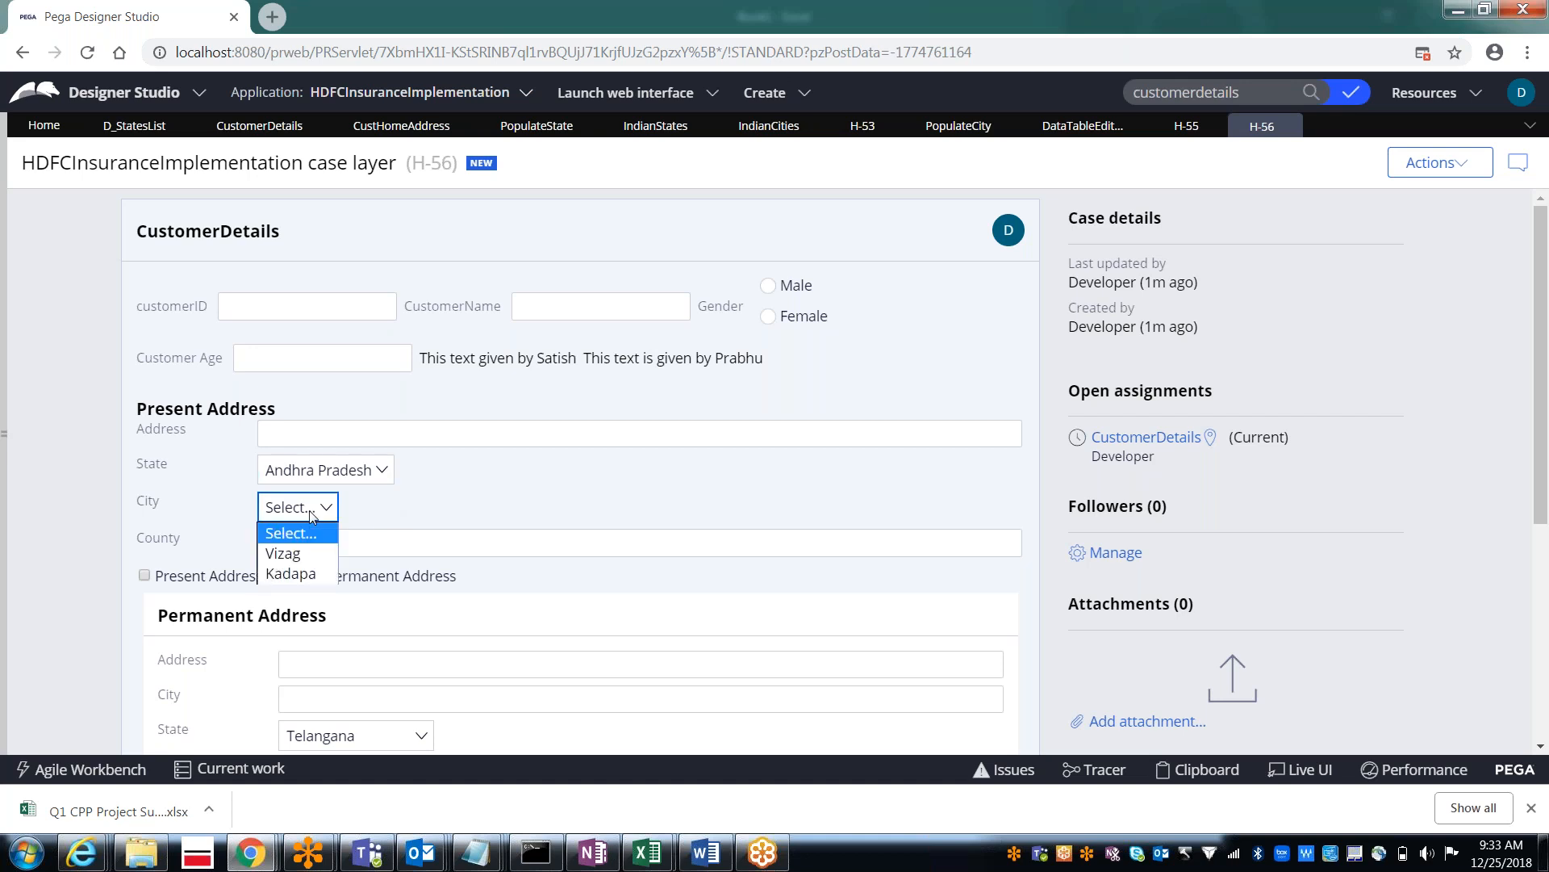
Step: Set the Present Address State to Maharashtra and choose PUNE as the City
click(312, 517)
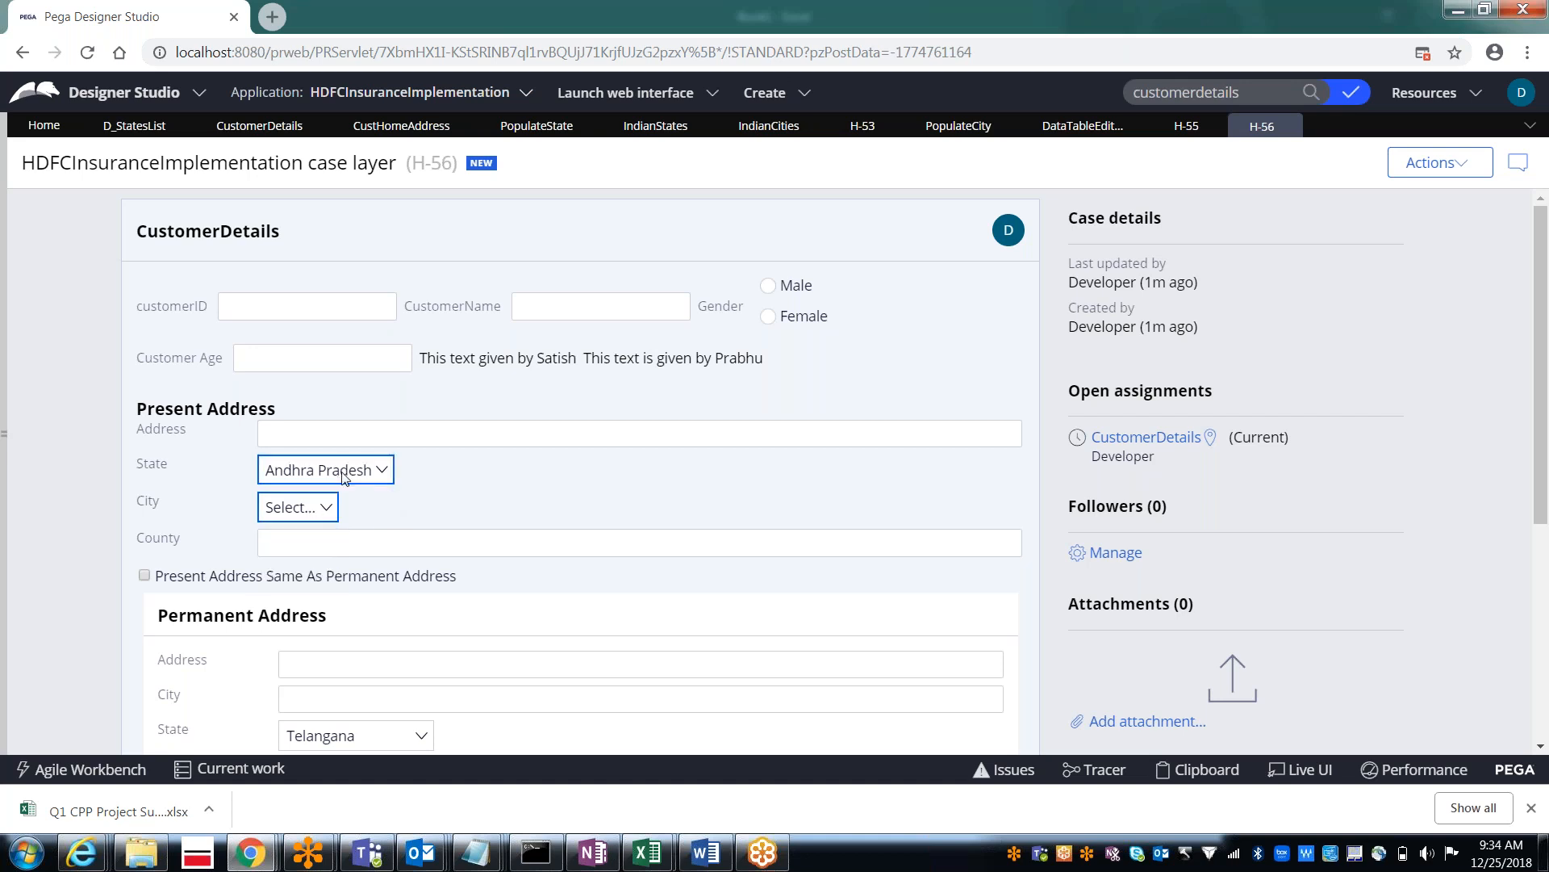
click(344, 478)
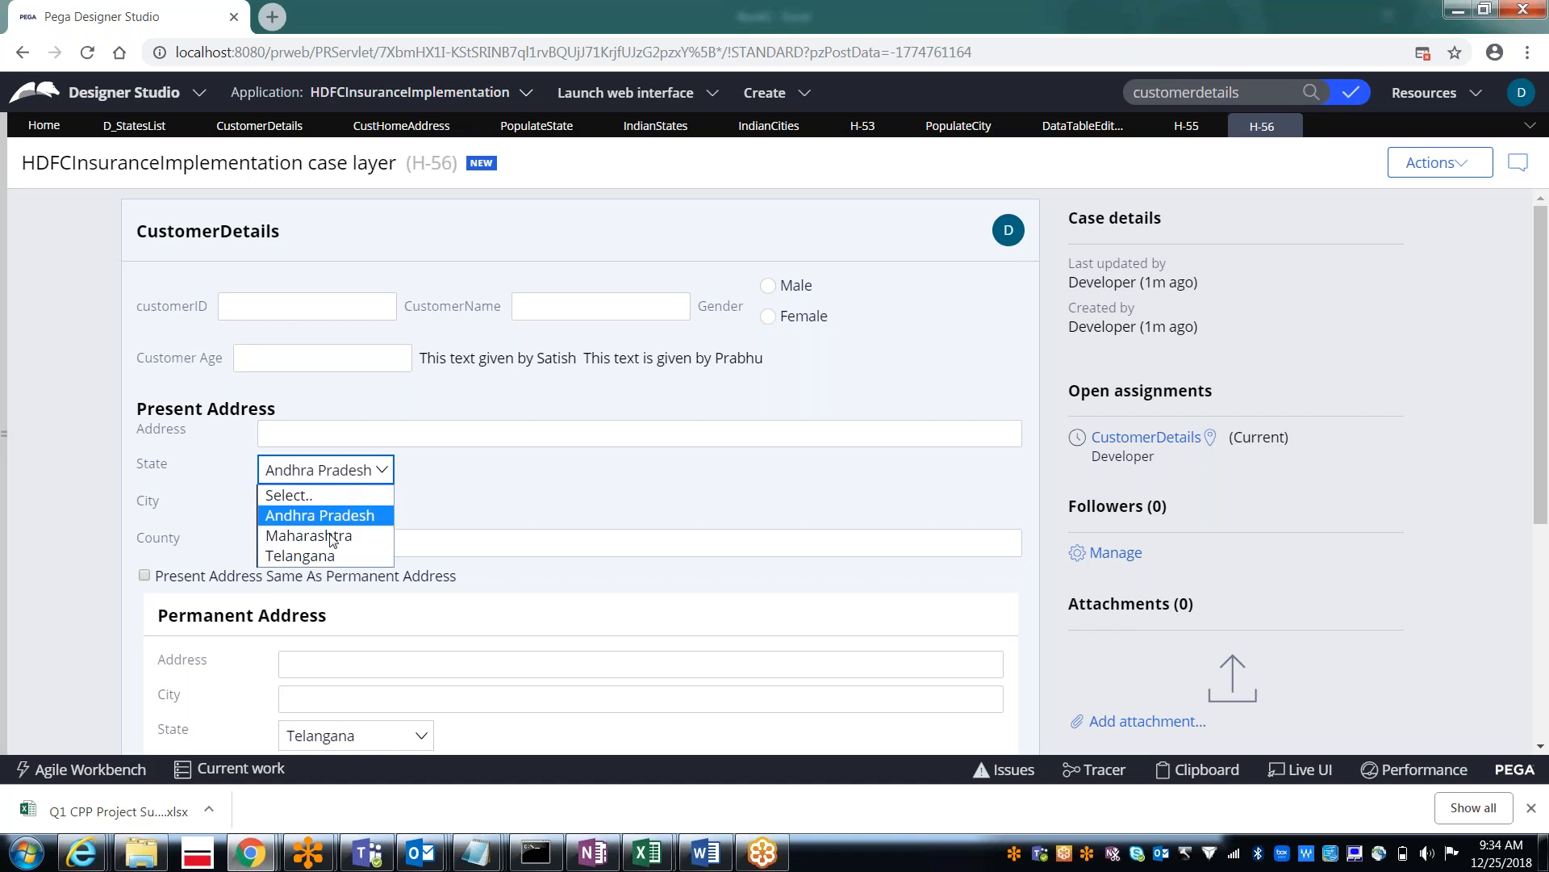
key(Escape)
key(Down)
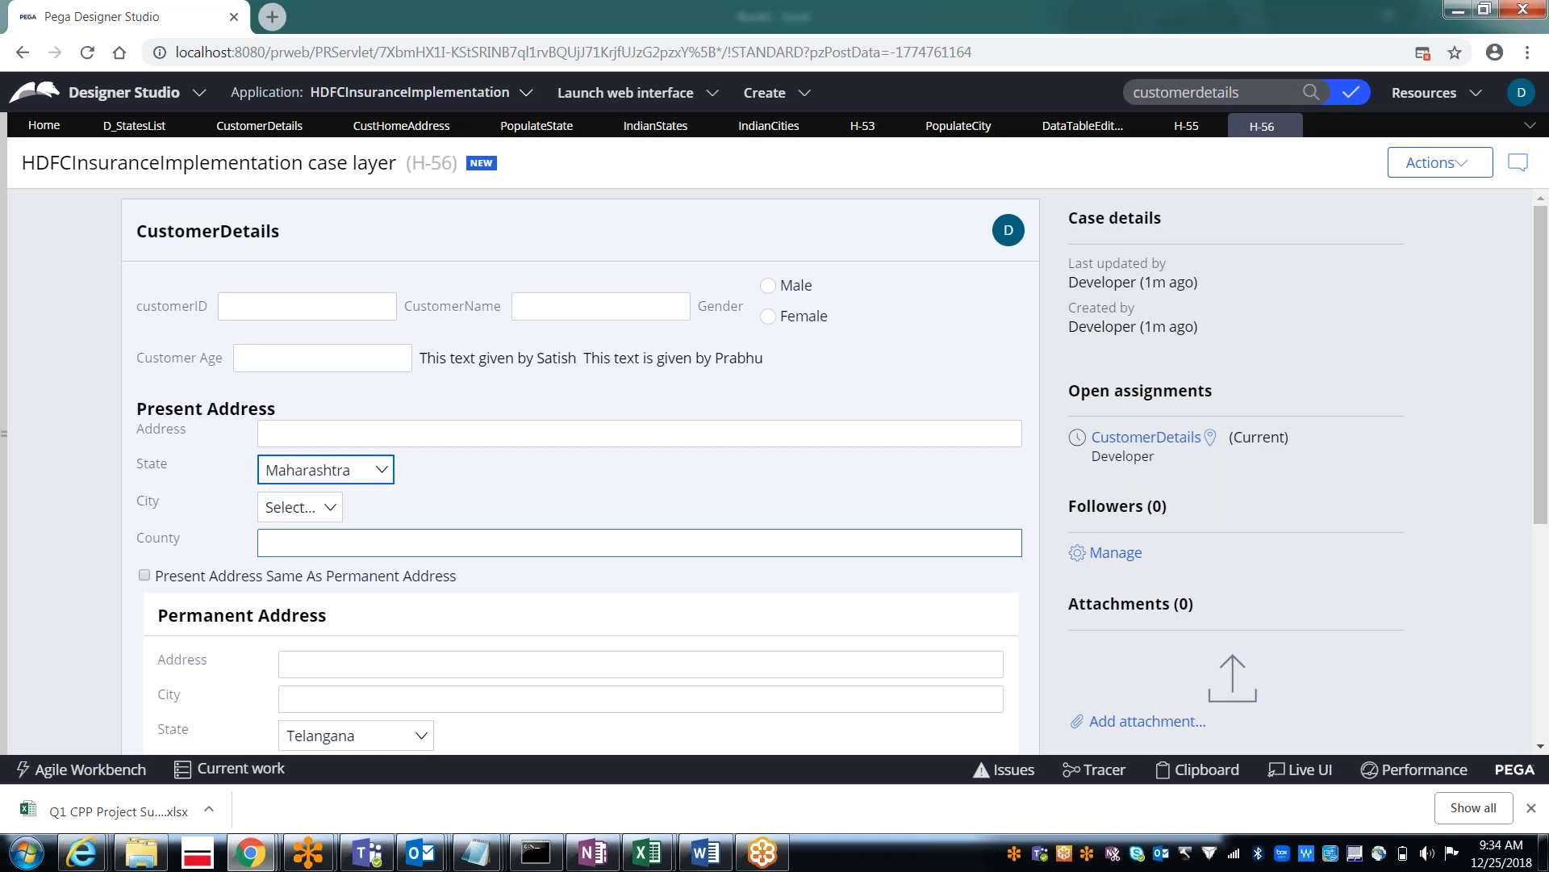
click(295, 509)
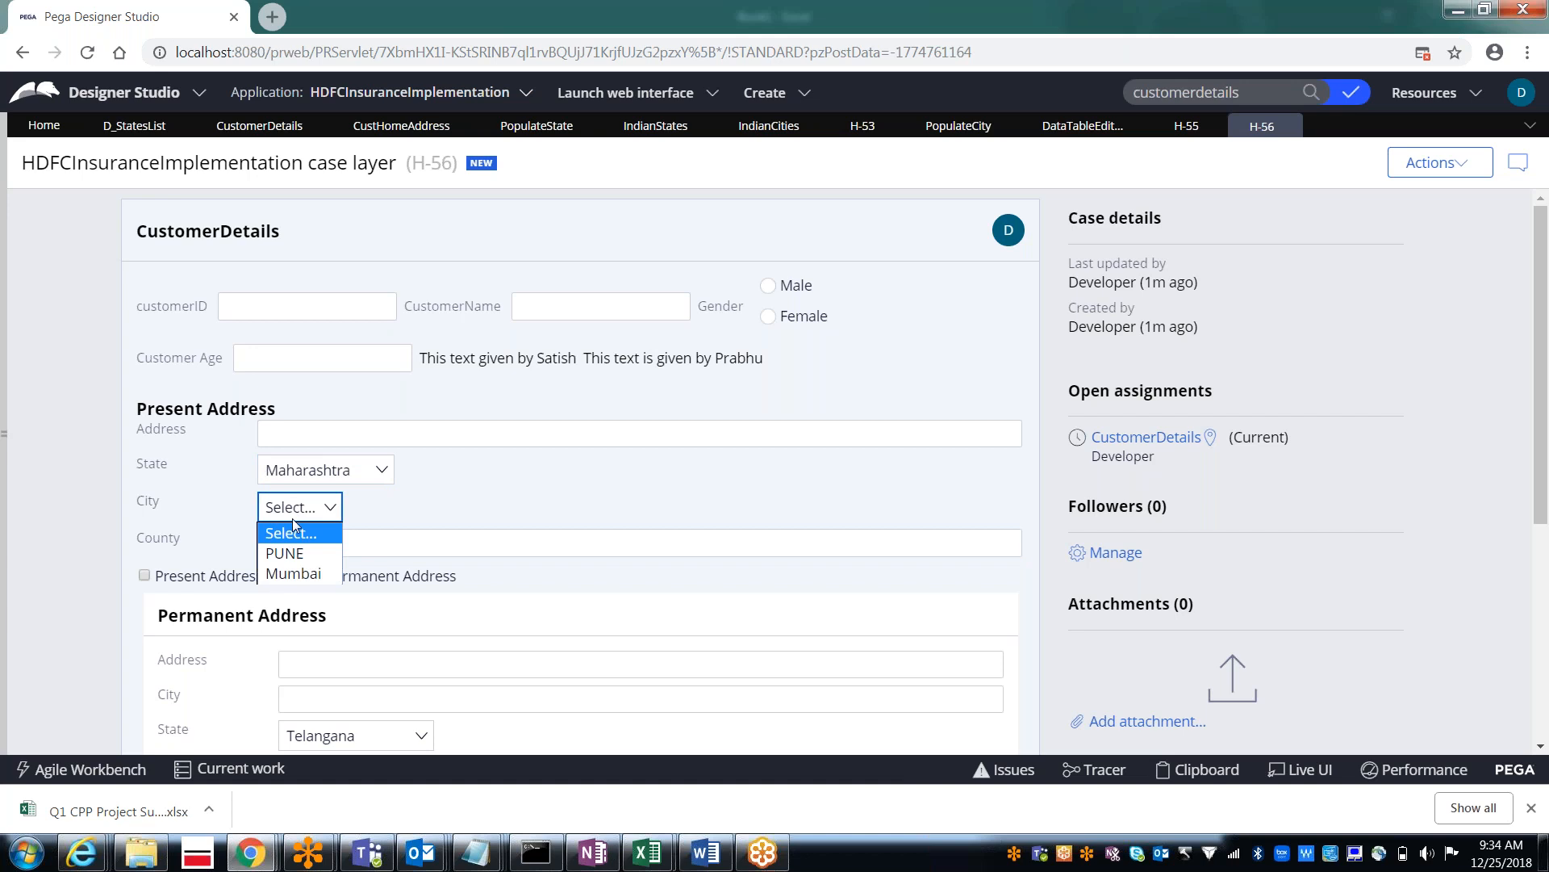
click(298, 554)
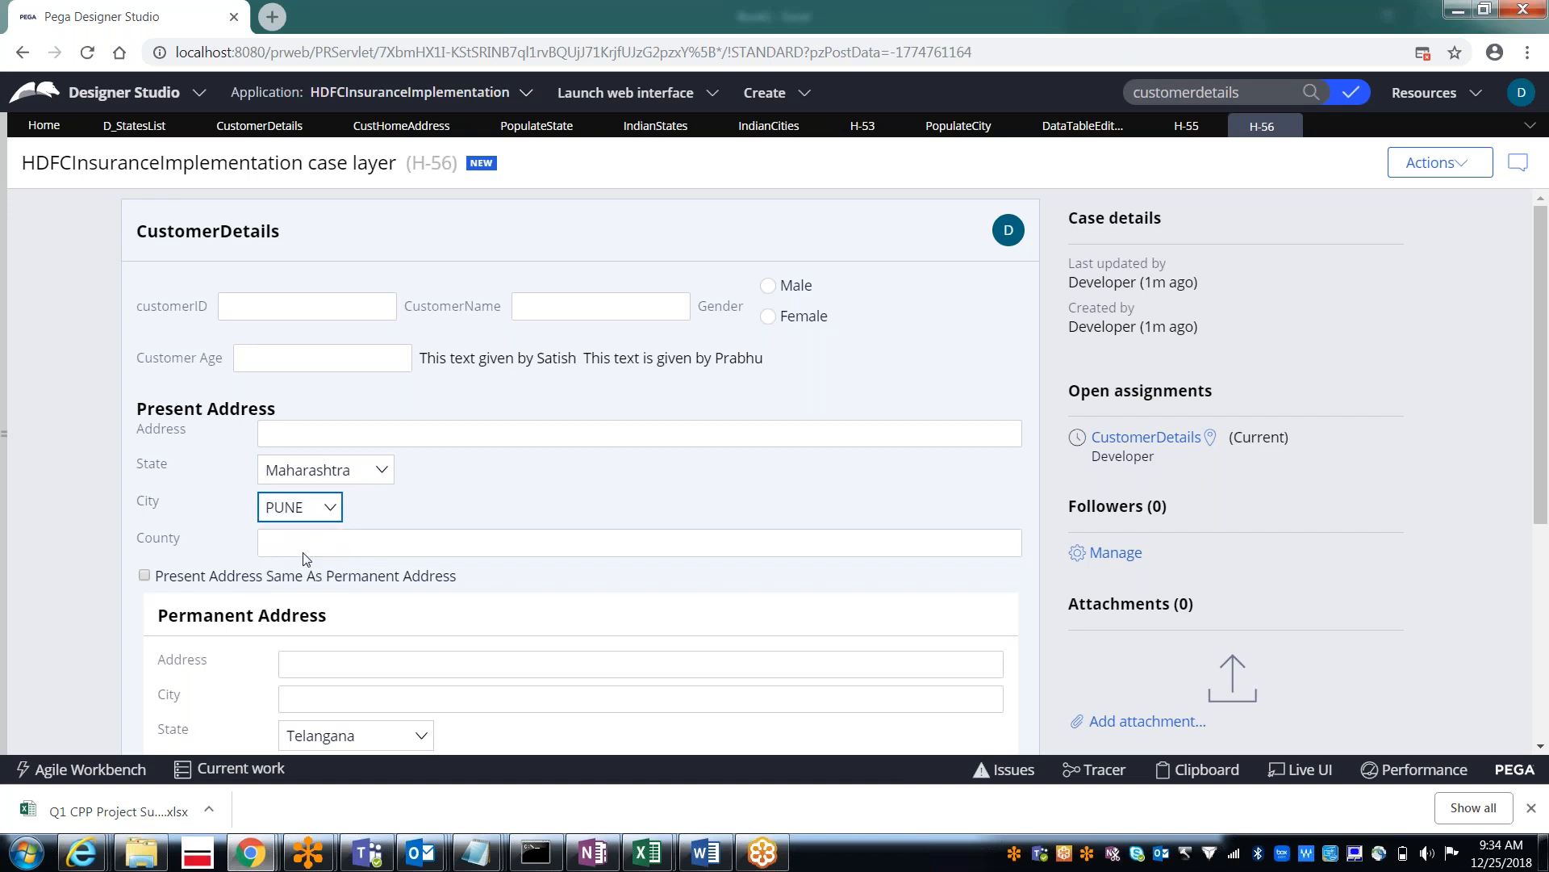
click(455, 495)
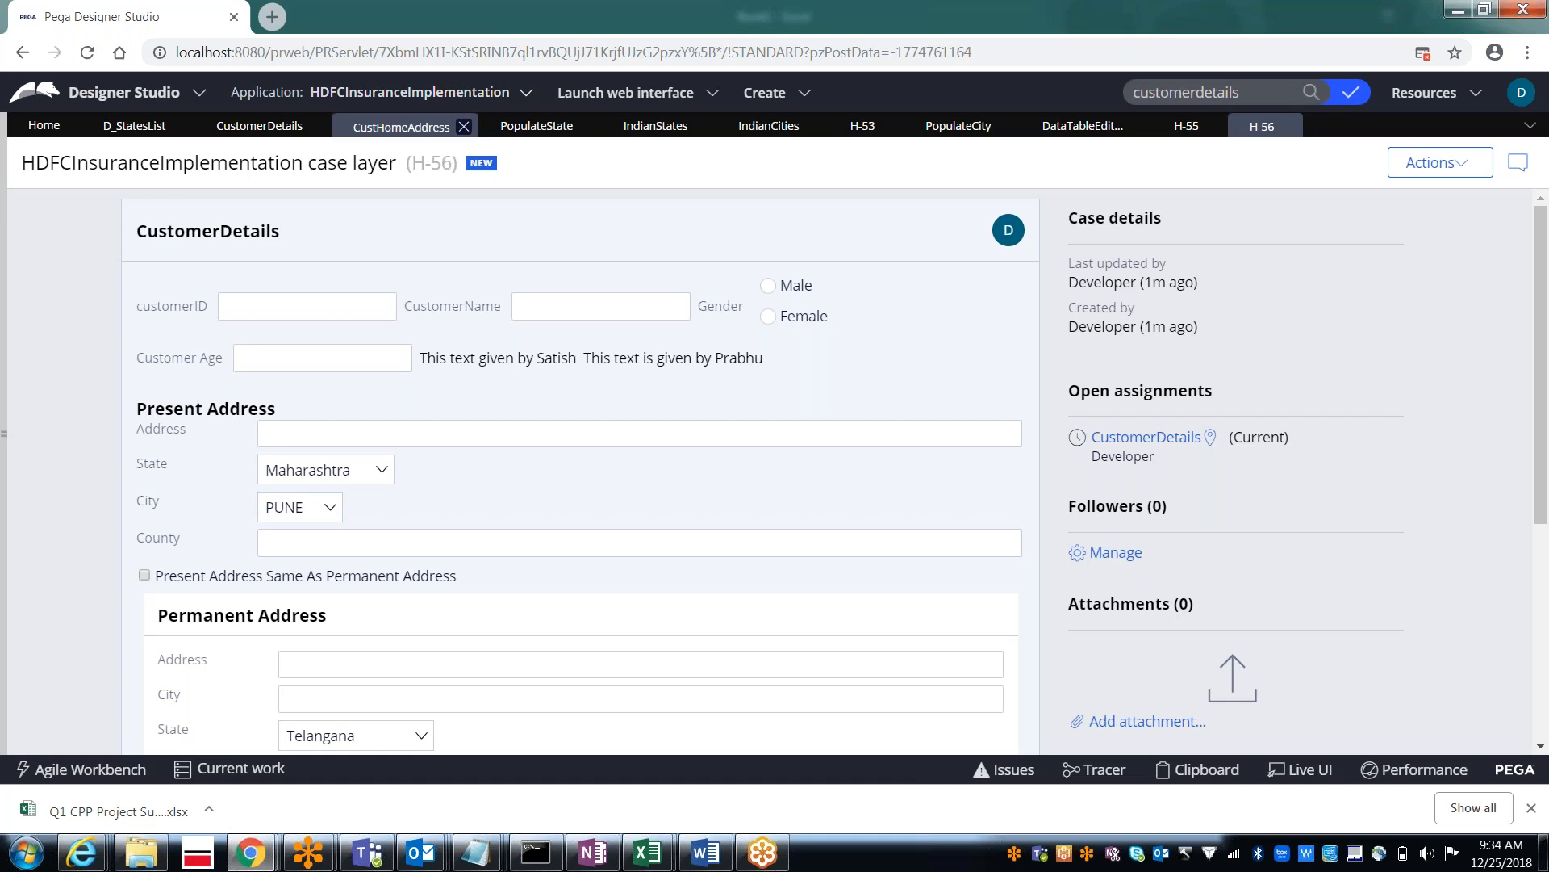
Step: Review the placeholder, report definition and StateID parameter in the Present Address City dropdown's cell properties in the CustomerHomeAddress section
click(401, 127)
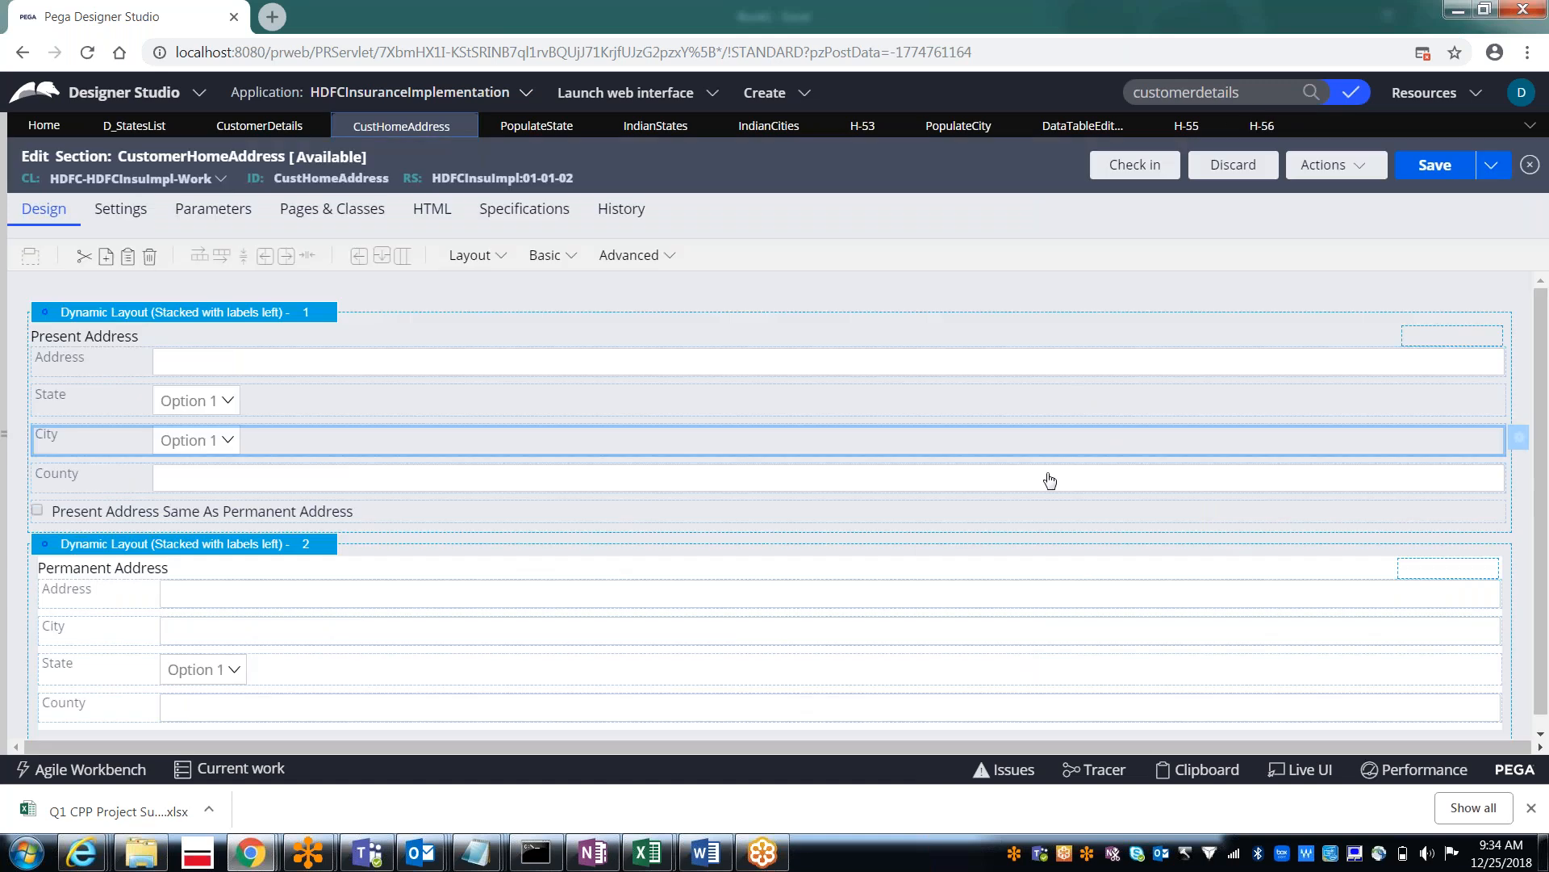
click(1522, 449)
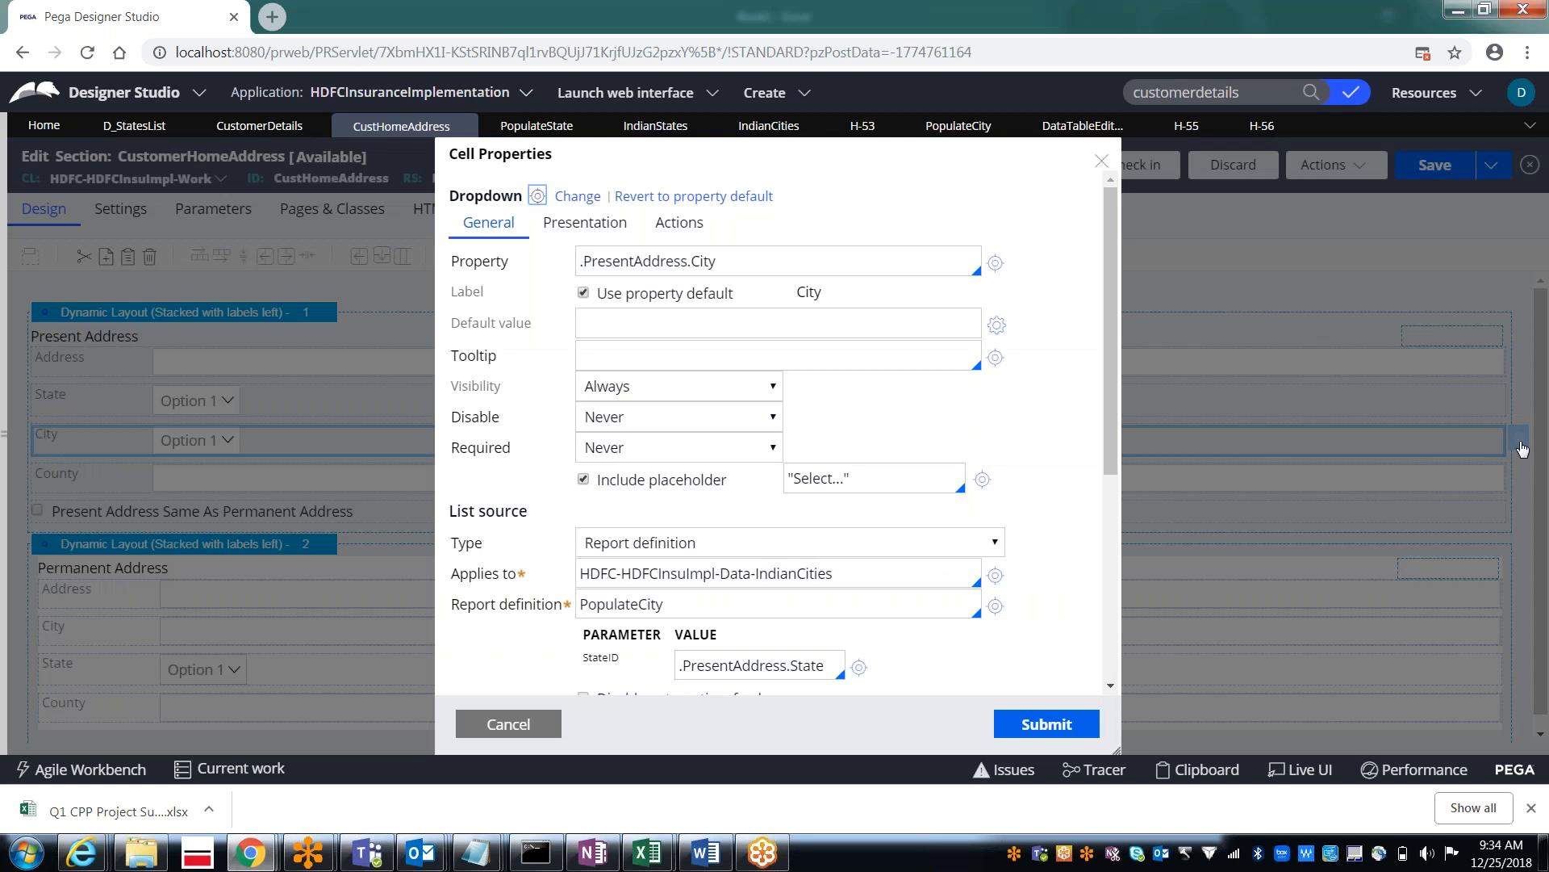
click(861, 485)
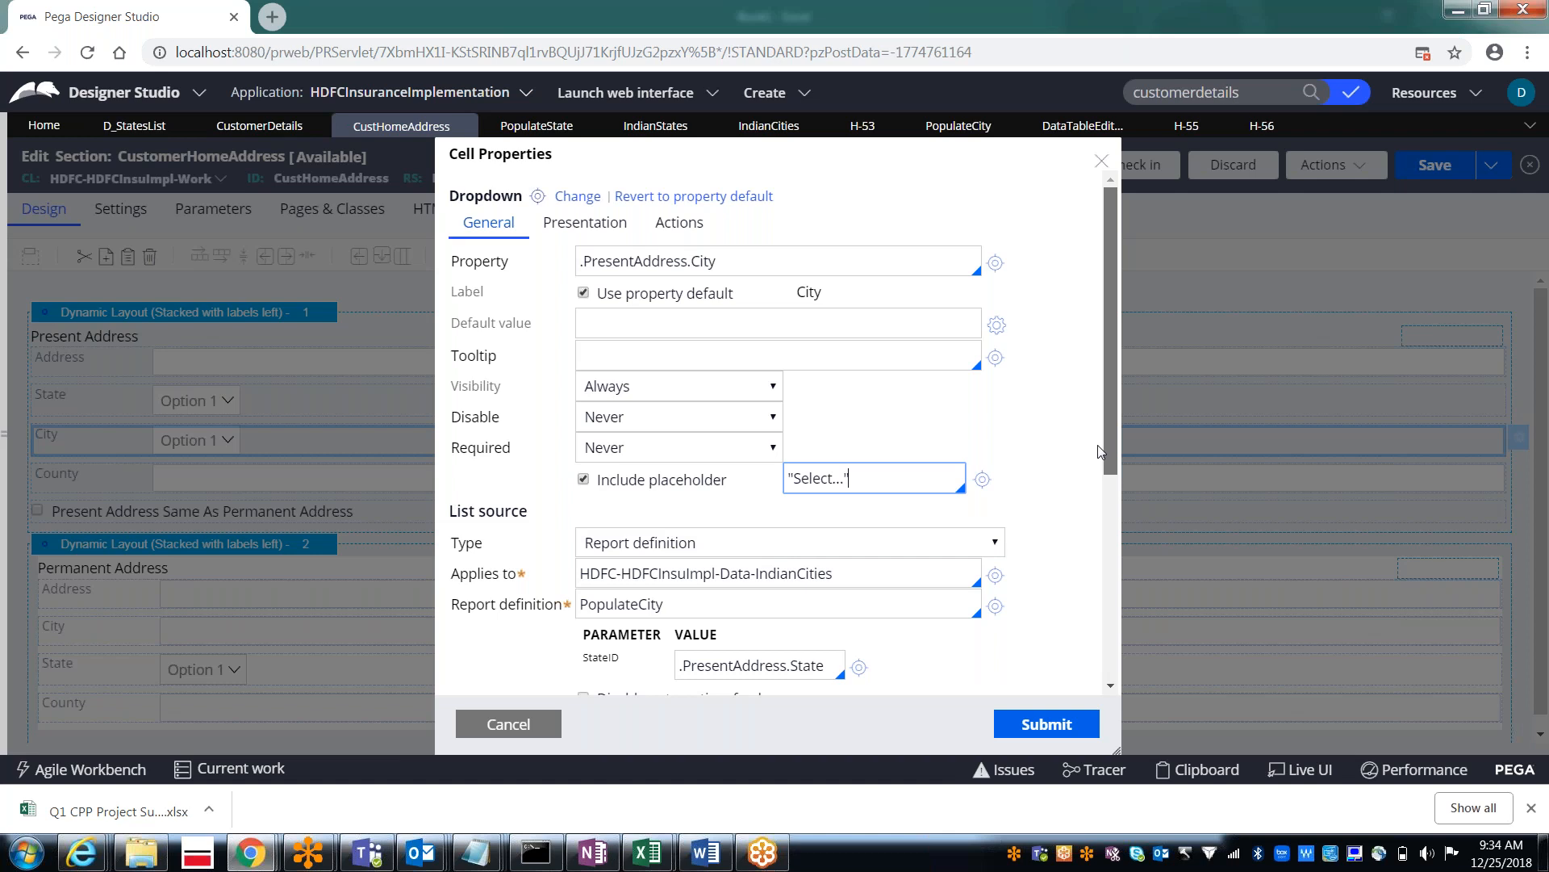
scroll(1099, 451, down, 3)
click(694, 404)
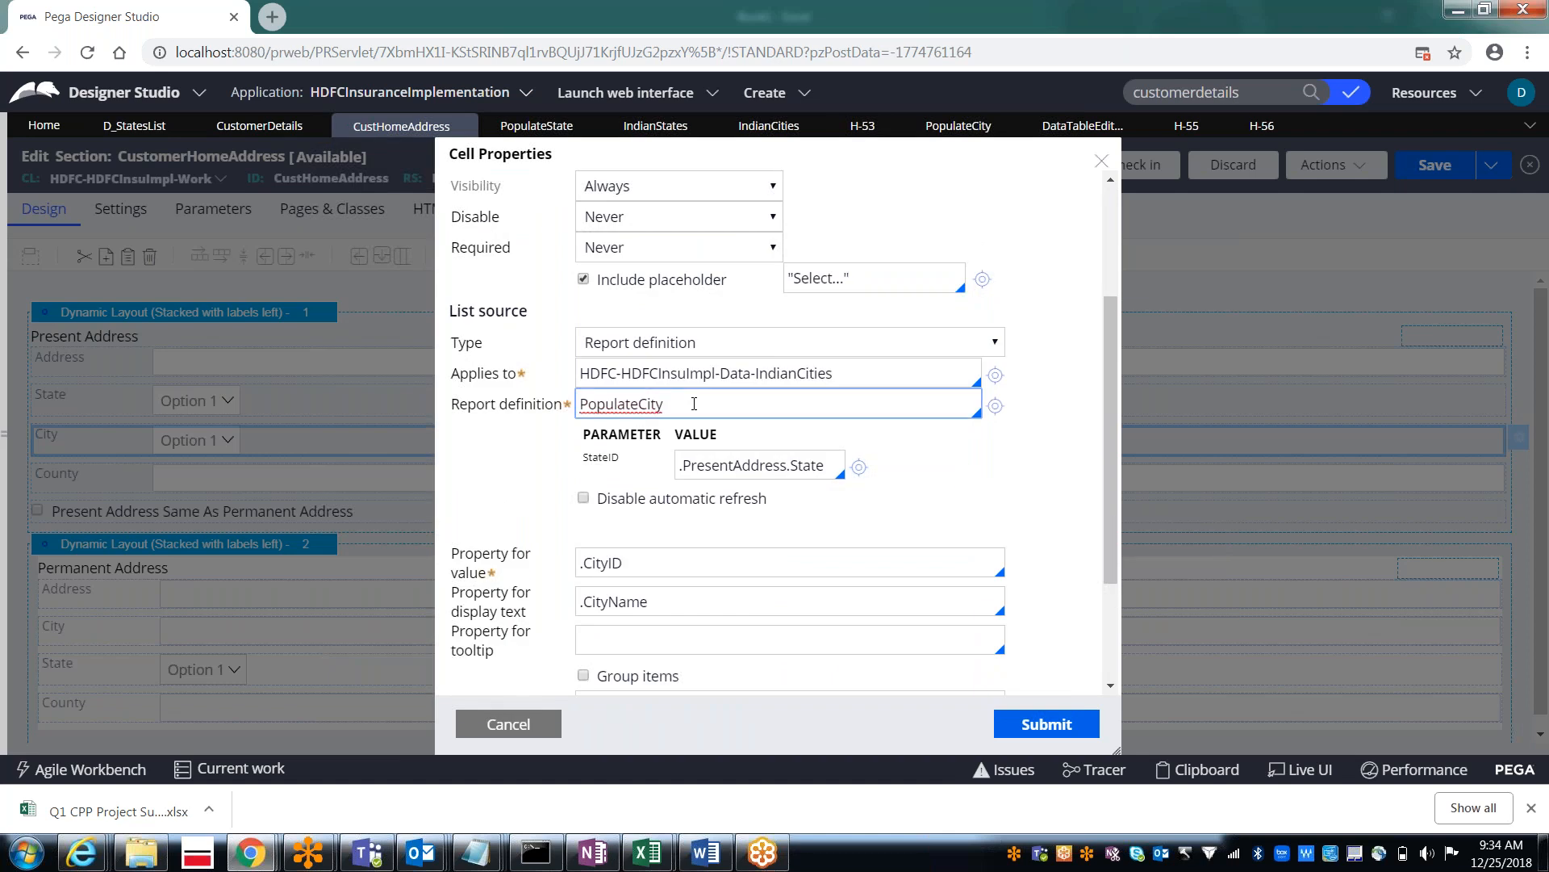
click(757, 472)
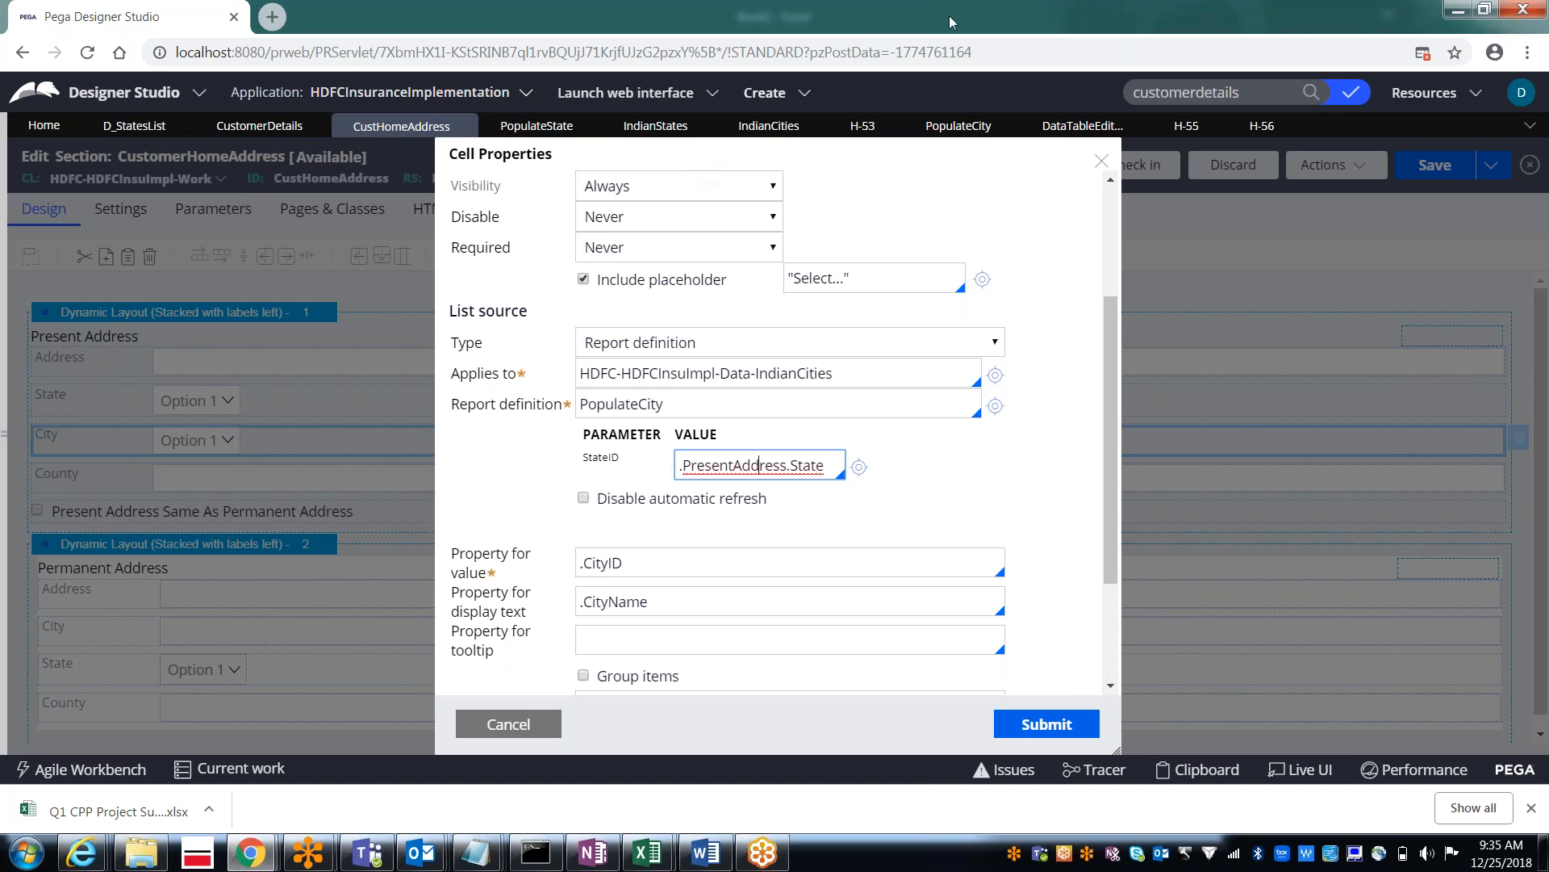
Step: Examine the query columns and the StateID filter of the PopulateCityBasedOnState report definition
click(958, 128)
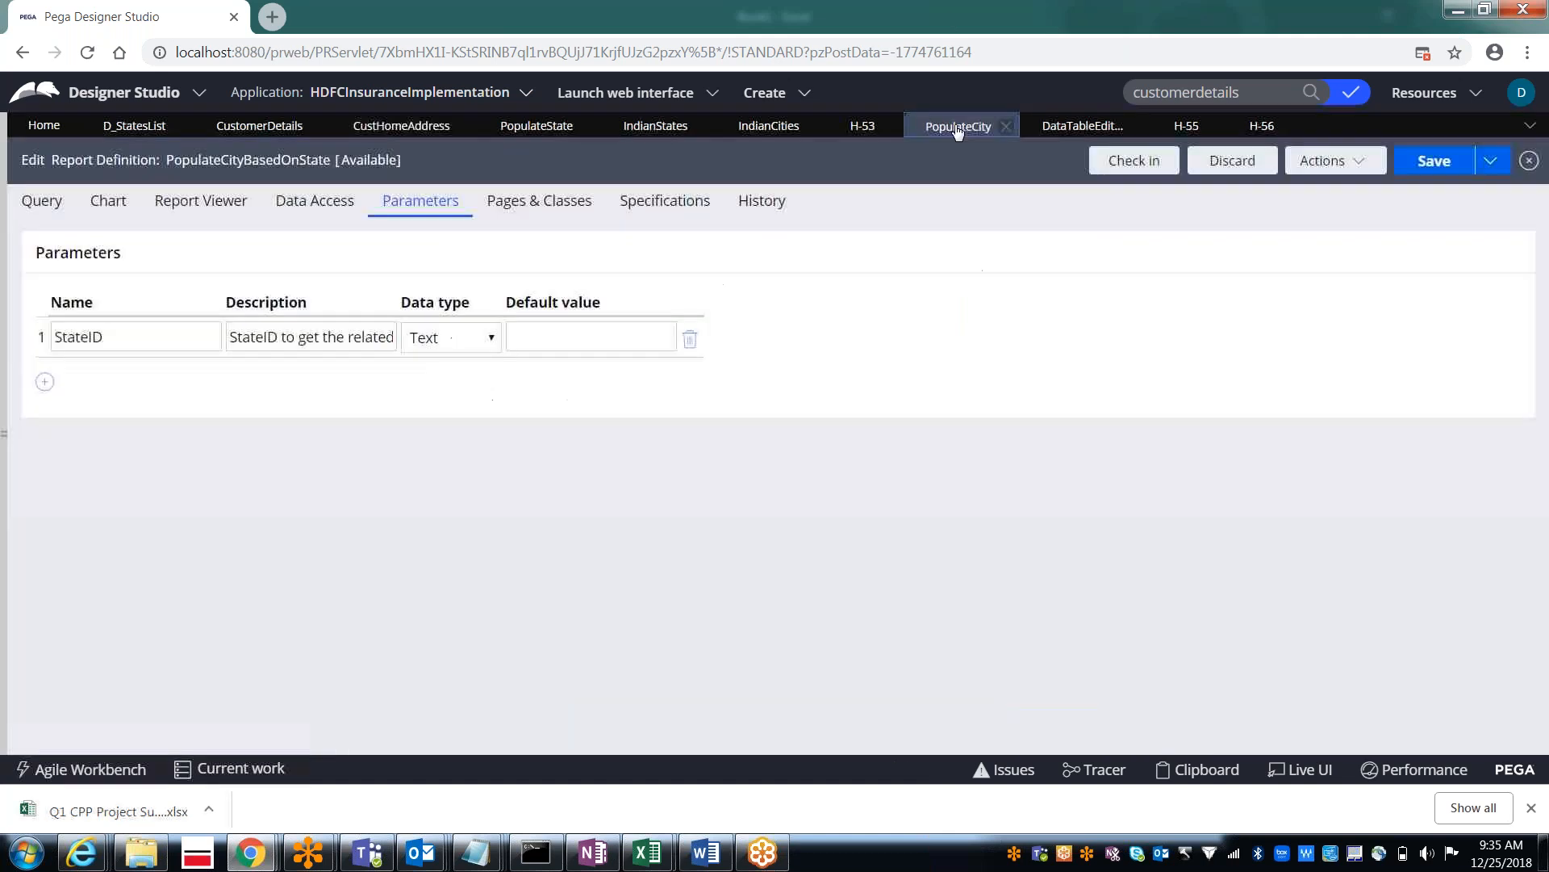
click(44, 205)
click(194, 383)
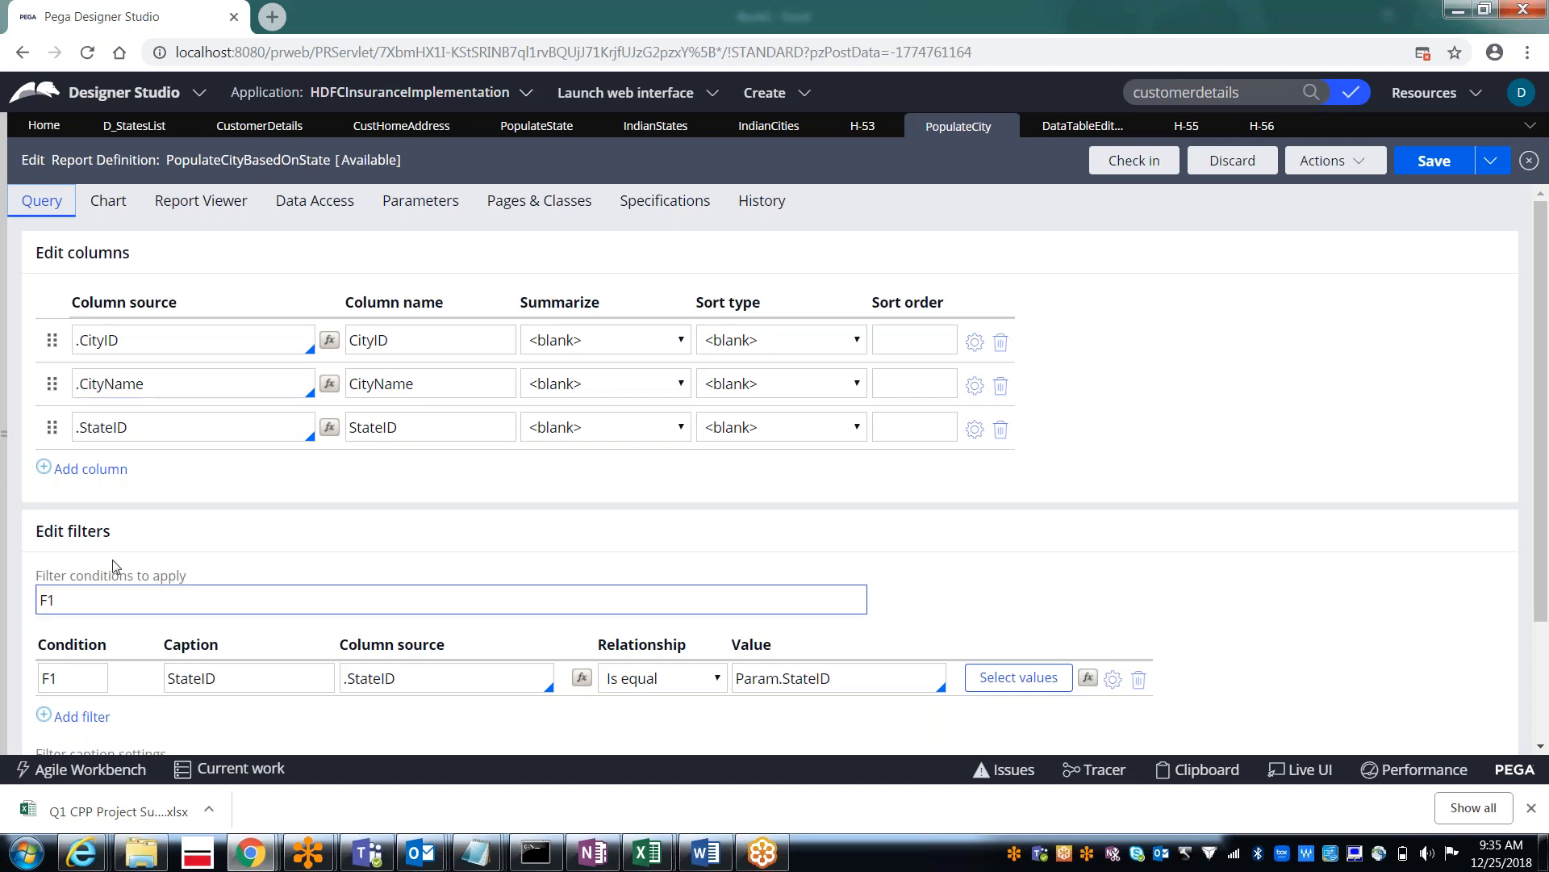
click(544, 677)
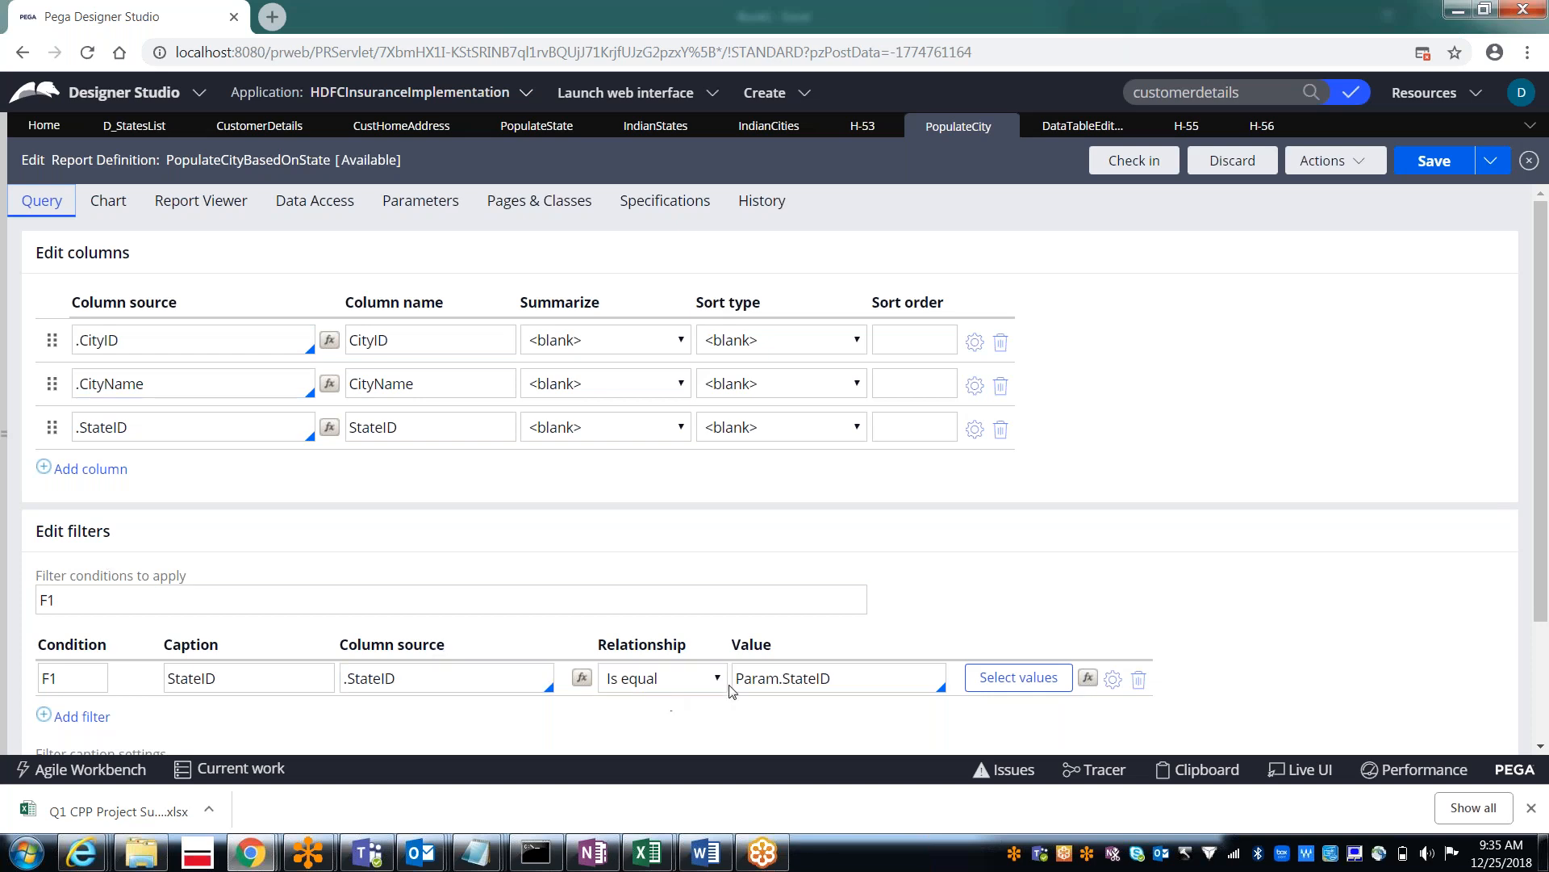
Step: Add a second filter condition to the report definition and combine the conditions as F1 OR F2
click(84, 718)
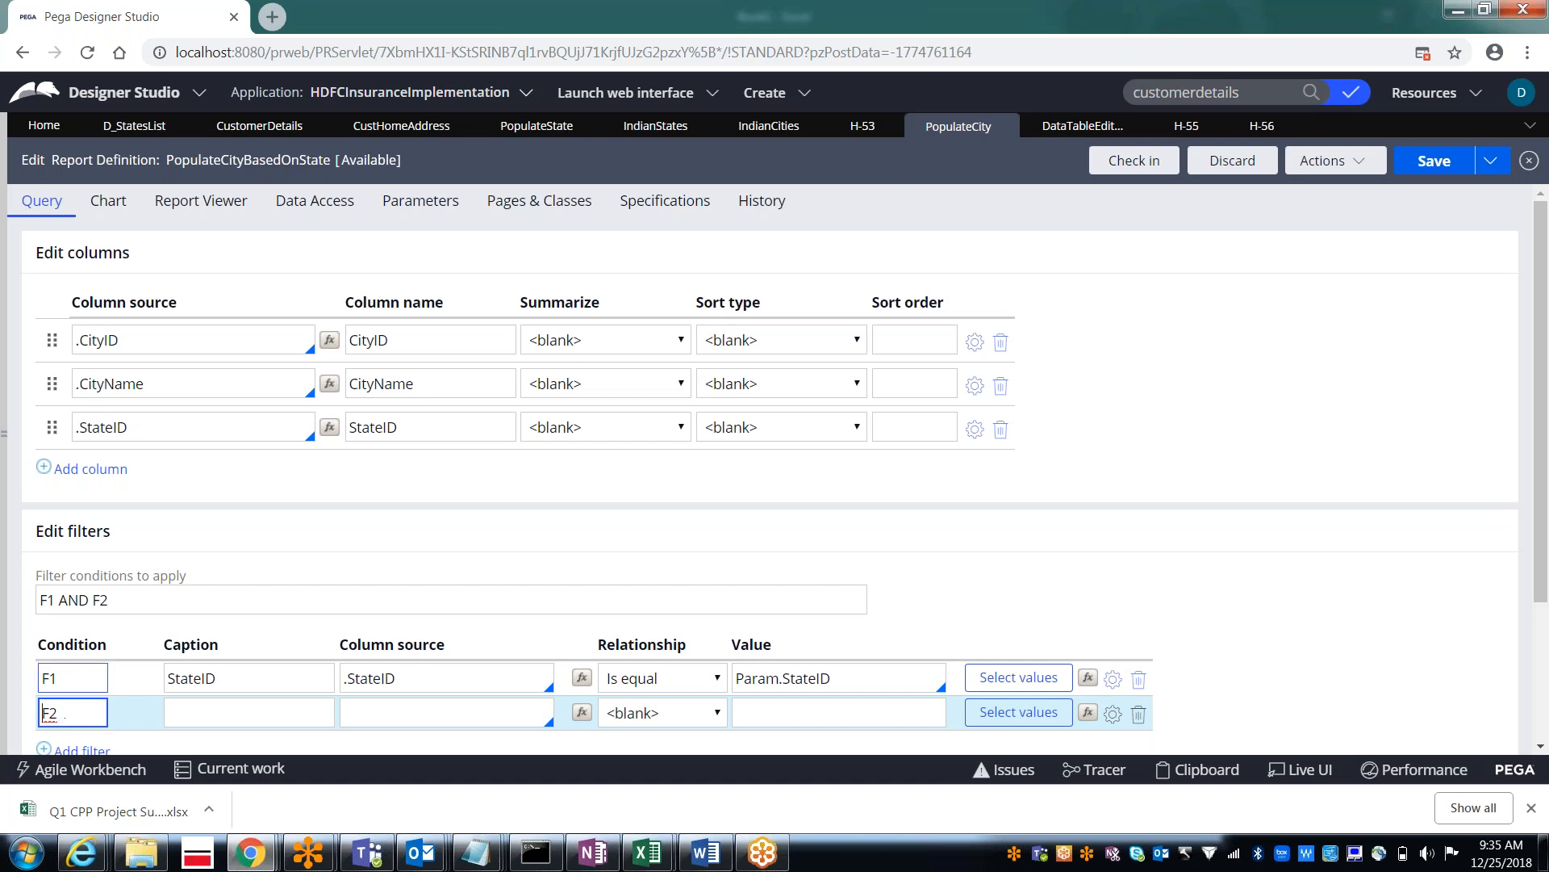
double_click(75, 602)
text(OR)
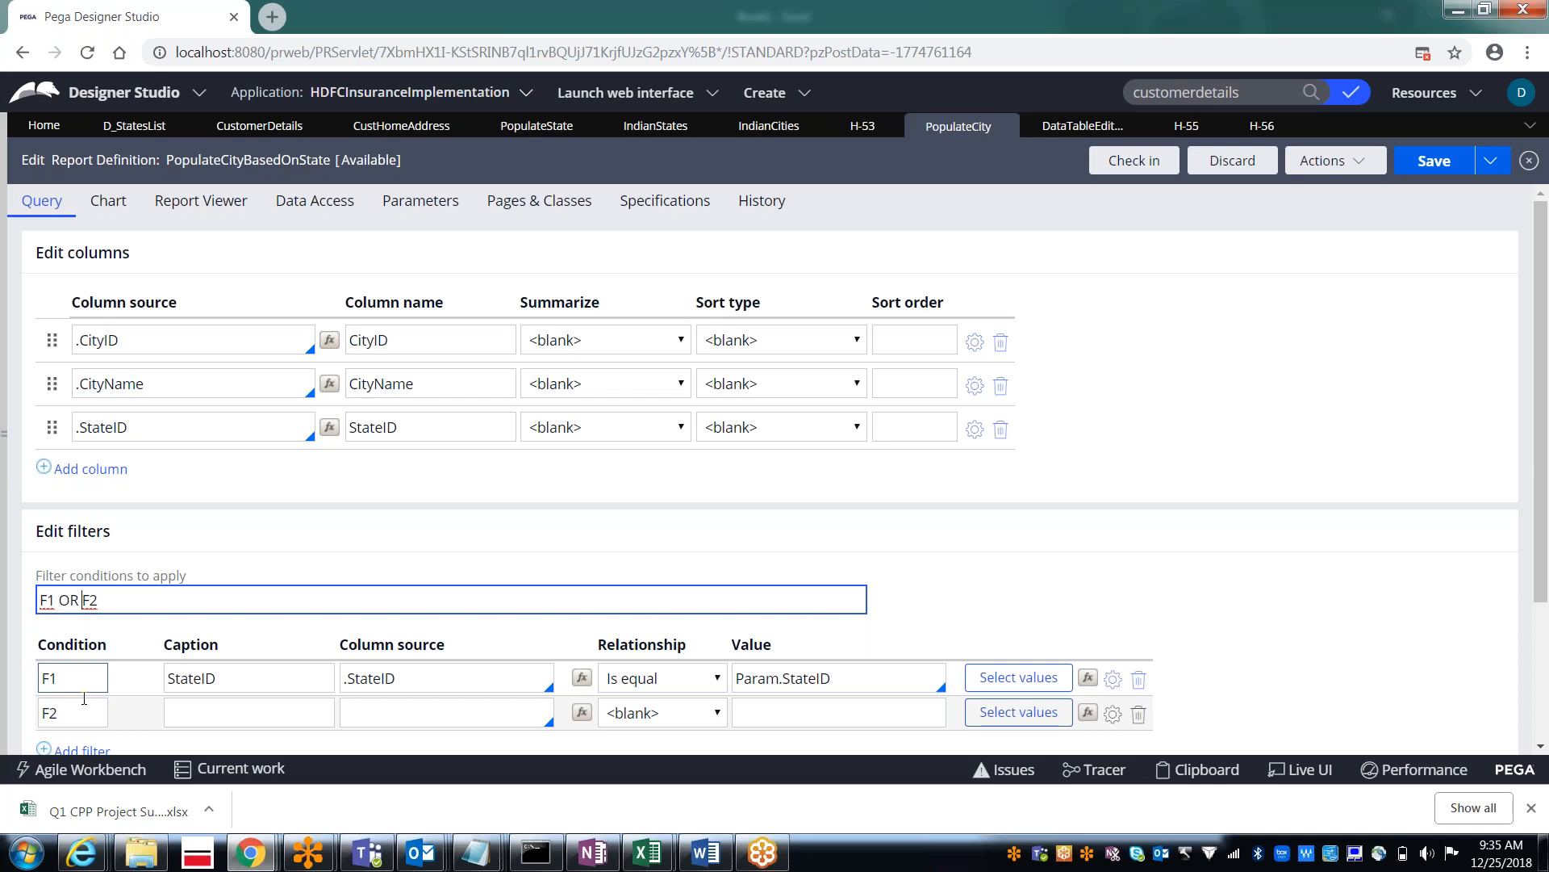
Step: Check the relationship options offered for filter conditions F2 and F1, and look at the report definition's StateID parameter
click(226, 718)
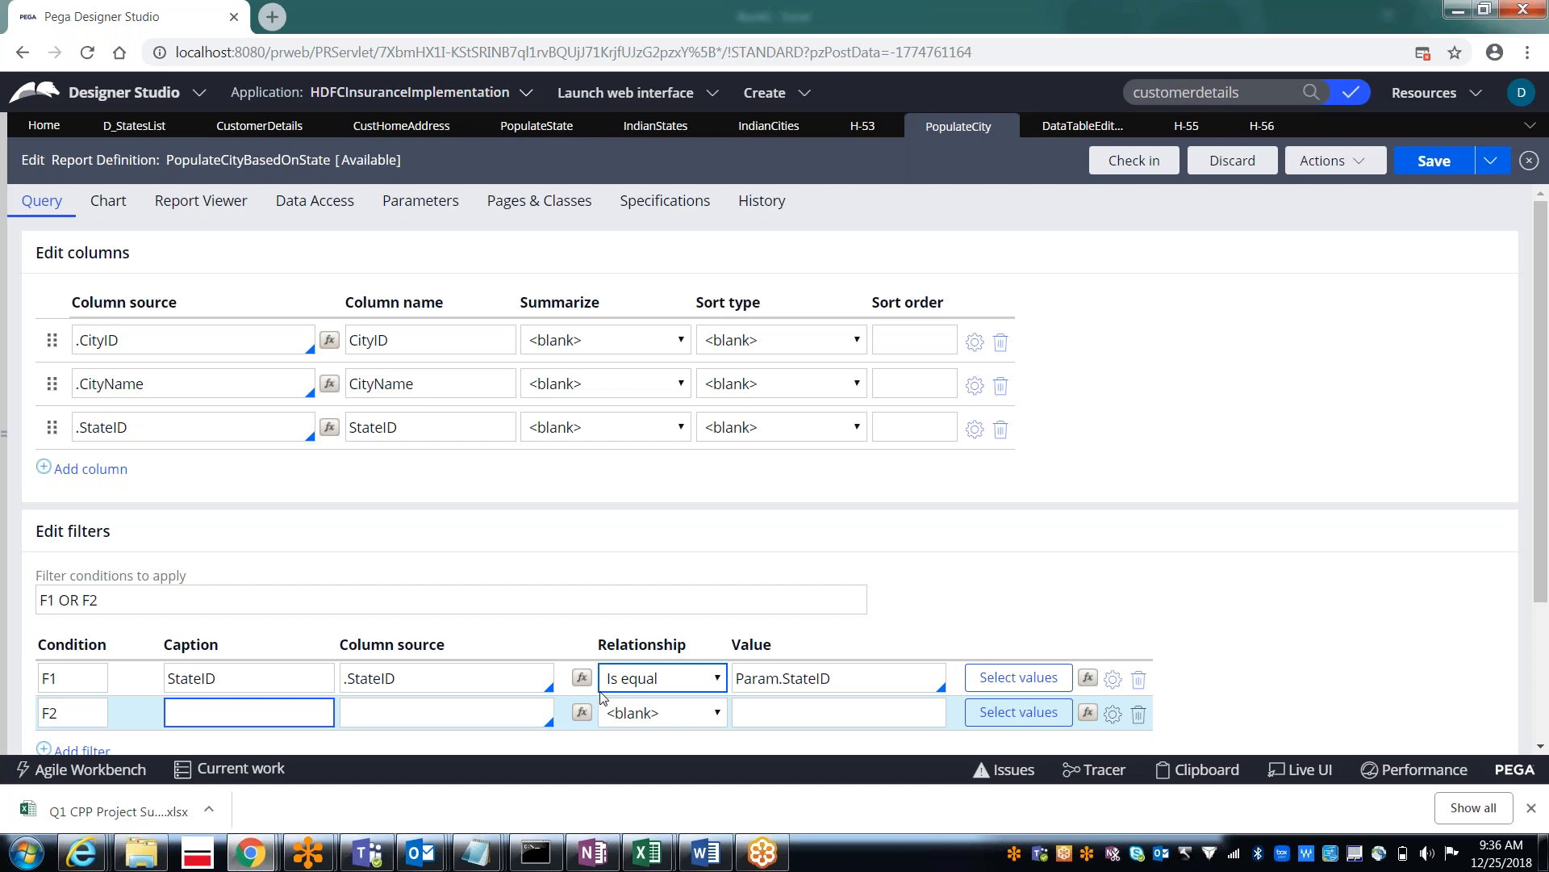
click(647, 716)
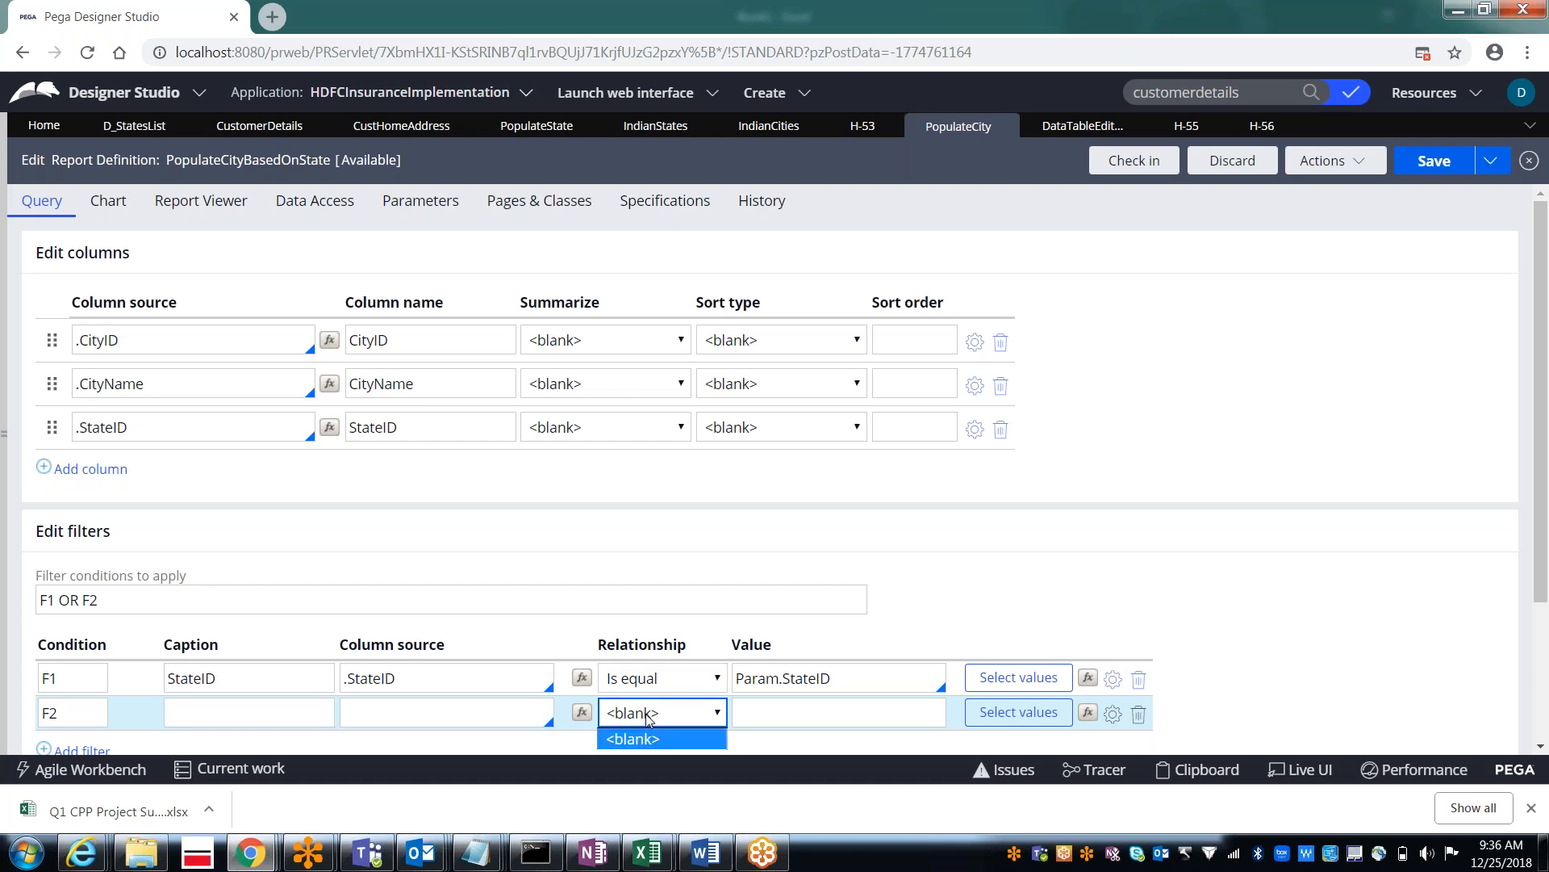
click(647, 715)
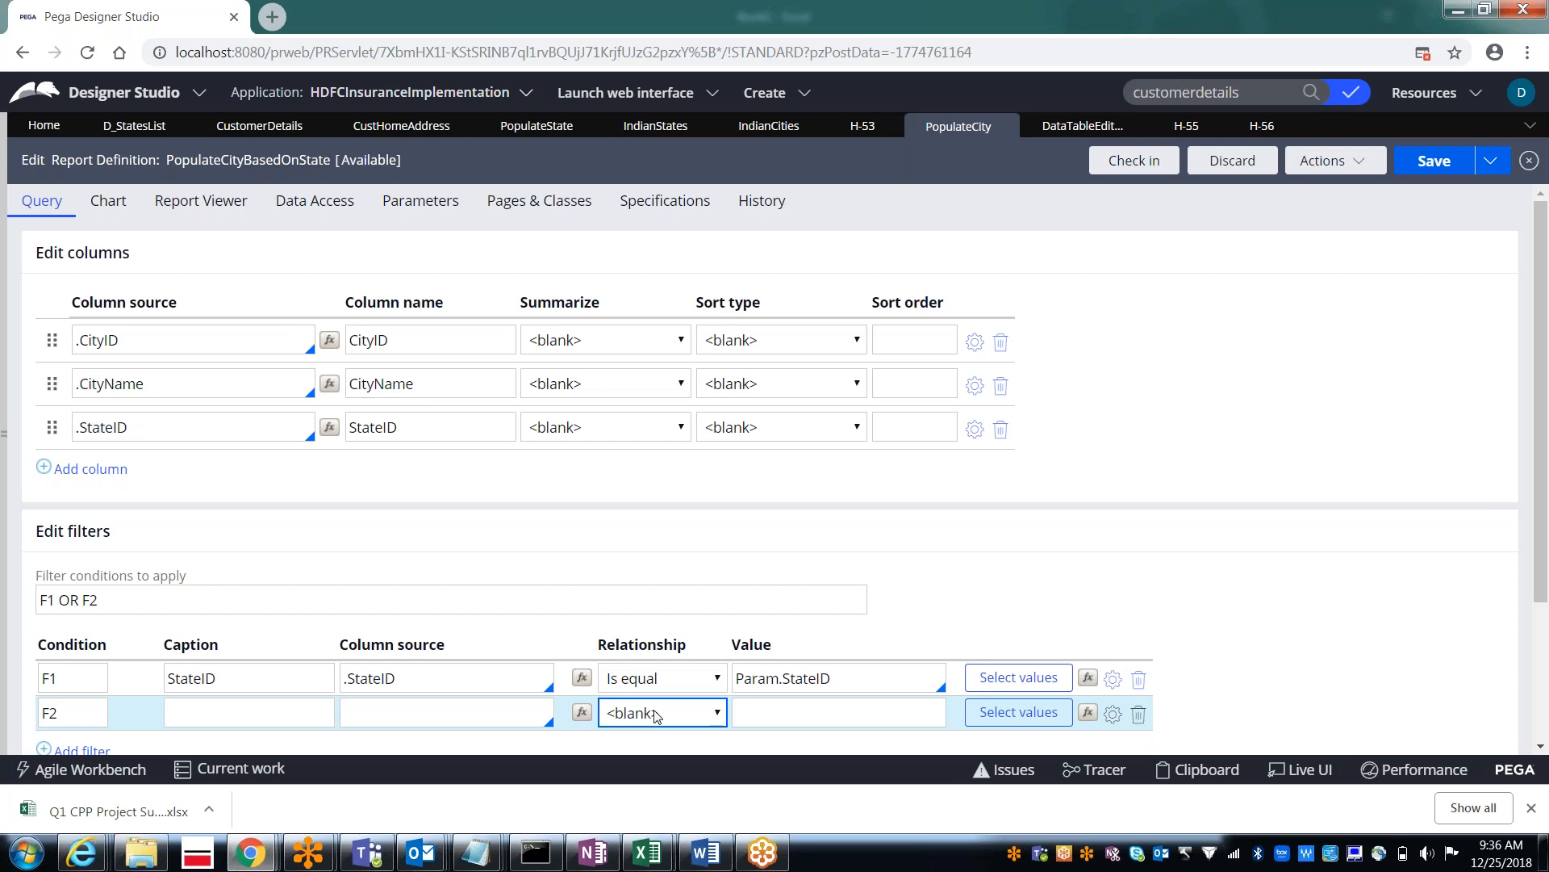
click(656, 710)
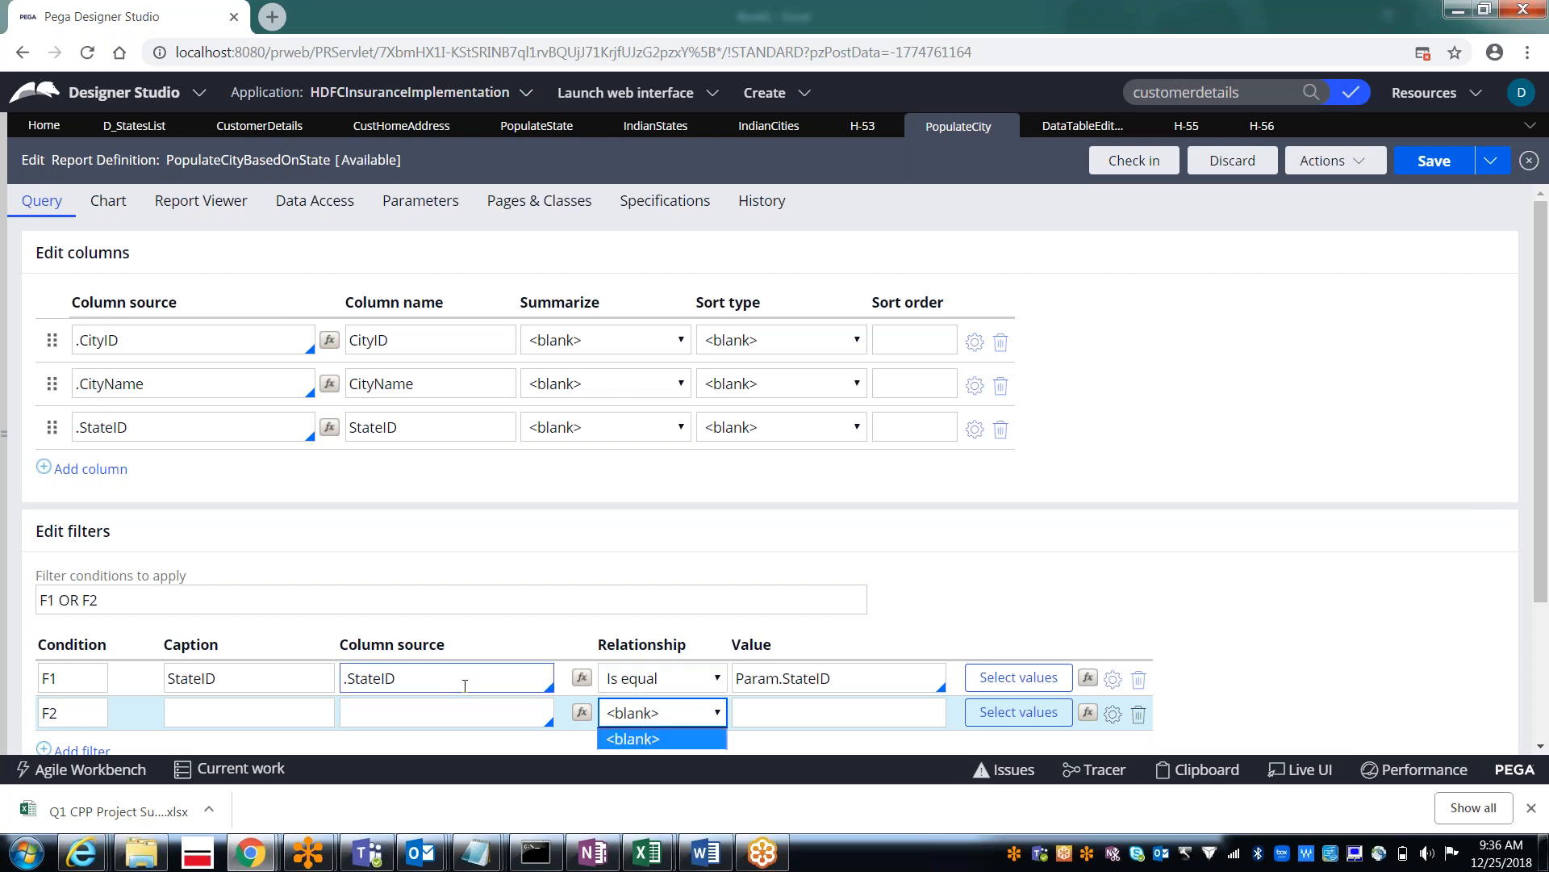
key(Escape)
click(427, 684)
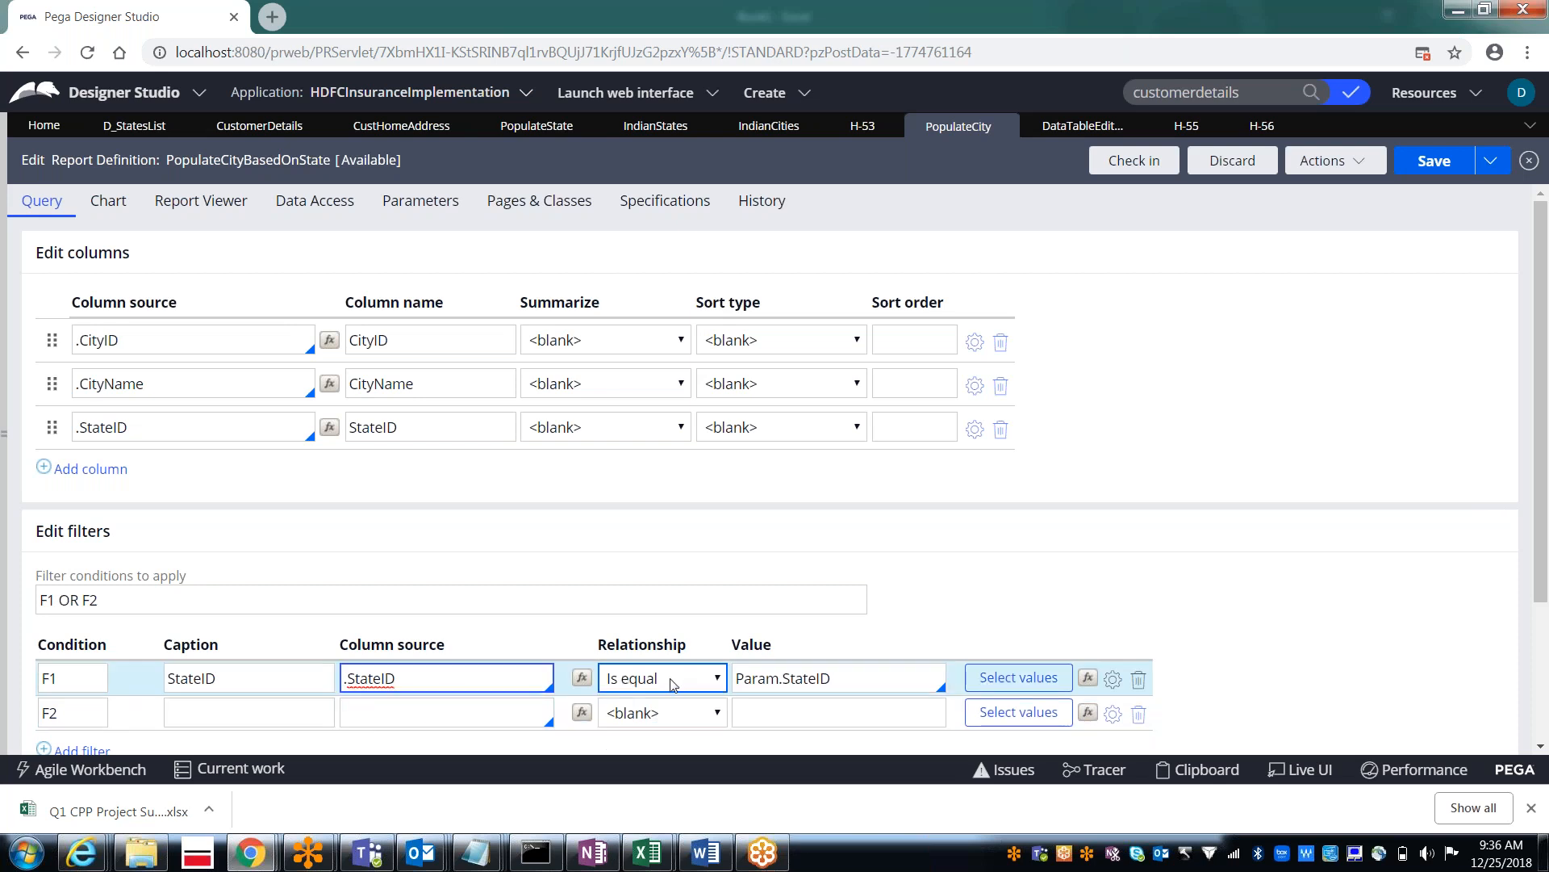
click(661, 686)
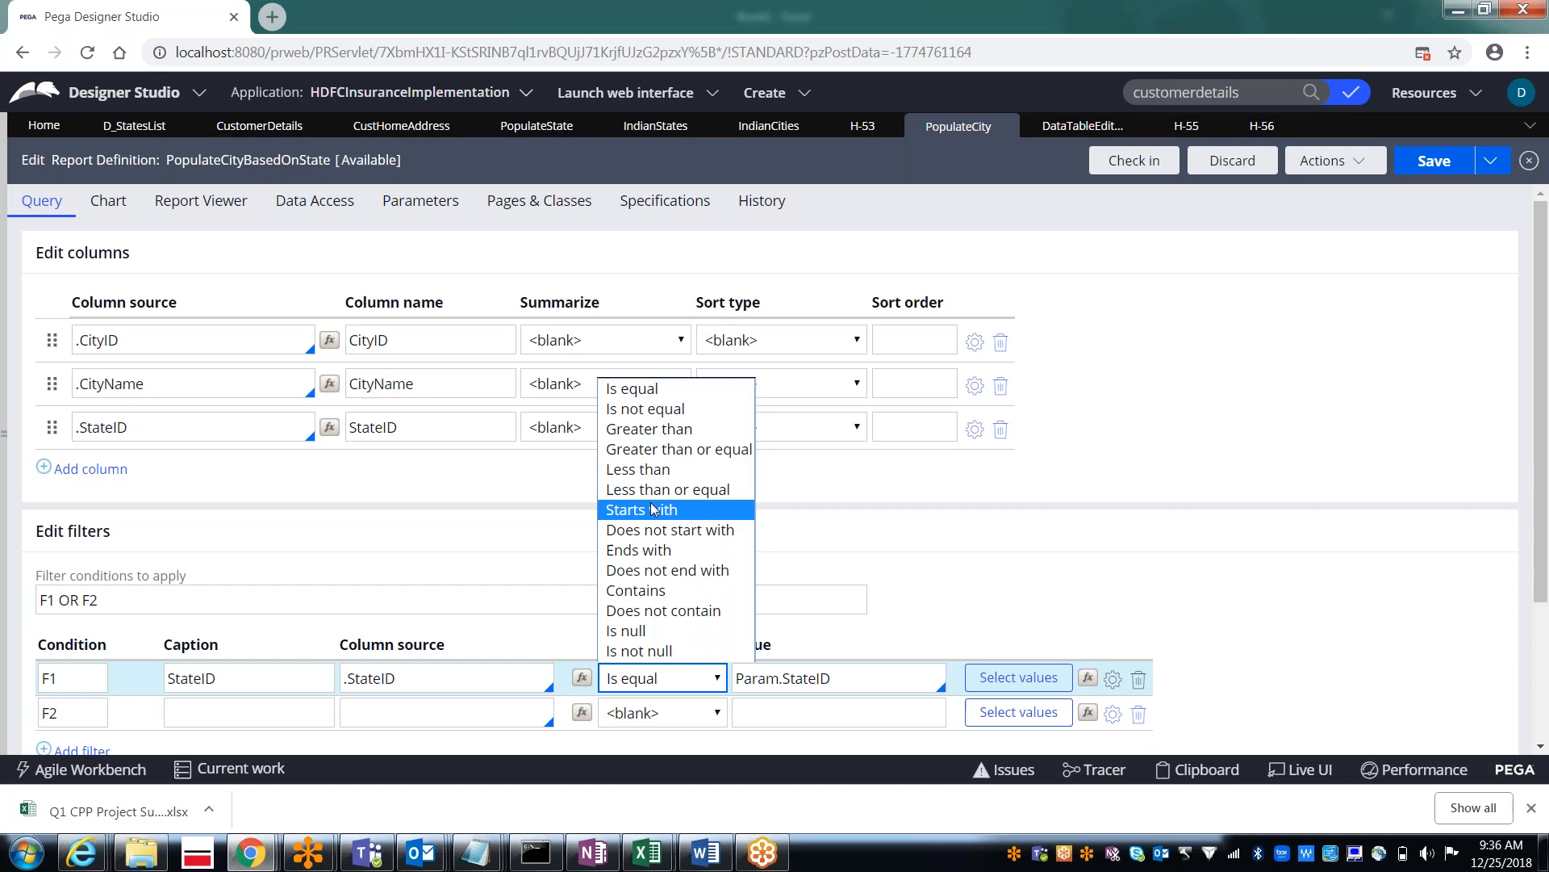
click(650, 685)
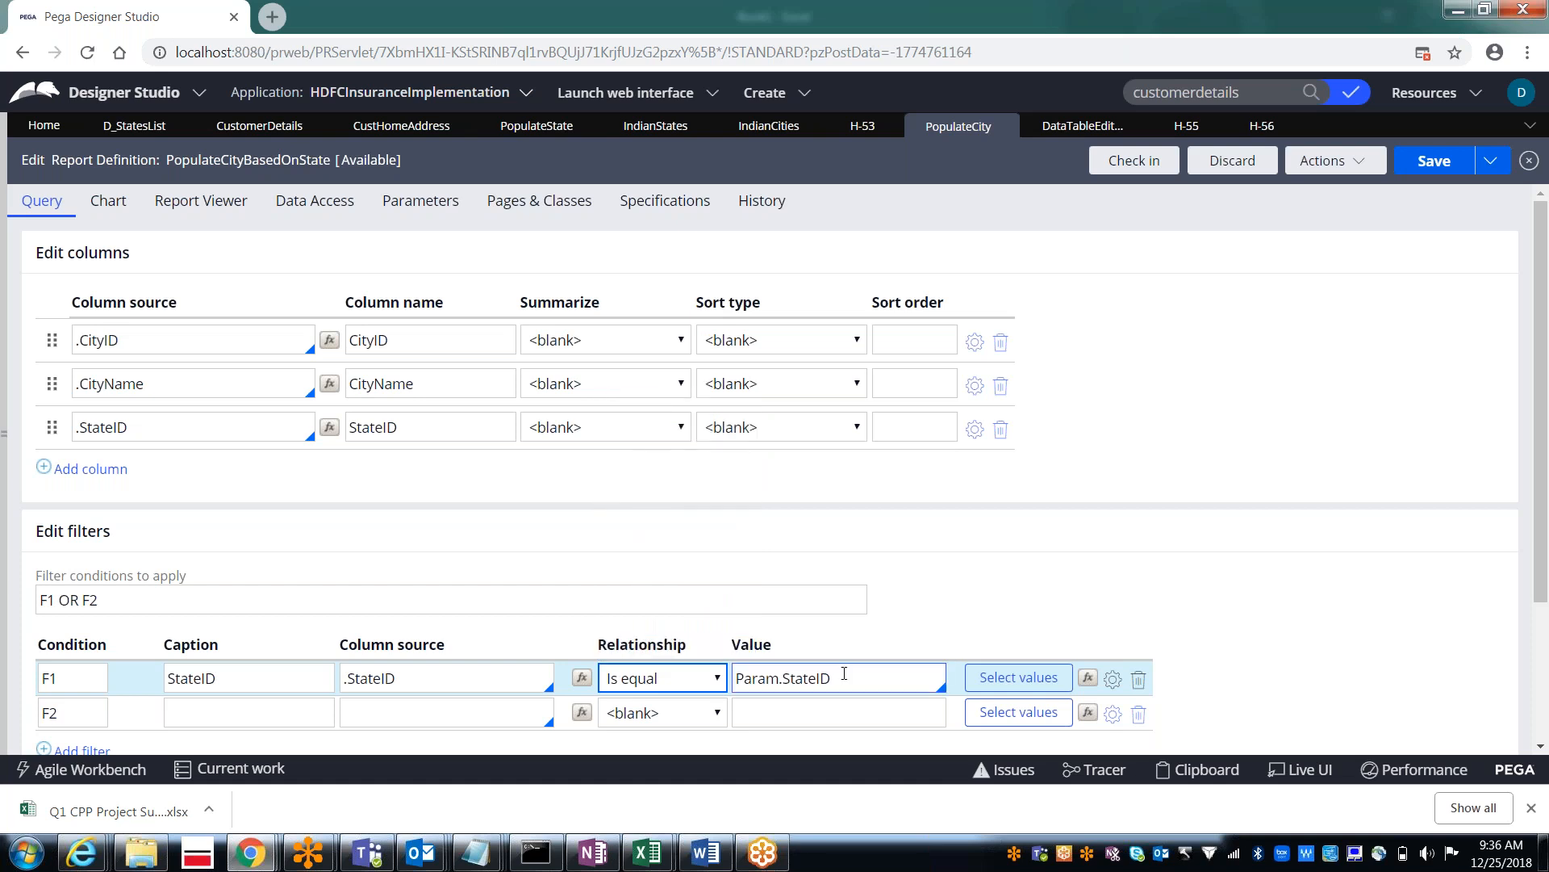
click(408, 214)
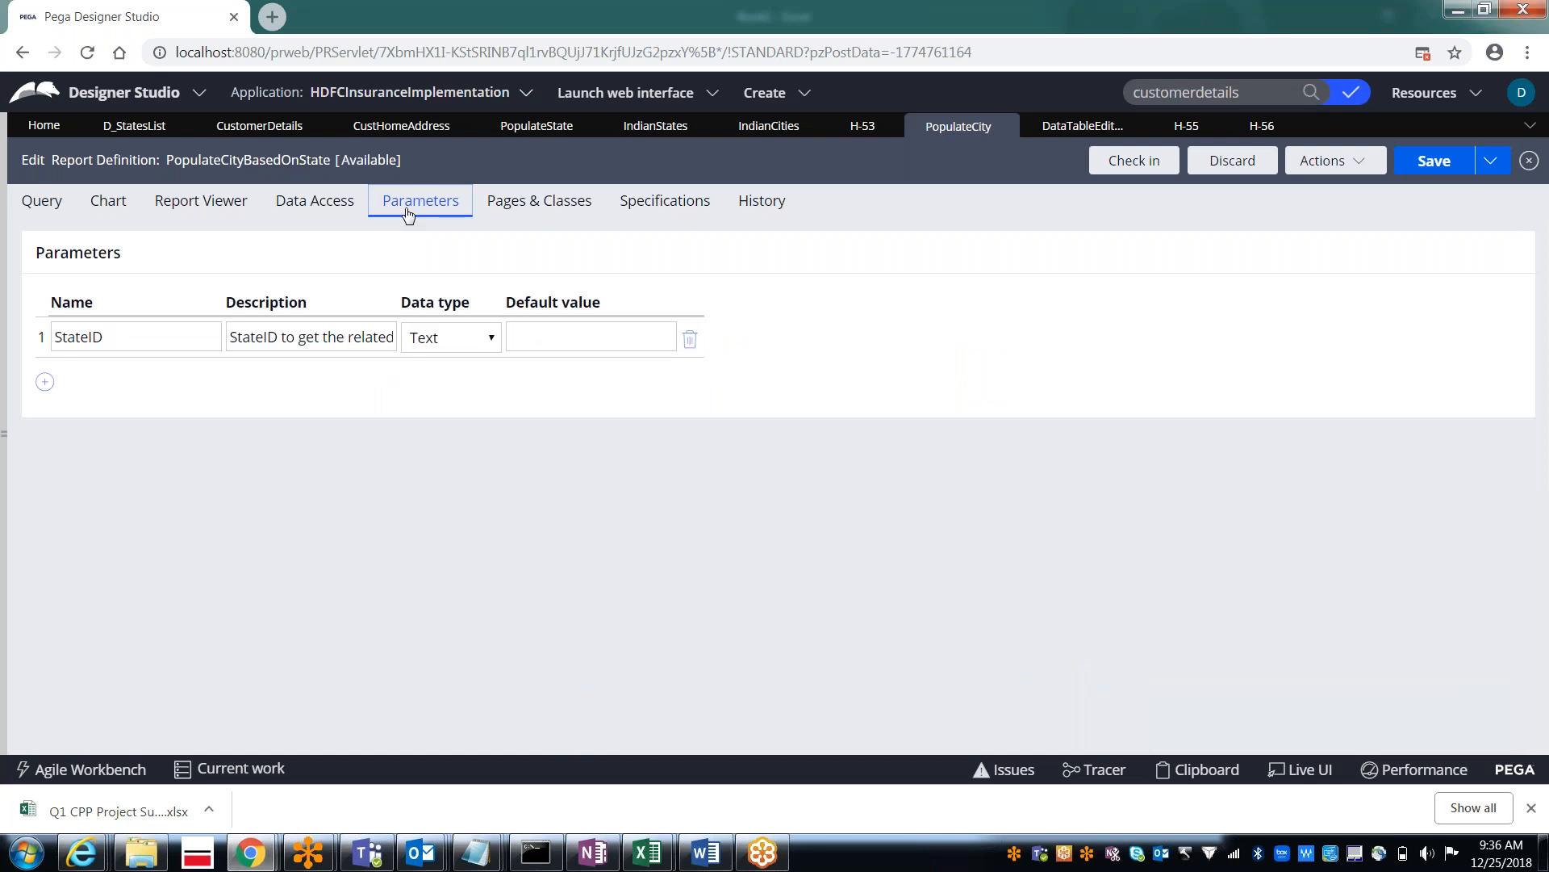
click(58, 211)
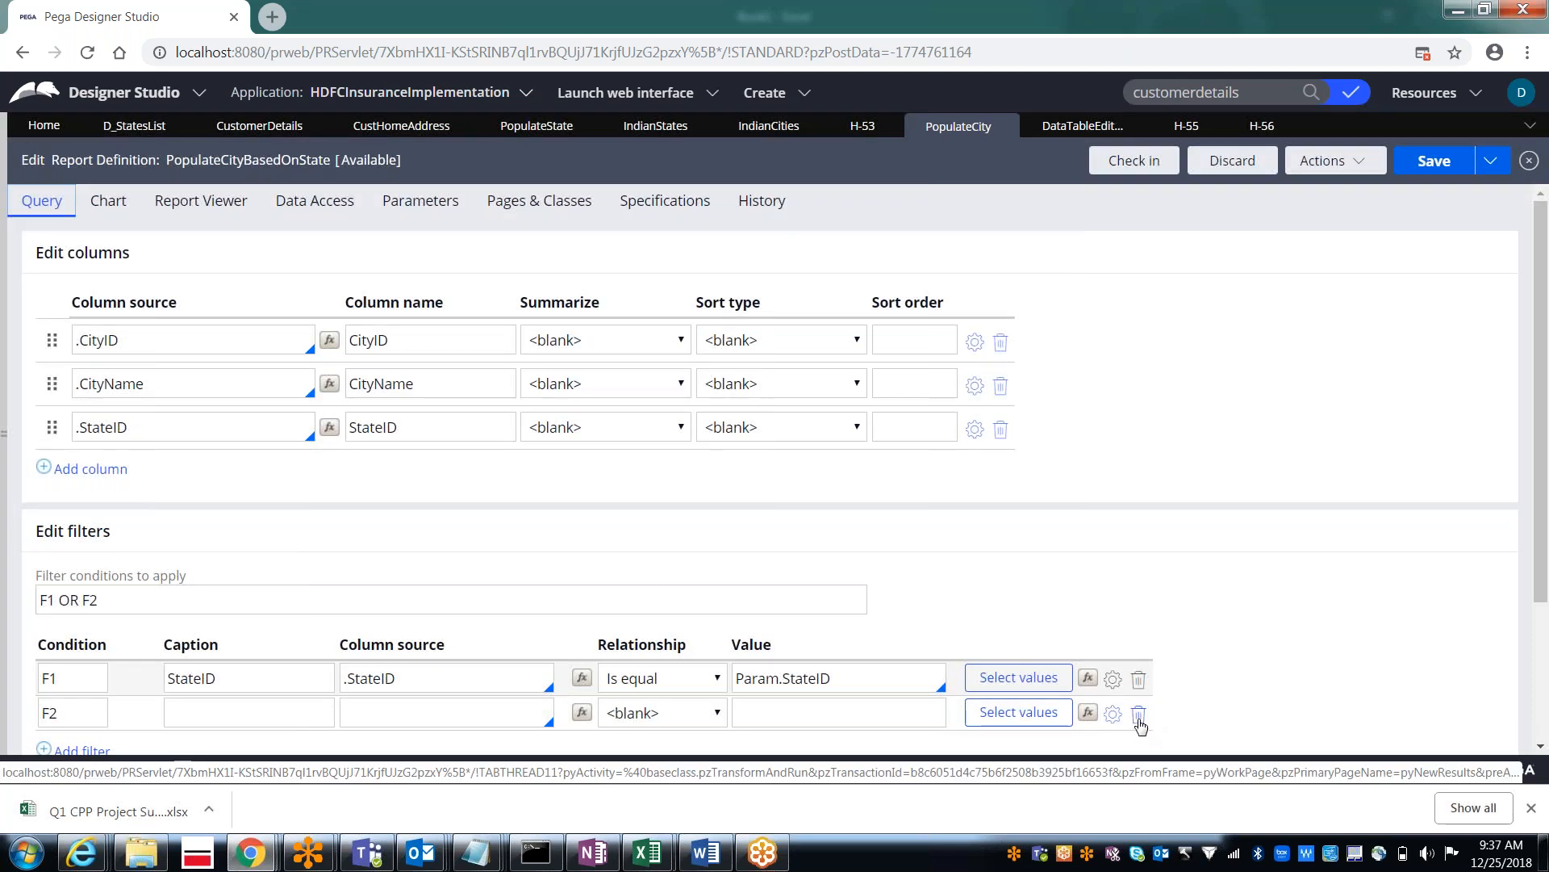
Step: Delete the empty F2 filter condition and save the report definition
click(1139, 715)
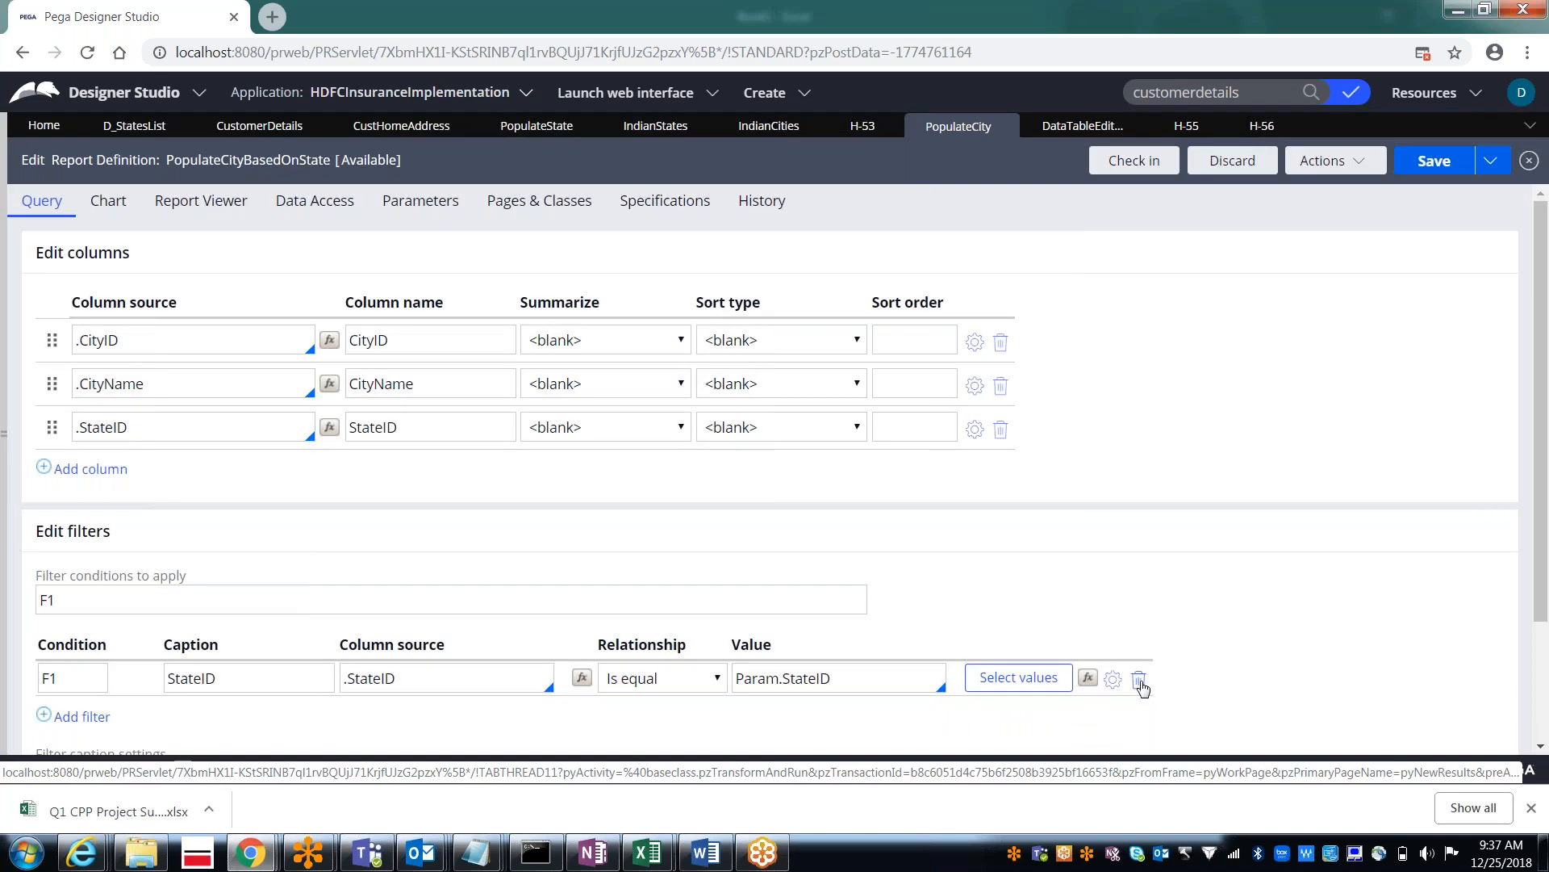
click(1436, 164)
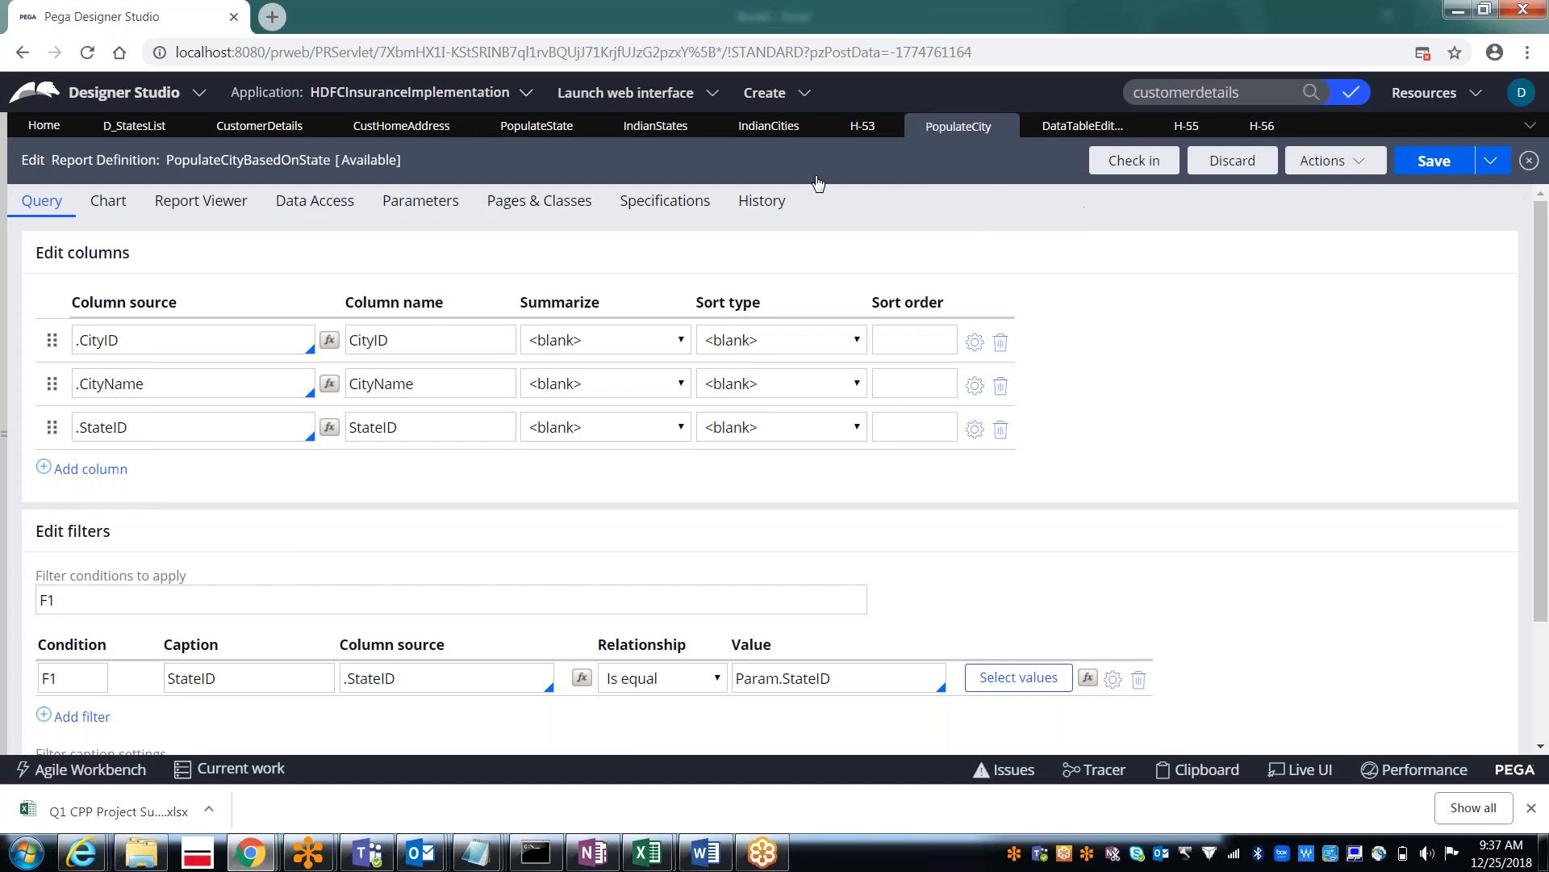
Step: Return to the City dropdown's cell properties in the CustomerHomeAddress section and recheck its StateID parameter value and placeholder
click(392, 133)
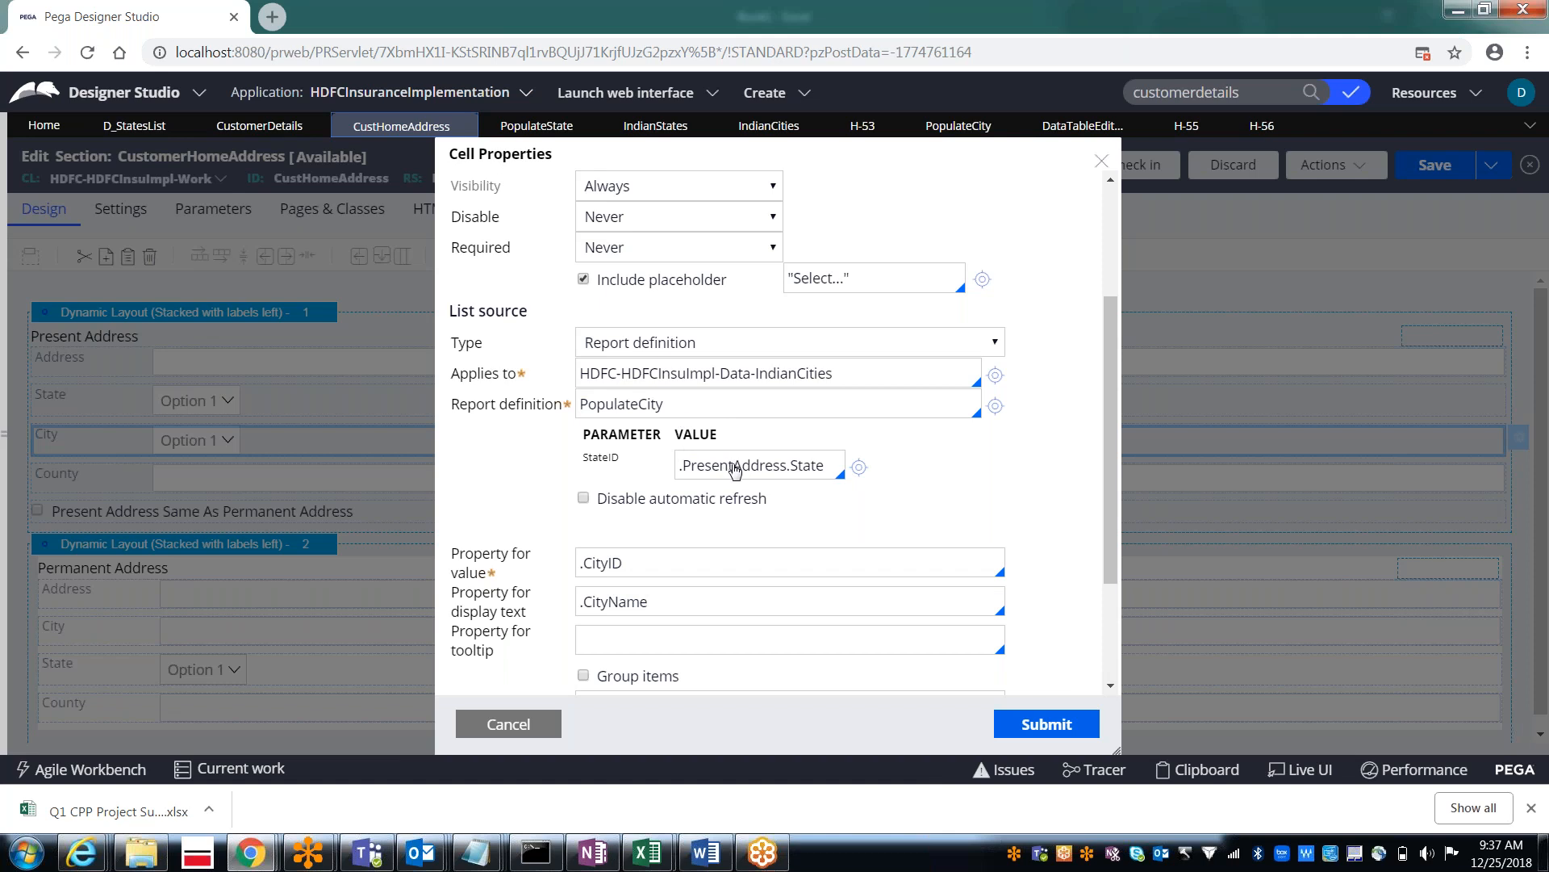
click(766, 475)
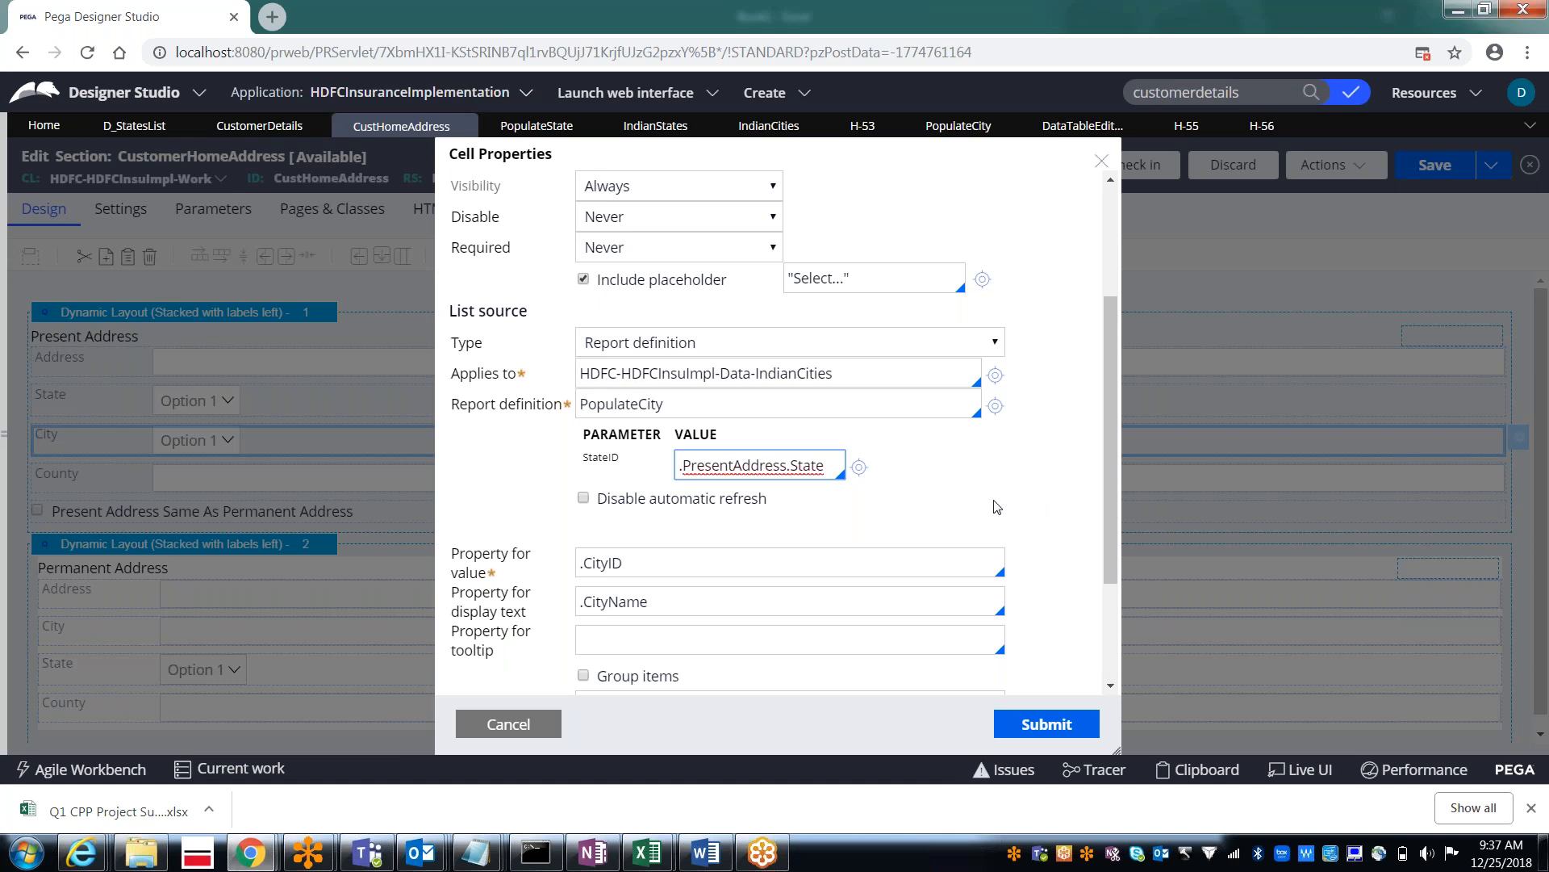
click(868, 281)
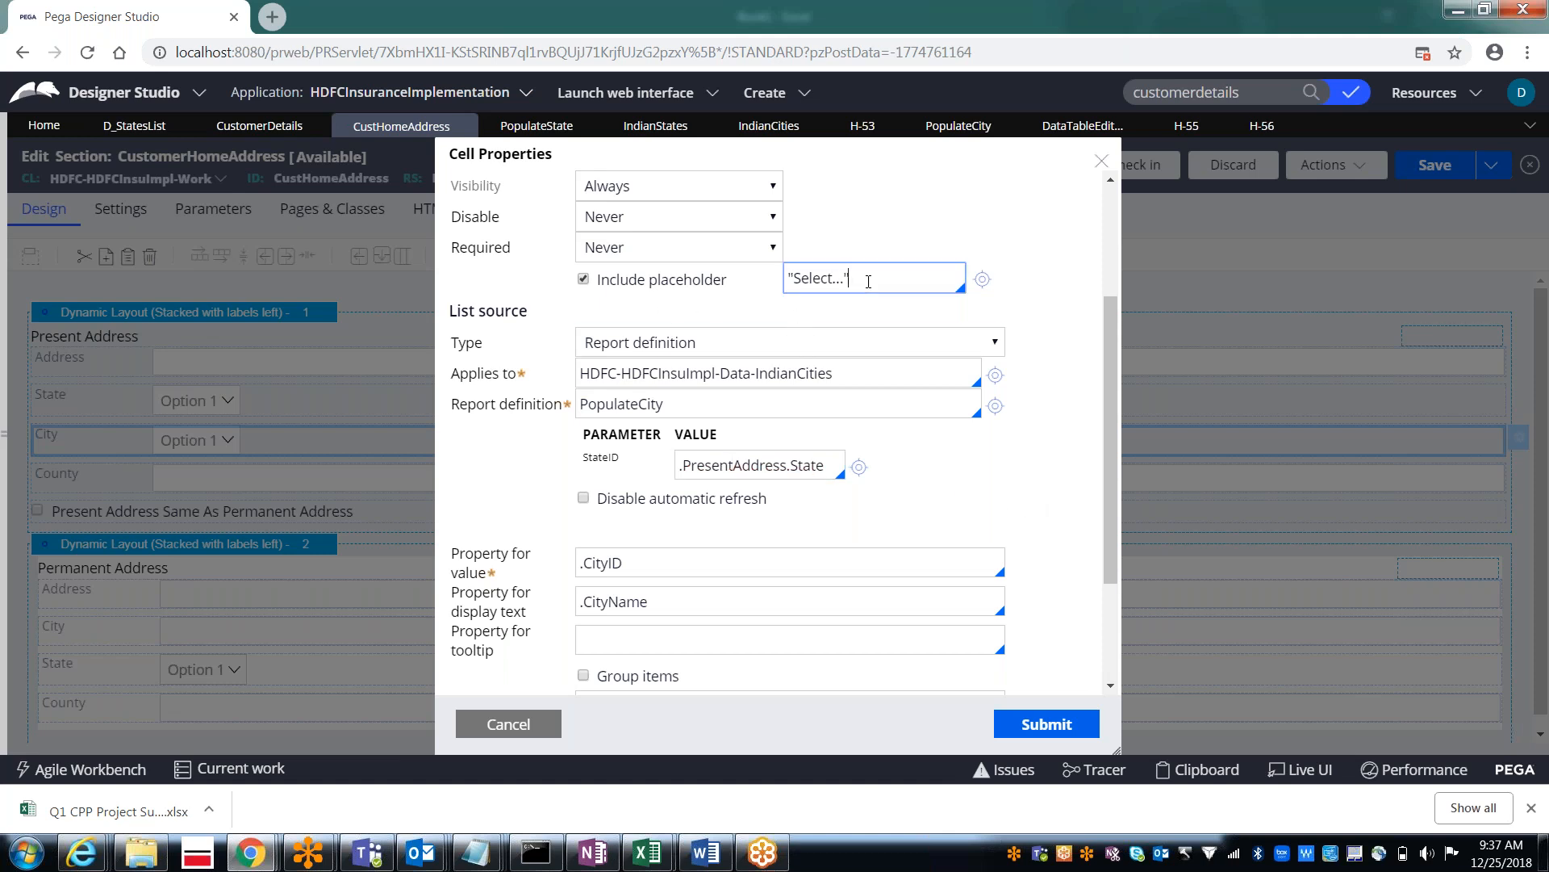